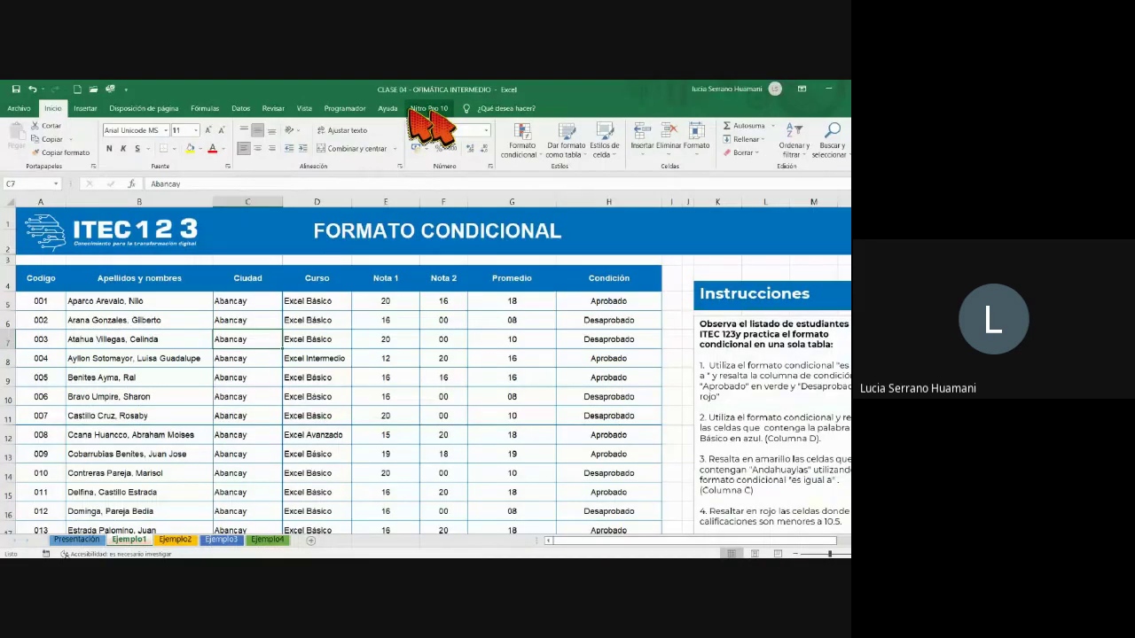
Step: Enter code 48 in A52 and the student's full name in B52
click(368, 320)
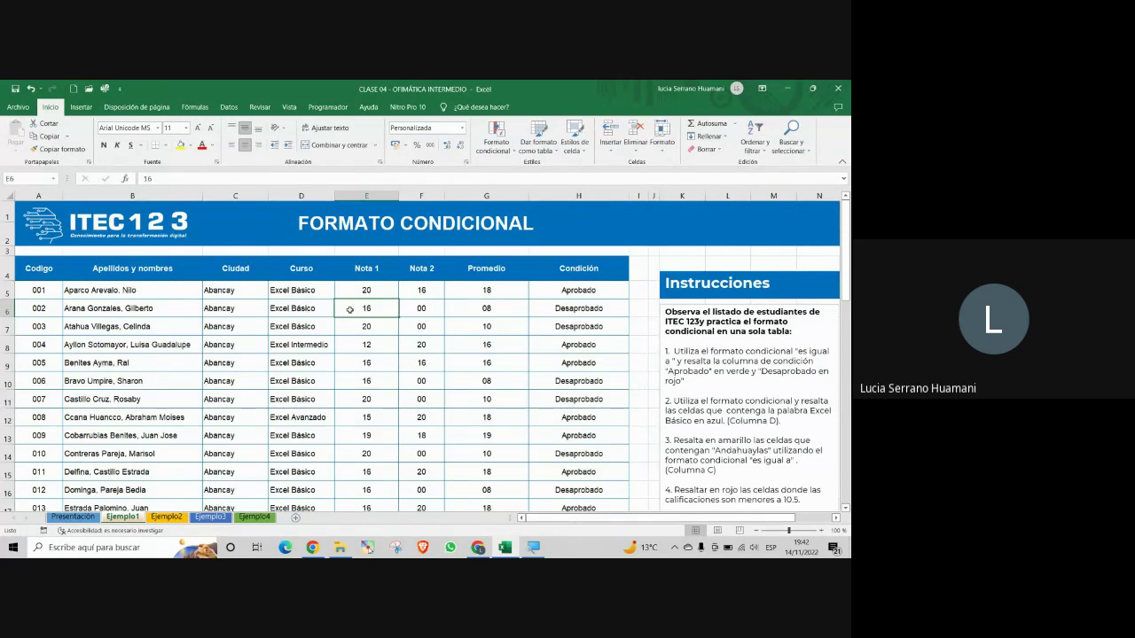
click(310, 380)
scroll(311, 381, down, 4)
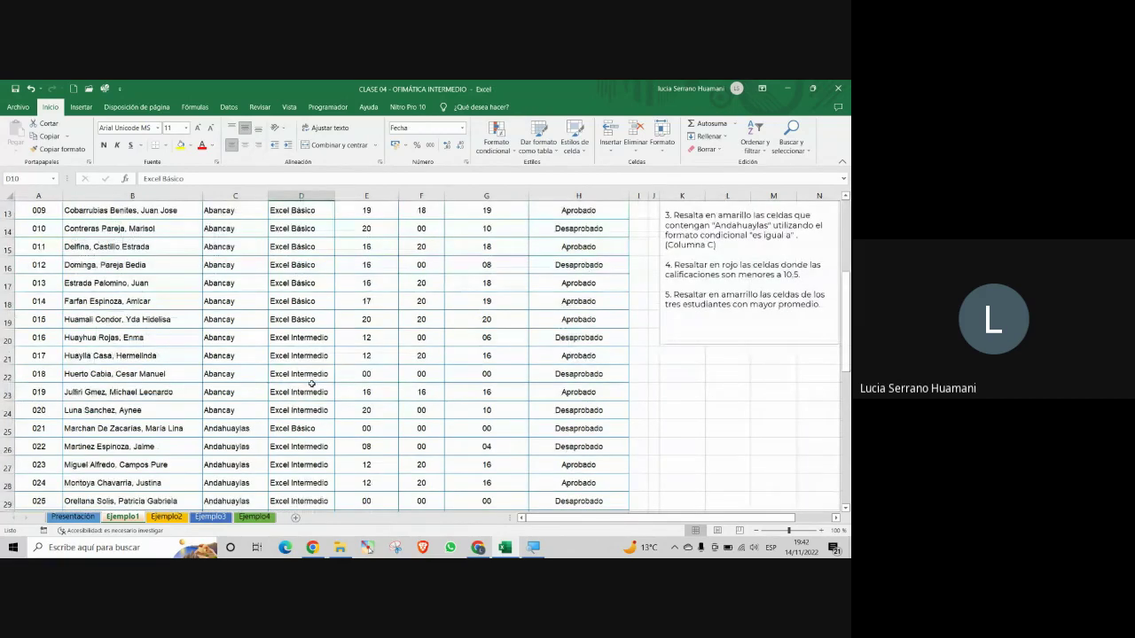
scroll(177, 364, down, 11)
click(39, 315)
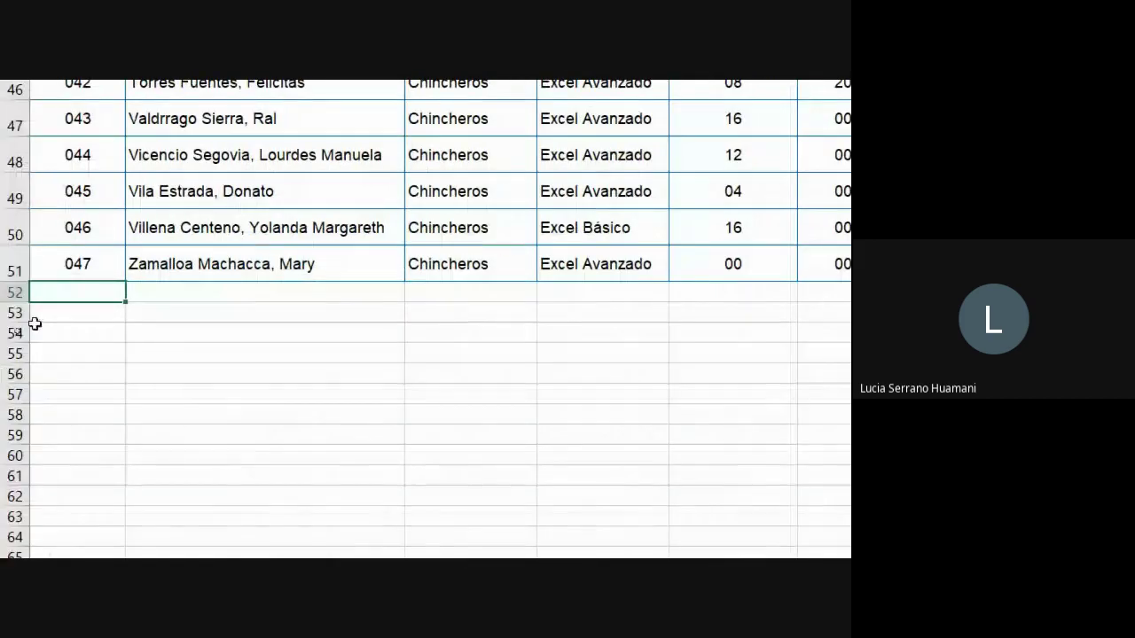
text(48)
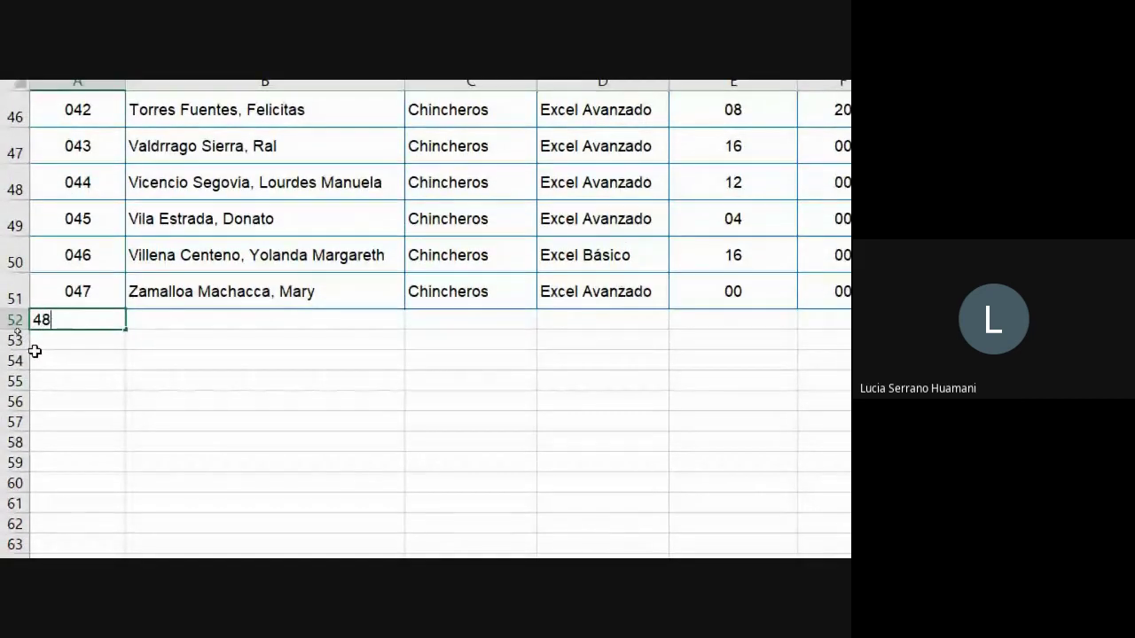
key(Tab)
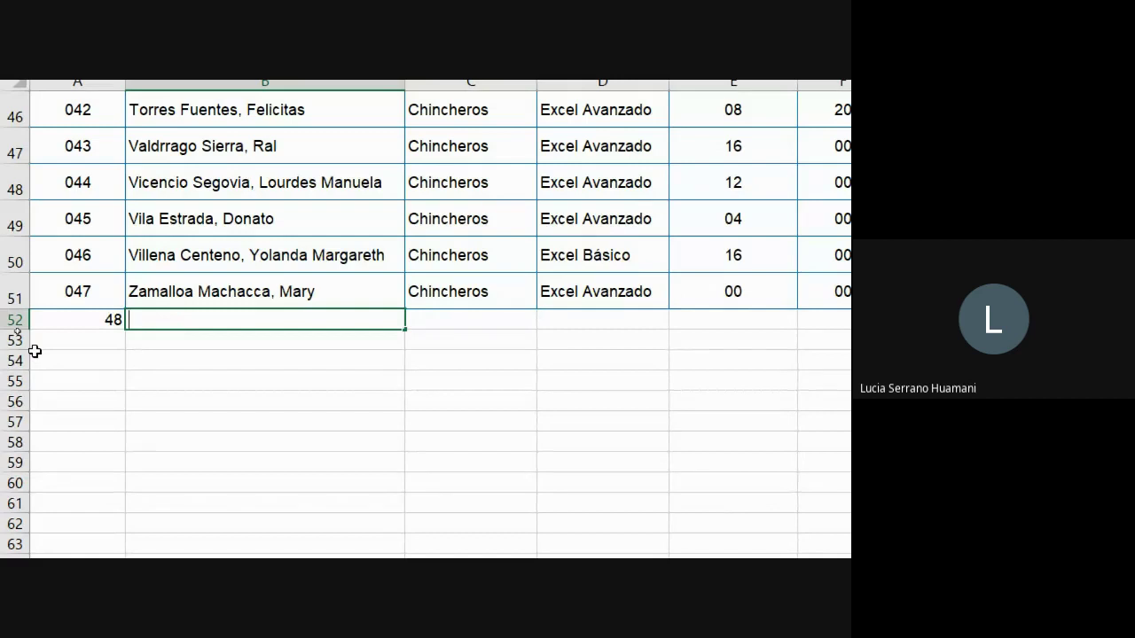
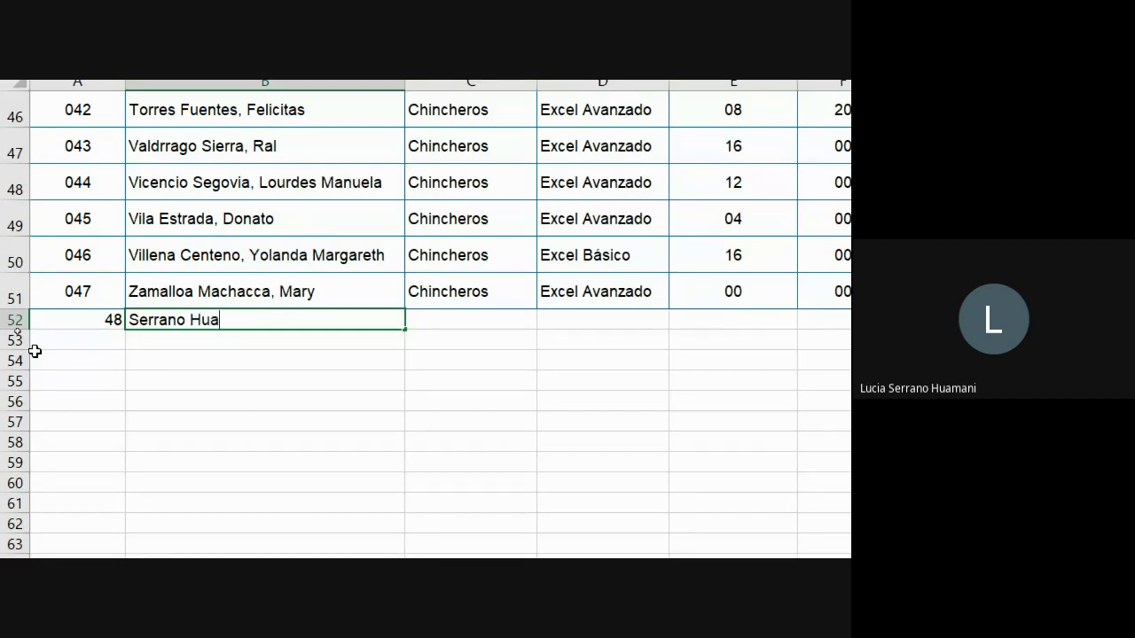
key(Tab)
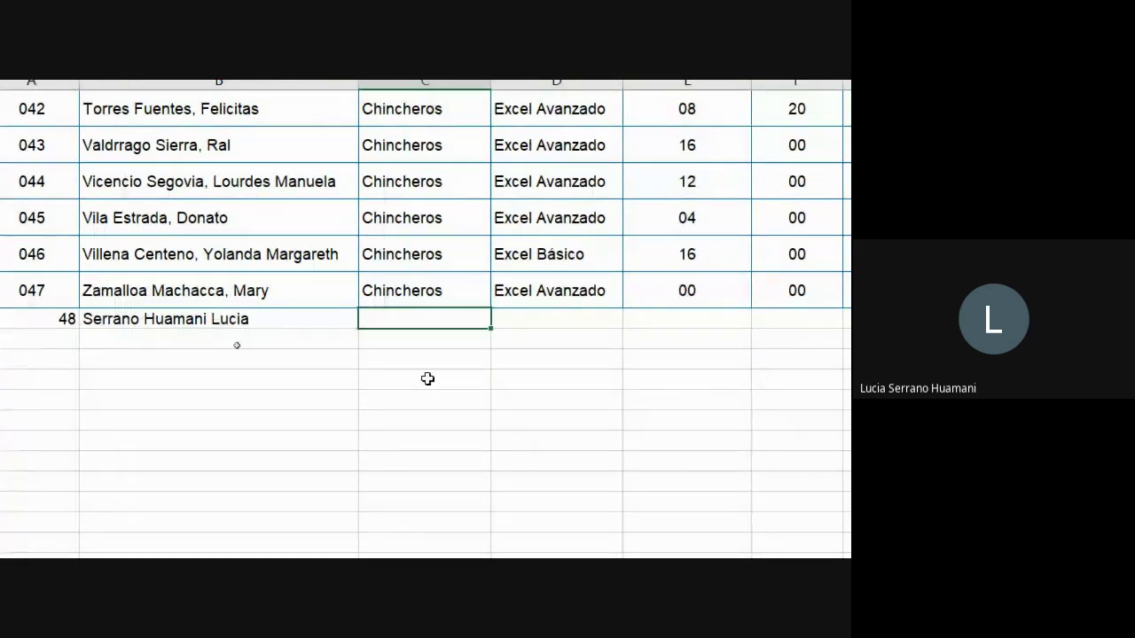
Step: Enter number 49 in the code cell of the next row, A53
click(427, 379)
click(306, 354)
click(83, 337)
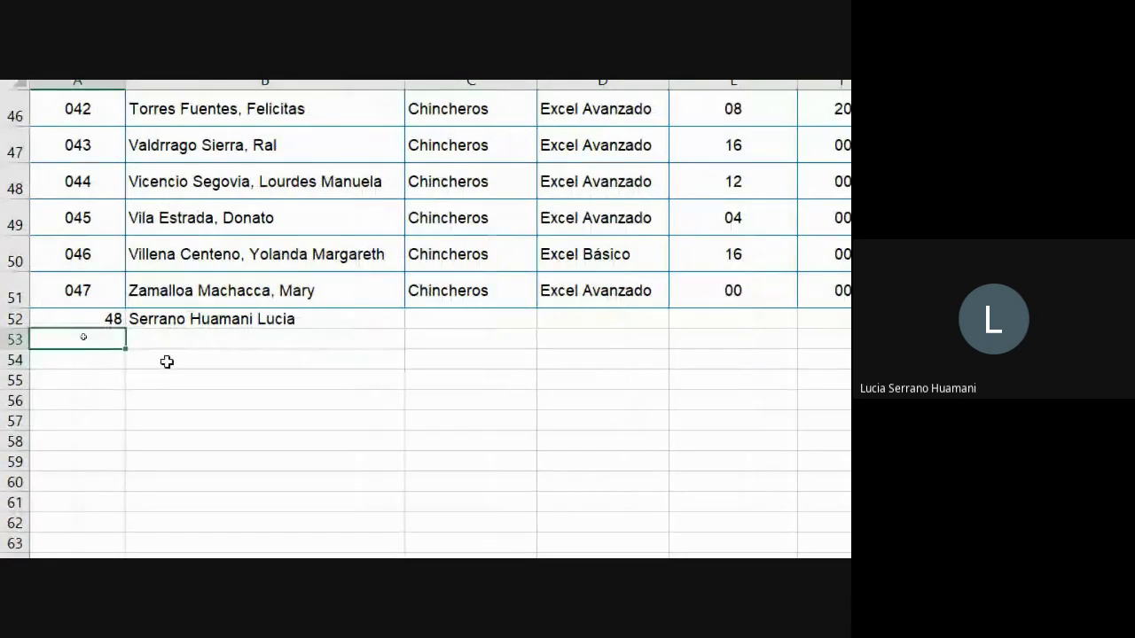
text(49)
click(171, 326)
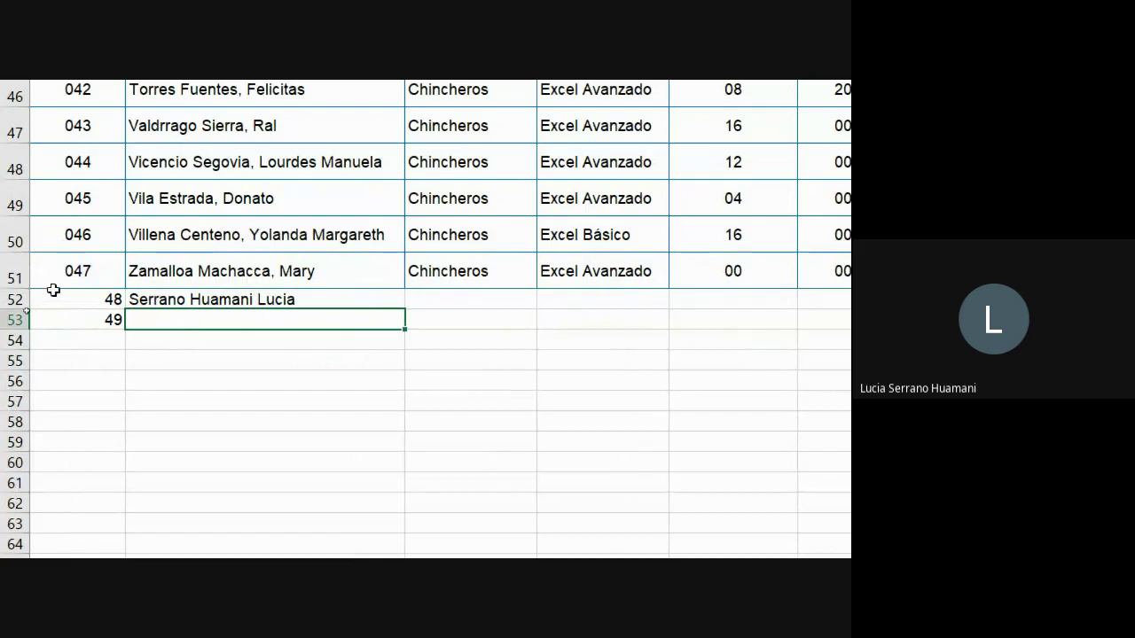
drag(53, 290, 241, 296)
click(240, 297)
click(246, 268)
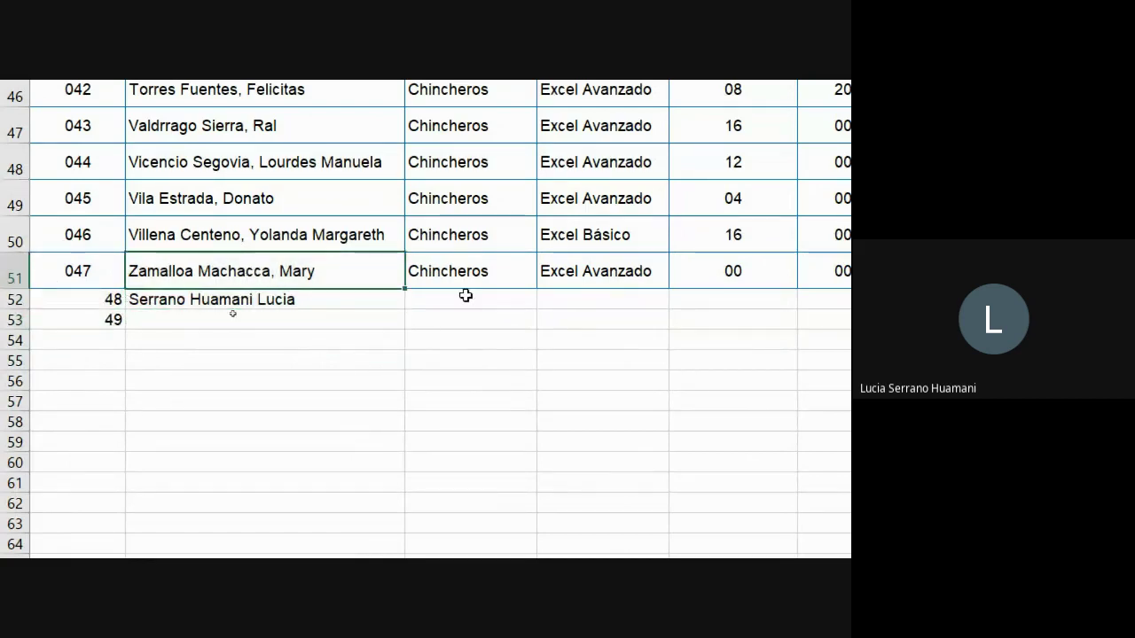
Step: Enter the heading TOTAL in I4 beside Condición, correcting the 'toal' typo
scroll(773, 398, right, 5)
scroll(337, 410, down, 5)
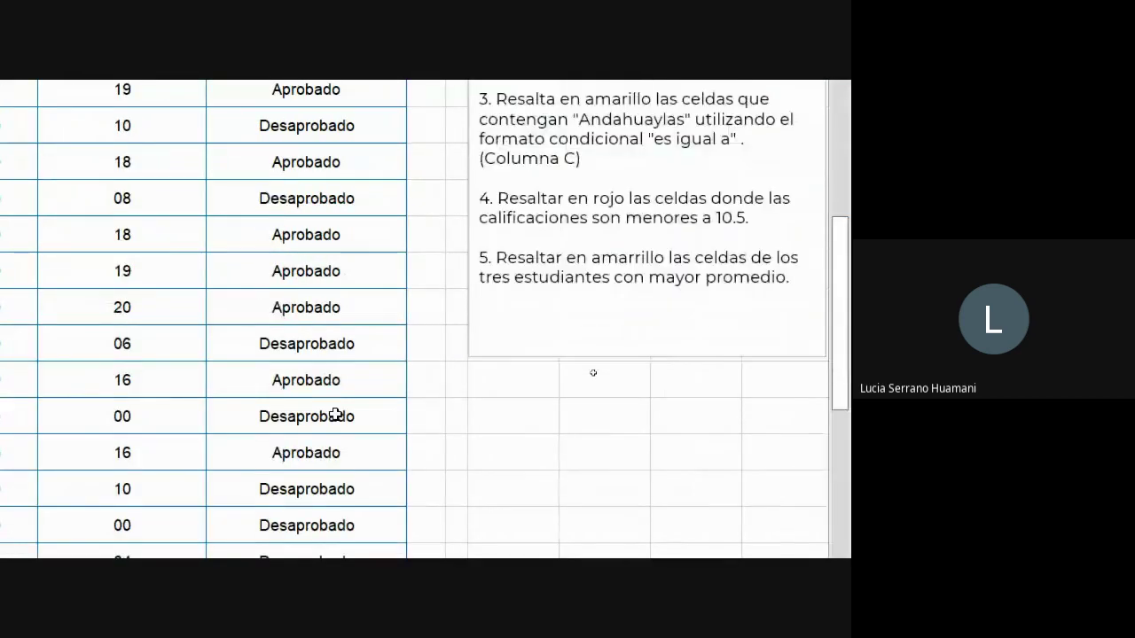
scroll(336, 414, up, 5)
click(426, 216)
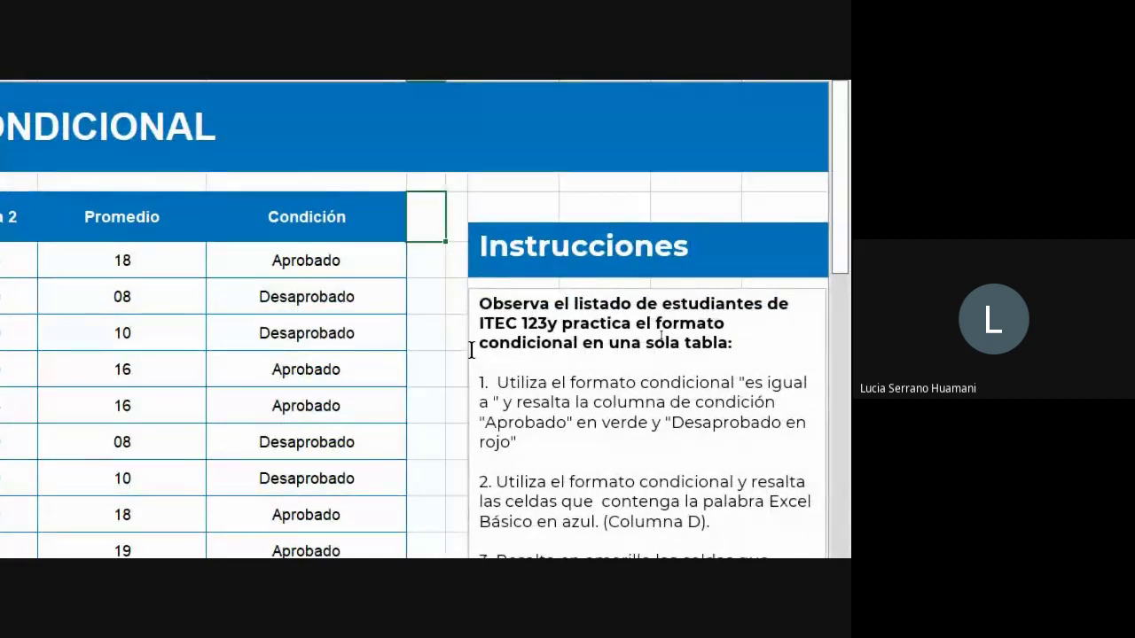
text(toal)
key(Return)
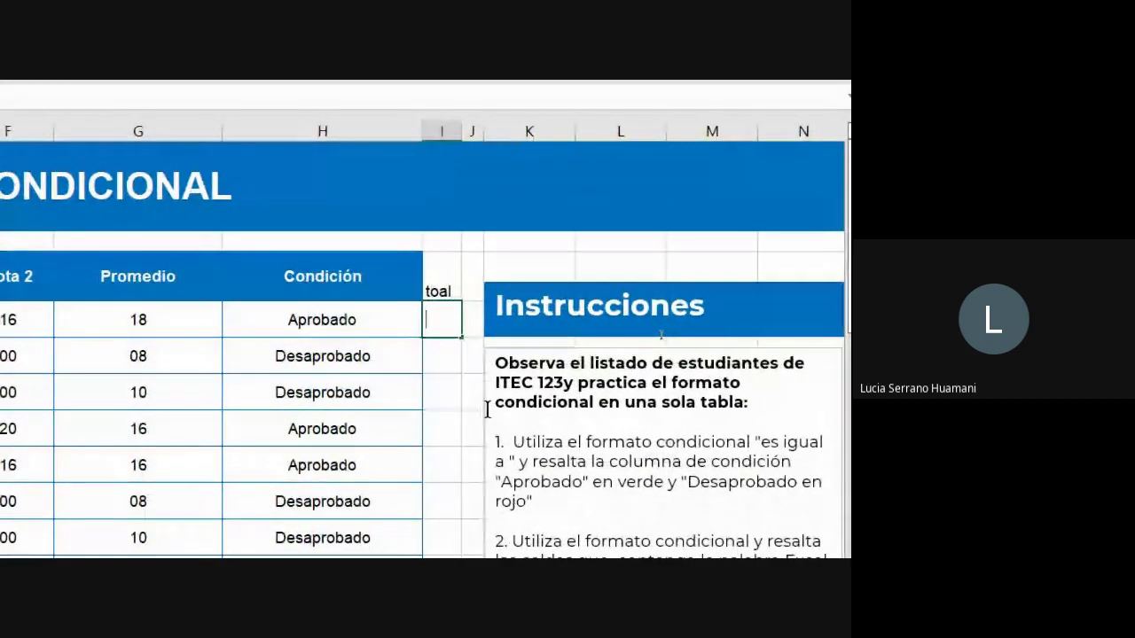
key(Up)
text(TOTA)
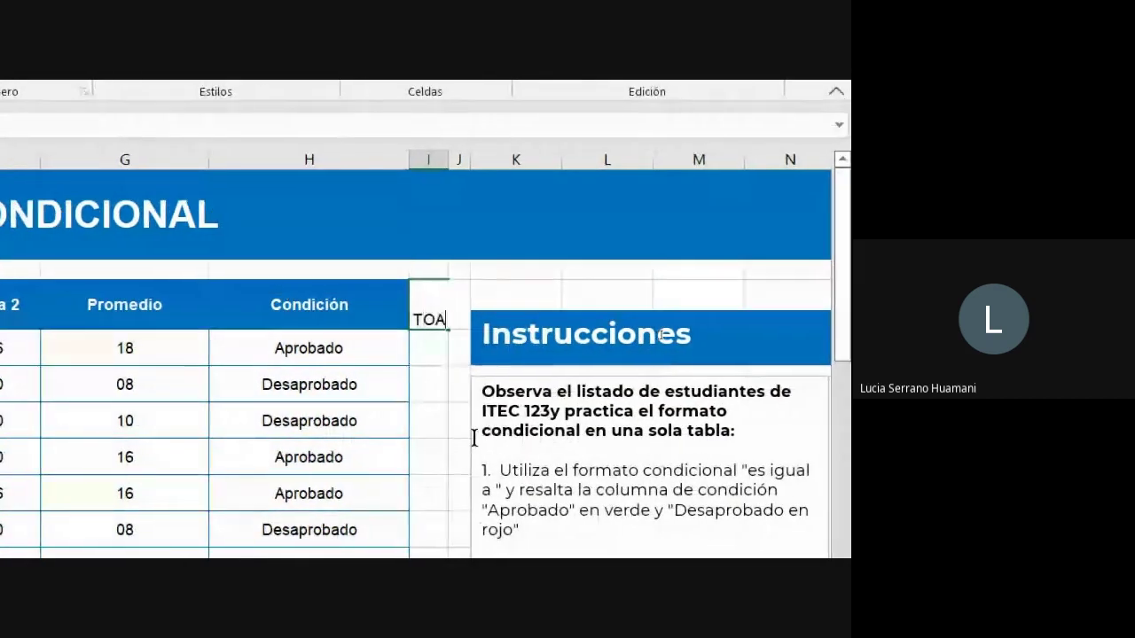
text(L)
key(BackSpace)
key(BackSpace)
text(TAL)
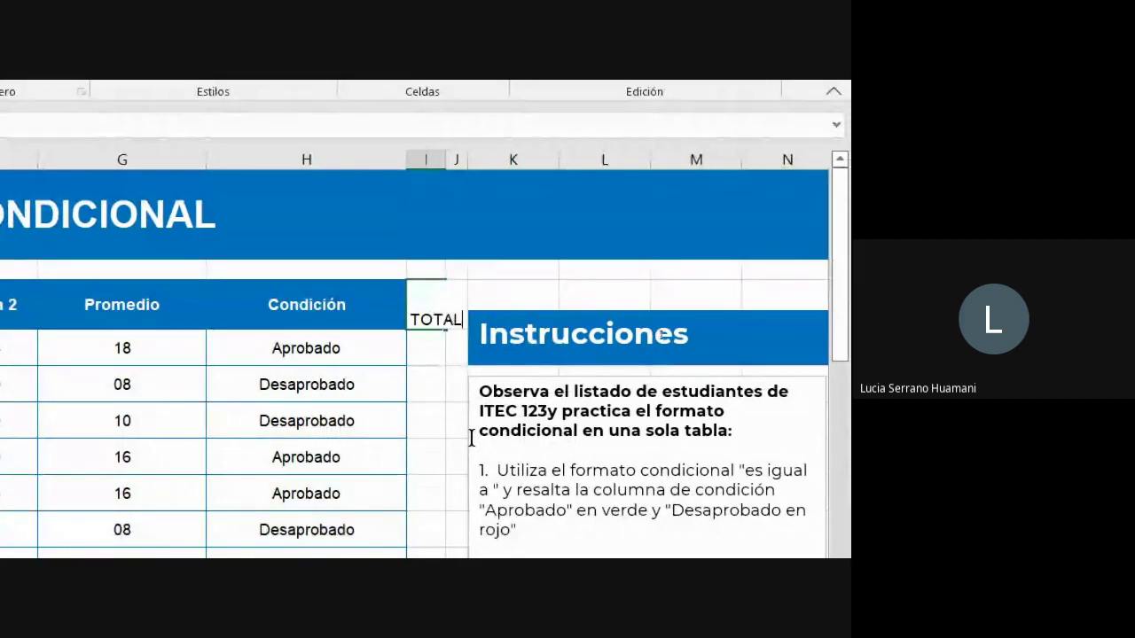
key(Return)
Step: Widen column I to fit the TOTAL heading
click(346, 312)
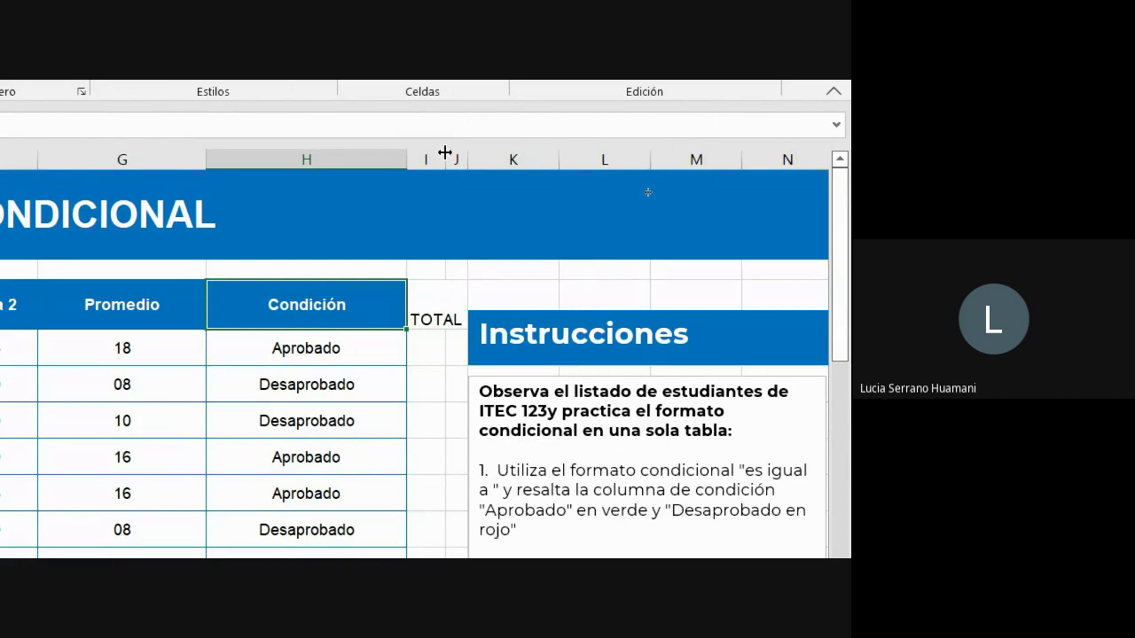
drag(445, 154, 510, 156)
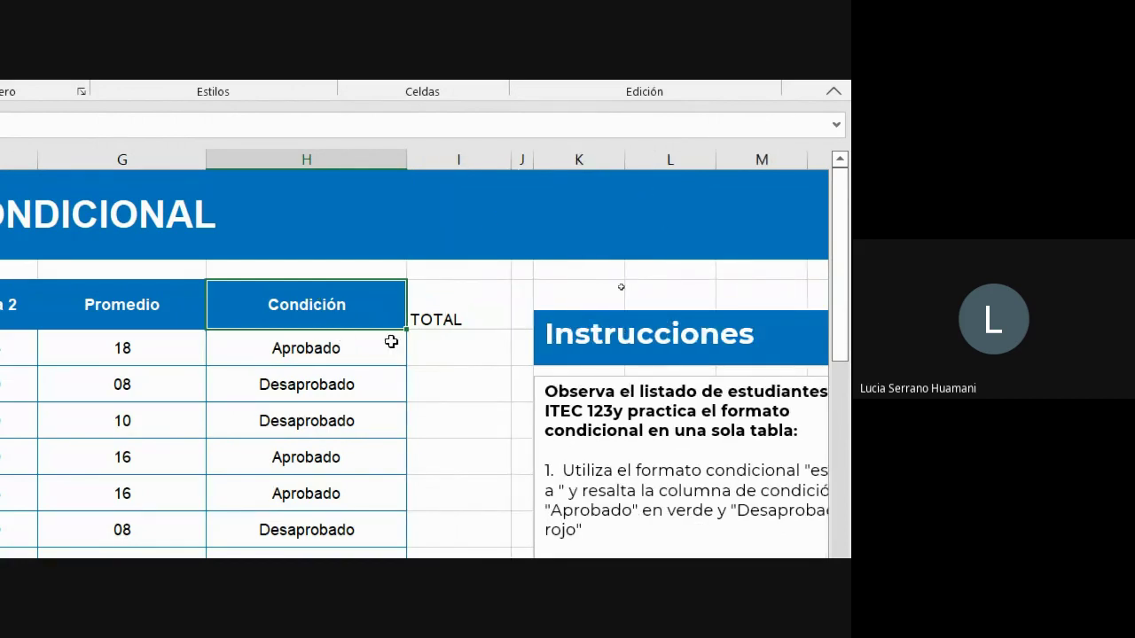
click(436, 304)
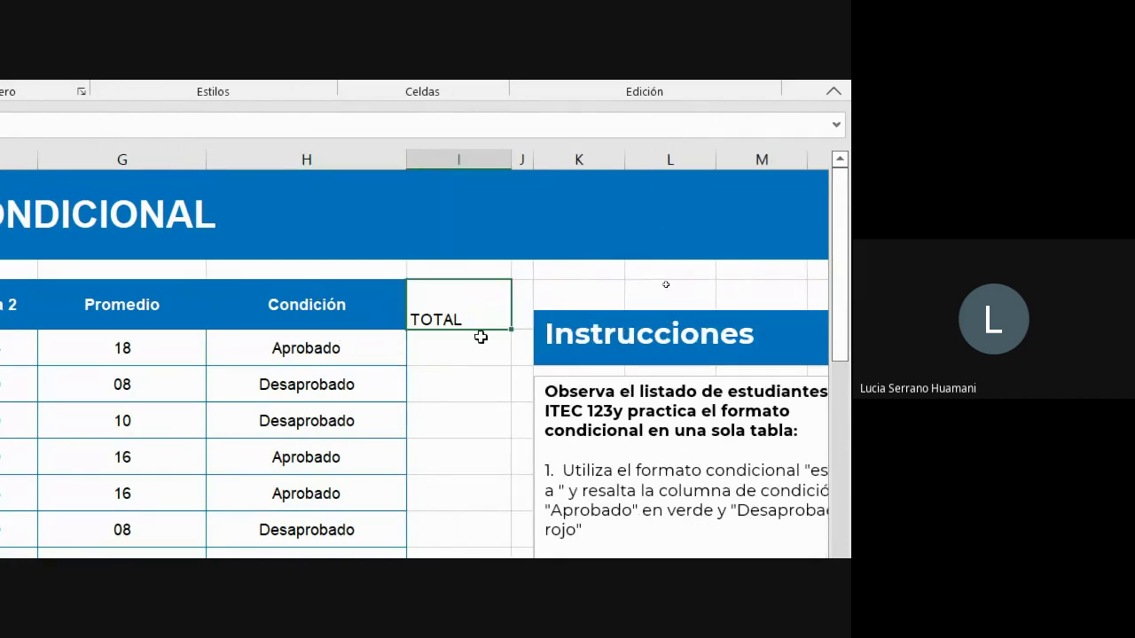
click(479, 385)
click(448, 296)
click(297, 316)
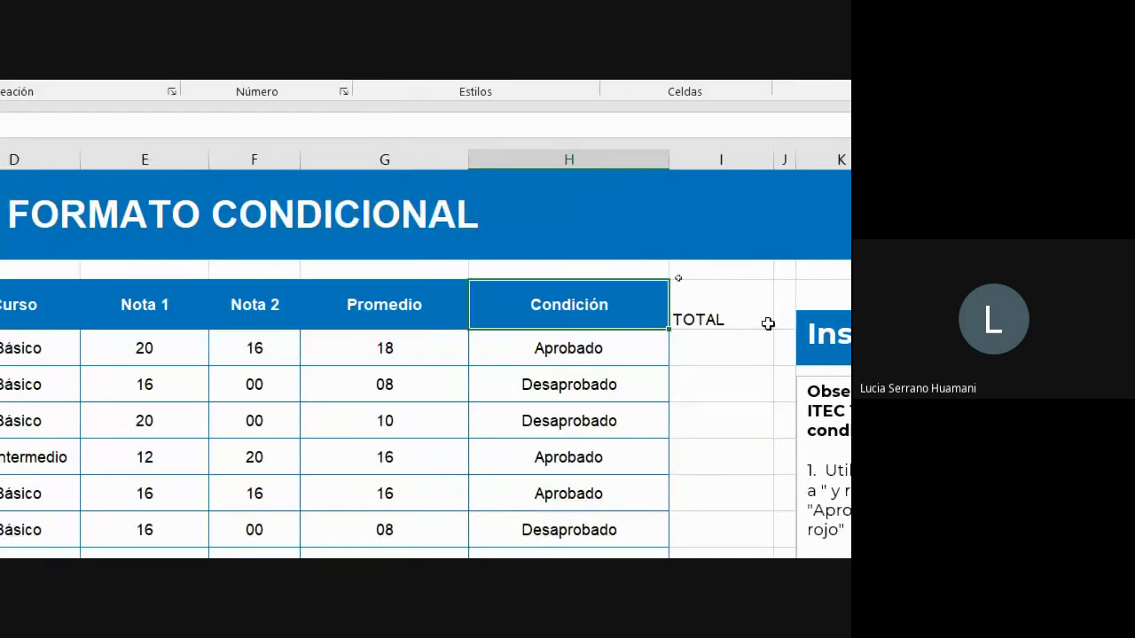
click(465, 316)
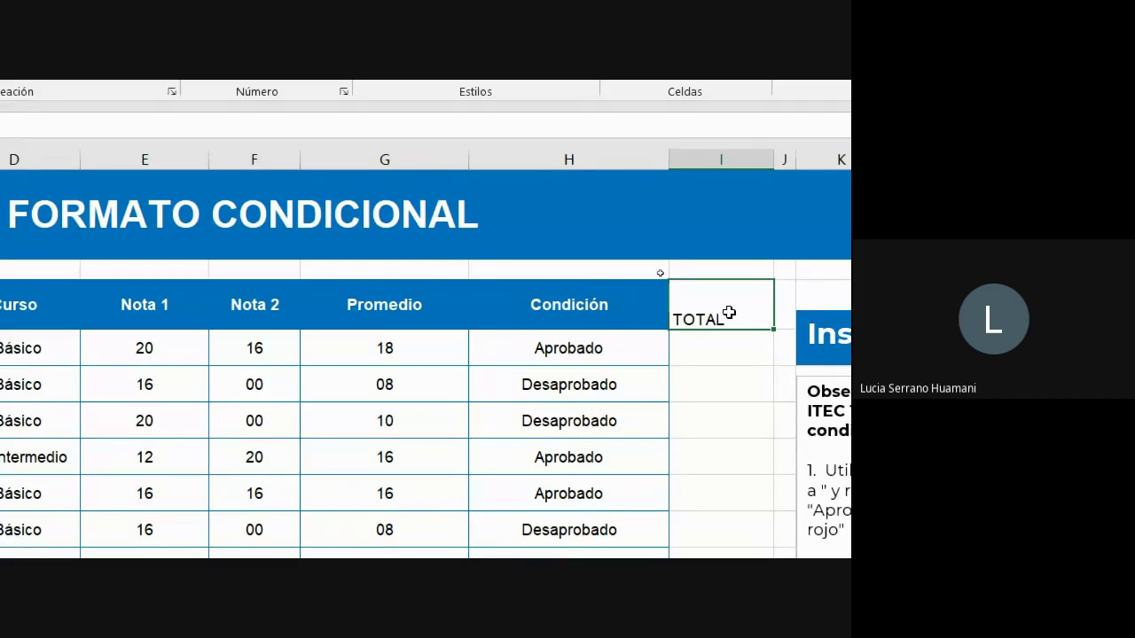
click(732, 350)
click(720, 461)
click(723, 385)
click(726, 353)
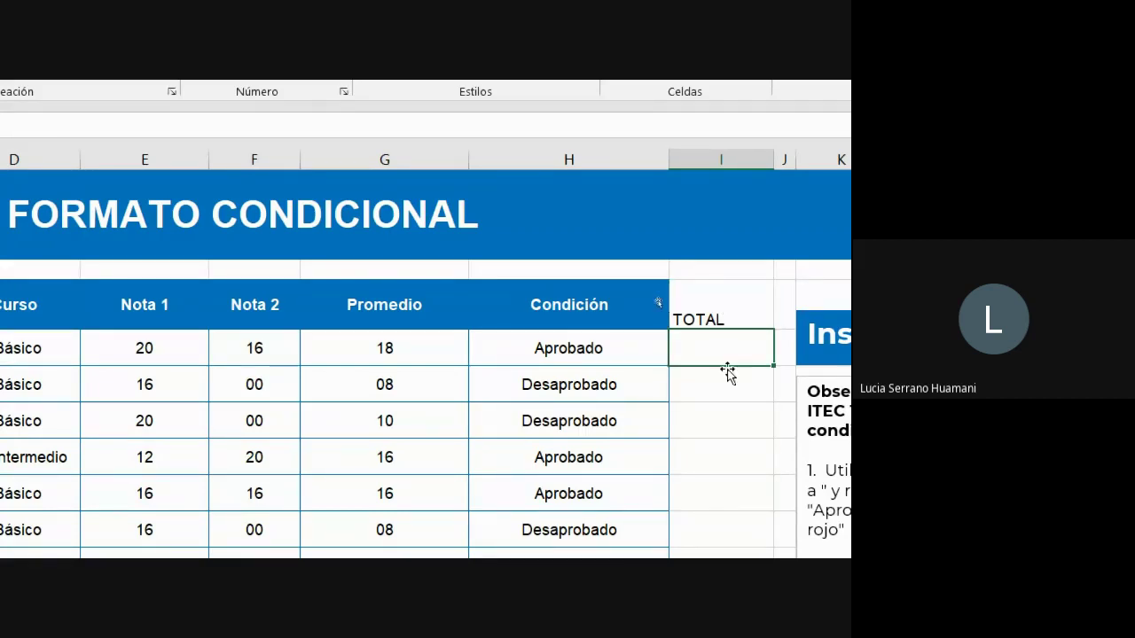
scroll(727, 372, down, 1)
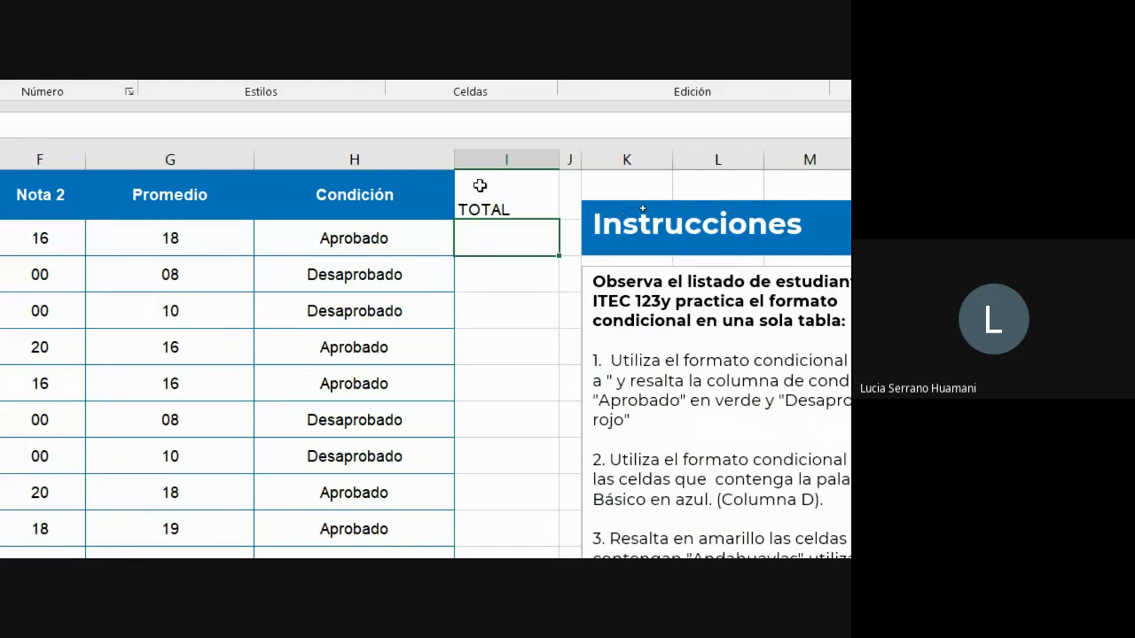
drag(507, 185, 528, 585)
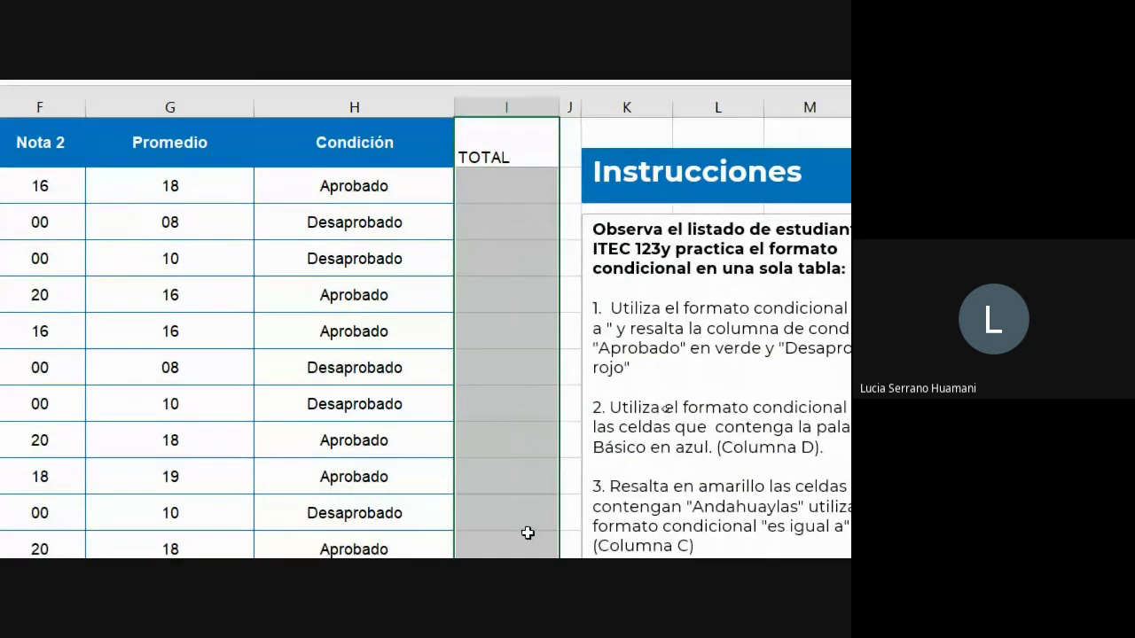
drag(528, 533, 495, 402)
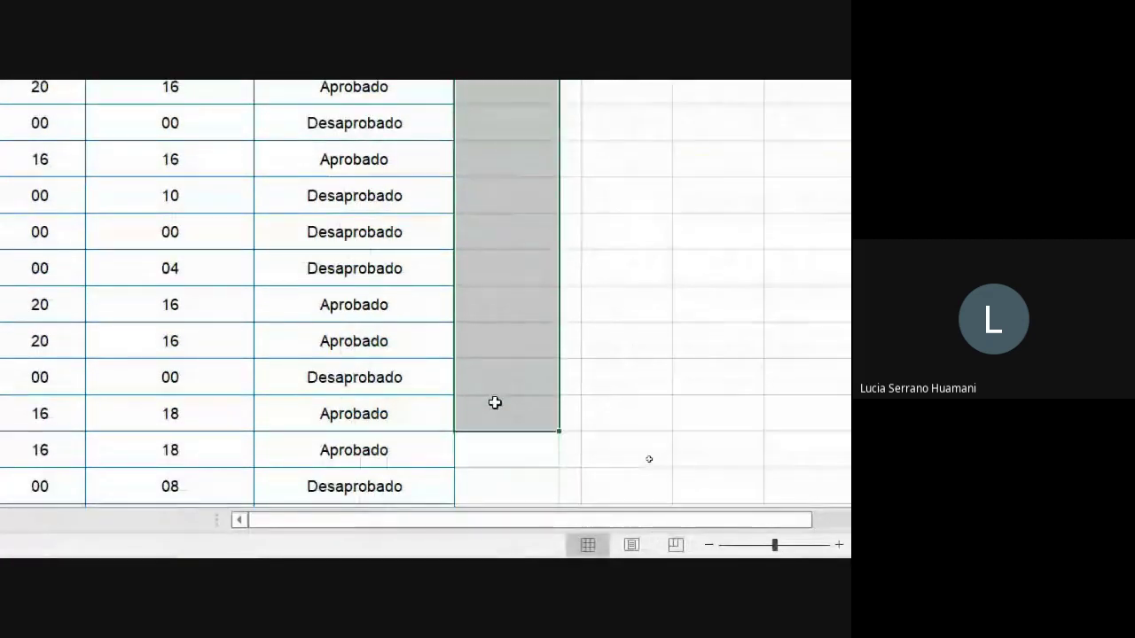
scroll(494, 399, up, 5)
click(480, 273)
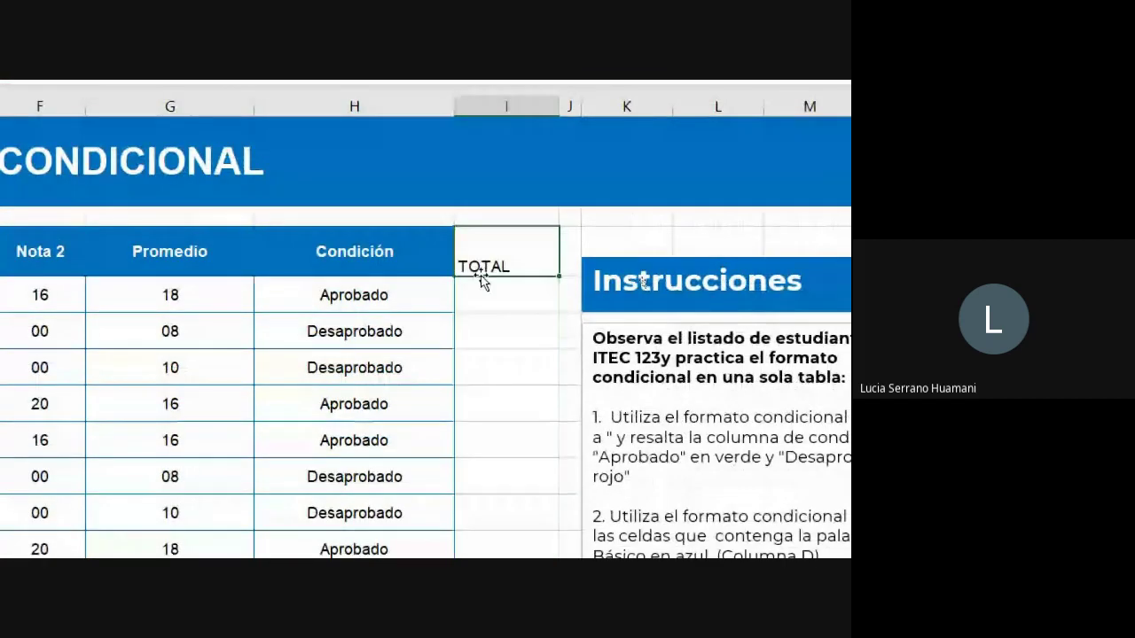
key(Delete)
click(417, 301)
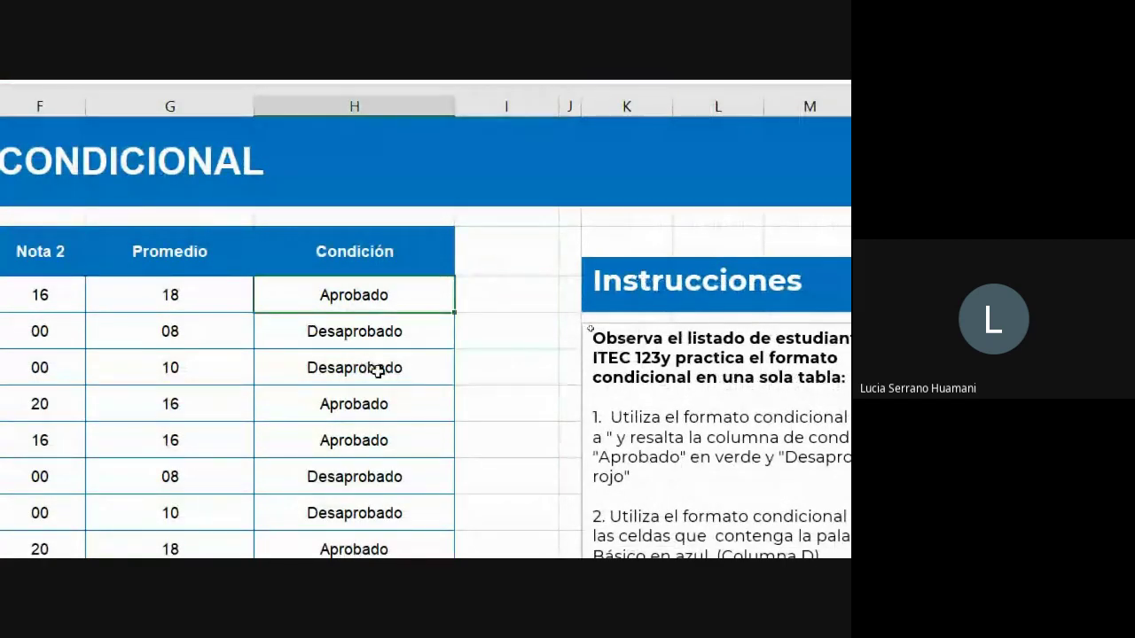
scroll(89, 494, down, 4)
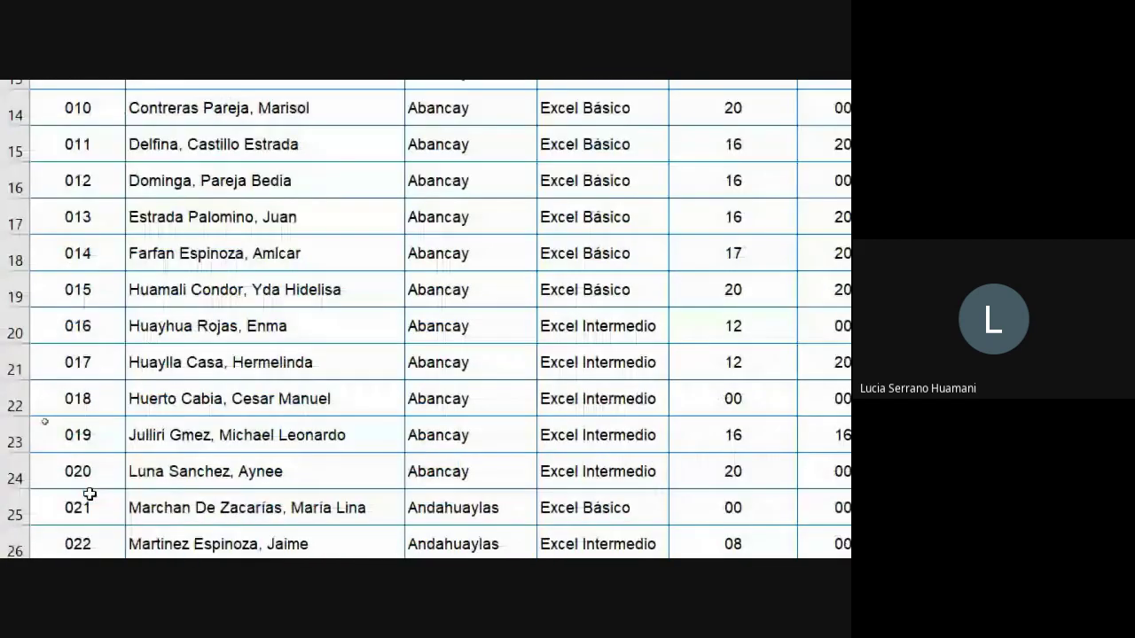
scroll(90, 494, down, 5)
scroll(89, 494, down, 6)
drag(92, 279, 225, 299)
key(Delete)
click(325, 378)
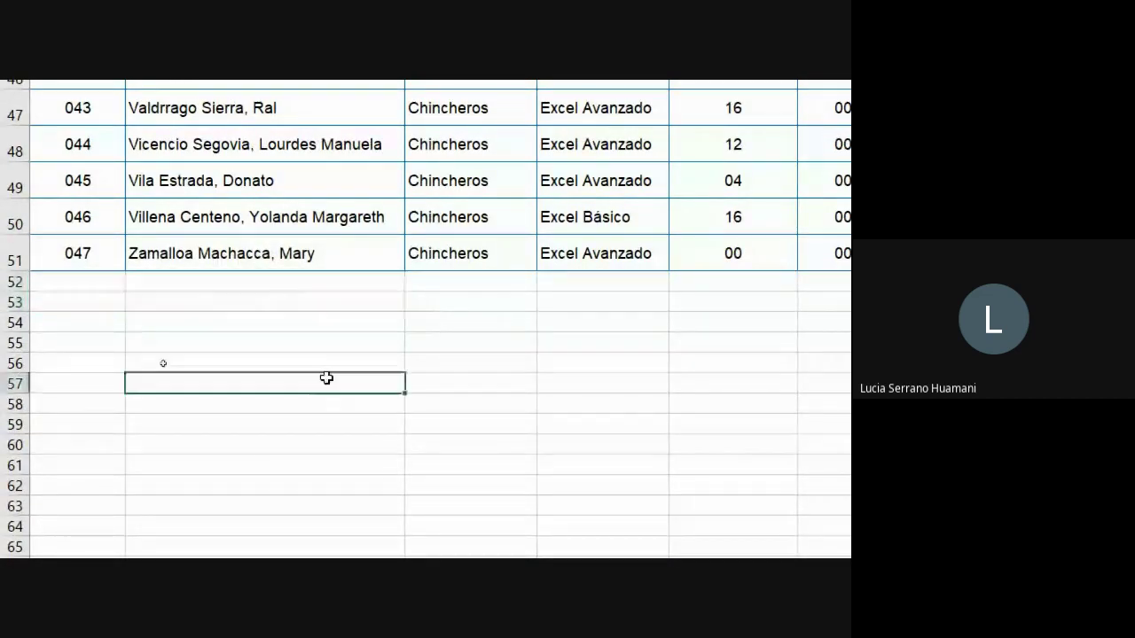
scroll(355, 381, up, 4)
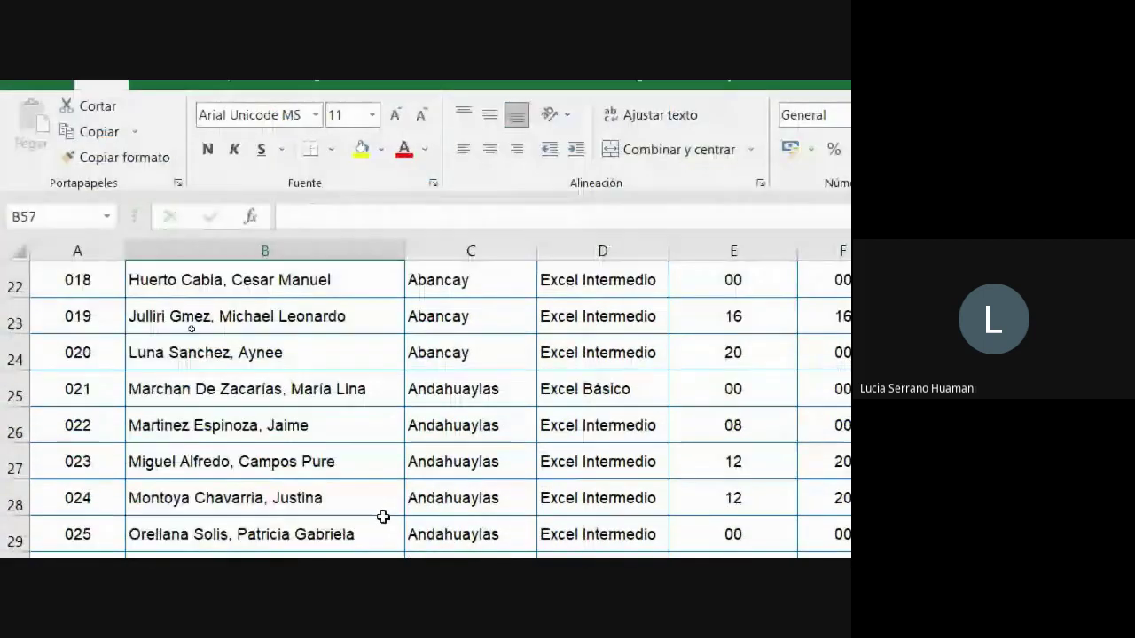
scroll(383, 519, up, 7)
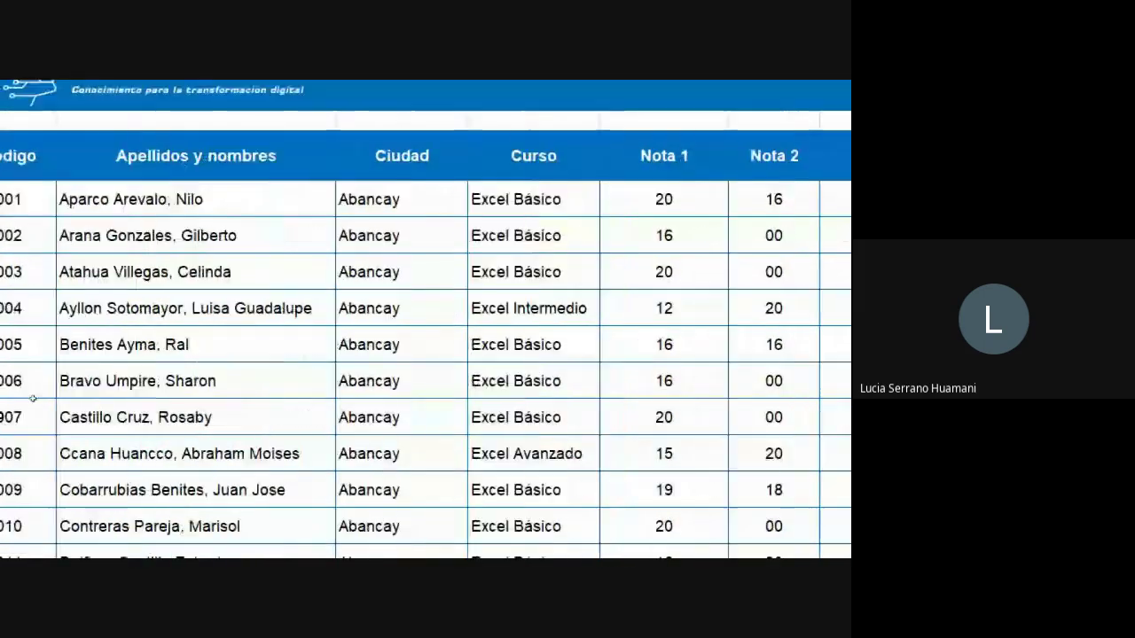
click(514, 365)
click(585, 344)
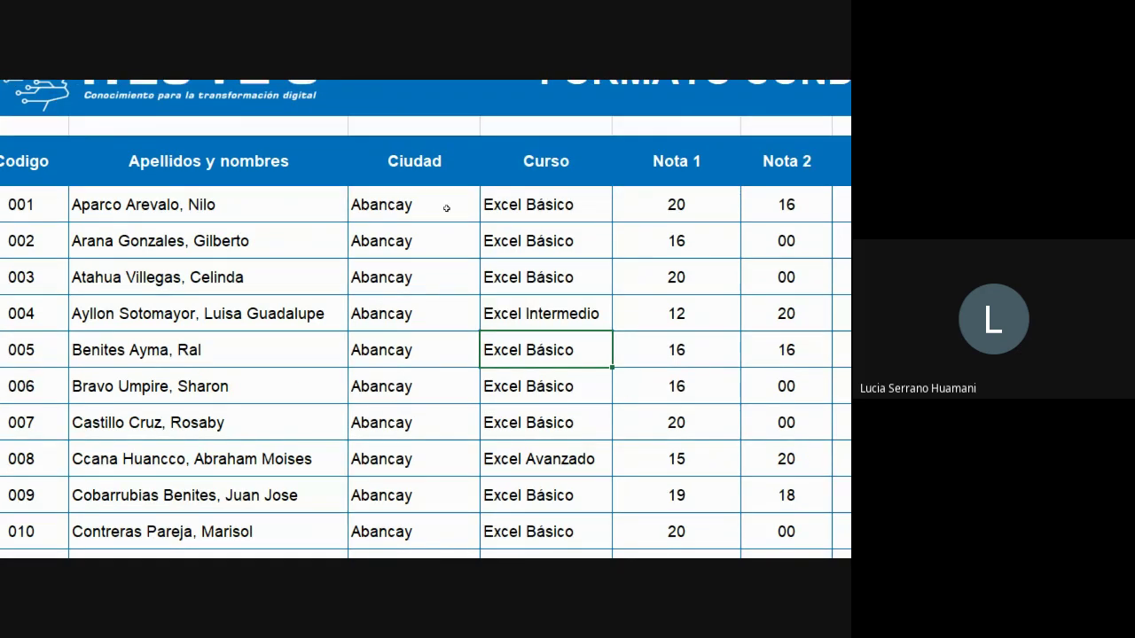
click(494, 263)
click(515, 459)
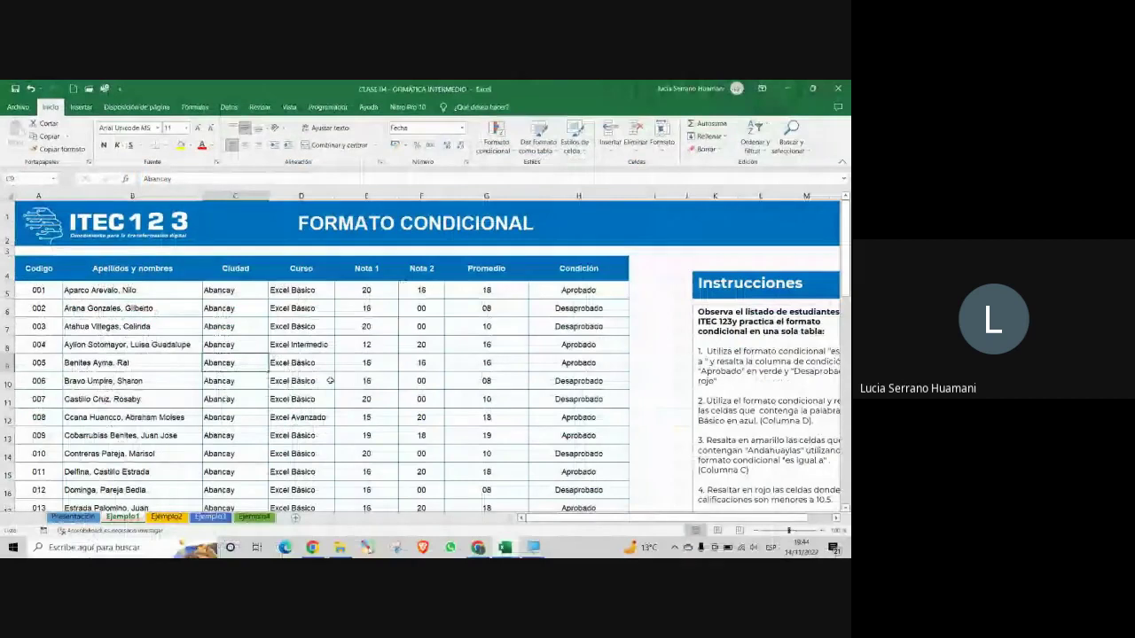
click(356, 343)
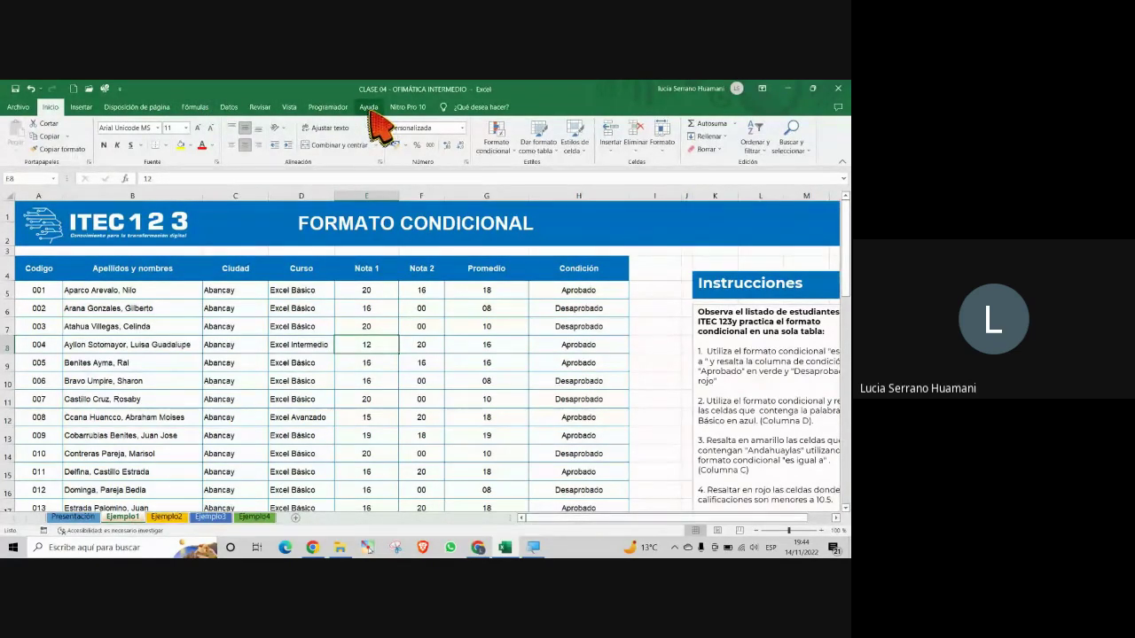
click(368, 329)
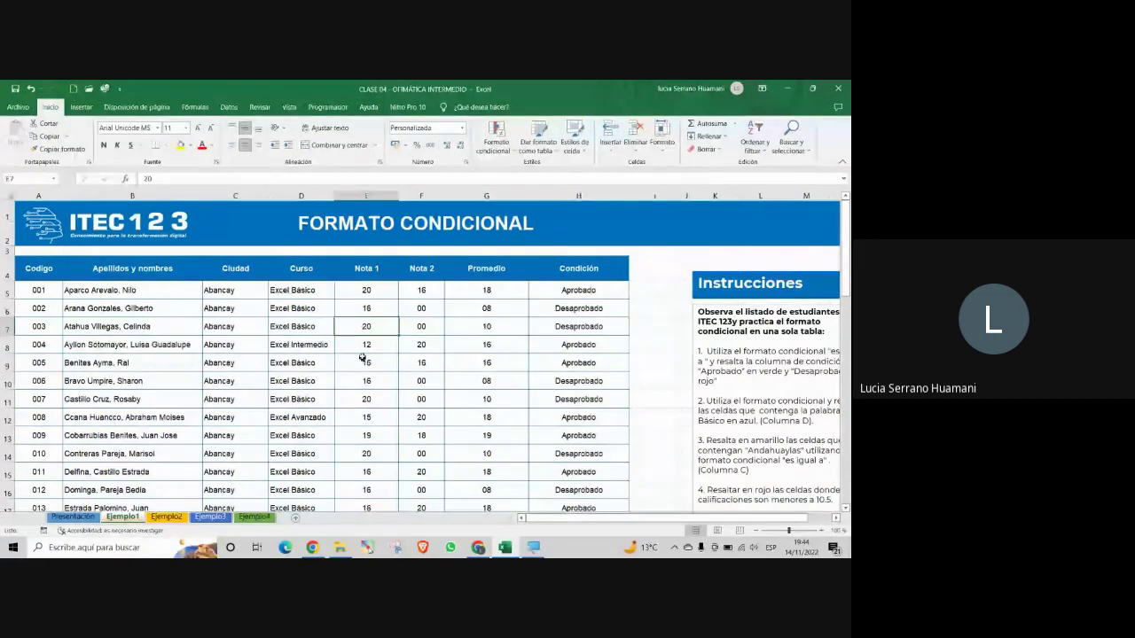
click(366, 344)
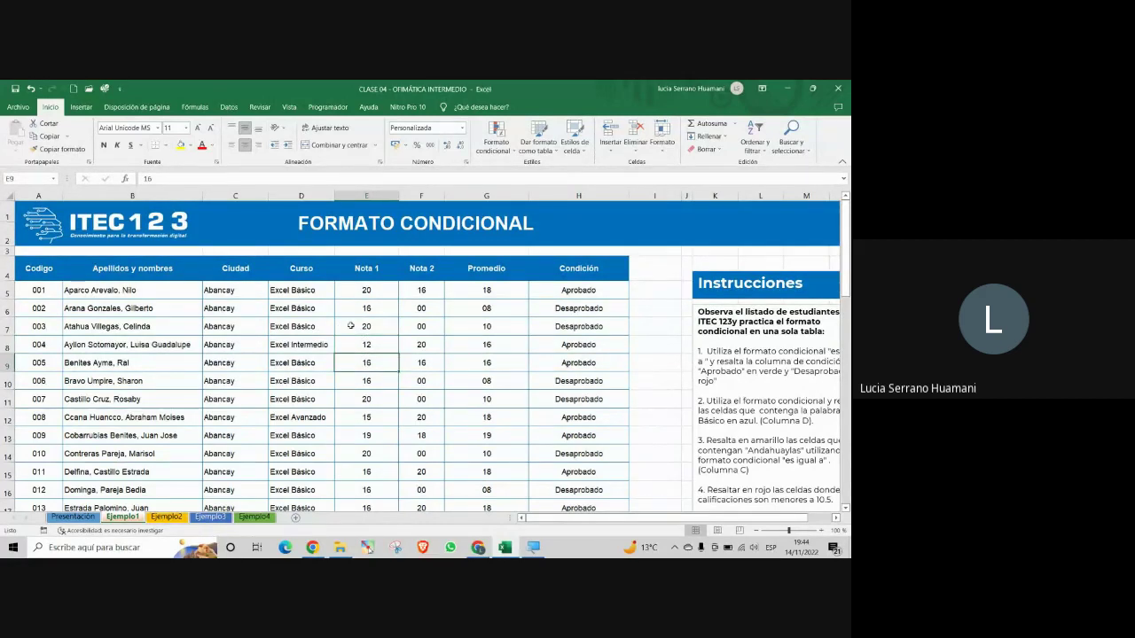
click(314, 345)
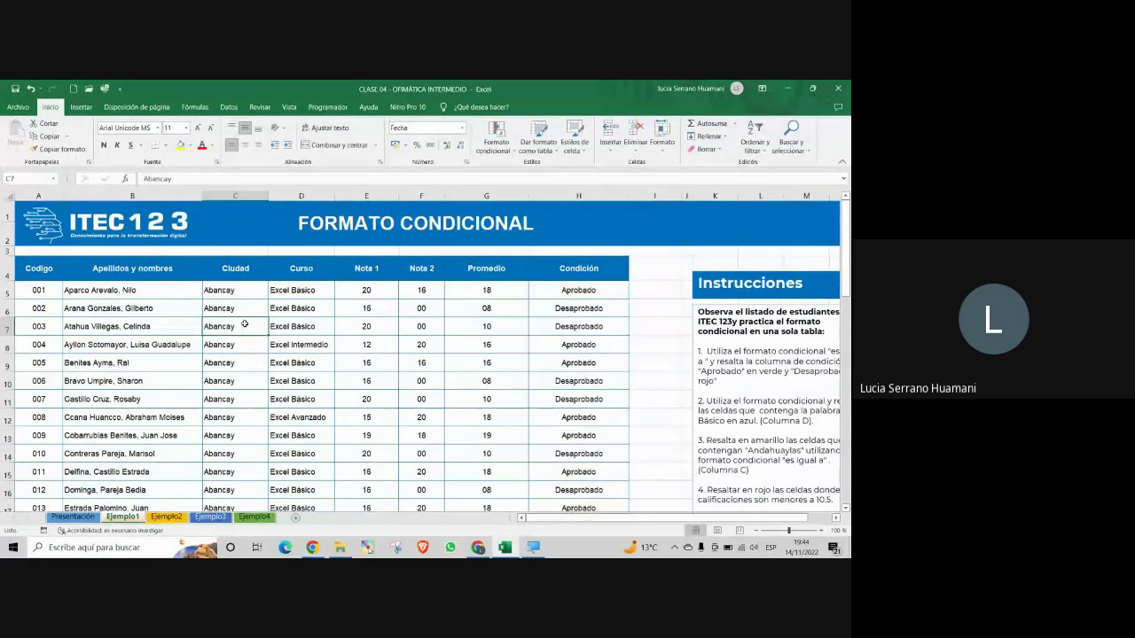
click(359, 324)
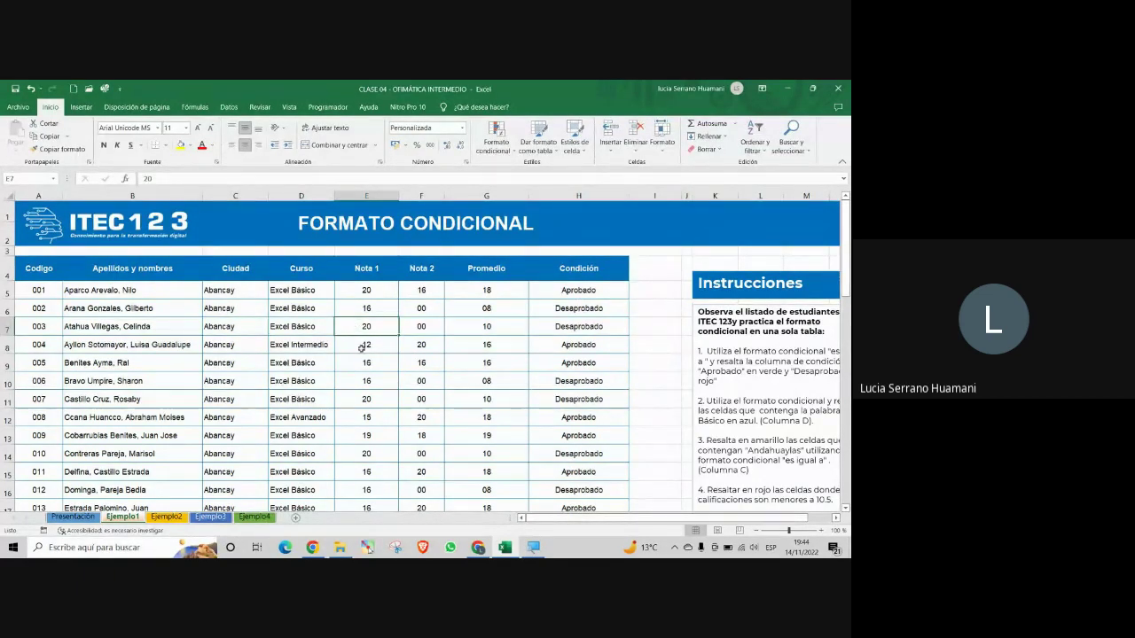
click(361, 347)
click(349, 329)
click(306, 328)
click(238, 333)
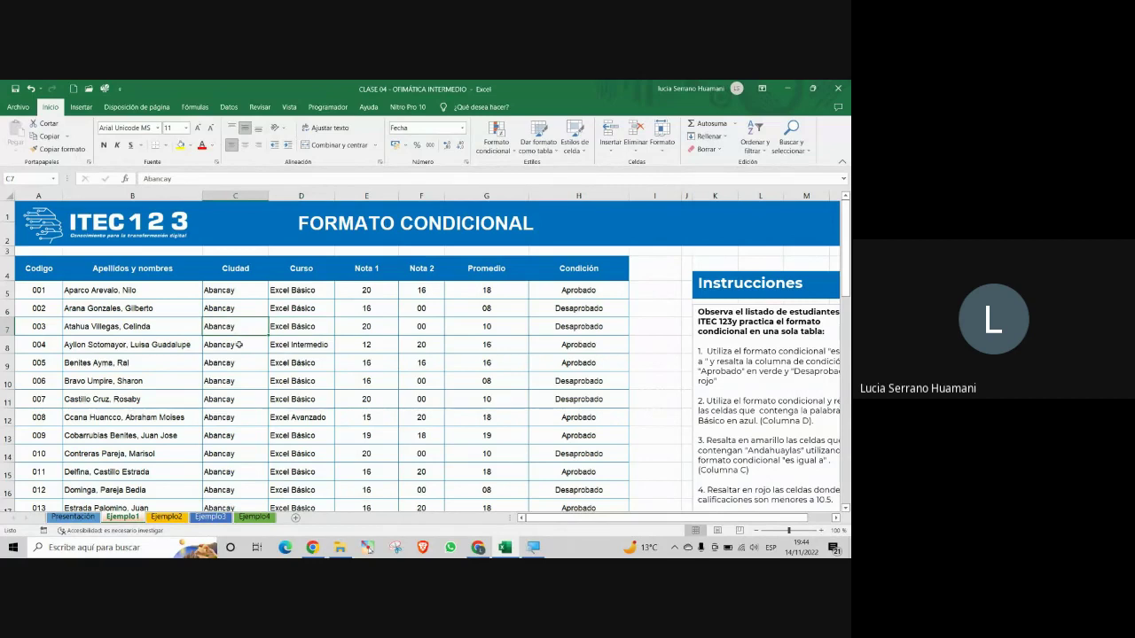
Step: Start creating a table for the student list from the Insertar tab
click(80, 107)
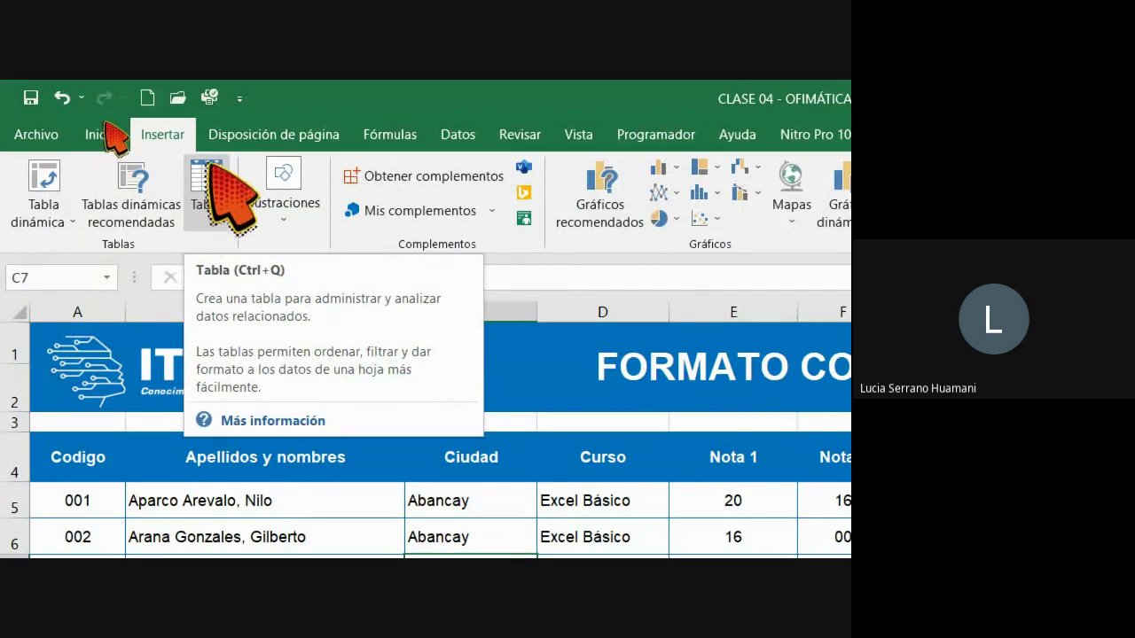
click(211, 197)
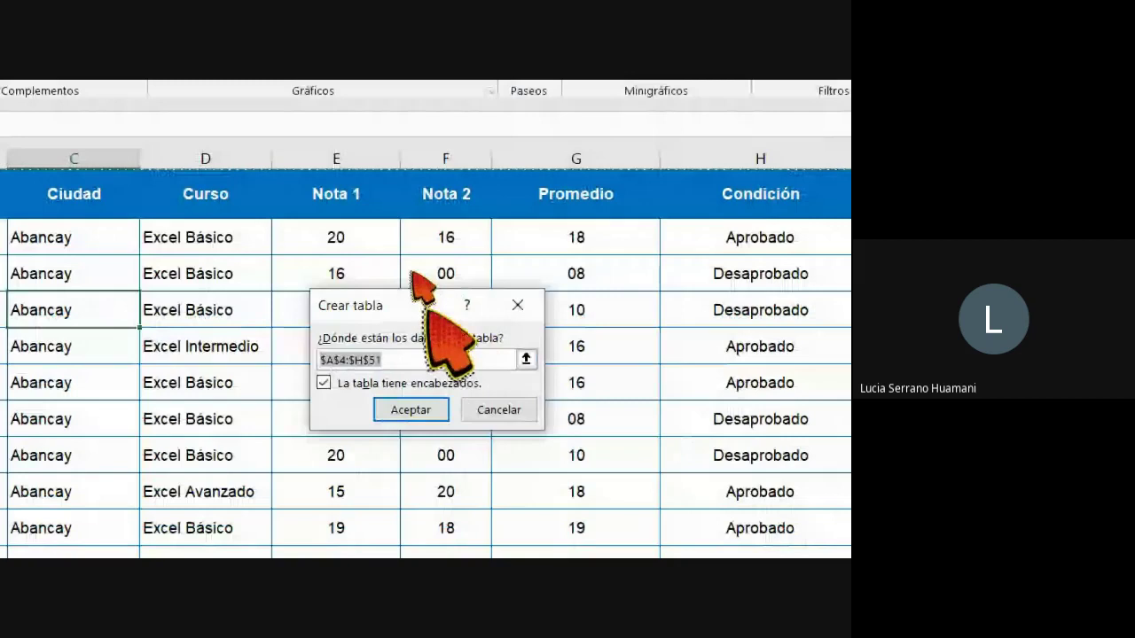
drag(488, 335, 290, 267)
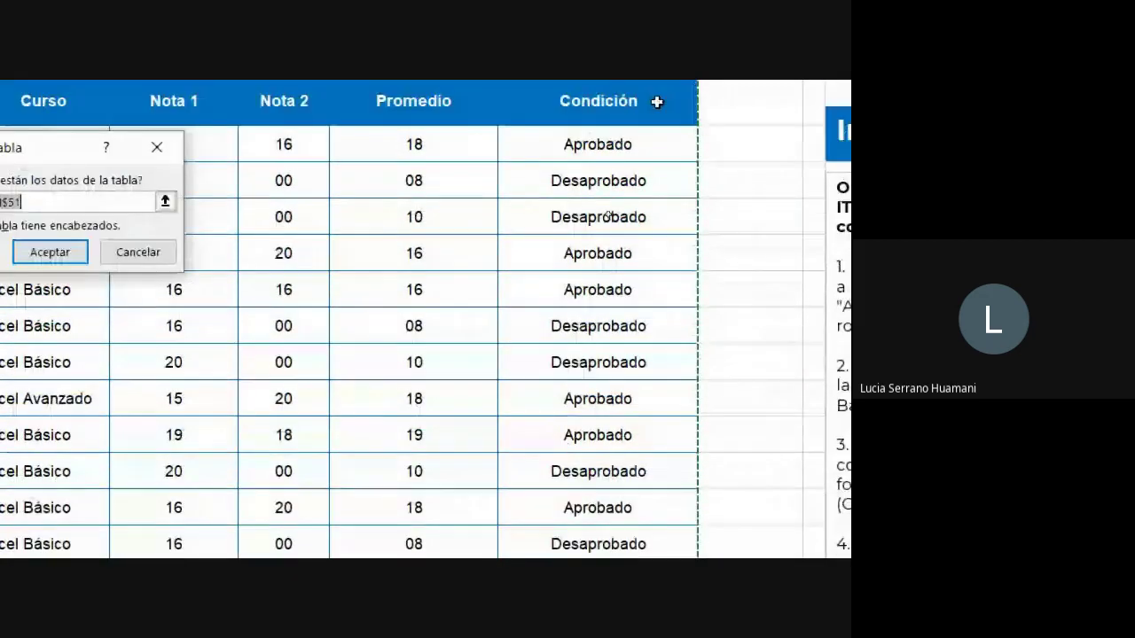
scroll(470, 533, down, 14)
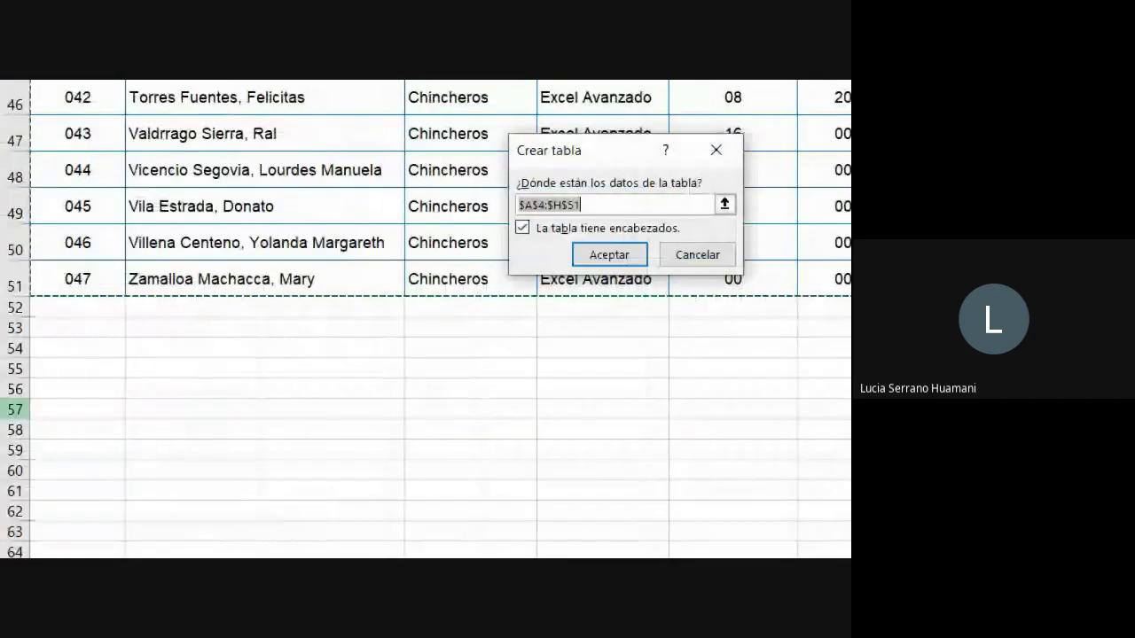
scroll(266, 311, up, 12)
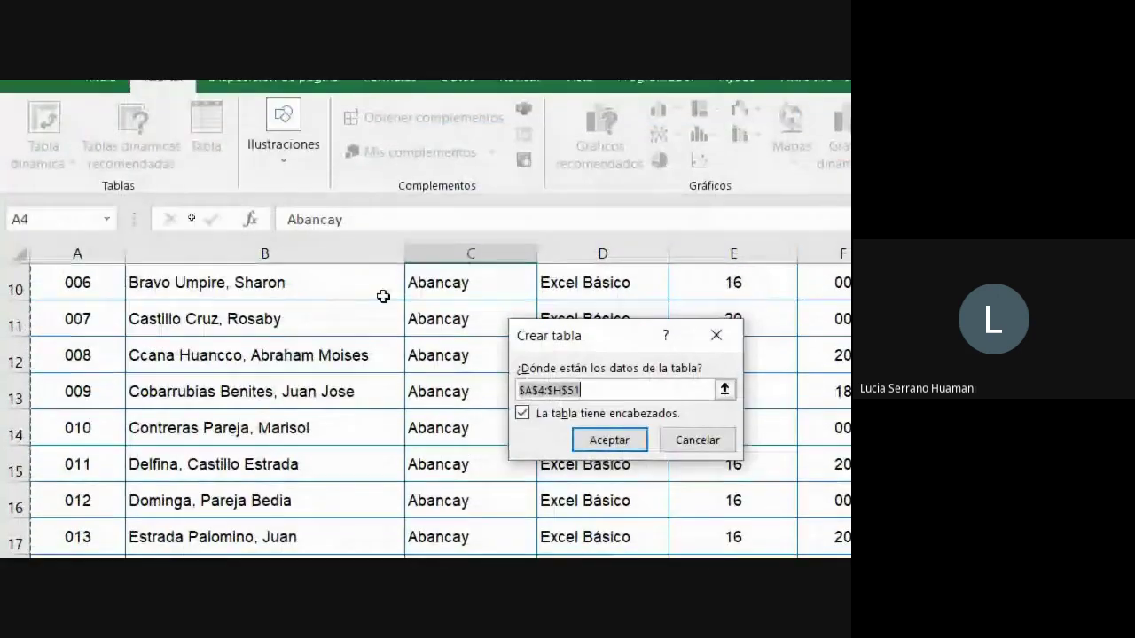
scroll(383, 296, up, 3)
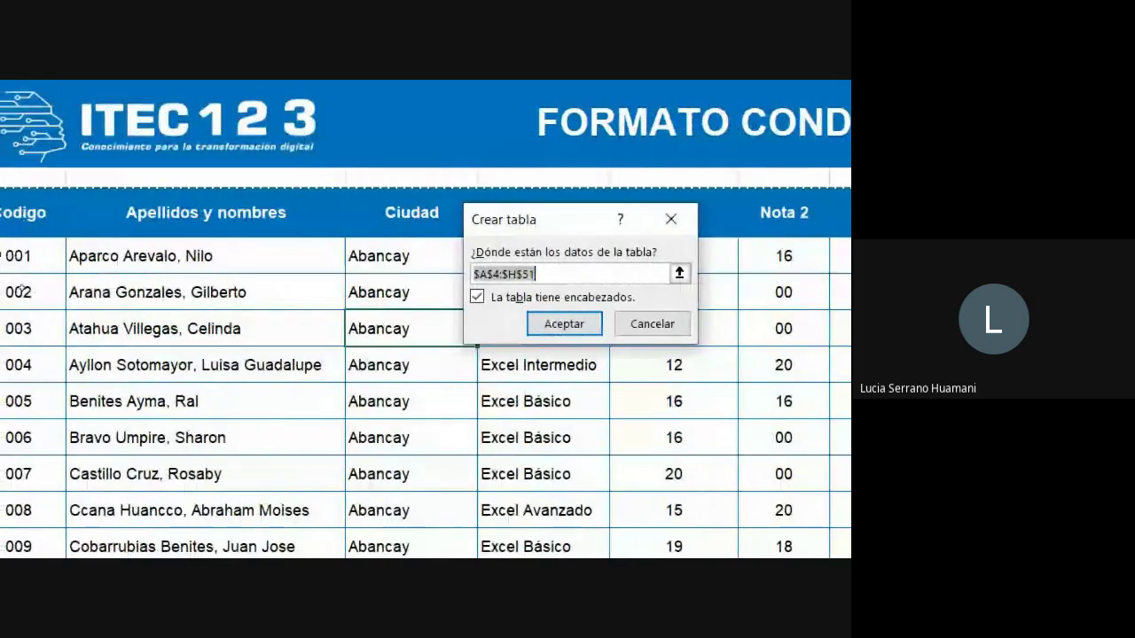
Step: Set the table range to $A$4:$H$51 in the table creation dialog
drag(61, 256, 1134, 474)
drag(810, 474, 664, 481)
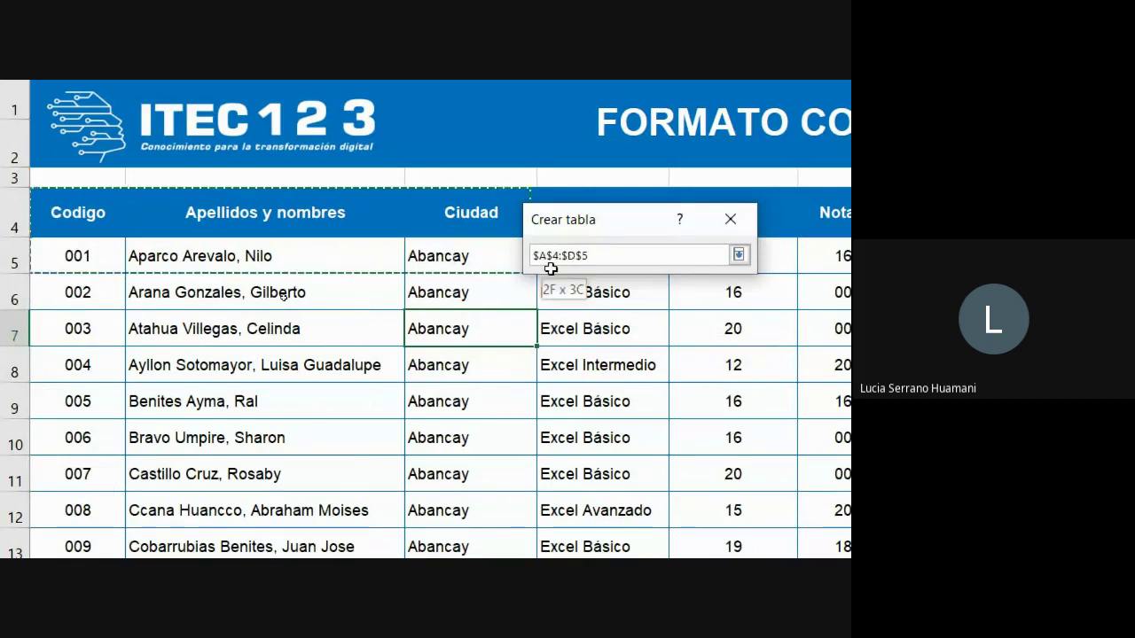
drag(551, 268, 1134, 636)
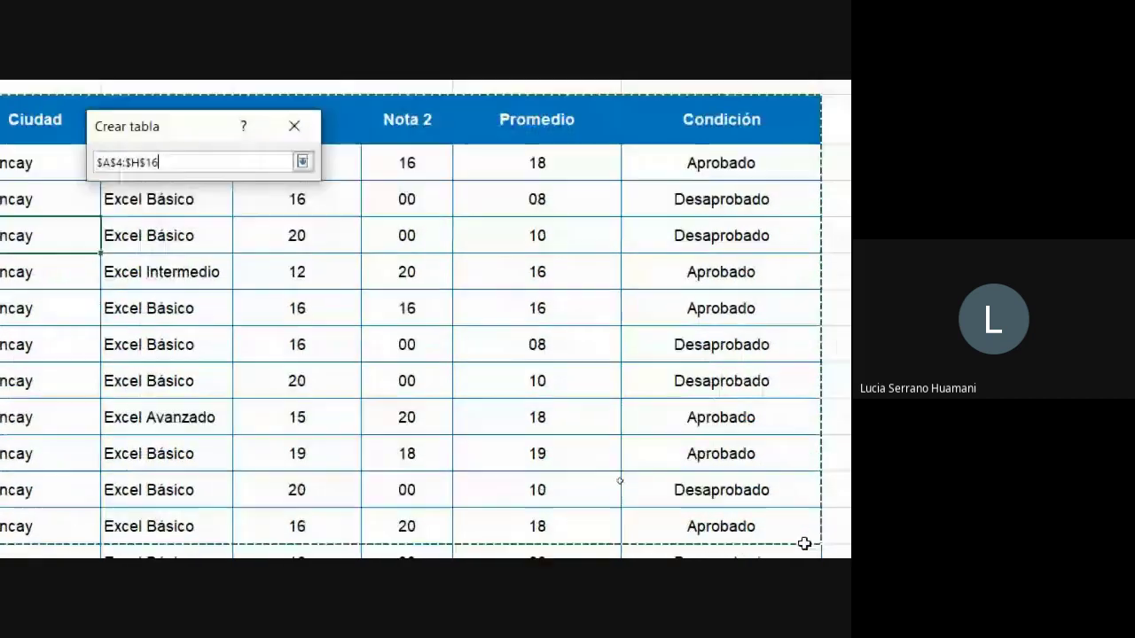
drag(804, 544, 720, 379)
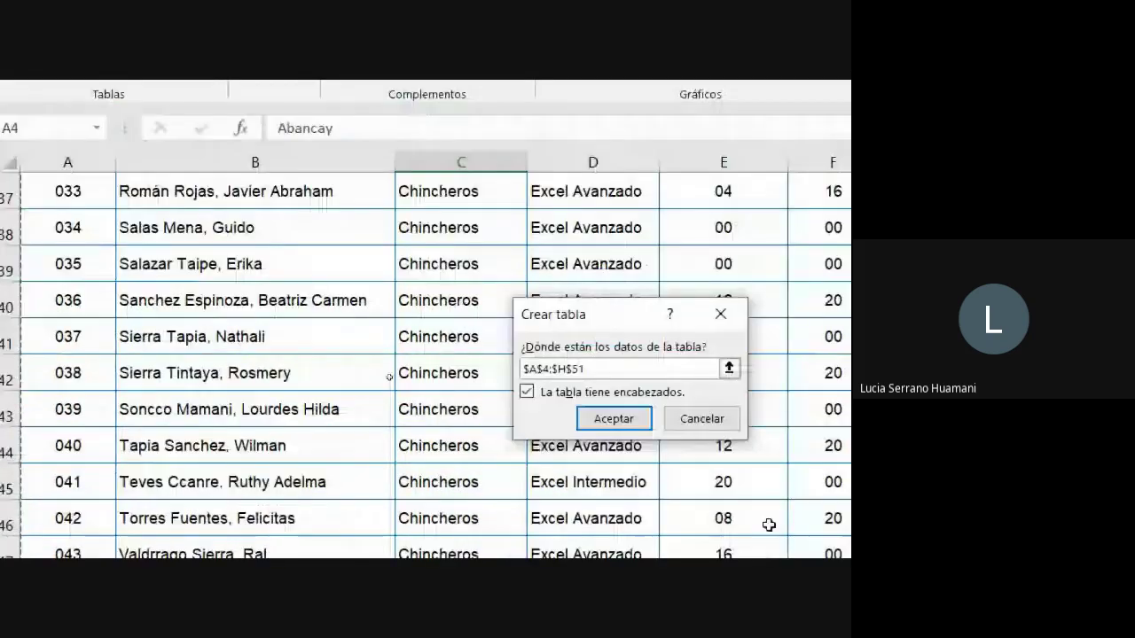
drag(642, 315, 655, 164)
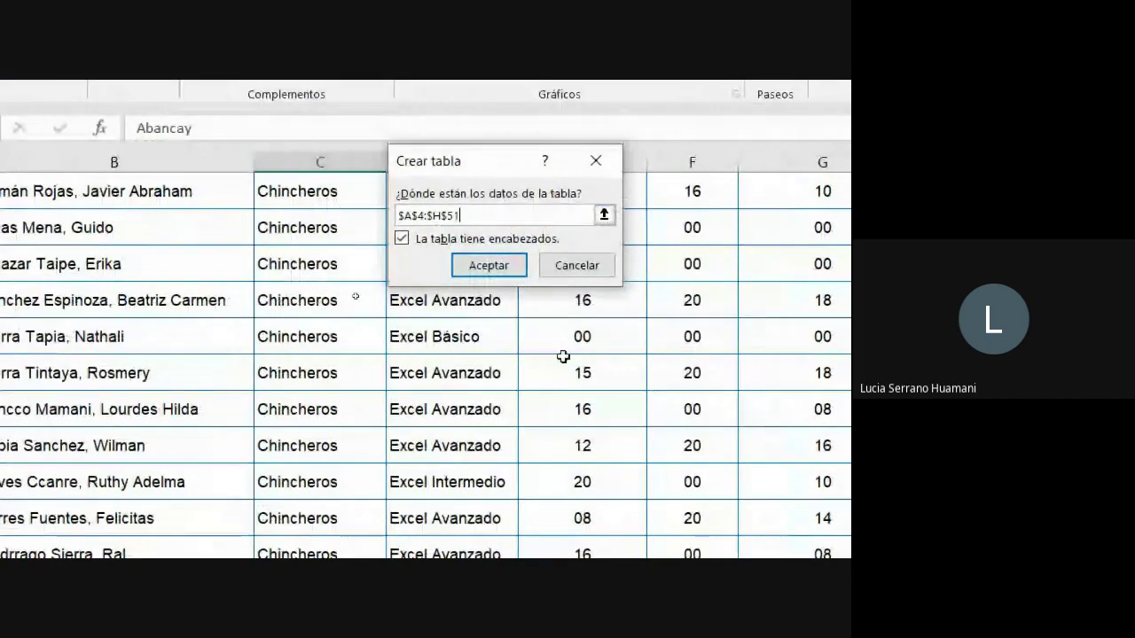
scroll(563, 356, up, 15)
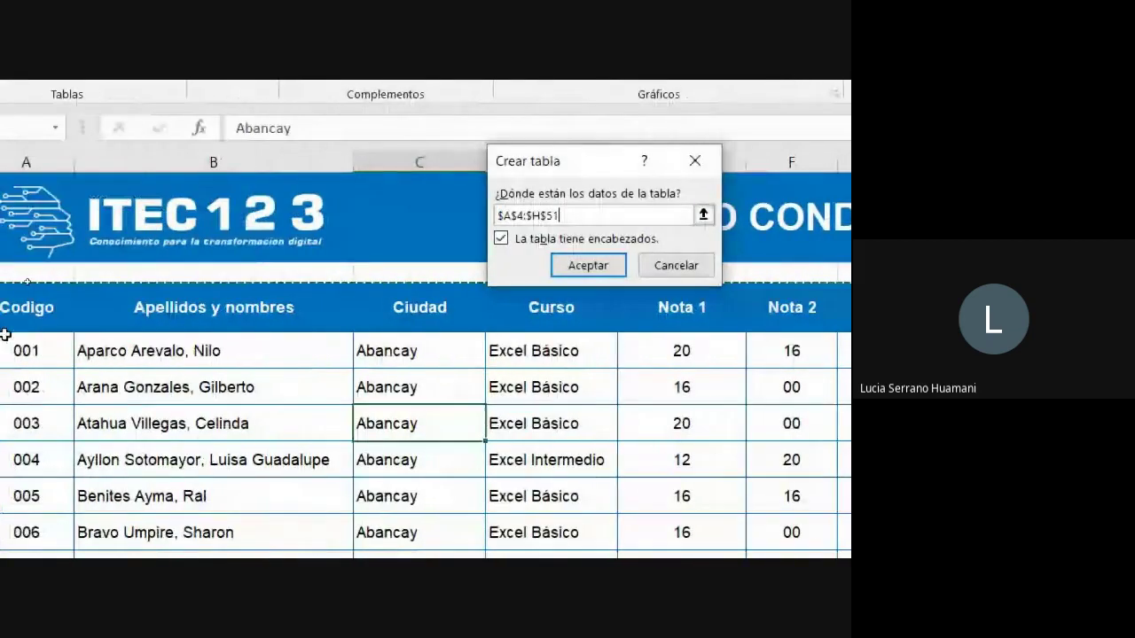
drag(525, 161, 534, 266)
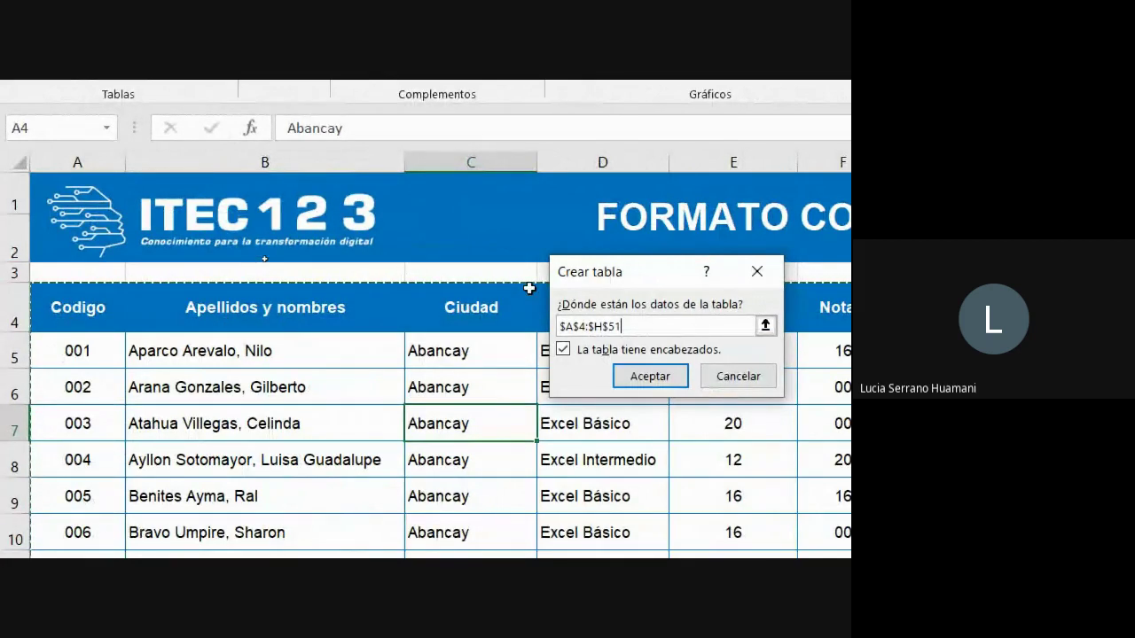
drag(638, 282, 276, 332)
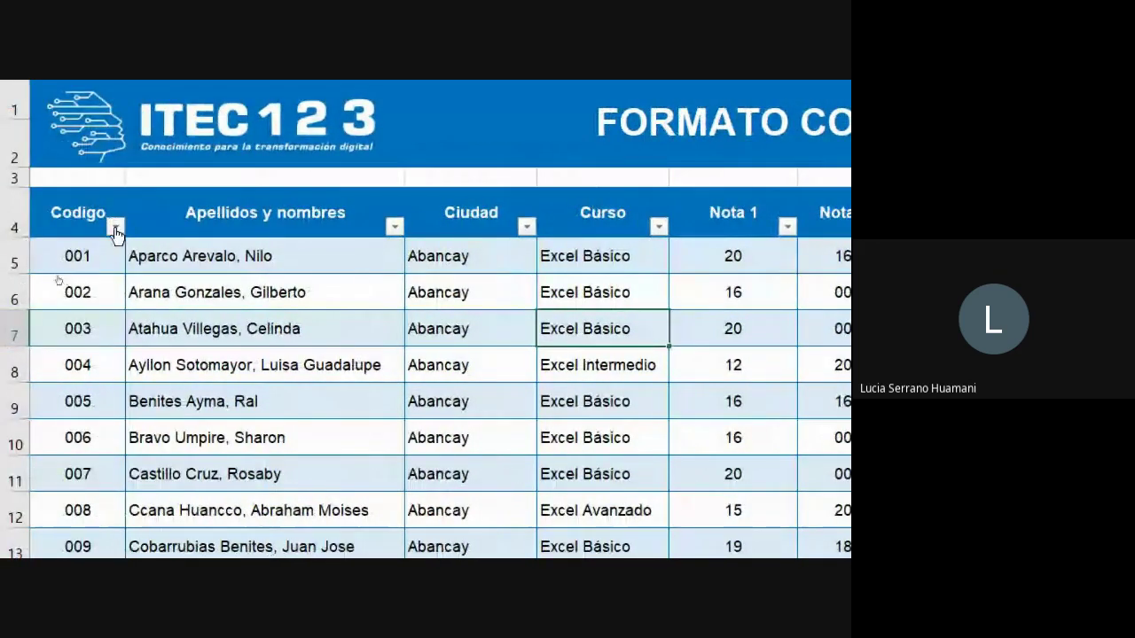
Step: Check the Codigo filter, then scroll to the end of the table below student 047
click(116, 228)
click(115, 228)
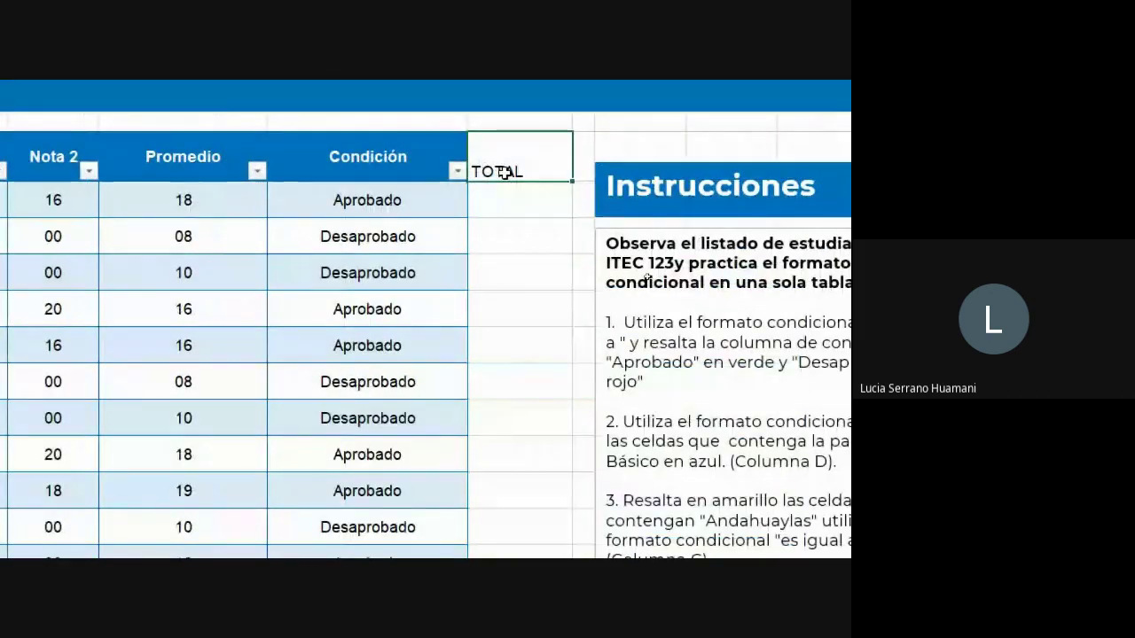
click(500, 266)
scroll(210, 381, left, 5)
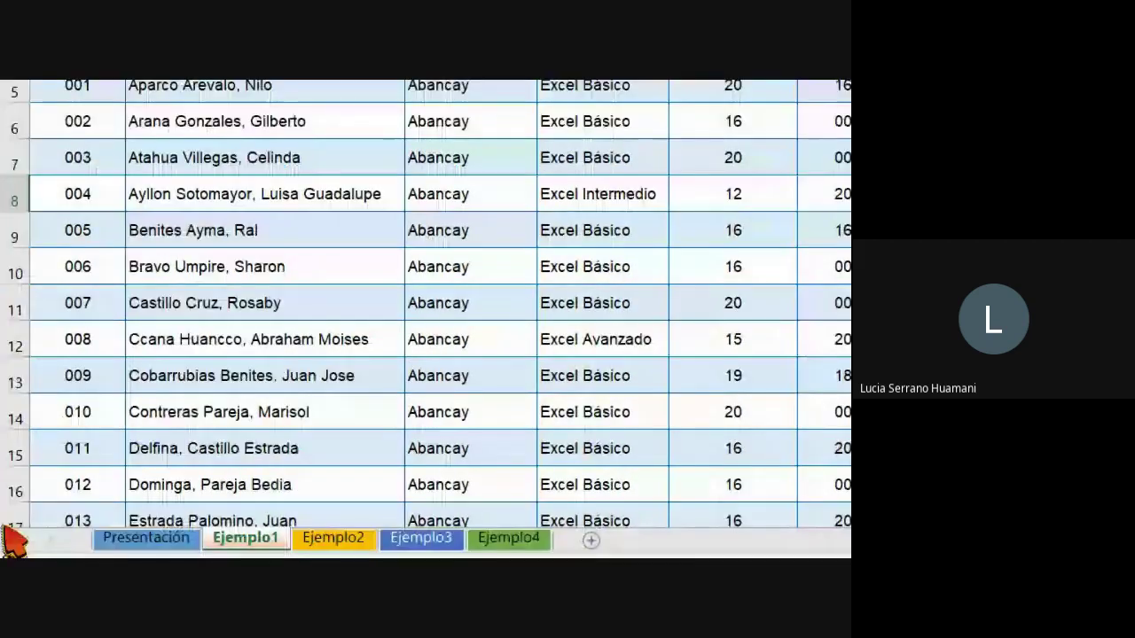
scroll(32, 390, down, 1)
scroll(32, 390, down, 13)
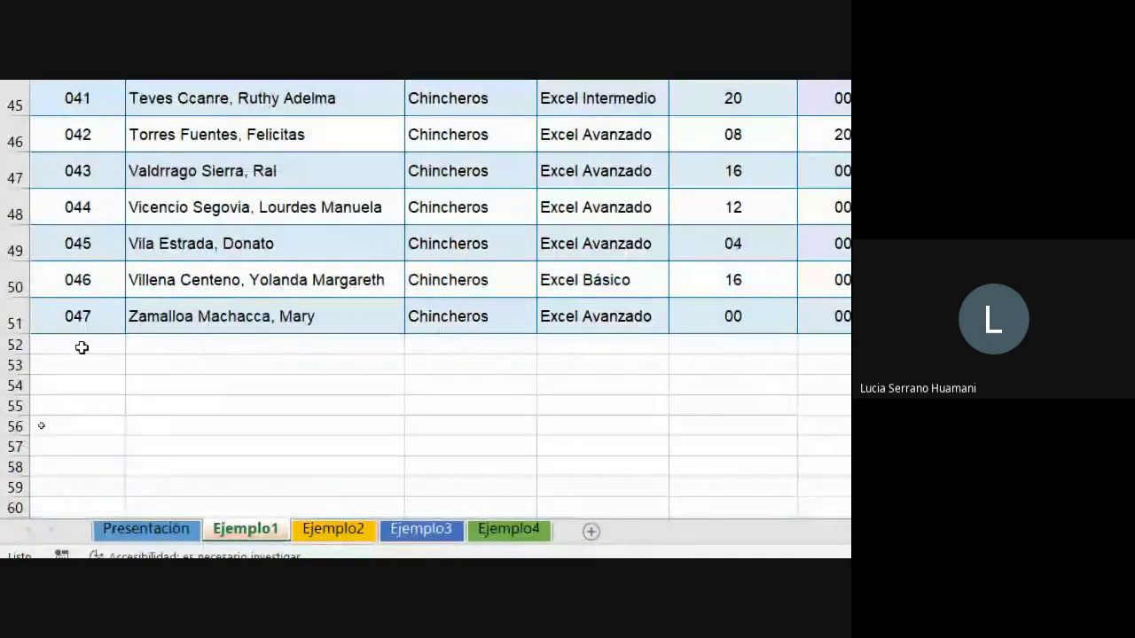
Step: Add practice rows with codes 048 and 049 and names below student 047
click(81, 345)
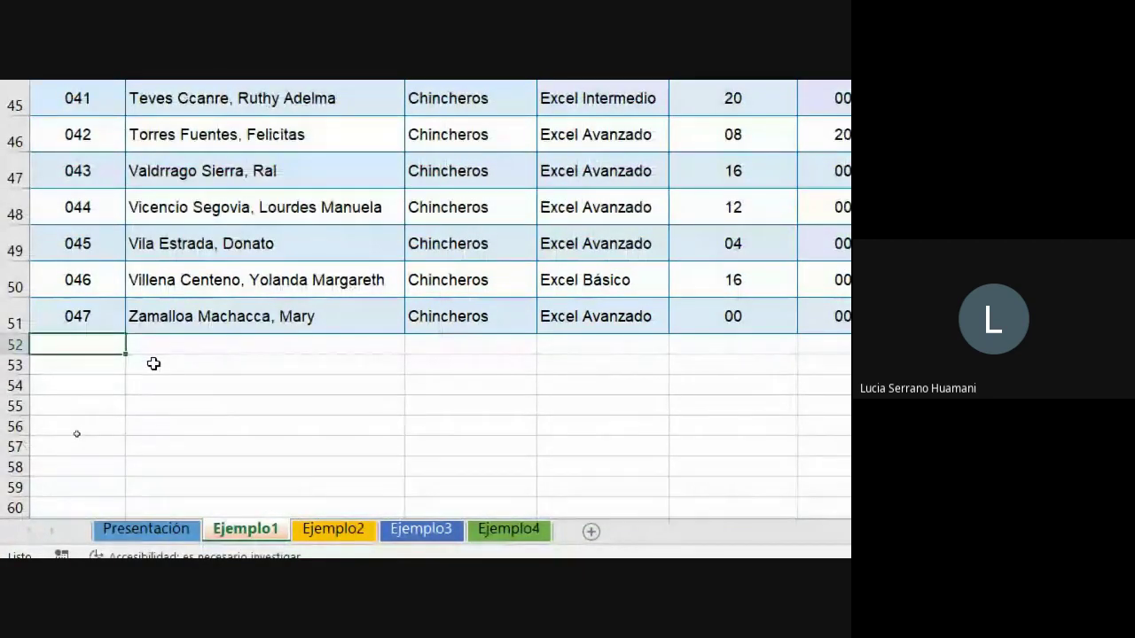
text(048)
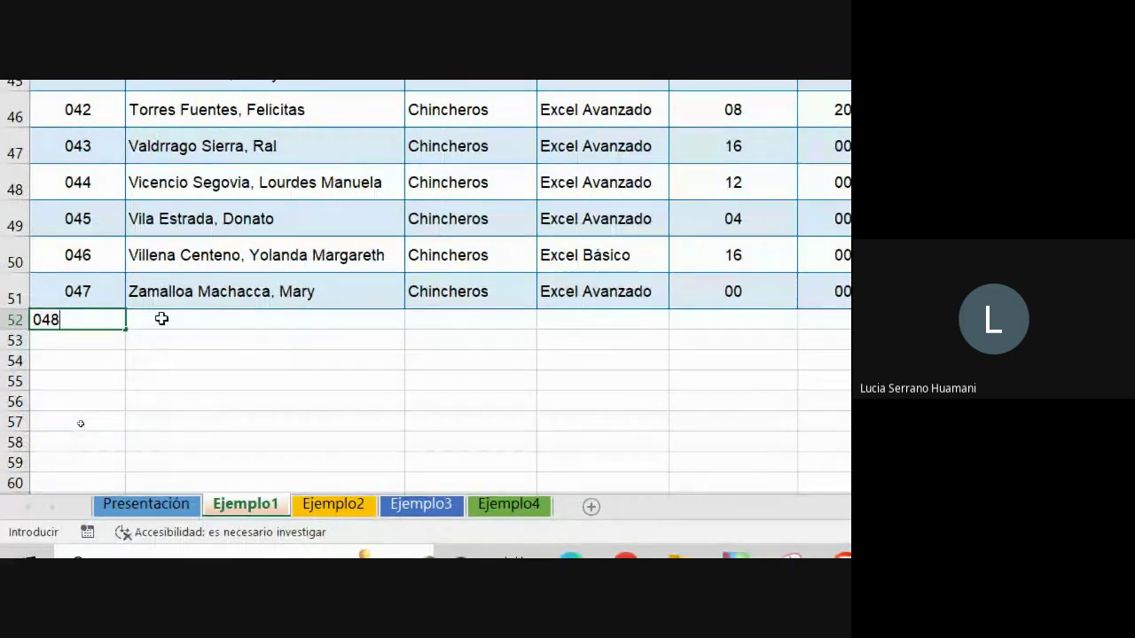
click(168, 320)
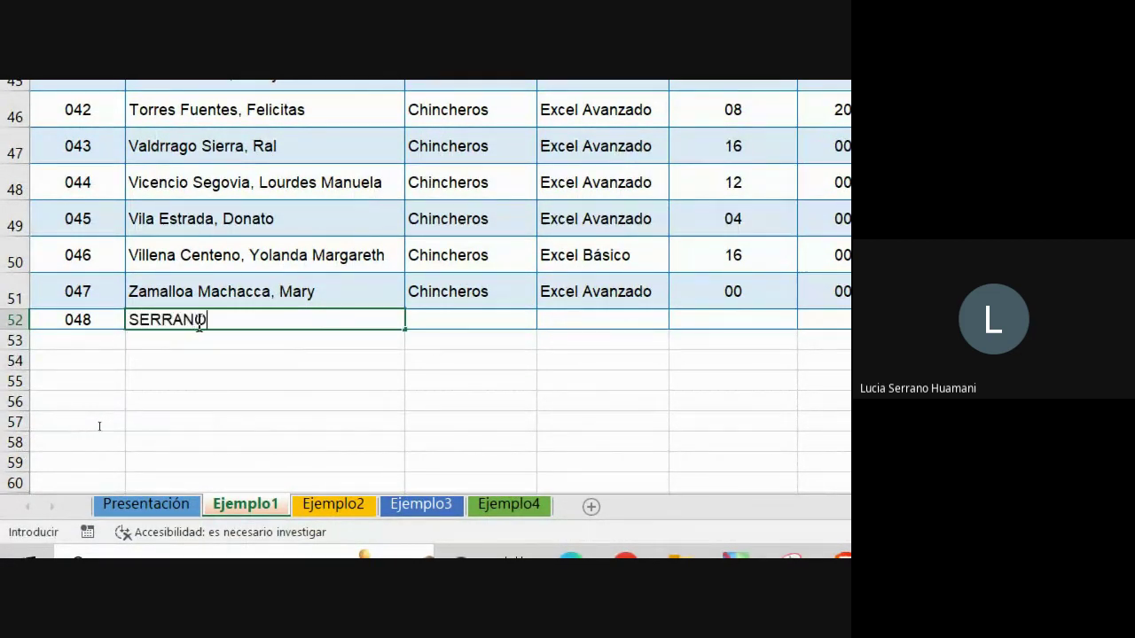
click(195, 364)
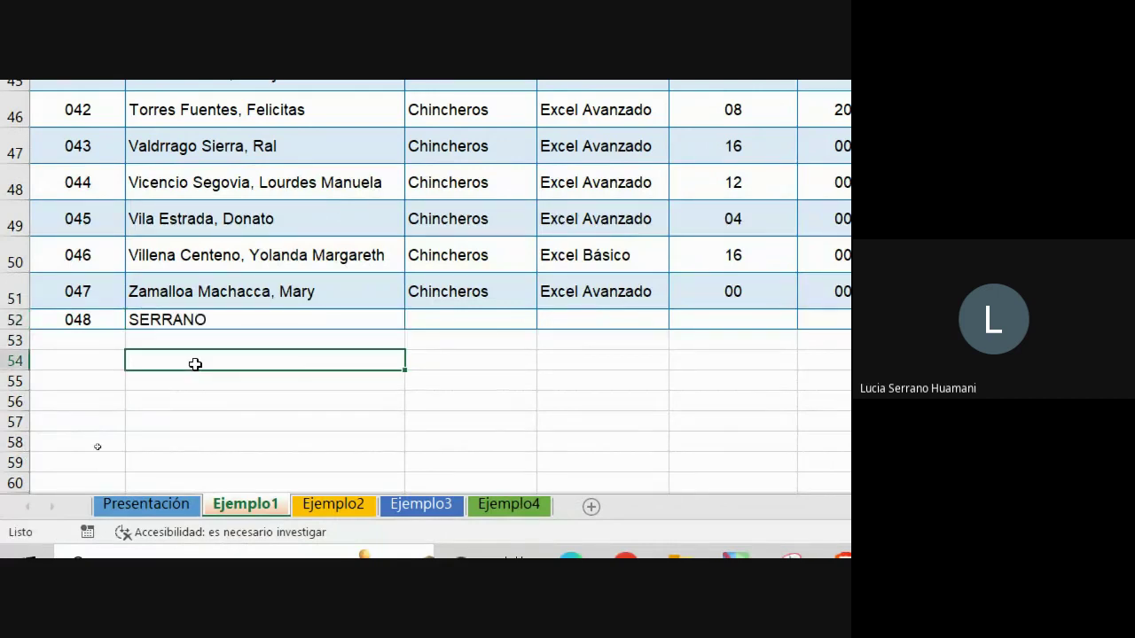
click(76, 341)
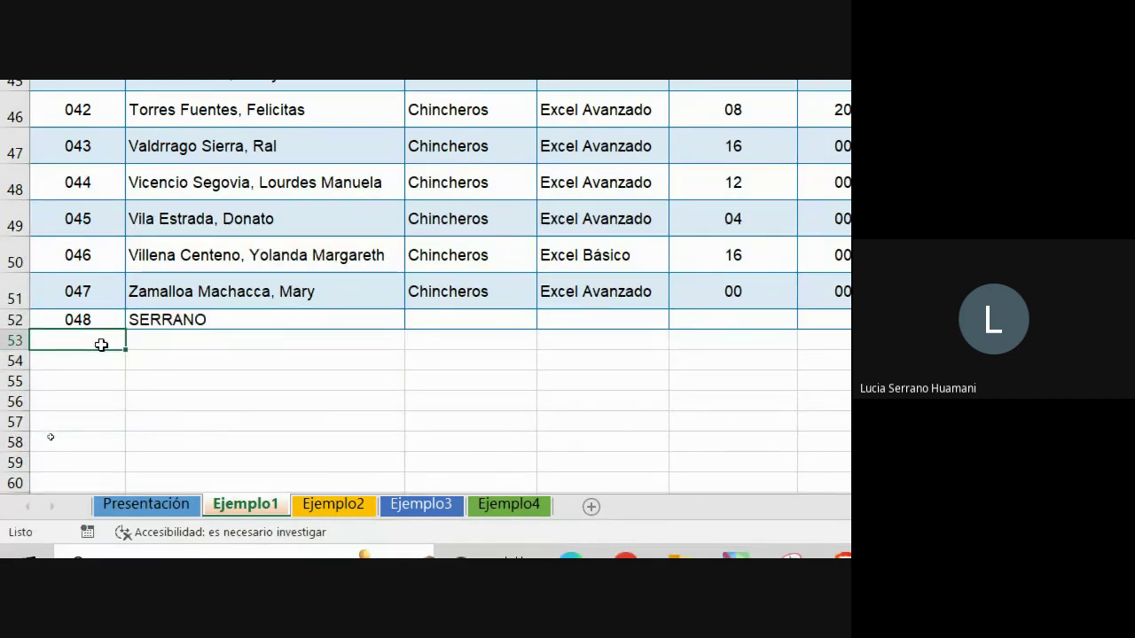
text(049)
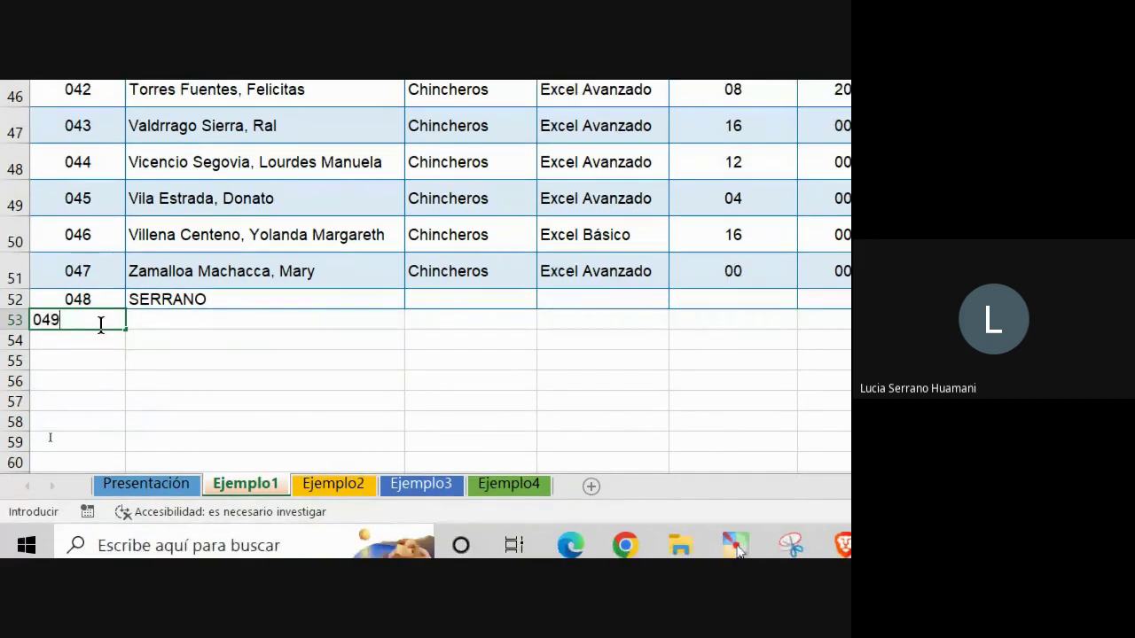
click(138, 316)
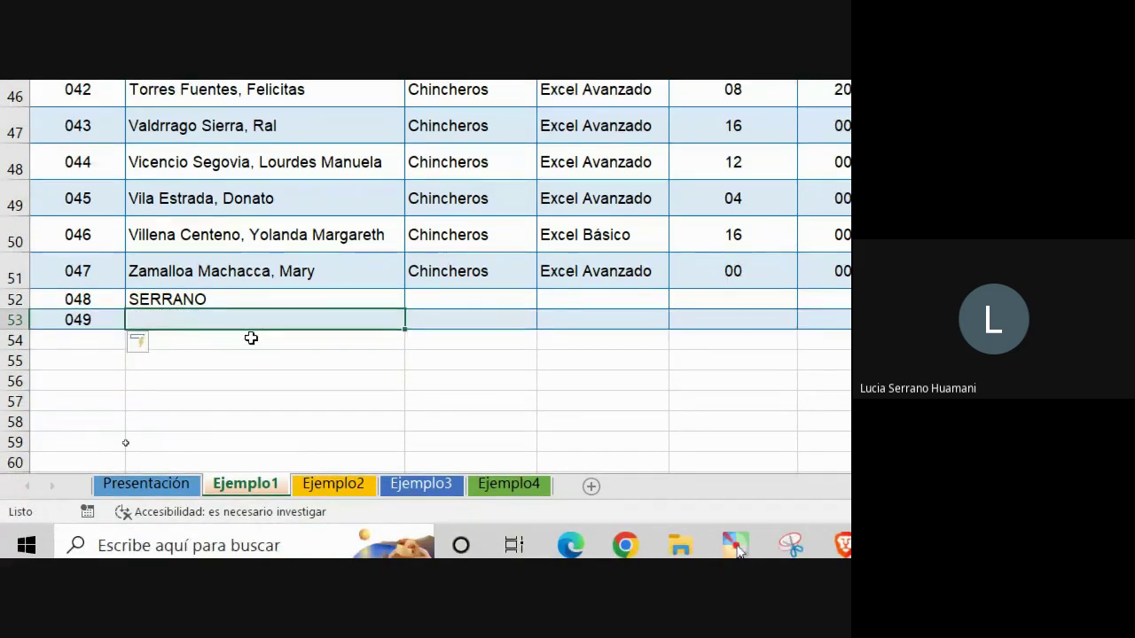
text(ALEJO)
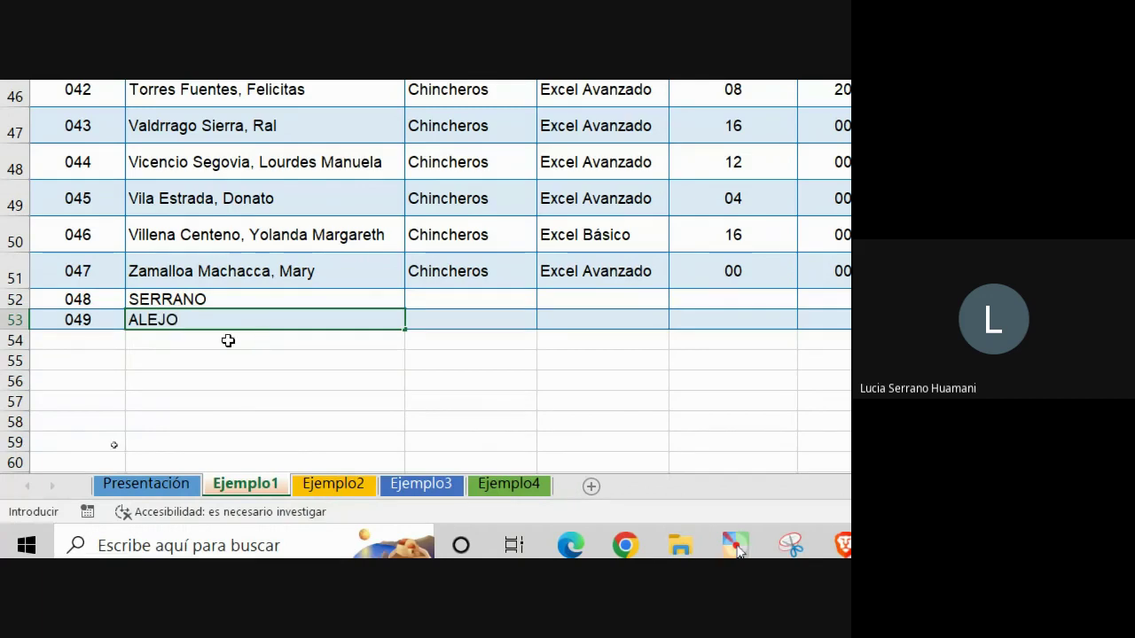
click(228, 341)
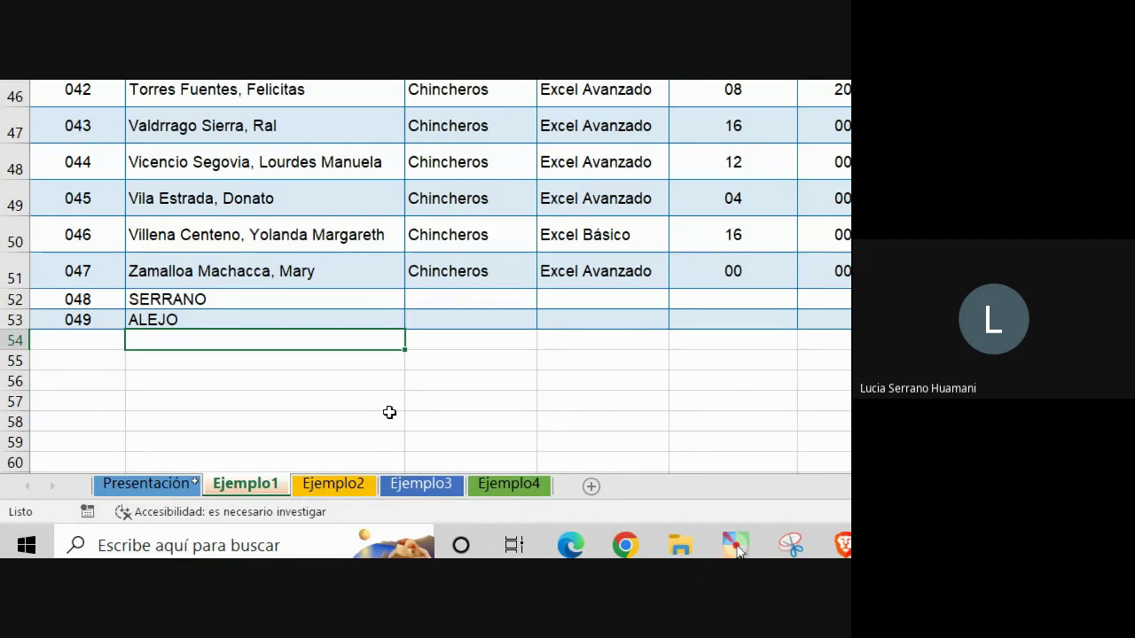
Step: Clear code 049 and delete rows 52 and 53 with Eliminar
click(101, 323)
key(Delete)
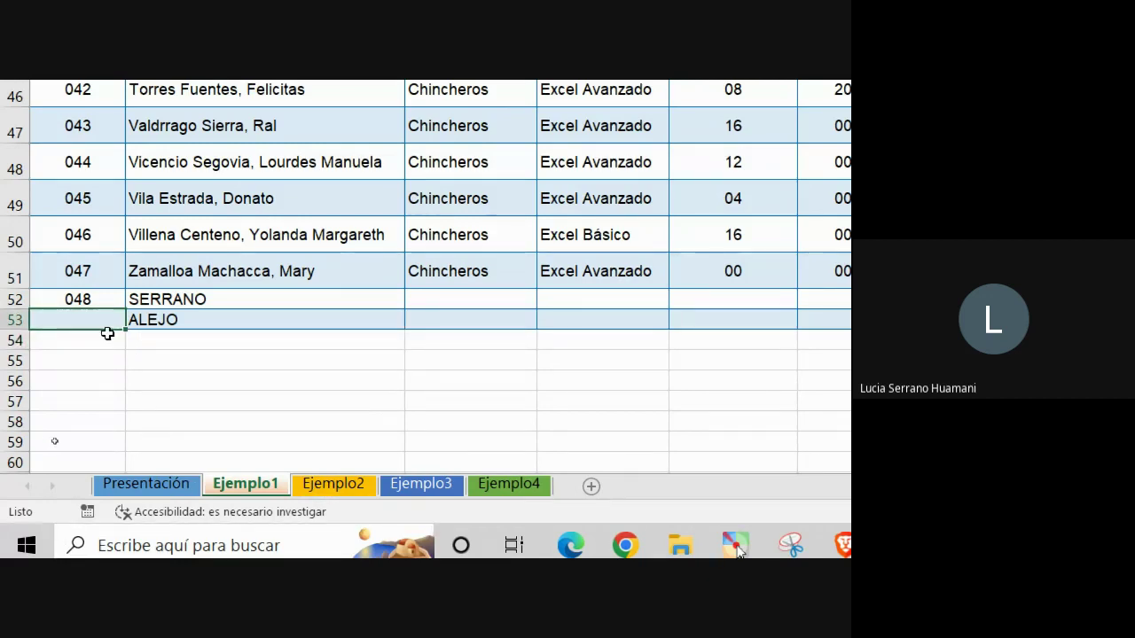
drag(15, 300, 16, 319)
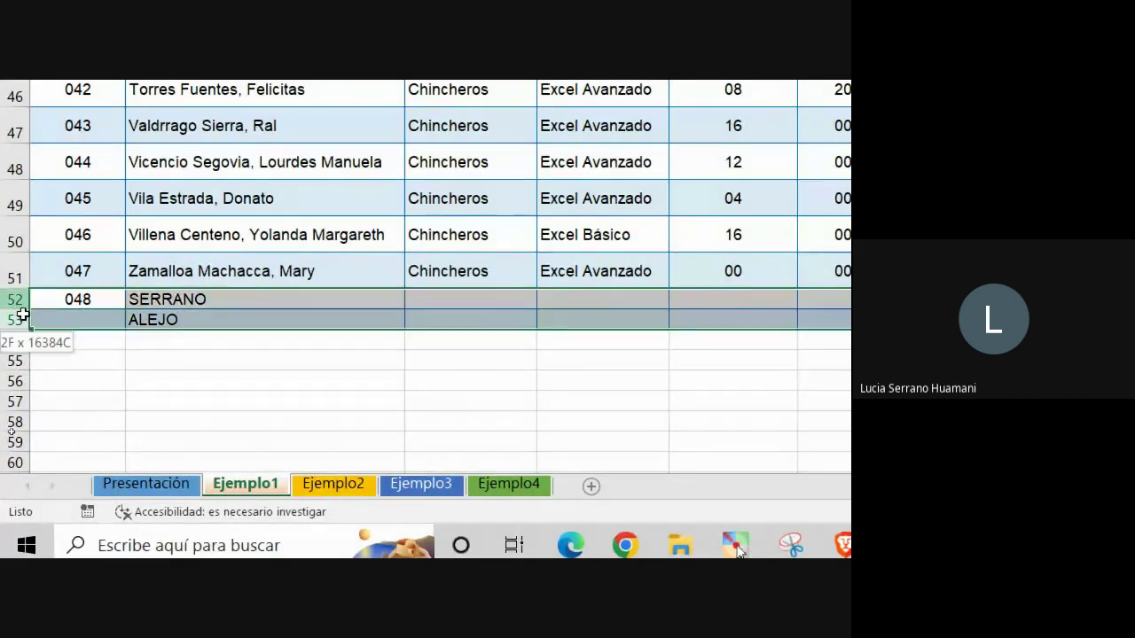
right_click(16, 318)
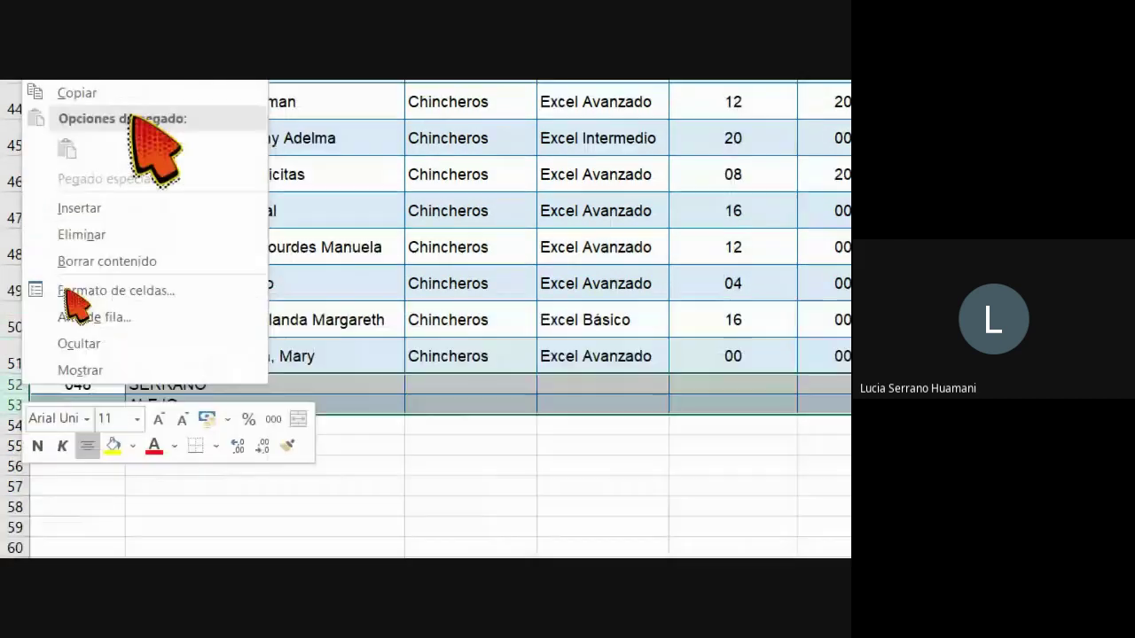
click(82, 149)
click(275, 422)
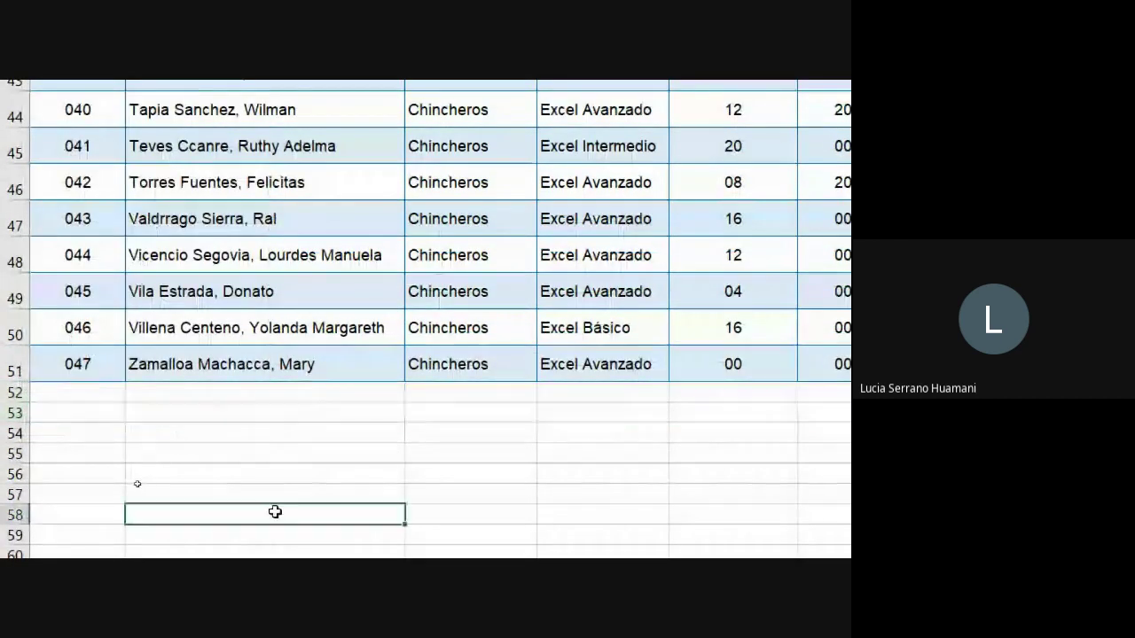
click(196, 398)
scroll(531, 270, up, 15)
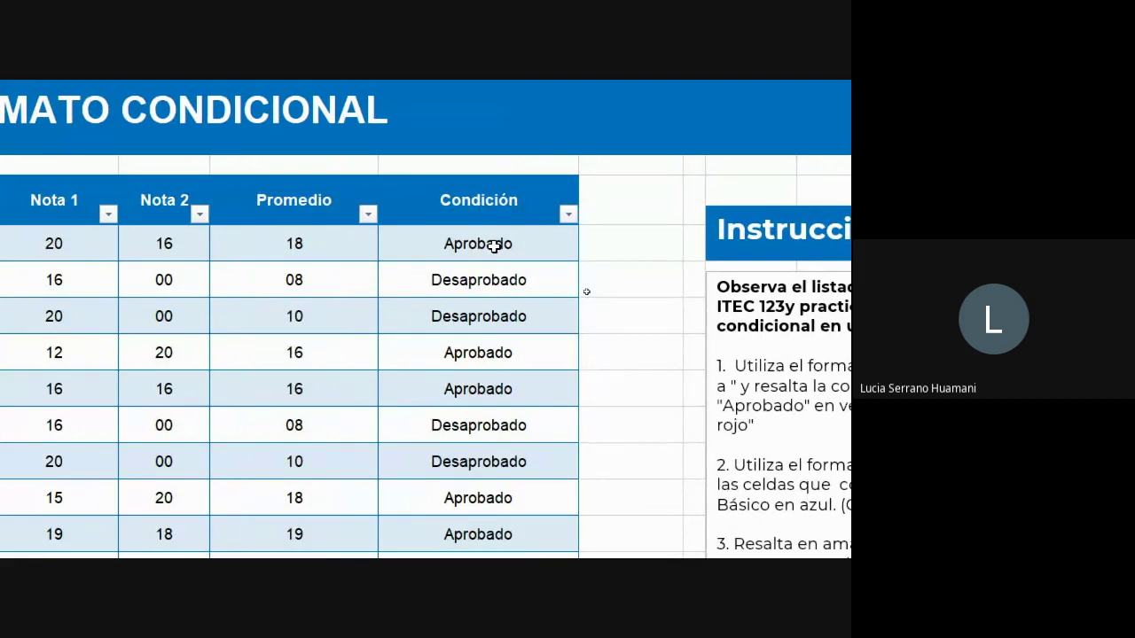
click(416, 238)
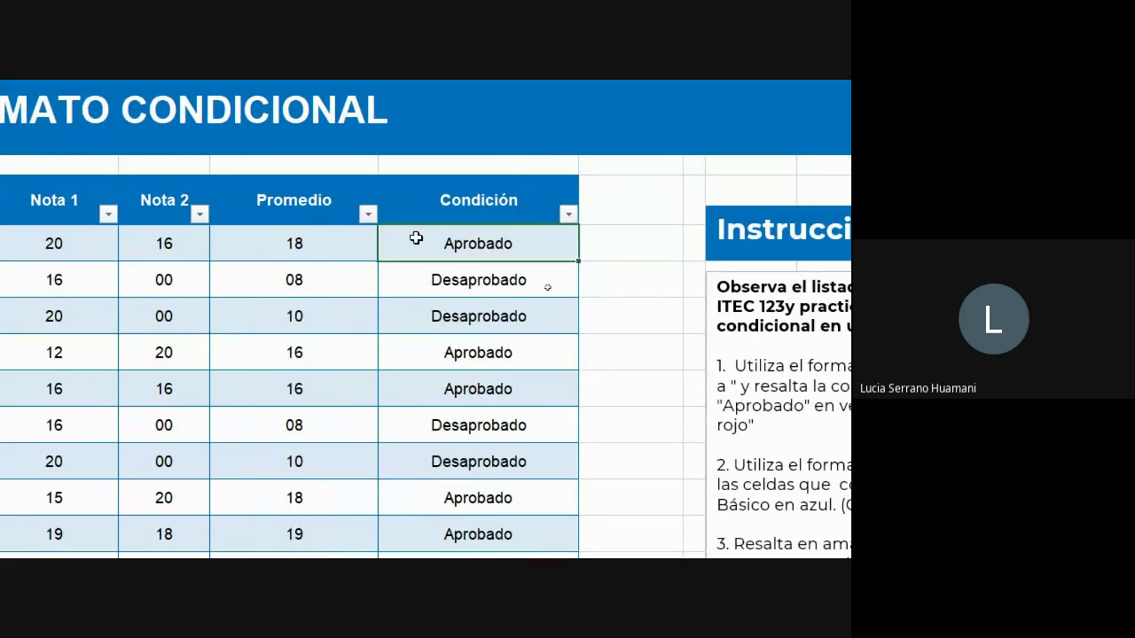
drag(416, 238, 524, 431)
scroll(481, 425, up, 5)
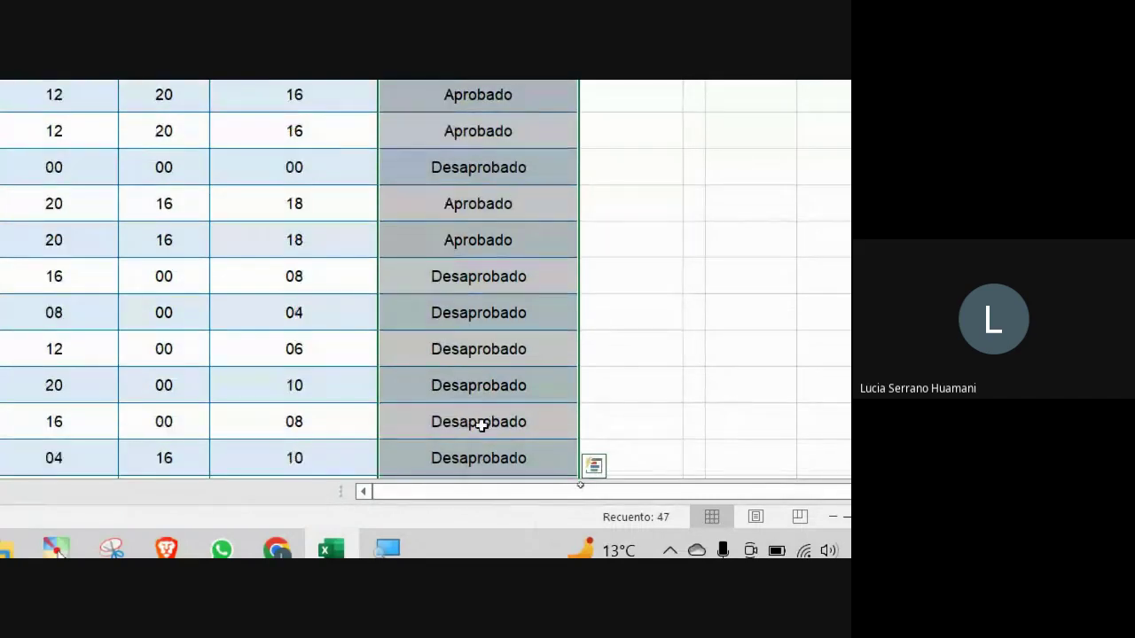
scroll(481, 426, up, 6)
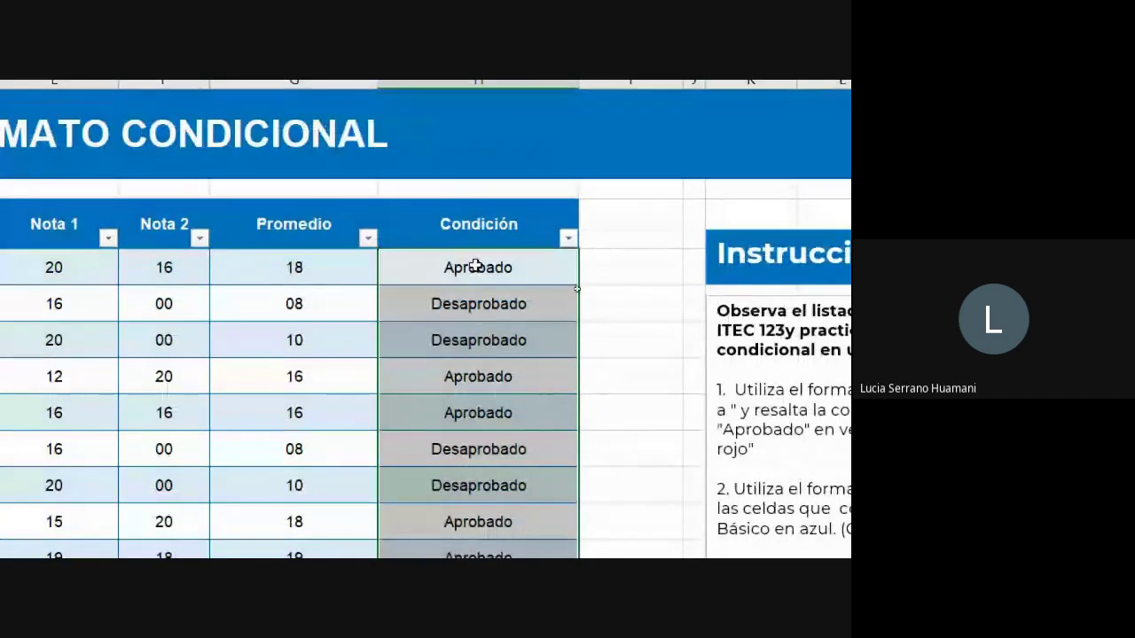
click(476, 266)
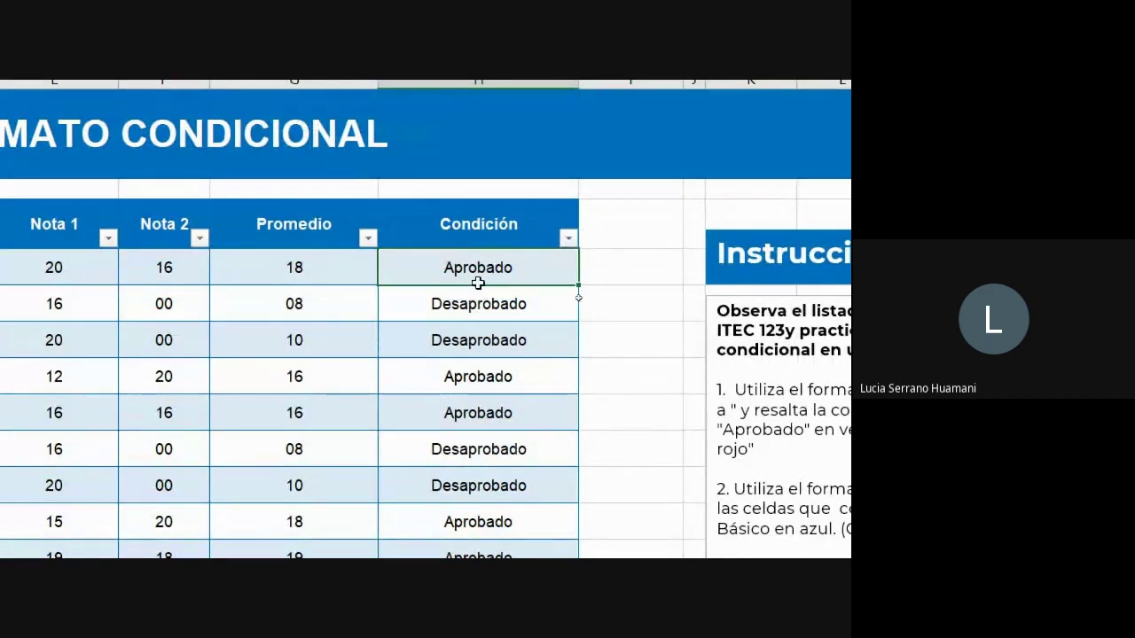
key(ctrl+shift+Down)
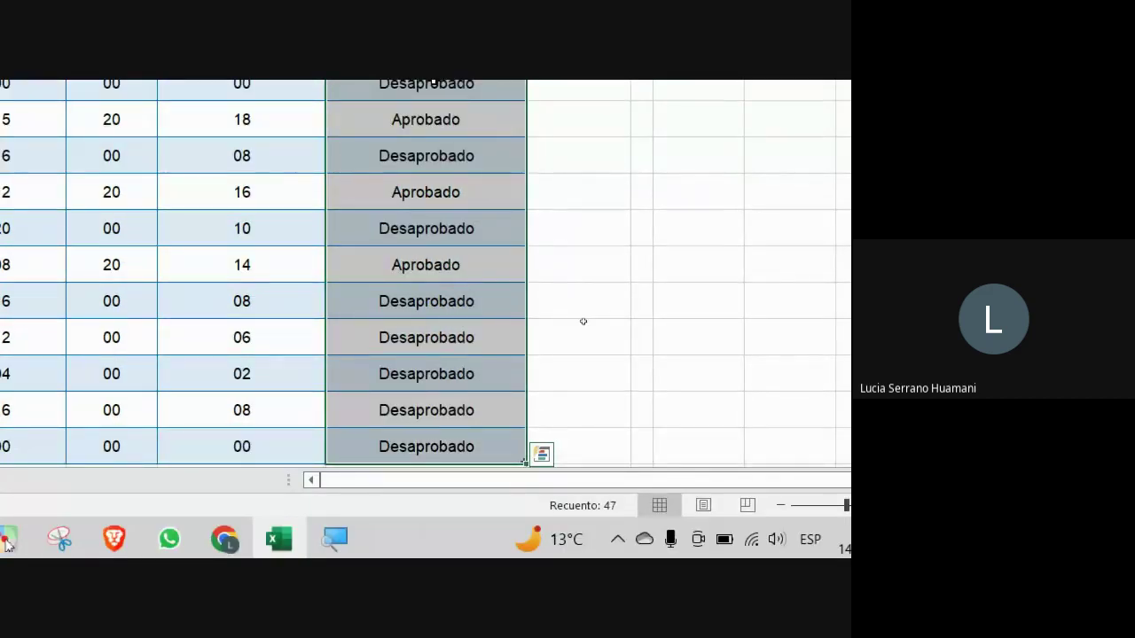
scroll(438, 431, down, 2)
scroll(444, 431, up, 2)
scroll(441, 426, down, 2)
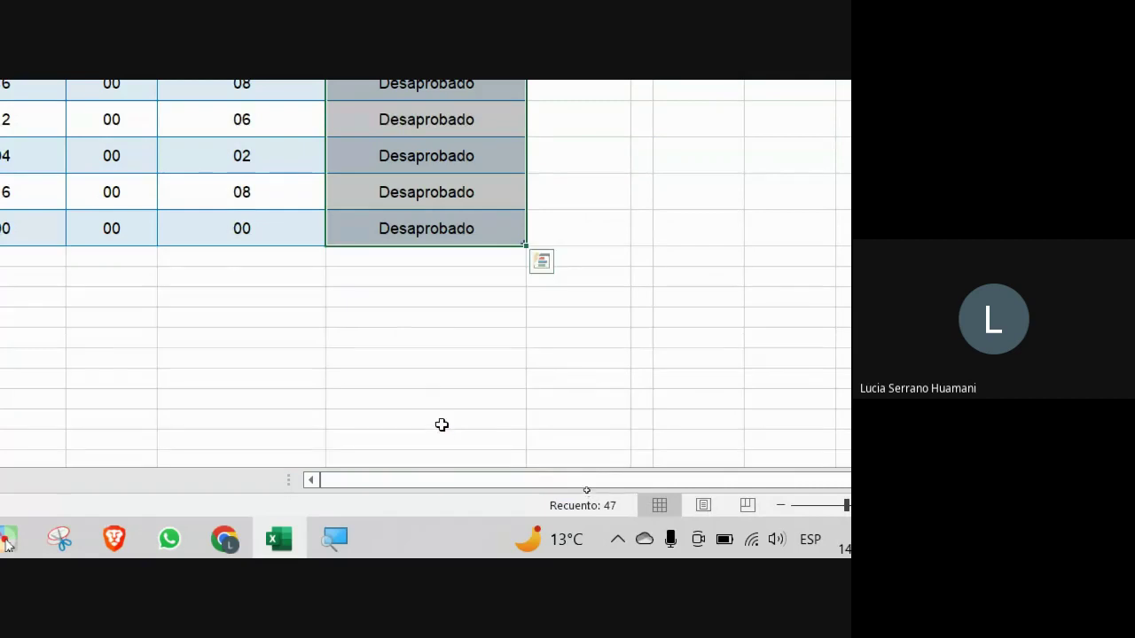
scroll(436, 410, up, 5)
scroll(375, 182, up, 8)
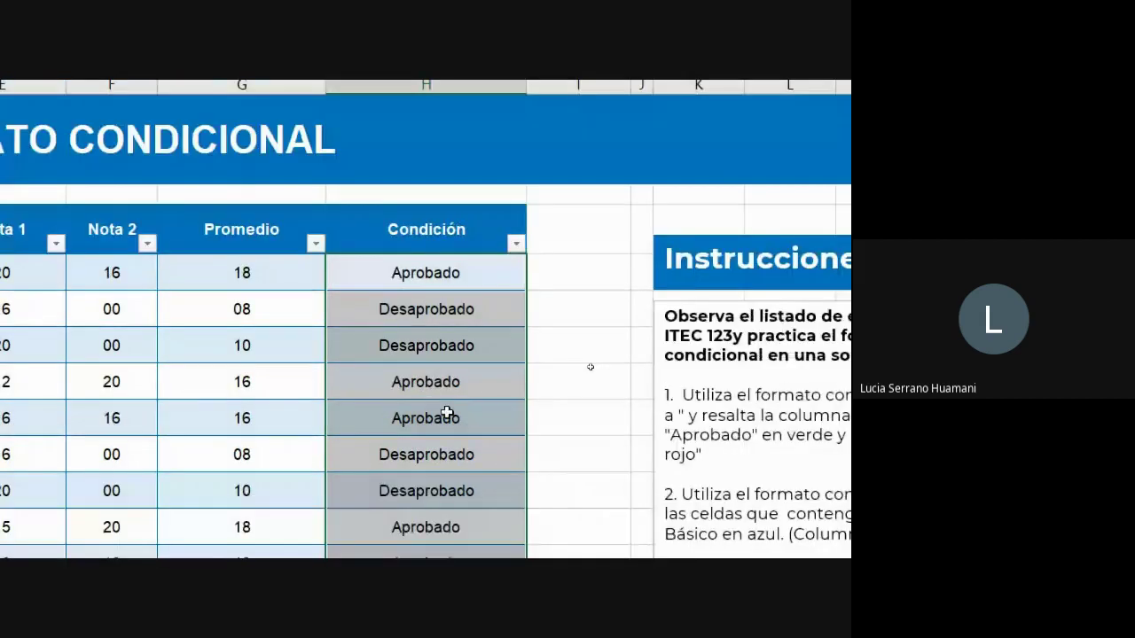
click(444, 413)
click(425, 301)
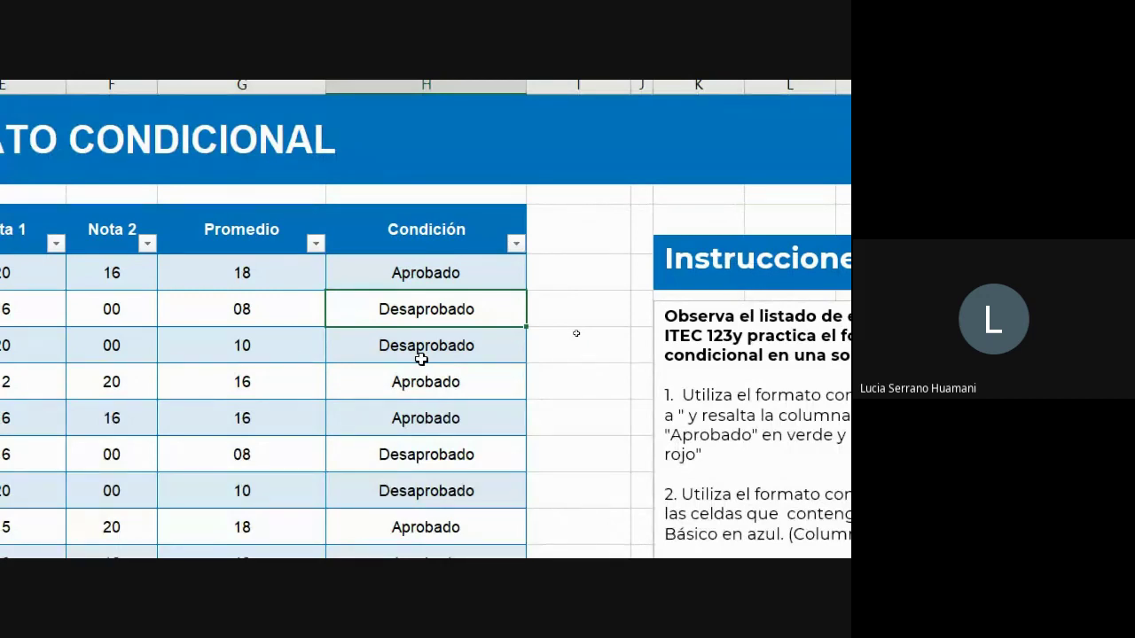
click(430, 206)
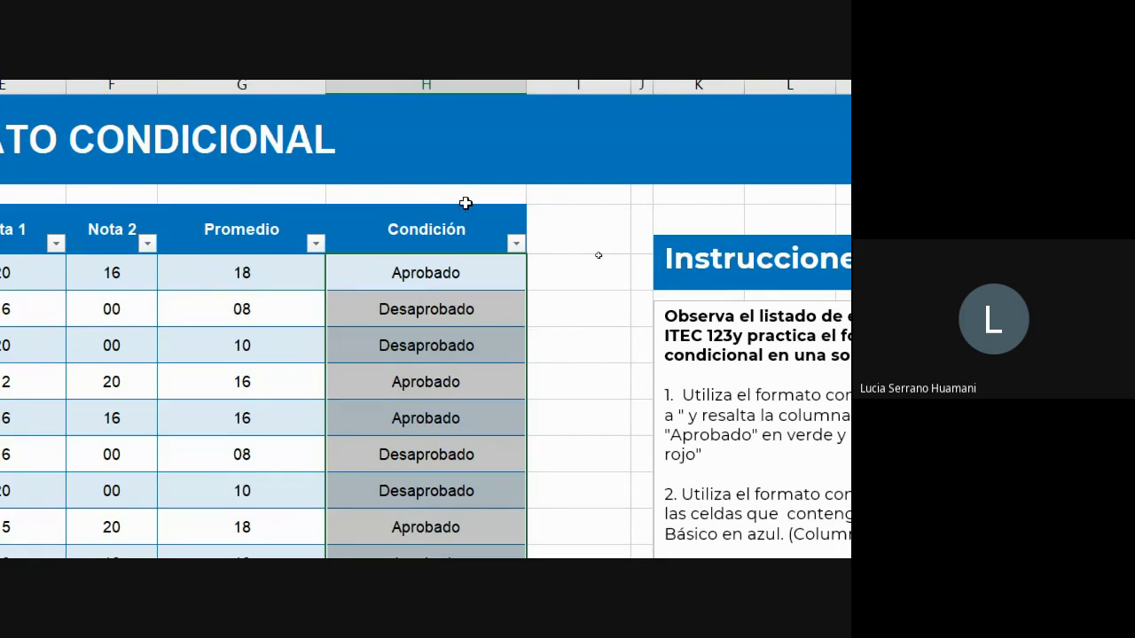
scroll(418, 380, down, 1)
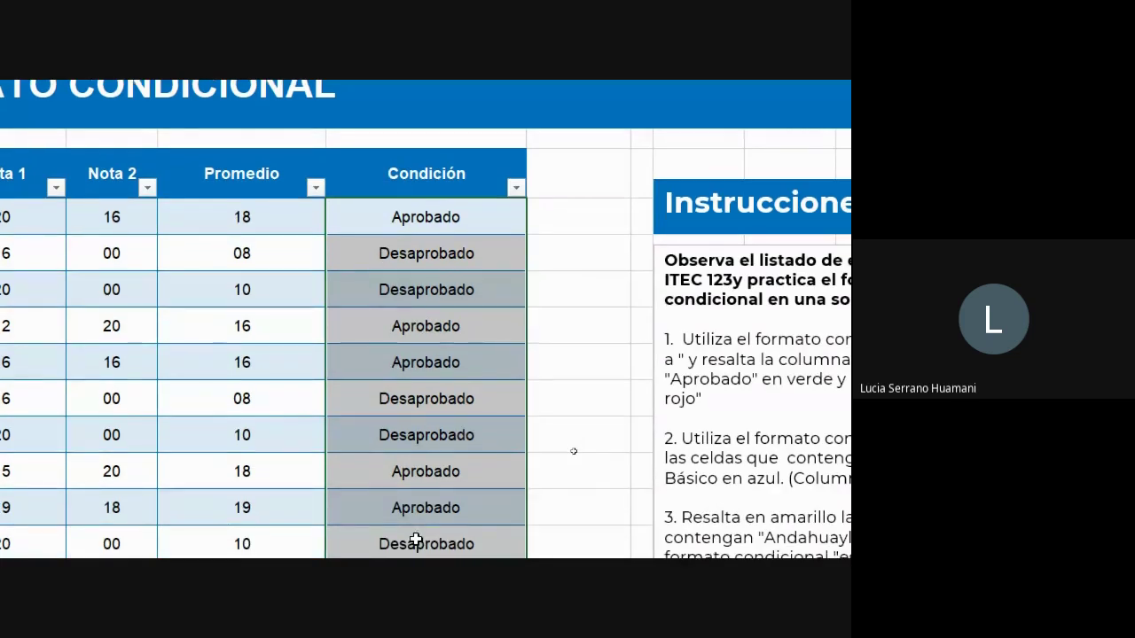
scroll(299, 126, up, 2)
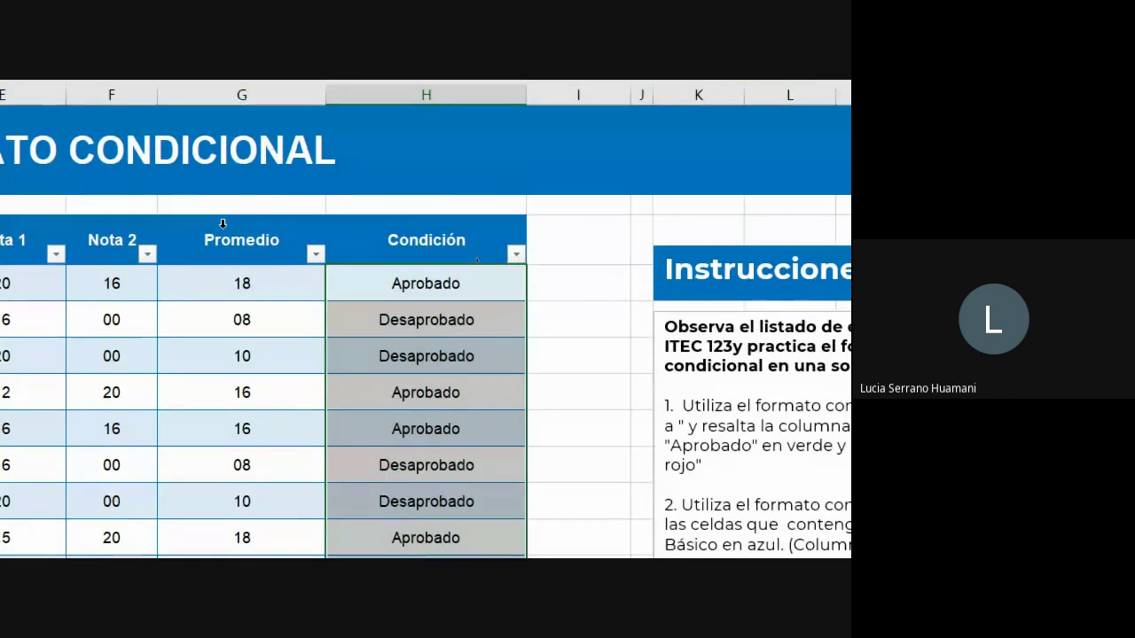
click(223, 222)
scroll(223, 221, left, 1)
click(177, 222)
scroll(177, 222, left, 1)
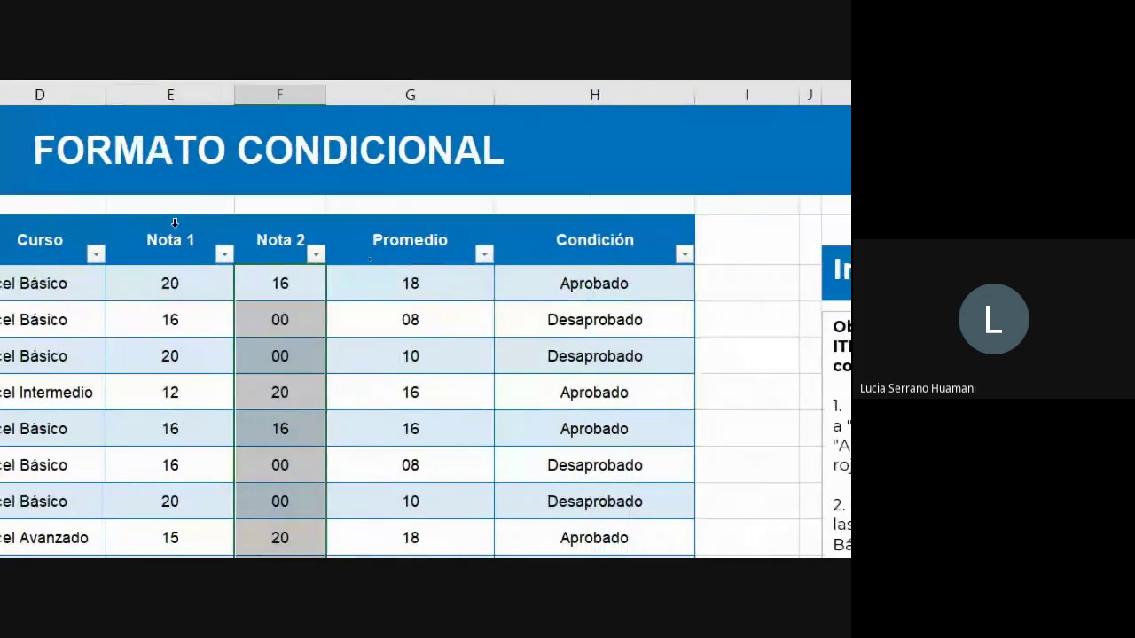
click(176, 221)
scroll(177, 221, left, 1)
scroll(30, 255, left, 1)
click(286, 228)
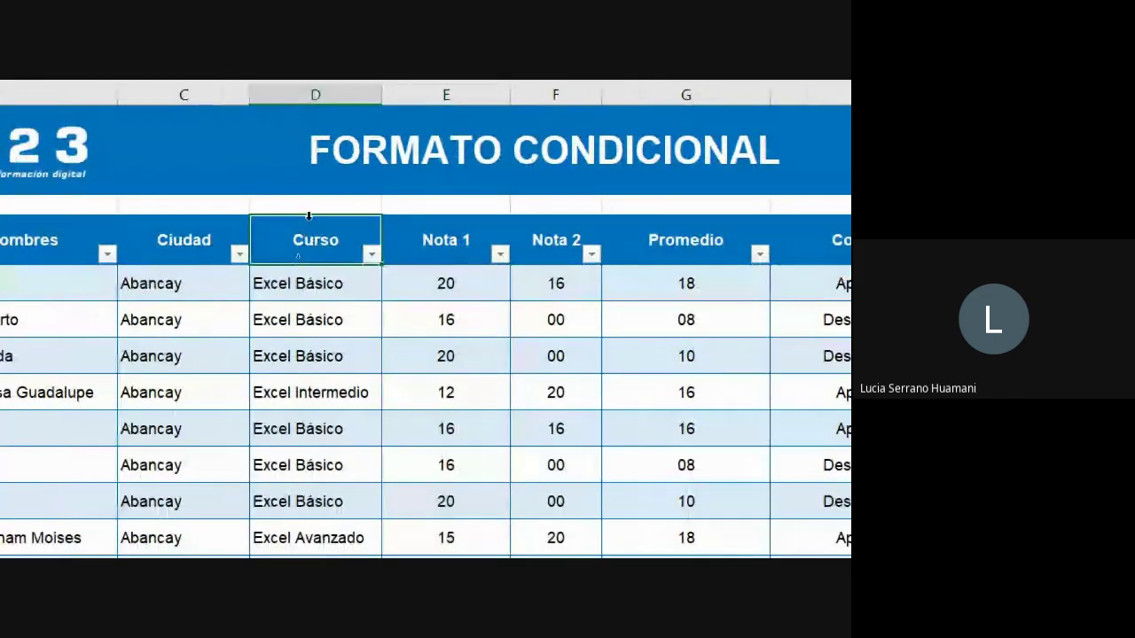
click(213, 223)
scroll(69, 230, left, 1)
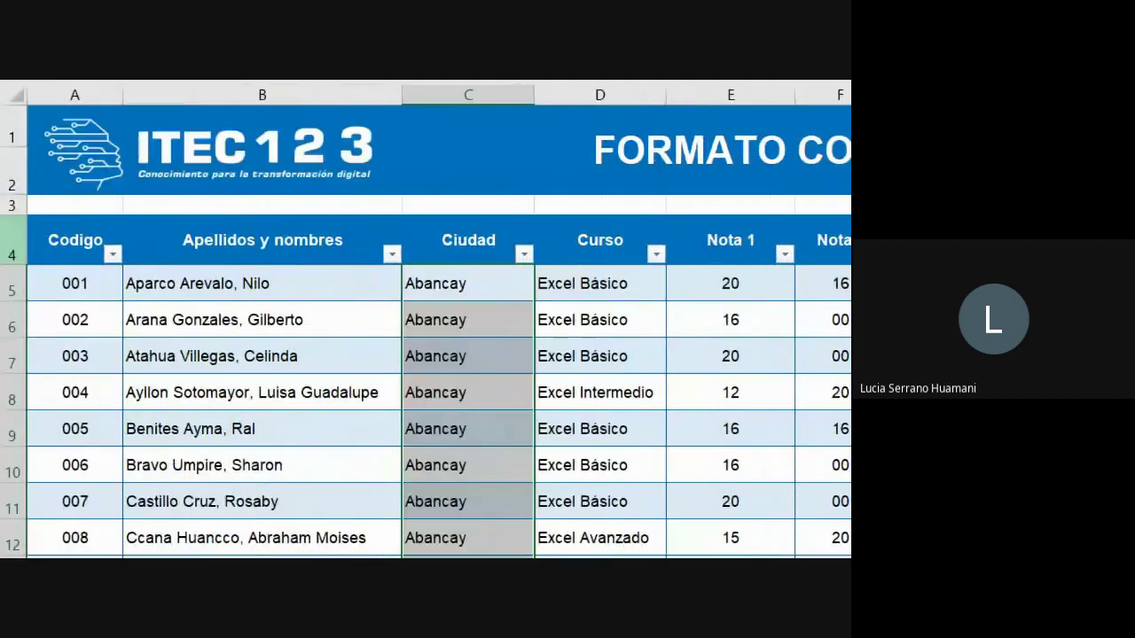
click(205, 220)
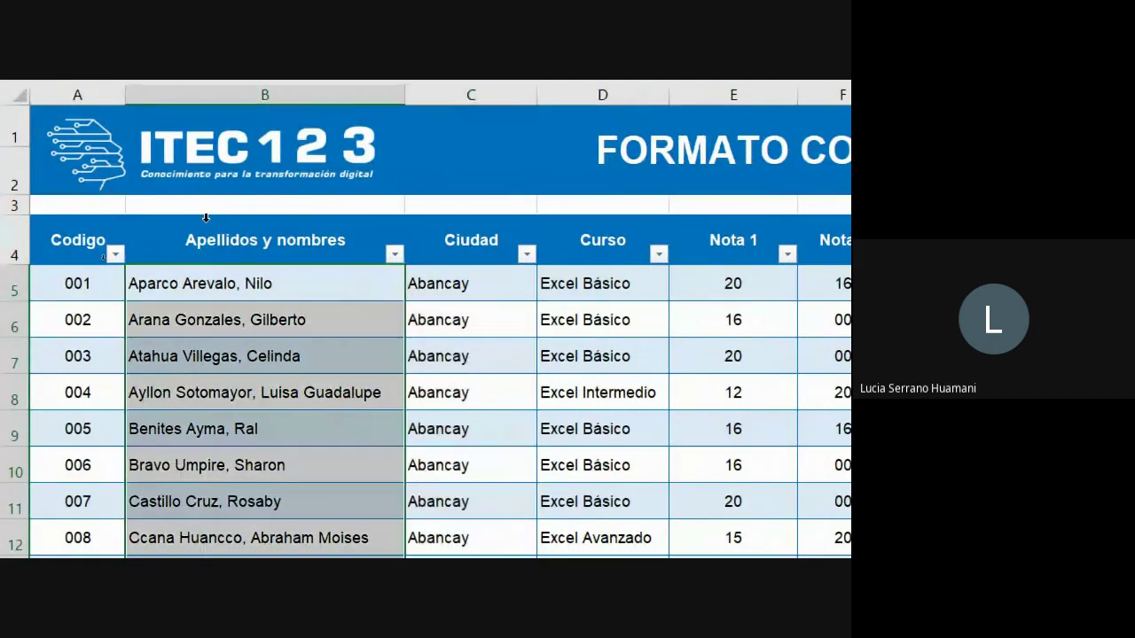
click(78, 217)
scroll(793, 234, right, 6)
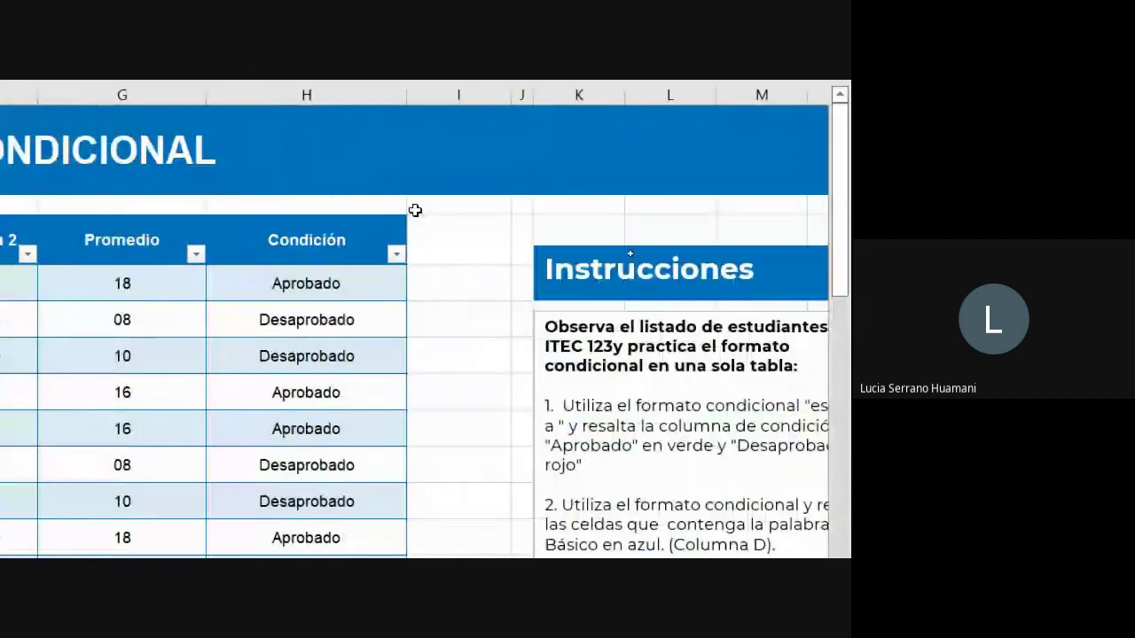
click(325, 229)
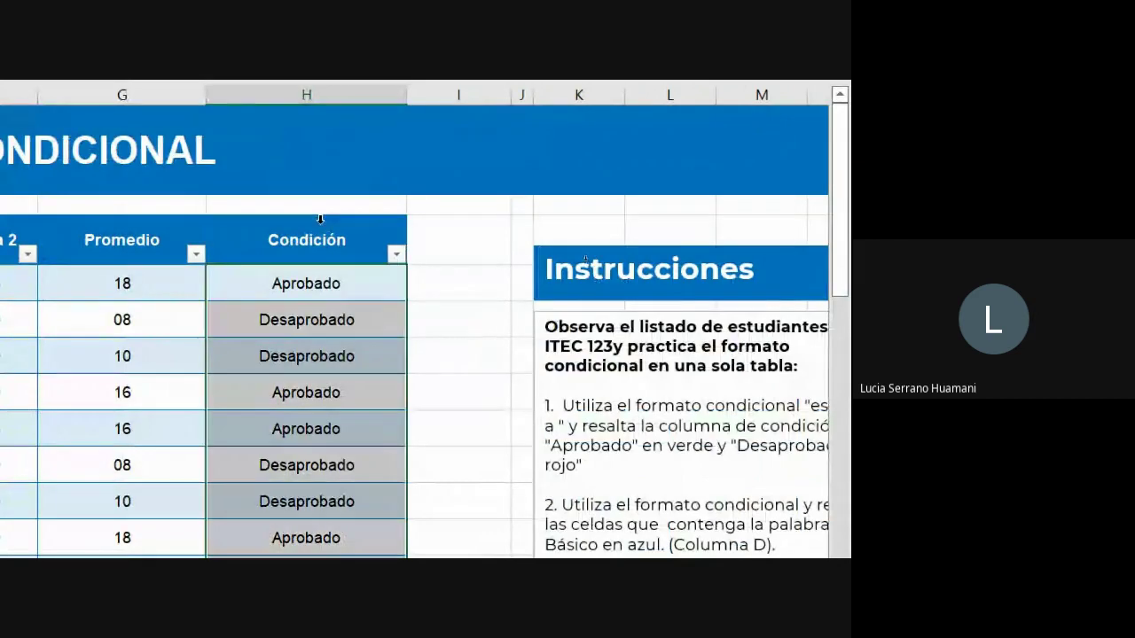
click(329, 355)
click(289, 284)
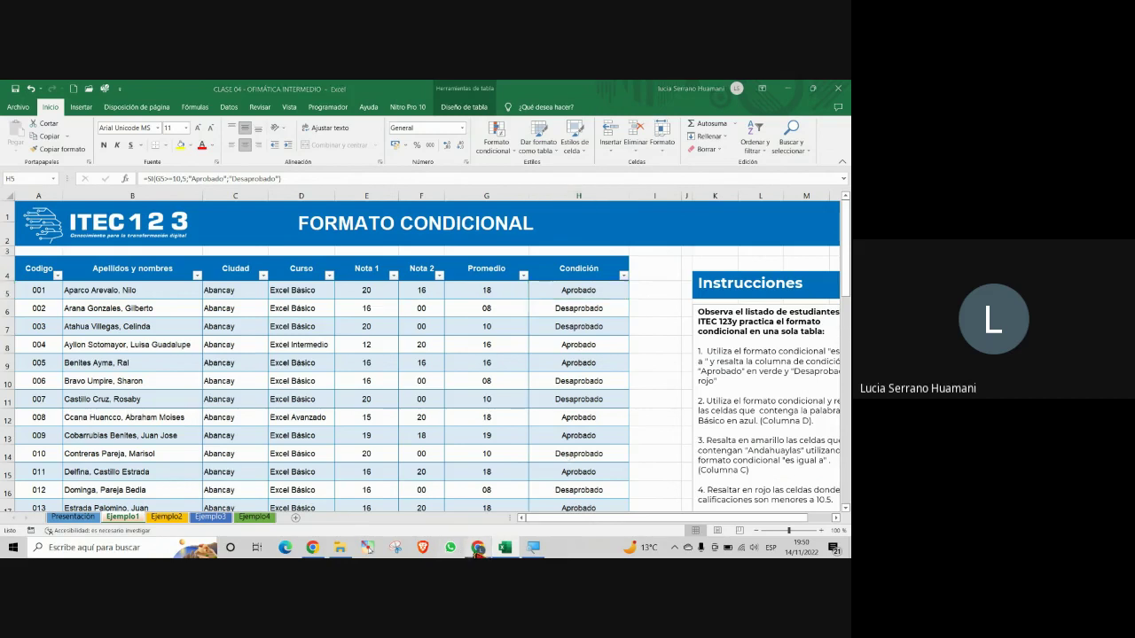
key(alt+Tab)
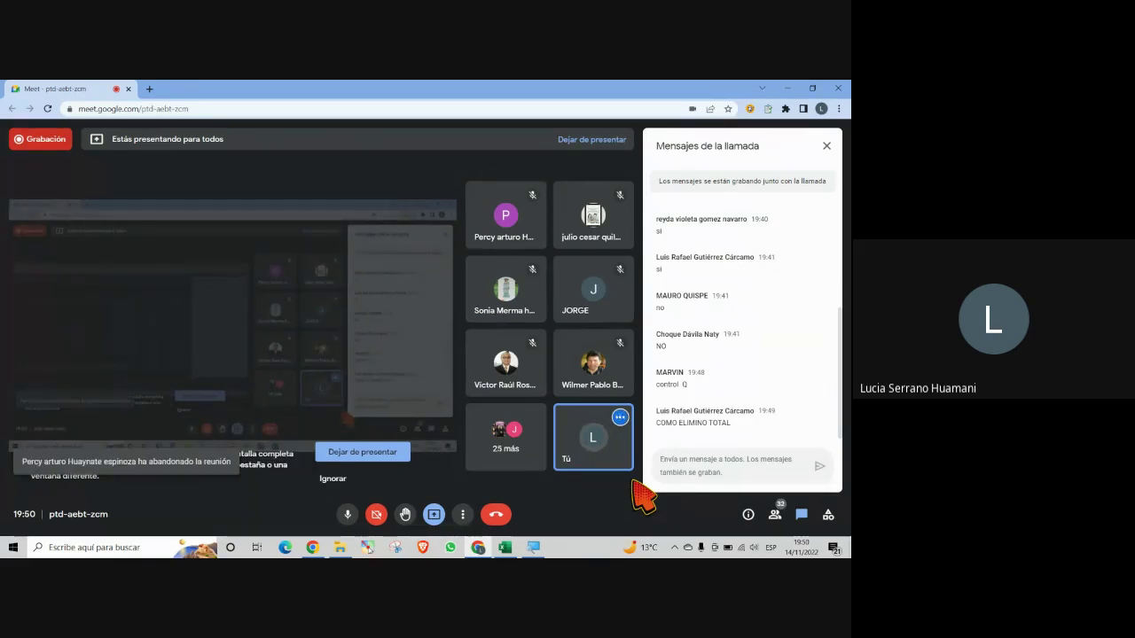
key(alt+Tab)
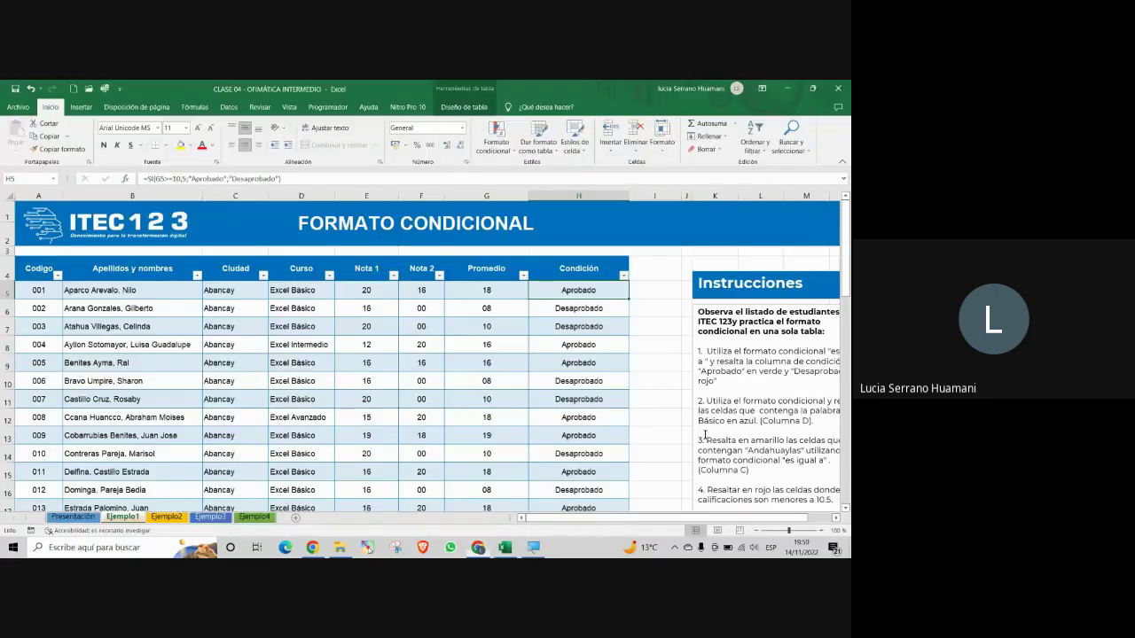
key(alt+Tab)
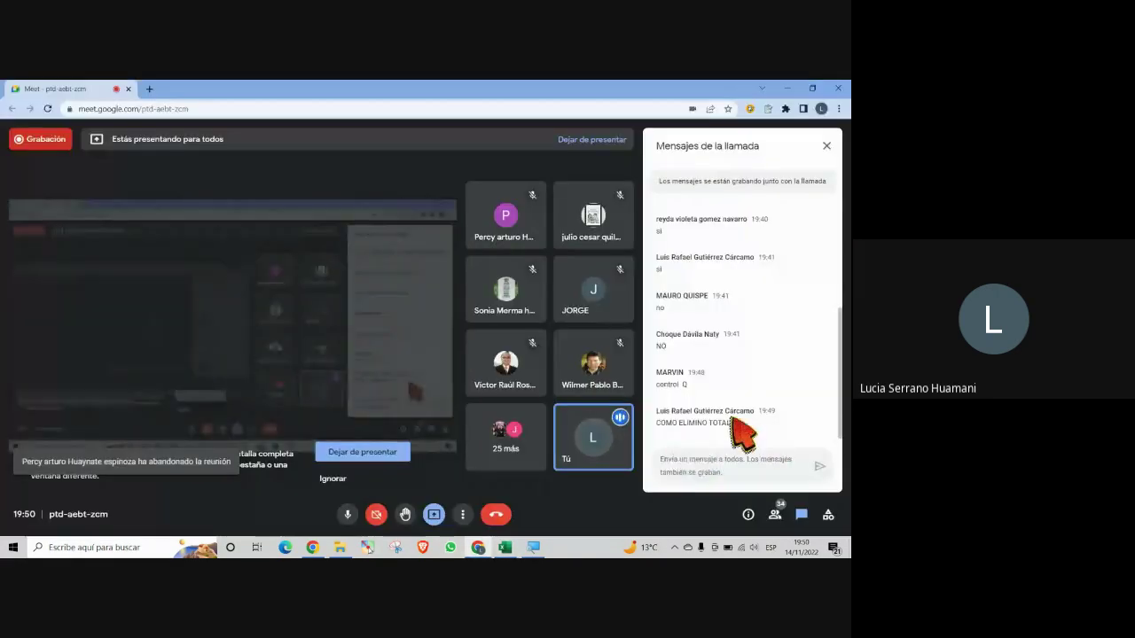
key(alt+Tab)
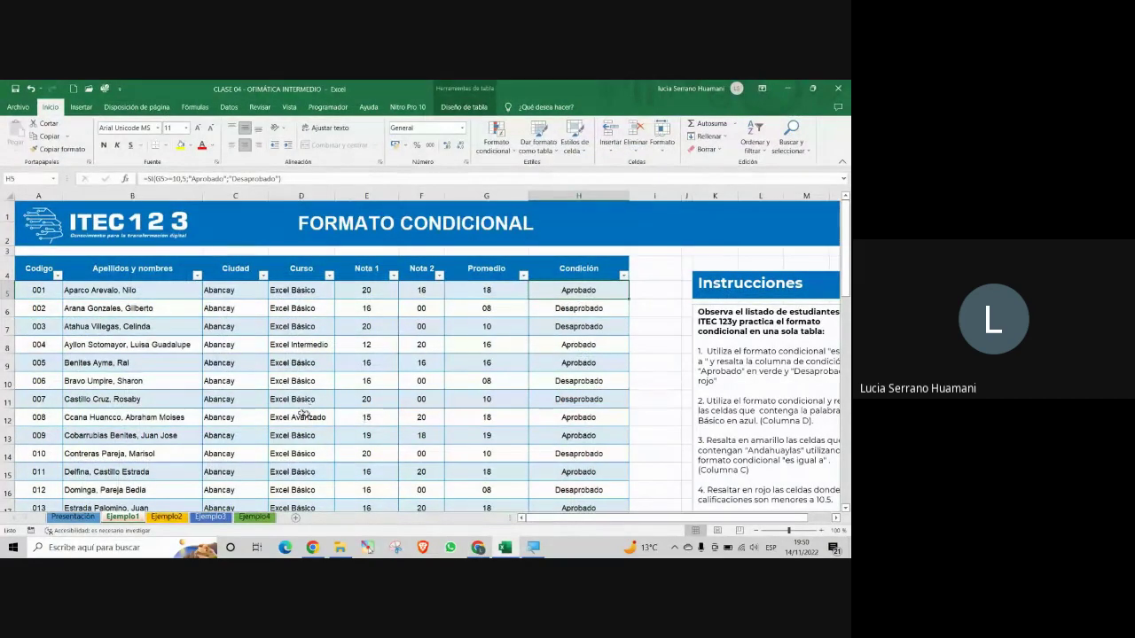
scroll(304, 414, down, 13)
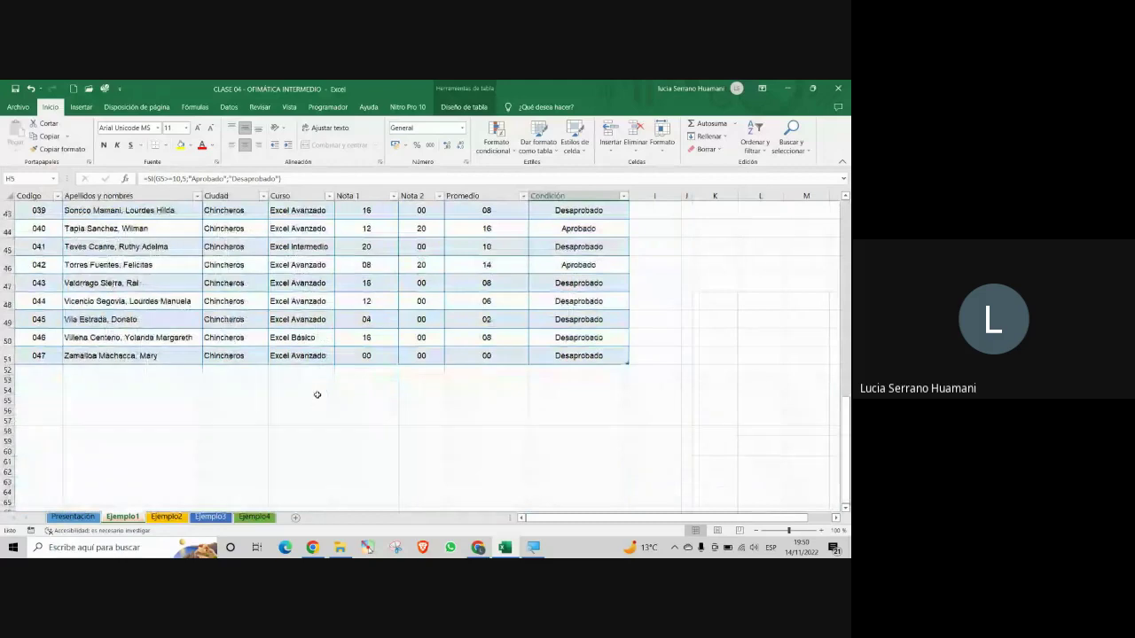
click(238, 372)
click(70, 371)
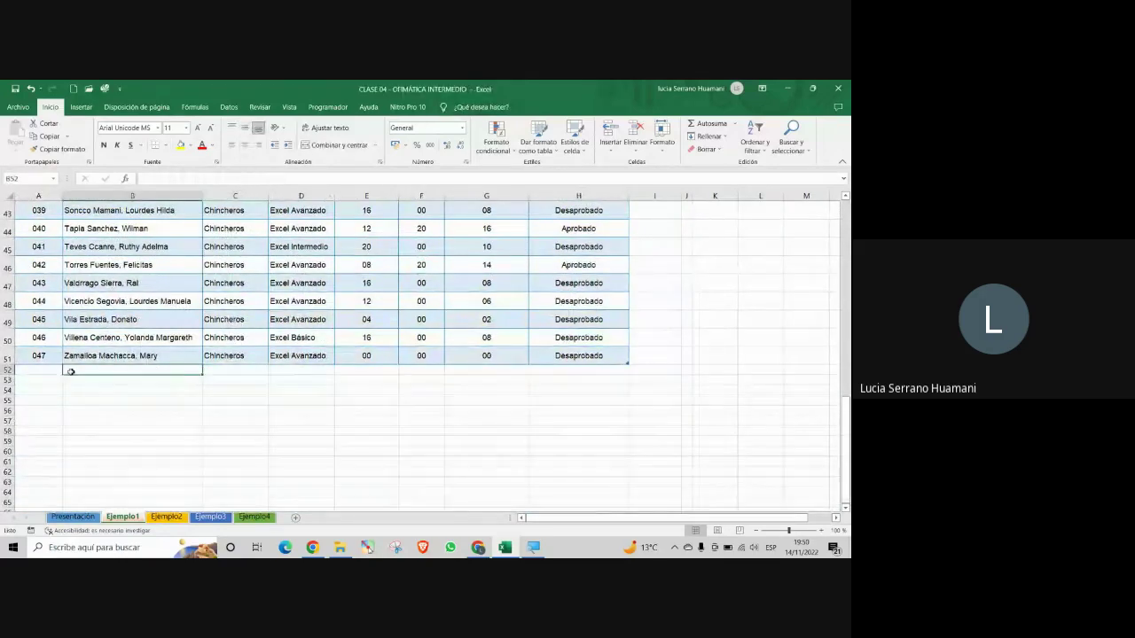
scroll(89, 377, up, 1)
click(106, 373)
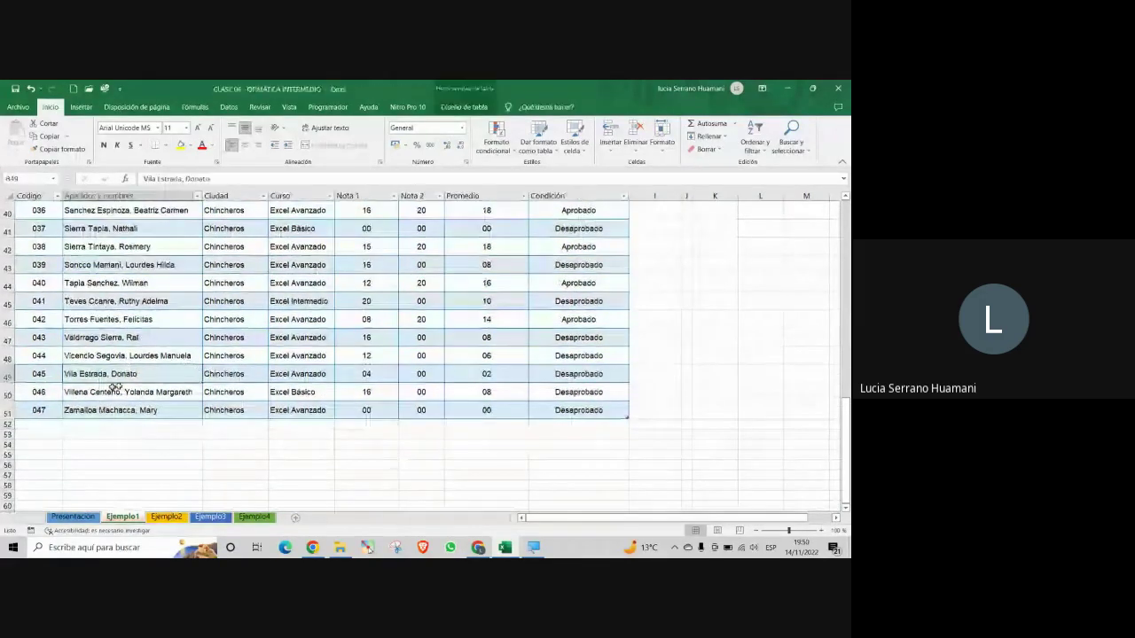
click(59, 424)
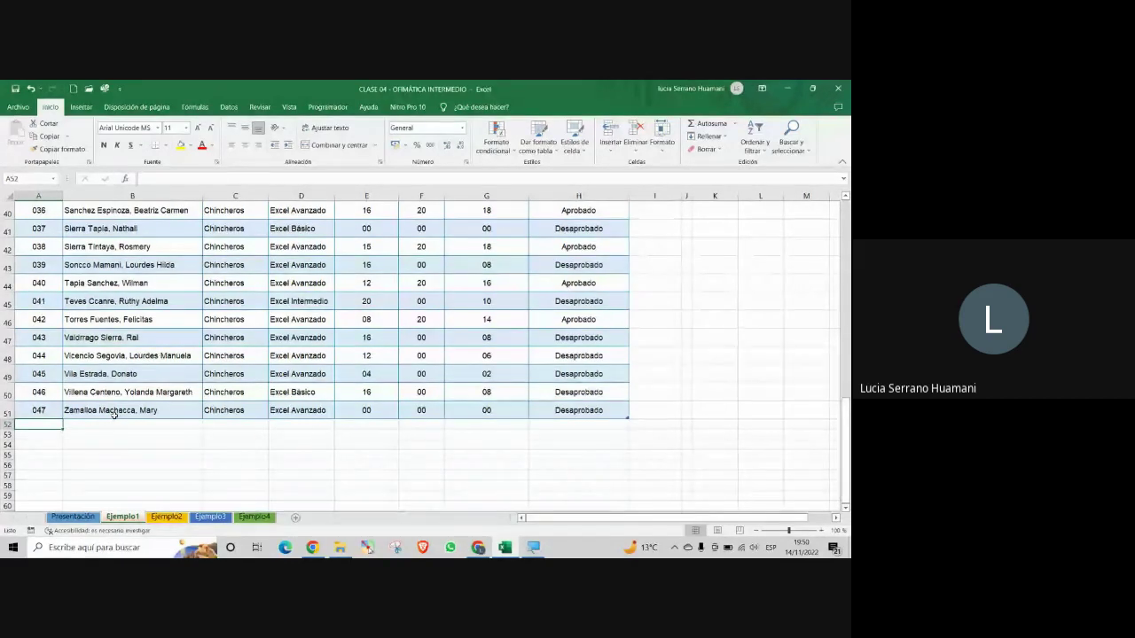
click(153, 368)
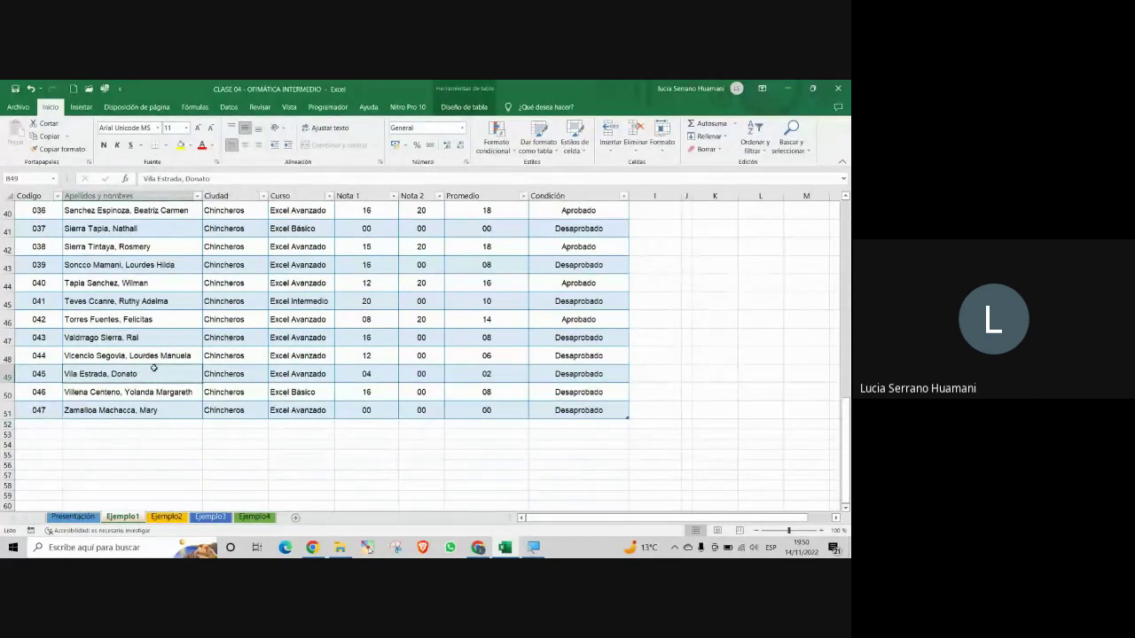
click(226, 375)
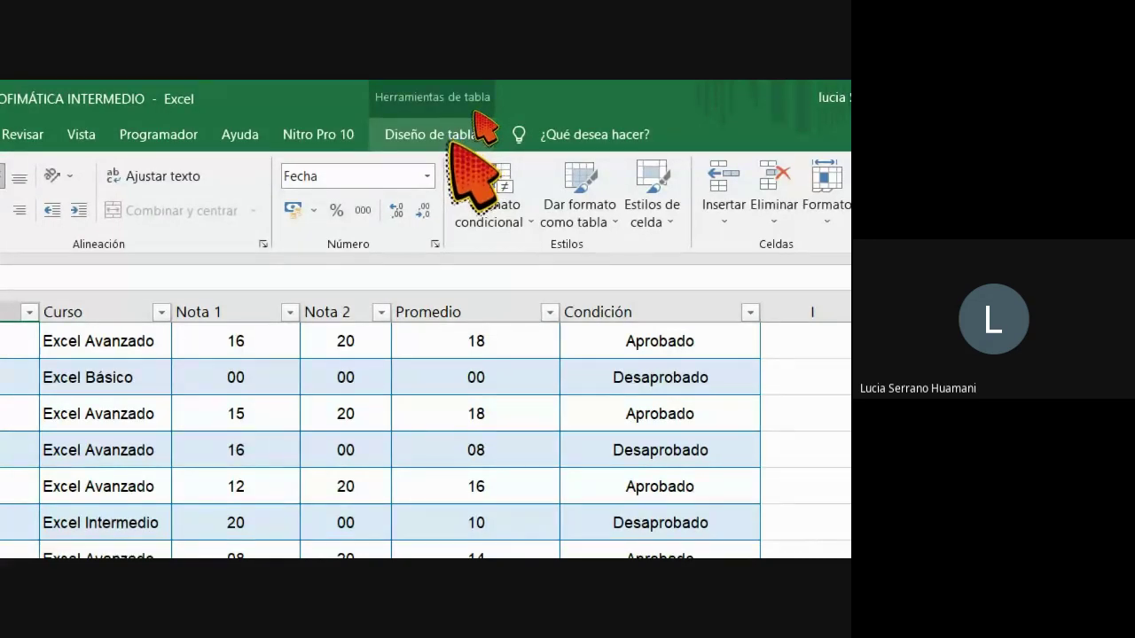
Step: Turn on Fila de totales in Diseño de tabla, view the 47-entry count, then turn it off
click(454, 138)
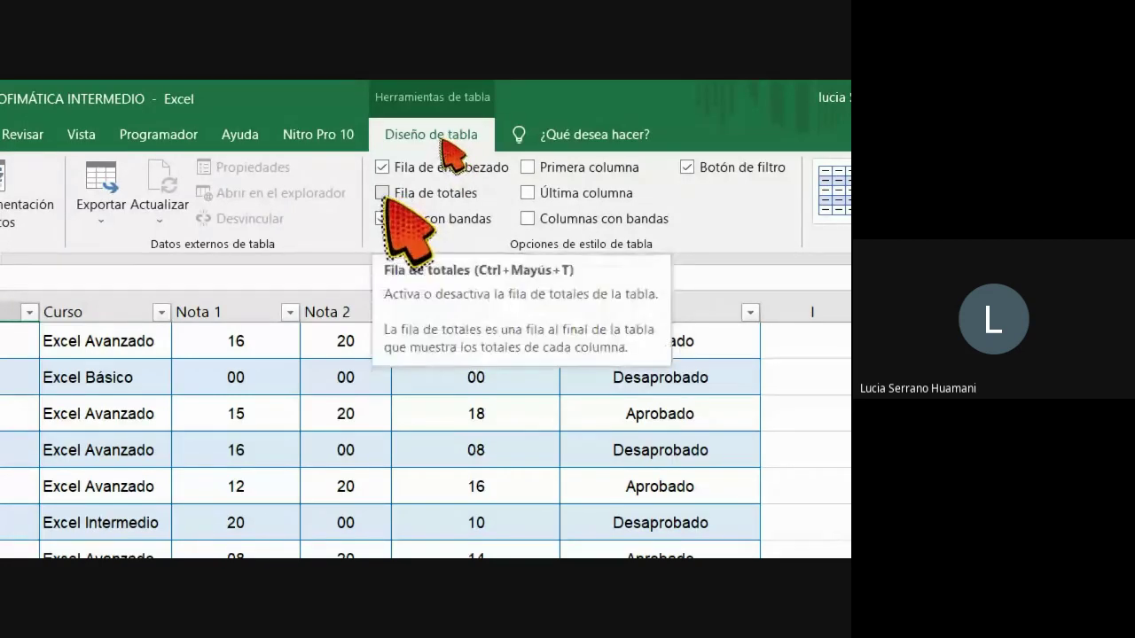
click(382, 194)
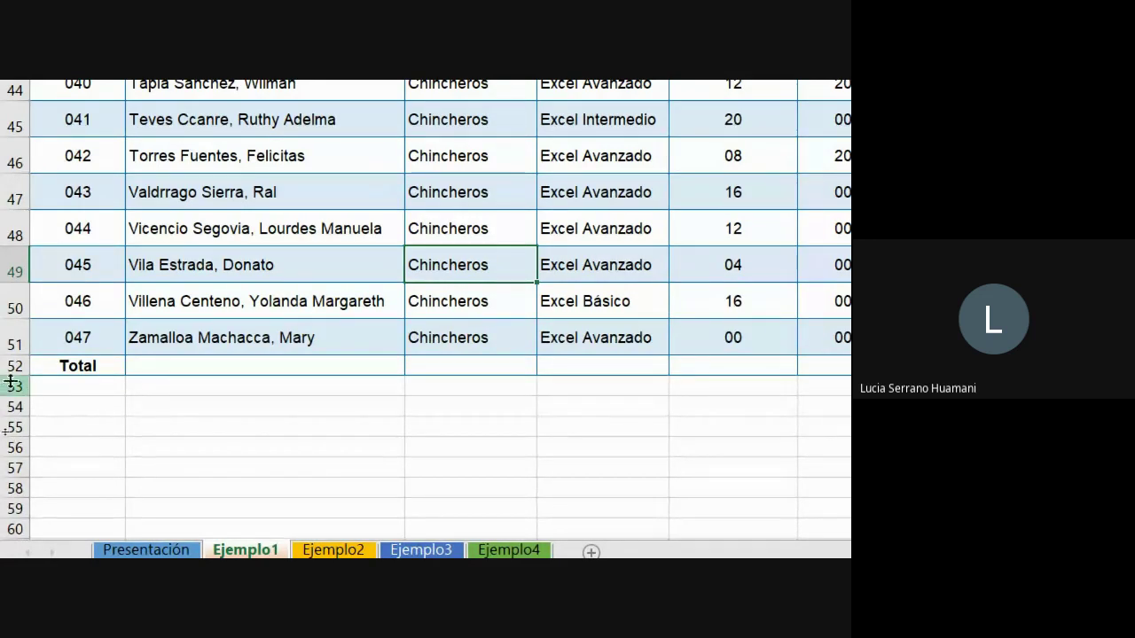
scroll(601, 370, right, 5)
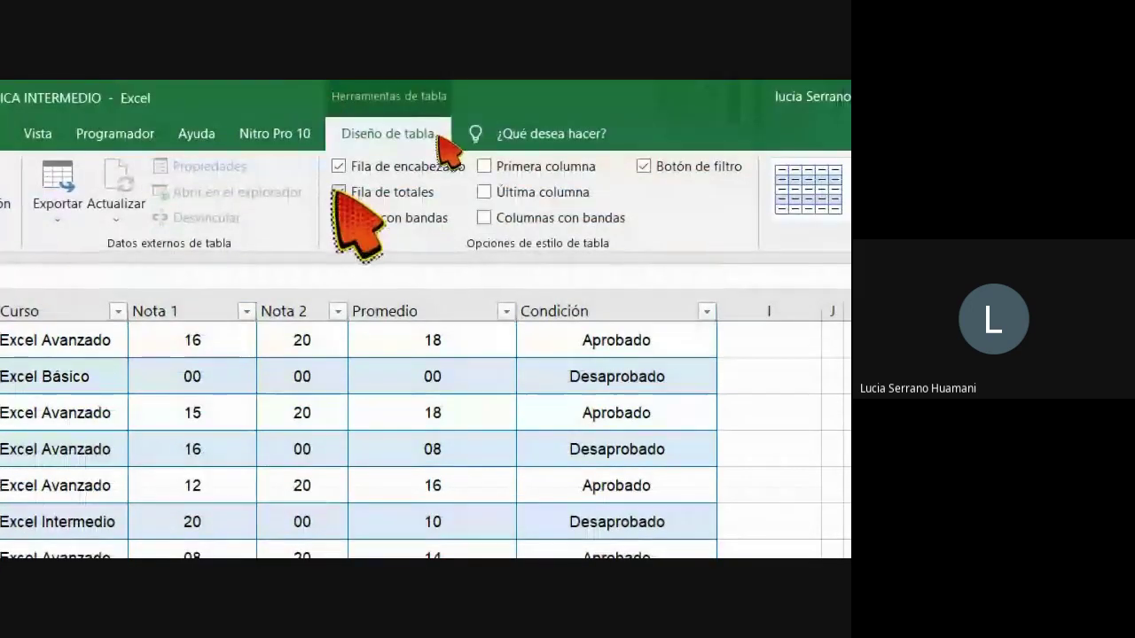
click(616, 523)
scroll(665, 514, up, 10)
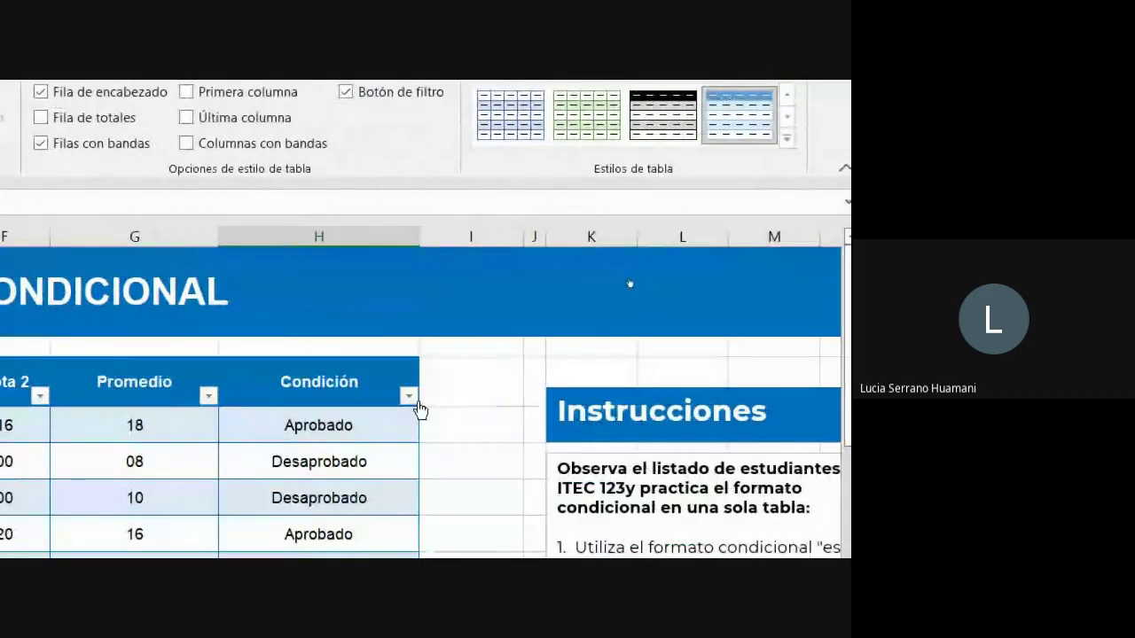
Step: Add TOTAL as a new table column header right of Condición
click(706, 395)
click(464, 390)
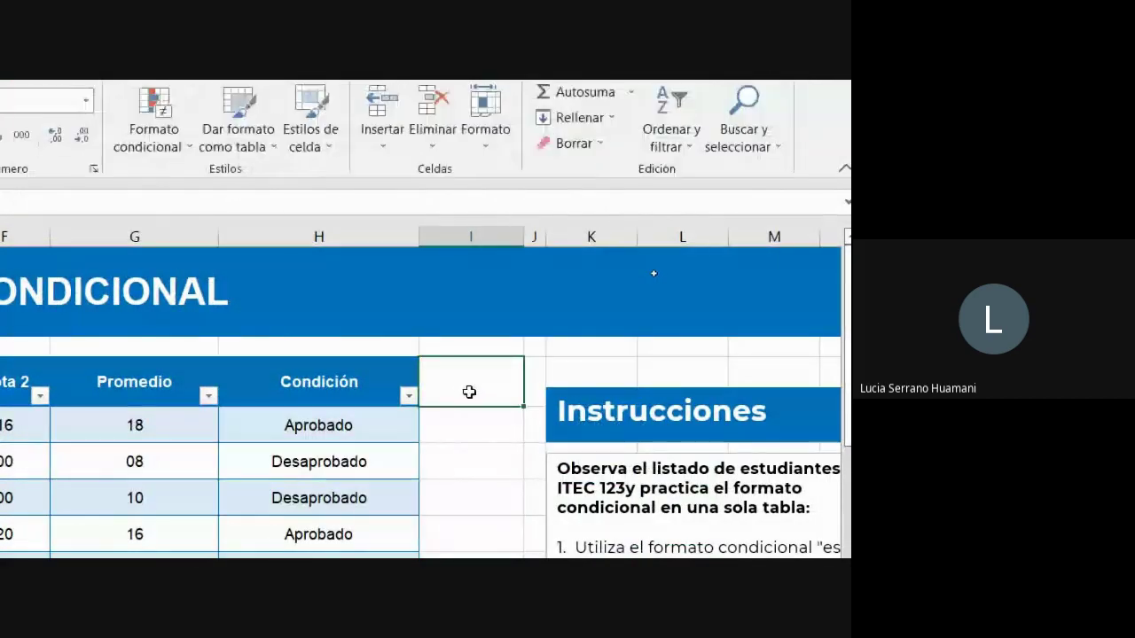
text(TO)
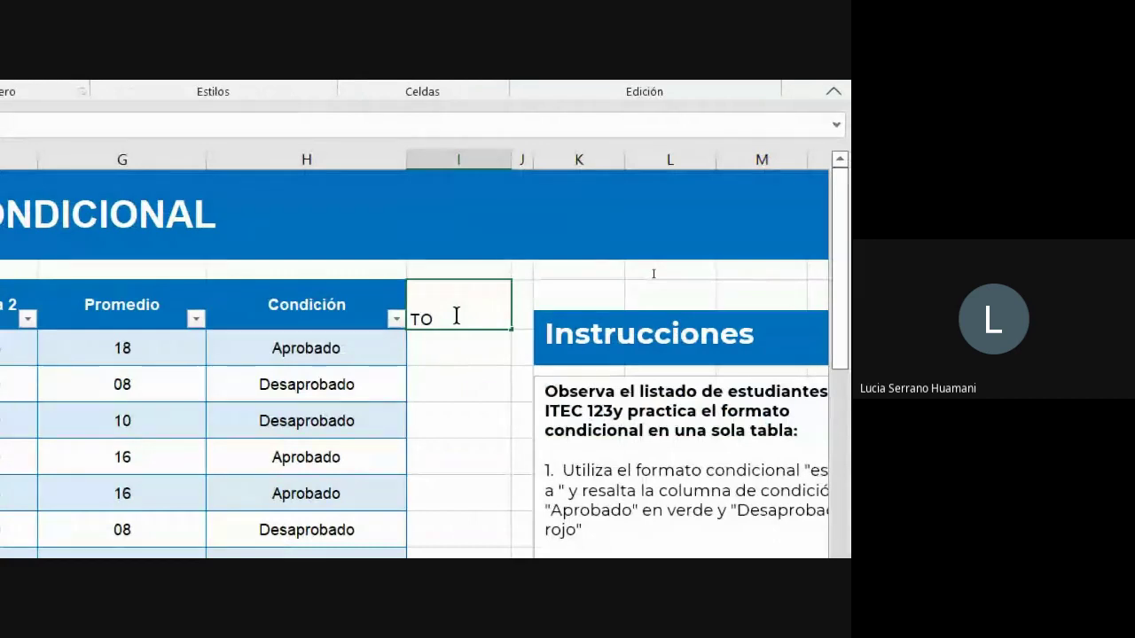
text(TAL)
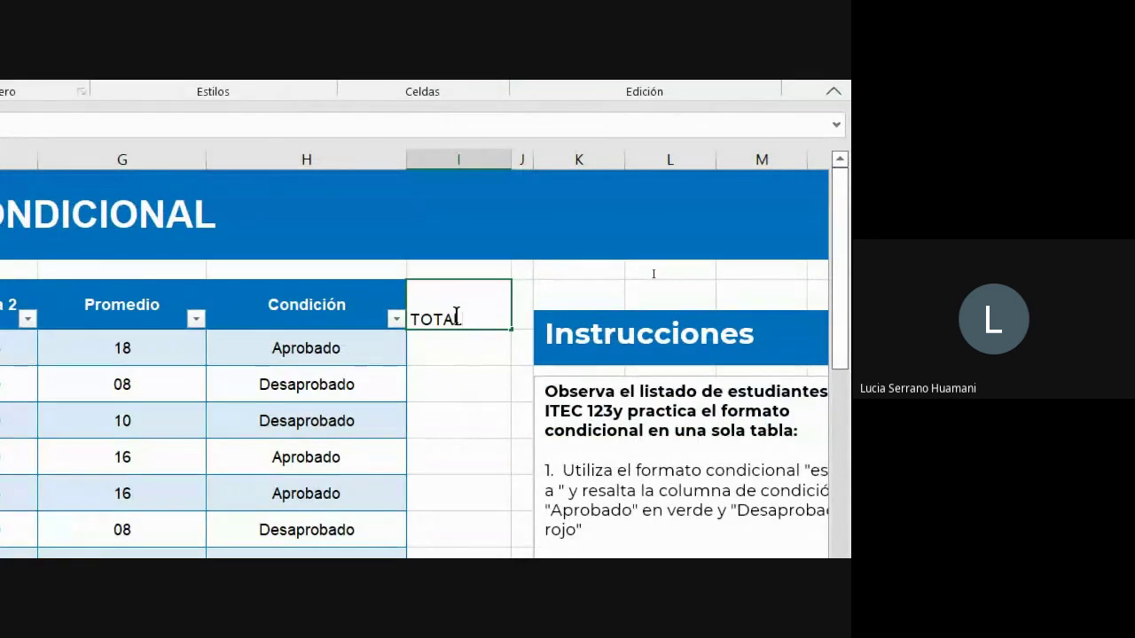
key(Return)
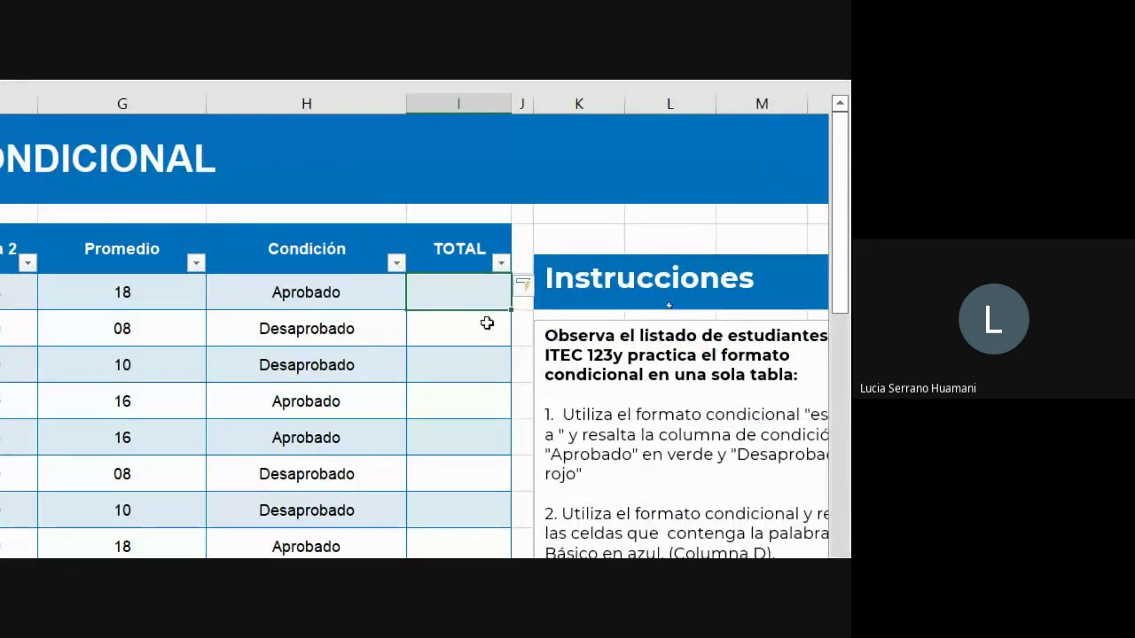
click(458, 353)
click(450, 288)
click(449, 239)
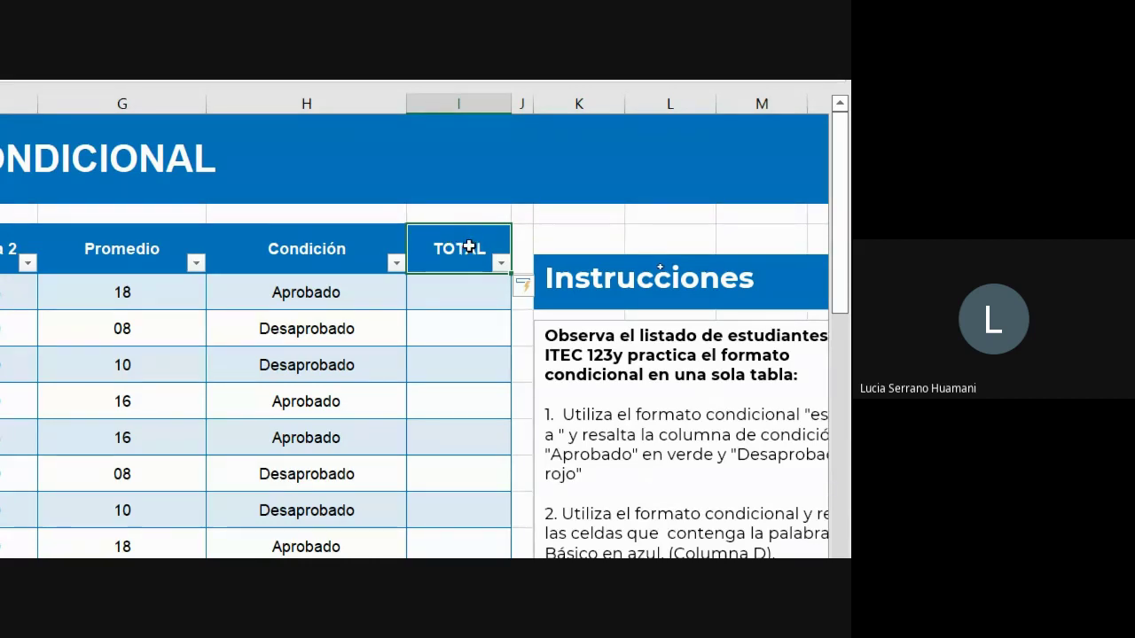
Step: Delete the TOTAL column with Eliminar > Columnas de la tabla
click(457, 245)
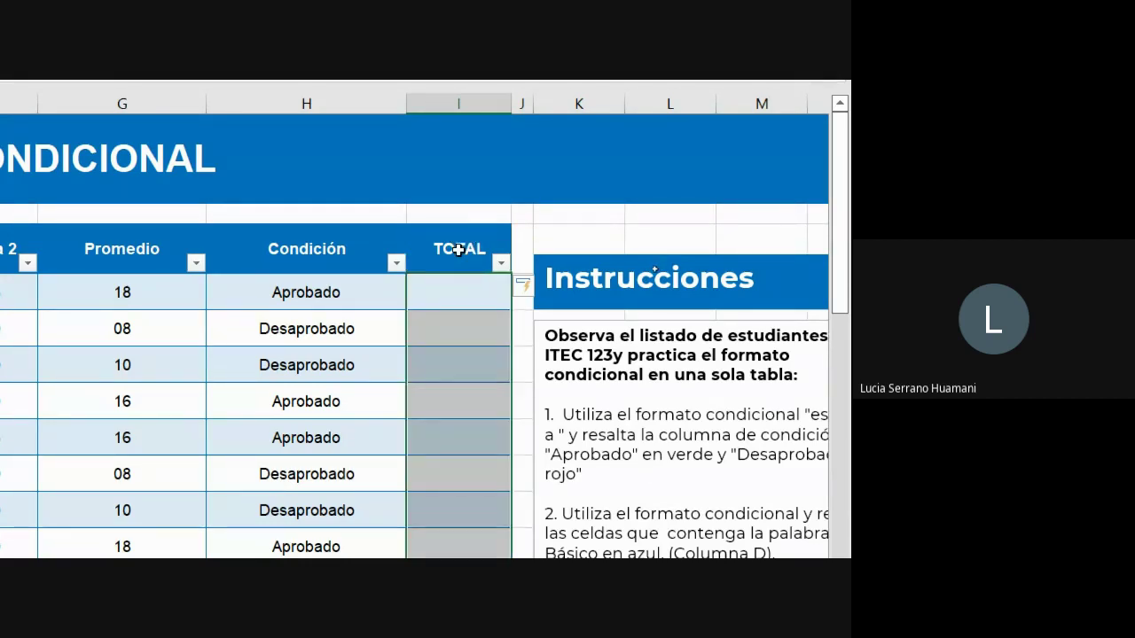
right_click(458, 250)
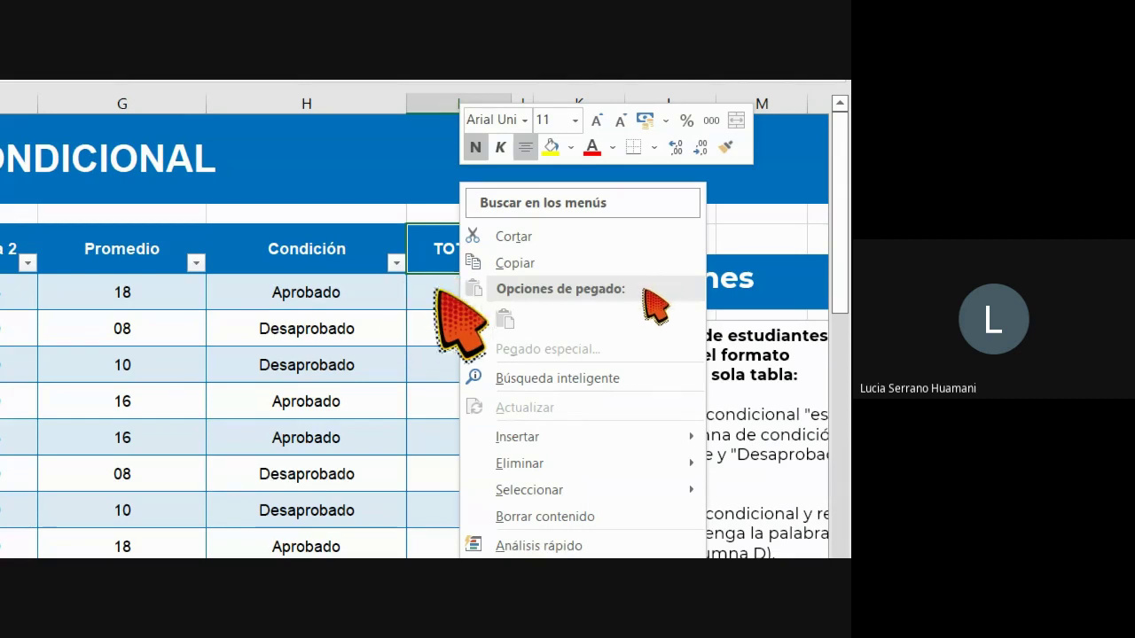
click(441, 263)
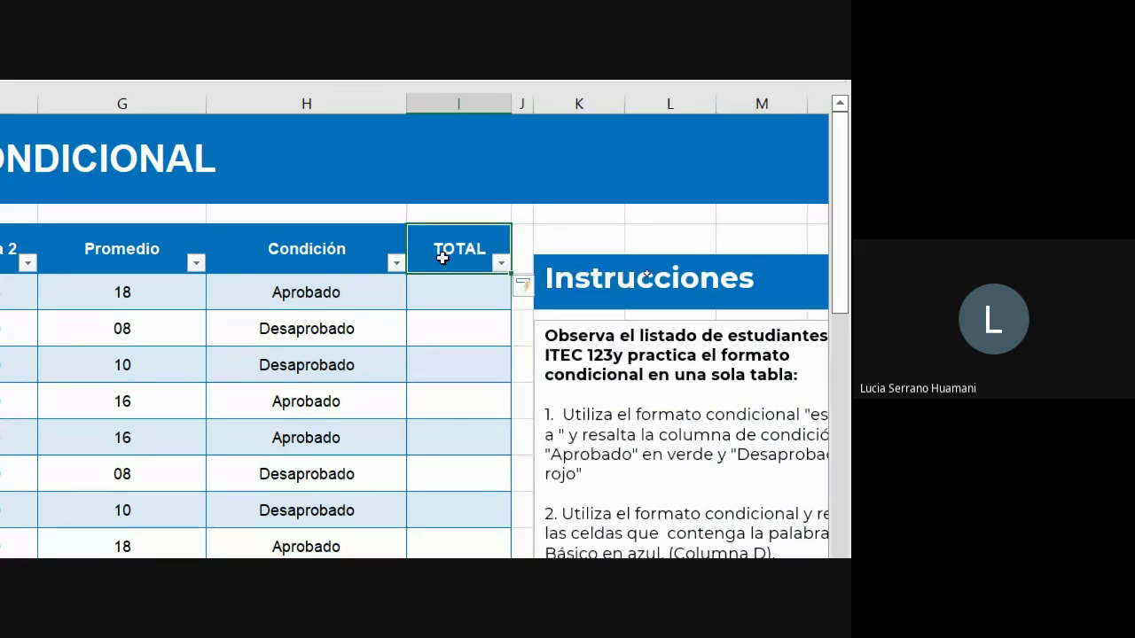
right_click(444, 253)
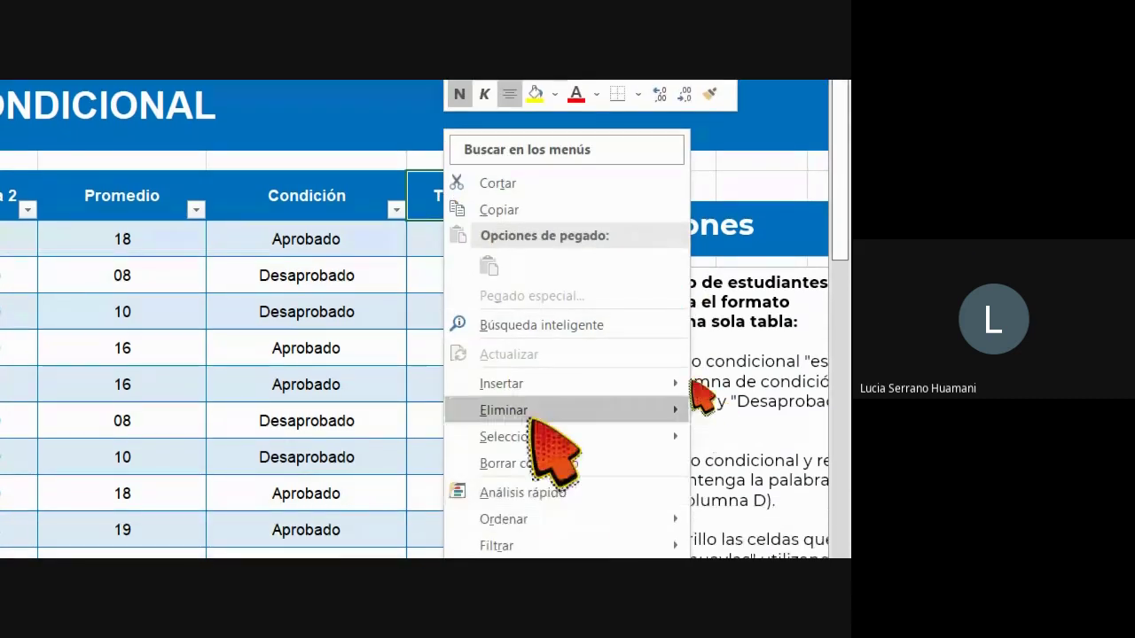
mouse_move(530, 417)
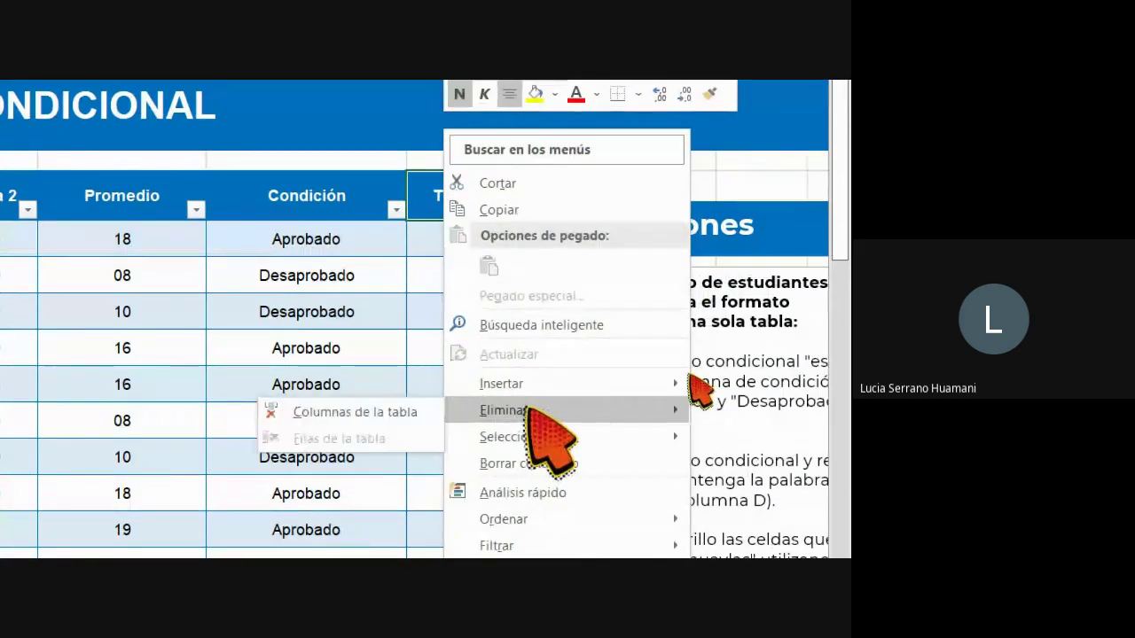
click(426, 413)
click(458, 349)
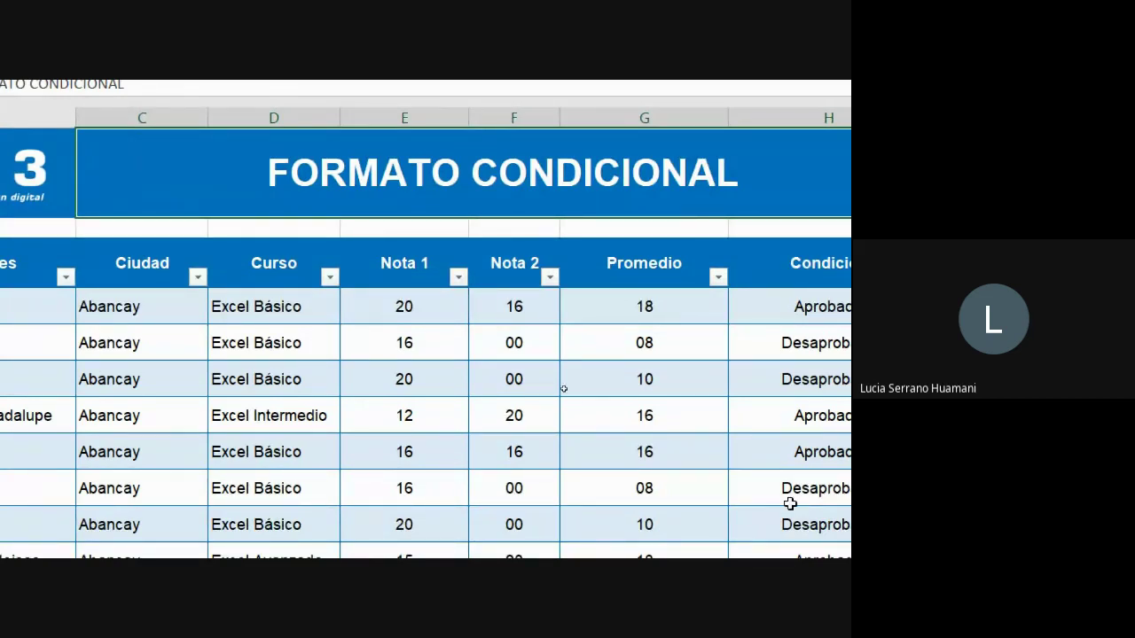
scroll(788, 502, right, 5)
scroll(722, 450, down, 1)
scroll(720, 450, left, 3)
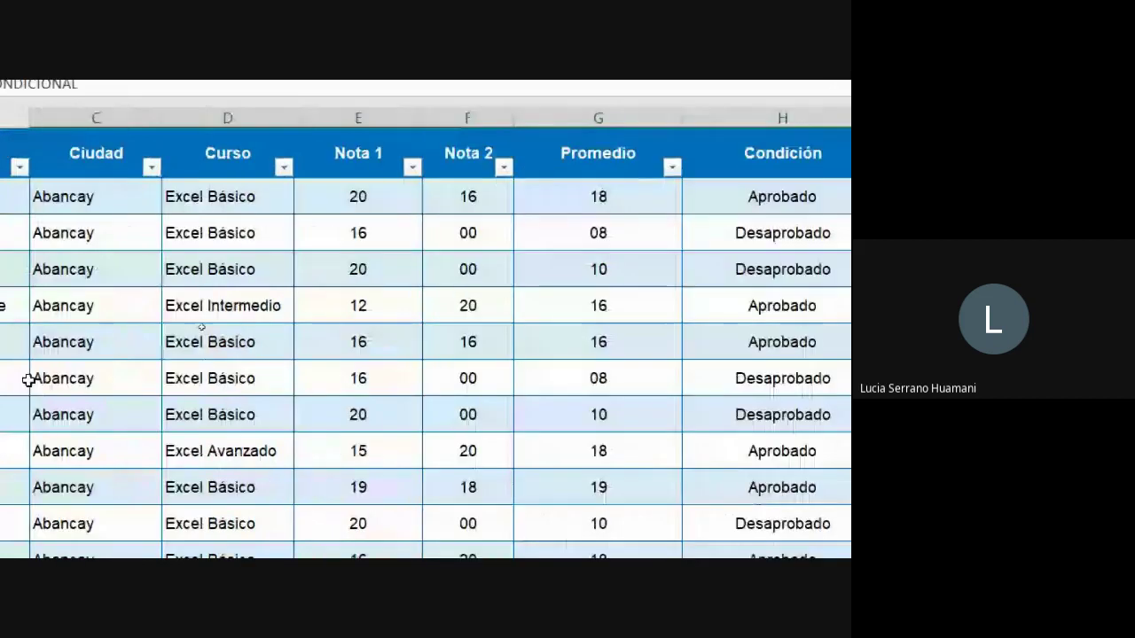
scroll(719, 373, right, 3)
scroll(745, 319, down, 1)
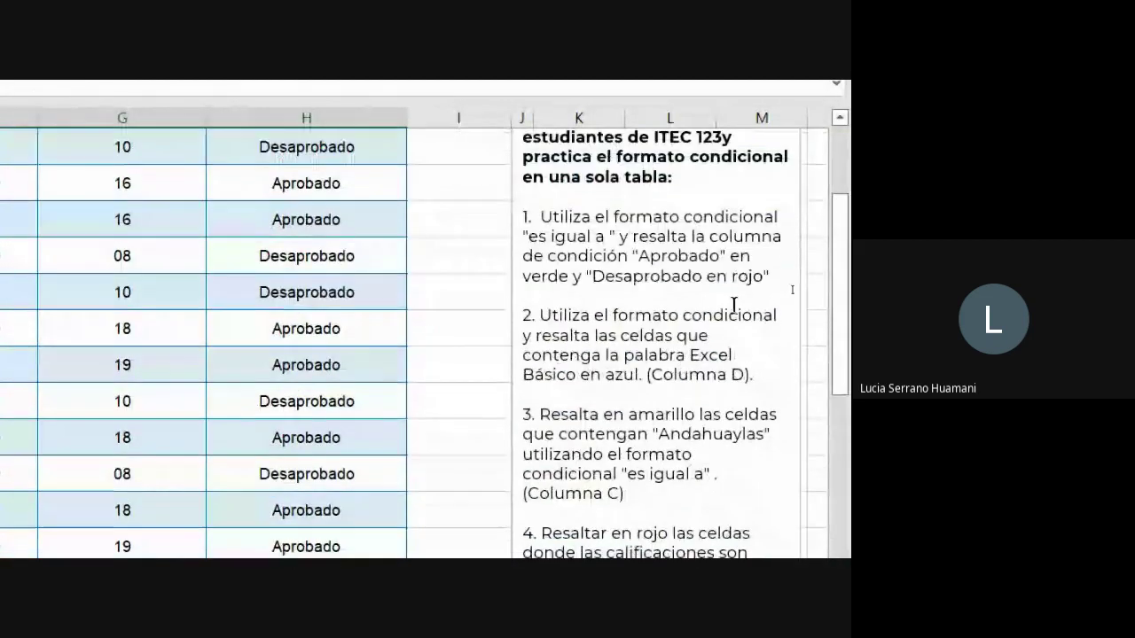
drag(772, 276, 533, 217)
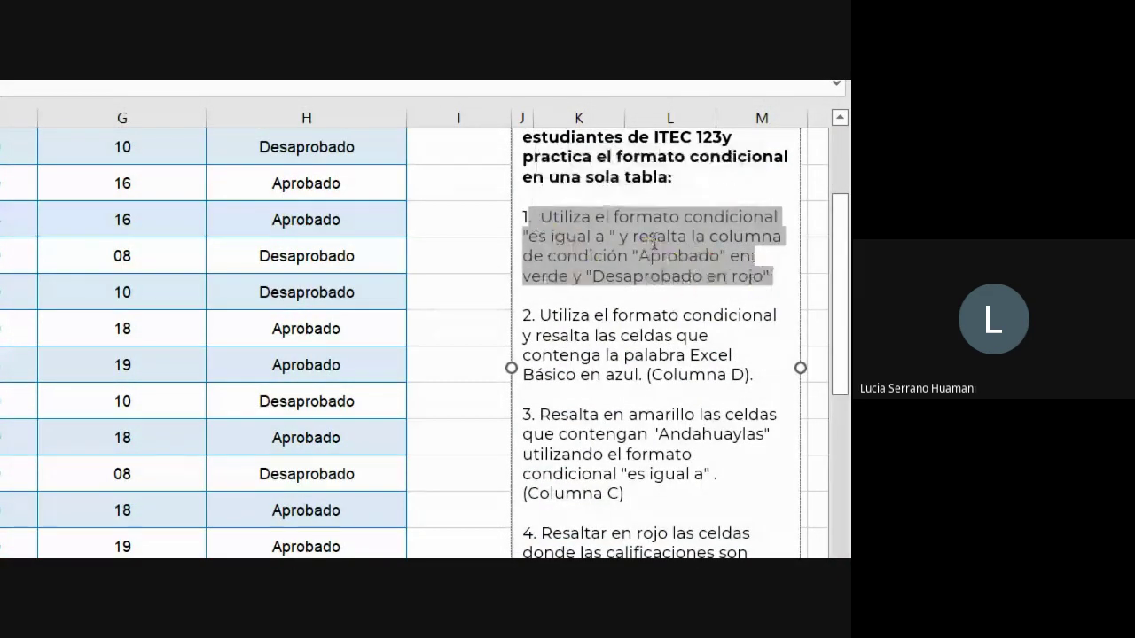
click(658, 236)
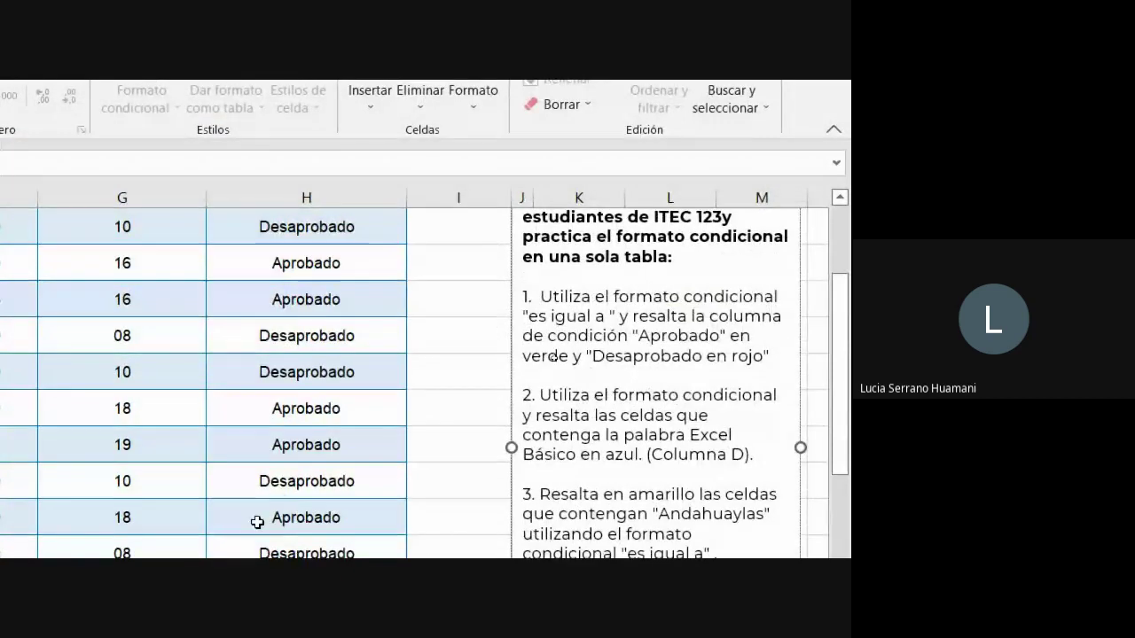
scroll(256, 523, up, 1)
click(293, 243)
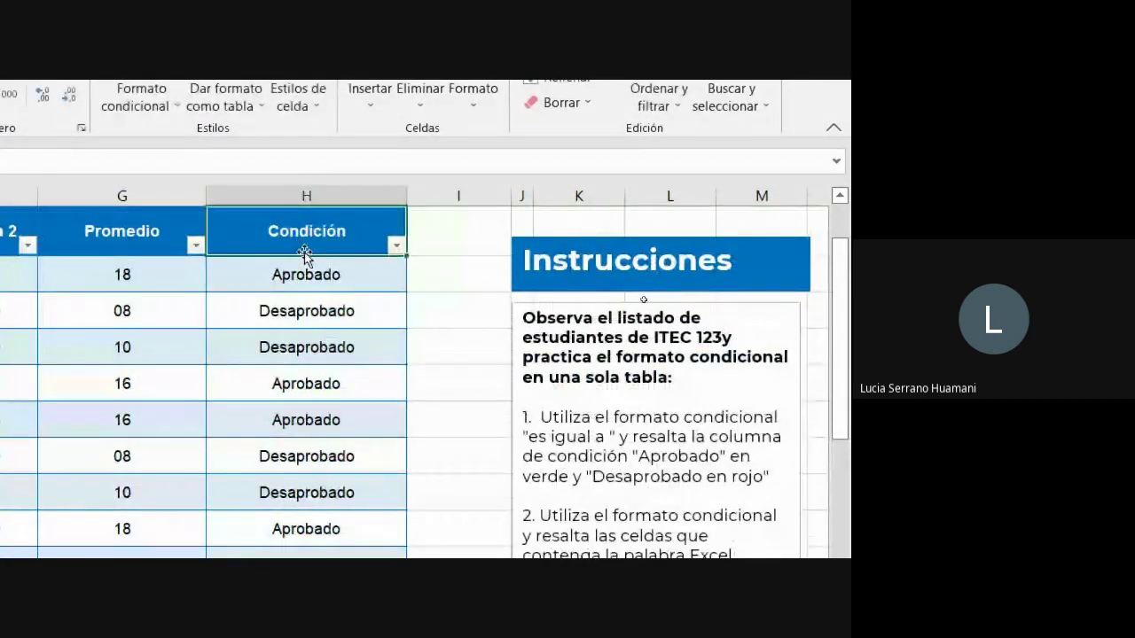
scroll(667, 443, down, 1)
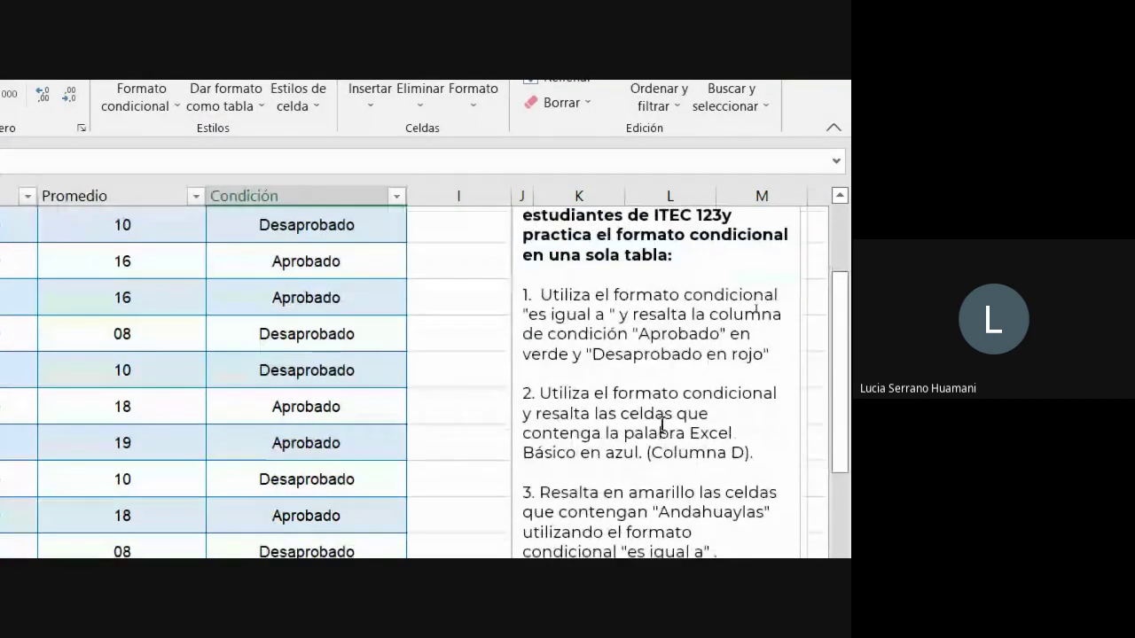
drag(638, 334, 717, 337)
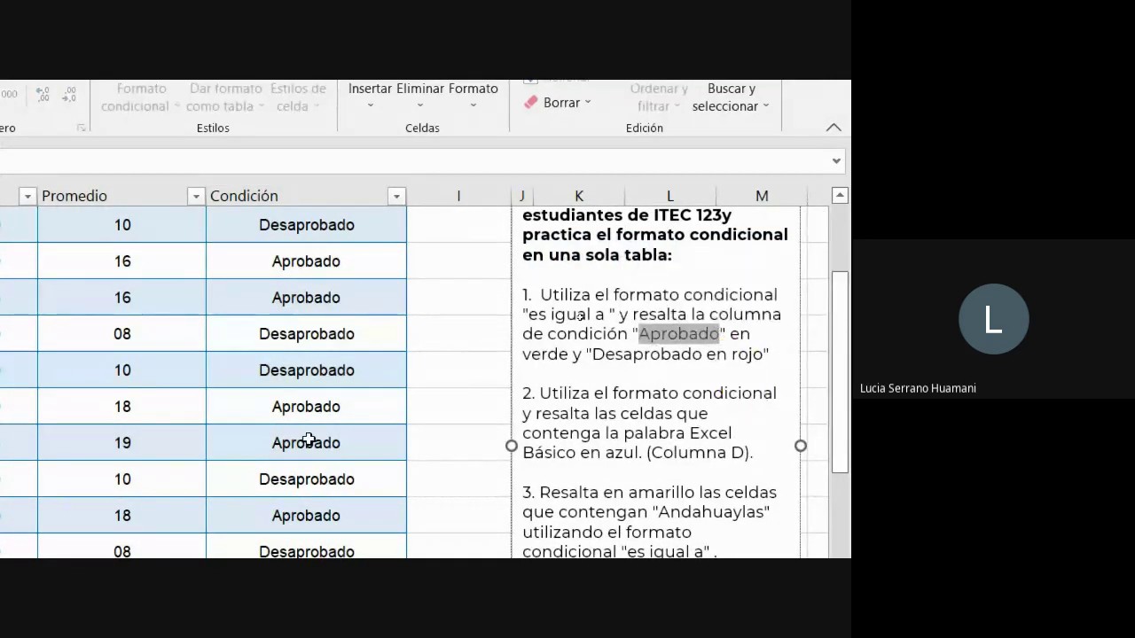
scroll(310, 438, up, 1)
click(302, 284)
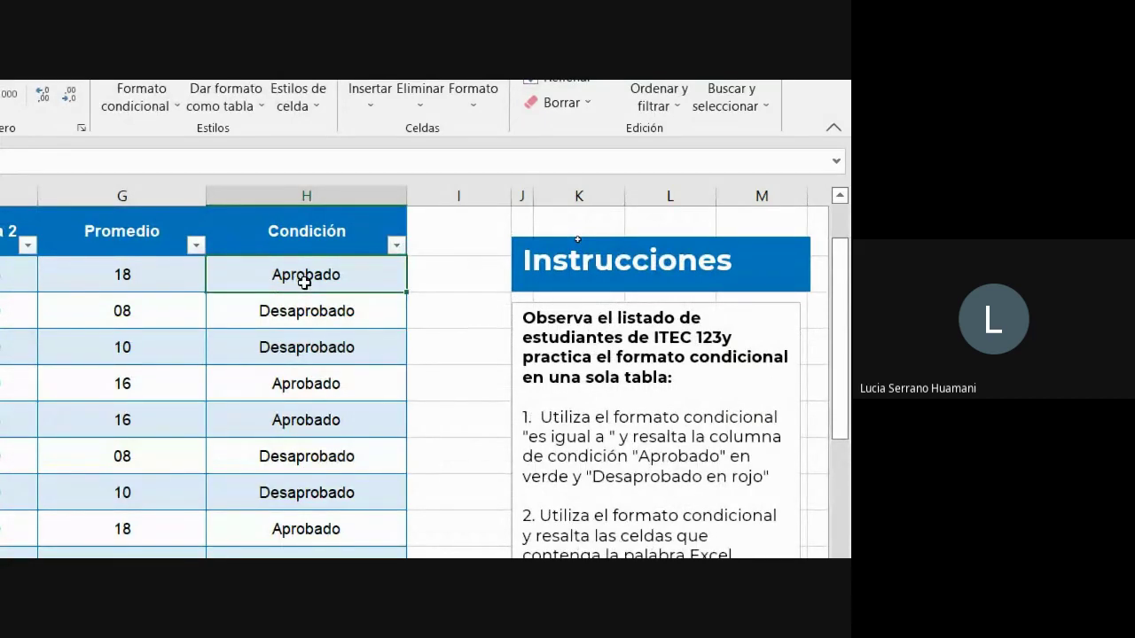
click(308, 317)
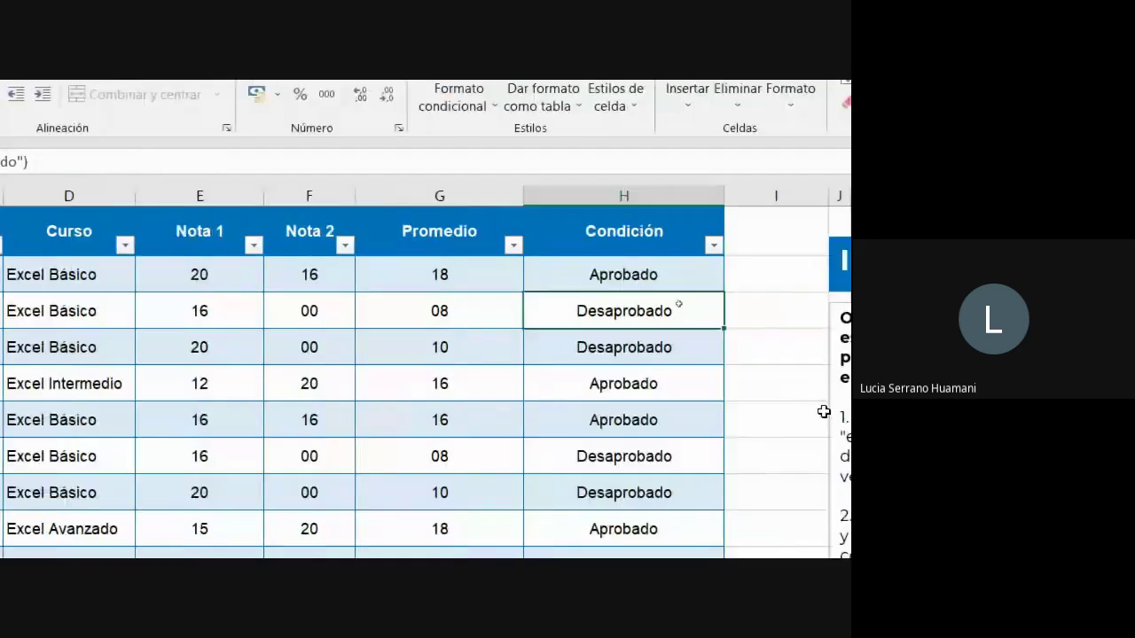
click(501, 280)
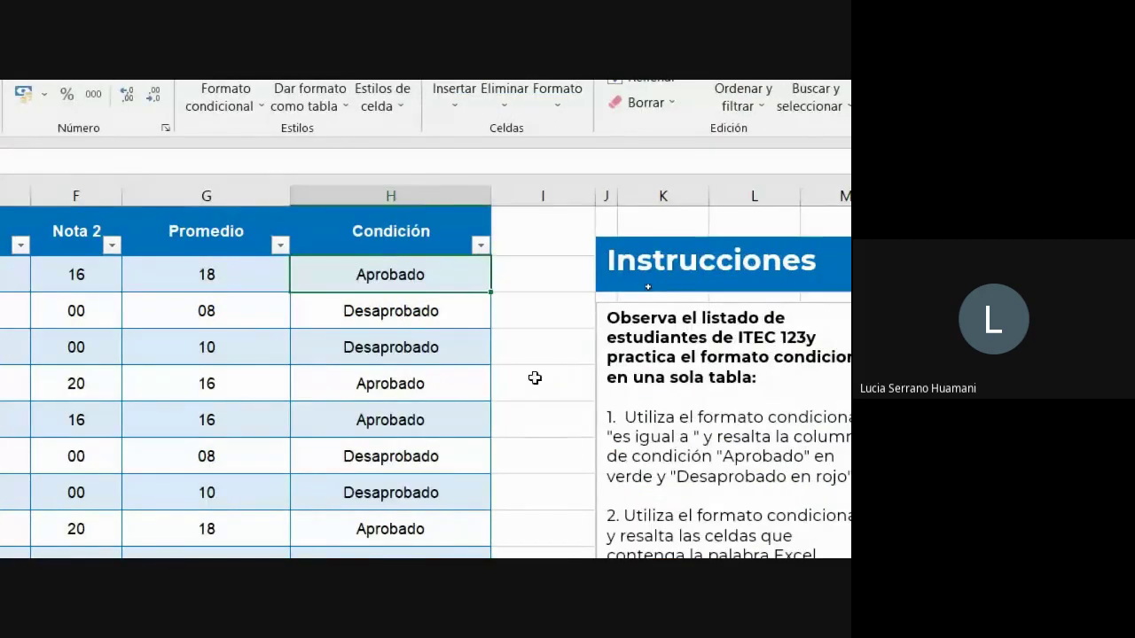
click(391, 346)
click(372, 310)
click(363, 278)
click(439, 318)
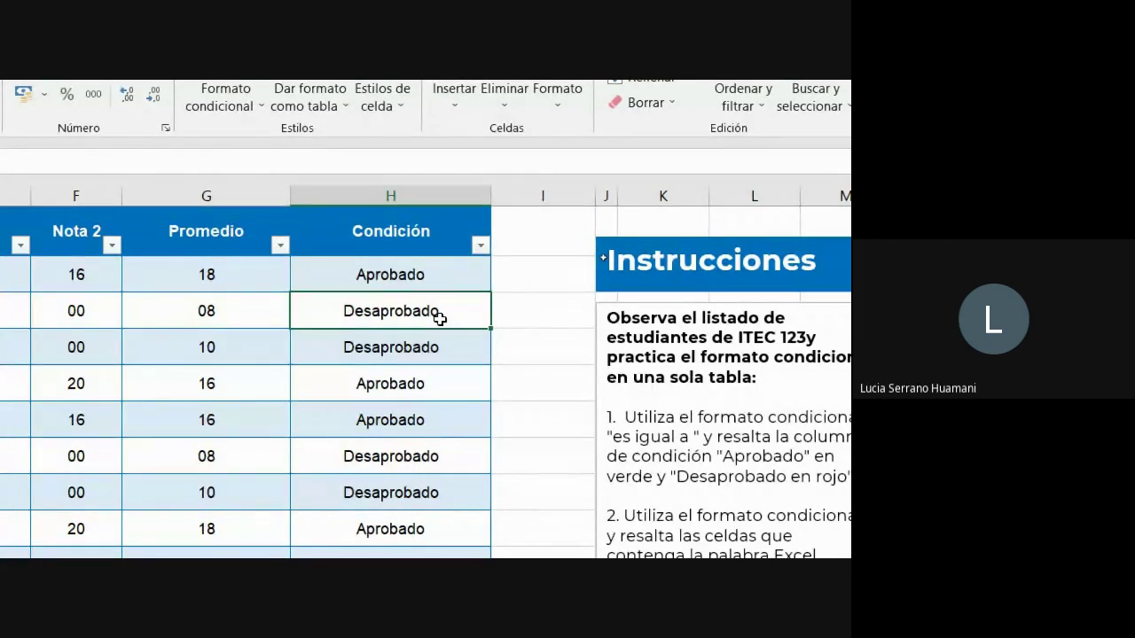
click(391, 268)
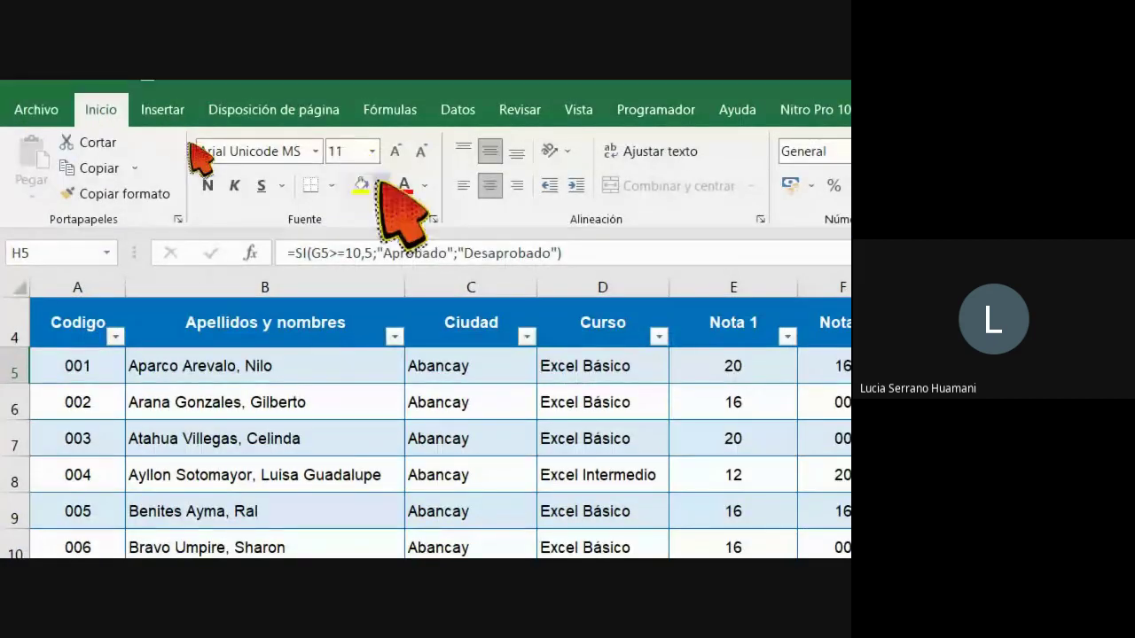
Step: Fill the first Aprobado Condición cell H5 green
click(380, 185)
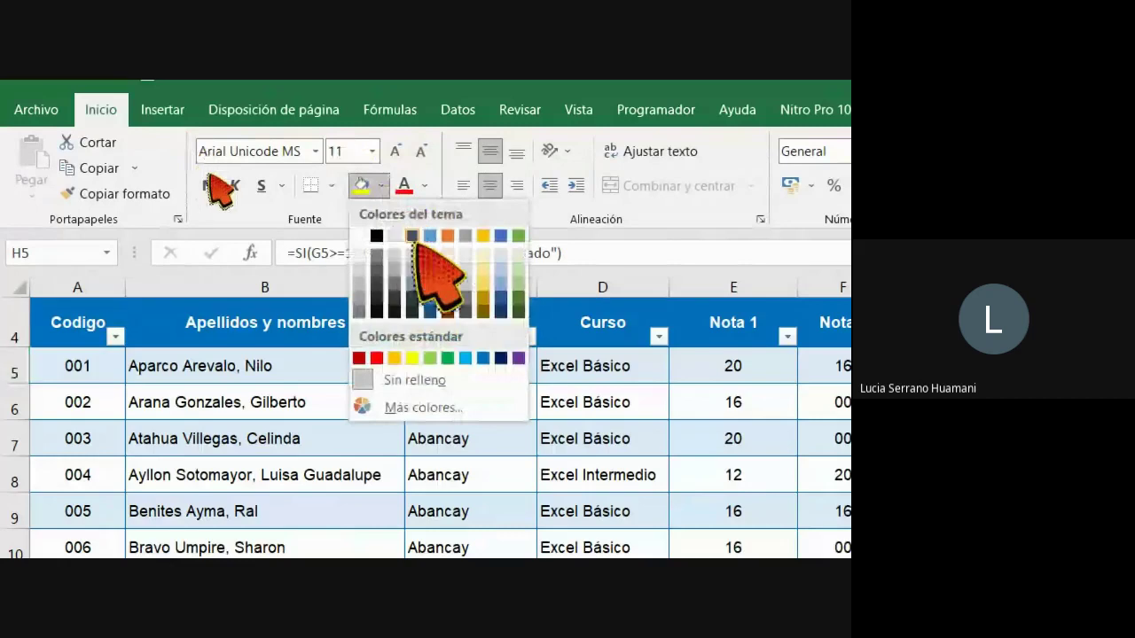
click(452, 357)
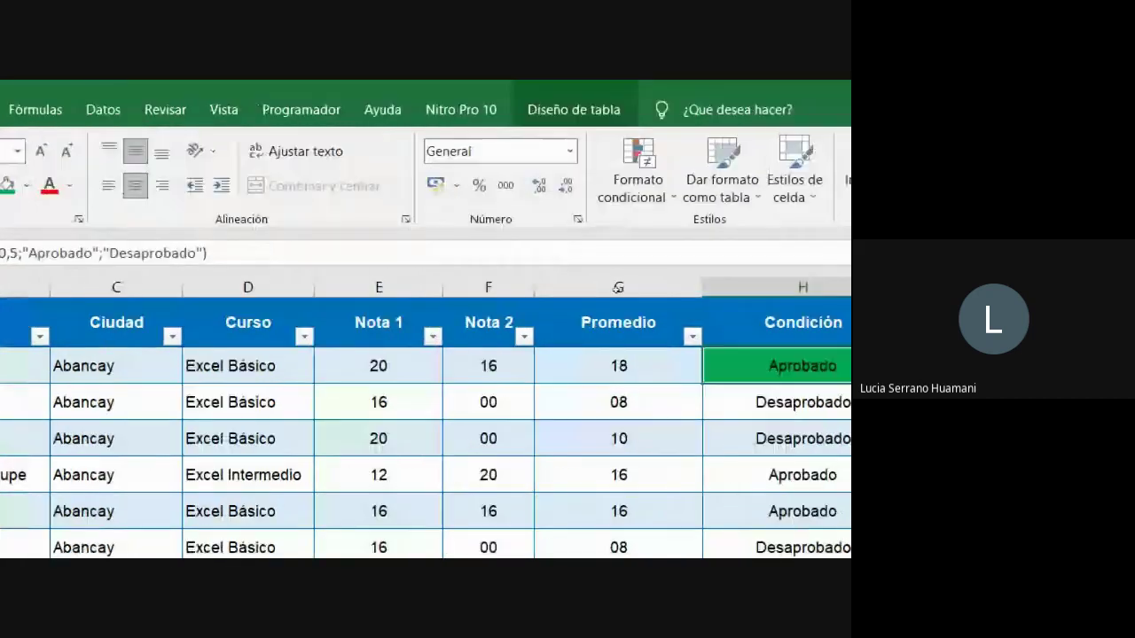
click(834, 463)
Step: Fill the Desaprobado cell H6 below it red
click(825, 410)
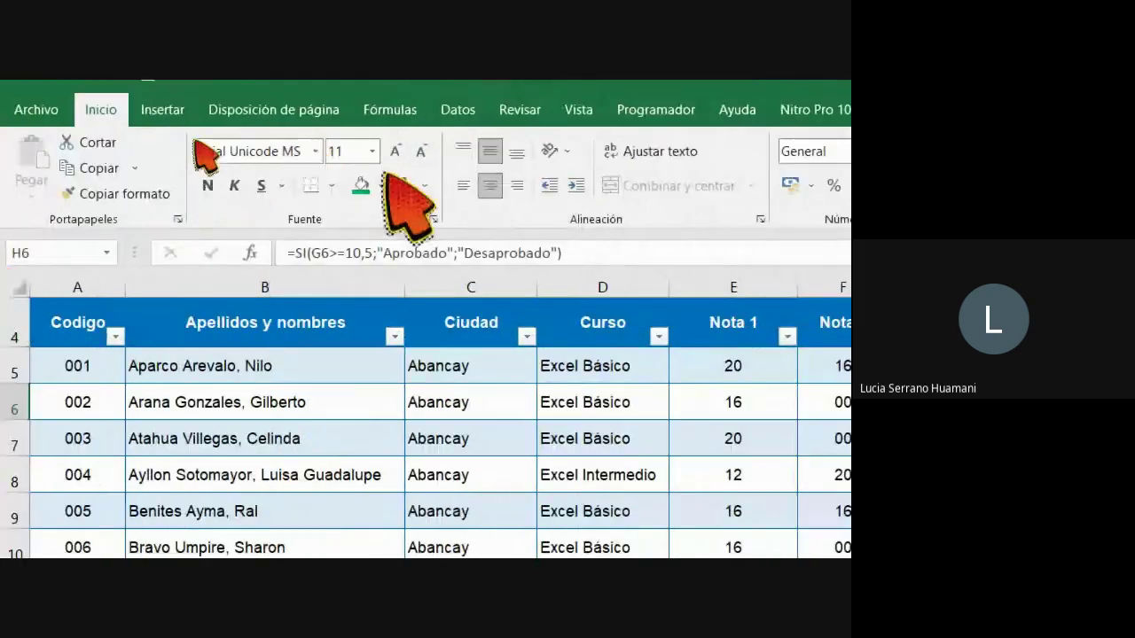
click(381, 185)
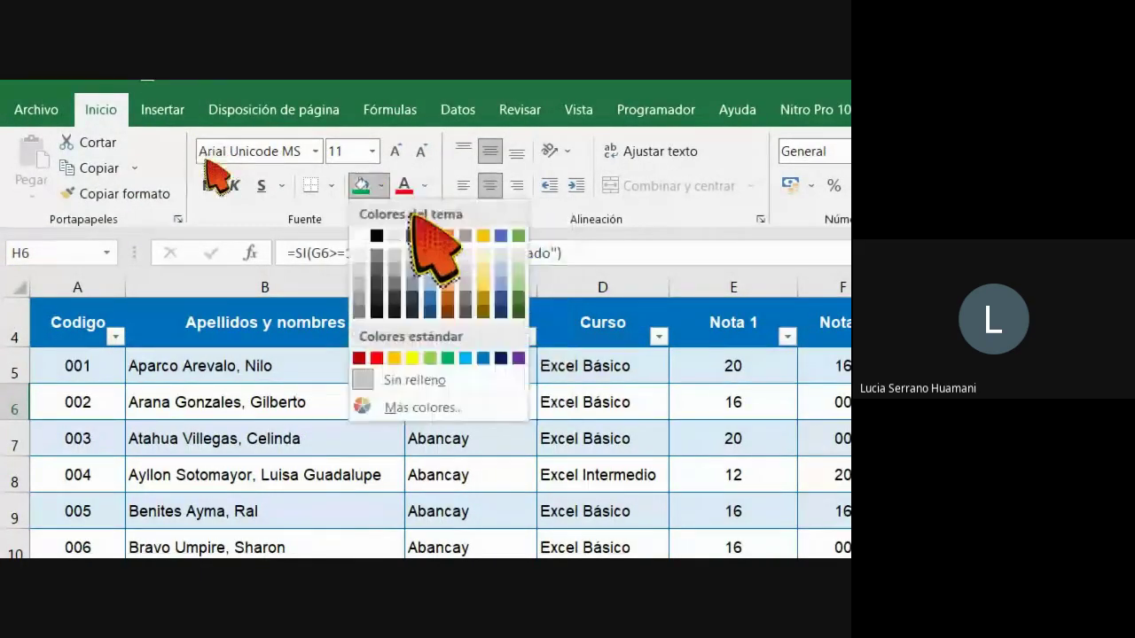
click(376, 358)
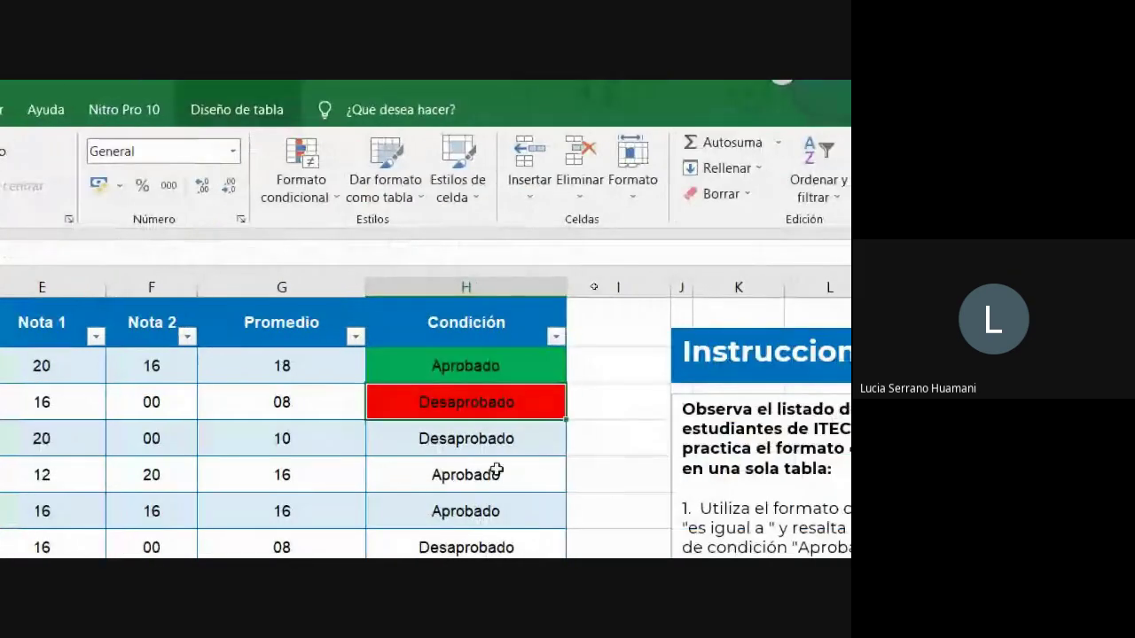
click(489, 438)
click(484, 402)
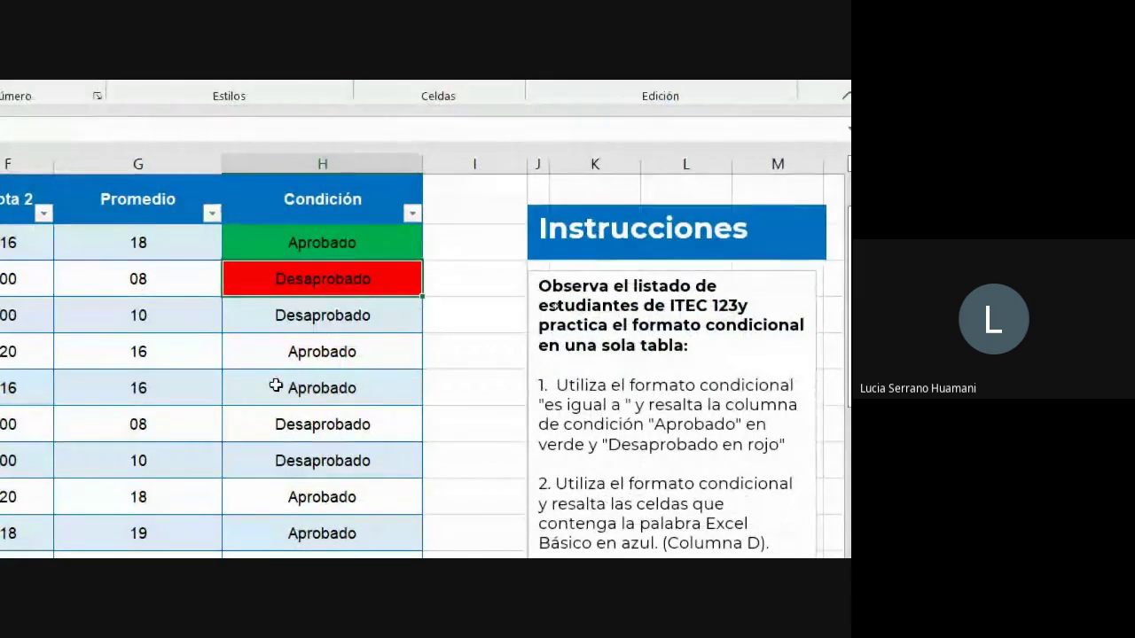
Step: Review the next Condición cells, then select the second student's Nota 2 cell F6
click(271, 309)
click(271, 354)
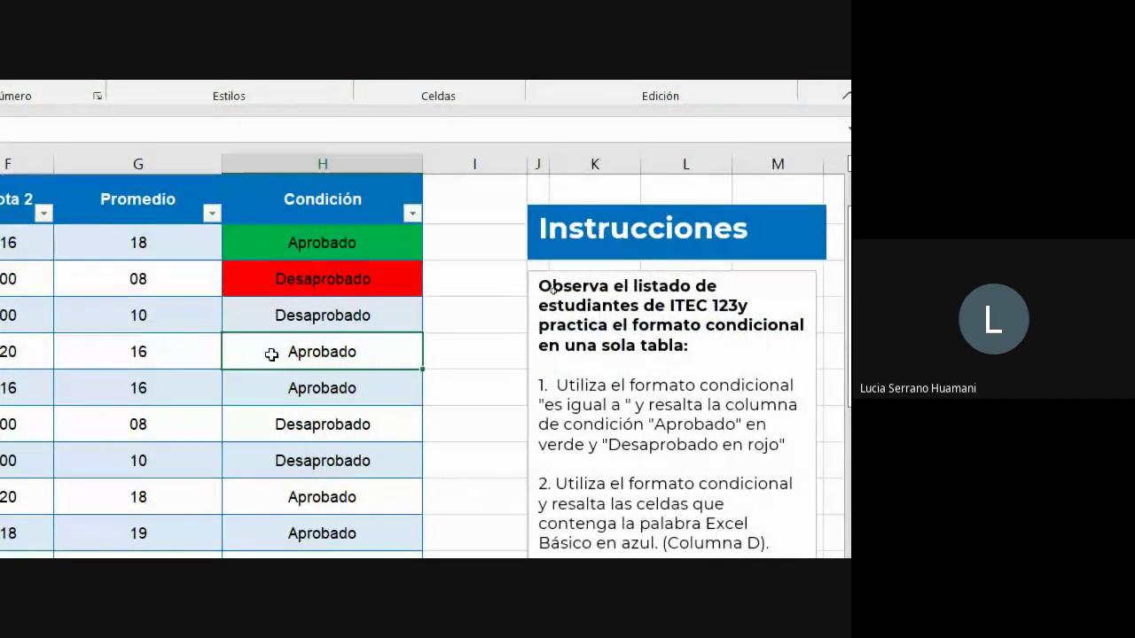
click(282, 383)
click(276, 352)
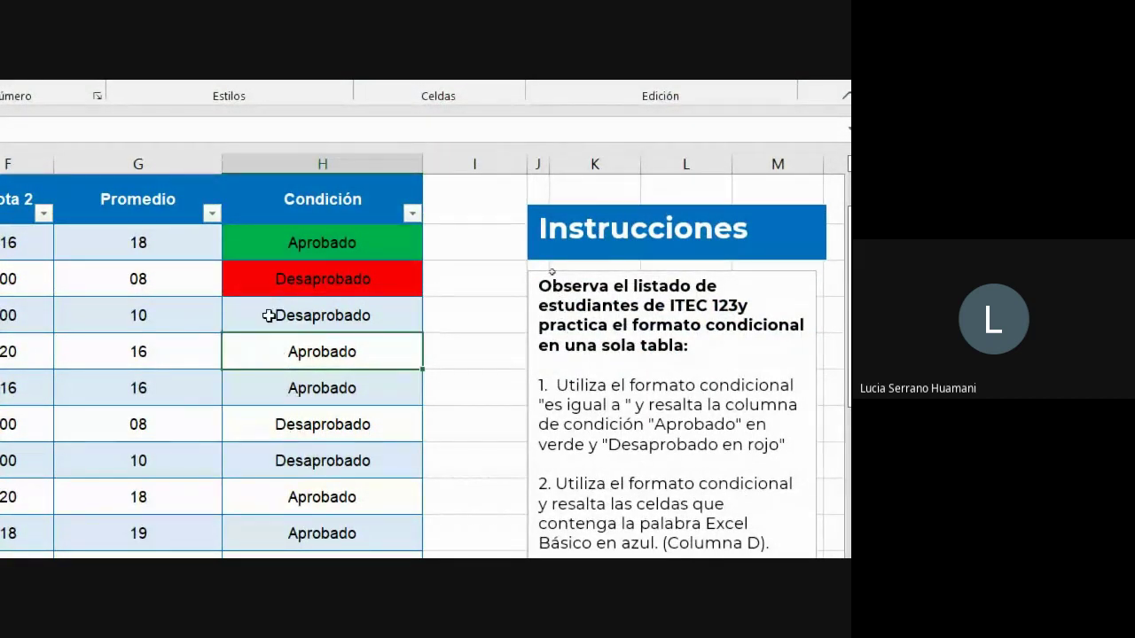
click(268, 316)
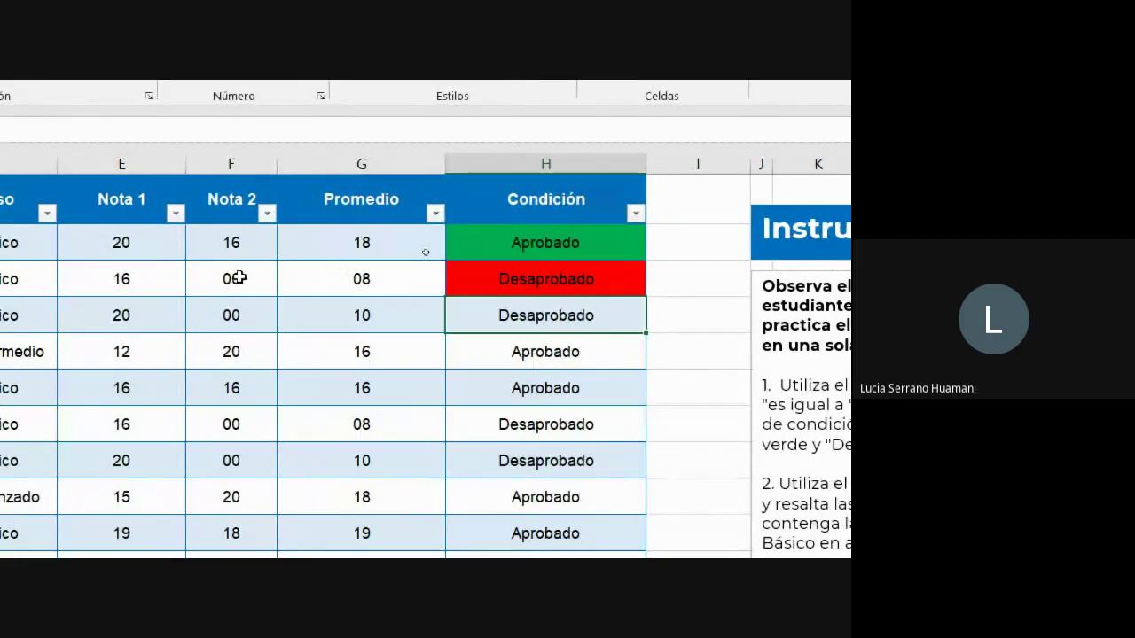
click(238, 278)
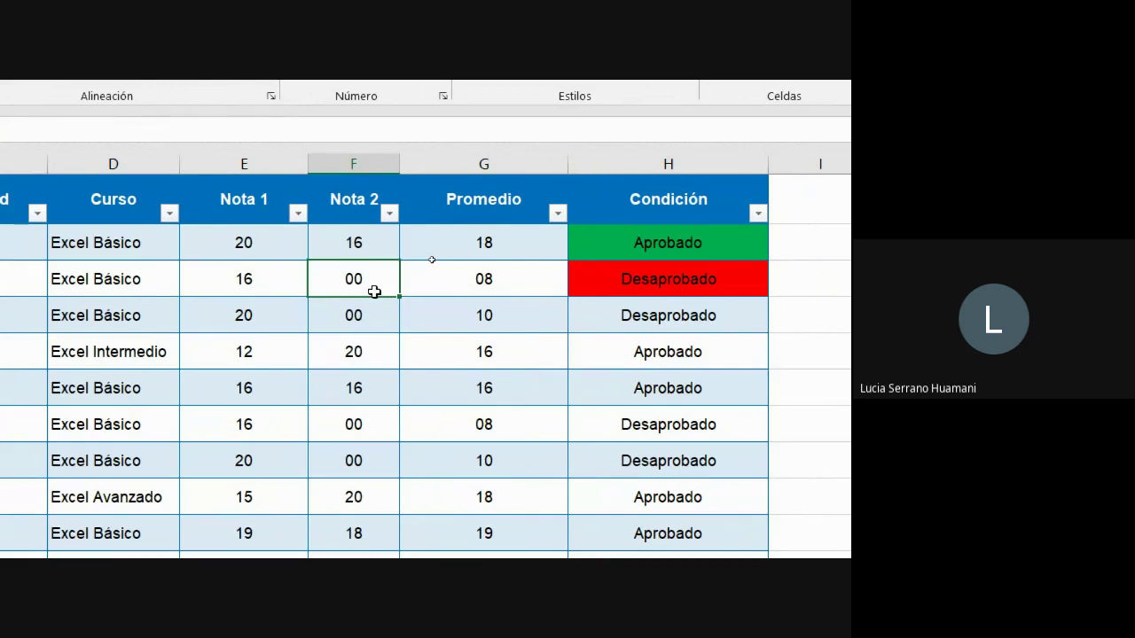
Step: Change Nota 2 in F6 from 00 to 20, giving Promedio 18 and Aprobado
text(20)
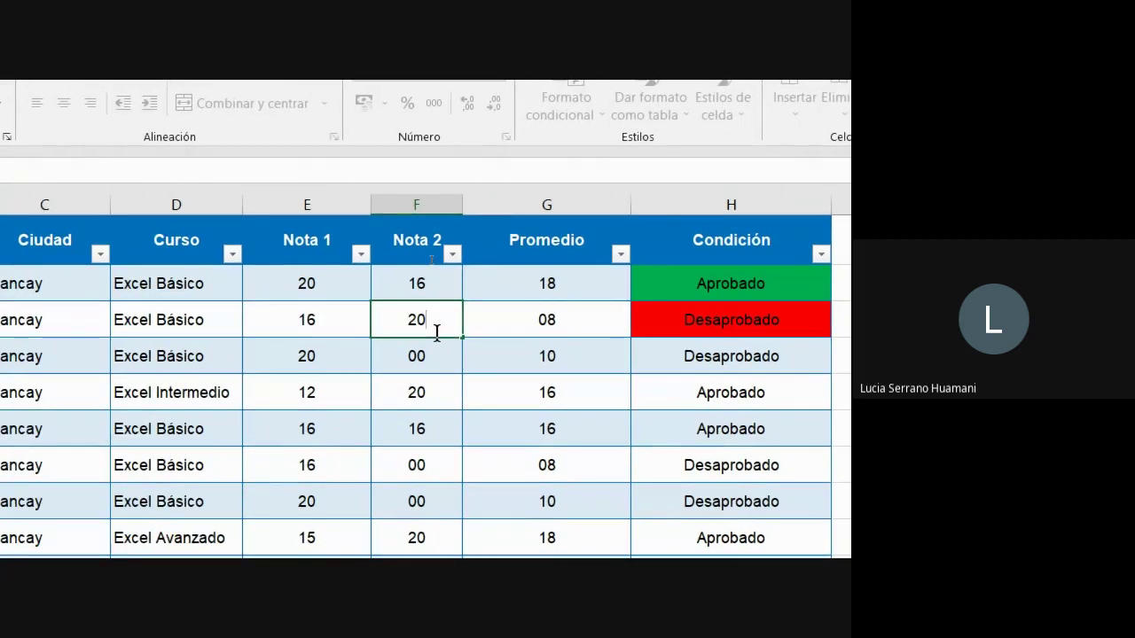
click(494, 360)
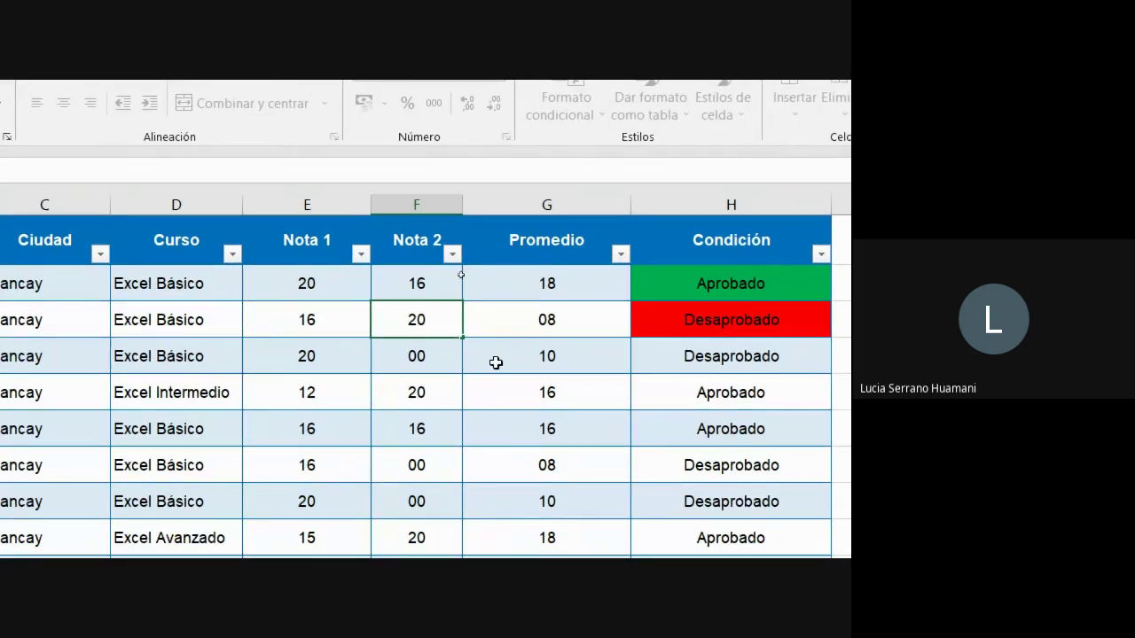
click(530, 321)
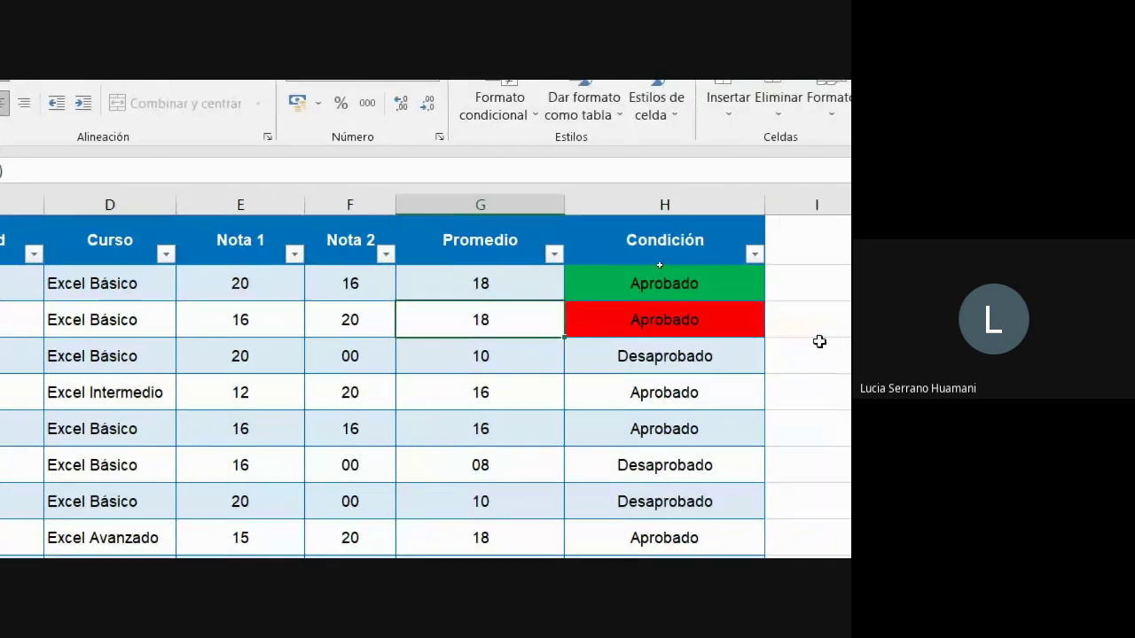
click(639, 326)
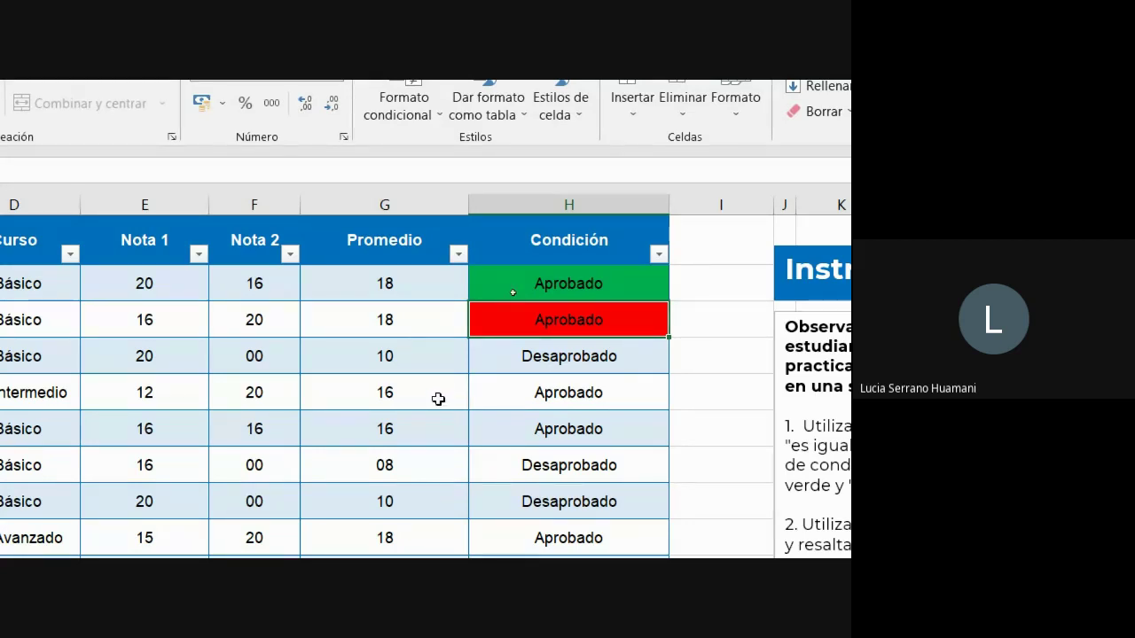
Step: Paint an unfilled Condición cell's format over H5:H6 with Copiar formato
click(501, 364)
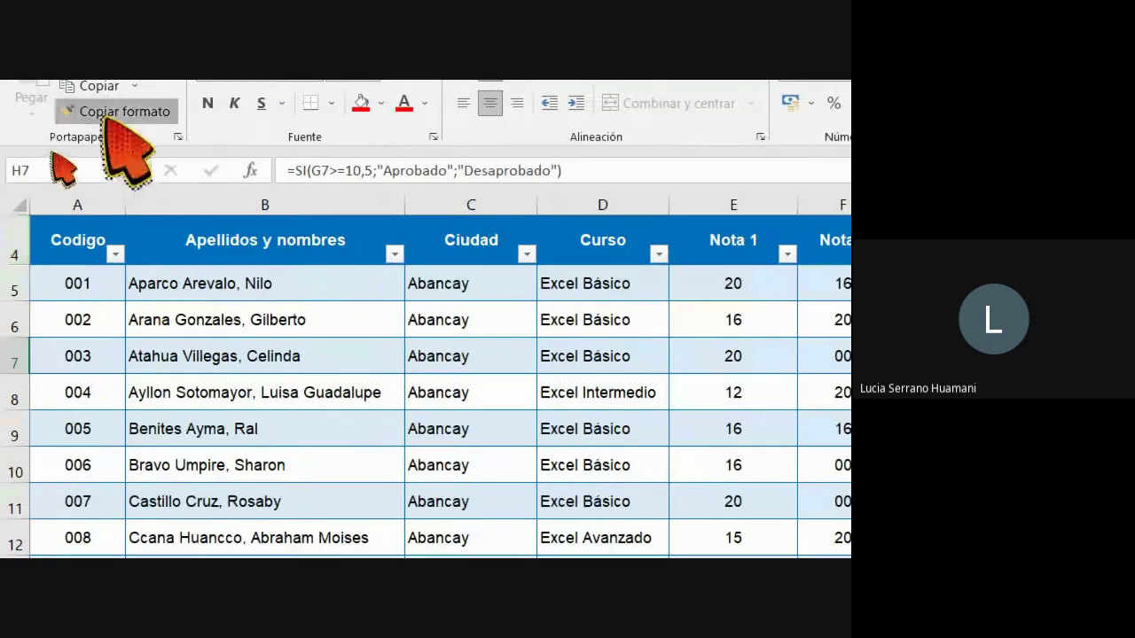
click(111, 112)
drag(585, 297, 568, 324)
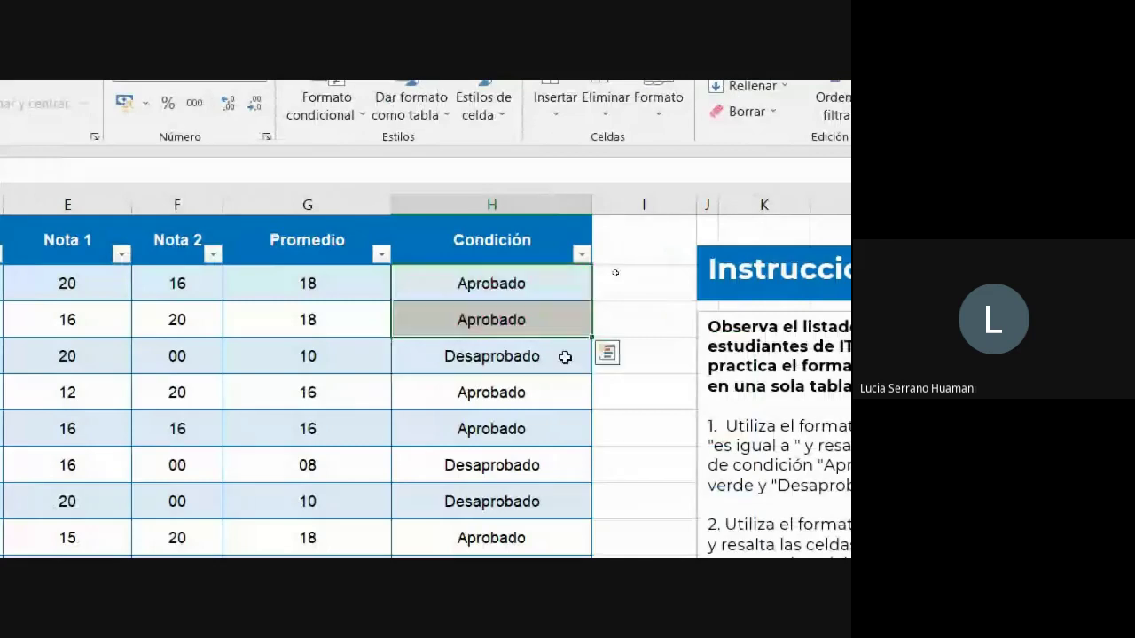
click(565, 378)
click(532, 359)
click(530, 320)
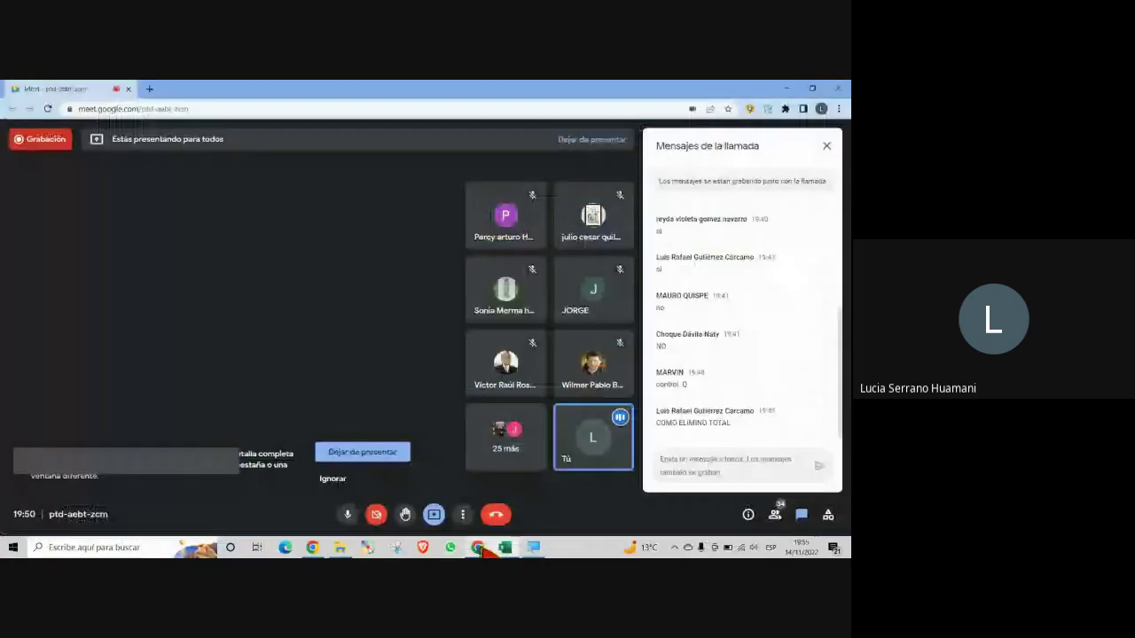
Step: Switch from the Google Meet window back to the Excel workbook and select Condición cell H6
click(478, 547)
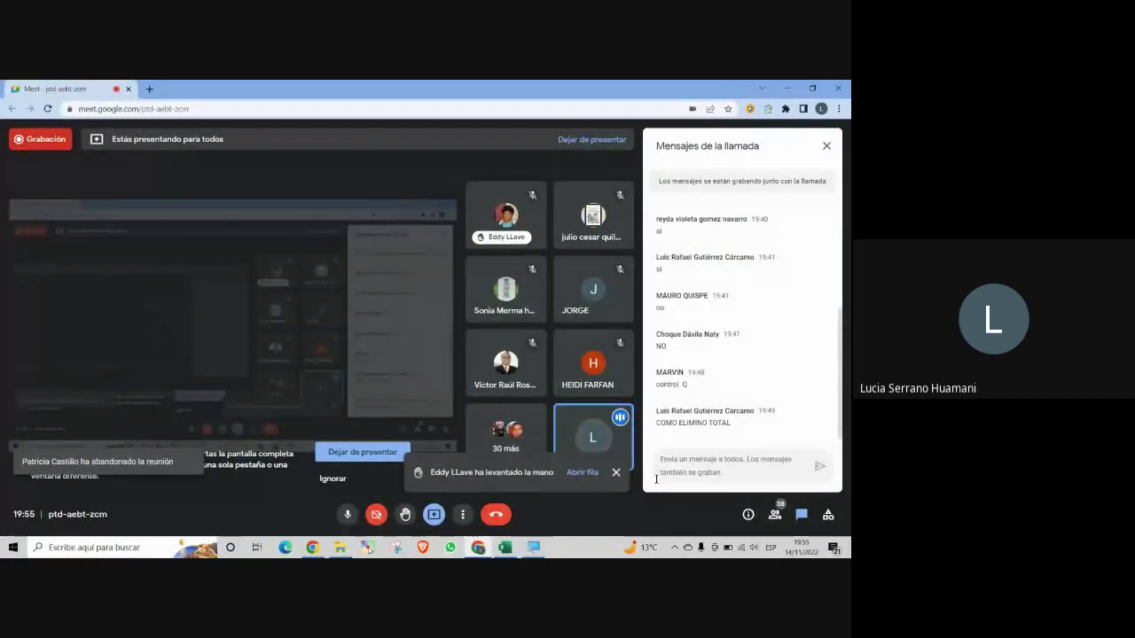
key(alt+Tab)
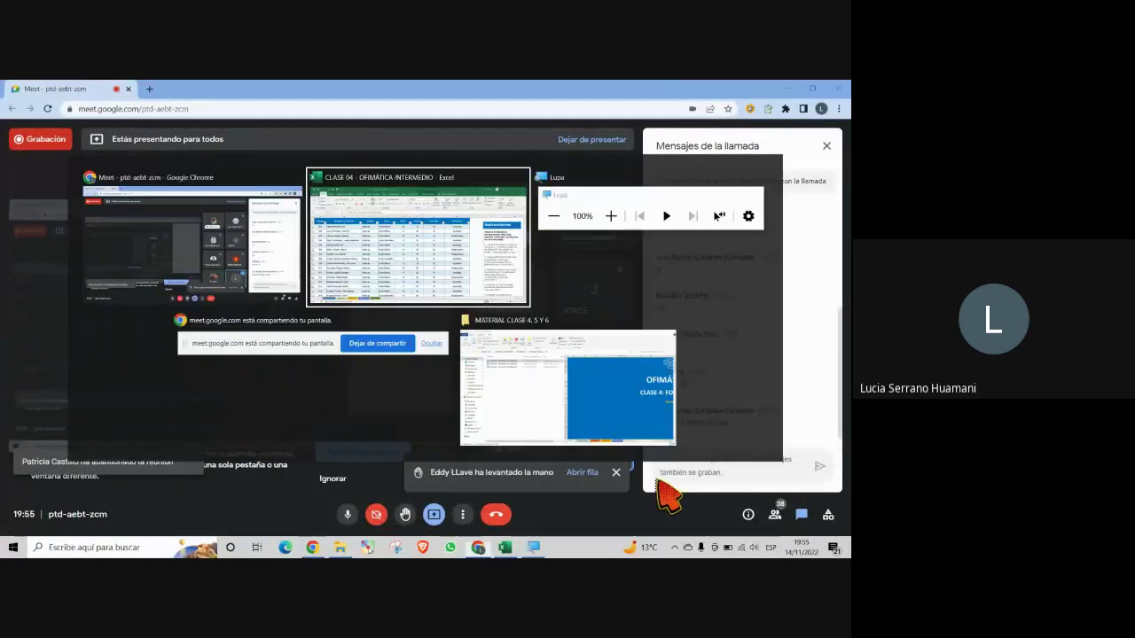
click(537, 301)
click(555, 253)
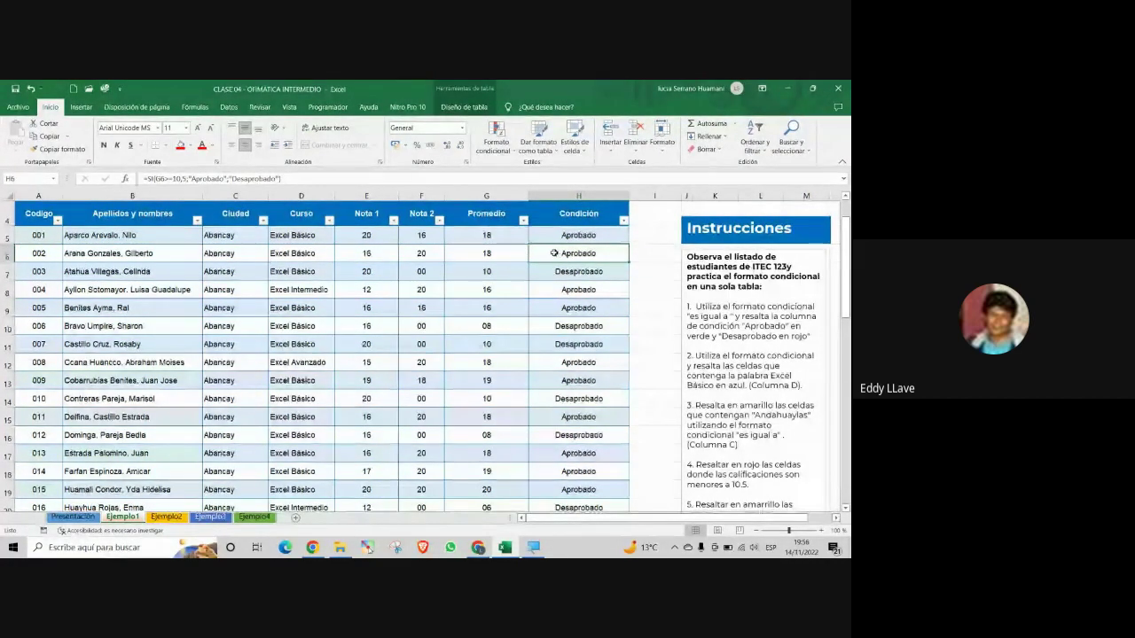
Step: Review Condición, Nota 1 and Curso cells, then bring up the Insertar ribbon commands
scroll(609, 360, up, 1)
click(559, 362)
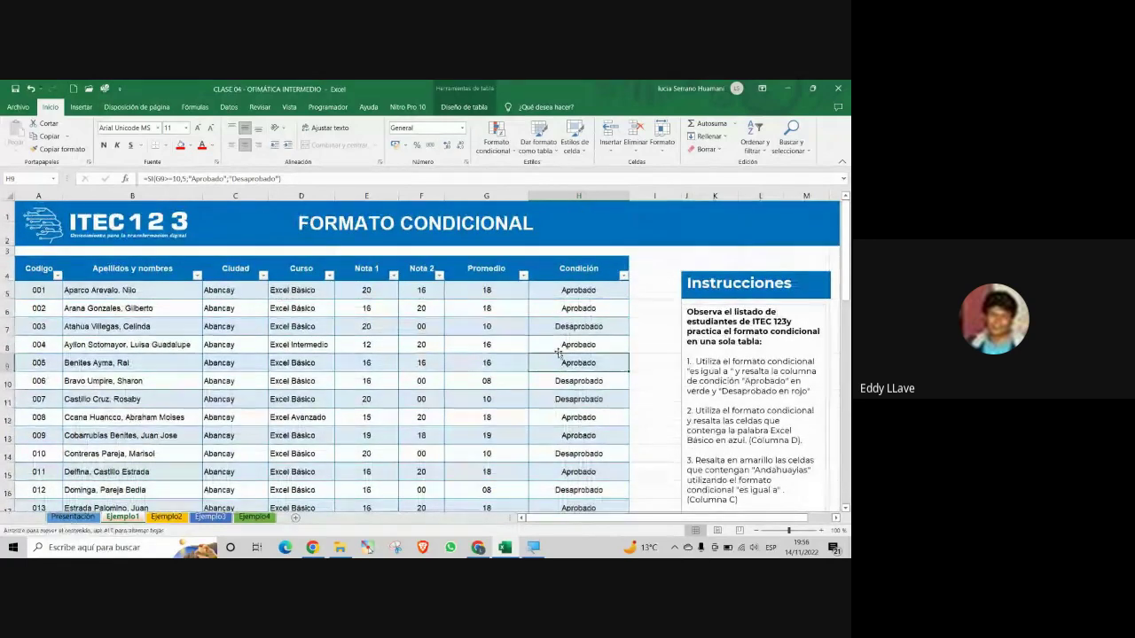
click(546, 310)
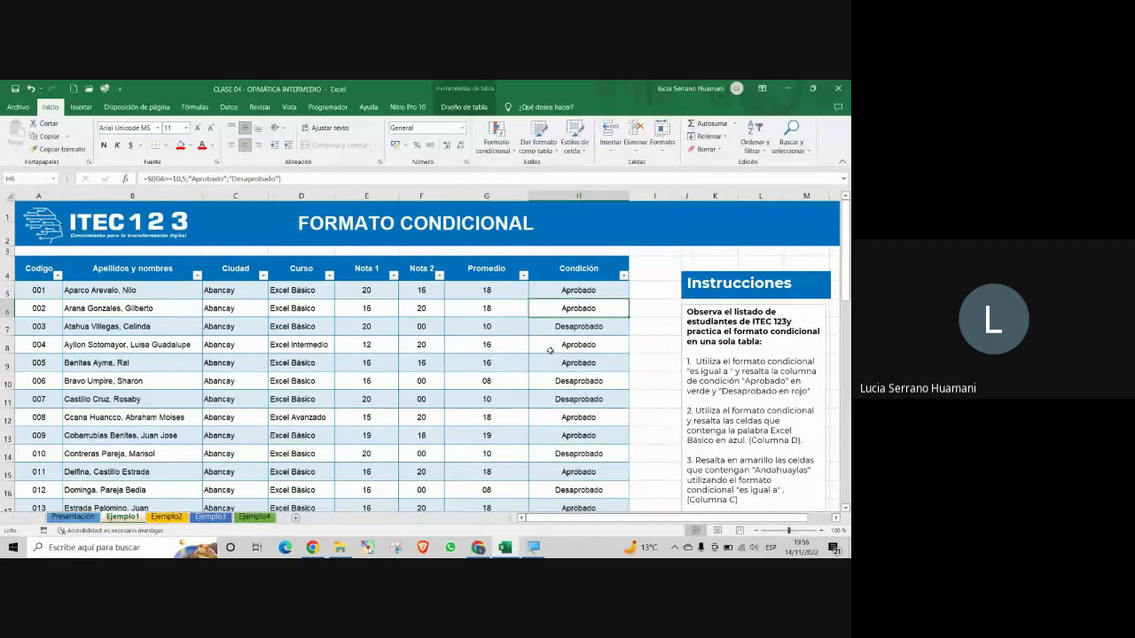
click(364, 382)
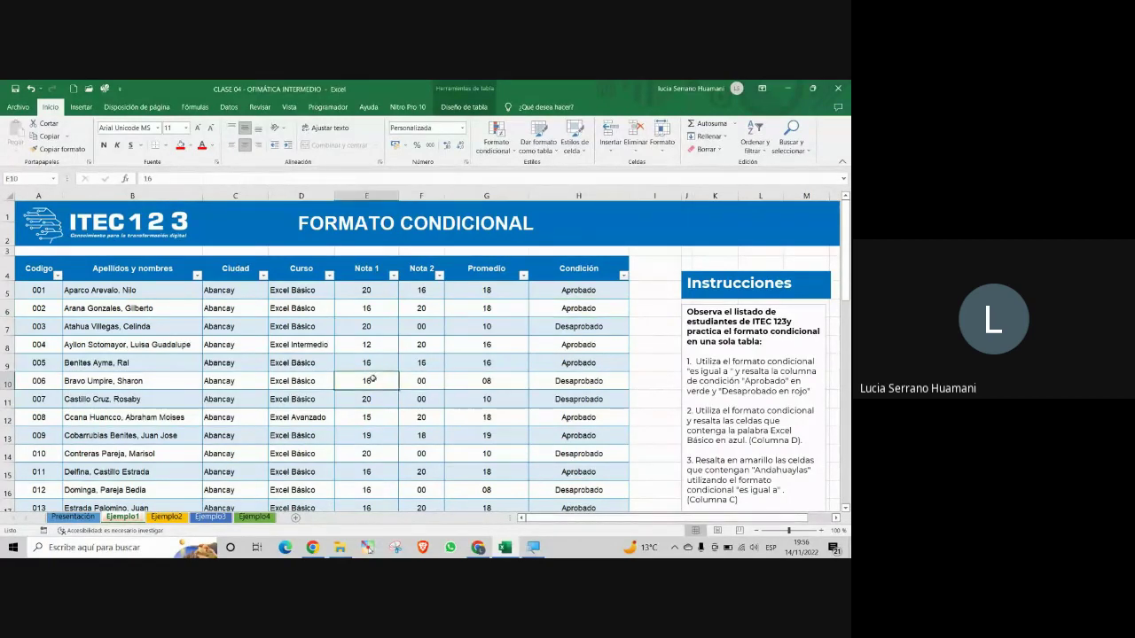
click(359, 369)
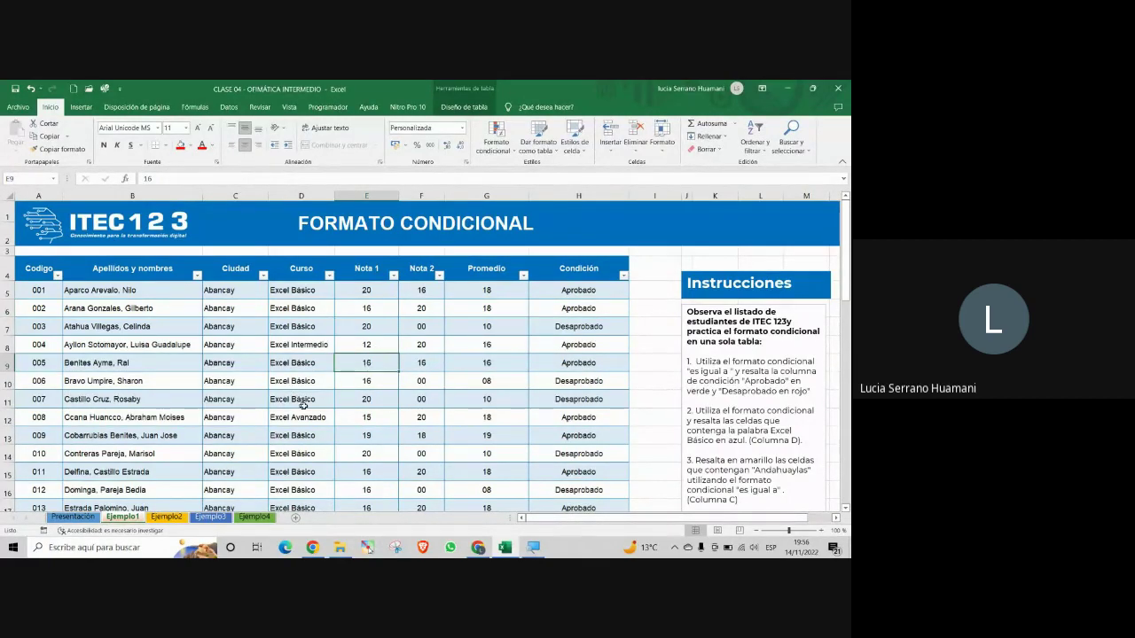
click(321, 358)
click(304, 342)
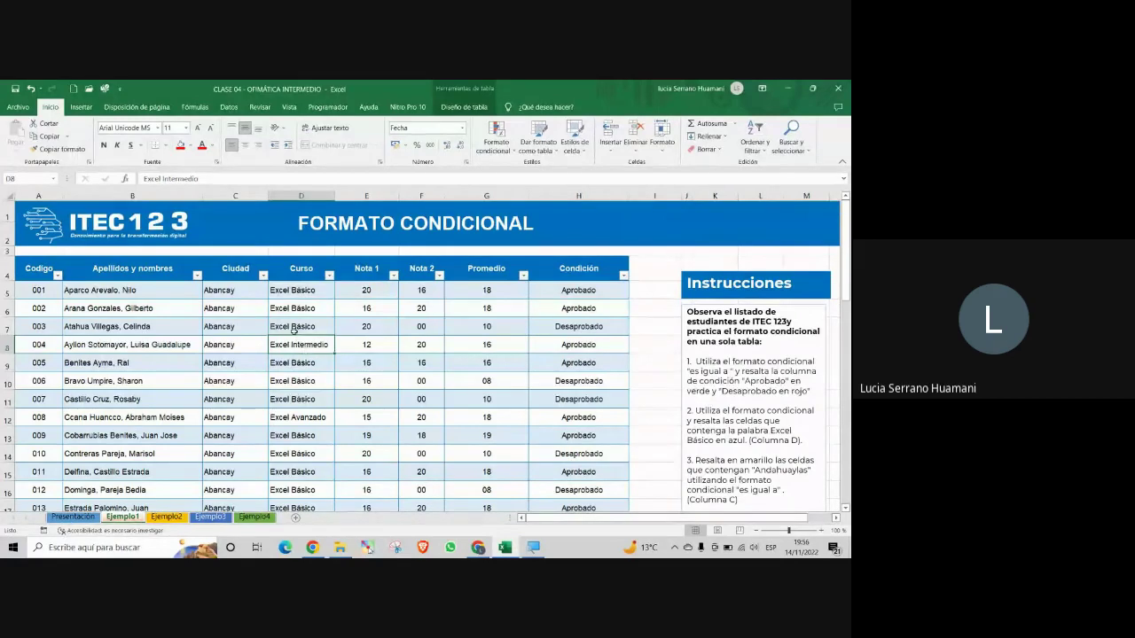
click(81, 107)
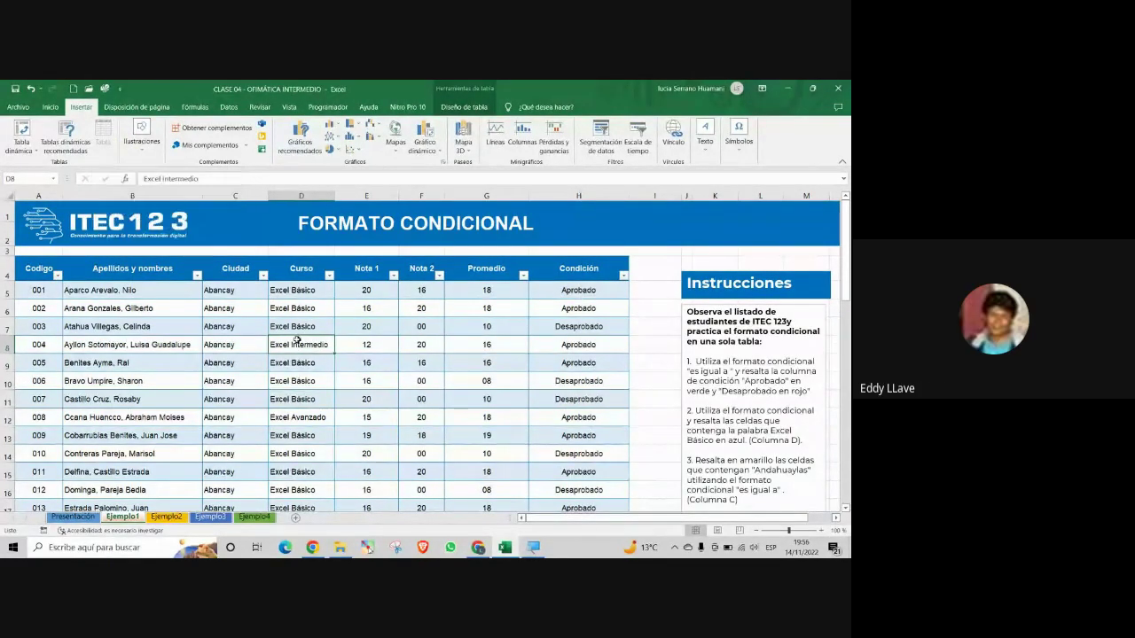
Step: Convert the existing formatted grade table back to a normal range
click(465, 107)
click(161, 150)
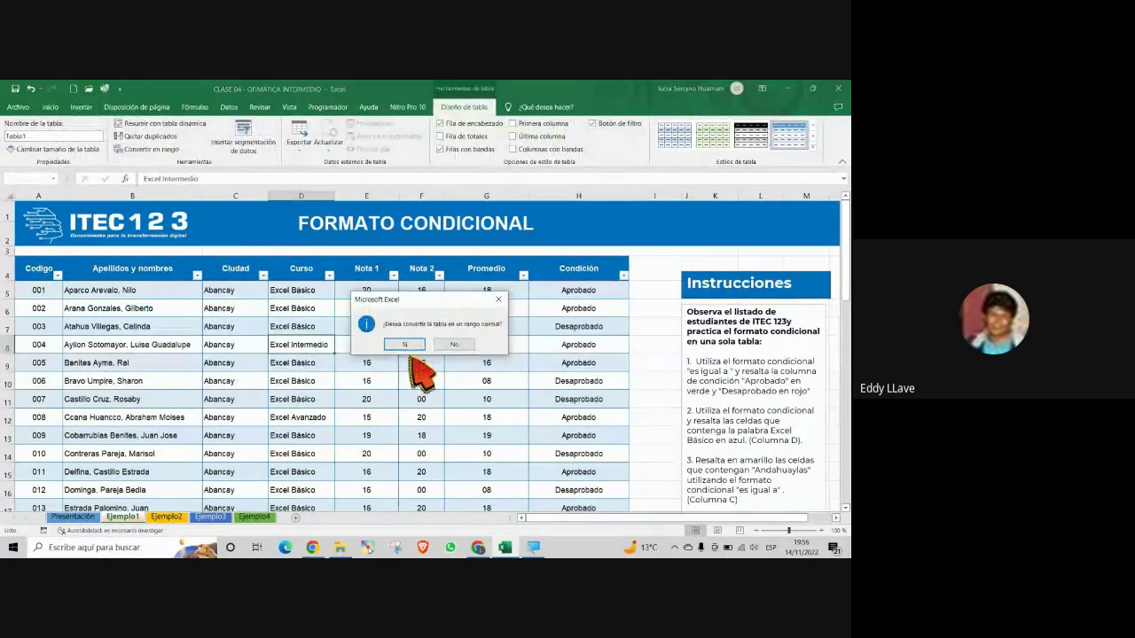
click(405, 348)
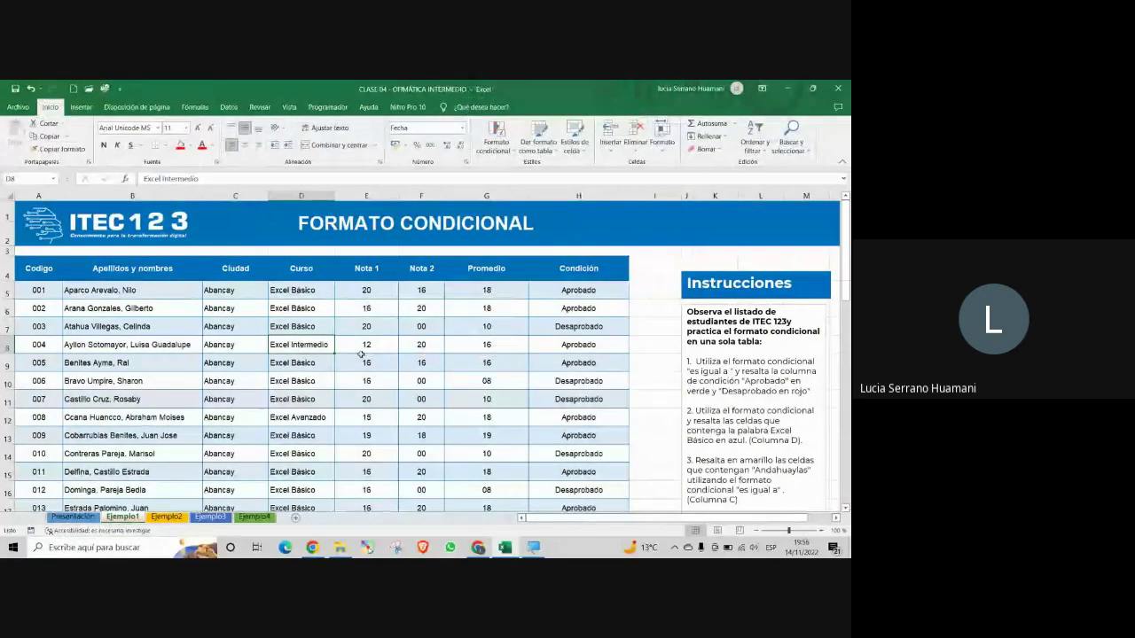
Step: Recreate the table from $A$4:$H$51 with 'La tabla tiene encabezados' checked
key(ctrl+t)
drag(315, 279, 315, 252)
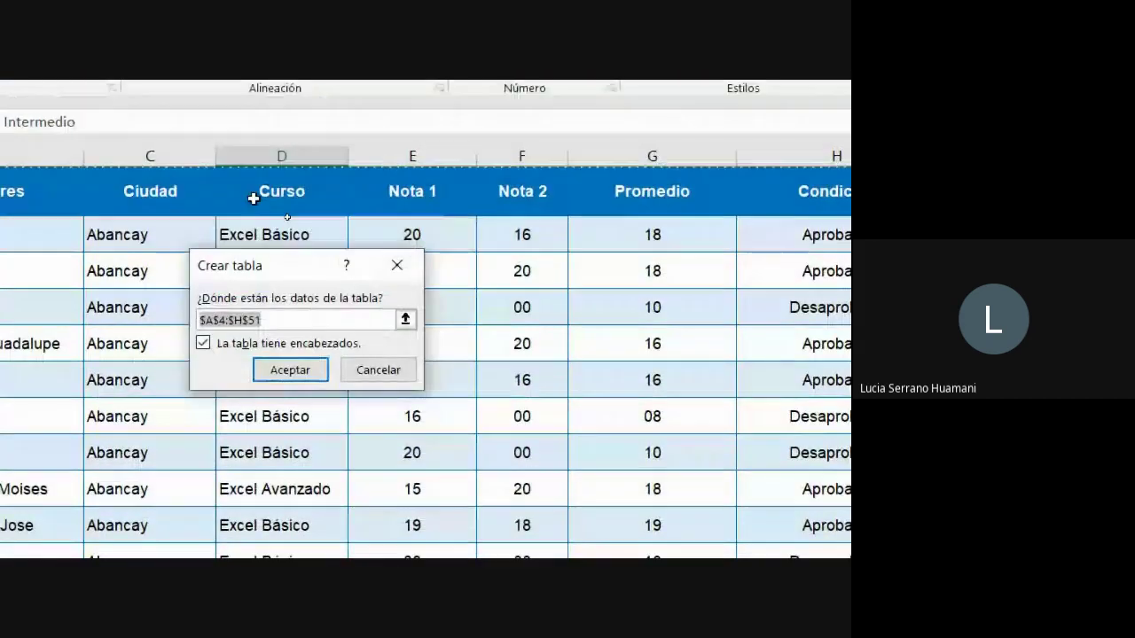
drag(306, 264, 346, 245)
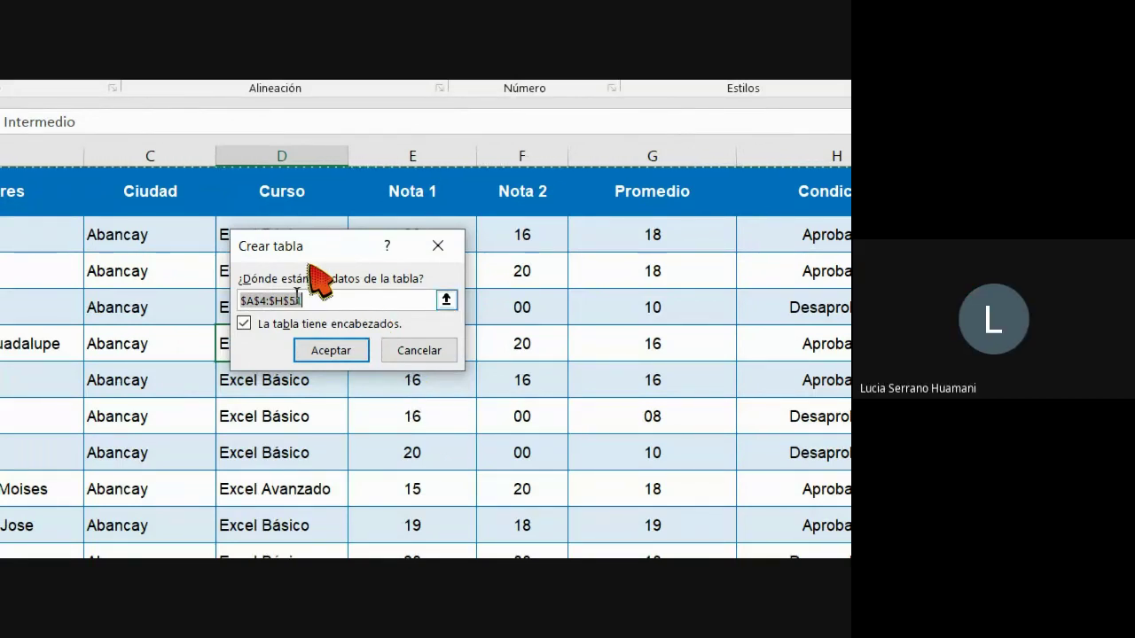
click(331, 350)
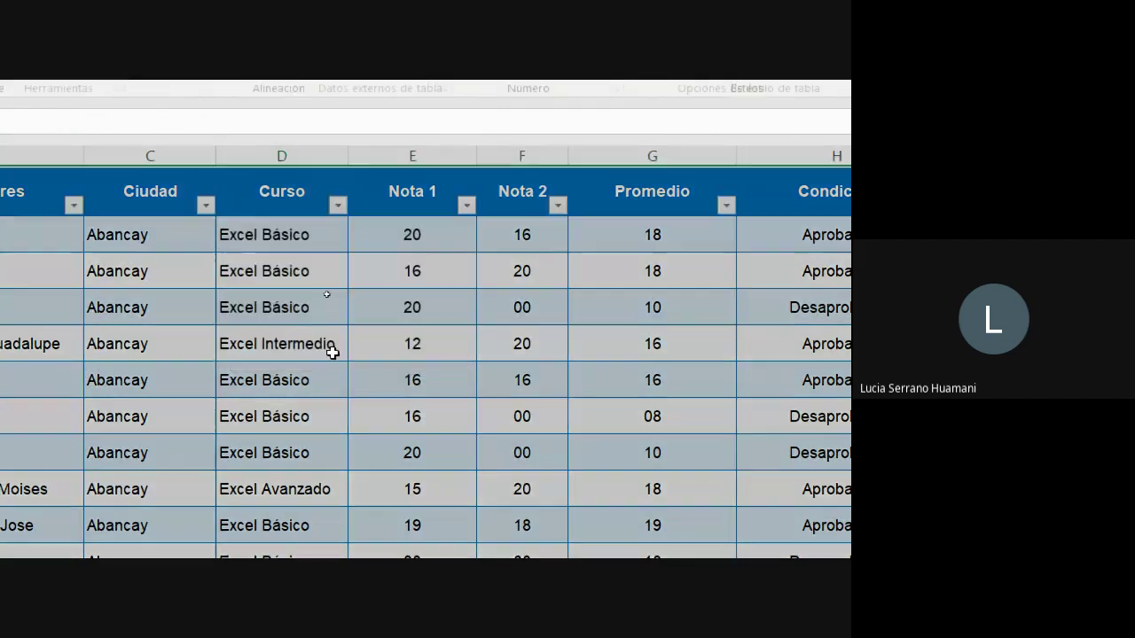
click(435, 350)
click(420, 308)
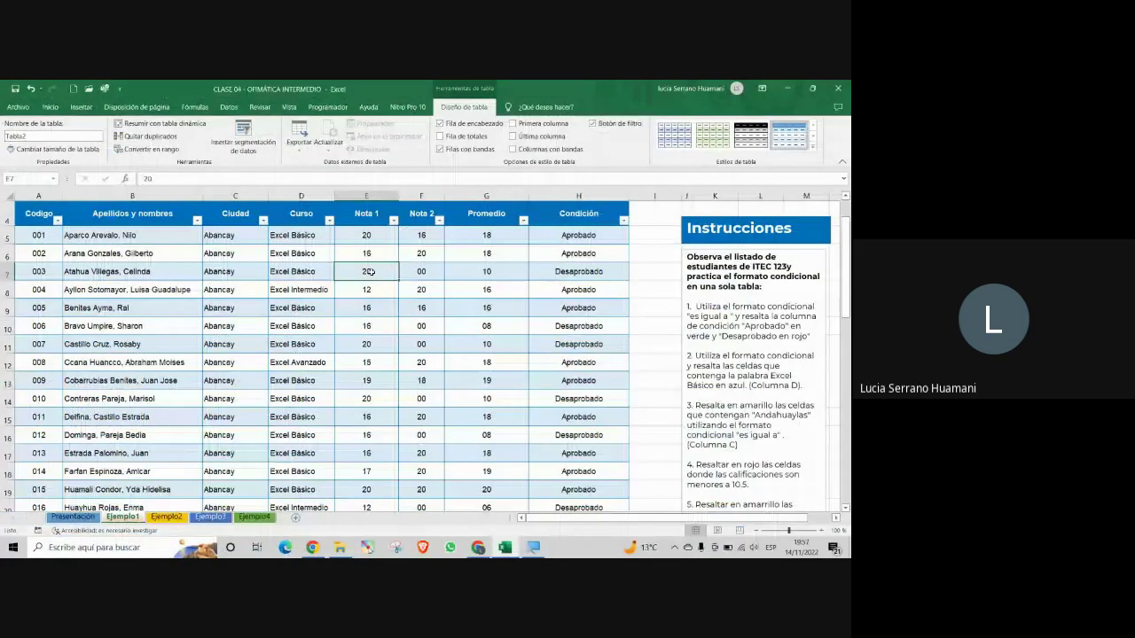
click(841, 380)
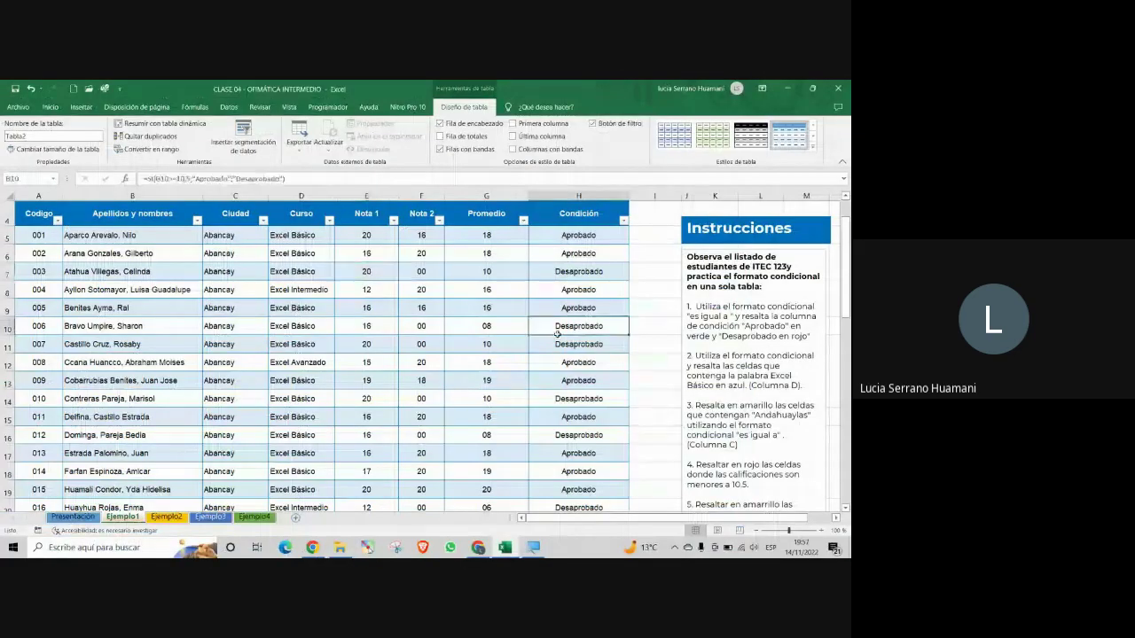
click(721, 379)
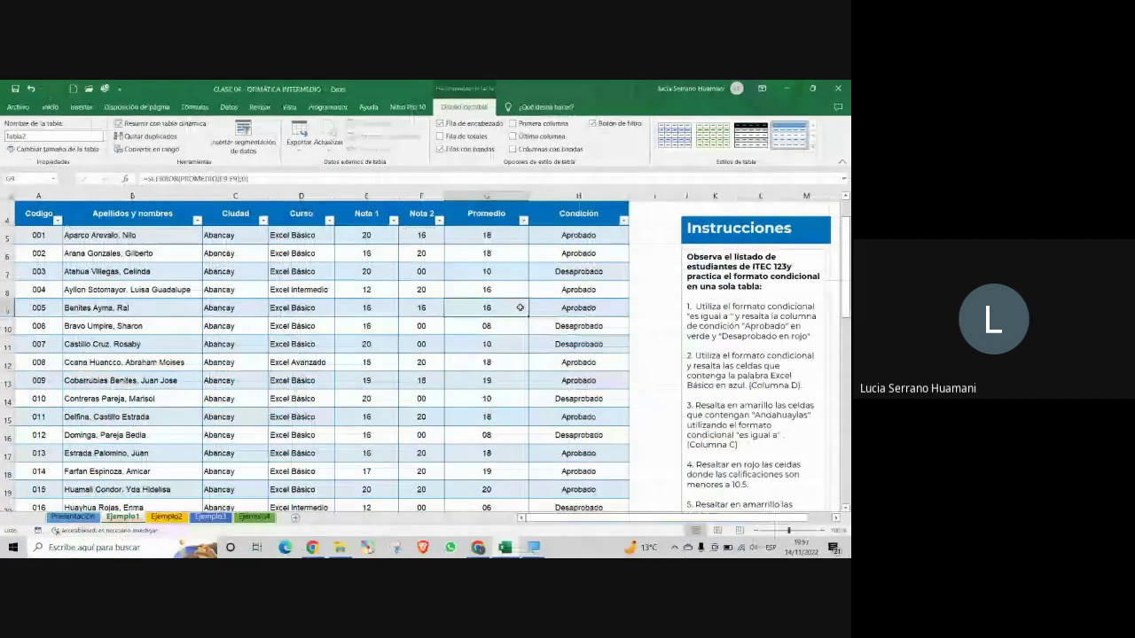
click(500, 258)
click(537, 276)
click(564, 302)
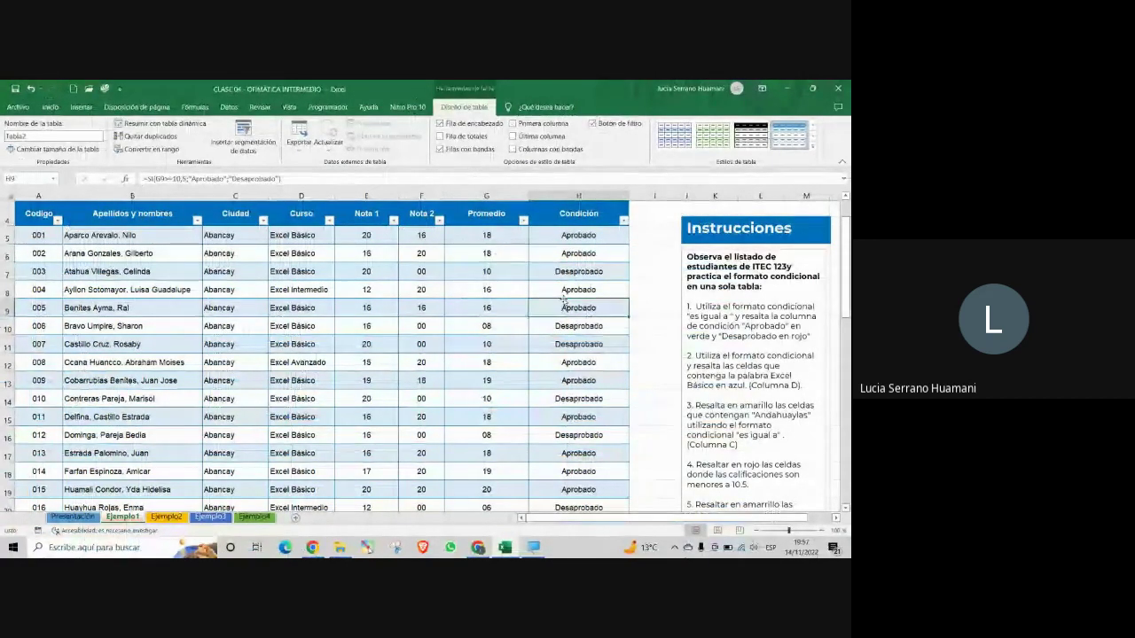
click(329, 222)
click(342, 238)
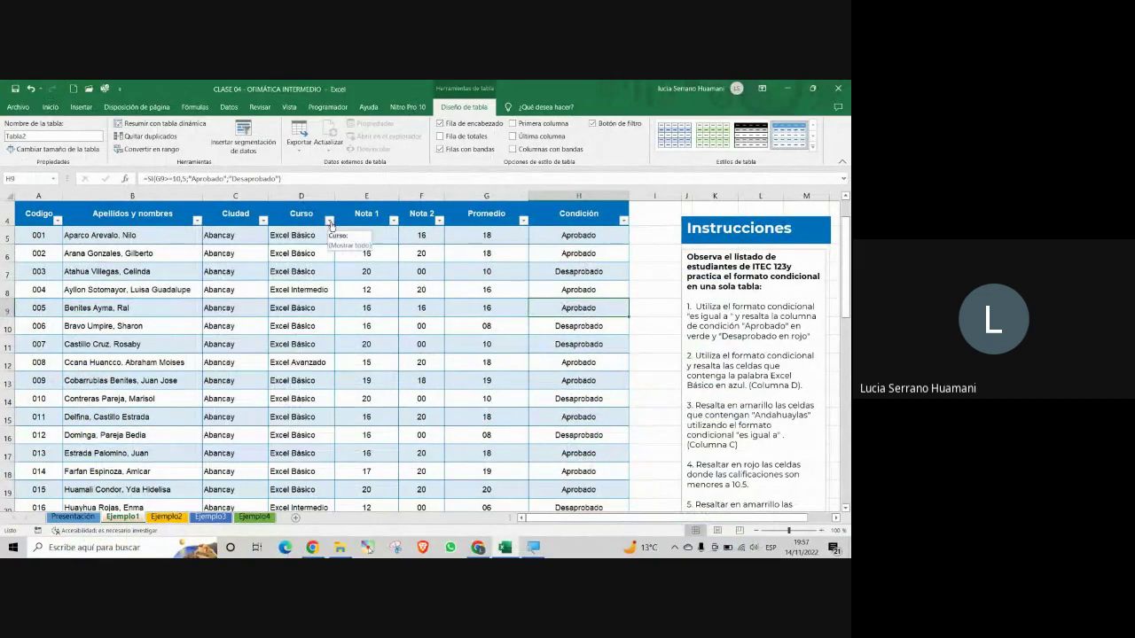
click(382, 237)
click(385, 272)
click(394, 297)
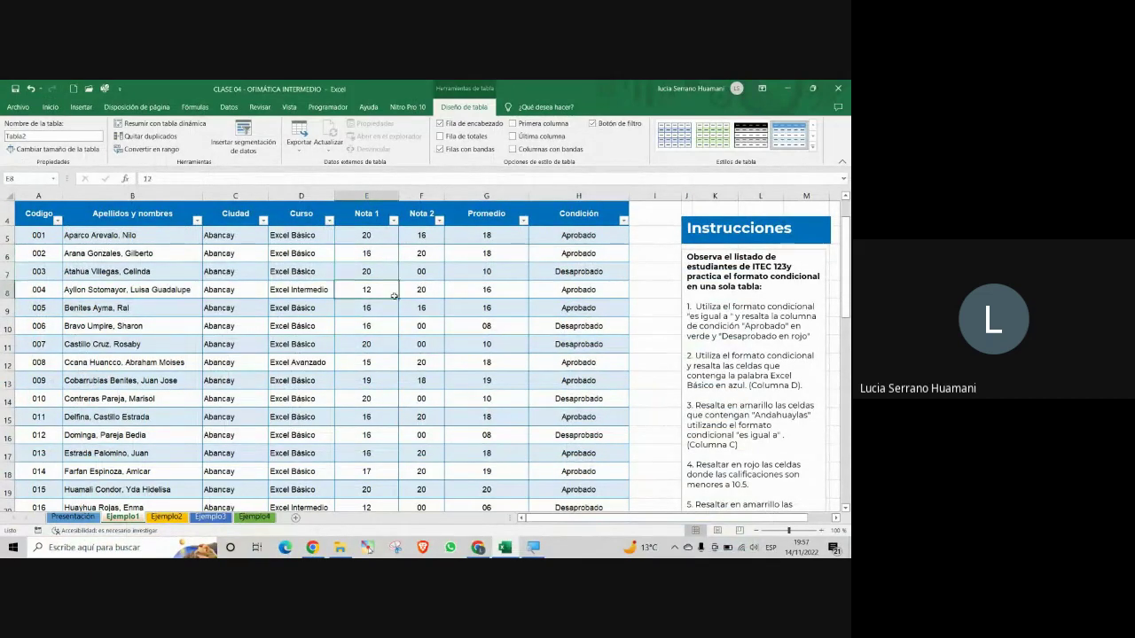
click(412, 293)
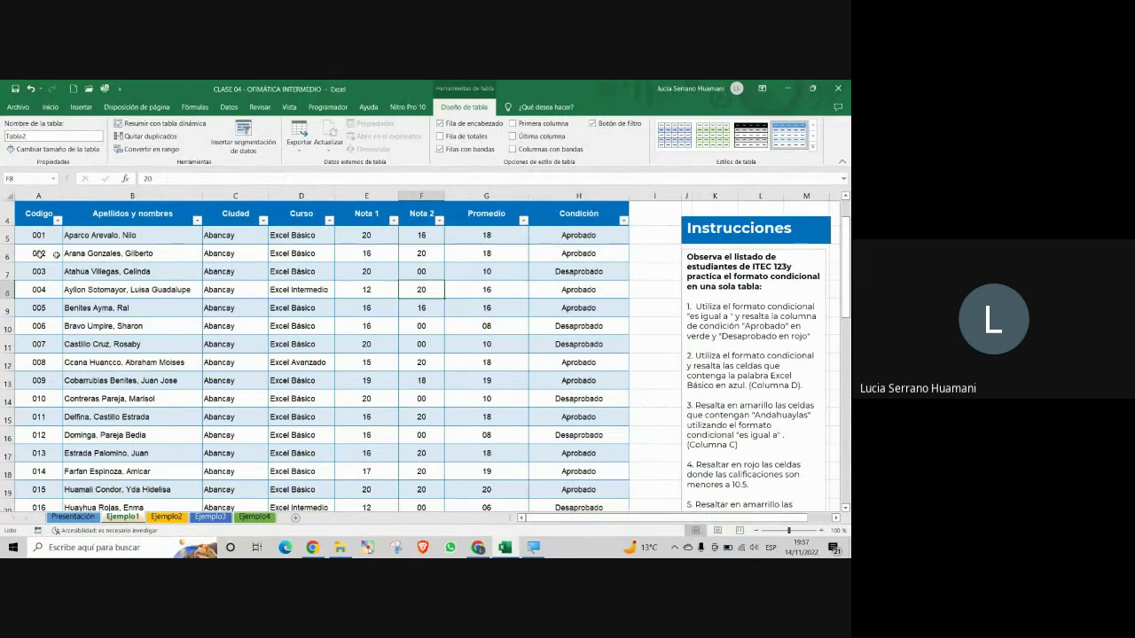
click(496, 292)
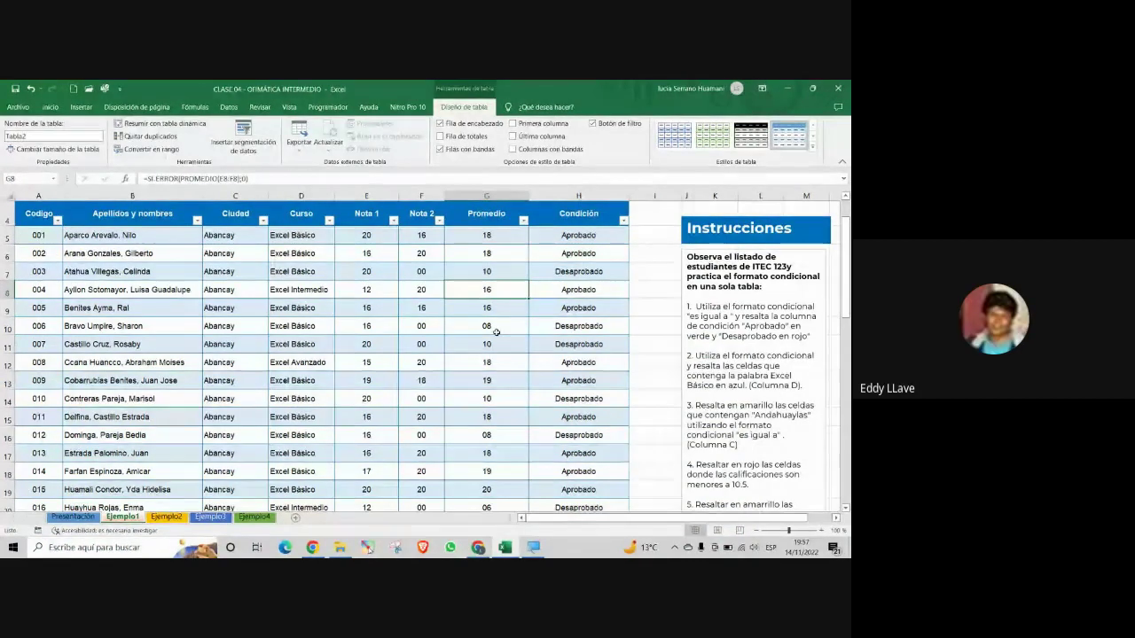
click(572, 327)
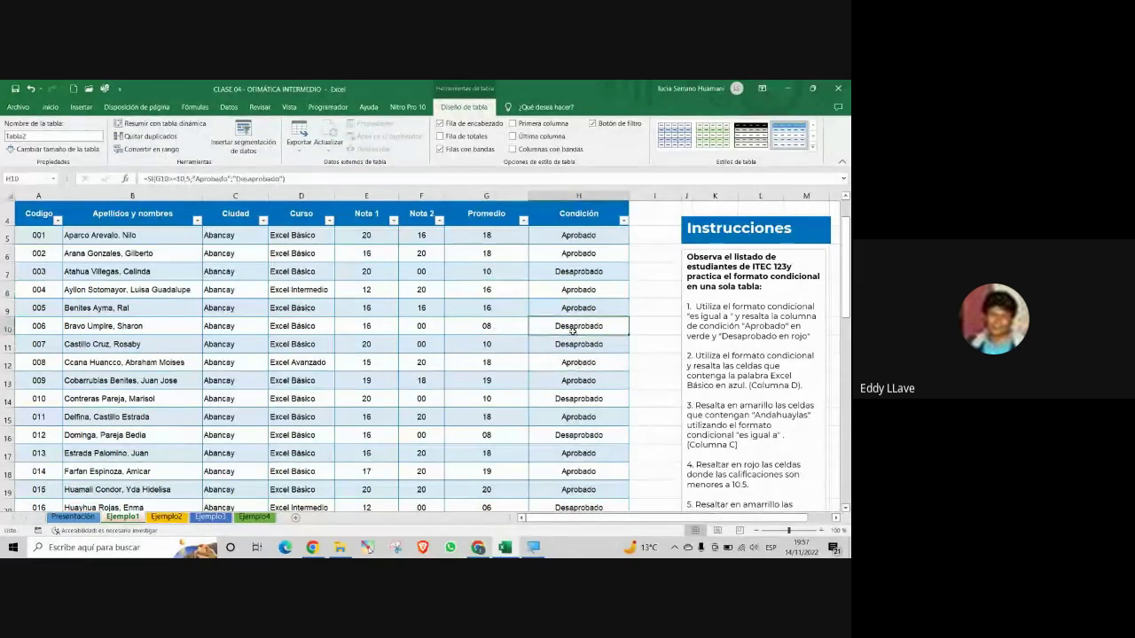
Step: Show the Insertar tab and review Curso values in D6, D7, D9 and the Condición formula in H6
click(80, 107)
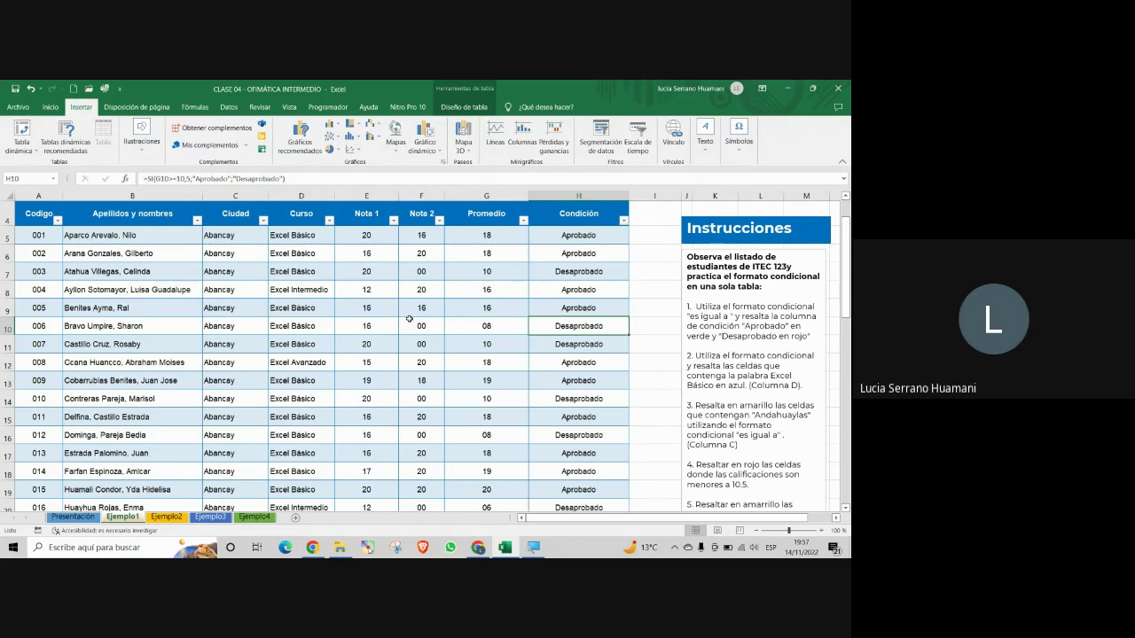
click(323, 307)
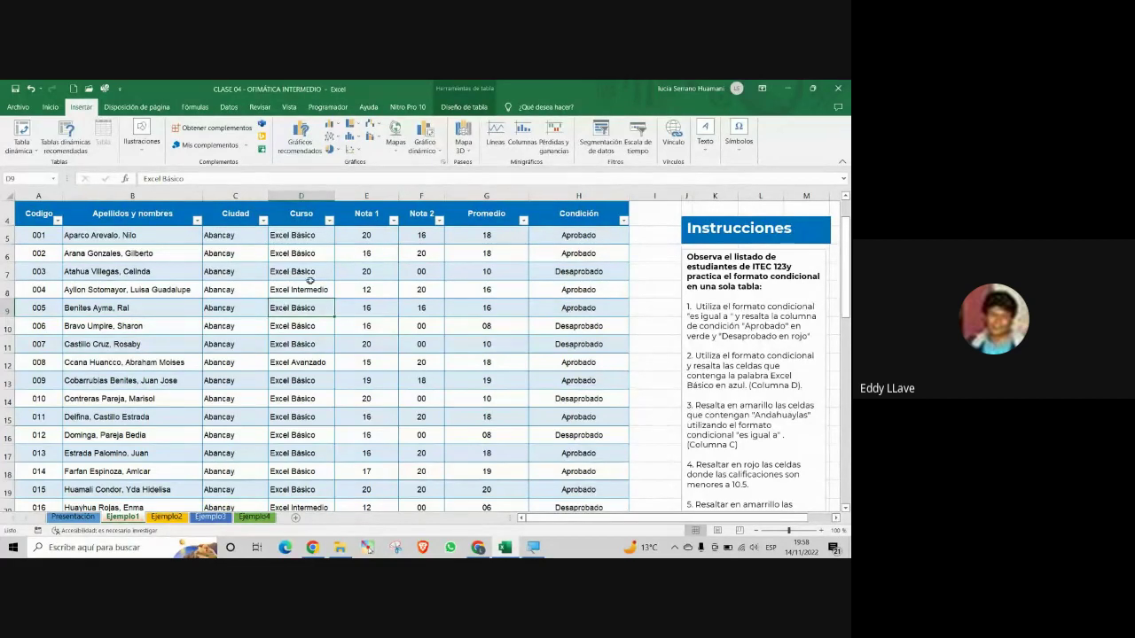
click(310, 278)
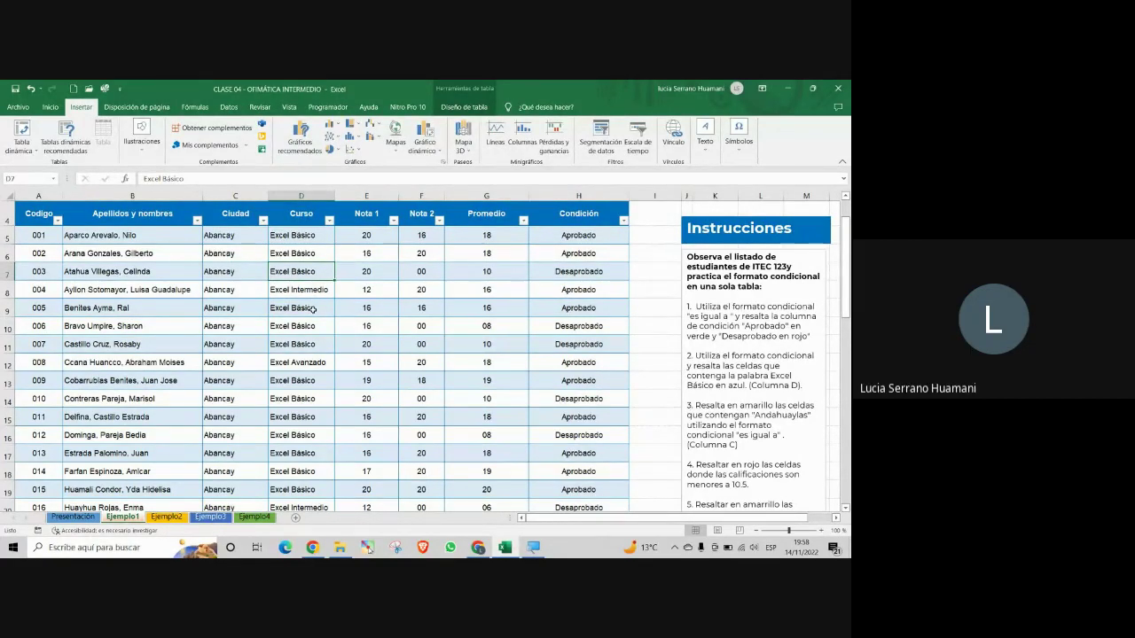
scroll(278, 341, up, 1)
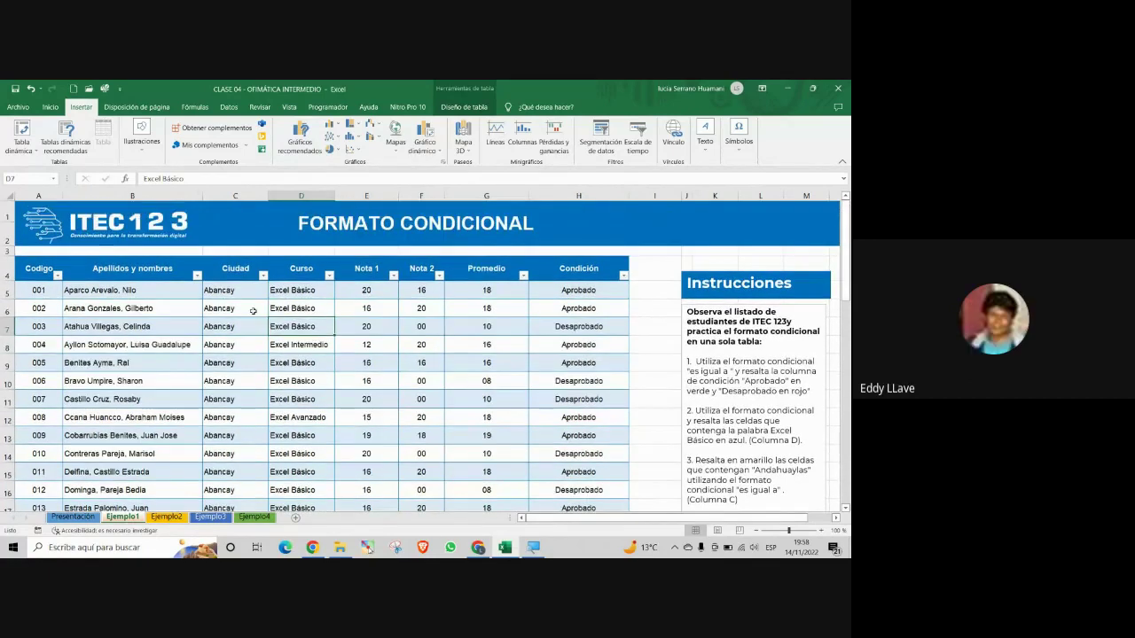
click(256, 312)
click(282, 310)
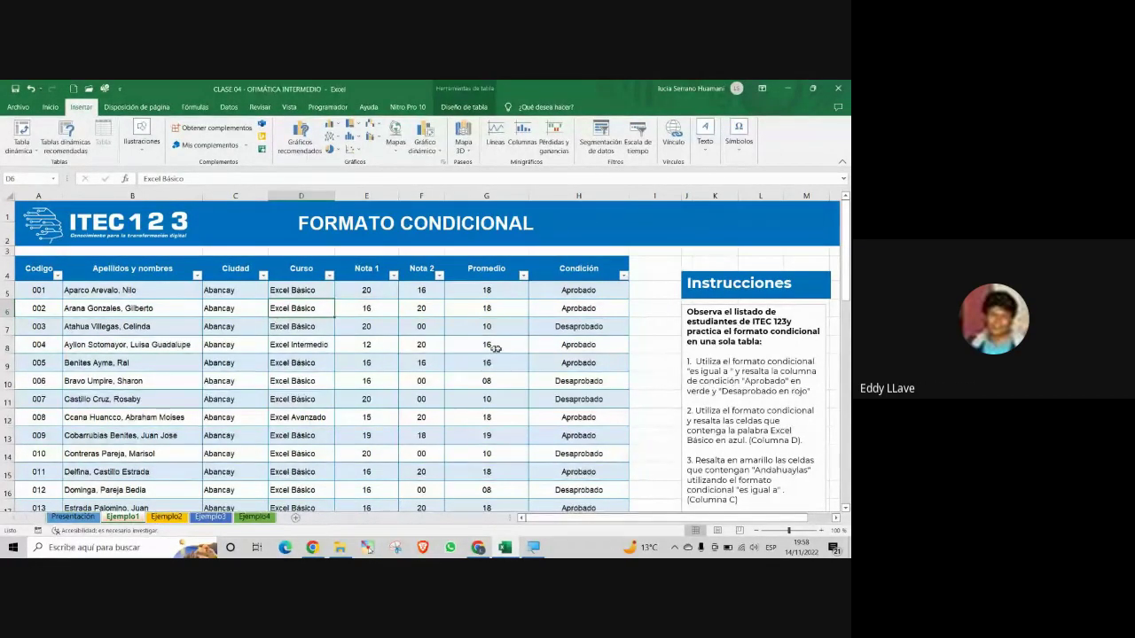
click(557, 310)
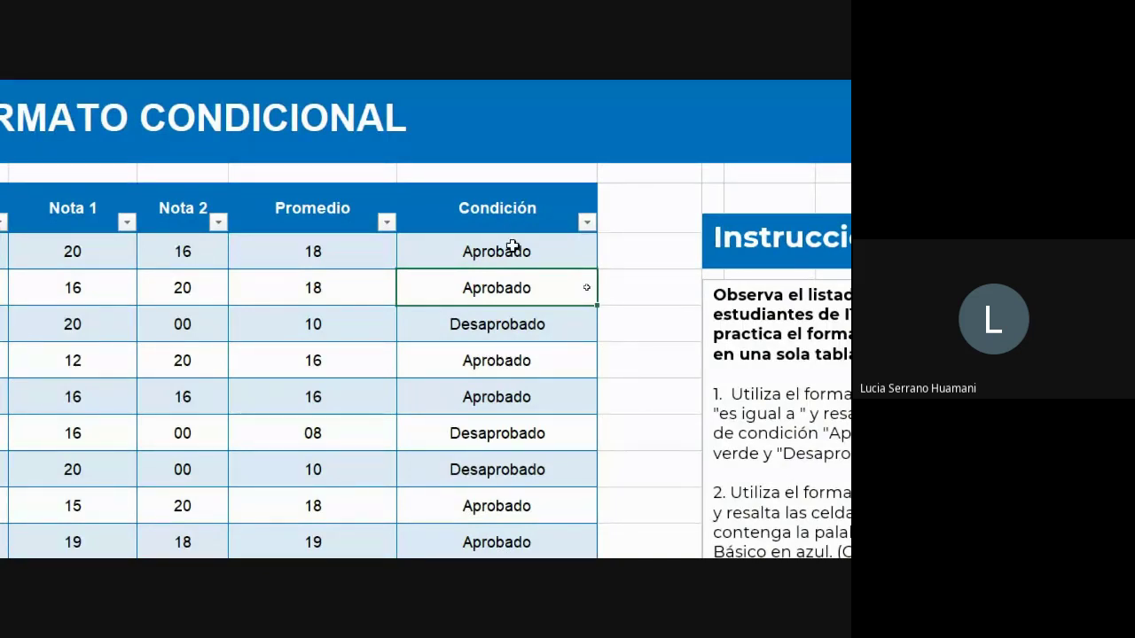
click(512, 248)
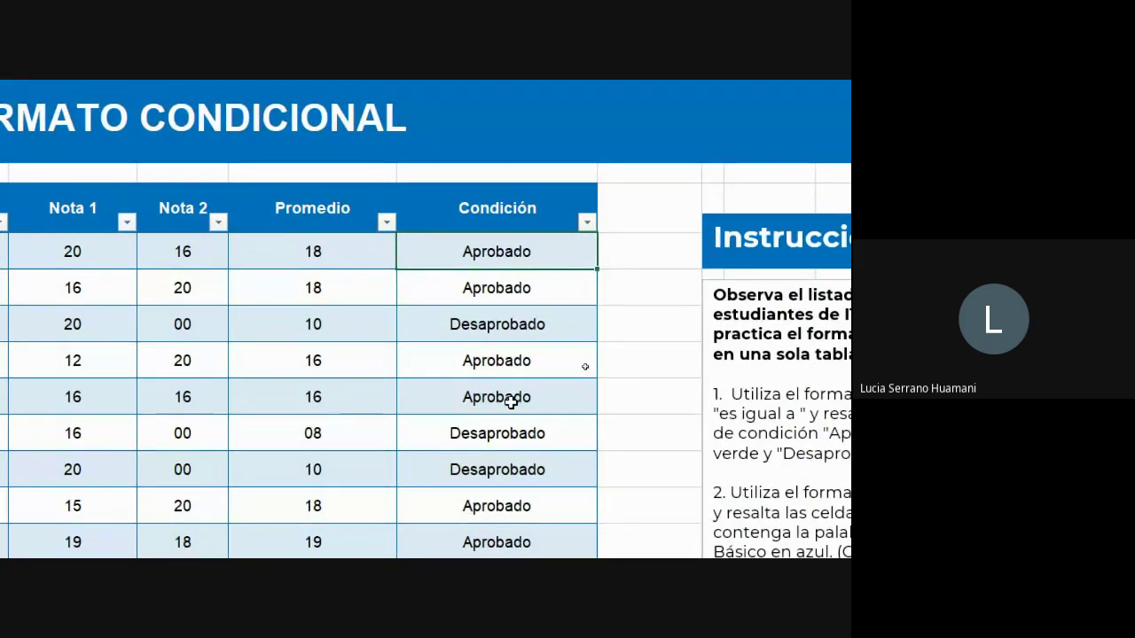
Step: Drag-select Condición results, then check individual Aprobado and Desaprobado cells
drag(420, 245, 452, 427)
scroll(454, 417, up, 10)
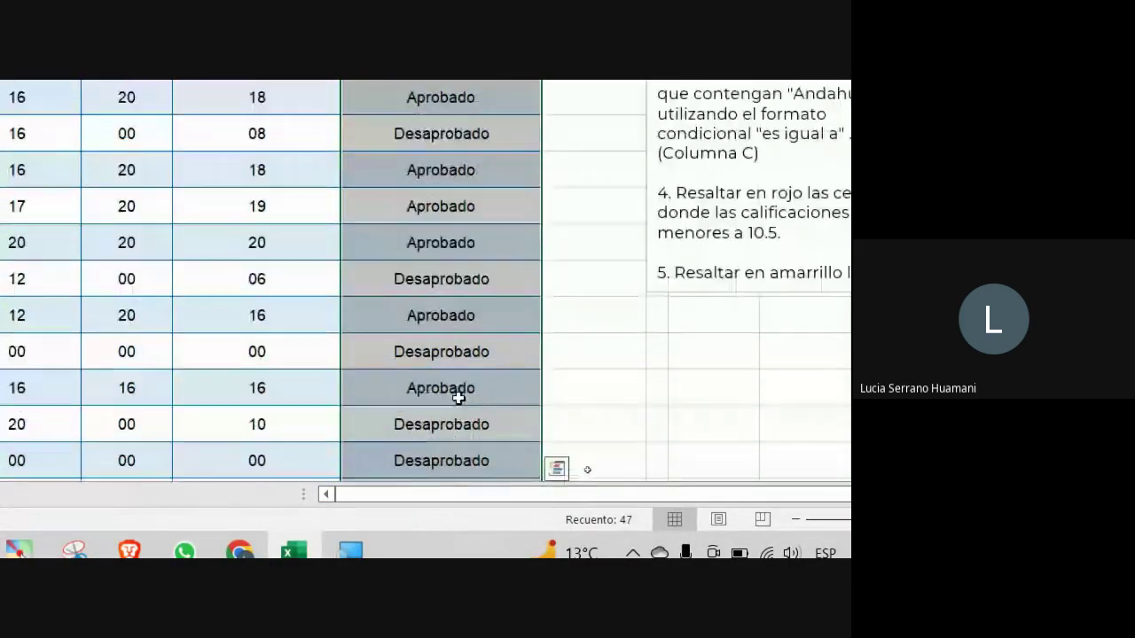
scroll(457, 393, up, 3)
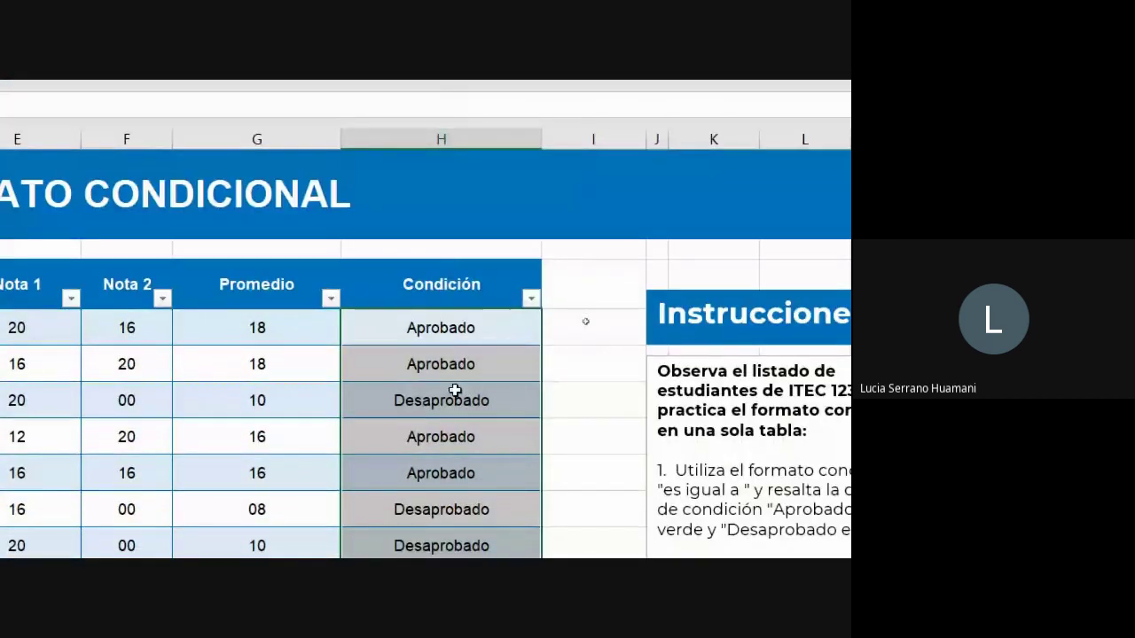
click(471, 328)
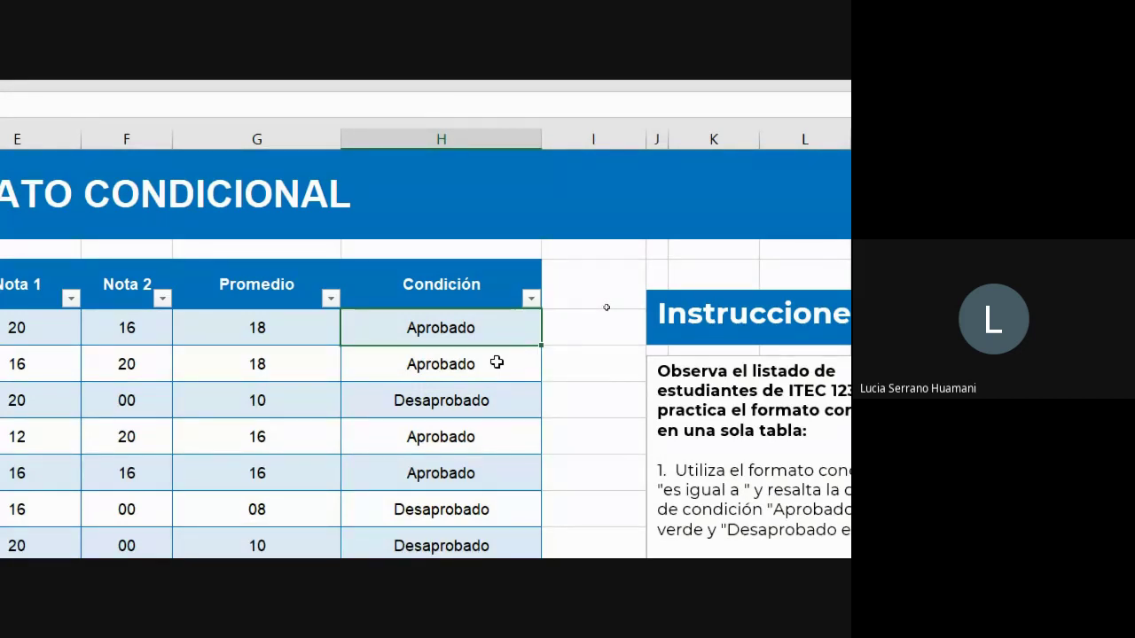
click(496, 363)
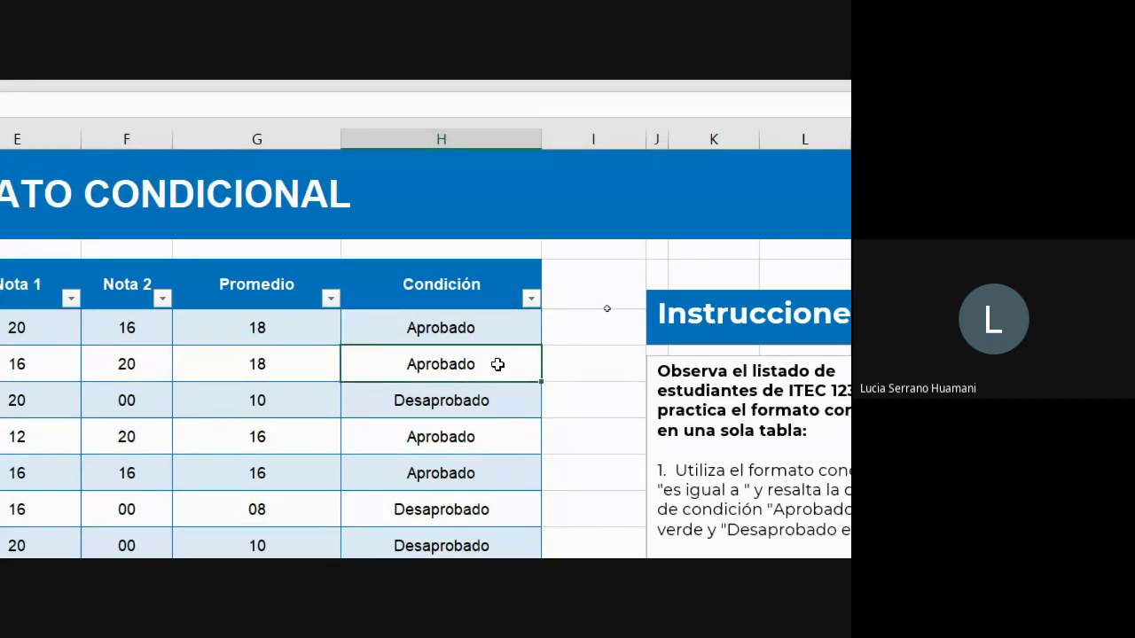
click(489, 403)
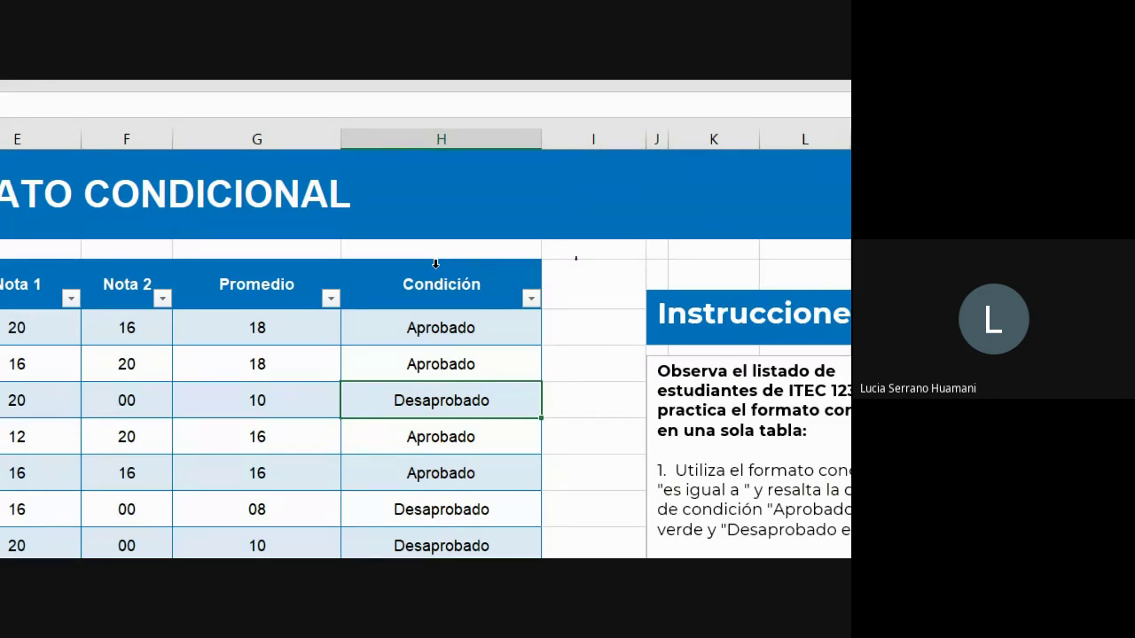
Step: Select all Condición results at once from the column header's top edge
click(436, 263)
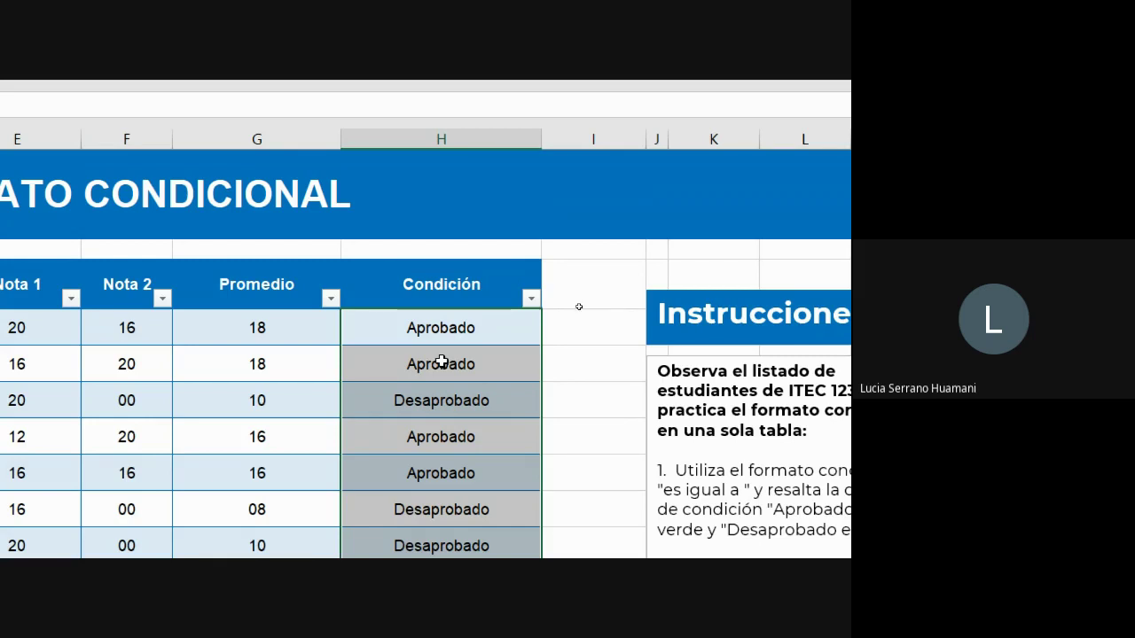
click(443, 362)
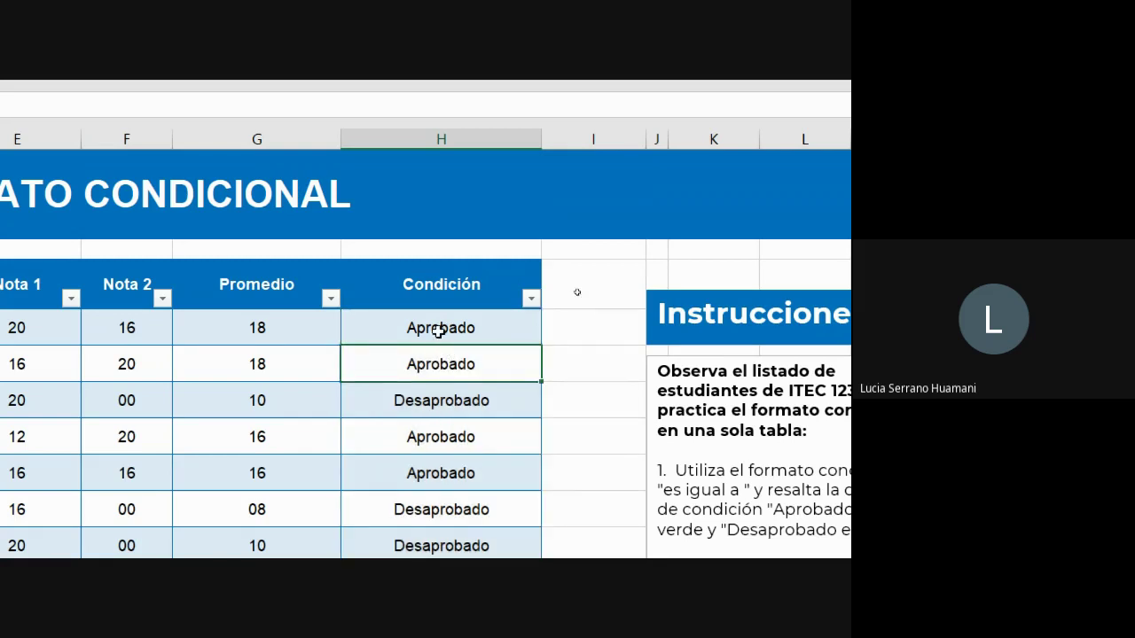
click(439, 331)
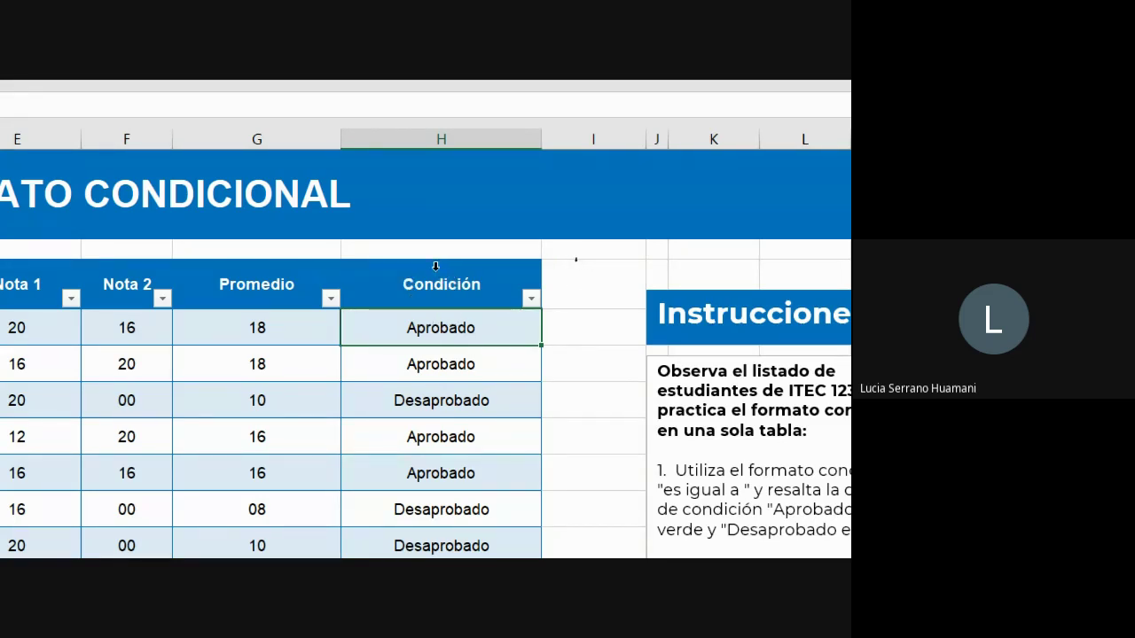
click(435, 266)
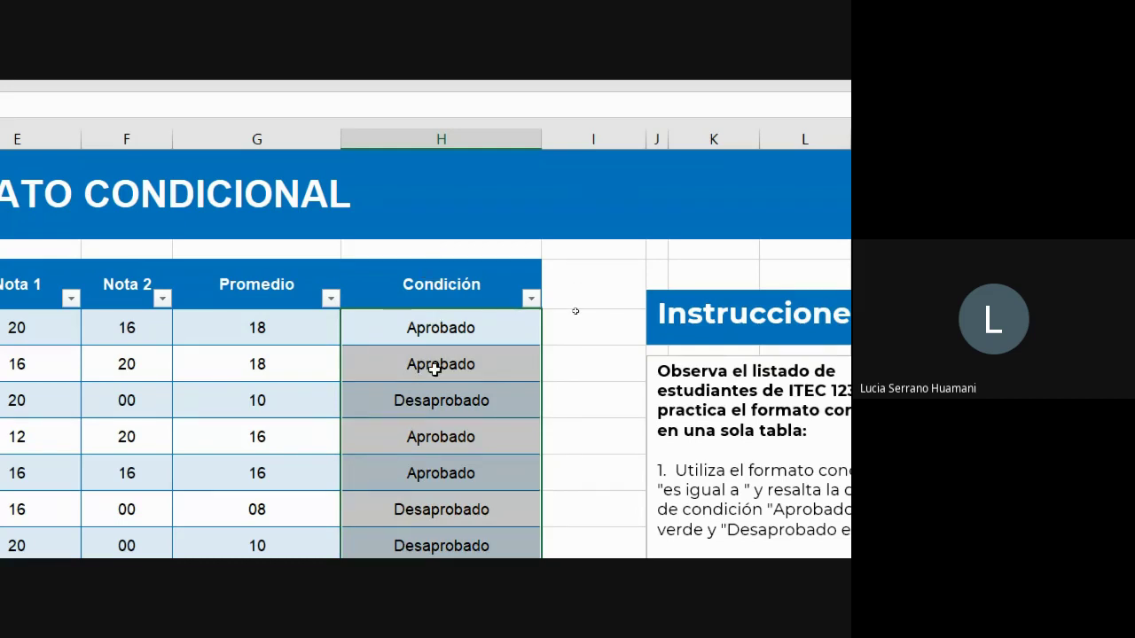
scroll(420, 434, down, 6)
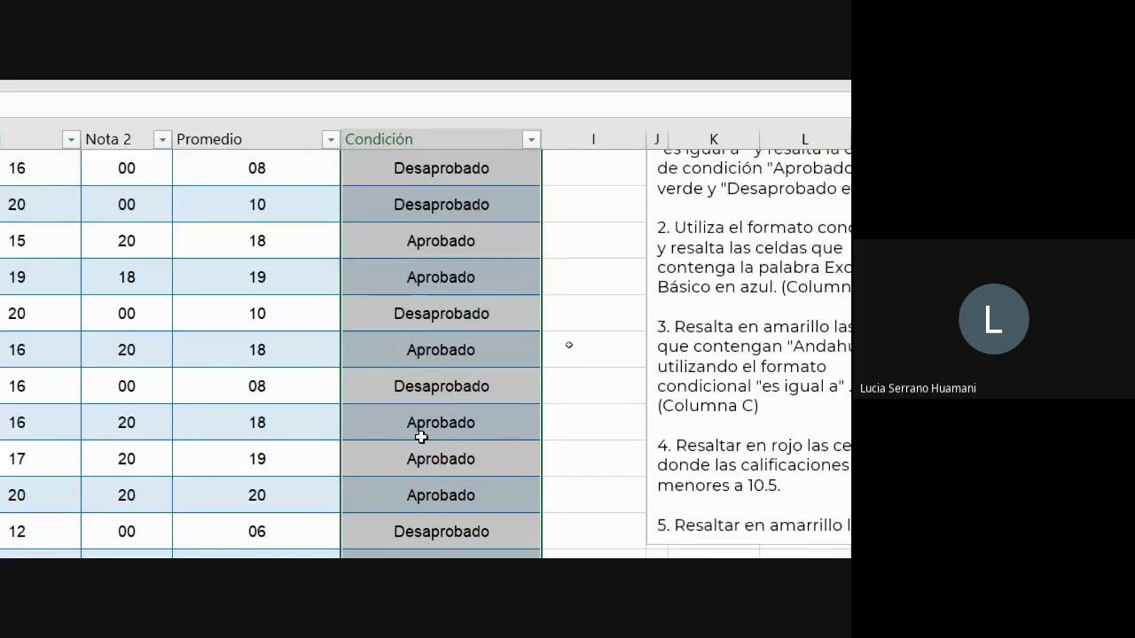
scroll(414, 441, up, 8)
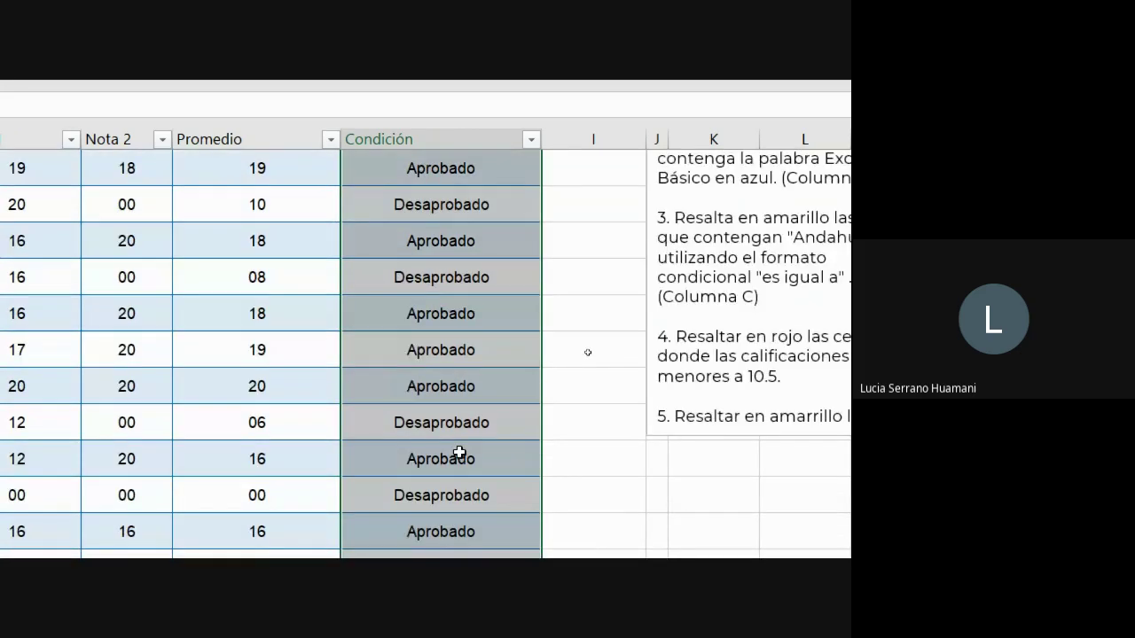
scroll(460, 452, left, 6)
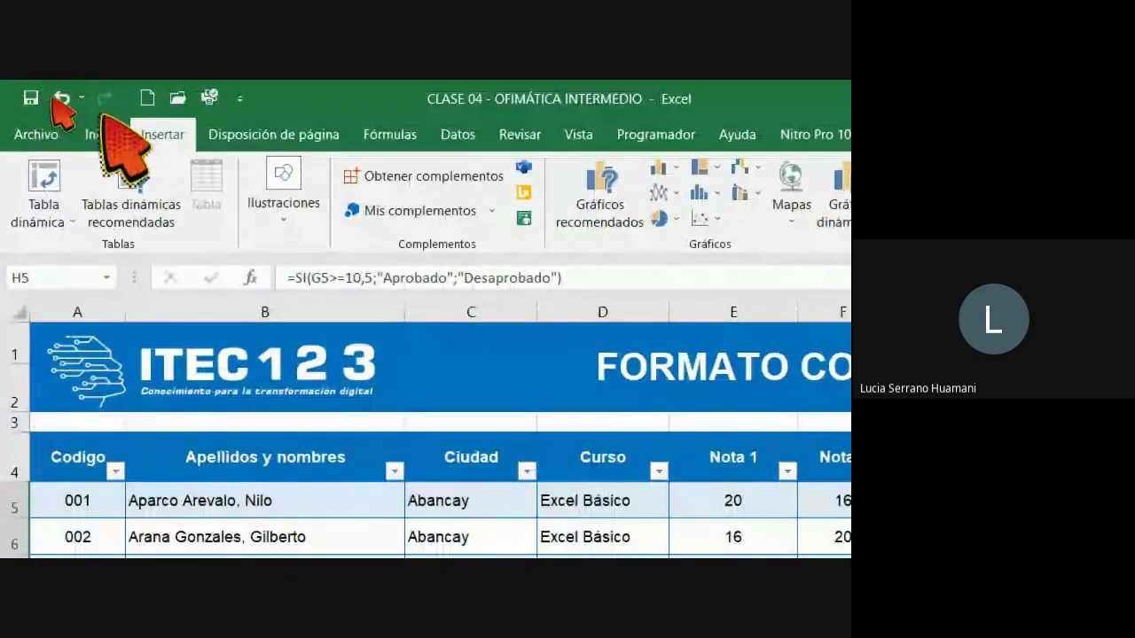
Step: Open Inicio > Formato condicional for the selected Condición column
click(116, 135)
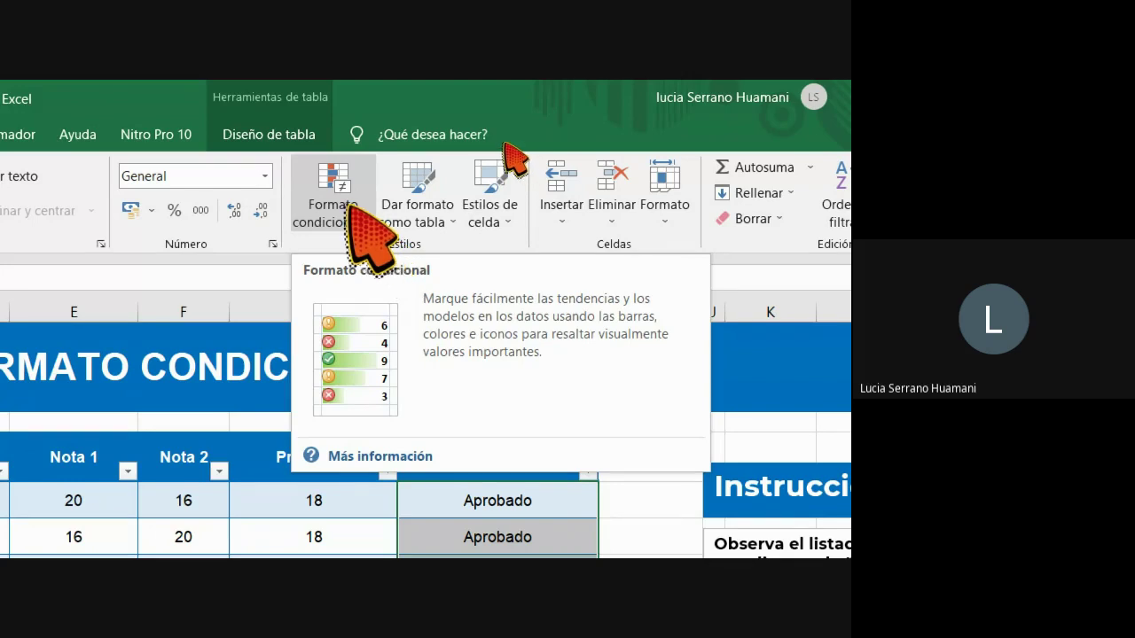
click(330, 206)
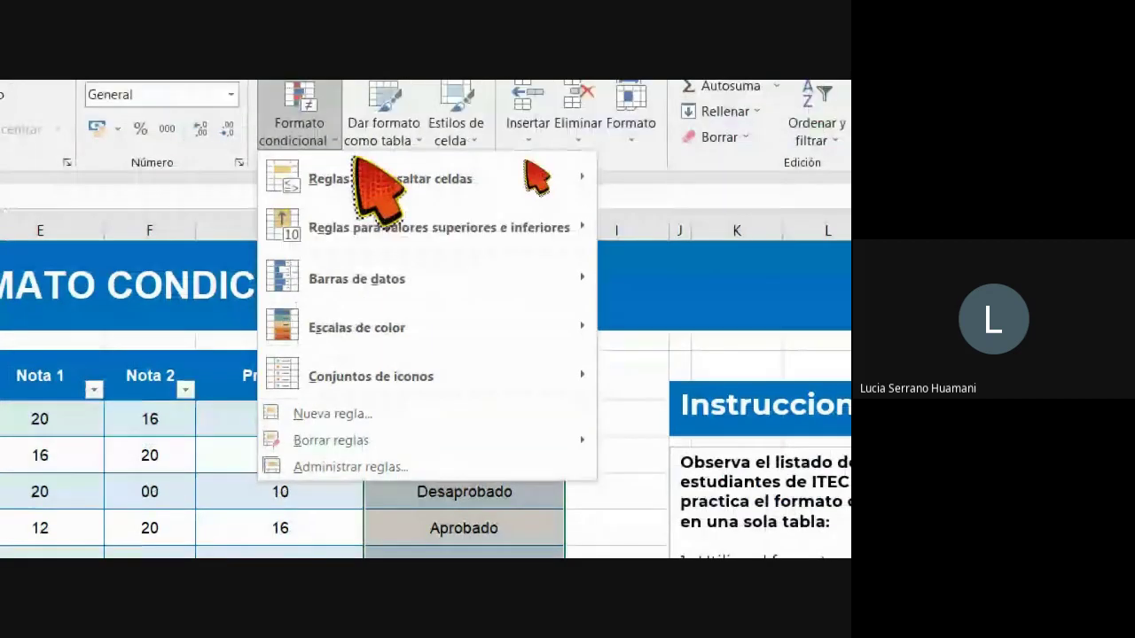
Step: Preview each Formato condicional submenu, ending on Reglas para resaltar celdas with 'Es igual a'
mouse_move(450, 262)
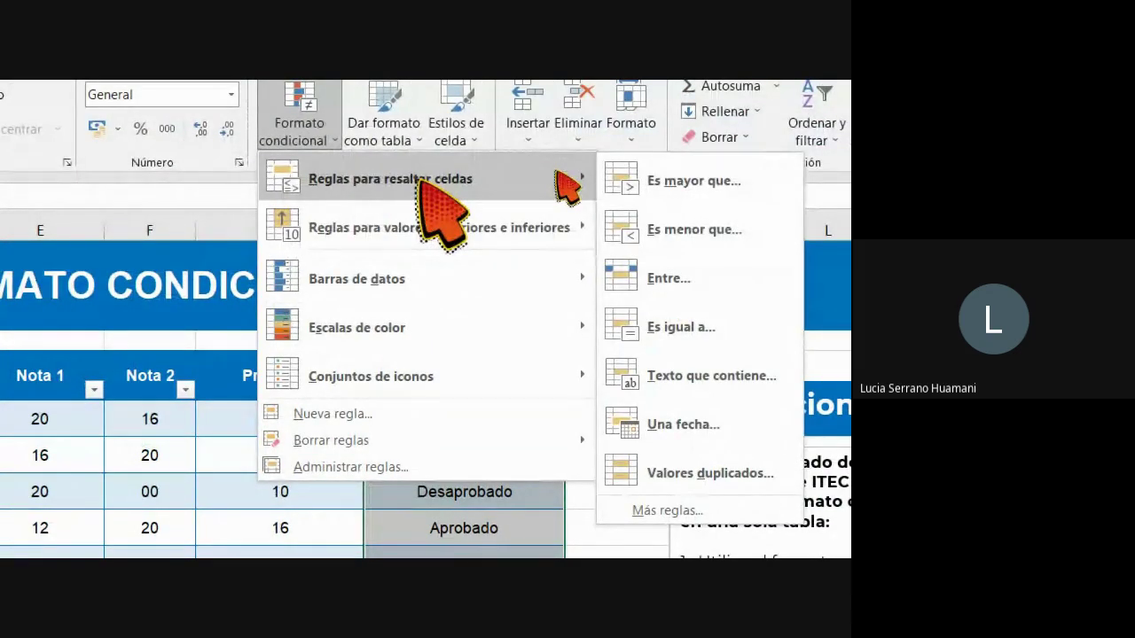
mouse_move(430, 229)
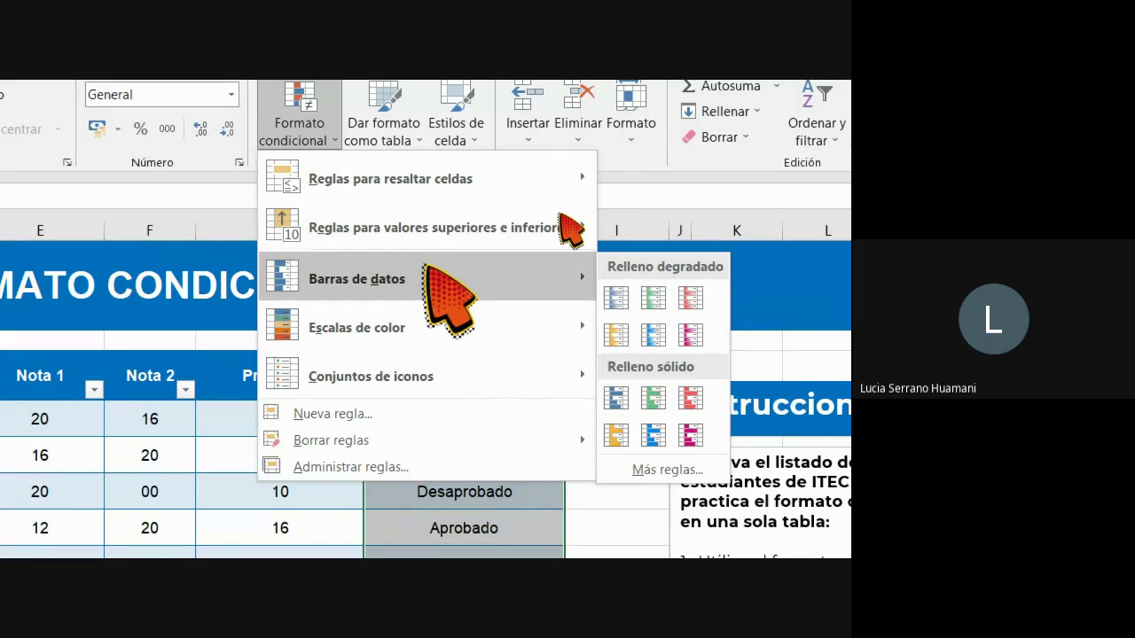
mouse_move(359, 332)
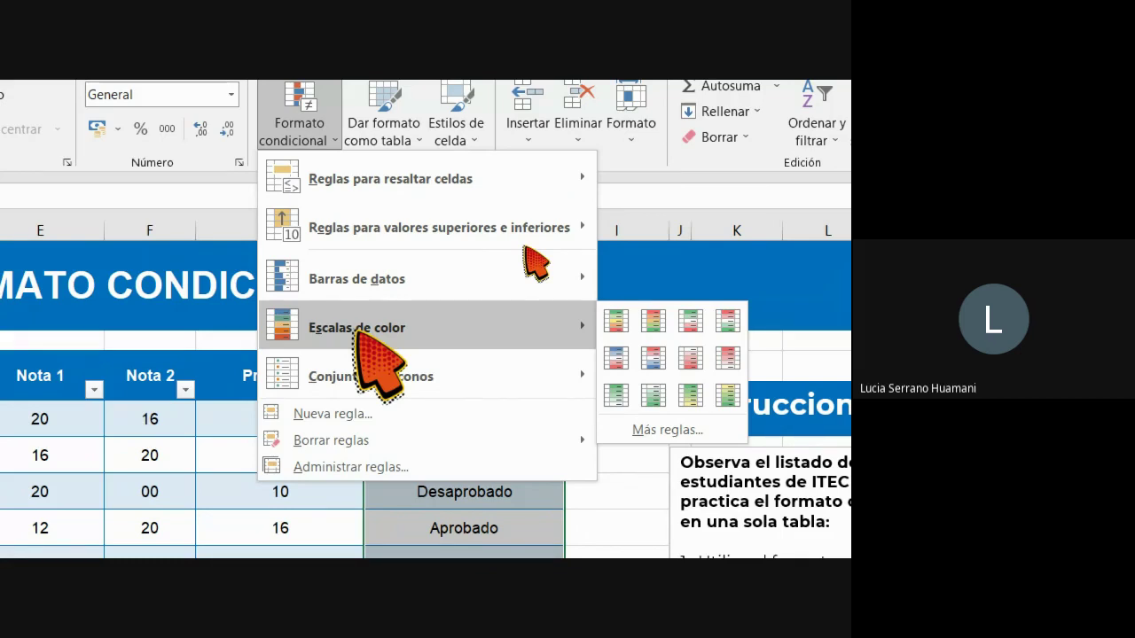
mouse_move(417, 377)
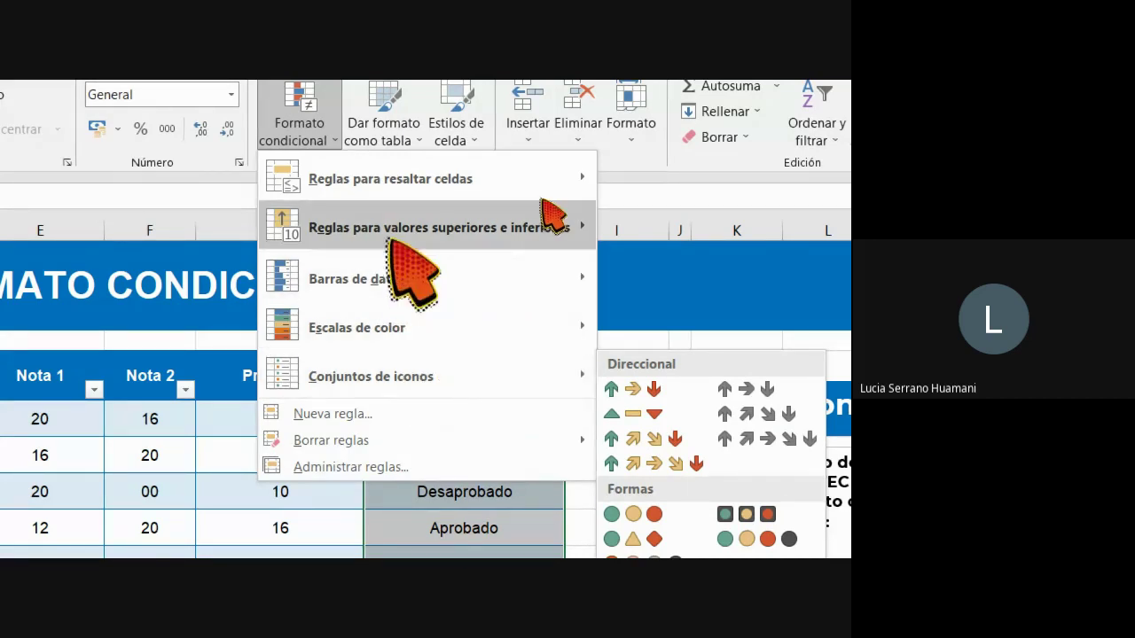
mouse_move(390, 173)
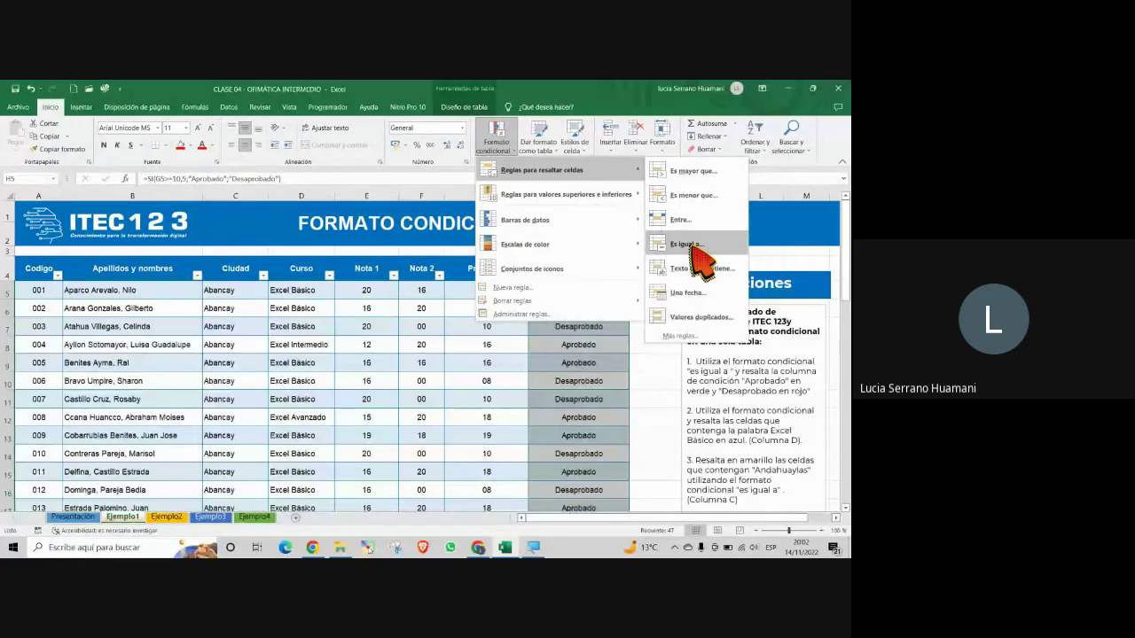
Step: Read the Google Meet chat, then return to the Excel grade table
click(478, 547)
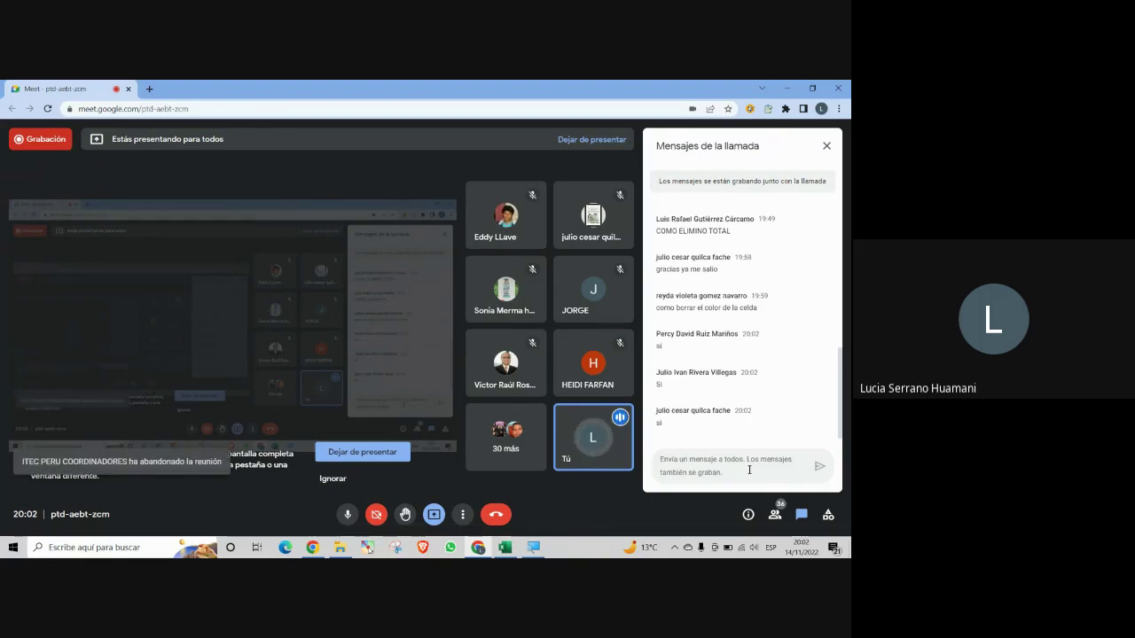
key(alt+Tab)
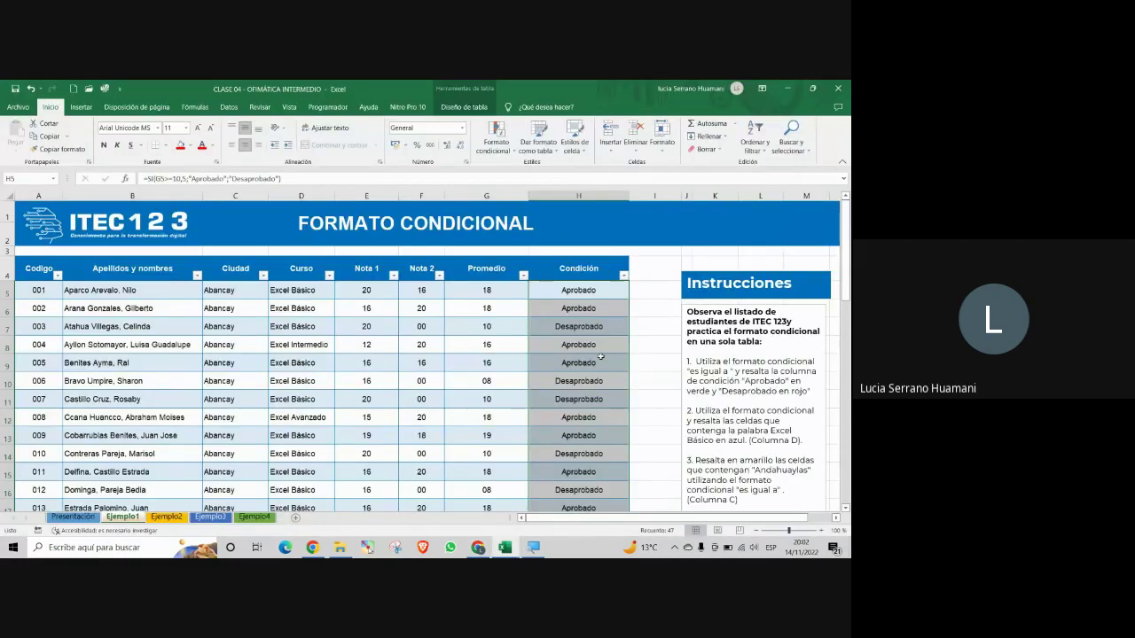
click(551, 306)
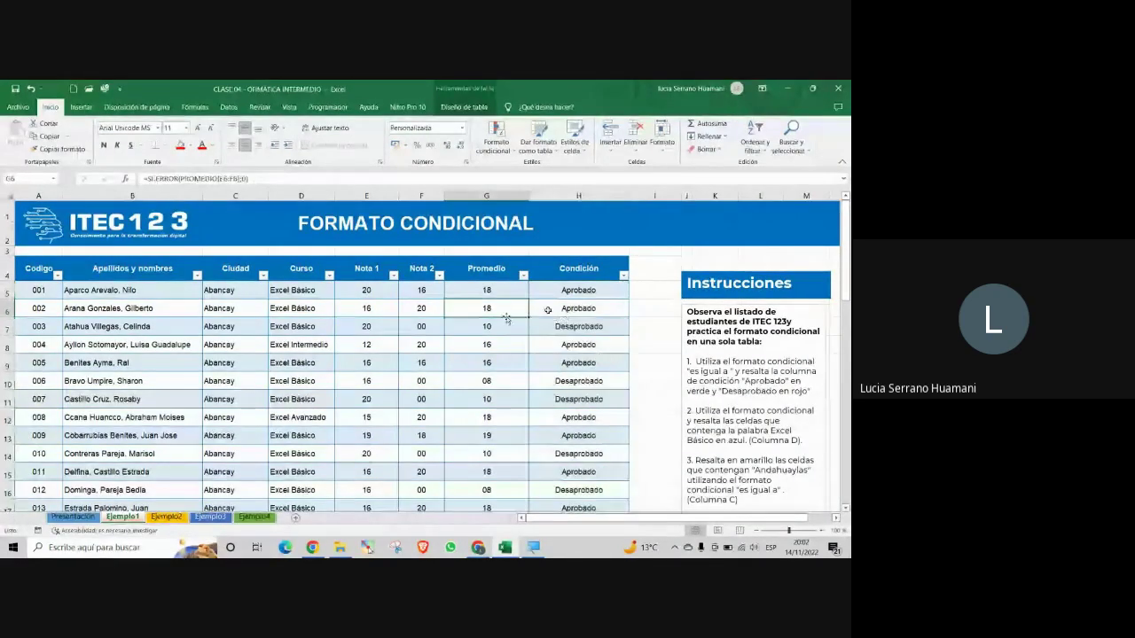
click(554, 291)
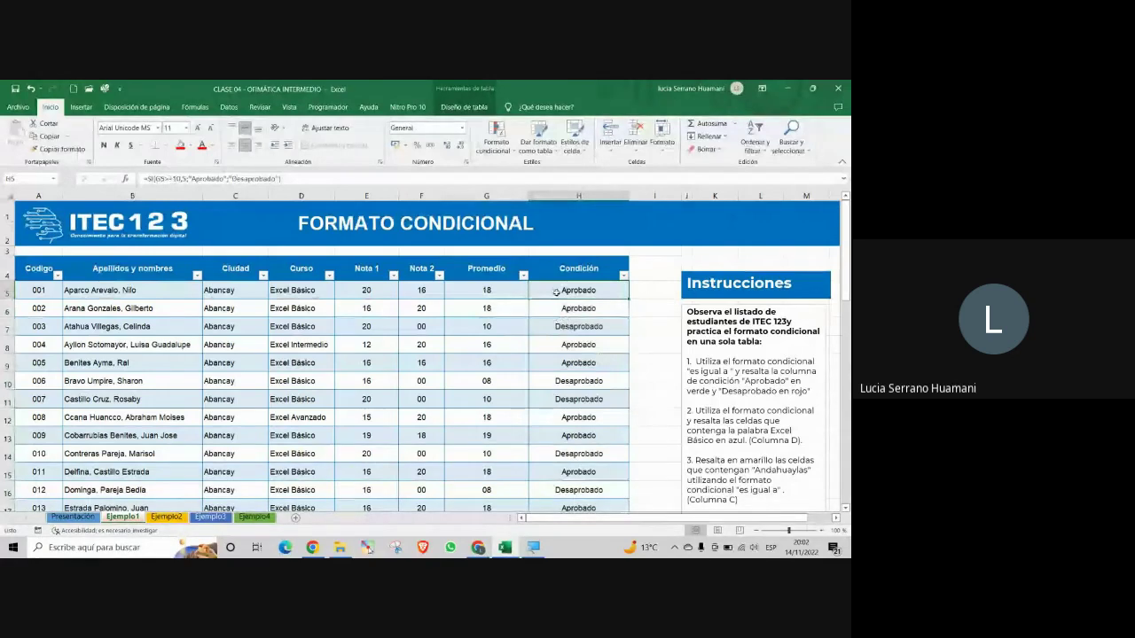
key(super+plus)
click(588, 322)
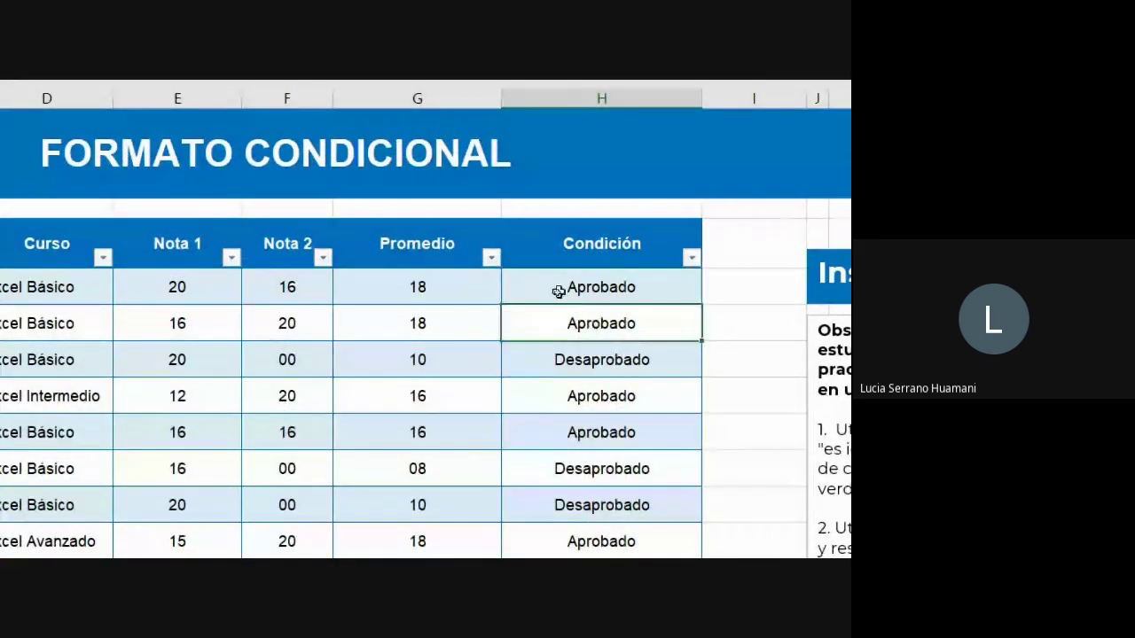
click(558, 292)
key(super+minus)
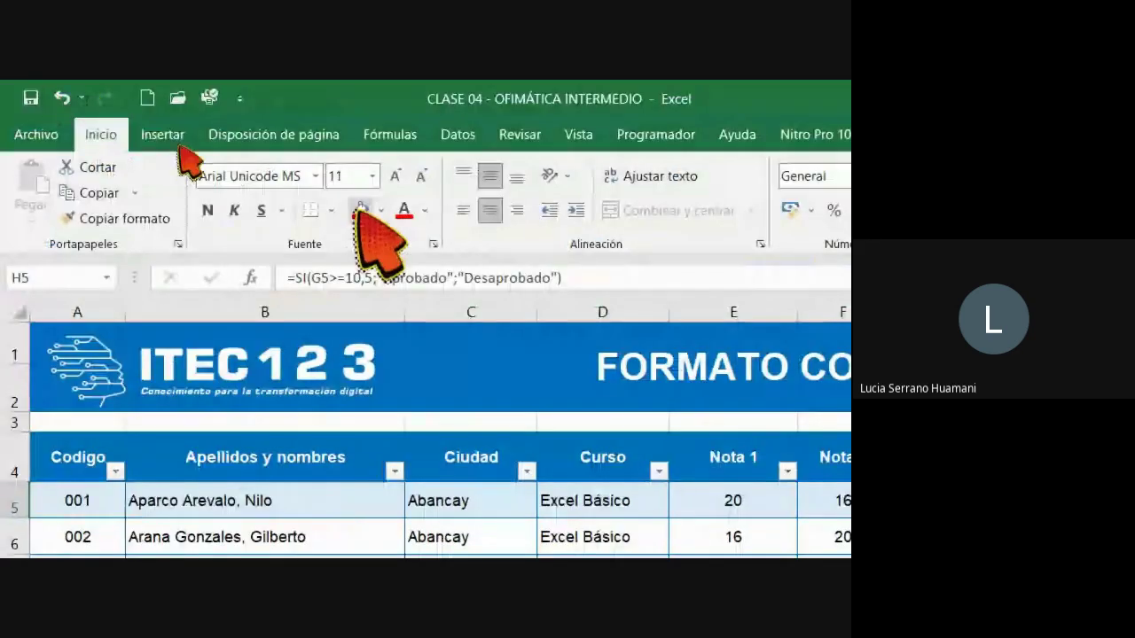
key(super+plus)
click(694, 339)
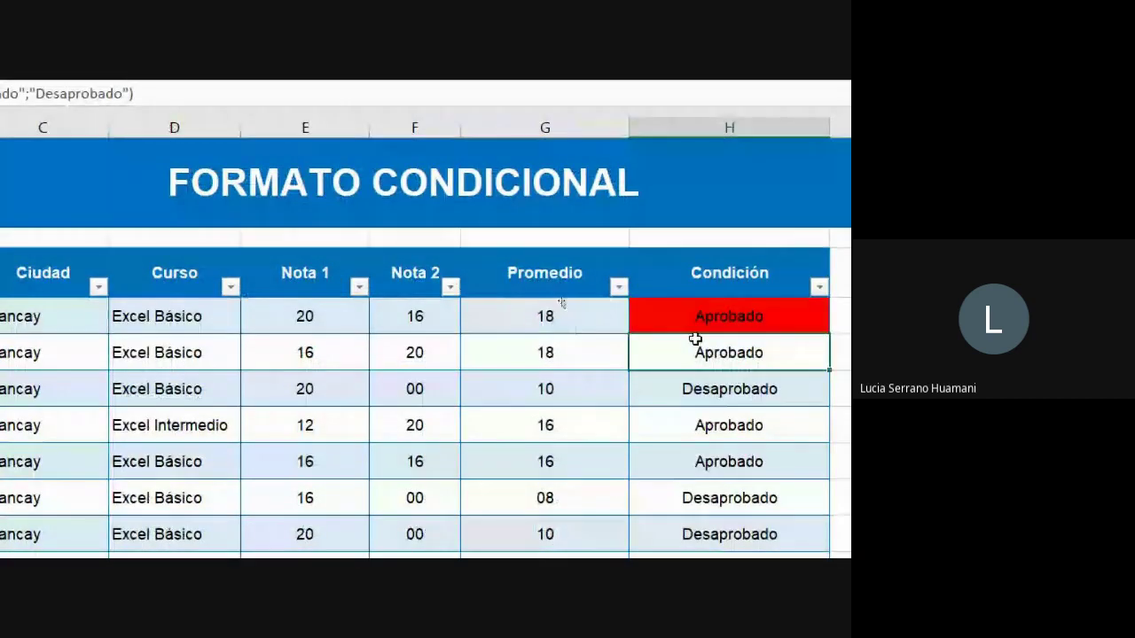
click(691, 324)
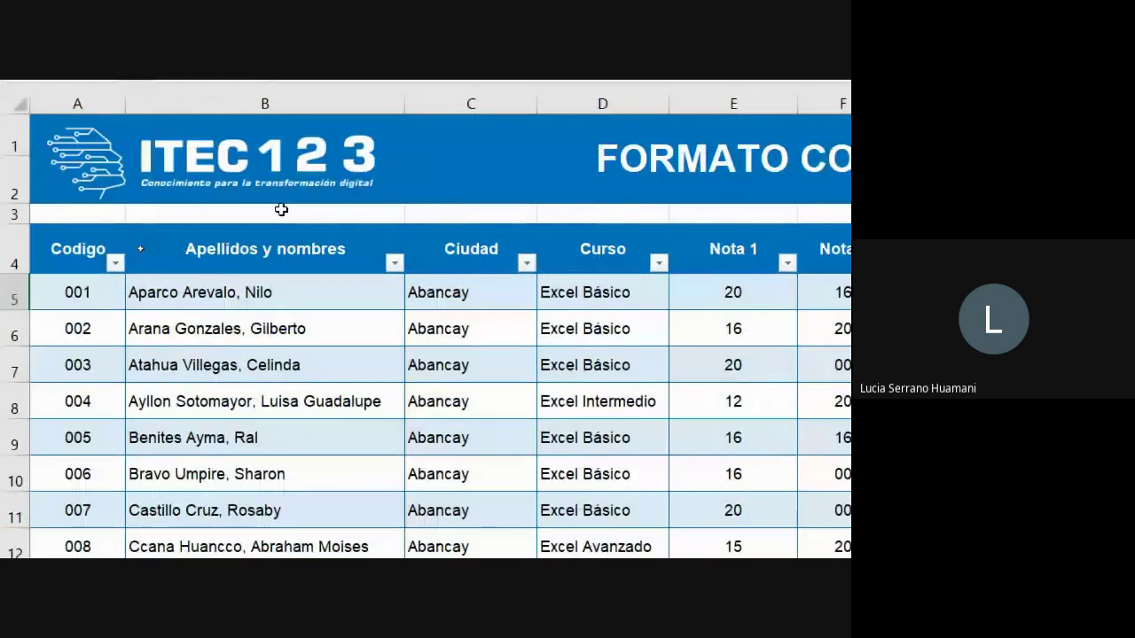
click(267, 329)
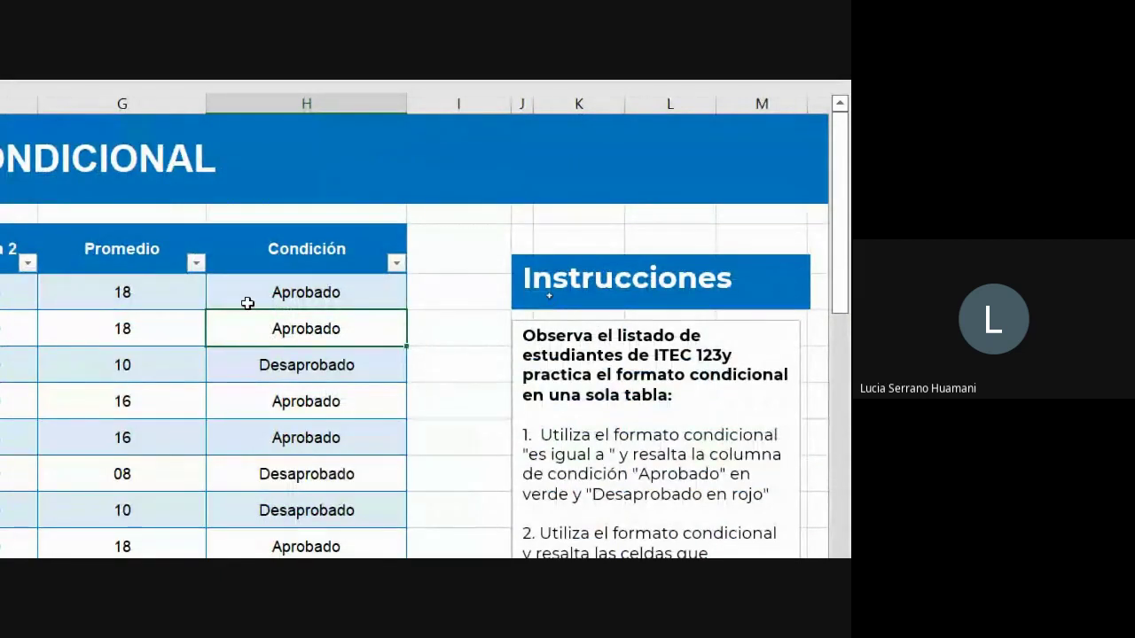
click(246, 301)
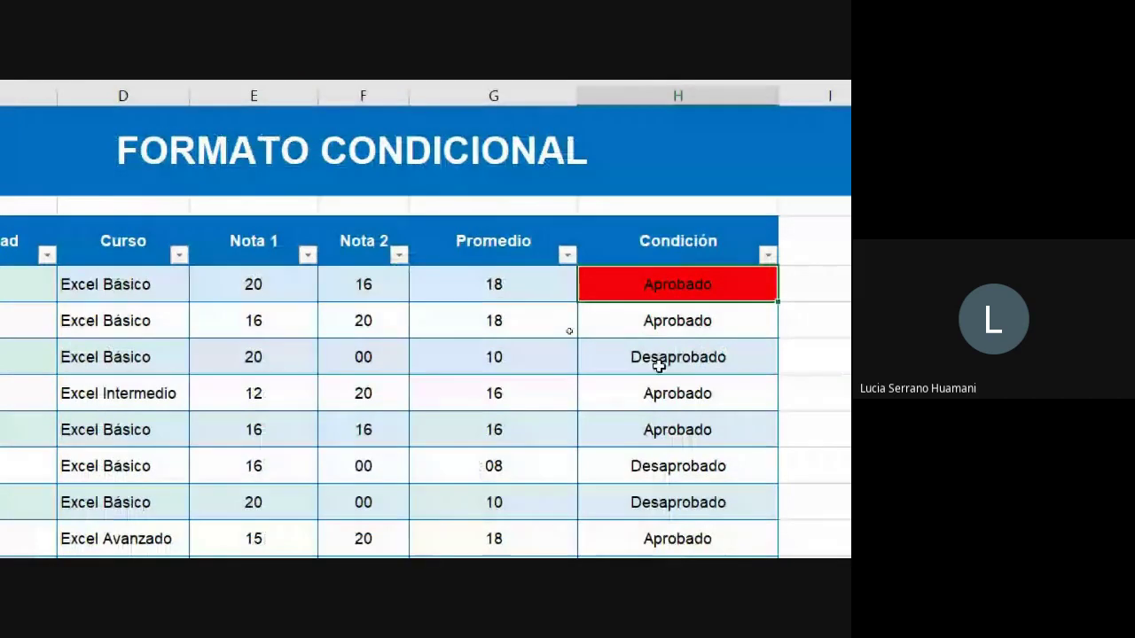
click(658, 365)
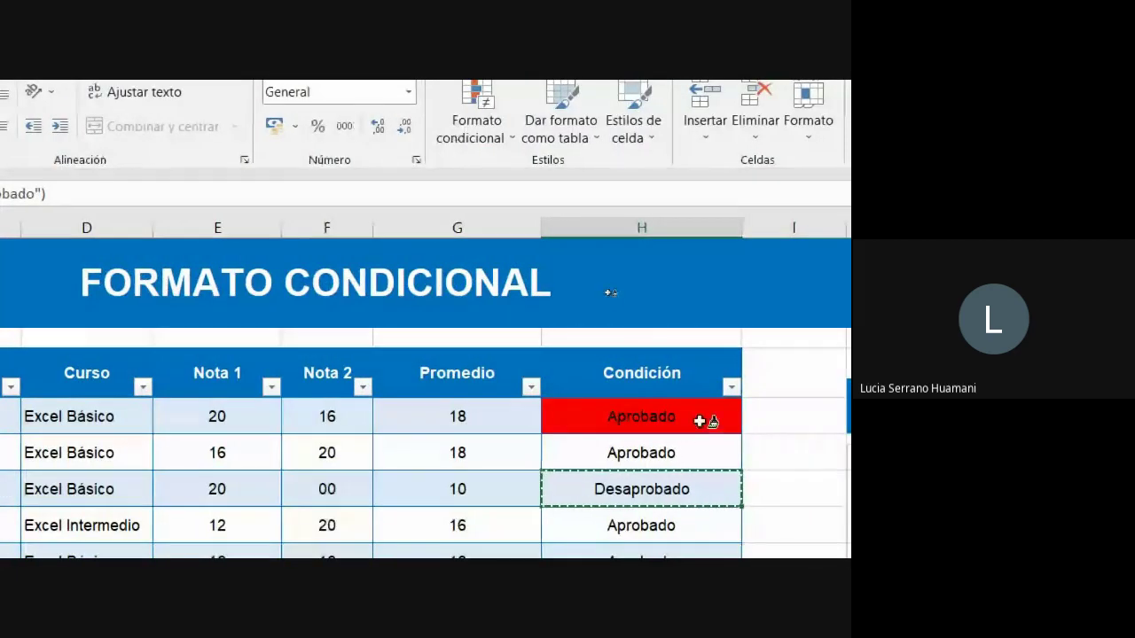
click(704, 417)
key(ctrl+v)
click(707, 451)
click(694, 422)
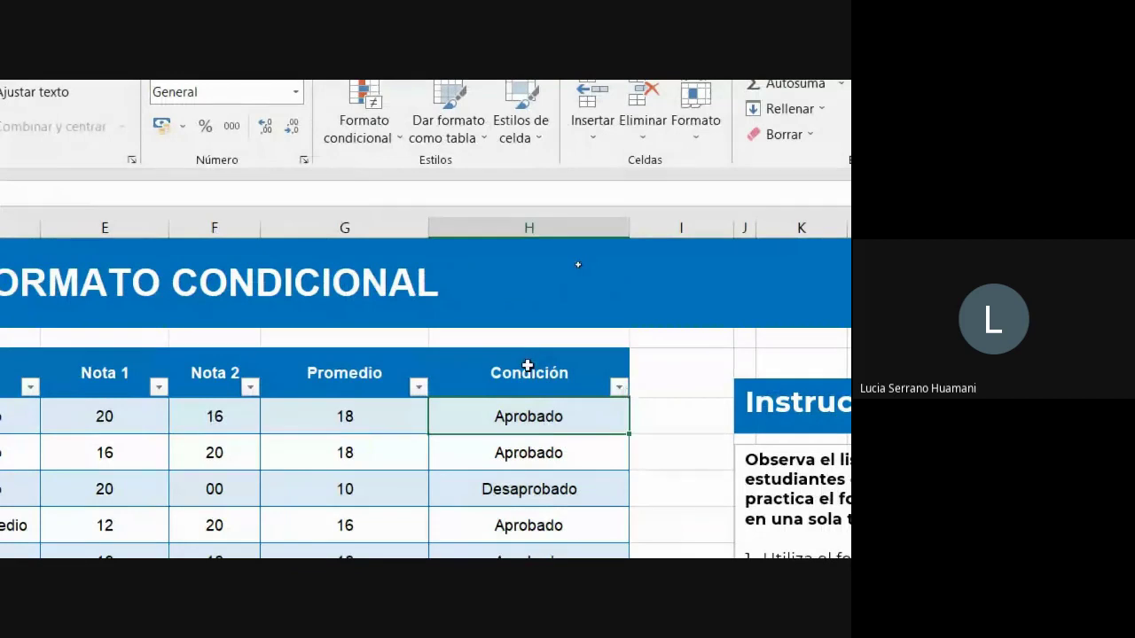
Step: Add an 'Es igual a' APROBADO rule to Condición with green fill and dark green text
click(525, 354)
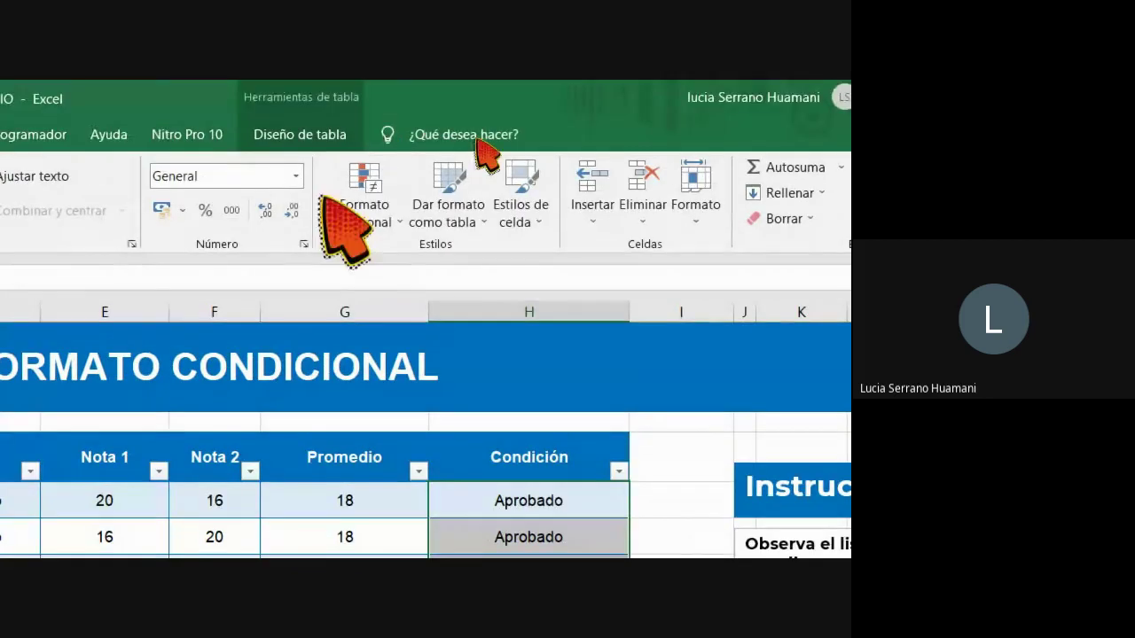
click(359, 202)
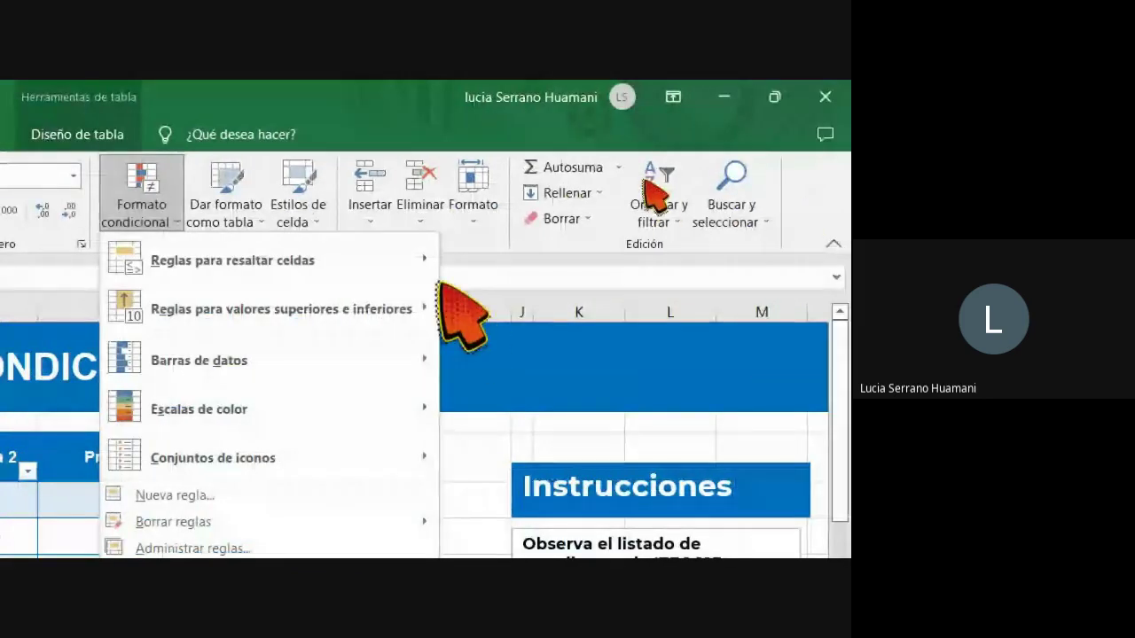
mouse_move(628, 262)
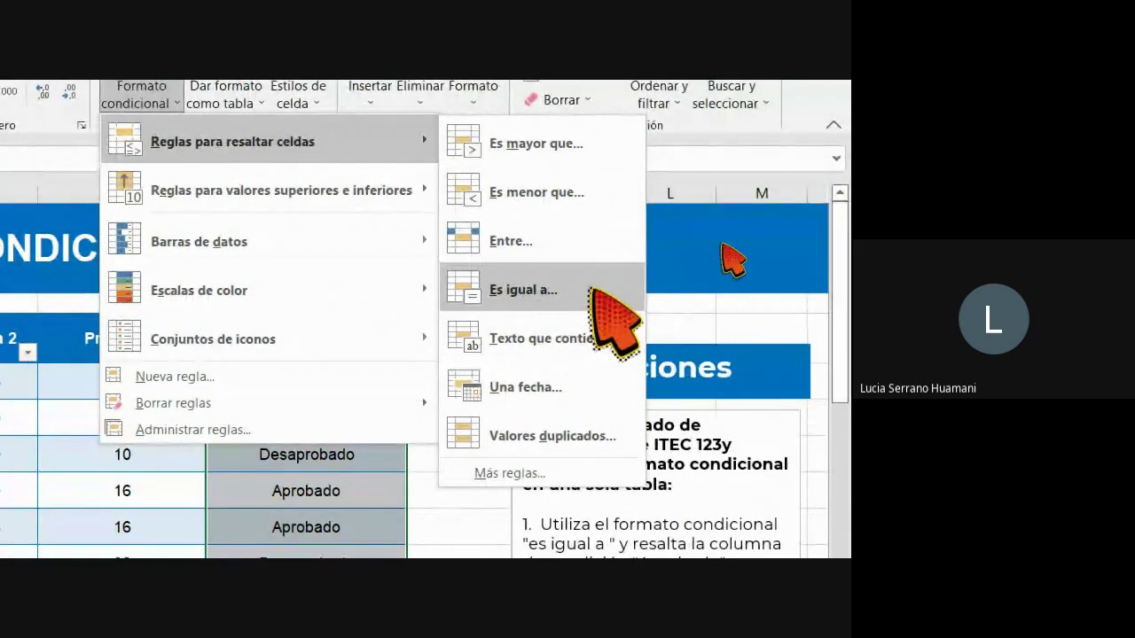
click(530, 289)
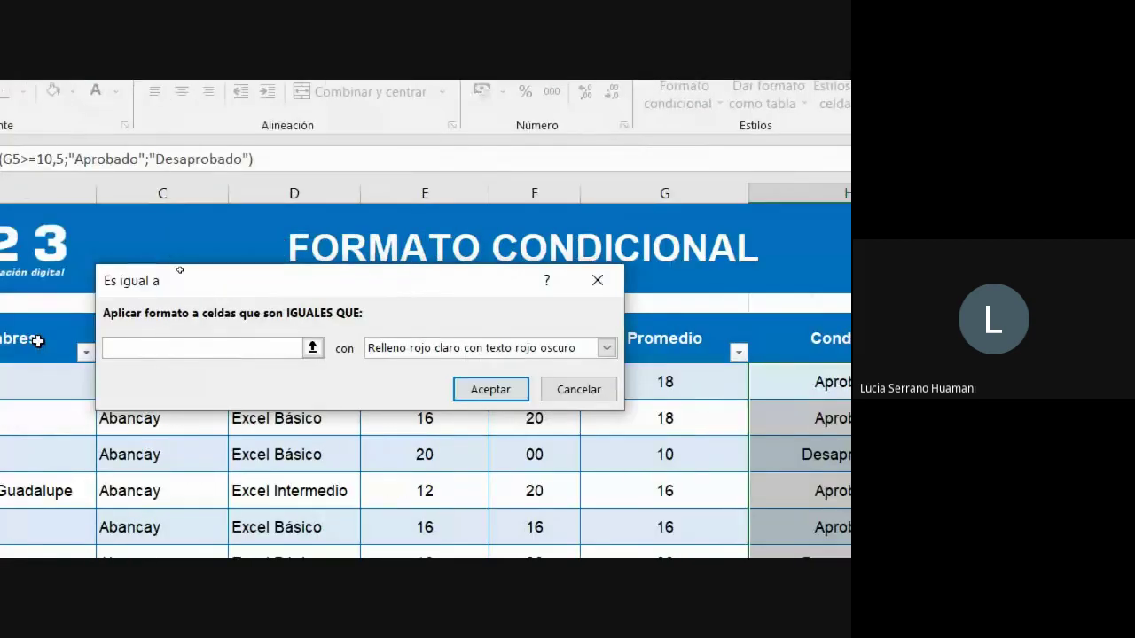
drag(334, 287, 760, 229)
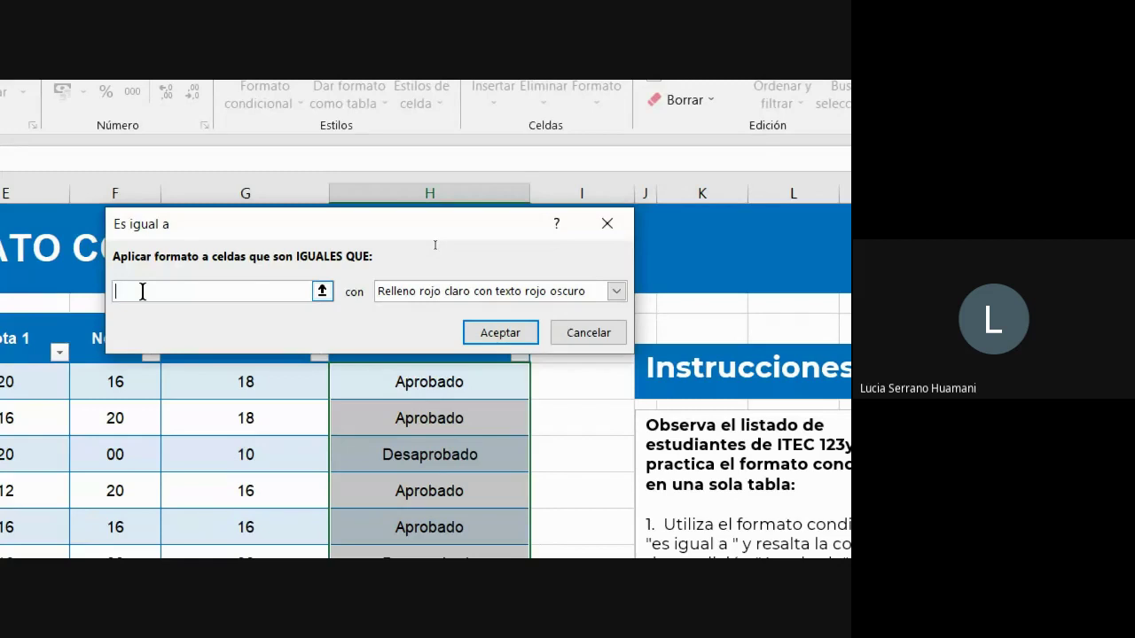
text(APRO)
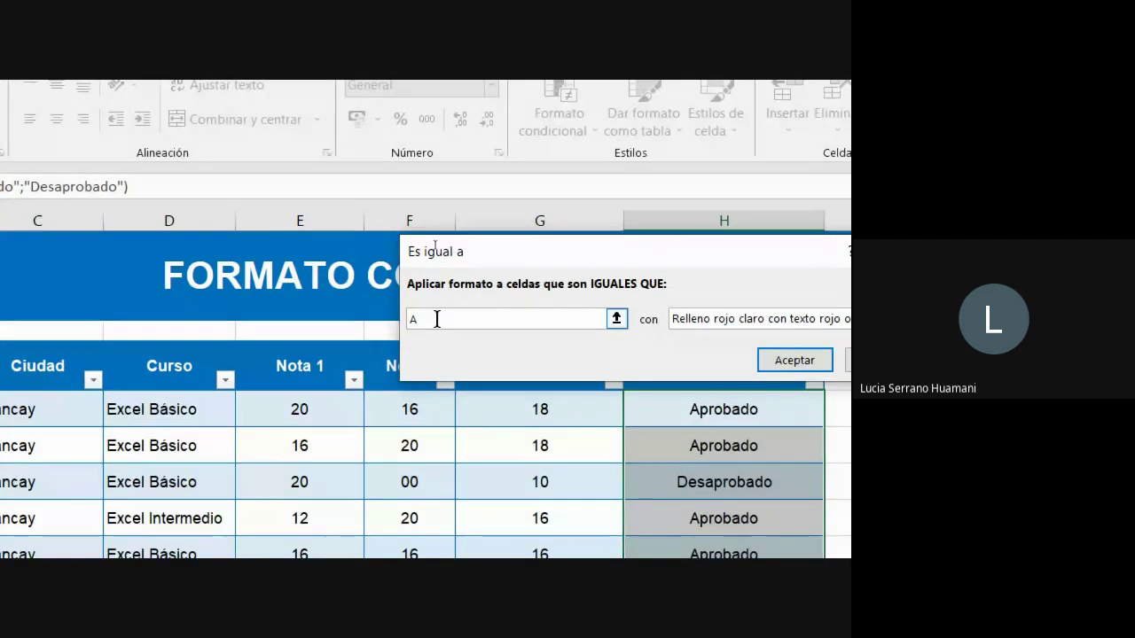
text(BADO)
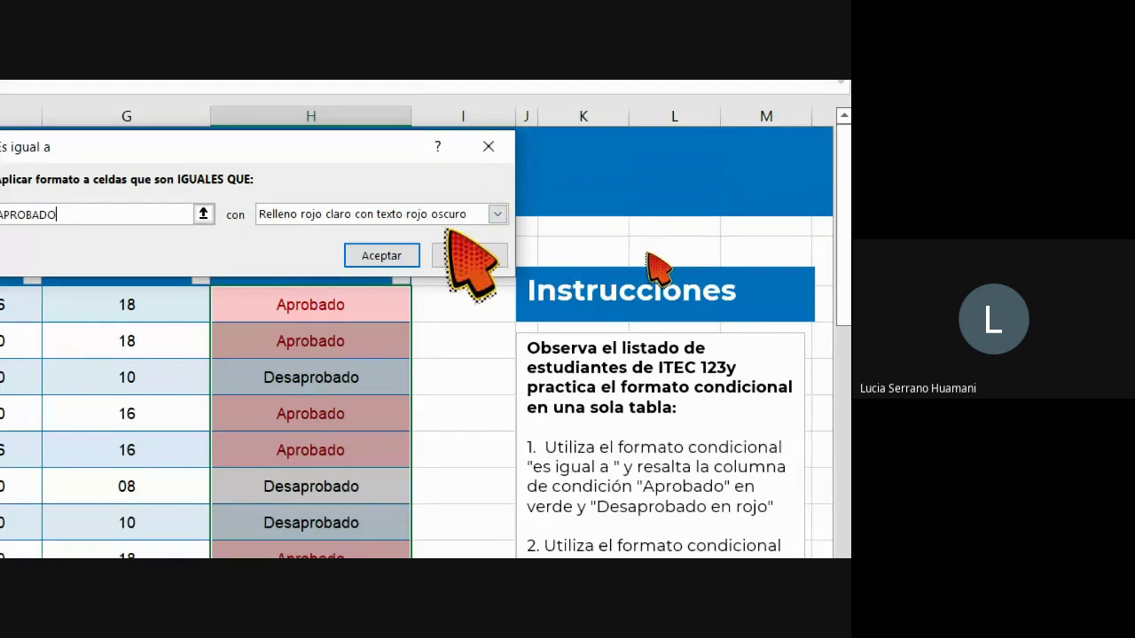
click(498, 213)
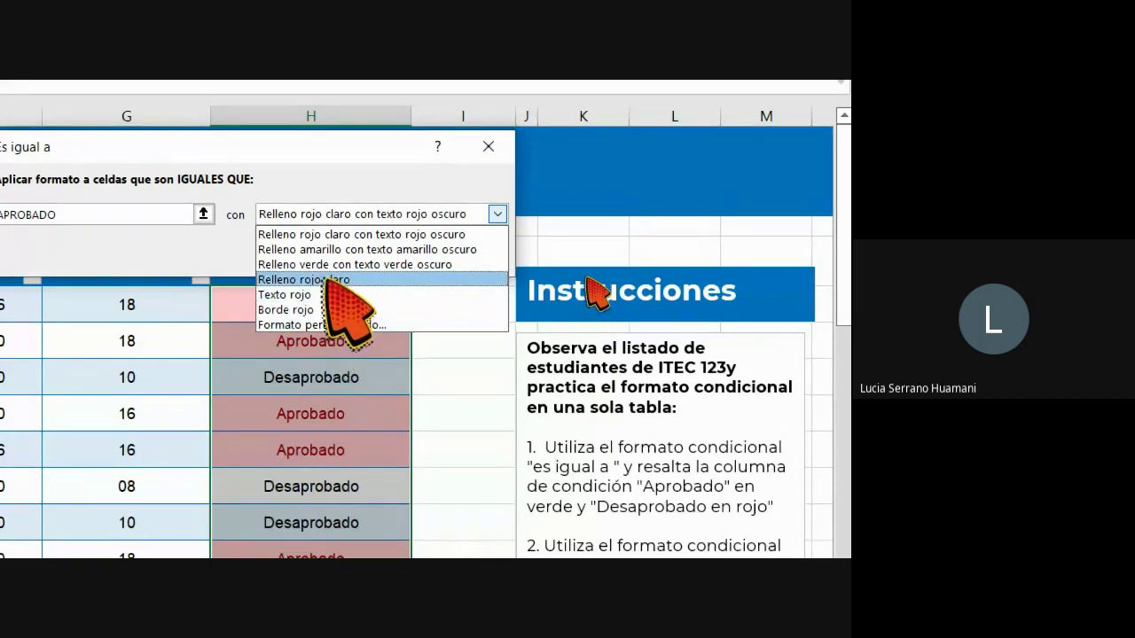
click(282, 265)
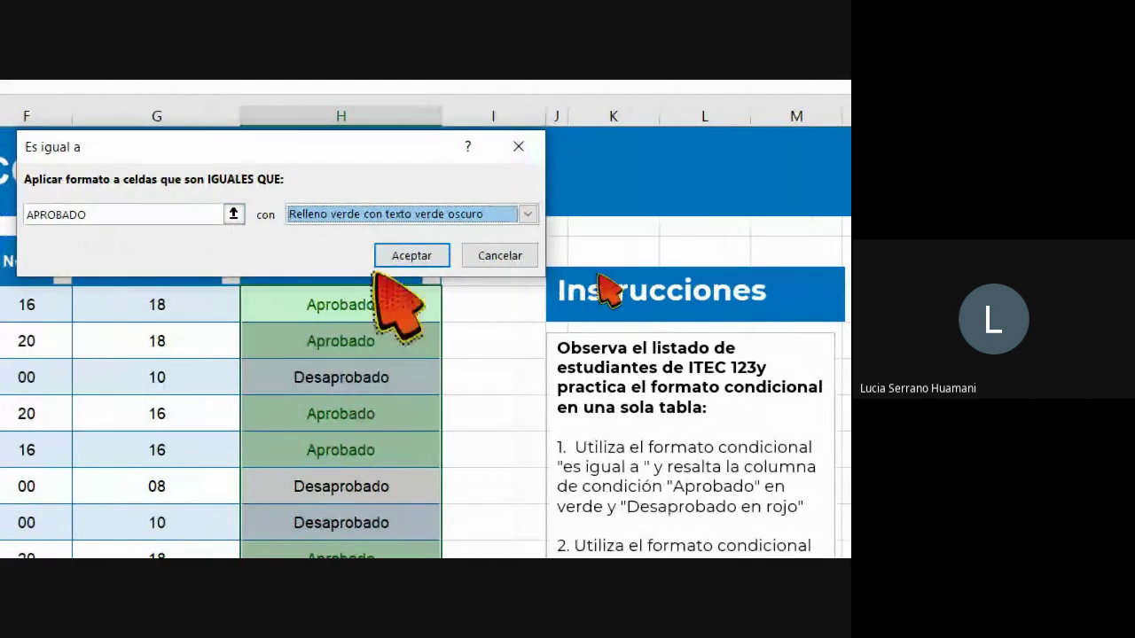
click(404, 257)
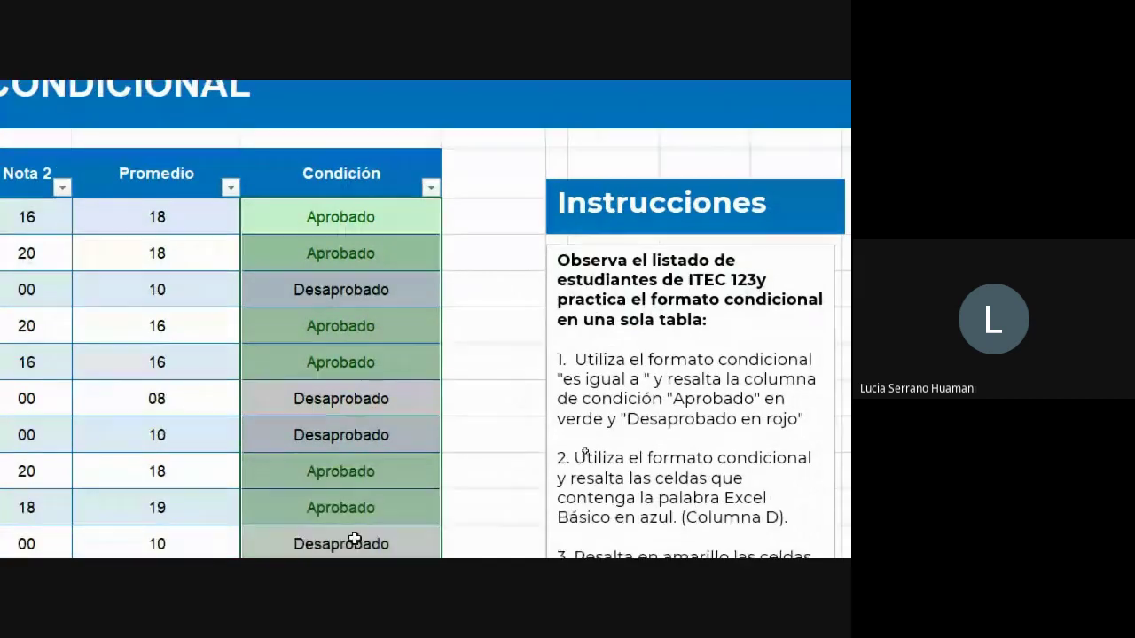
click(359, 330)
click(352, 248)
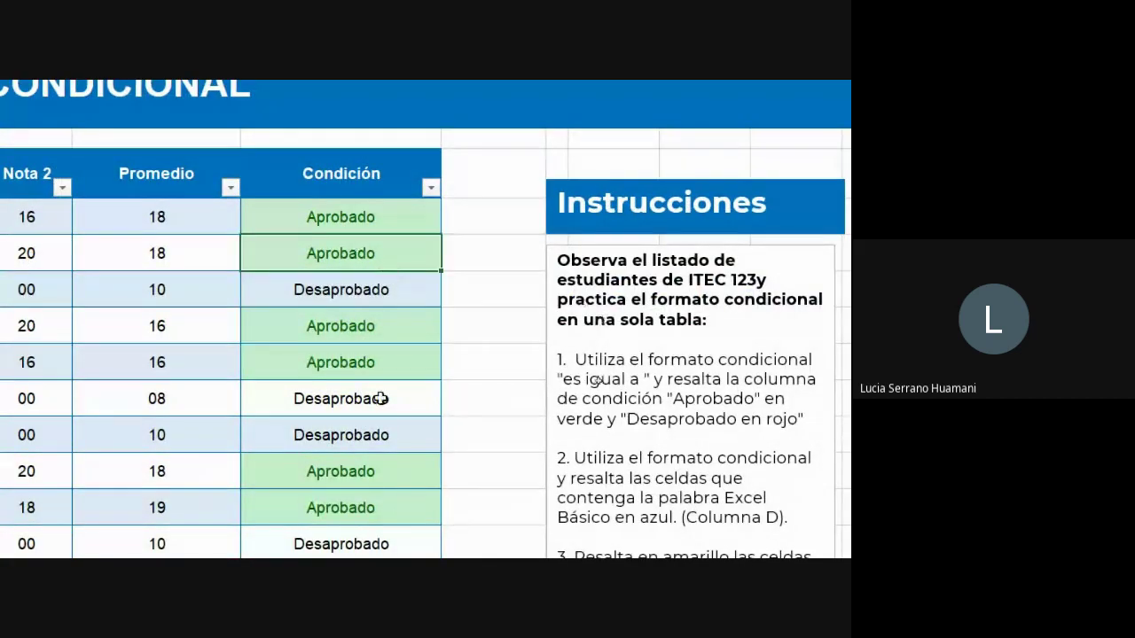
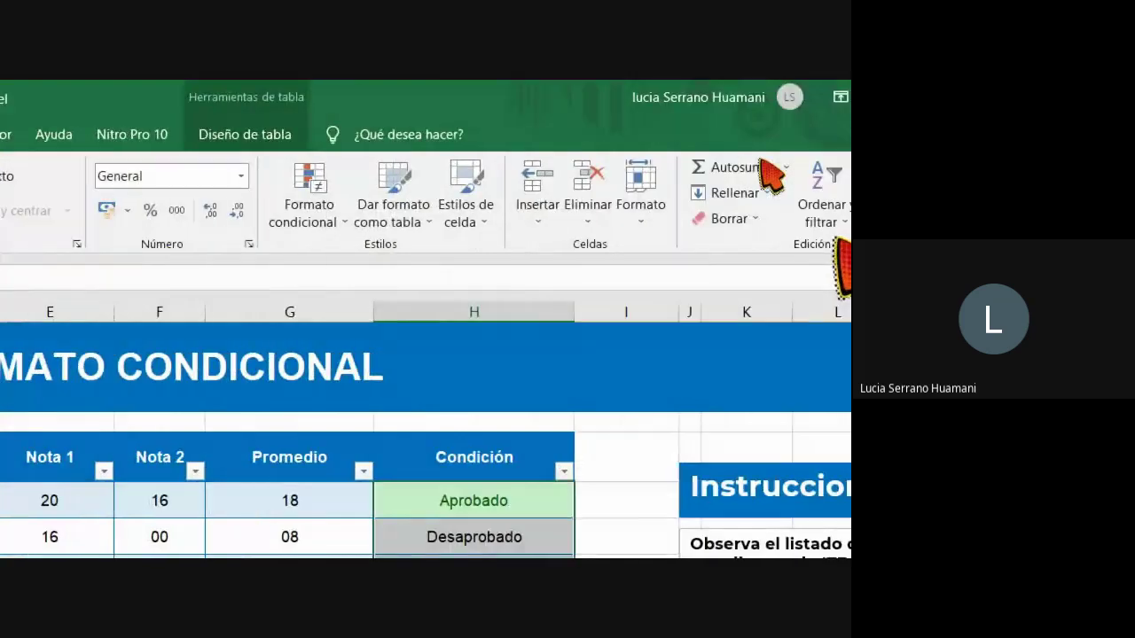
Step: Start an 'Es igual a' highlight rule and enter DESAPROBADO as the value to match
click(299, 217)
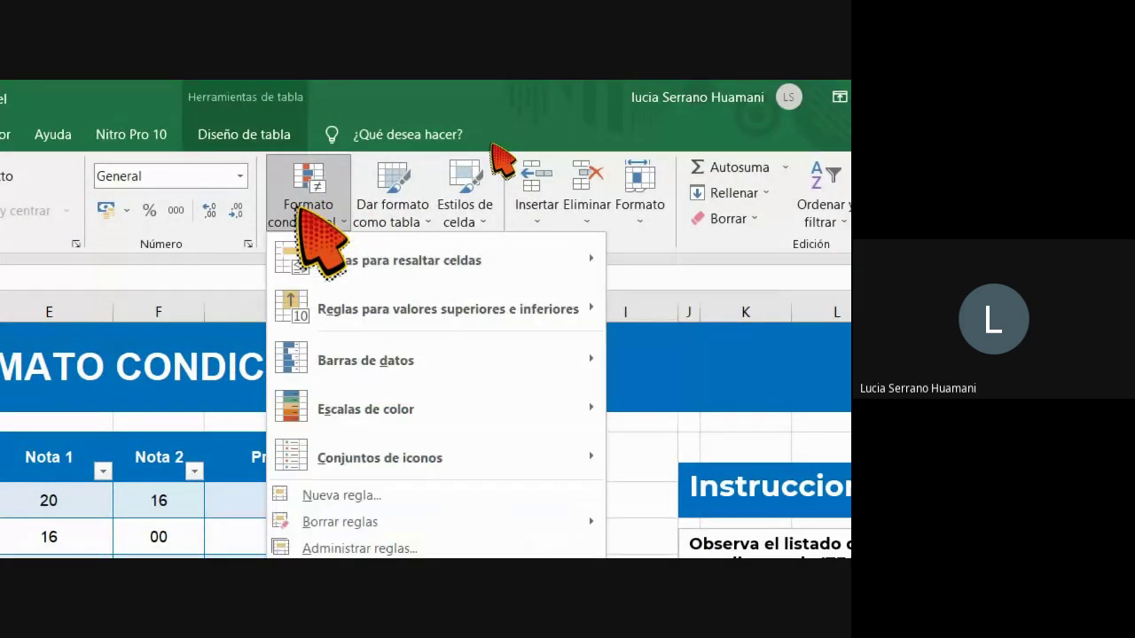
mouse_move(316, 266)
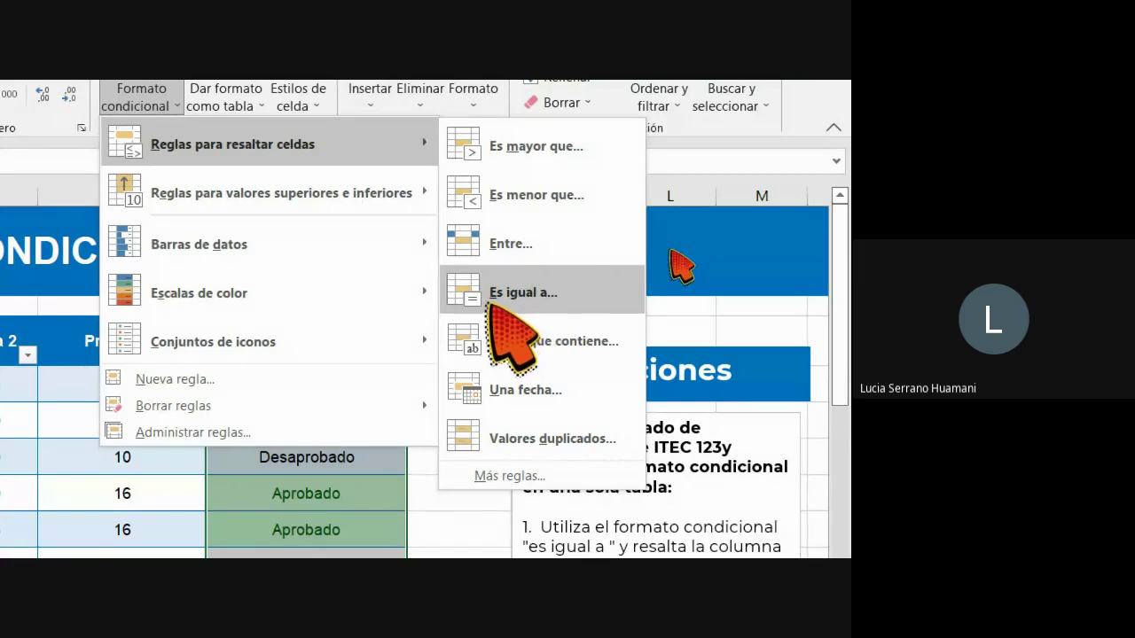
click(560, 302)
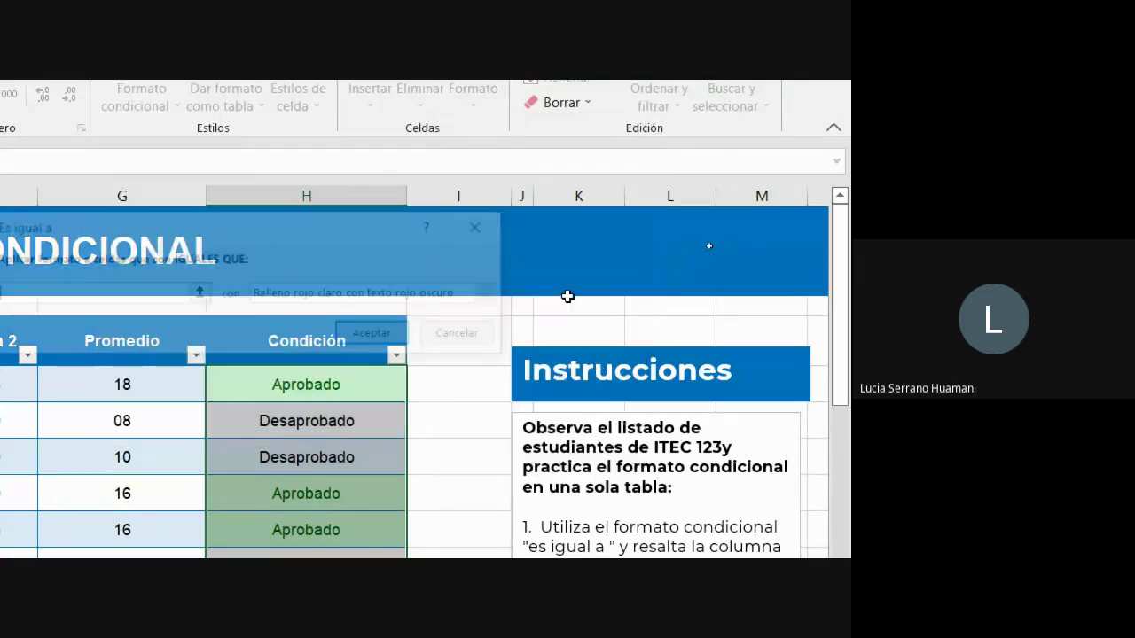
drag(243, 222, 413, 222)
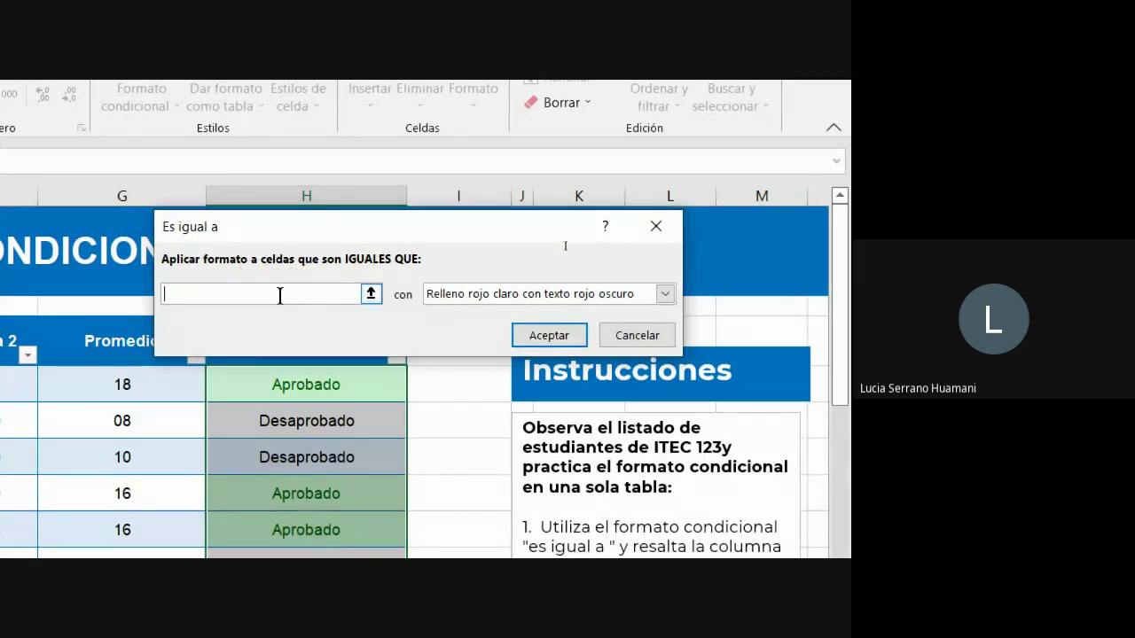
text(DESAP)
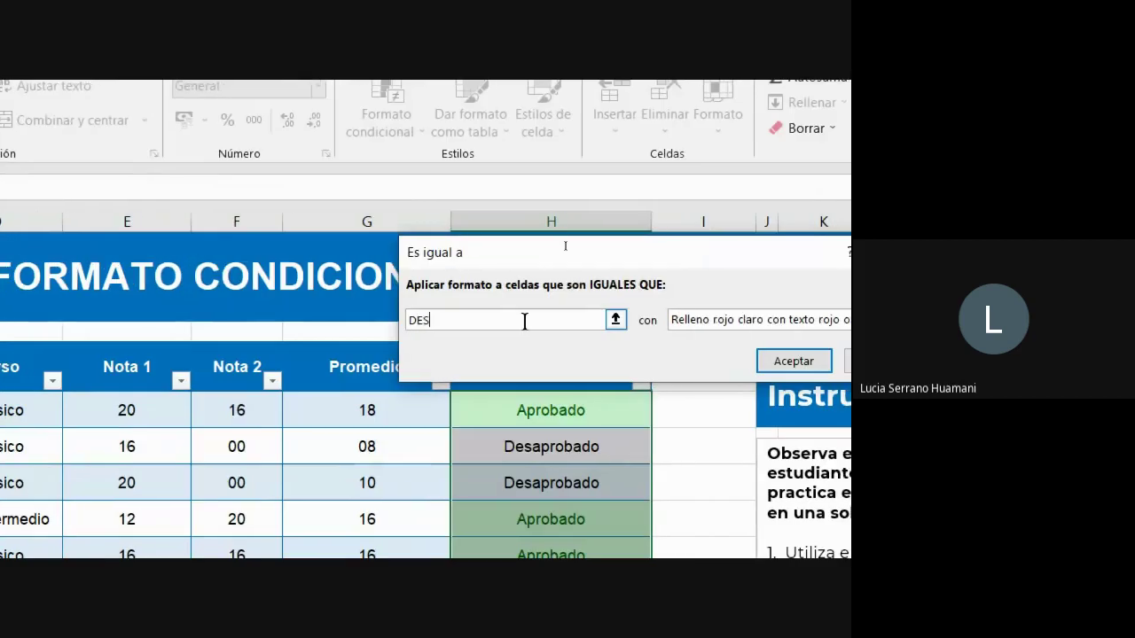
text(ROBADO)
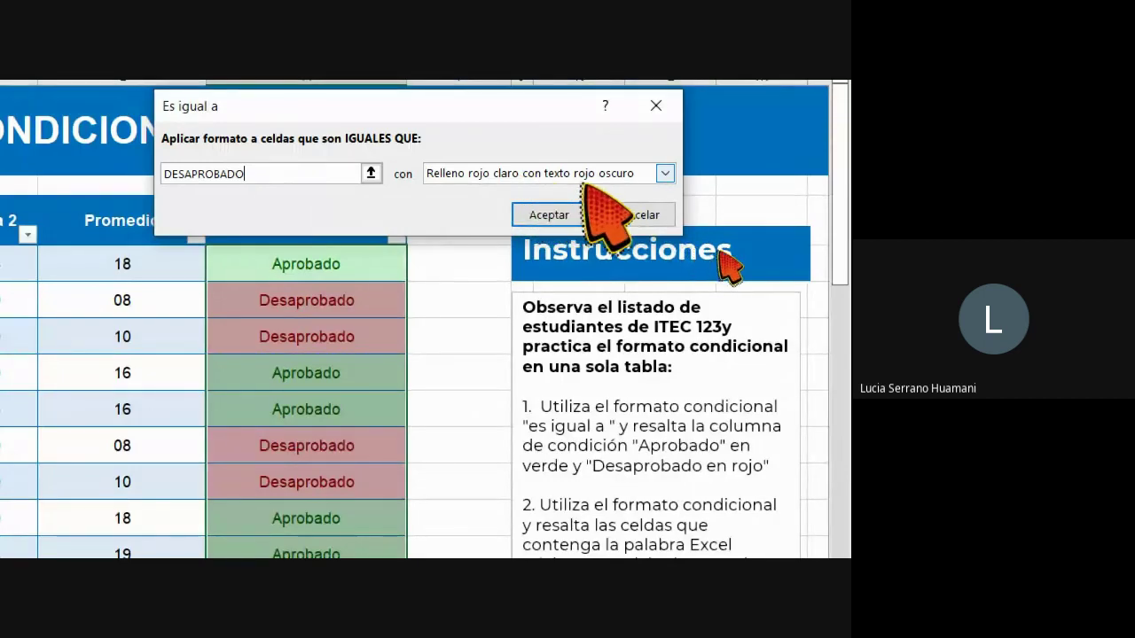
click(549, 215)
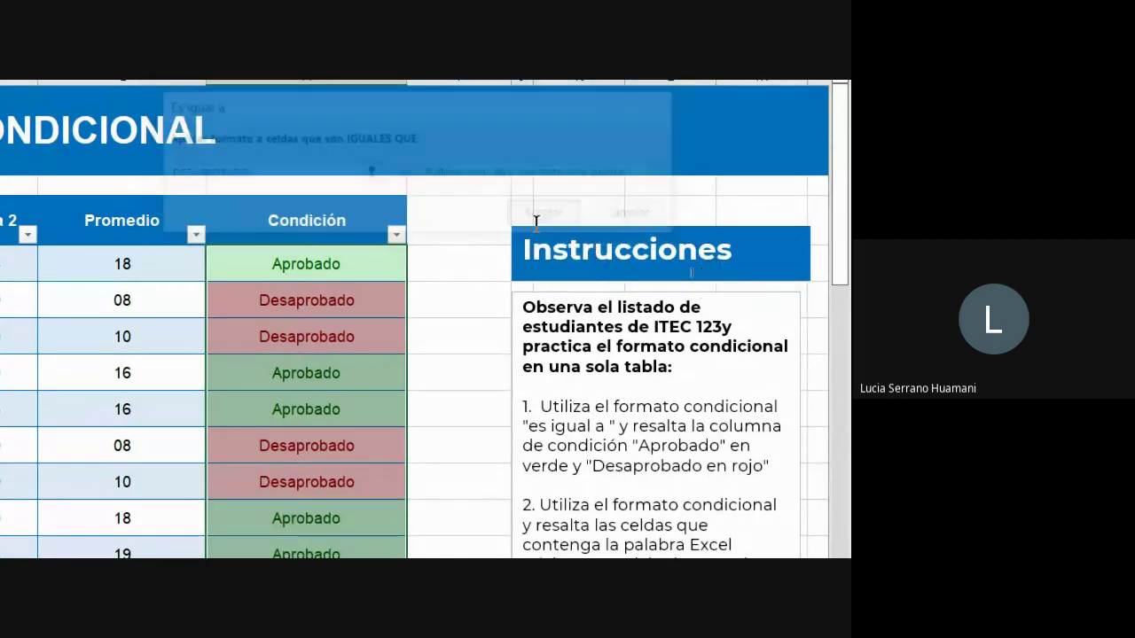
click(337, 450)
click(301, 409)
click(299, 372)
click(296, 336)
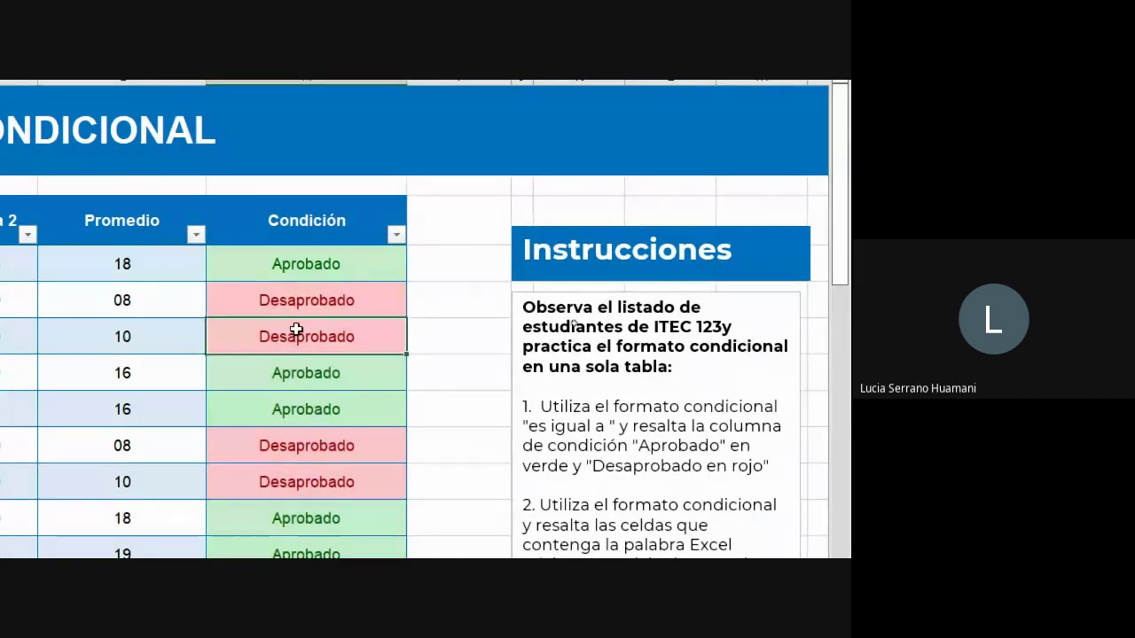
scroll(293, 416, down, 6)
scroll(294, 414, down, 6)
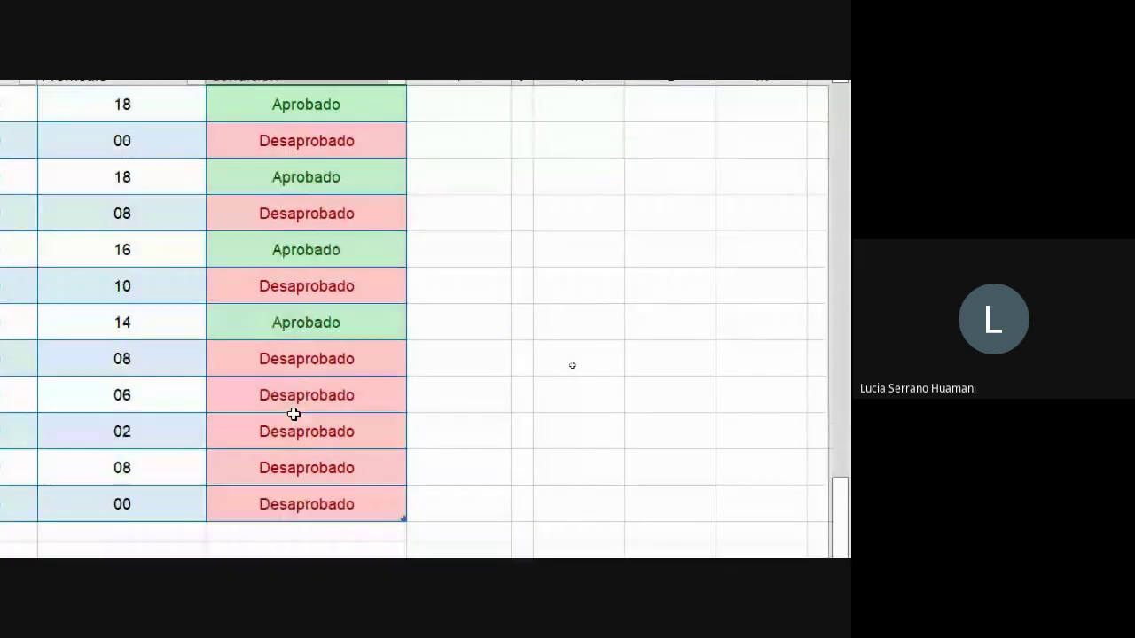
scroll(293, 420, up, 5)
scroll(294, 420, up, 8)
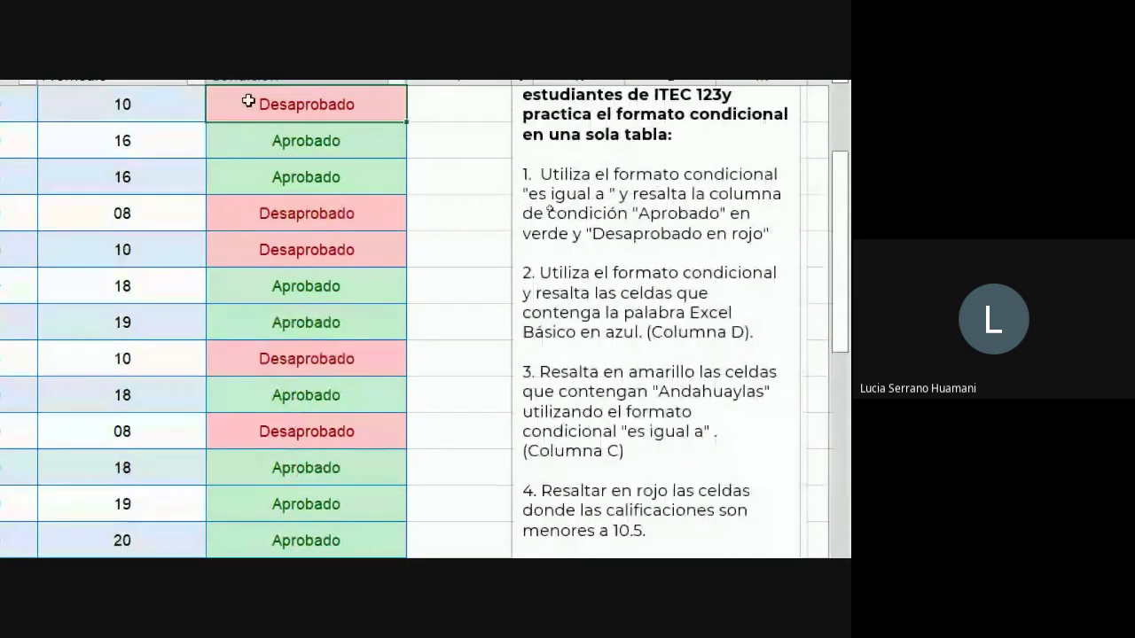
scroll(67, 455, up, 1)
click(376, 468)
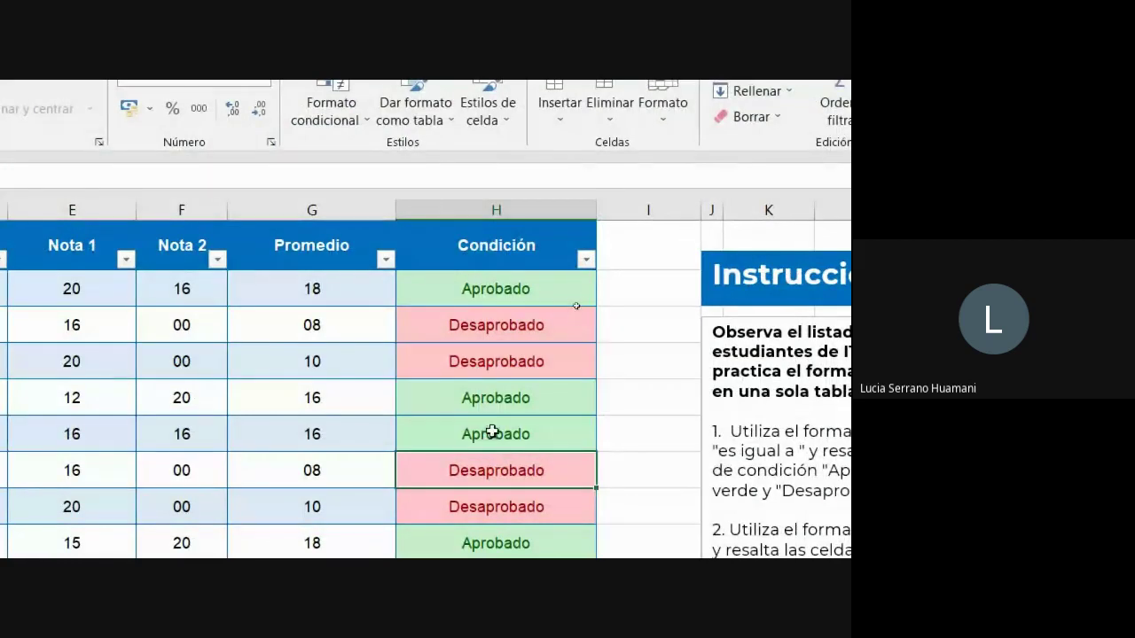
click(376, 433)
click(375, 395)
click(479, 366)
click(469, 322)
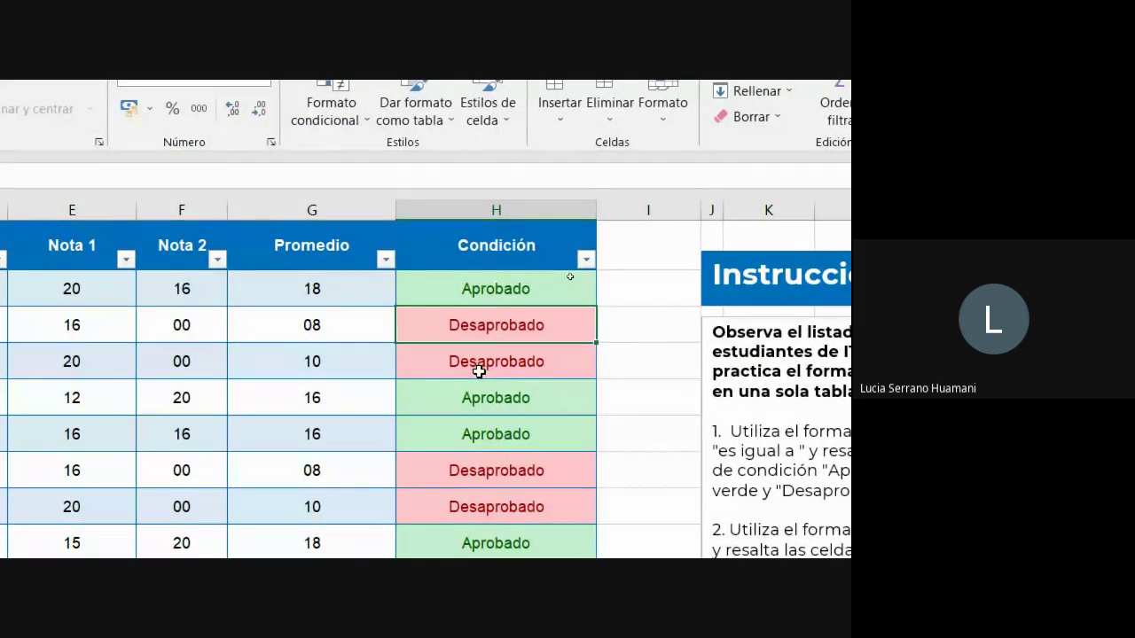
click(339, 366)
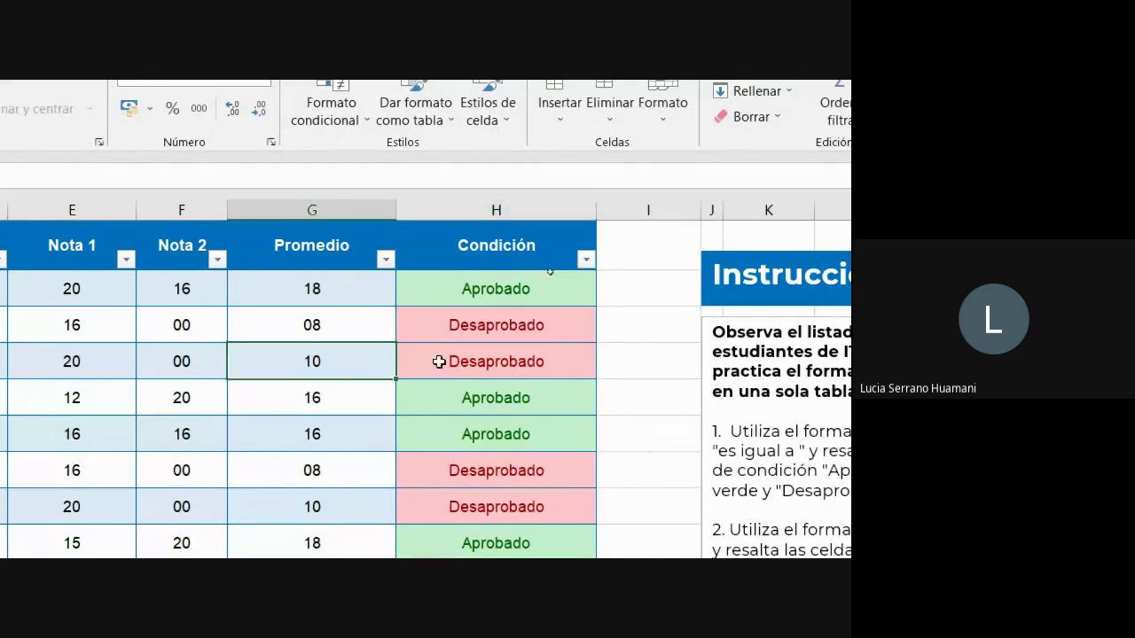
click(530, 362)
click(520, 325)
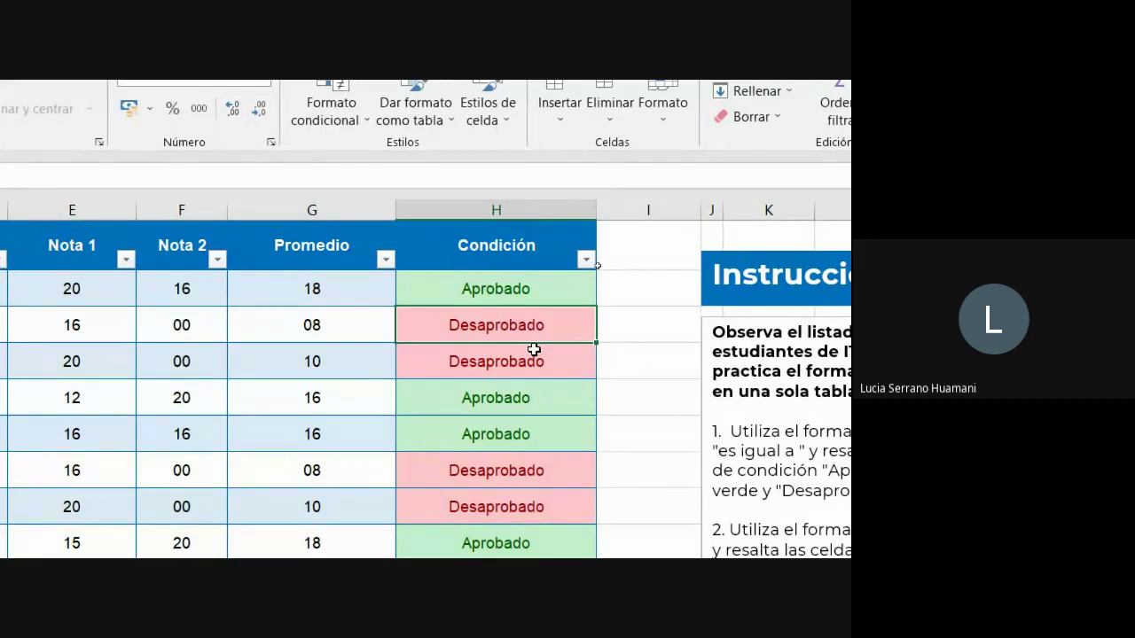
click(533, 355)
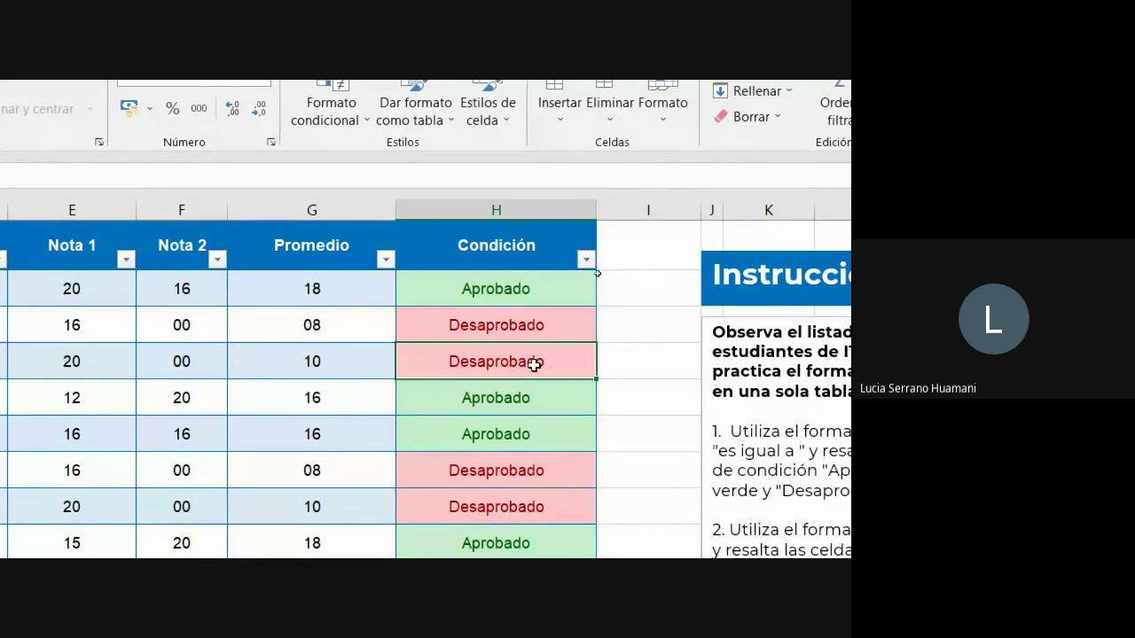
click(548, 408)
click(524, 368)
click(504, 330)
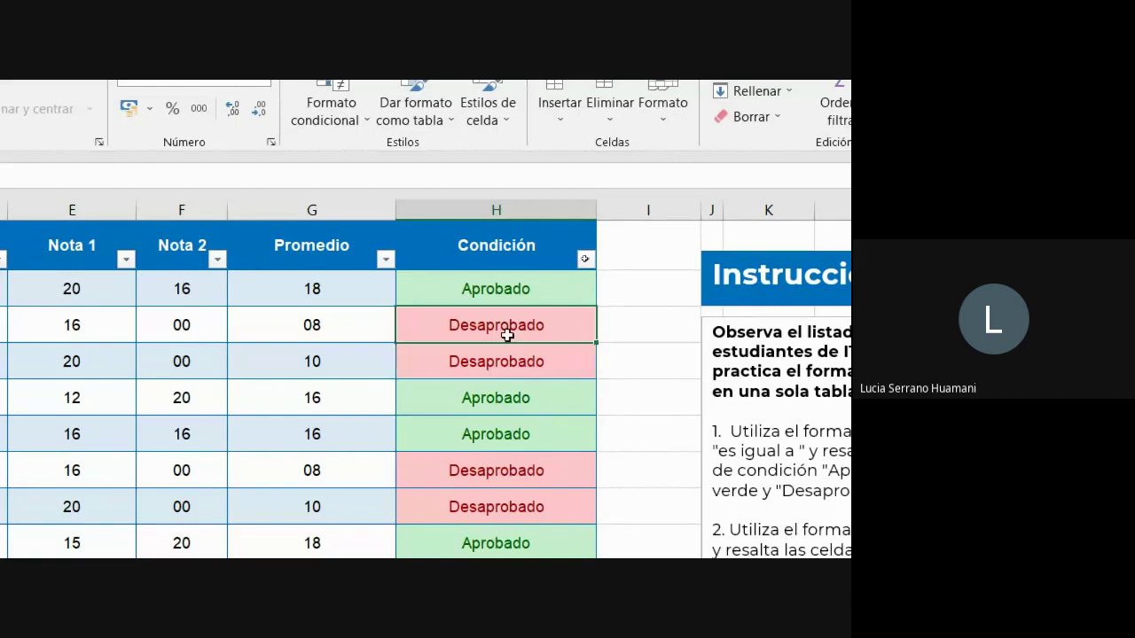
click(529, 366)
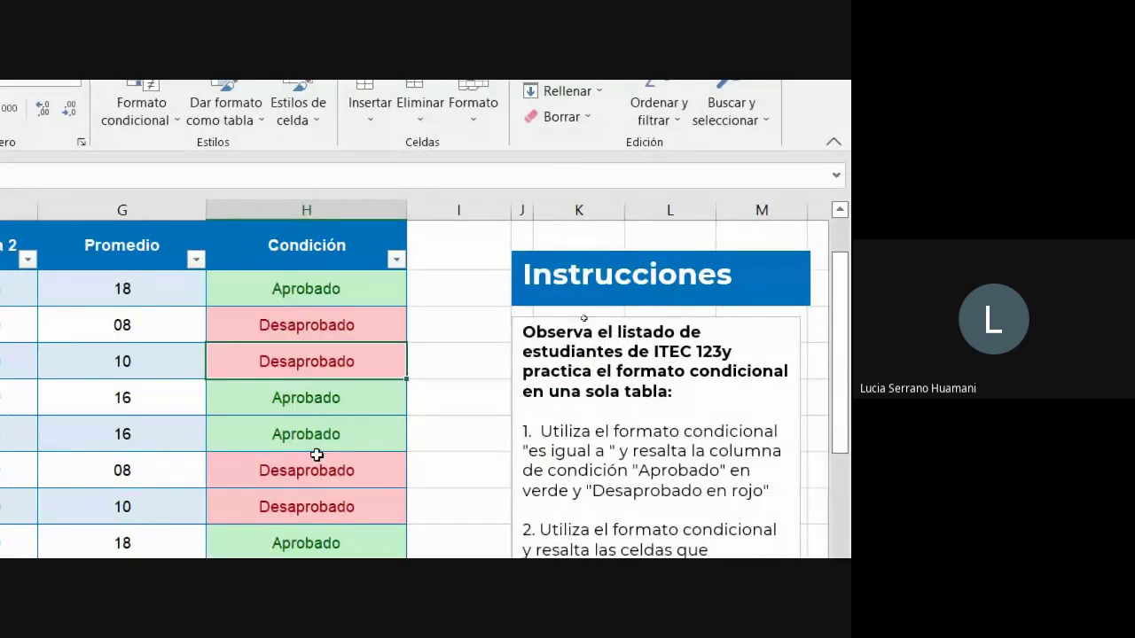
click(315, 469)
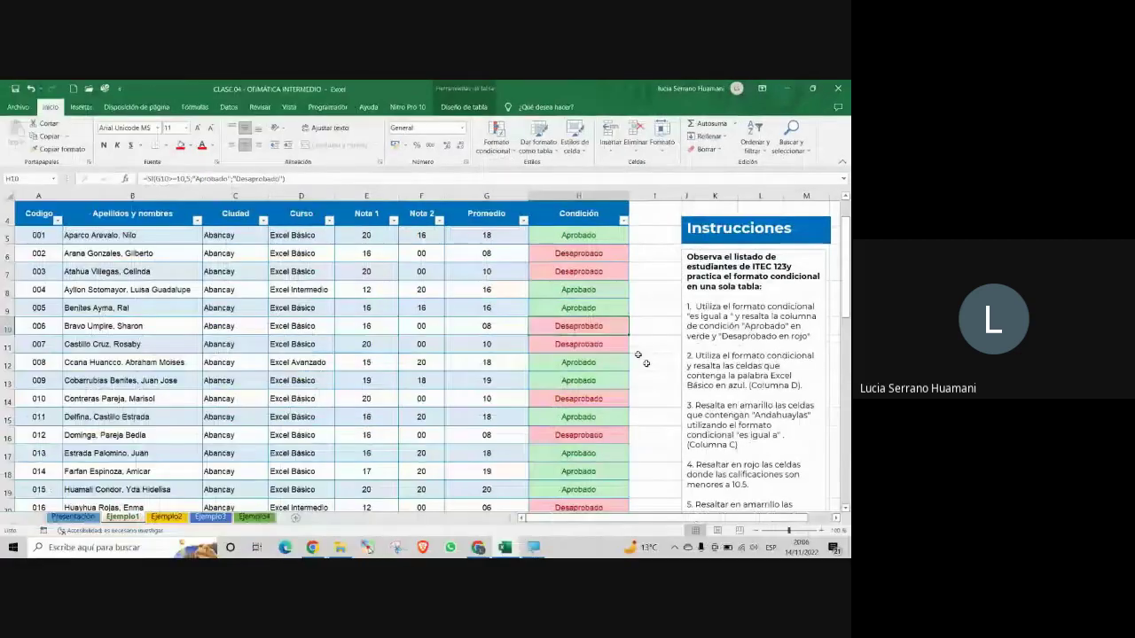
click(251, 580)
click(251, 542)
click(552, 344)
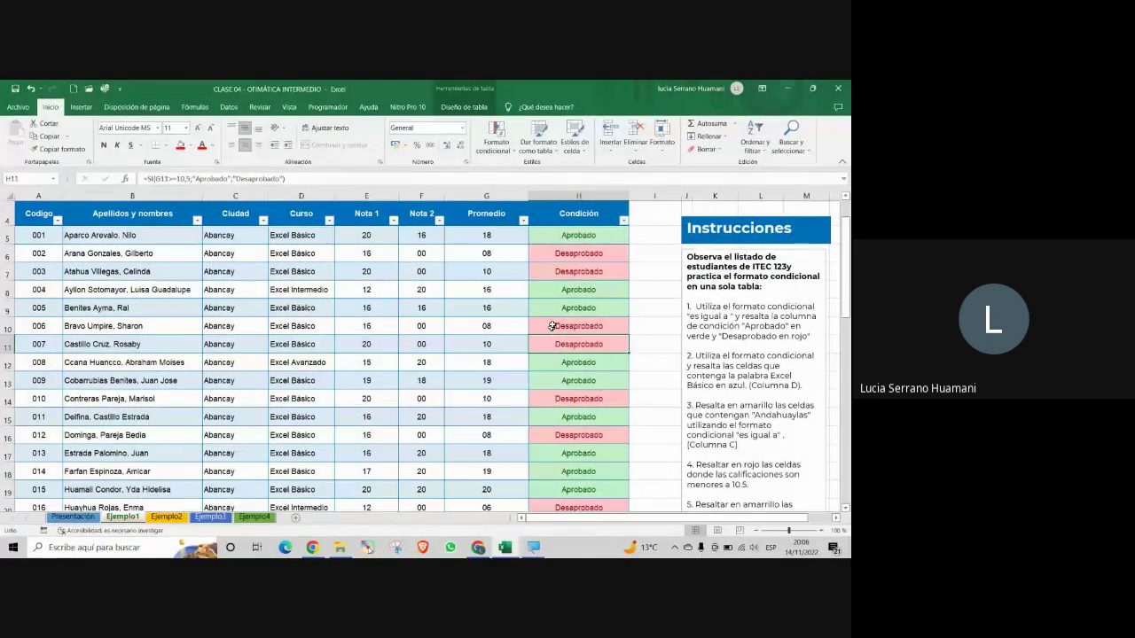
click(552, 326)
click(572, 307)
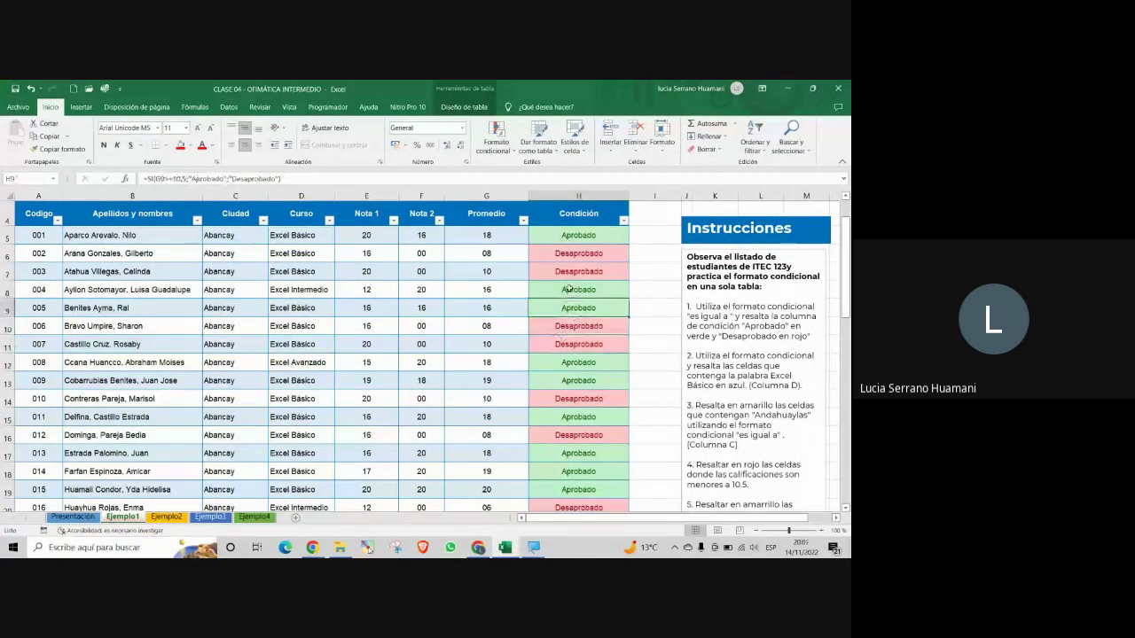
click(568, 290)
click(568, 272)
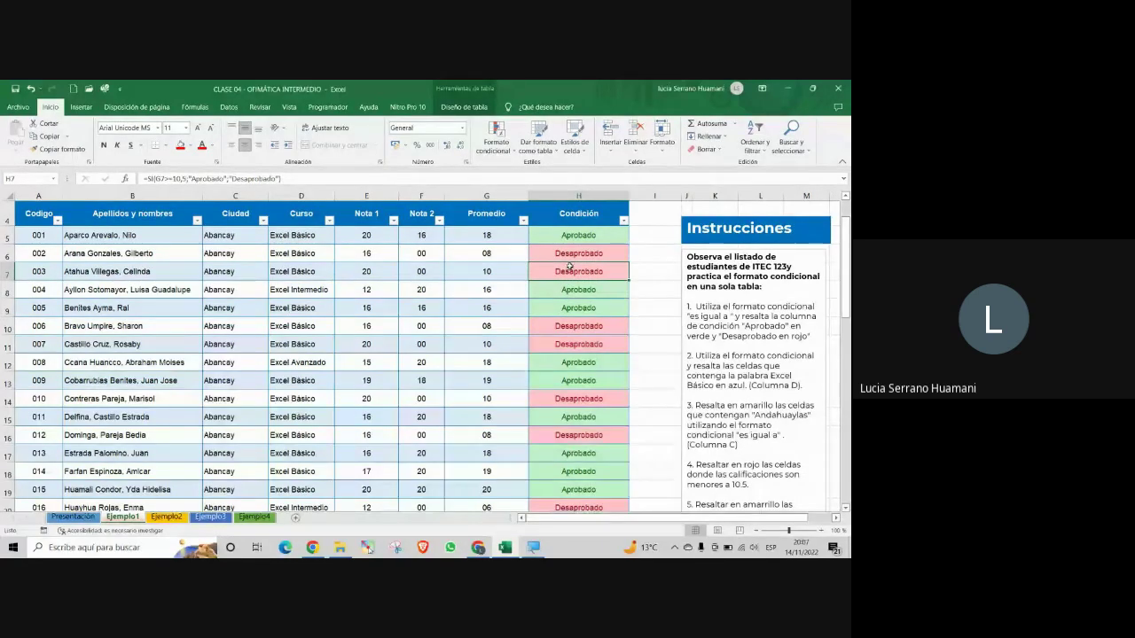
click(481, 548)
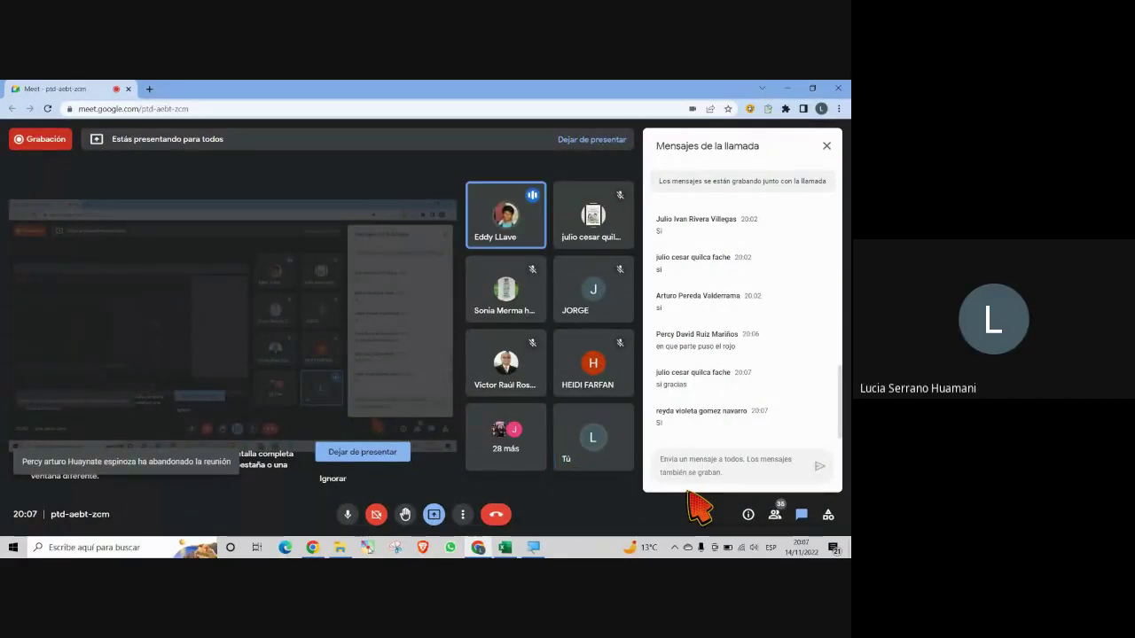
Step: Back in the workbook, check the Condición formulas in cells H13 and H6
key(alt+Tab)
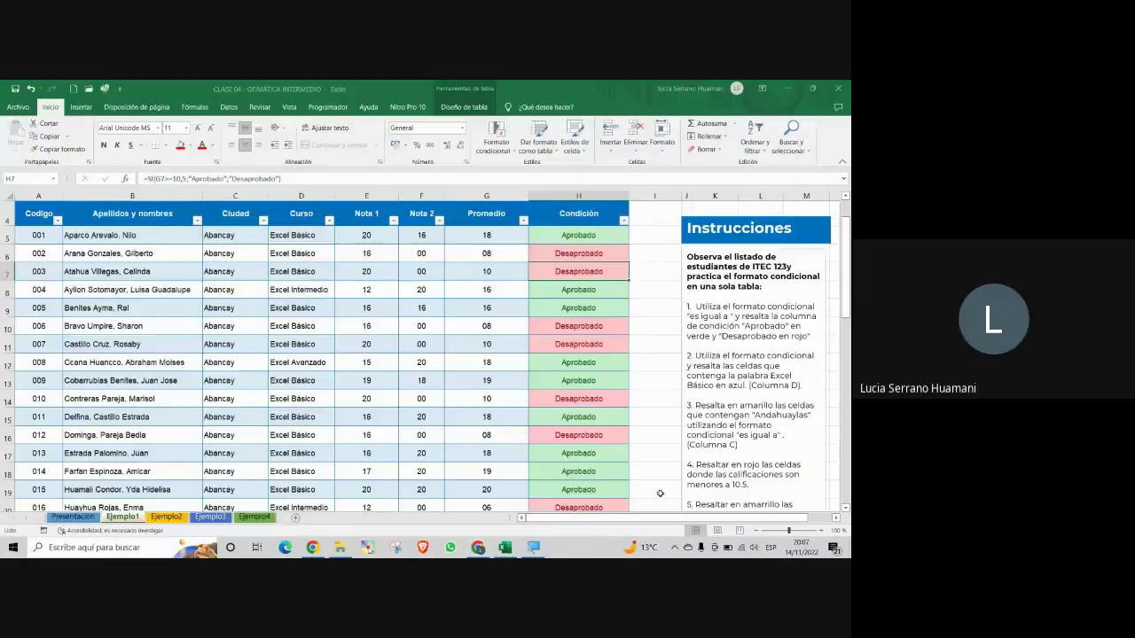
click(566, 379)
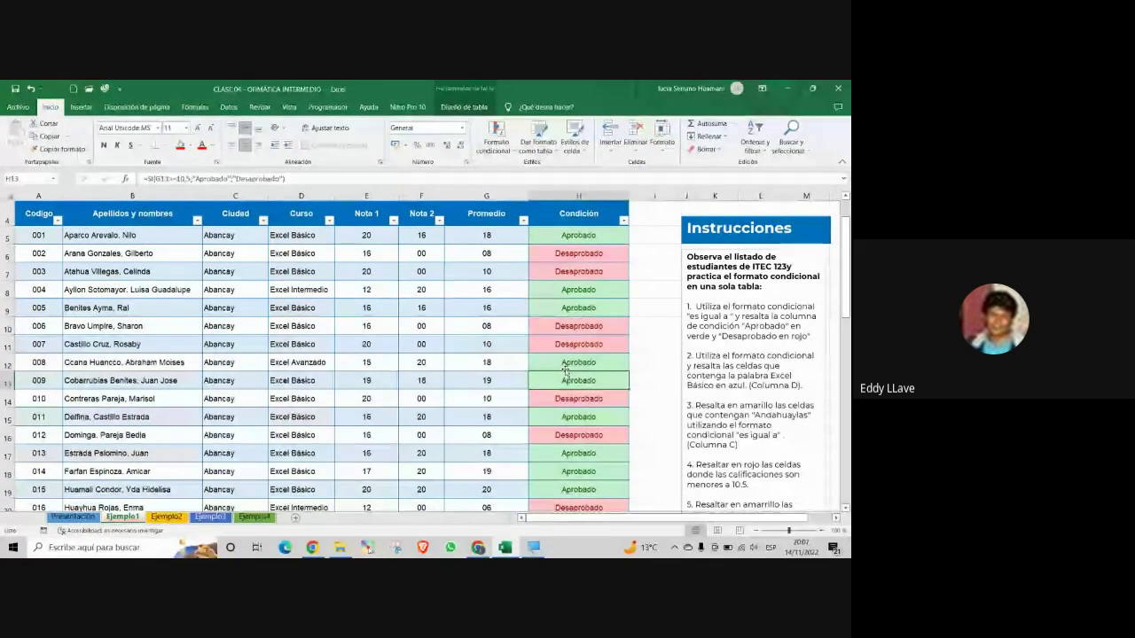
click(578, 253)
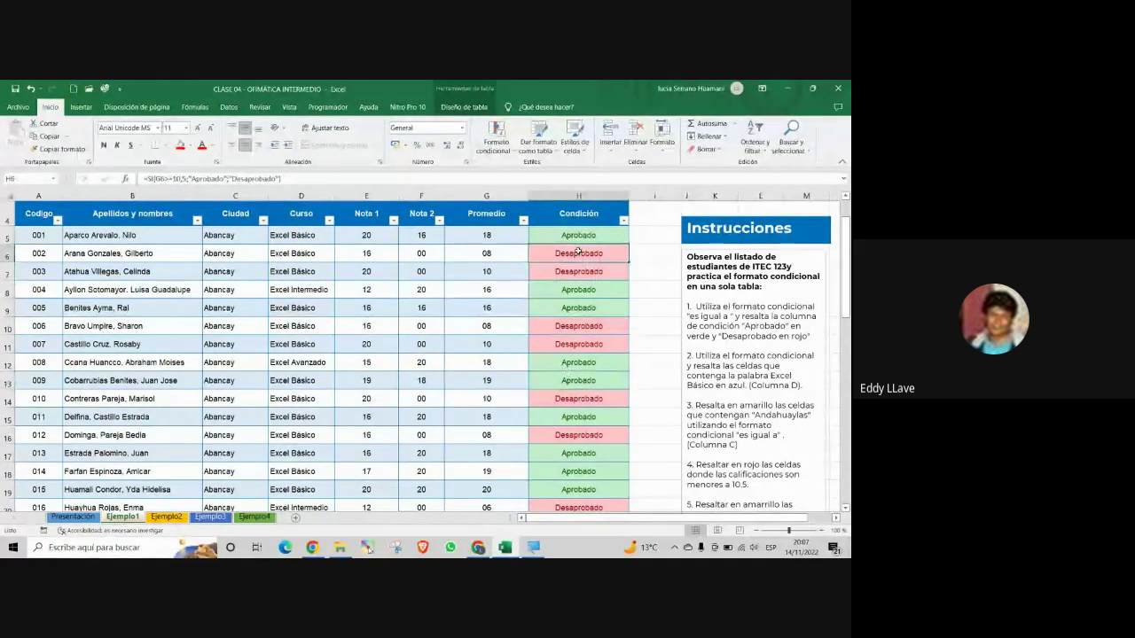
Step: Select all Condición data cells from H5 down to show the green and red formatting
scroll(578, 289, up, 1)
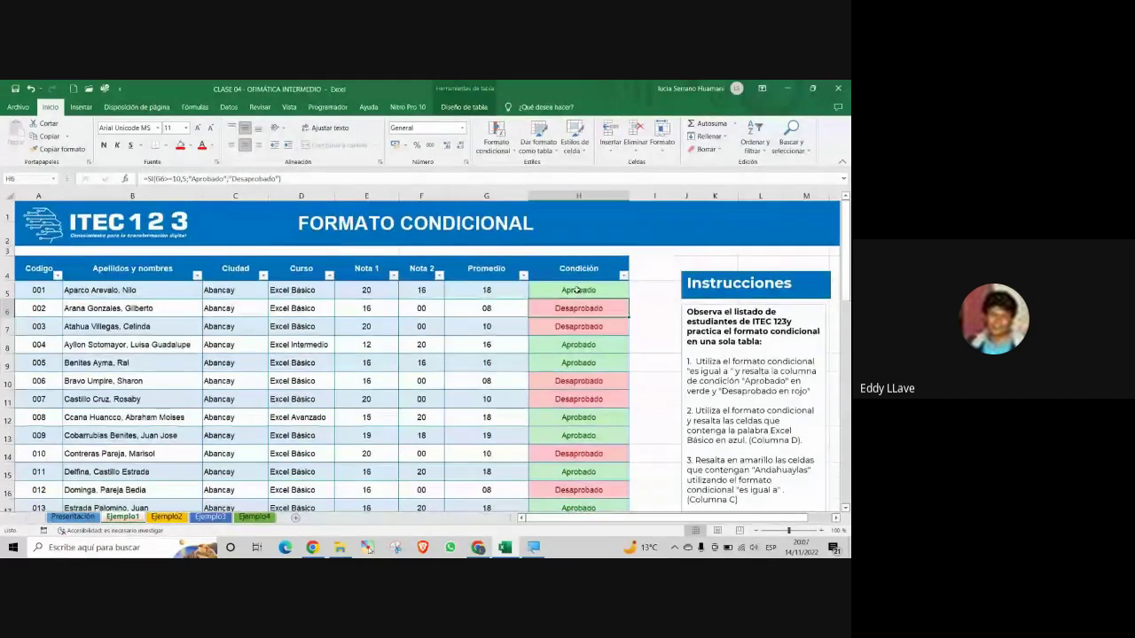
click(579, 290)
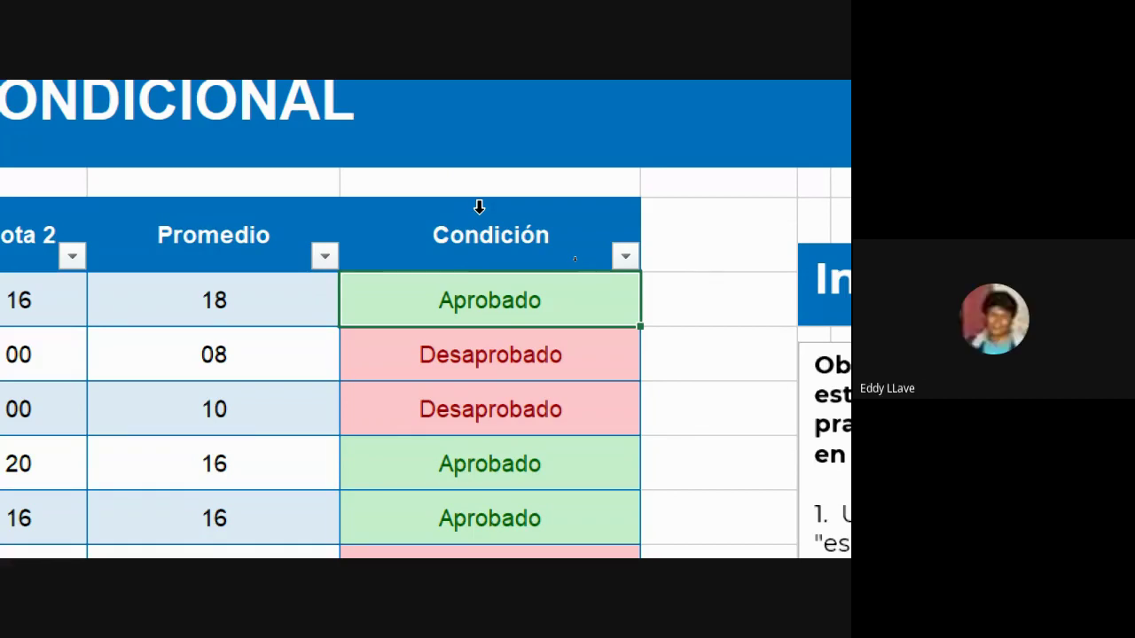
click(479, 207)
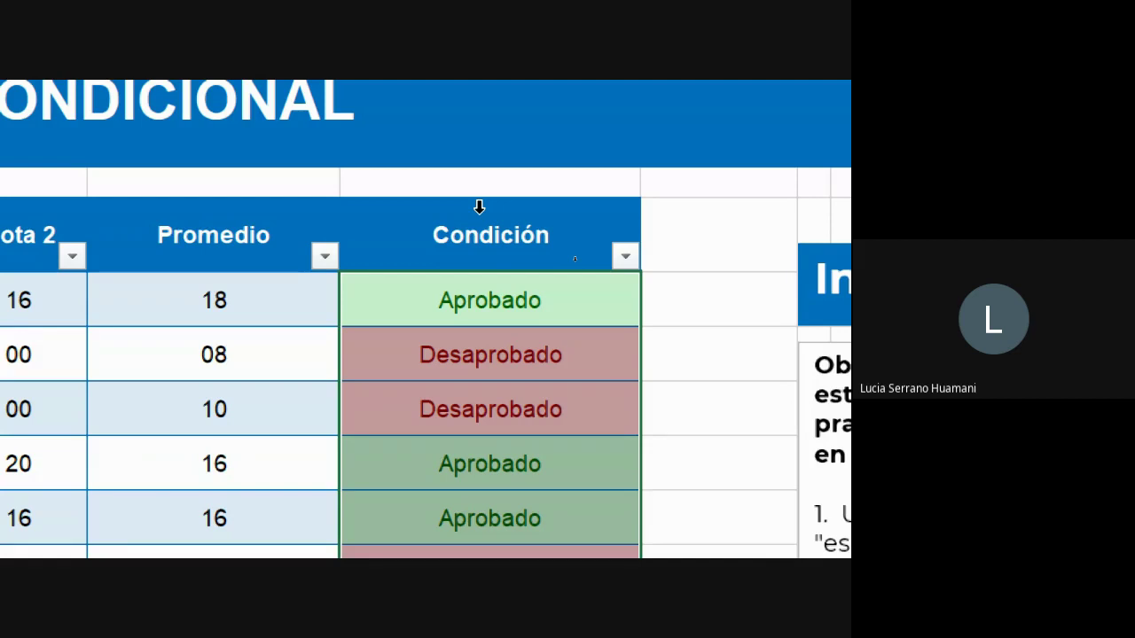
scroll(479, 207, down, 3)
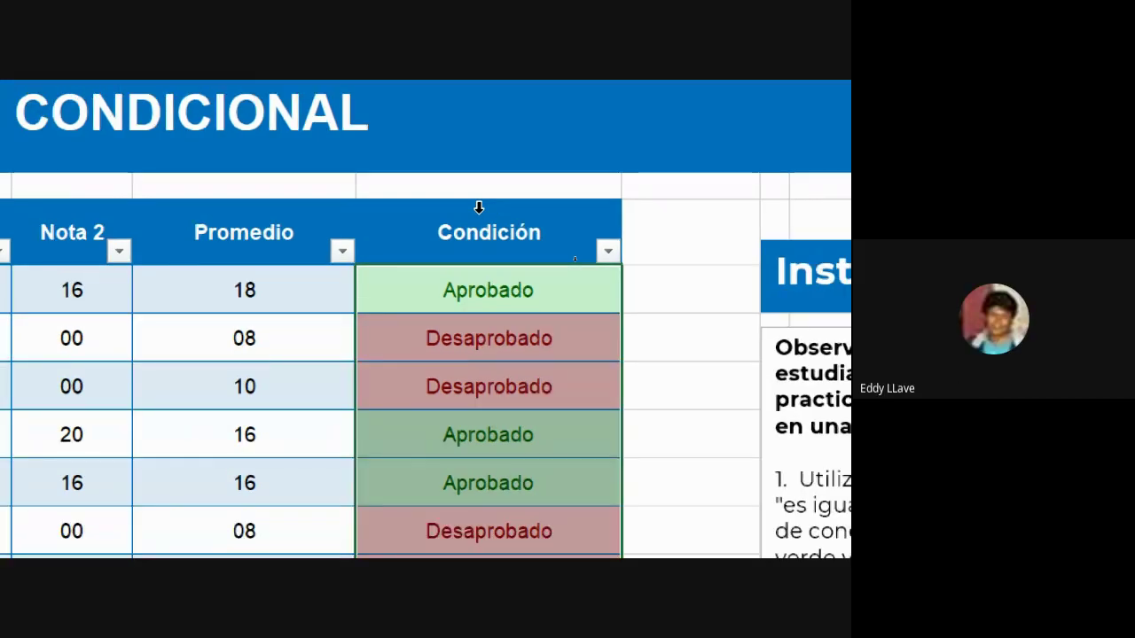
scroll(478, 206, down, 3)
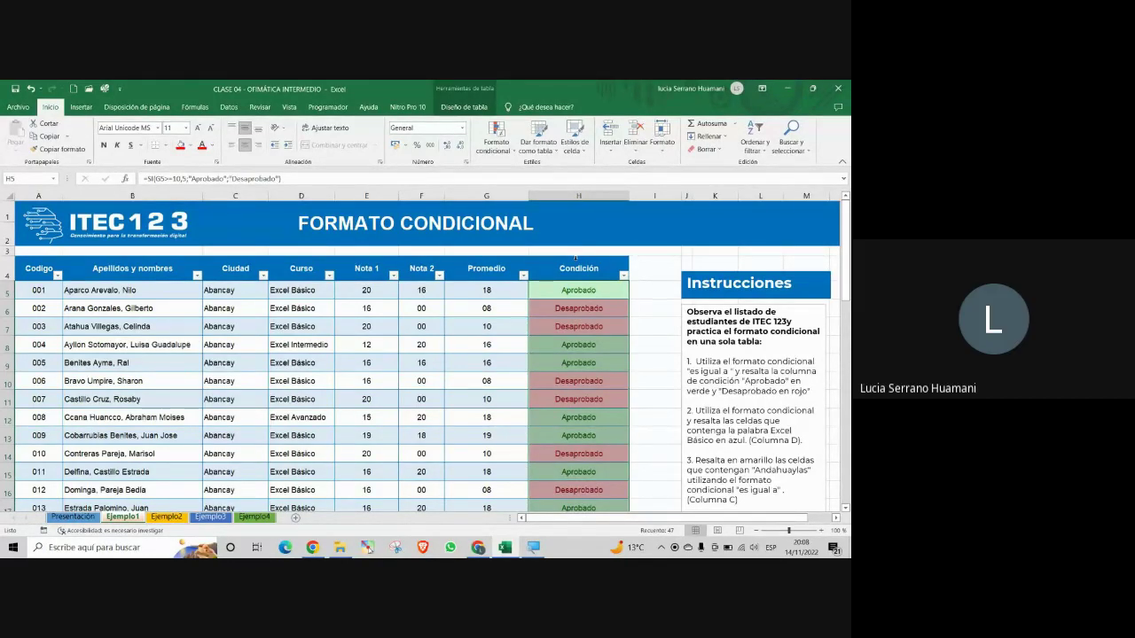
click(576, 290)
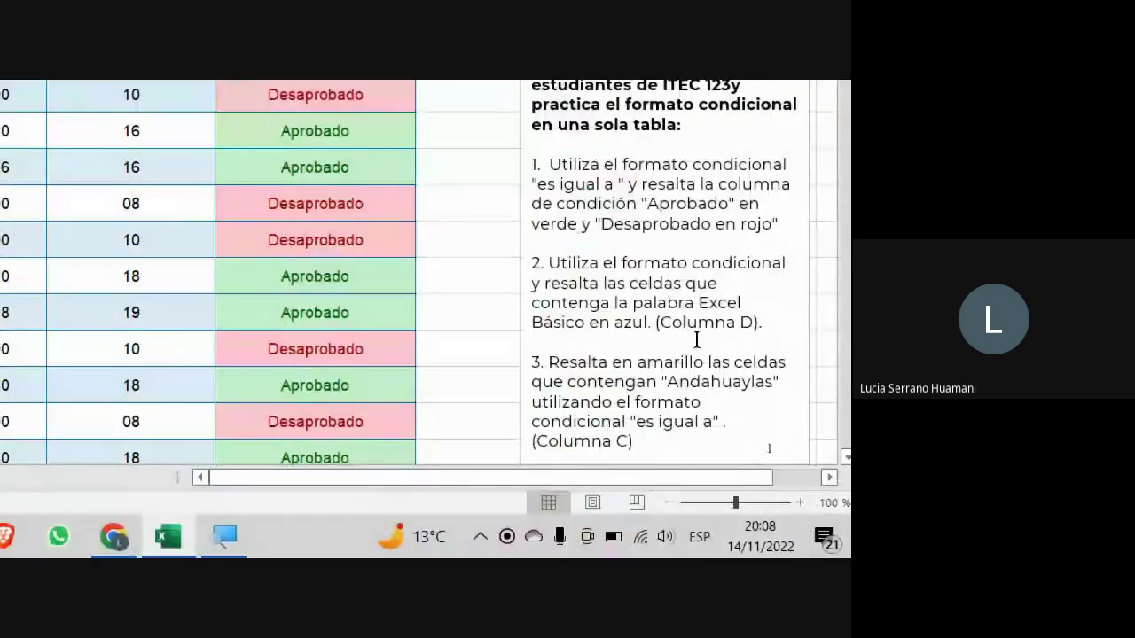
click(688, 328)
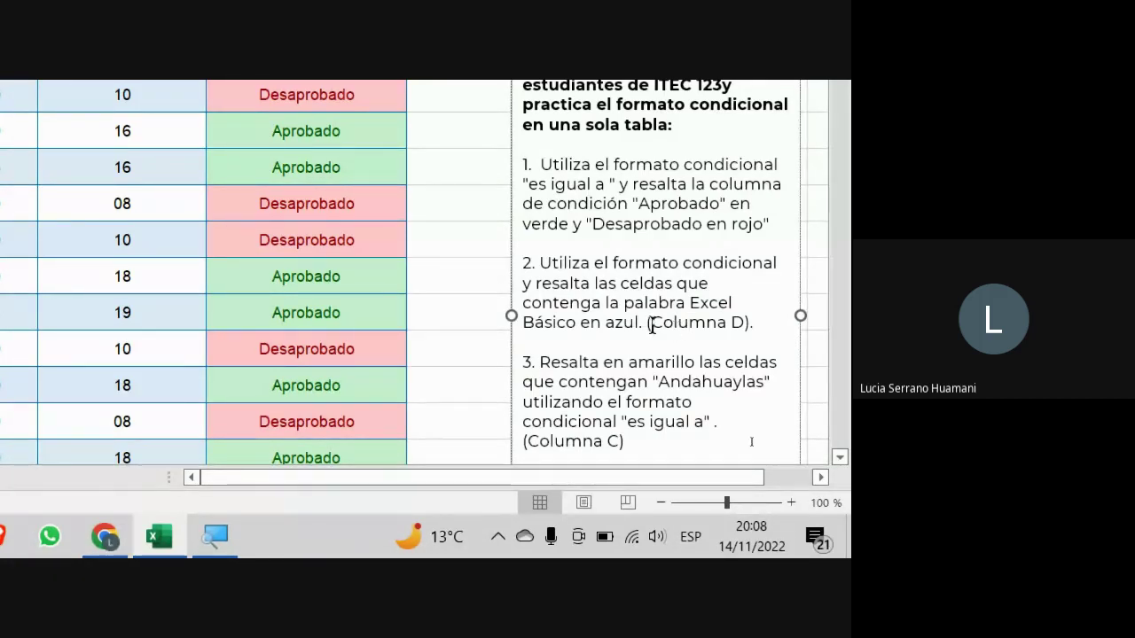
click(125, 274)
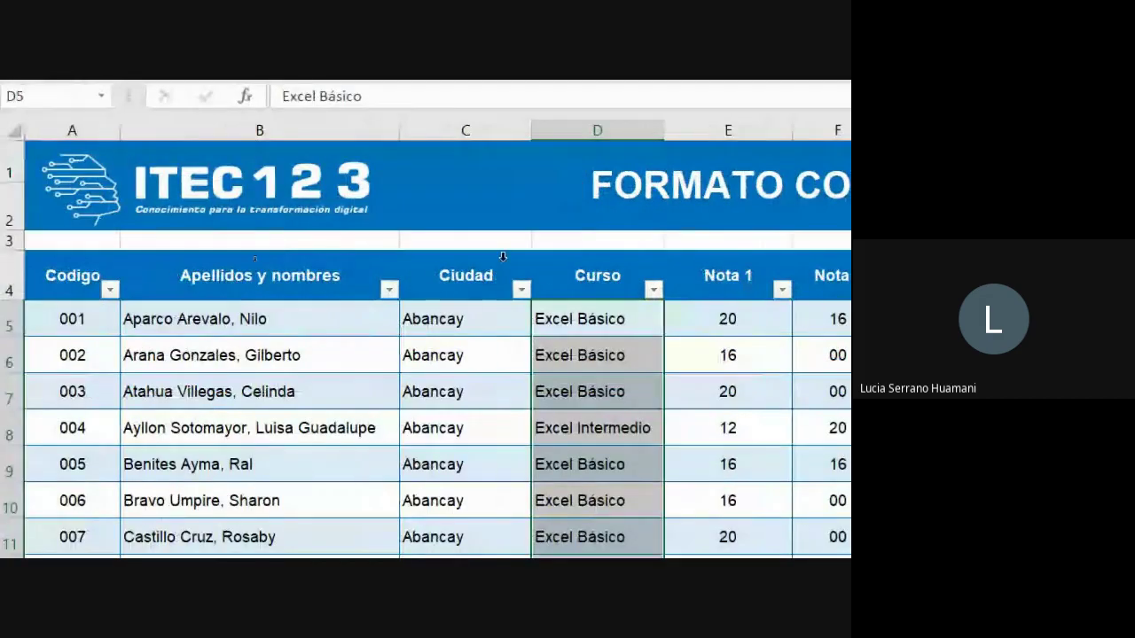
Step: Select the Curso data cells and bring up Formato condicional's Reglas para resaltar celdas menu
click(602, 257)
click(602, 261)
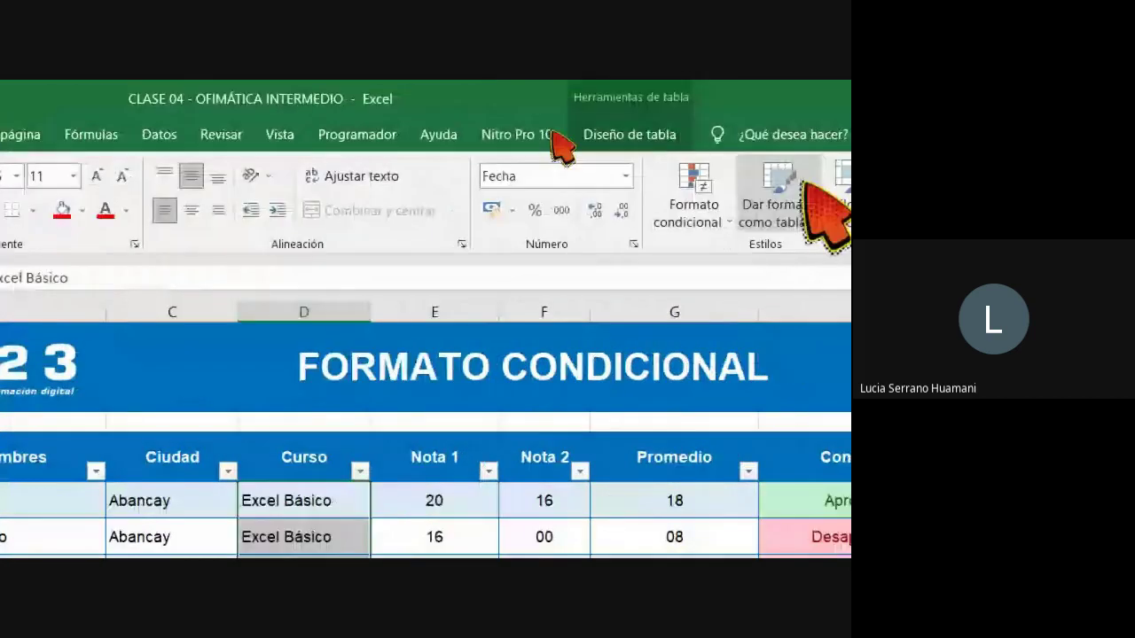
click(352, 205)
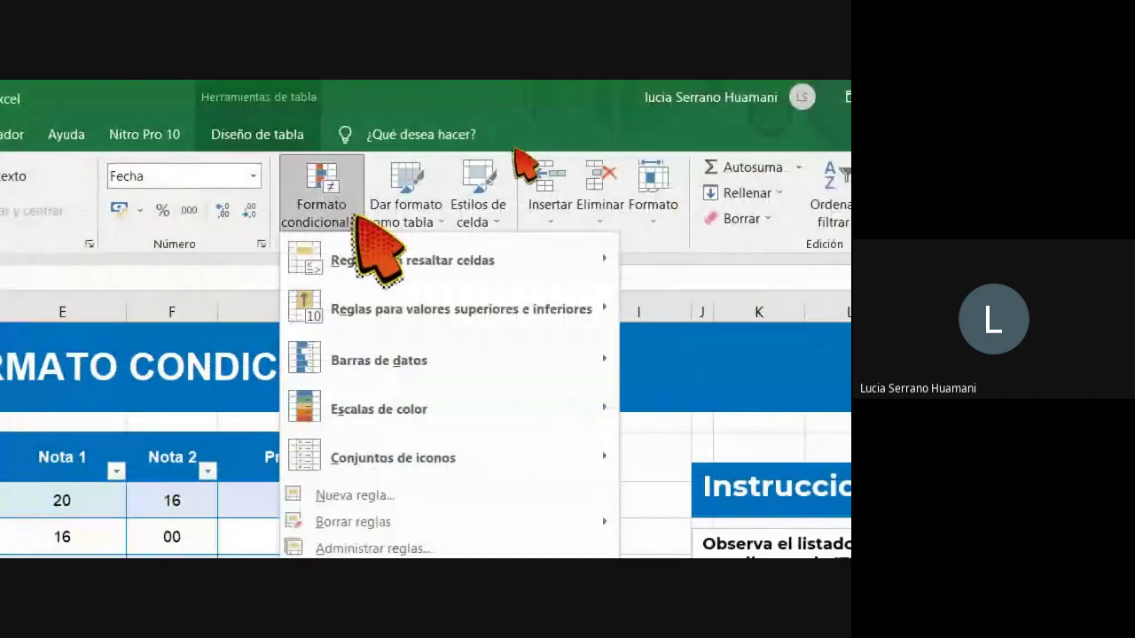
mouse_move(373, 261)
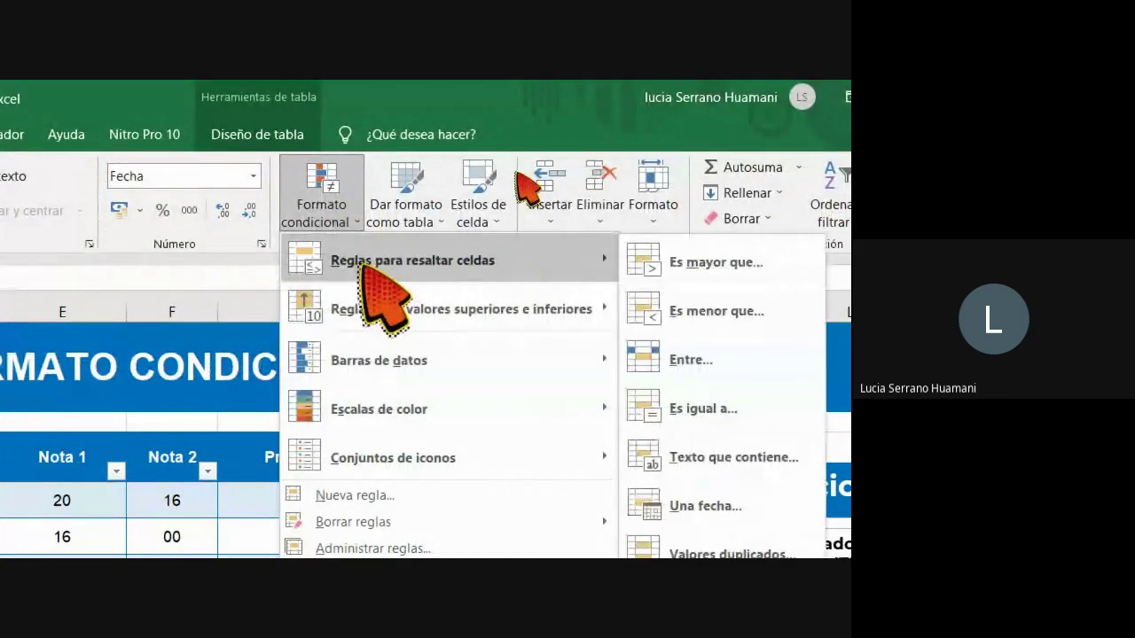
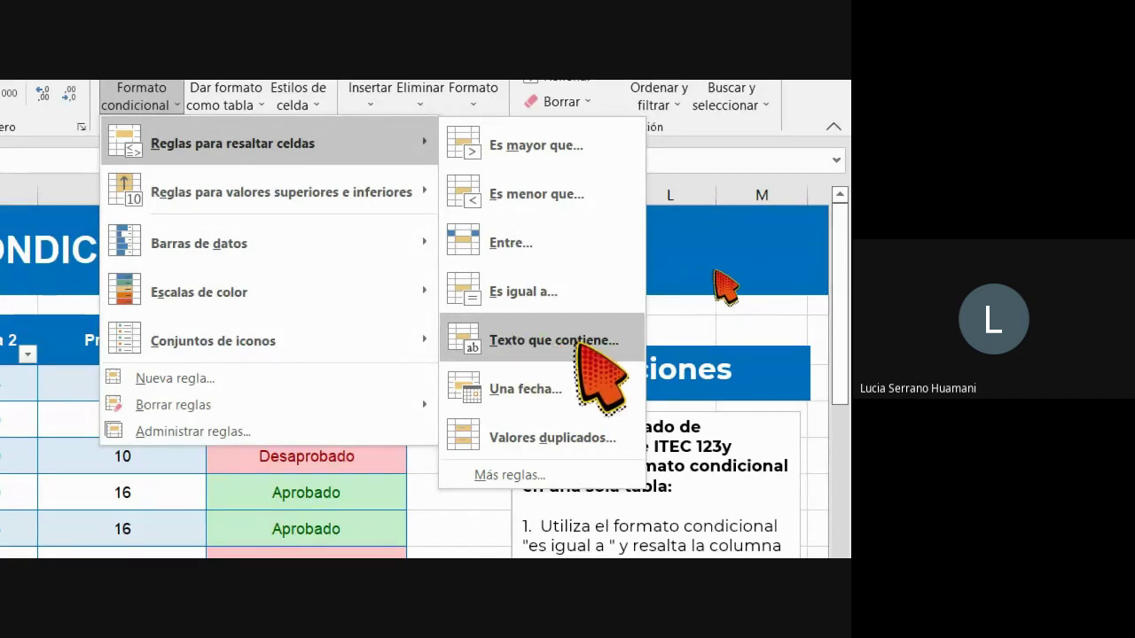
Step: Start a 'Texto que contiene' rule, move its dialog off the Curso column, and delete the prefilled 'Excel Básico' text
click(578, 344)
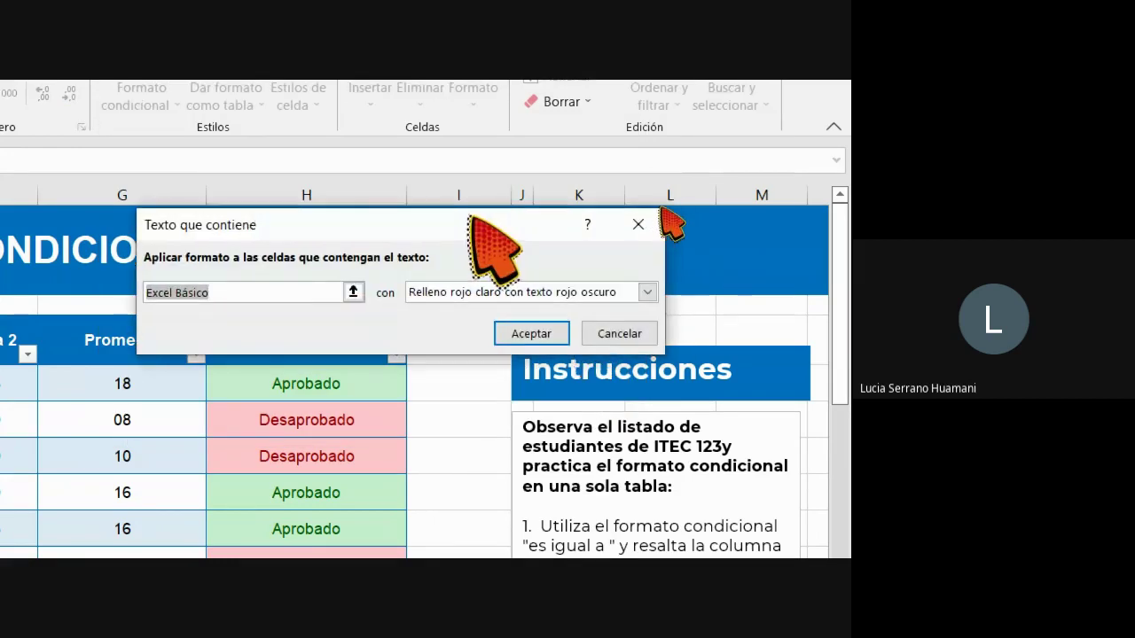
drag(471, 218, 161, 225)
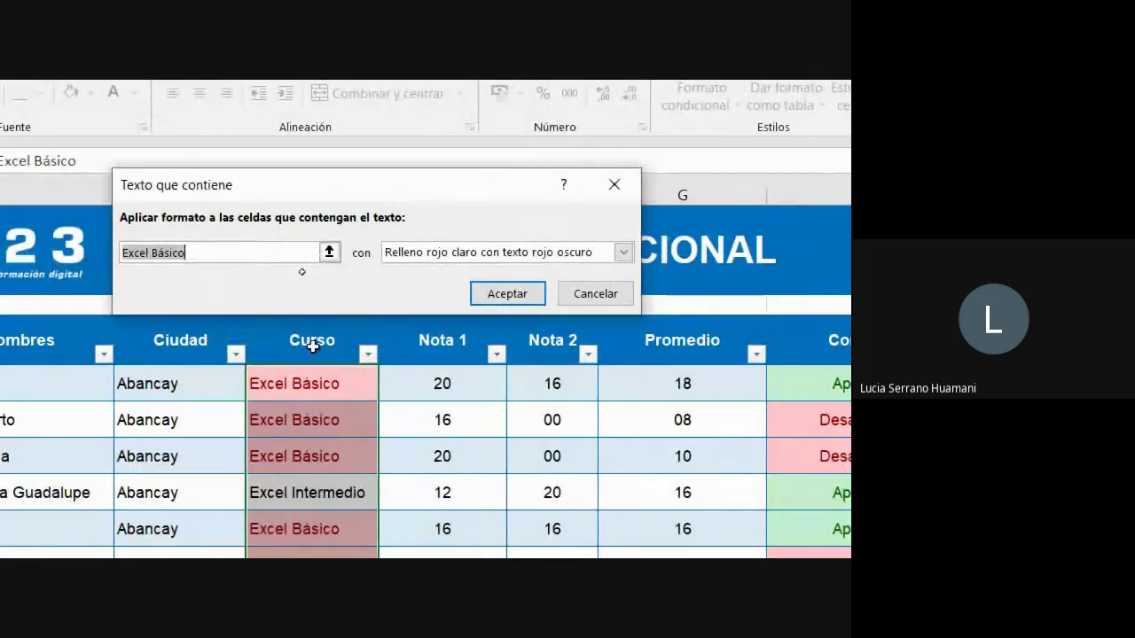
click(207, 252)
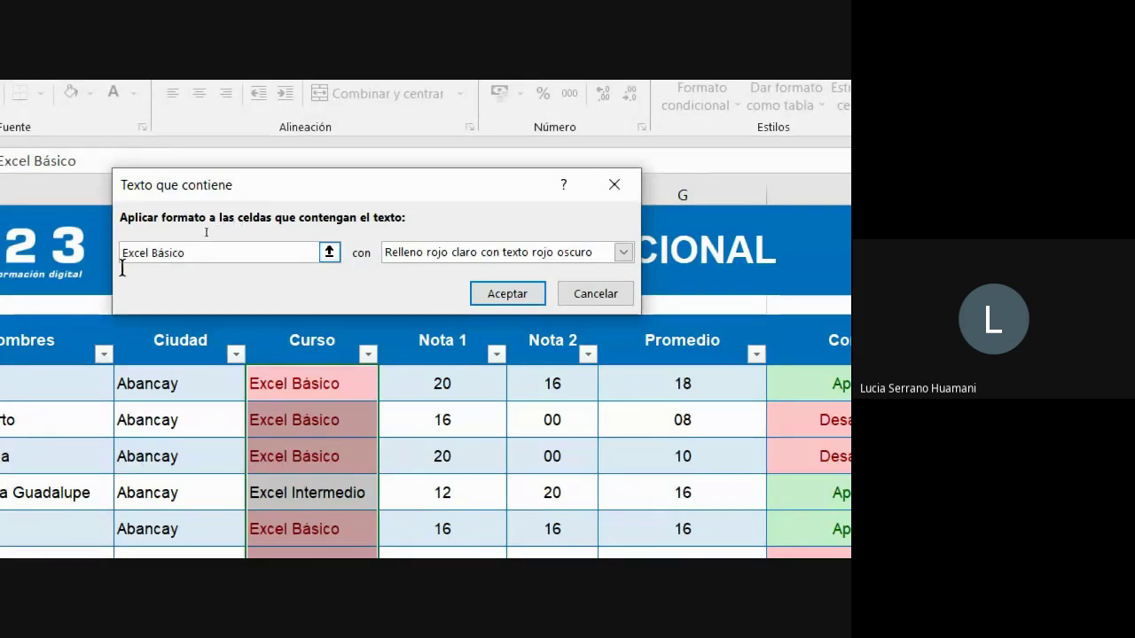
drag(186, 254, 122, 255)
key(BackSpace)
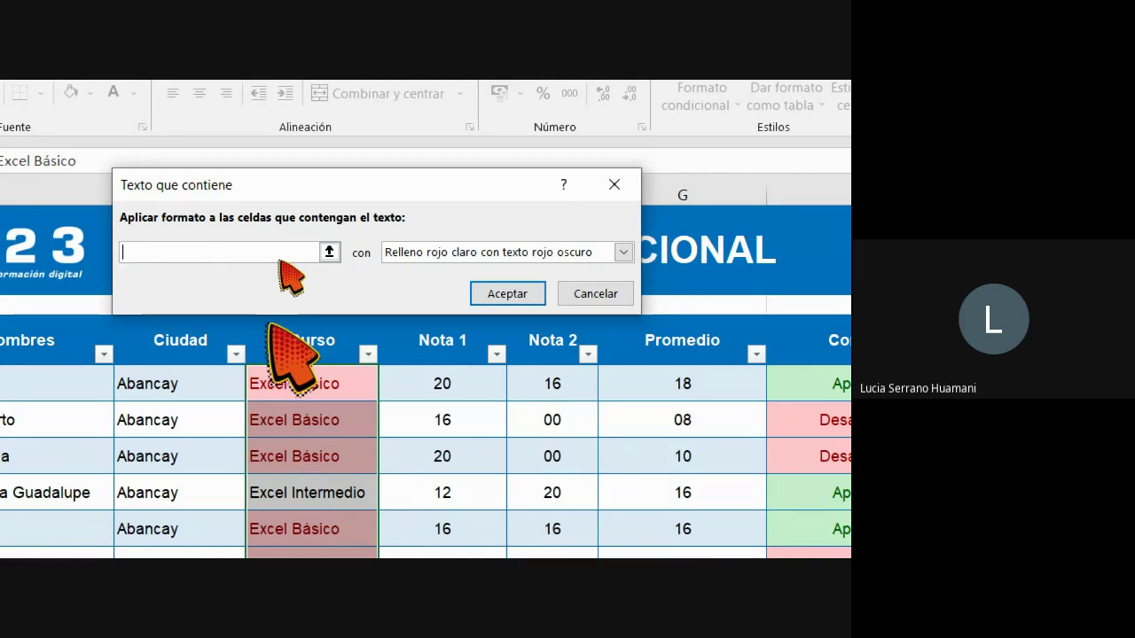
Step: Enter 'EXCEL BÁSICO' as the match text, correct it, and open the list of highlight formats
text(E)
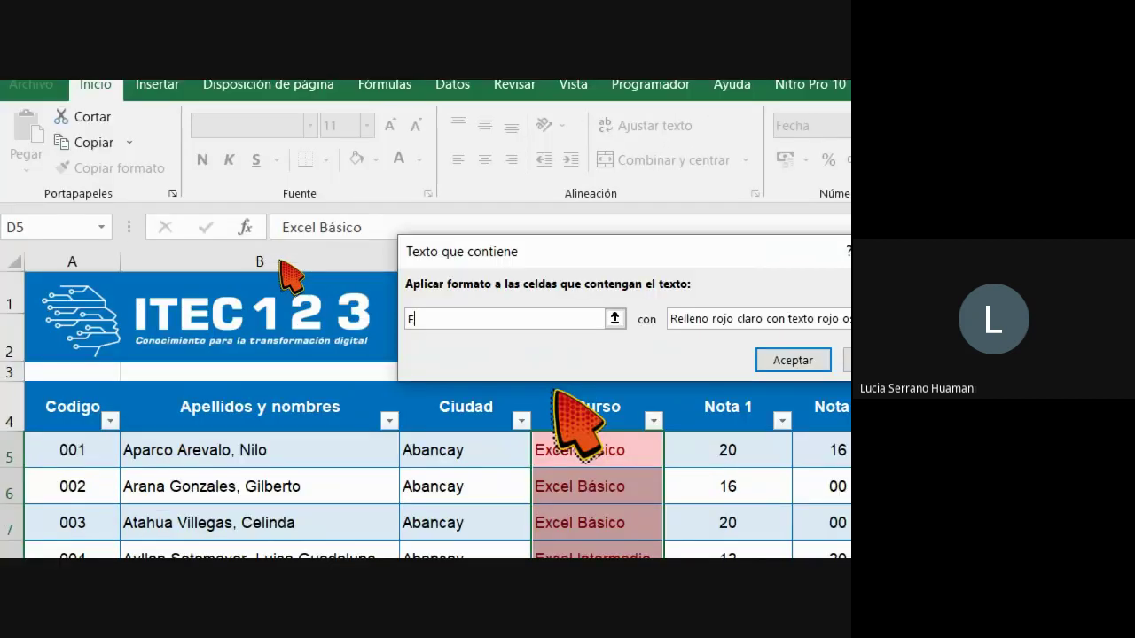
text(XCEL BASIC)
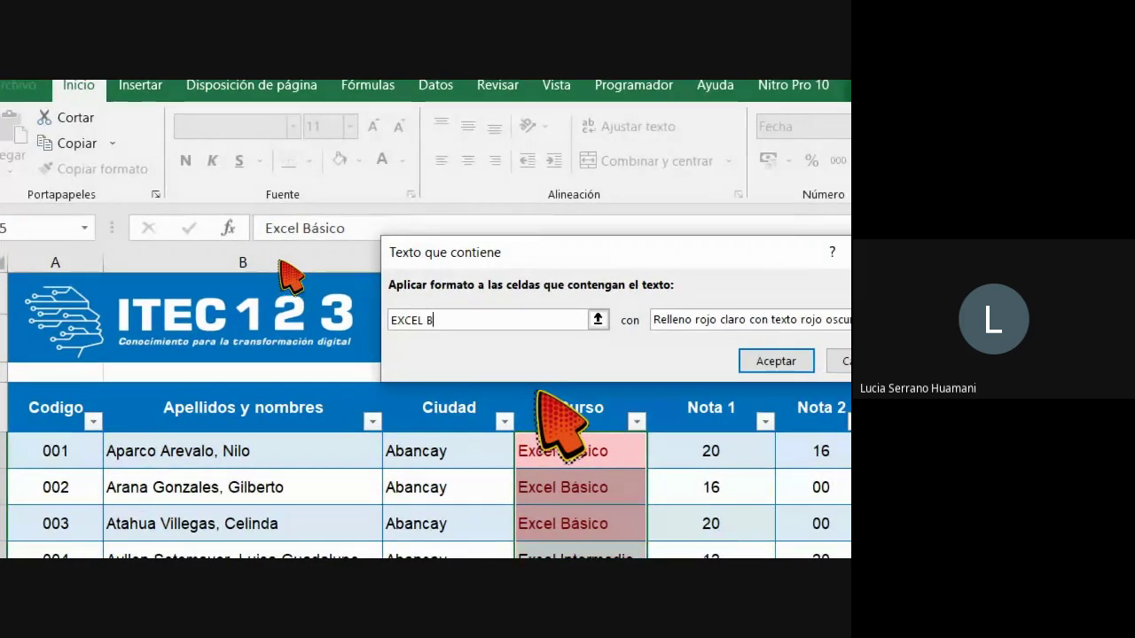
text(O)
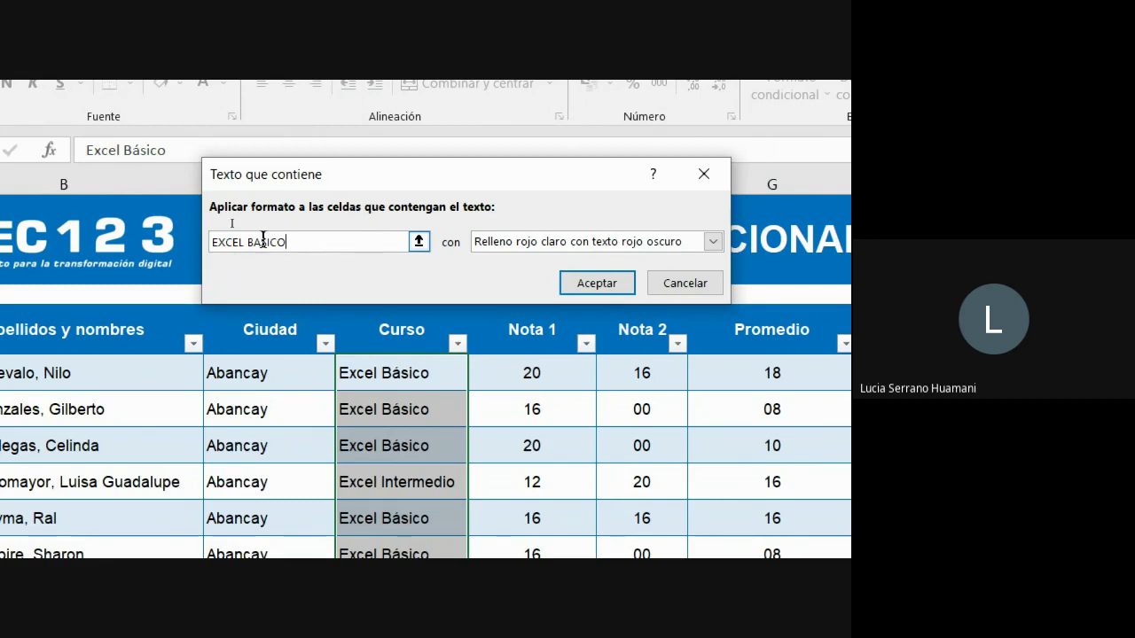
drag(291, 241, 206, 231)
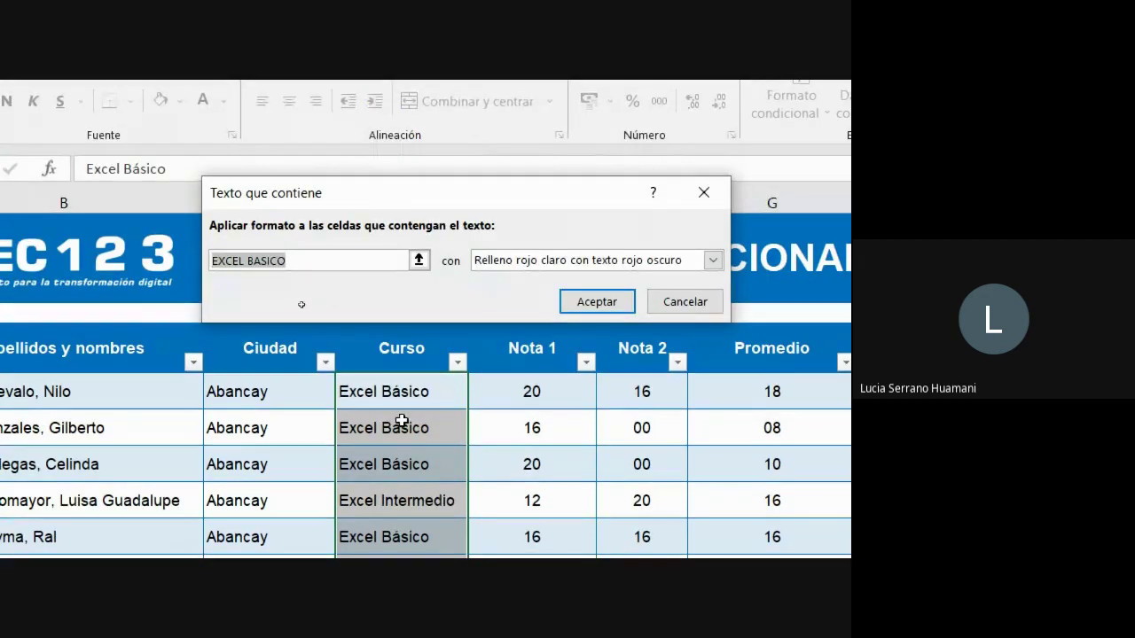
click(298, 259)
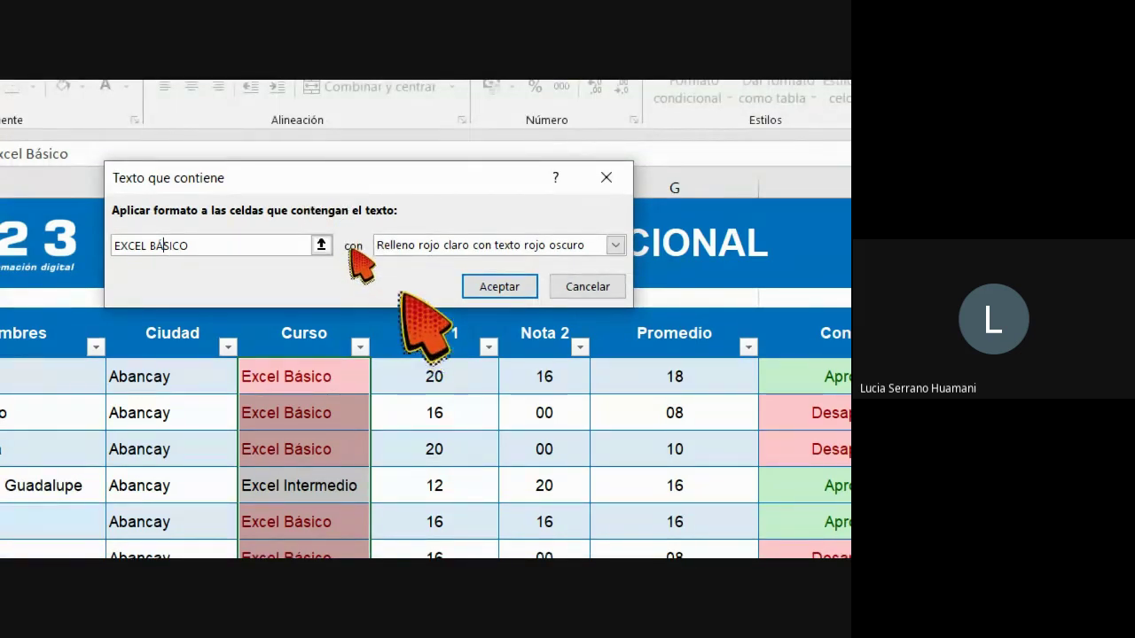
click(613, 246)
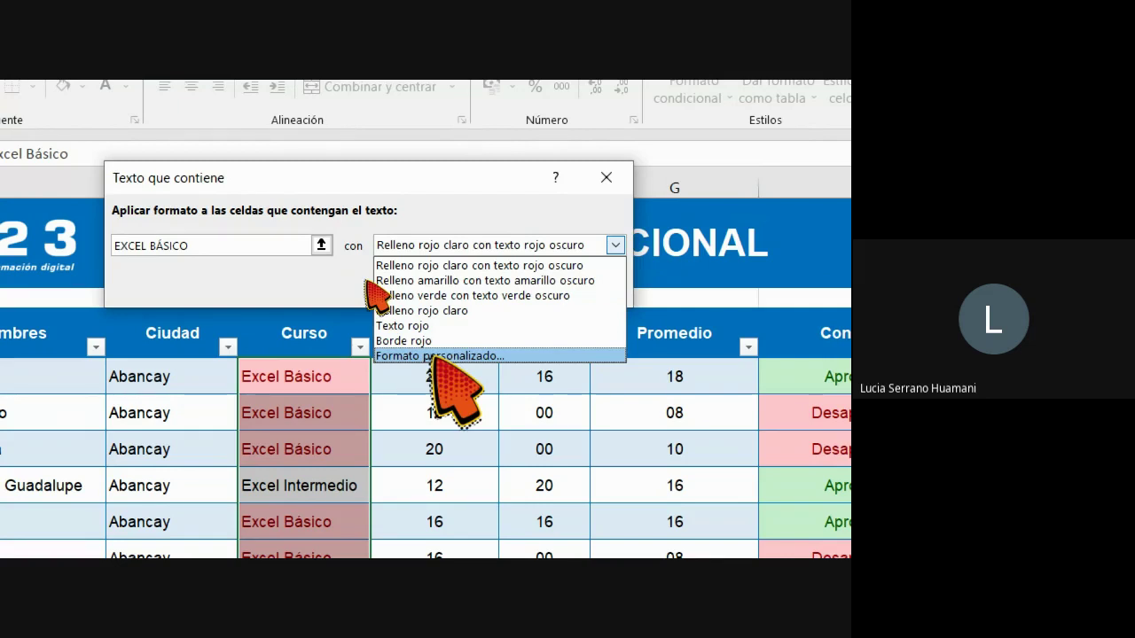
Step: Choose Formato personalizado and set the Relleno background colour to dark navy blue
click(435, 356)
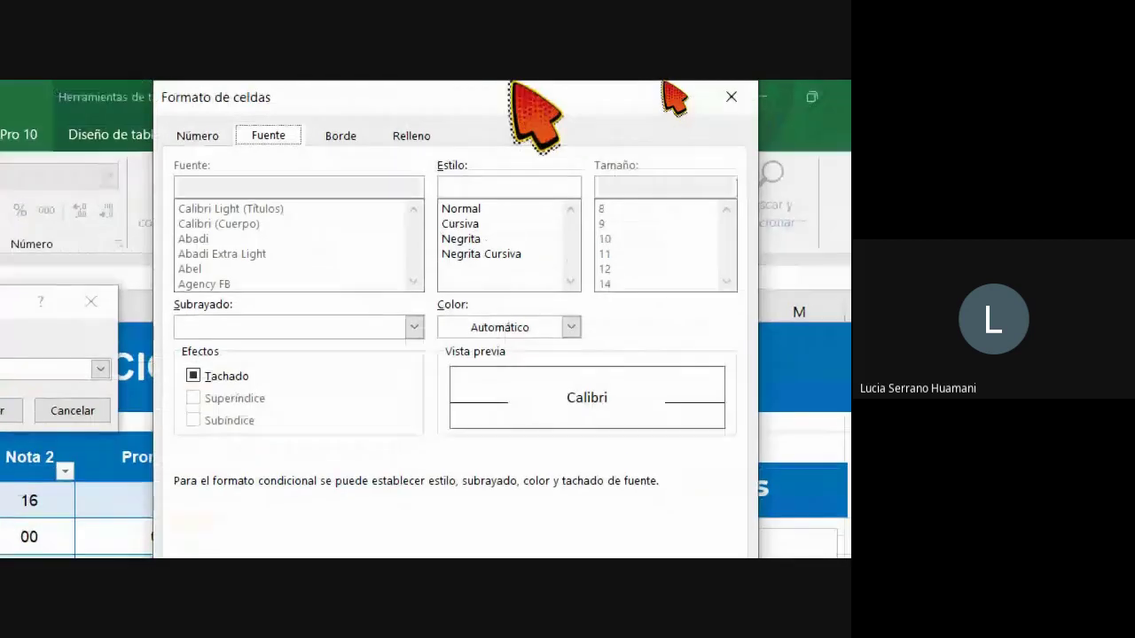
drag(502, 106, 185, 157)
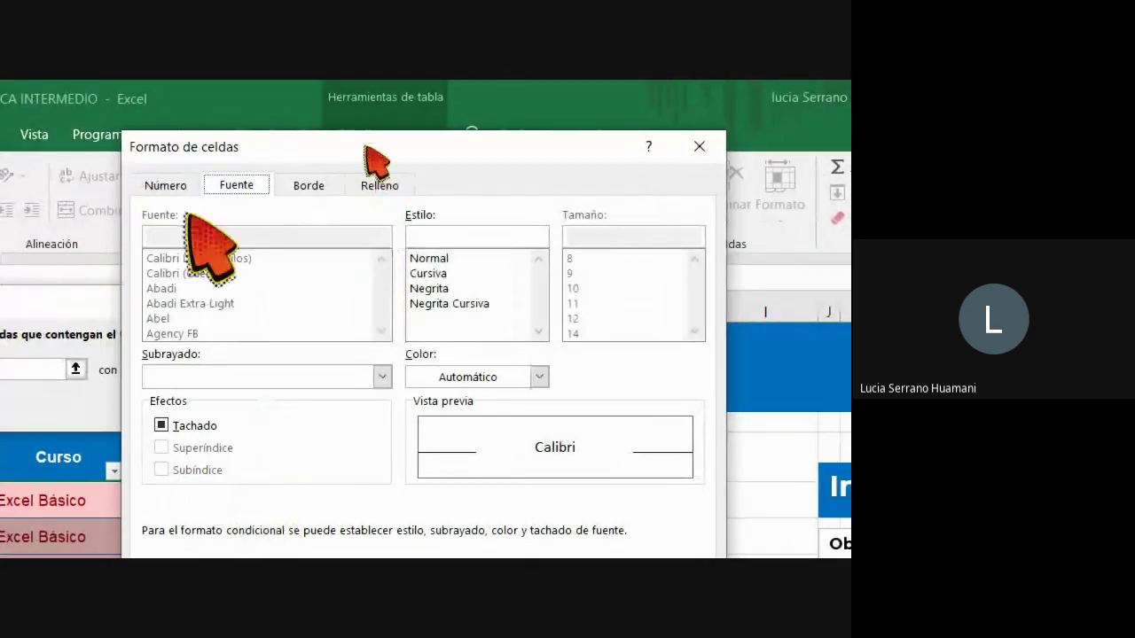
click(388, 185)
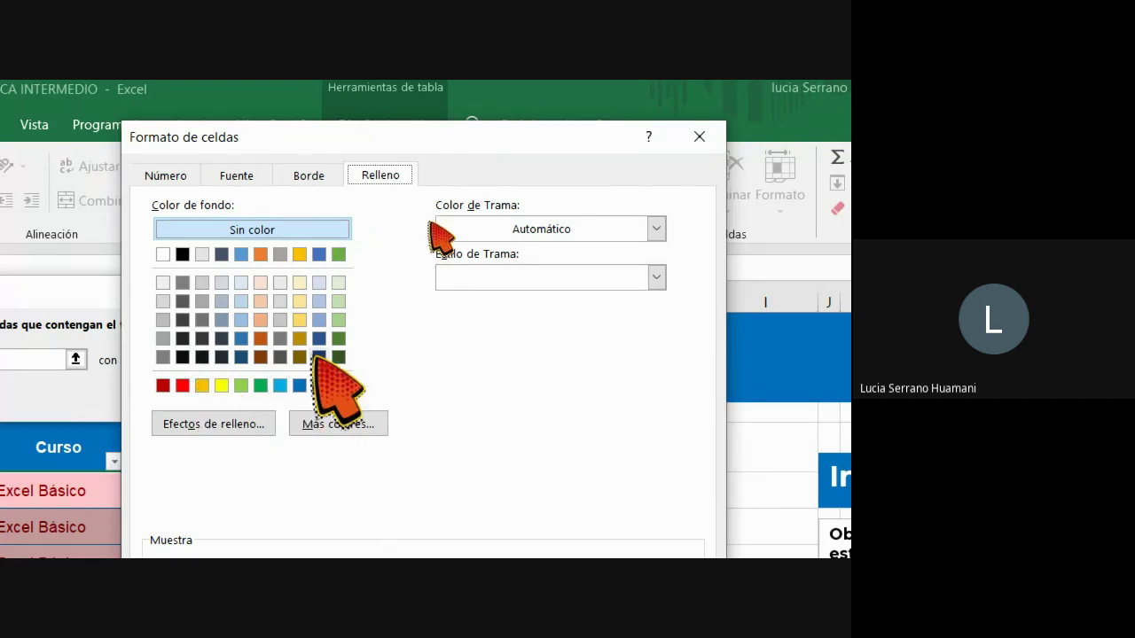
click(319, 255)
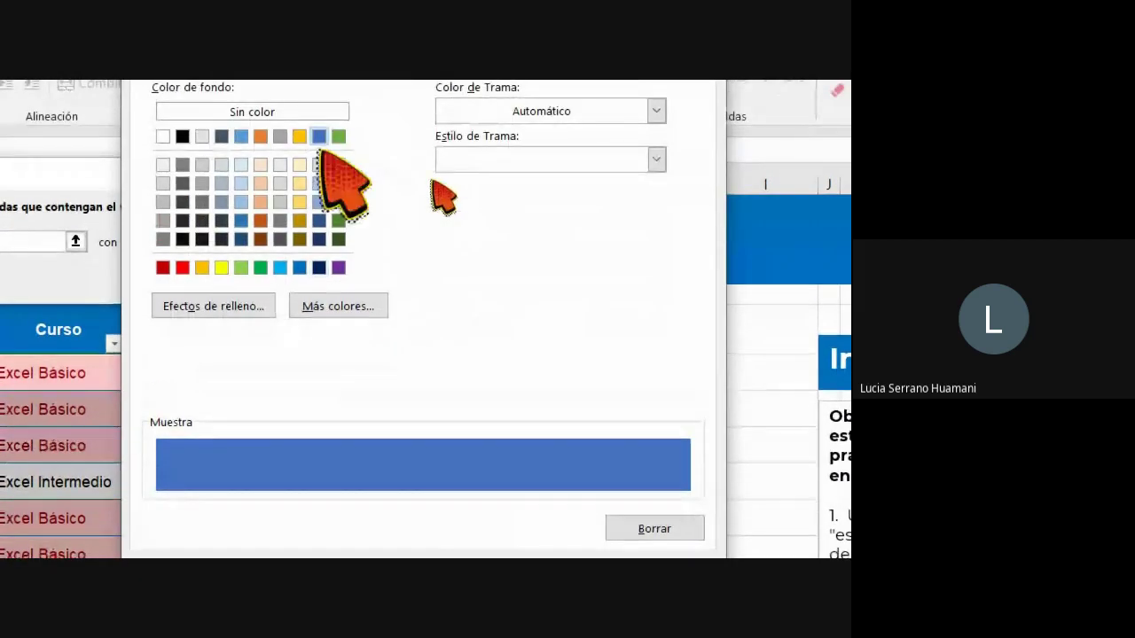
click(319, 267)
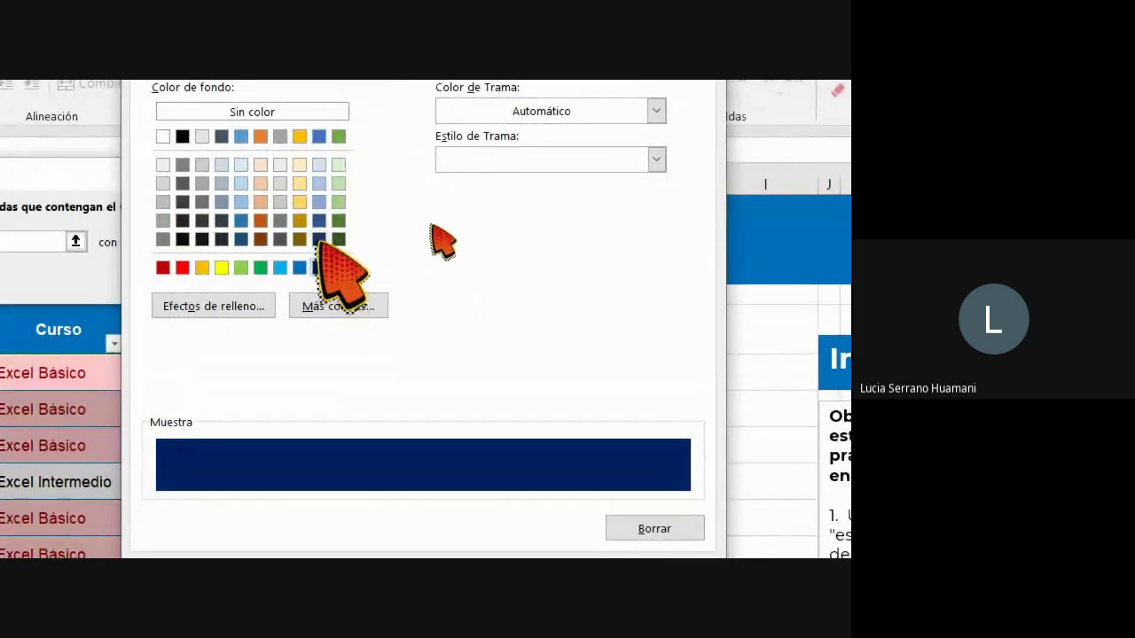
click(319, 238)
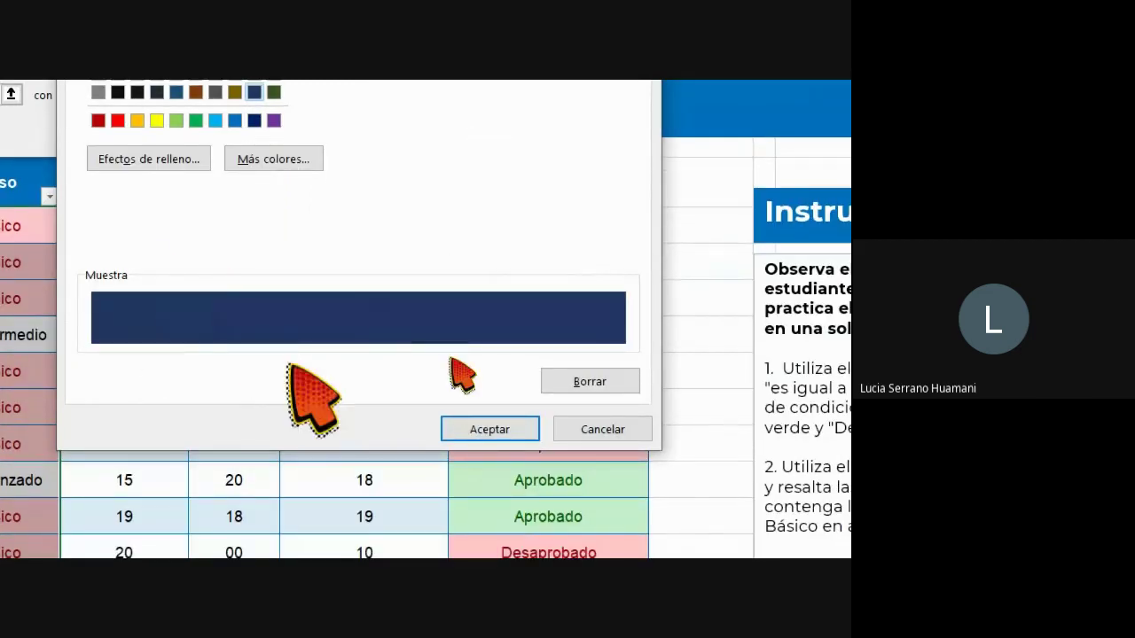
Step: Confirm the dark blue format and the rule, then deselect column D by selecting cell D9
click(490, 429)
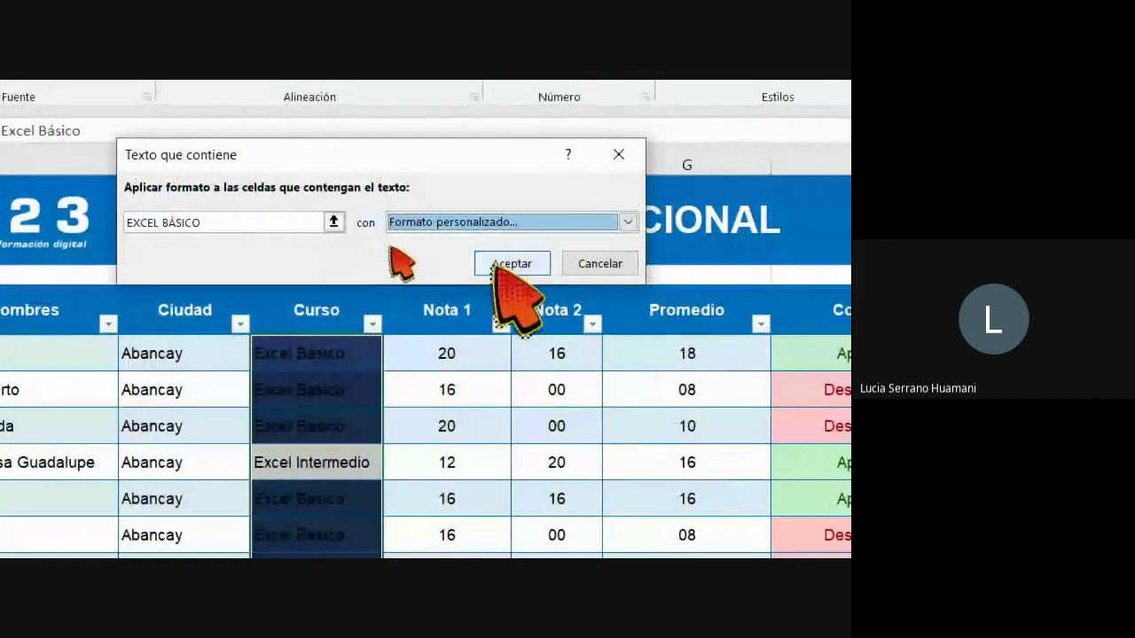
click(498, 259)
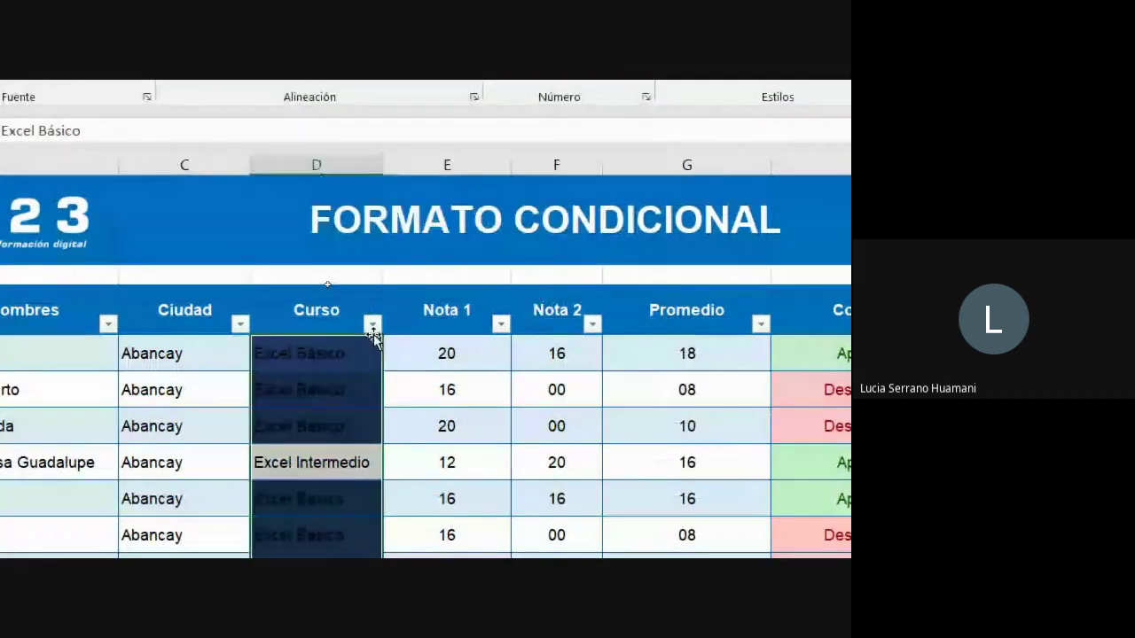
click(330, 391)
click(331, 355)
click(321, 277)
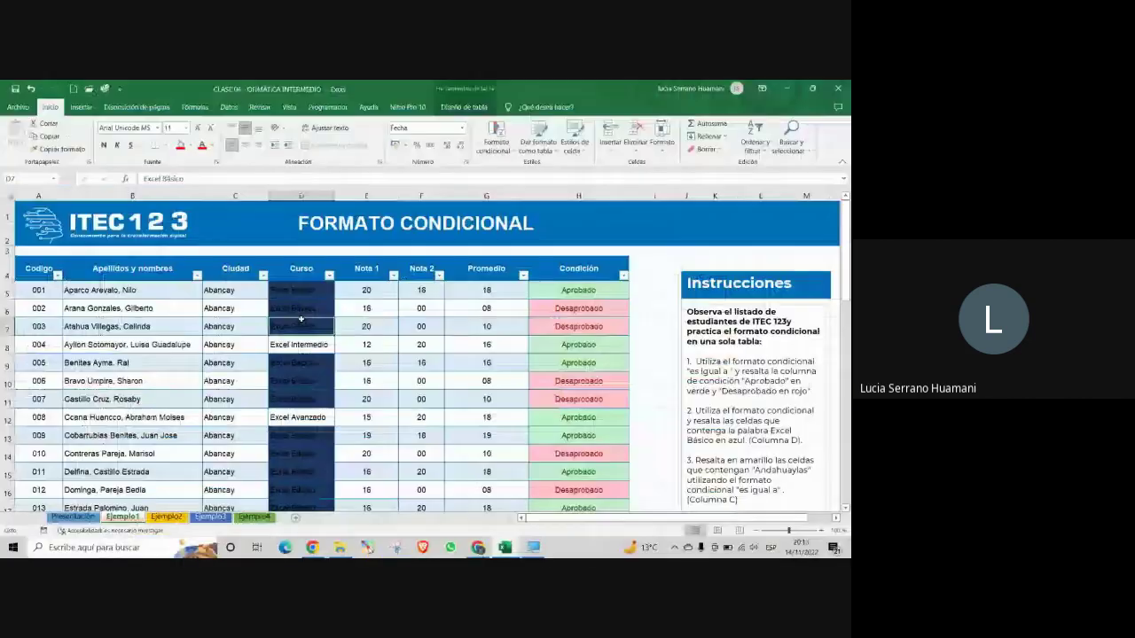
click(290, 363)
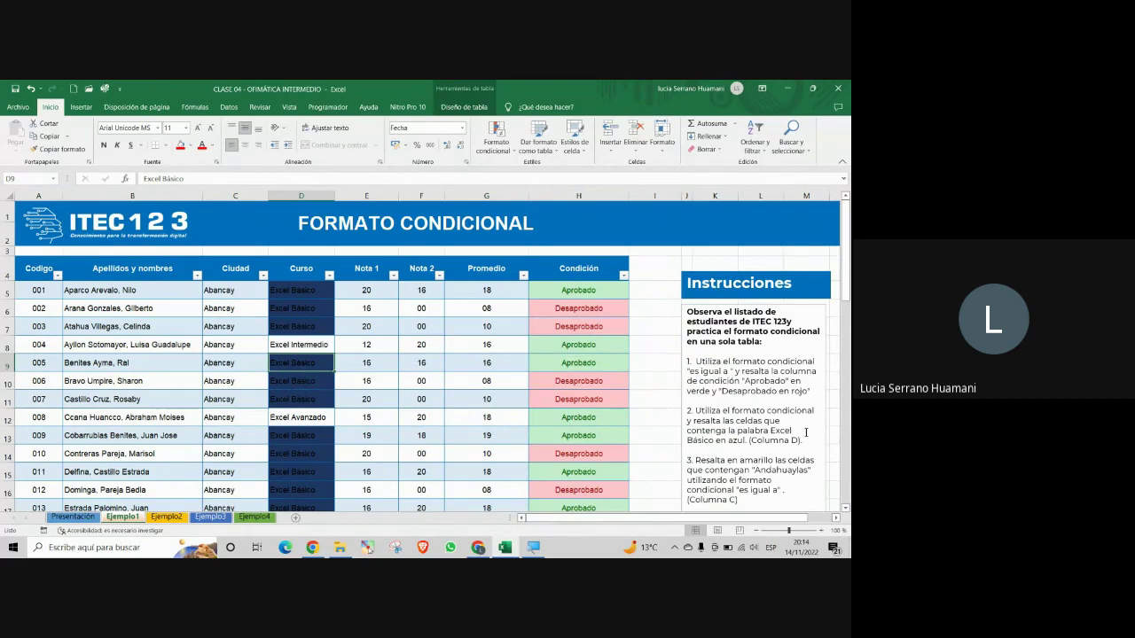
scroll(806, 432, down, 2)
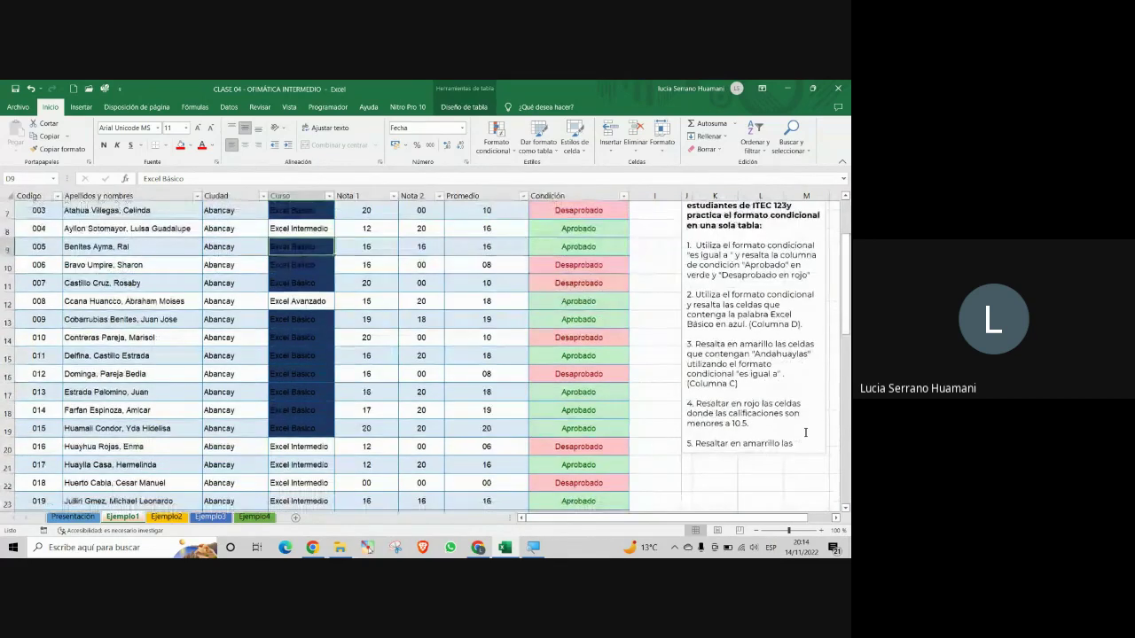
scroll(320, 418, down, 3)
scroll(320, 417, down, 8)
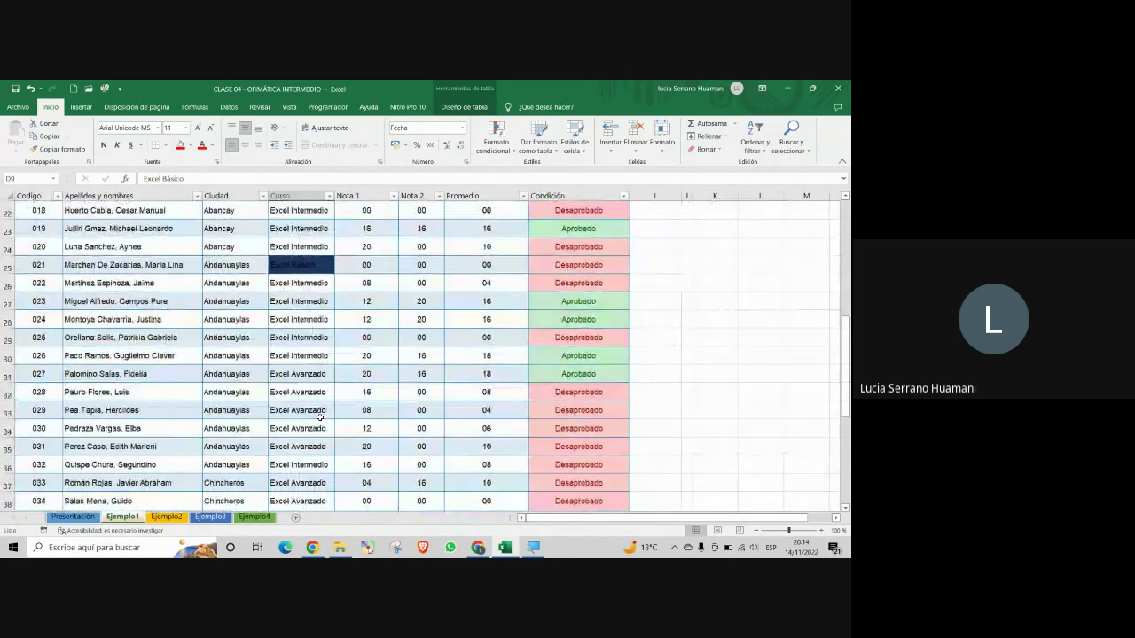
scroll(324, 415, up, 13)
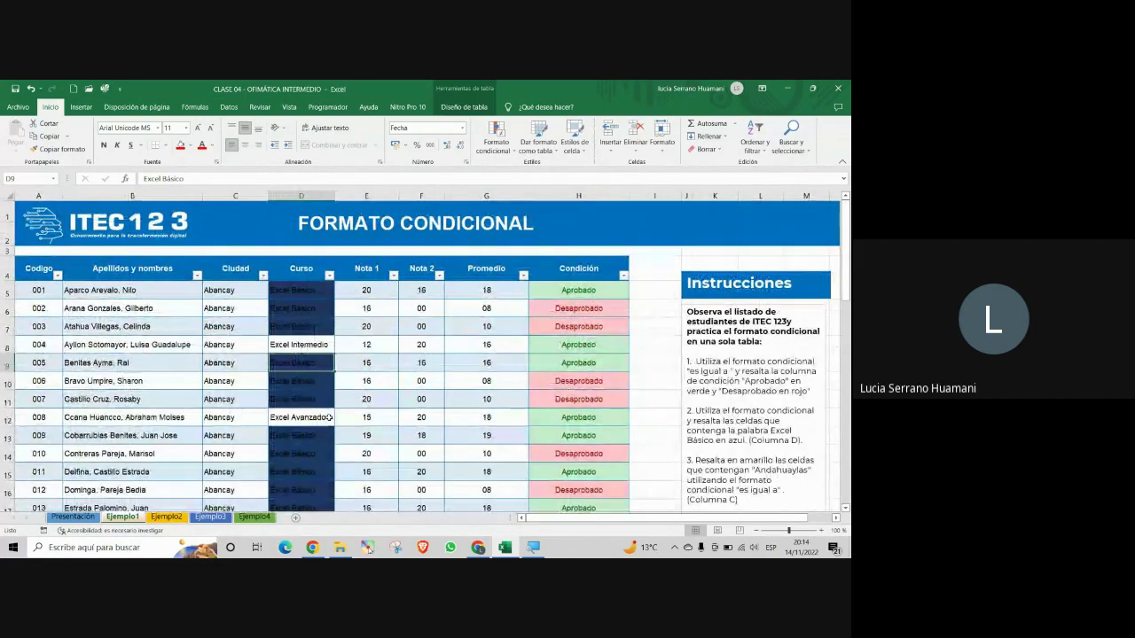
scroll(788, 423, down, 3)
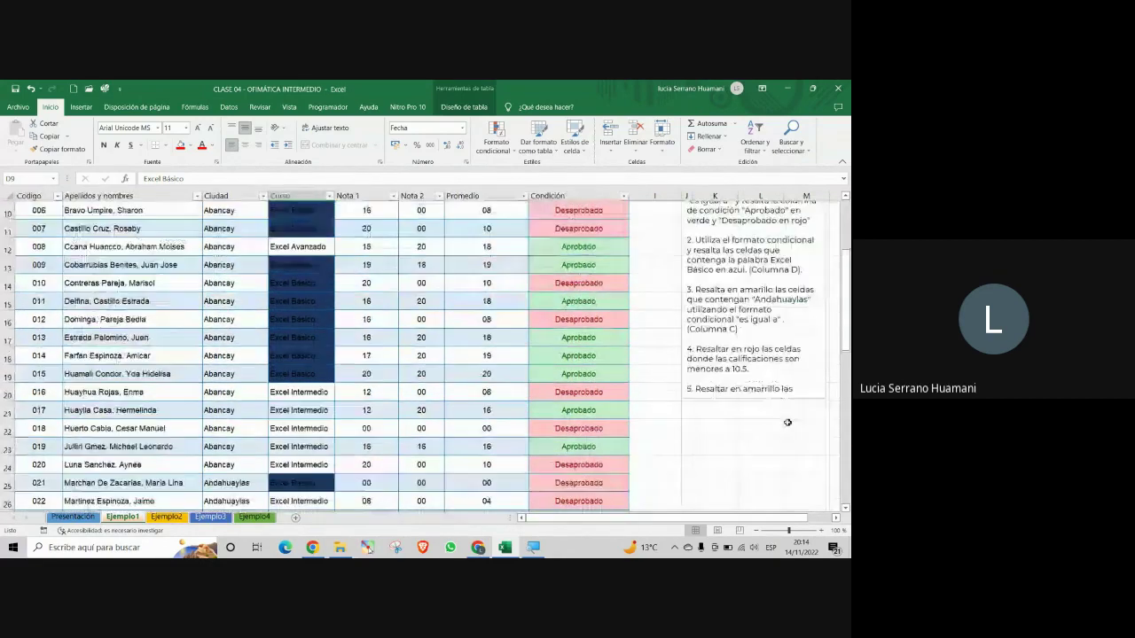
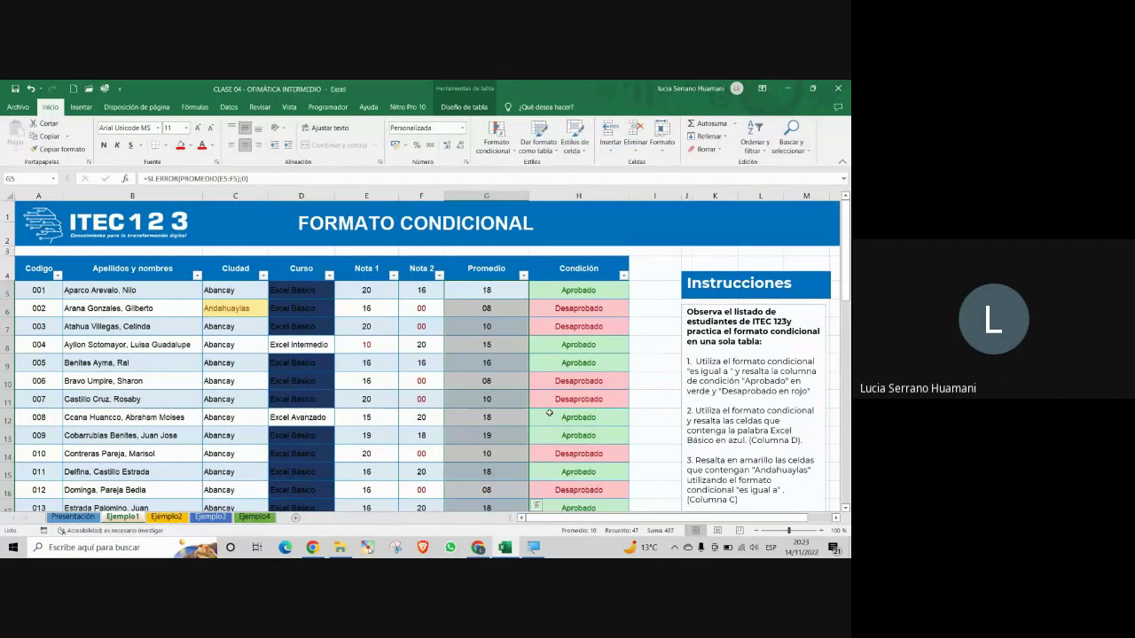
Step: Return to the Excel workbook from the video call and expand the ribbon
key(alt+Tab)
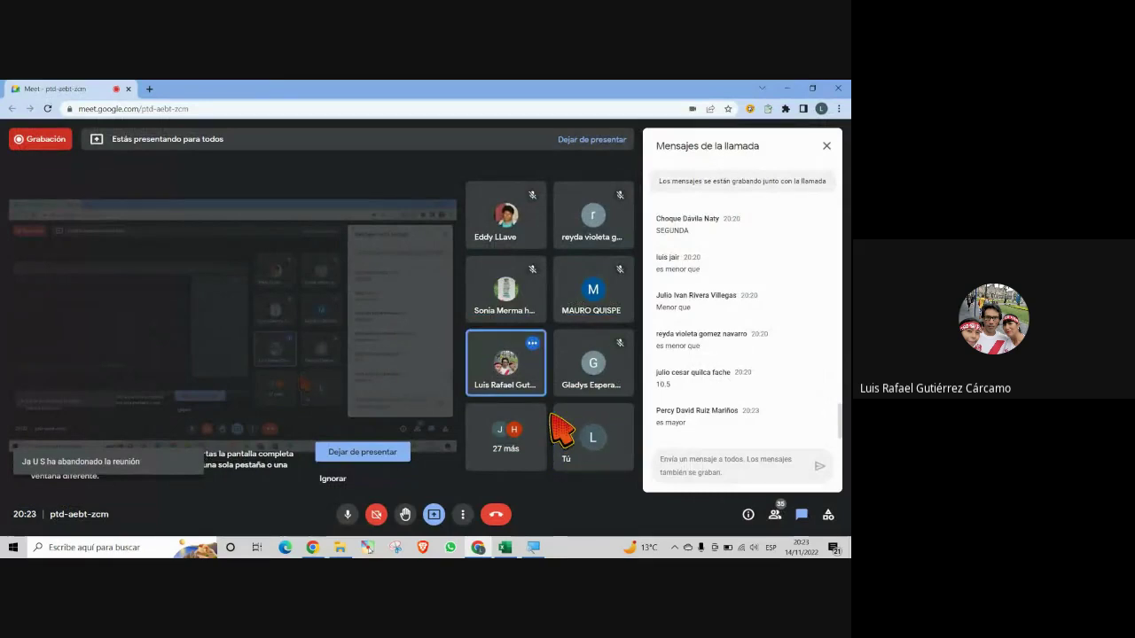
key(alt+Tab)
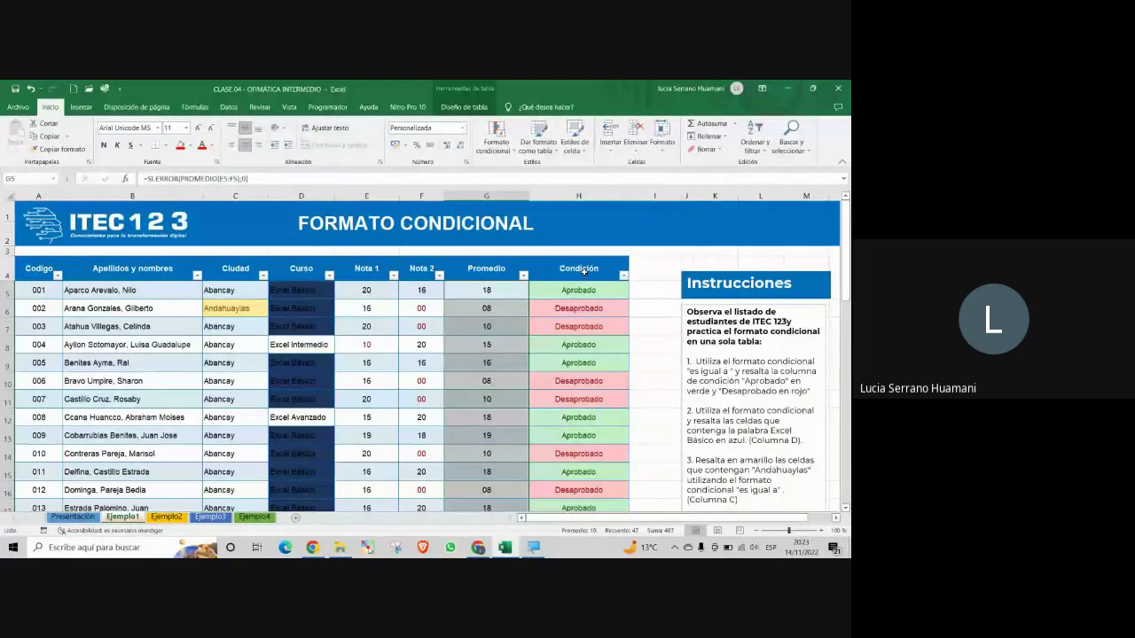
key(super+plus)
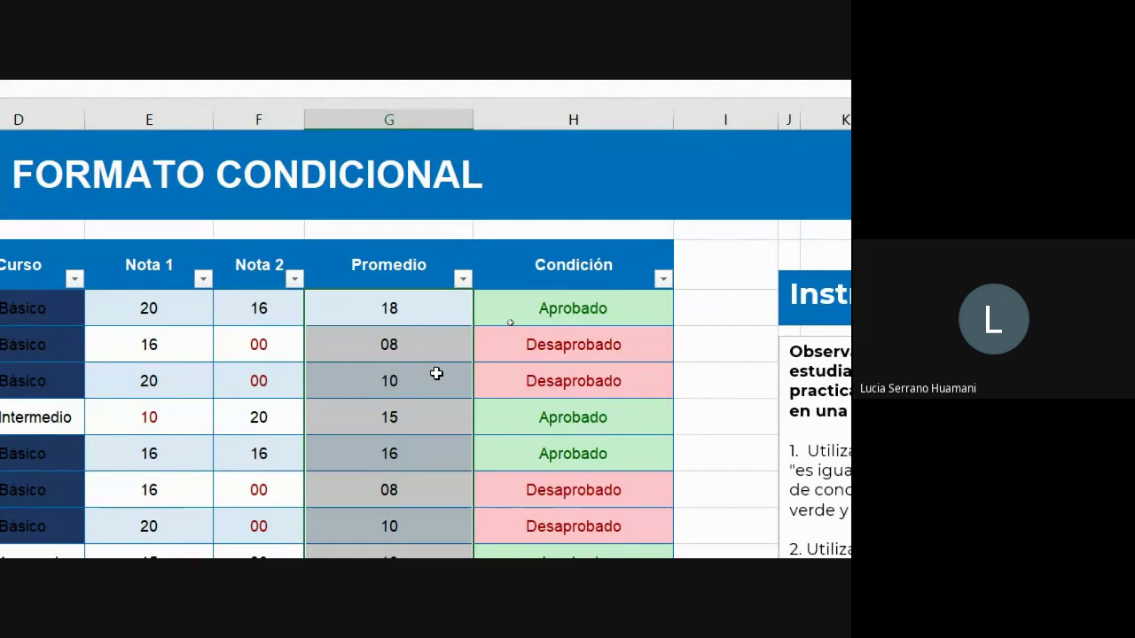
key(ctrl+F1)
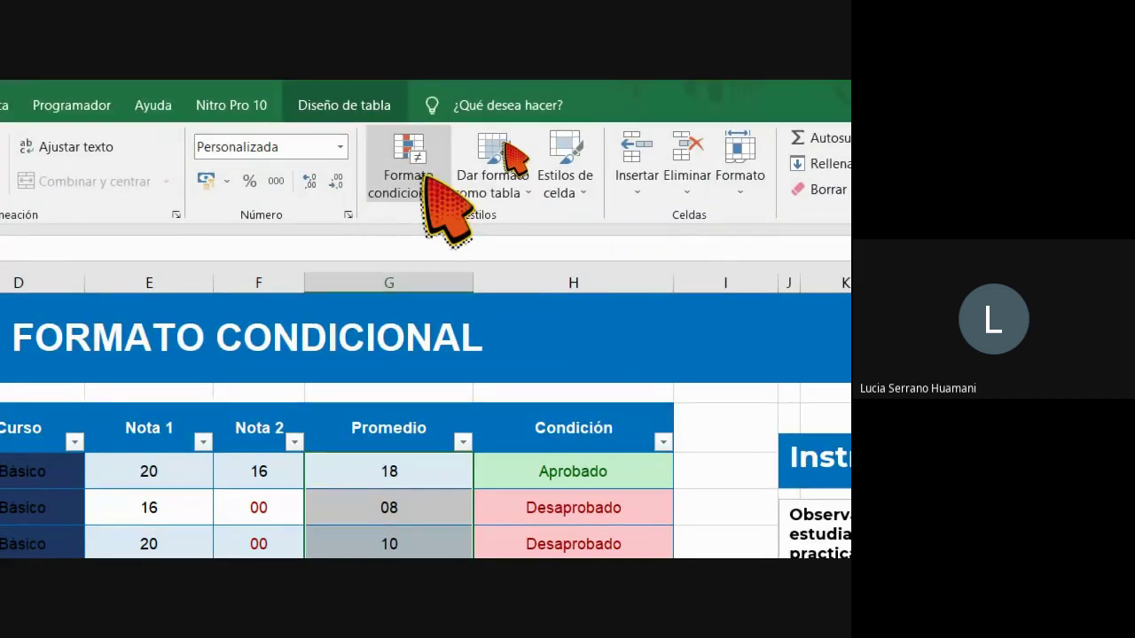
Step: Show the Reglas para valores superiores e inferiores options under Formato condicional
click(419, 143)
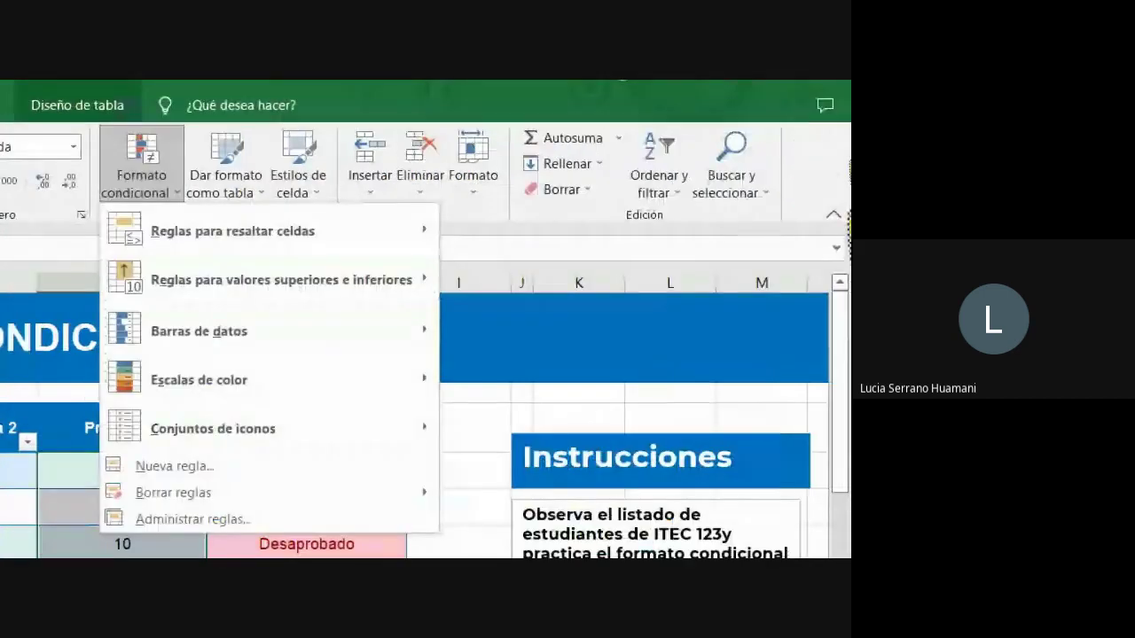
mouse_move(378, 232)
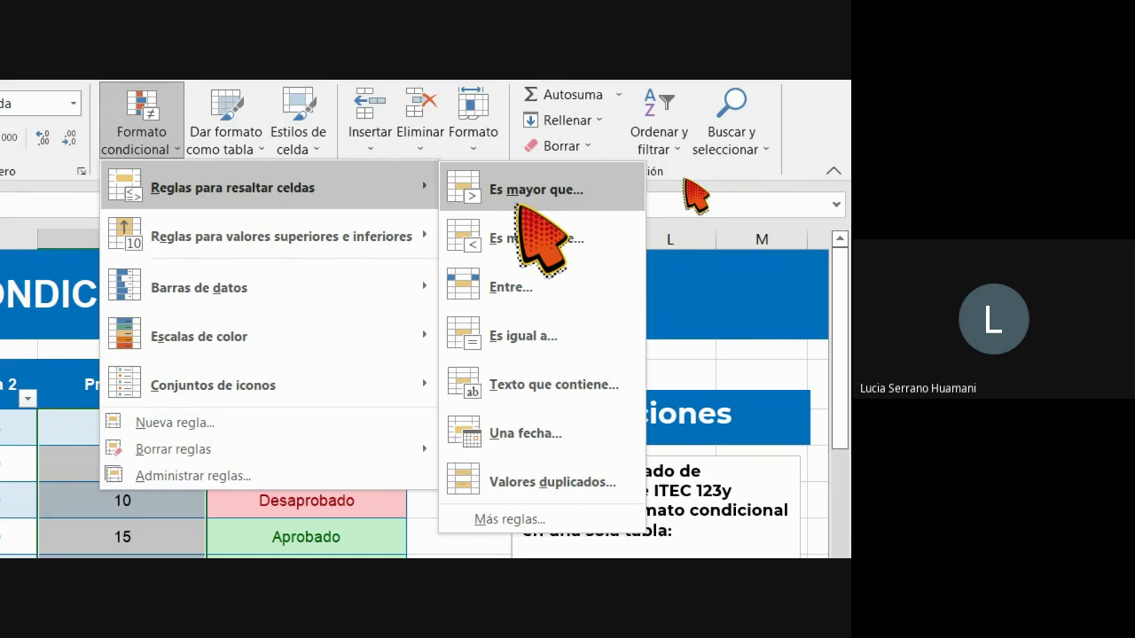
mouse_move(206, 240)
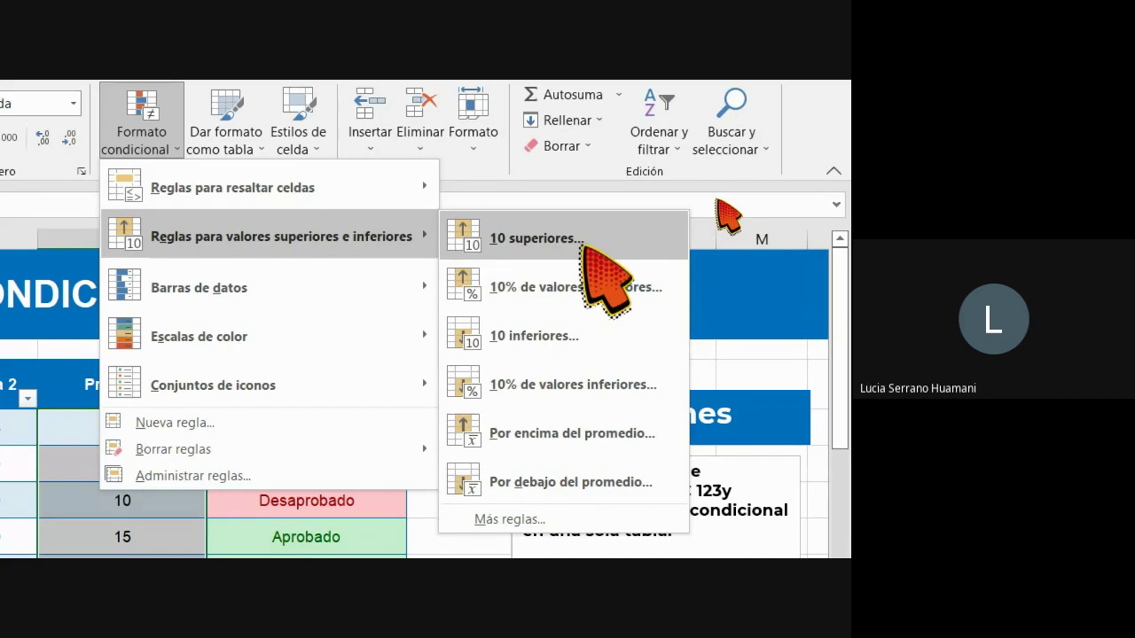
Step: Add a top 3 rule to the Promedio averages with a custom light blue fill
click(582, 245)
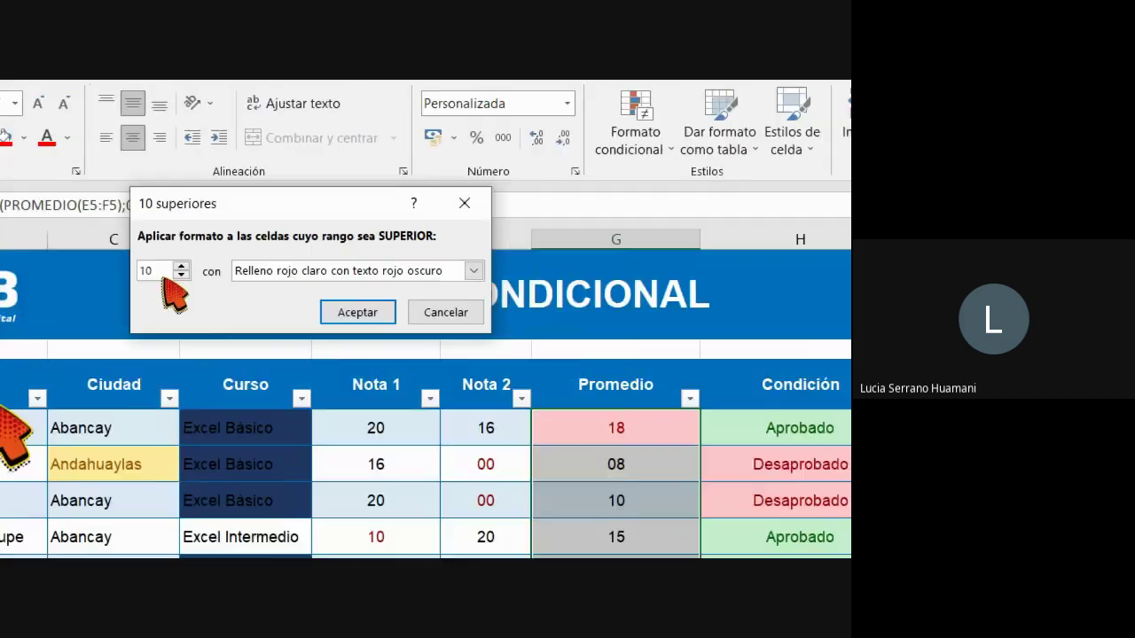
drag(380, 203, 769, 235)
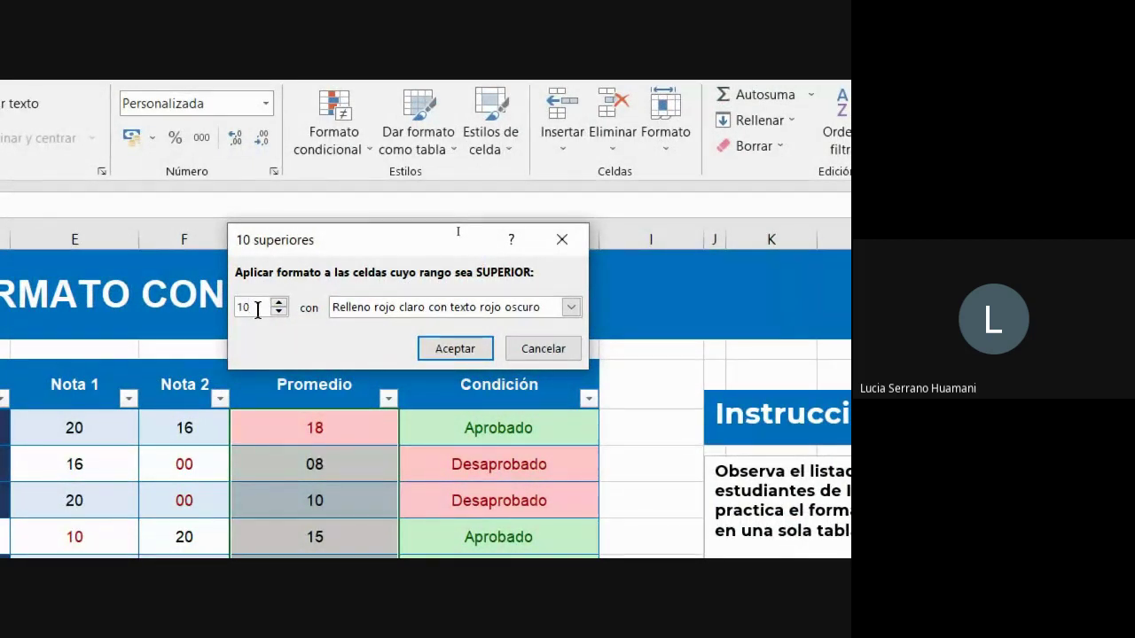
key(BackSpace)
key(BackSpace)
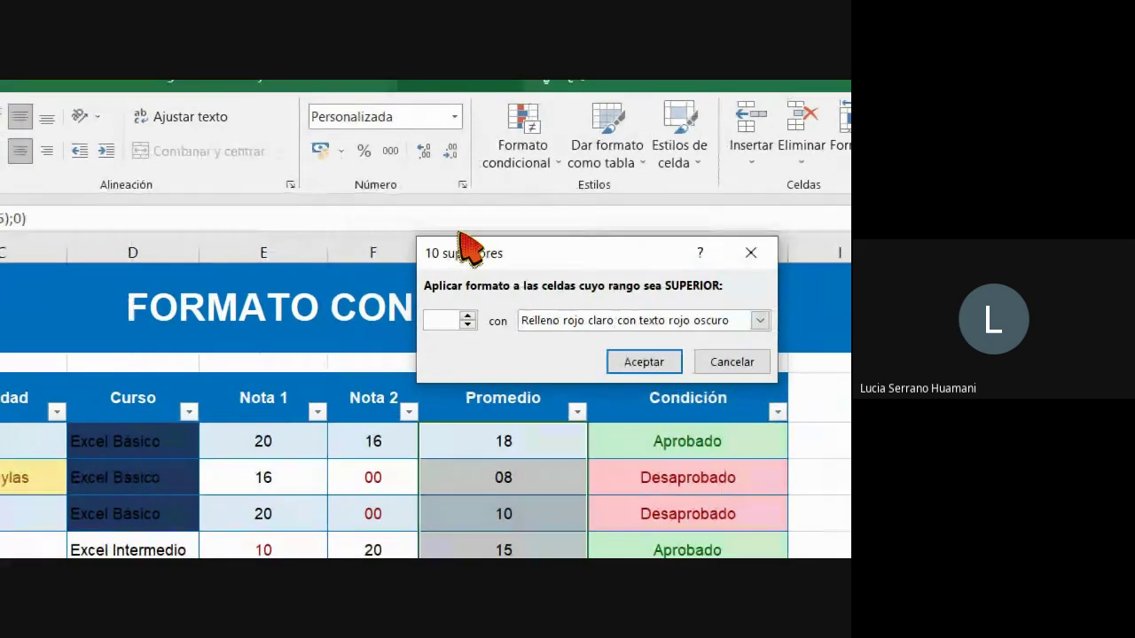
text(3)
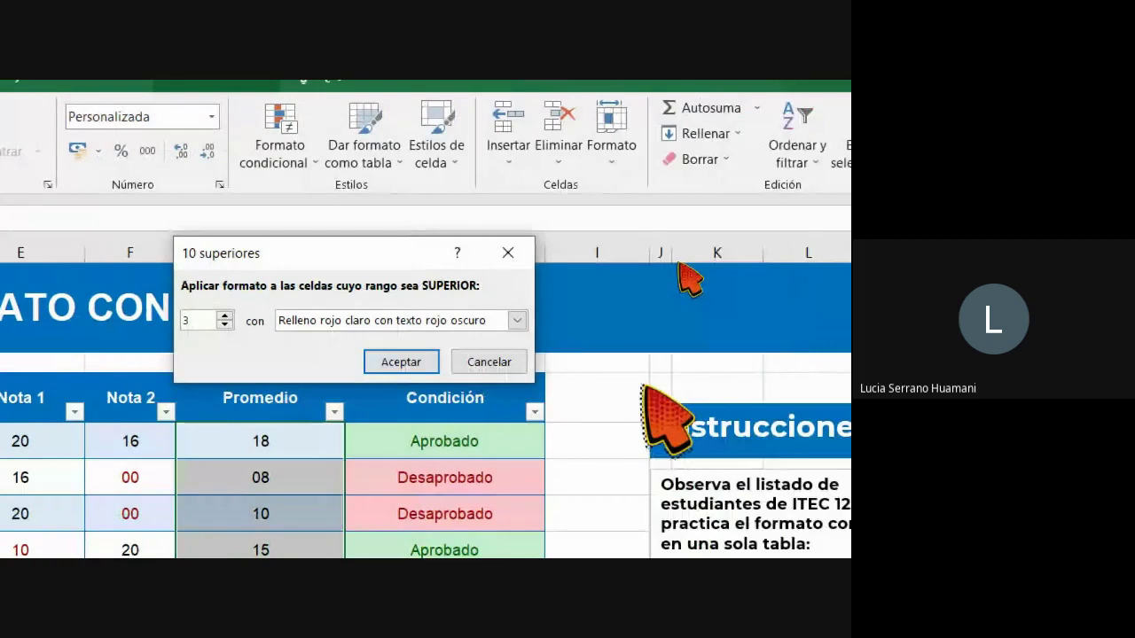
click(516, 321)
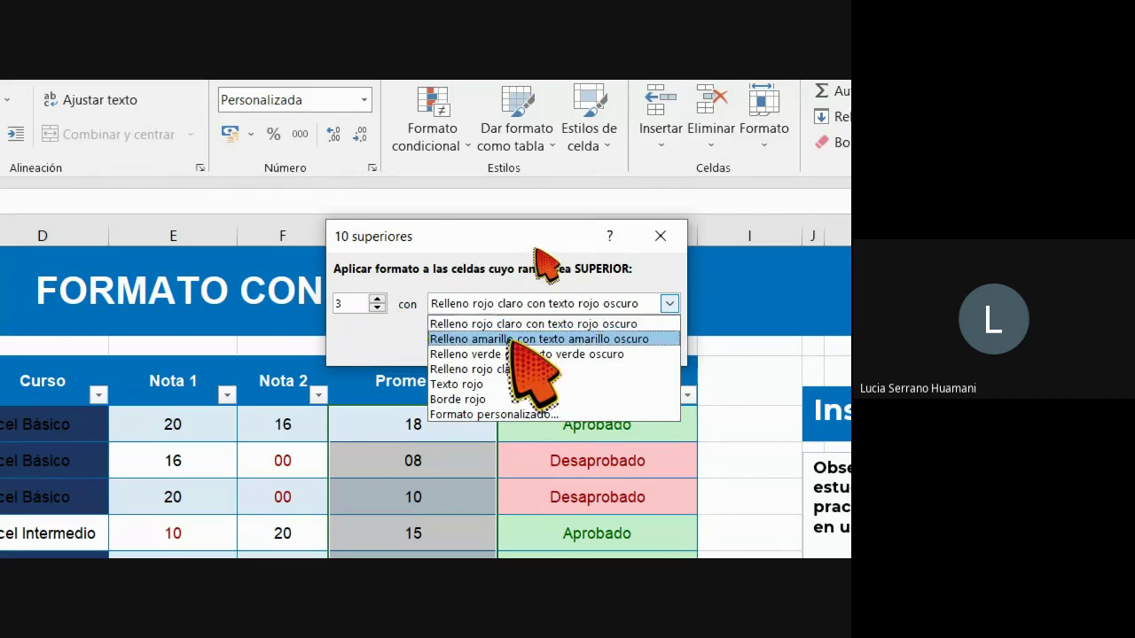
click(523, 415)
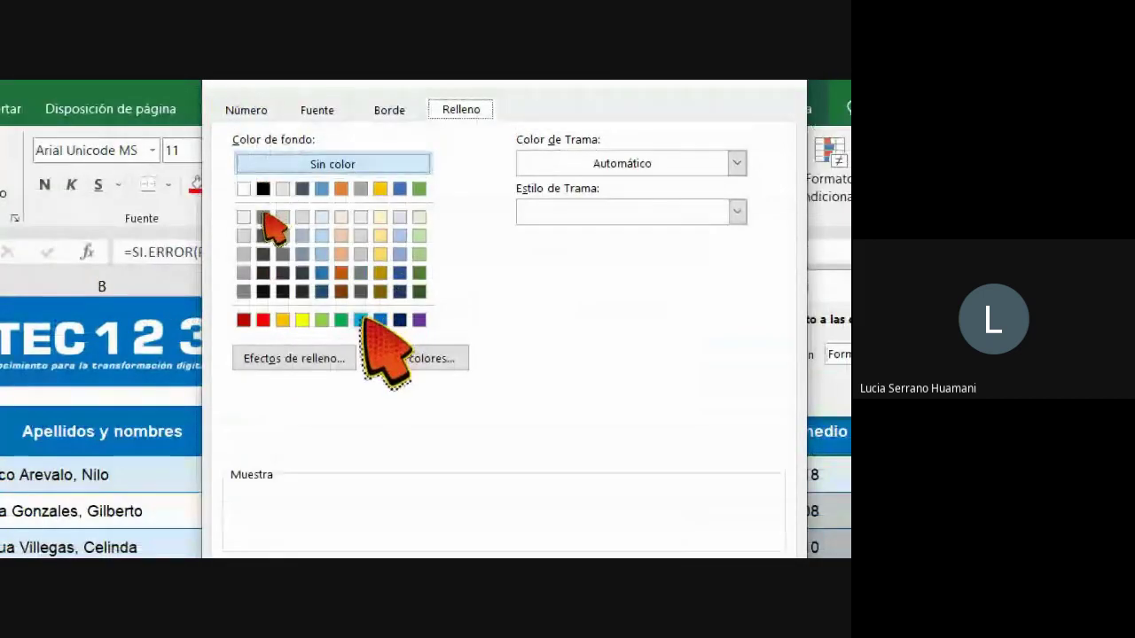
click(37, 269)
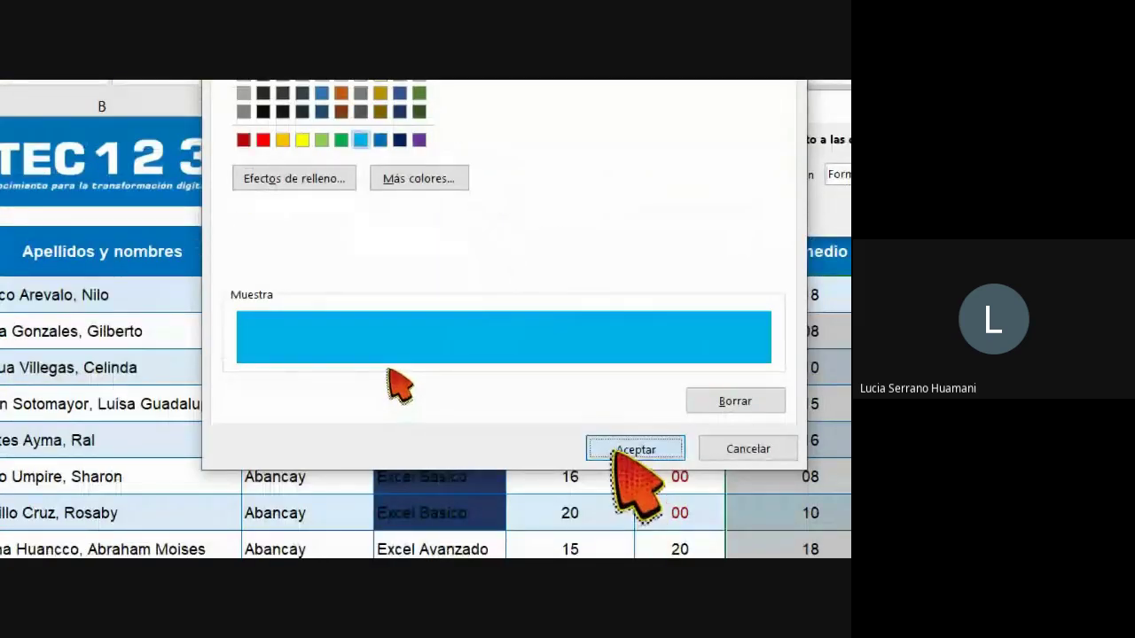
click(632, 511)
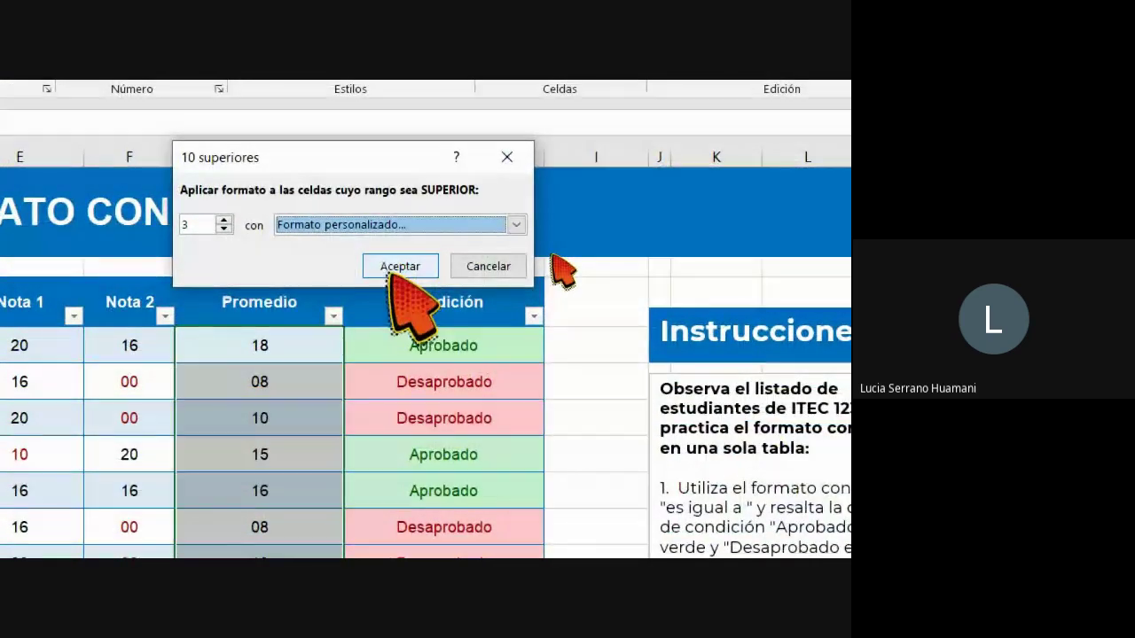
click(390, 268)
scroll(245, 522, down, 5)
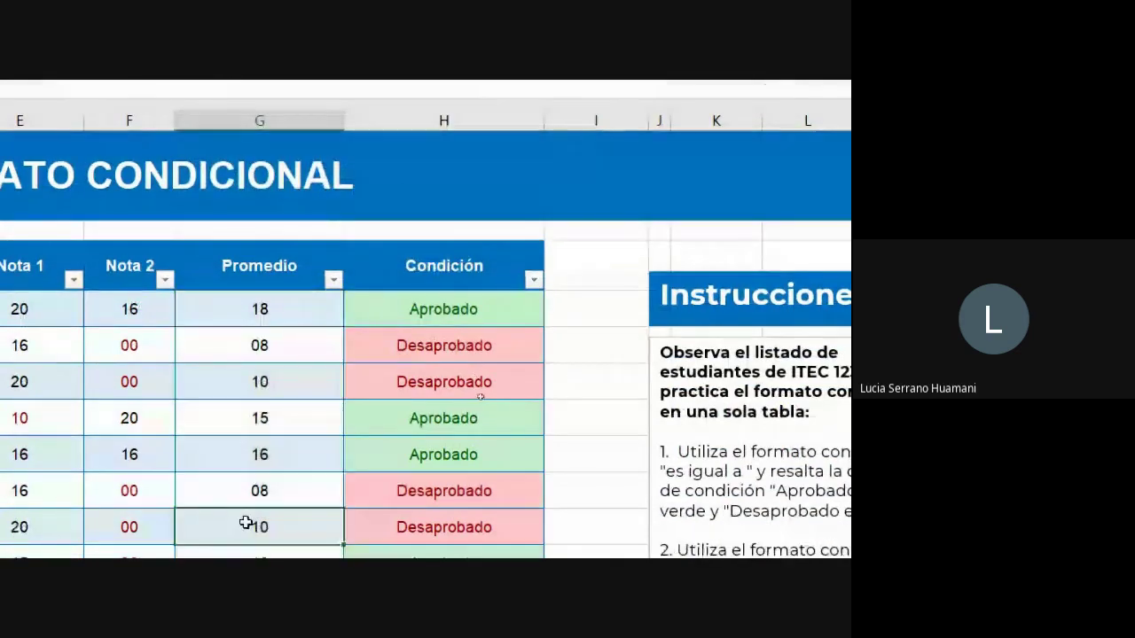
scroll(248, 489, up, 3)
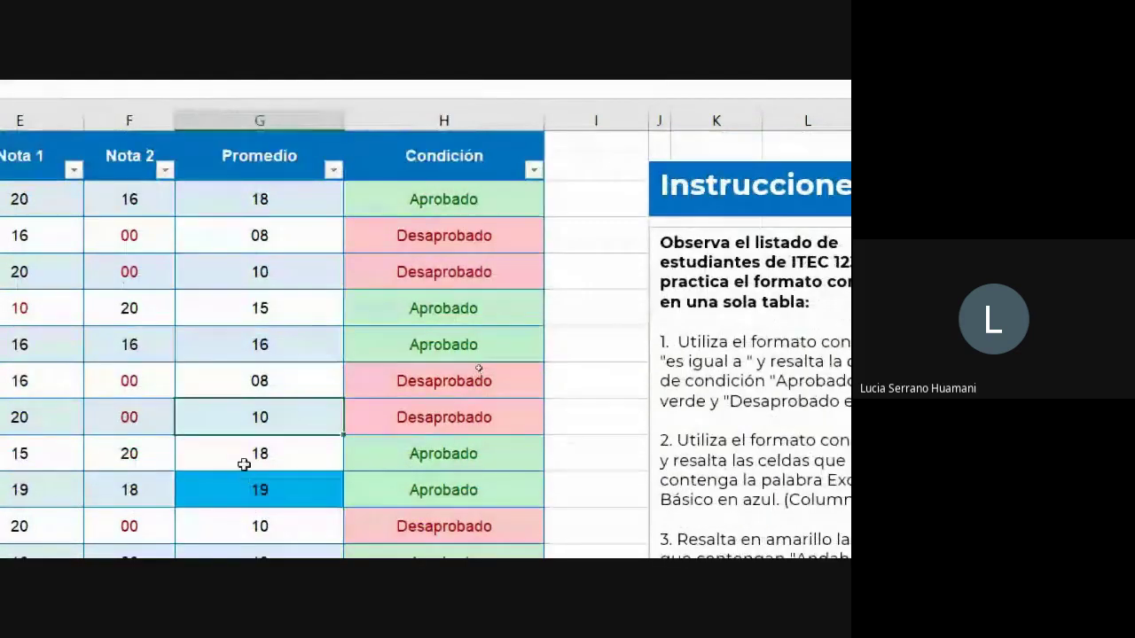
scroll(243, 464, down, 3)
scroll(244, 465, down, 1)
scroll(244, 462, up, 2)
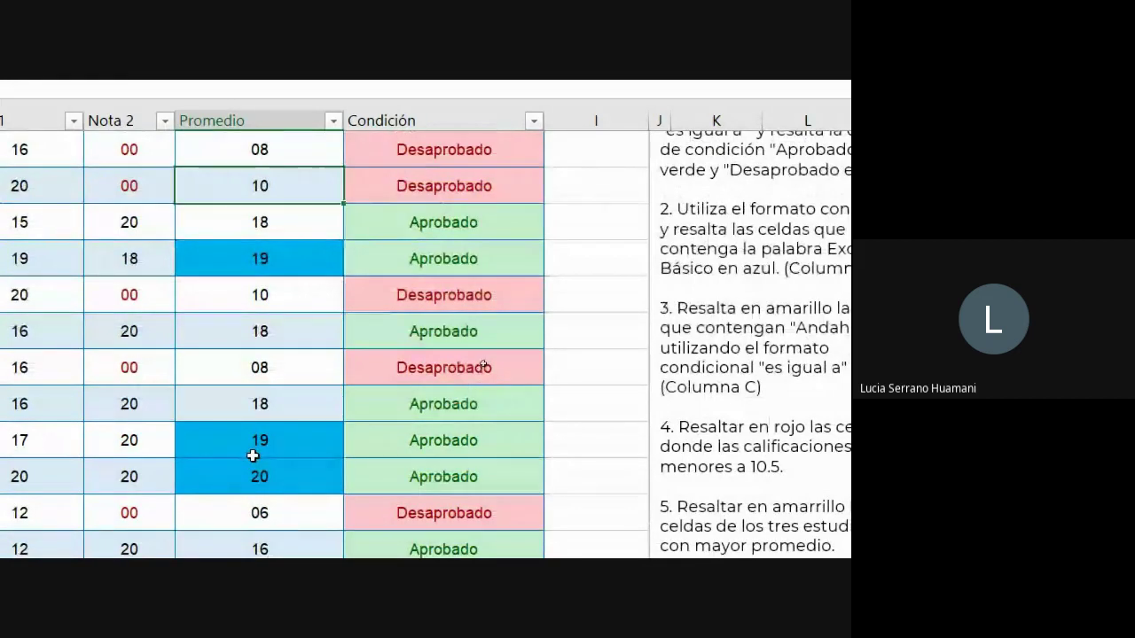
click(210, 269)
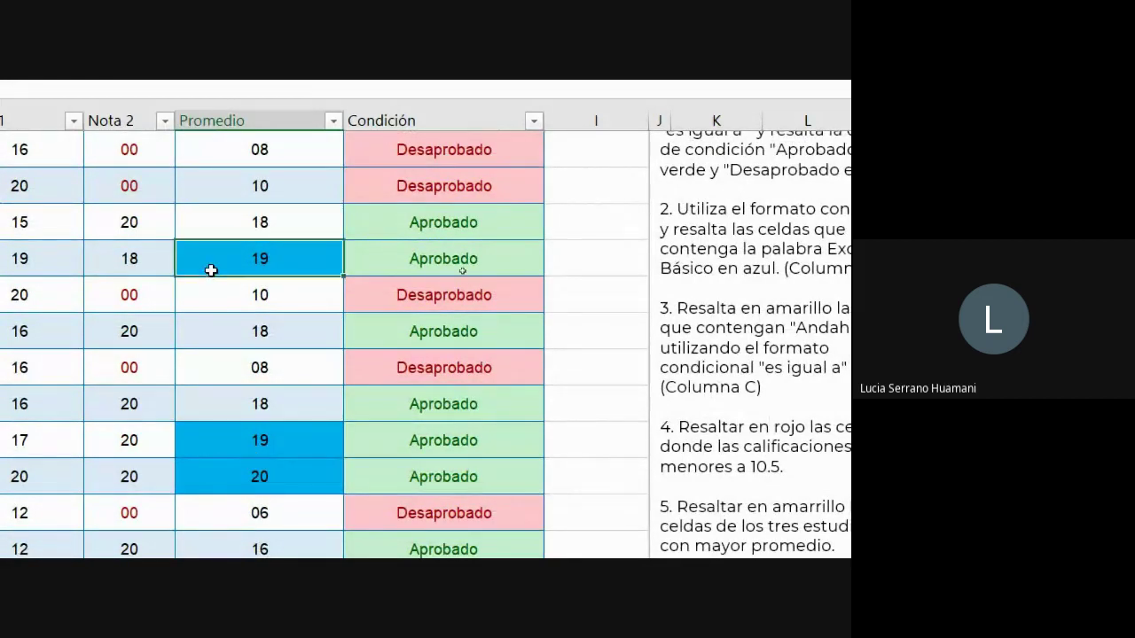
scroll(43, 269, left, 3)
scroll(21, 263, left, 2)
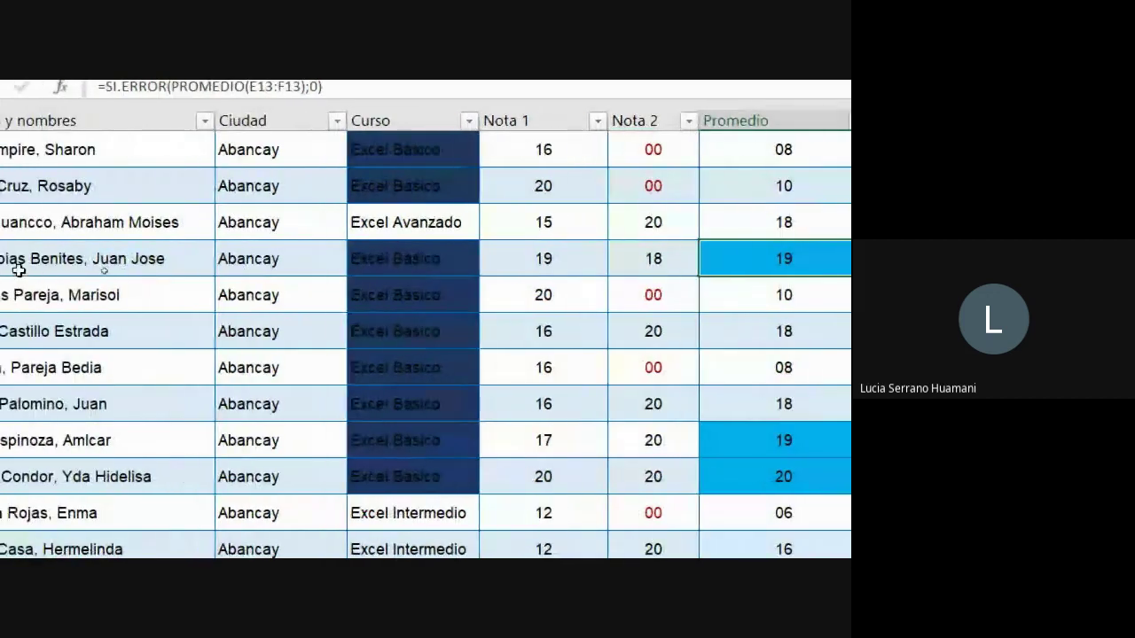
scroll(801, 293, right, 6)
click(568, 434)
scroll(209, 452, left, 4)
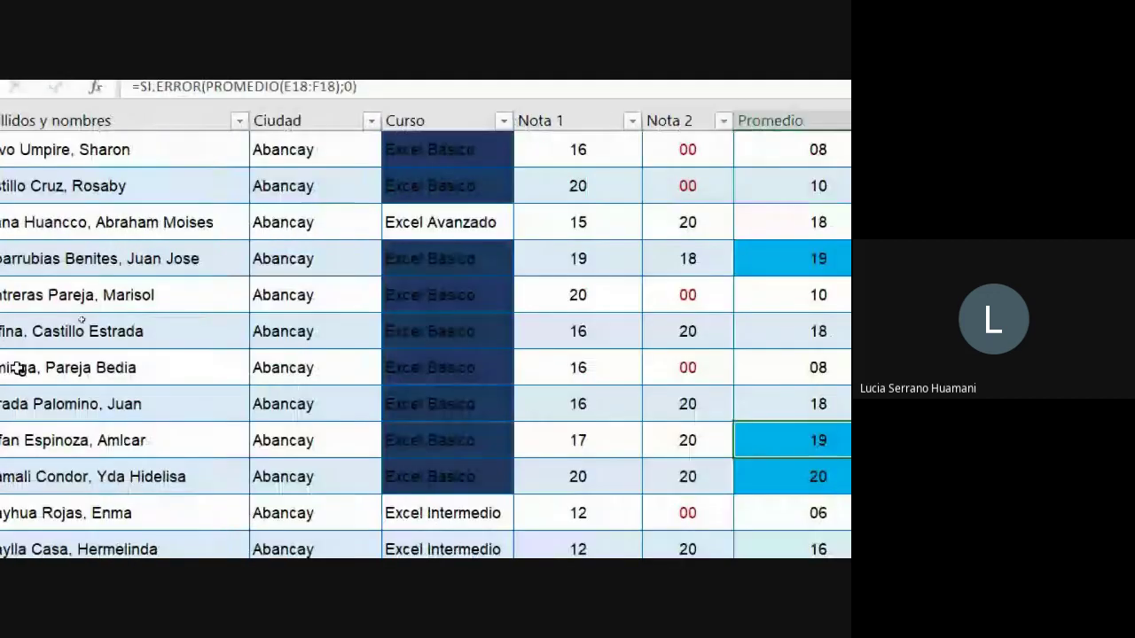
scroll(325, 453, right, 3)
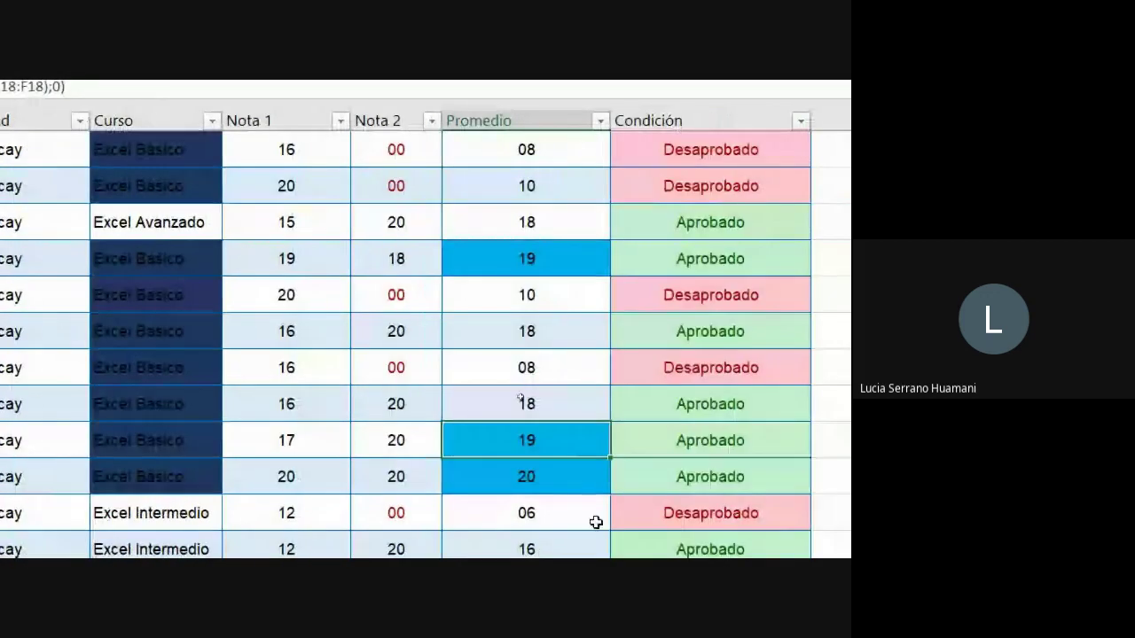
click(547, 491)
scroll(548, 492, left, 4)
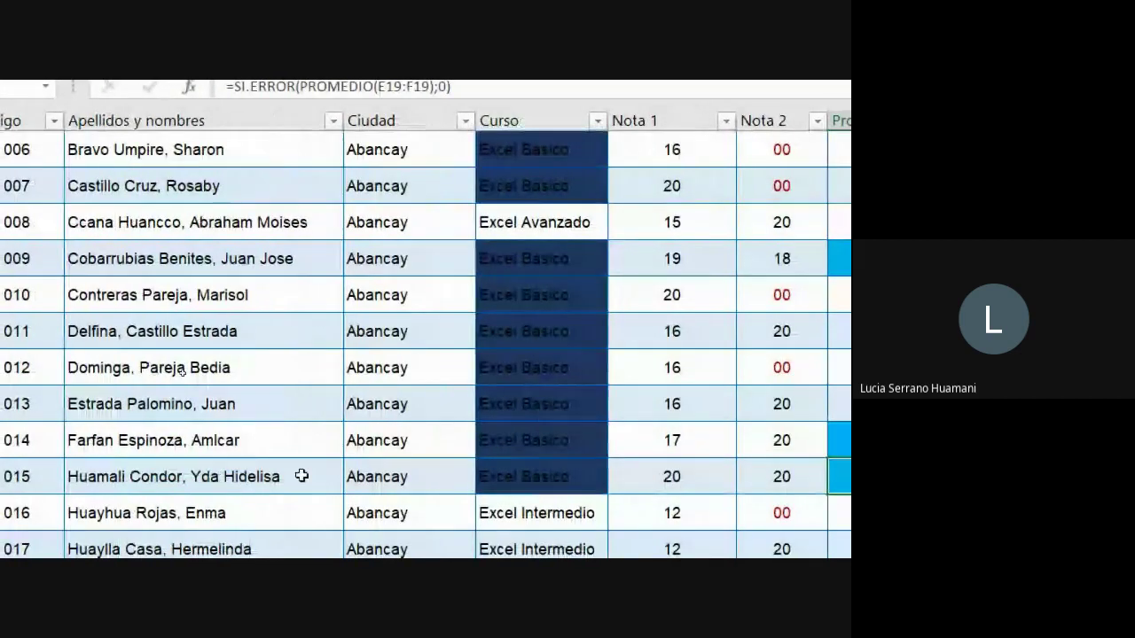
scroll(470, 474, right, 5)
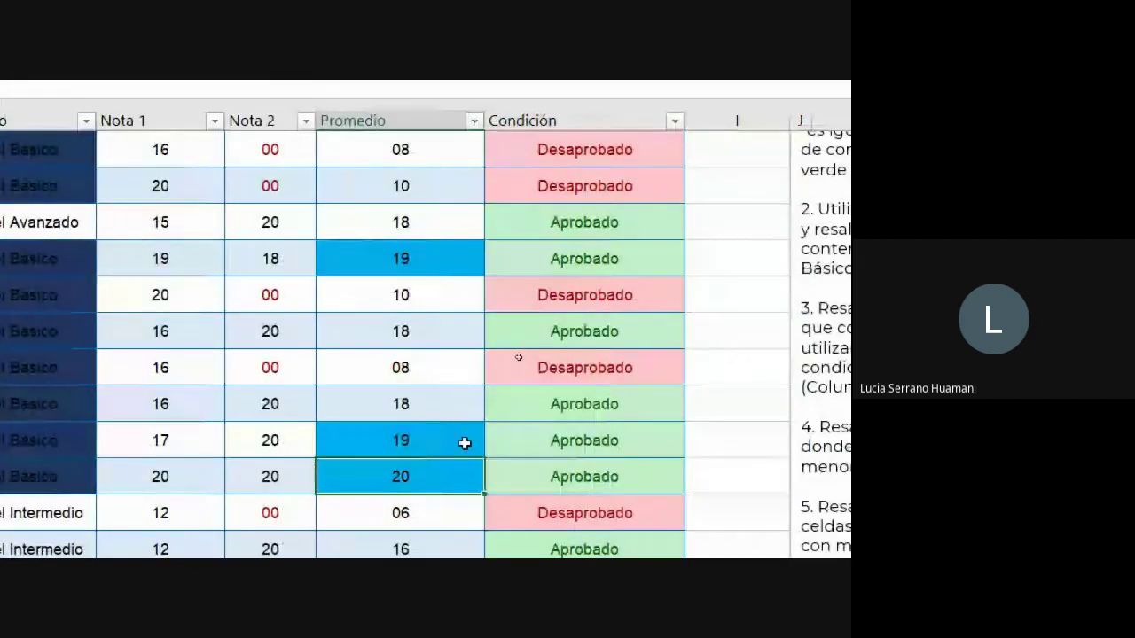
click(464, 443)
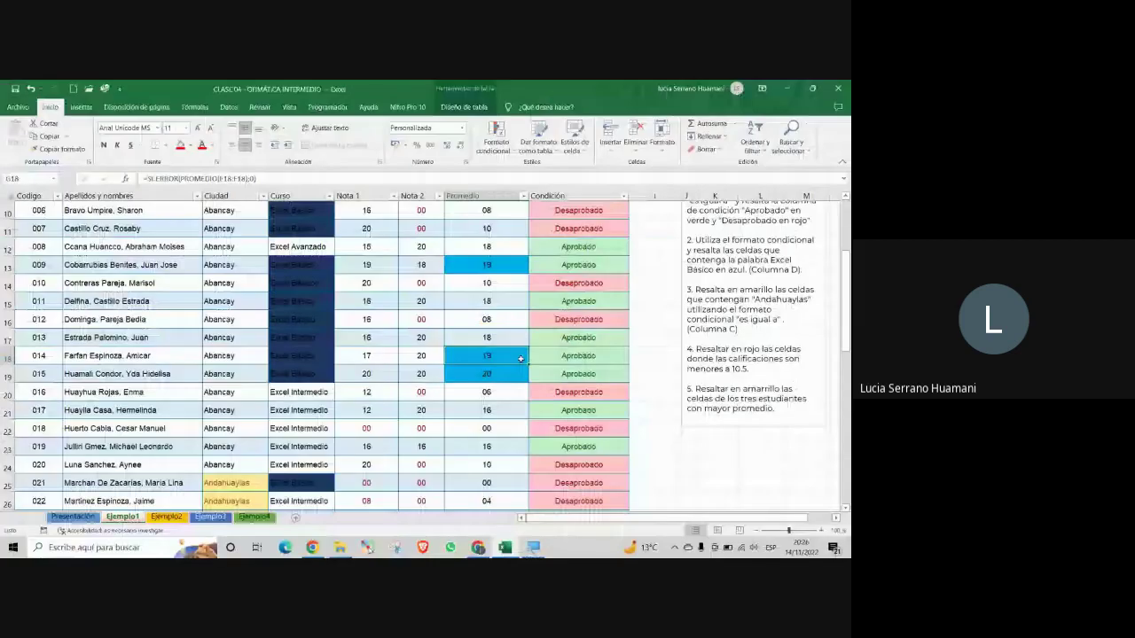
click(501, 425)
click(499, 393)
click(488, 338)
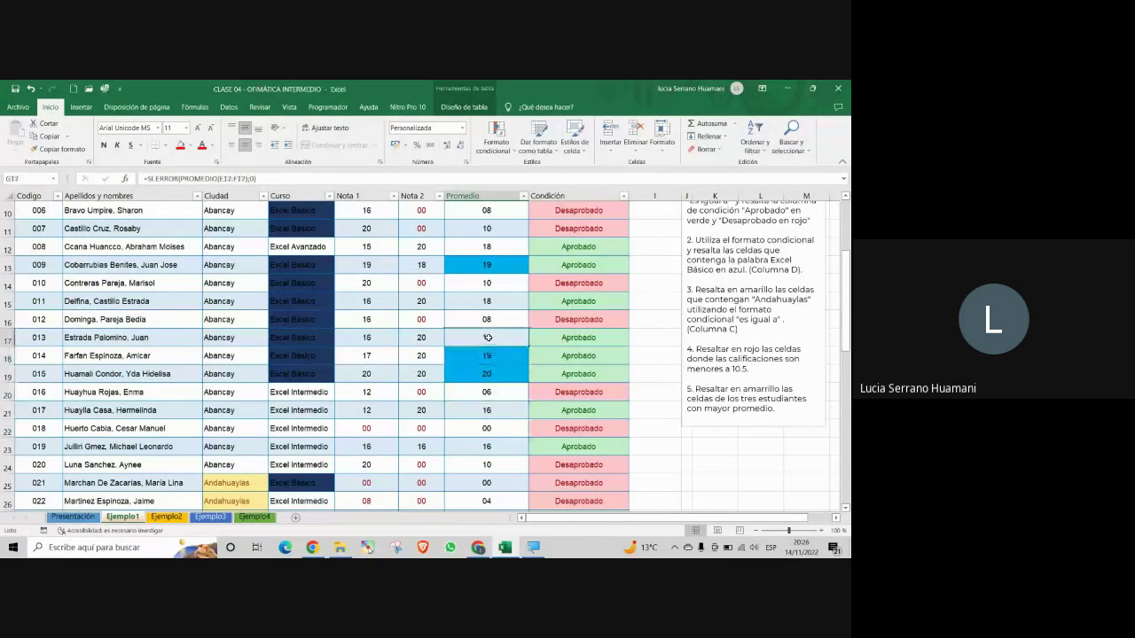
scroll(502, 335, up, 2)
click(501, 332)
click(493, 289)
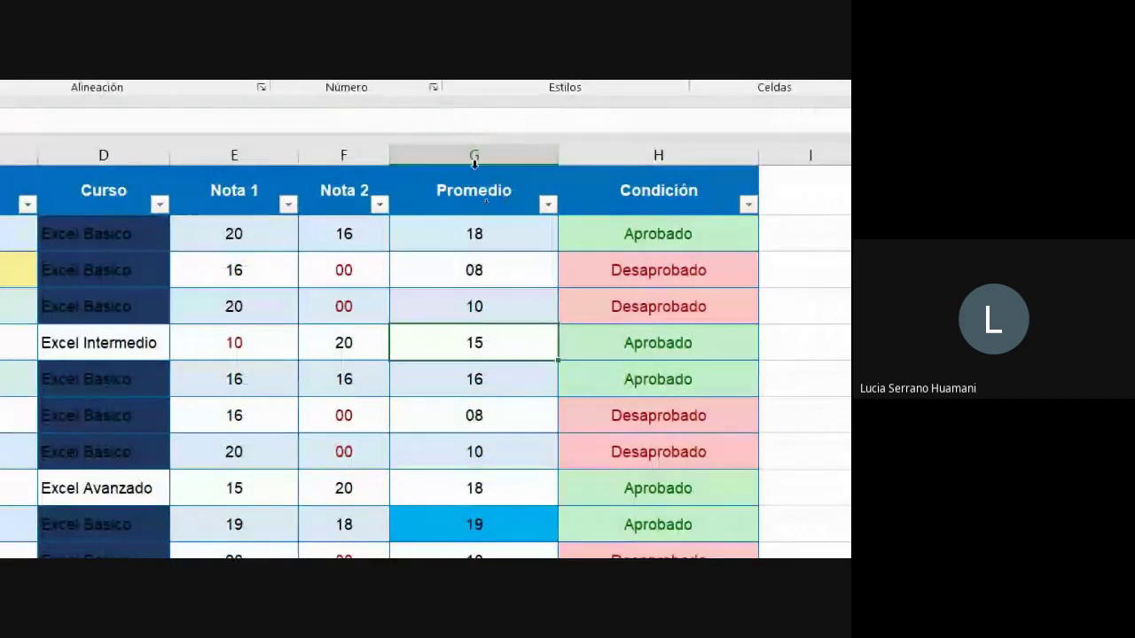
Step: Select the Promedio values and add a bottom 3 rule with yellow fill and dark yellow text
click(469, 174)
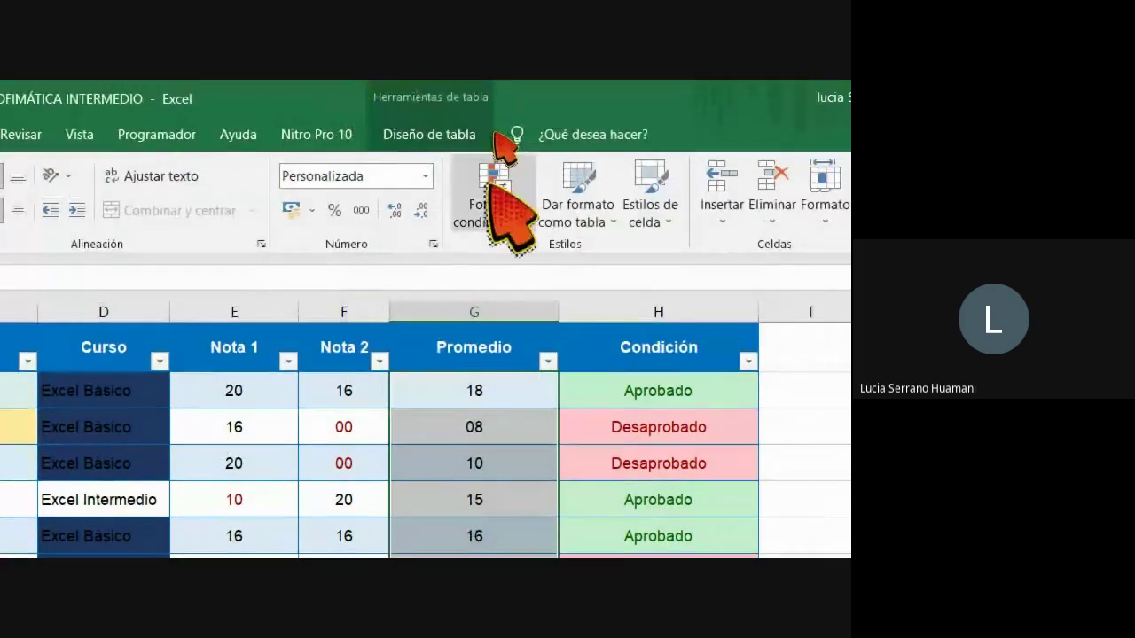
click(521, 199)
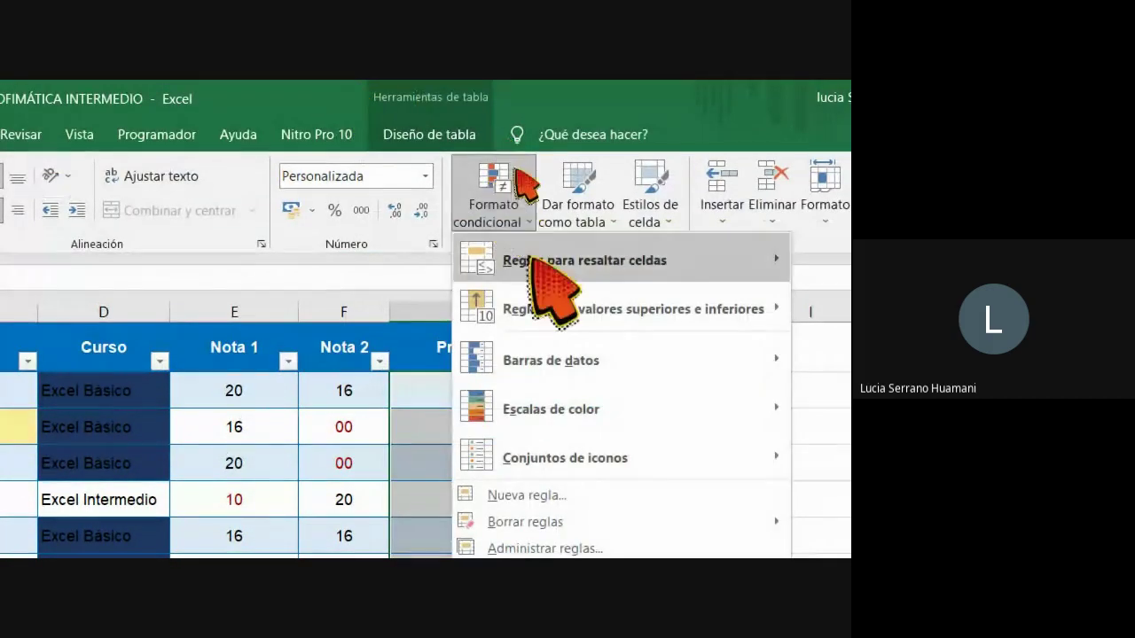
mouse_move(633, 309)
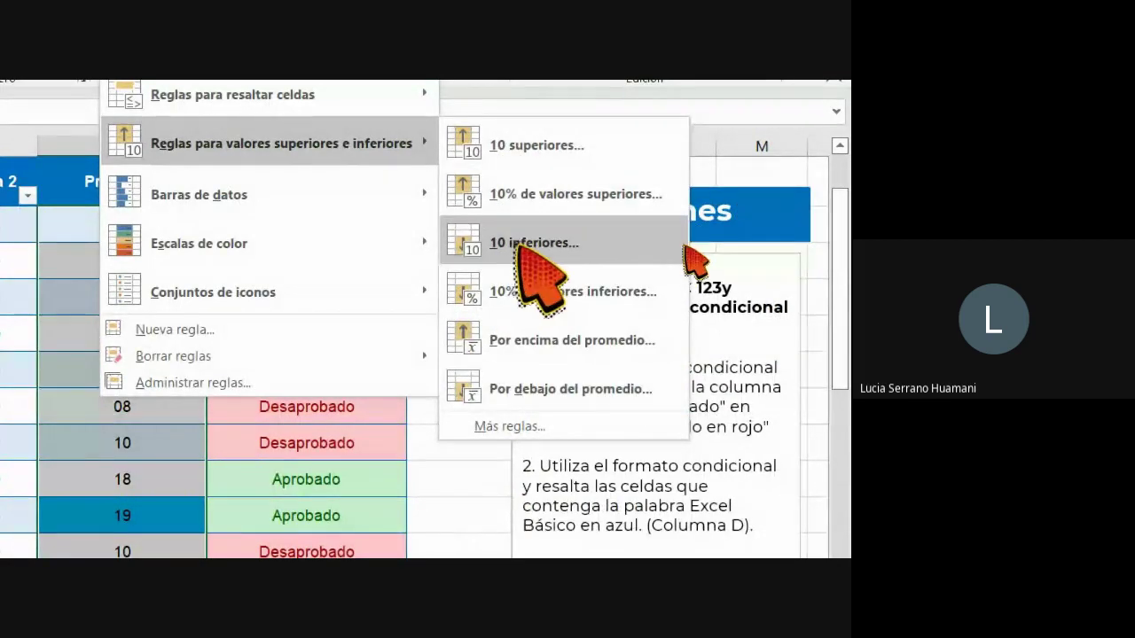
click(523, 244)
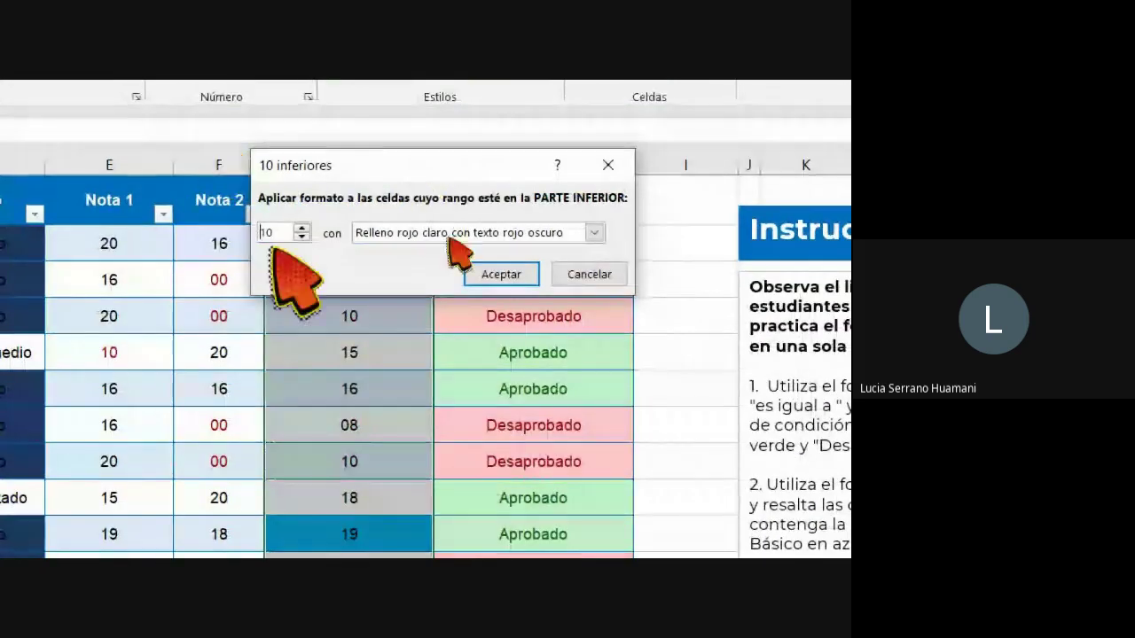
click(279, 231)
key(BackSpace)
key(BackSpace)
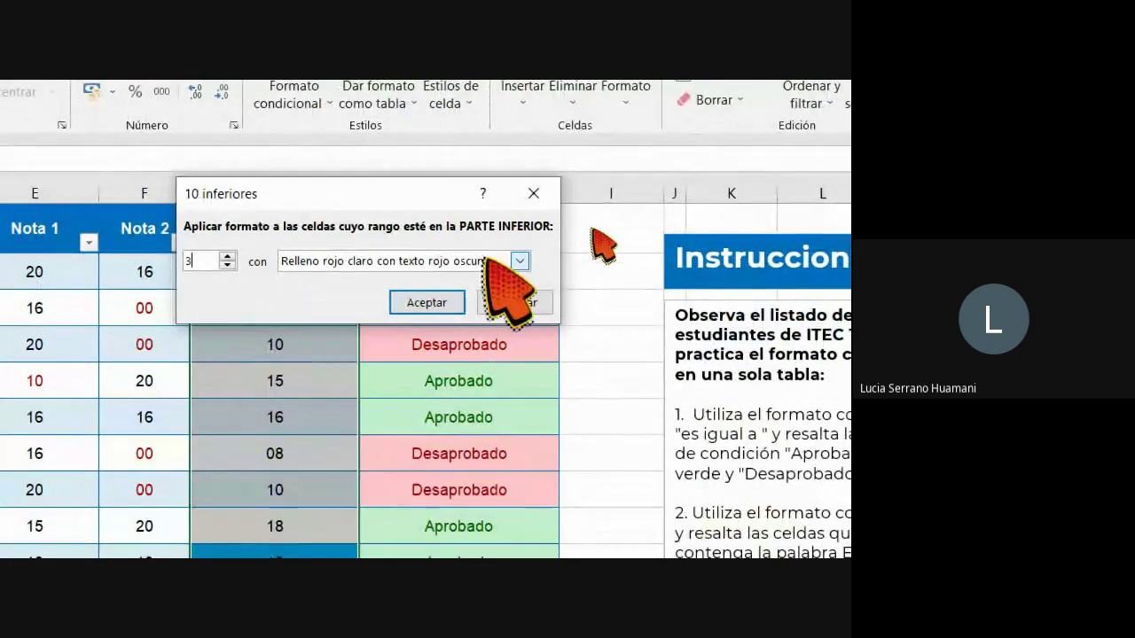
click(519, 261)
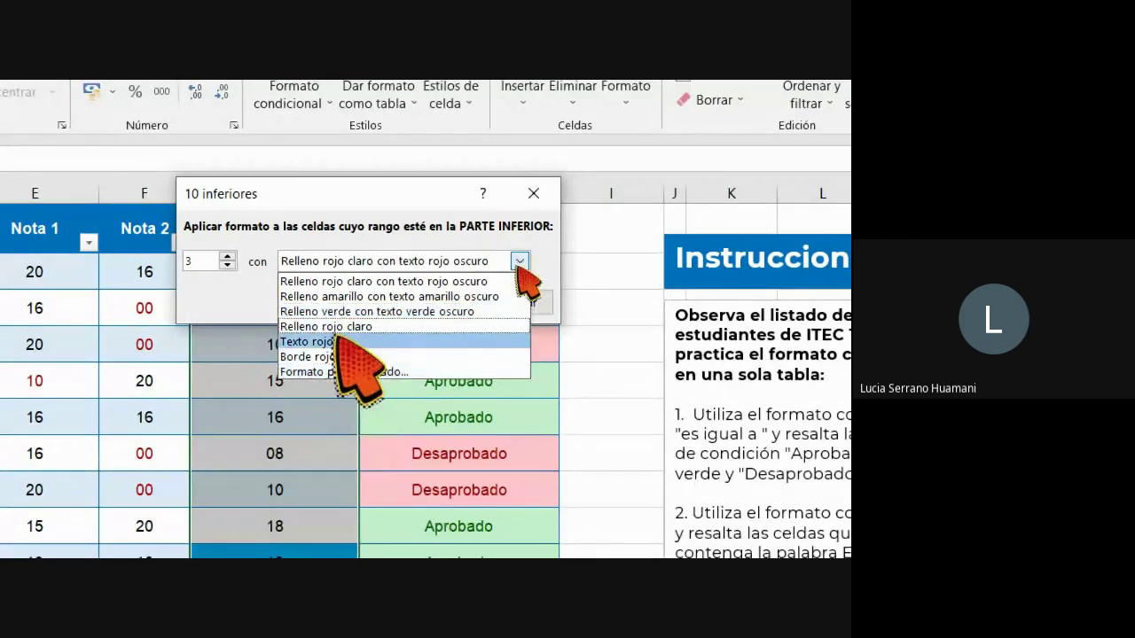
click(355, 296)
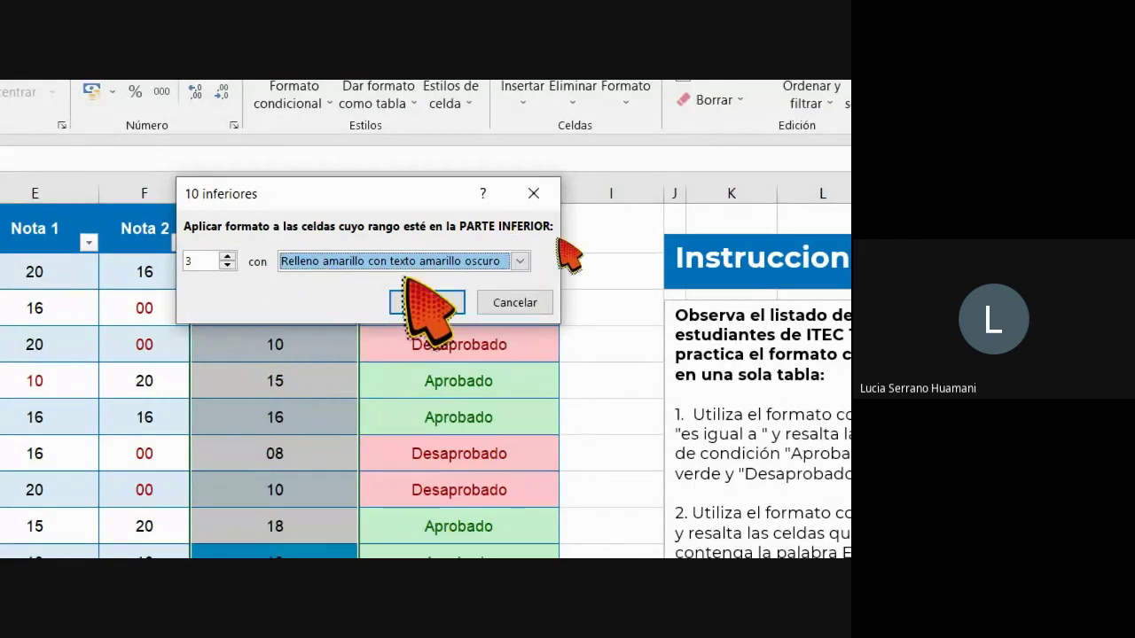
click(430, 303)
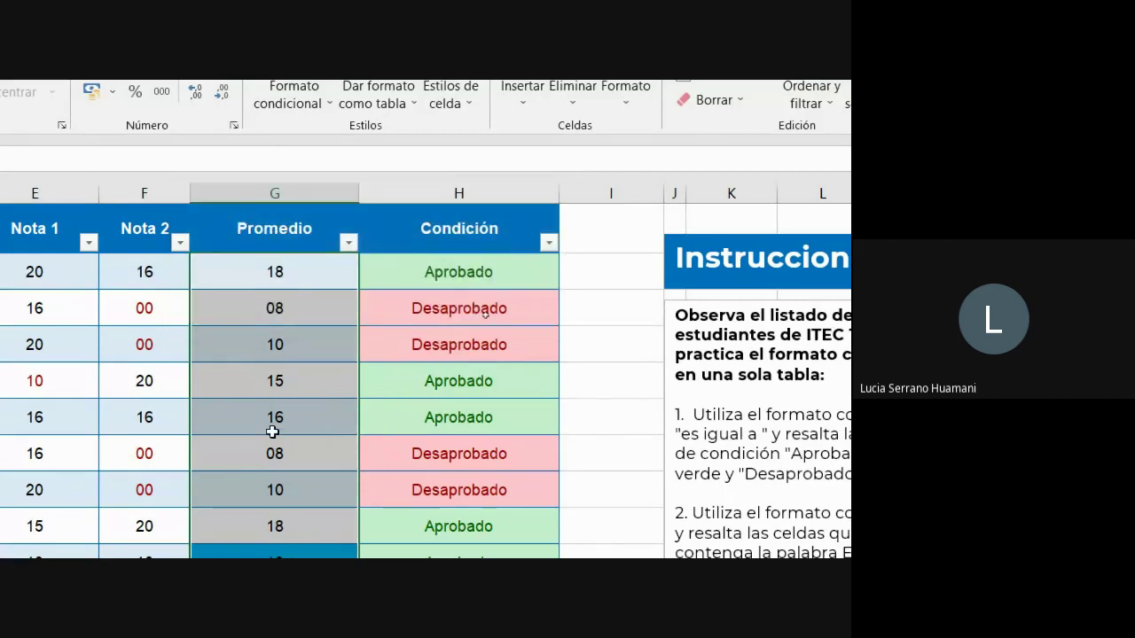
scroll(272, 432, down, 5)
scroll(260, 429, up, 1)
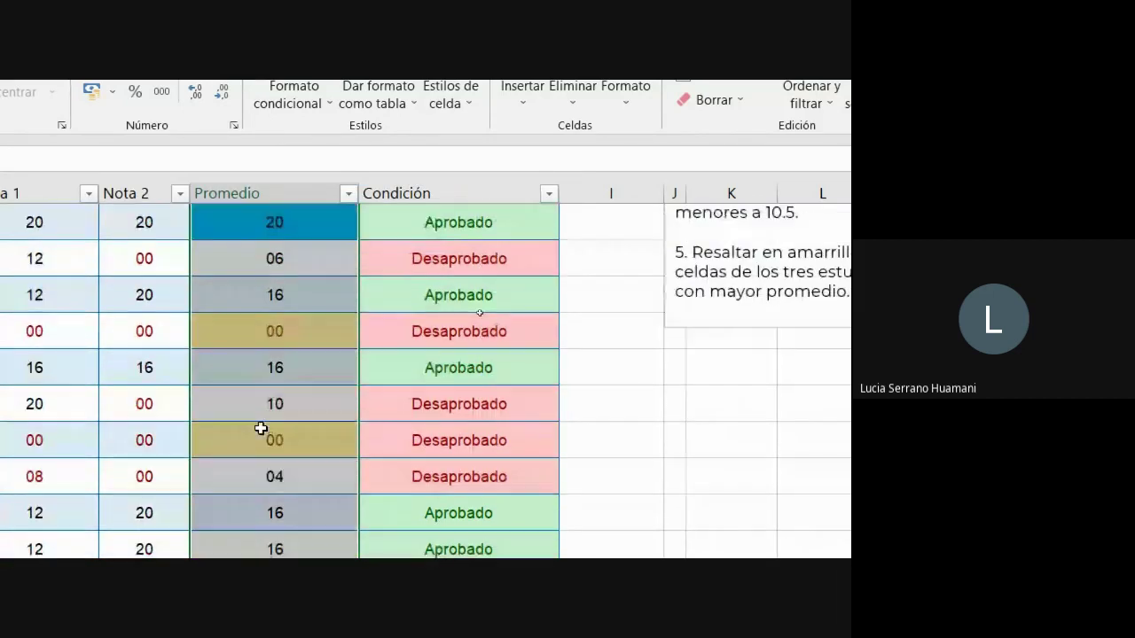
click(242, 326)
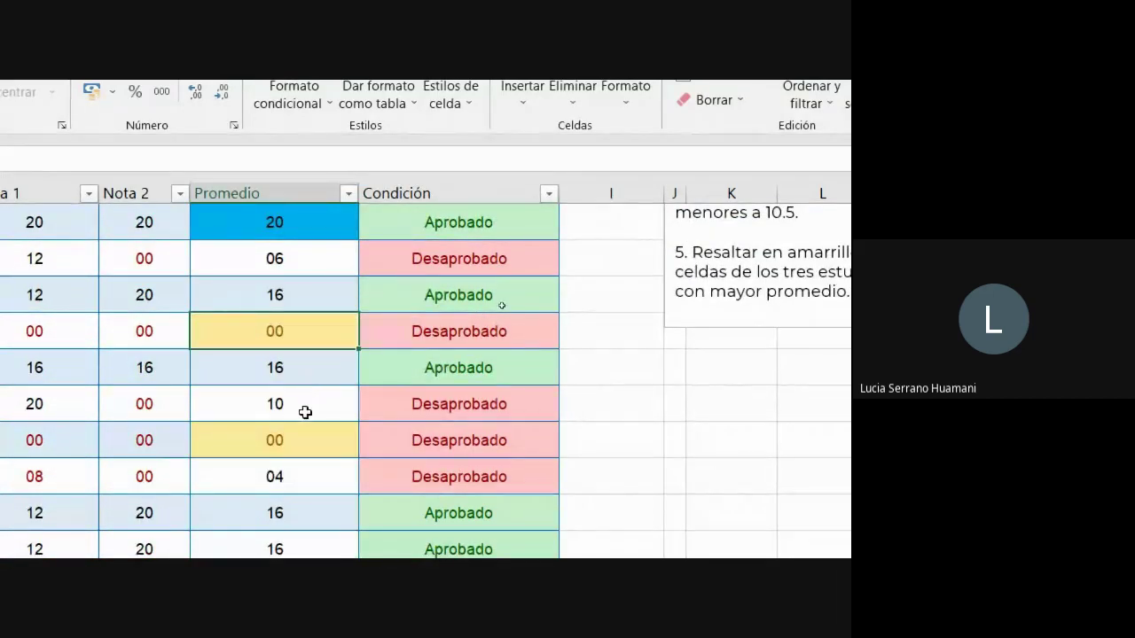
click(289, 448)
scroll(288, 449, down, 3)
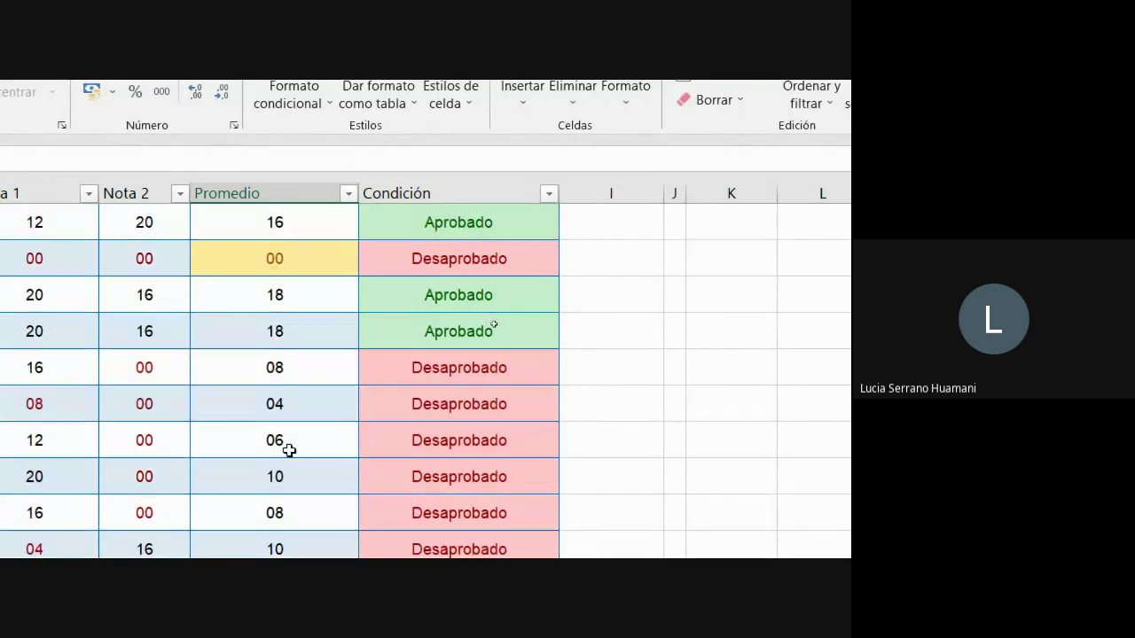
scroll(289, 418, up, 2)
click(295, 476)
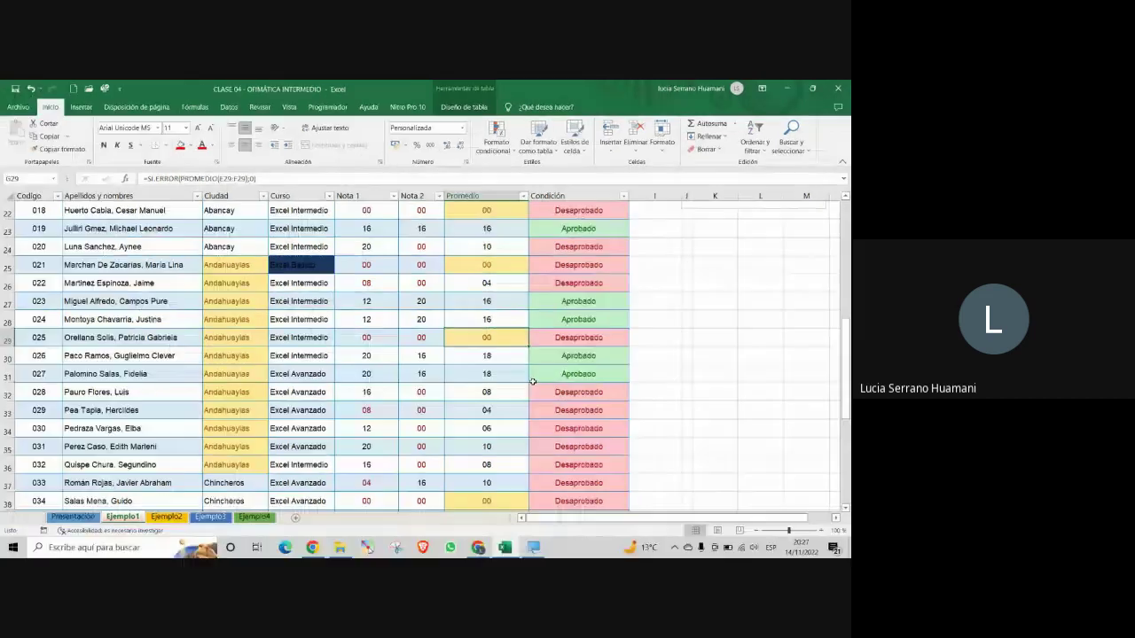
scroll(535, 387, down, 8)
scroll(543, 395, up, 13)
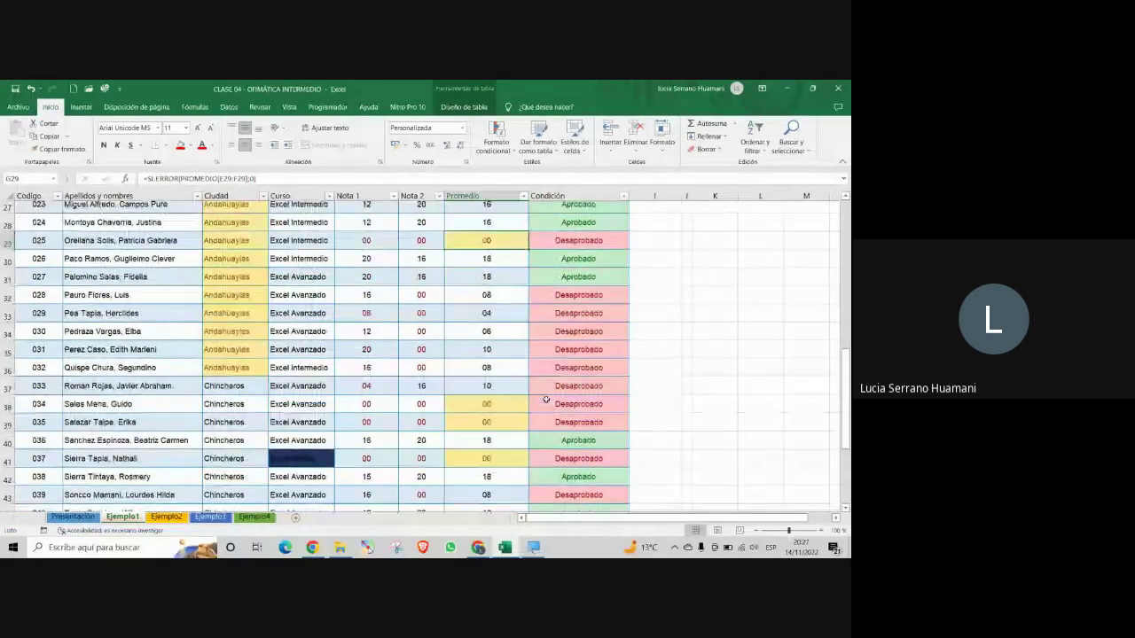
scroll(545, 402, up, 2)
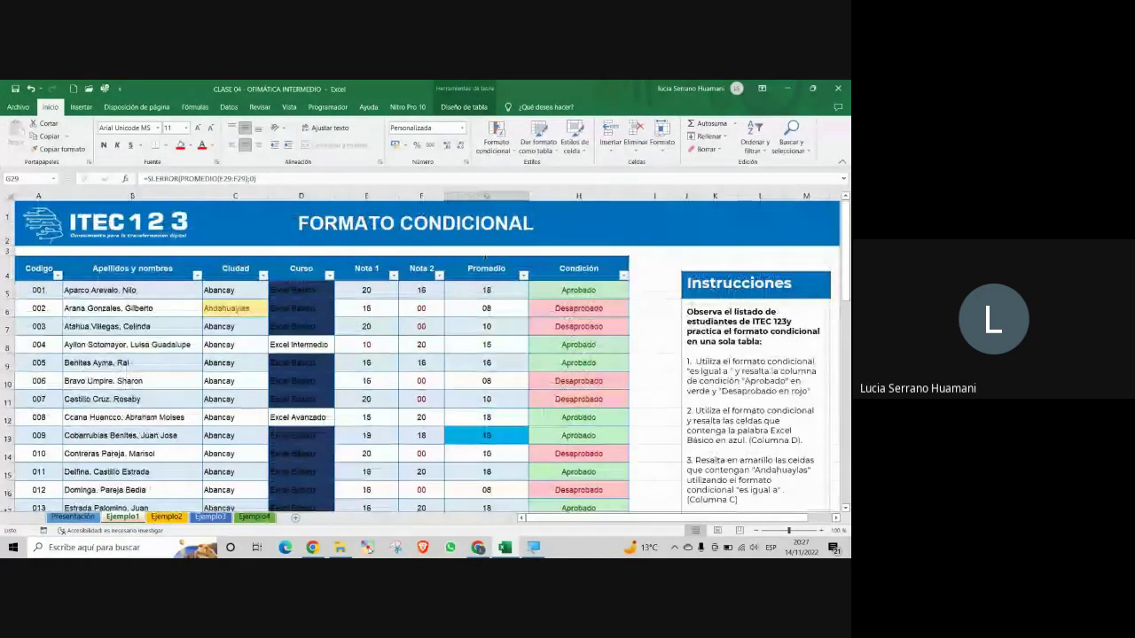
Step: Select G5:G51 and apply a bottom 3 rule with yellow fill and dark yellow text
click(486, 260)
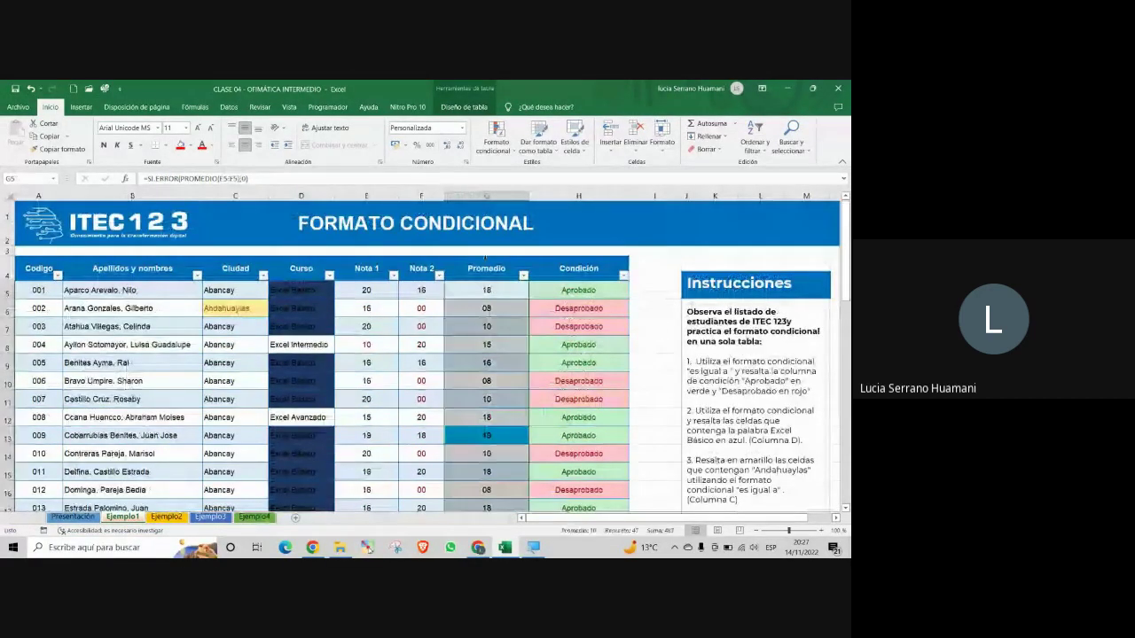
click(499, 149)
mouse_move(546, 197)
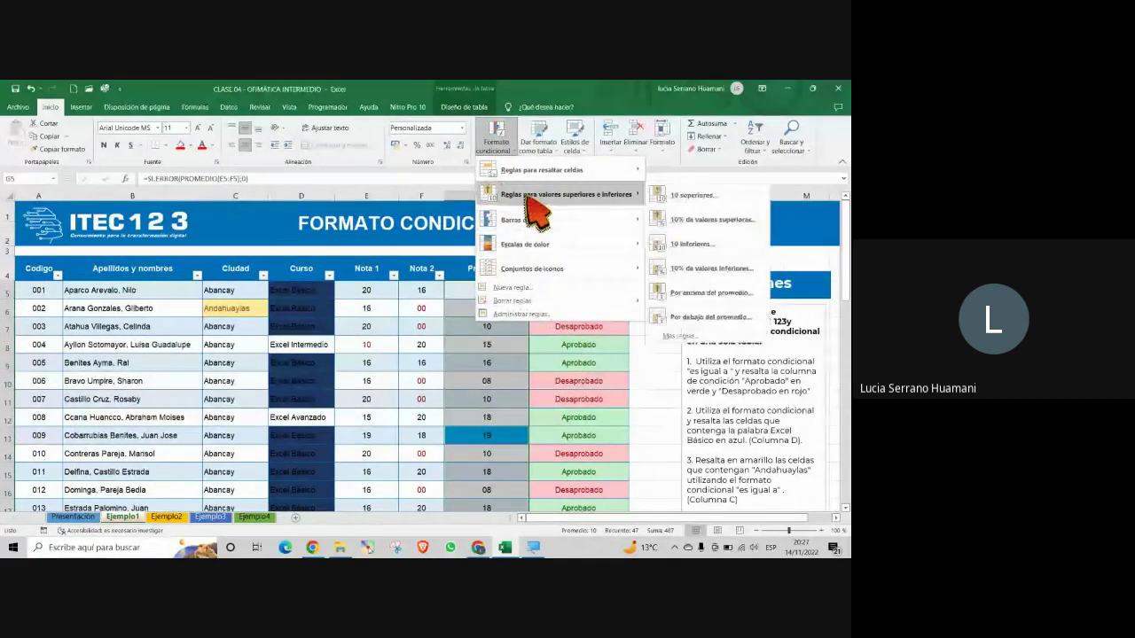
click(692, 247)
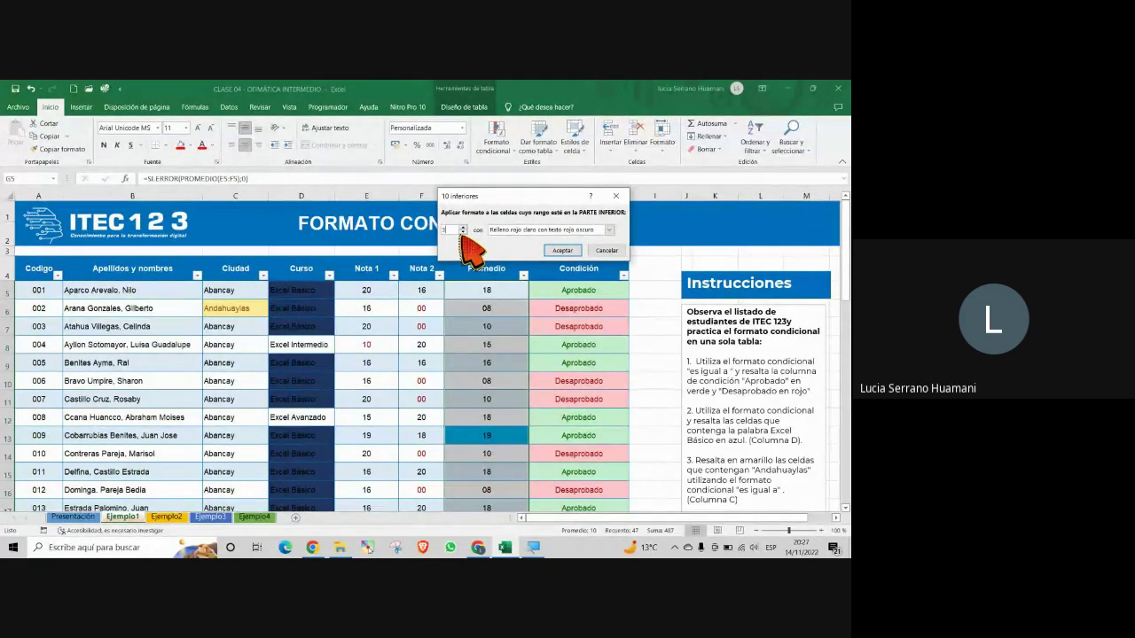
click(609, 230)
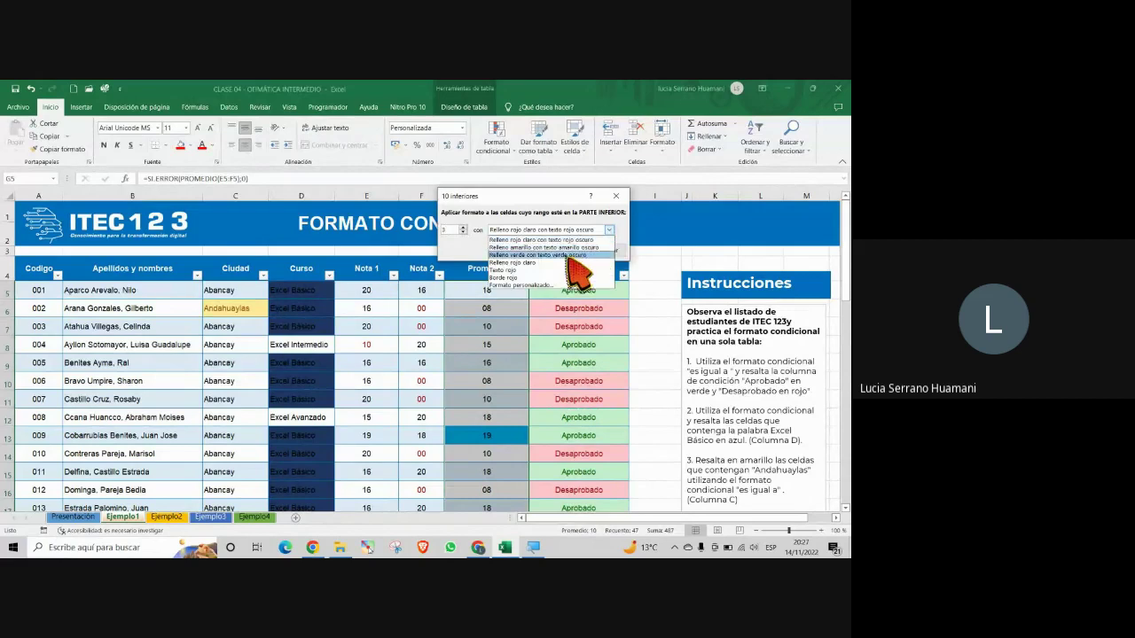
click(558, 247)
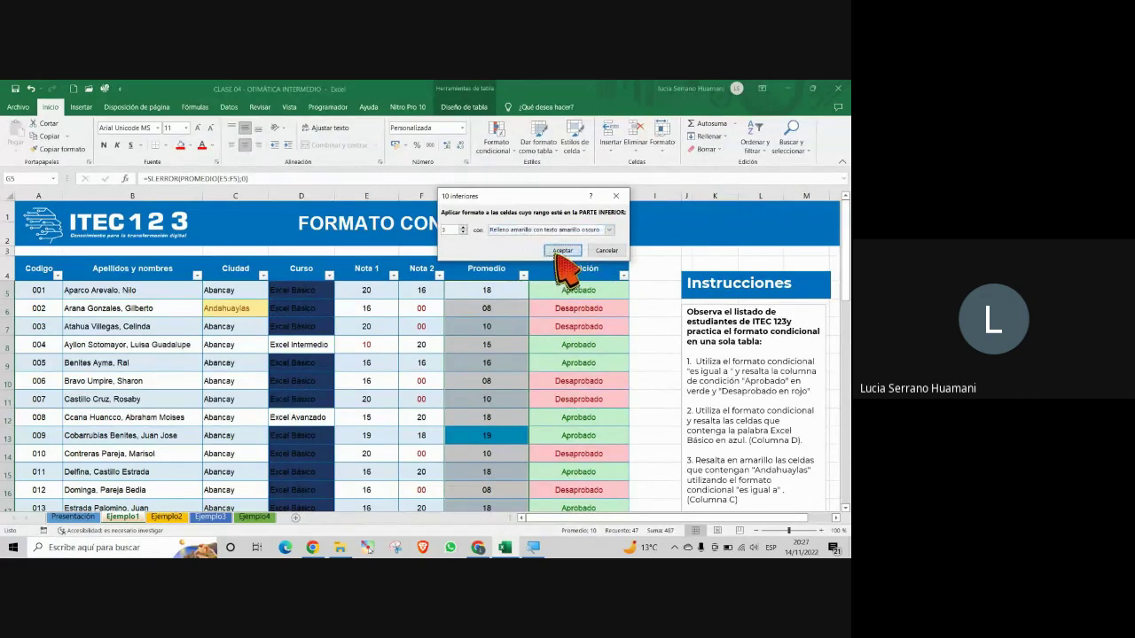
click(562, 252)
scroll(498, 402, down, 4)
scroll(515, 412, down, 8)
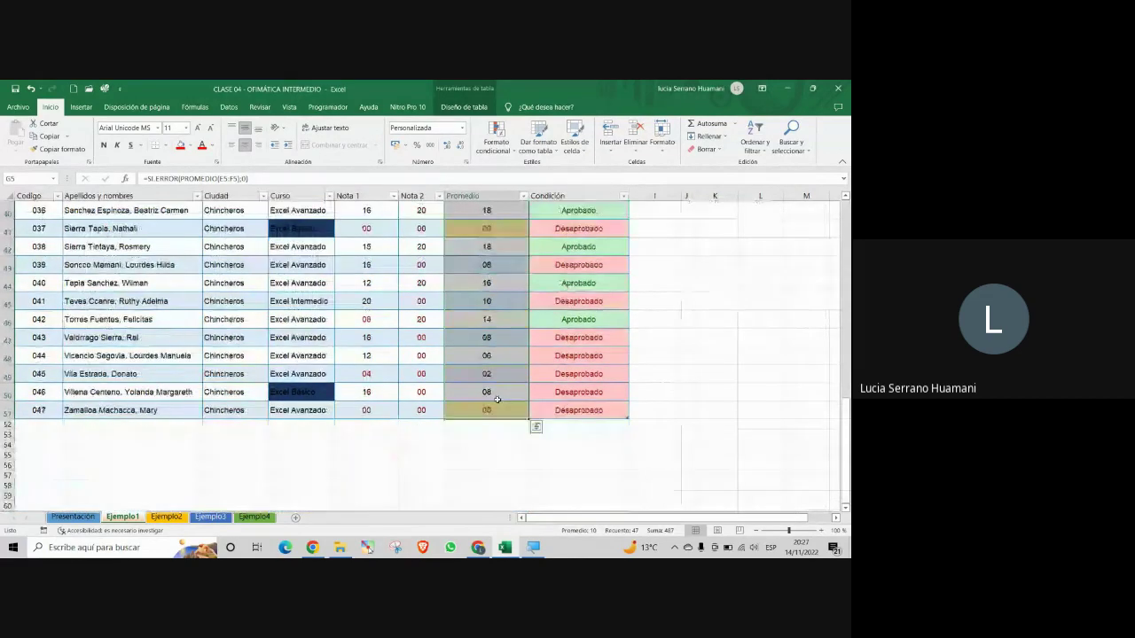
Step: Change the first yellow 00 Promedio value to 01
click(486, 407)
scroll(498, 373, up, 3)
scroll(501, 375, up, 5)
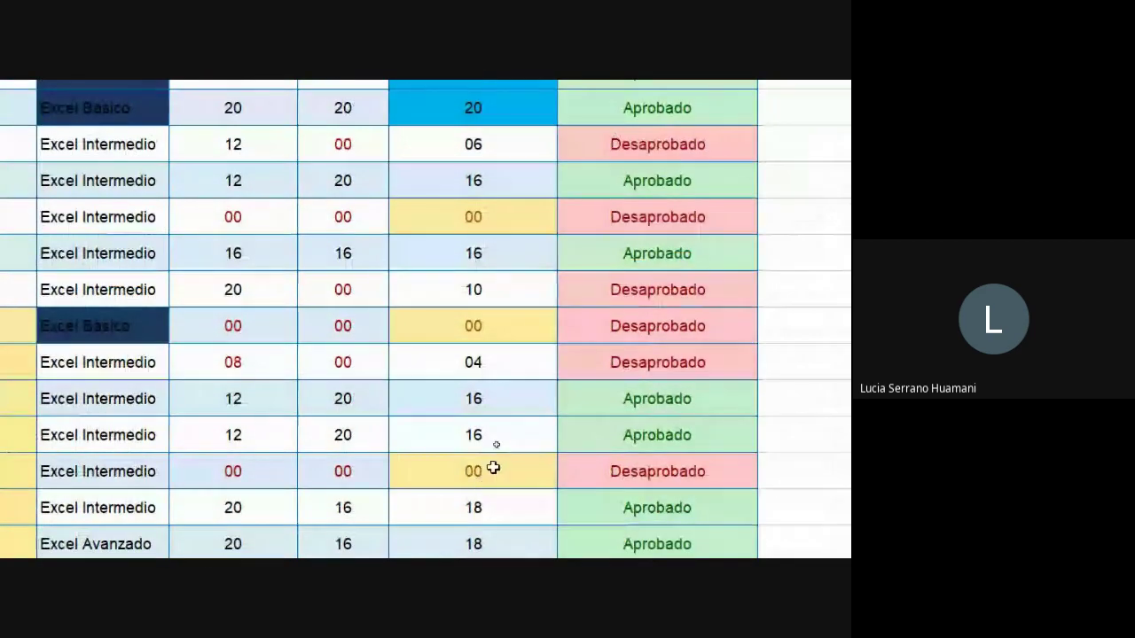
click(497, 472)
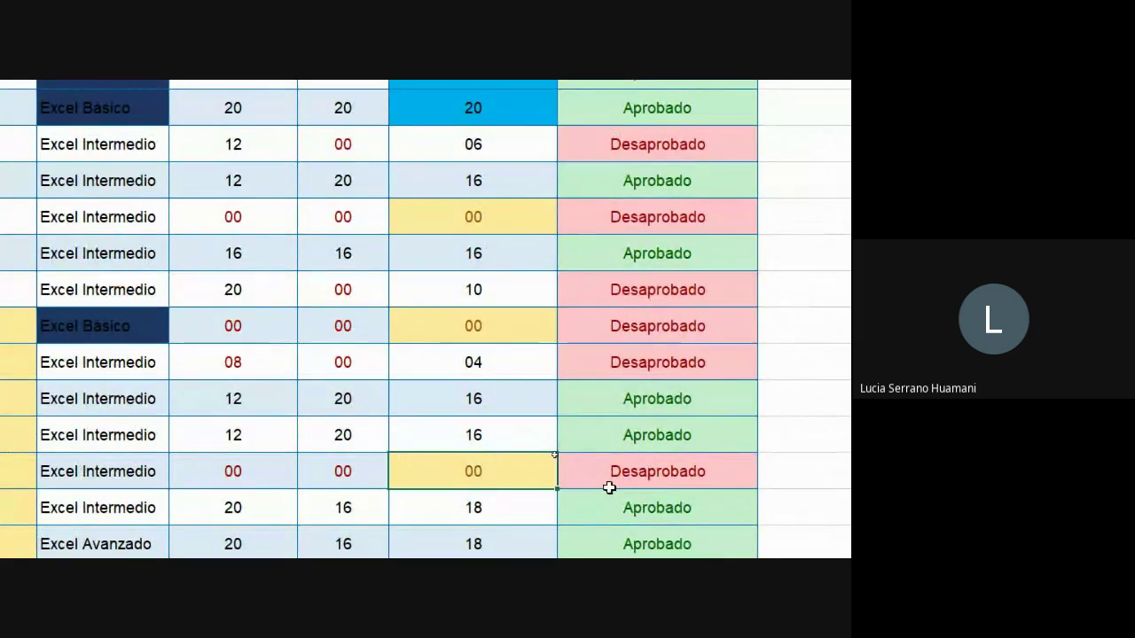
text(01)
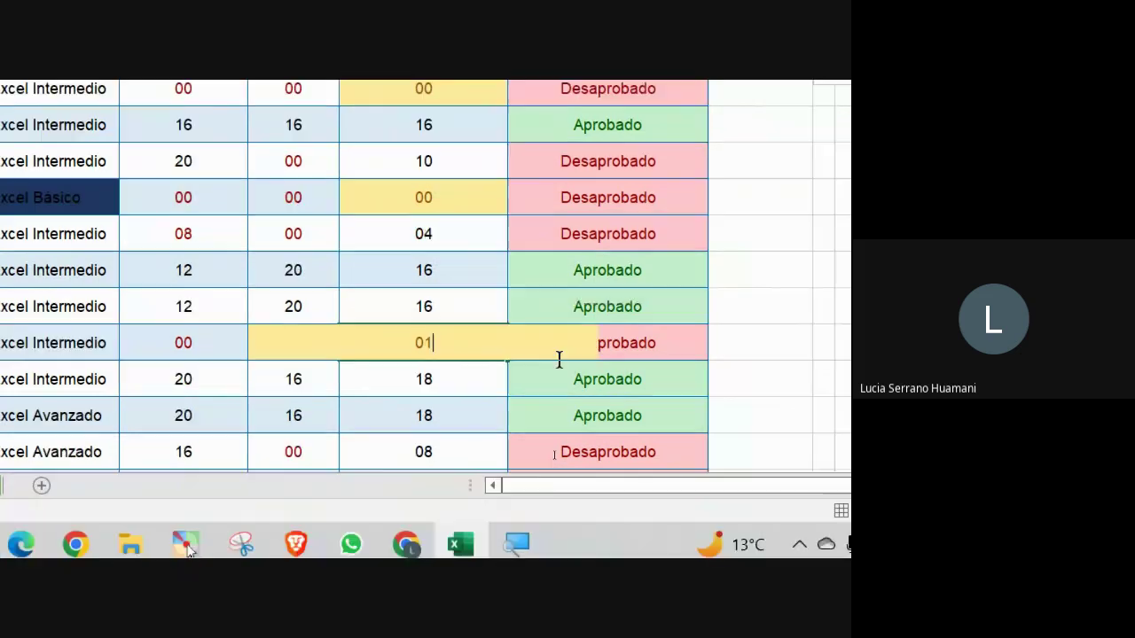
key(Return)
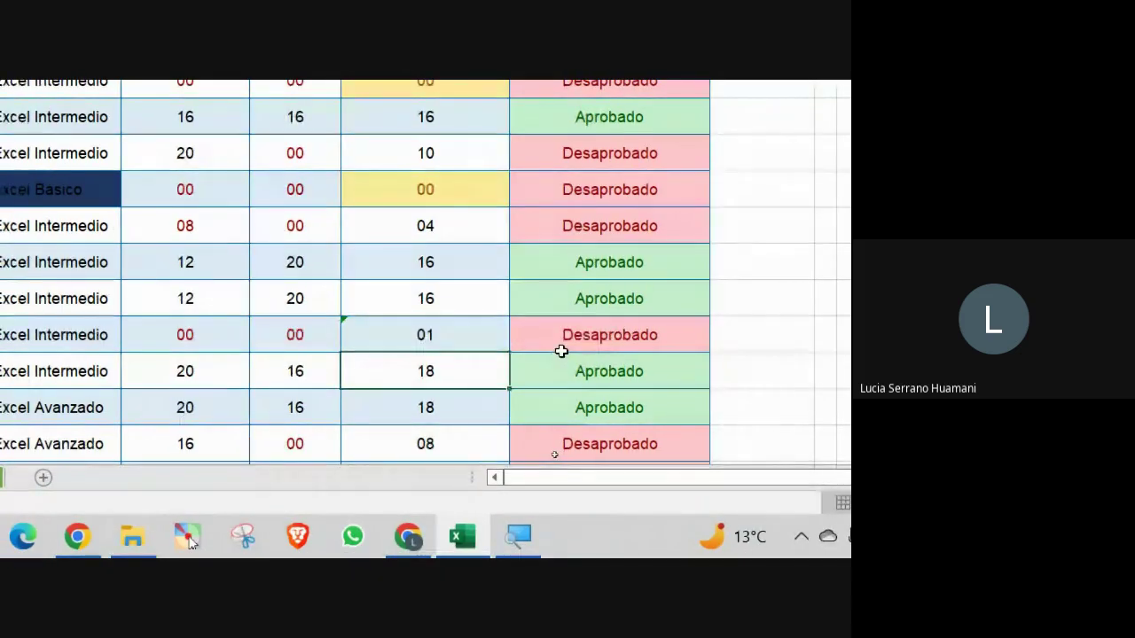
Step: Change a second yellow 00 Promedio value to 01 and review the column
scroll(482, 325, up, 2)
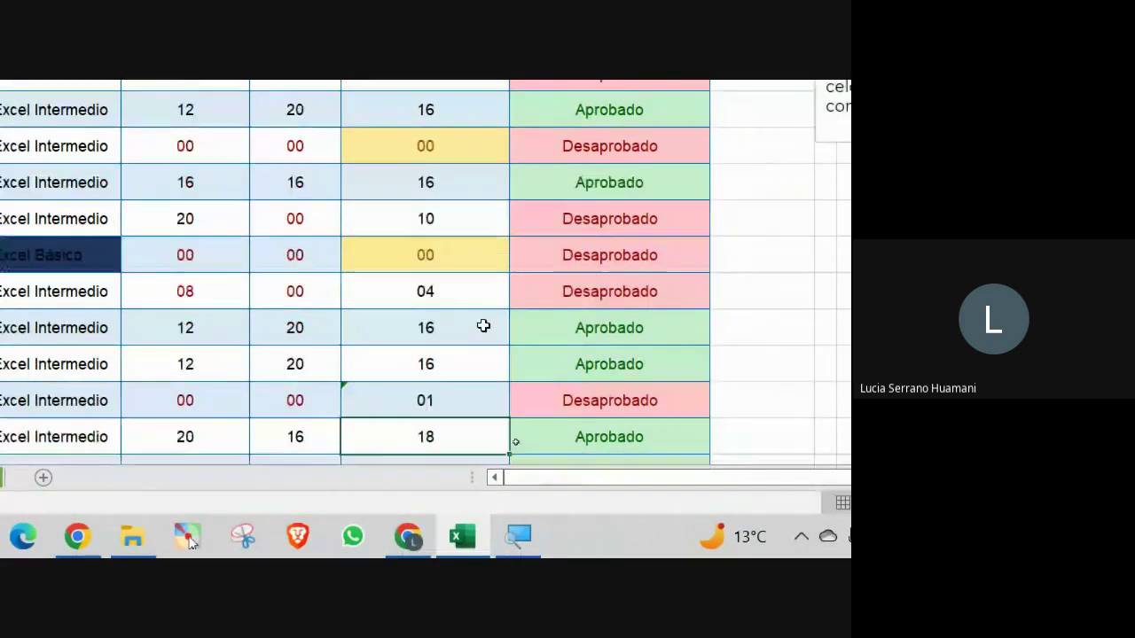
scroll(483, 390, down, 4)
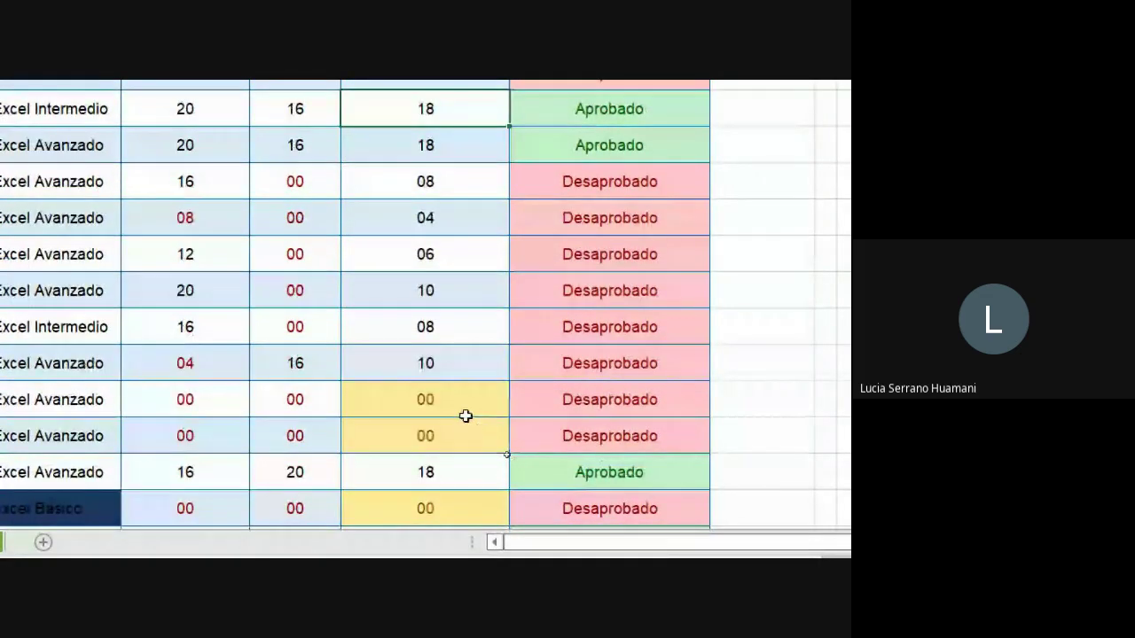
scroll(478, 427, down, 4)
scroll(476, 441, up, 8)
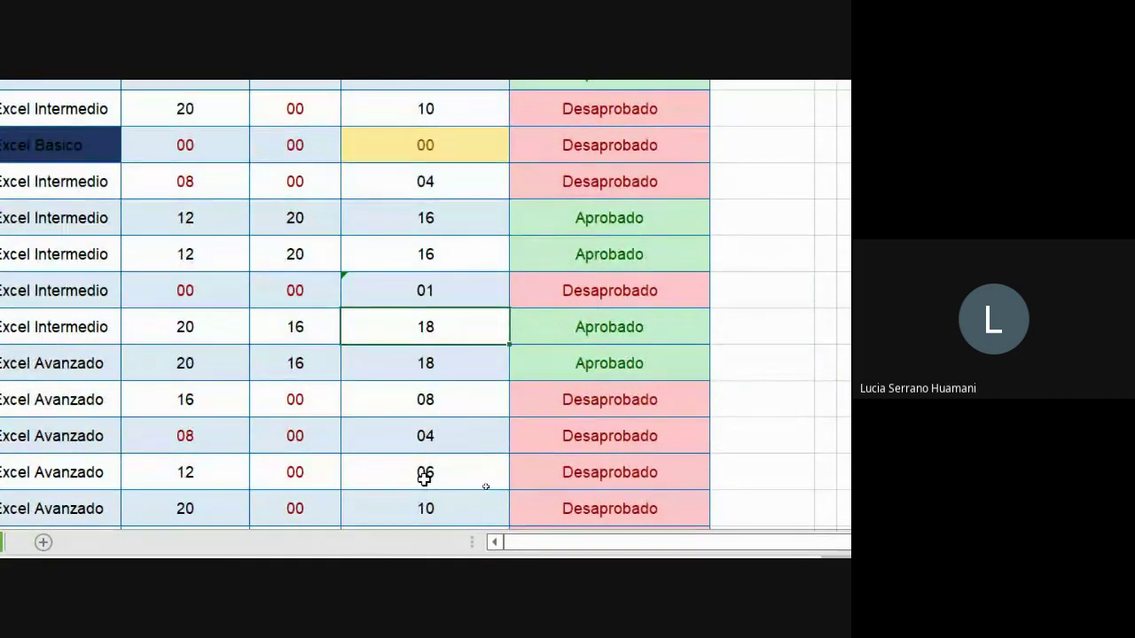
scroll(426, 479, up, 2)
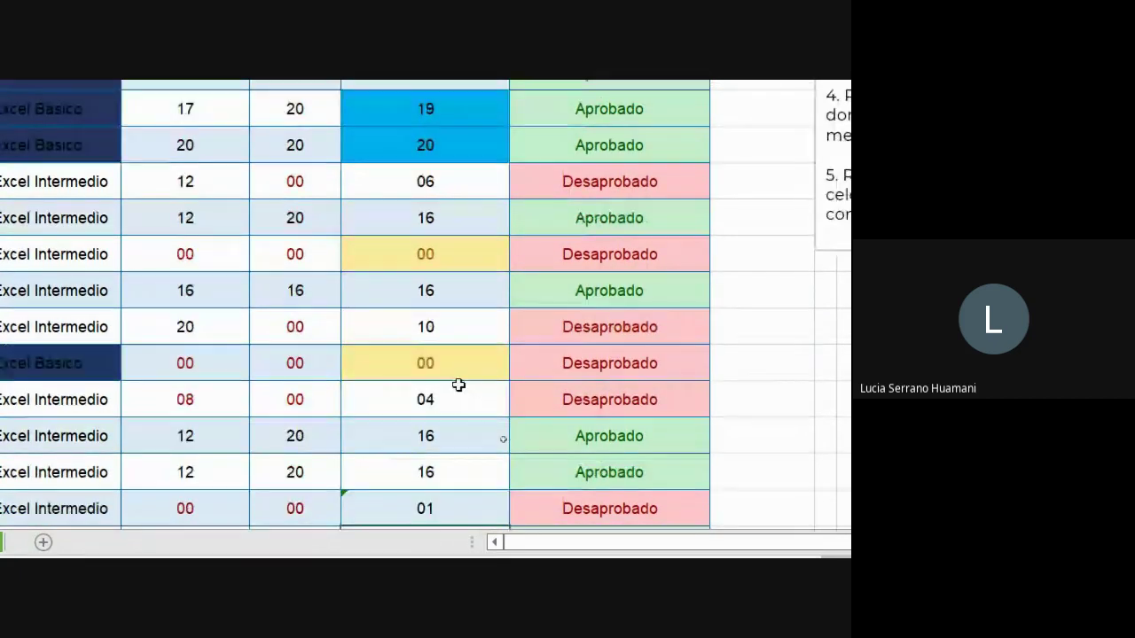
click(458, 371)
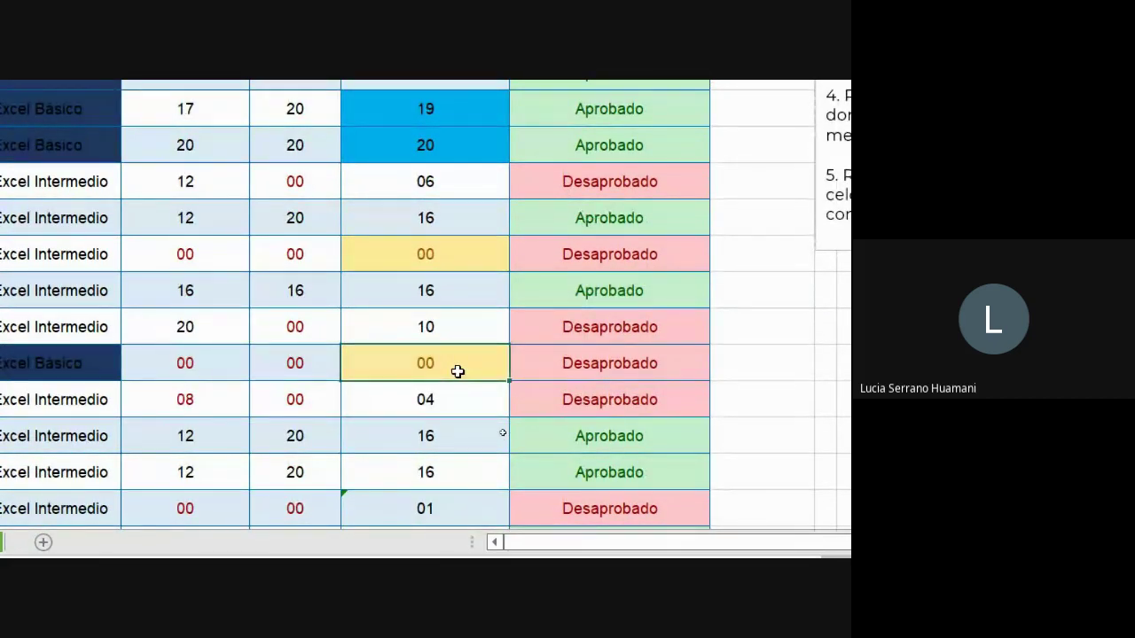
text(01)
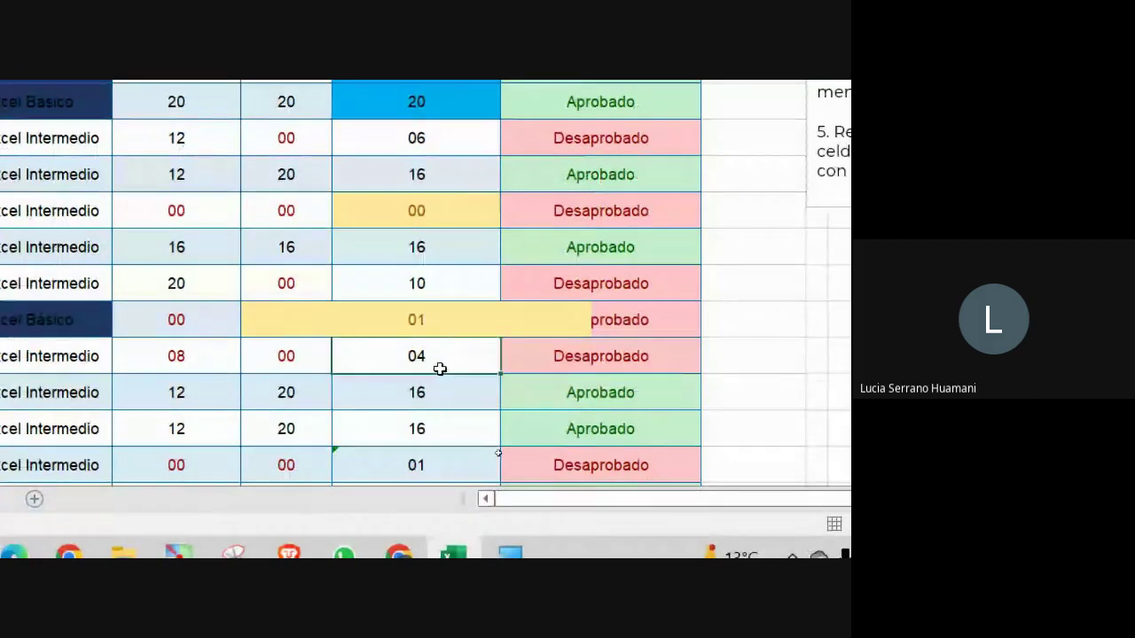
key(Return)
scroll(433, 289, up, 1)
scroll(434, 293, down, 6)
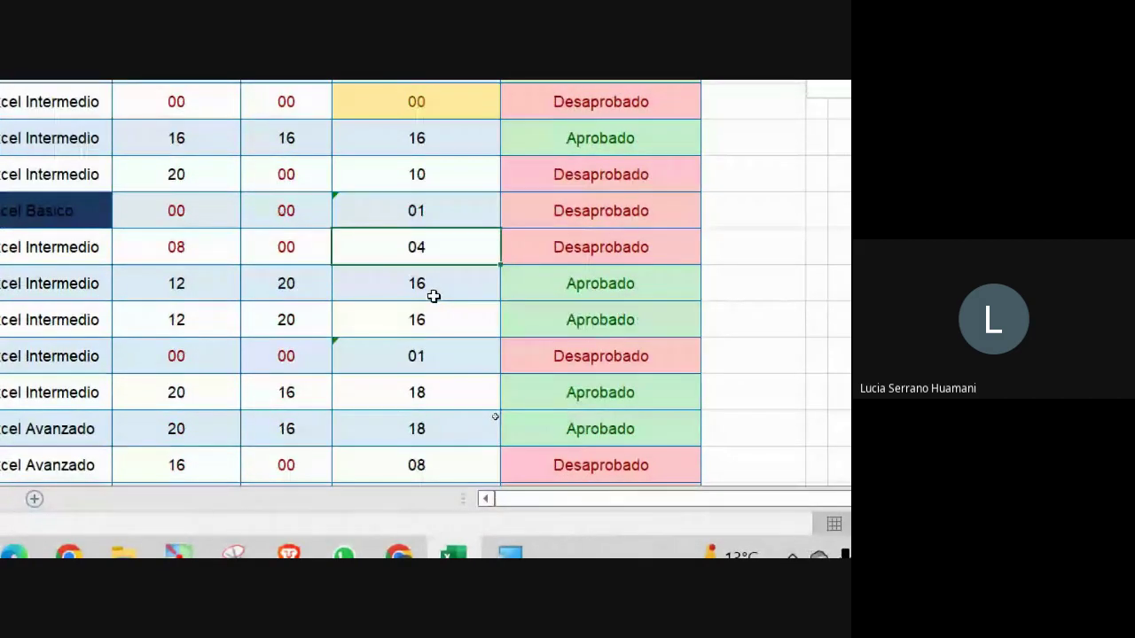
scroll(435, 304, down, 3)
scroll(435, 304, up, 9)
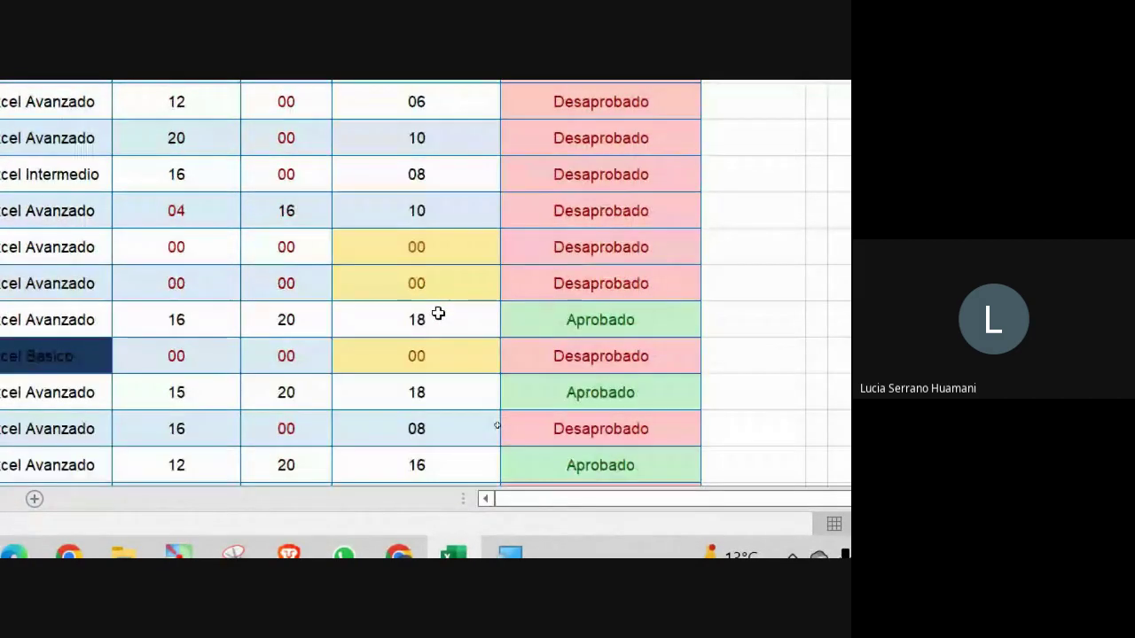
scroll(434, 316, up, 5)
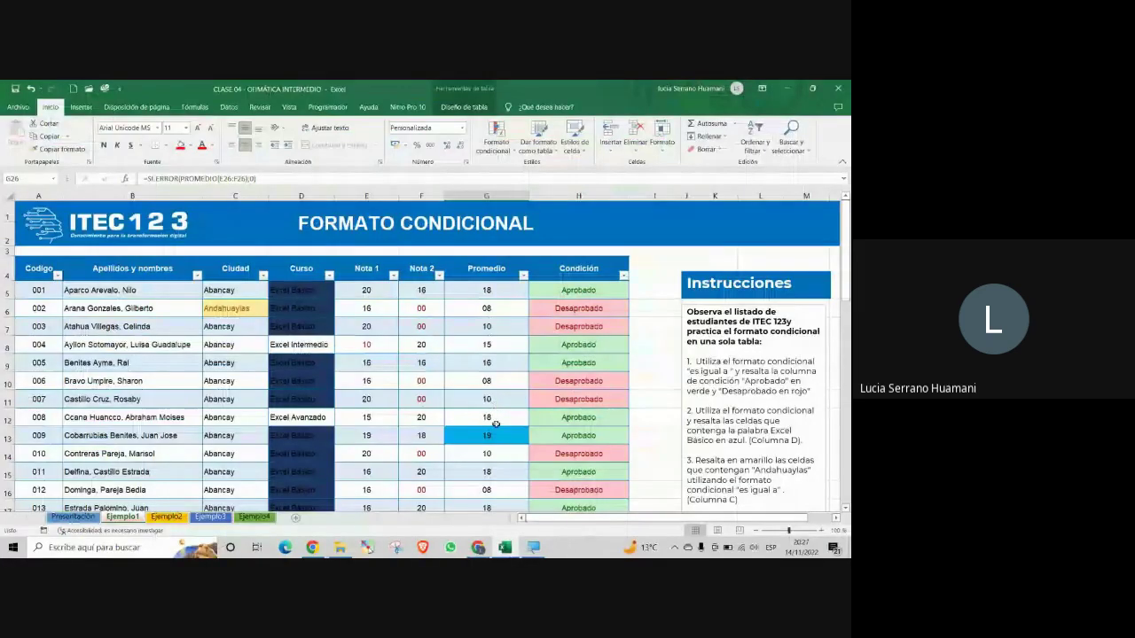
scroll(496, 425, down, 4)
click(490, 373)
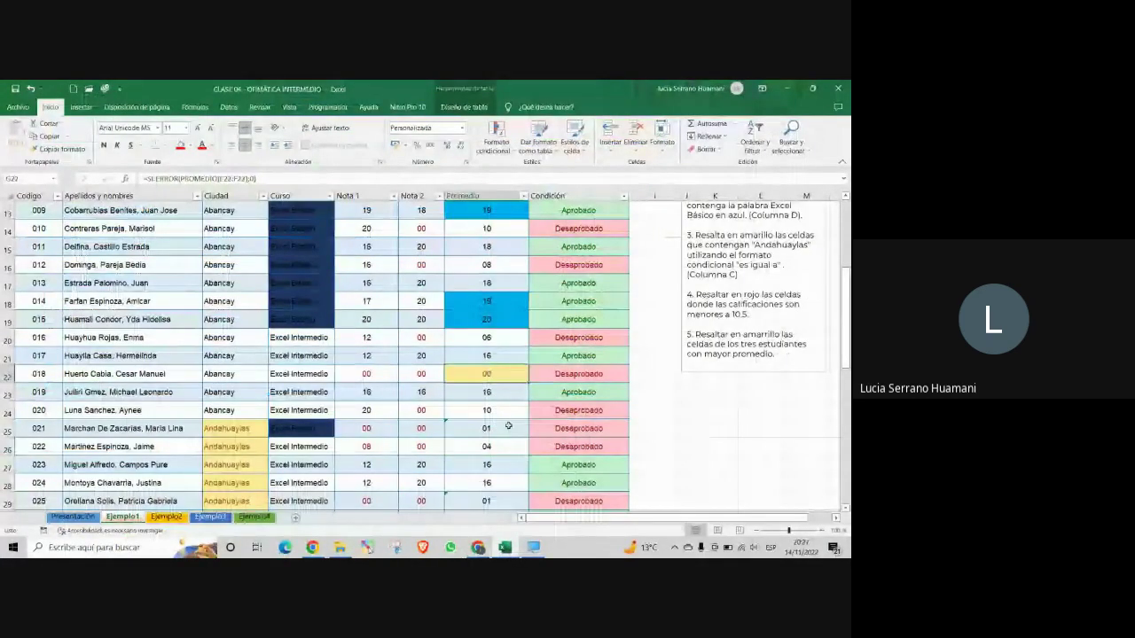
scroll(508, 426, down, 2)
scroll(506, 426, down, 4)
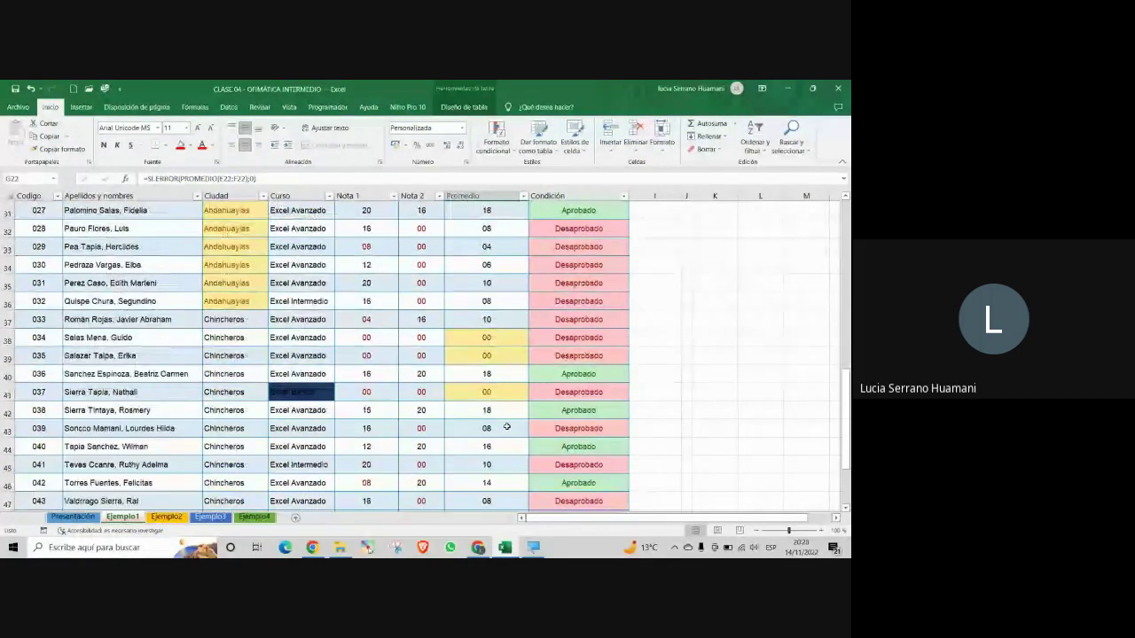
click(490, 337)
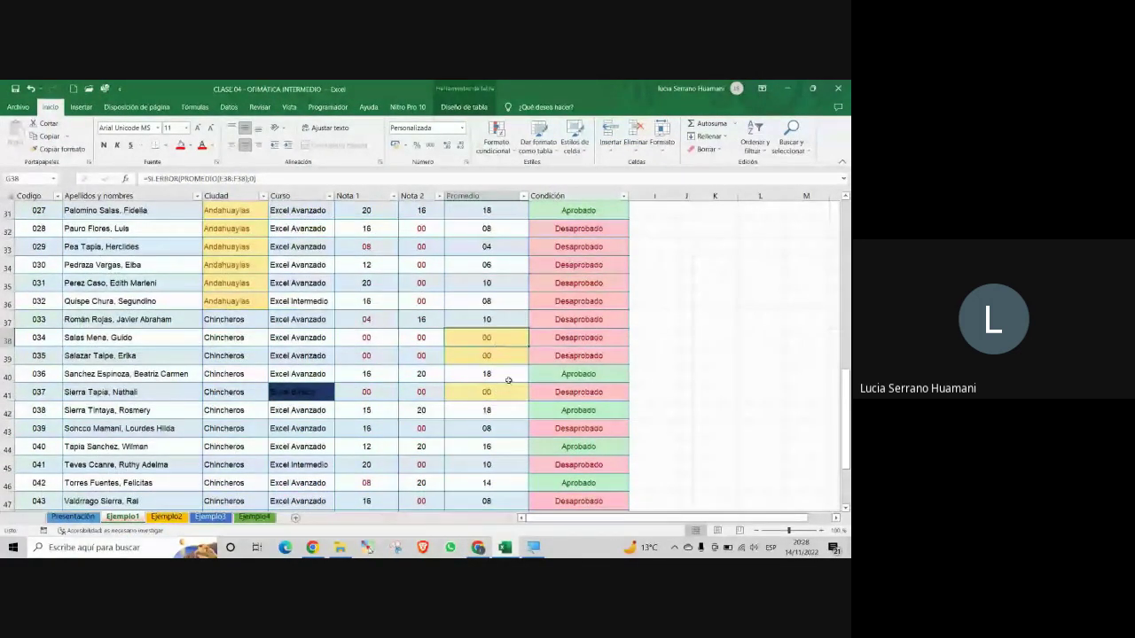
scroll(508, 381, down, 2)
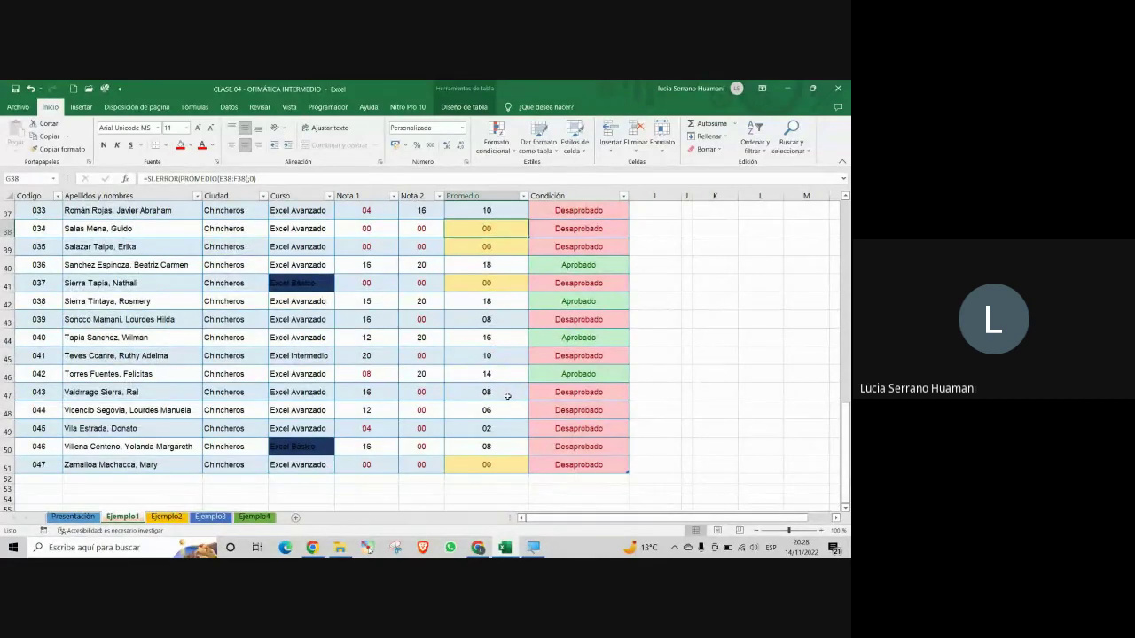
scroll(507, 397, up, 5)
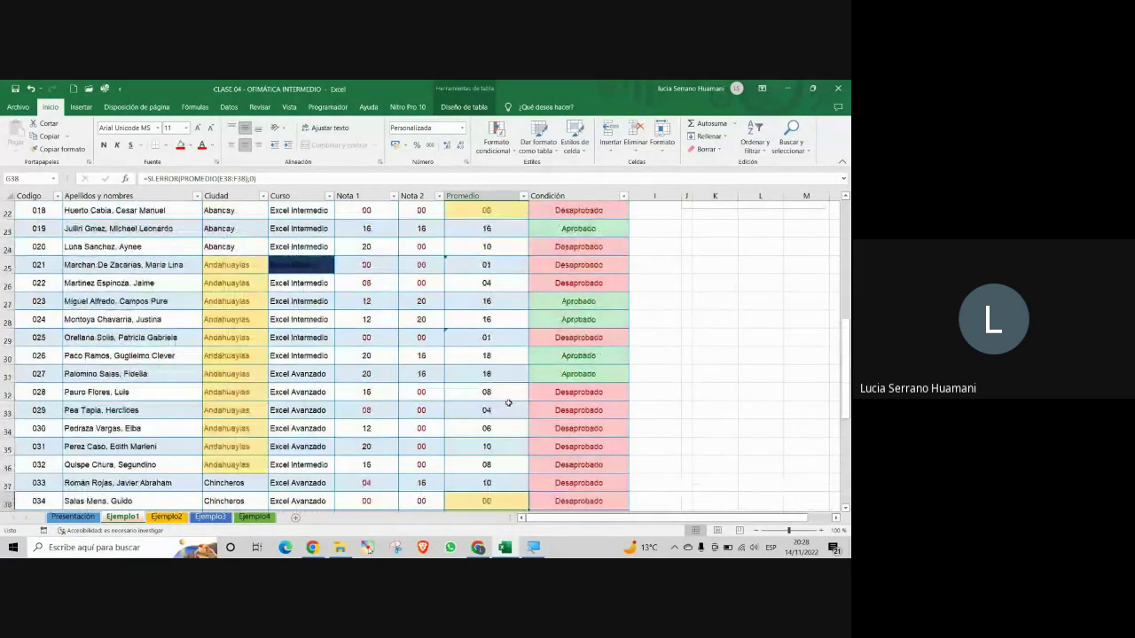
scroll(508, 403, up, 5)
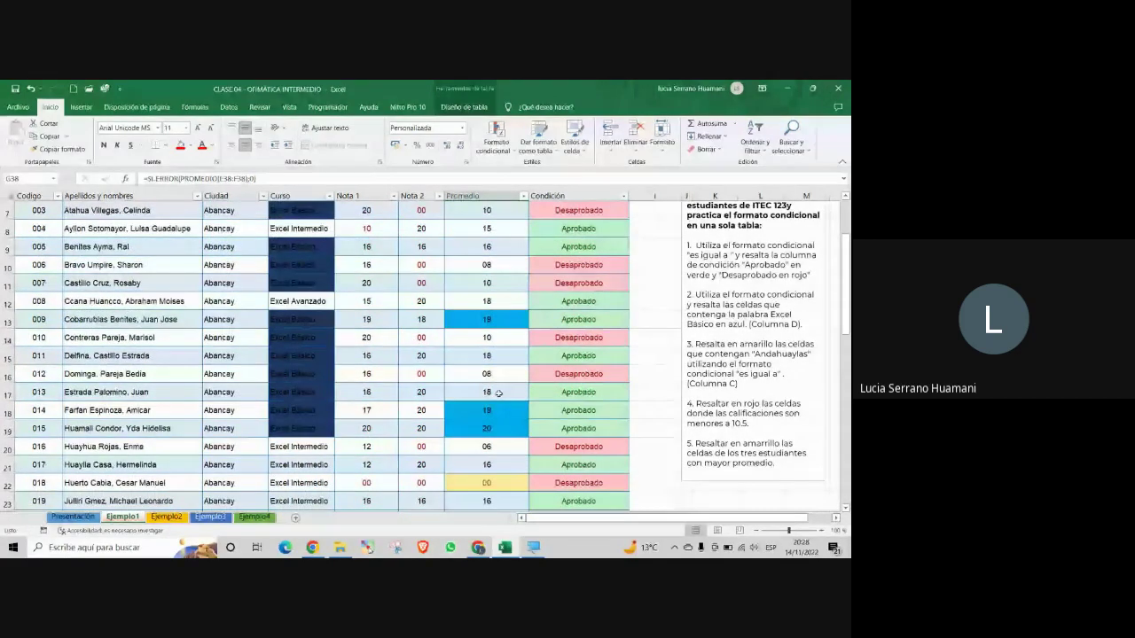
scroll(493, 399, down, 2)
click(476, 378)
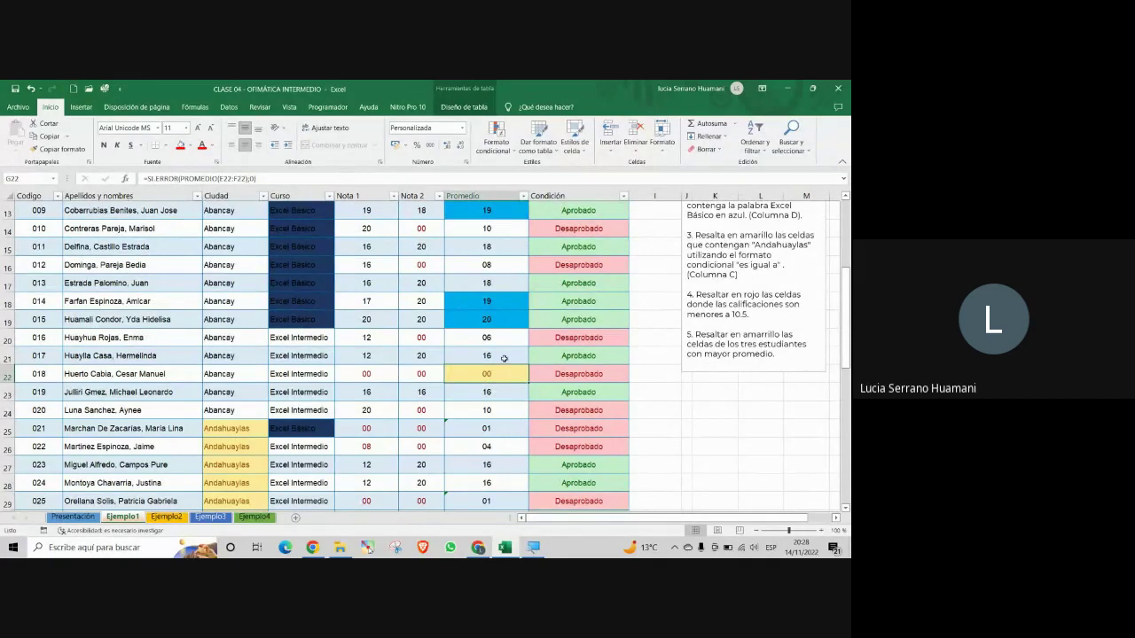
click(503, 356)
click(500, 341)
click(501, 302)
click(507, 266)
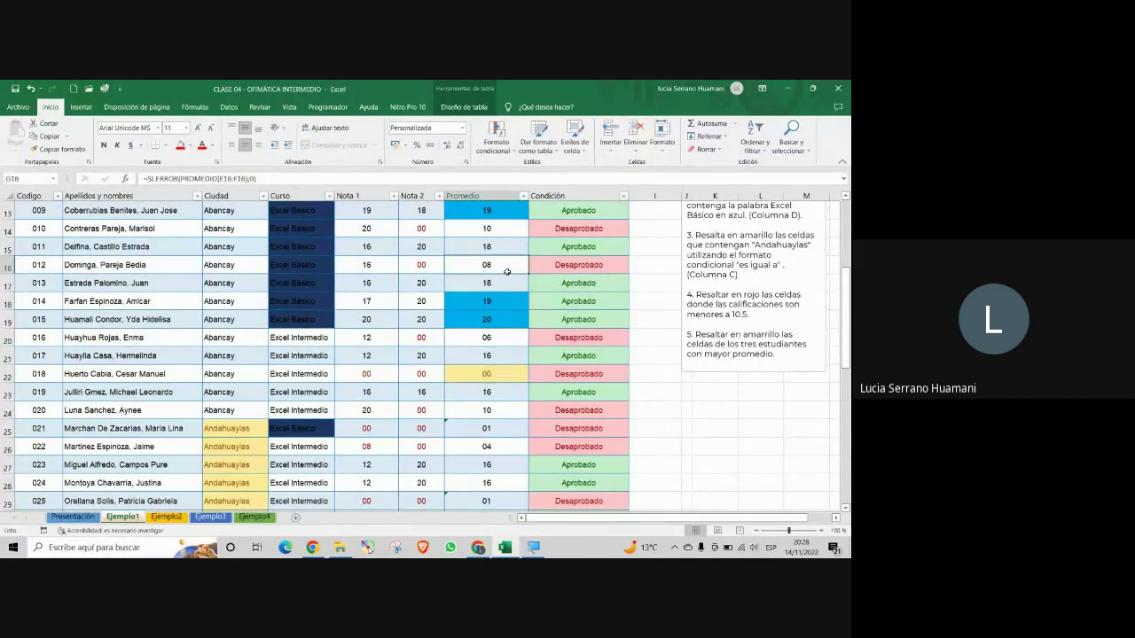
click(505, 249)
scroll(496, 363, up, 4)
click(488, 362)
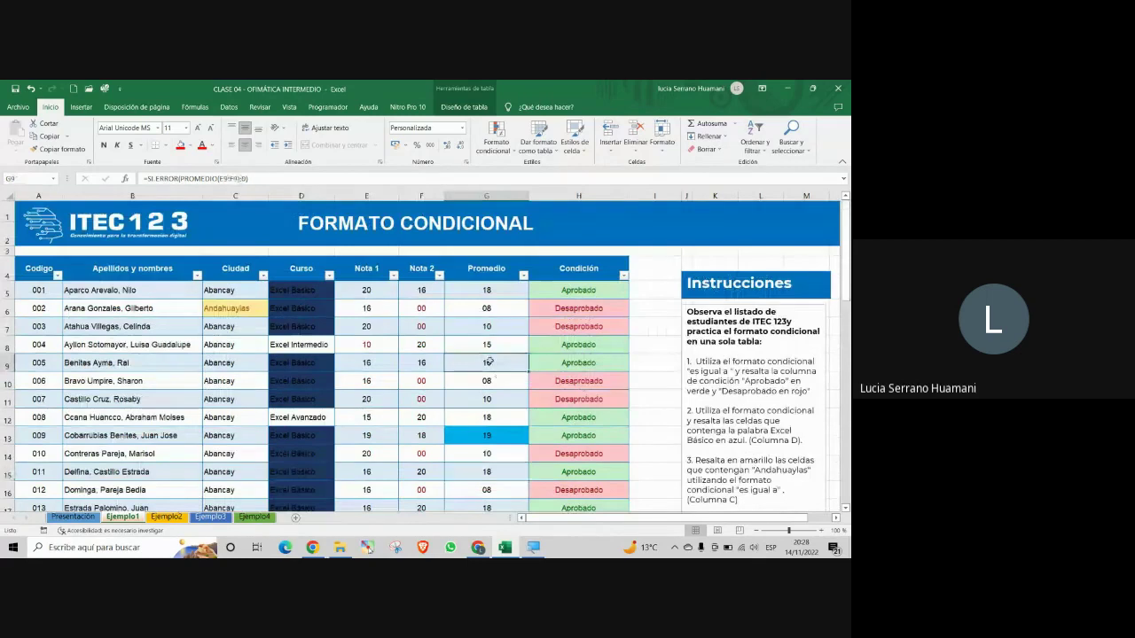
click(490, 328)
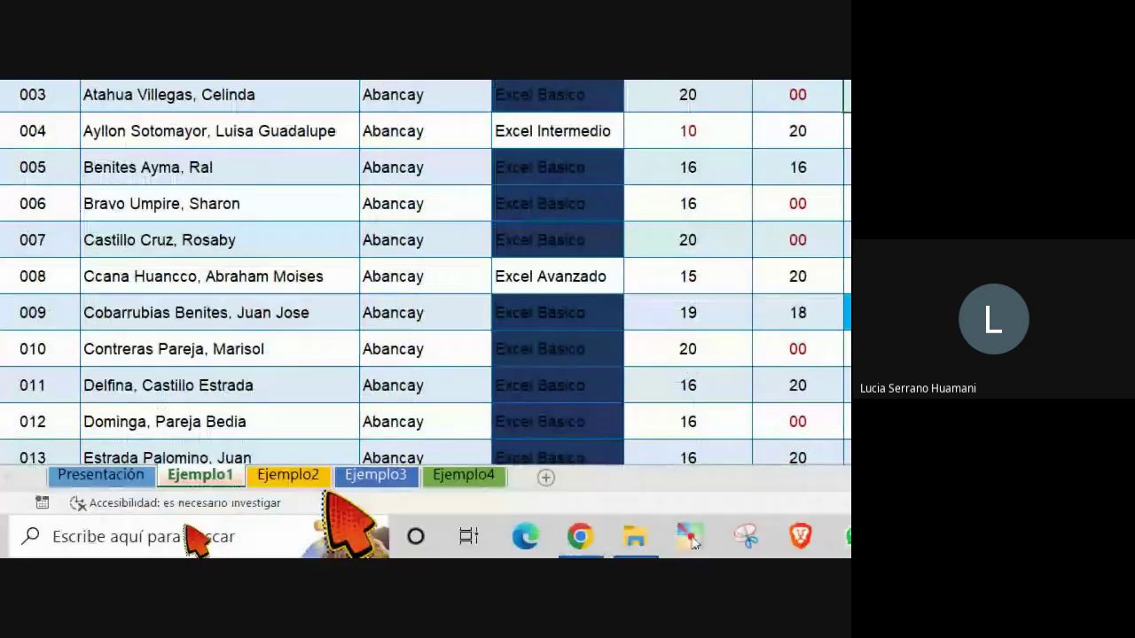
Step: Go to the Ejemplo2 sheet and select the Muebles and May cells
click(302, 477)
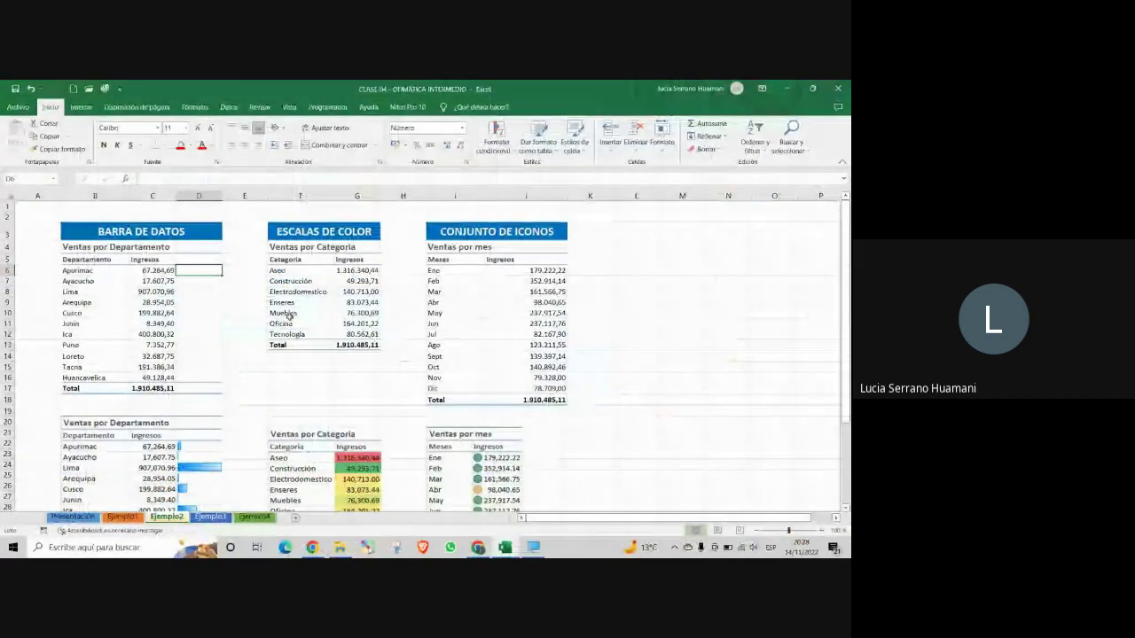
click(289, 315)
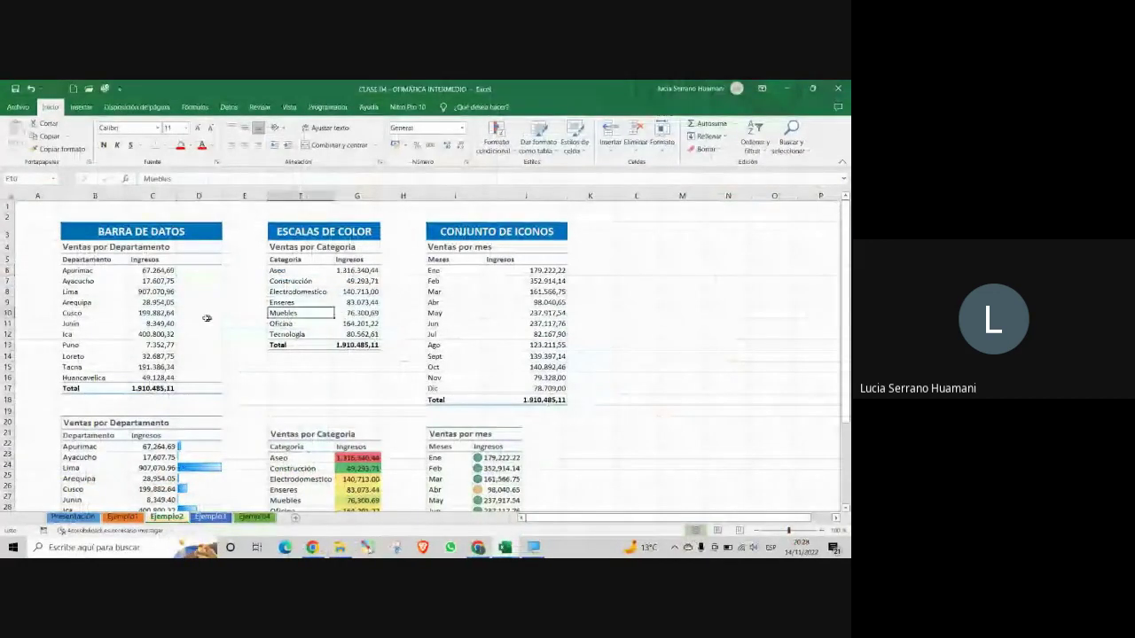
click(448, 312)
scroll(474, 320, down, 3)
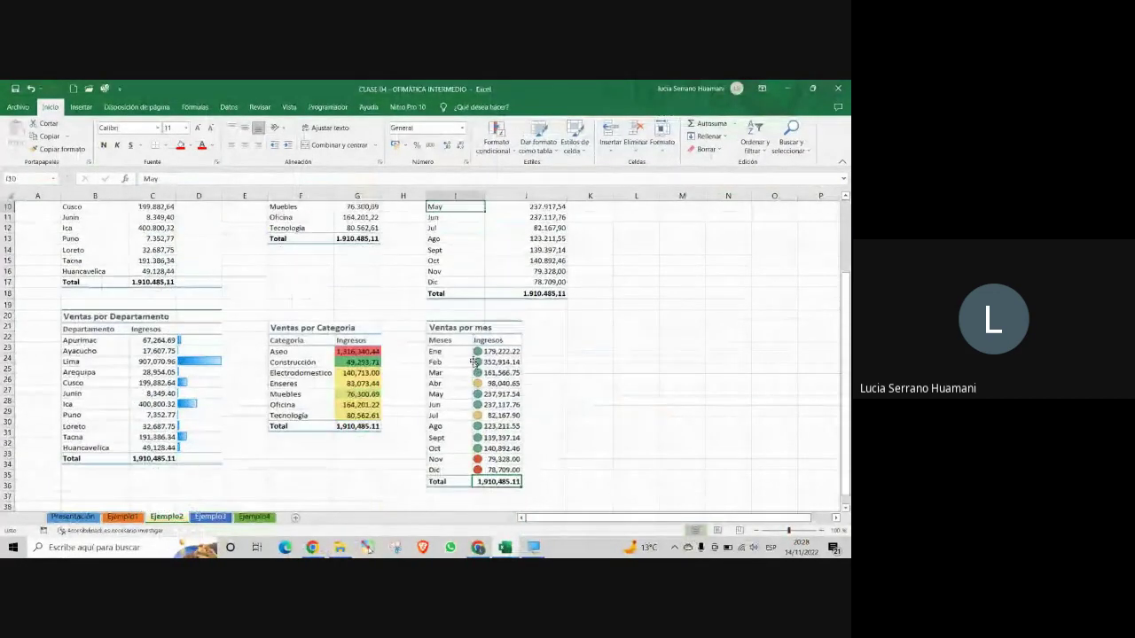
Step: Select the Ventas por mes, Ventas por Categoria and Ventas por Departamento example pictures
click(475, 362)
click(319, 381)
click(192, 401)
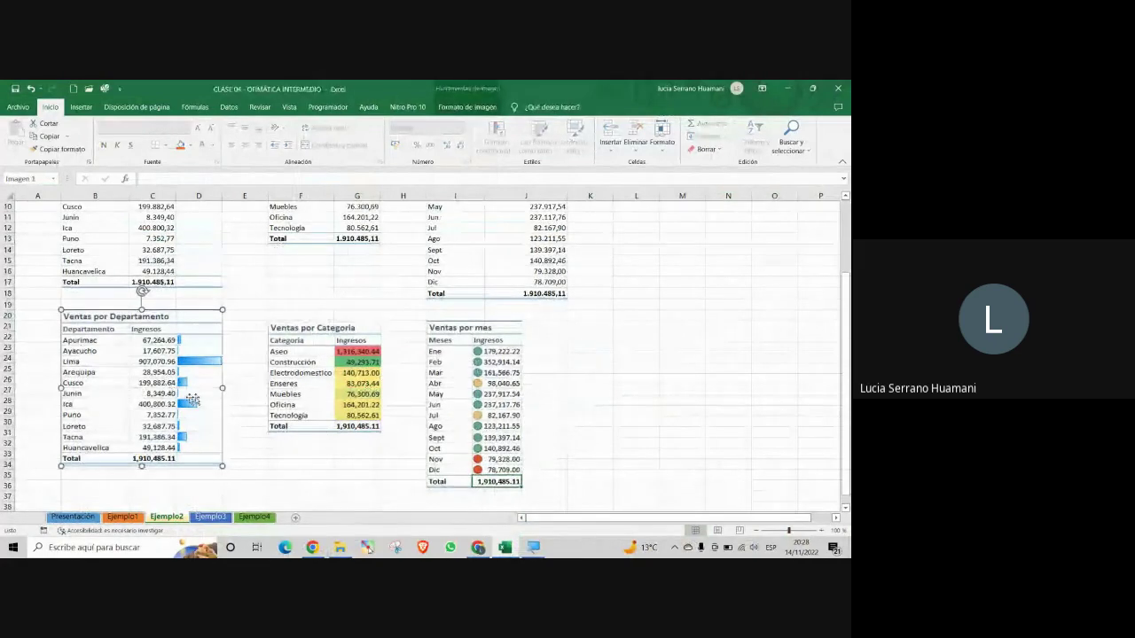
scroll(192, 400, up, 2)
click(347, 413)
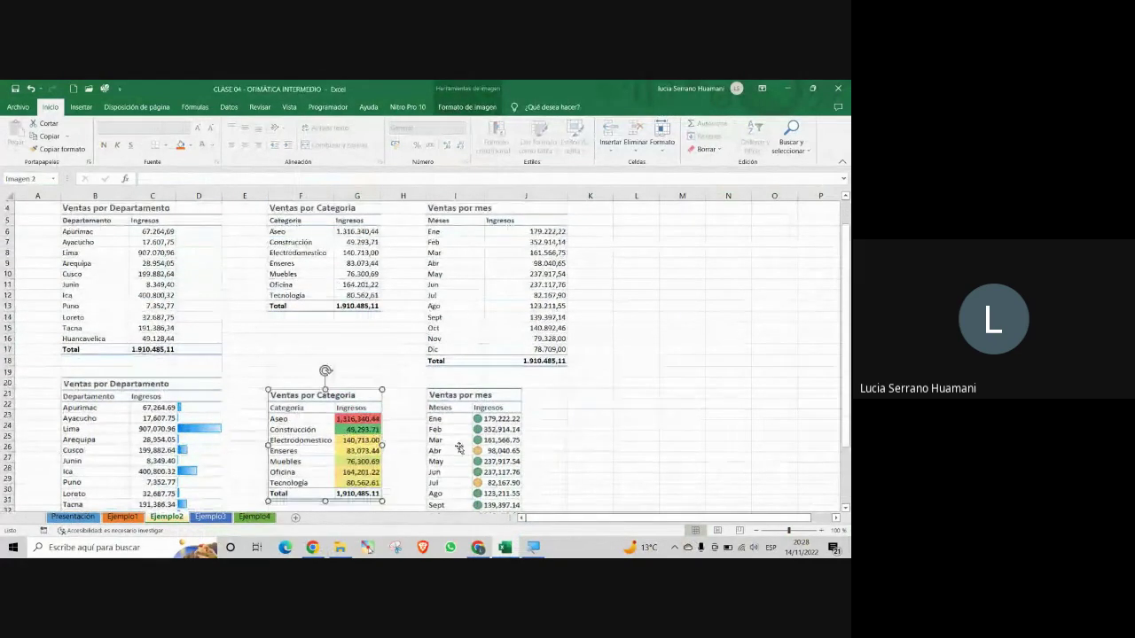
click(460, 448)
click(355, 448)
click(168, 451)
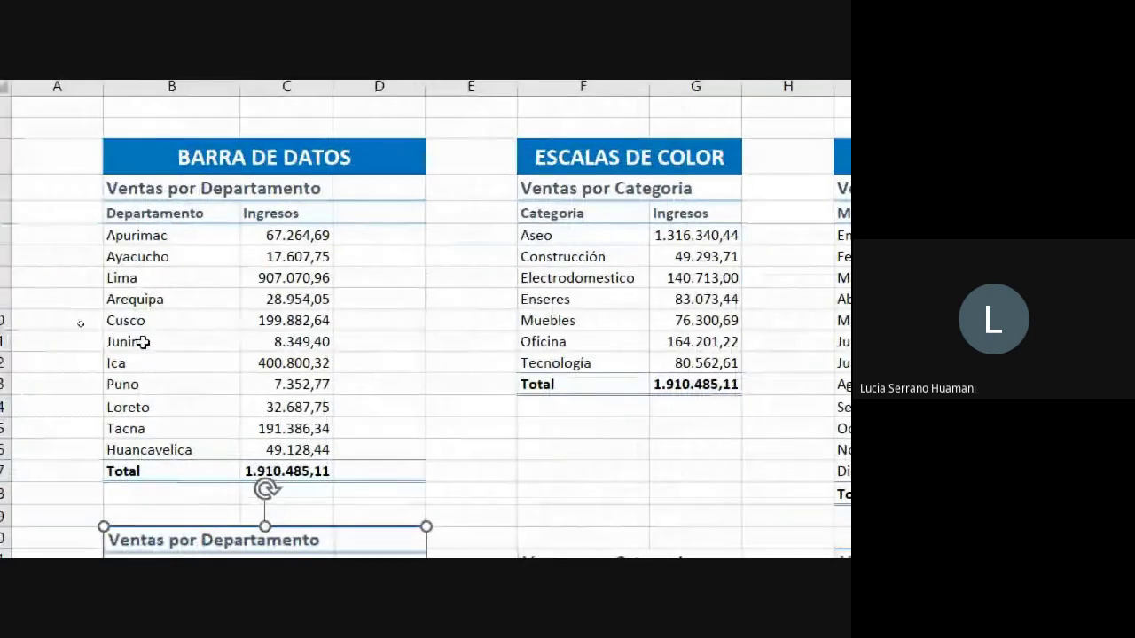
click(355, 339)
click(325, 263)
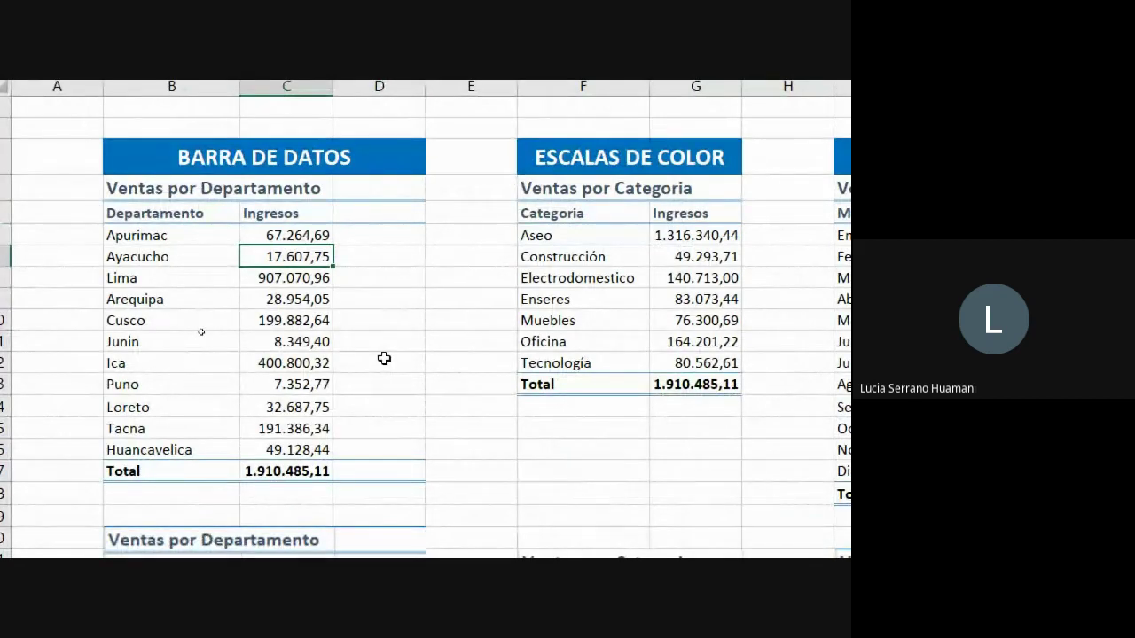
click(310, 365)
click(273, 277)
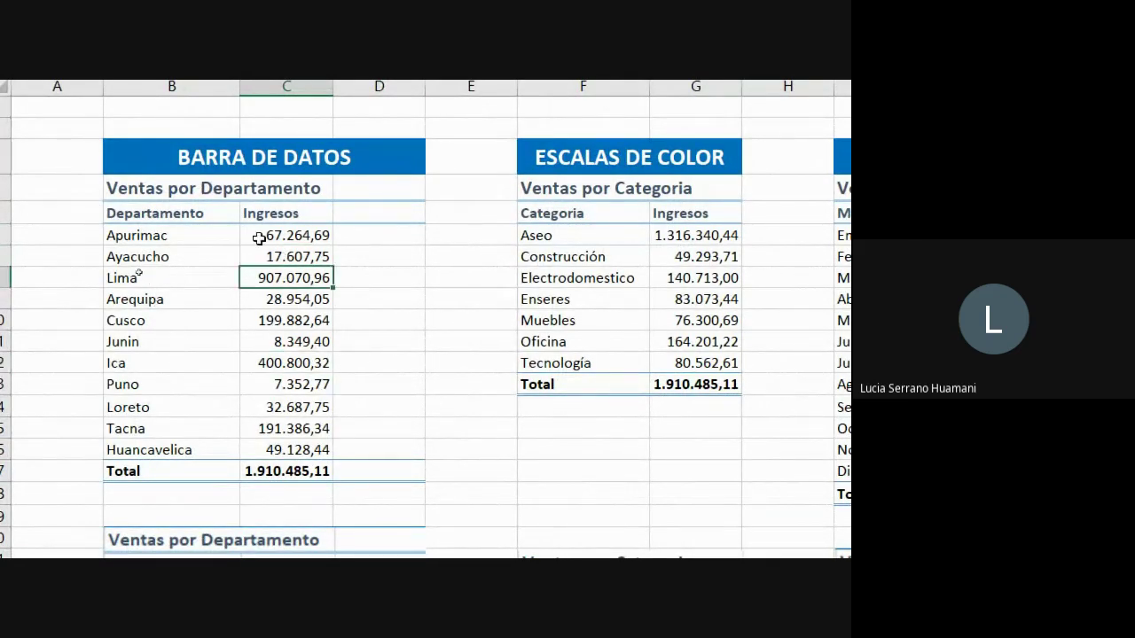
drag(138, 214, 156, 483)
drag(297, 213, 301, 466)
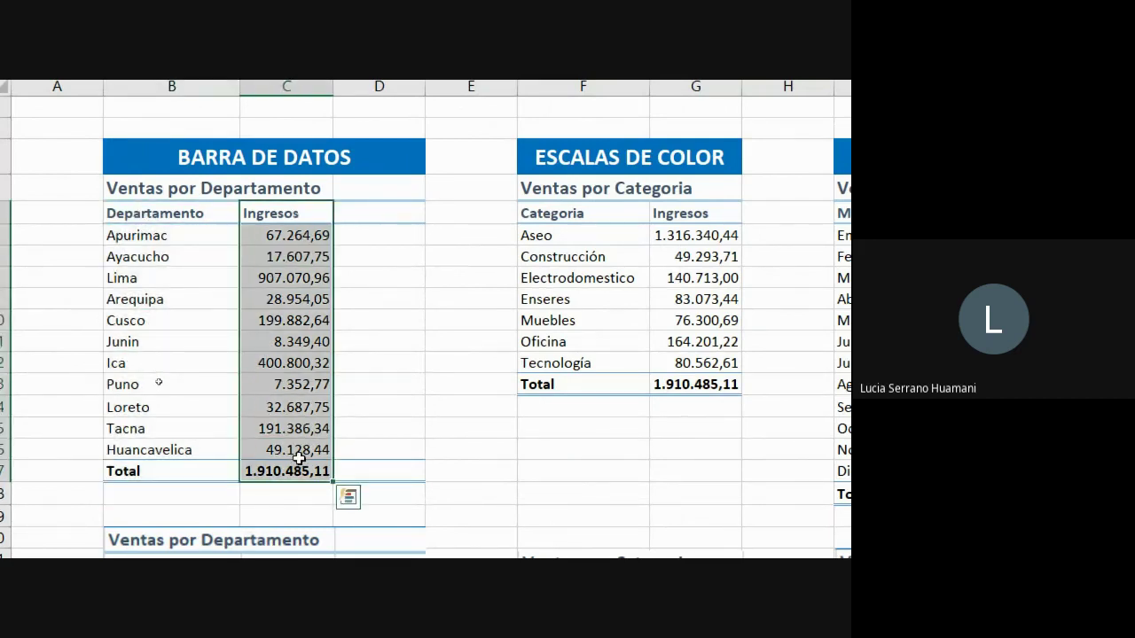
click(371, 318)
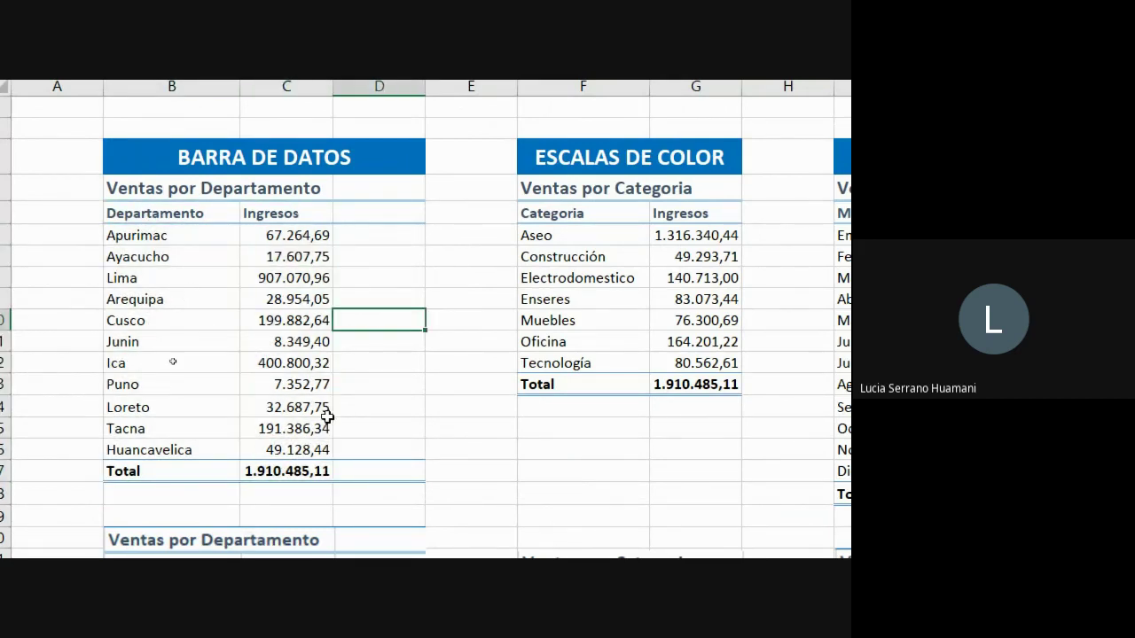
scroll(327, 417, down, 5)
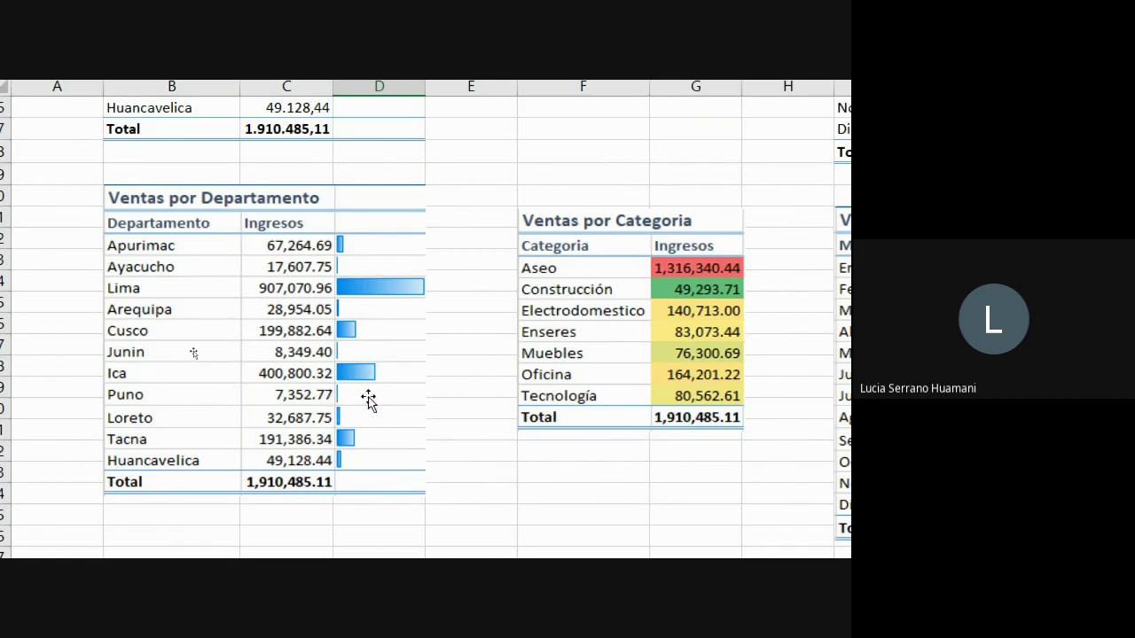
scroll(416, 470, up, 4)
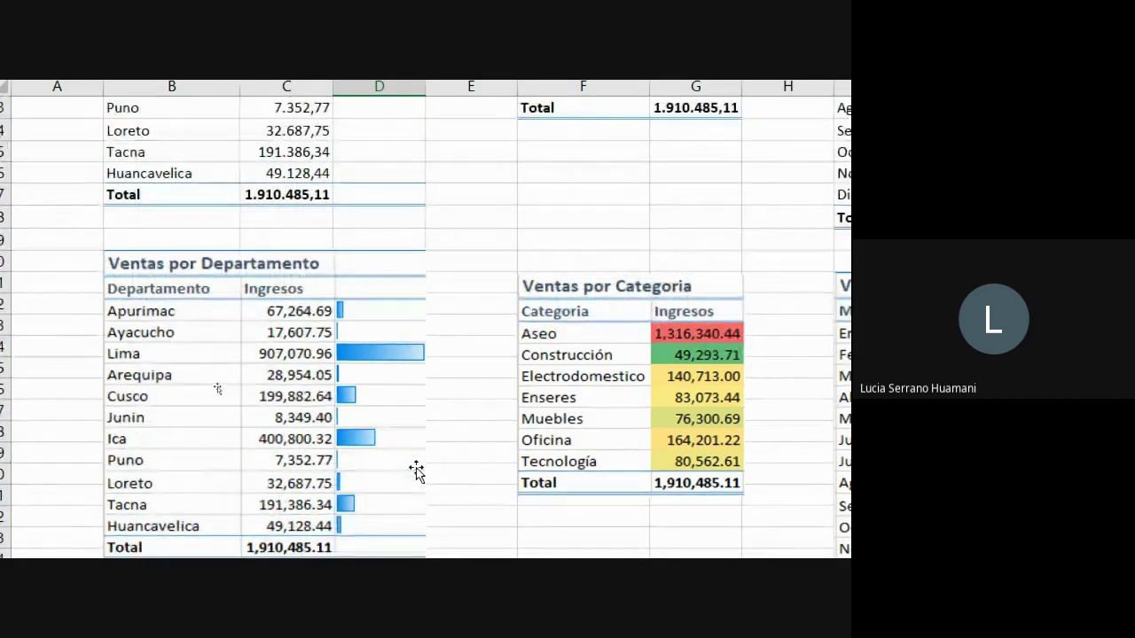
scroll(414, 470, up, 1)
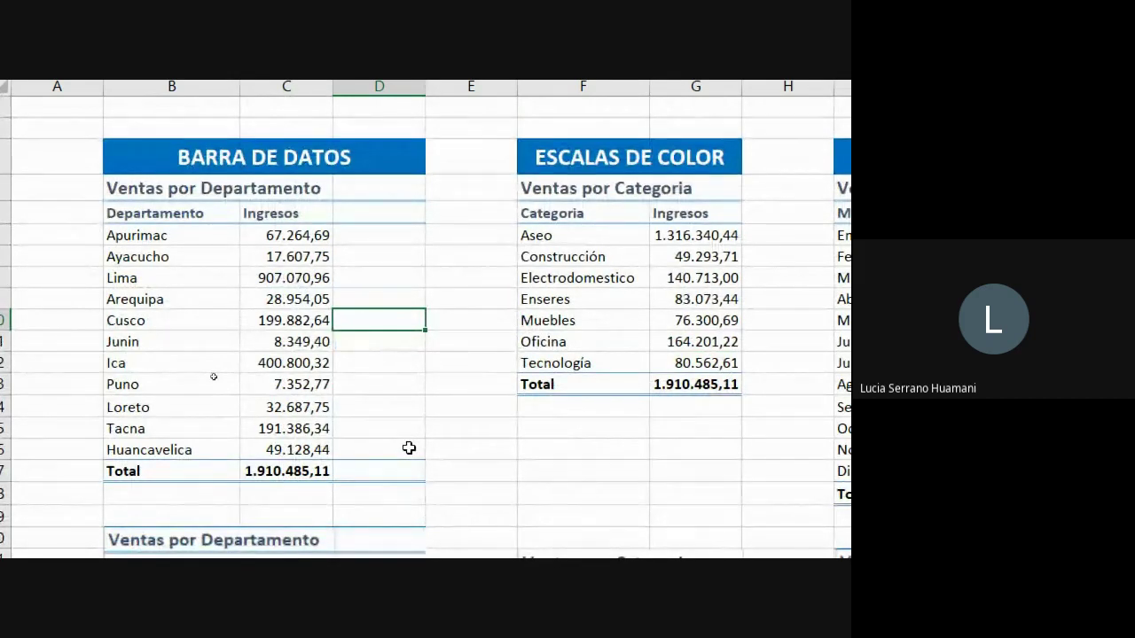
scroll(409, 457, down, 4)
scroll(416, 466, up, 3)
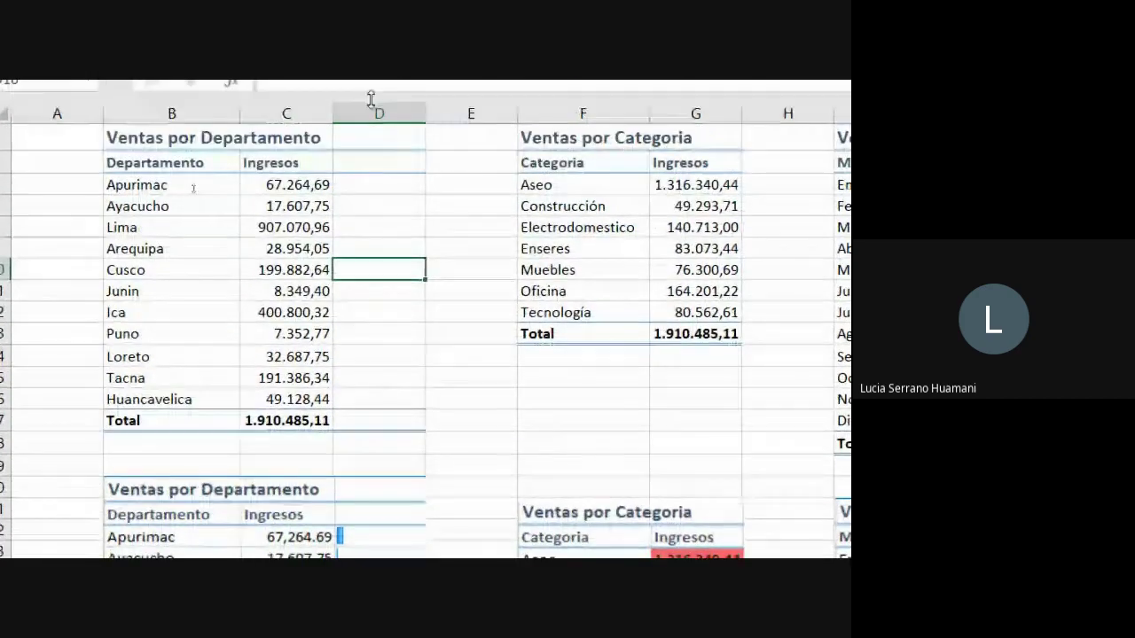
drag(301, 184, 315, 400)
scroll(393, 411, down, 2)
click(383, 443)
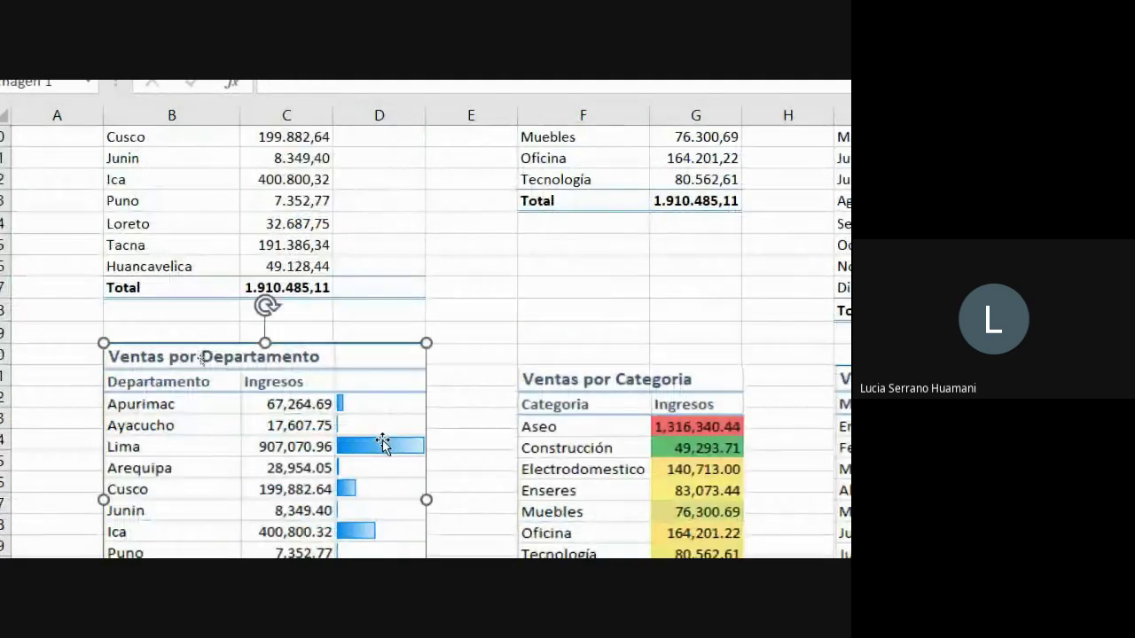
scroll(403, 426, up, 3)
click(387, 353)
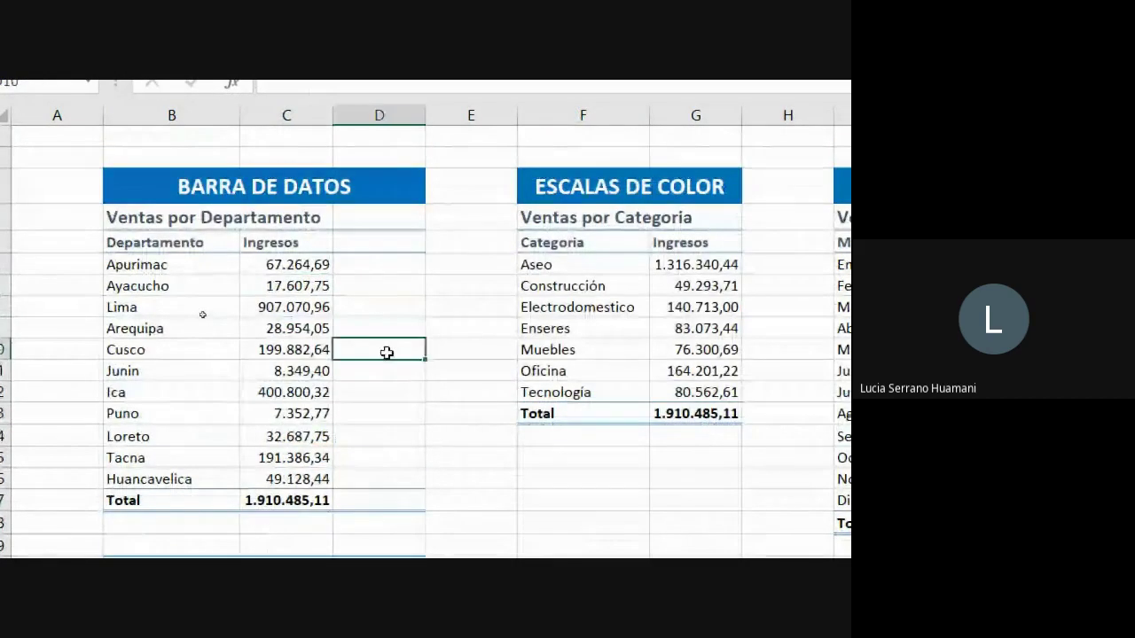
Step: Copy the Ingresos values from Apurimac to Huancavelica into column D
key(Up)
key(Up)
key(Up)
key(Up)
click(275, 266)
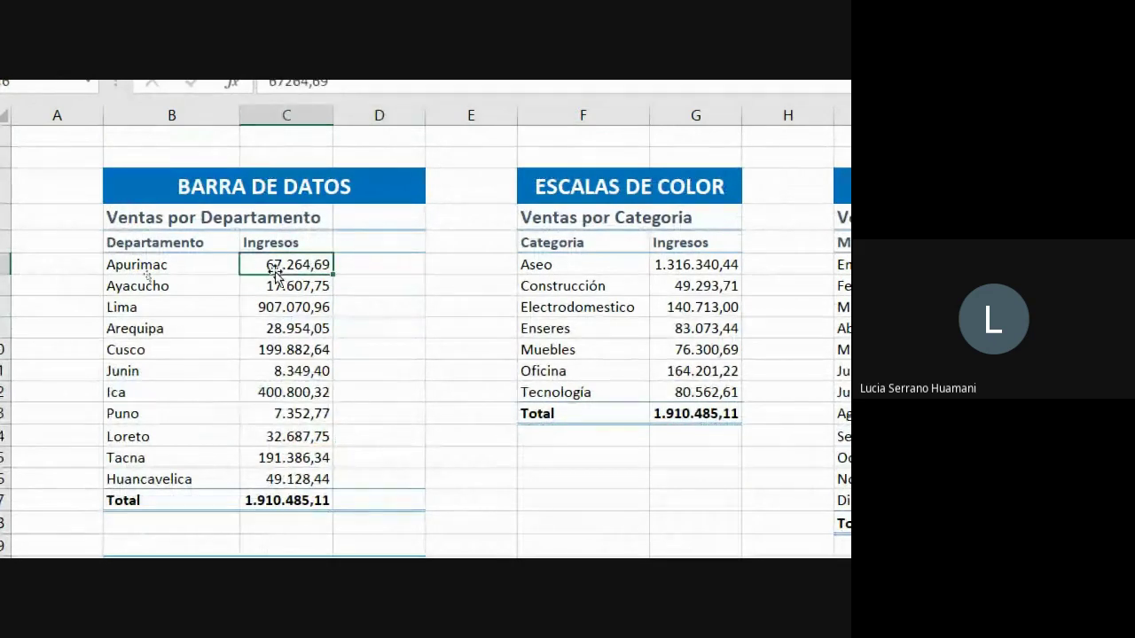
drag(287, 271, 301, 475)
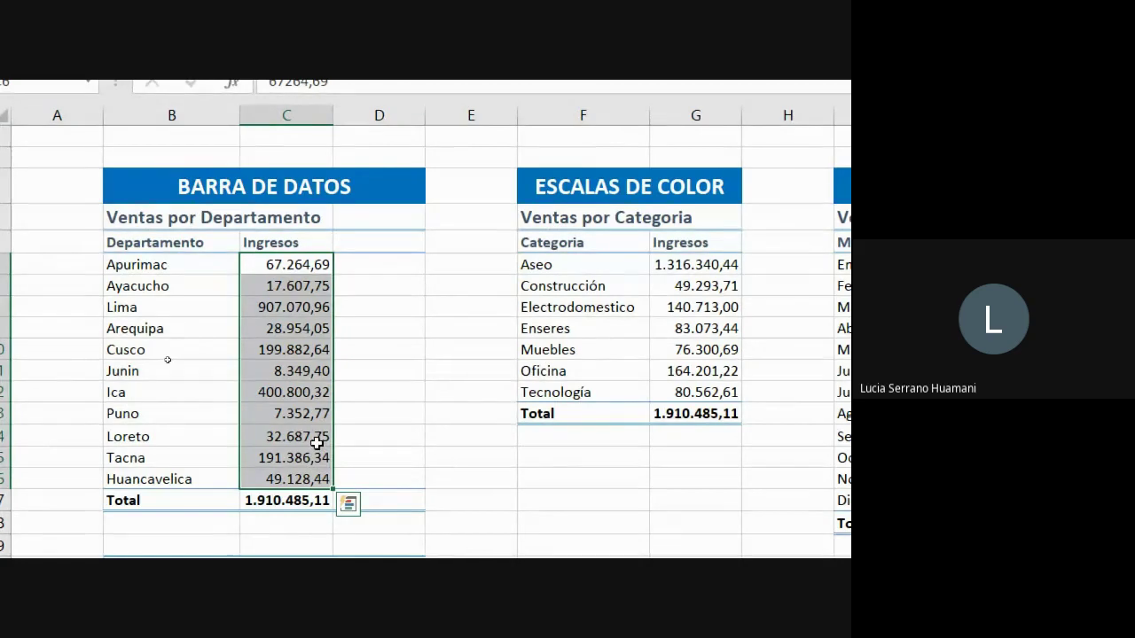
key(ctrl+c)
click(358, 264)
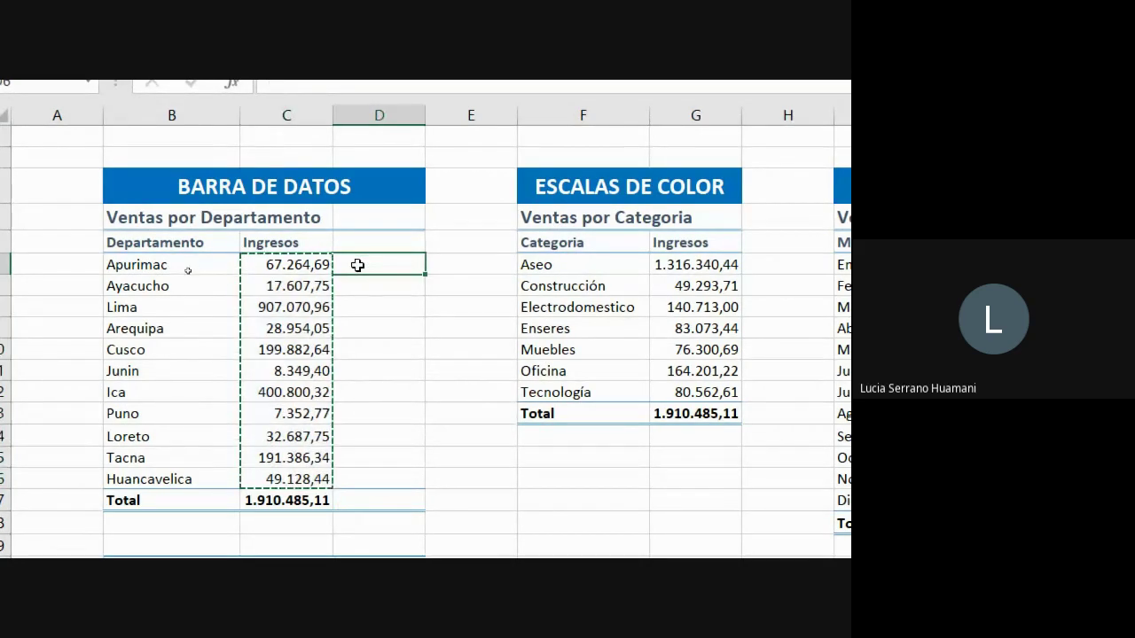
key(ctrl+v)
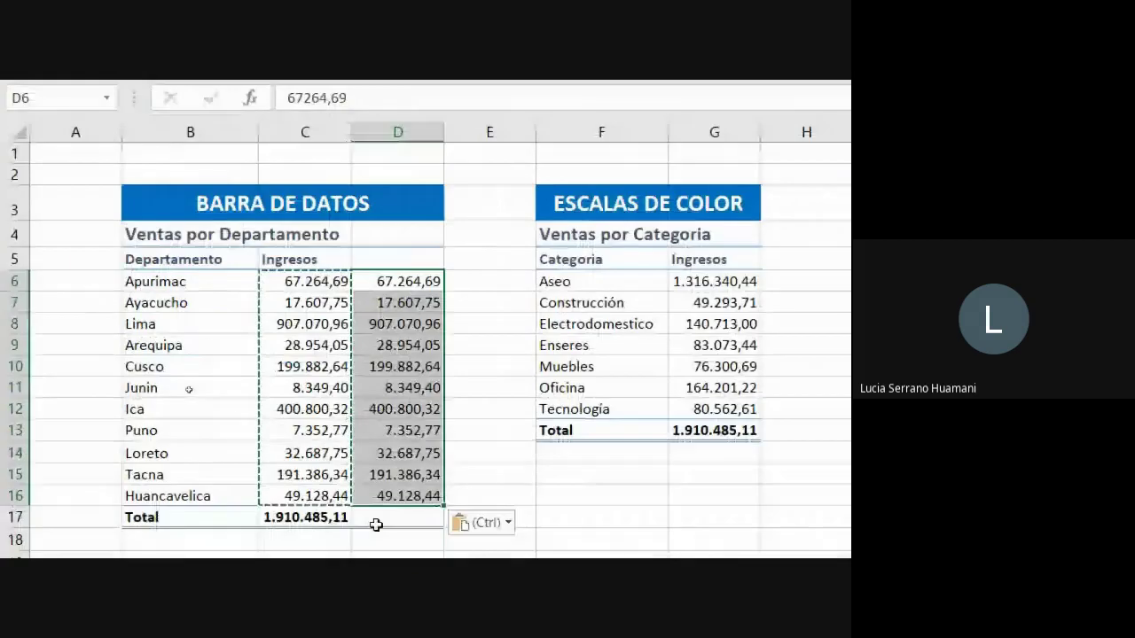
click(401, 345)
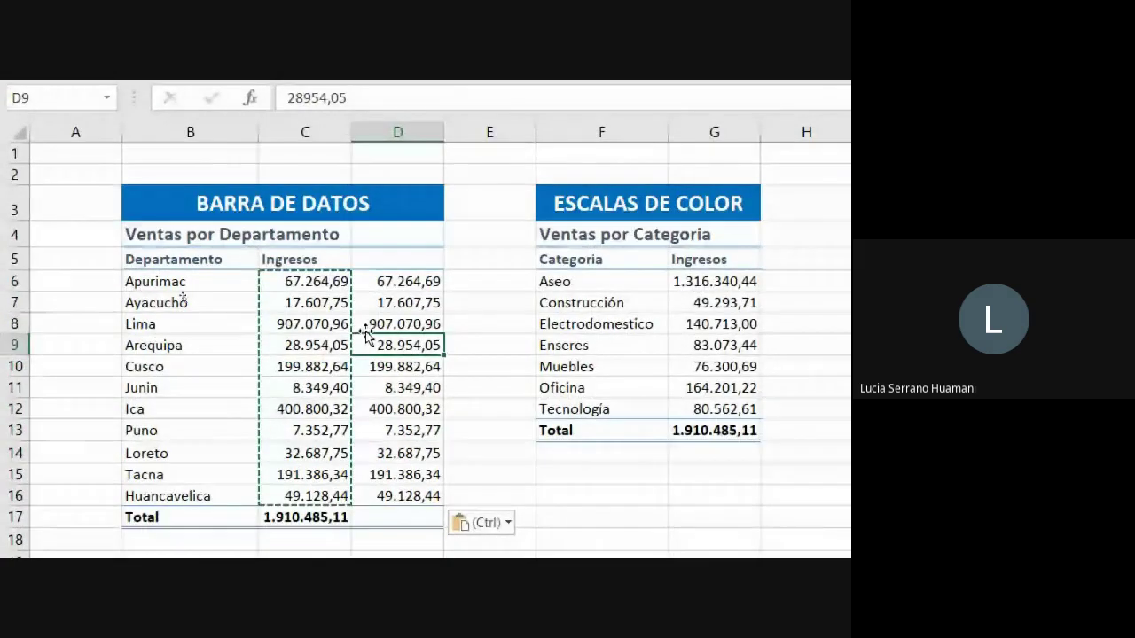
key(Escape)
Step: Compare the original and copied Ingresos values, then select D6:D16
click(337, 394)
click(391, 376)
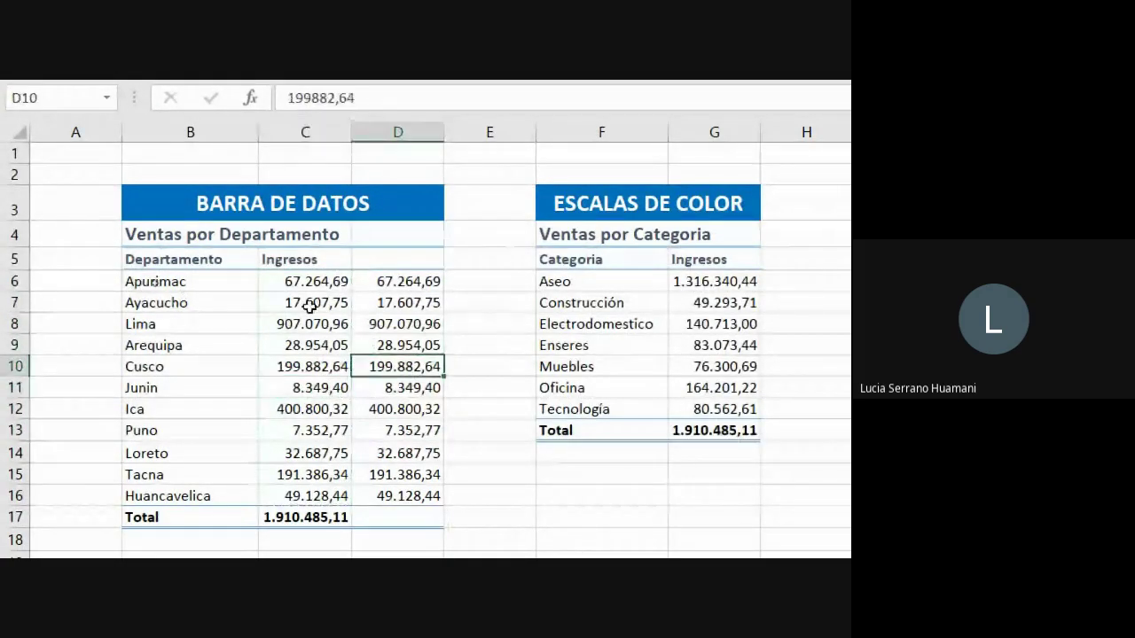
click(311, 307)
click(402, 321)
drag(348, 285, 327, 496)
drag(404, 281, 419, 488)
click(418, 387)
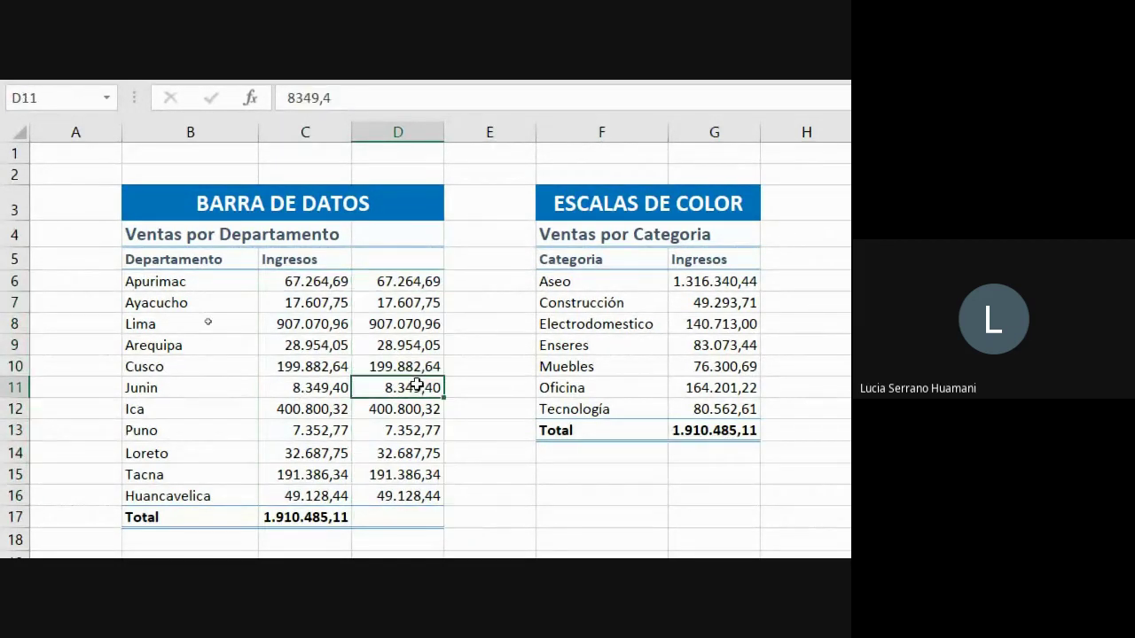
click(407, 343)
click(395, 302)
click(390, 282)
click(398, 365)
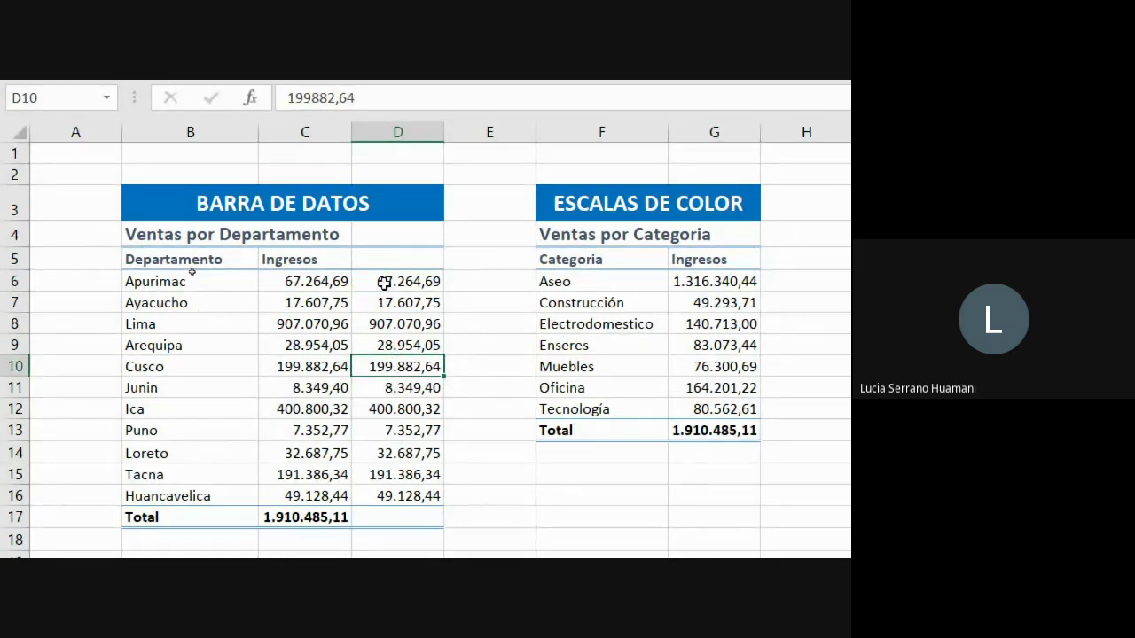
drag(384, 282, 412, 492)
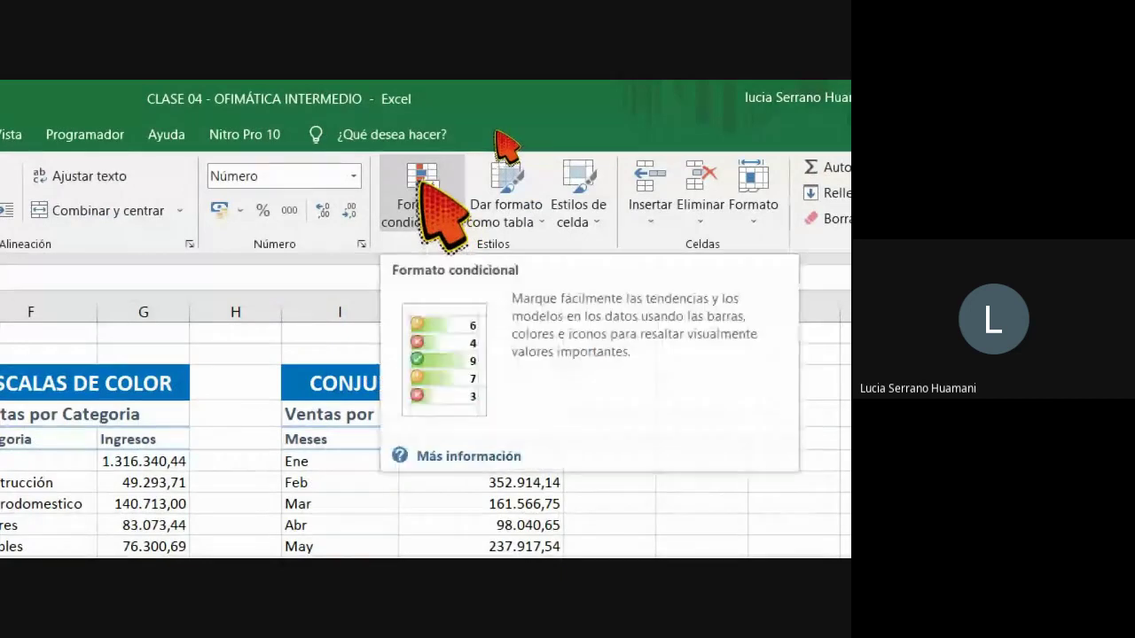
Step: Apply Relleno degradado light blue data bars to D6:D16
click(423, 184)
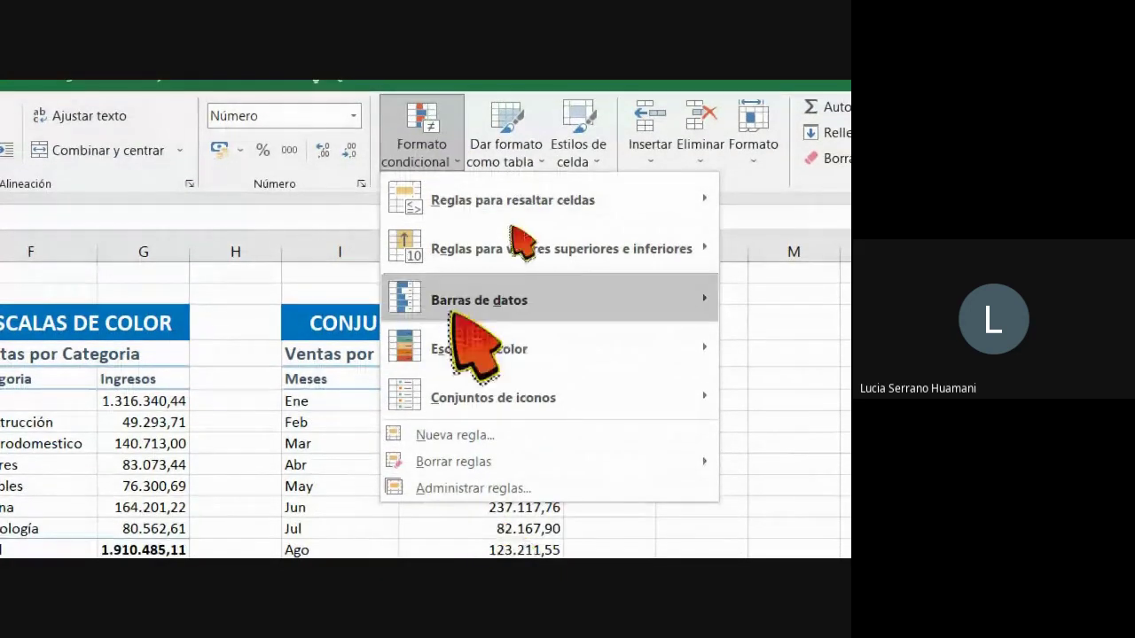
mouse_move(486, 303)
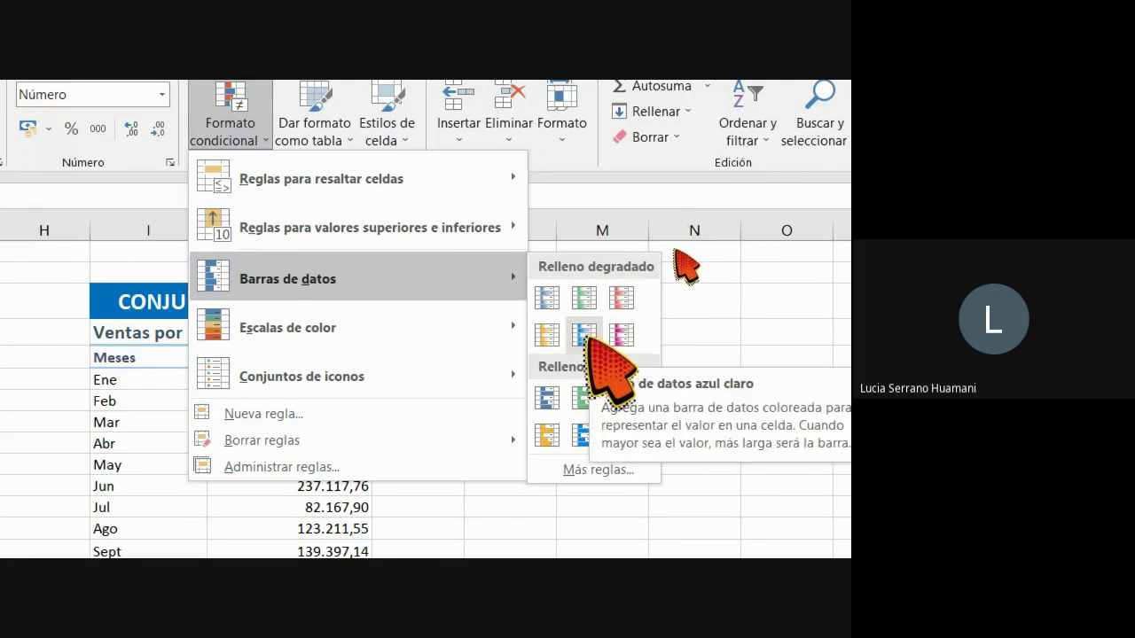
click(584, 335)
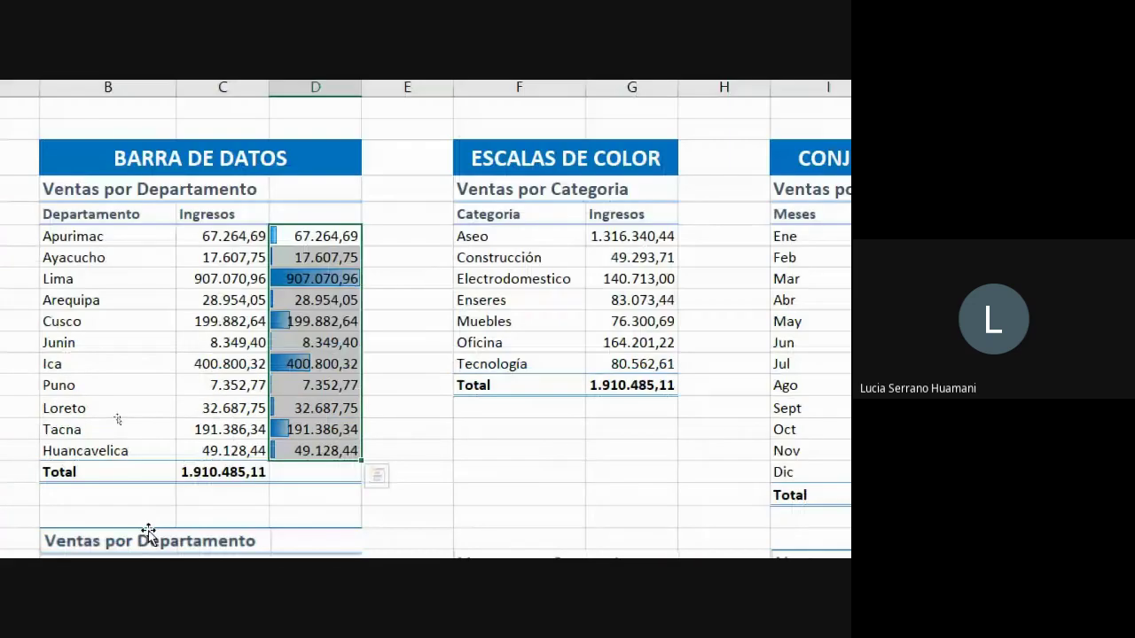
click(325, 429)
click(313, 408)
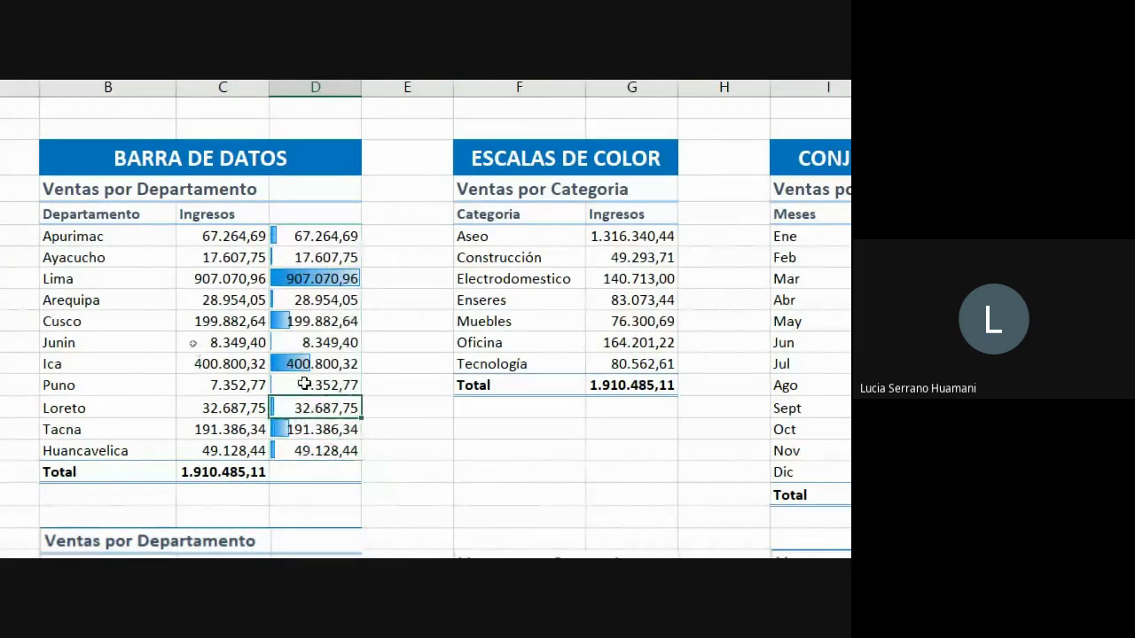
click(301, 385)
click(299, 363)
click(295, 342)
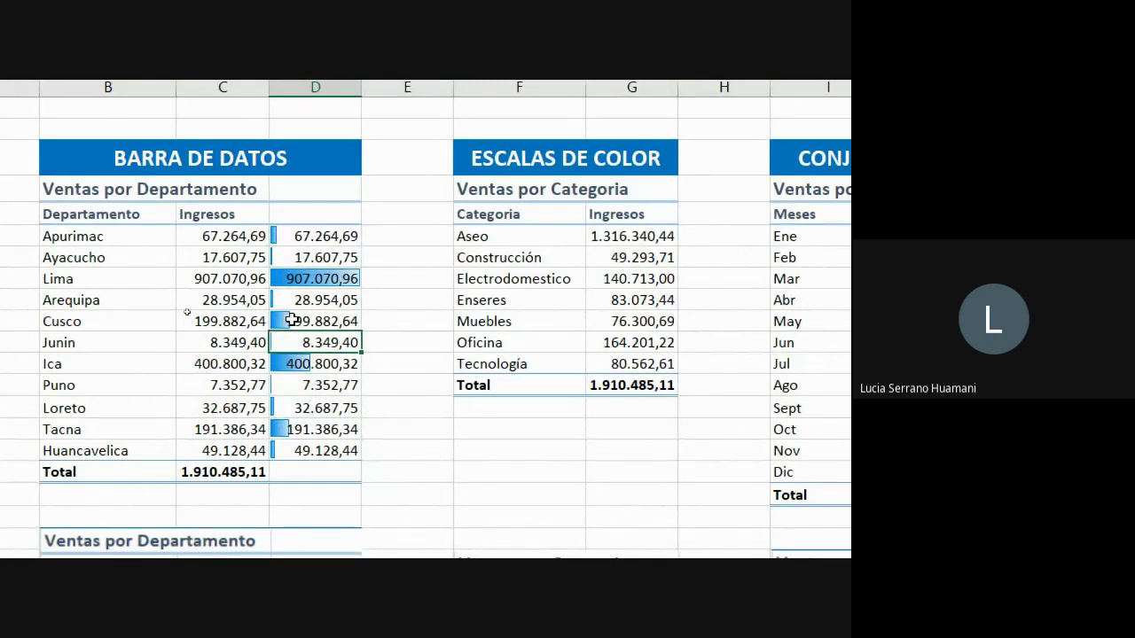
click(291, 321)
click(287, 301)
click(287, 280)
click(290, 258)
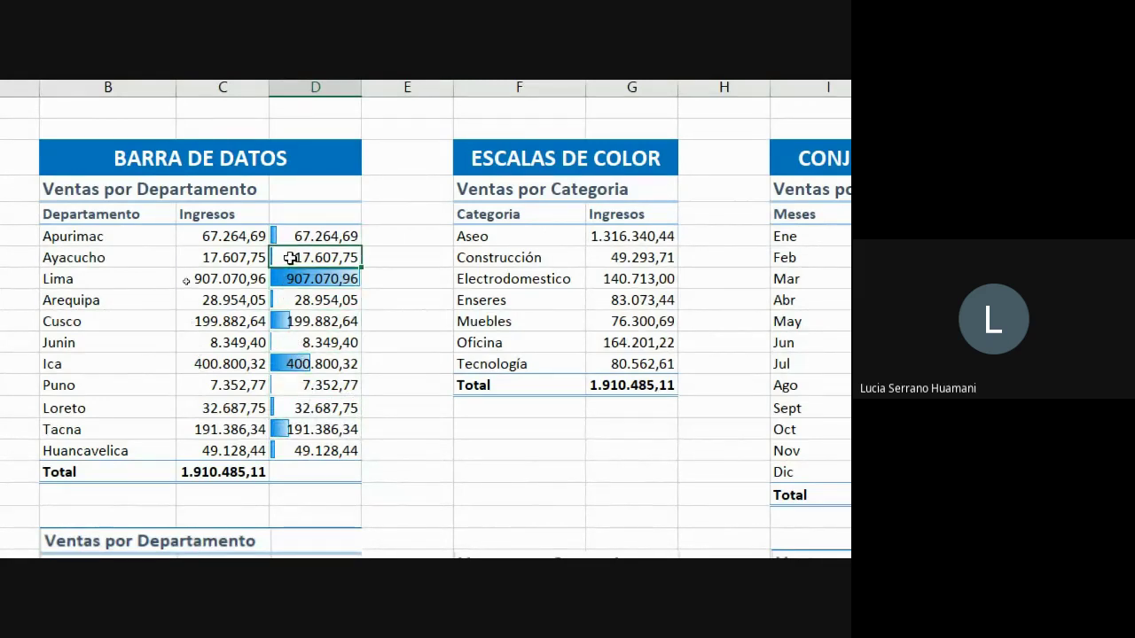
click(293, 238)
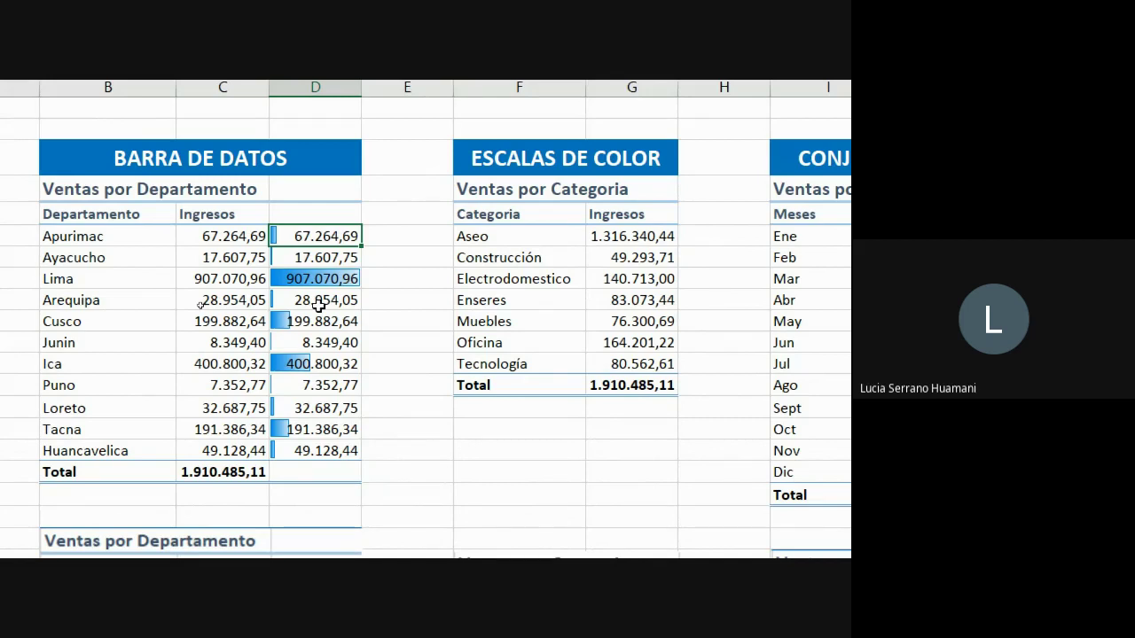
click(312, 303)
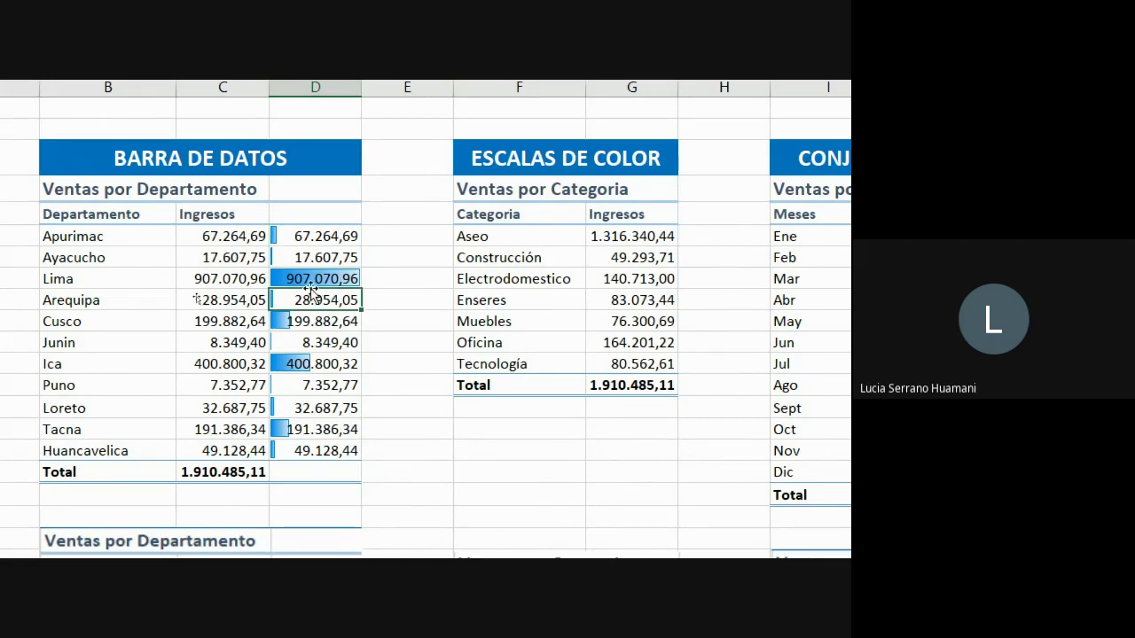
click(307, 259)
click(308, 238)
click(313, 281)
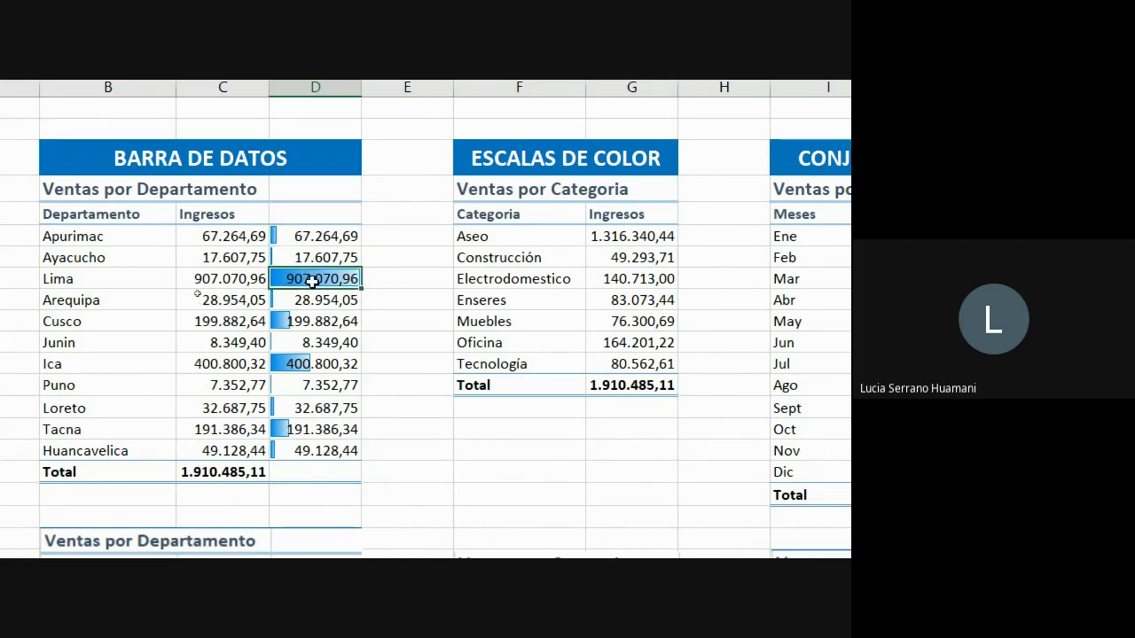
click(321, 238)
click(326, 259)
click(332, 301)
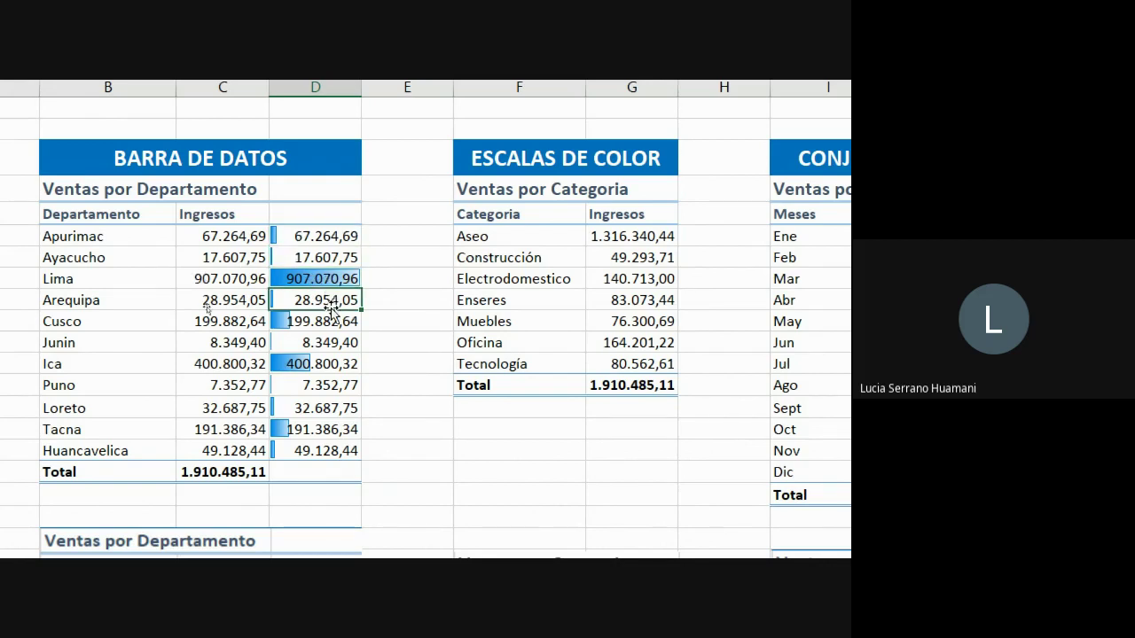
click(333, 323)
click(329, 345)
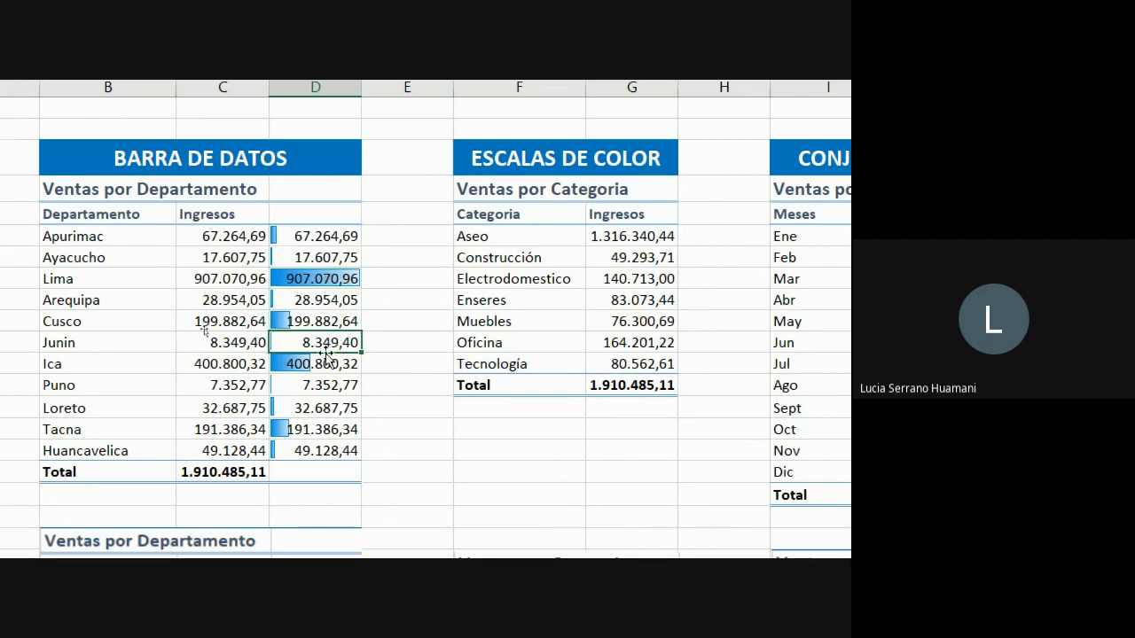
click(237, 279)
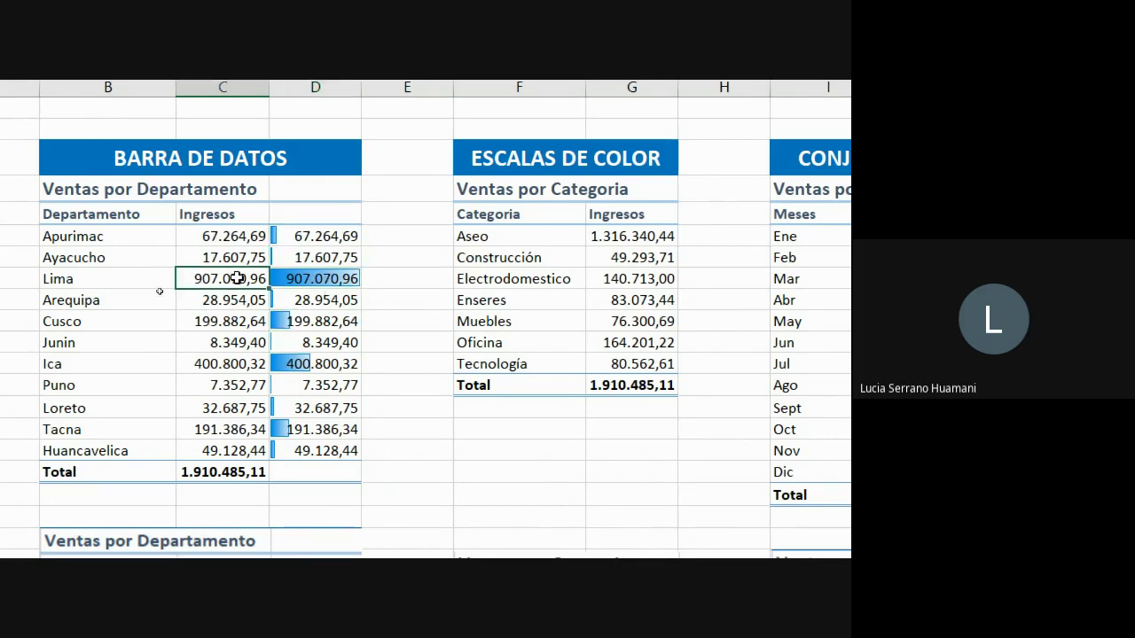
click(308, 280)
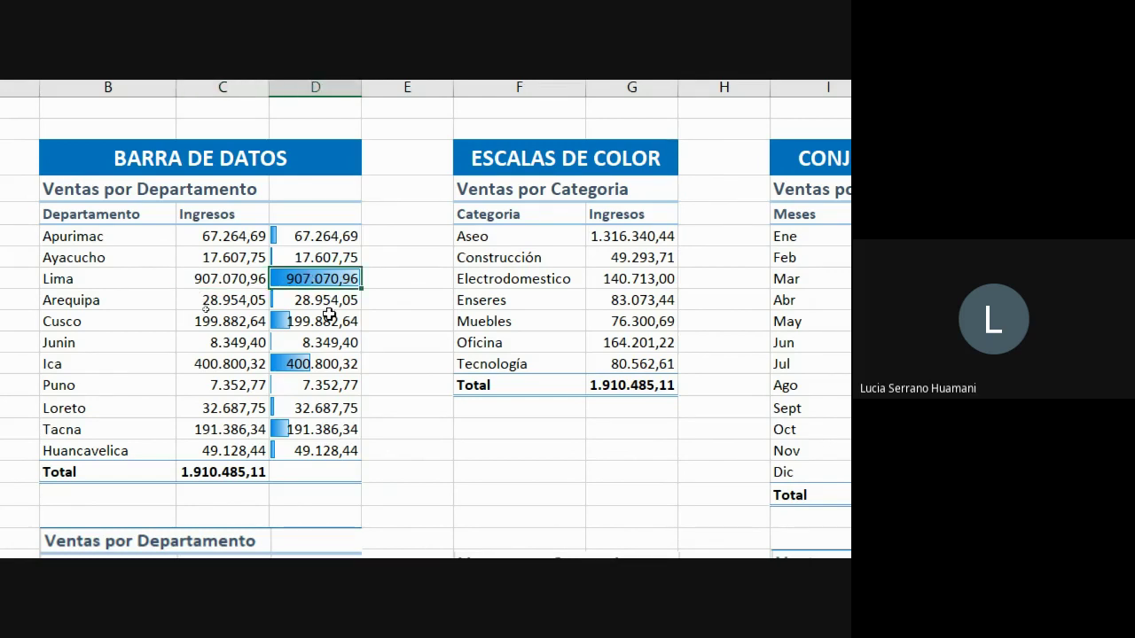
click(332, 348)
click(330, 320)
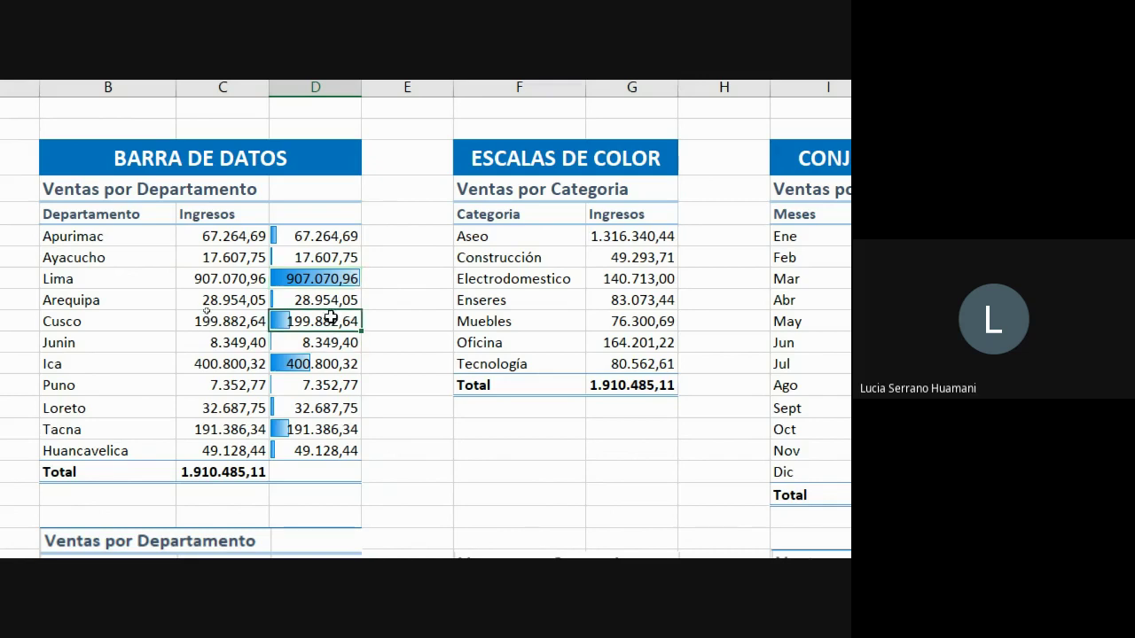
click(327, 297)
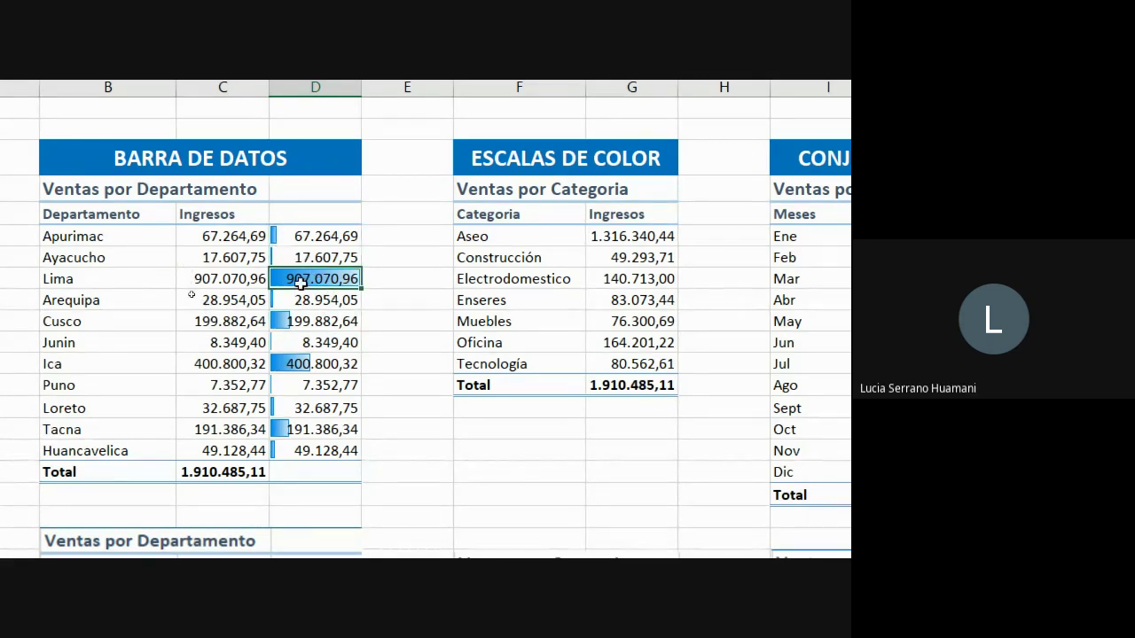
click(295, 328)
click(303, 343)
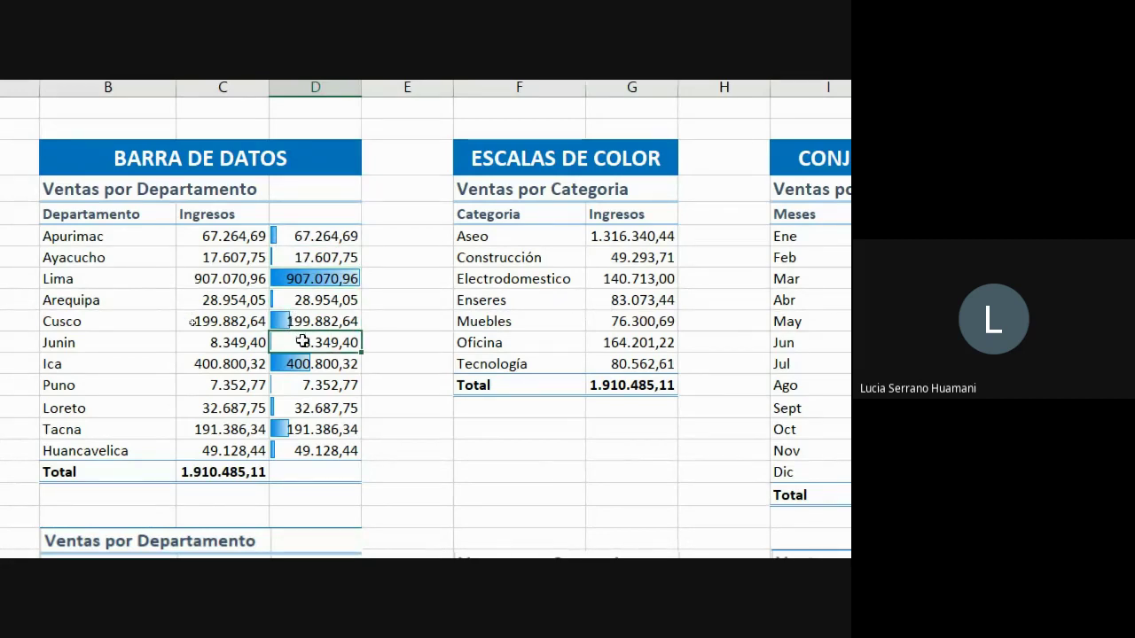
click(308, 362)
click(325, 408)
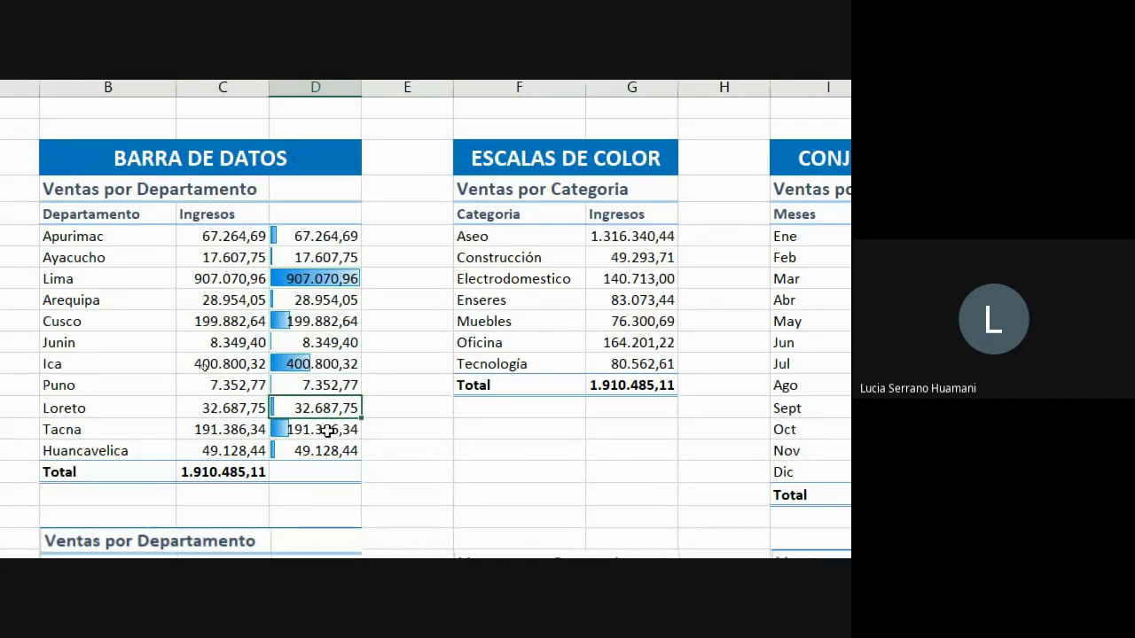
drag(307, 233, 329, 431)
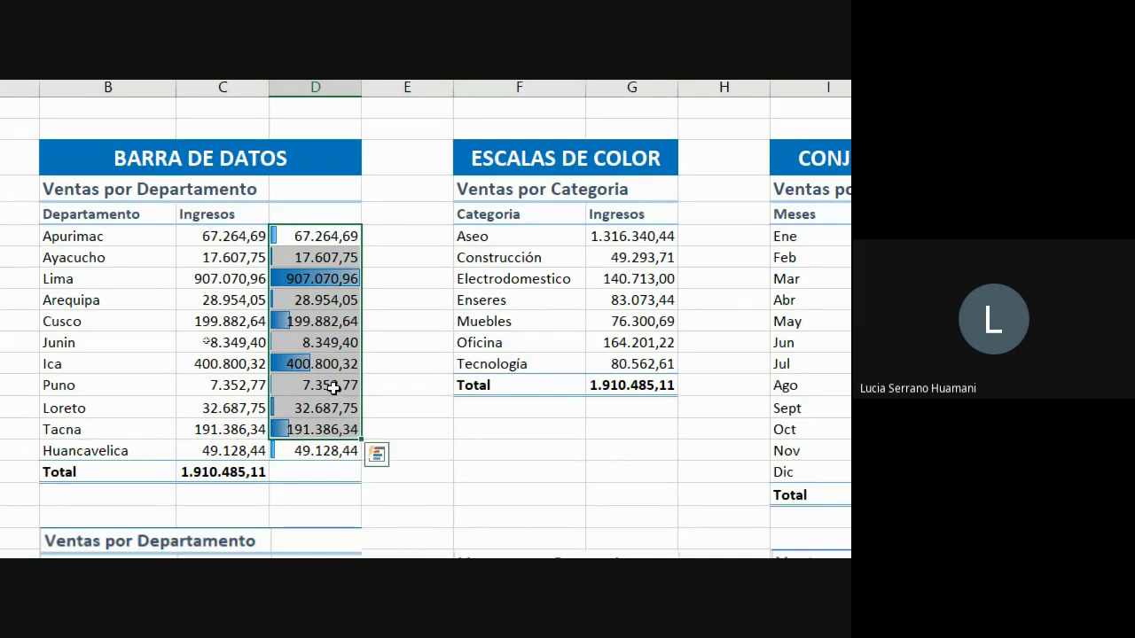
drag(309, 229, 342, 445)
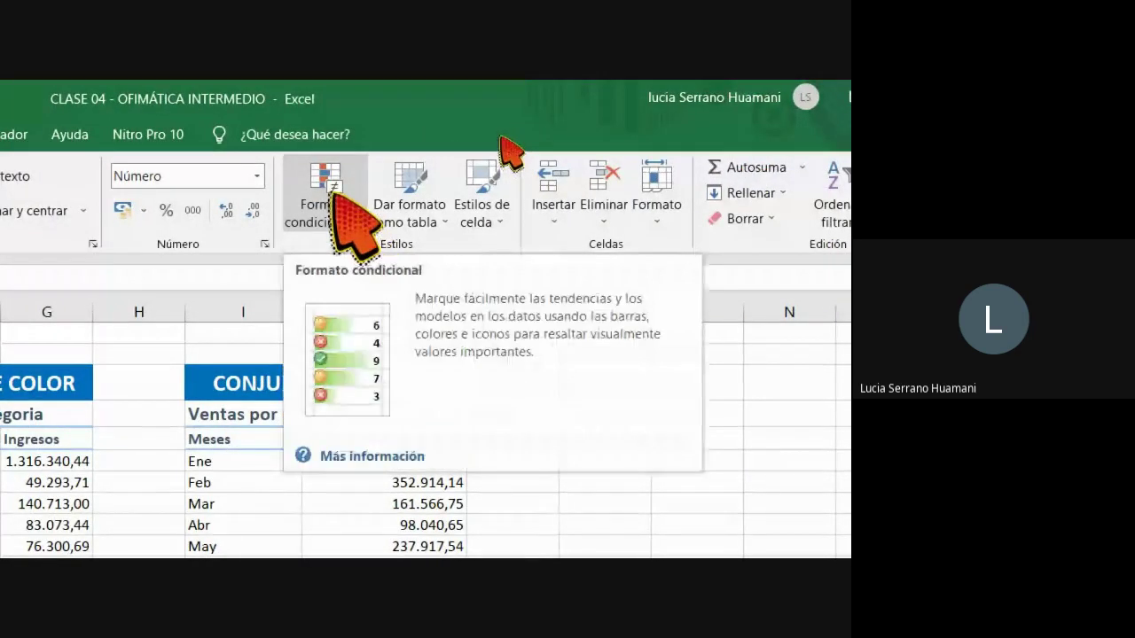
Step: Edit the D6:D16 data bar rule in Administrar reglas to Mostrar solo la barra
click(337, 211)
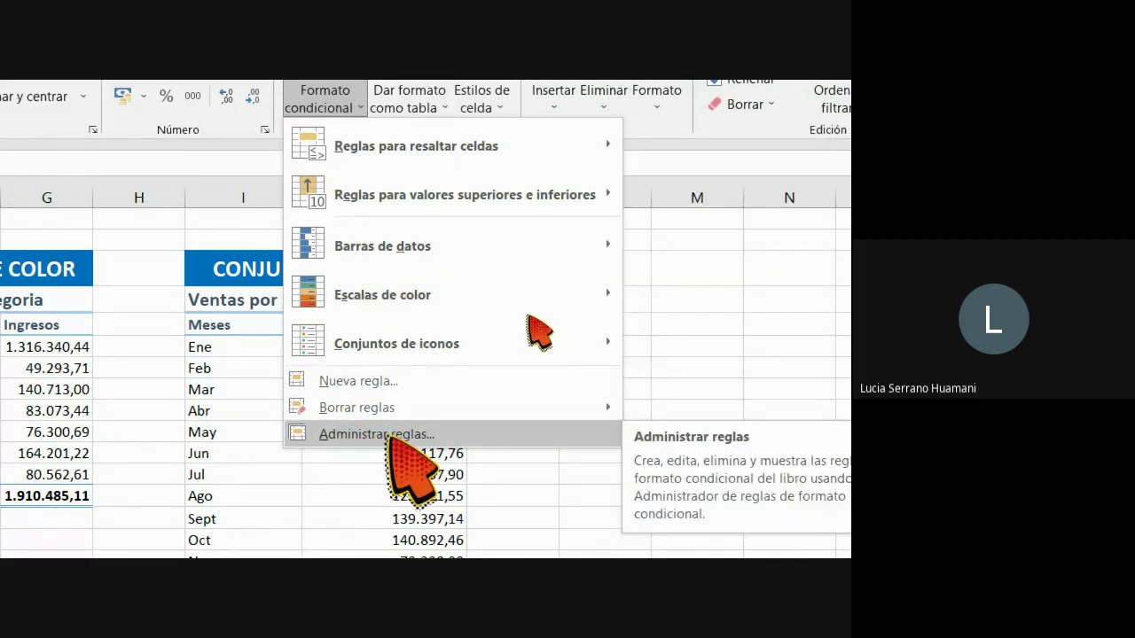
click(387, 435)
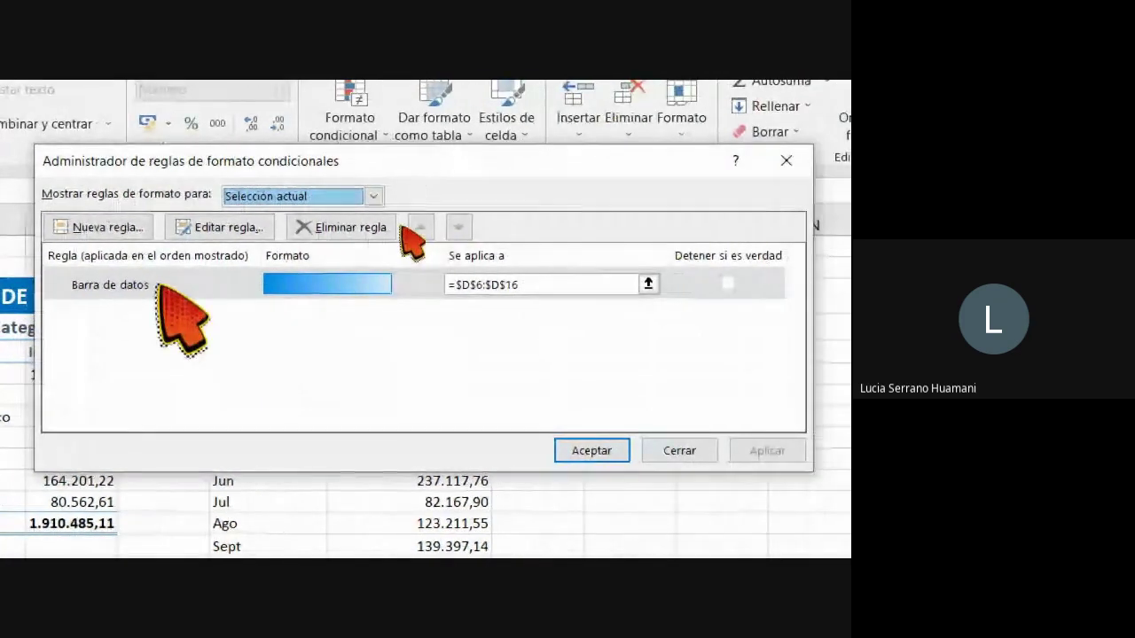
click(200, 284)
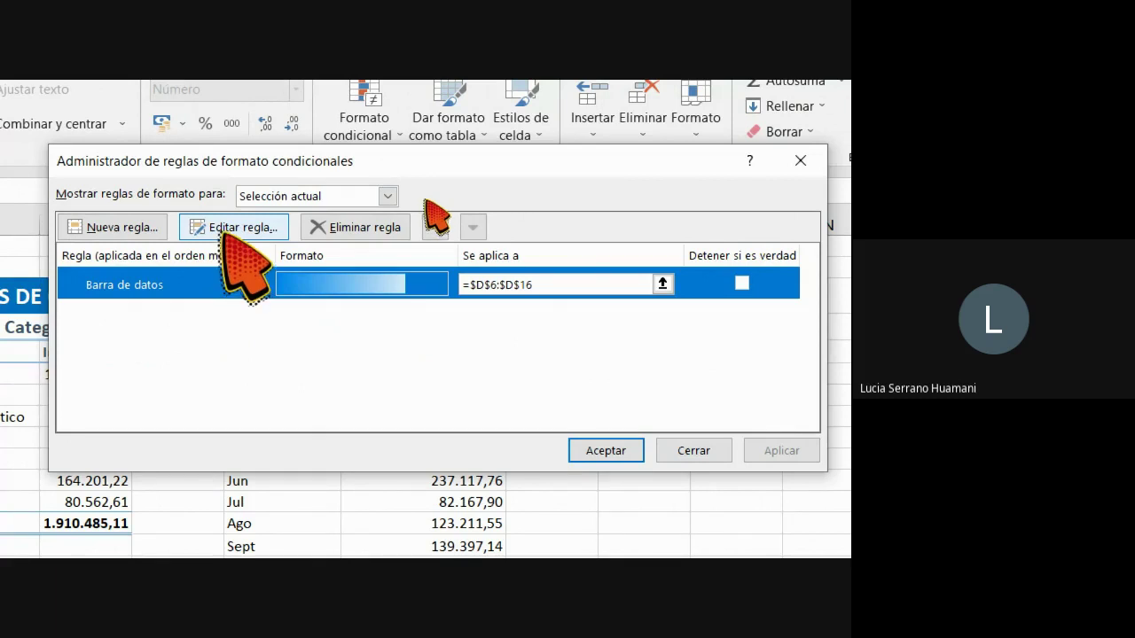
click(226, 228)
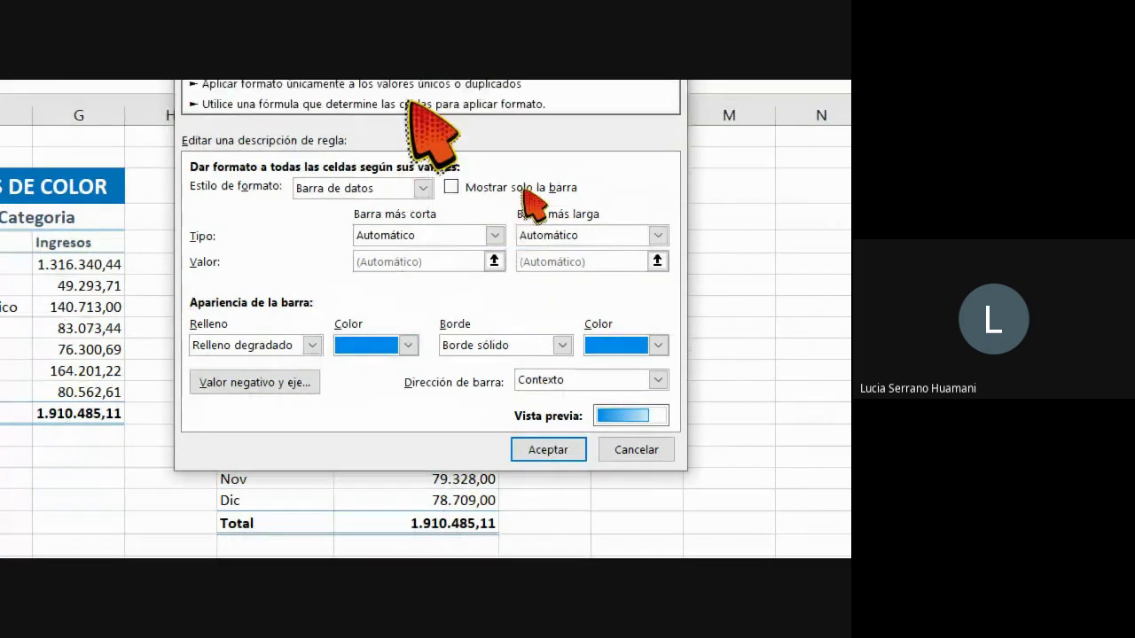
click(452, 188)
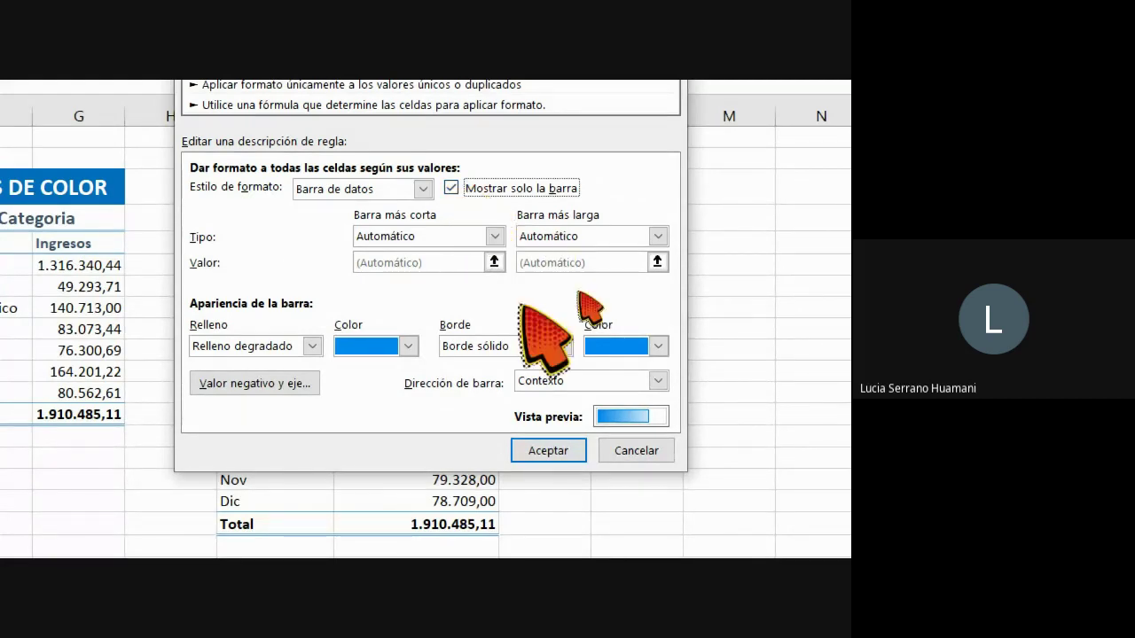
click(541, 451)
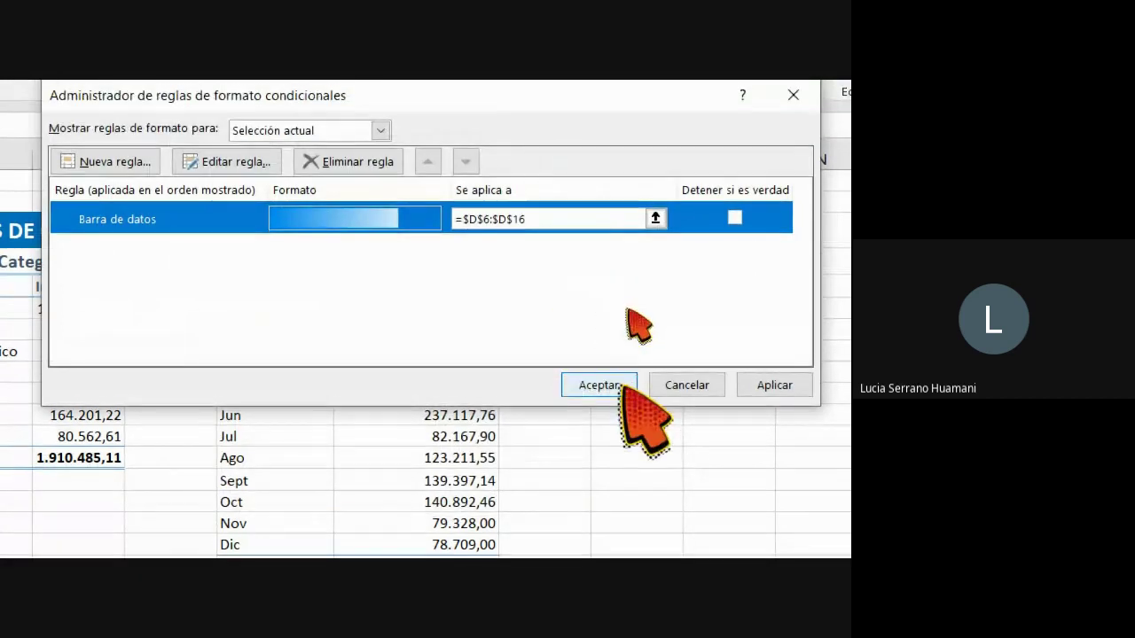
click(621, 387)
scroll(266, 355, left, 5)
click(302, 459)
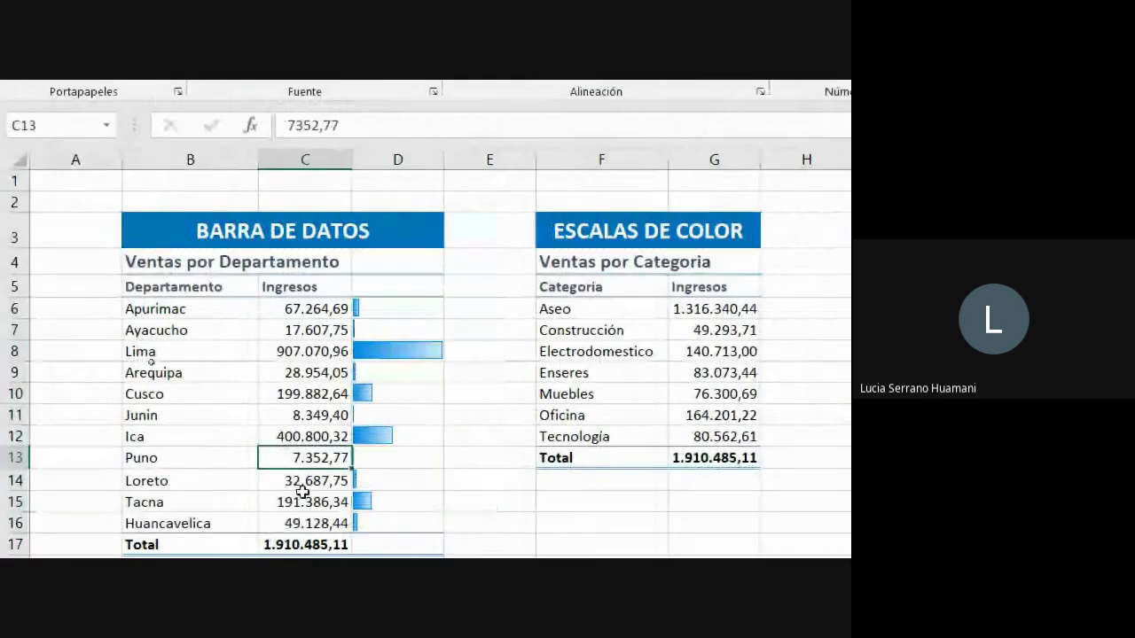
scroll(301, 492, down, 4)
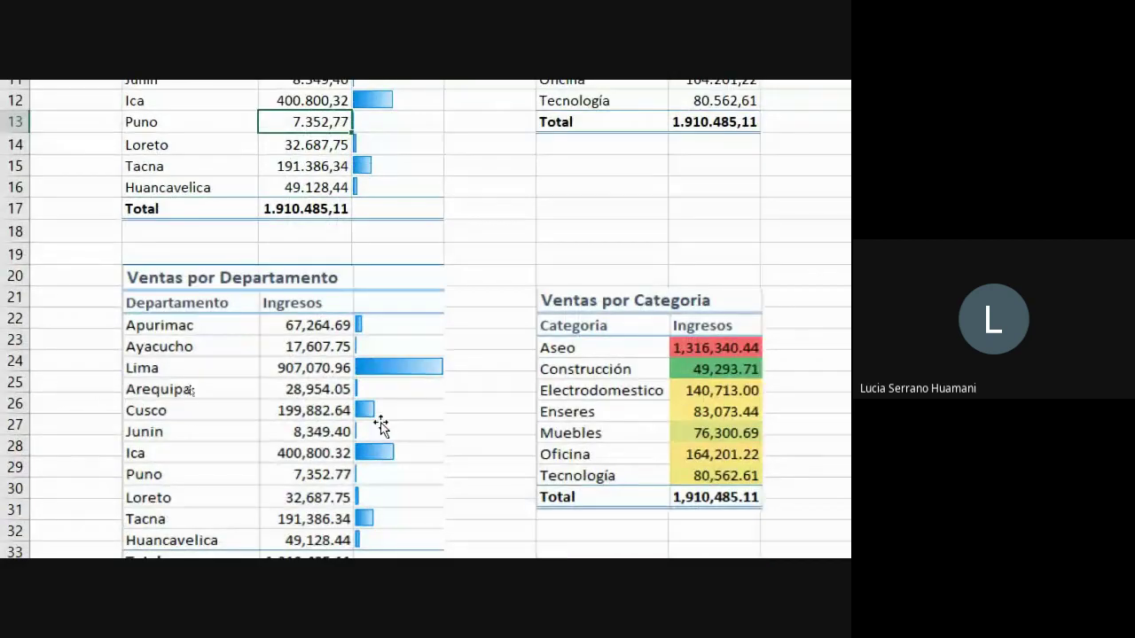
scroll(380, 429, down, 1)
scroll(380, 429, up, 3)
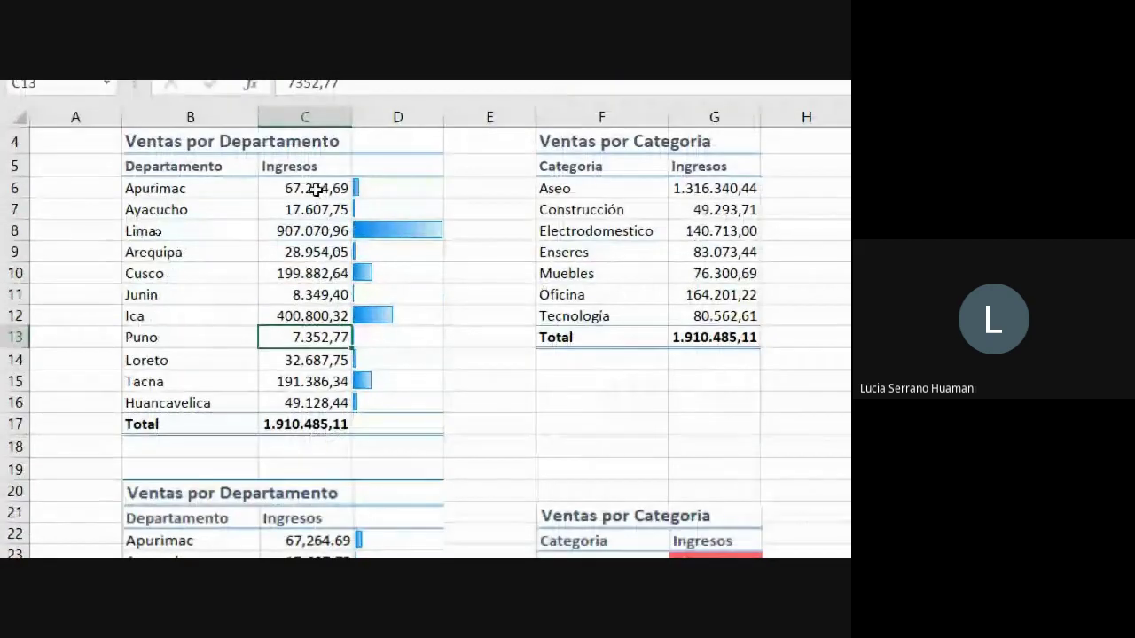
drag(316, 190, 311, 403)
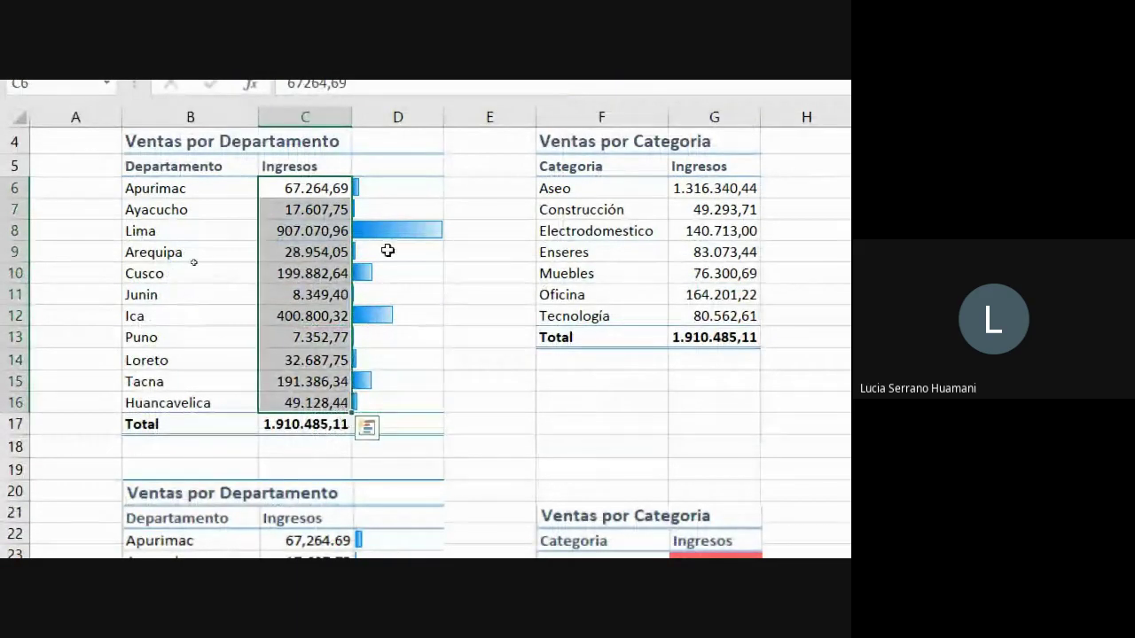
drag(398, 188, 416, 411)
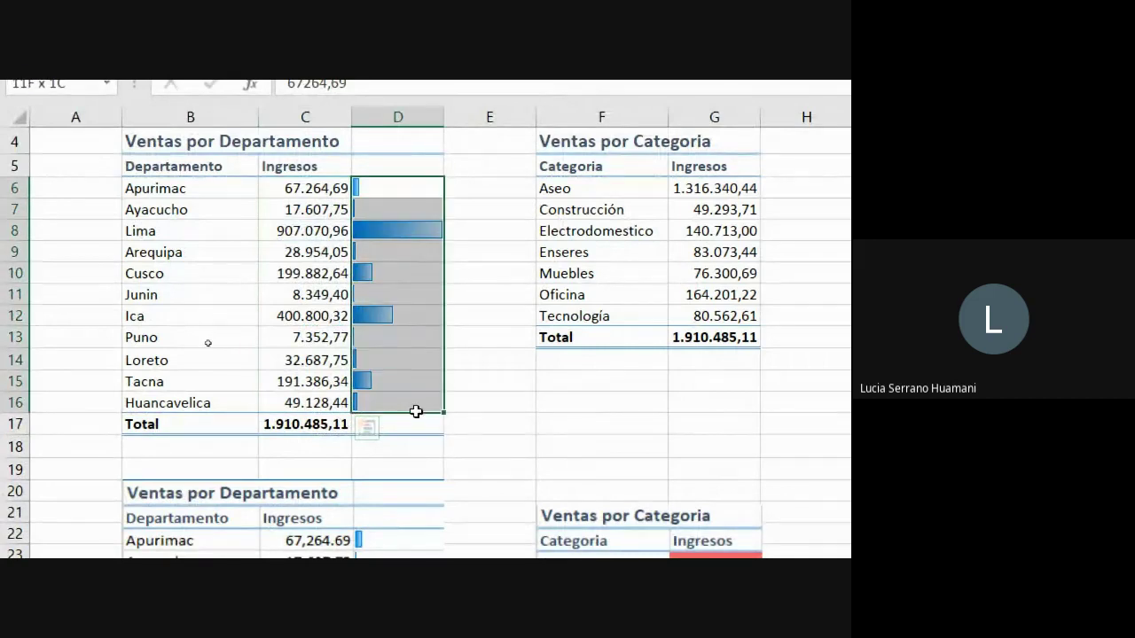
click(385, 360)
click(355, 269)
click(363, 227)
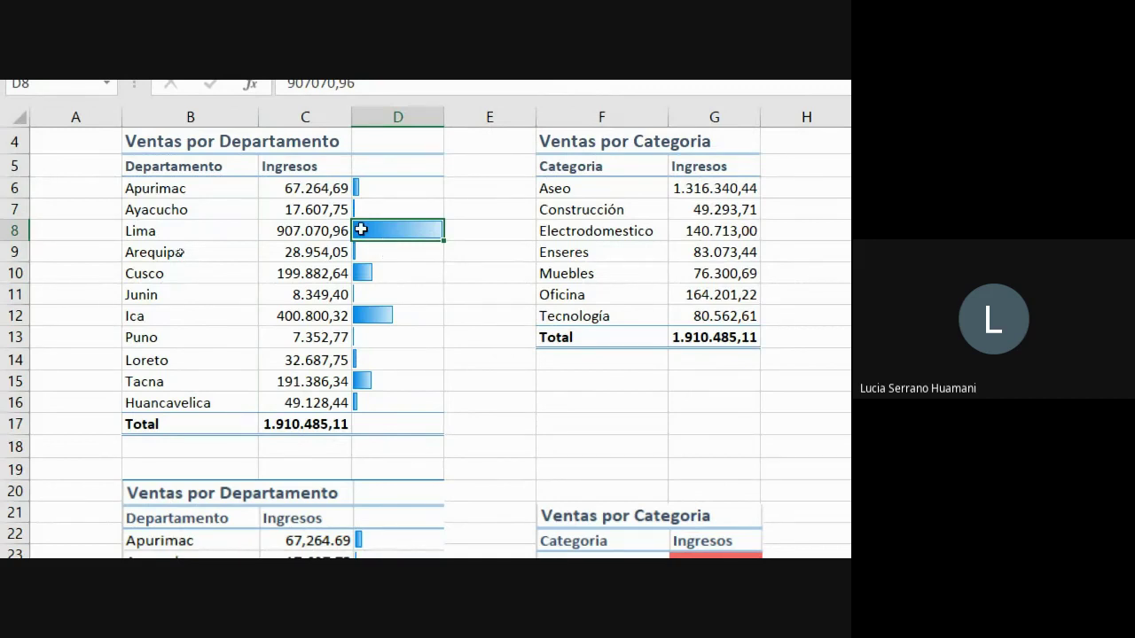
drag(291, 189, 291, 405)
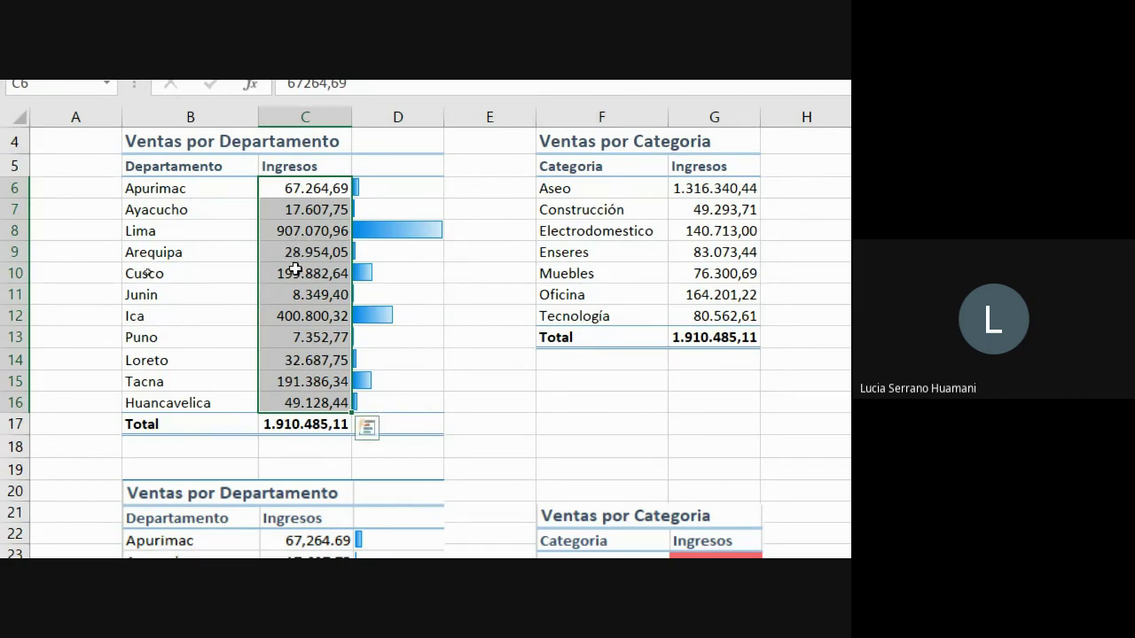
click(415, 266)
scroll(425, 326, down, 1)
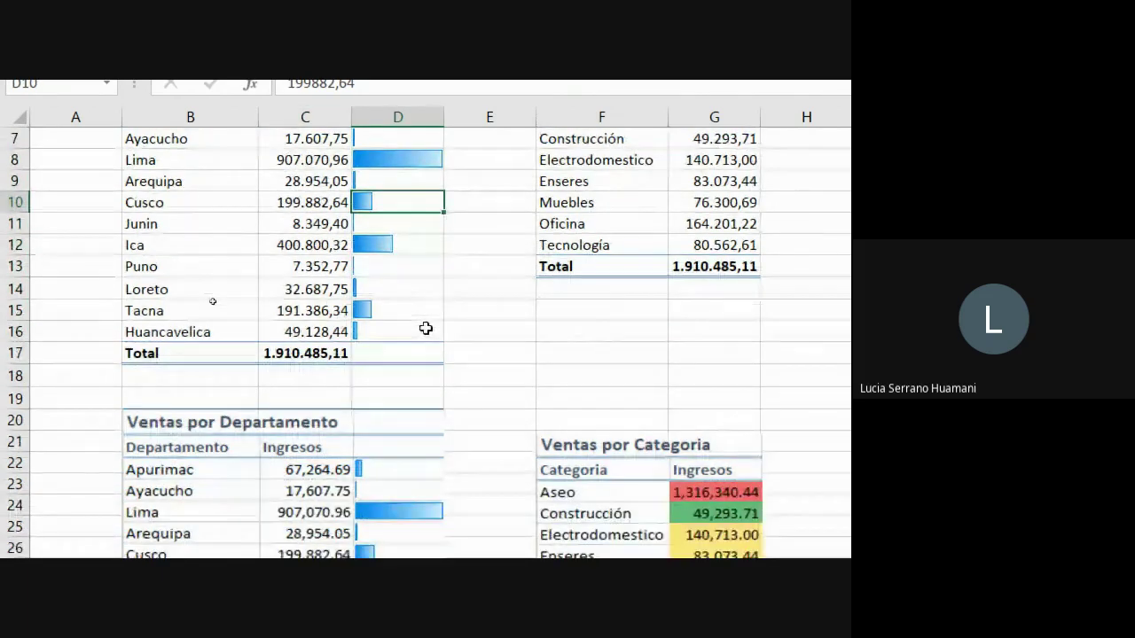
scroll(426, 328, up, 1)
drag(405, 183, 408, 401)
click(400, 332)
click(390, 273)
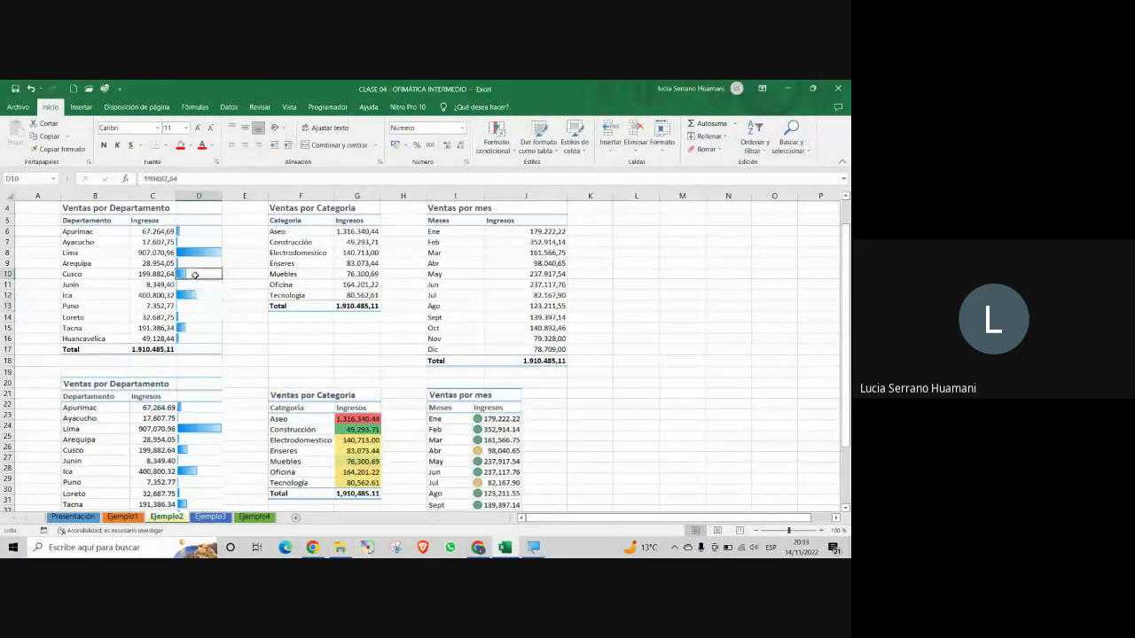
key(Up)
key(Up)
key(Up)
key(Up)
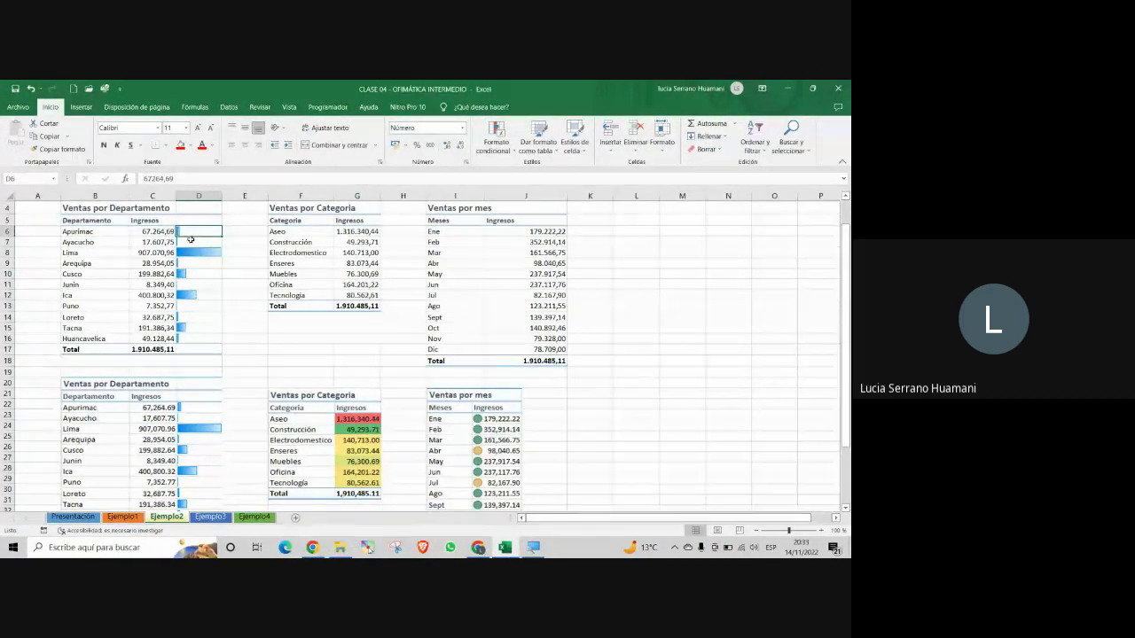
key(Down)
key(Down)
key(Down)
key(Down)
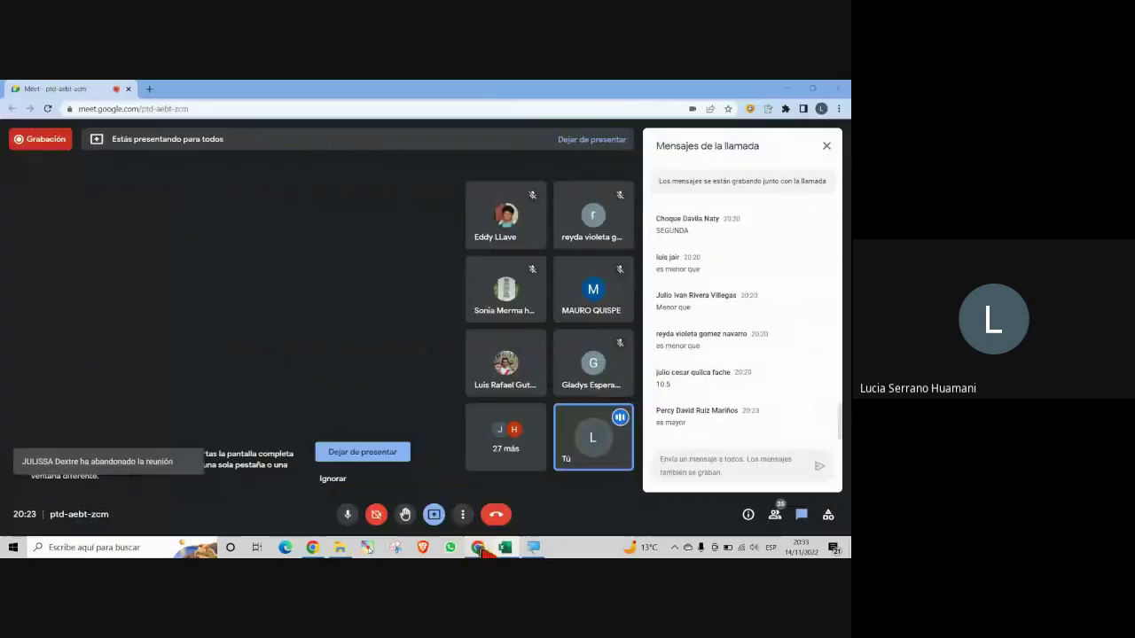
click(478, 547)
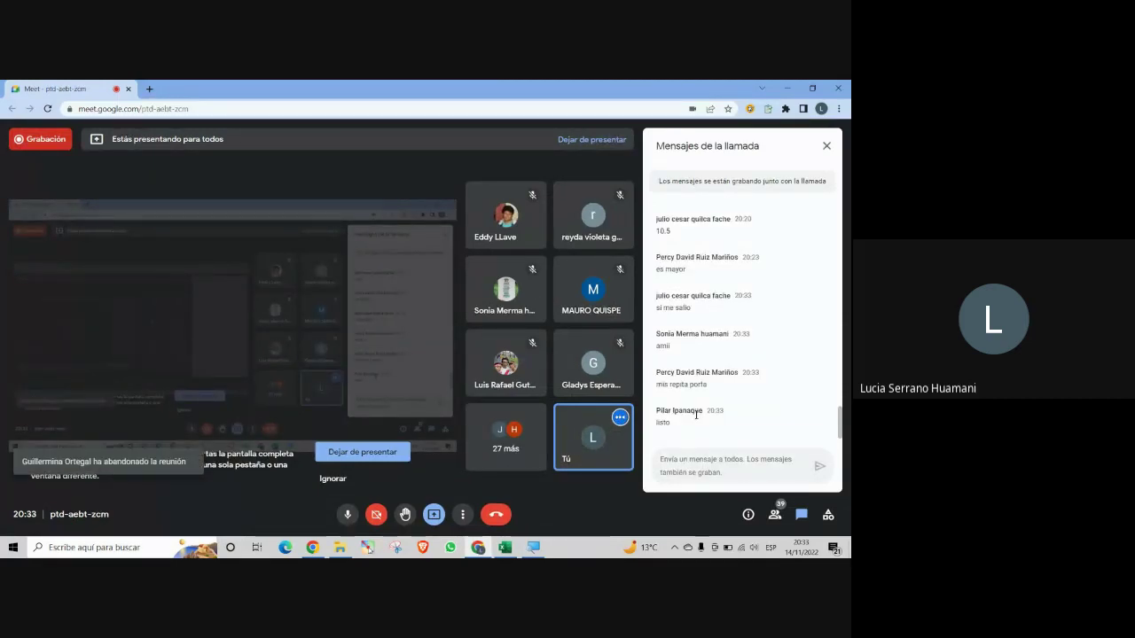
key(alt+Tab)
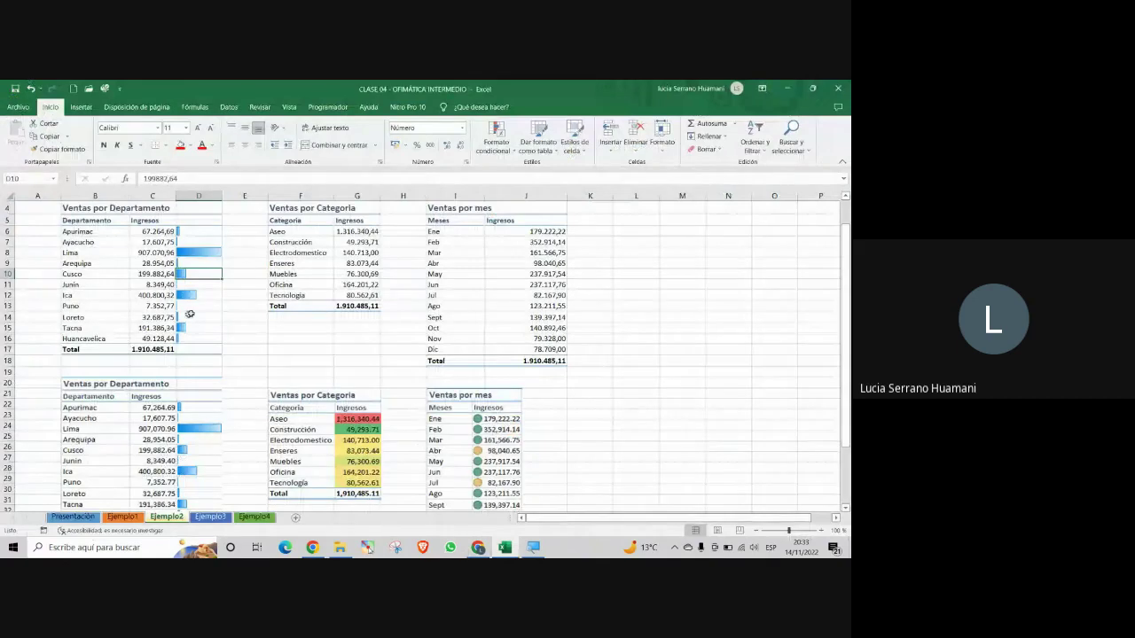
click(194, 316)
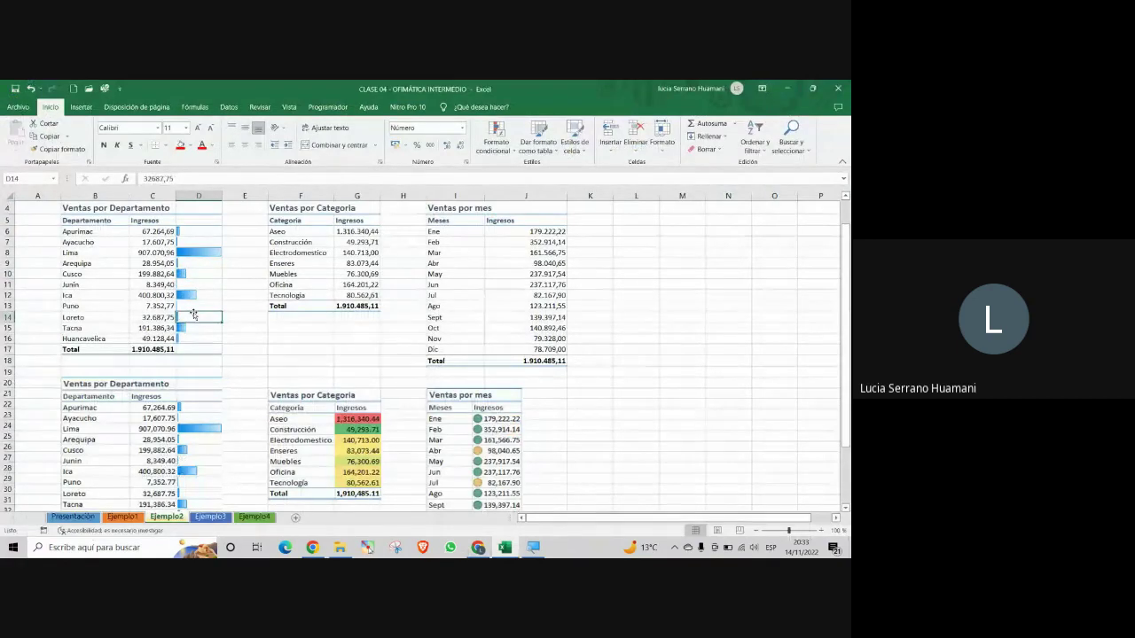
key(super+plus)
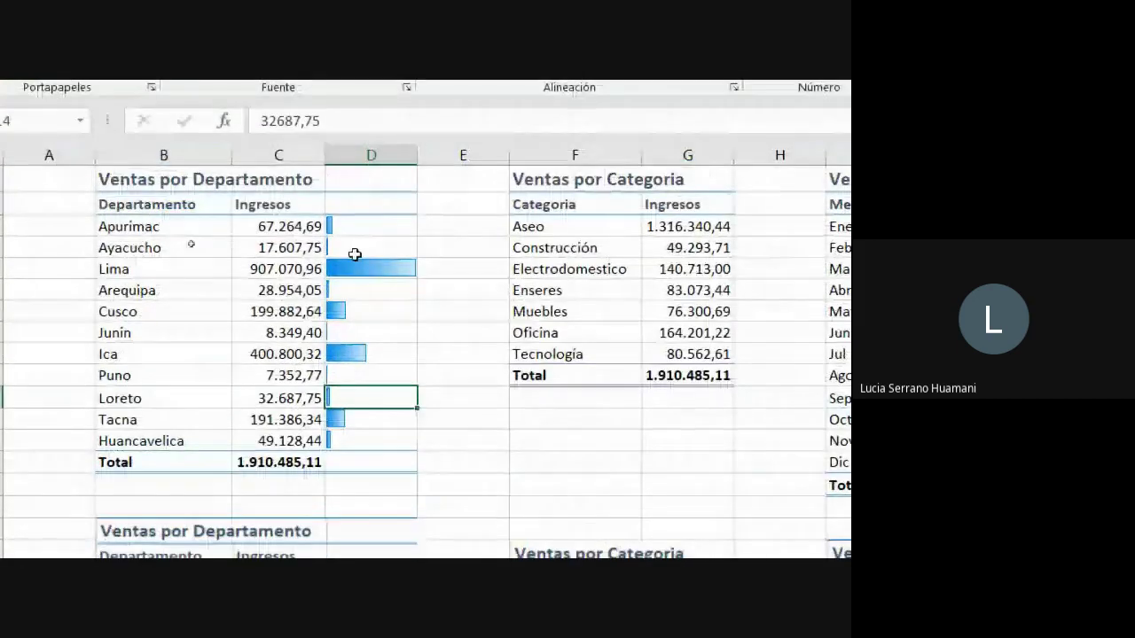
click(355, 226)
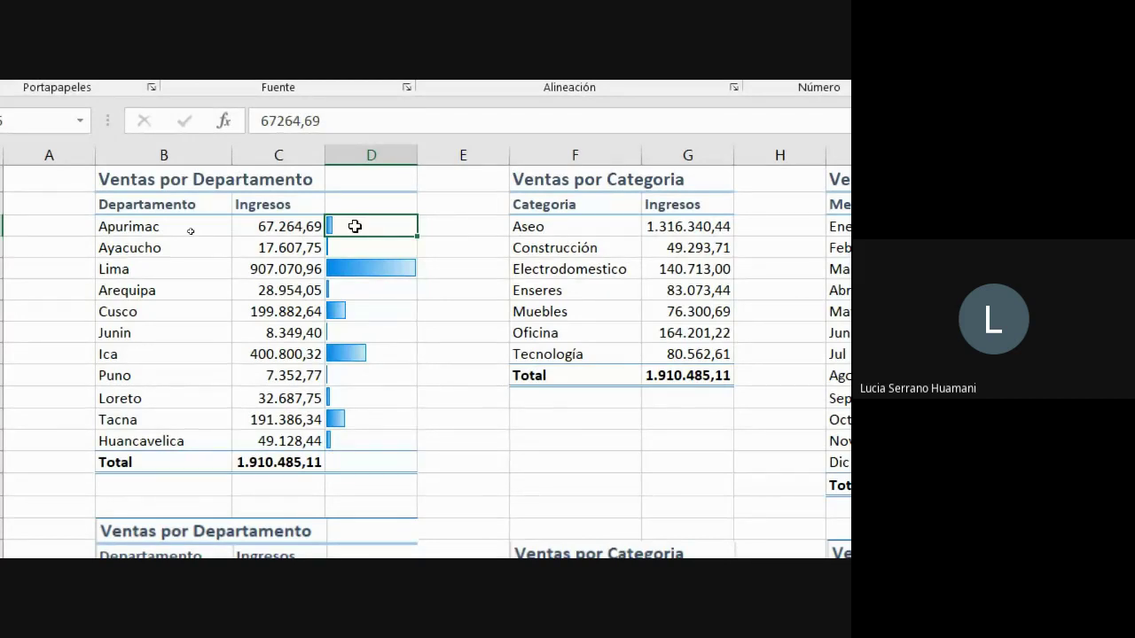
Step: Check the value behind the Arequipa bar, then select D6 through D16
click(355, 292)
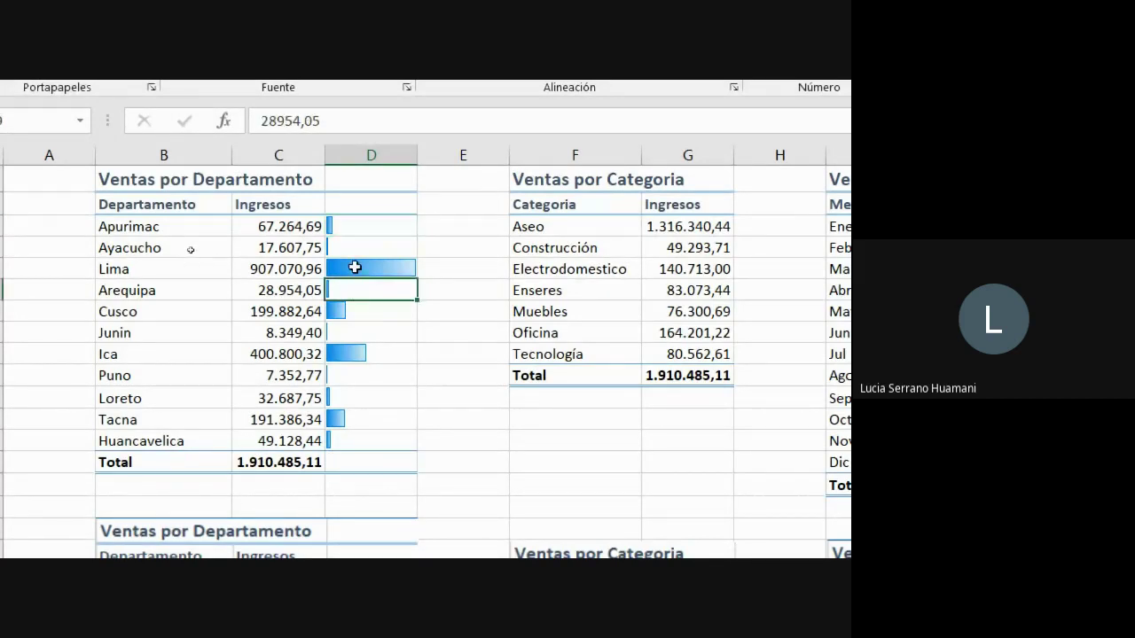
click(360, 225)
drag(360, 224, 365, 446)
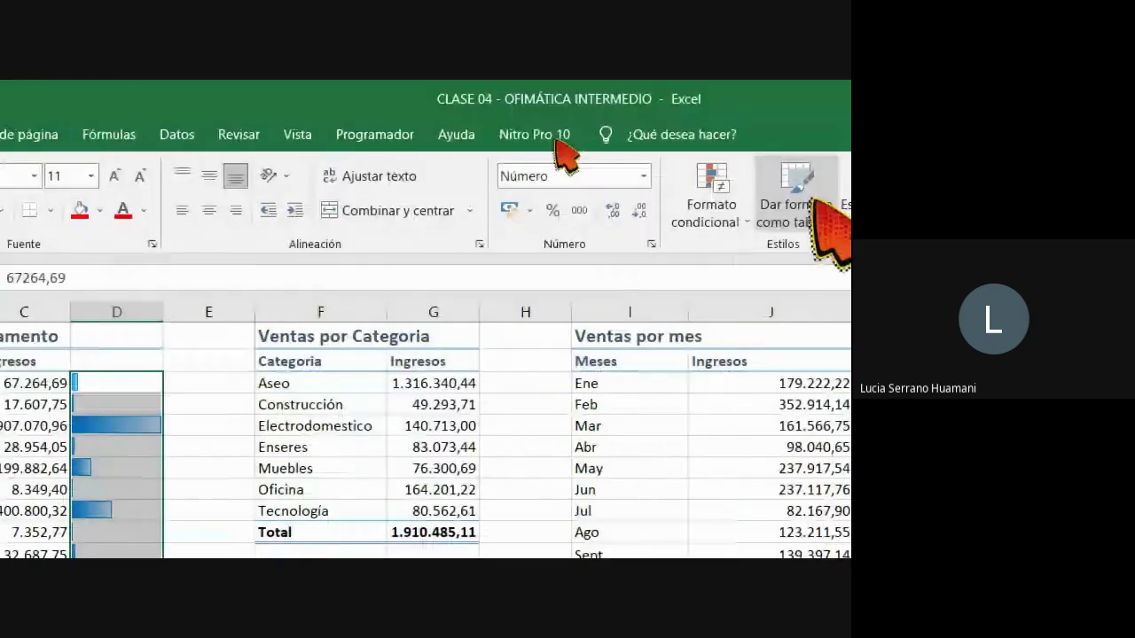
Step: Clear the data-bar rules from the selected column D cells so the plain Ingresos numbers show
click(416, 195)
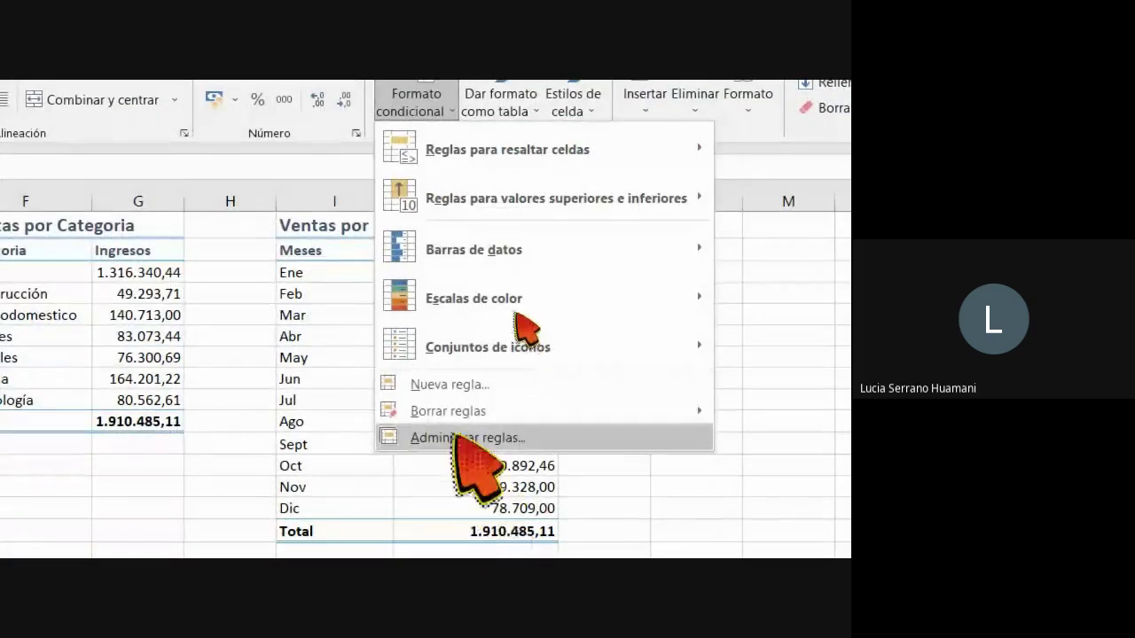
mouse_move(502, 415)
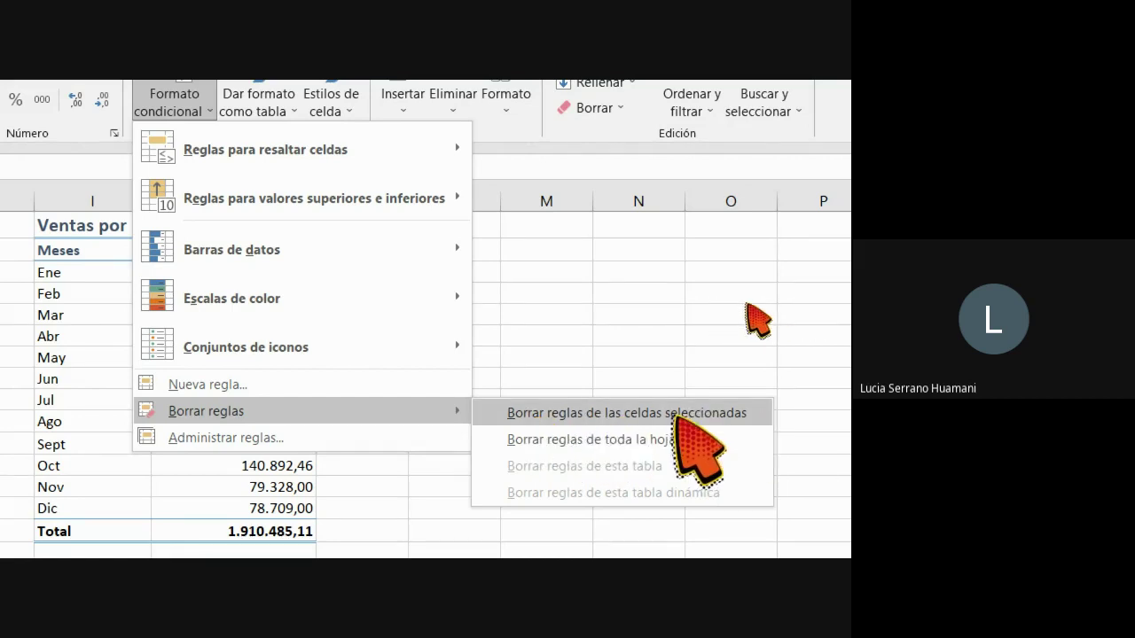
click(613, 414)
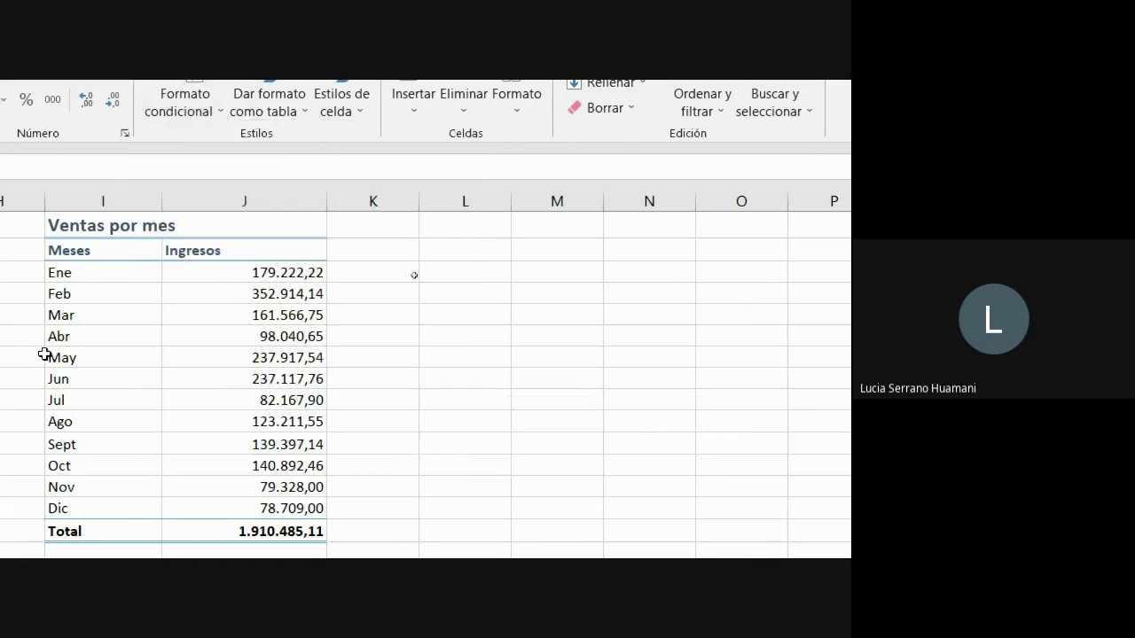
scroll(94, 431, left, 5)
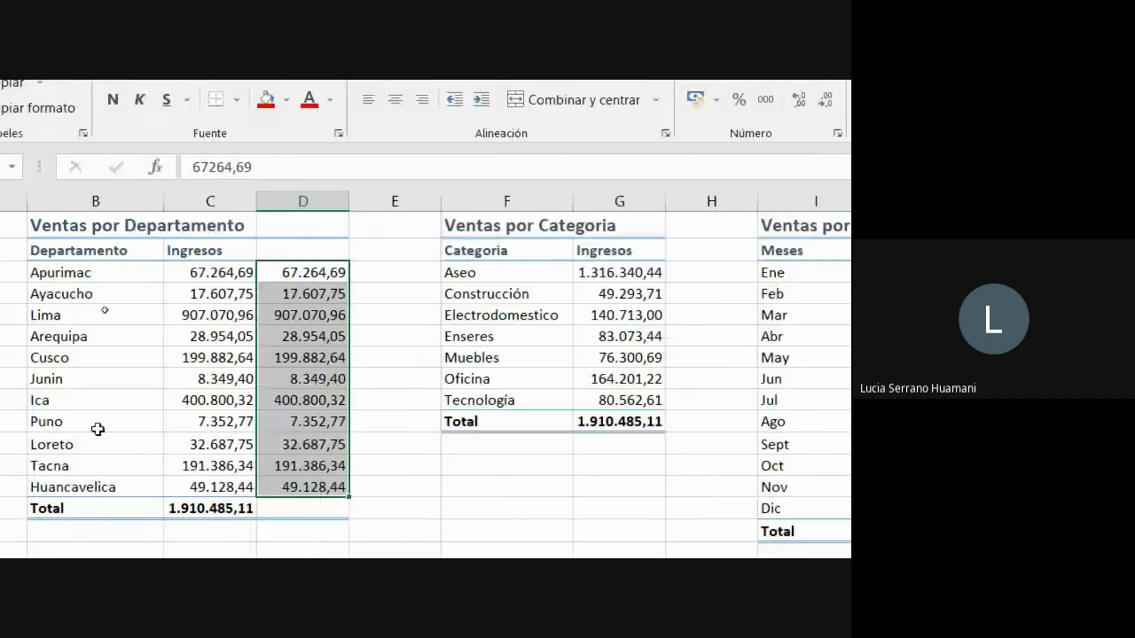
Step: Select the department Ingresos values in column D, D6:D16
click(309, 486)
click(303, 397)
click(301, 359)
click(300, 377)
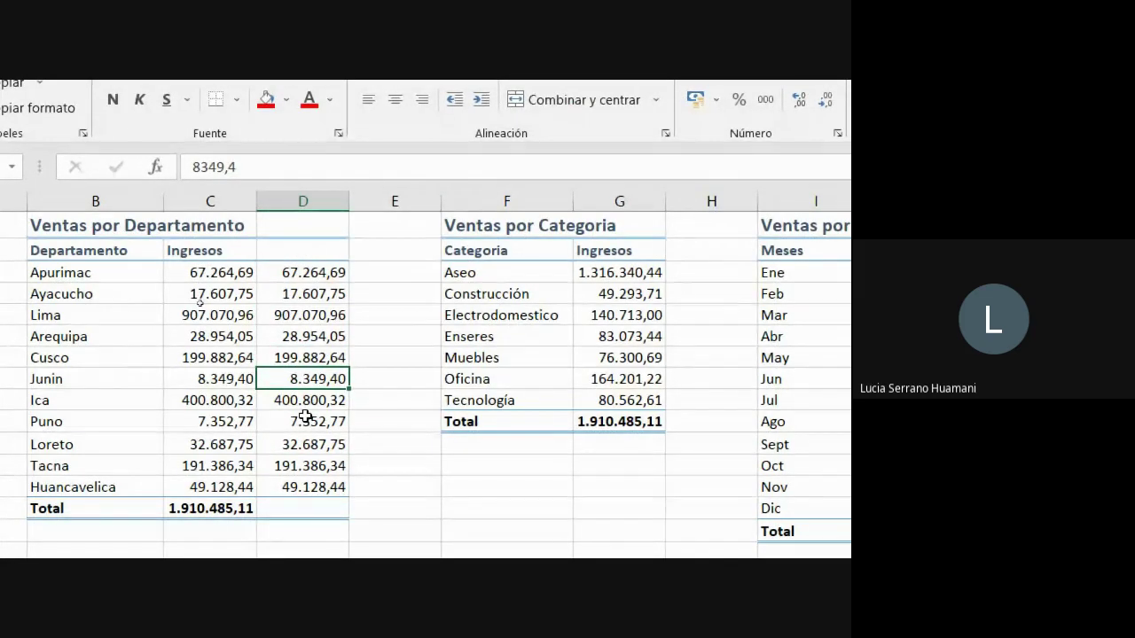
drag(179, 275, 183, 487)
drag(317, 273, 321, 487)
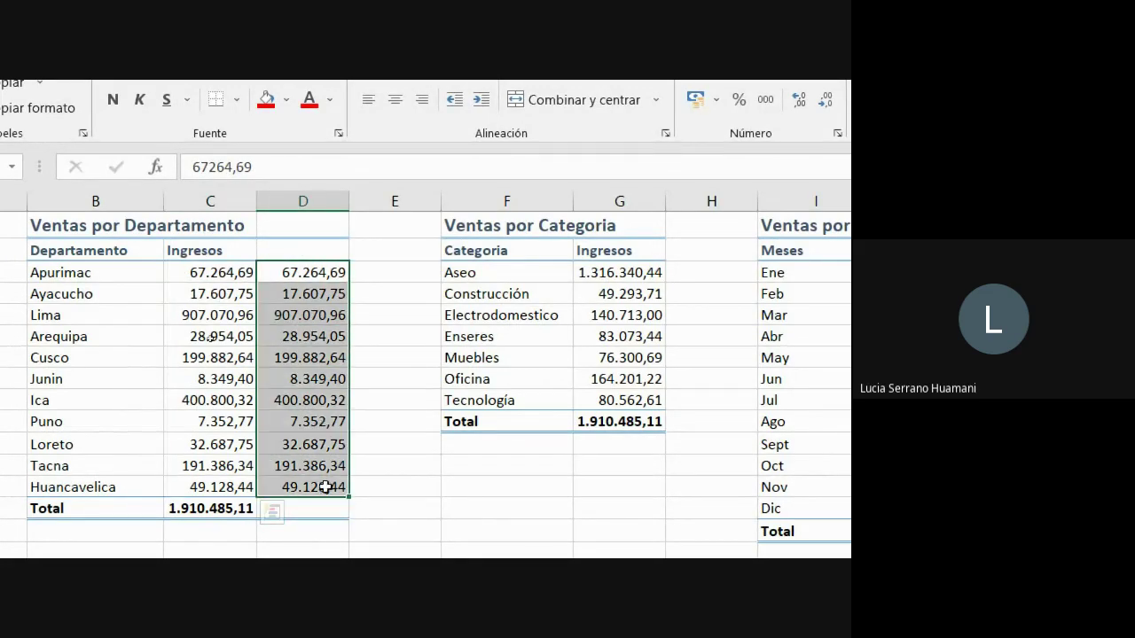
click(316, 461)
click(321, 376)
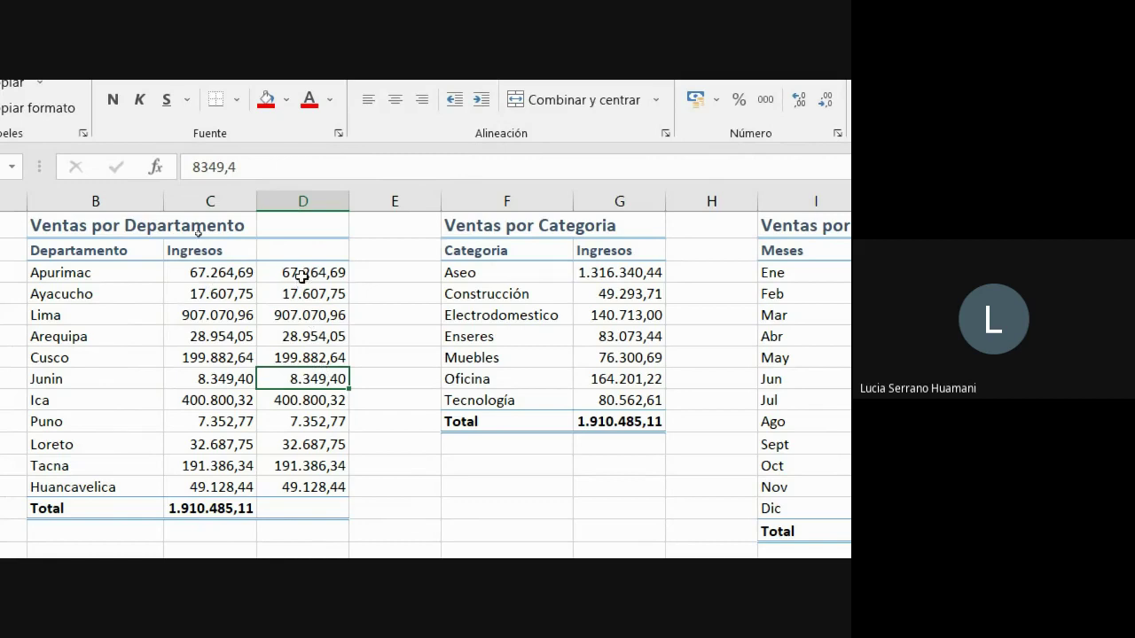
drag(301, 272, 324, 490)
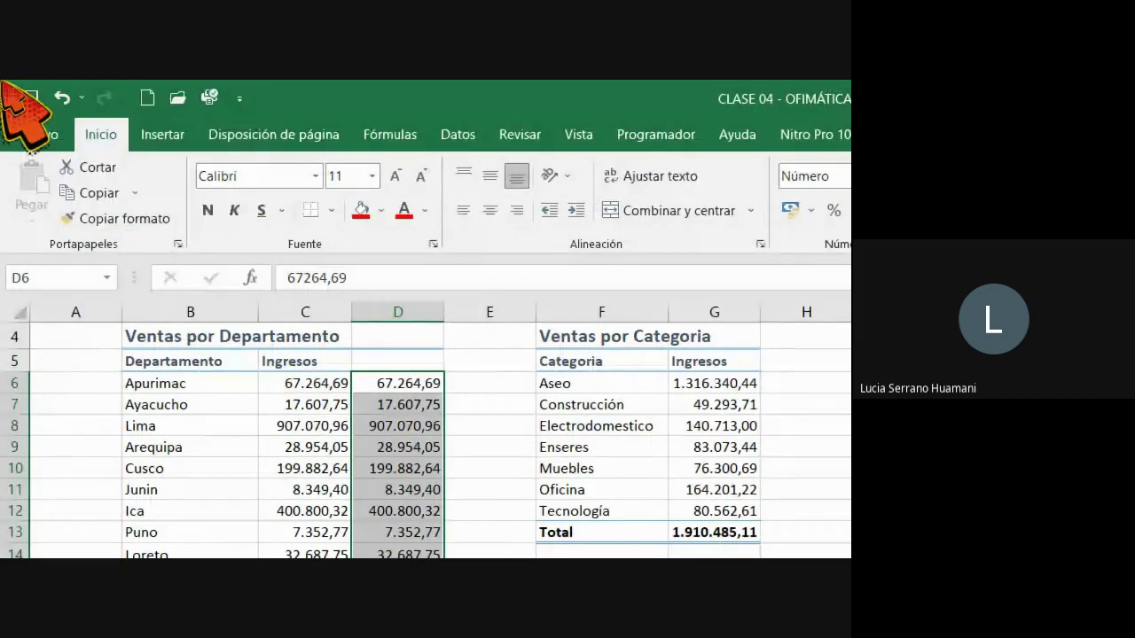
Step: Apply light-blue gradient-fill data bars to the selected column D values
click(435, 190)
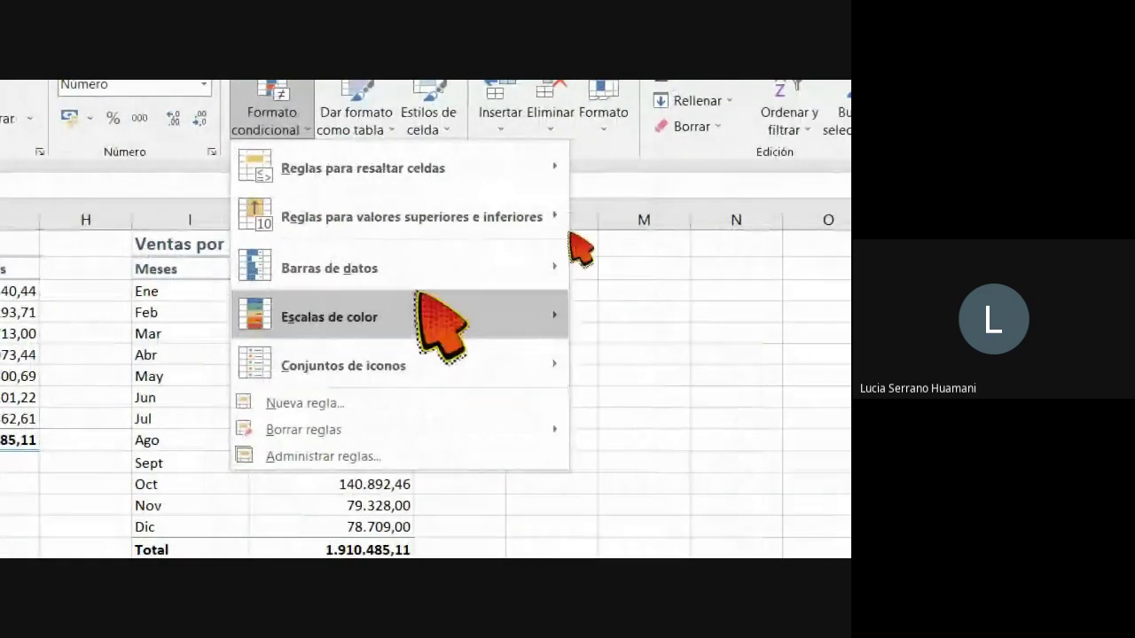
mouse_move(568, 359)
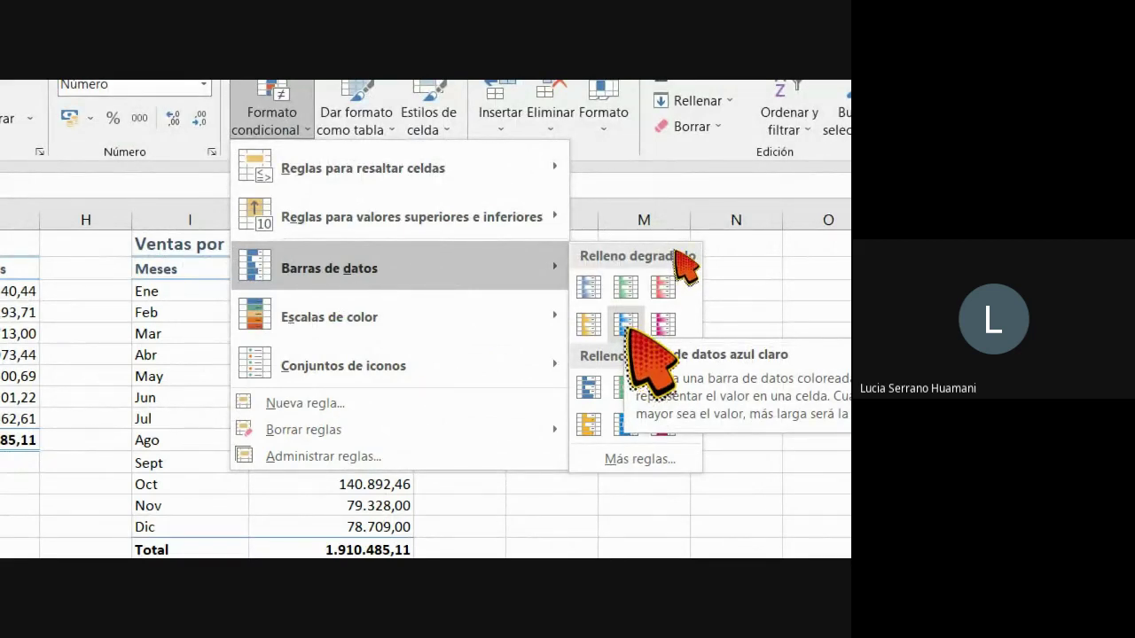
click(626, 326)
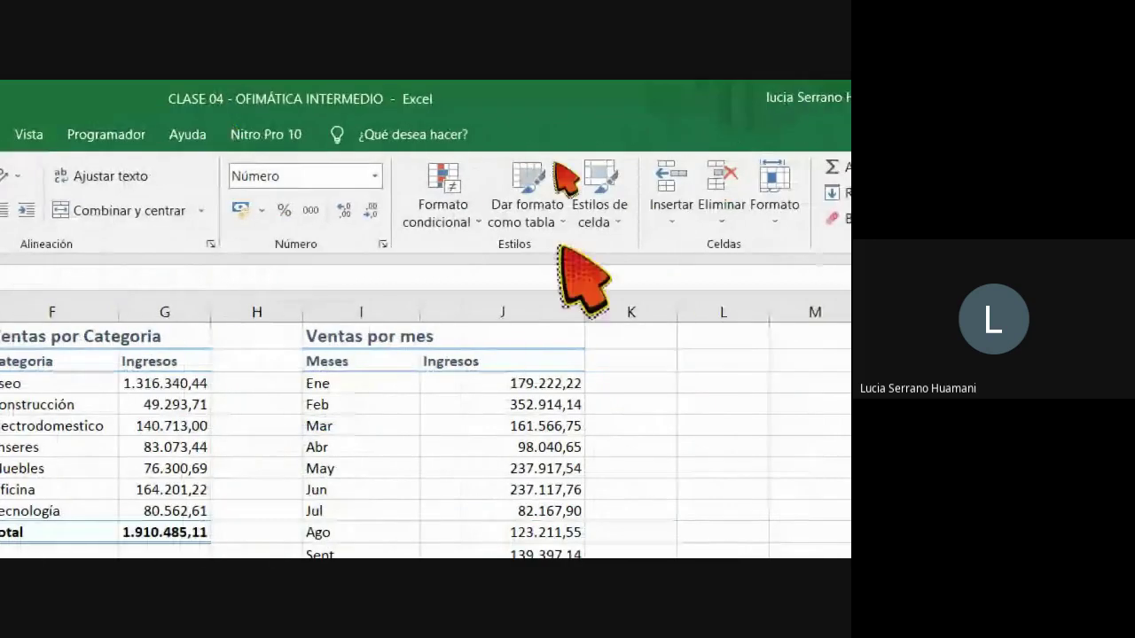
Step: Edit the Barra de datos rule to 'Mostrar solo la barra', hiding column D's numbers
click(446, 207)
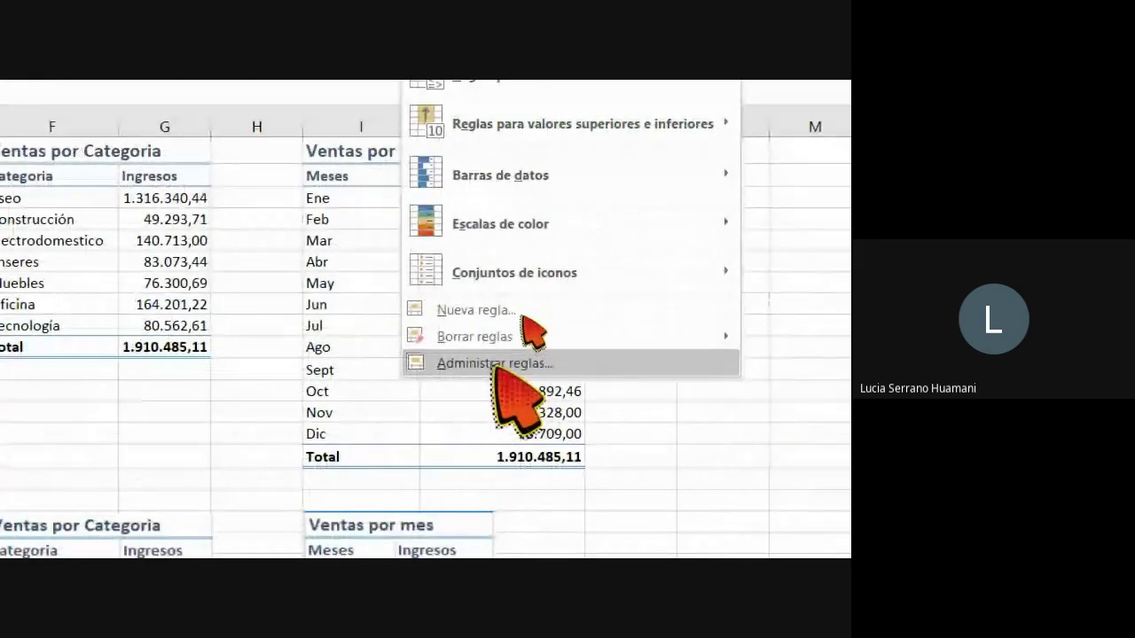
click(493, 363)
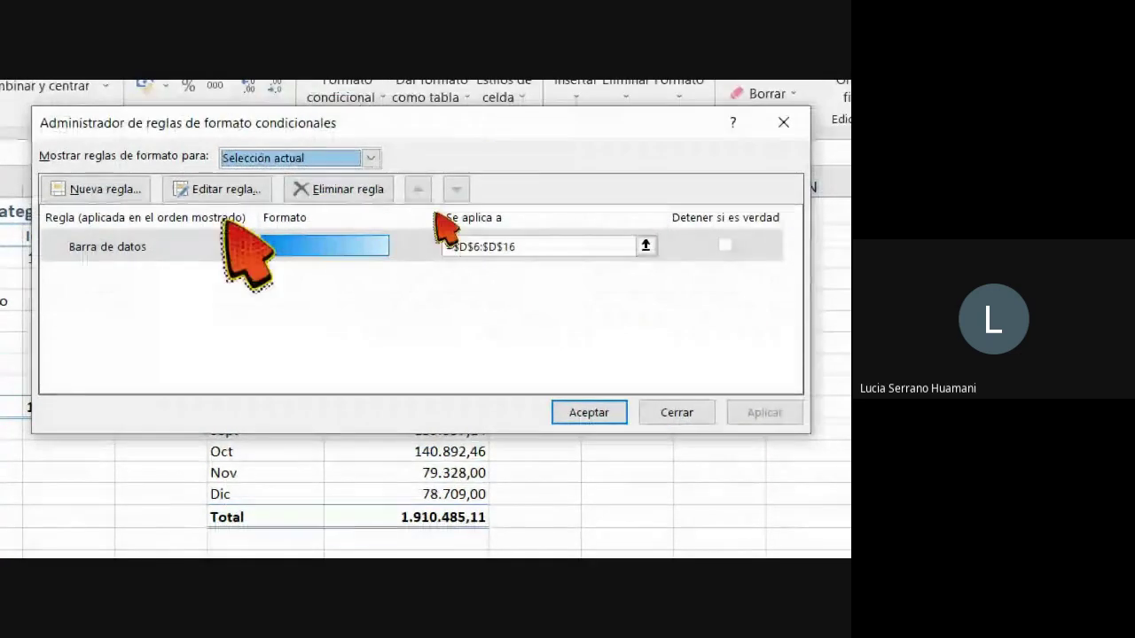
click(327, 186)
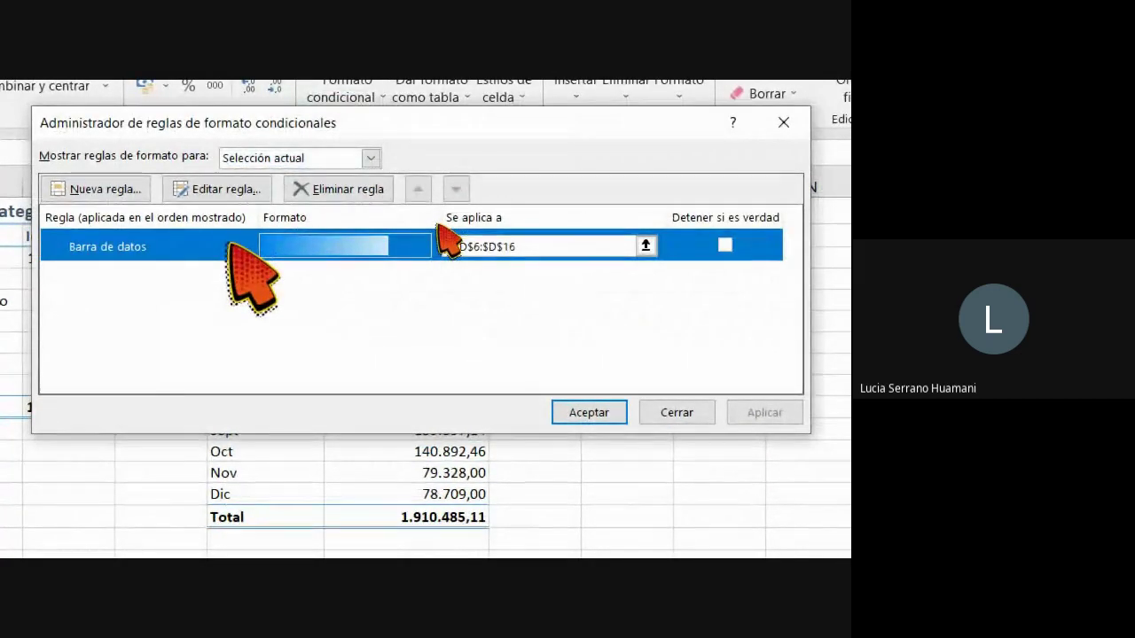
click(216, 190)
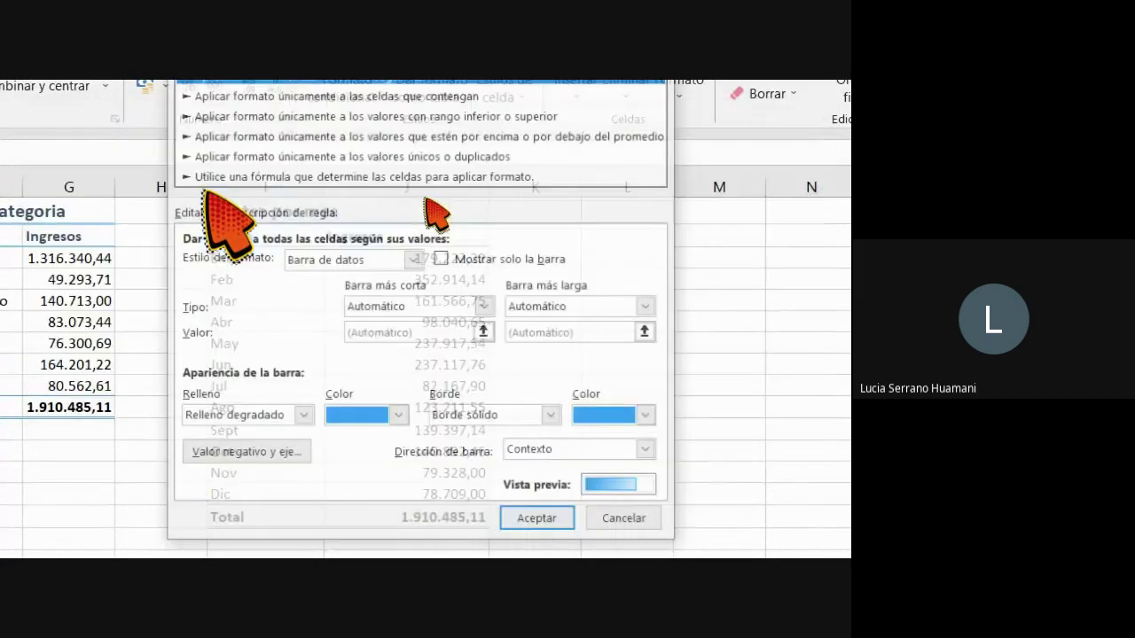
click(442, 259)
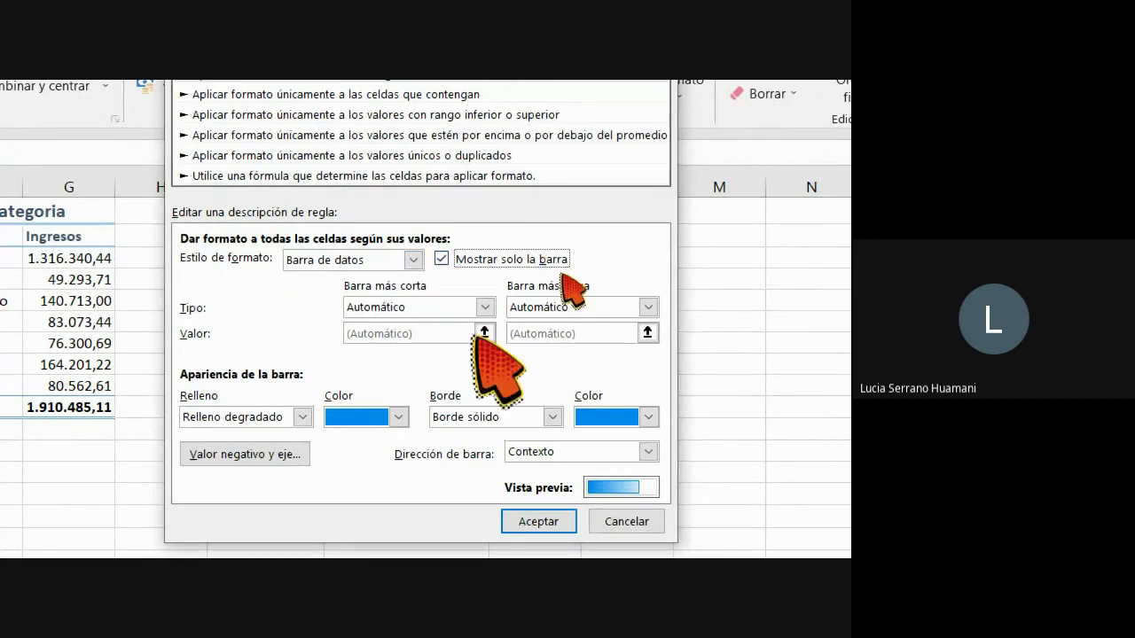
click(536, 513)
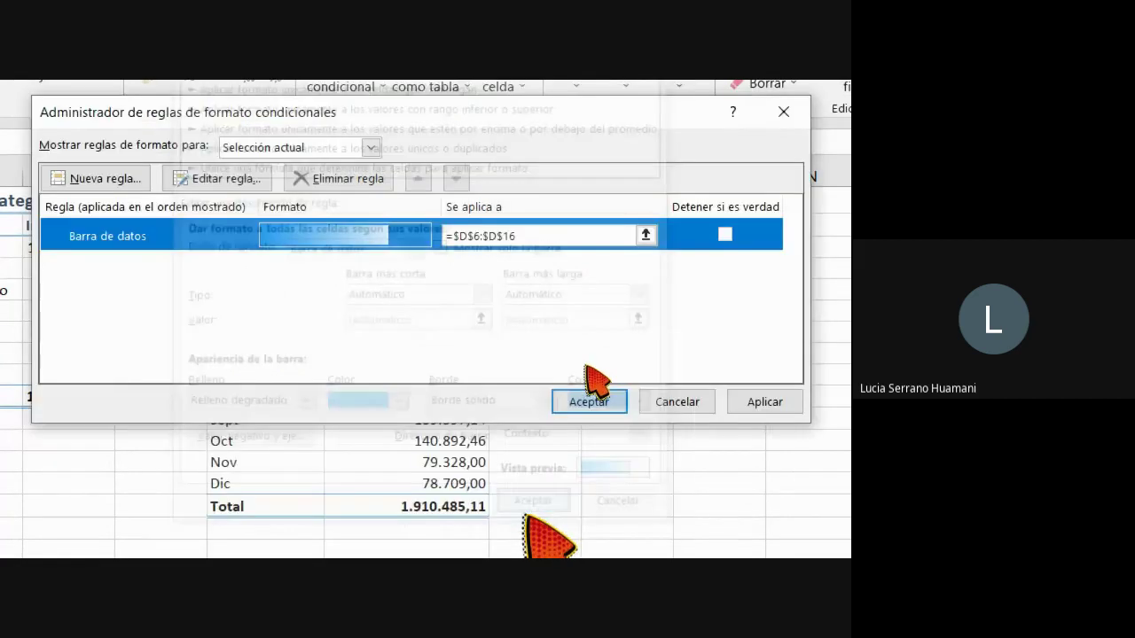
click(570, 405)
scroll(570, 405, left, 6)
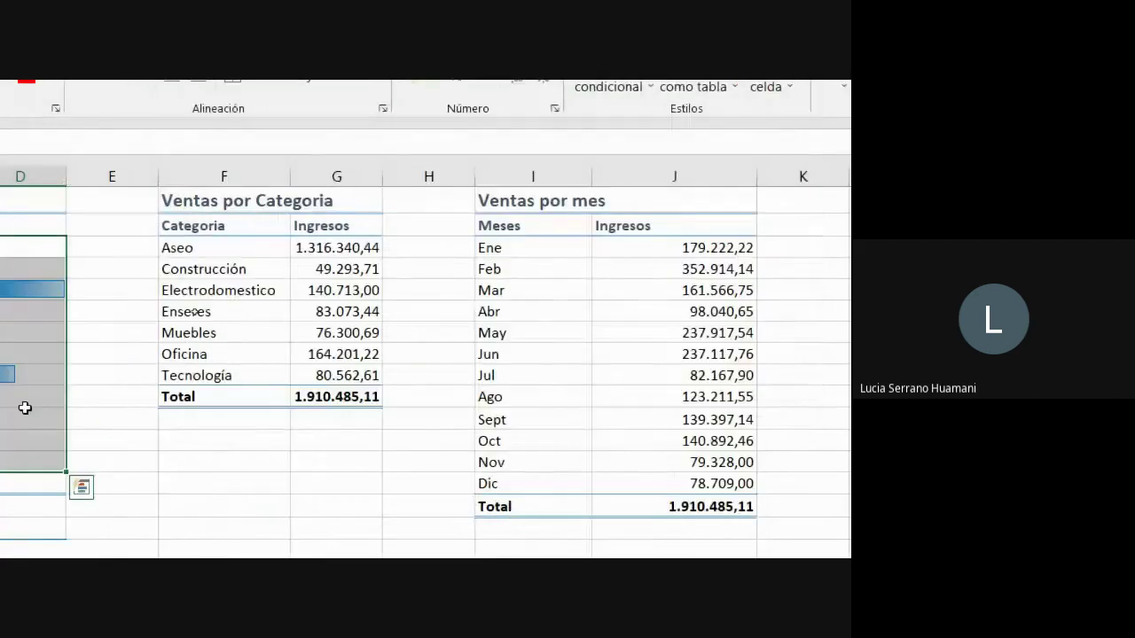
click(261, 413)
click(126, 403)
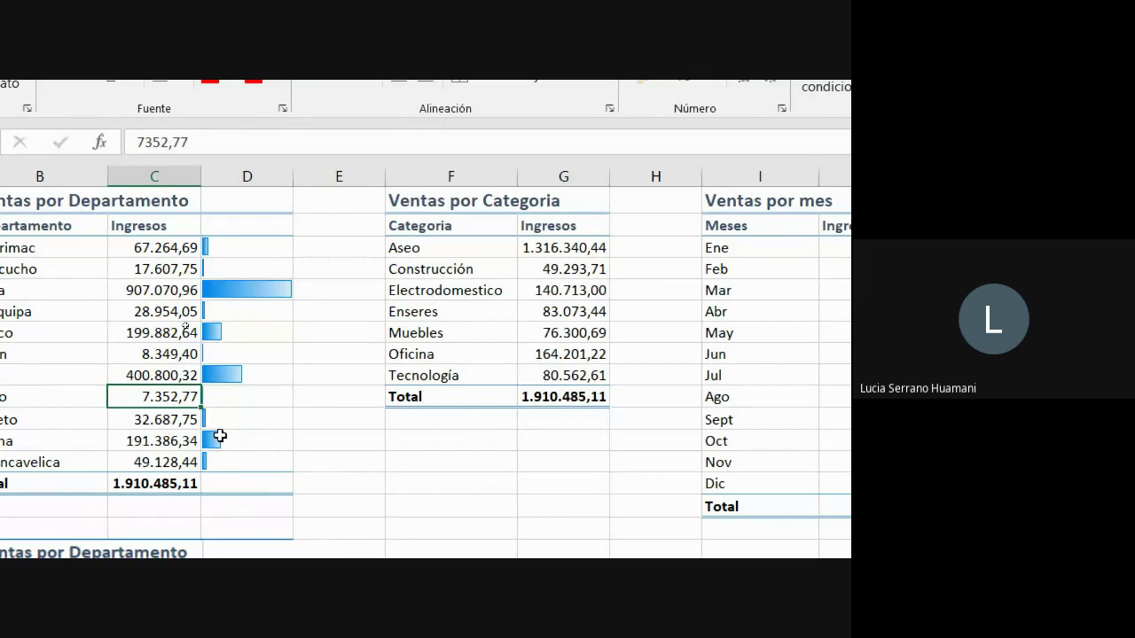
click(139, 337)
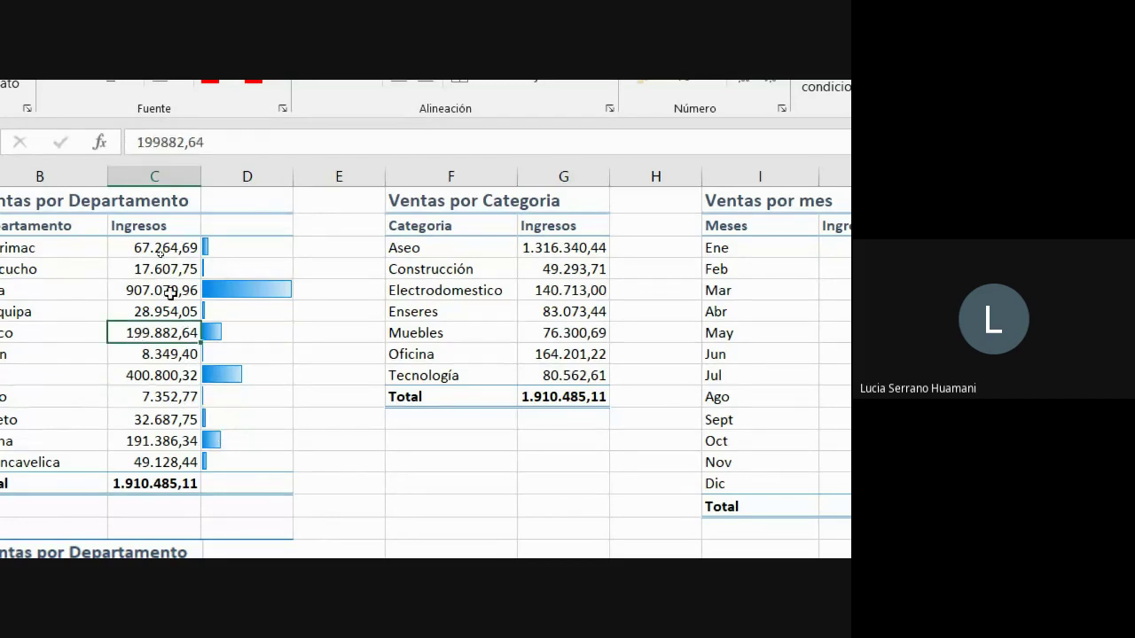
click(170, 292)
scroll(261, 517, down, 5)
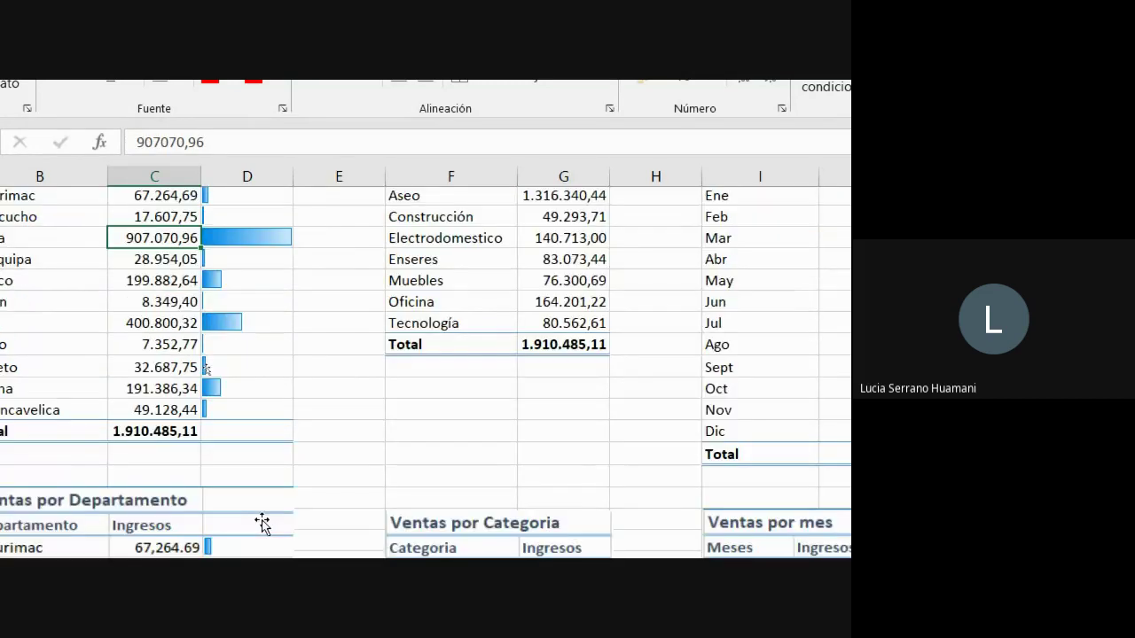
scroll(653, 471, right, 3)
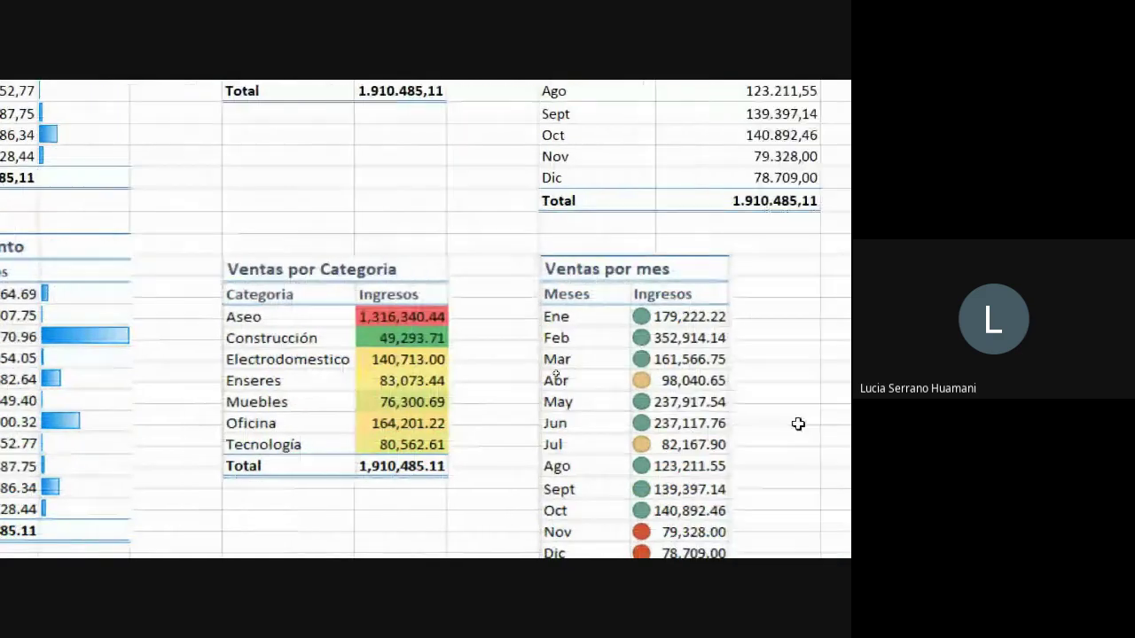
click(386, 362)
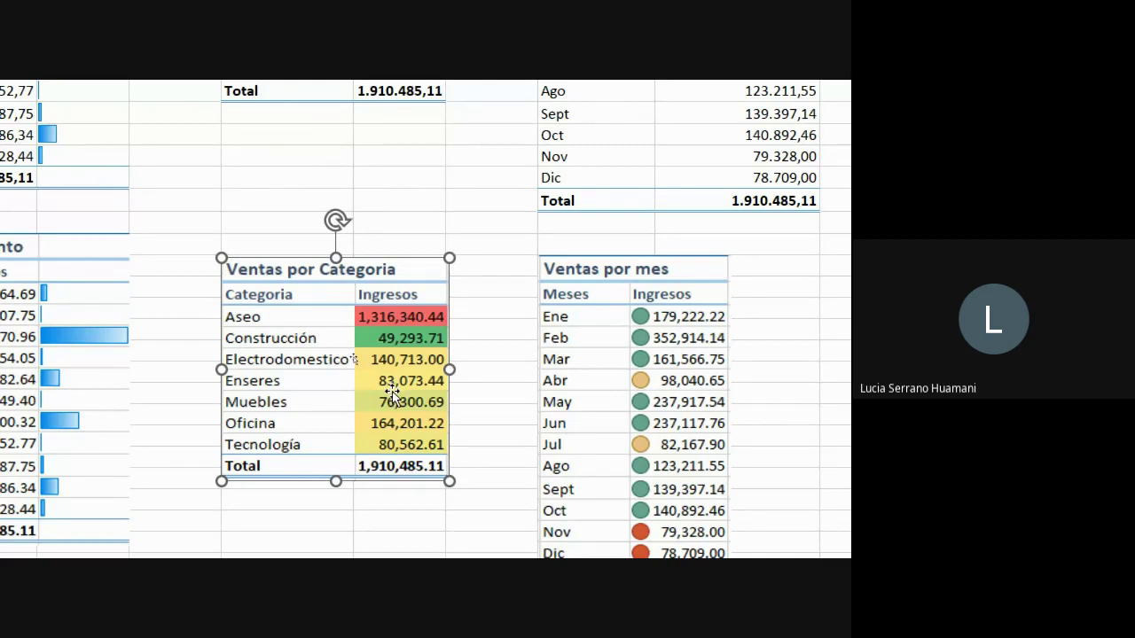
scroll(392, 393, up, 2)
scroll(392, 393, down, 2)
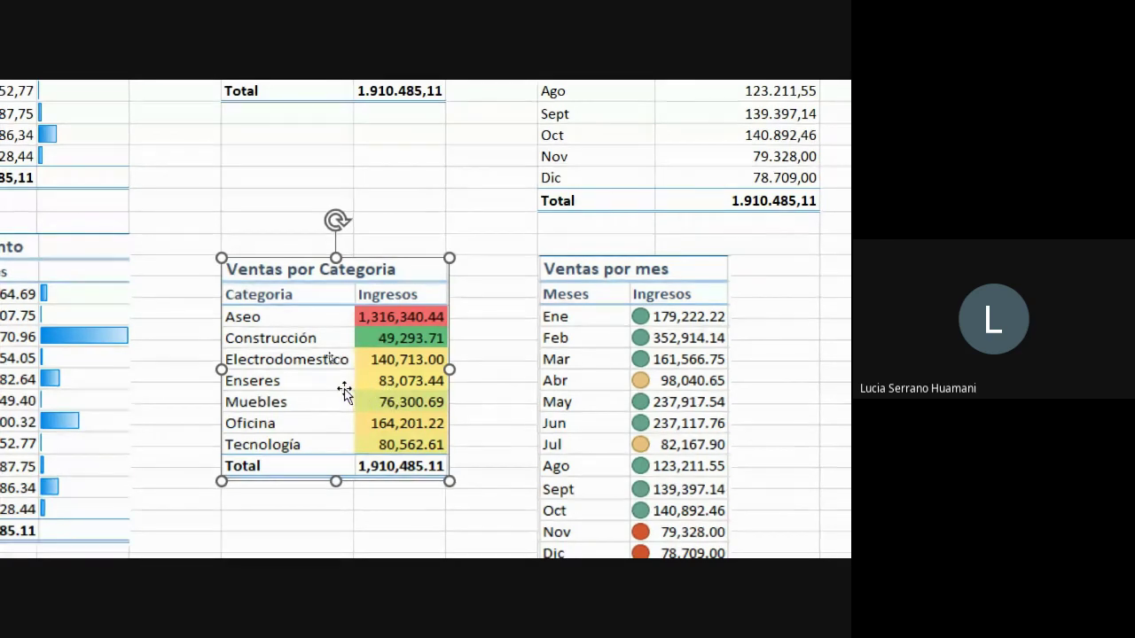
scroll(434, 415, up, 1)
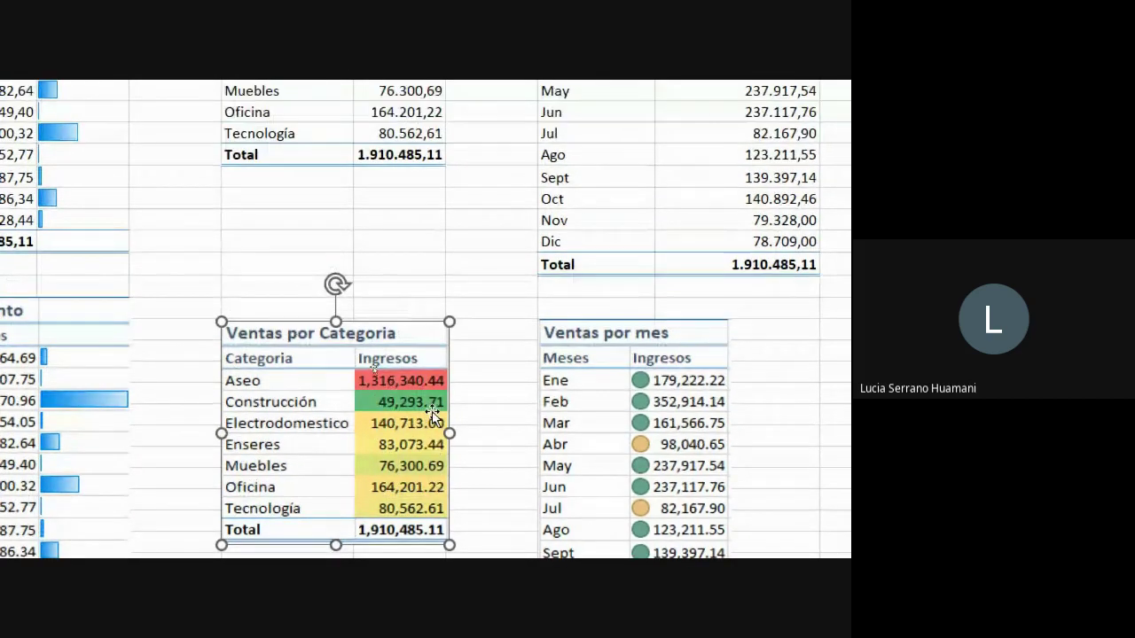
scroll(435, 415, down, 1)
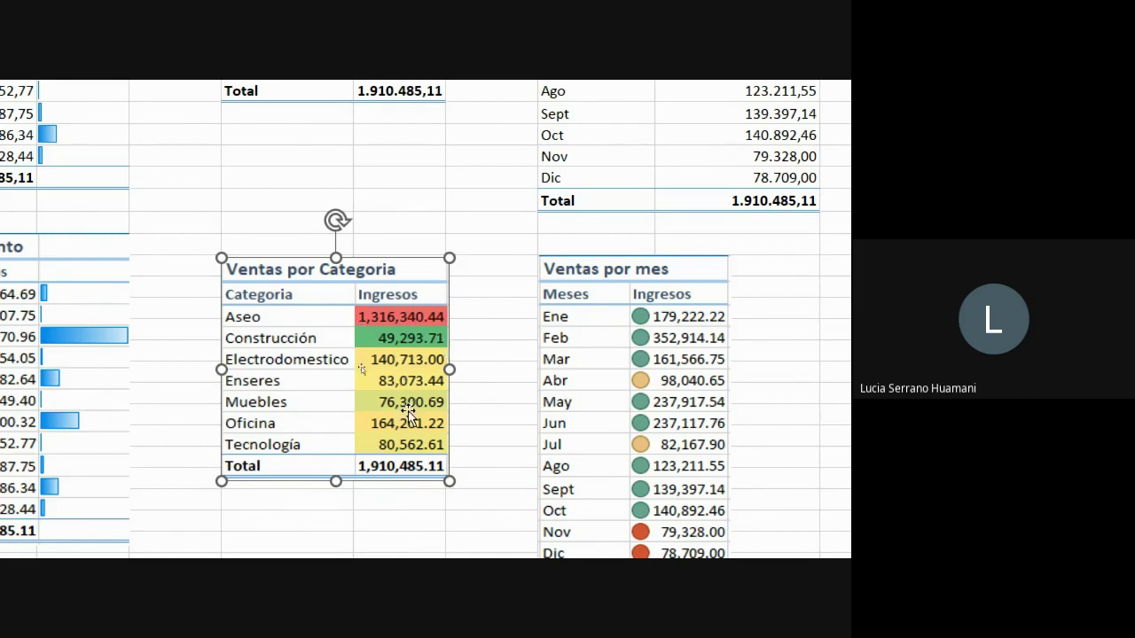
scroll(409, 399, up, 2)
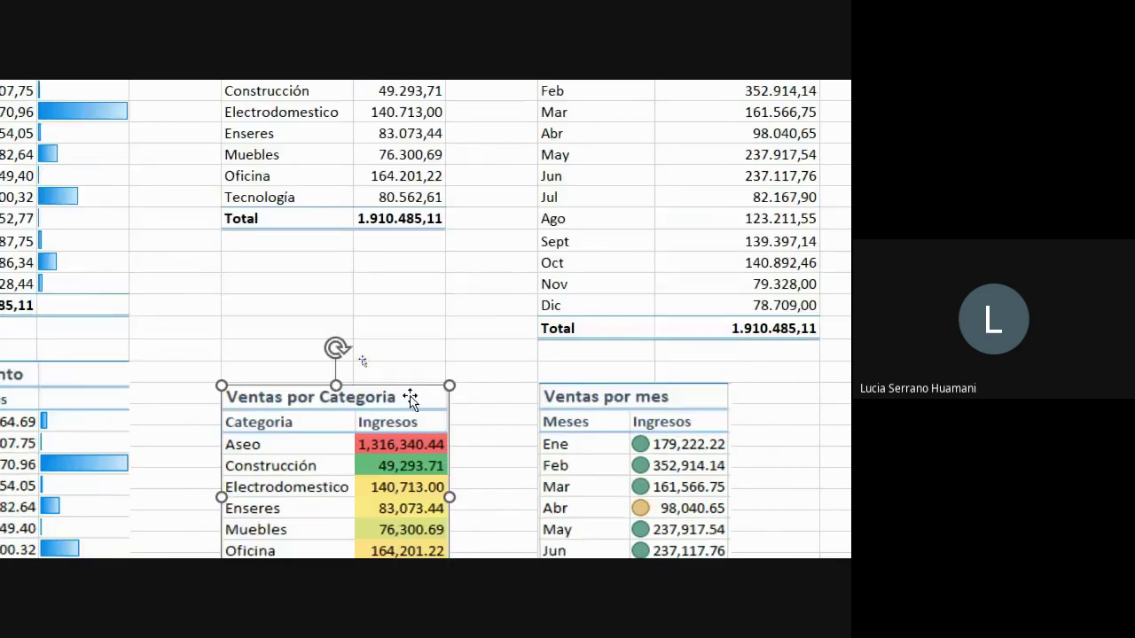
scroll(410, 399, up, 2)
scroll(409, 399, up, 1)
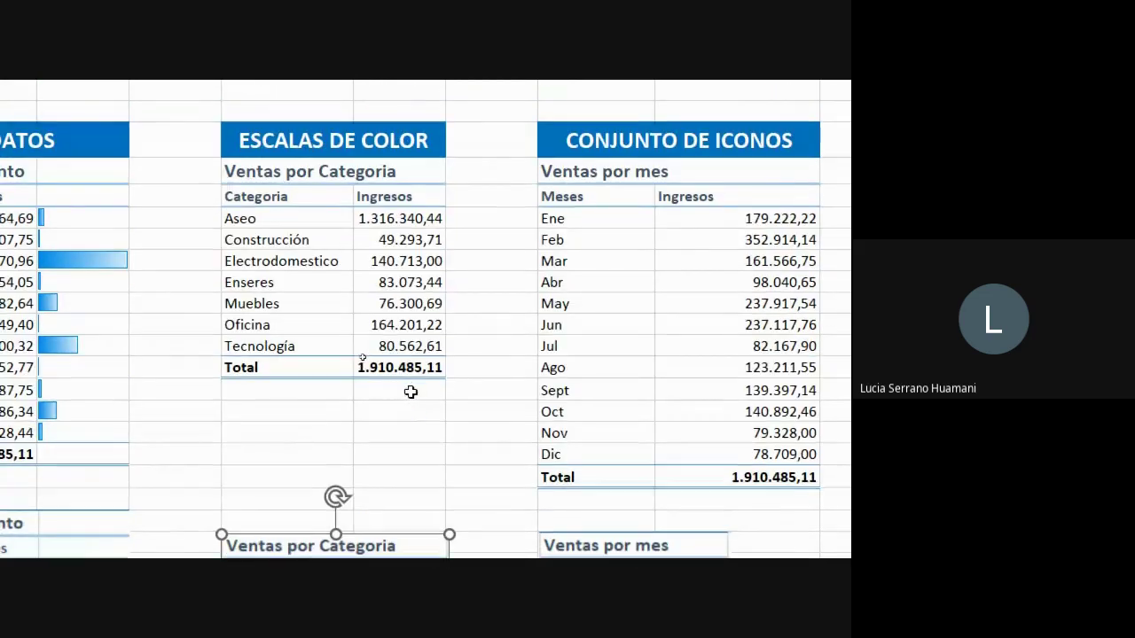
Step: Select the category Ingresos values in column G, from Aseo to Tecnología
drag(416, 218, 413, 347)
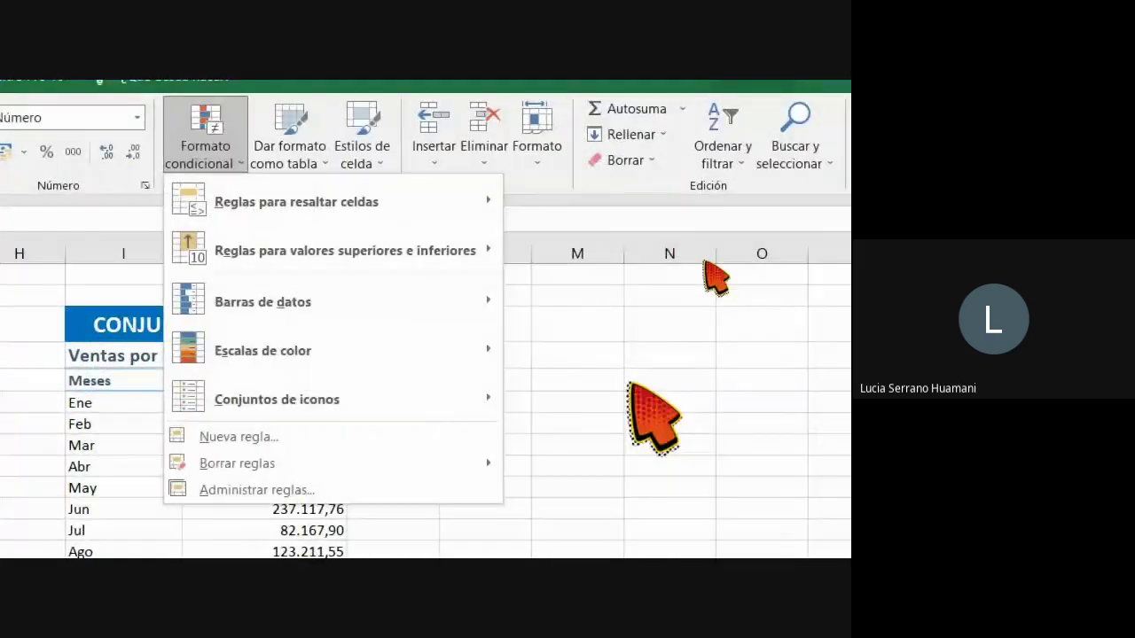
Step: Apply the red-yellow-green colour scale, with Aseo's highest value red and Construcción's lowest green
mouse_move(486, 355)
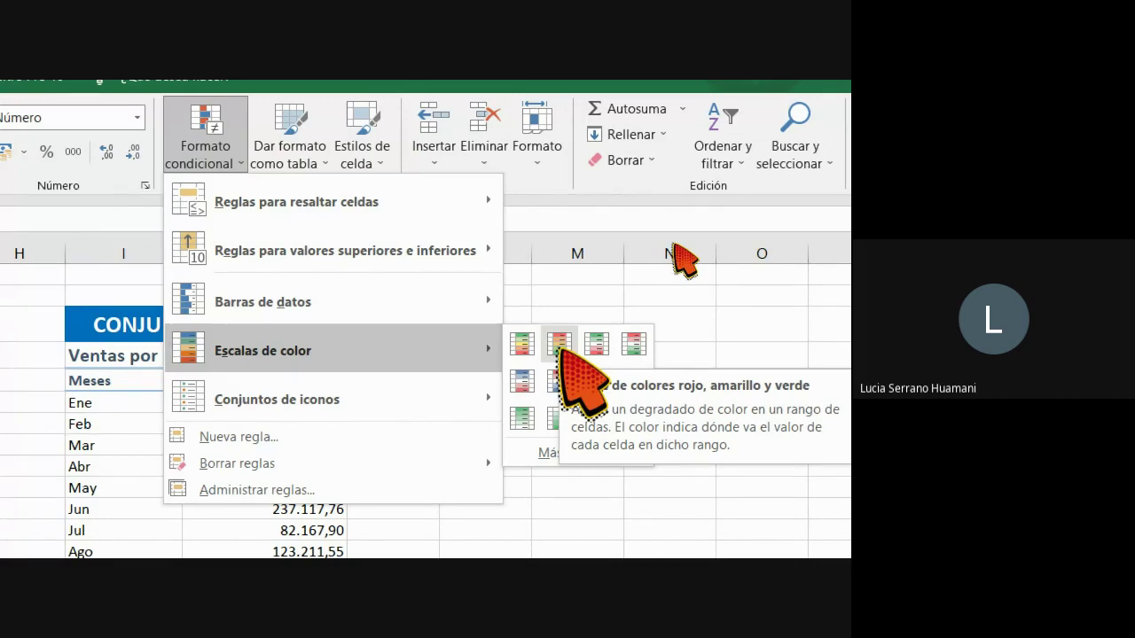
click(559, 346)
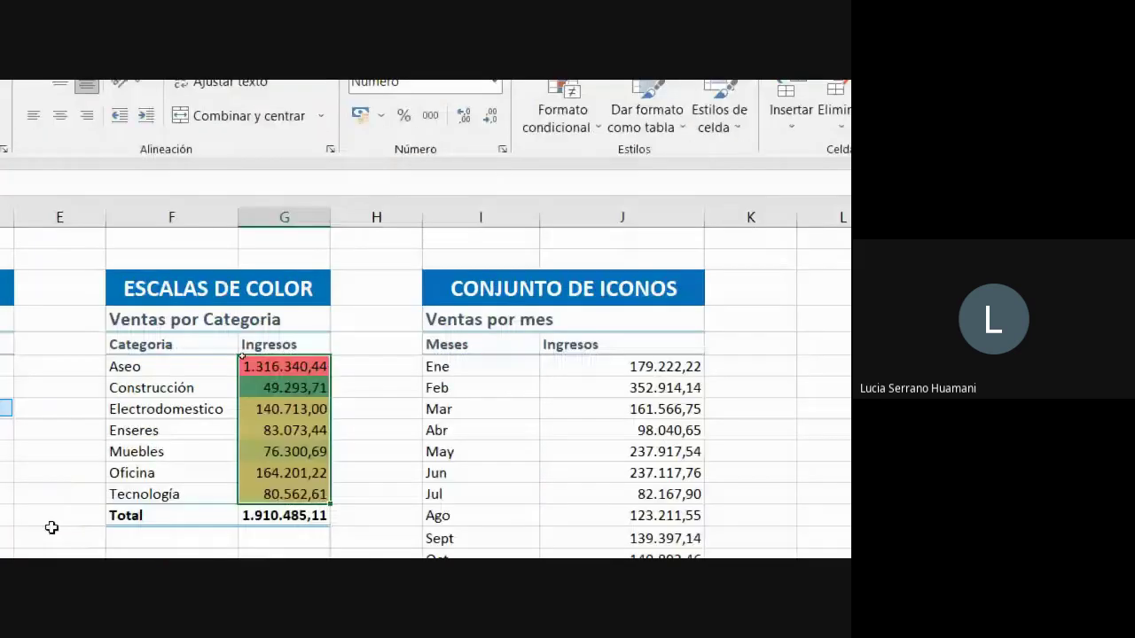
click(317, 473)
click(292, 409)
click(291, 427)
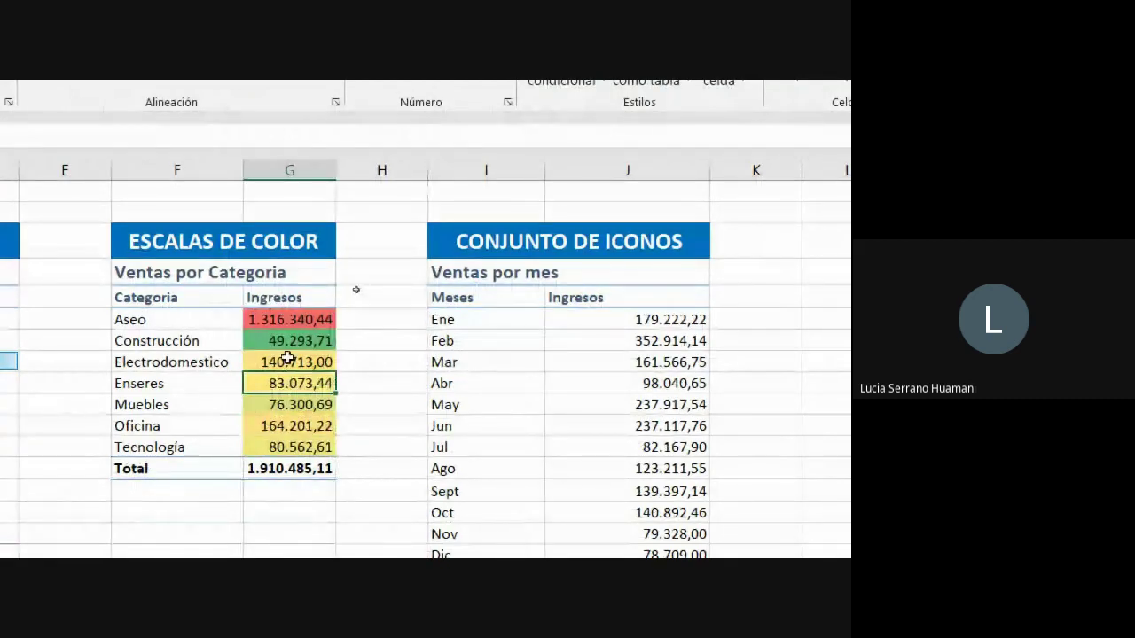
click(288, 359)
click(292, 317)
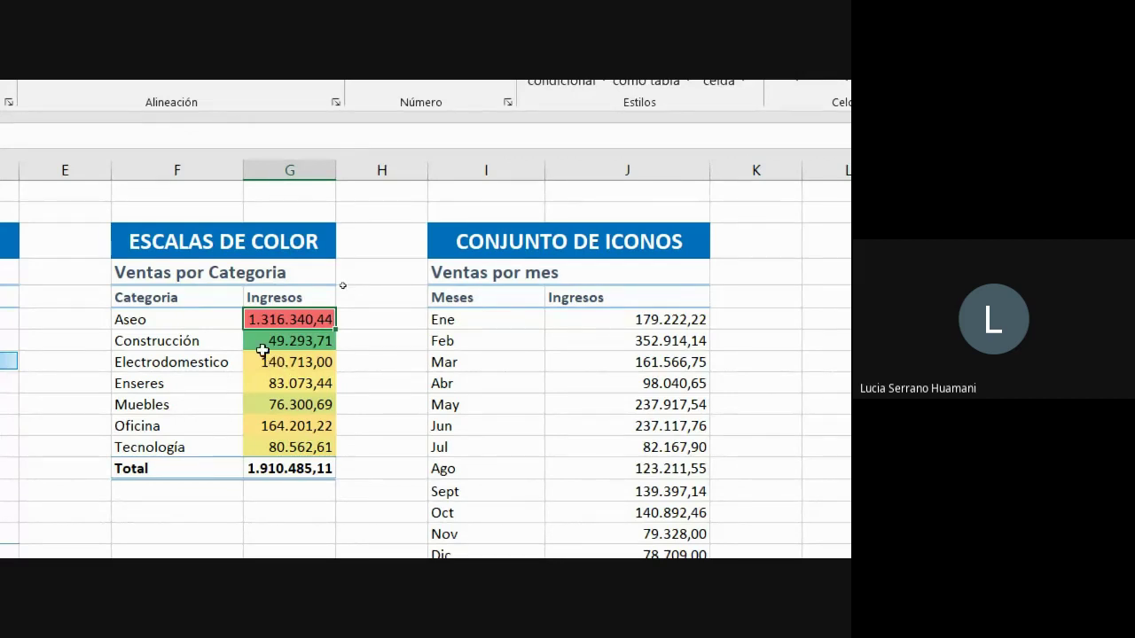
click(256, 338)
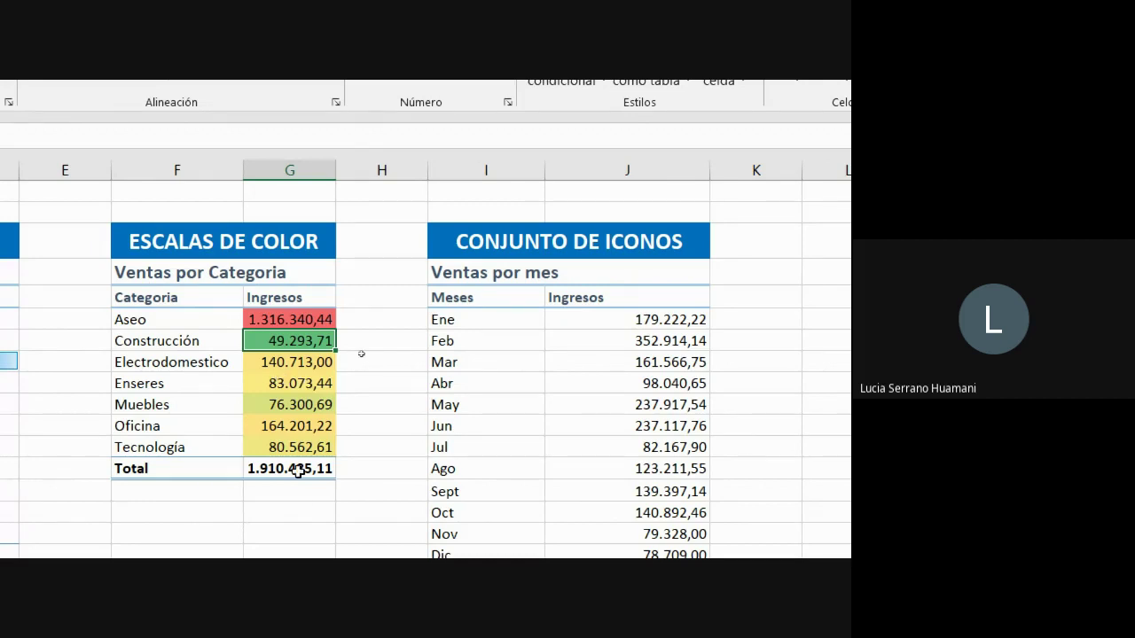
Step: Compare the shading of the Electrodomestico, Muebles and Enseres values
scroll(299, 499, down, 5)
scroll(302, 502, up, 5)
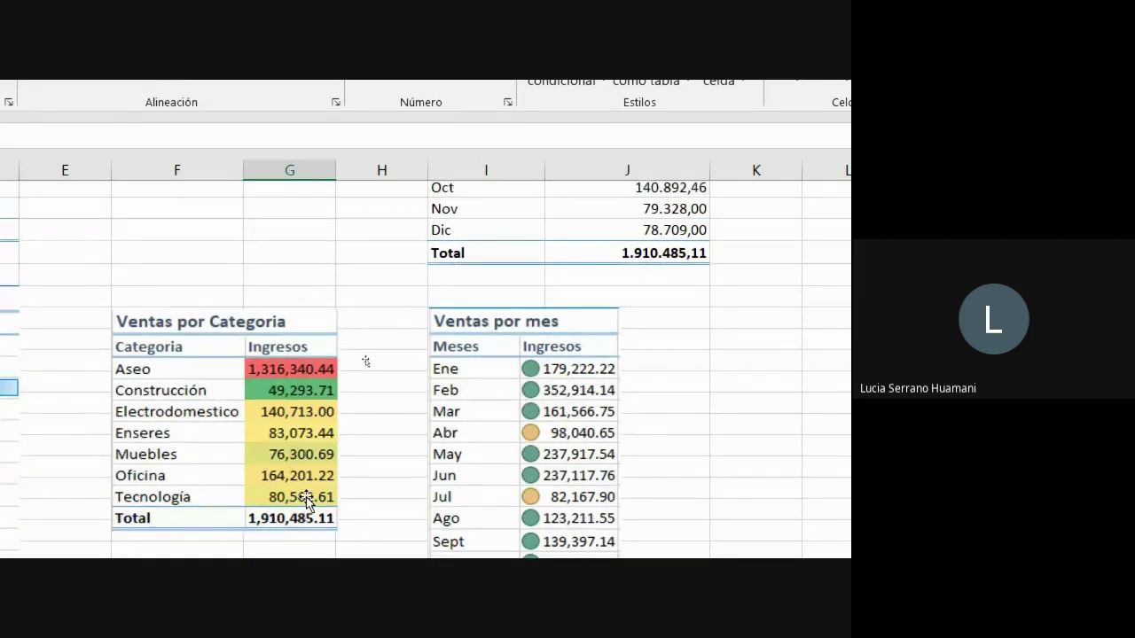
click(295, 362)
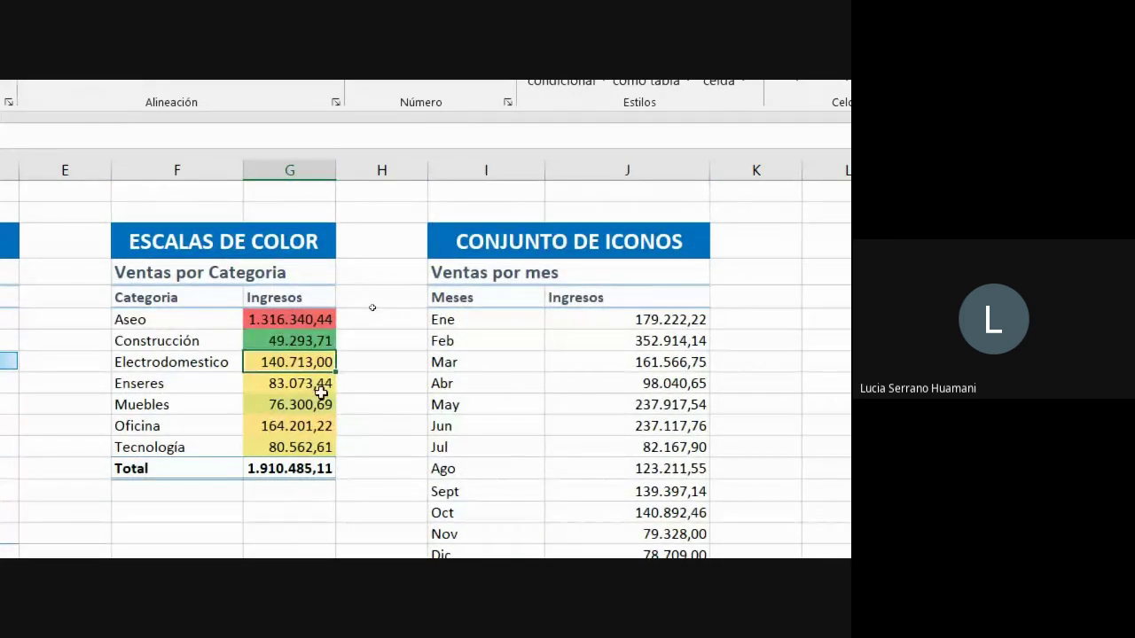
click(256, 405)
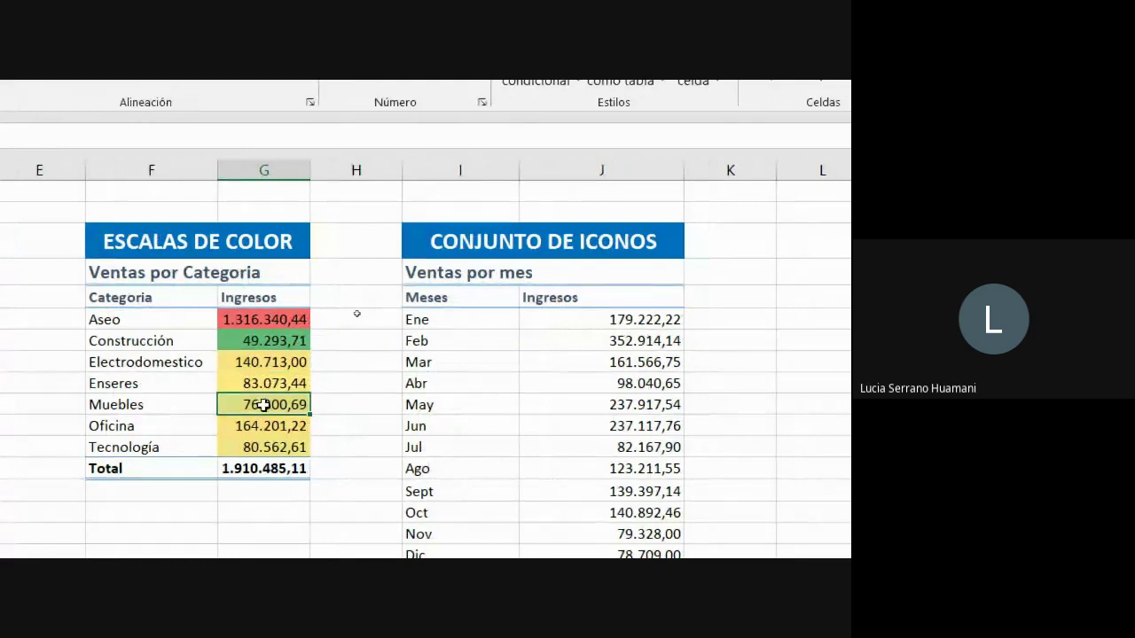
click(257, 383)
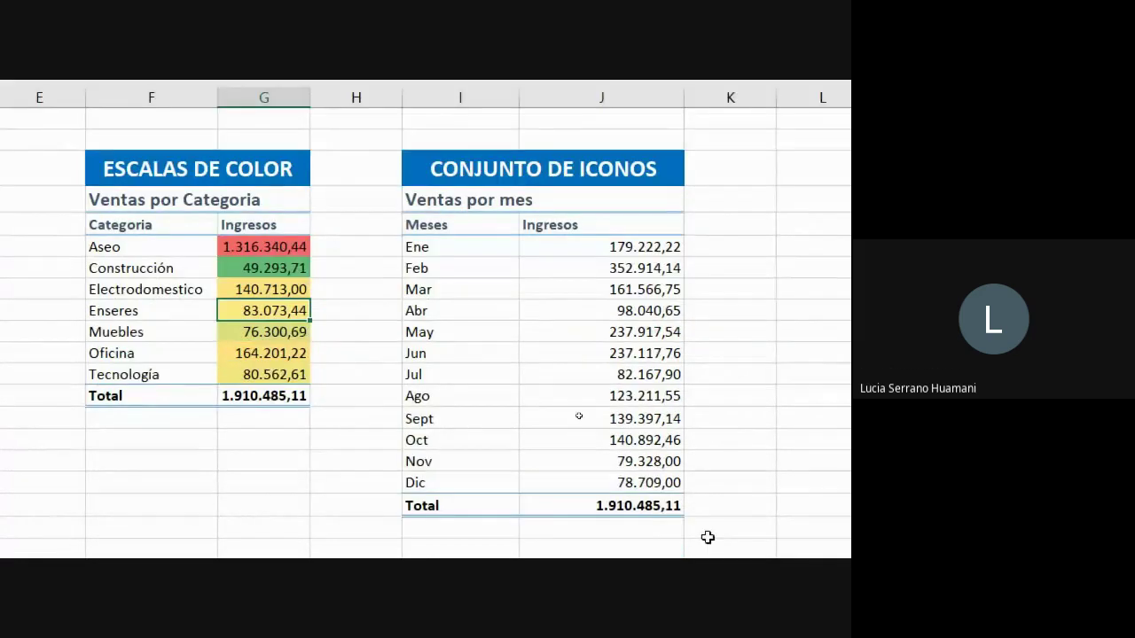
click(422, 412)
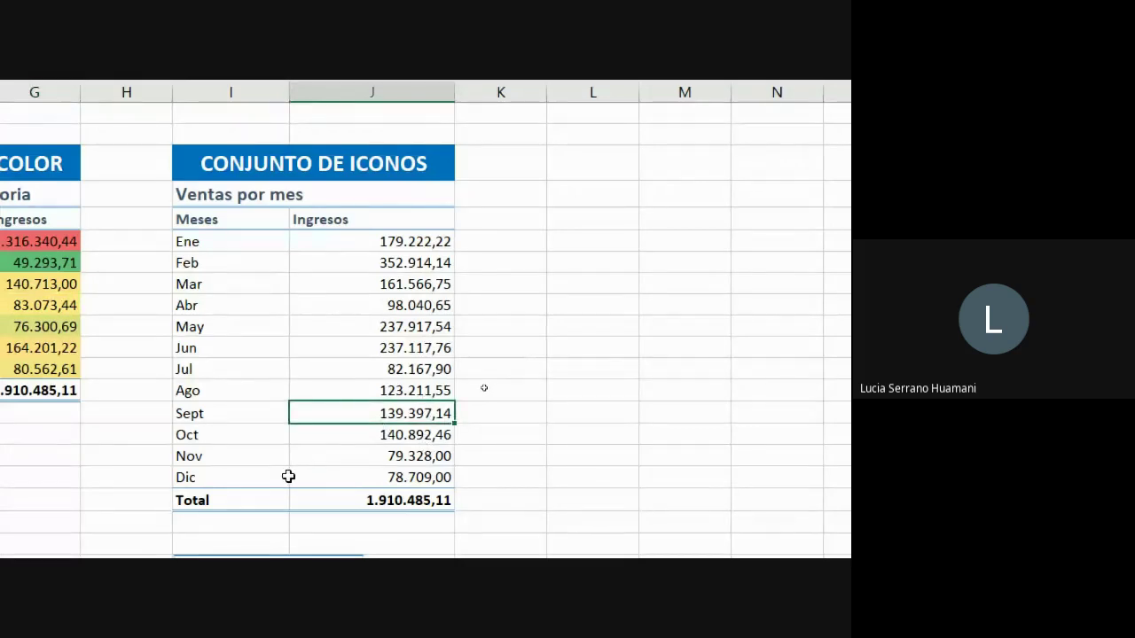
Step: Check the icon-set reference table, then select the Ventas por mes Ingresos Ene to Dic (J6:J17)
scroll(289, 477, down, 3)
scroll(278, 488, left, 1)
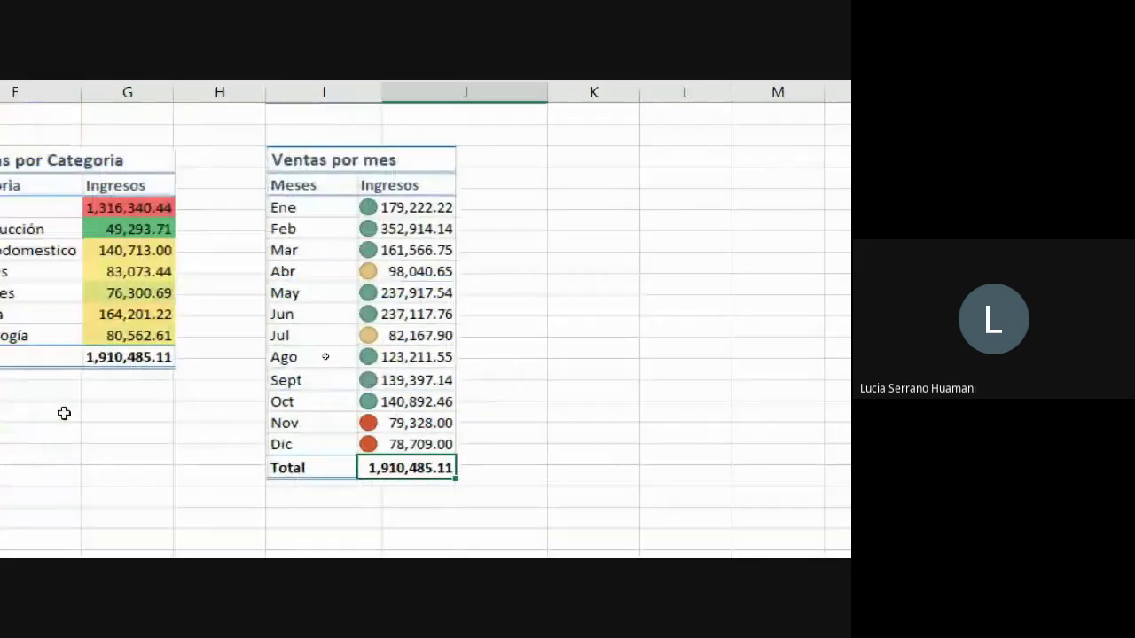
click(332, 301)
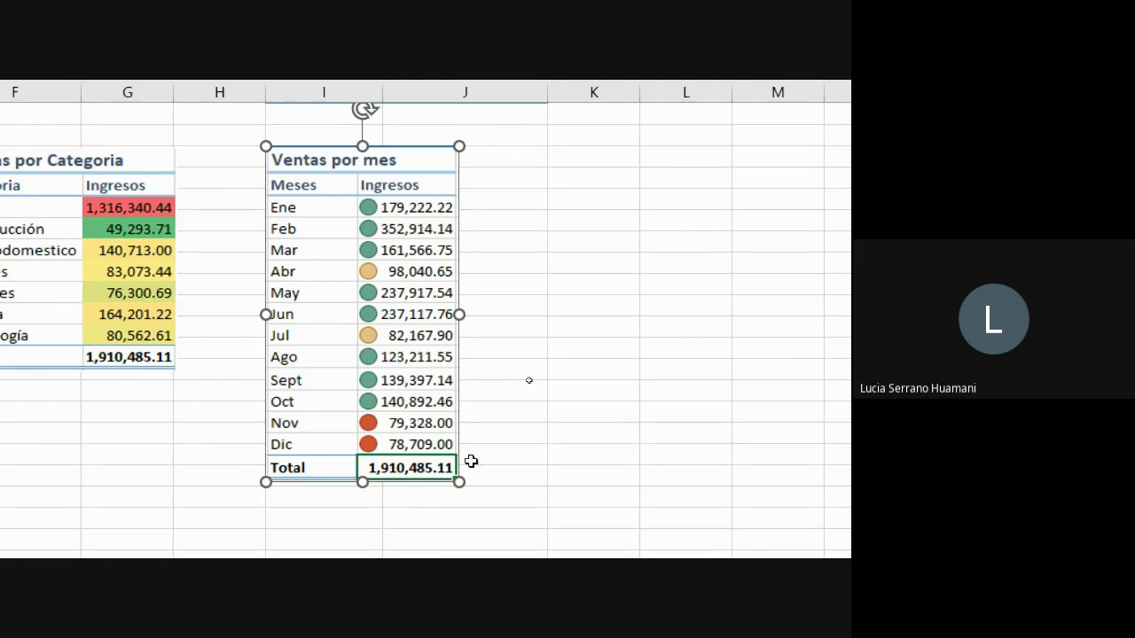
scroll(470, 463, up, 4)
scroll(469, 468, up, 3)
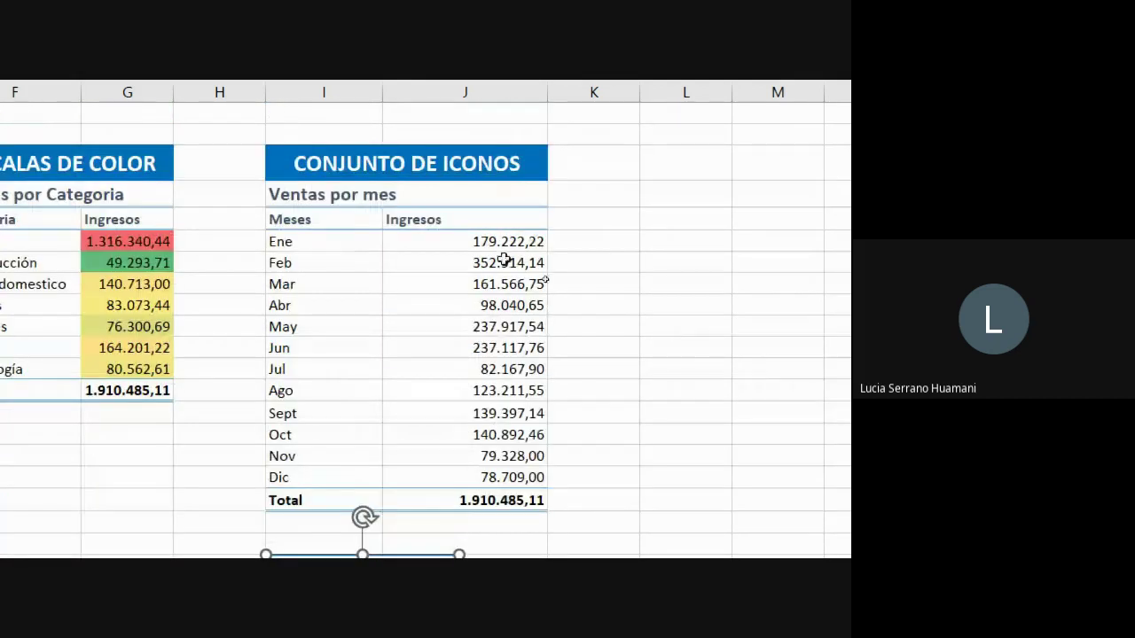
drag(497, 241, 480, 477)
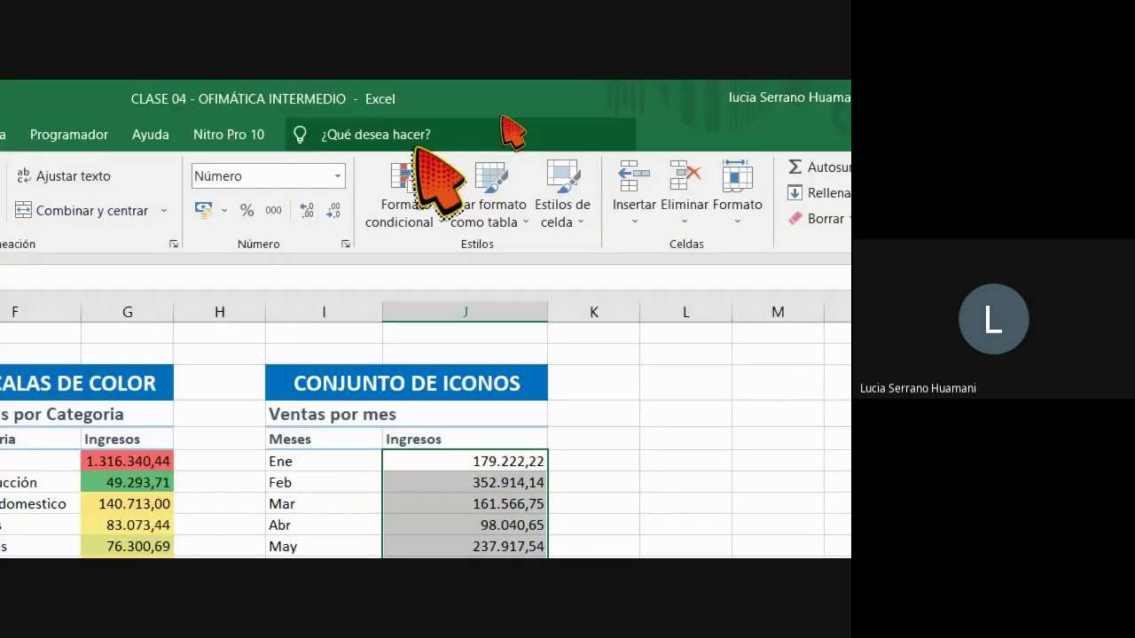
Step: Apply the Direccional '3 flechas (de color)' icon set to the monthly Ingresos values
click(417, 177)
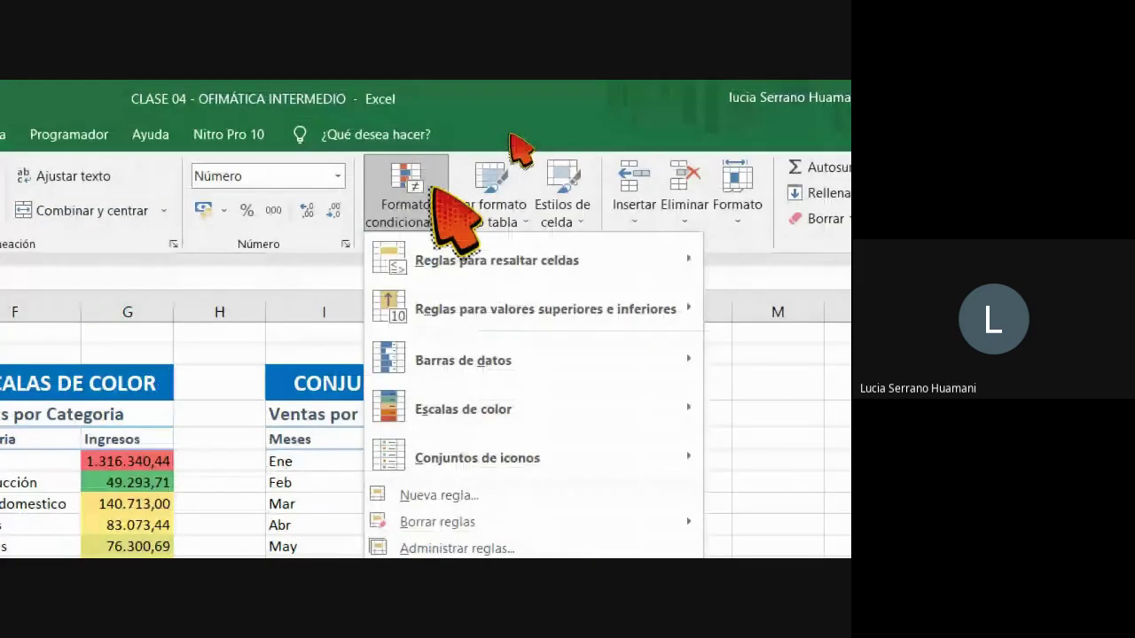
mouse_move(457, 268)
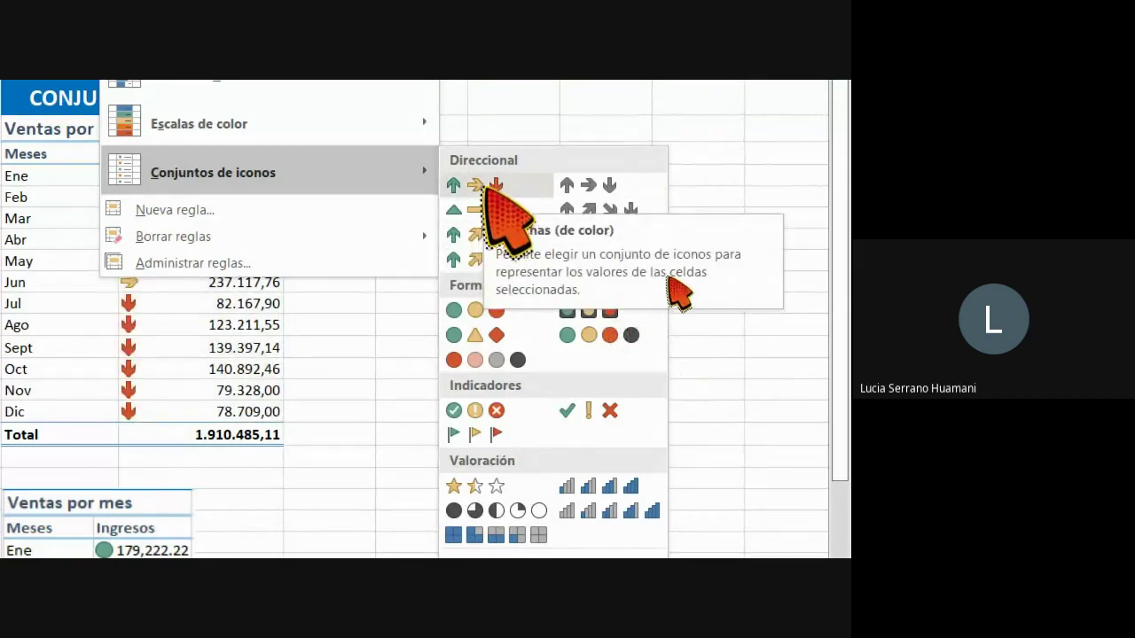
click(488, 191)
click(401, 239)
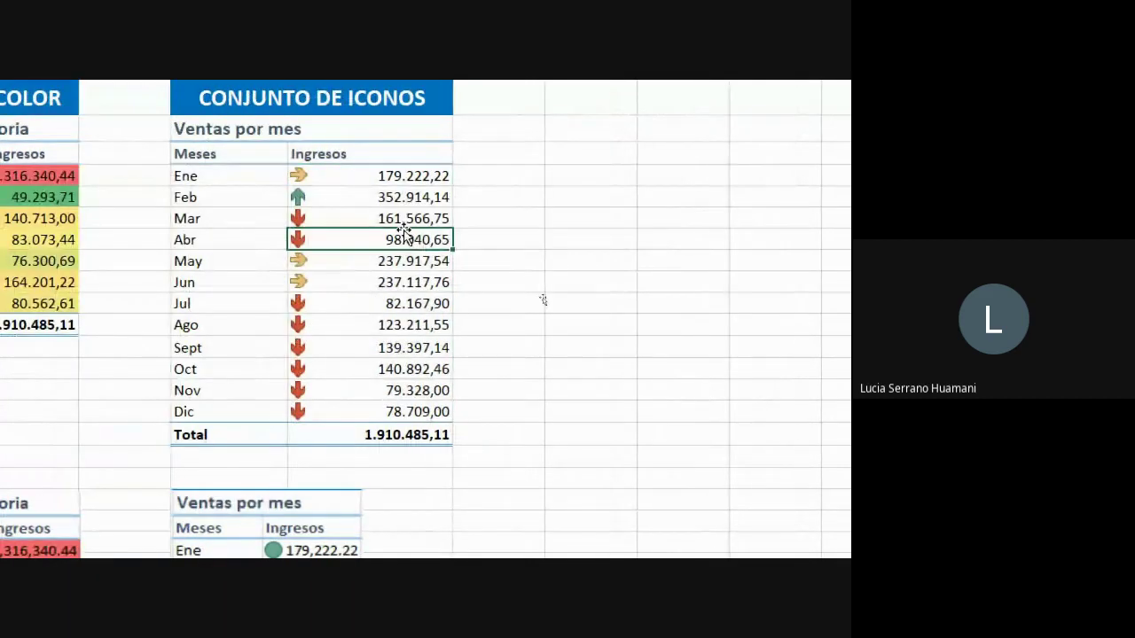
click(390, 218)
click(390, 197)
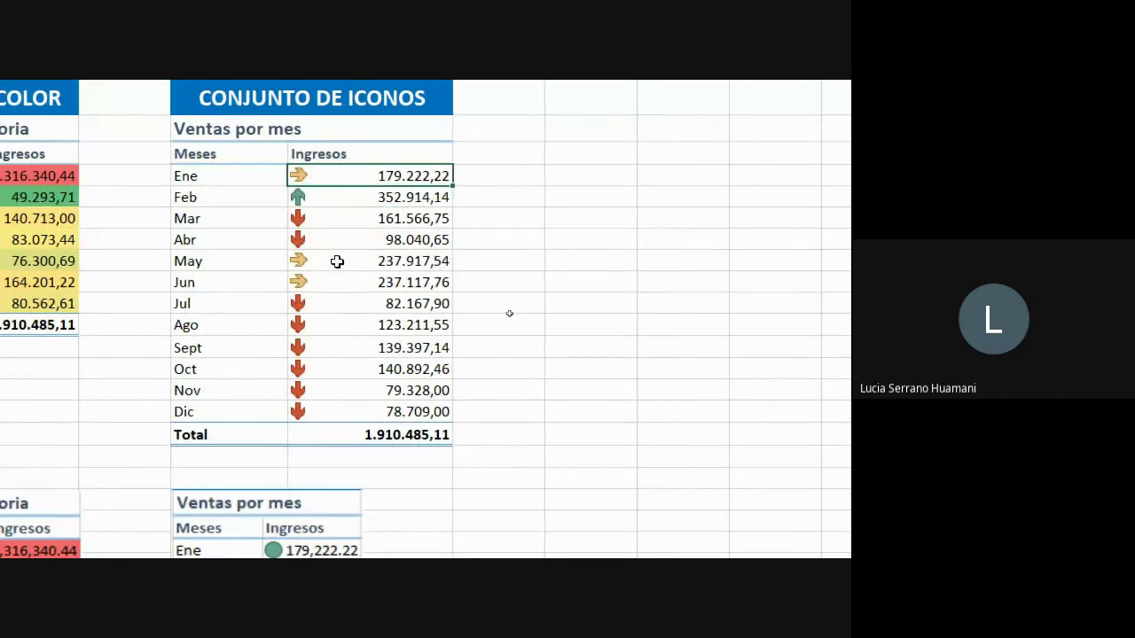
click(337, 261)
click(338, 282)
click(336, 263)
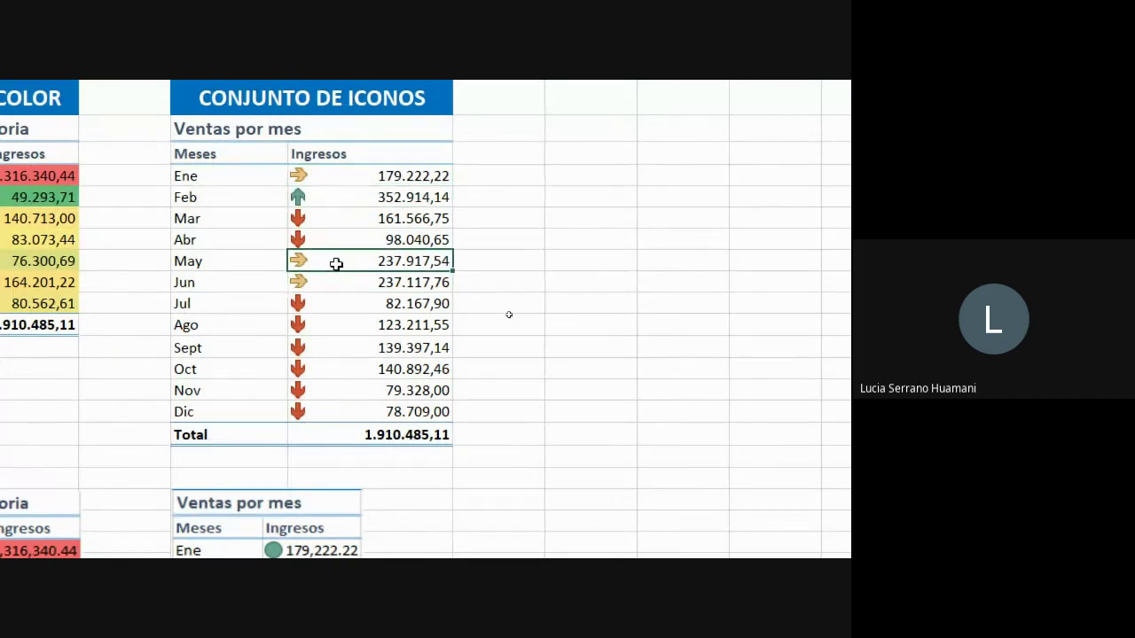
click(326, 181)
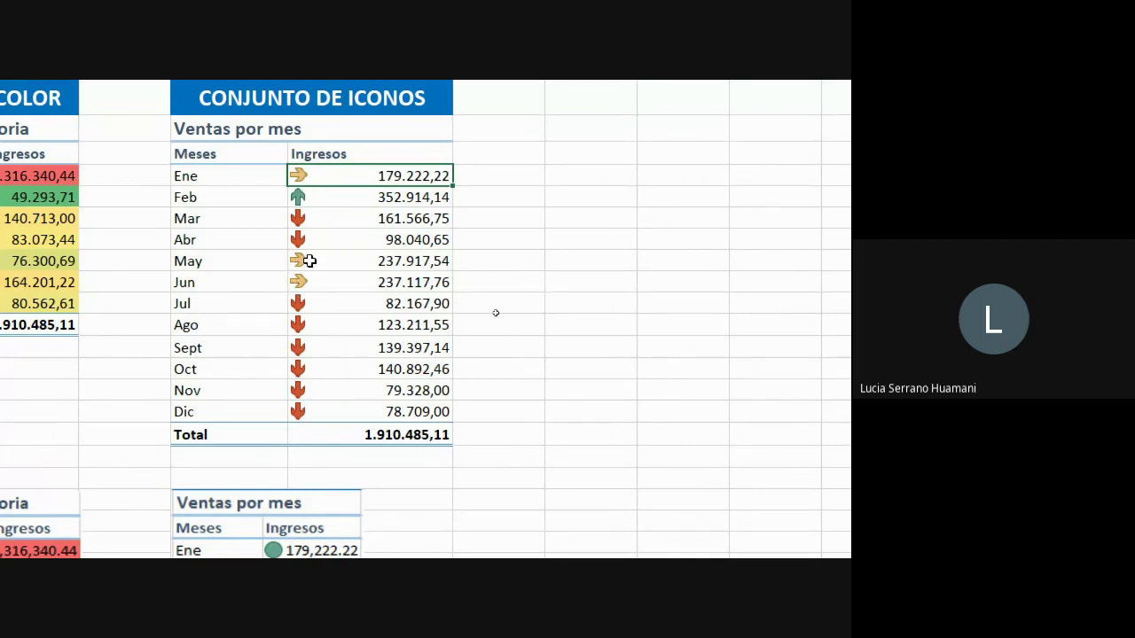
click(308, 261)
click(322, 286)
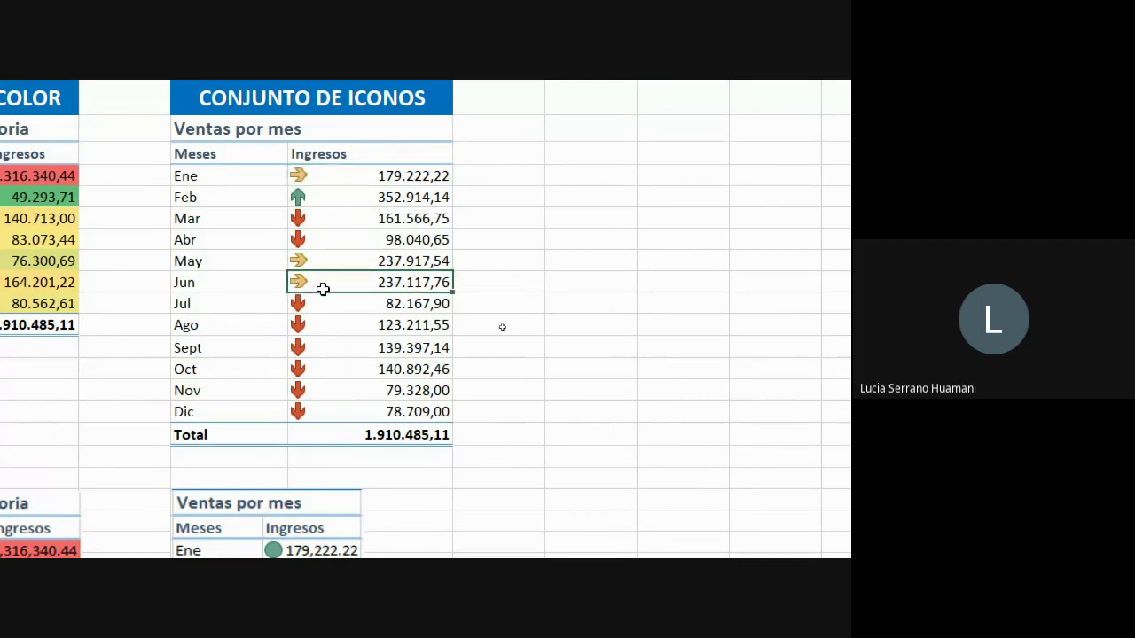
click(306, 201)
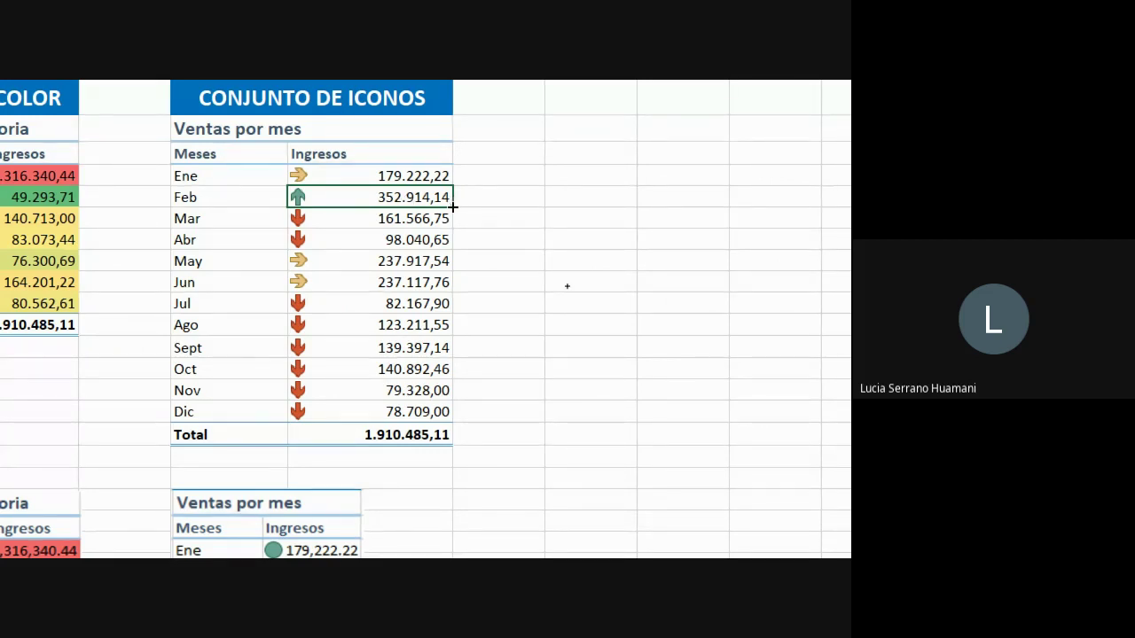
click(308, 259)
click(307, 281)
click(303, 177)
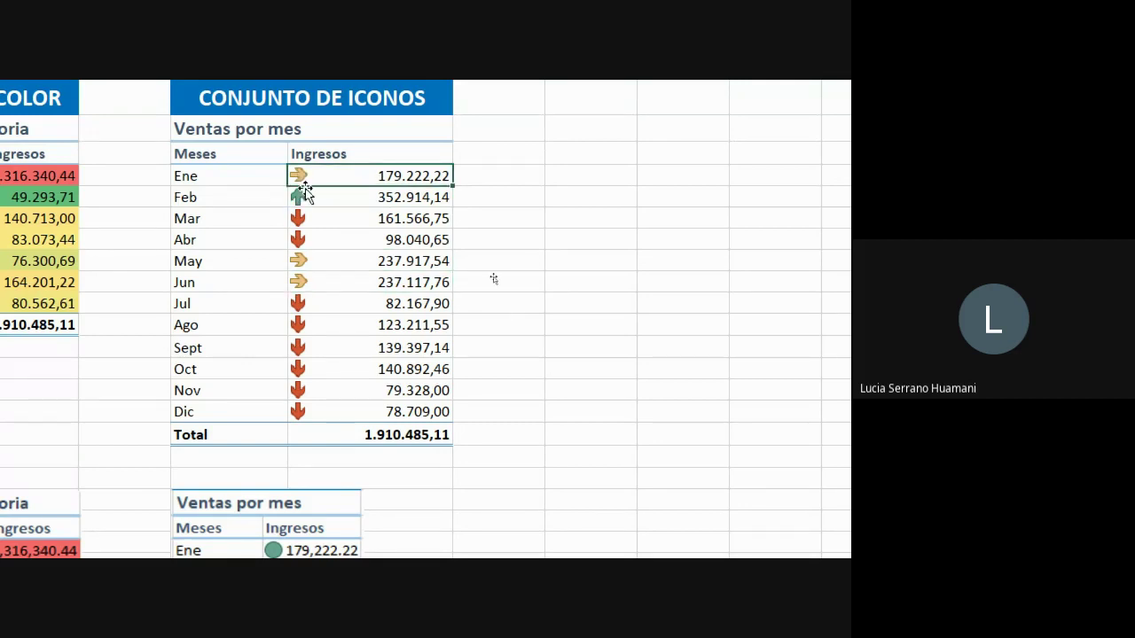
click(304, 218)
click(304, 237)
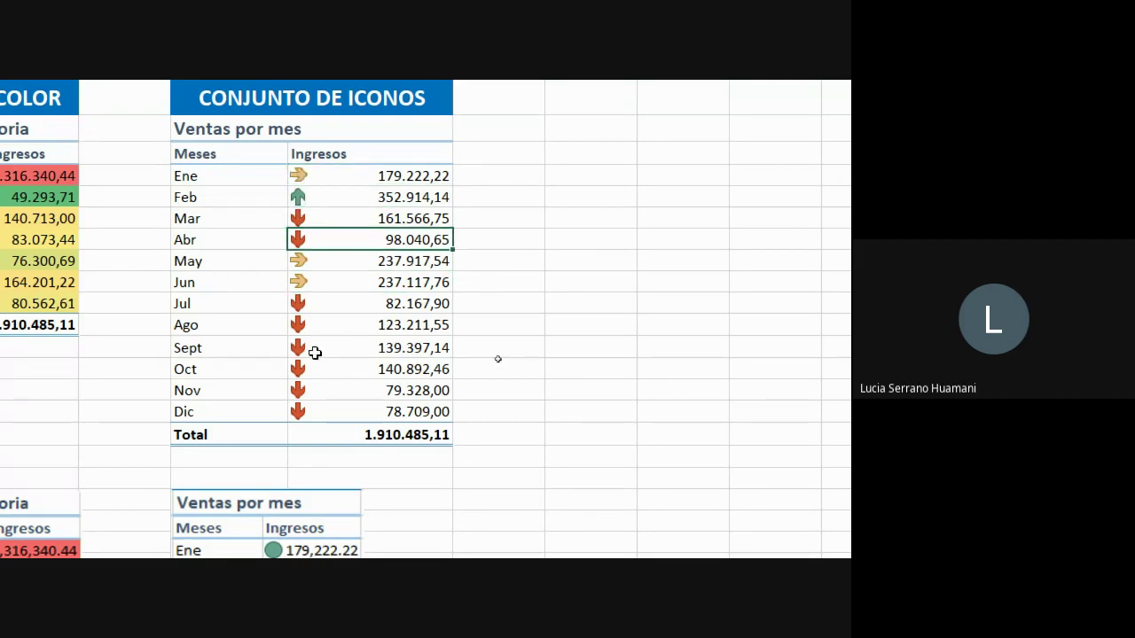
click(302, 304)
click(308, 347)
click(310, 371)
click(308, 410)
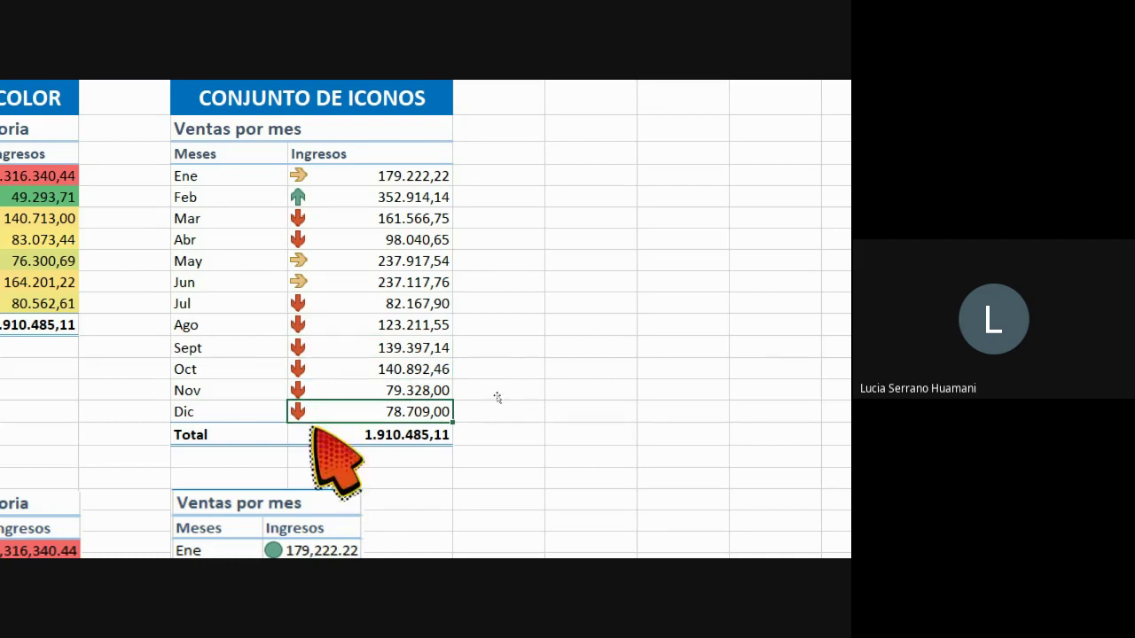
click(327, 365)
click(303, 300)
drag(334, 176, 340, 402)
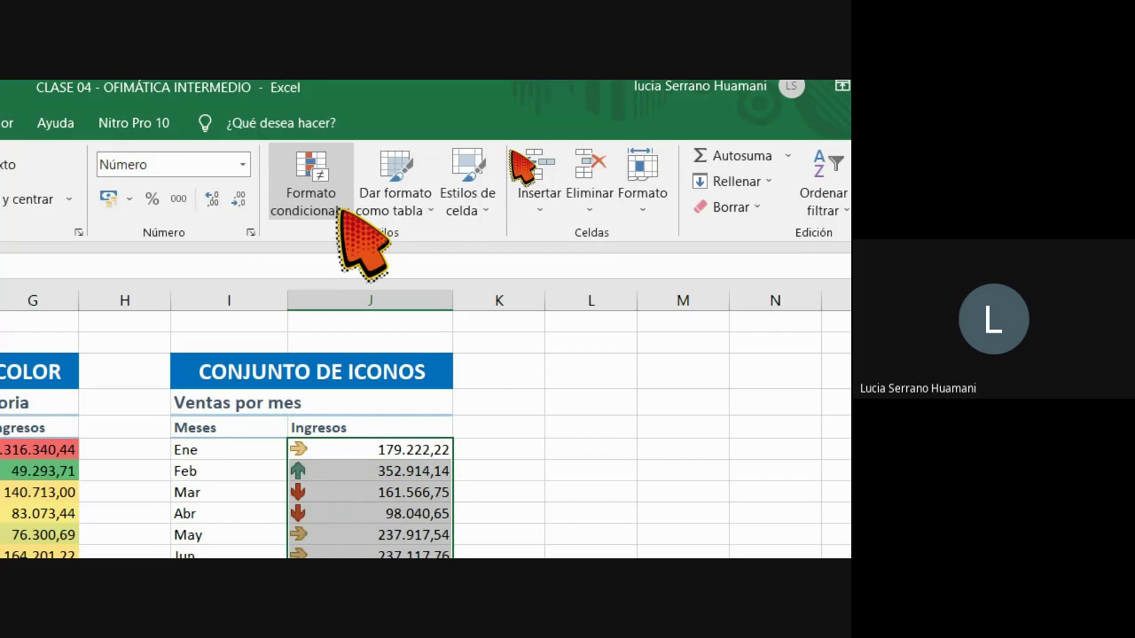
Step: Switch the monthly Ingresos icons to Semáforos (sin marco), with Feb getting a green circle
click(329, 108)
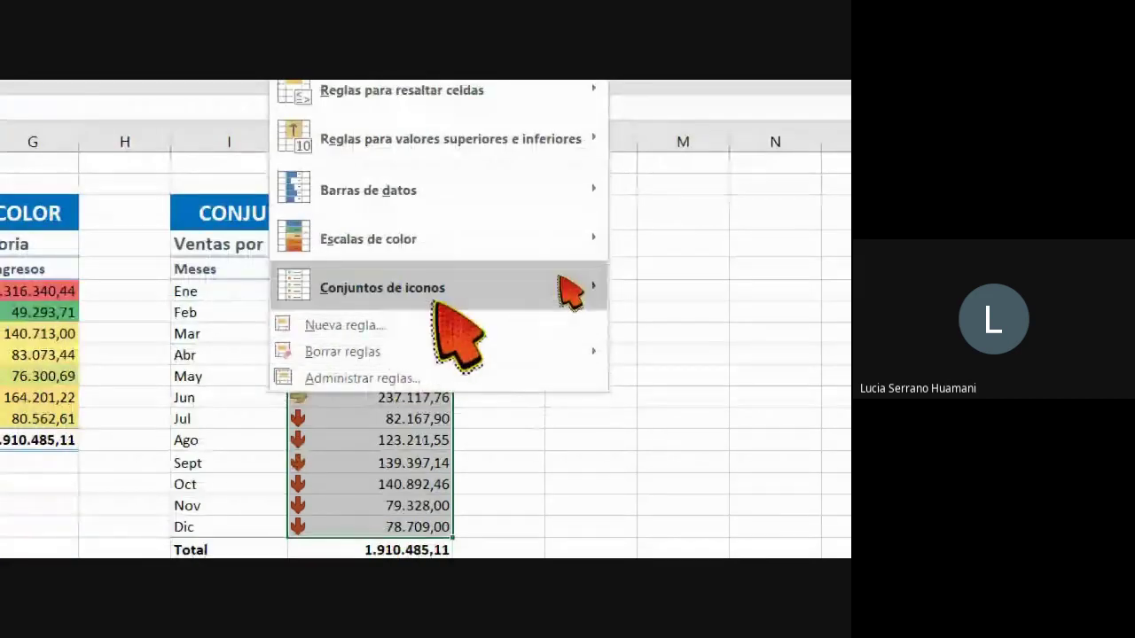
mouse_move(560, 282)
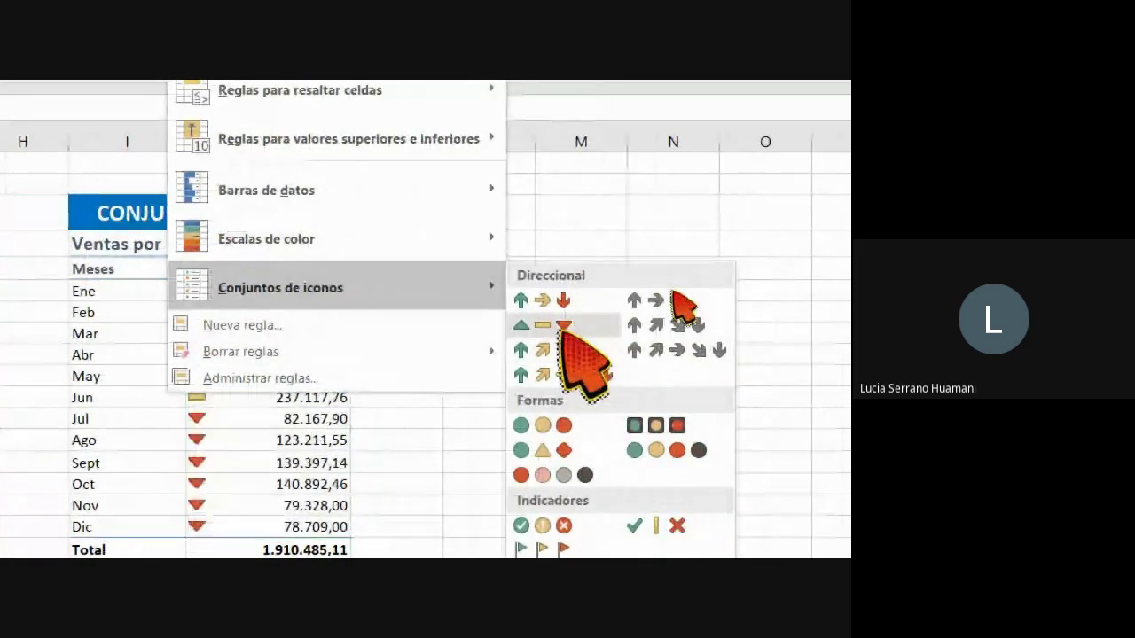
click(541, 424)
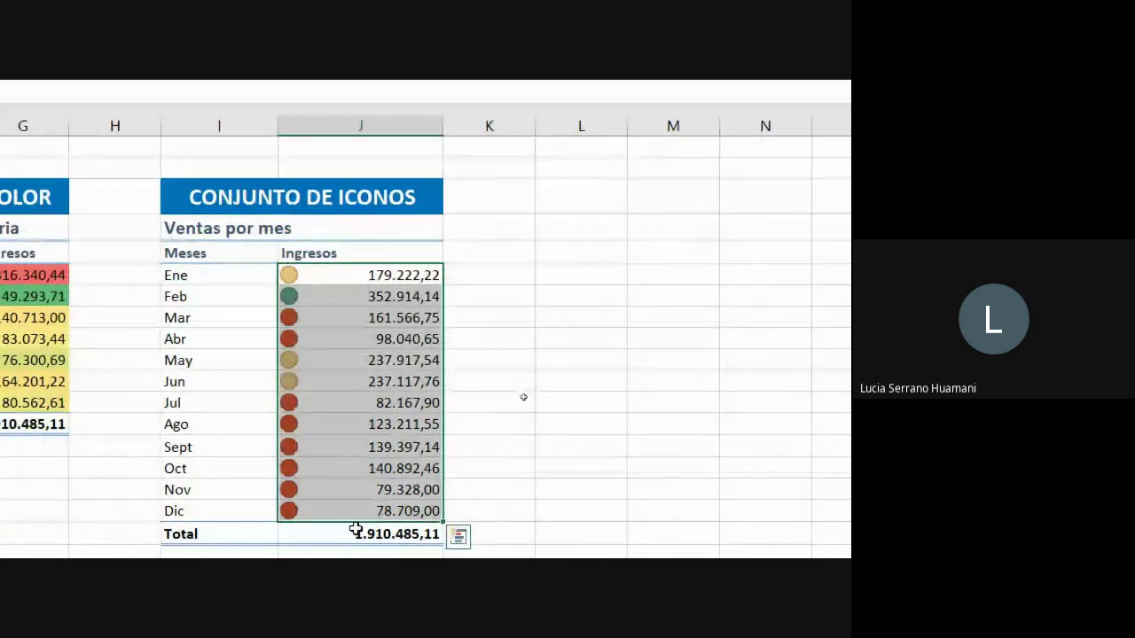
scroll(322, 543, down, 1)
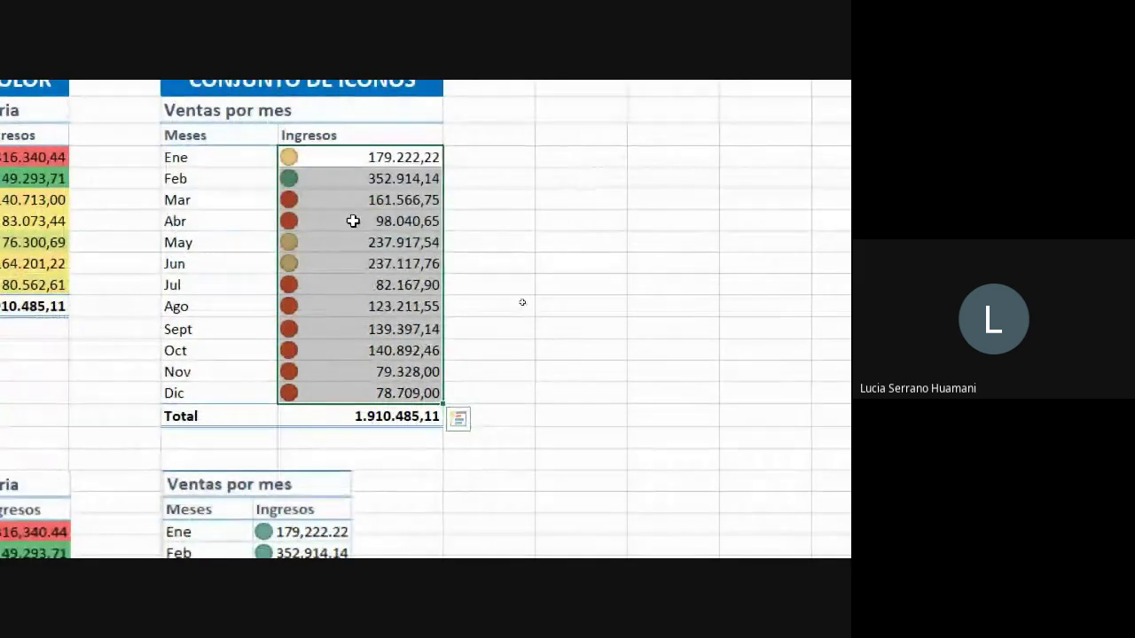
click(352, 221)
click(288, 178)
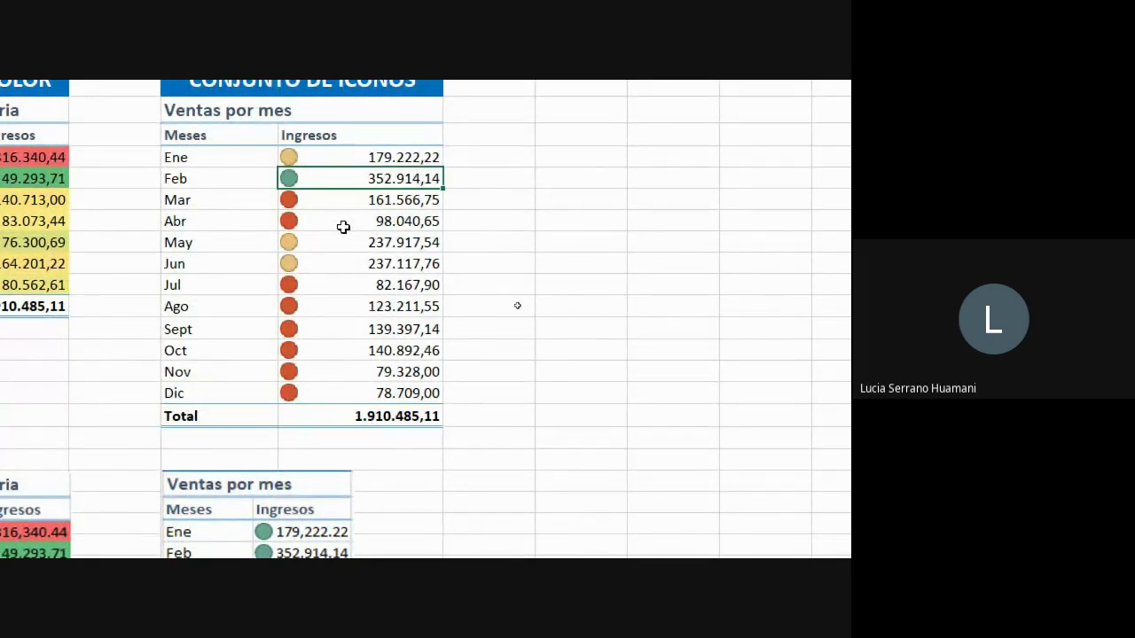
Step: Compare the Ene, May and Jun yellow circles with the red ones, then reselect Ene–Dic
click(285, 159)
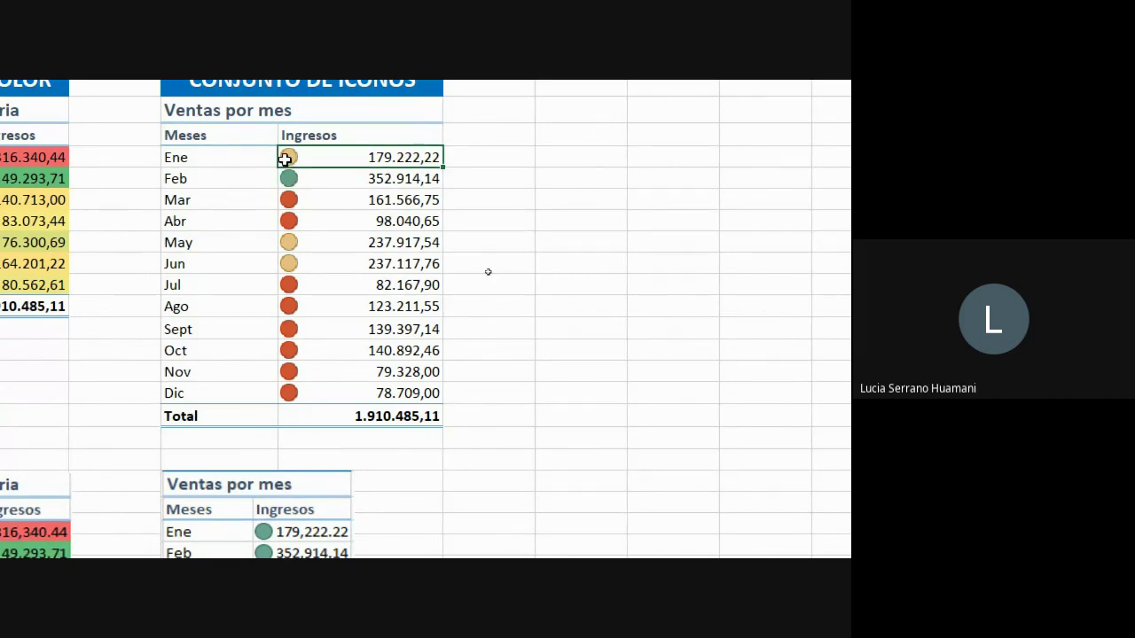
click(294, 239)
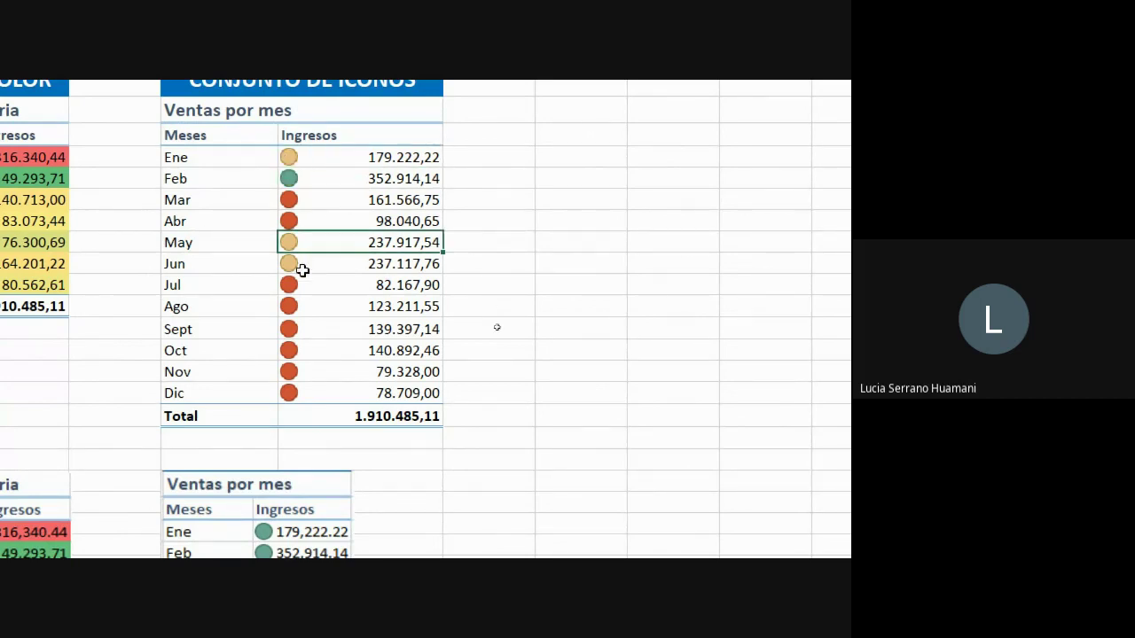
click(302, 266)
drag(294, 208, 299, 223)
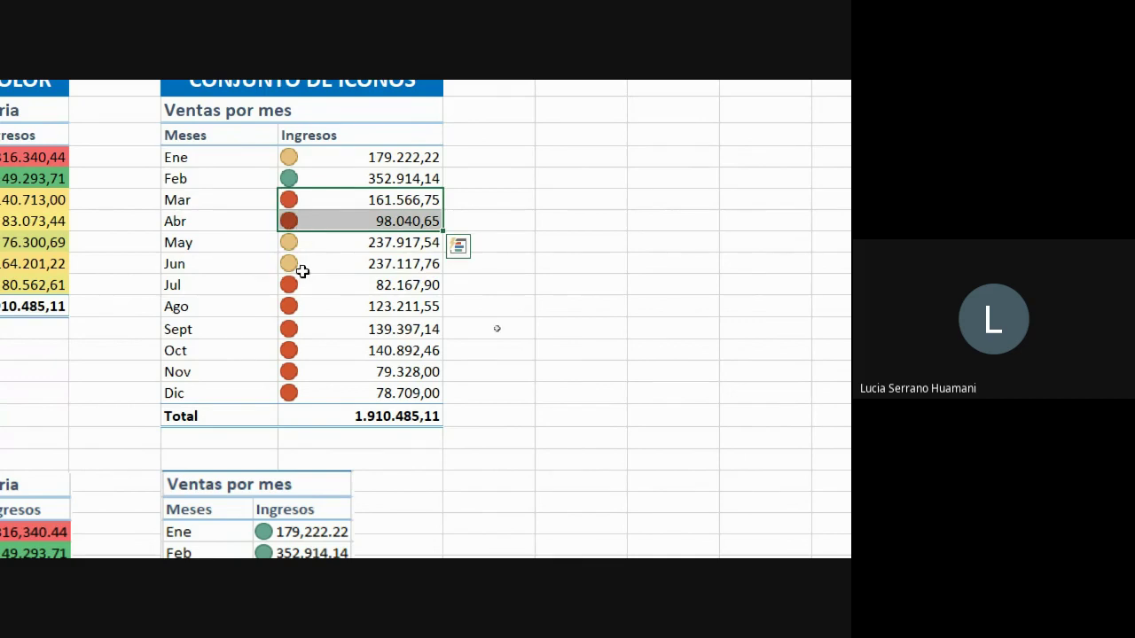
drag(300, 284, 299, 393)
click(353, 380)
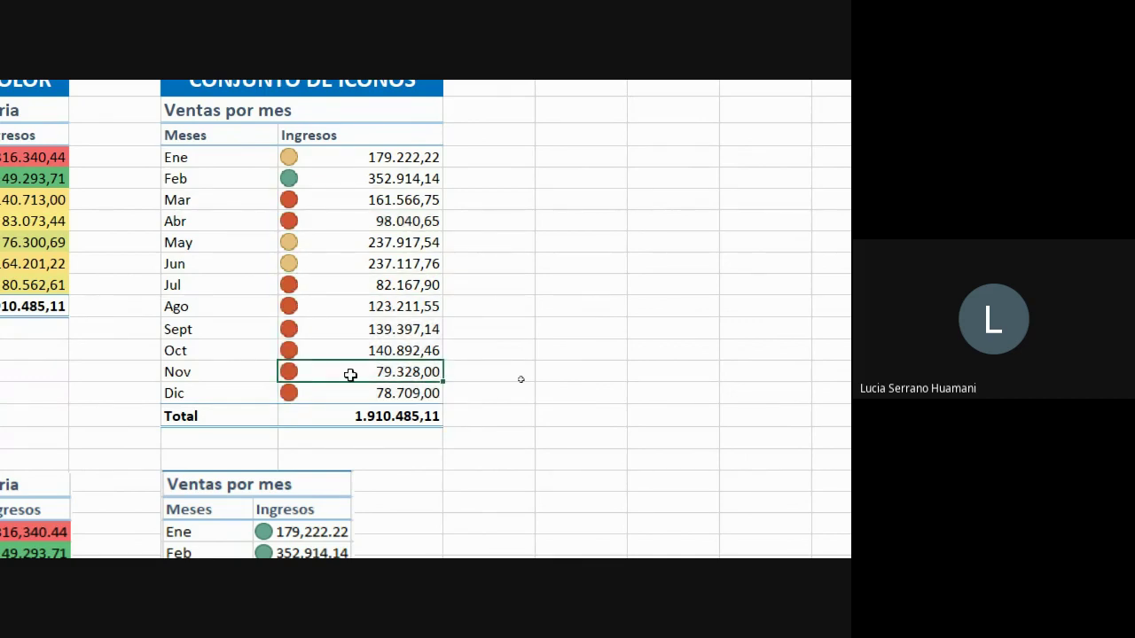
scroll(337, 478, down, 5)
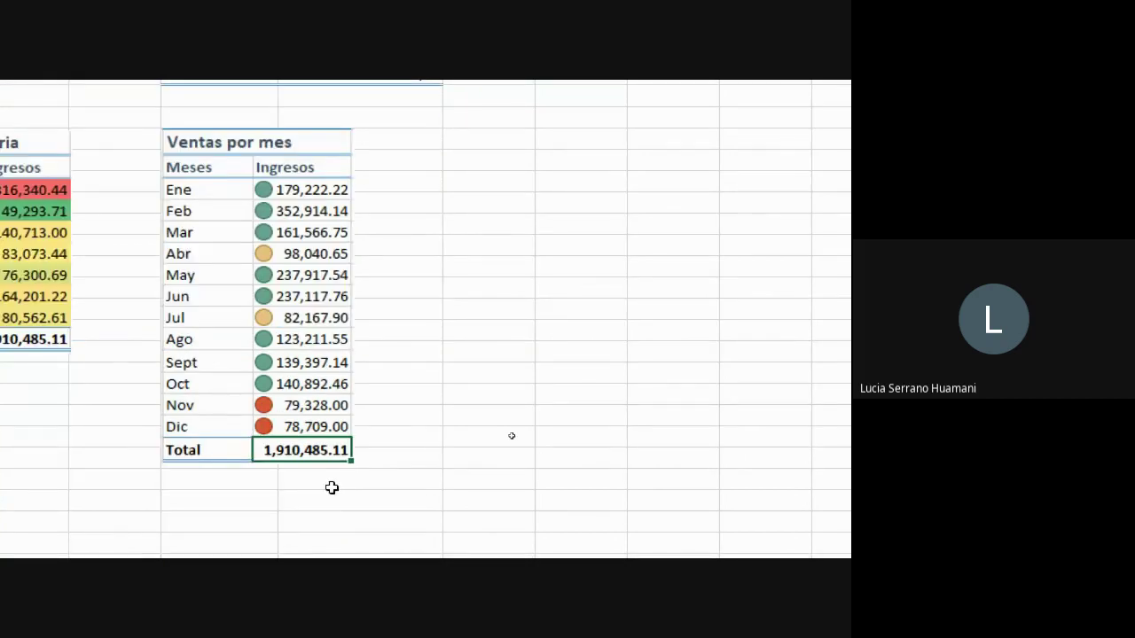
scroll(332, 488, up, 5)
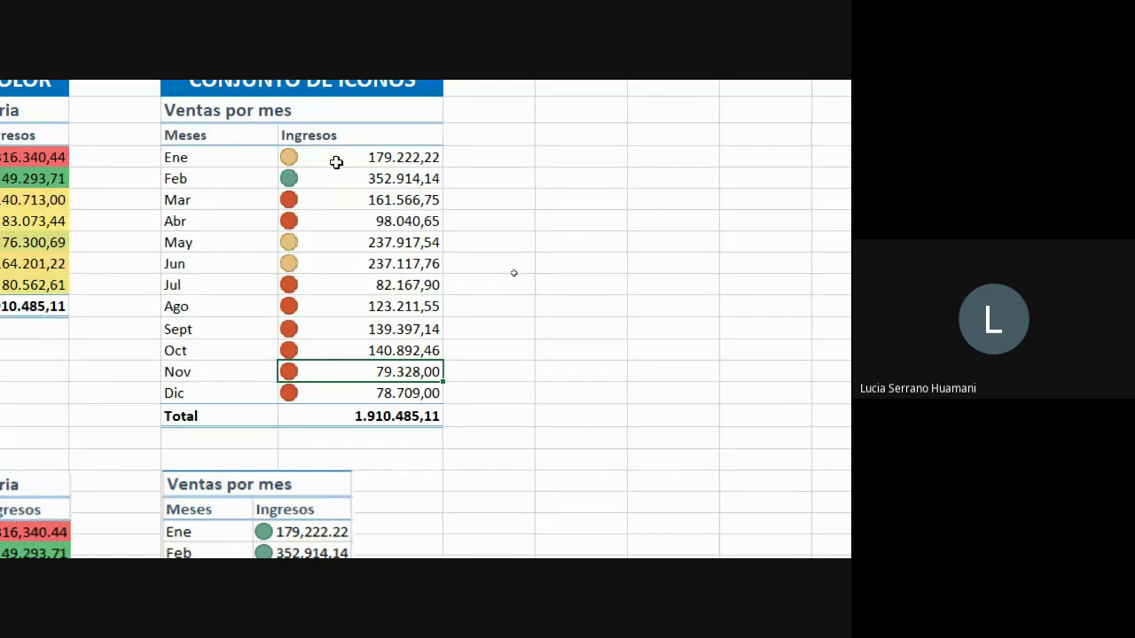
drag(336, 162, 333, 394)
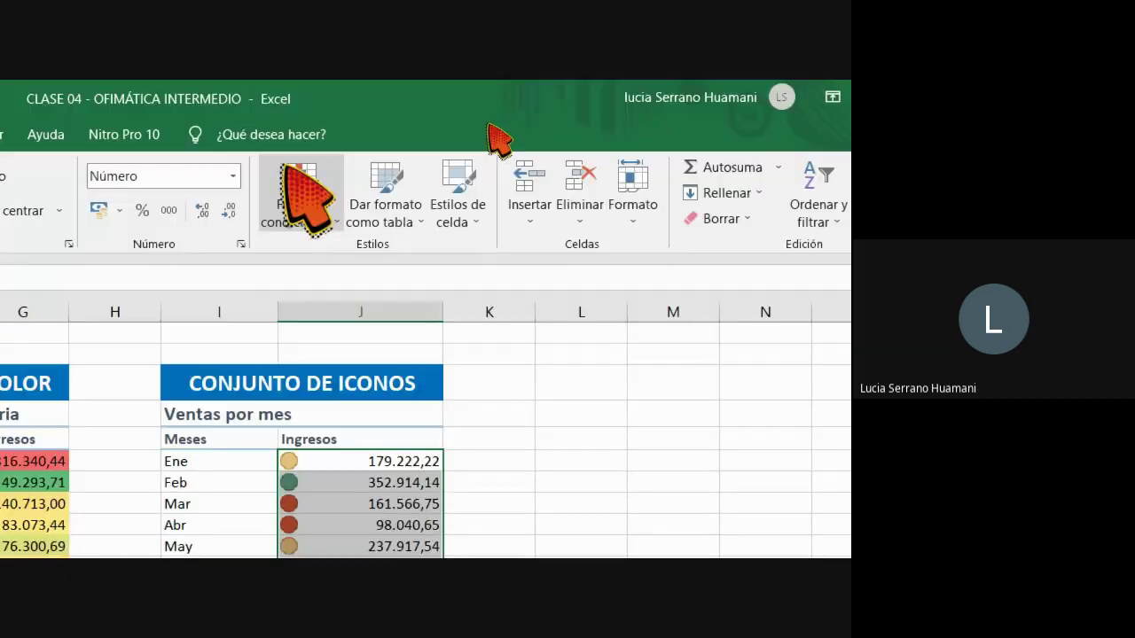
Step: Edit the Ingresos icon-set rule, trying exclamation and check icons for the top tier
click(300, 195)
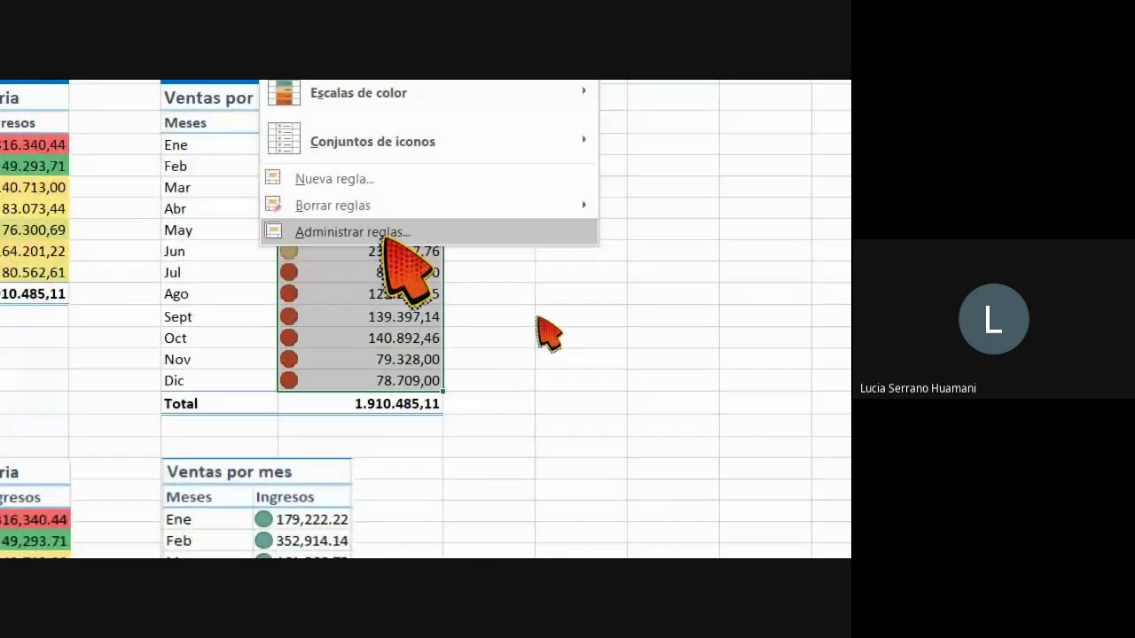
click(372, 547)
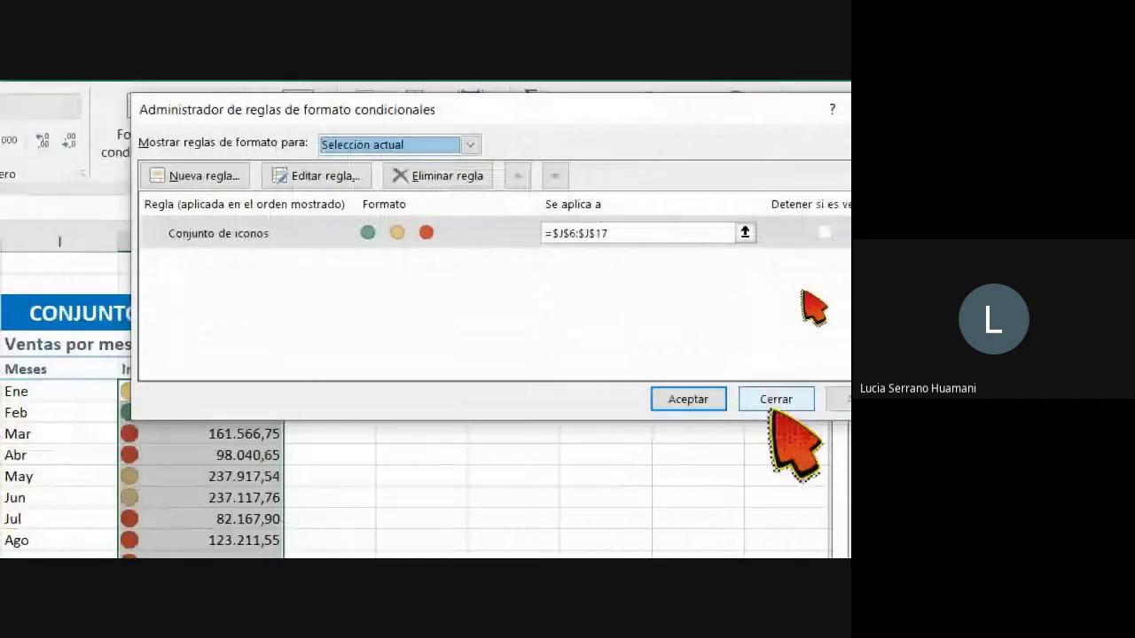
click(371, 237)
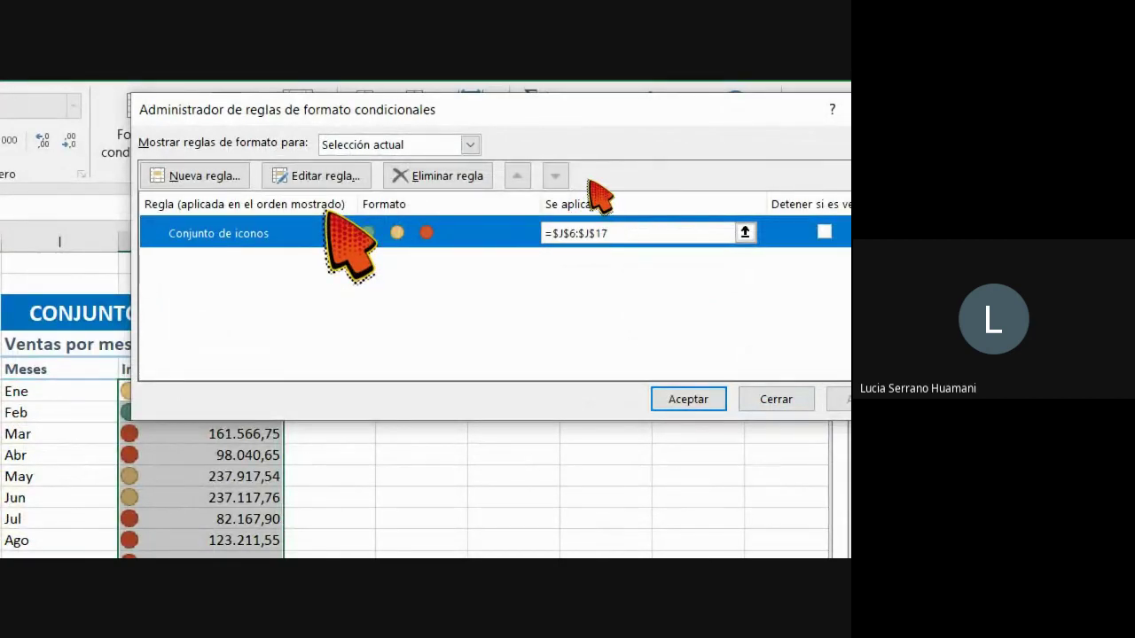
click(330, 182)
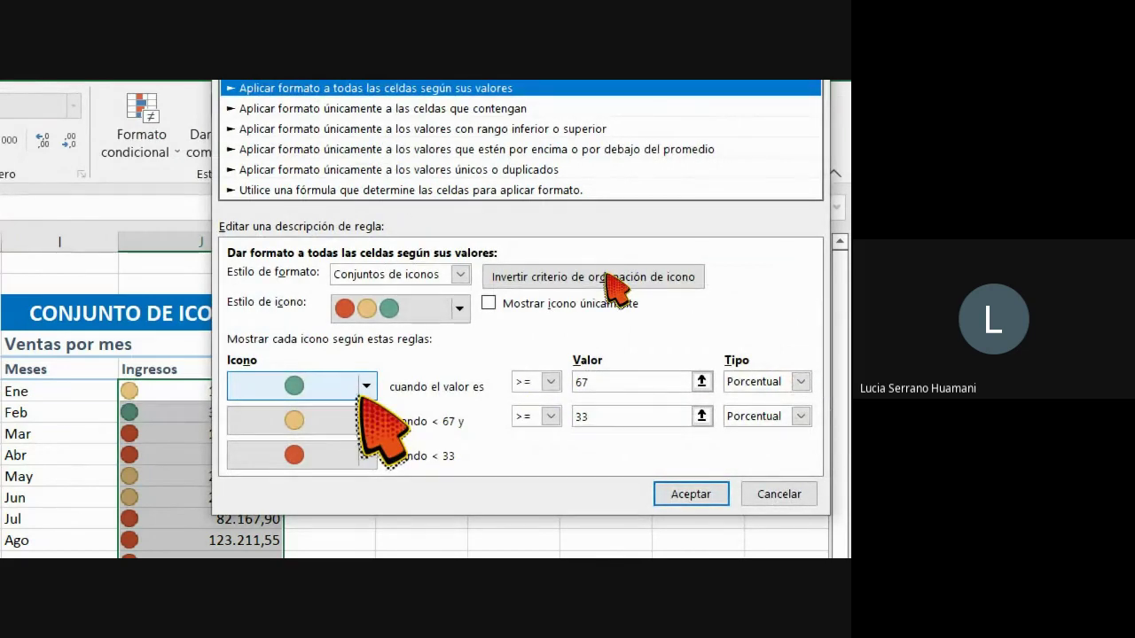
click(364, 388)
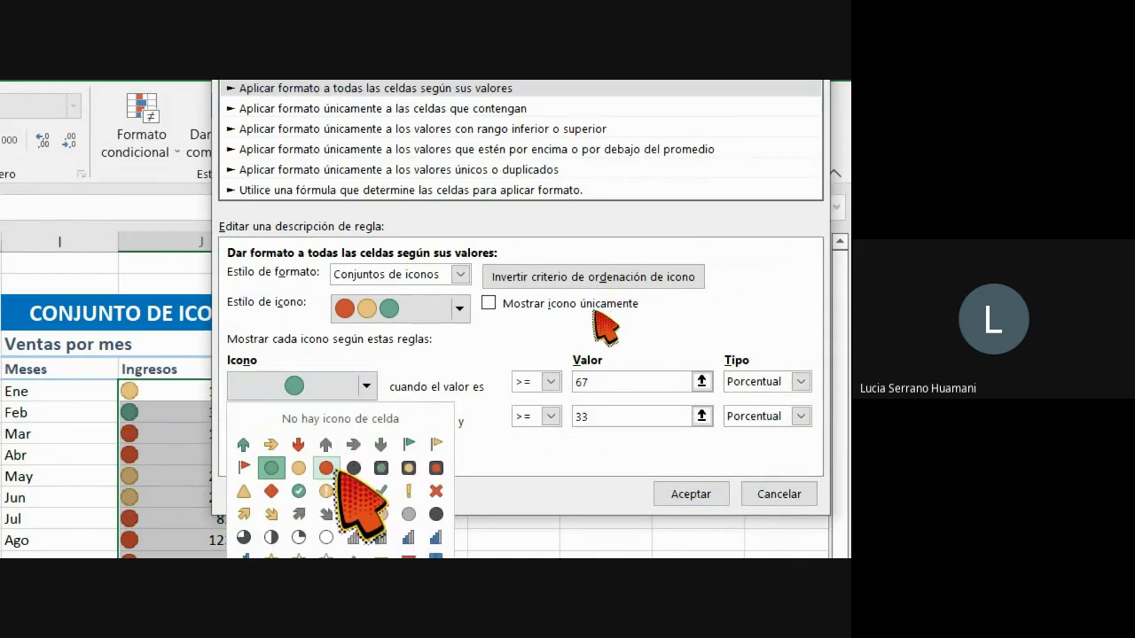
click(327, 491)
click(365, 417)
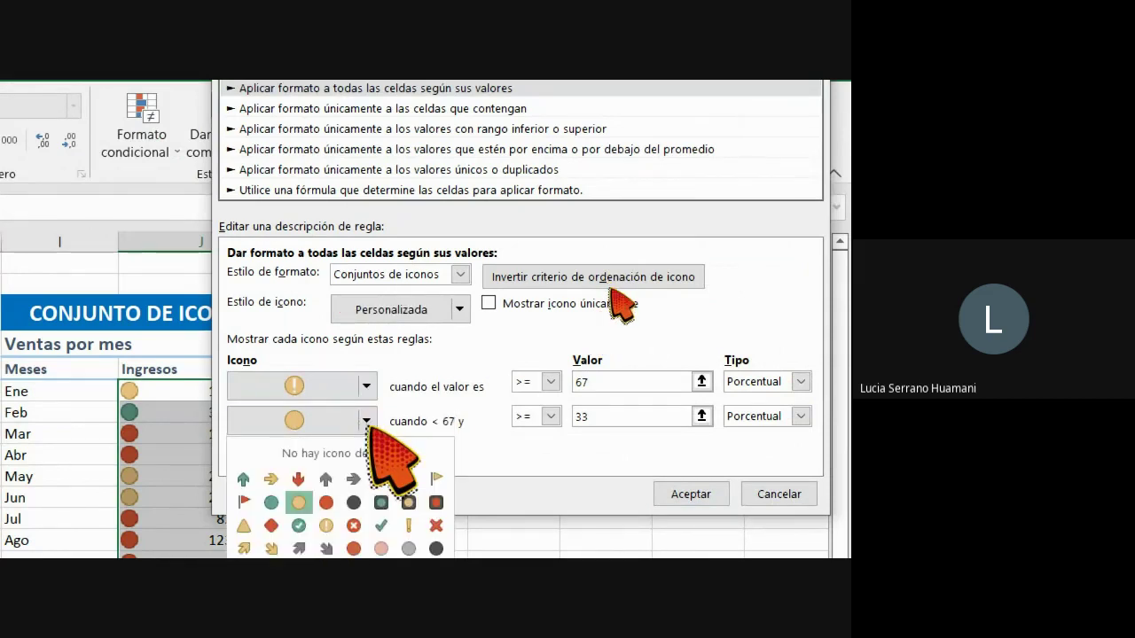
click(409, 475)
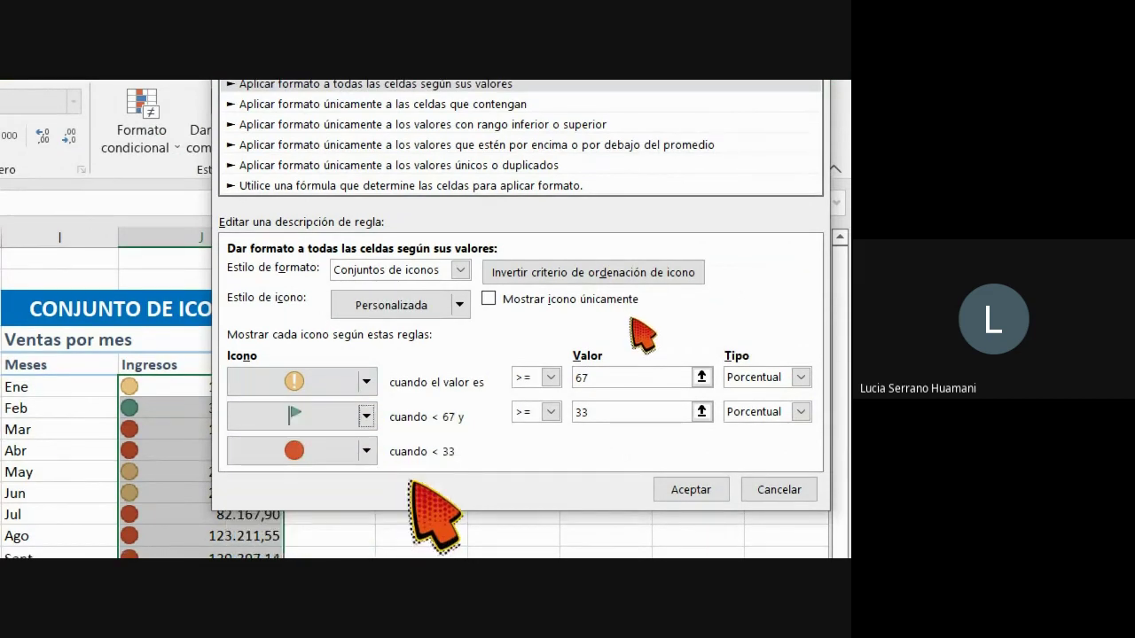
click(365, 382)
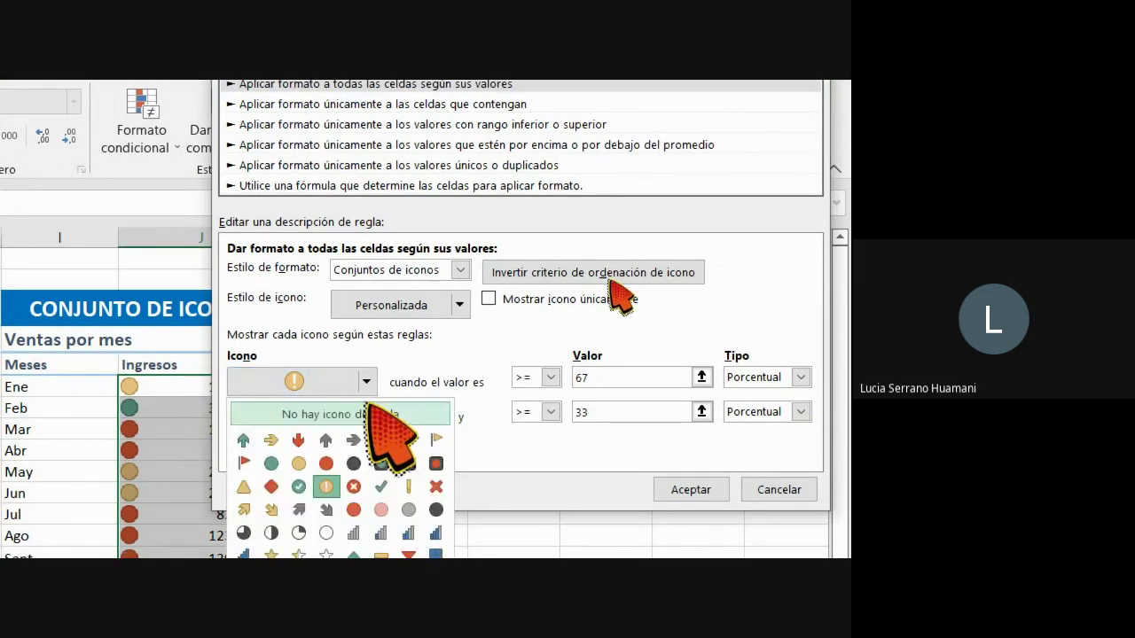
click(382, 487)
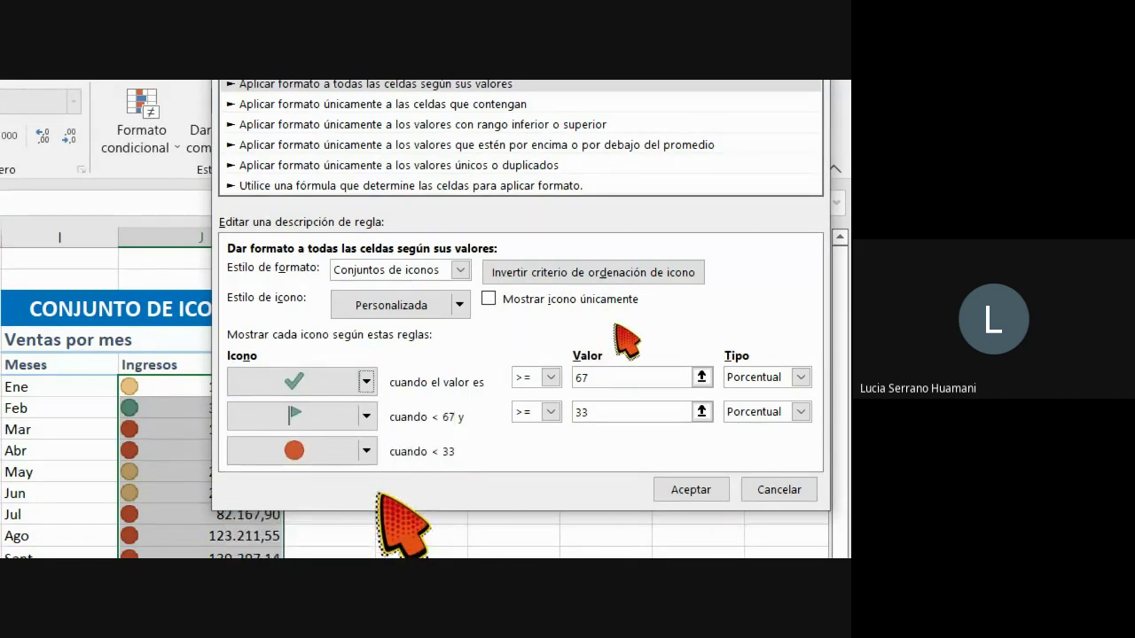
Step: Set the top icon to a green circle and the second to a yellow circle
click(365, 383)
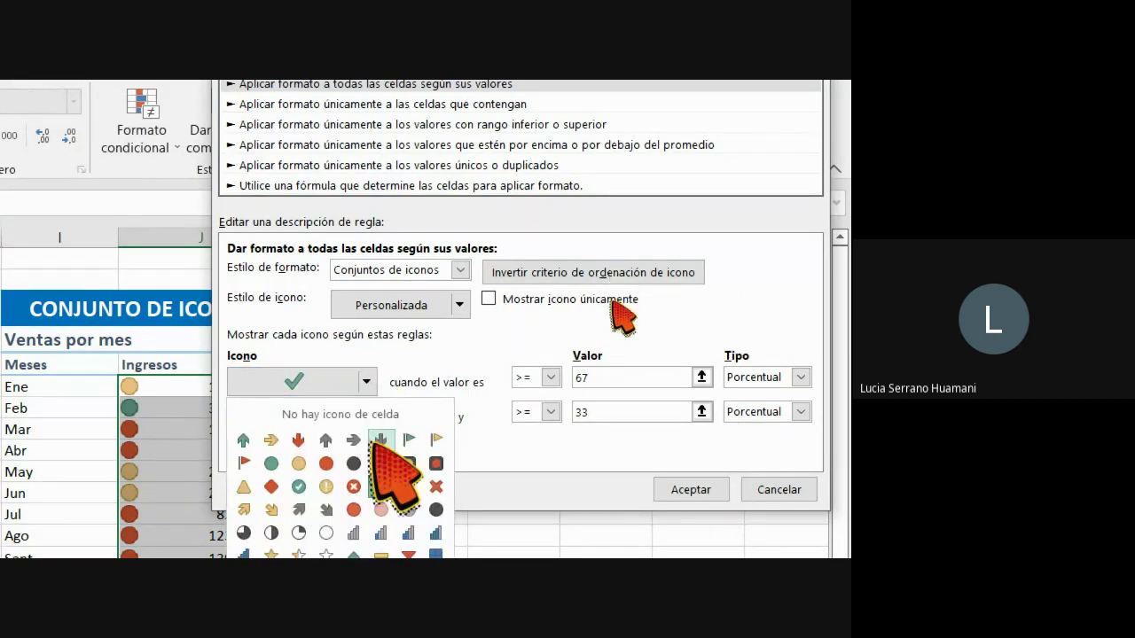
click(271, 463)
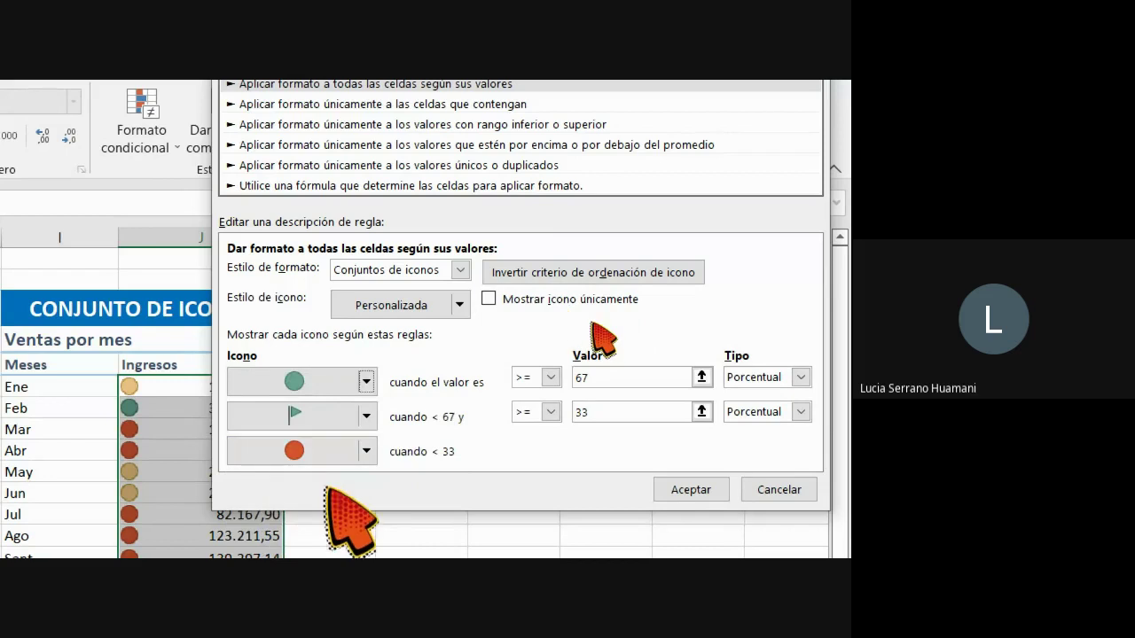
click(366, 415)
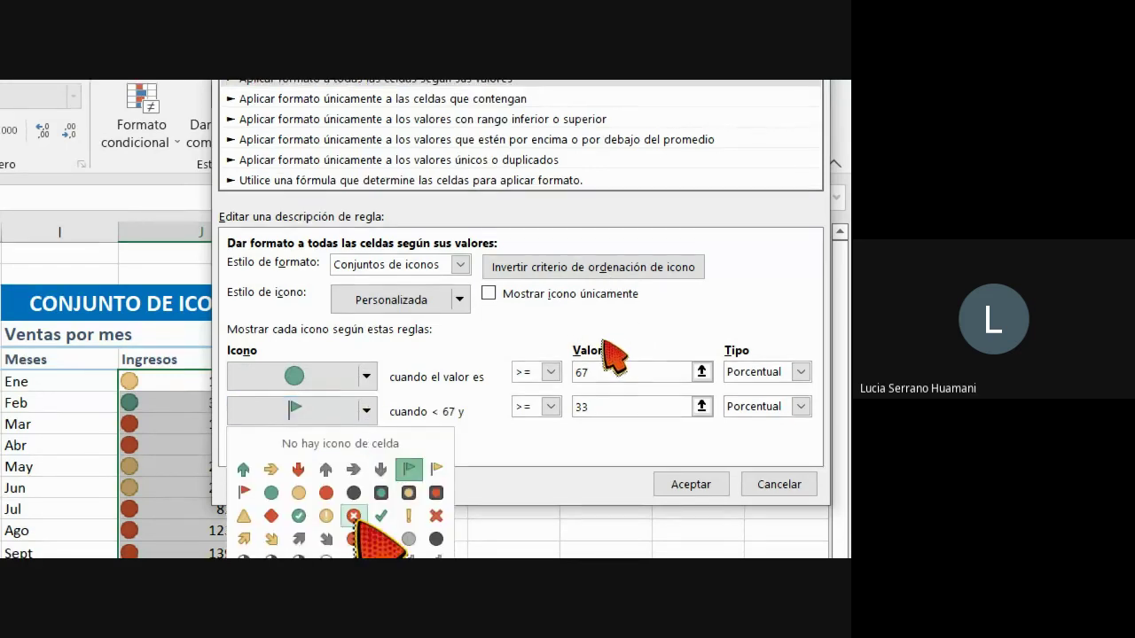
click(305, 491)
click(691, 484)
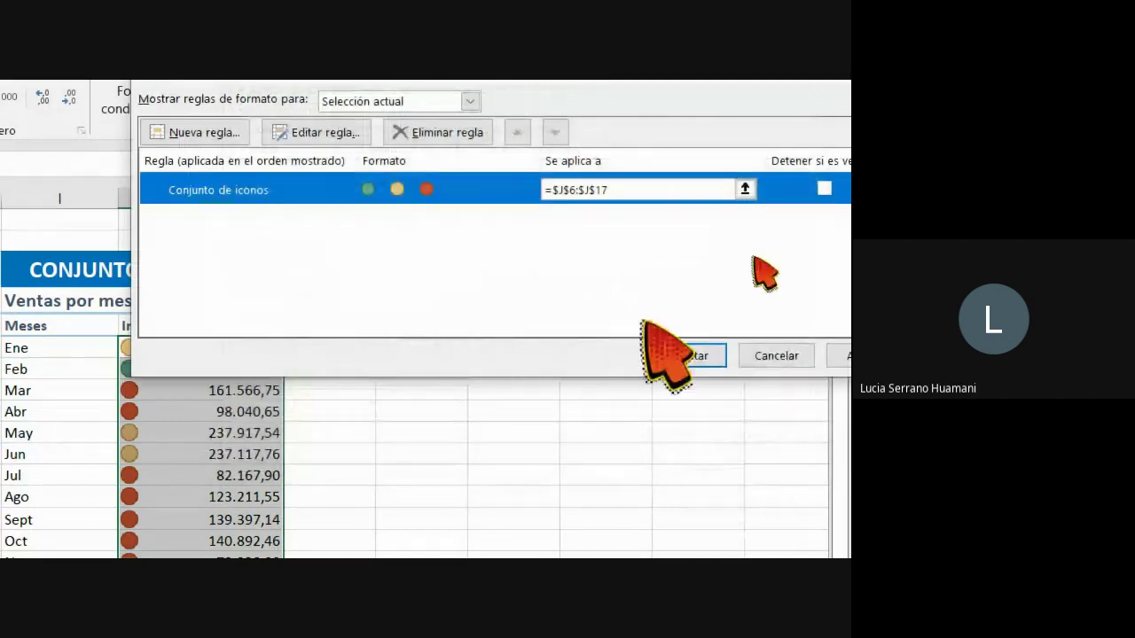
click(700, 356)
click(194, 494)
click(184, 408)
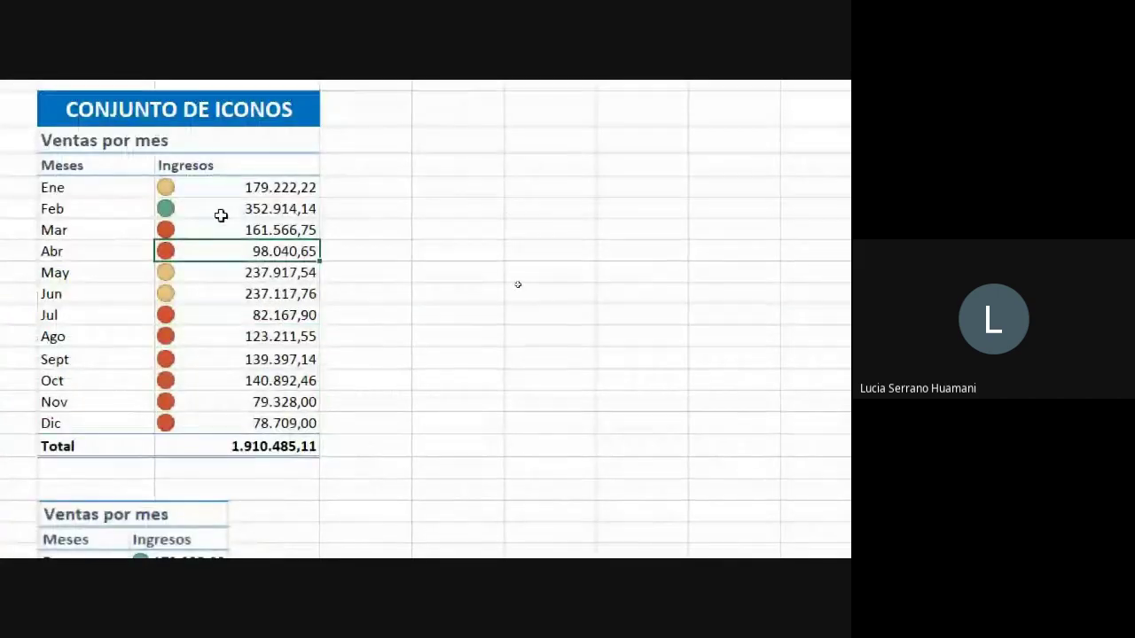
Step: Reselect Ene–Dic Ingresos and make the icon-set rule's second icon a green circle
click(173, 348)
drag(209, 205, 236, 424)
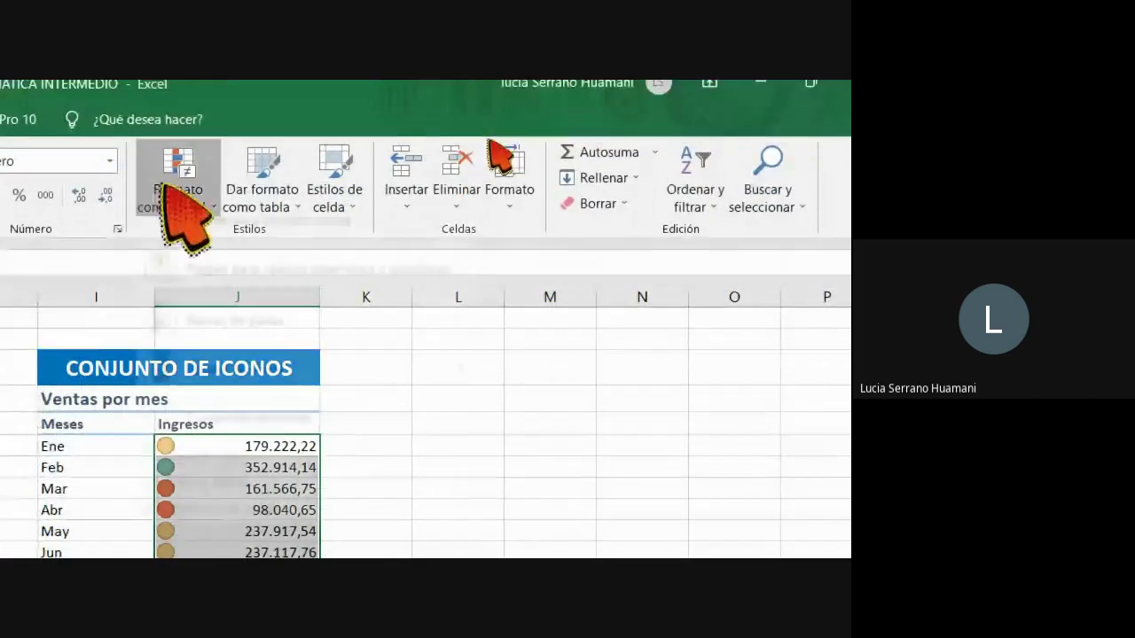
click(177, 182)
click(233, 327)
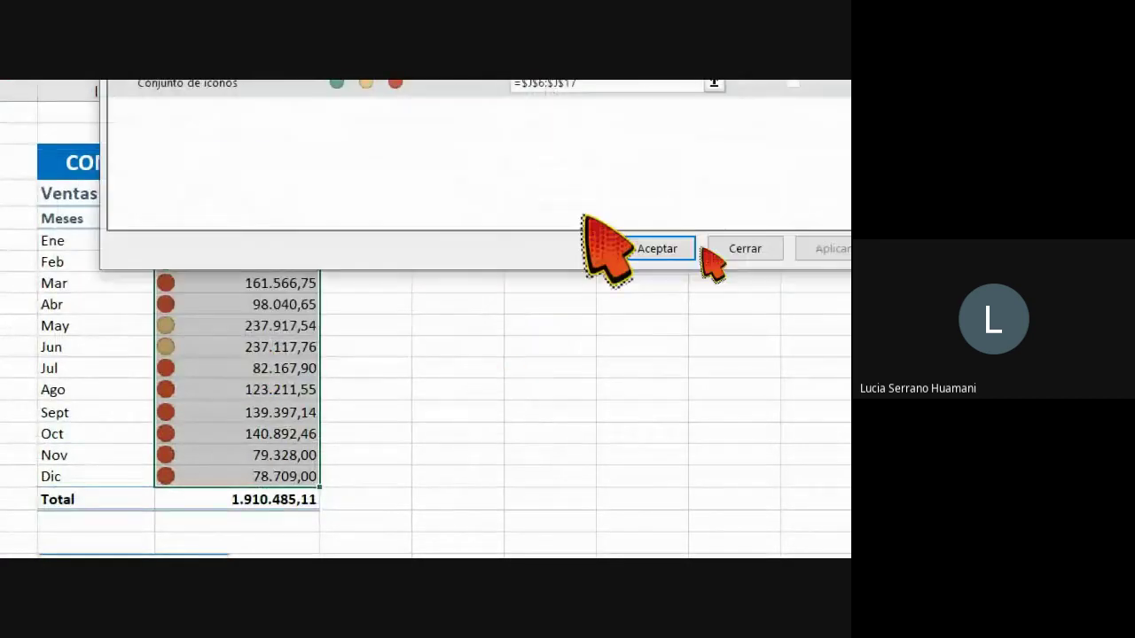
click(421, 82)
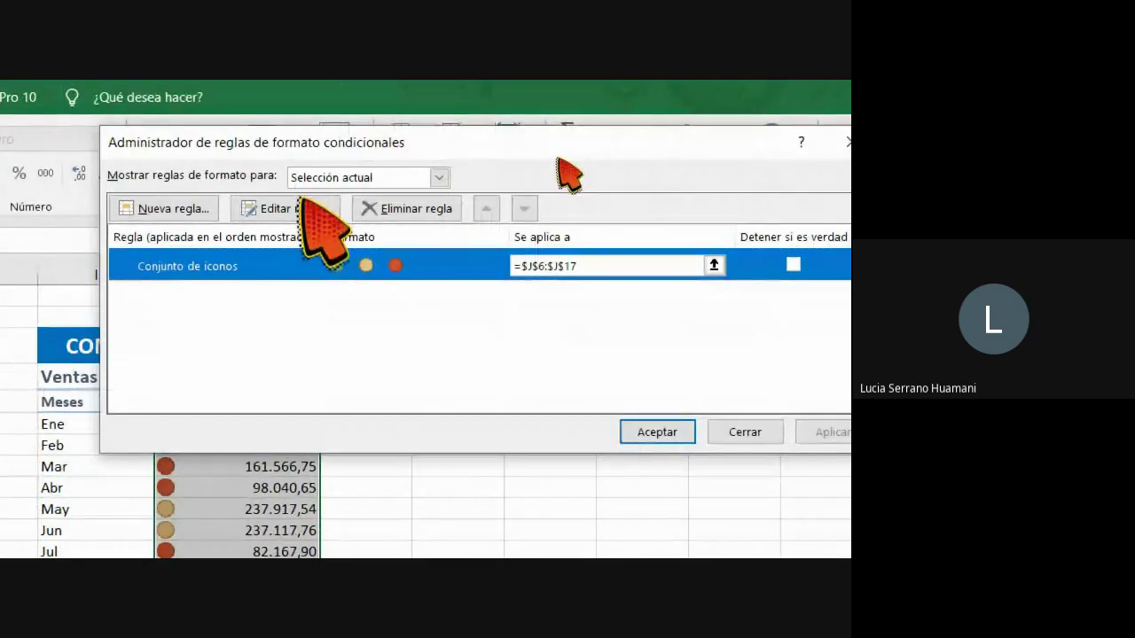
click(303, 206)
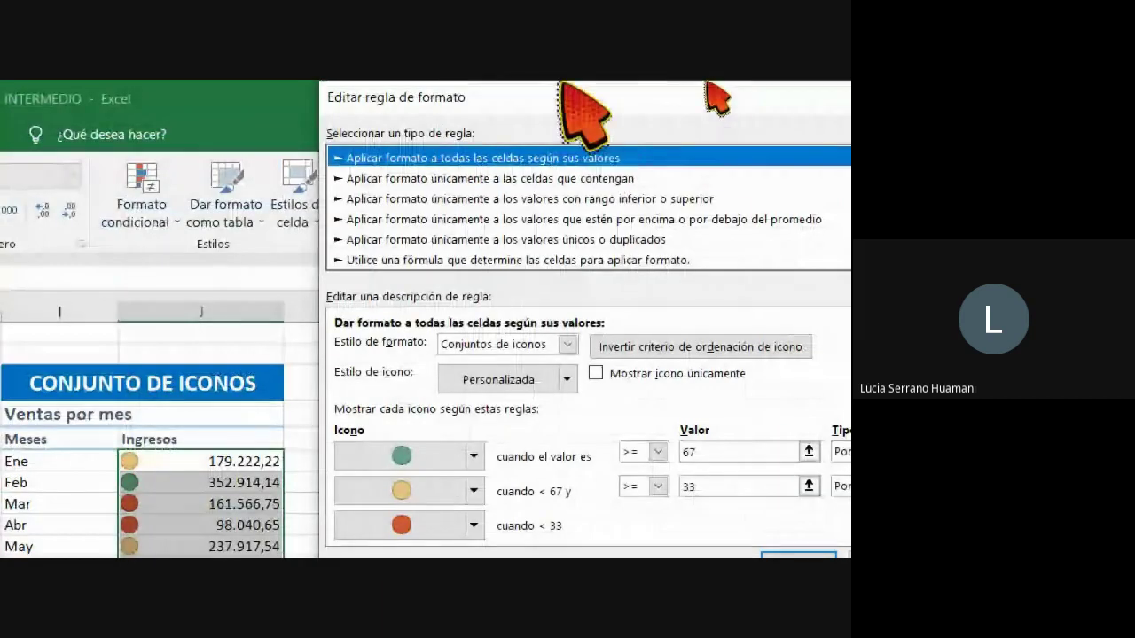
drag(552, 76, 498, 83)
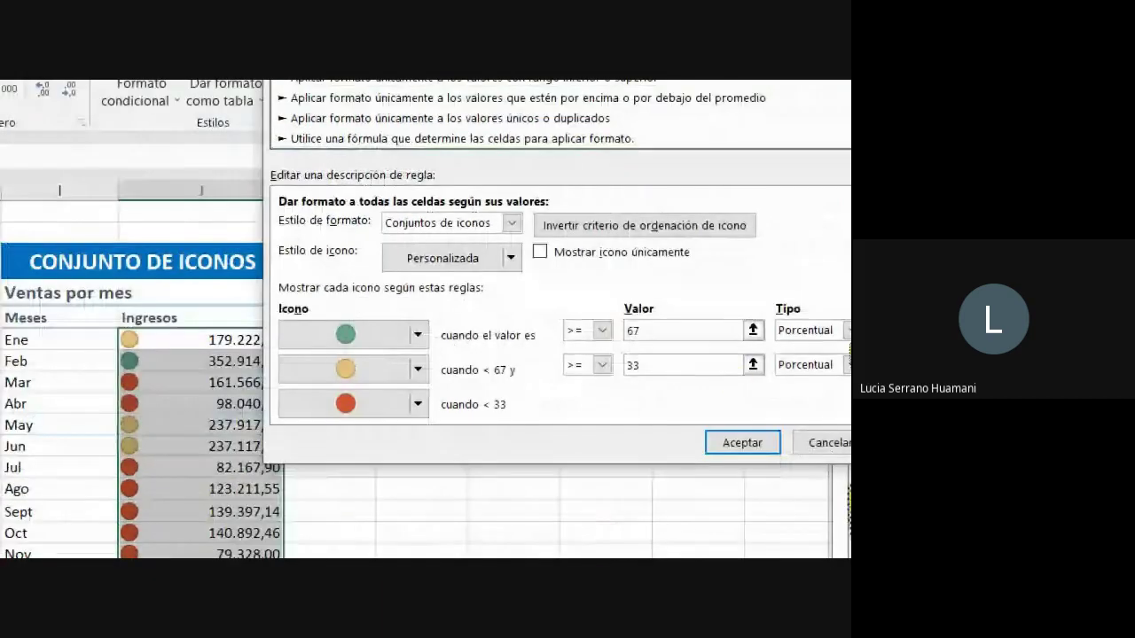
click(418, 369)
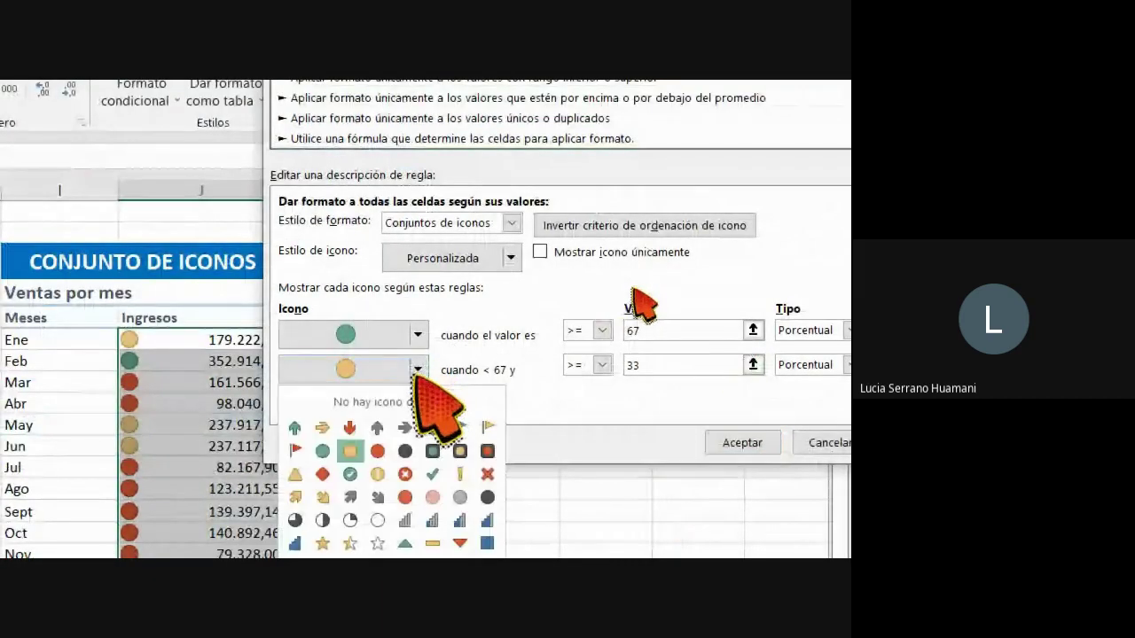
click(324, 451)
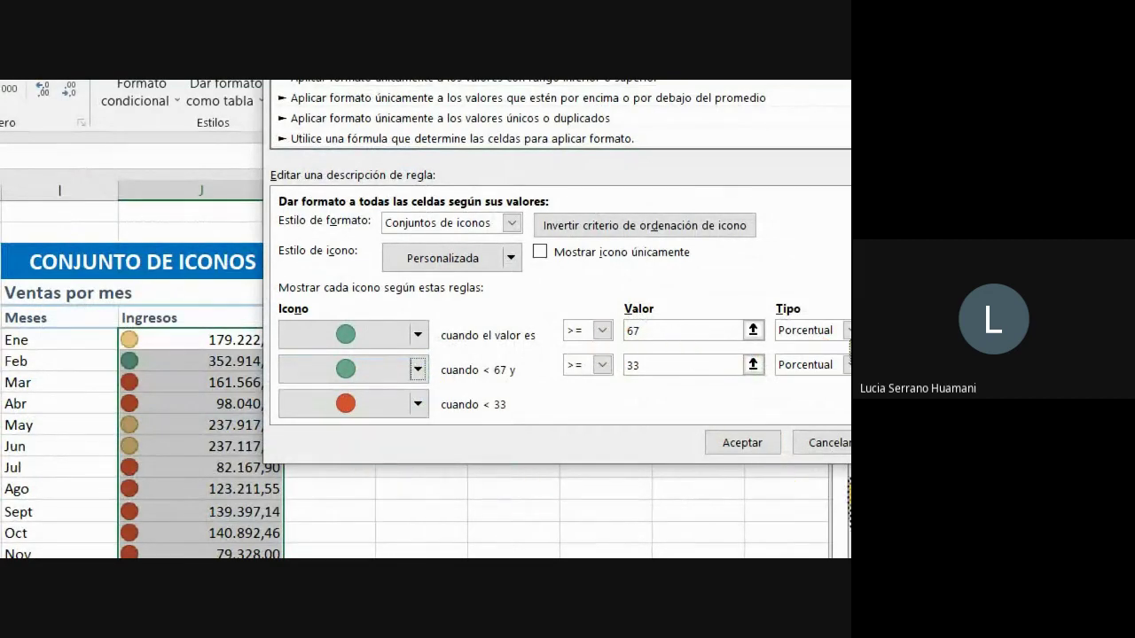
click(743, 443)
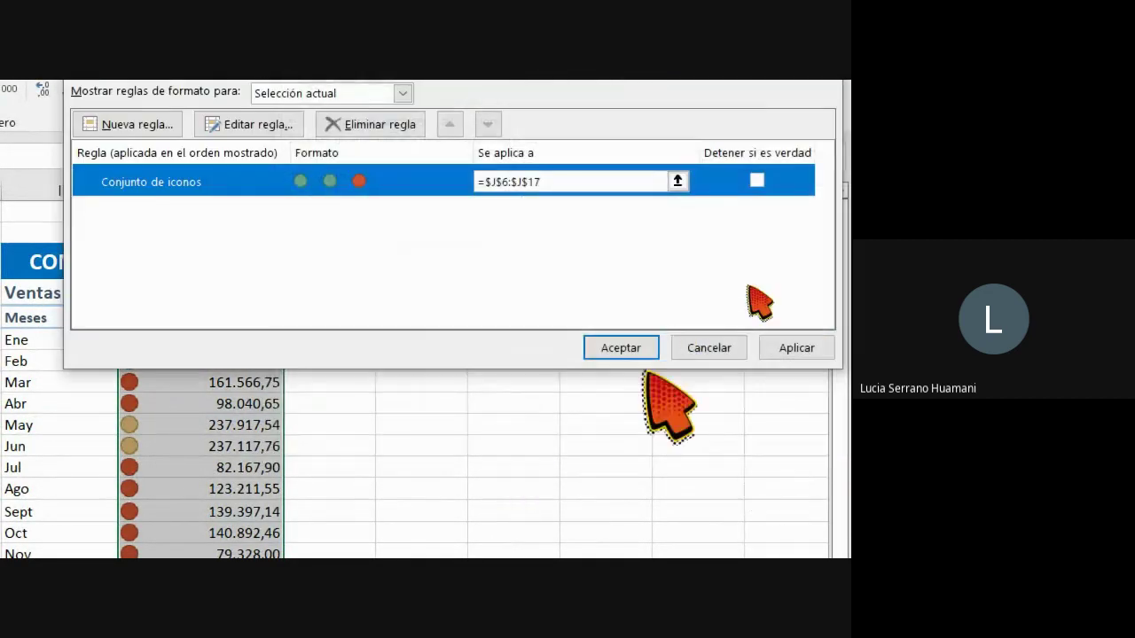
click(626, 347)
Step: Check the Ago, Feb, Abr and Jul income circles, now only green or red
scroll(200, 319, down, 1)
click(201, 302)
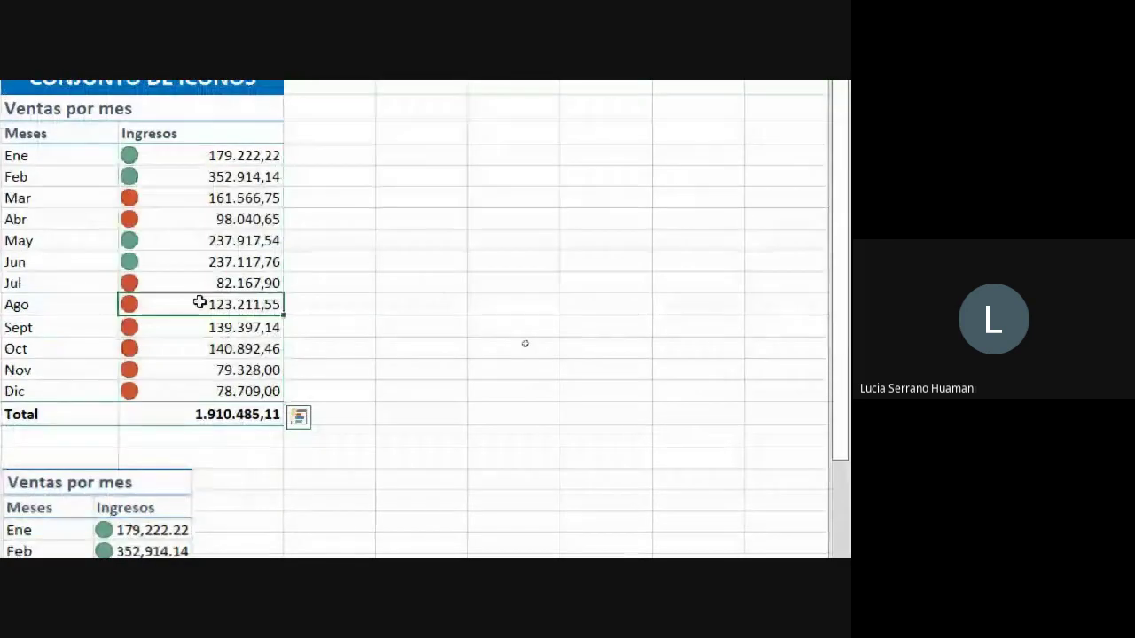
click(154, 177)
click(165, 219)
click(163, 283)
scroll(164, 399, down, 2)
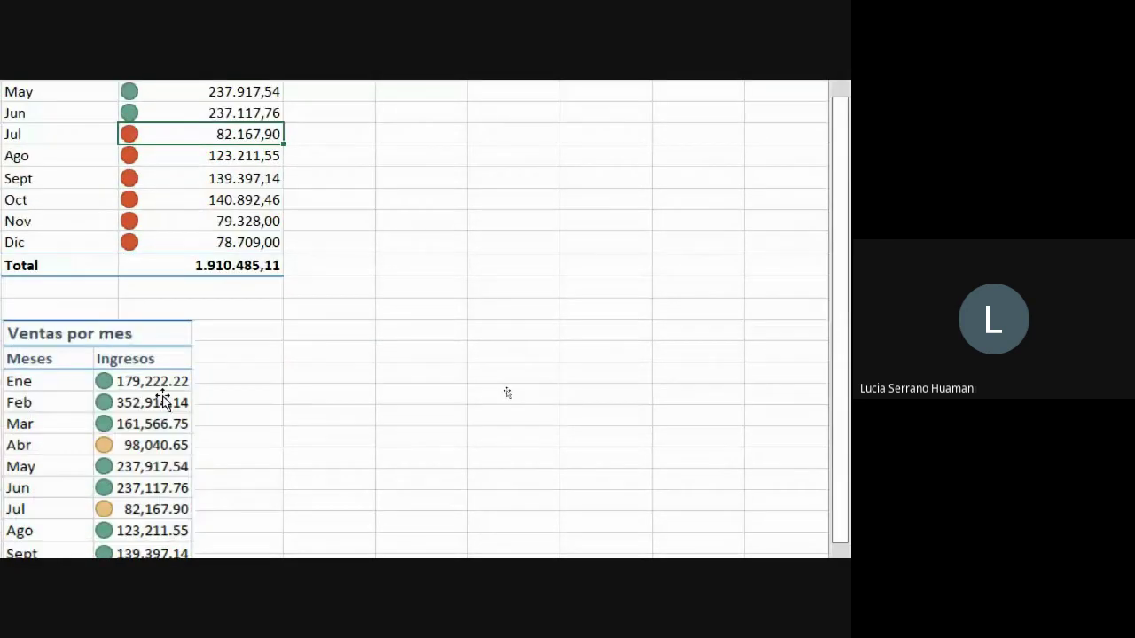
scroll(175, 532, down, 1)
Step: Compare Jul, Jun, Ene and Ago with the reference picture, then go to sheet Ejemplo3
click(148, 468)
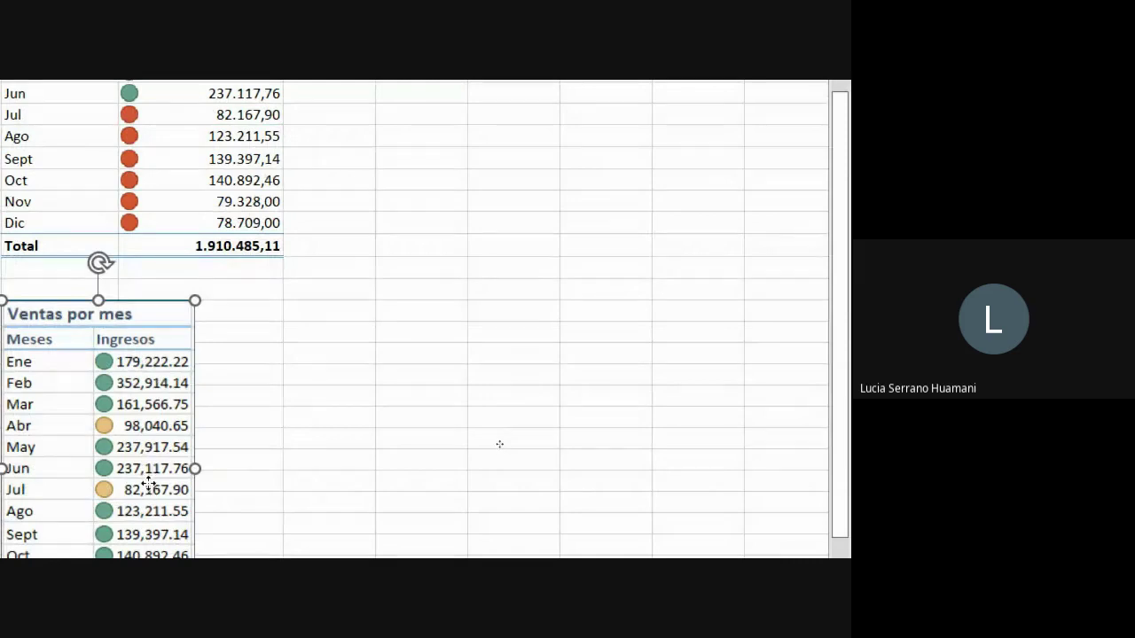
scroll(139, 136, up, 3)
click(206, 297)
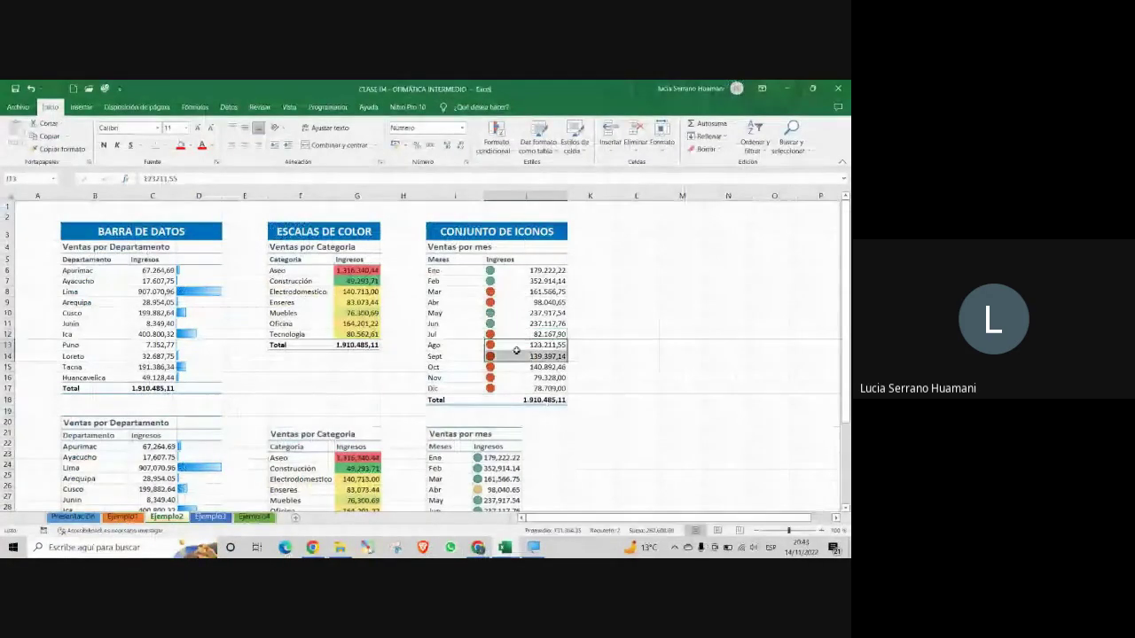
click(529, 324)
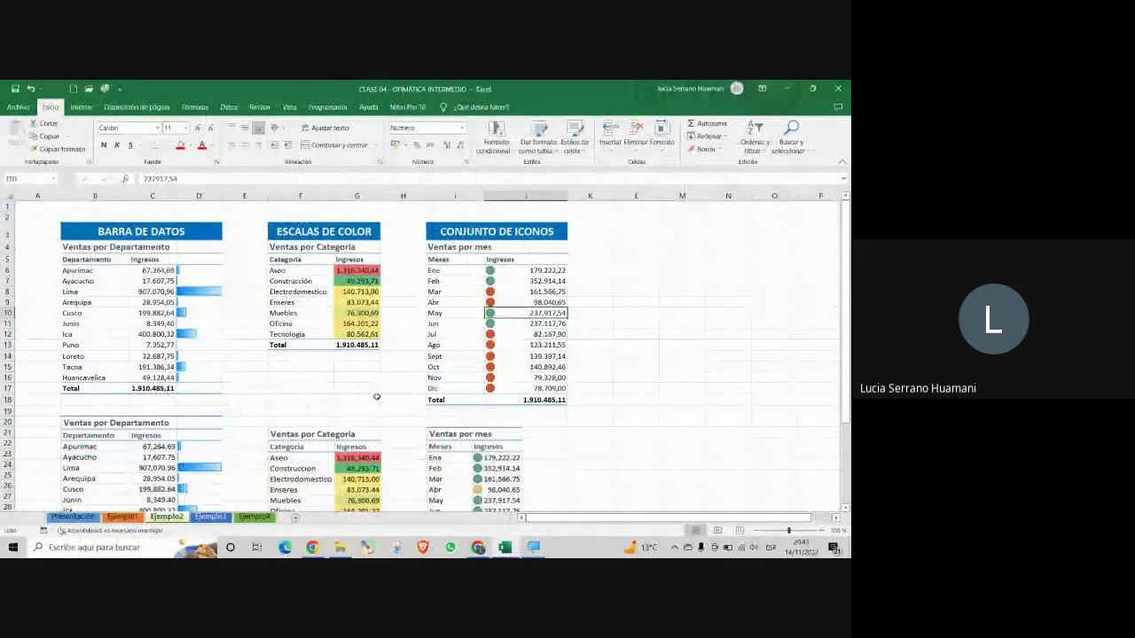
scroll(503, 383, down, 2)
scroll(506, 426, up, 2)
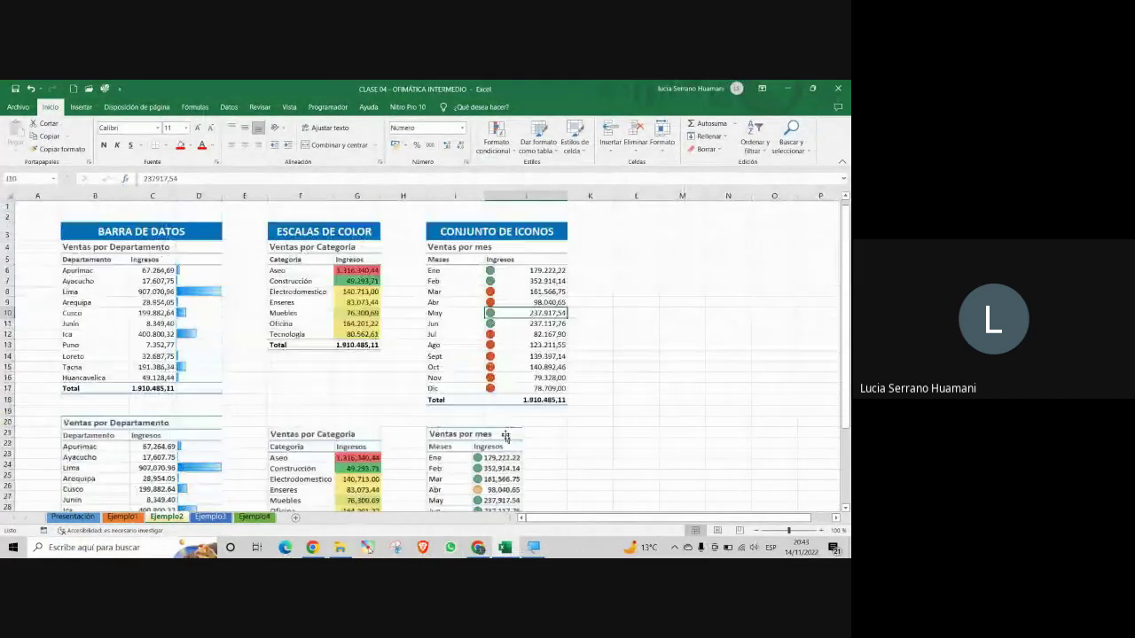
click(523, 271)
drag(523, 270, 523, 404)
click(520, 344)
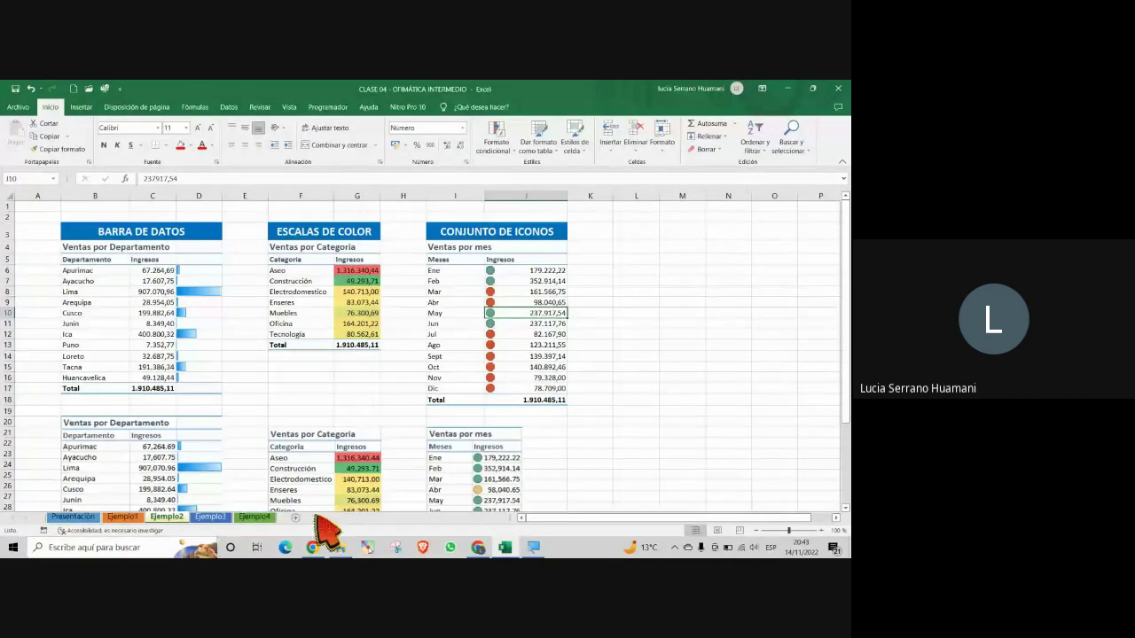
click(218, 518)
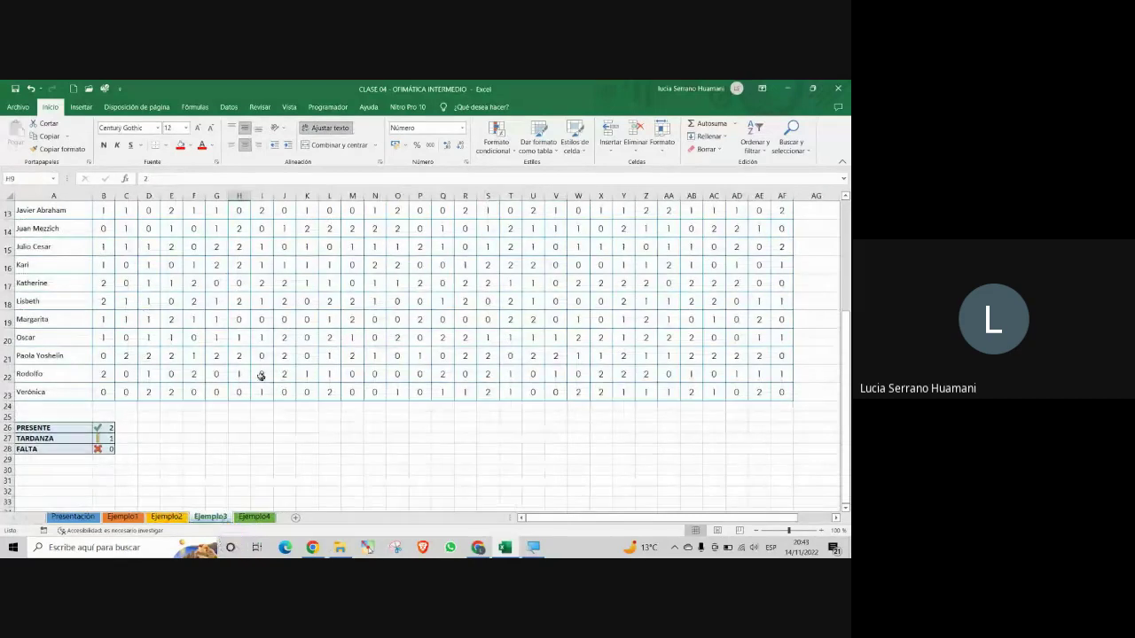
click(261, 374)
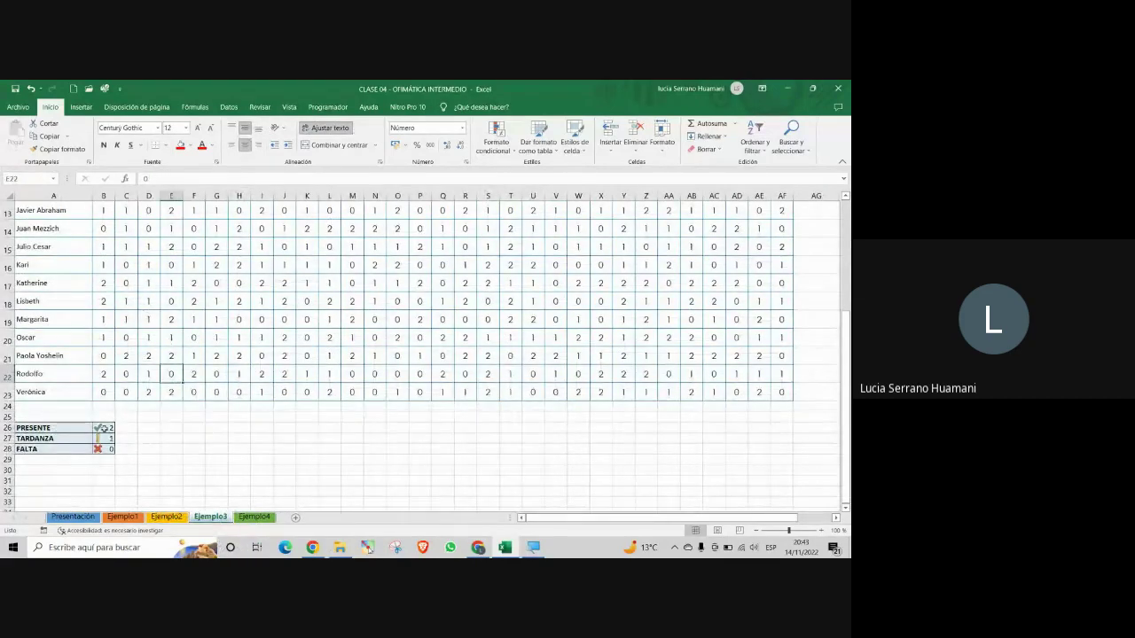
click(193, 356)
scroll(237, 441, up, 4)
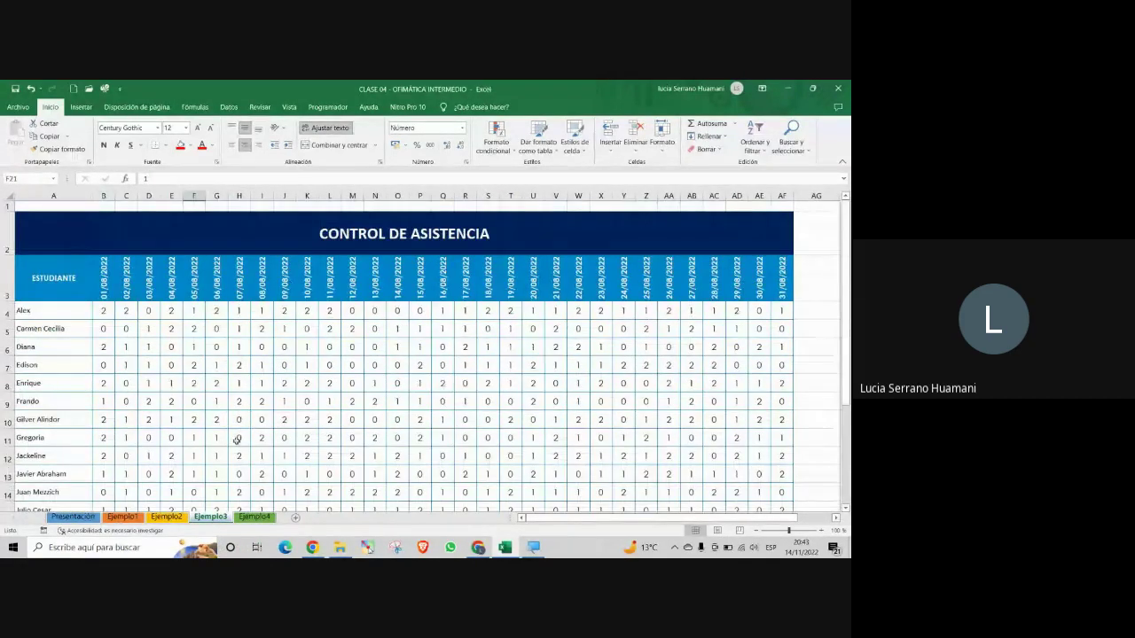
click(169, 363)
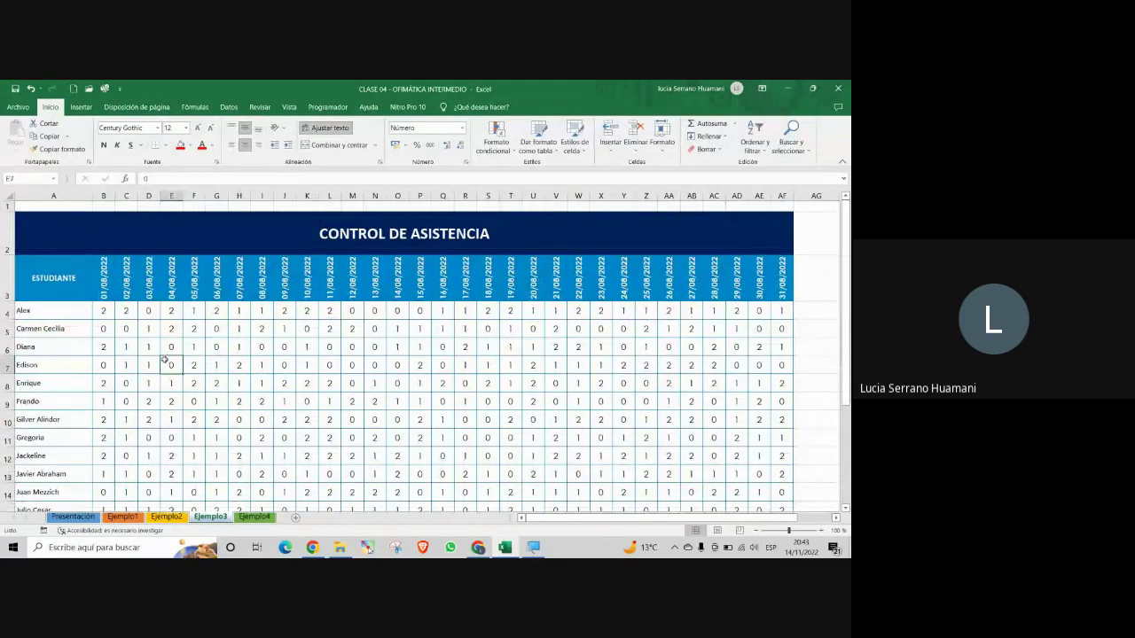
scroll(25, 408, down, 4)
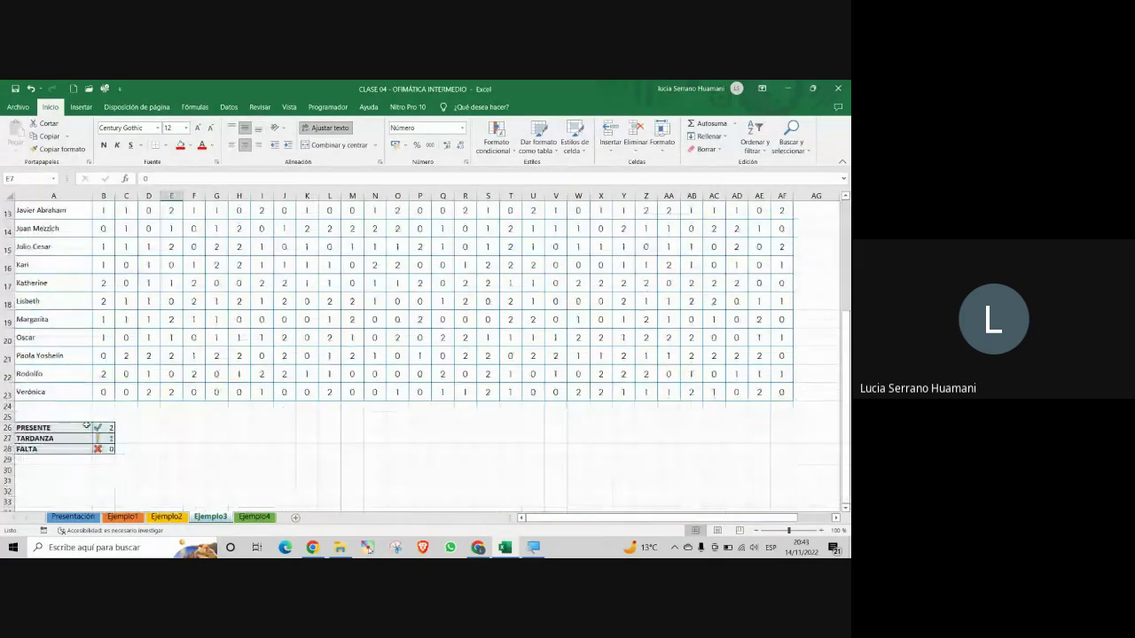
drag(106, 427, 106, 455)
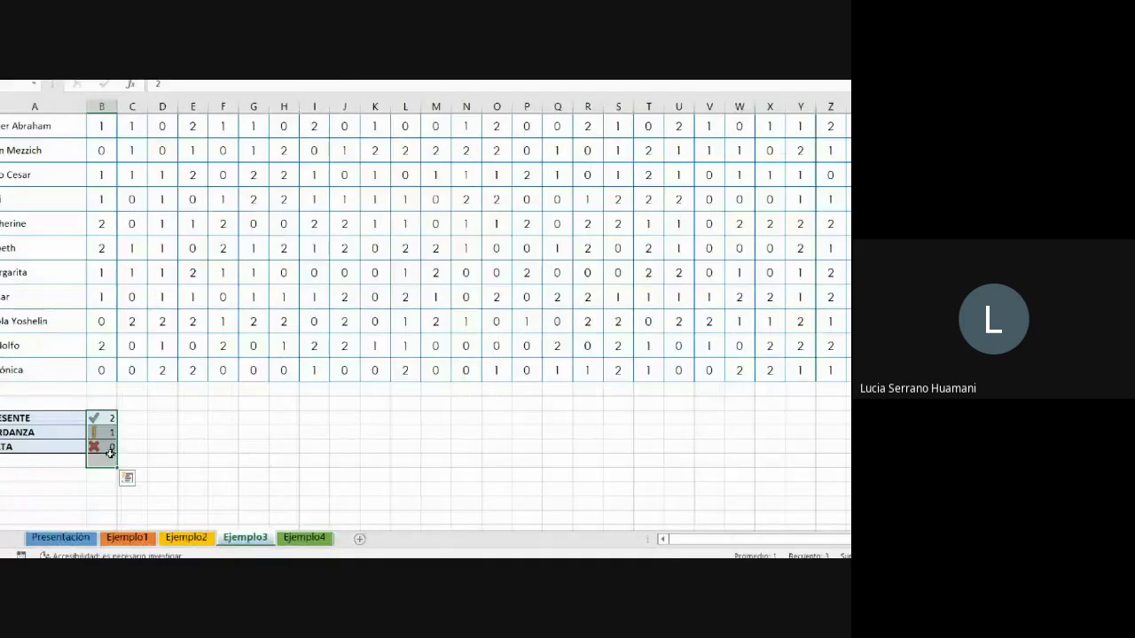
click(68, 449)
drag(136, 440, 216, 400)
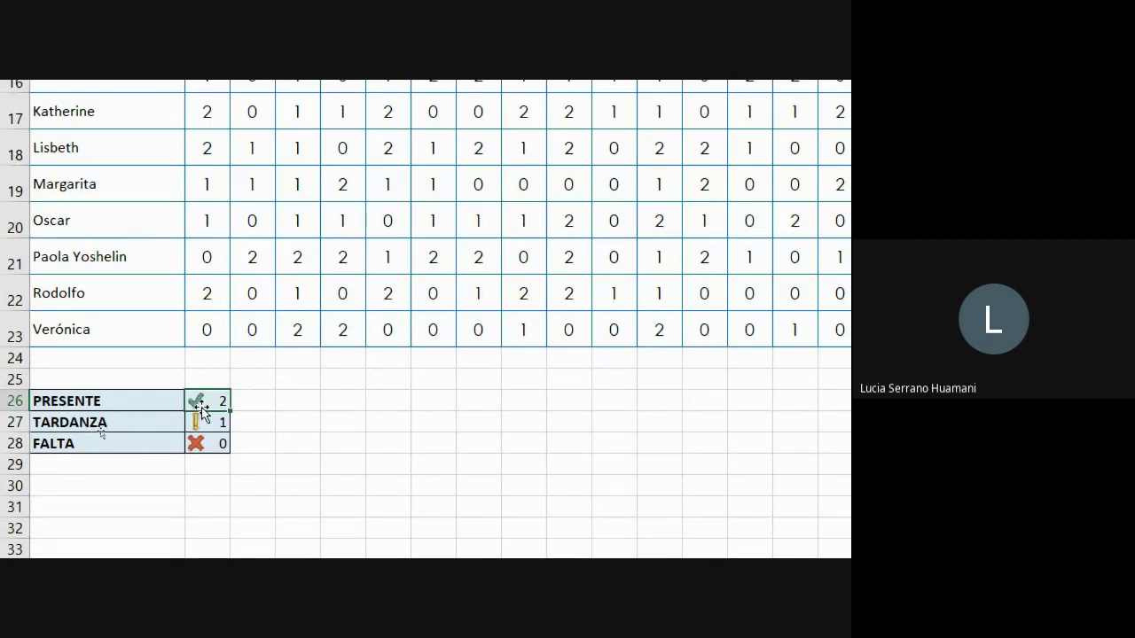
click(207, 430)
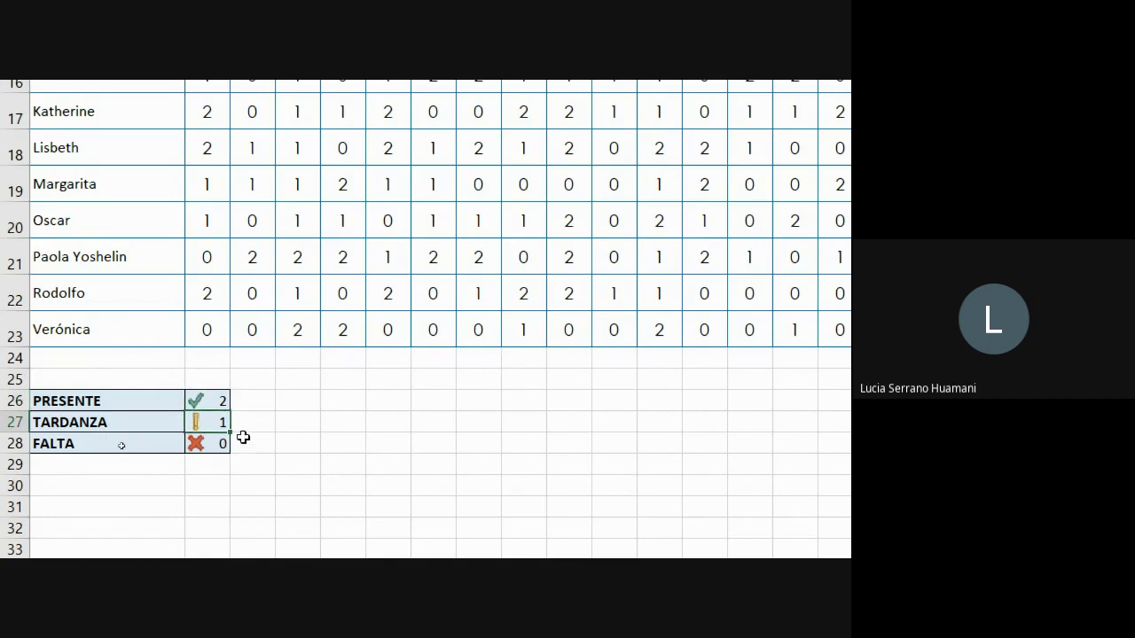
click(210, 450)
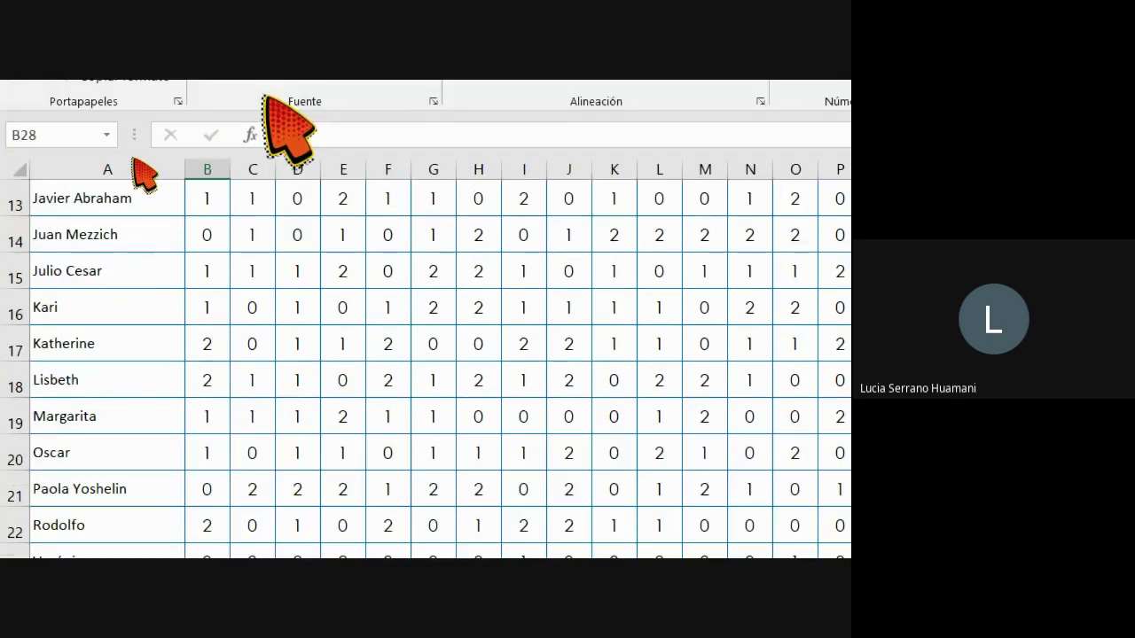
scroll(310, 456, up, 3)
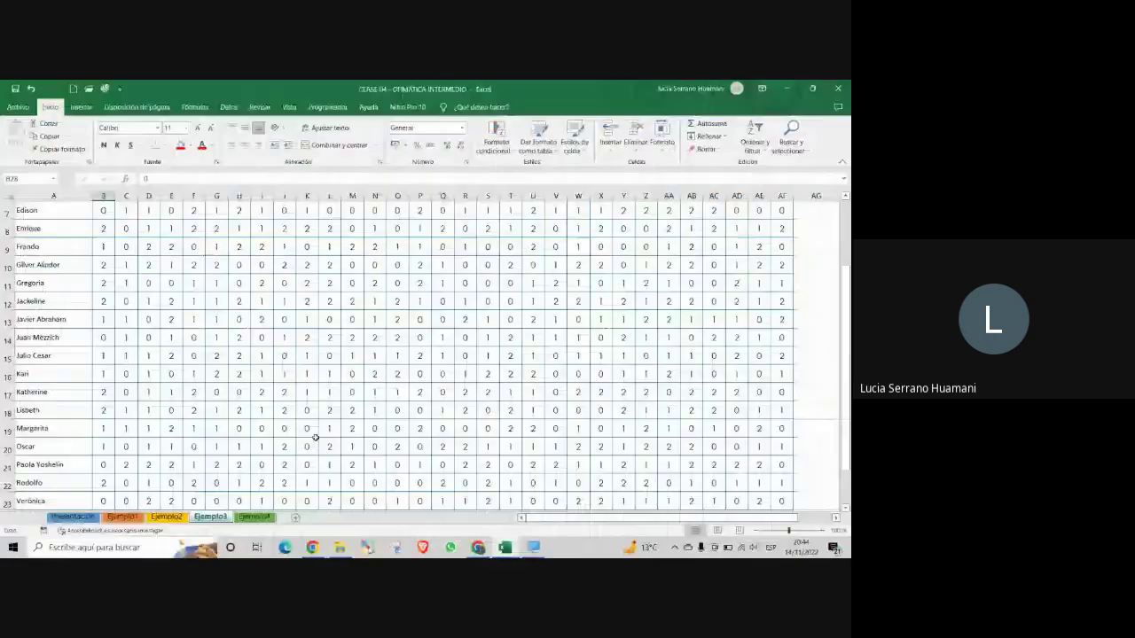
scroll(261, 428, up, 2)
Step: Select the attendance grid range B4:AF23
click(129, 346)
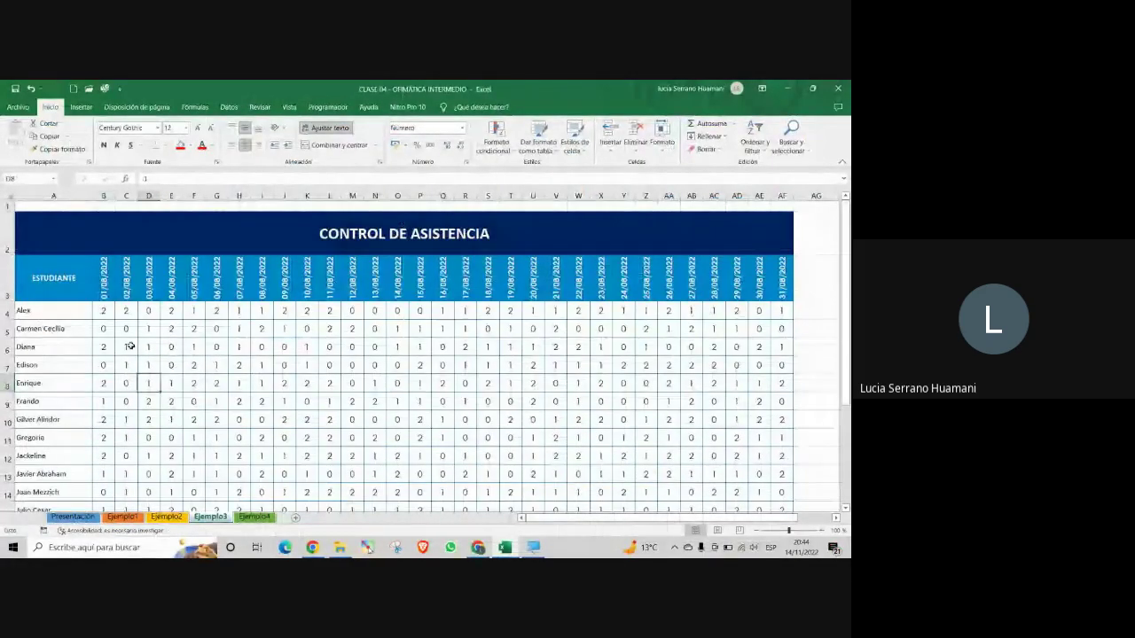
drag(106, 311, 780, 484)
drag(772, 544, 782, 471)
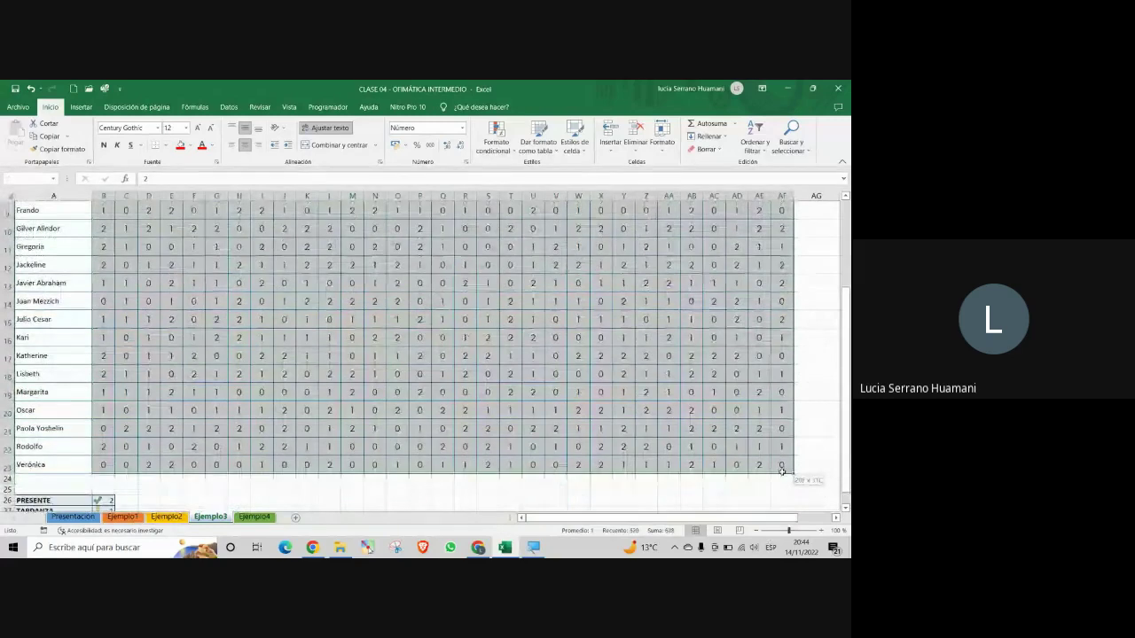
scroll(97, 485, down, 2)
scroll(97, 485, down, 1)
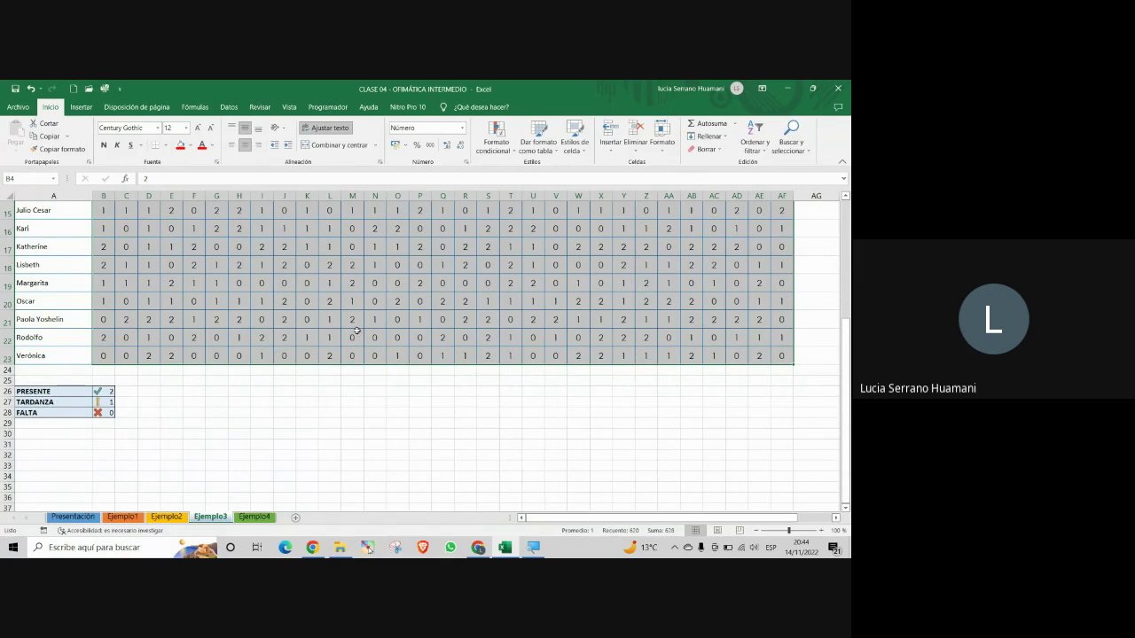
scroll(356, 331, up, 5)
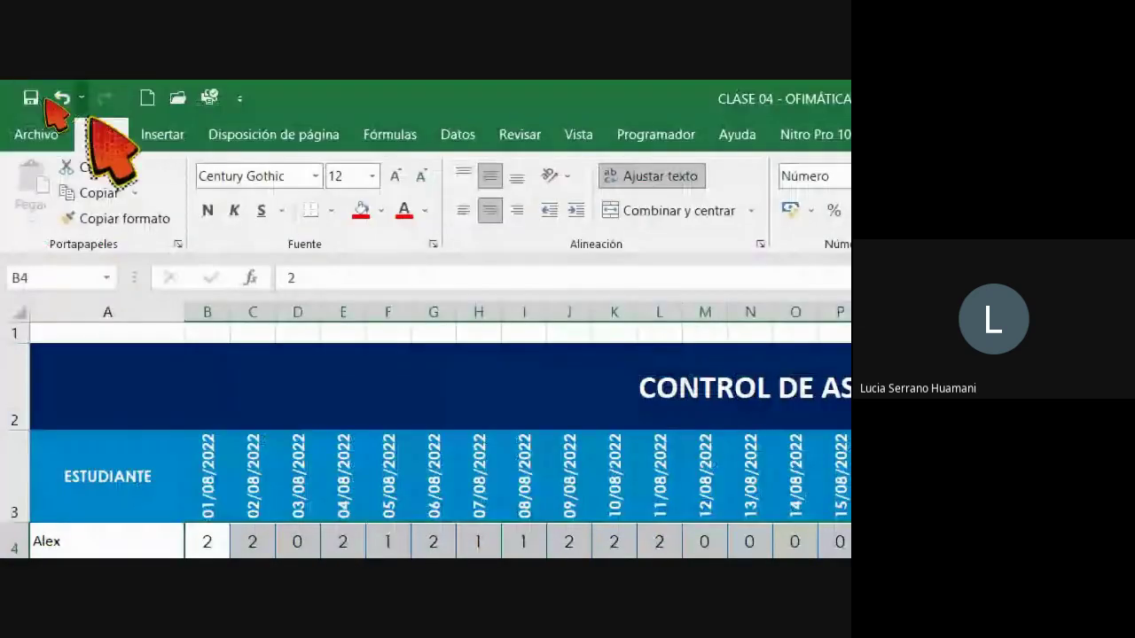
Step: Apply the 3 símbolos (sin círculo) icon set to the selected attendance values
click(180, 207)
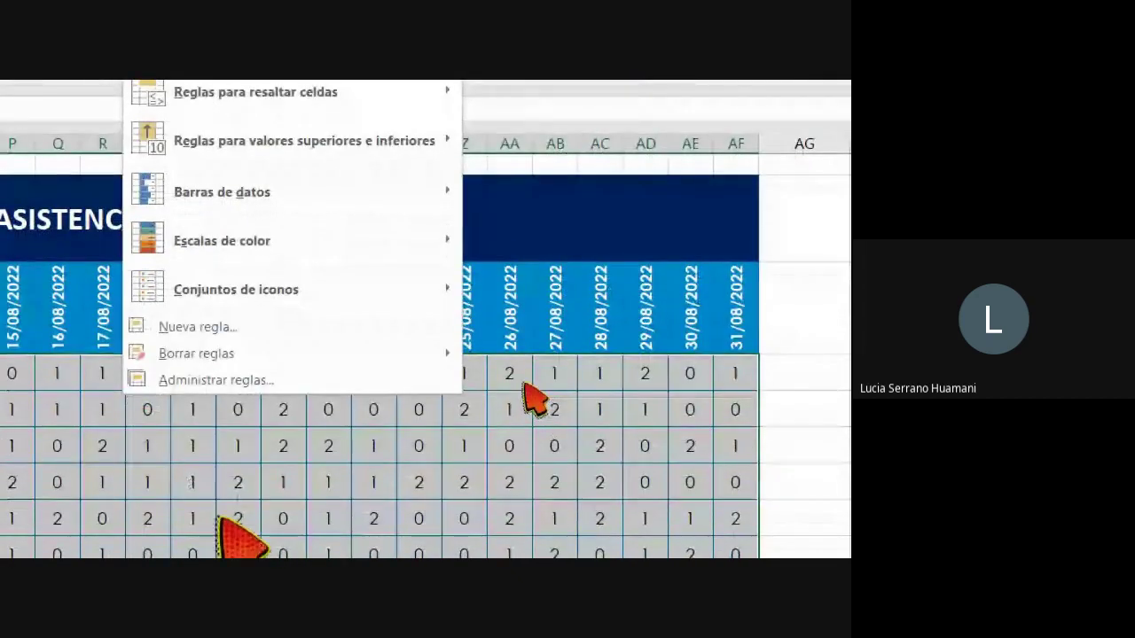
mouse_move(226, 461)
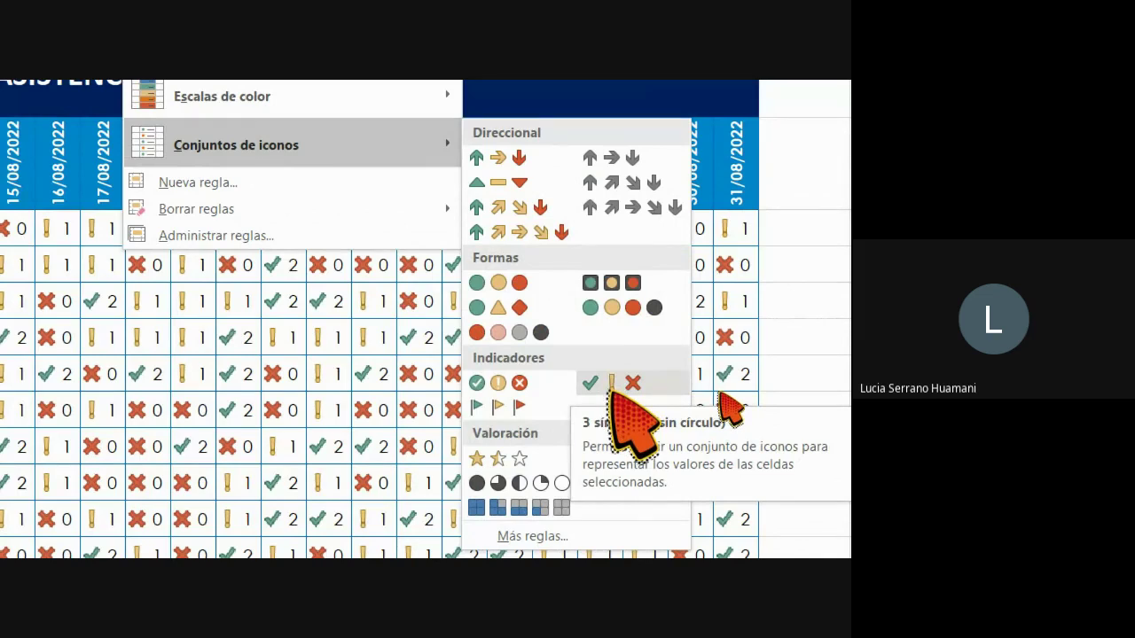
click(635, 390)
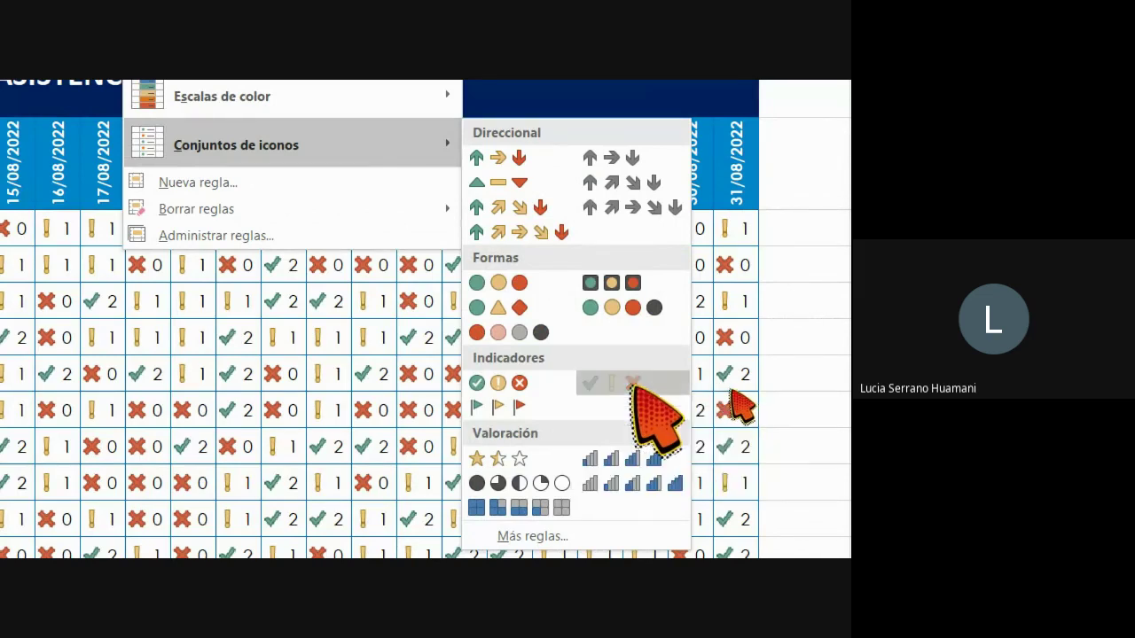
scroll(24, 459, left, 5)
scroll(24, 459, left, 3)
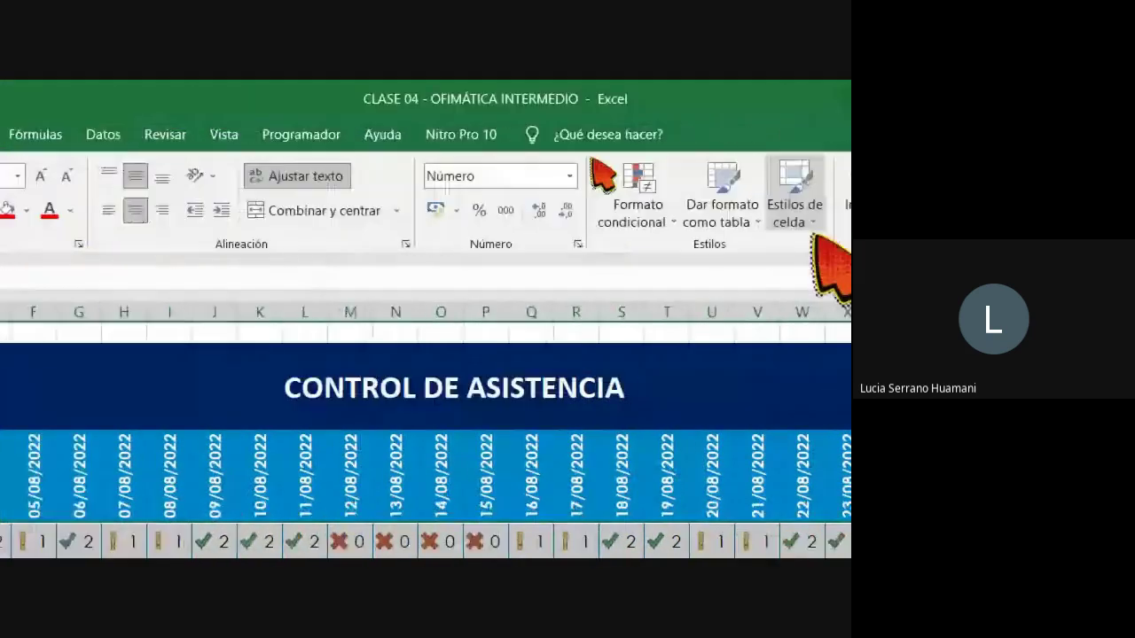
click(413, 216)
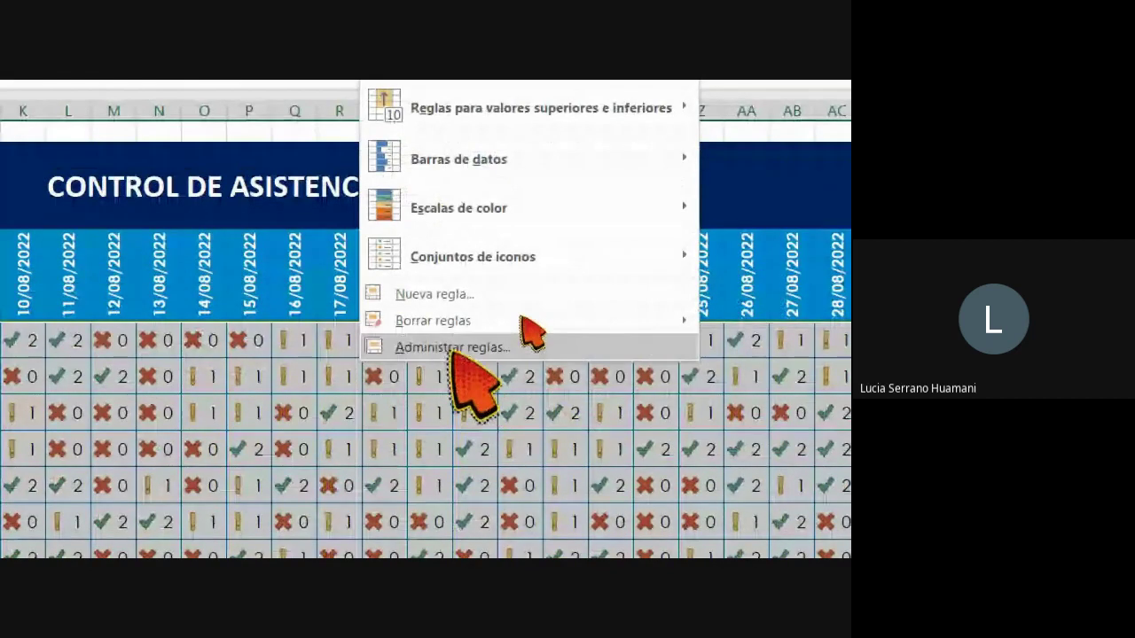
Step: In Administrar reglas, open the Conjunto de iconos rule for editing
click(523, 347)
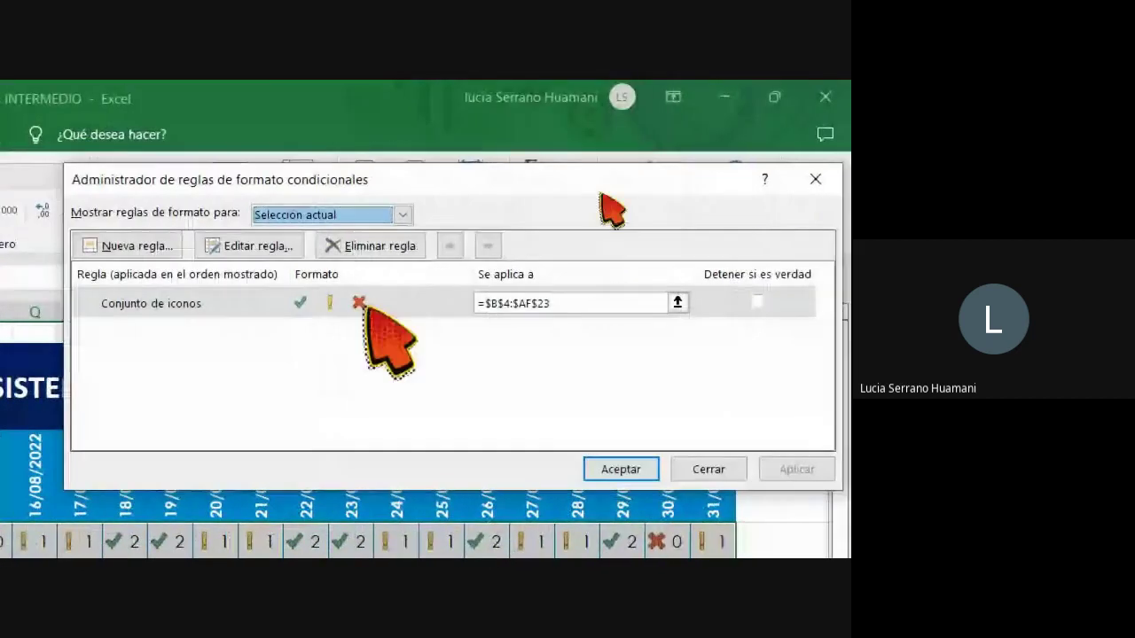
click(497, 102)
click(249, 246)
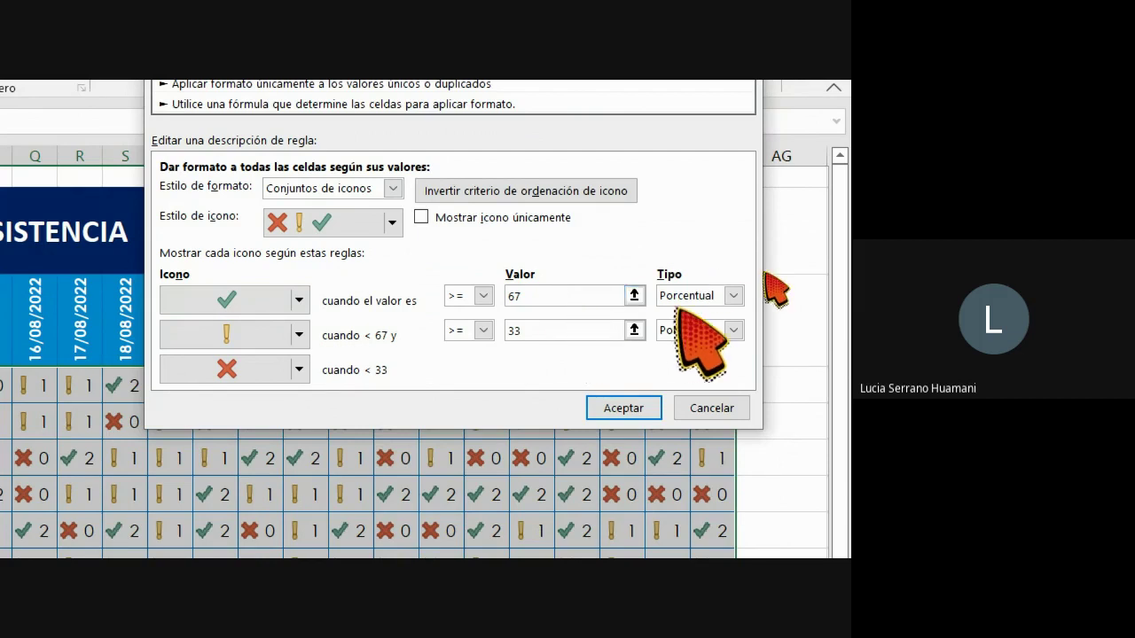
Step: Set the check icon's threshold to Número with value 2
click(734, 296)
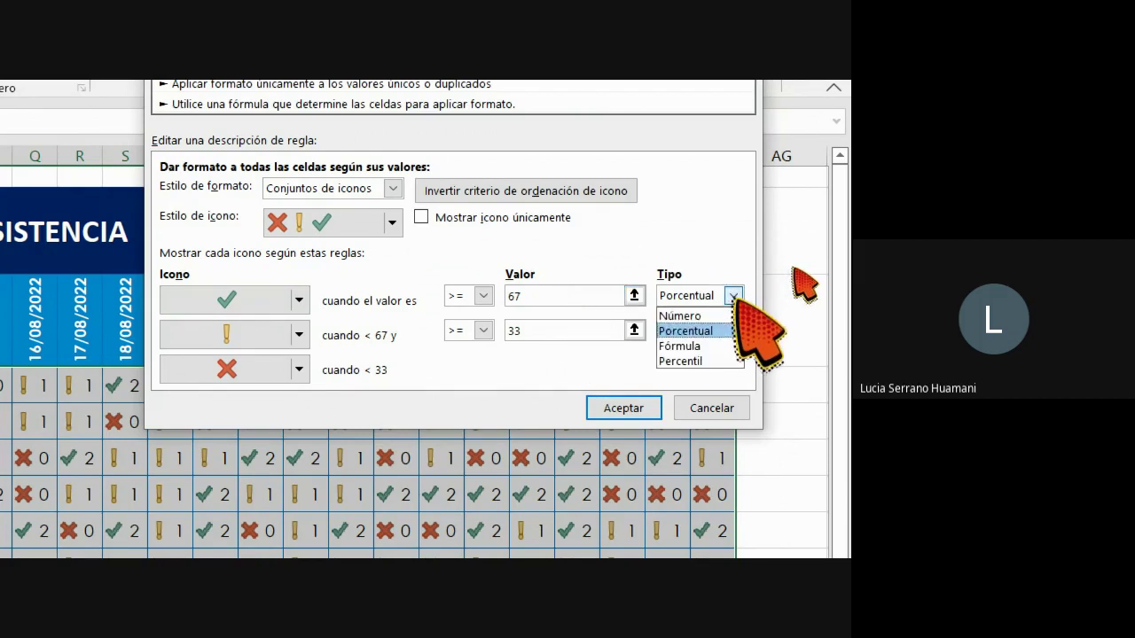
click(691, 313)
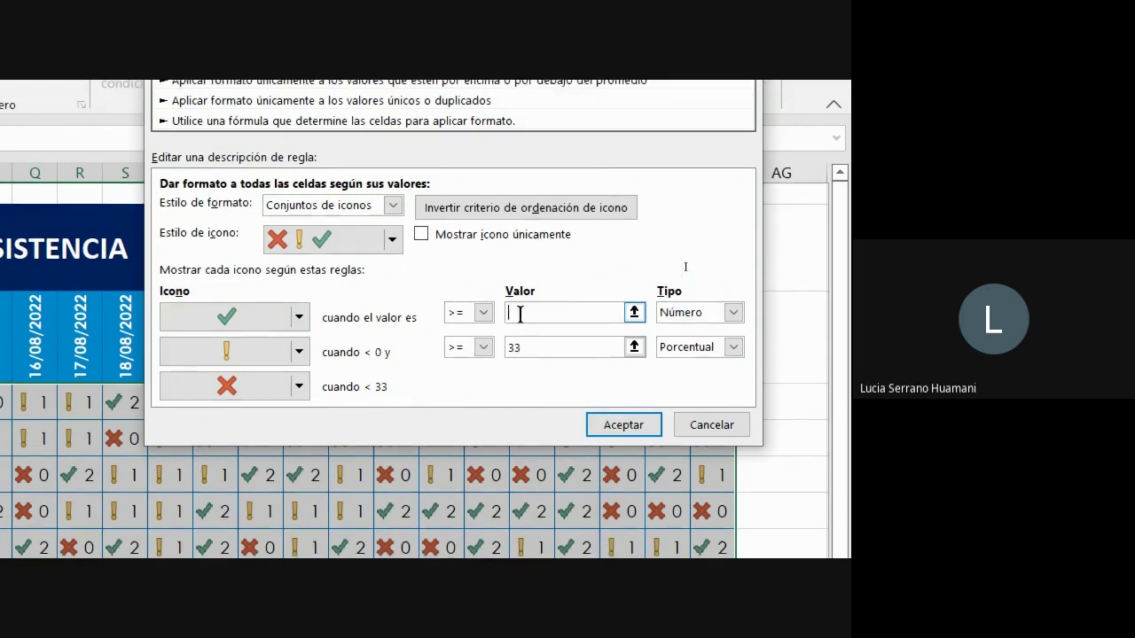
key(BackSpace)
text(2)
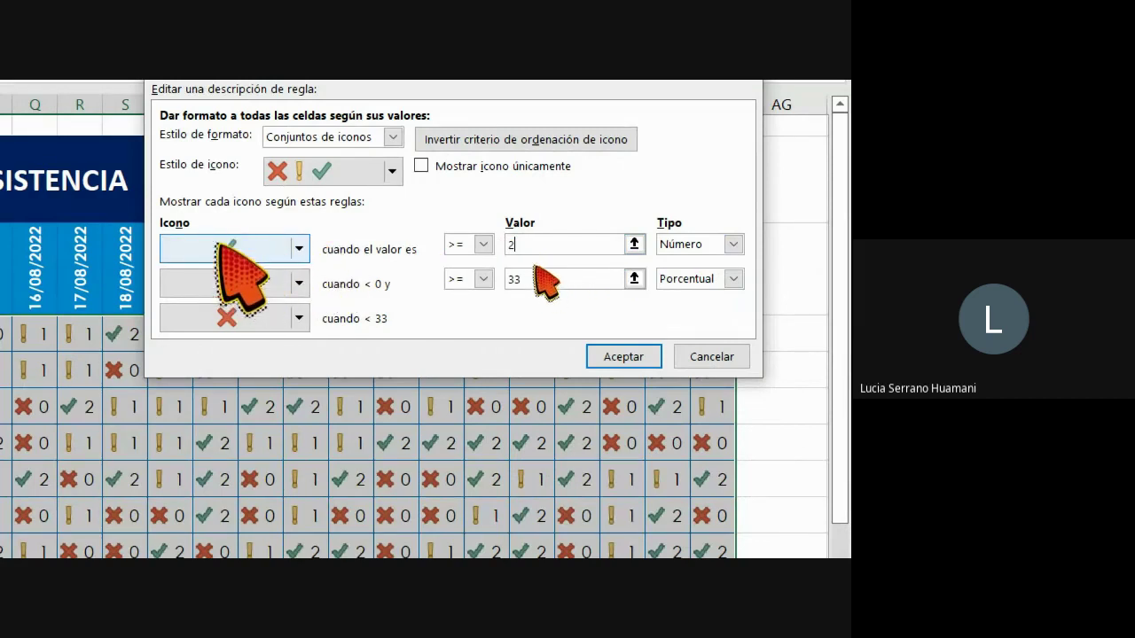
Step: Set the exclamation threshold to Número with value 1, keeping the exclamation icon
click(733, 279)
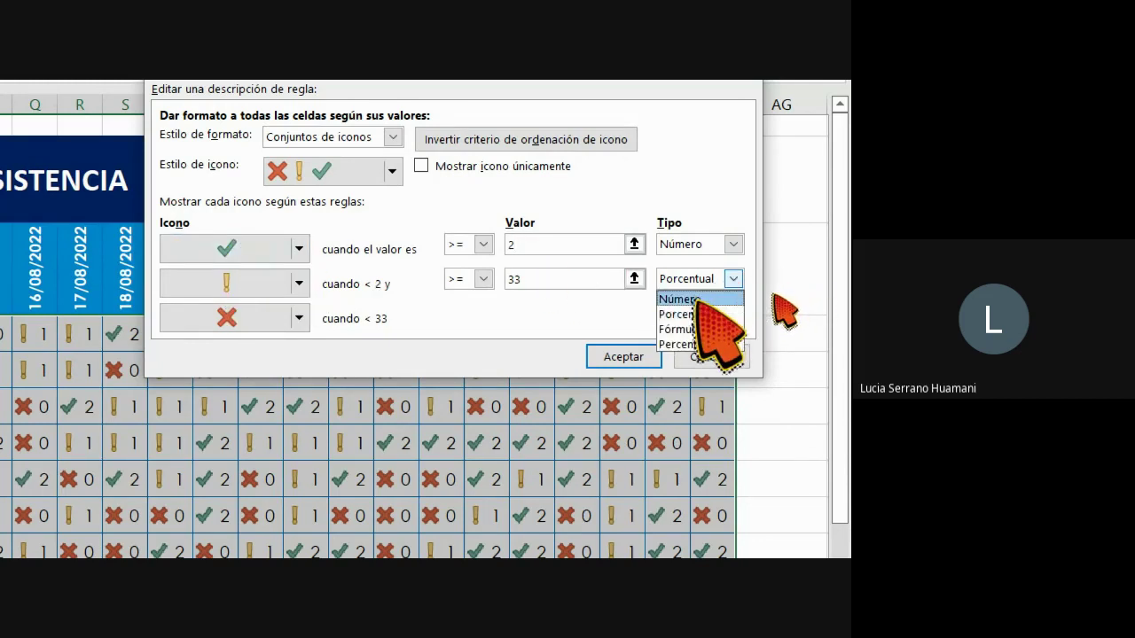
click(699, 300)
click(513, 278)
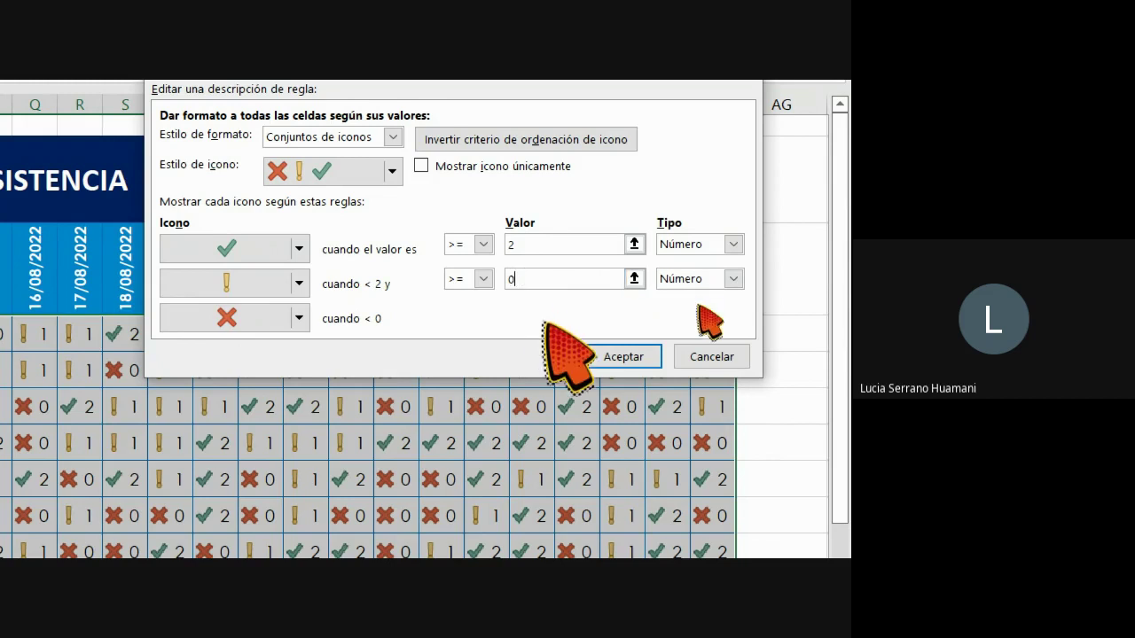
key(BackSpace)
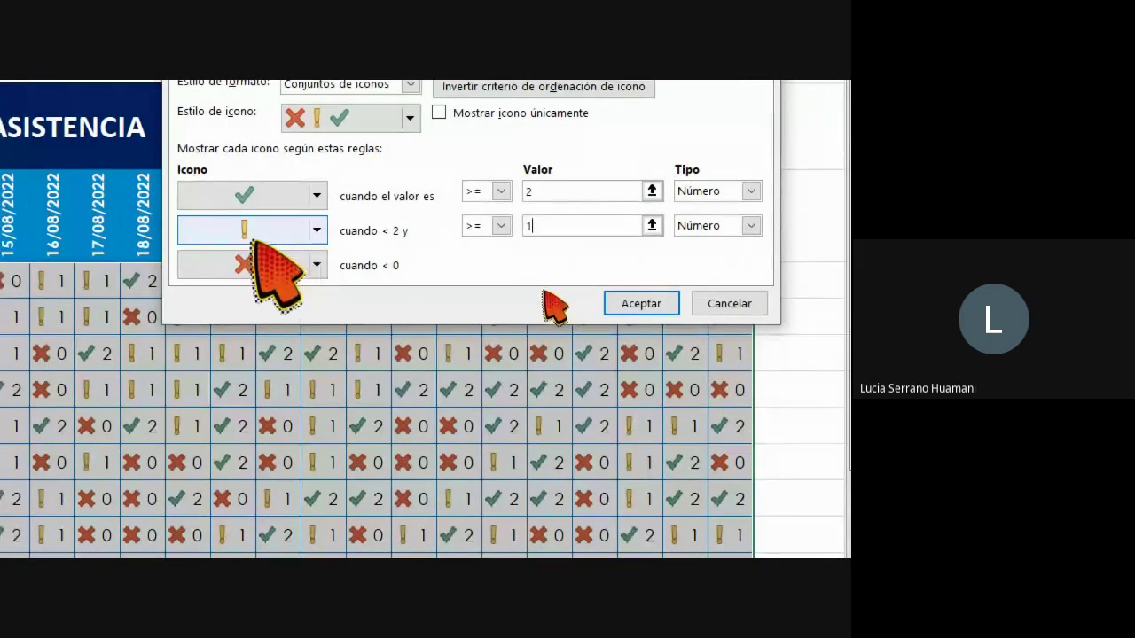
click(314, 229)
click(257, 239)
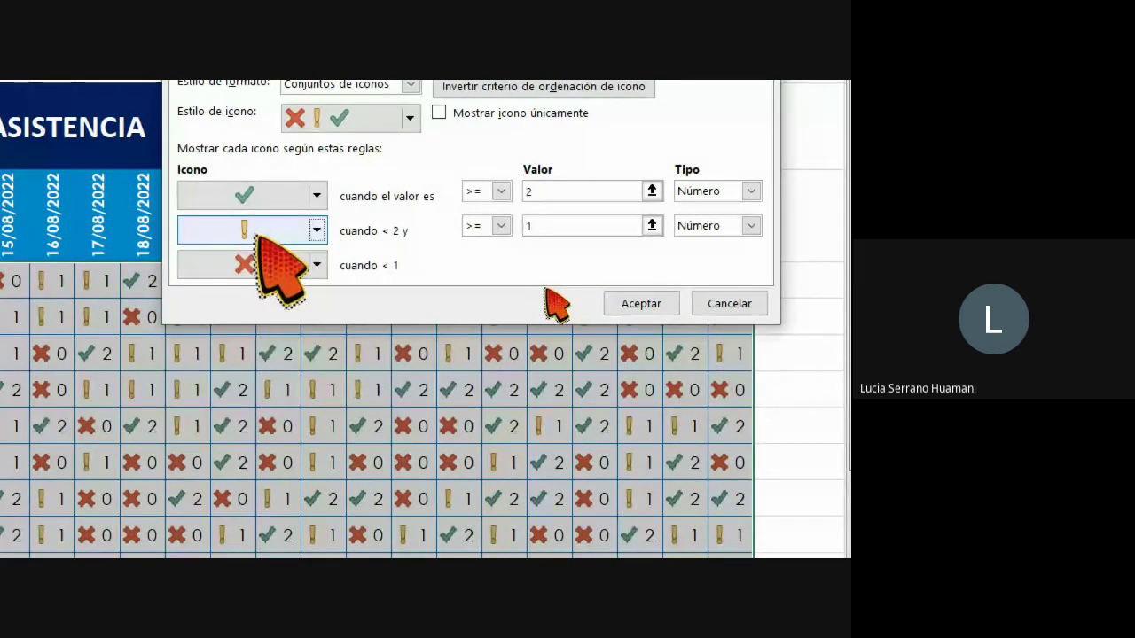
click(312, 229)
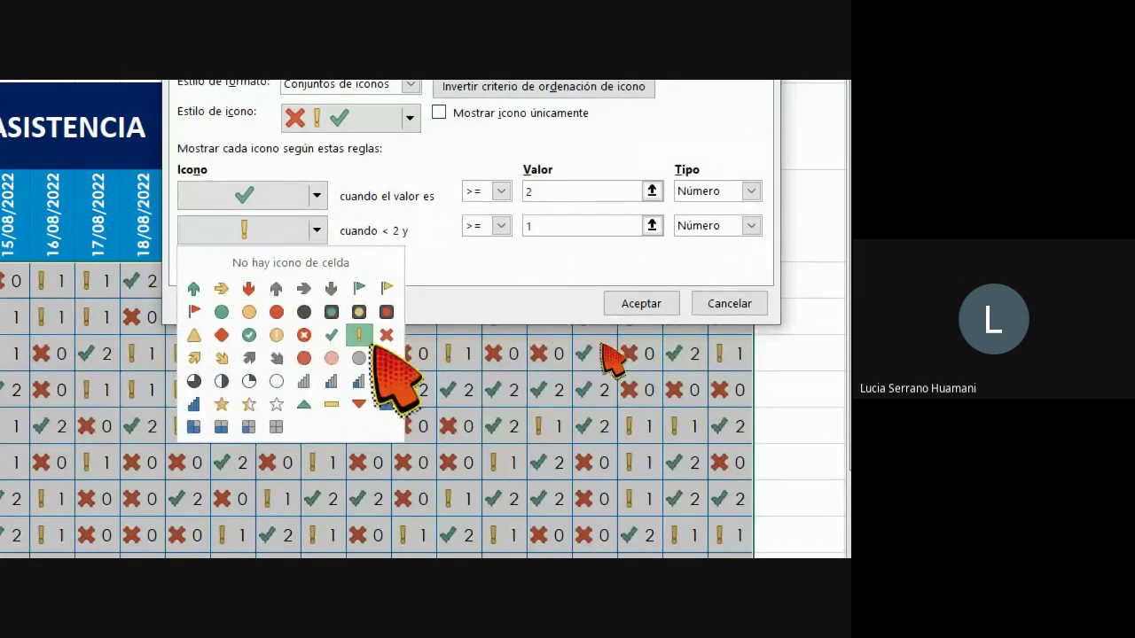
click(404, 250)
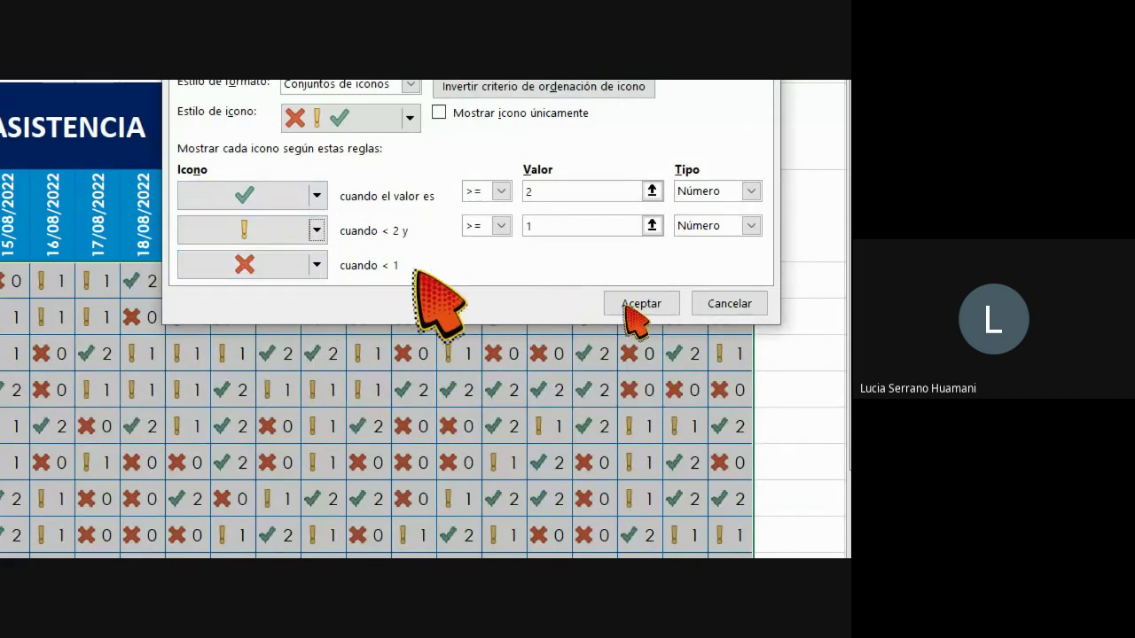
click(568, 190)
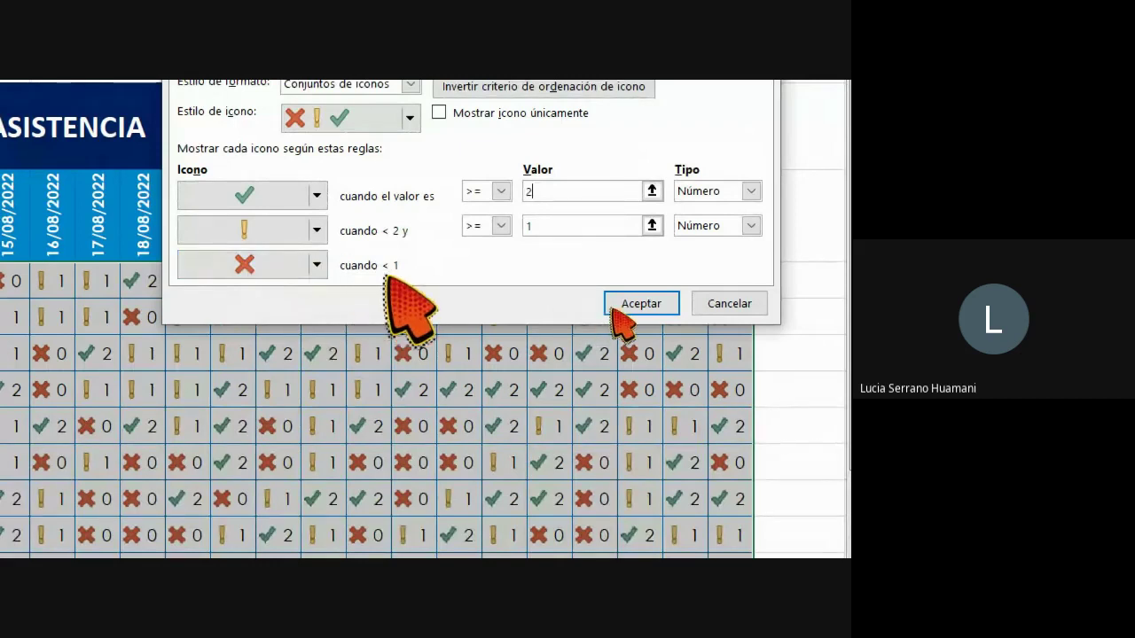
click(537, 228)
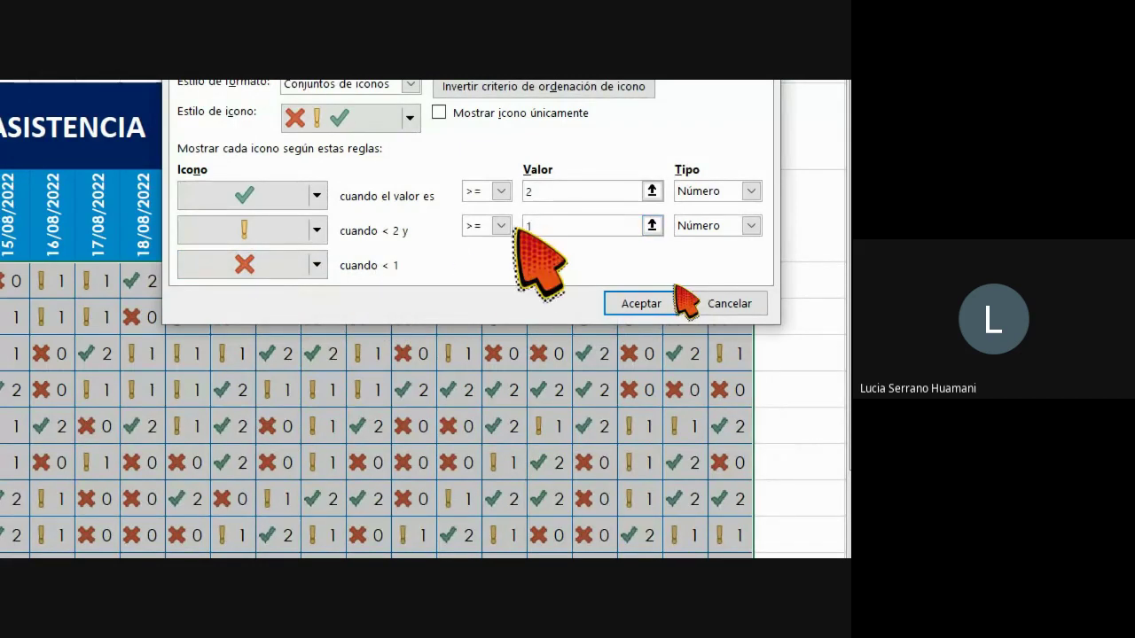
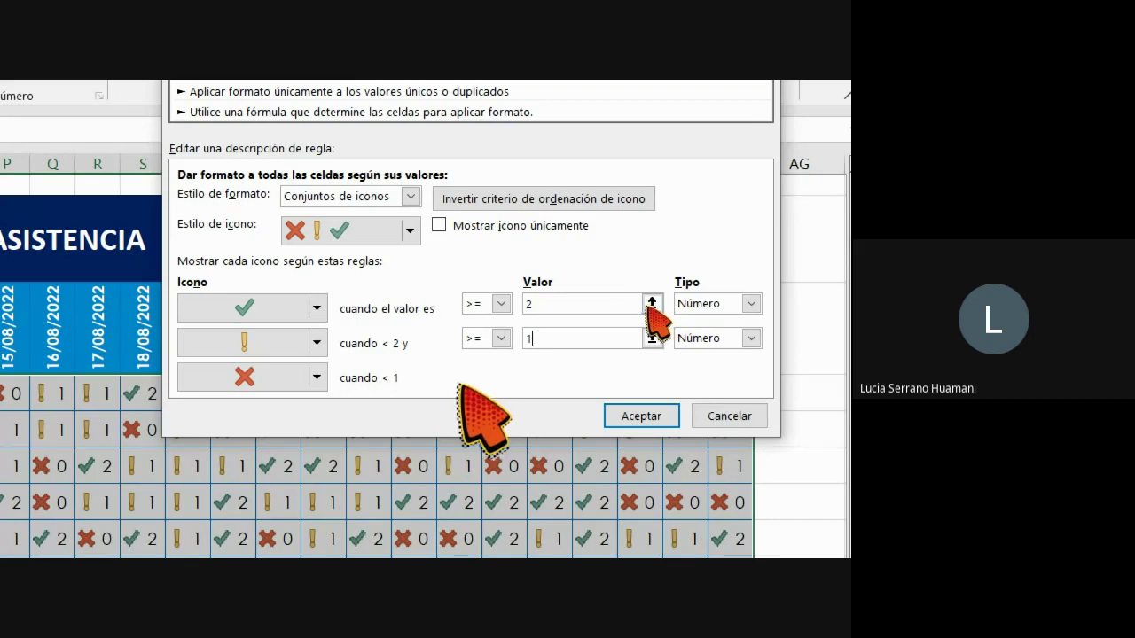
Step: Tick 'Mostrar icono únicamente' and confirm both dialogs so attendance cells show only icons
click(438, 227)
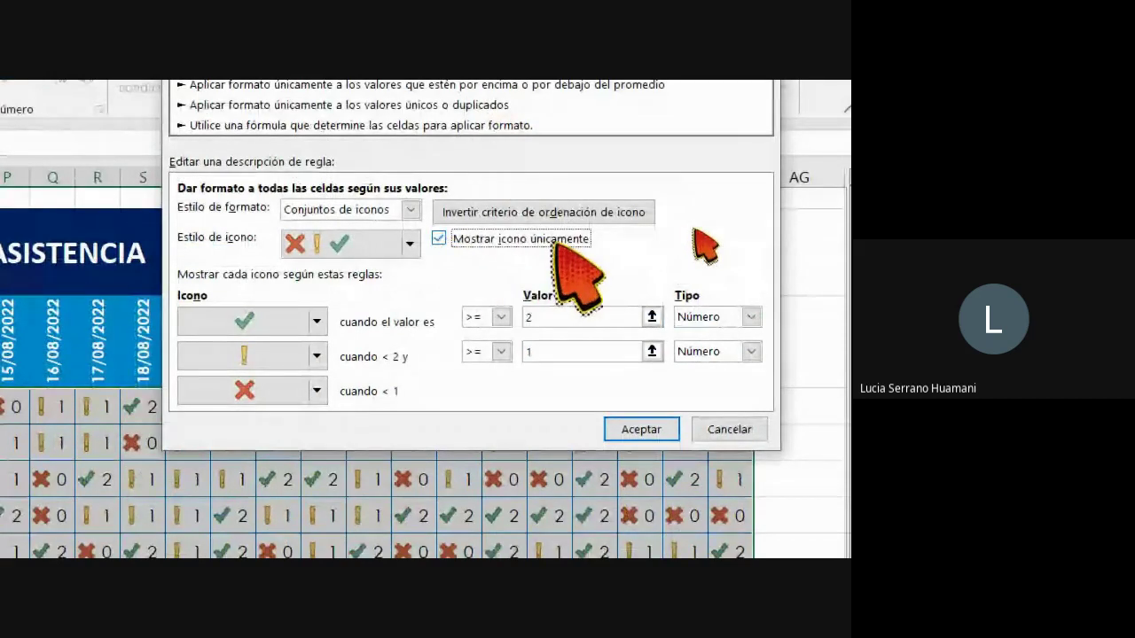
click(641, 429)
click(637, 335)
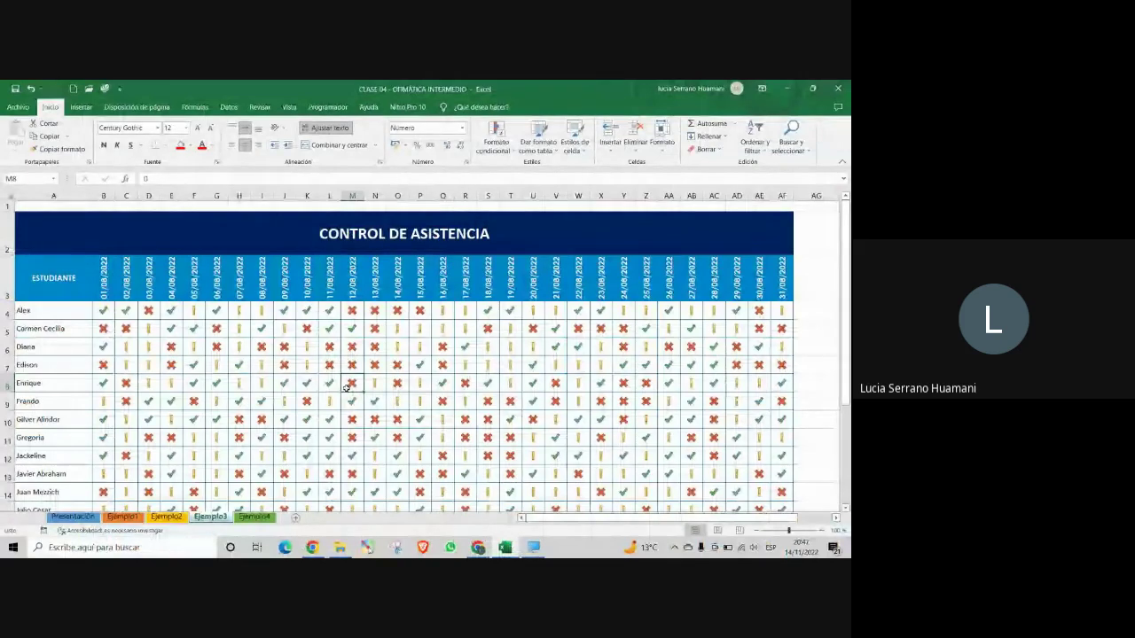
Step: Enter 0 in Alex's 01/08 attendance cell so it shows an X
scroll(332, 419, down, 2)
scroll(333, 419, up, 2)
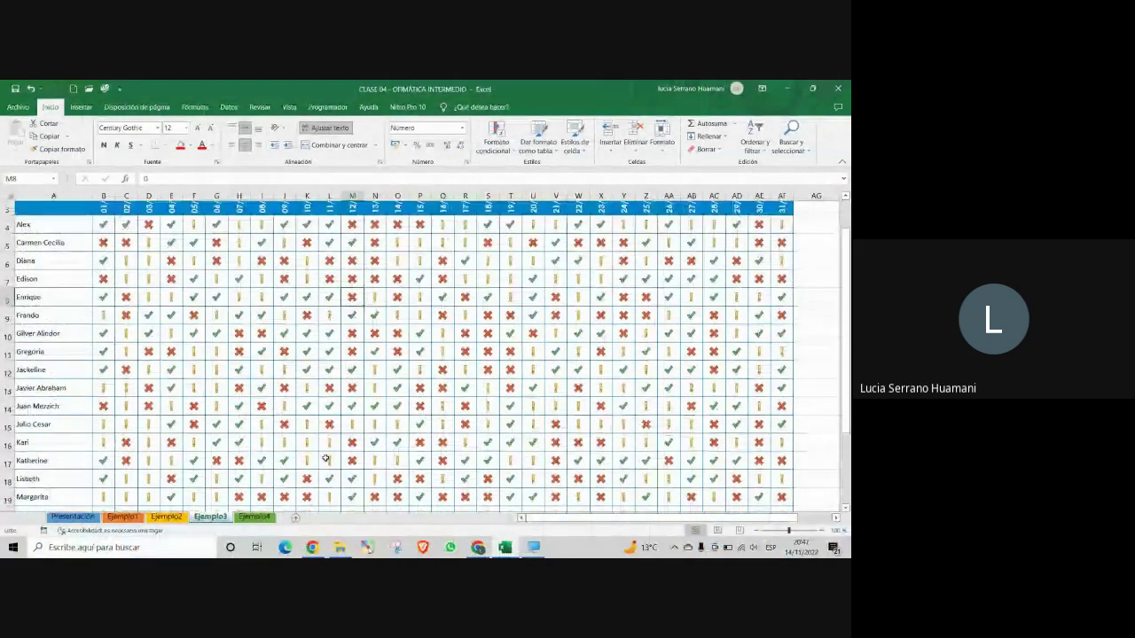
click(150, 362)
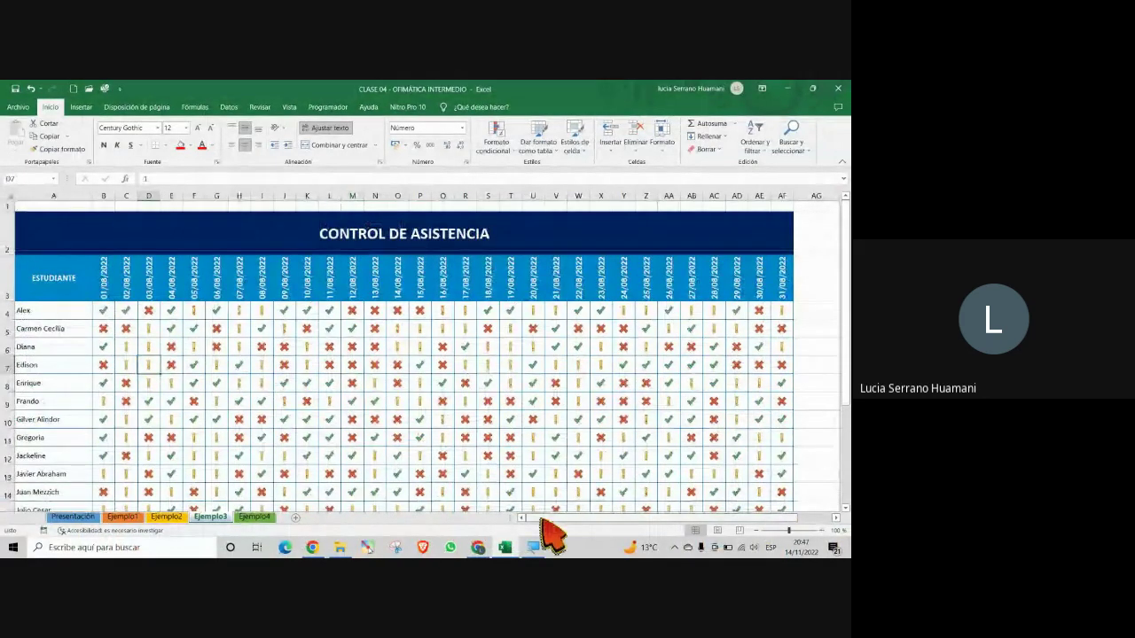
click(120, 315)
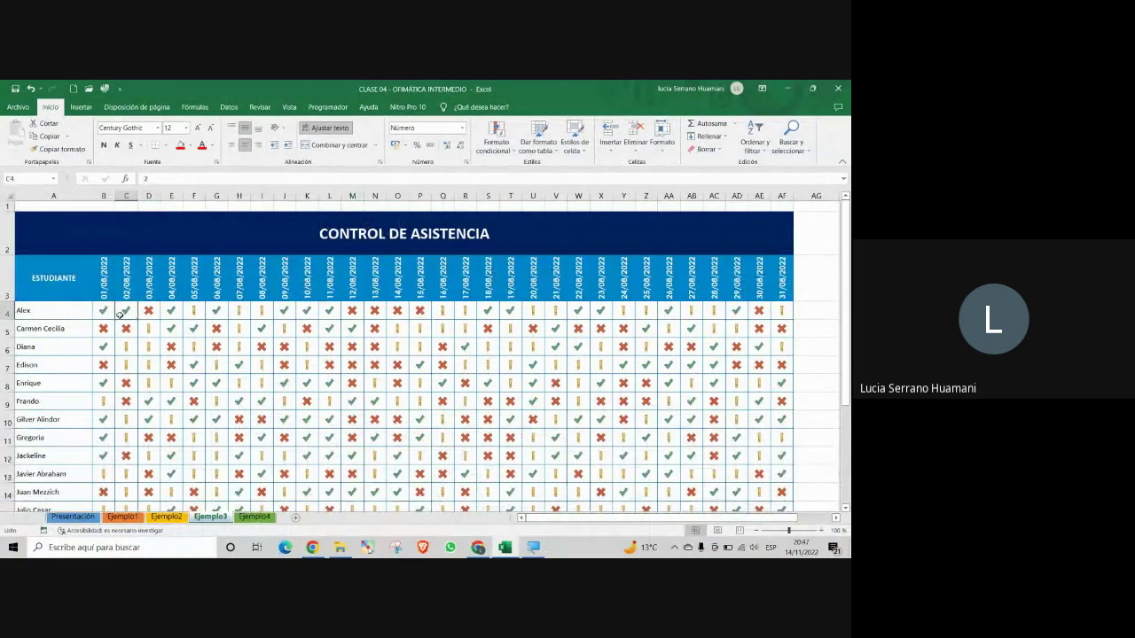
click(184, 357)
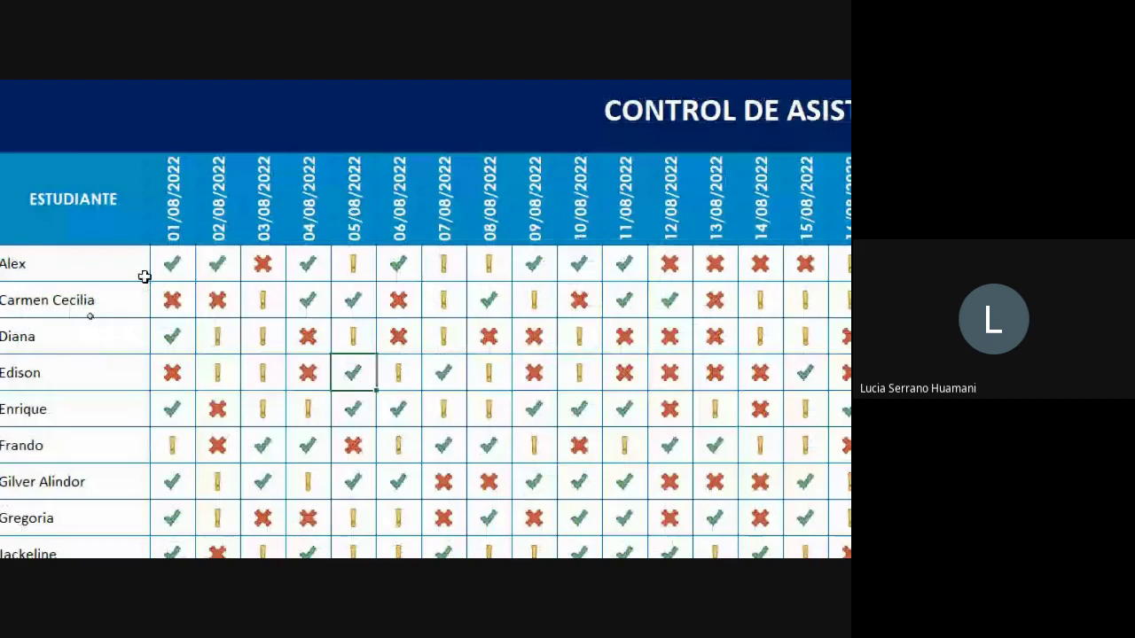
click(104, 312)
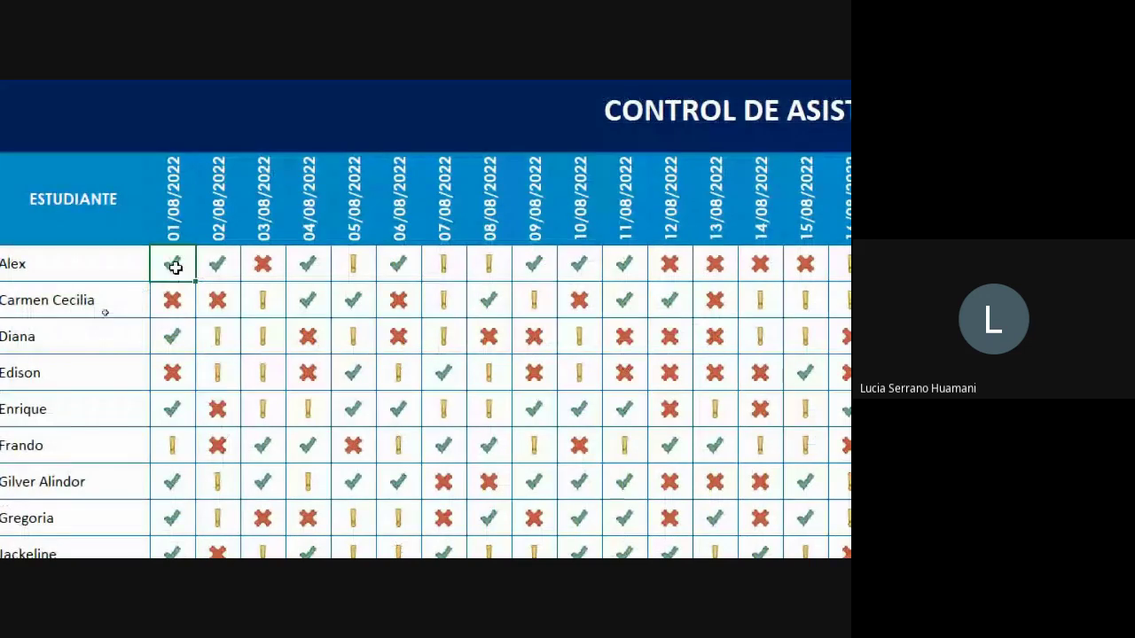
text(0)
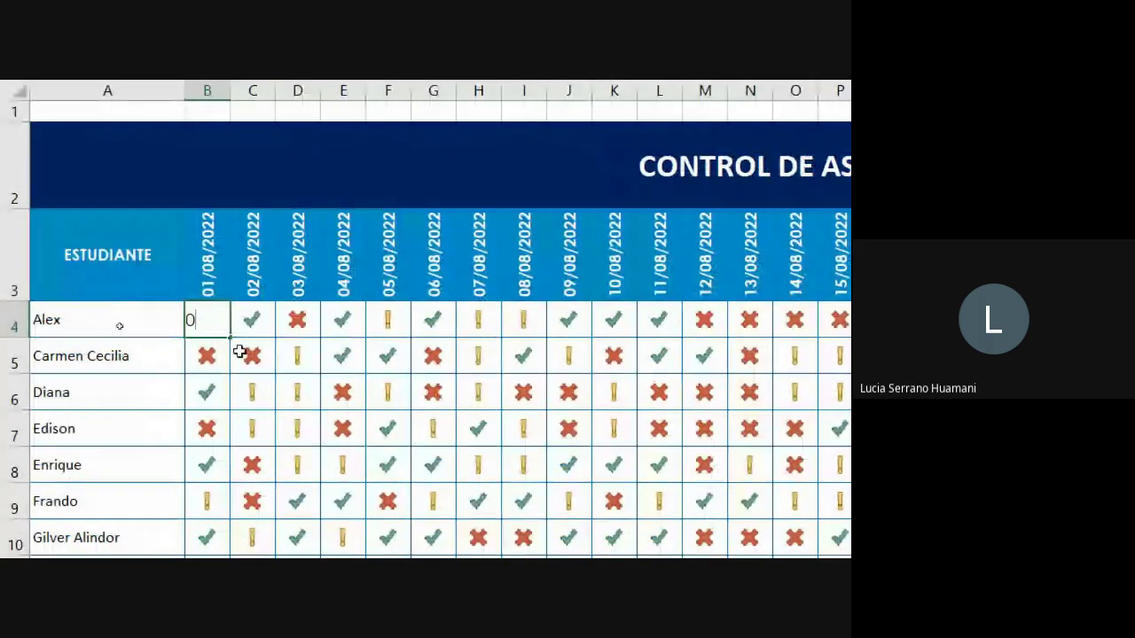
key(Return)
click(223, 324)
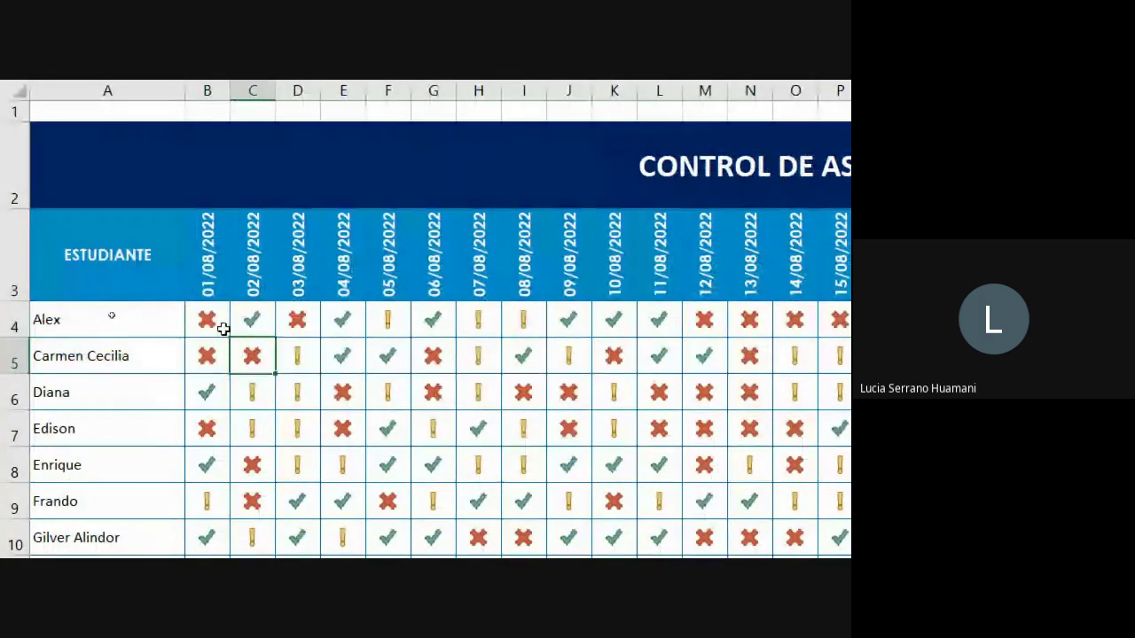
Step: Enter 1 and 2 in Alex's 02/08 and 03/08 cells to show ! and a check
click(260, 330)
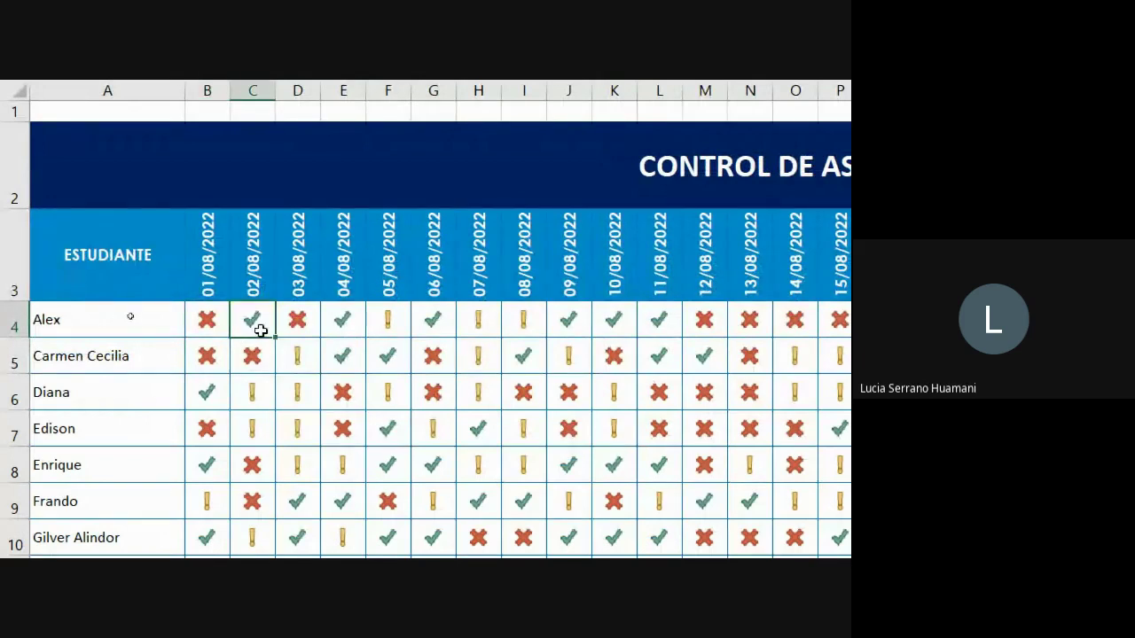
text(1)
key(Return)
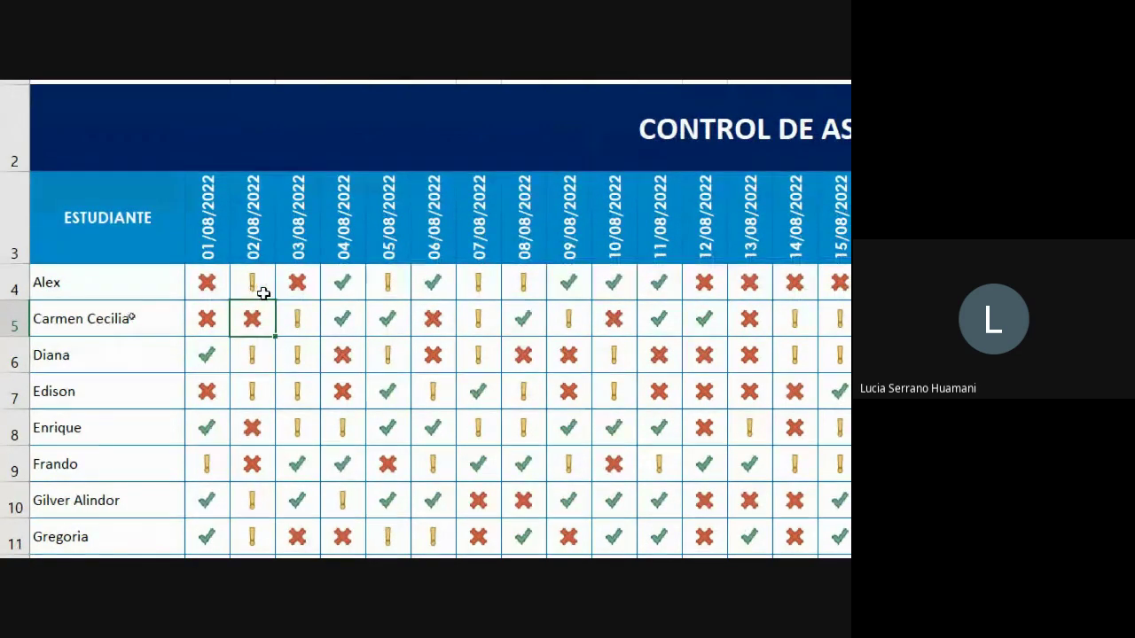
click(297, 282)
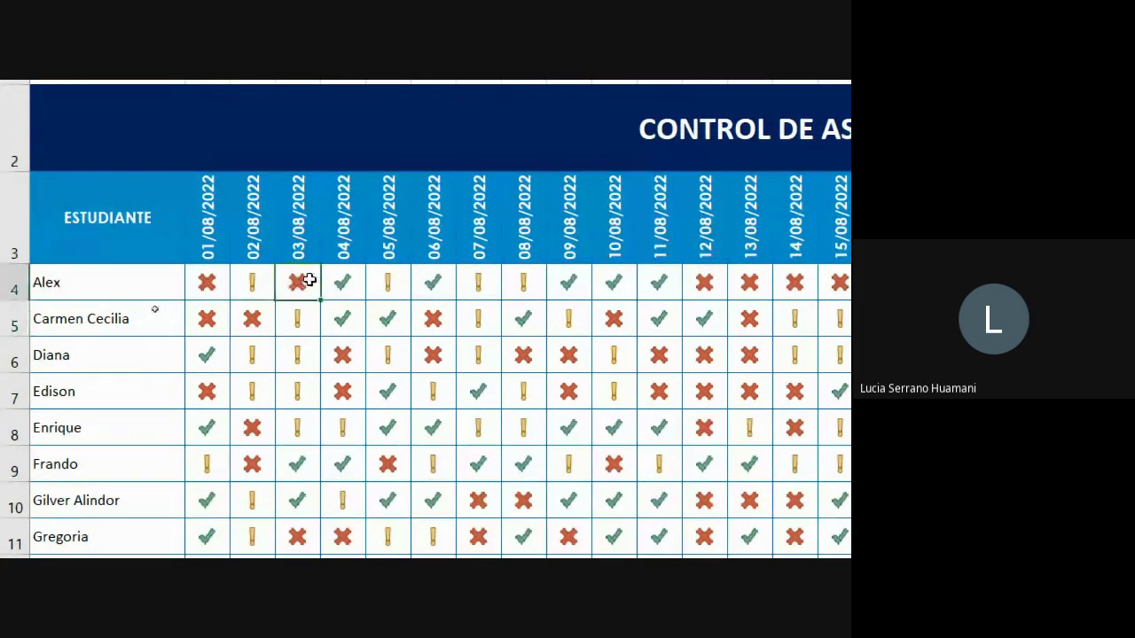
text(2)
key(Return)
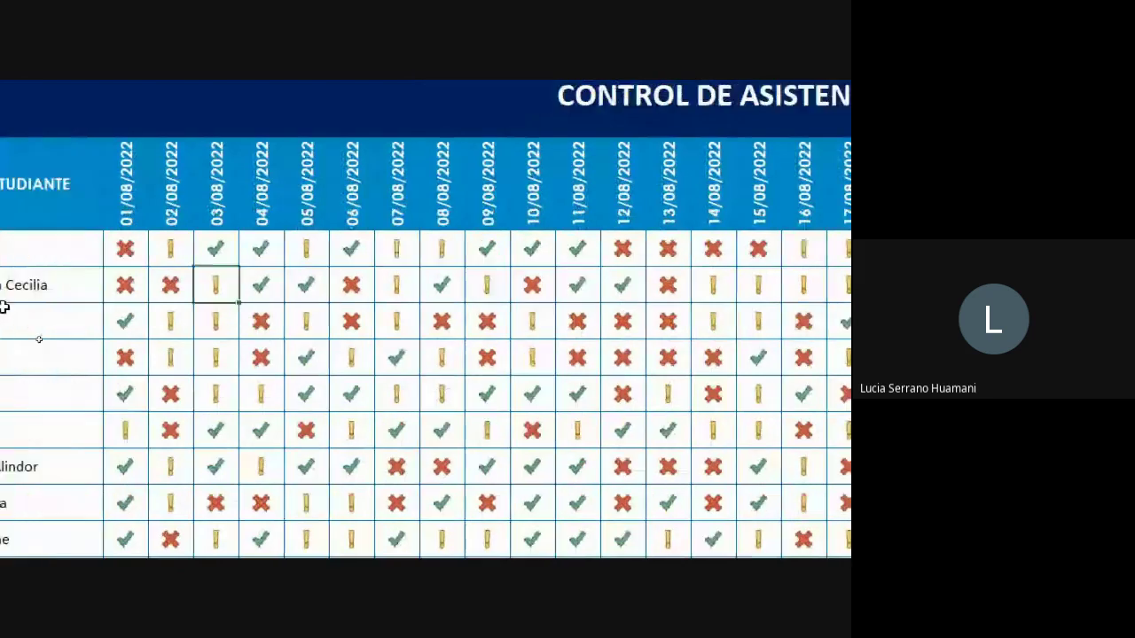
Step: Enter 0 for Carmen Cecilia's 08/08 and Edison's 05/08, and 1 for Edison's 04/08
click(434, 251)
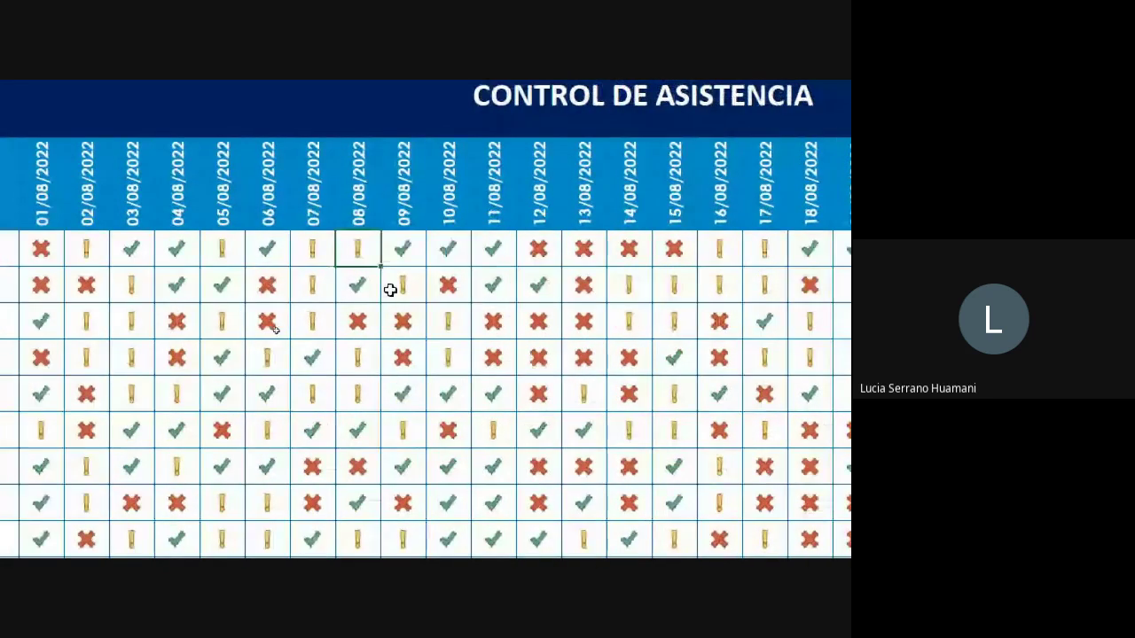
click(357, 284)
text(0)
click(405, 315)
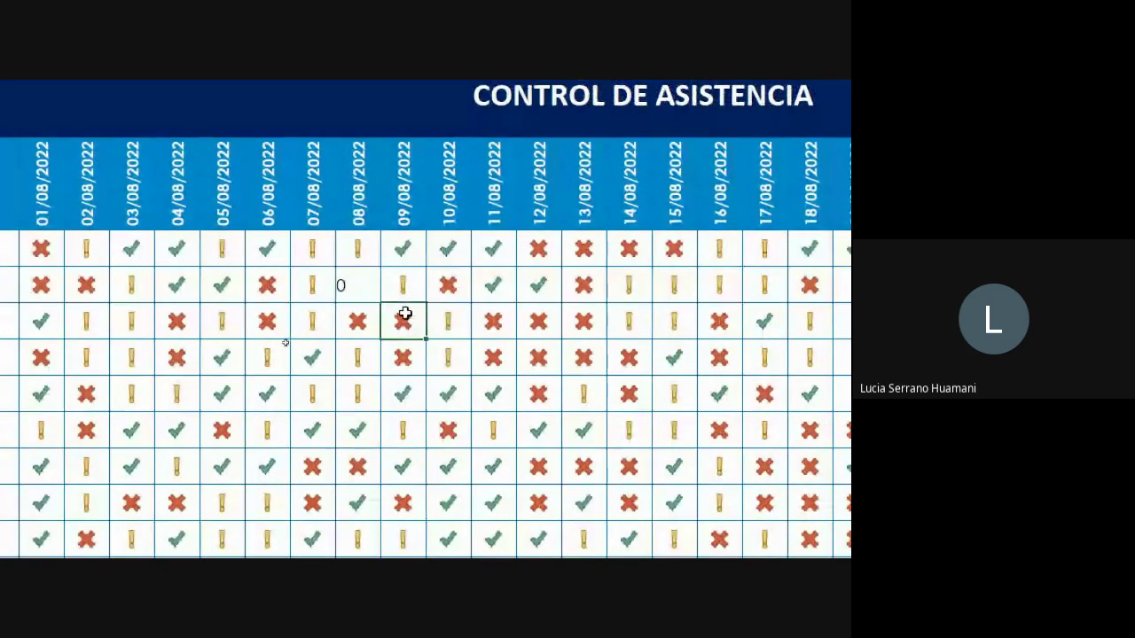
click(325, 358)
text(0)
click(340, 390)
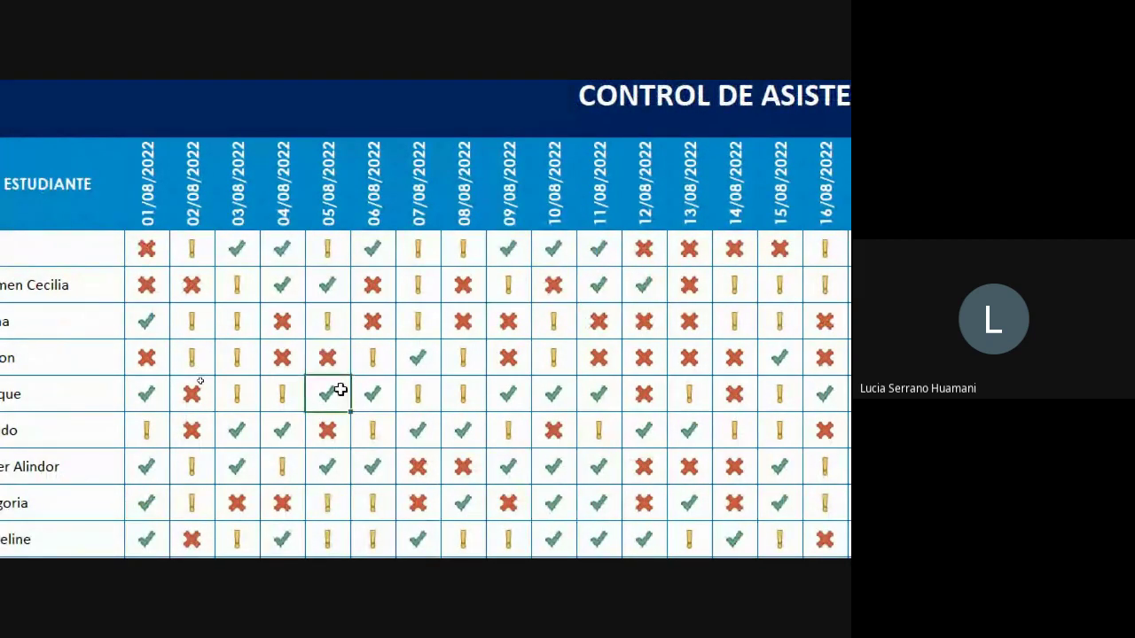
click(282, 357)
text(1)
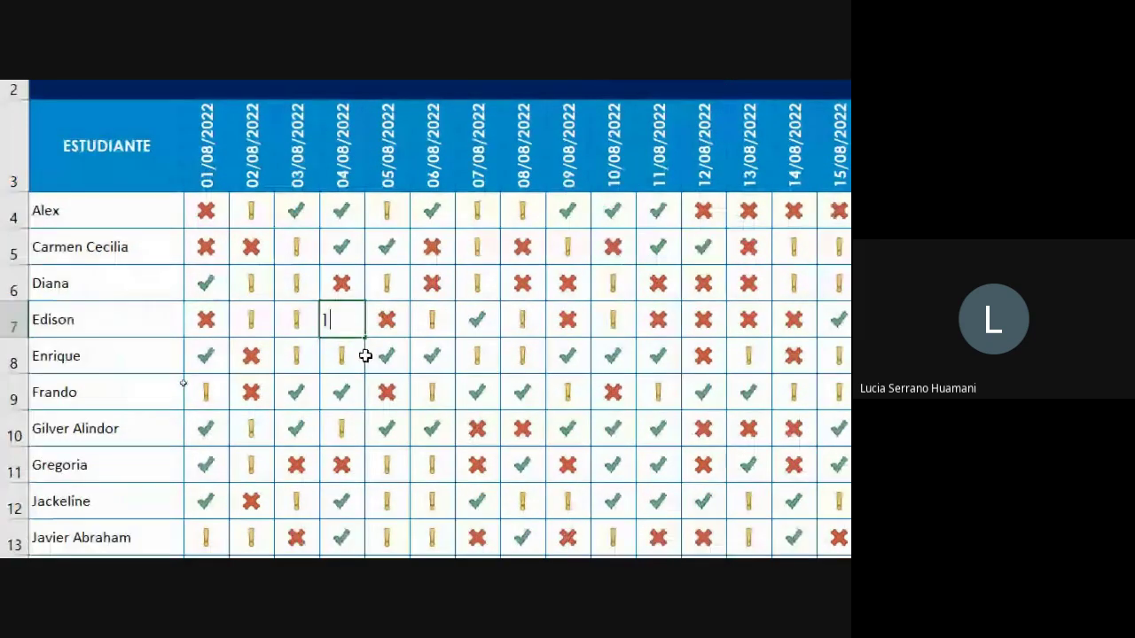
click(367, 355)
Step: Enter 2 in Gregoria's 05/08 cell and in Jackeline's cell
click(383, 475)
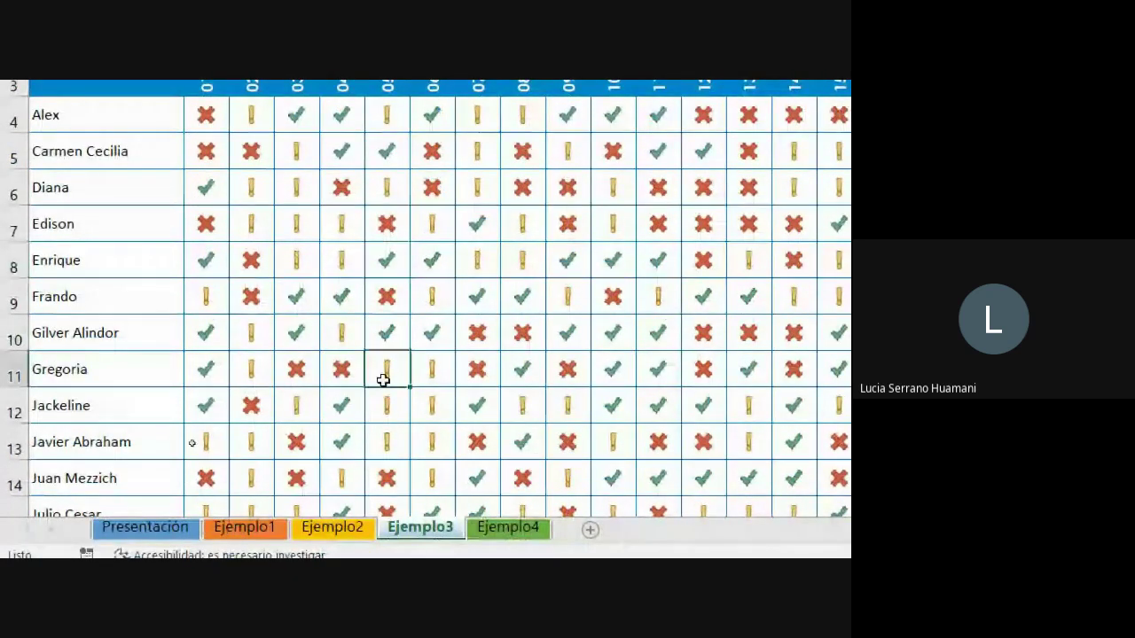
text(2)
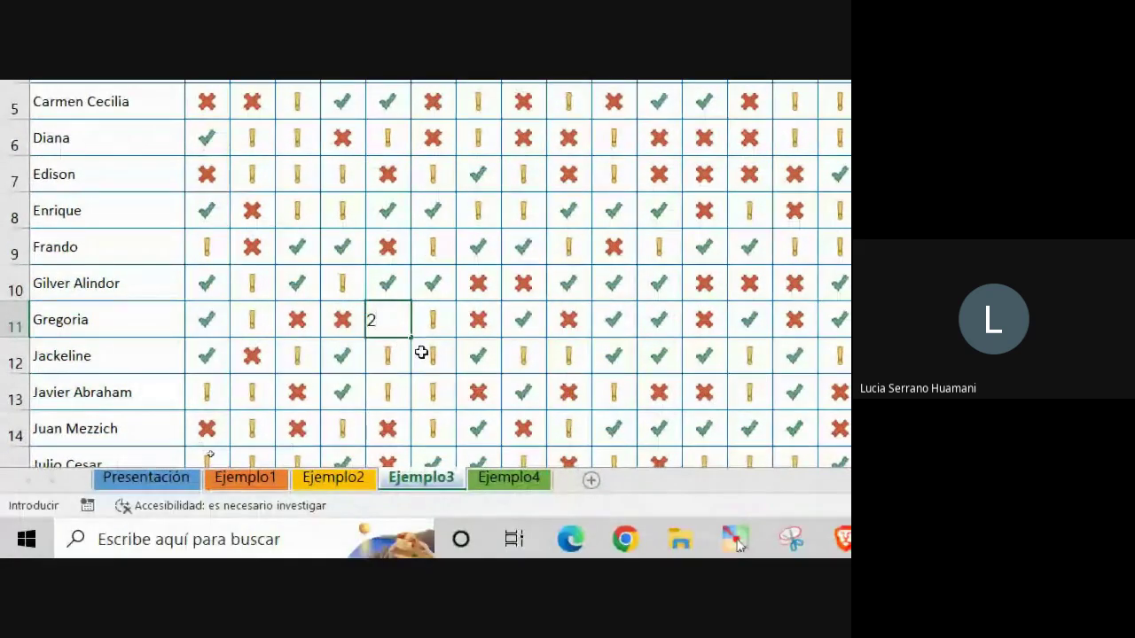
click(421, 353)
text(2)
click(438, 388)
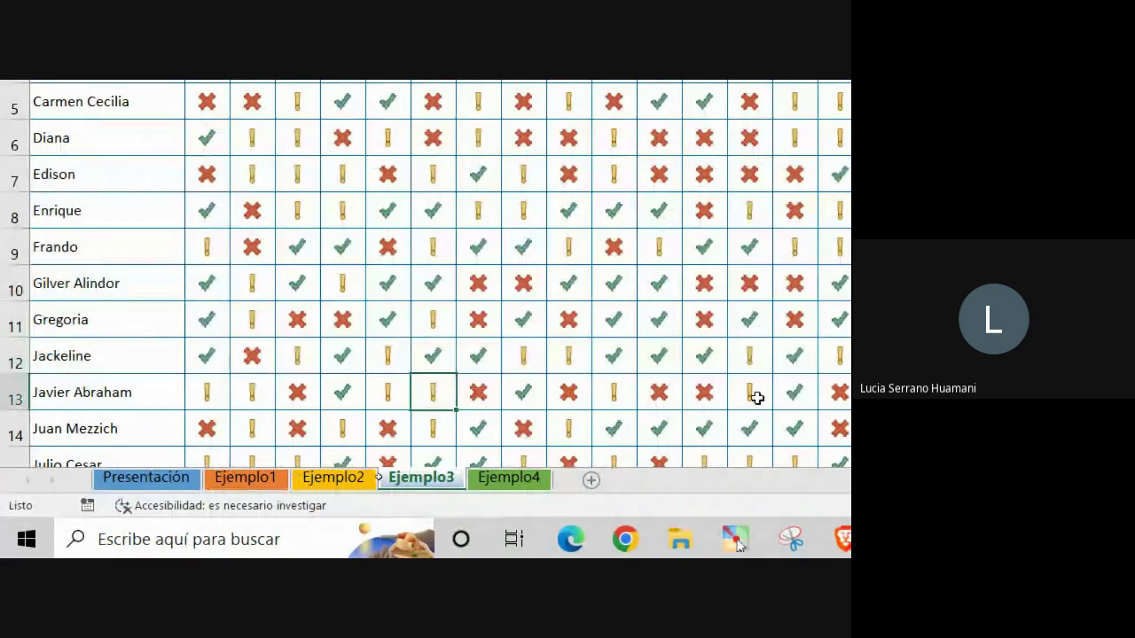
click(757, 398)
click(675, 346)
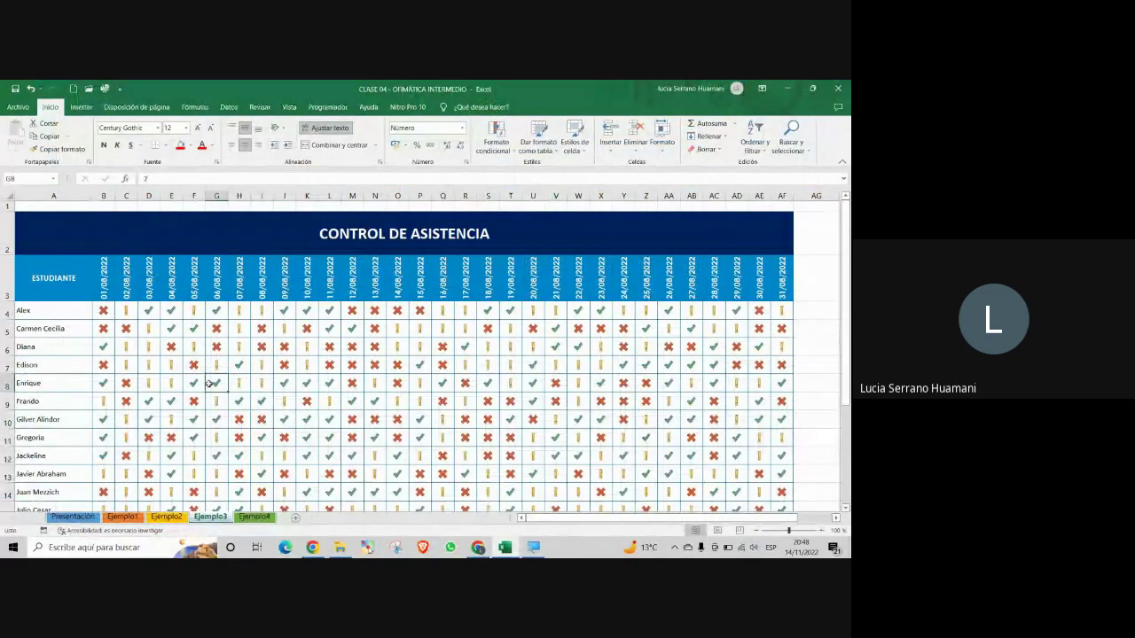
click(240, 382)
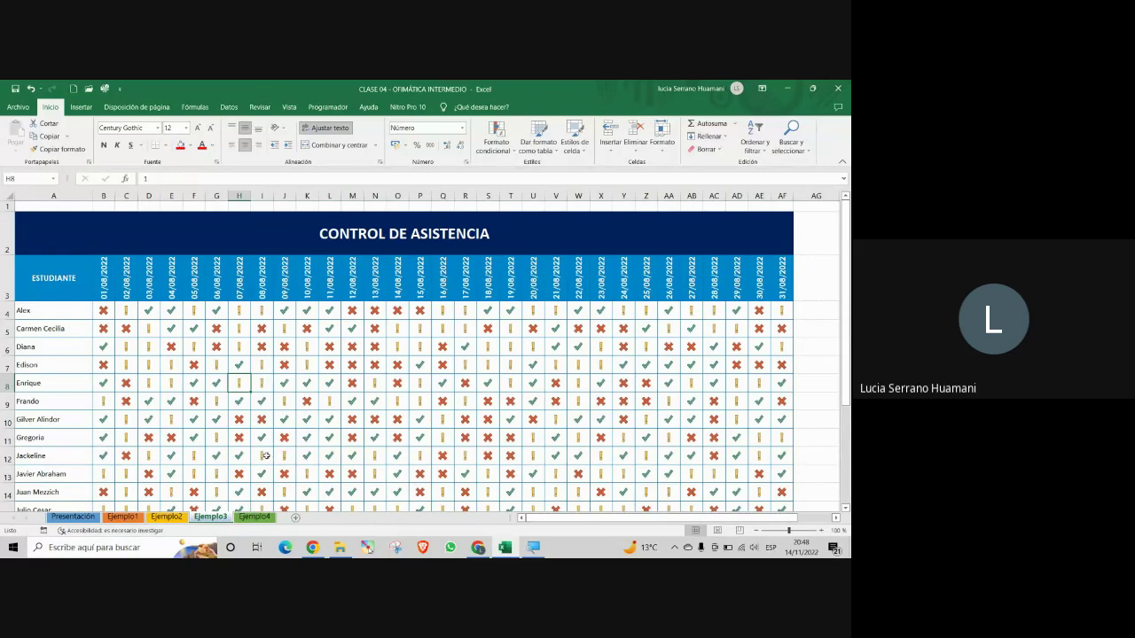
Step: Scroll to check Frando's and Lisbeth's 15/08 attendance icons
scroll(351, 426, down, 5)
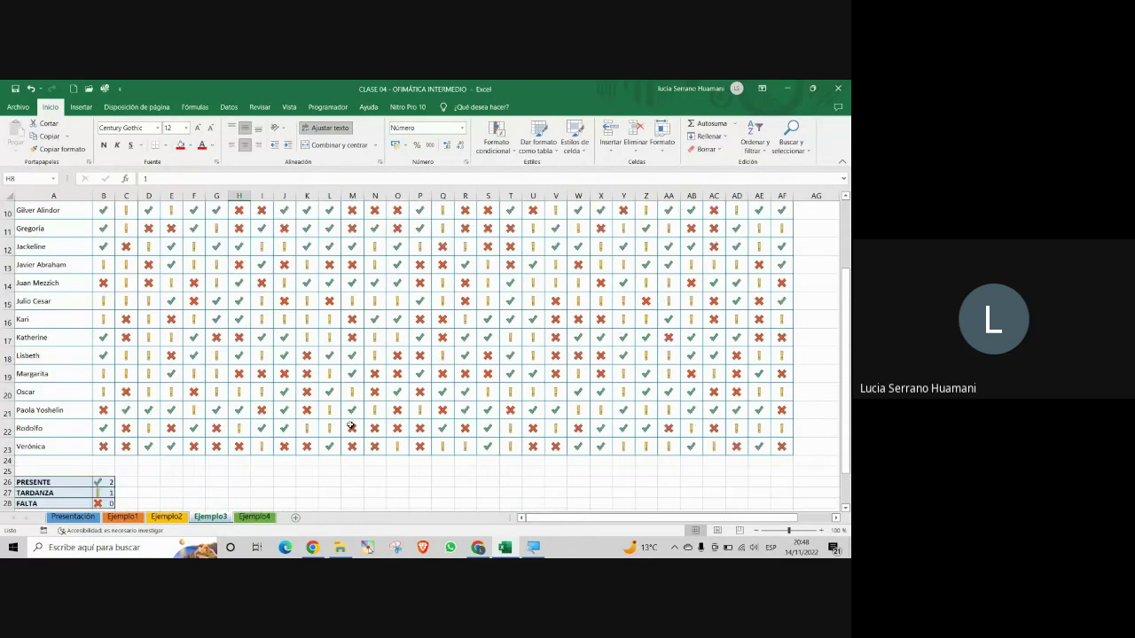
scroll(349, 429, up, 5)
click(417, 404)
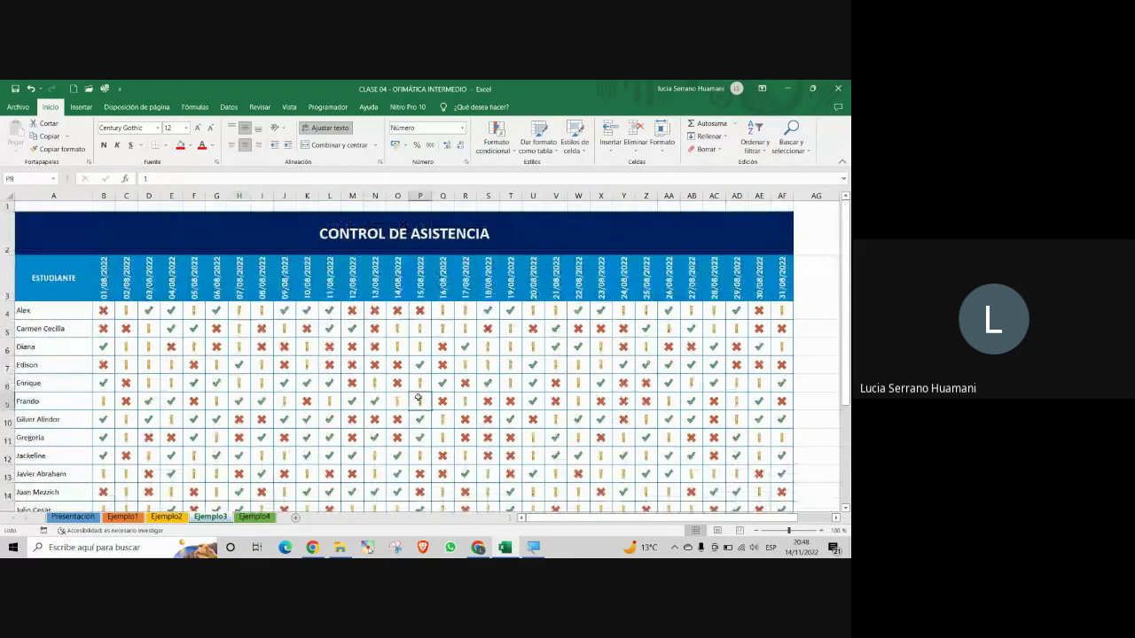
scroll(418, 406, down, 2)
click(419, 413)
scroll(417, 413, up, 2)
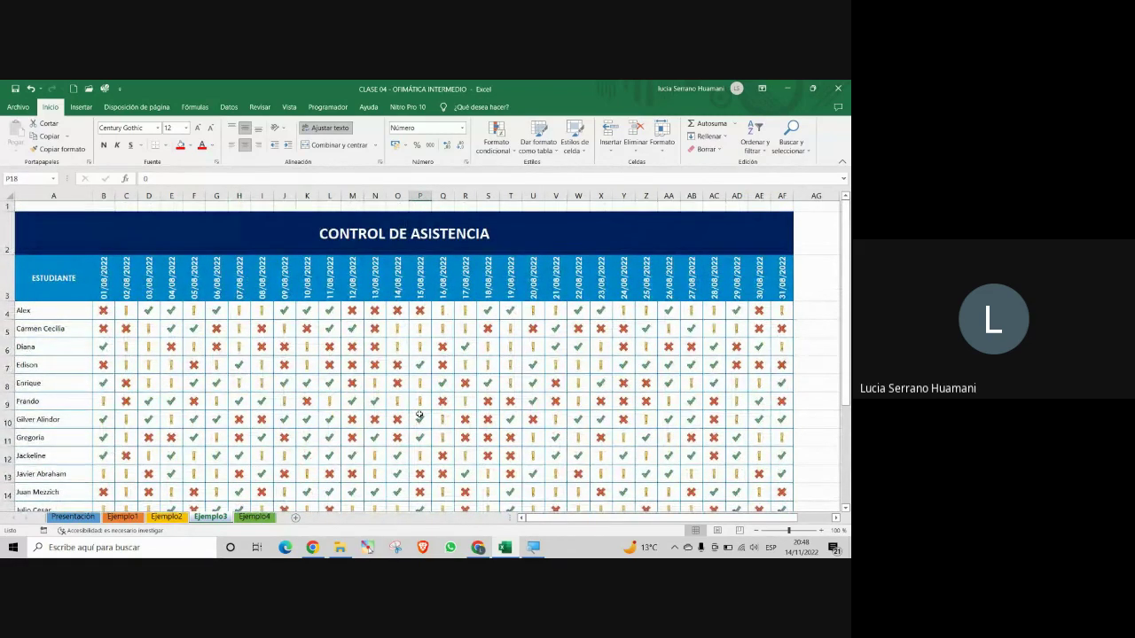
click(478, 547)
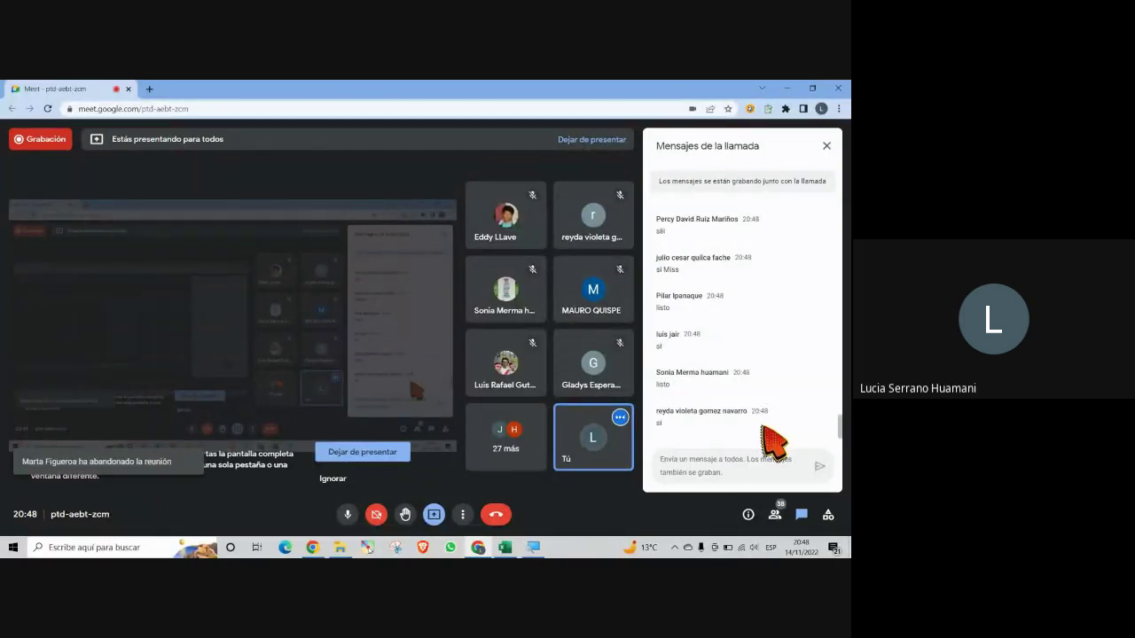
key(alt+Tab)
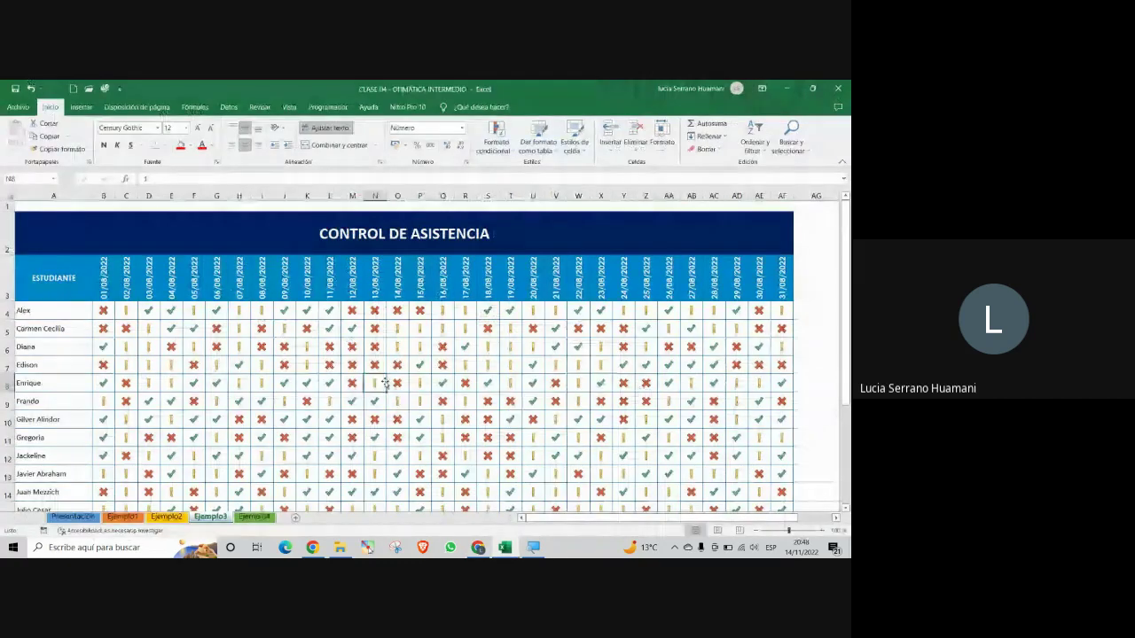
click(383, 382)
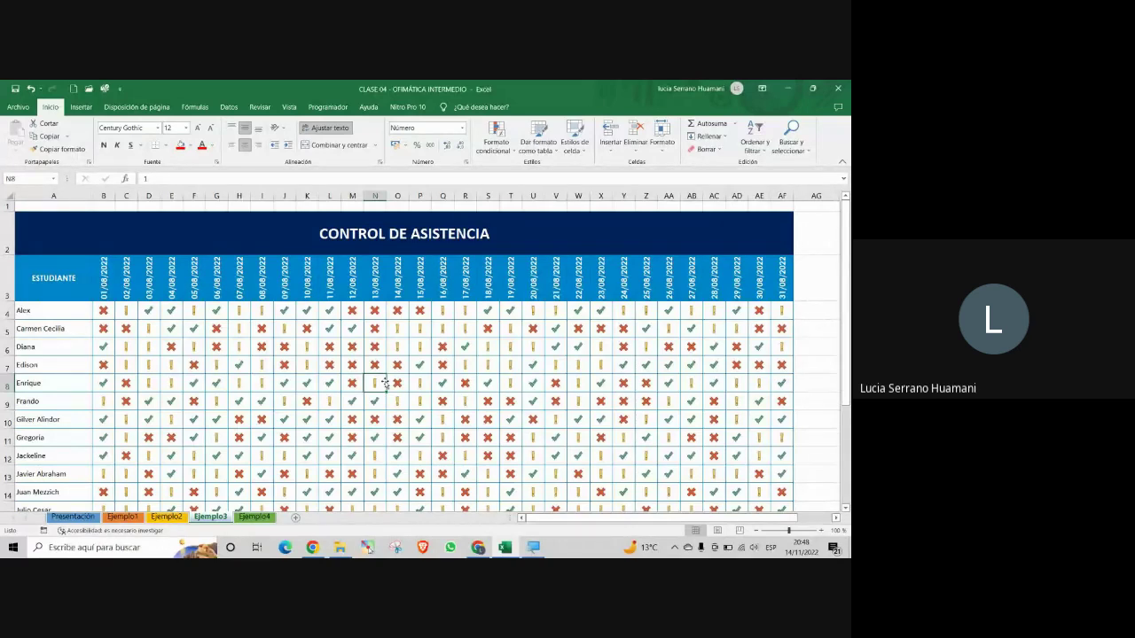
key(alt+Tab)
key(alt+Tab)
scroll(373, 391, down, 2)
scroll(374, 391, up, 1)
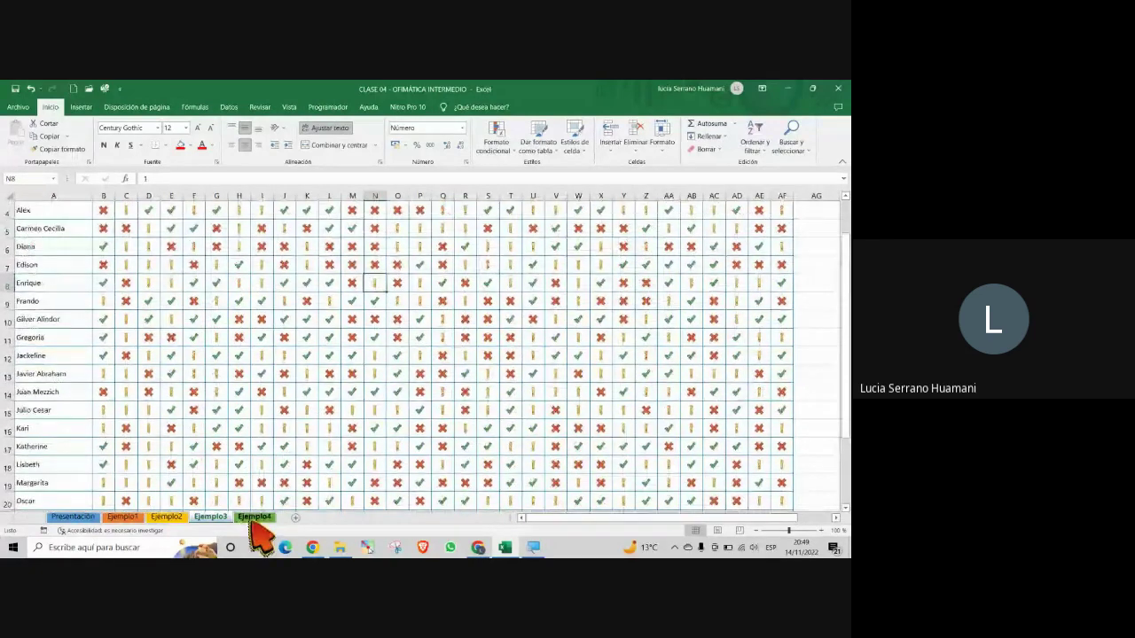
Step: Switch to the Ejemplo4 sheet and look over the CONTROL DE TAREAS table
click(251, 520)
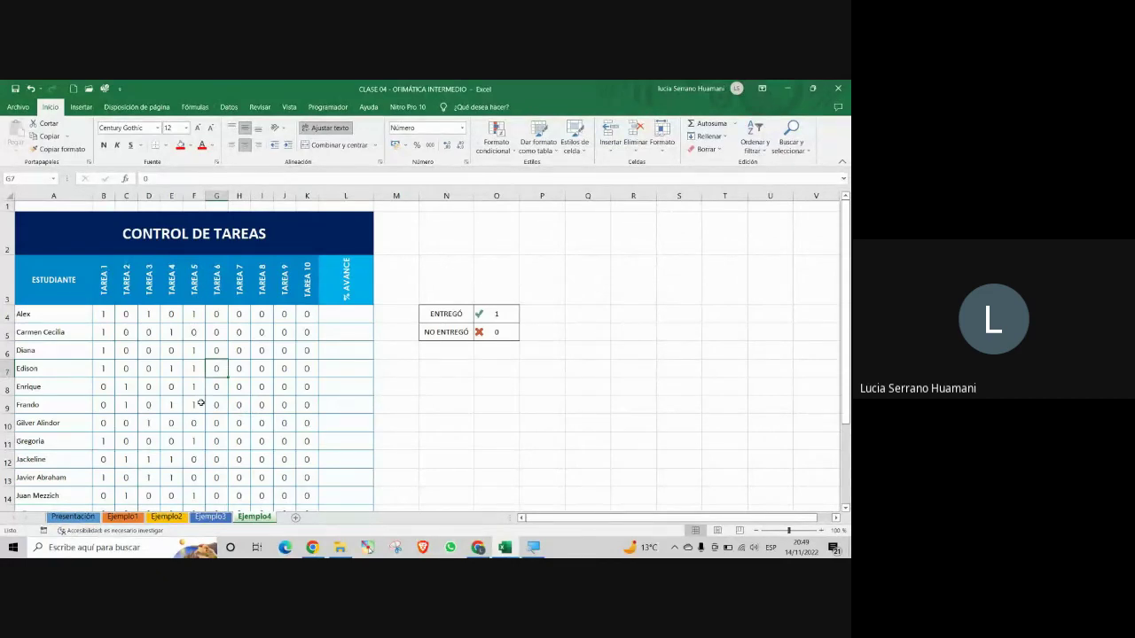
click(135, 356)
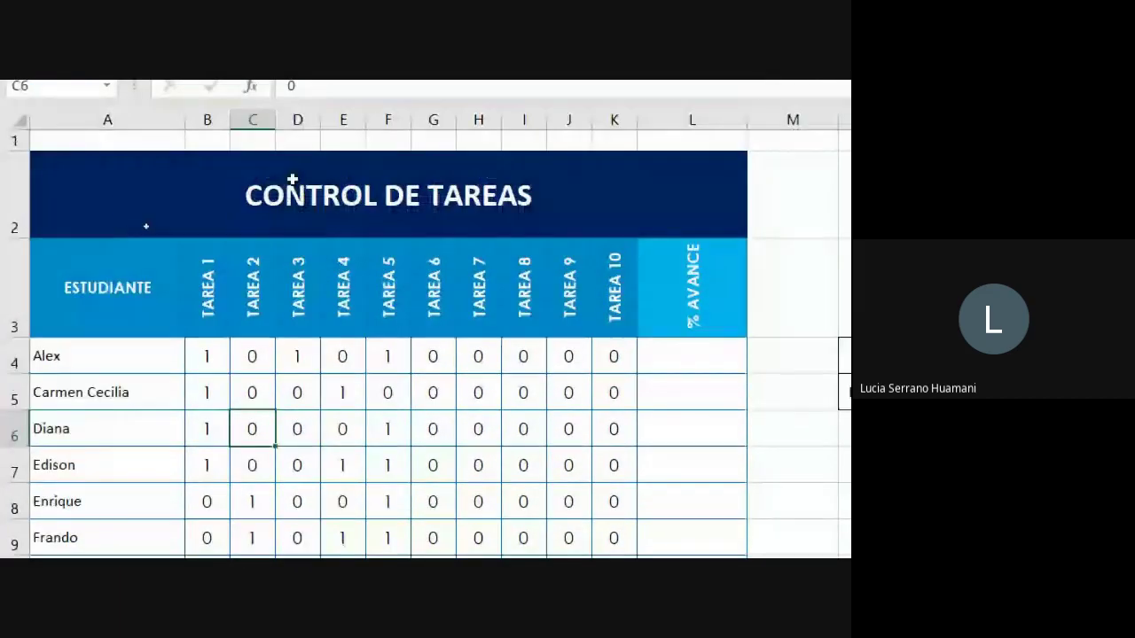
click(292, 180)
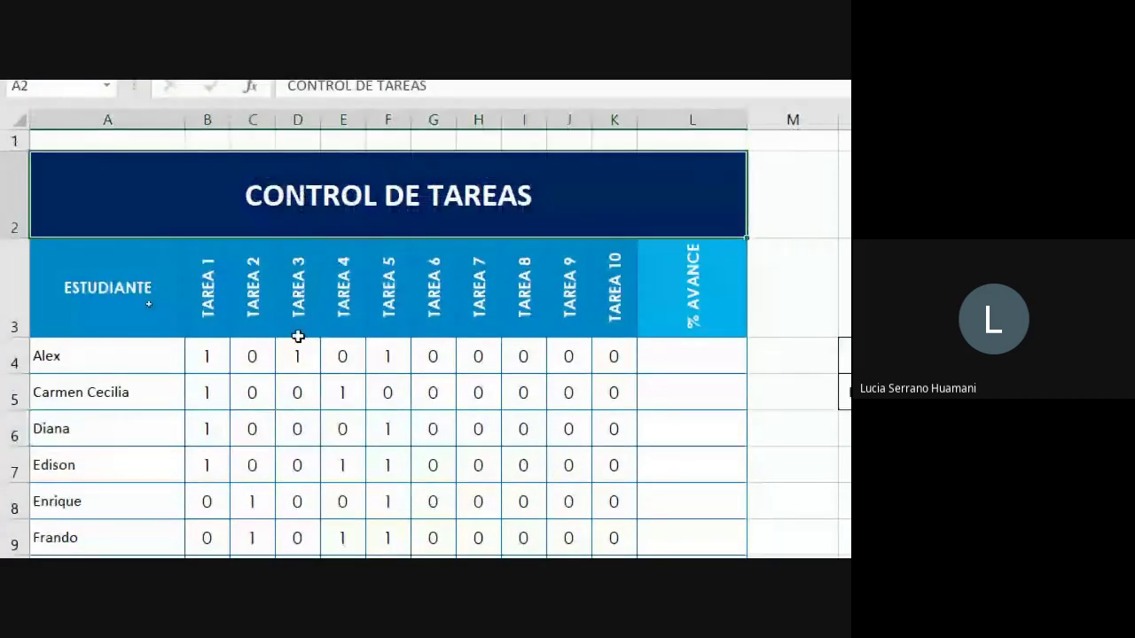
scroll(195, 523, down, 1)
scroll(182, 512, down, 6)
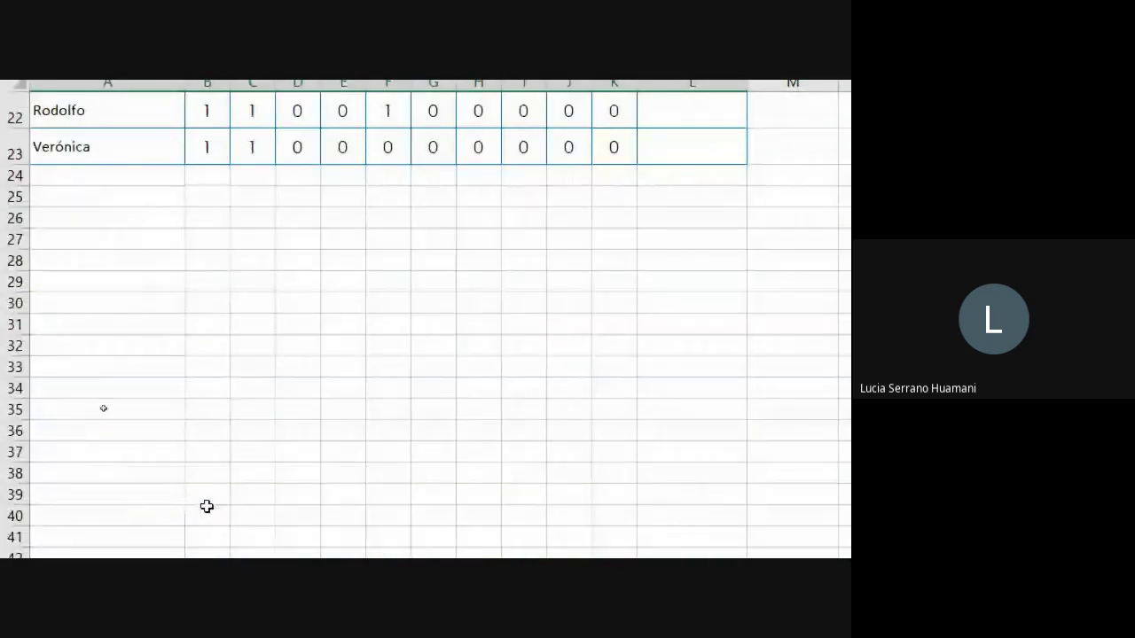
scroll(207, 506, up, 7)
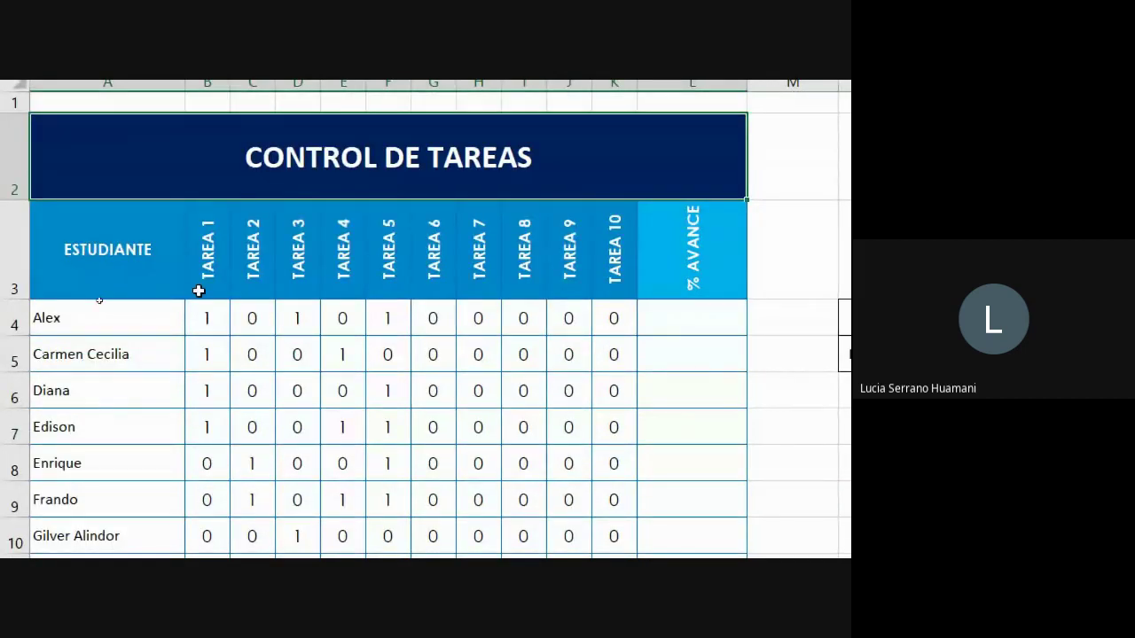
Step: Step through the TAREA 1 to TAREA 10 column headings
click(206, 287)
click(251, 204)
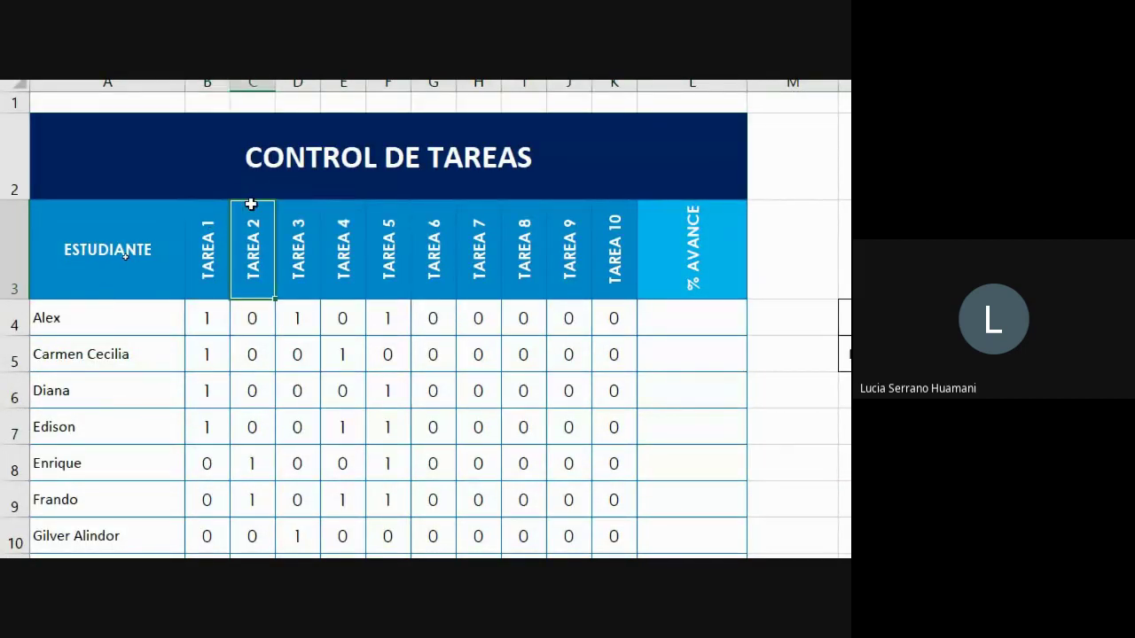
click(302, 207)
click(351, 207)
click(390, 207)
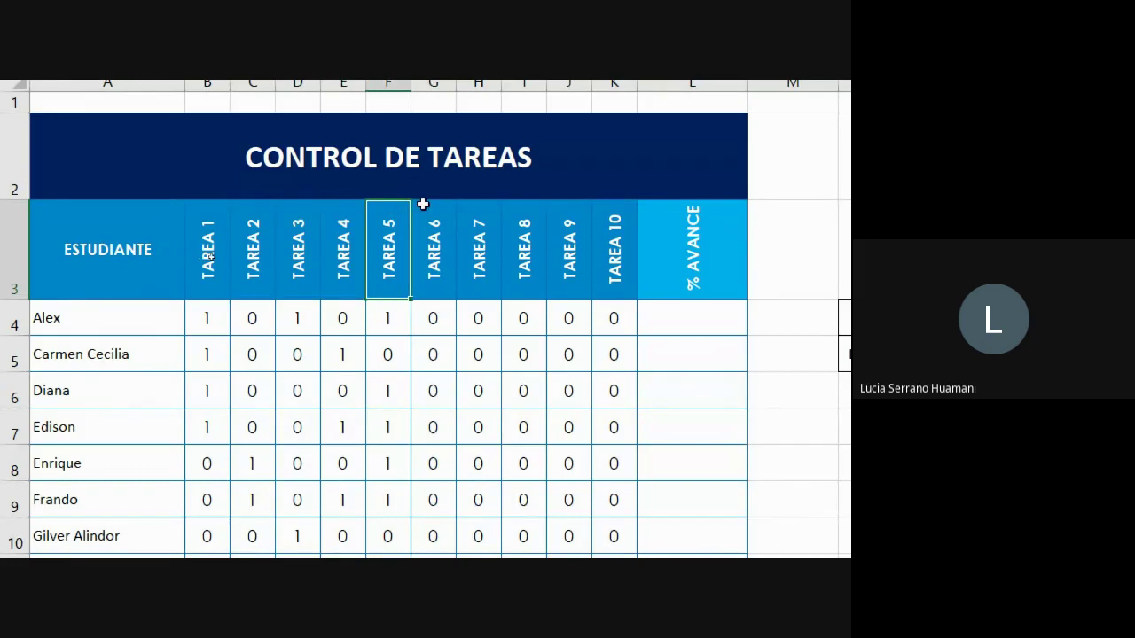
click(424, 204)
click(489, 204)
click(529, 207)
click(568, 210)
click(616, 210)
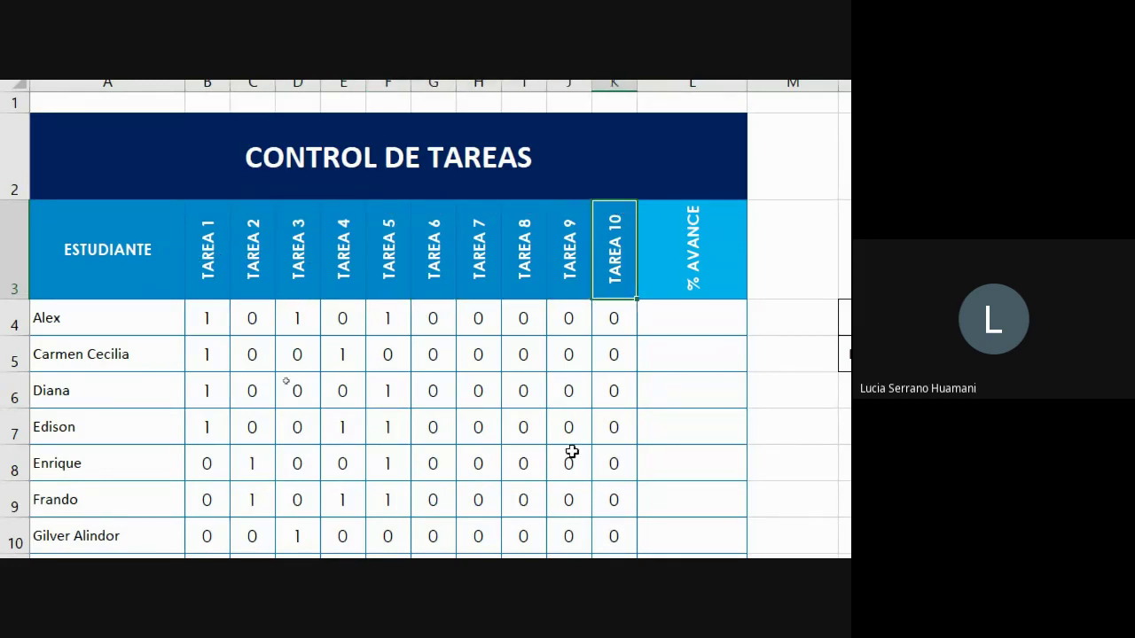
Step: Point out Alex's task values and his empty % AVANCE cell
click(623, 322)
click(653, 319)
scroll(789, 349, right, 2)
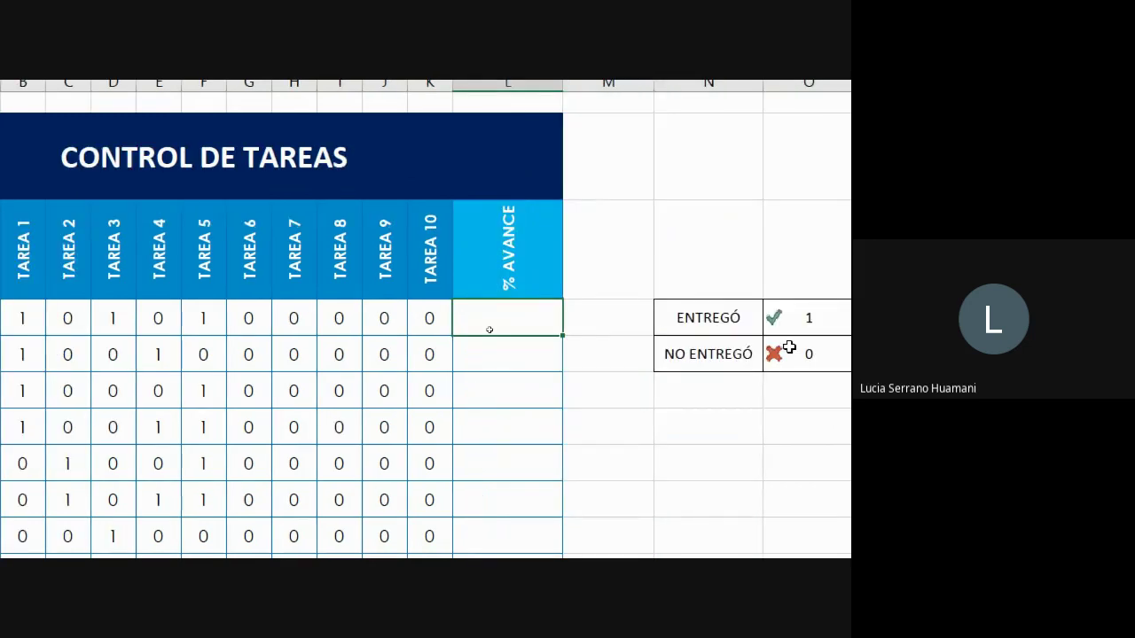
scroll(124, 352, left, 3)
click(125, 321)
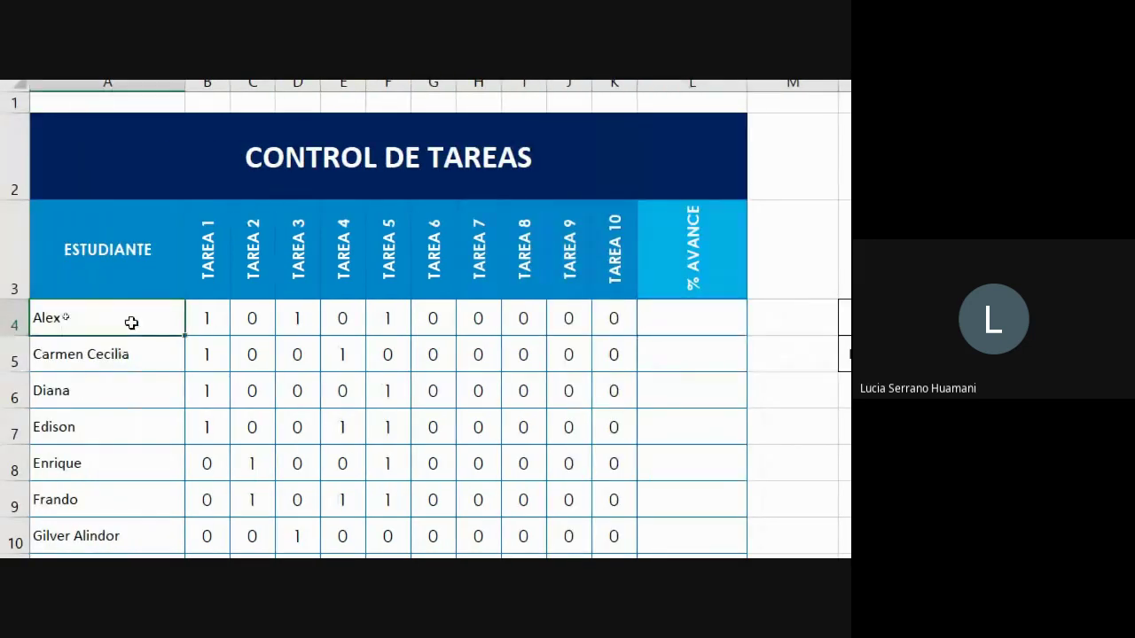
click(226, 324)
click(297, 324)
click(398, 326)
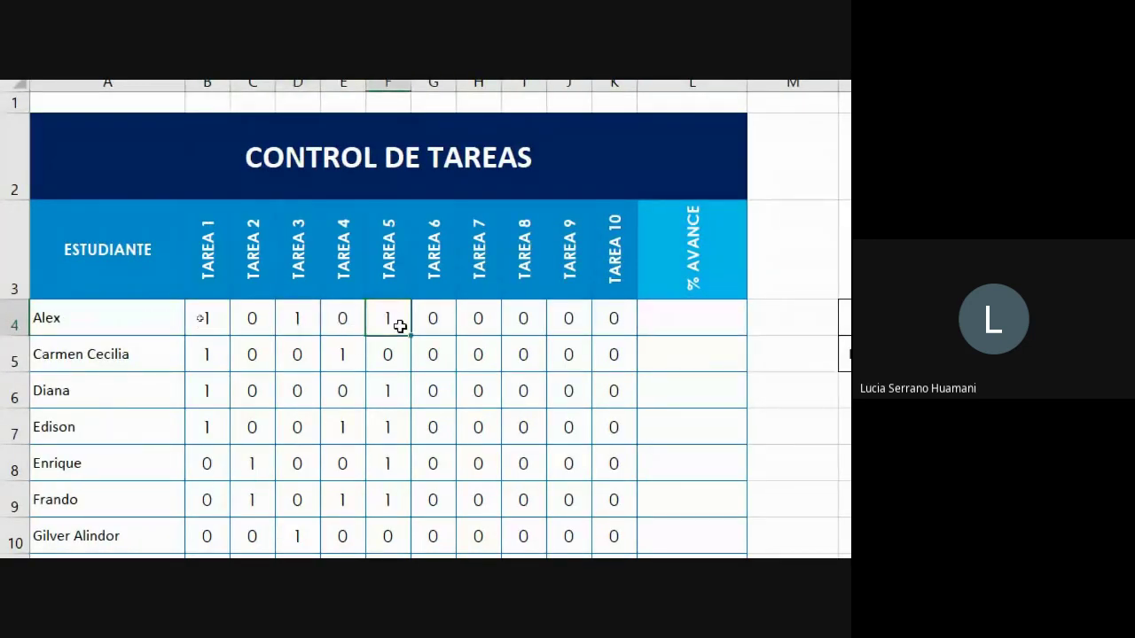
click(652, 327)
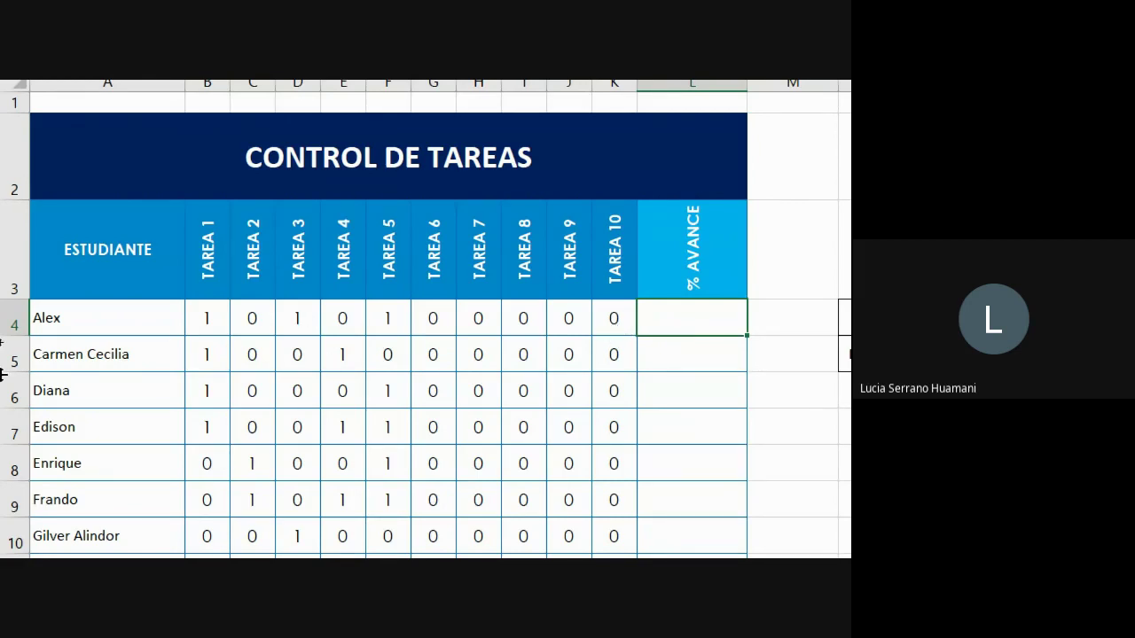
Step: Highlight the TAREA headings and Alex's TAREA 1–5 values, then select his % AVANCE cell
click(80, 328)
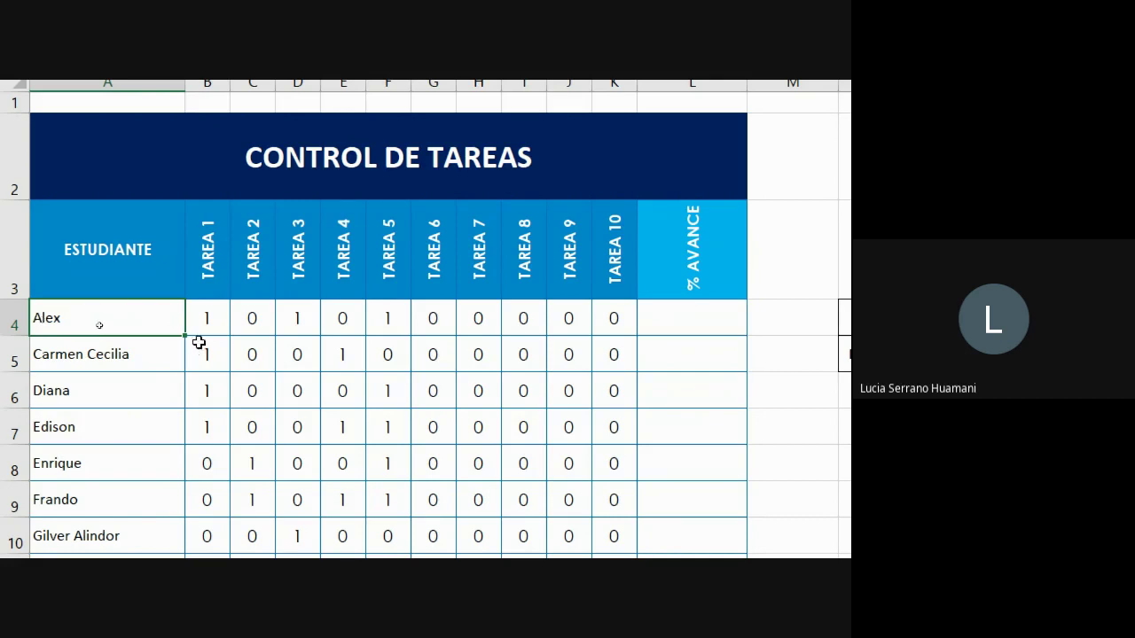
drag(208, 266, 603, 263)
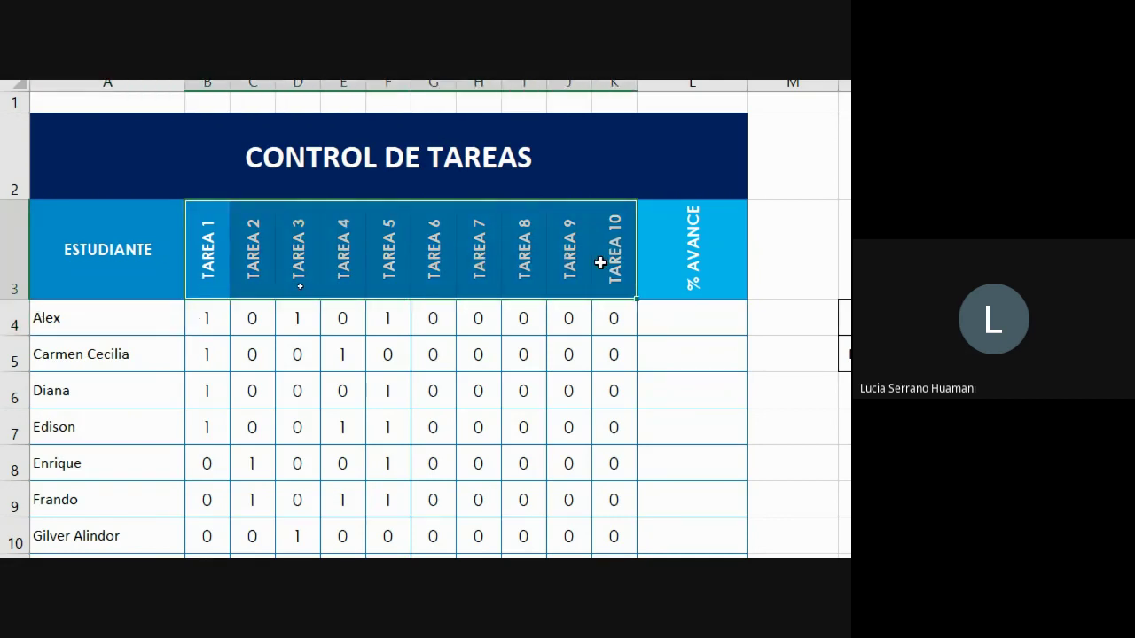
click(433, 318)
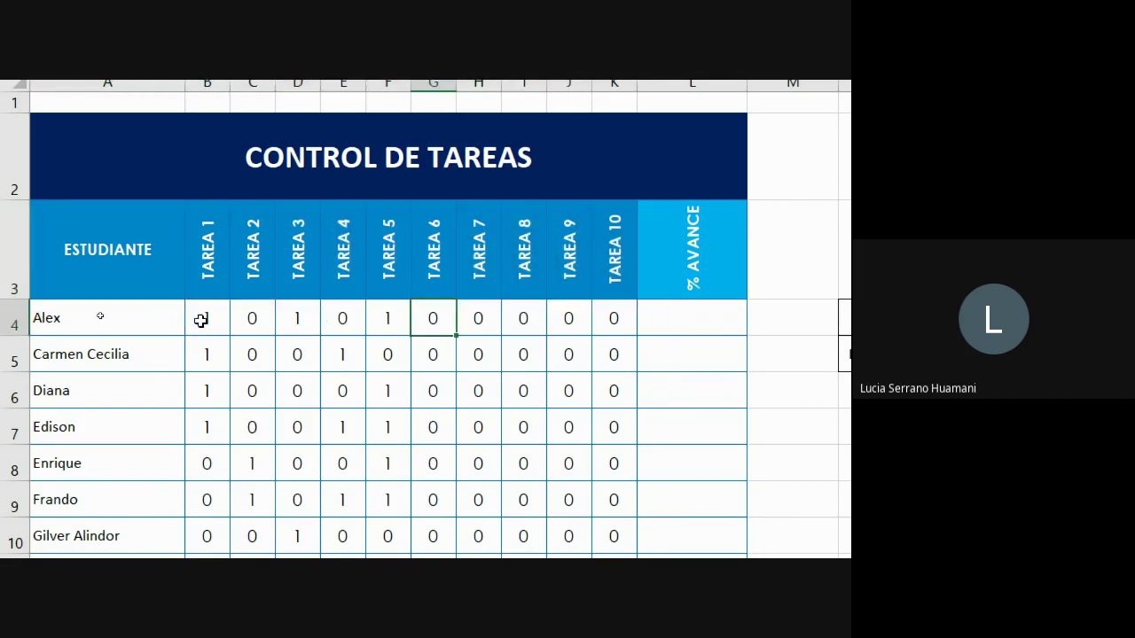
drag(202, 321, 384, 321)
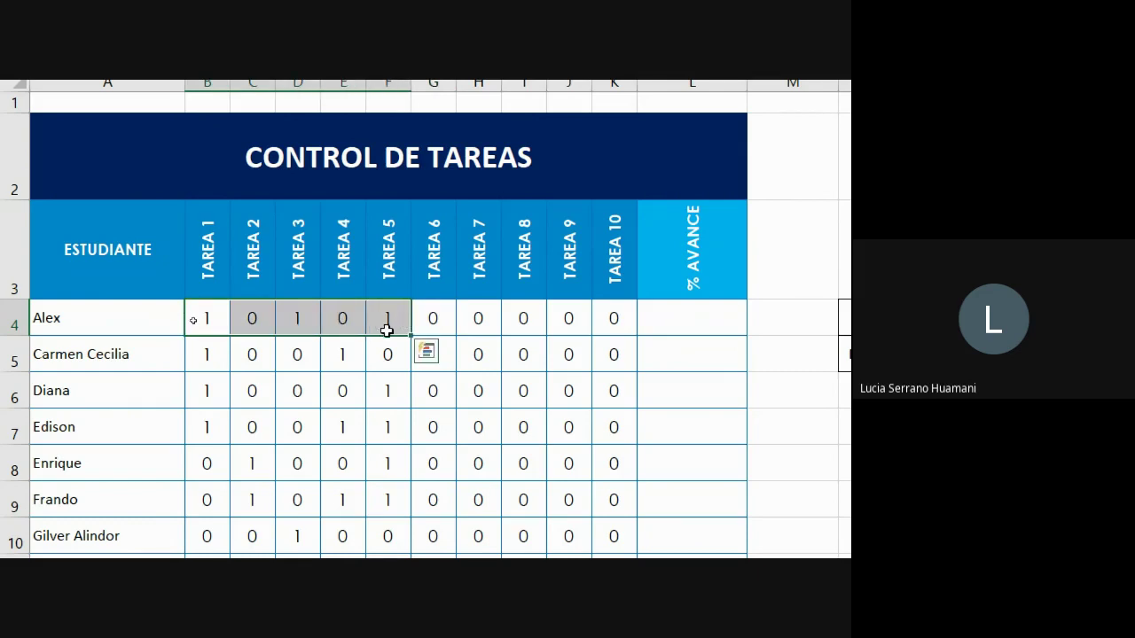
click(683, 329)
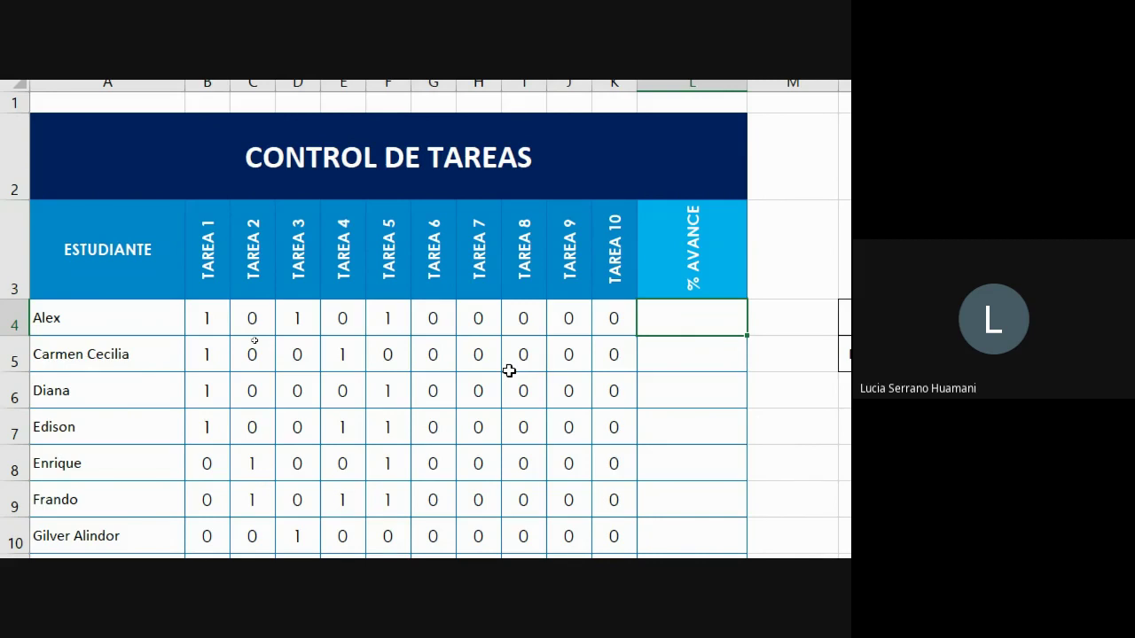
scroll(768, 274, right, 3)
click(499, 360)
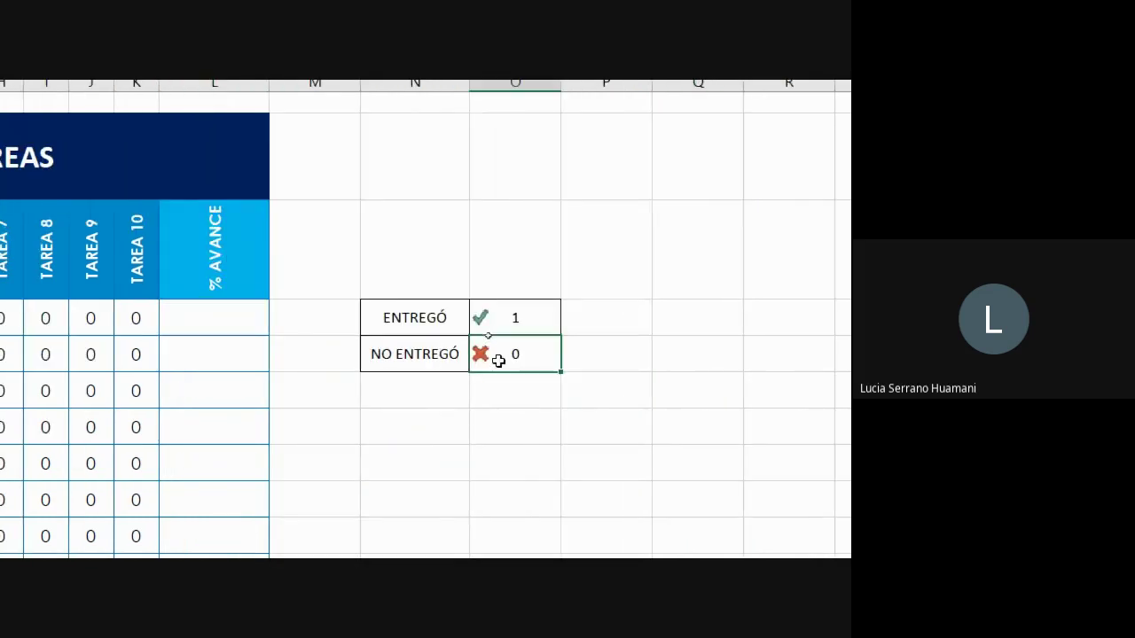
click(437, 323)
scroll(364, 533, down, 1)
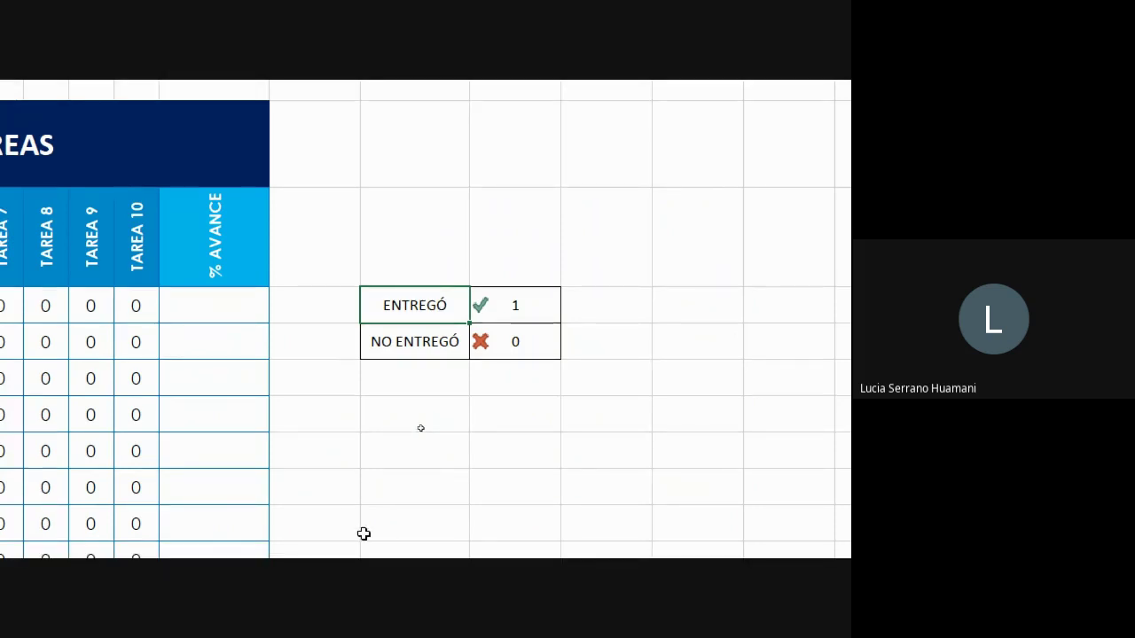
click(497, 322)
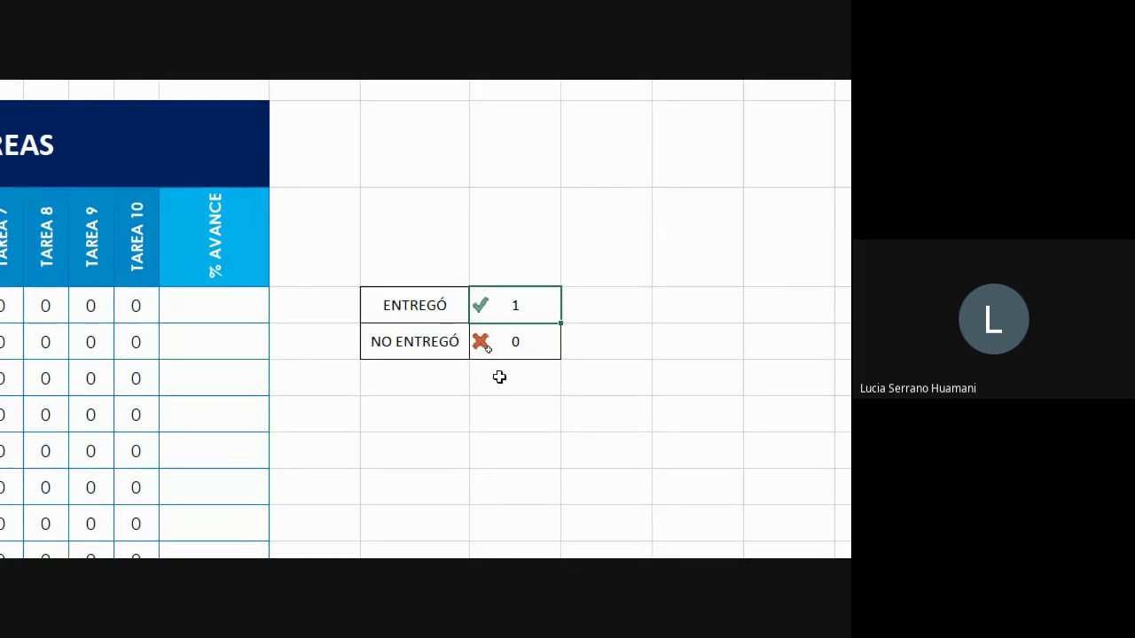
scroll(433, 380, left, 5)
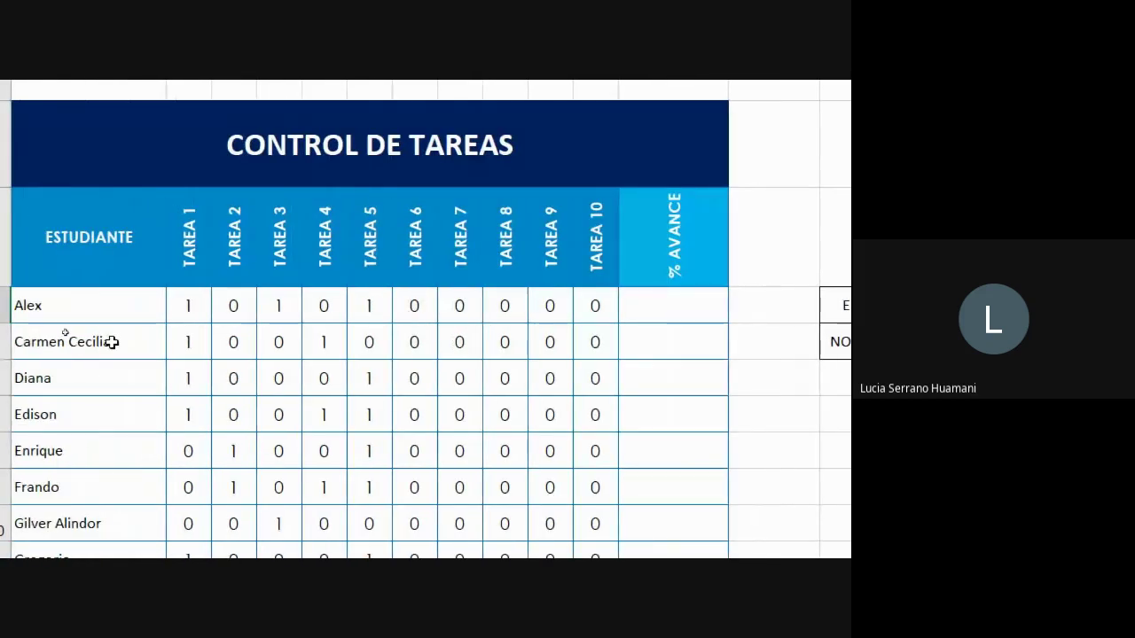
click(197, 310)
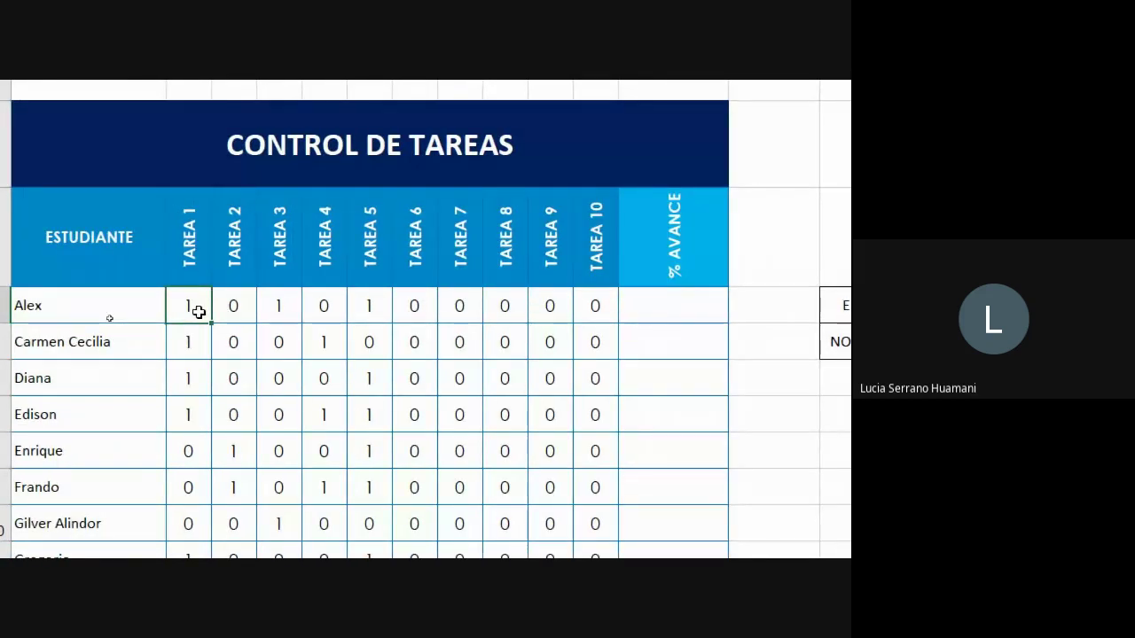
scroll(486, 324, right, 5)
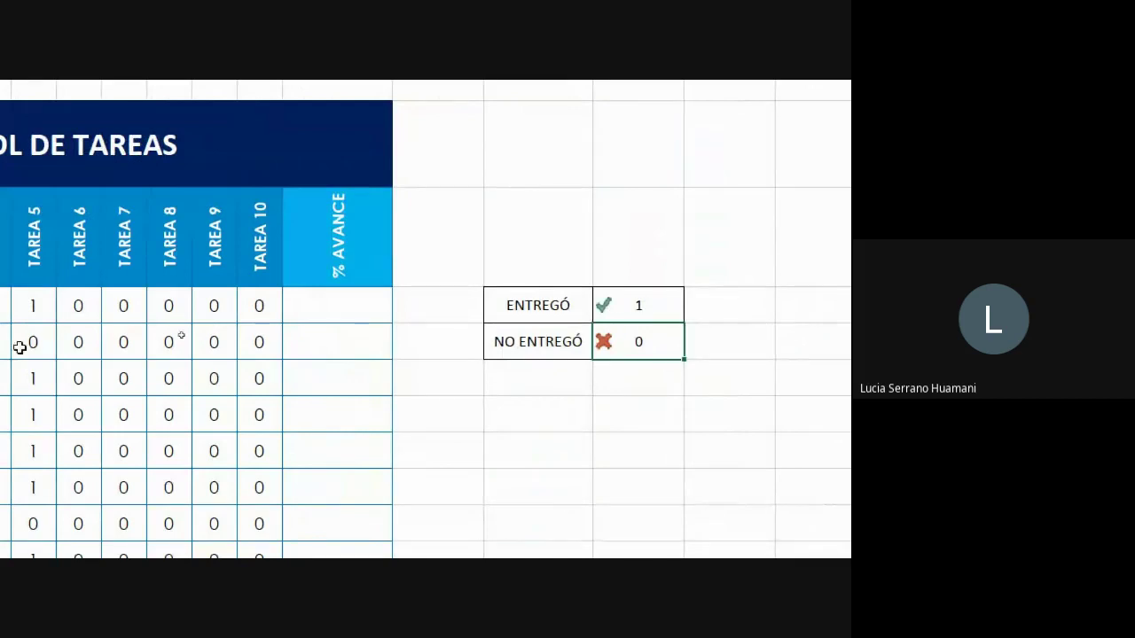
scroll(219, 349, left, 3)
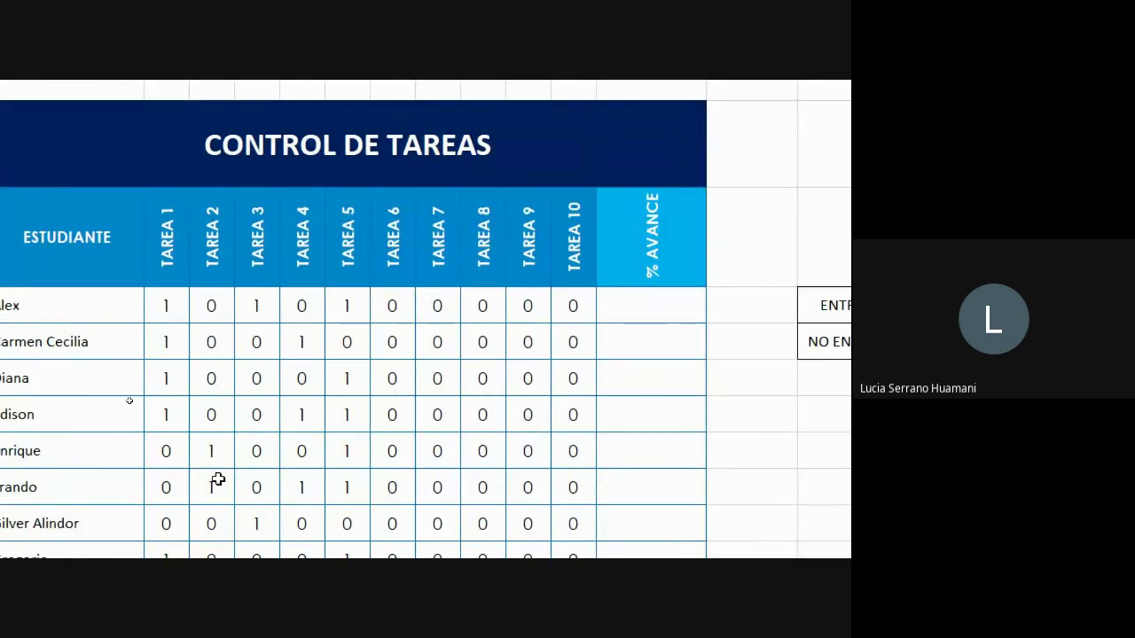
scroll(285, 518, down, 2)
scroll(258, 222, up, 1)
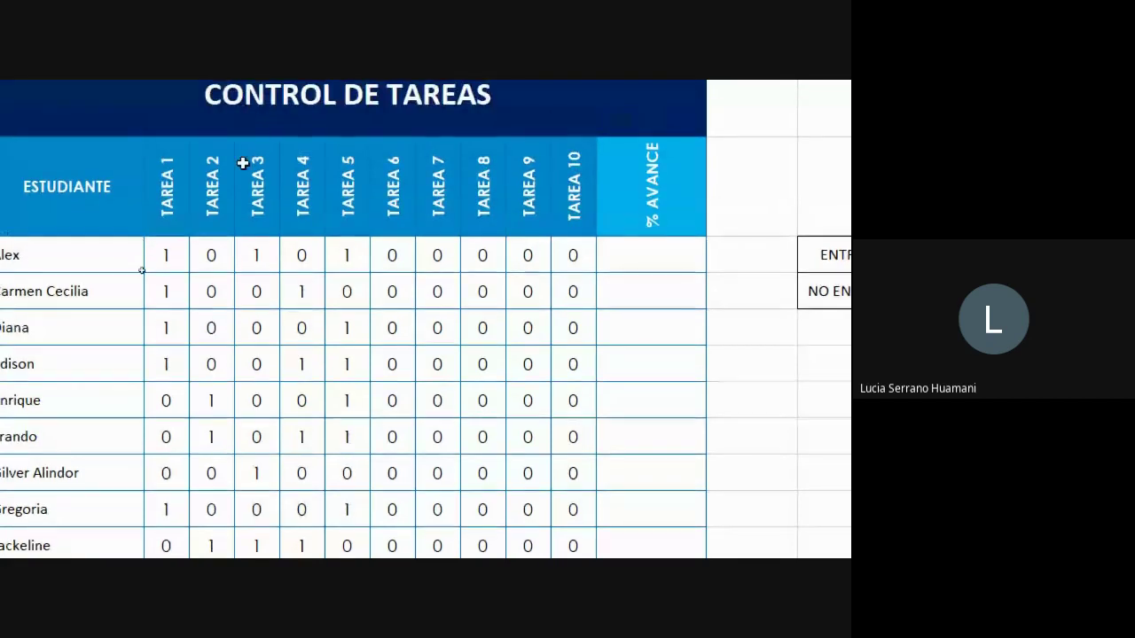
Step: Apply the check/!/X Indicadores icon set to the task marks in B4:K23
drag(185, 257, 563, 441)
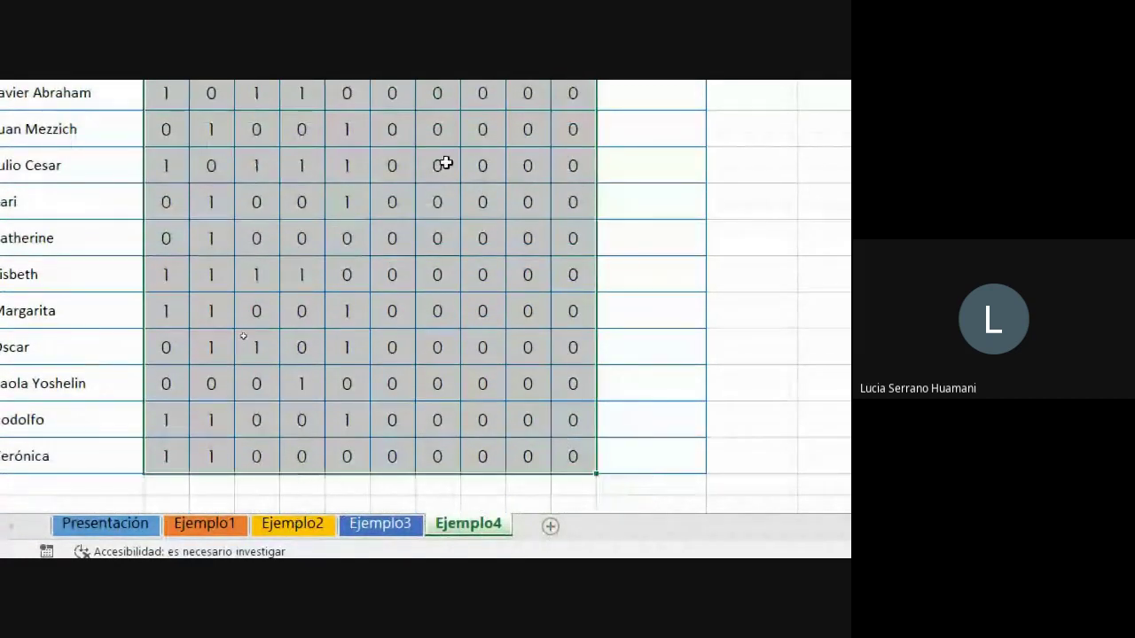
scroll(370, 517, up, 2)
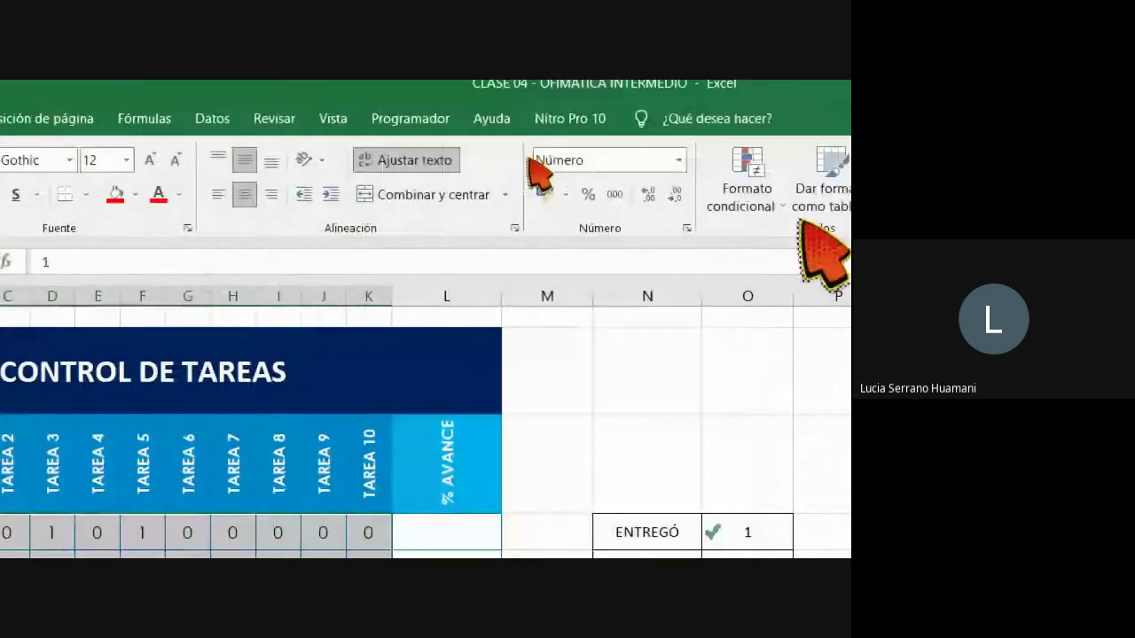
click(534, 191)
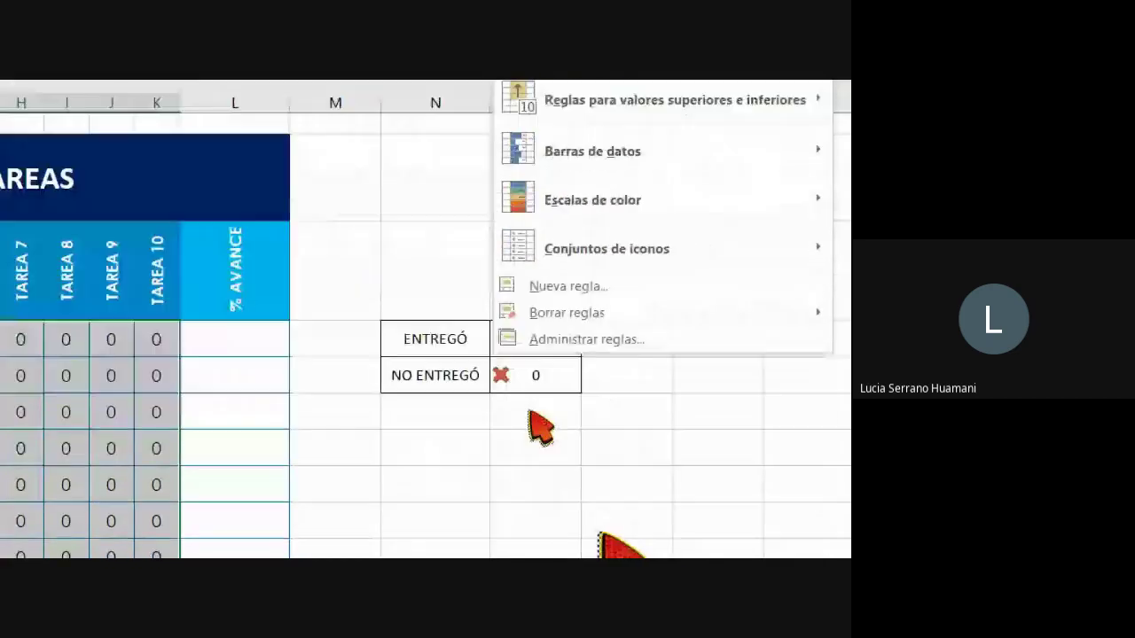
mouse_move(279, 258)
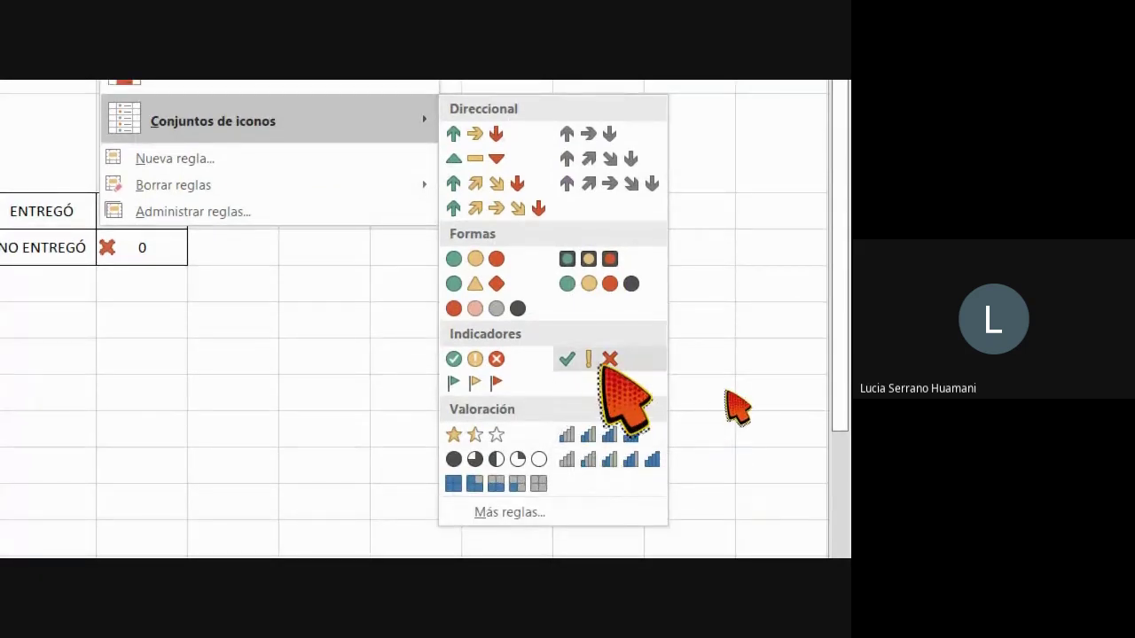
click(603, 359)
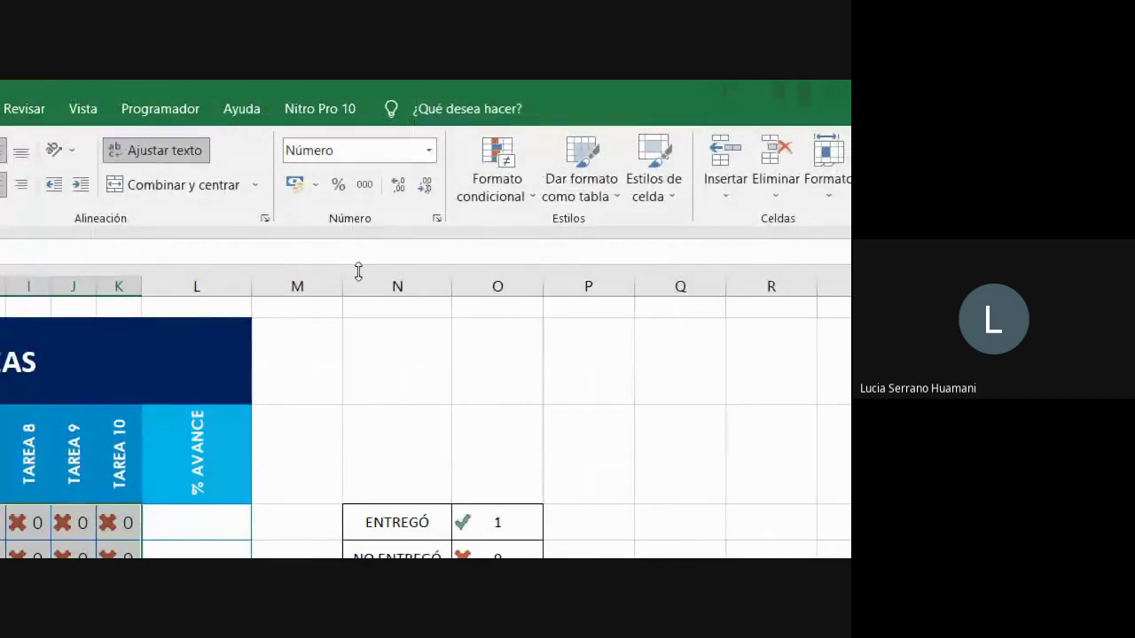
click(486, 156)
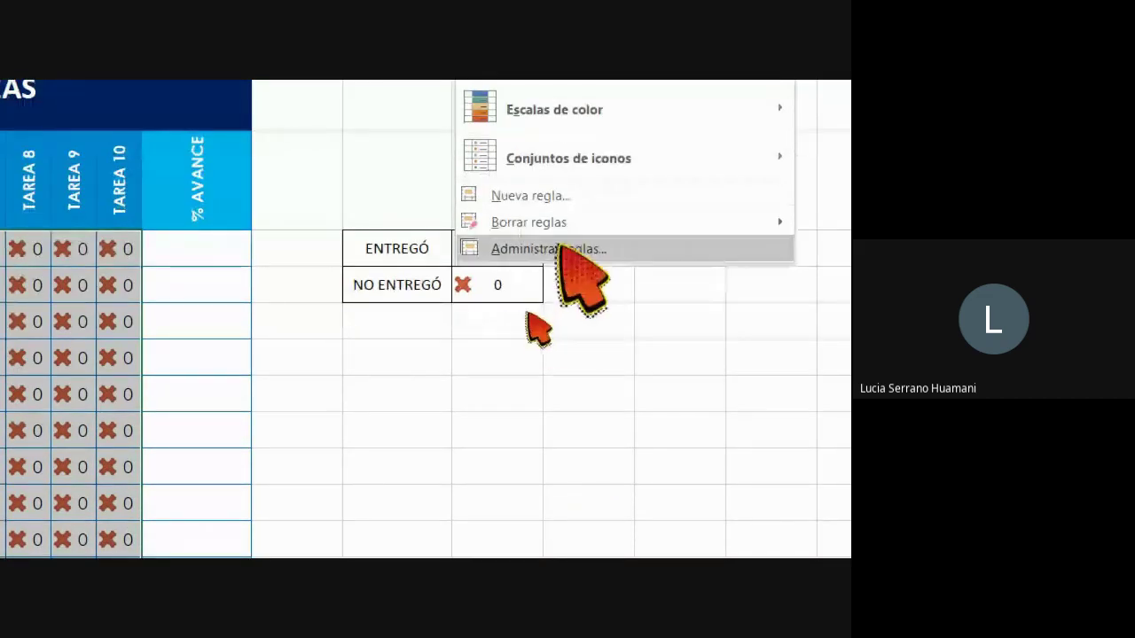
Step: Open Administrar reglas and edit the Conjunto de iconos rule for the task grid
click(552, 249)
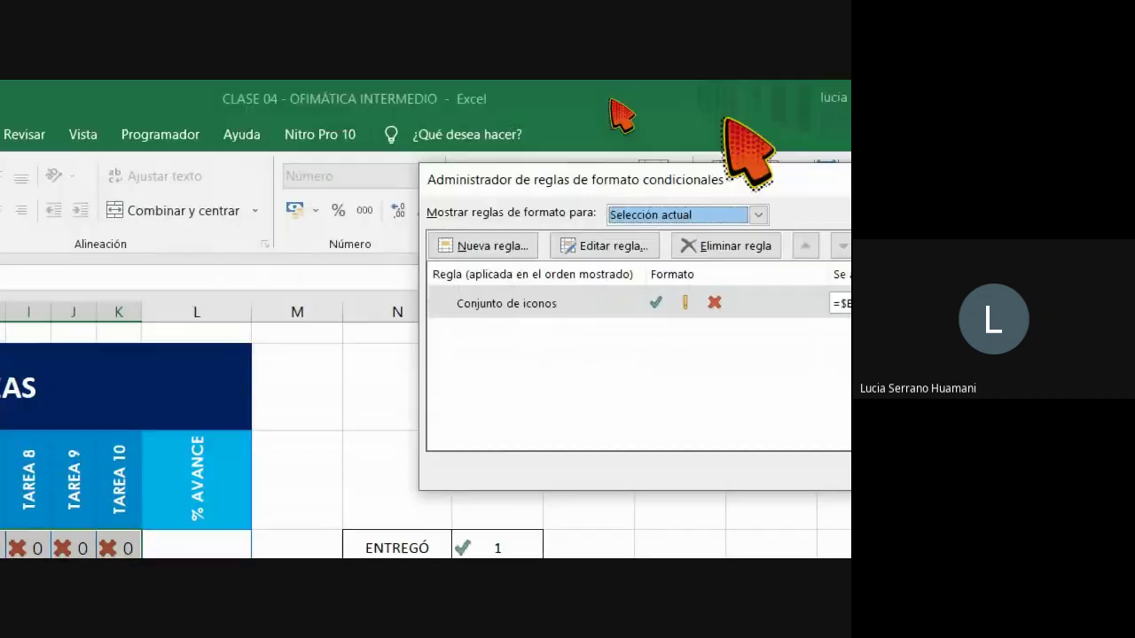
drag(734, 190, 209, 222)
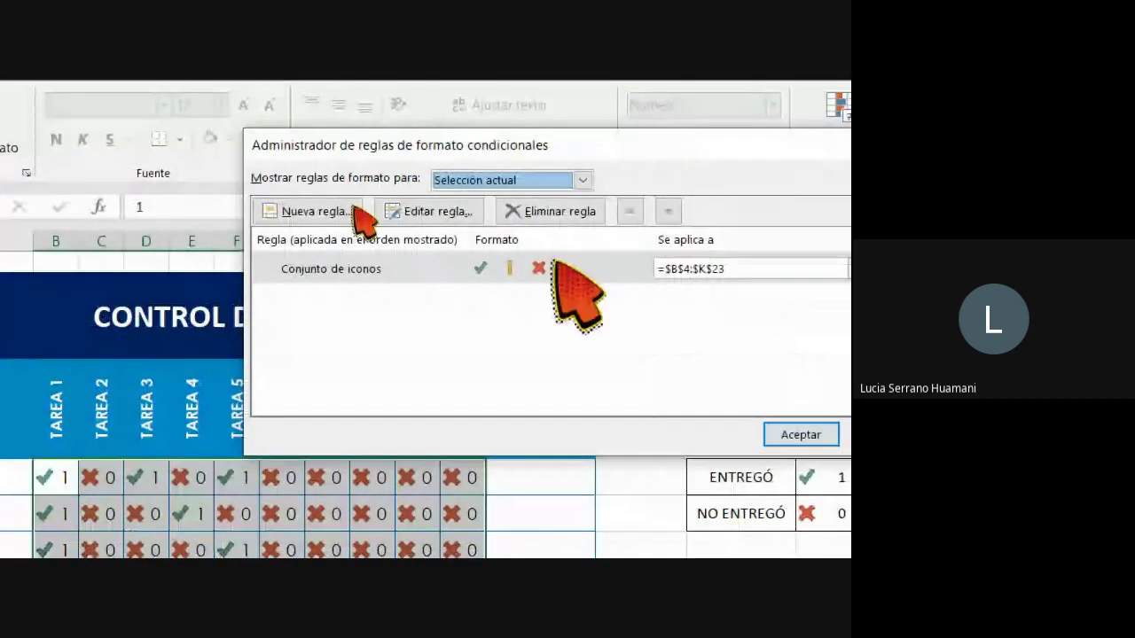
click(555, 232)
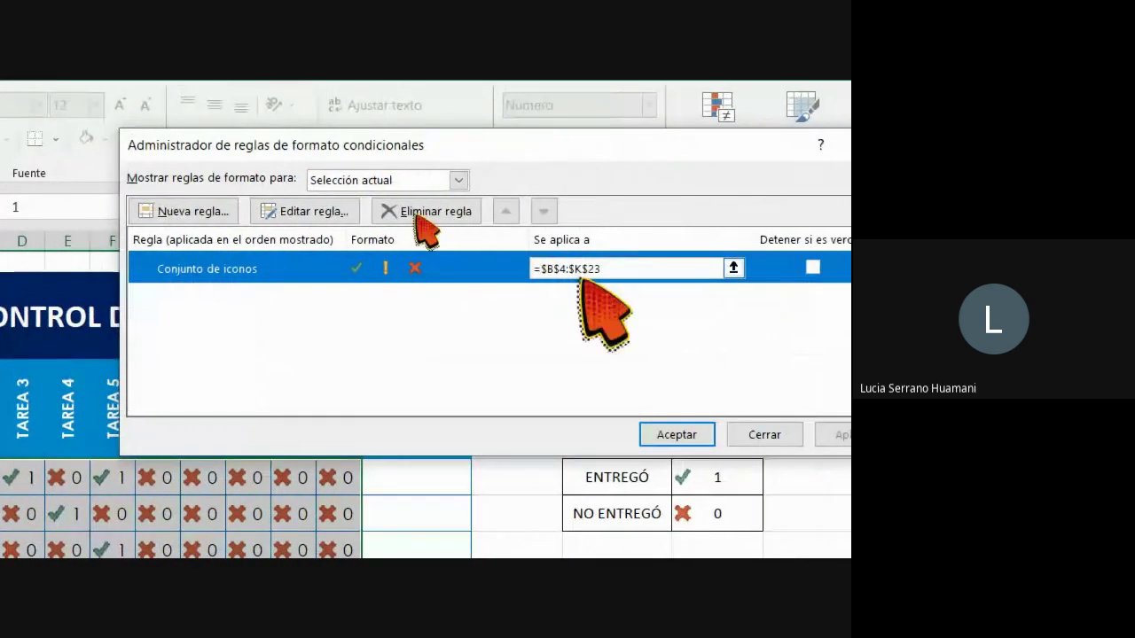
click(339, 213)
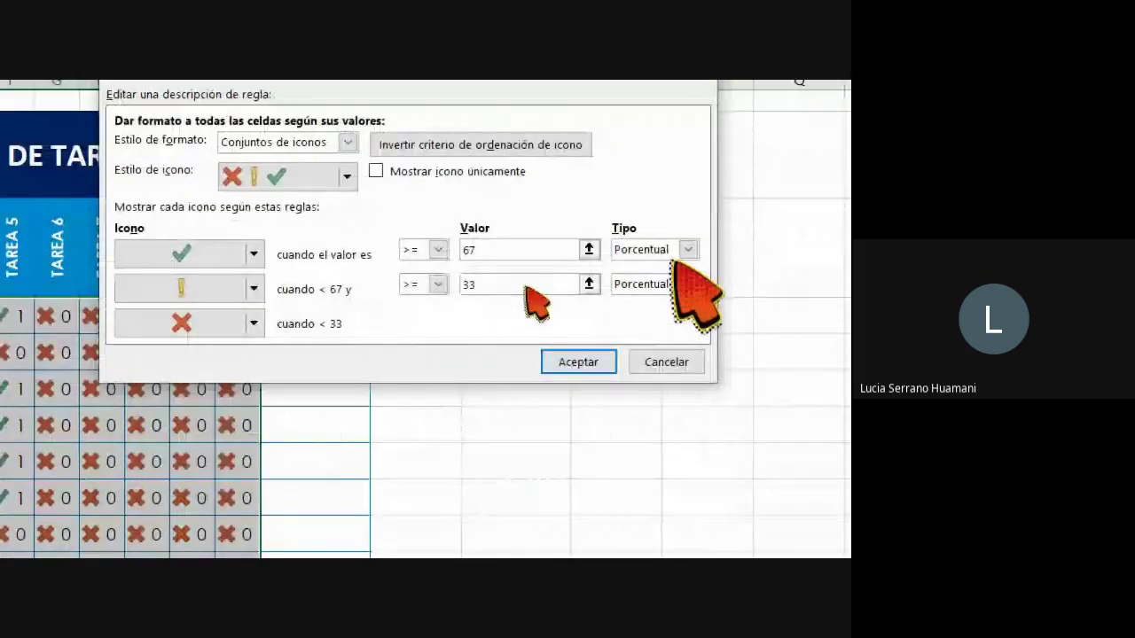
Step: Set the check icon's threshold to Número with value 1
click(688, 249)
click(638, 269)
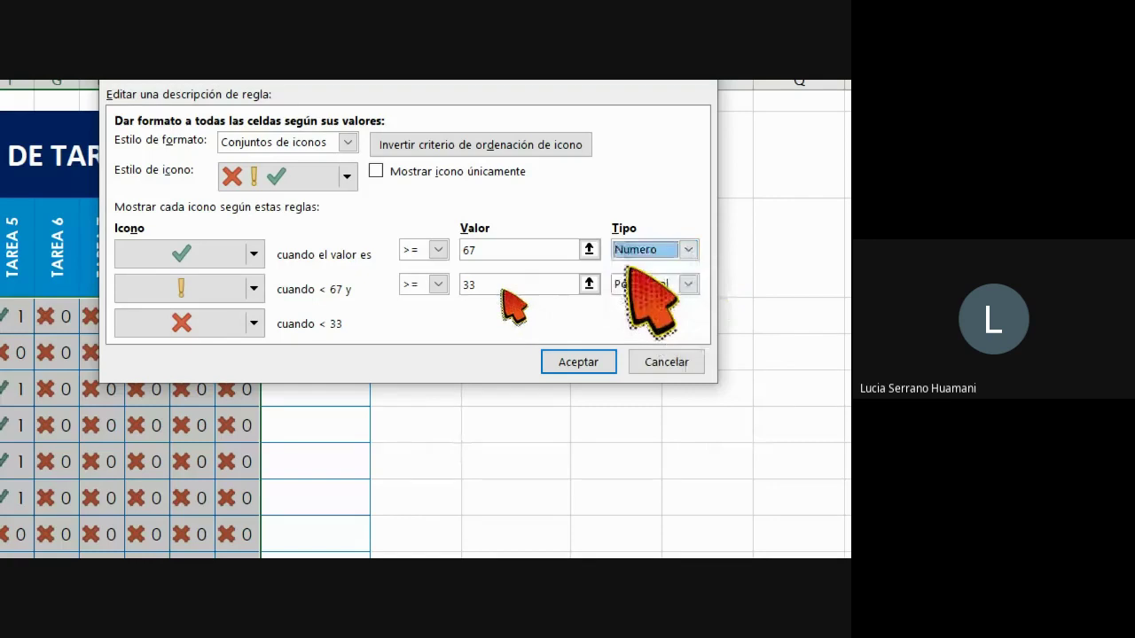
click(484, 249)
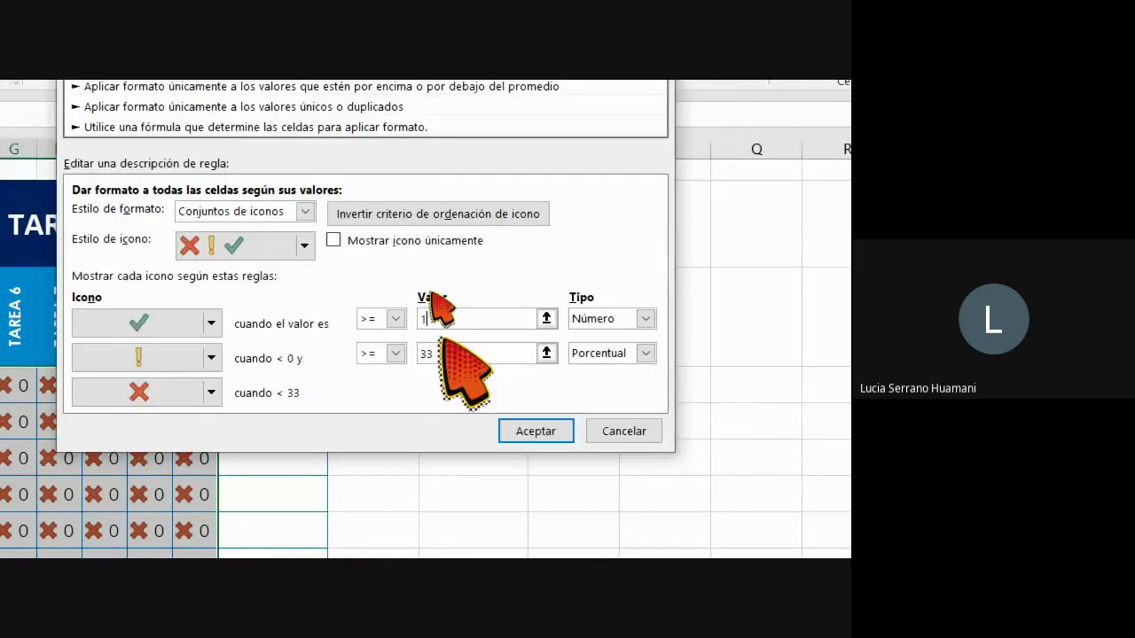
key(BackSpace)
text(1)
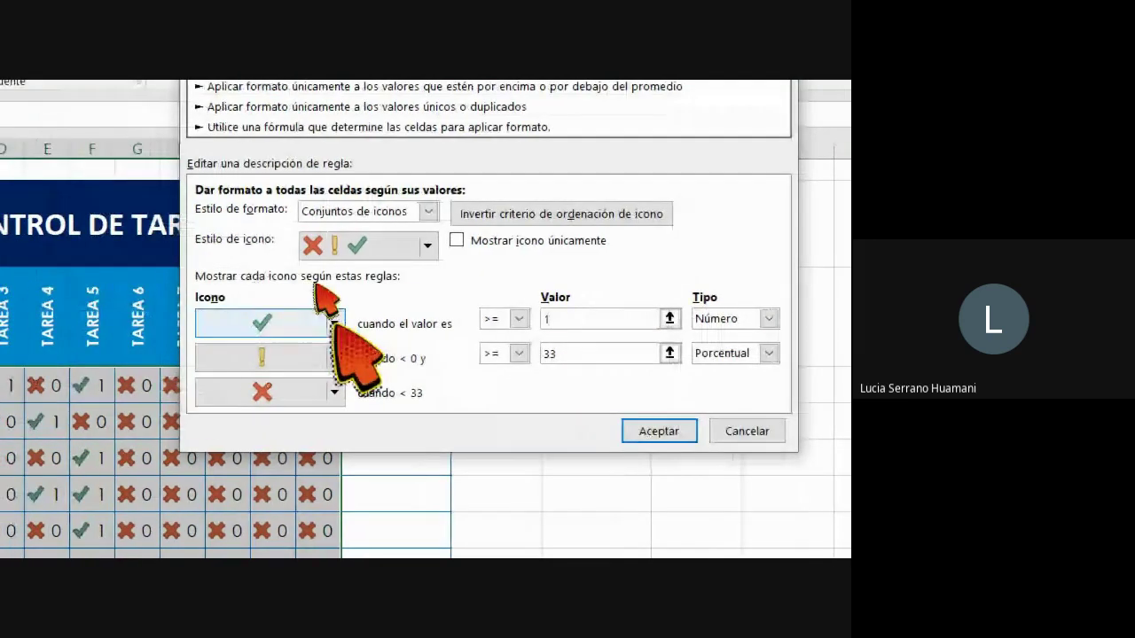
click(325, 323)
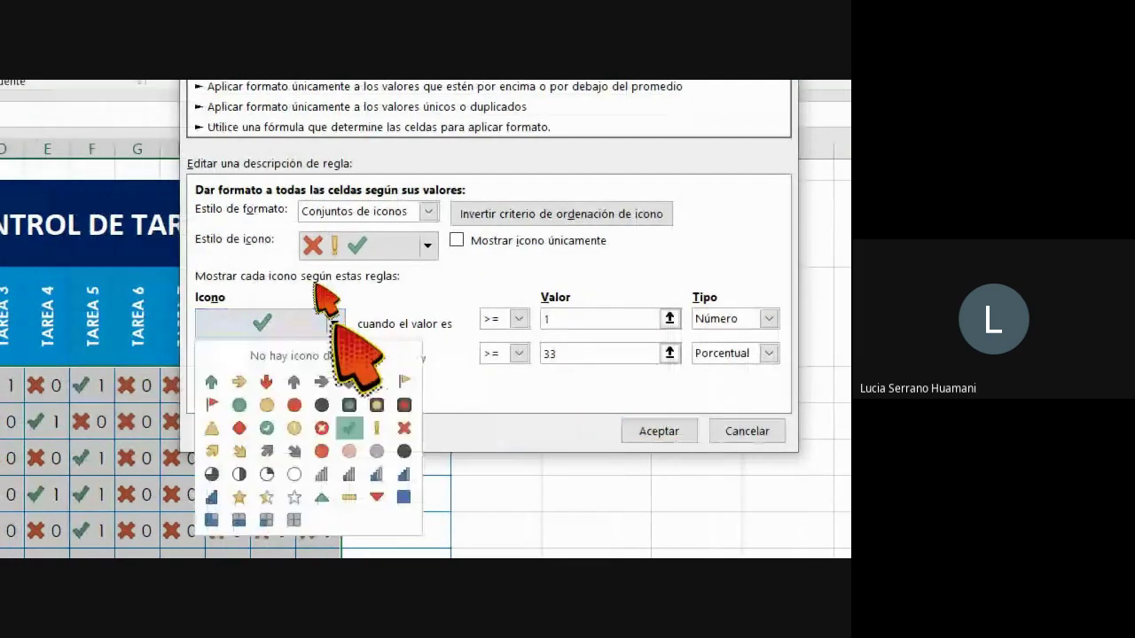
click(479, 391)
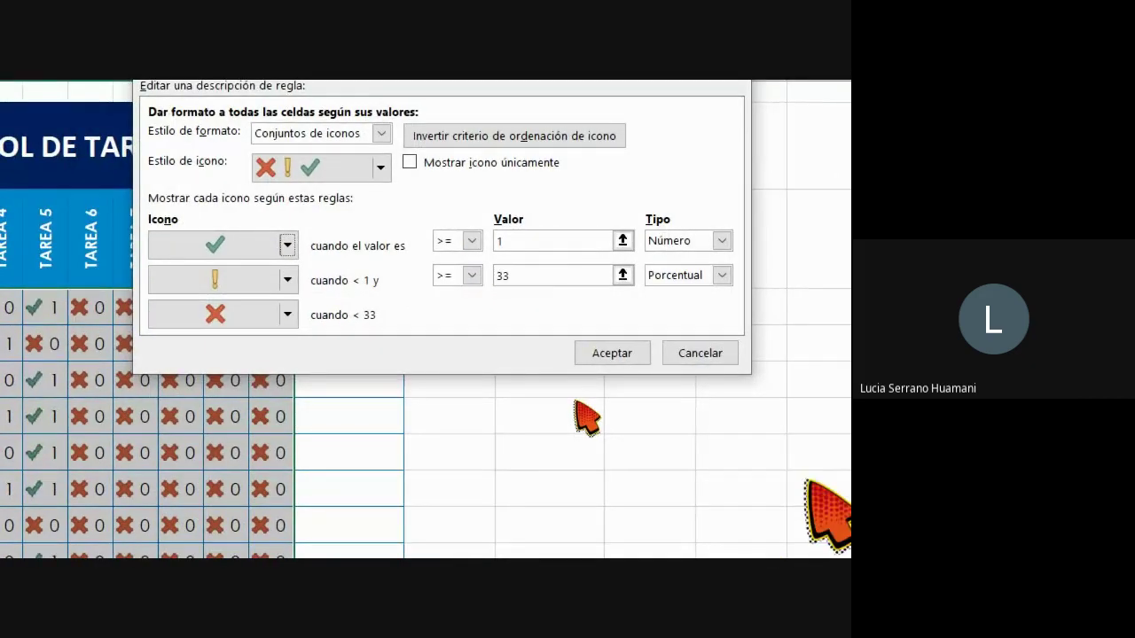
Step: Make the middle rule a Número threshold with a red X icon and confirm
click(768, 276)
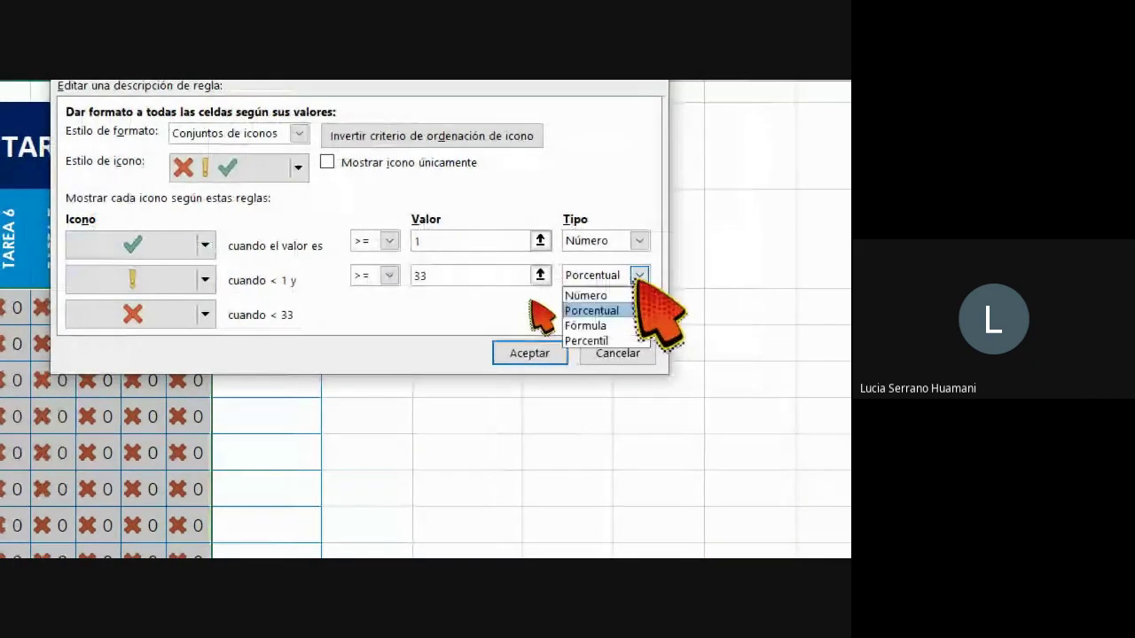
click(586, 295)
click(445, 277)
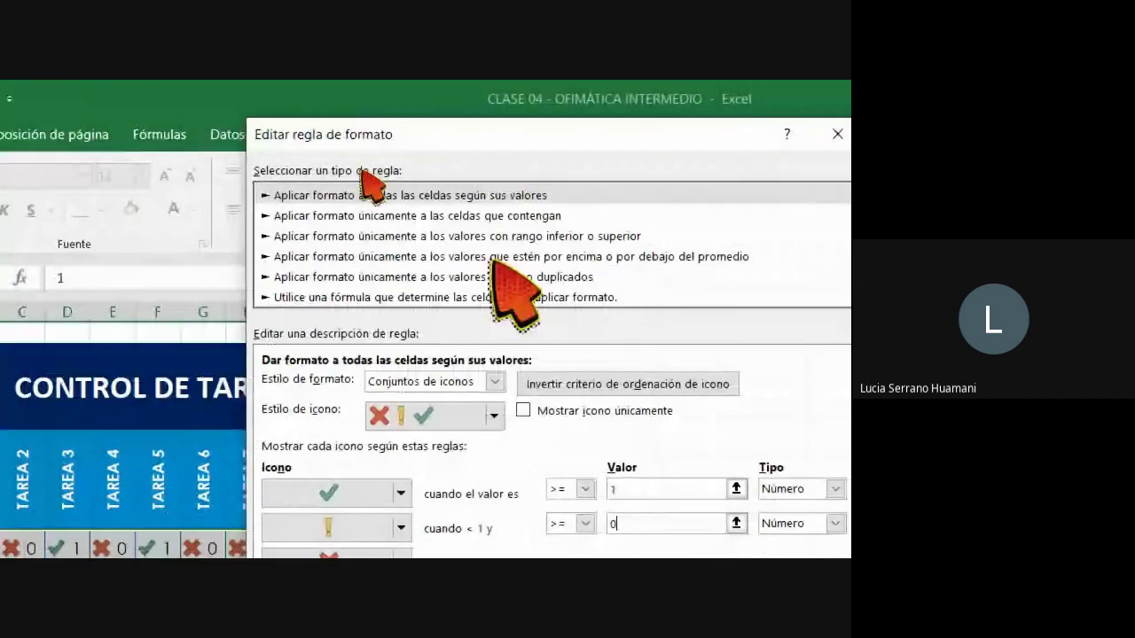
click(401, 528)
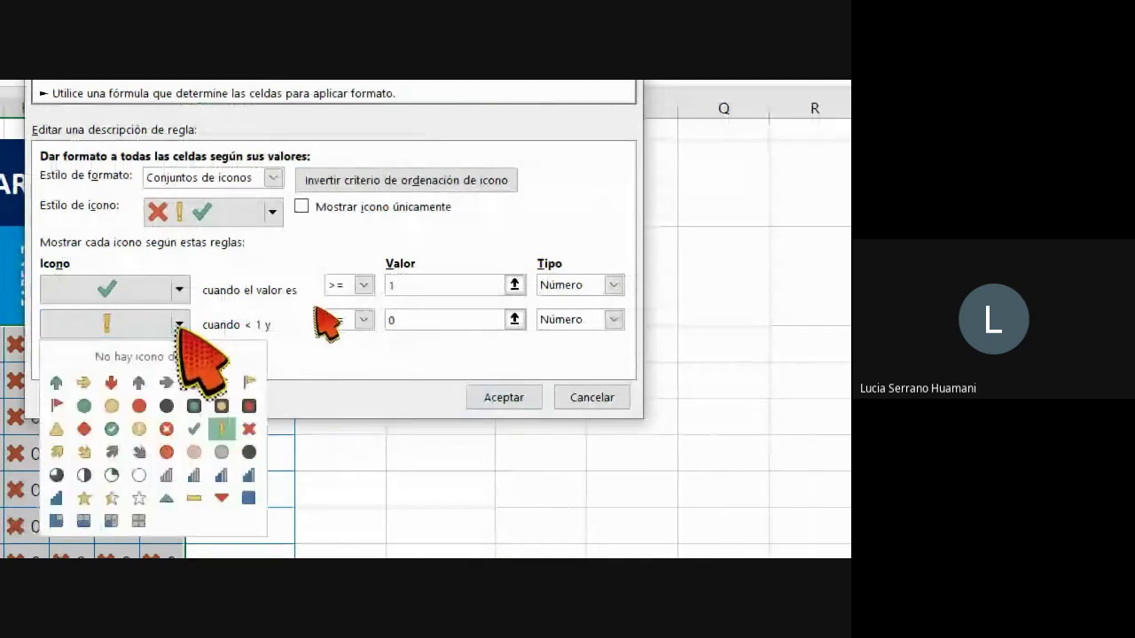
click(249, 429)
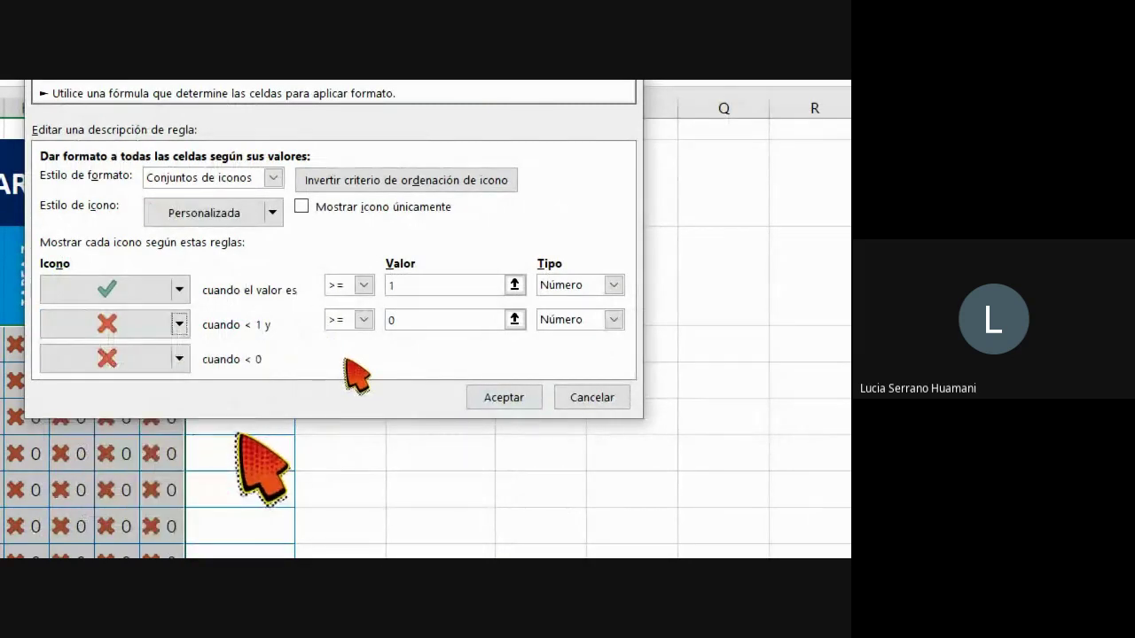
click(502, 397)
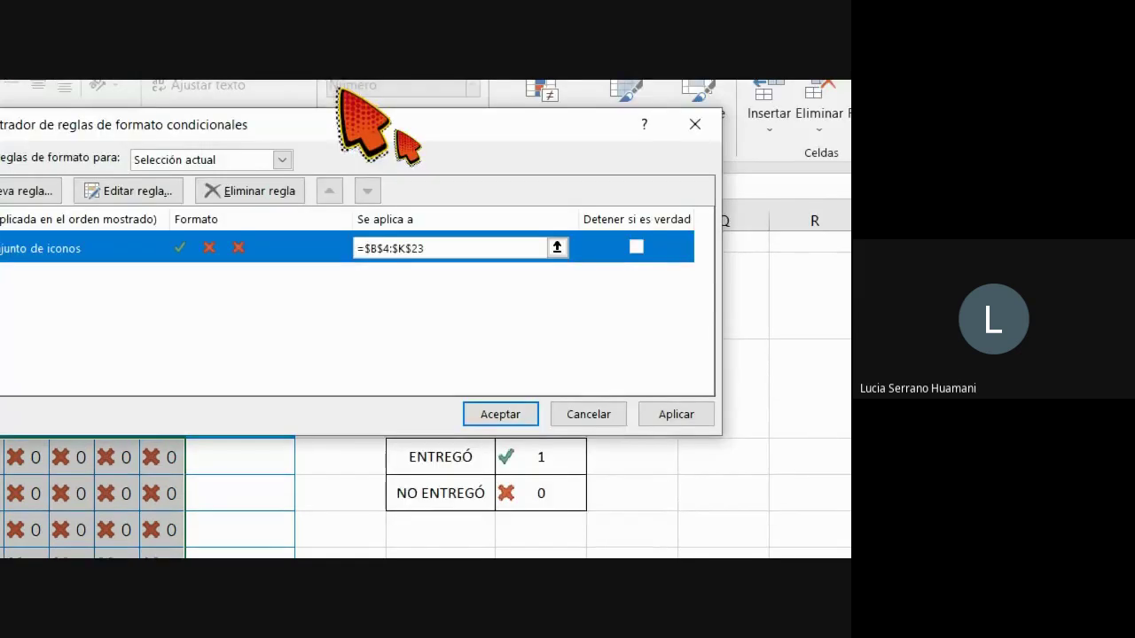
Step: Reopen the rule, tick 'Mostrar icono únicamente' and apply it to the grid
click(127, 191)
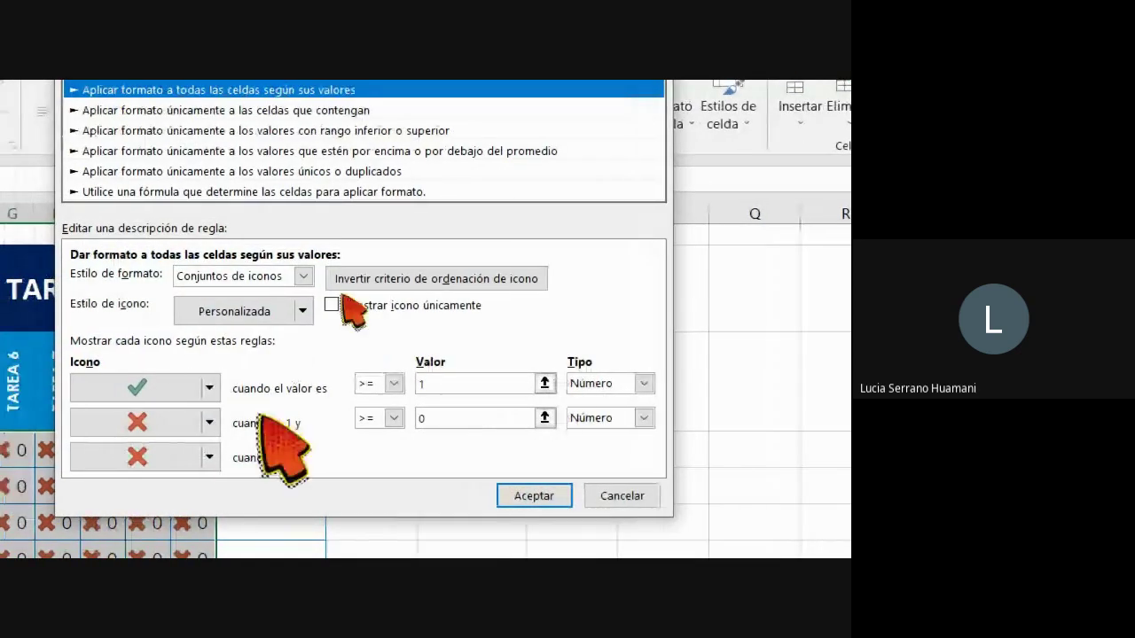
click(332, 305)
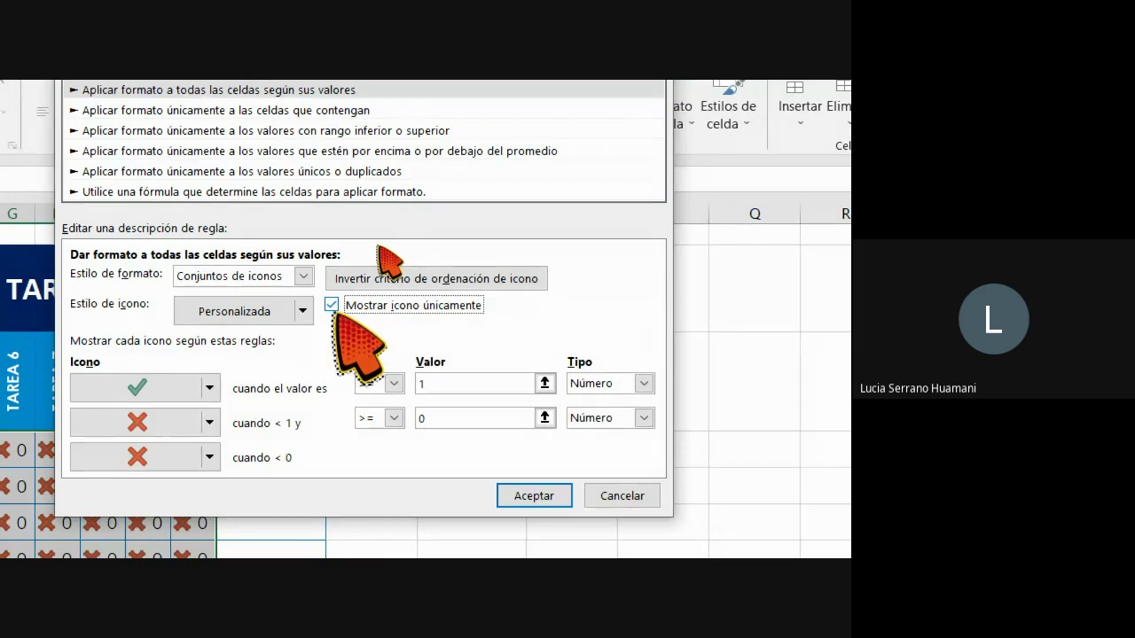
click(529, 497)
click(531, 408)
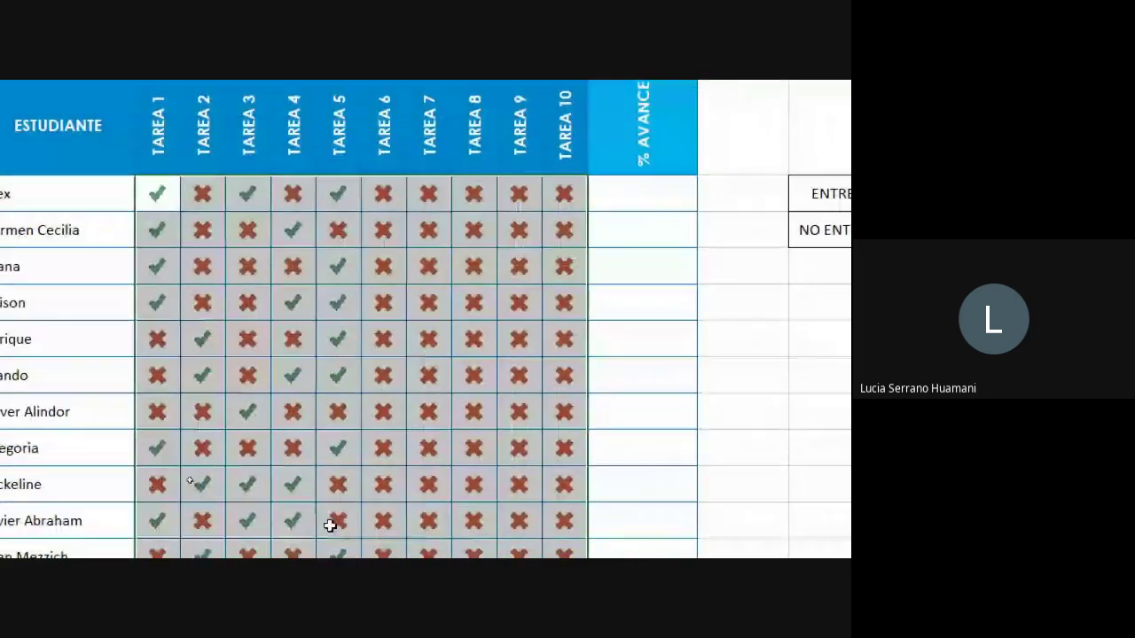
Step: Enter 1 in TAREA 3 of row 5 so it shows a check
click(411, 431)
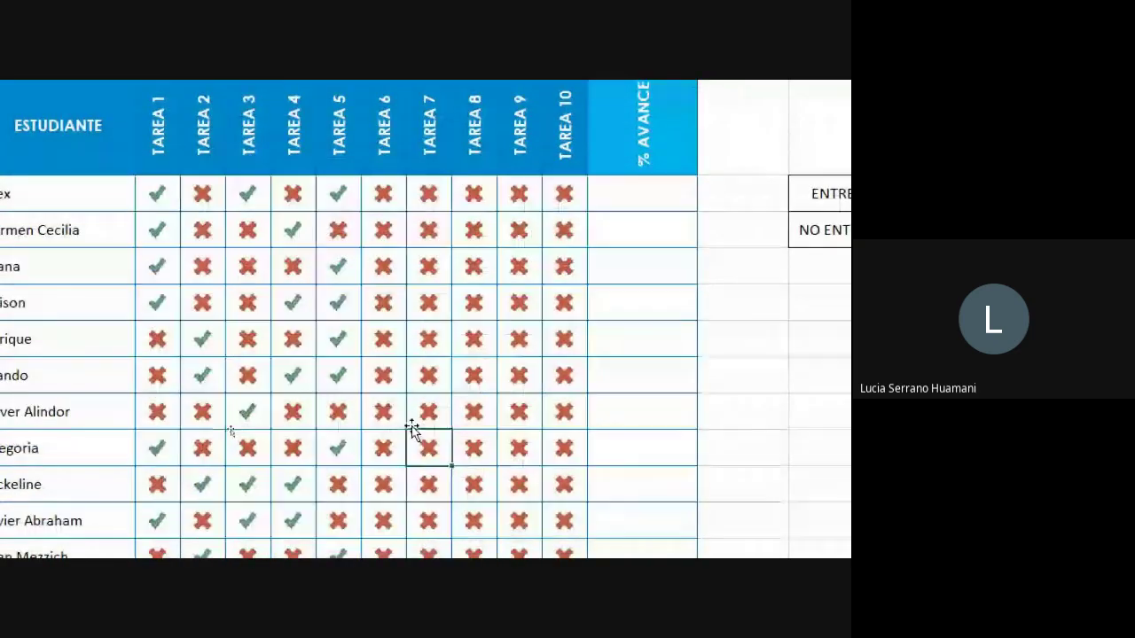
click(350, 270)
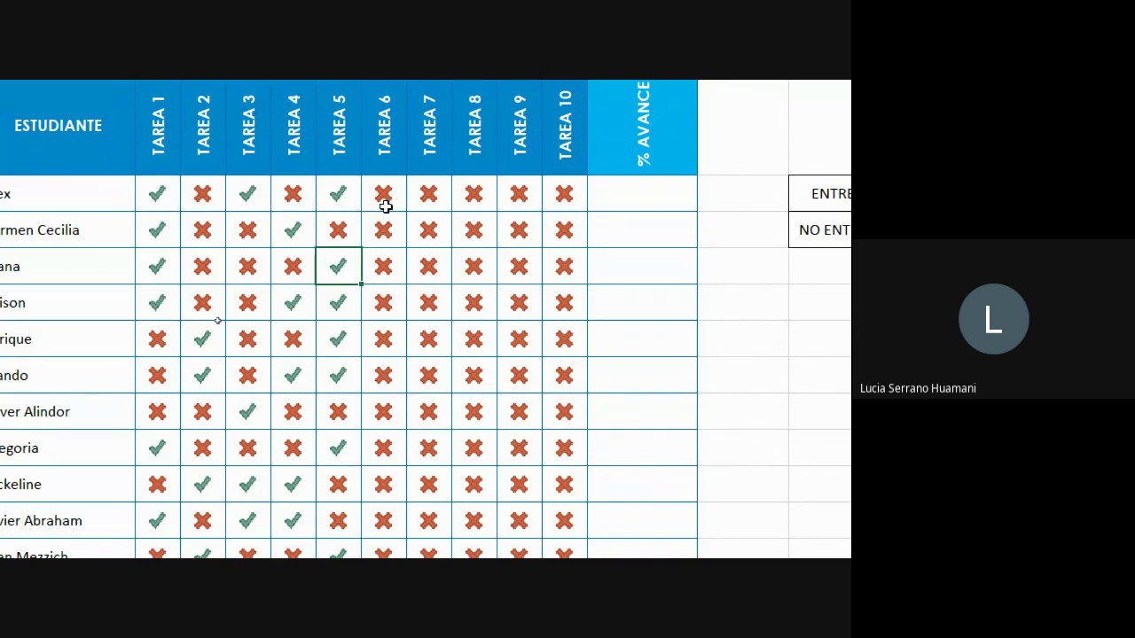
scroll(362, 317, down, 5)
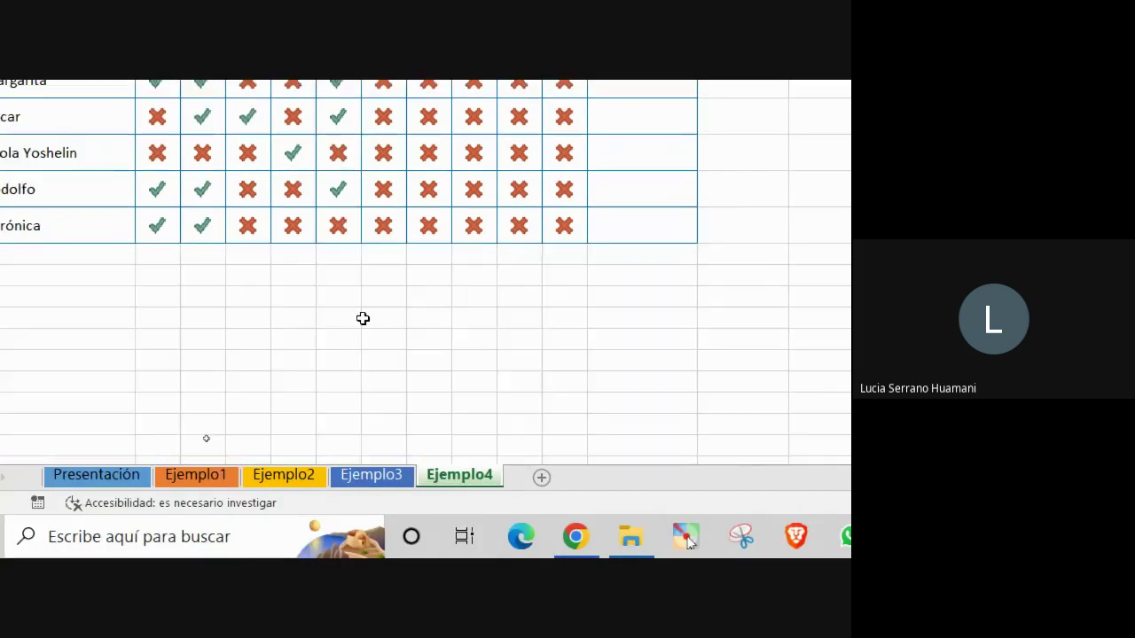
scroll(357, 304, up, 5)
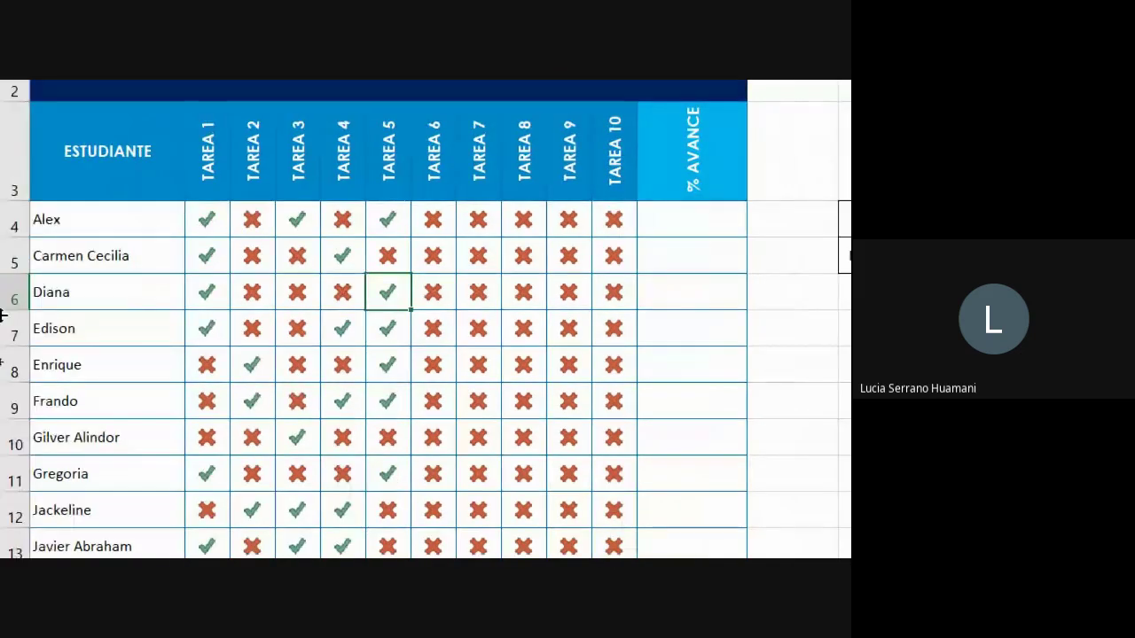
click(302, 262)
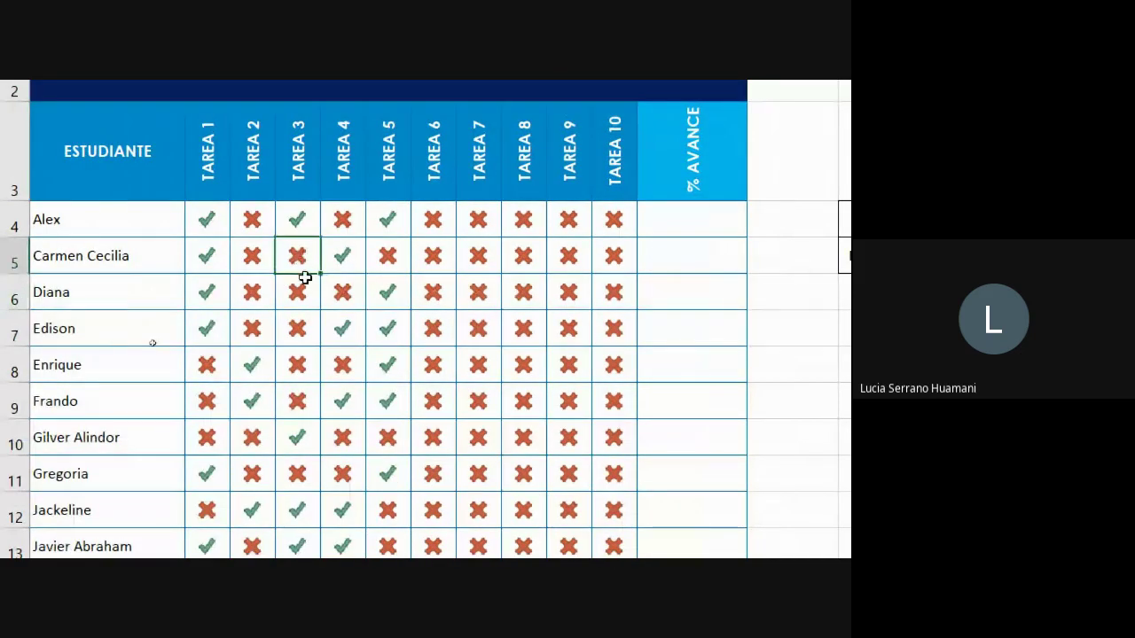
text(1)
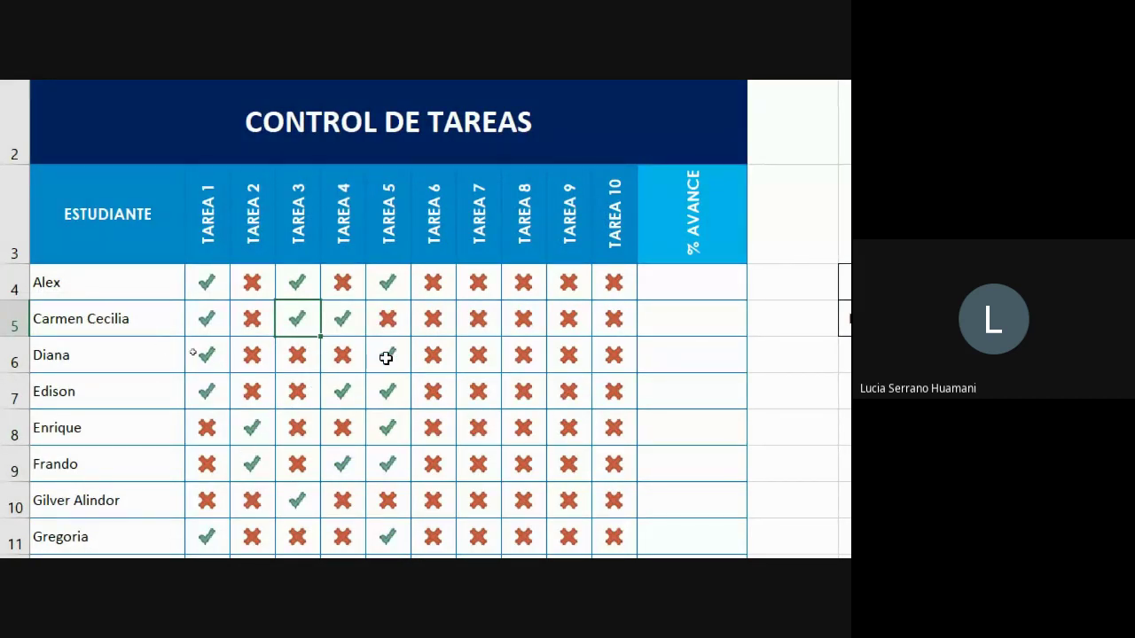
Step: Change TAREA 8 in row 6, enter 0 in TAREA 5 of row 7, then select B4:J13
click(523, 363)
text(0)
click(442, 424)
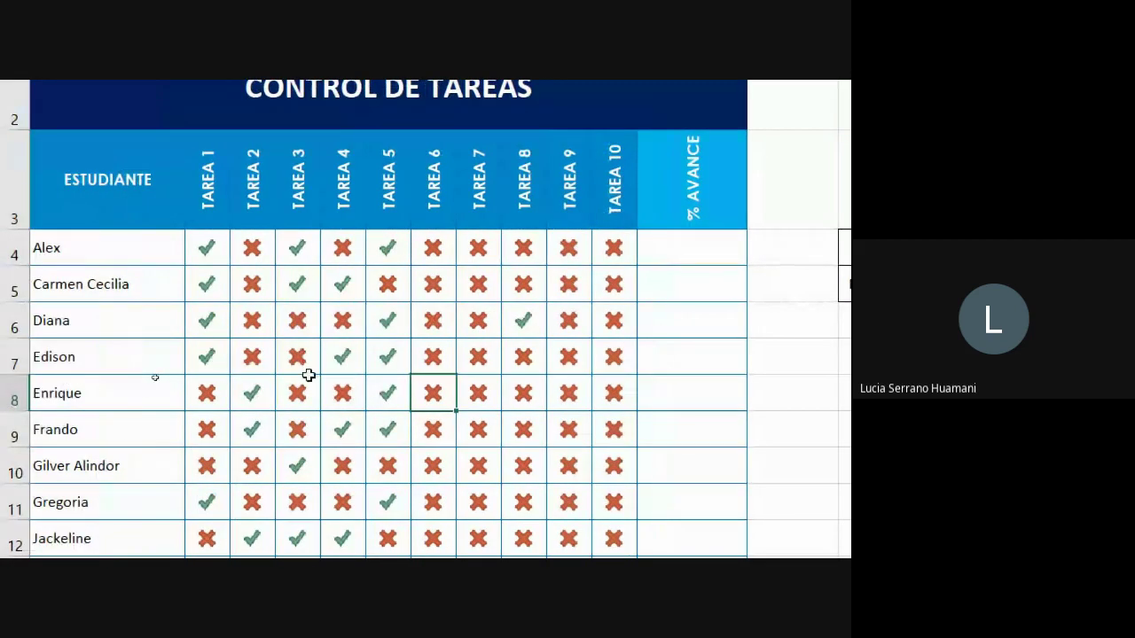
click(403, 360)
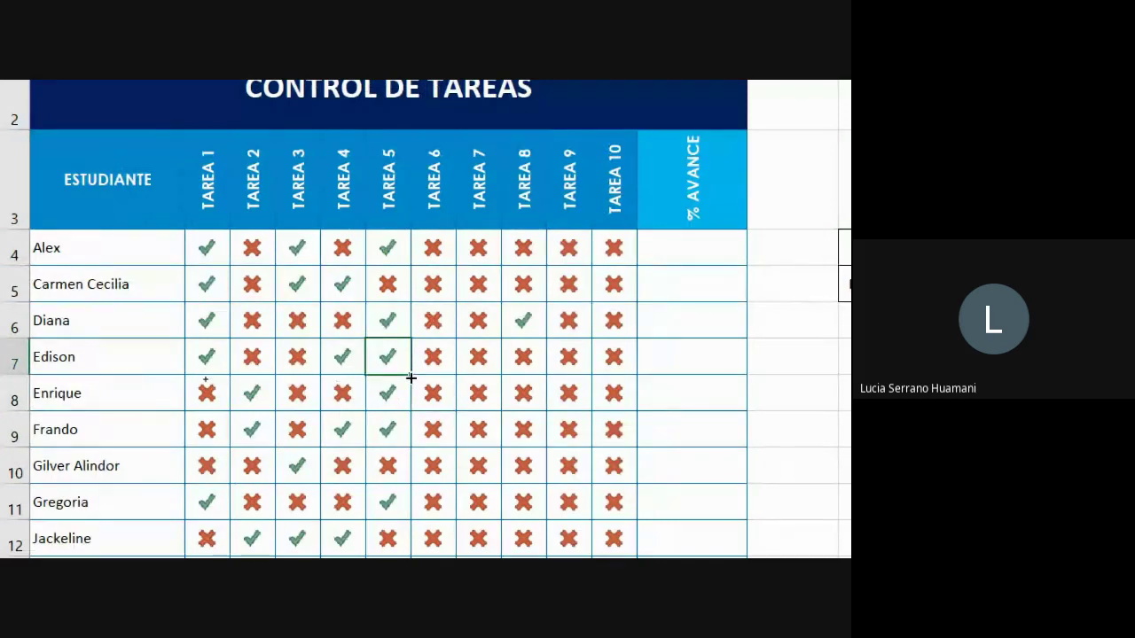
text(0)
click(415, 341)
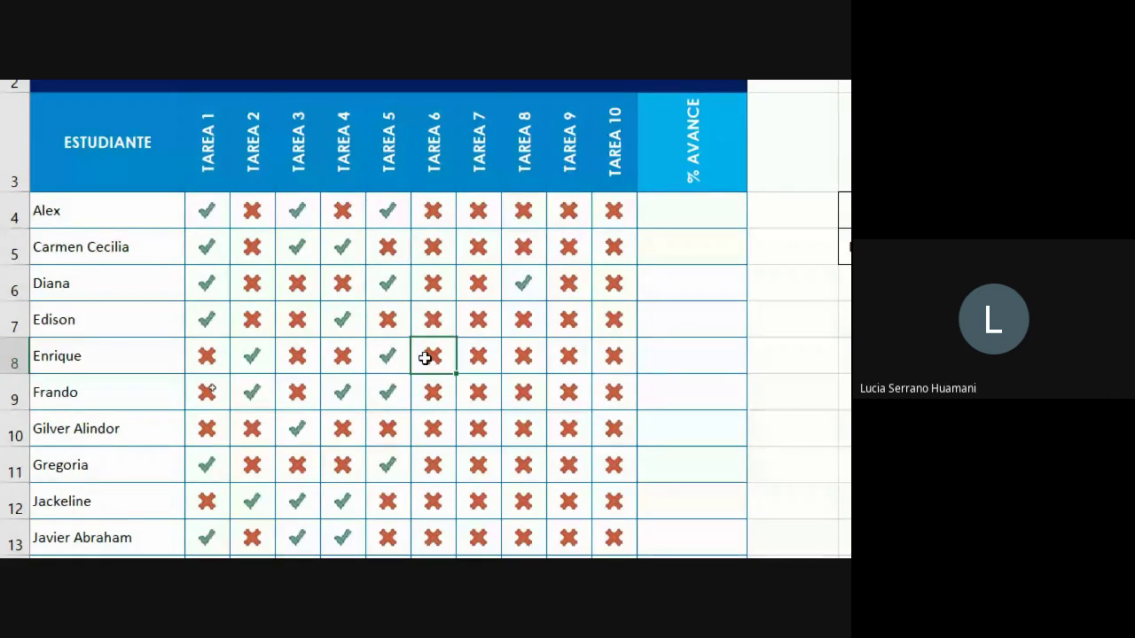
mouse_move(222, 212)
mouse_down()
mouse_move(514, 239)
mouse_move(585, 521)
mouse_up()
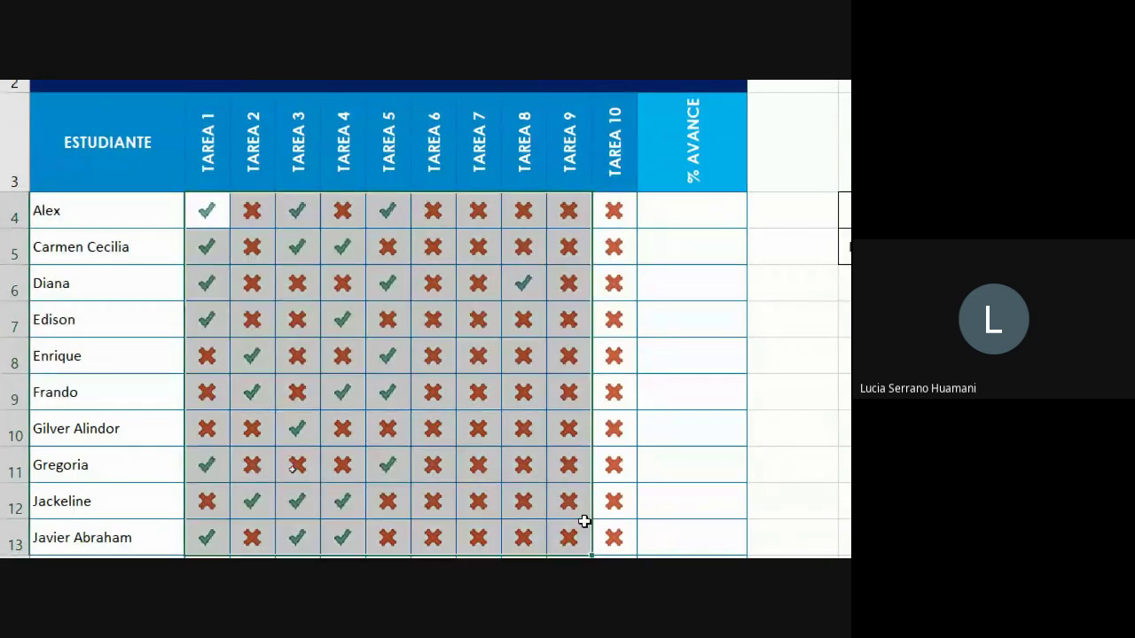
click(612, 288)
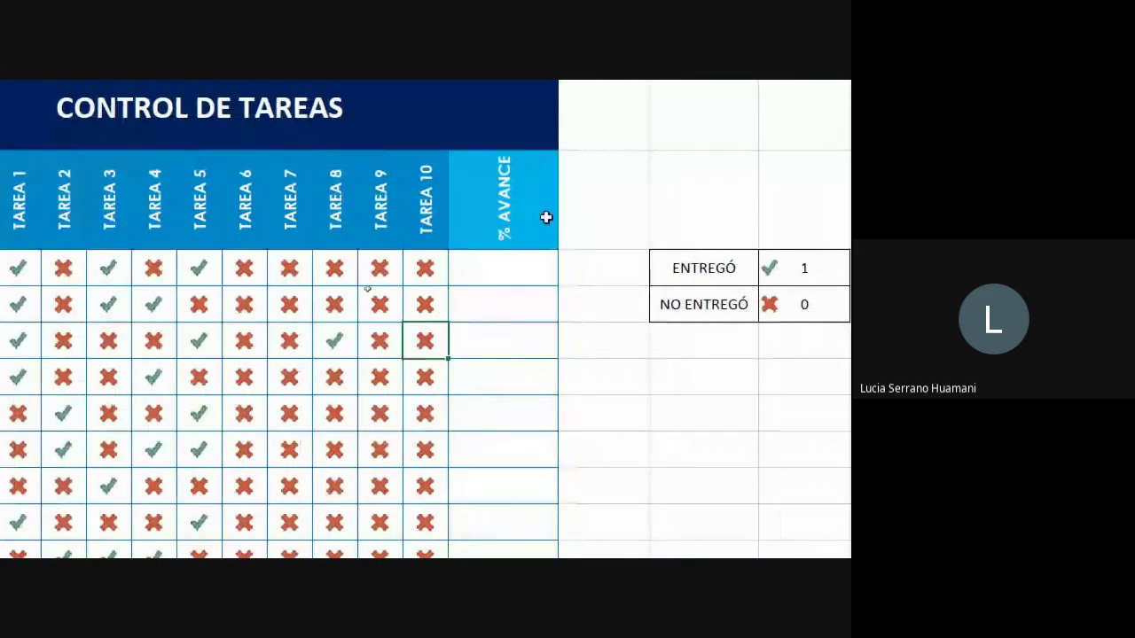
click(532, 263)
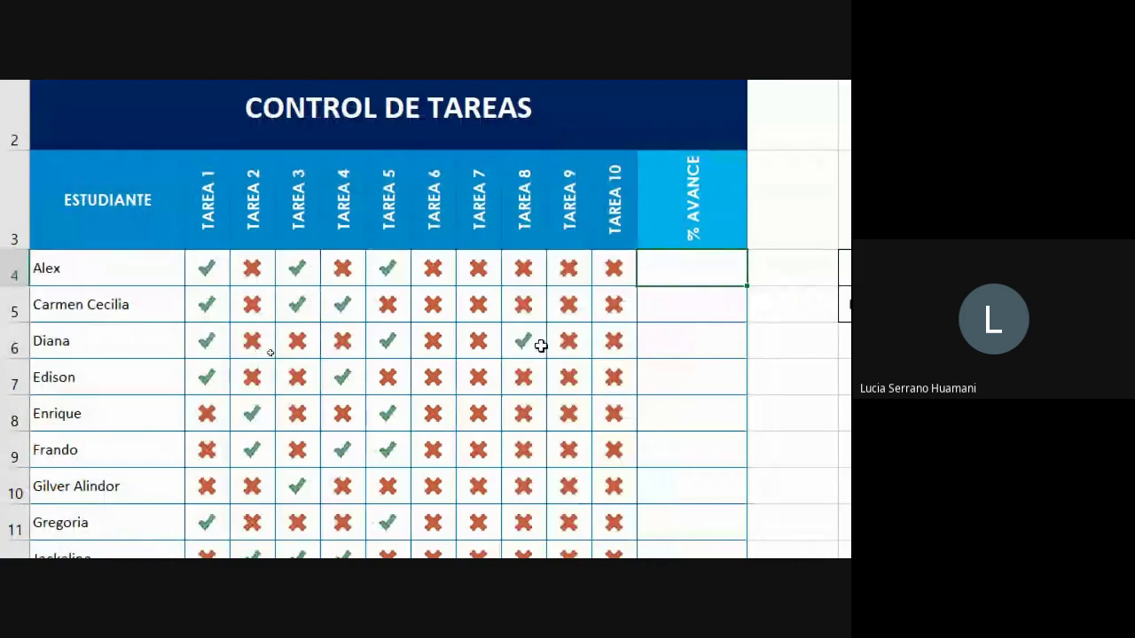
drag(211, 166, 619, 205)
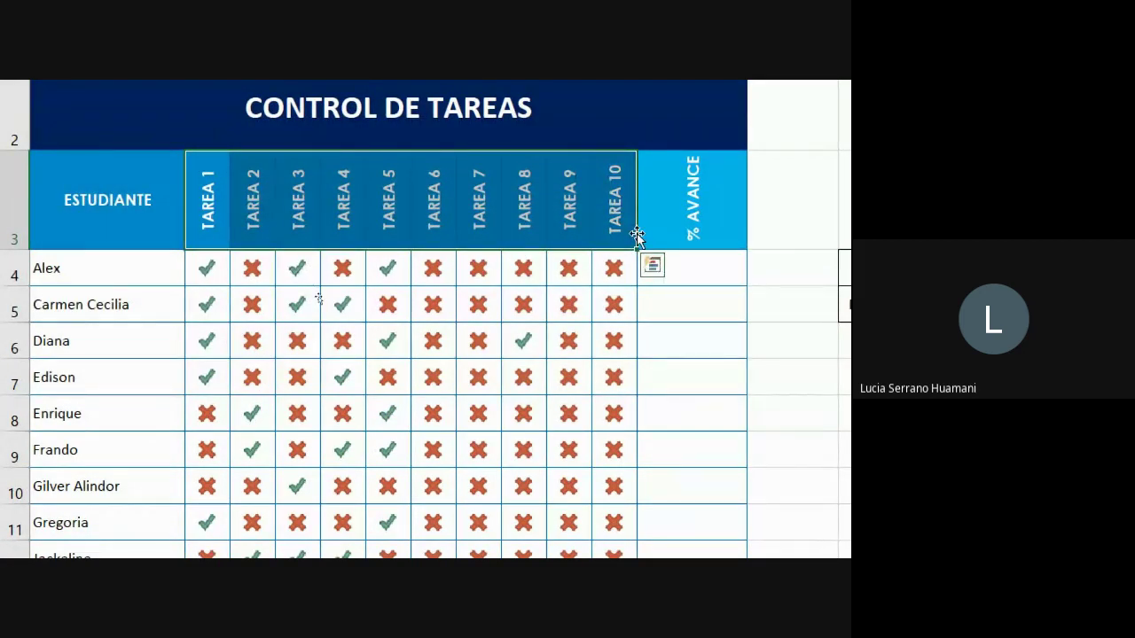
drag(211, 269, 631, 264)
click(685, 266)
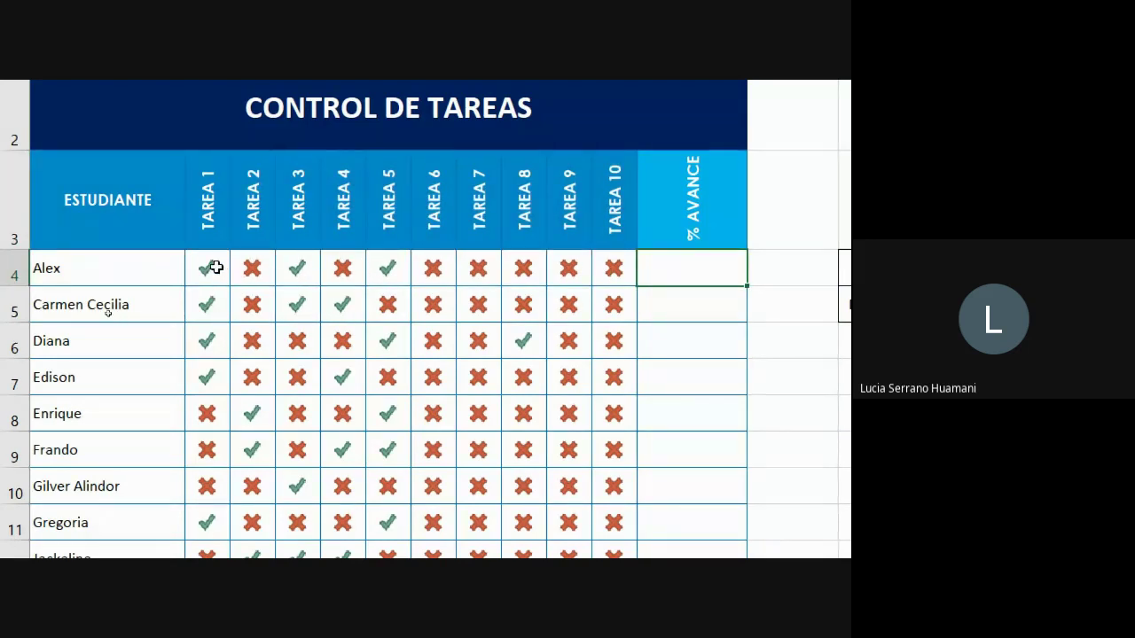
drag(215, 268, 616, 263)
click(693, 267)
drag(210, 267, 602, 267)
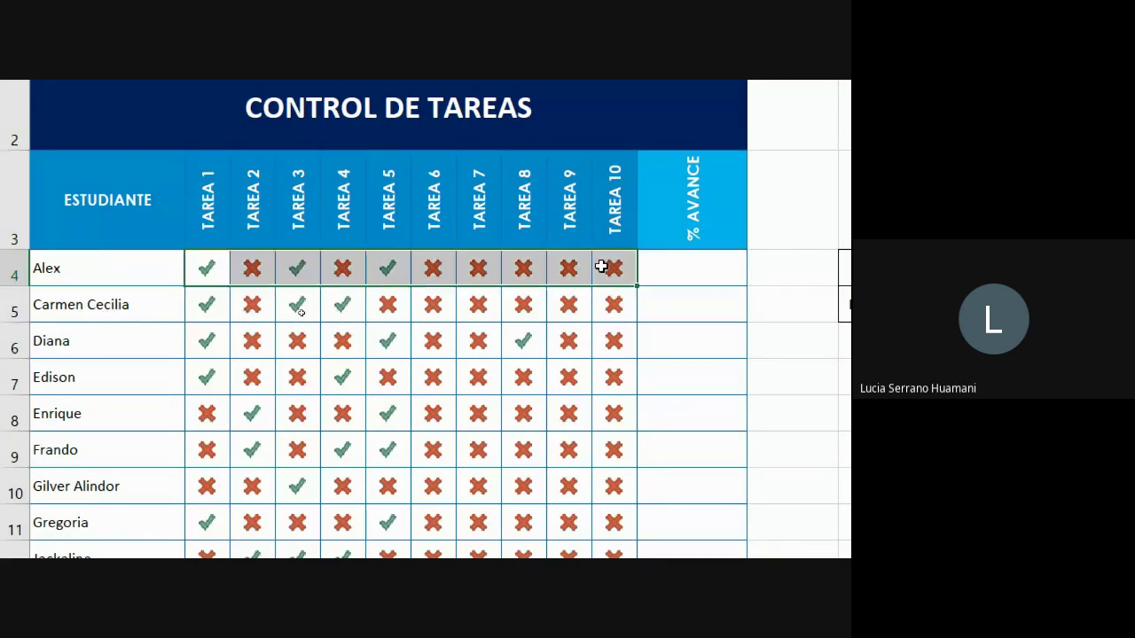
click(682, 269)
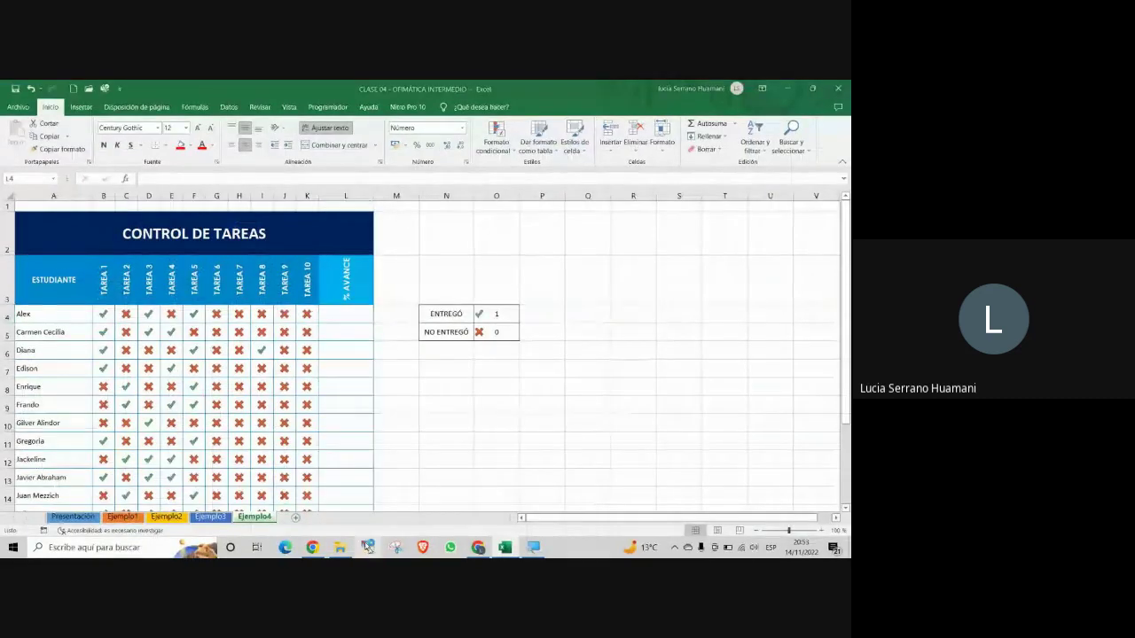
click(367, 546)
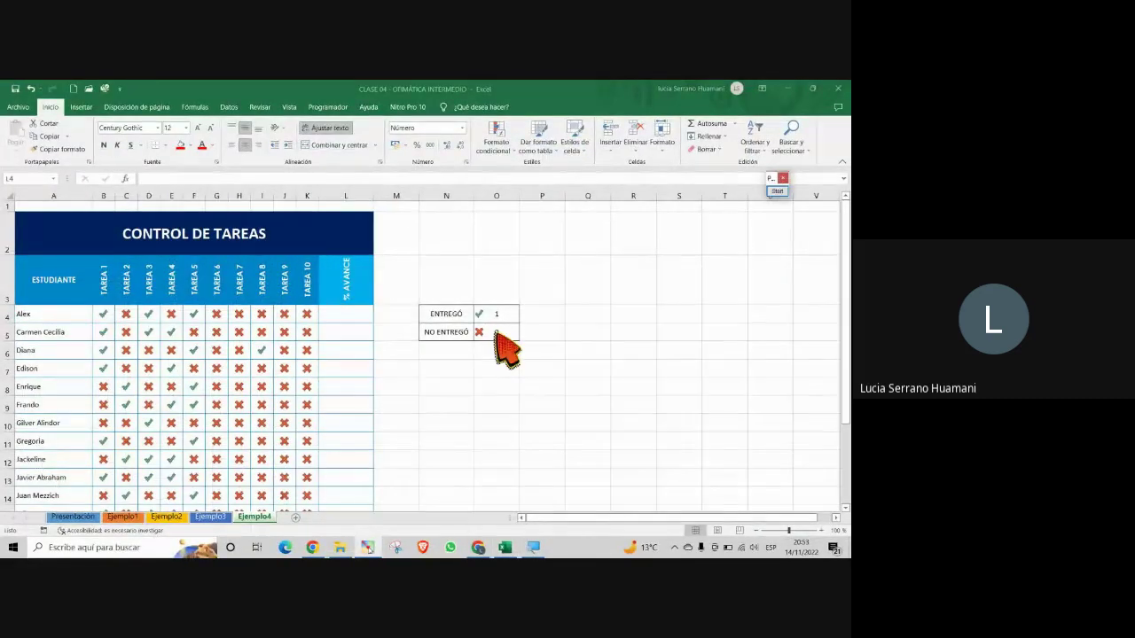
click(776, 190)
click(771, 285)
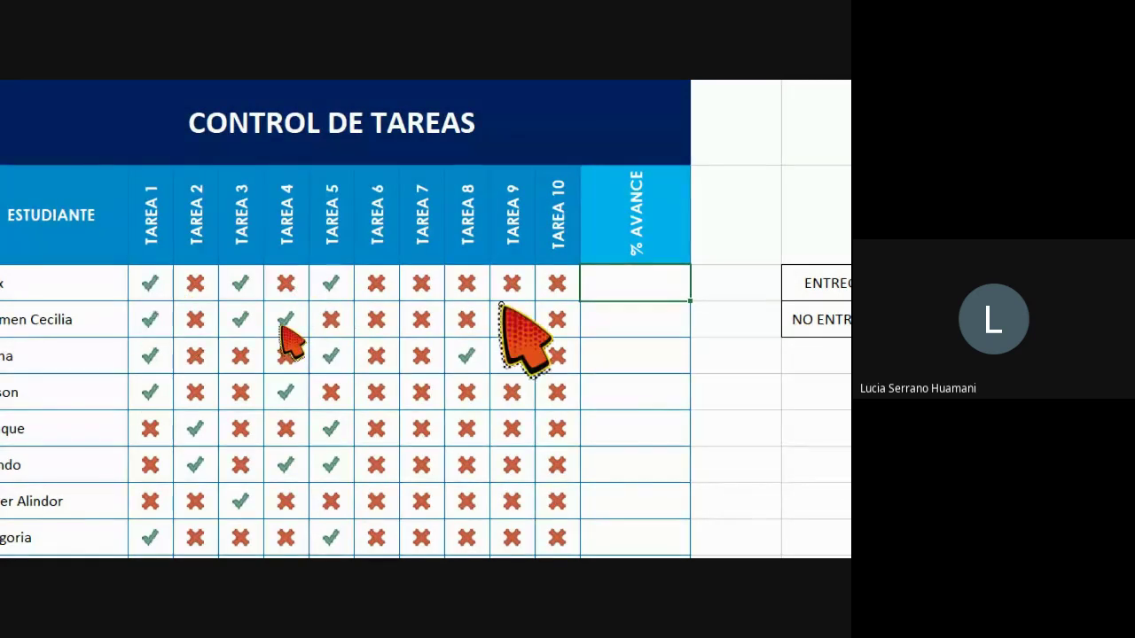
scroll(776, 323, right, 1)
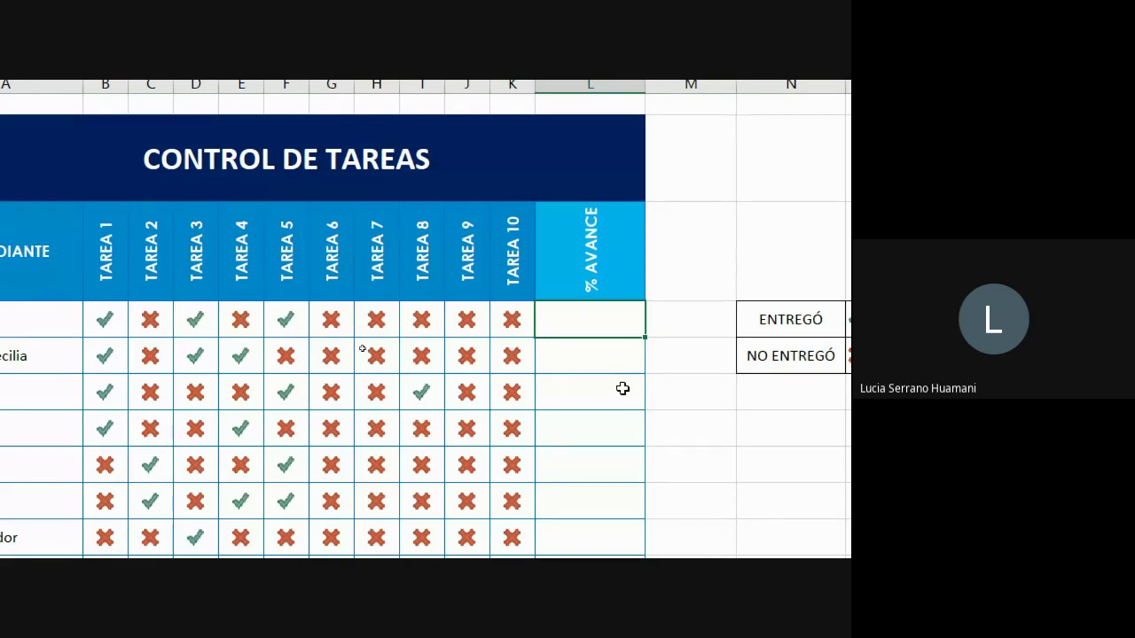
Step: Type =CONTAR( in L4, then delete the function name and retype CON
text(=)
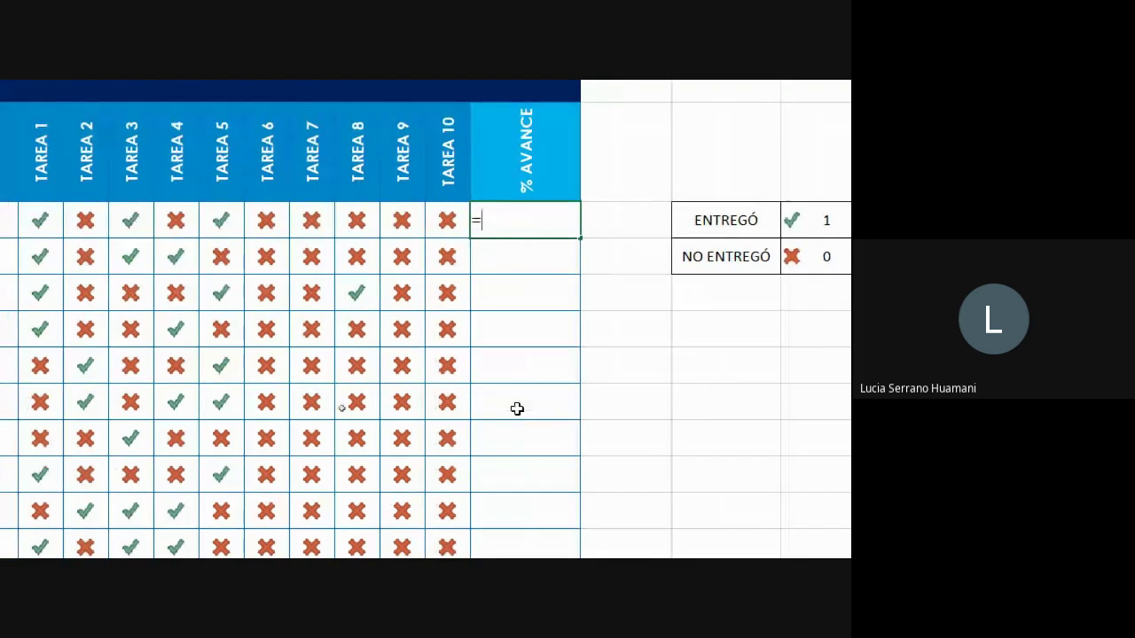
text(CO)
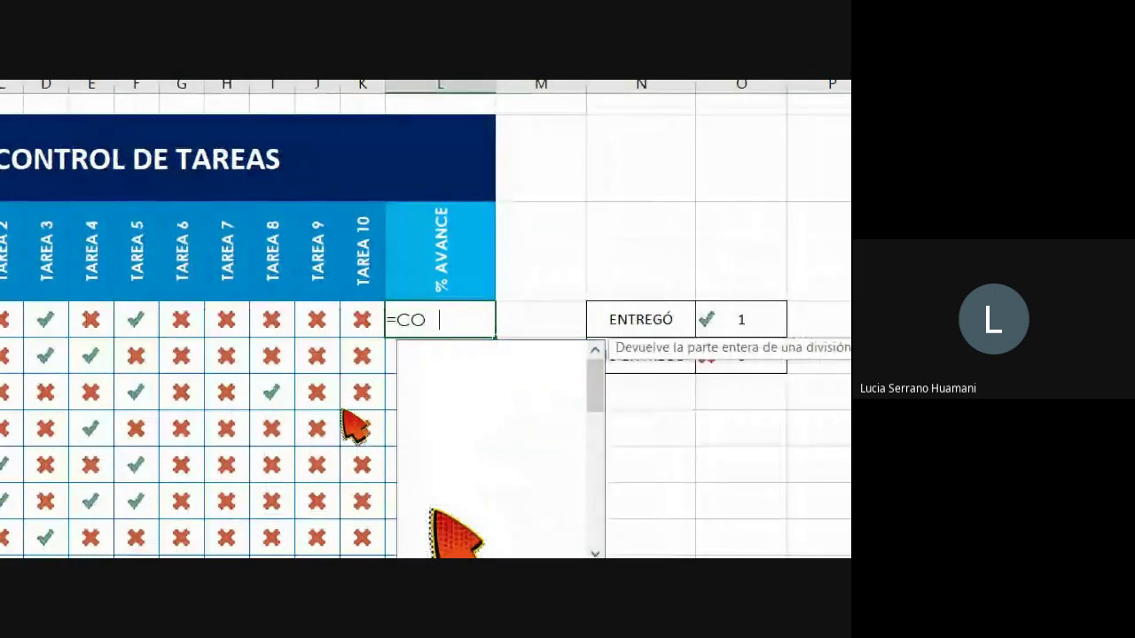
text(NTAR)
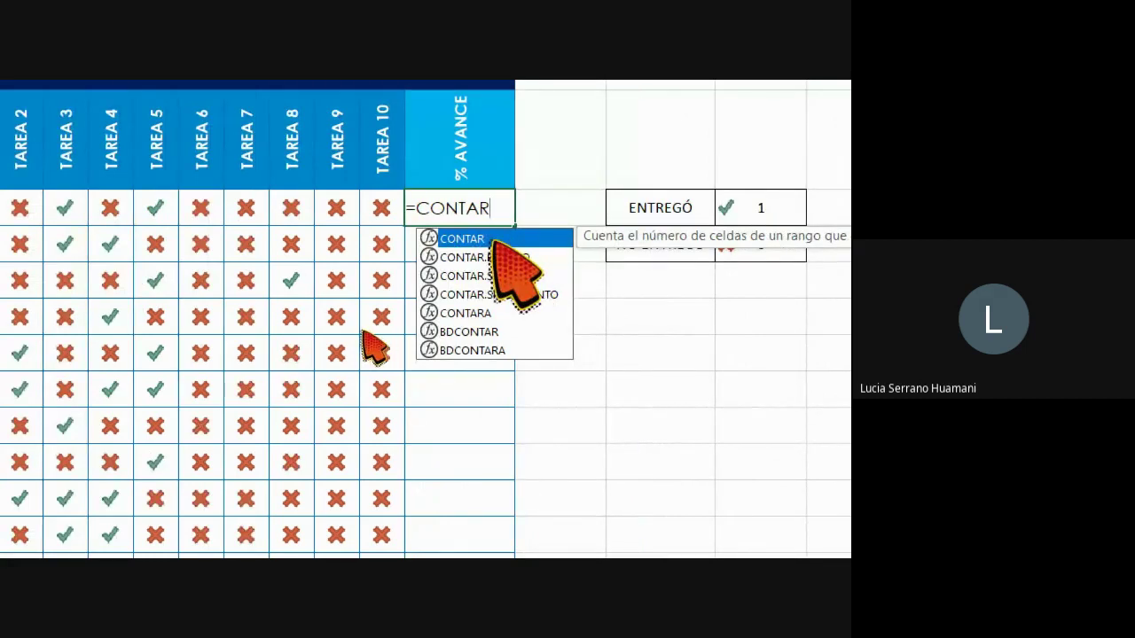
text(()
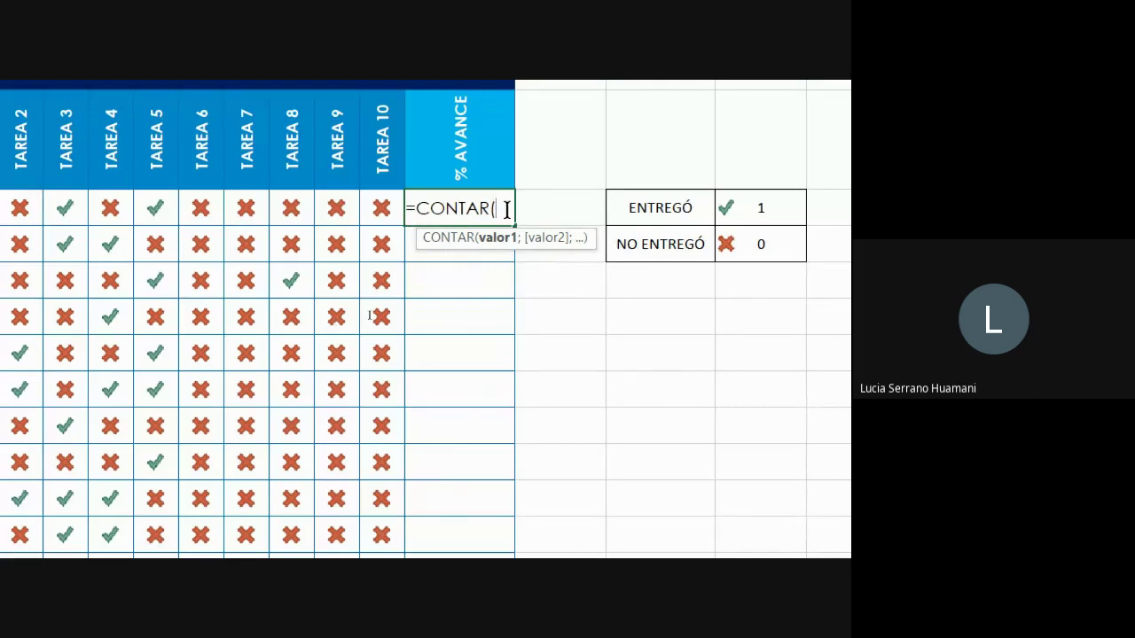
drag(507, 210, 416, 208)
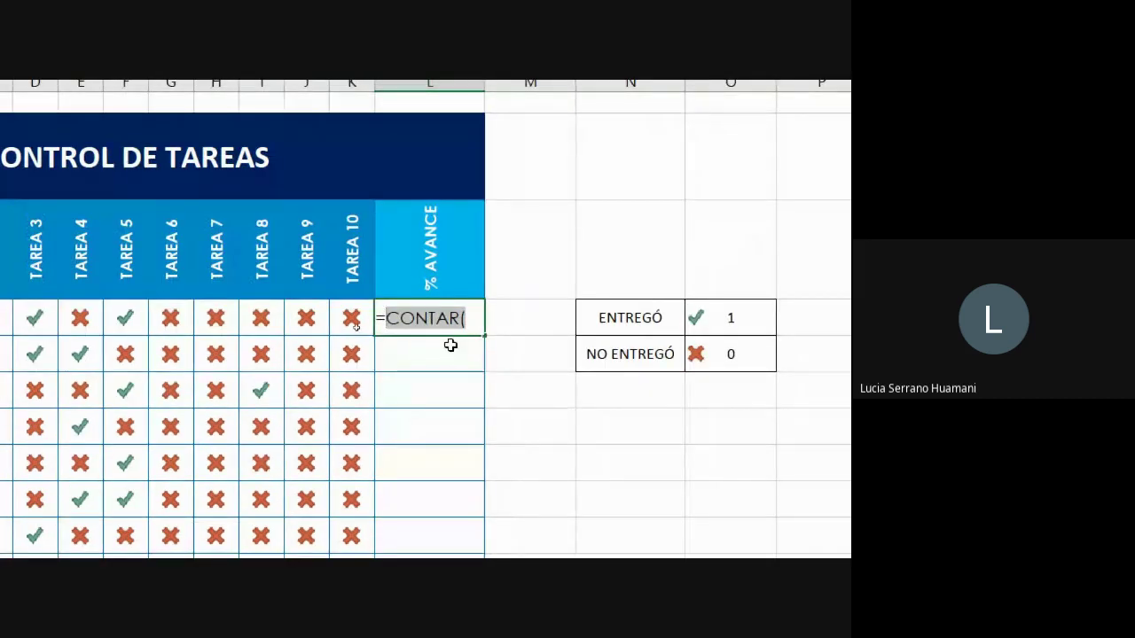
key(BackSpace)
text(CON)
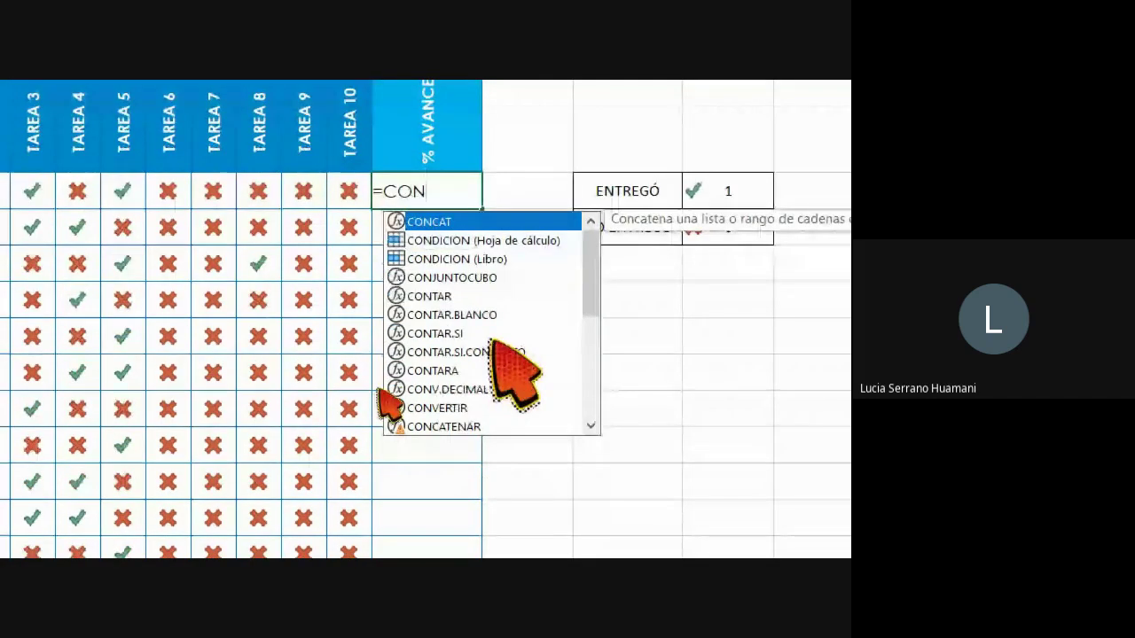
Step: Complete =CONTAR(B4:K4) in L4 via autocomplete, showing the result 10
text(TA)
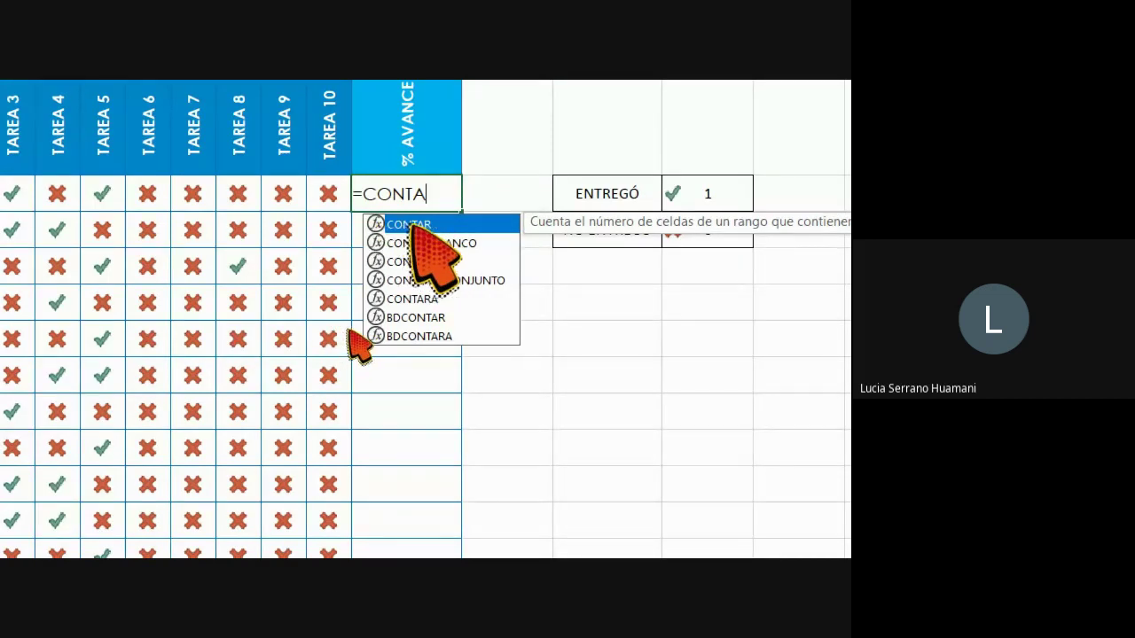
double_click(410, 226)
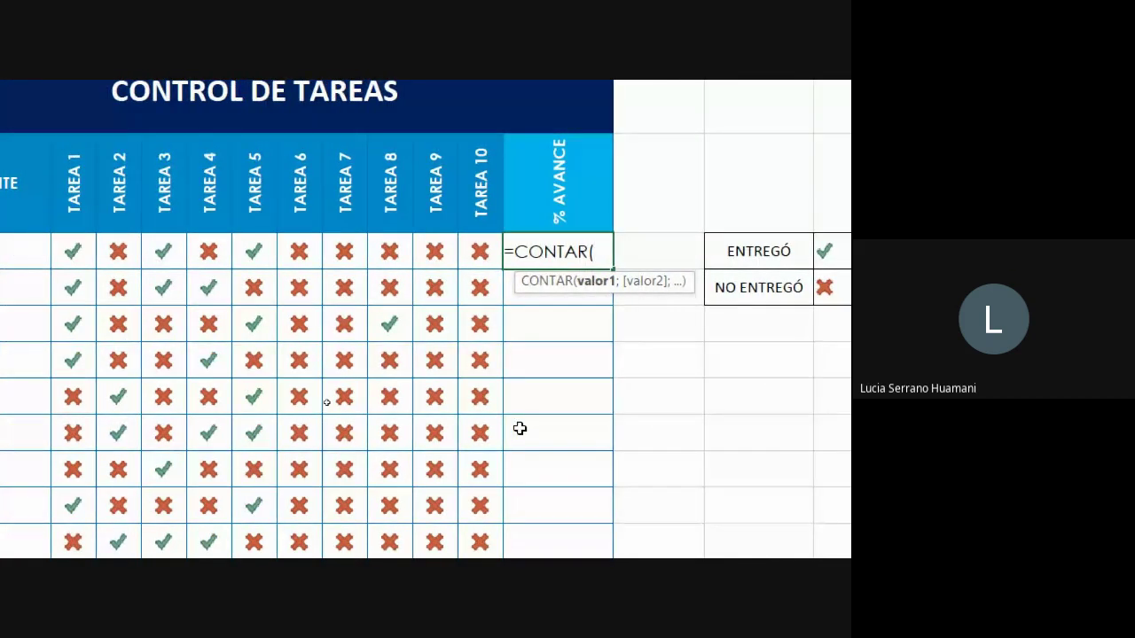
drag(66, 253, 482, 248)
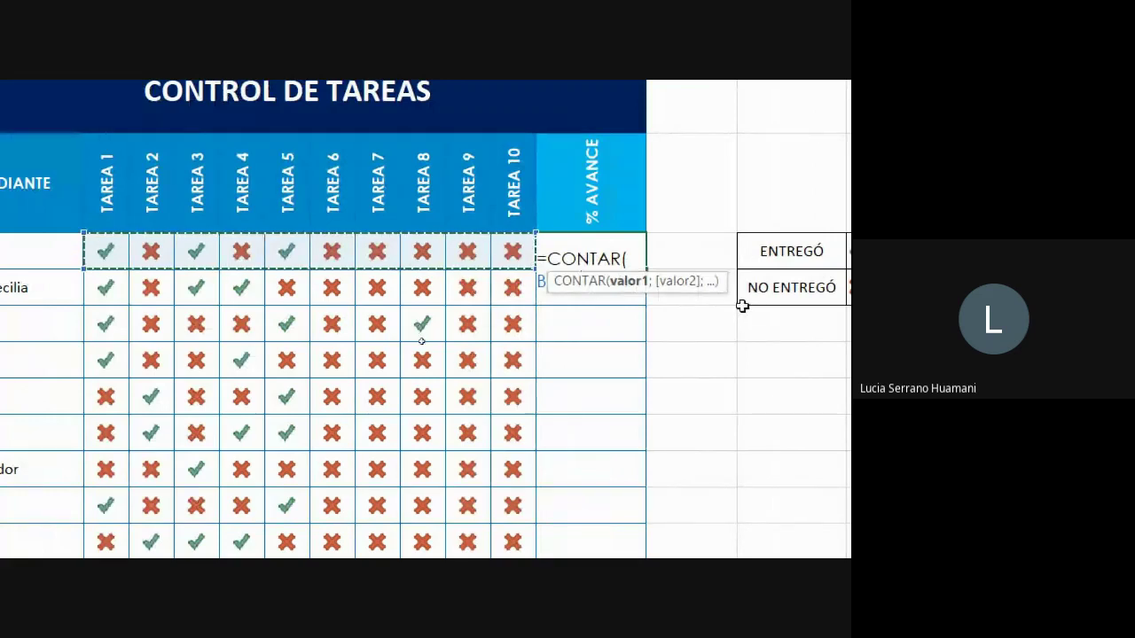
key(Return)
click(615, 253)
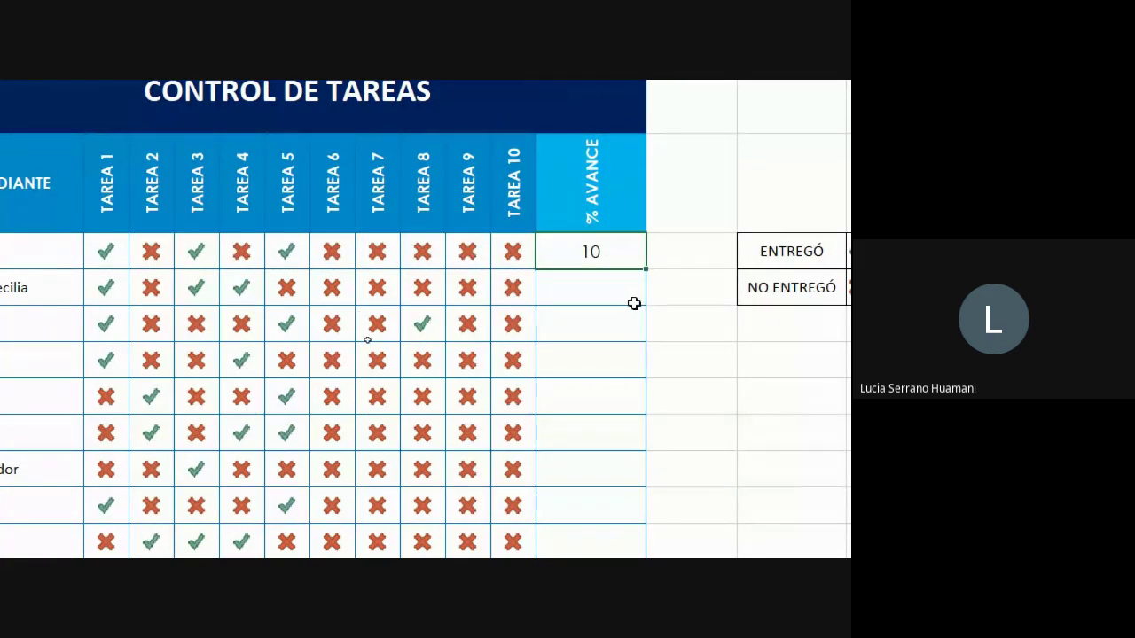
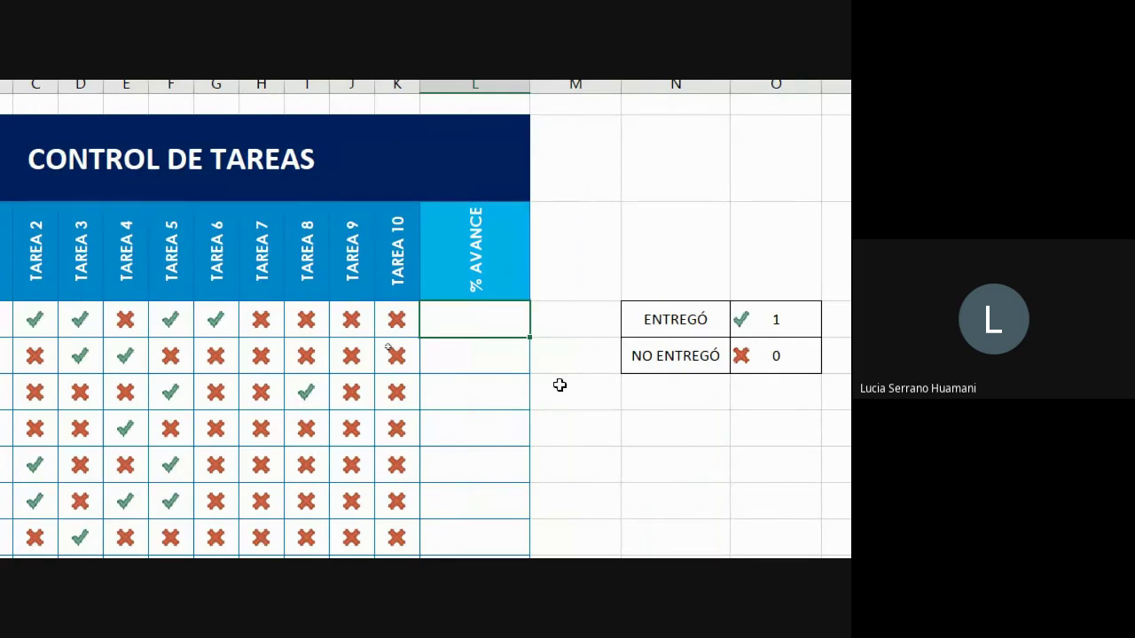
Step: In L4, start =SUMA over the first student's ten task marks B4:K4
scroll(12, 328, left, 2)
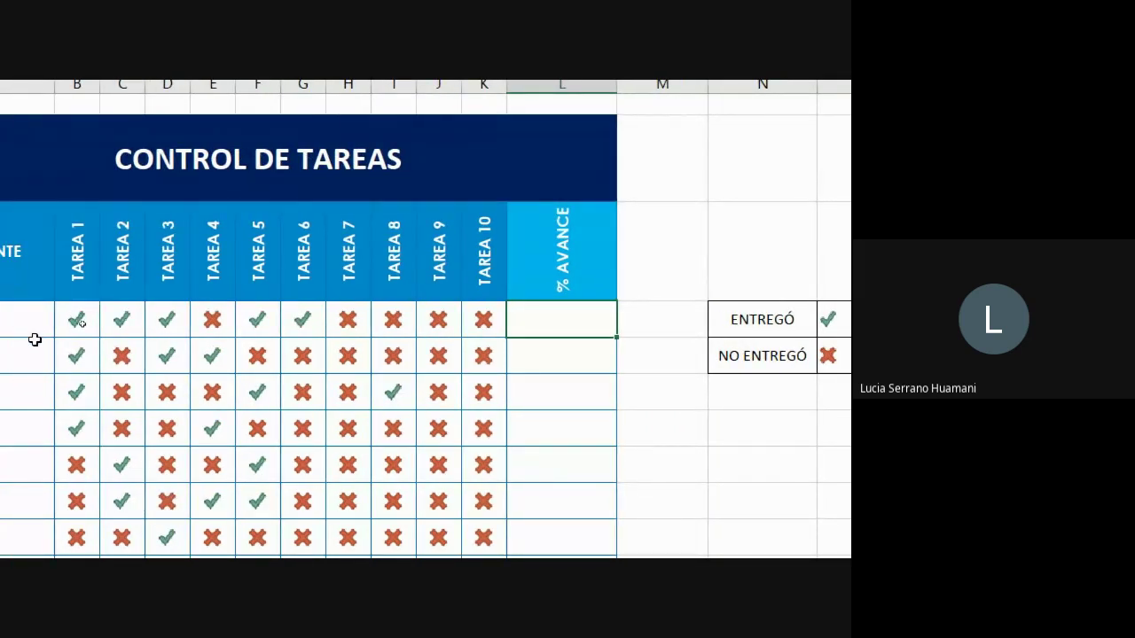
scroll(13, 172, left, 1)
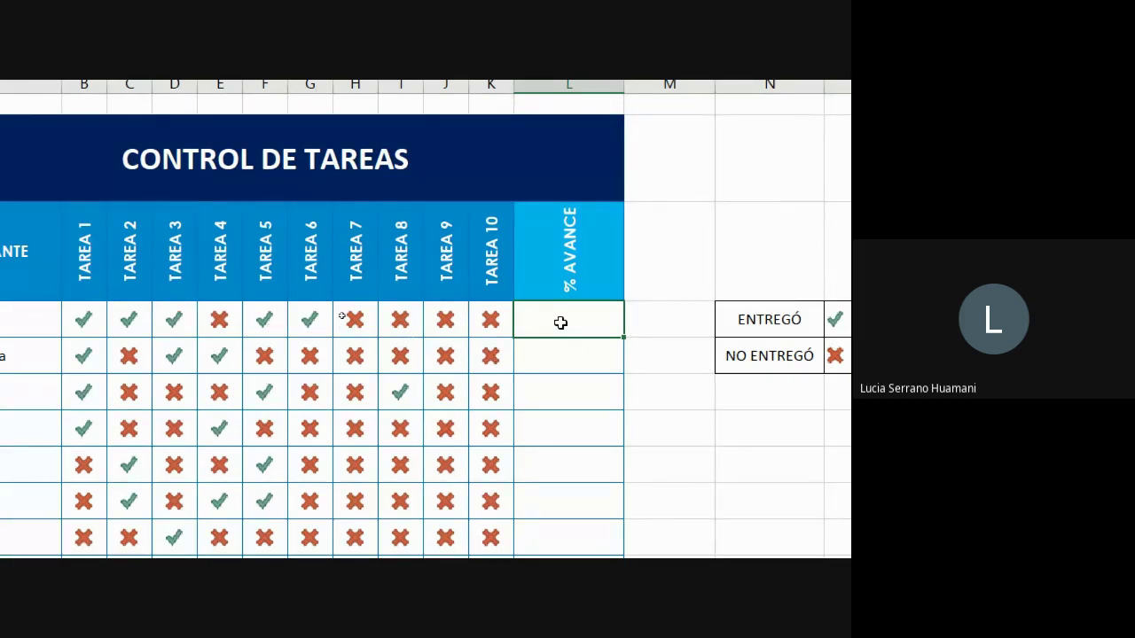
text(=SUMA)
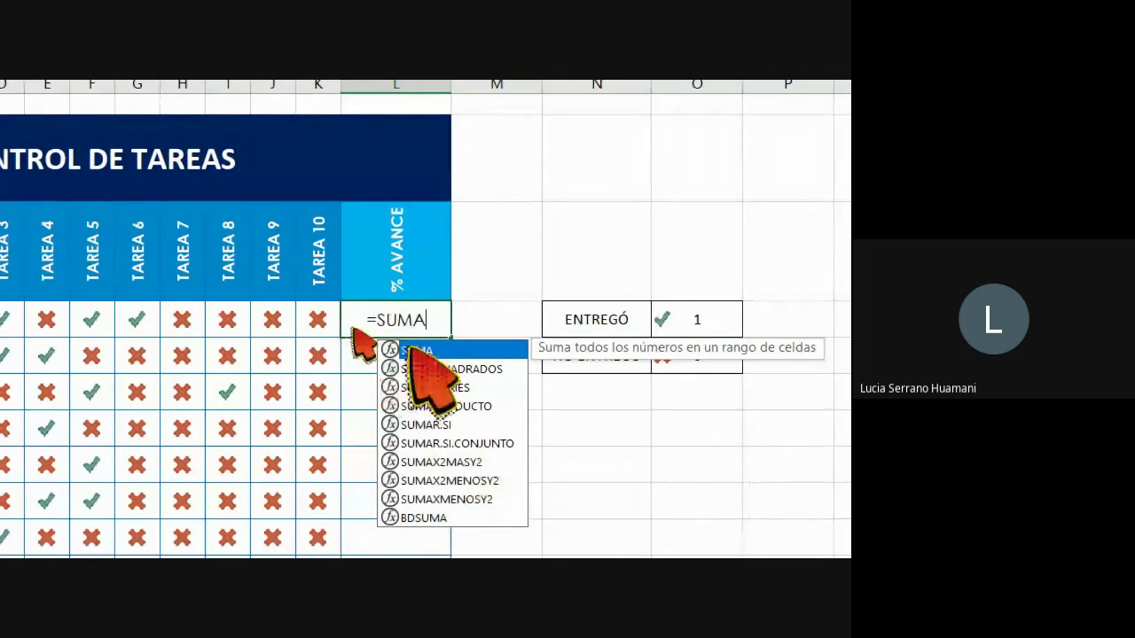
double_click(425, 352)
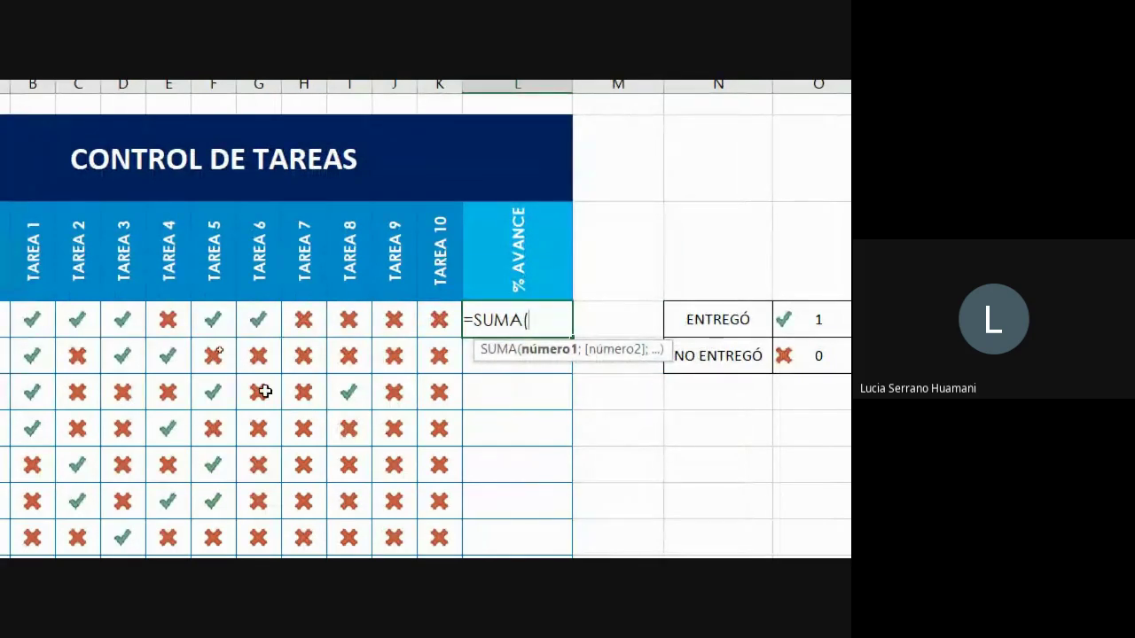
drag(139, 317, 550, 312)
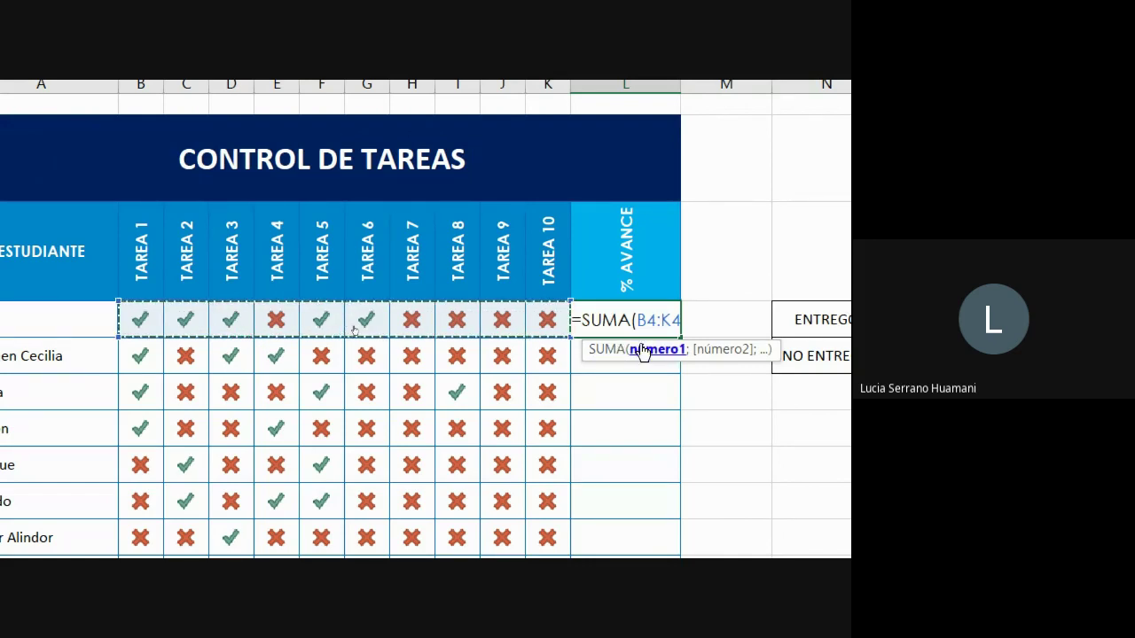
Step: Commit =SUMA(B4:K4) in L4 and set the first student's TAREA 5, 6 and 3 to 0
key(Return)
key(Up)
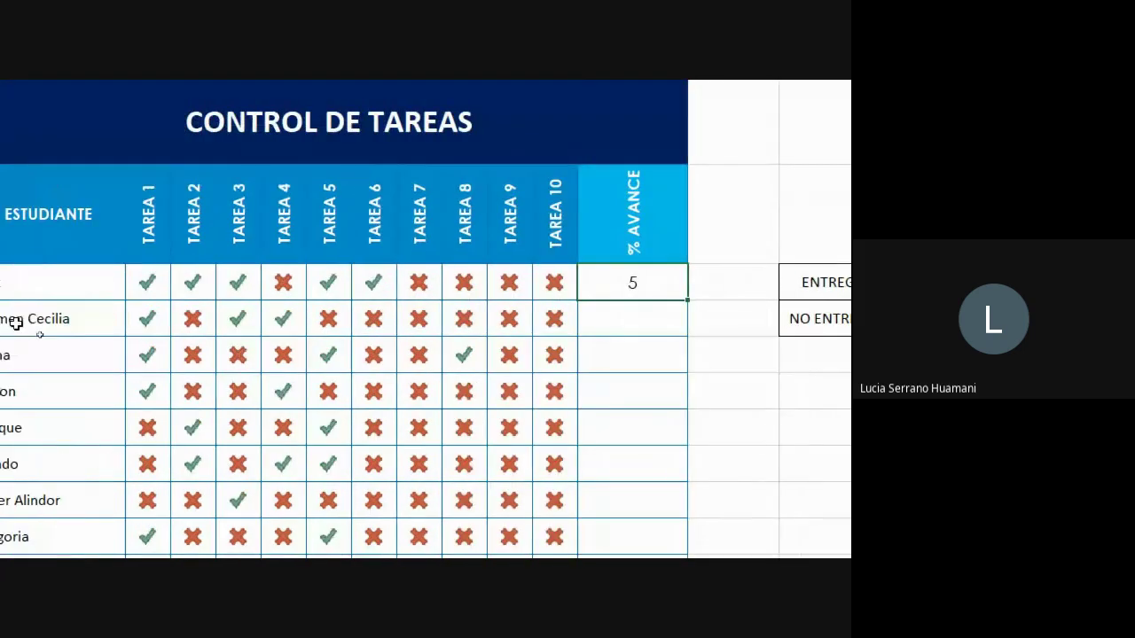
click(337, 283)
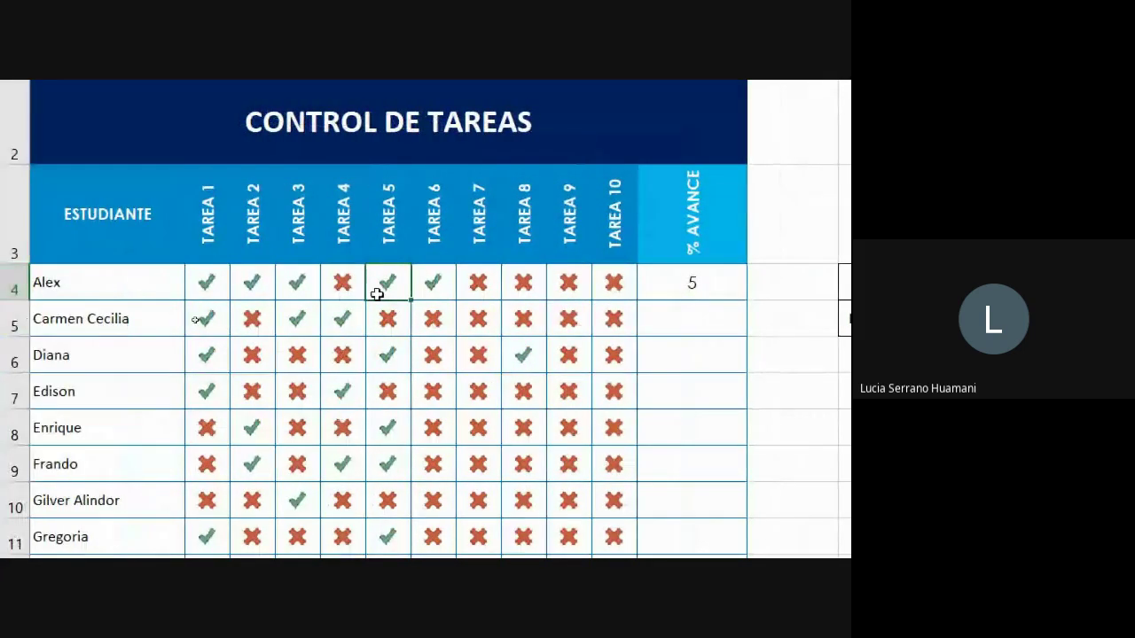
text(0)
click(321, 283)
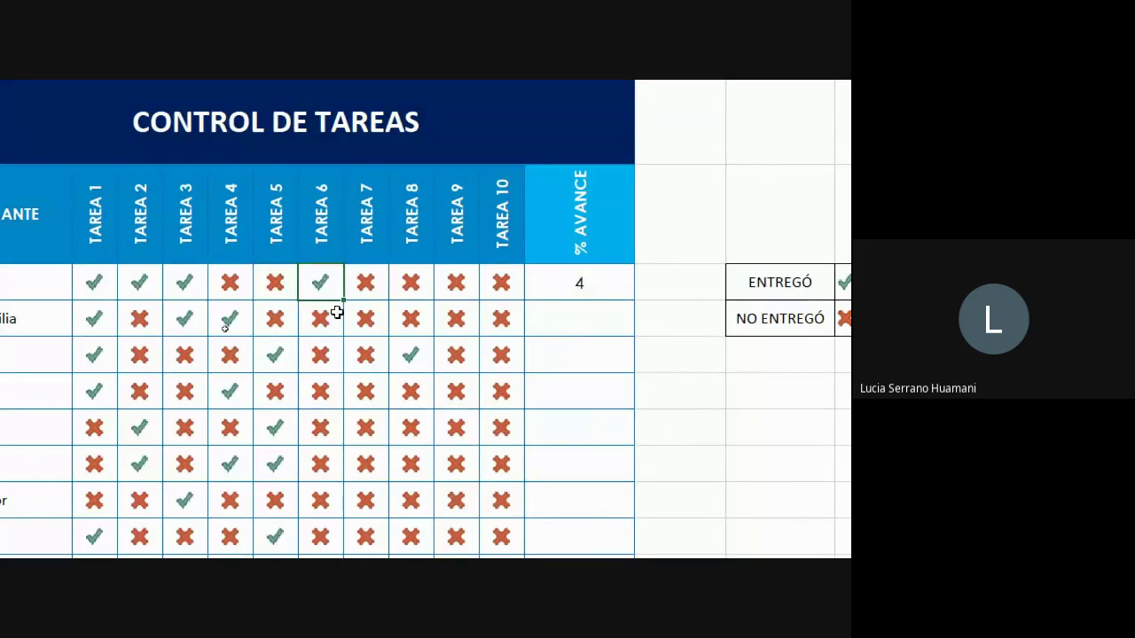
text(0)
click(333, 312)
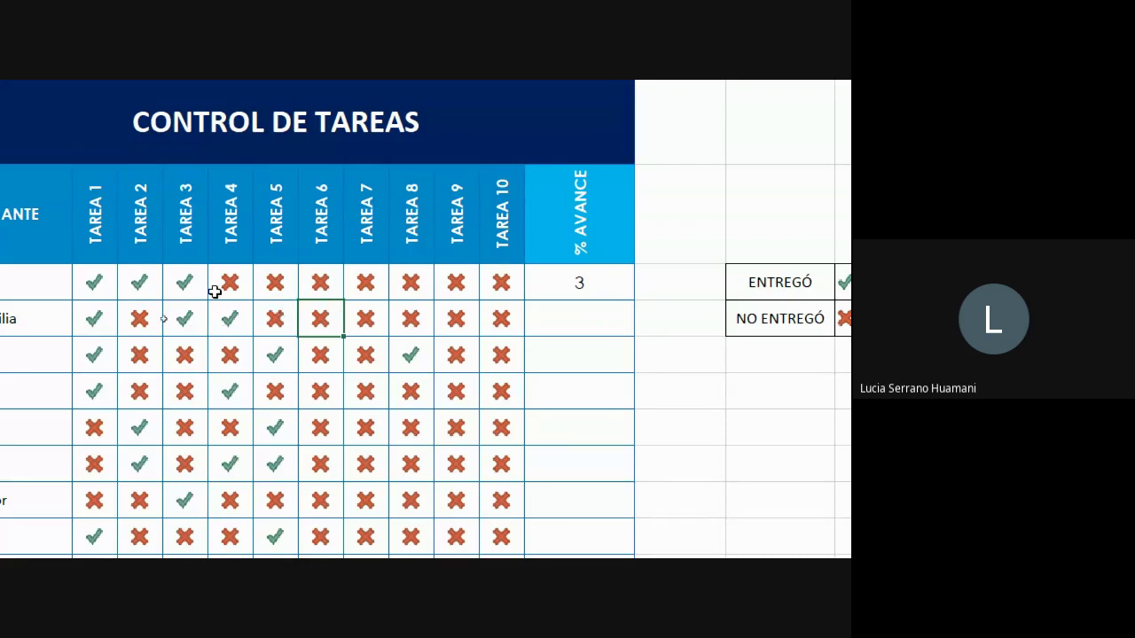
click(186, 283)
text(0)
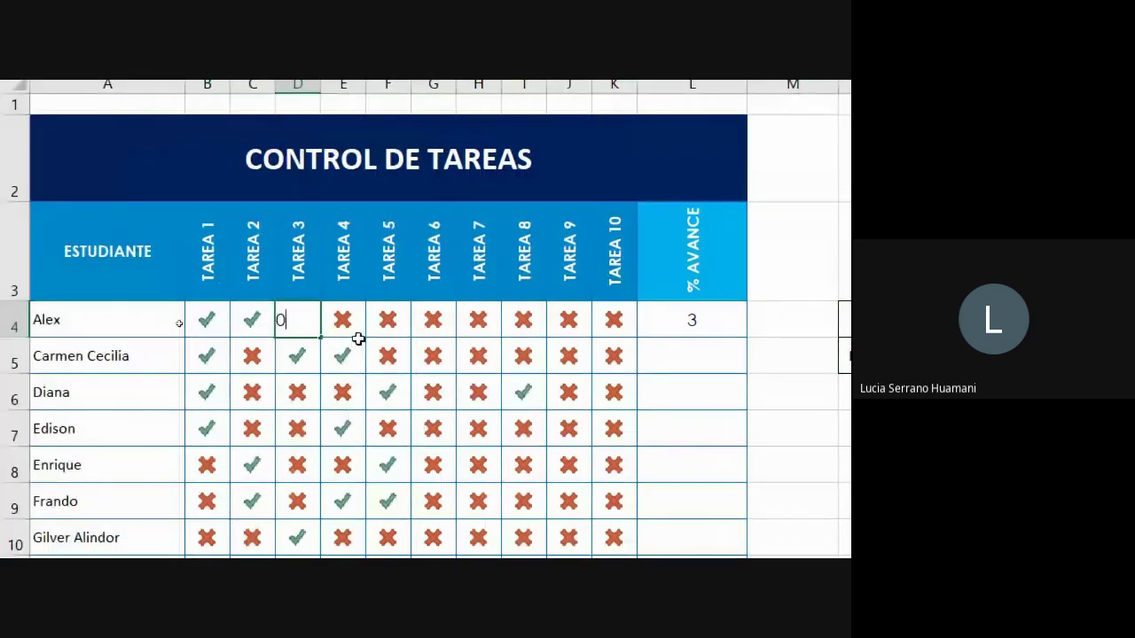
click(359, 357)
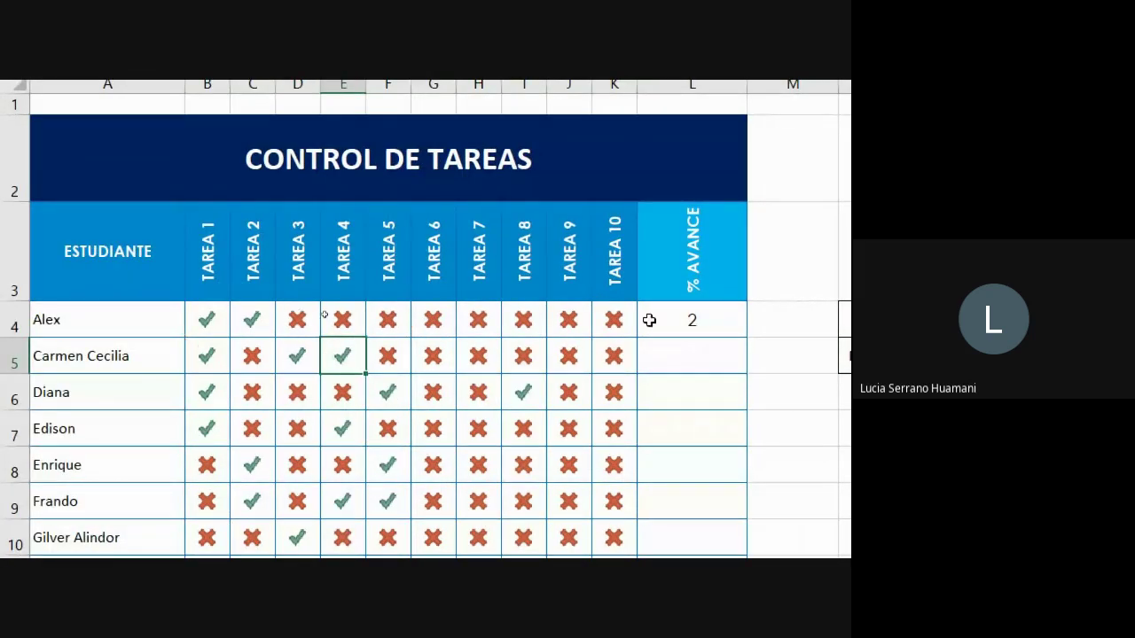
Step: Set TAREA 3 through 6 to 1, then TAREA 6 back to 0, so L4 reads 5
click(301, 322)
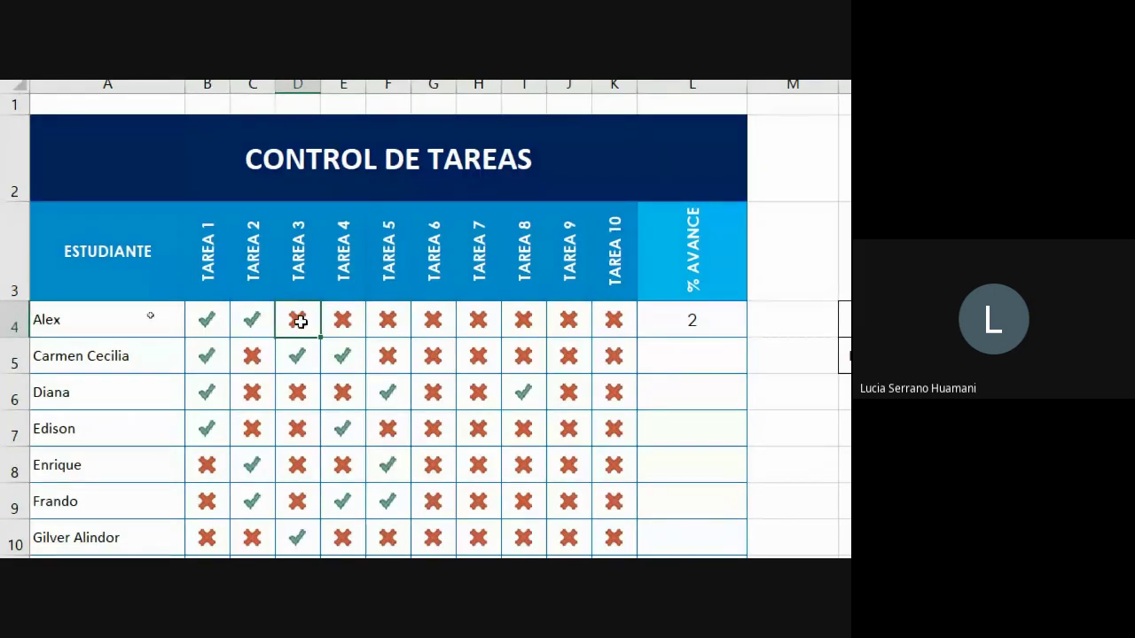
text(1)
click(344, 319)
text(1)
click(389, 325)
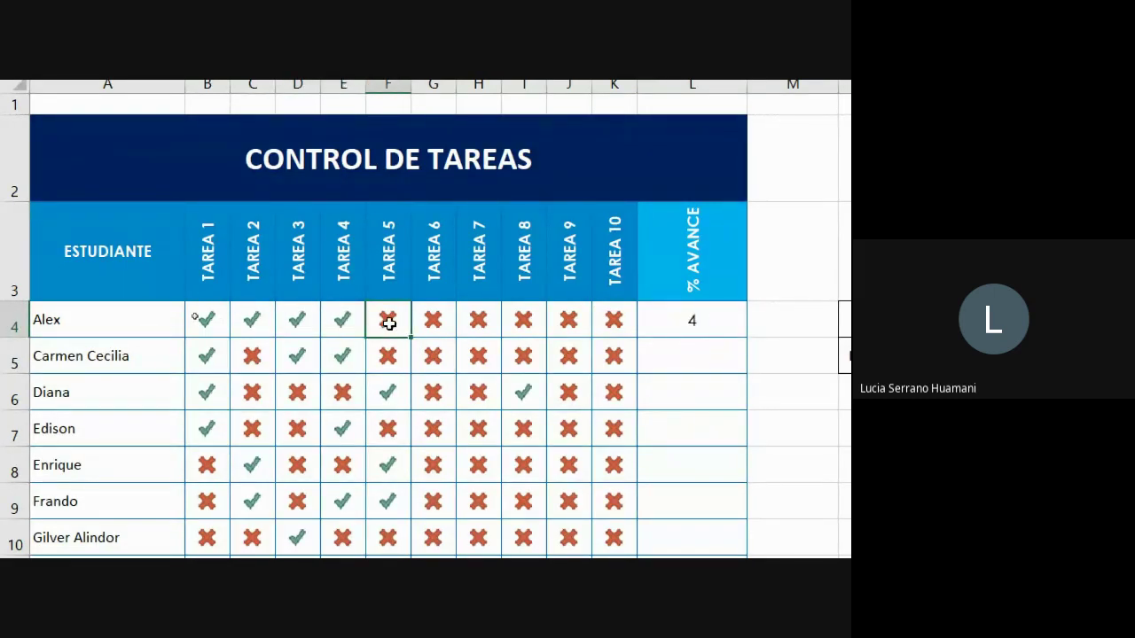
text(1)
click(433, 321)
text(1)
click(470, 325)
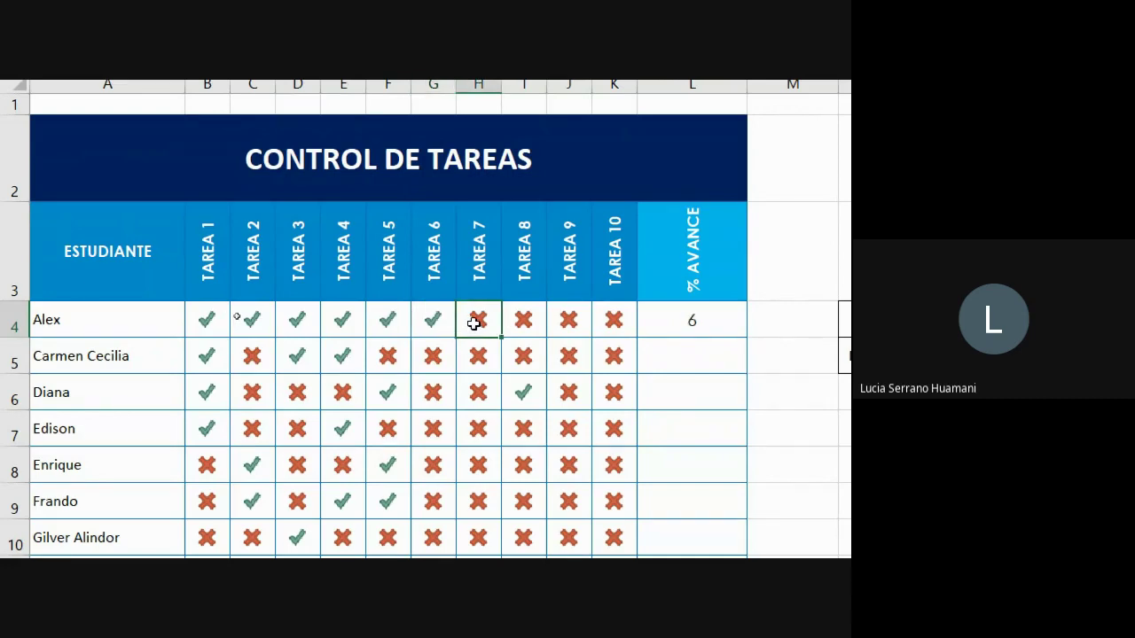
click(448, 322)
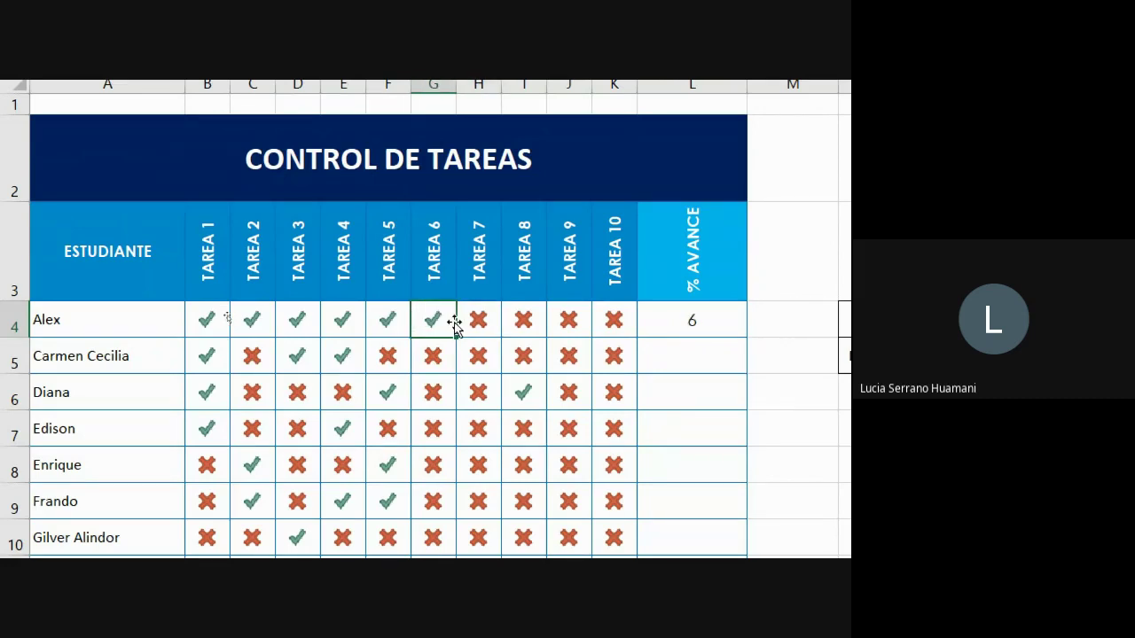
text(0)
click(472, 355)
click(692, 324)
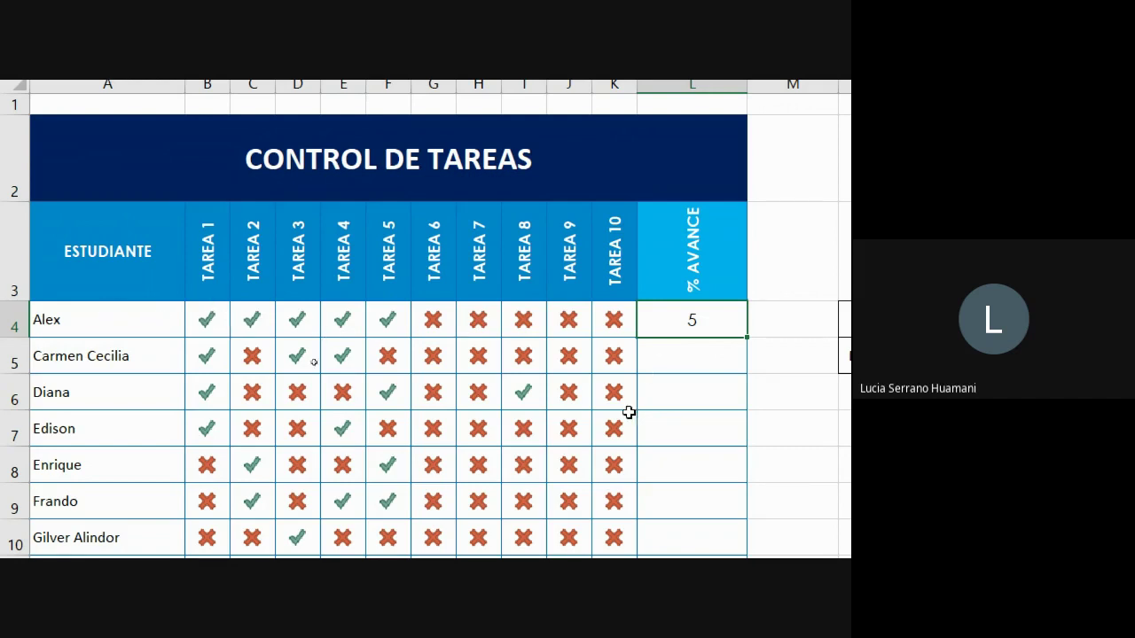
Step: Edit L4's formula to =10/SUMA(B4:K4), which now displays 2
scroll(364, 446, down, 2)
scroll(365, 446, up, 2)
scroll(808, 452, right, 3)
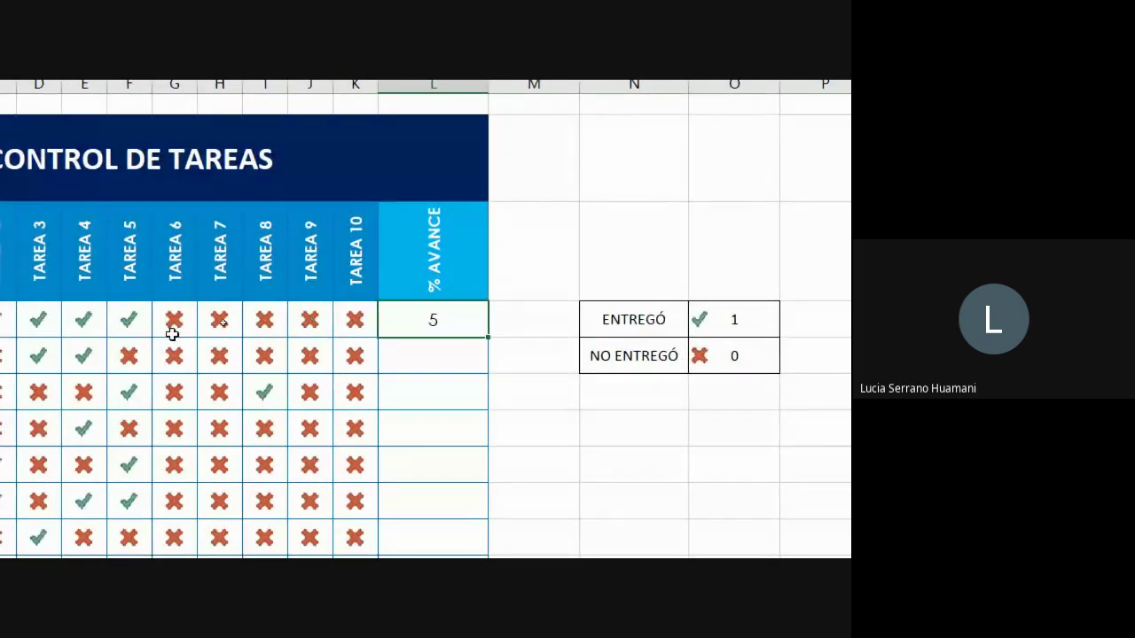
double_click(450, 323)
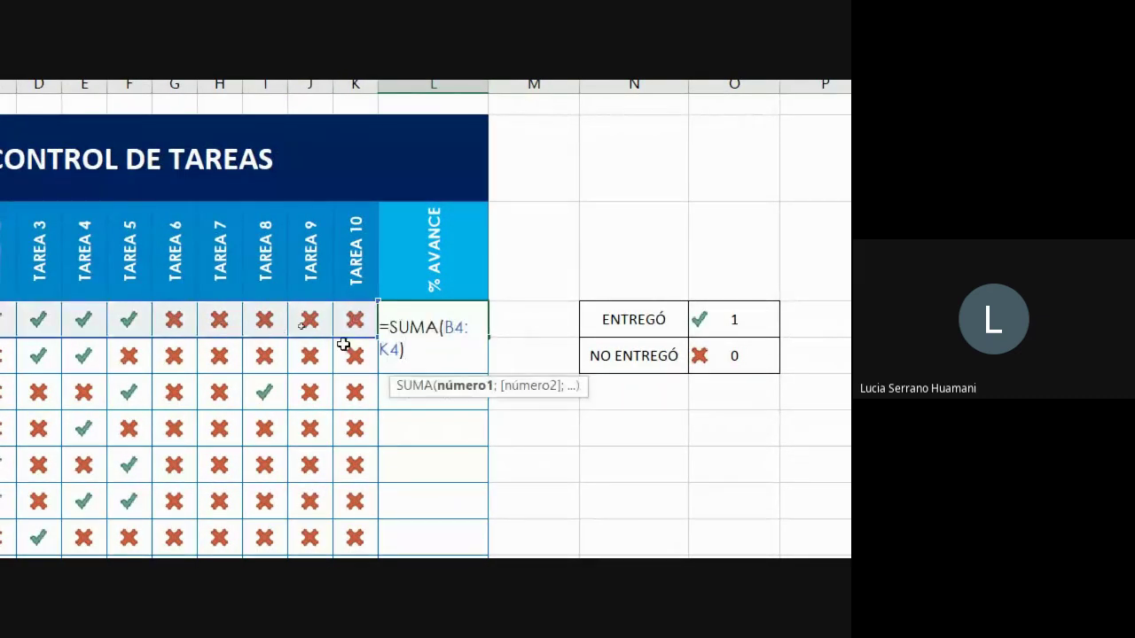
click(390, 327)
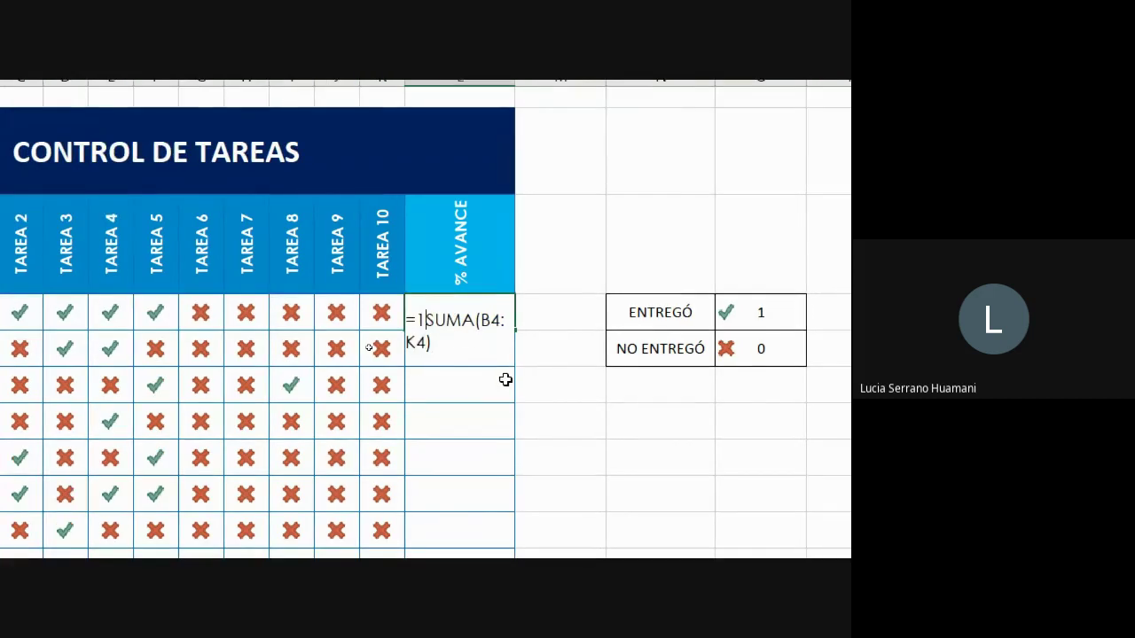
text(10)
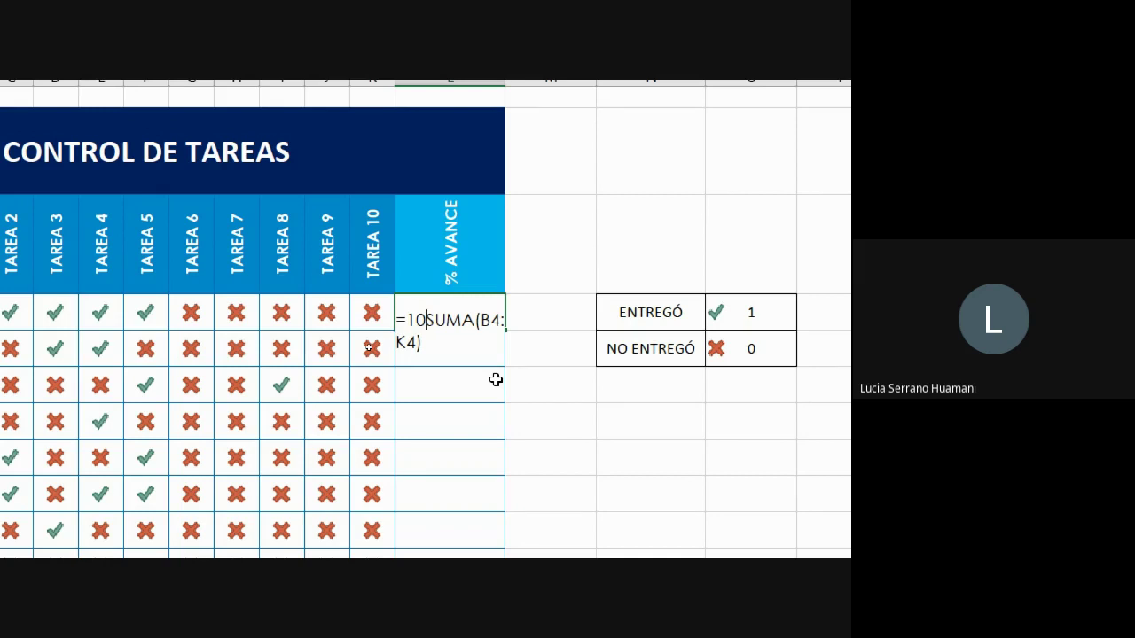
text(/)
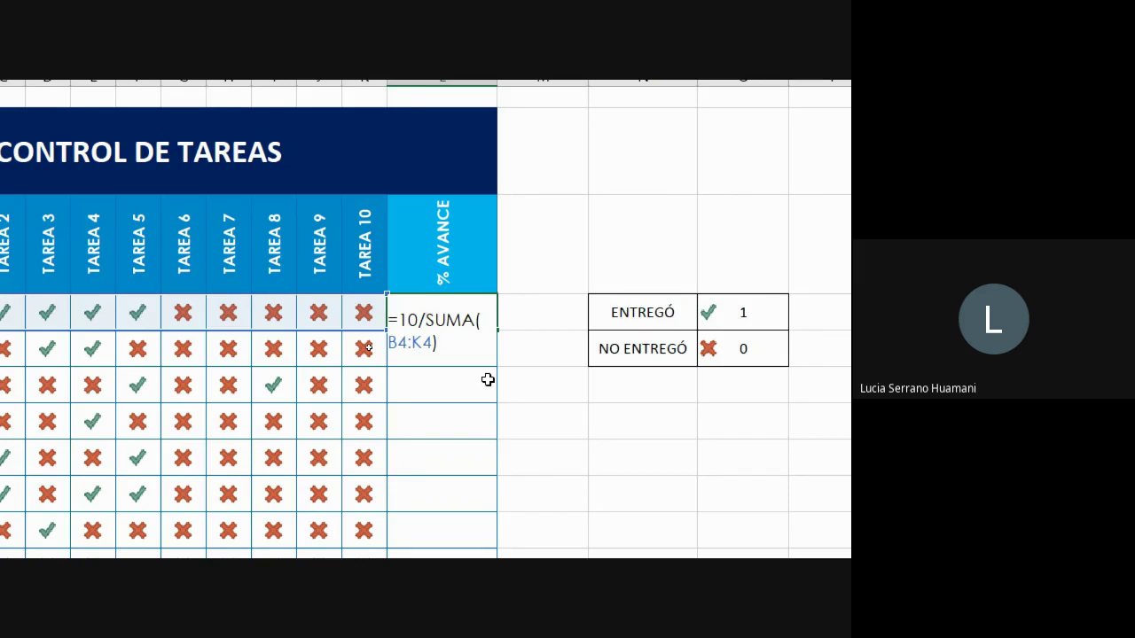
scroll(266, 372, left, 3)
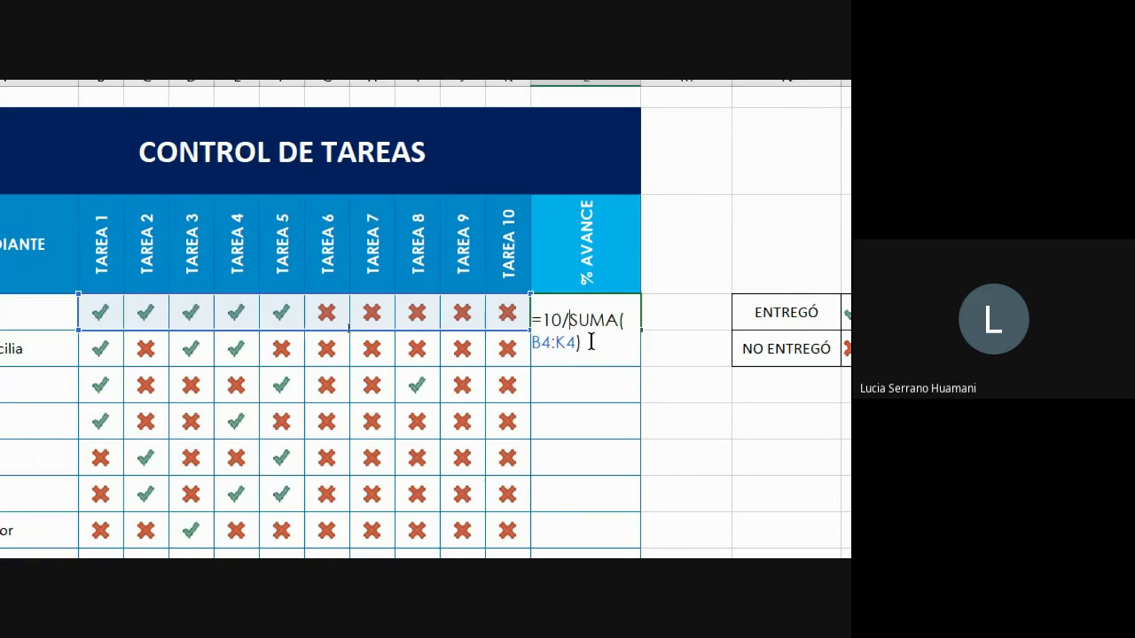
key(Return)
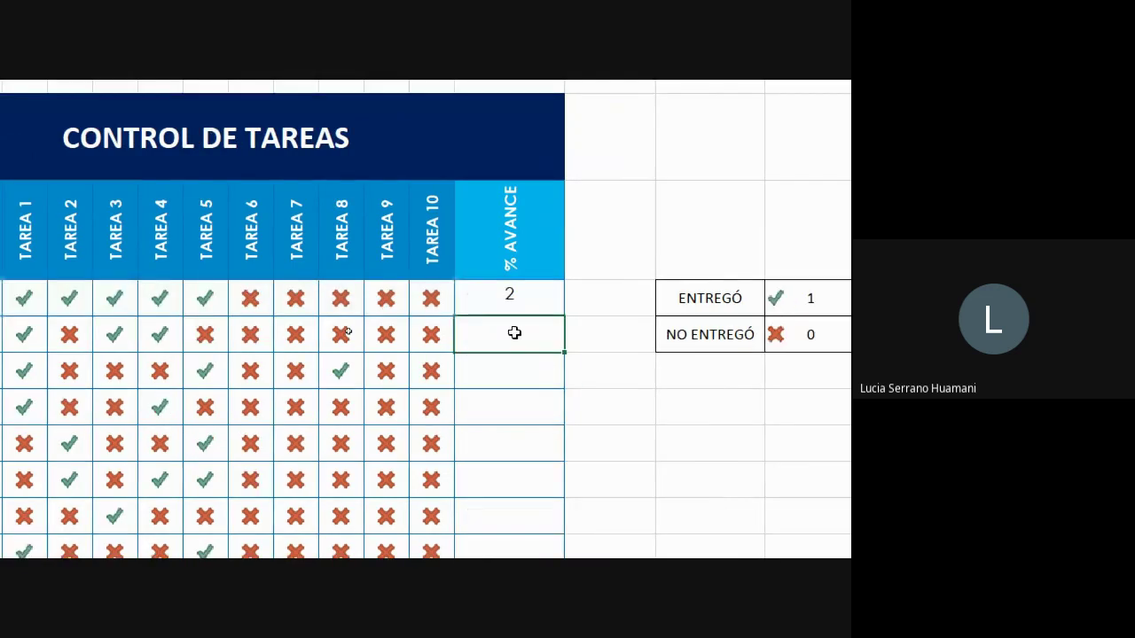
click(430, 282)
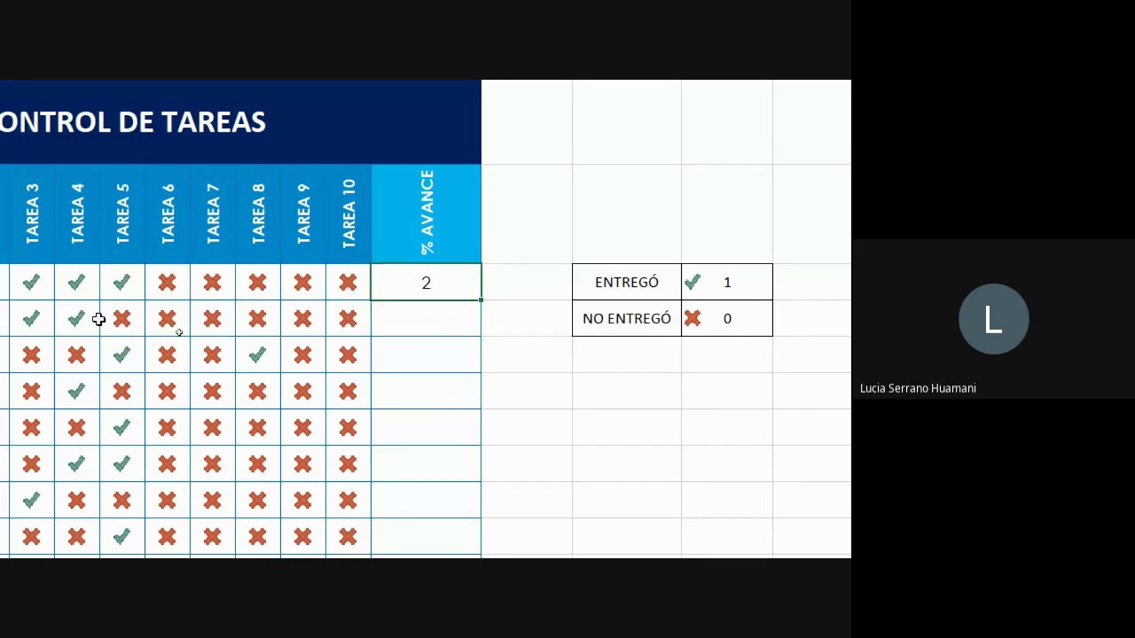
scroll(97, 319, left, 3)
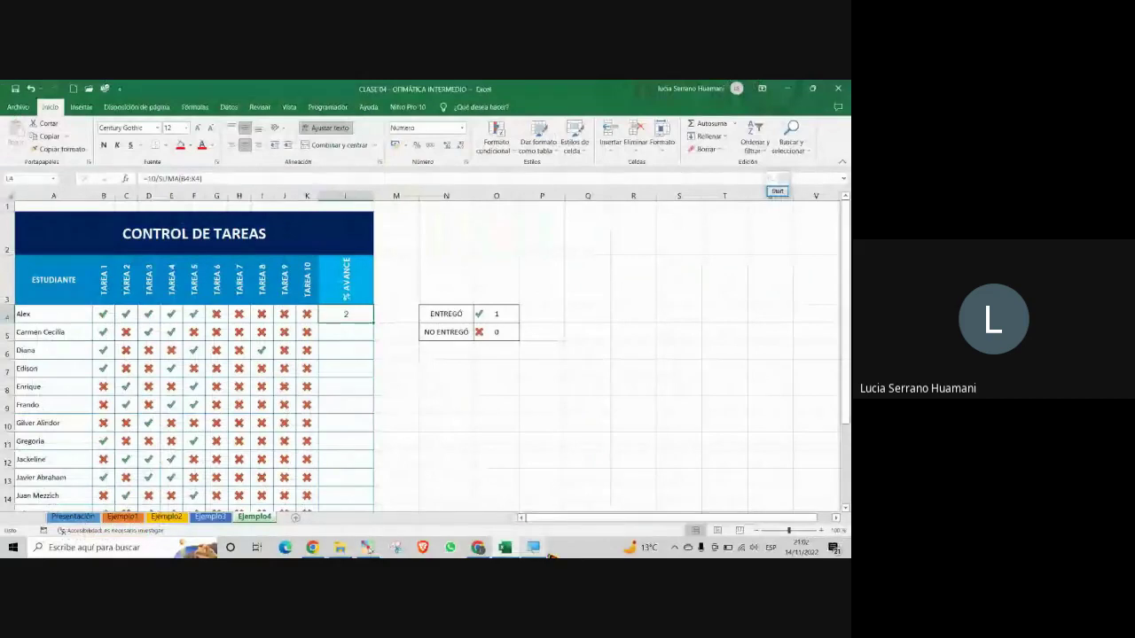
click(480, 548)
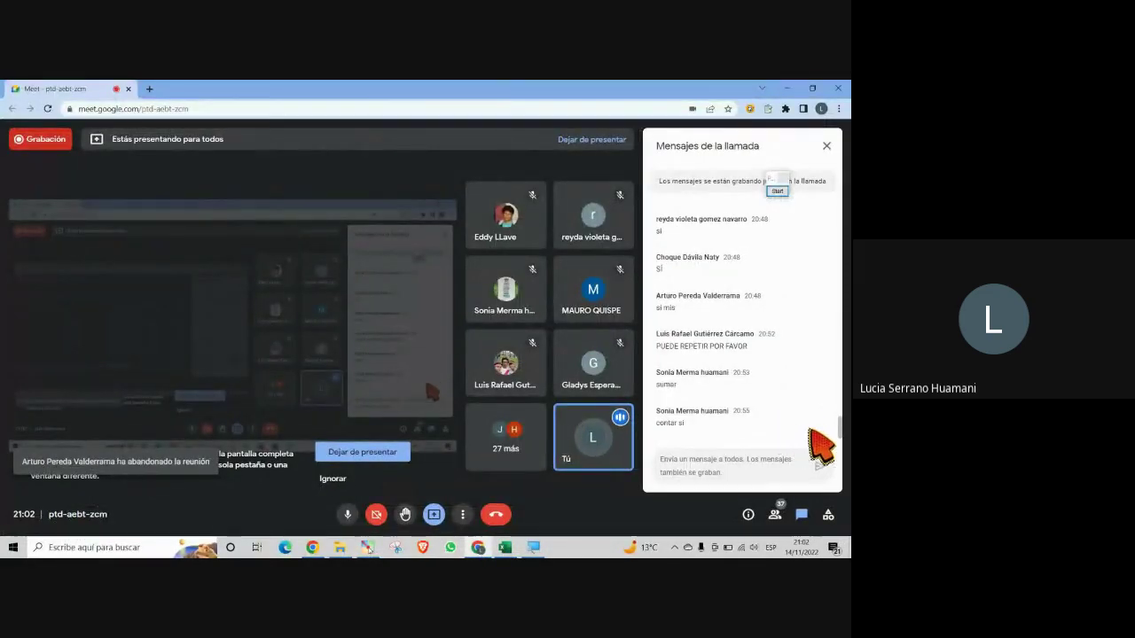
key(alt+Tab)
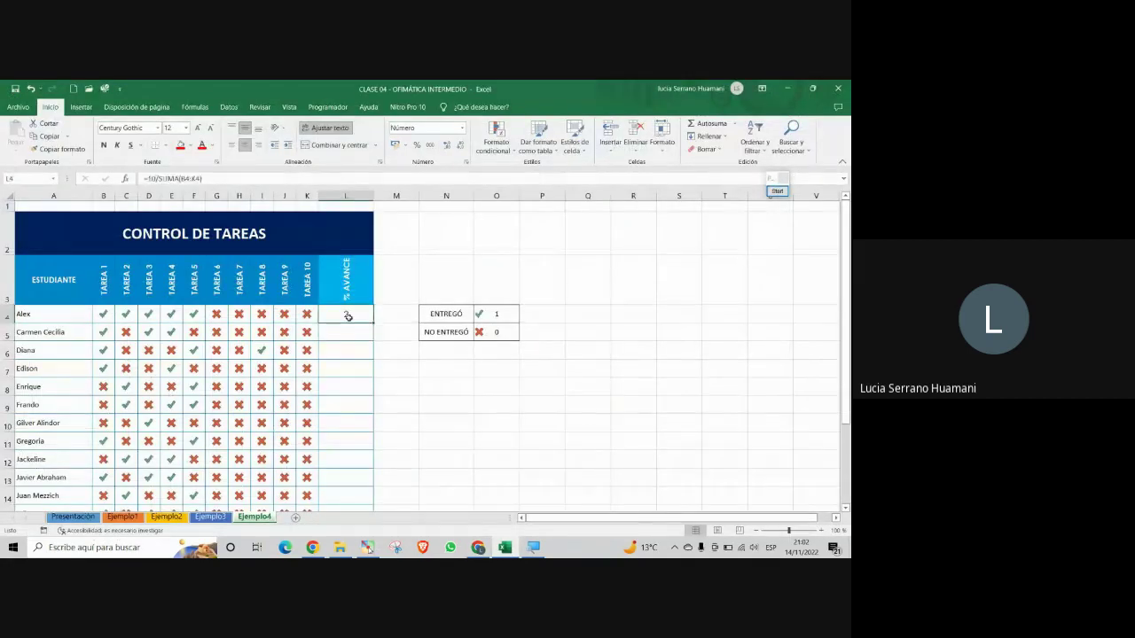
Step: Magnify the screen, delete L4's formula and begin a new one with =SUMA(
key(super+plus)
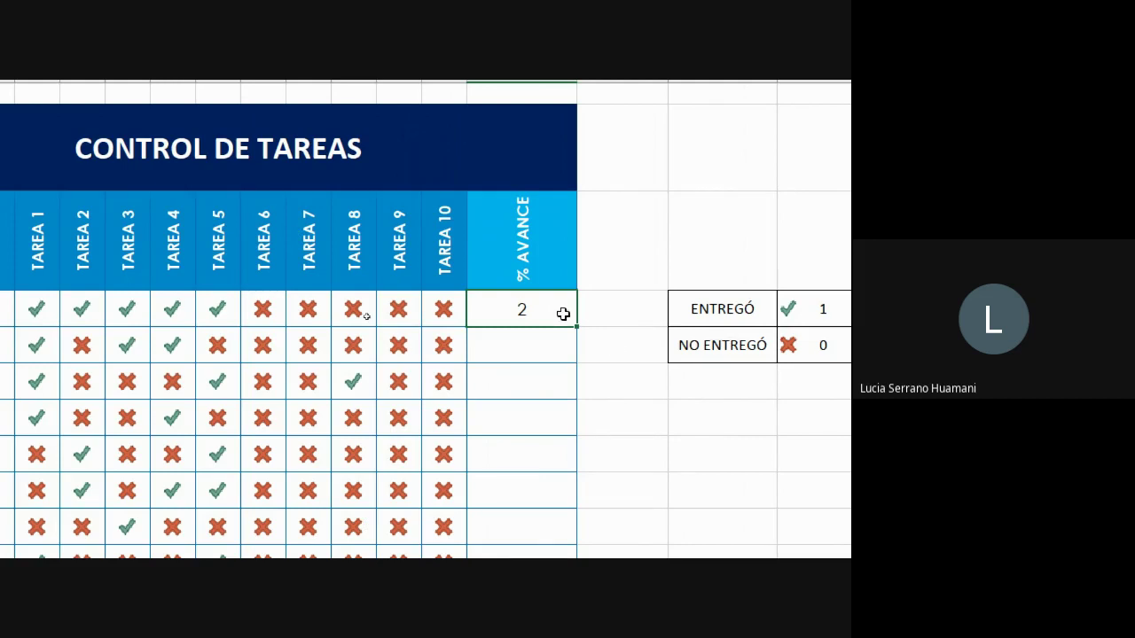
key(Delete)
text(=)
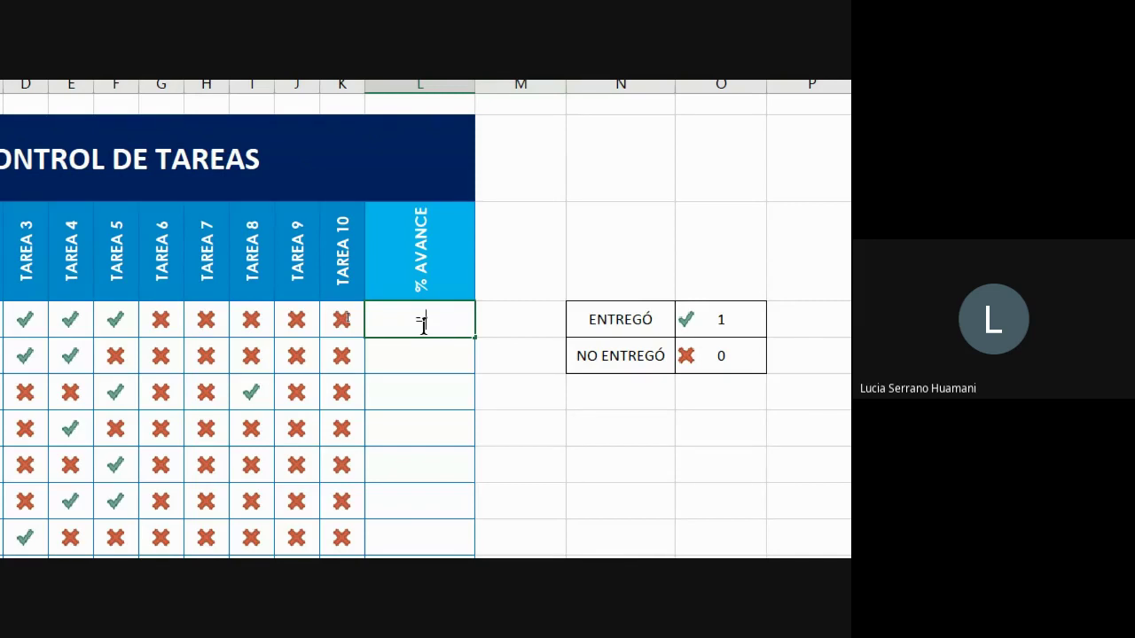
text(SUMA)
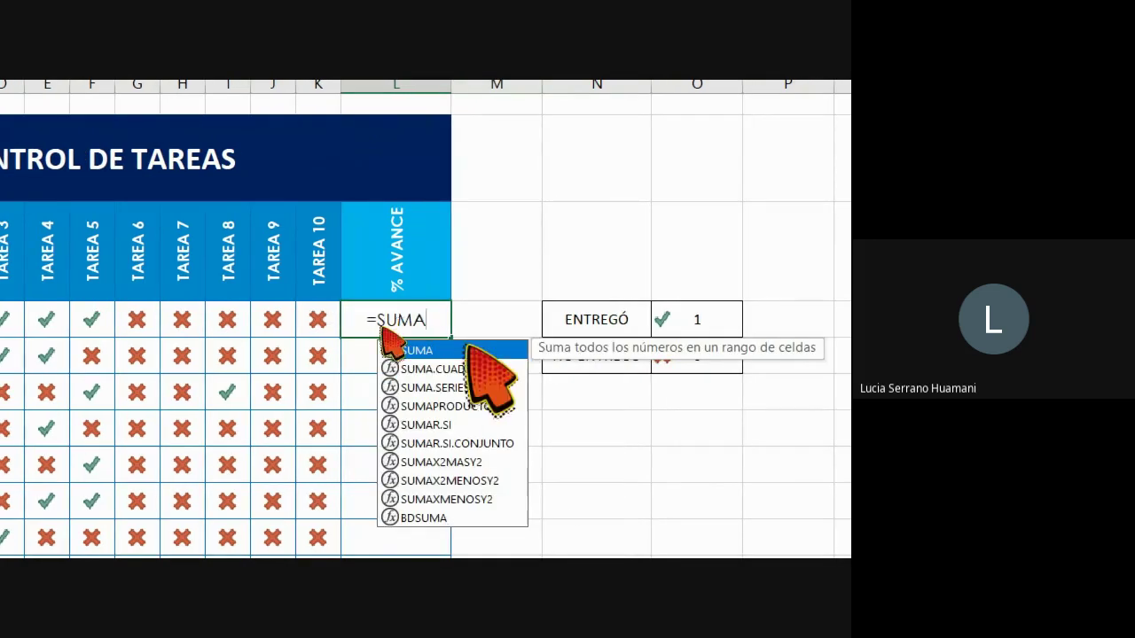
text(()
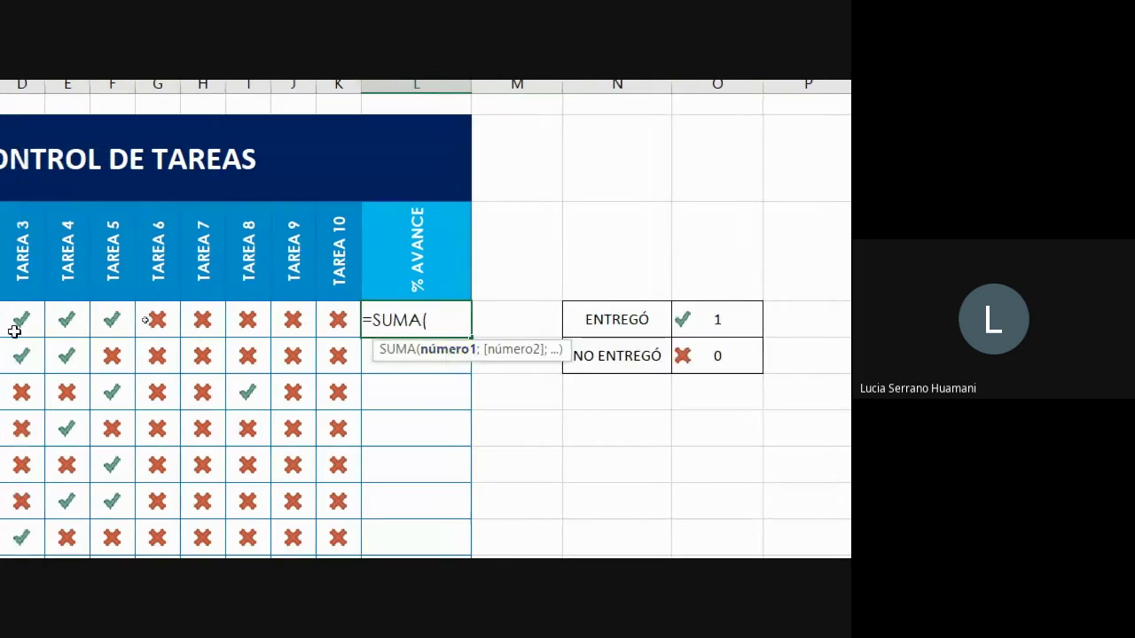
Step: Draft =(SUMA(B4:K4)*100) in L4 by adding the range, *100 and parentheses
drag(134, 325, 524, 324)
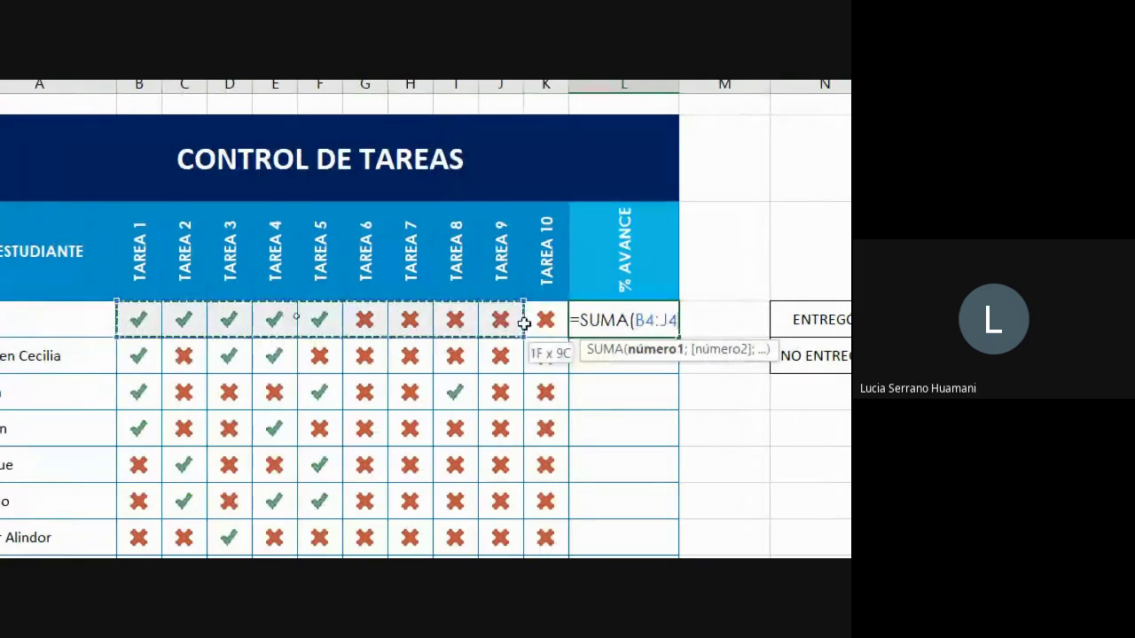
key(Return)
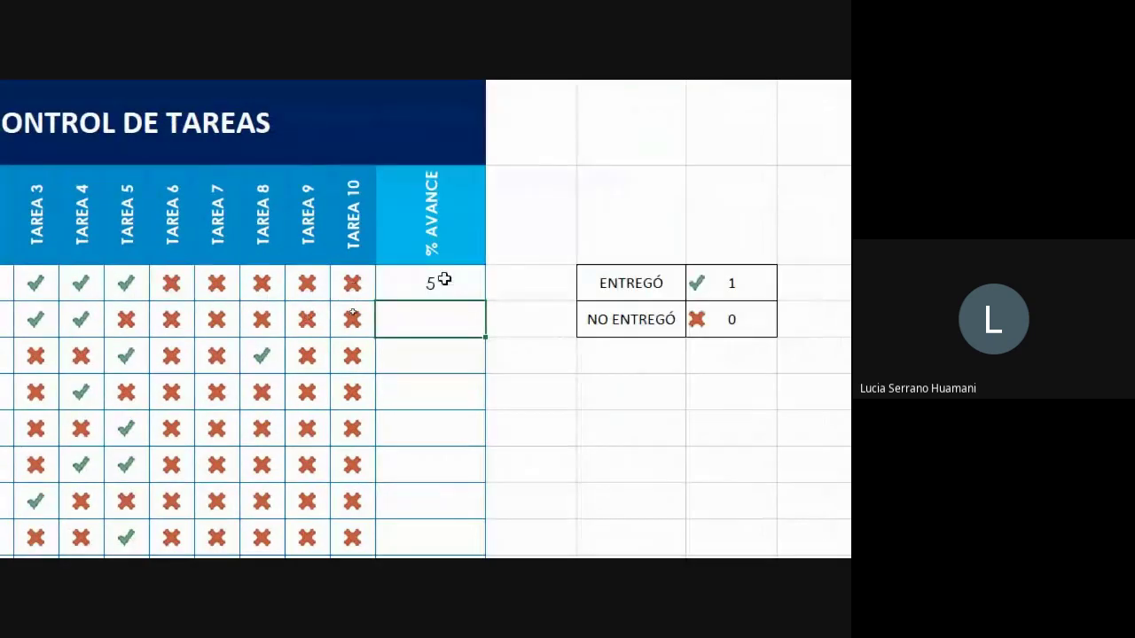
double_click(443, 282)
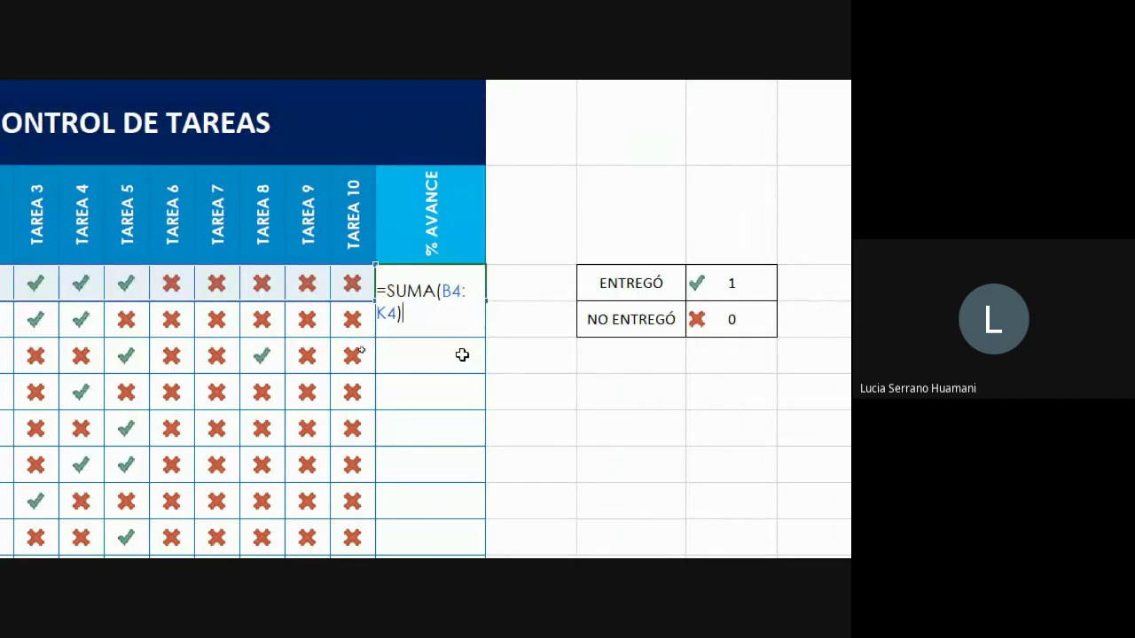
text(*)
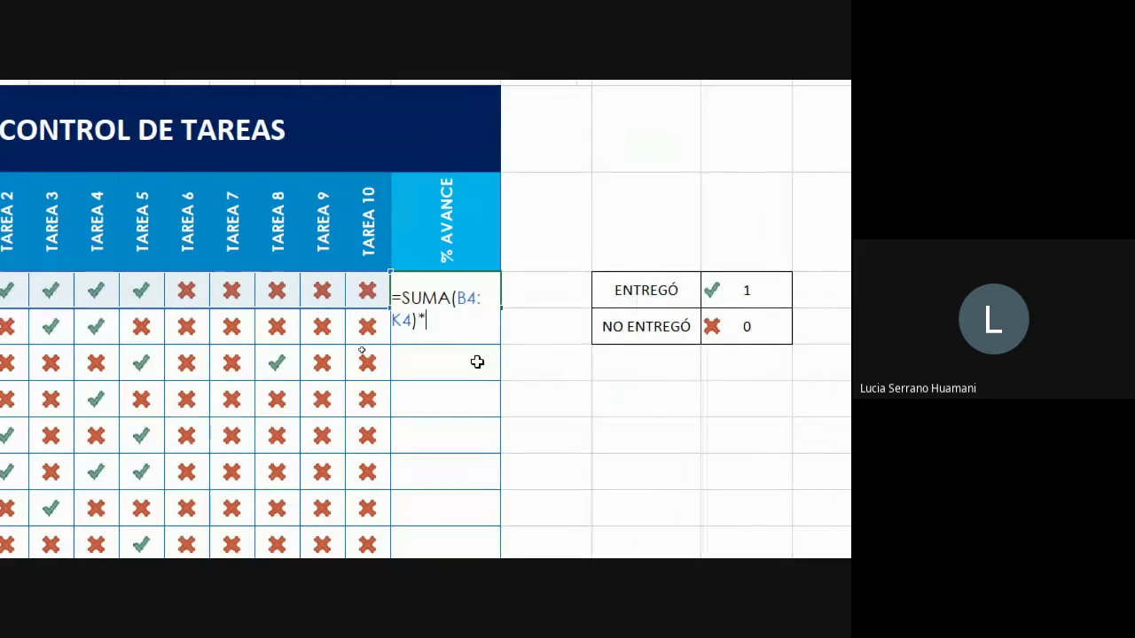
text(100)
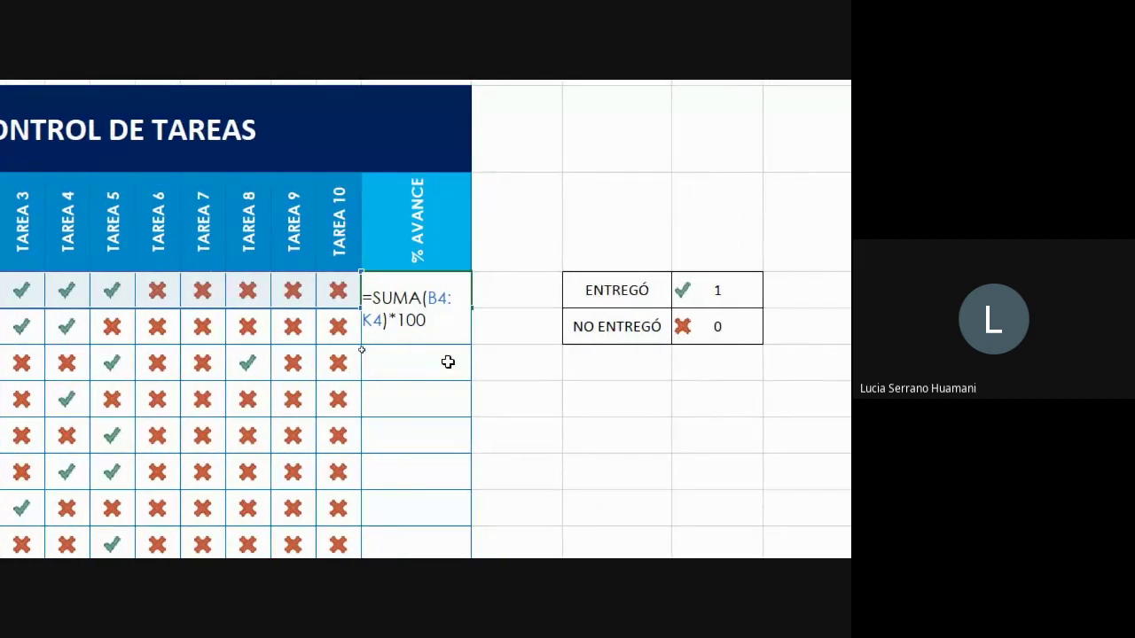
text(=)
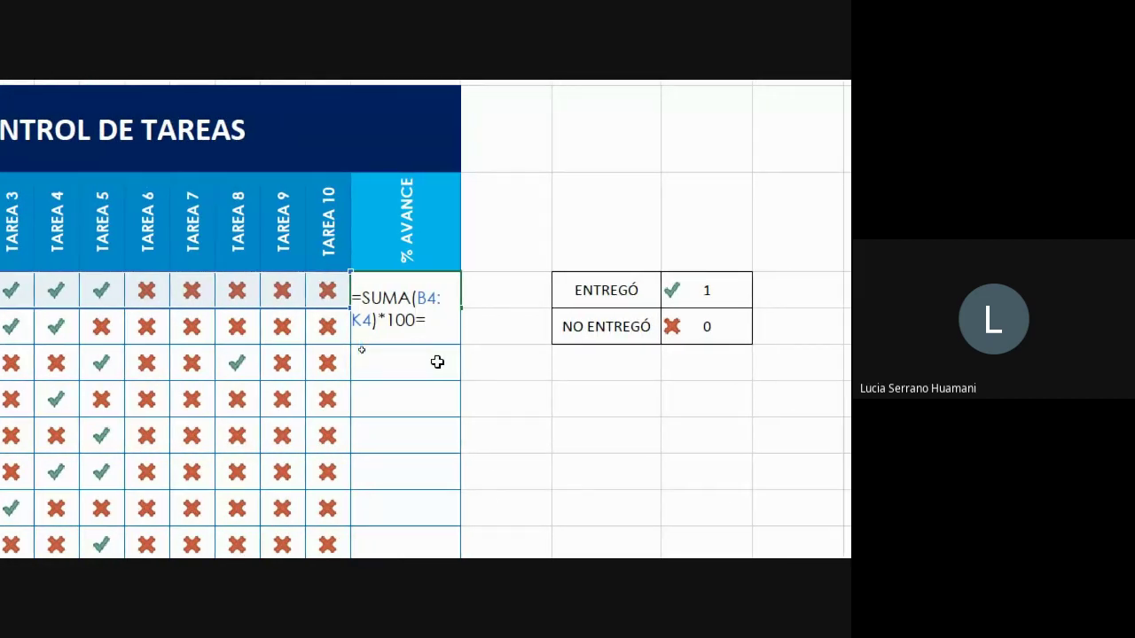
key(BackSpace)
text())
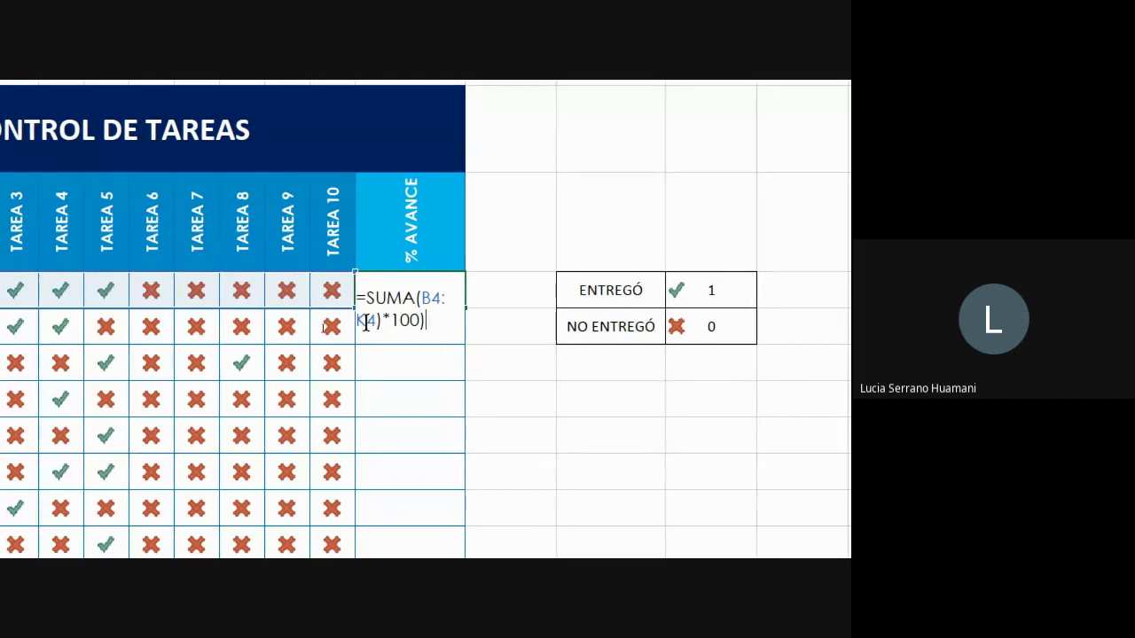
click(368, 298)
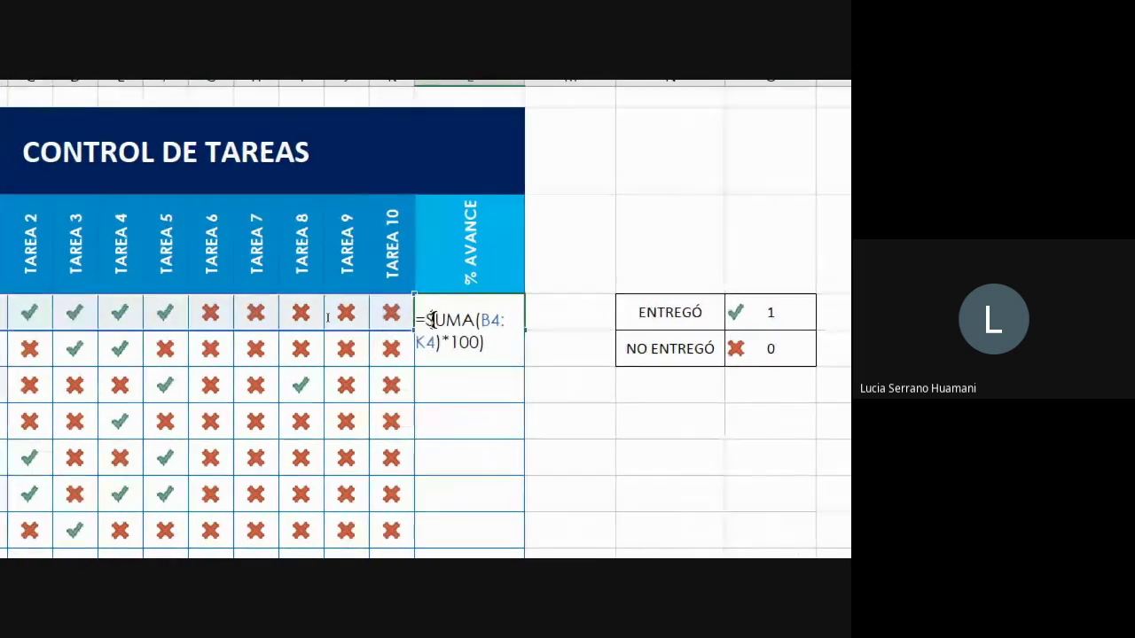
text(()
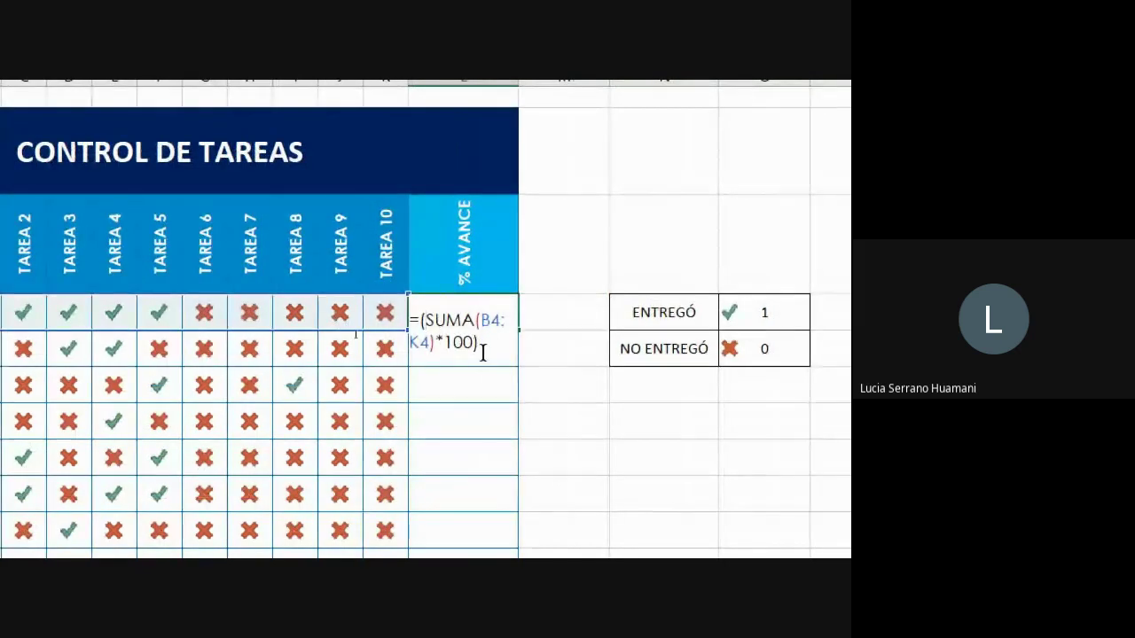
Step: Delete the draft so L4 is empty, and make the formula bar taller
drag(483, 353, 411, 317)
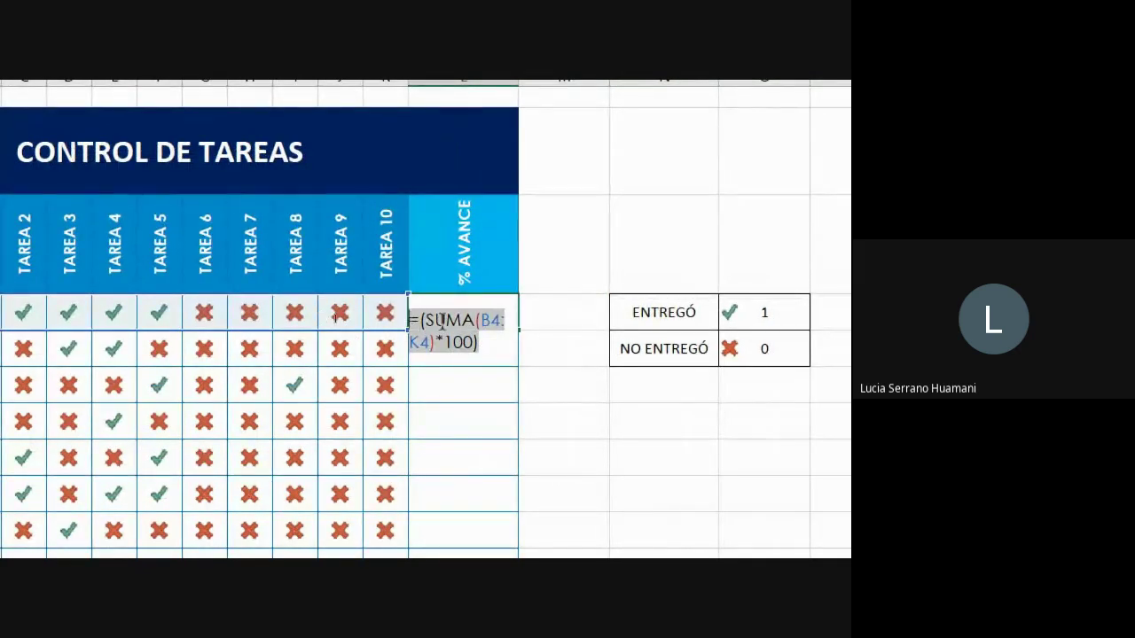
key(BackSpace)
click(469, 355)
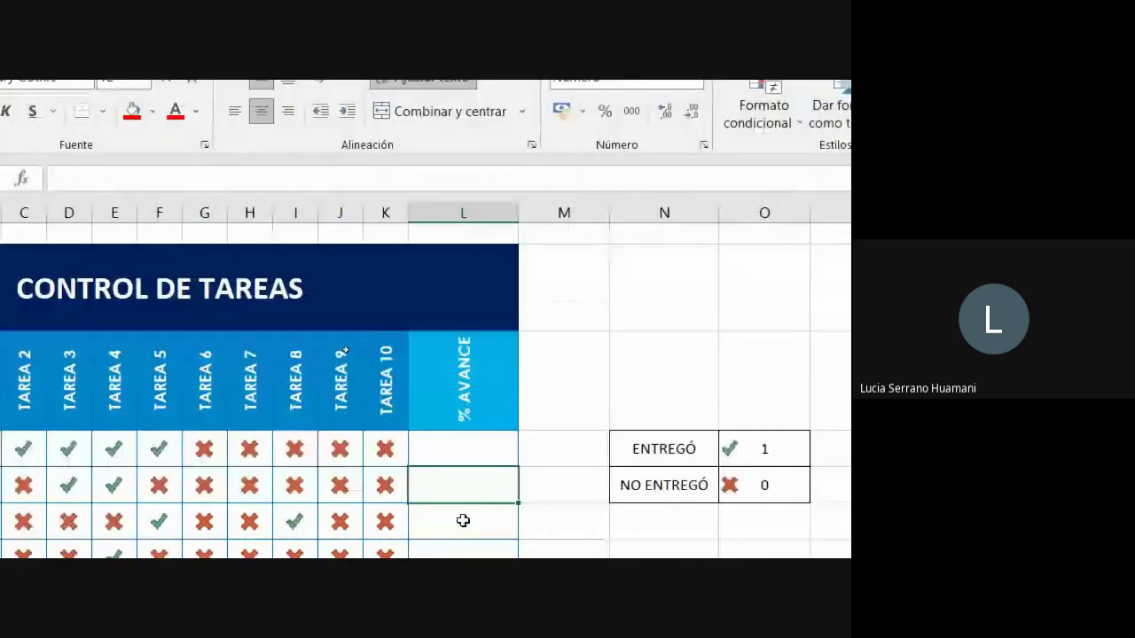
click(435, 438)
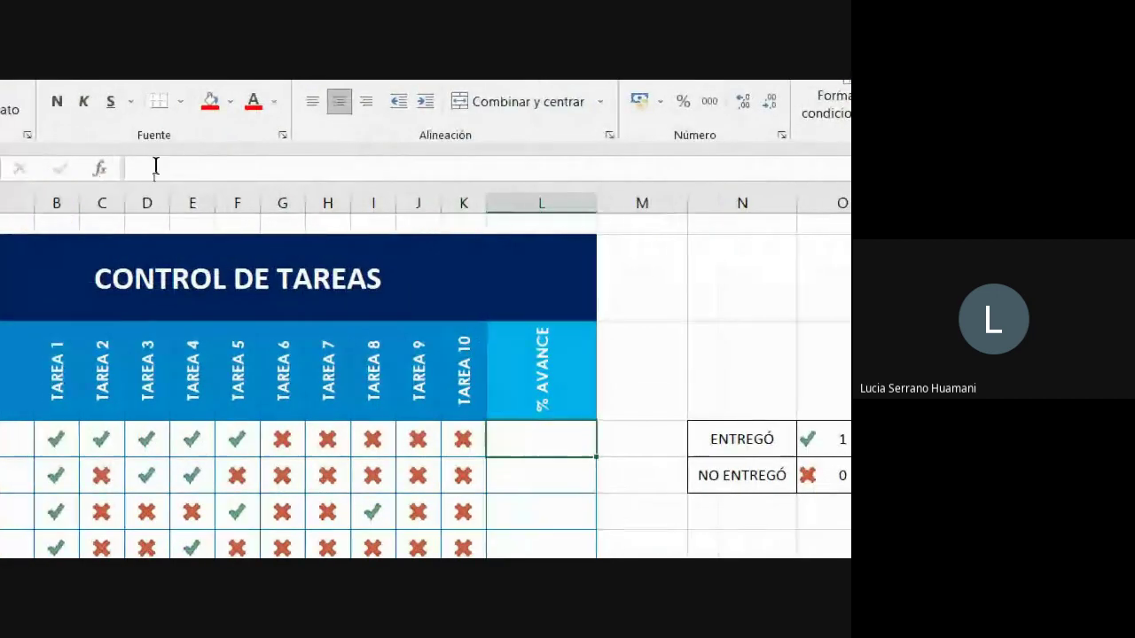
click(159, 178)
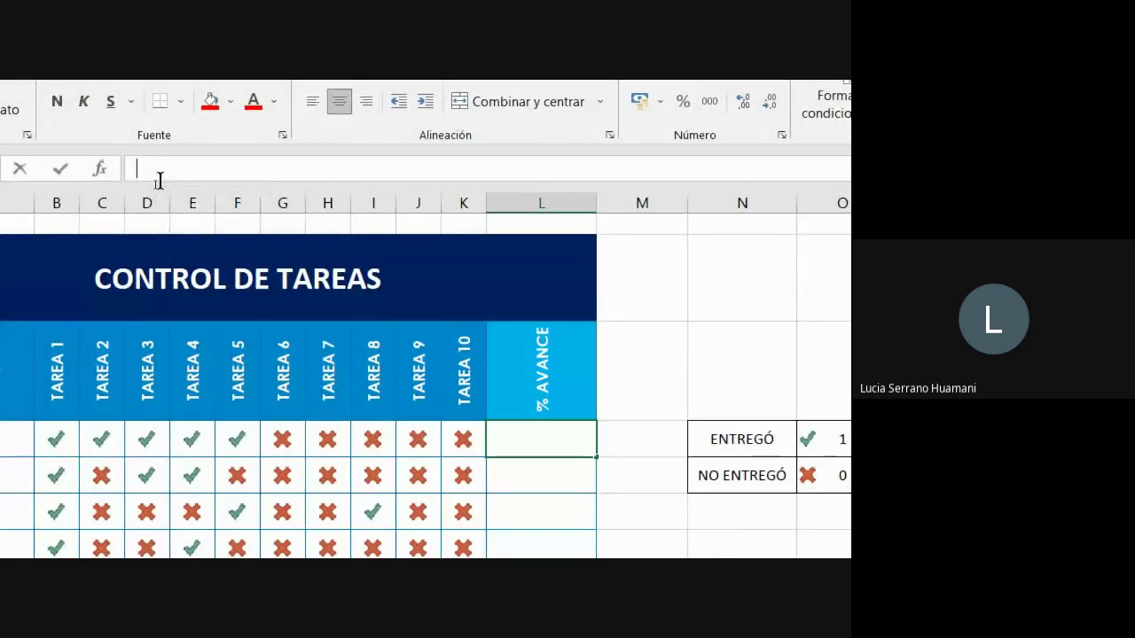
drag(191, 183, 192, 226)
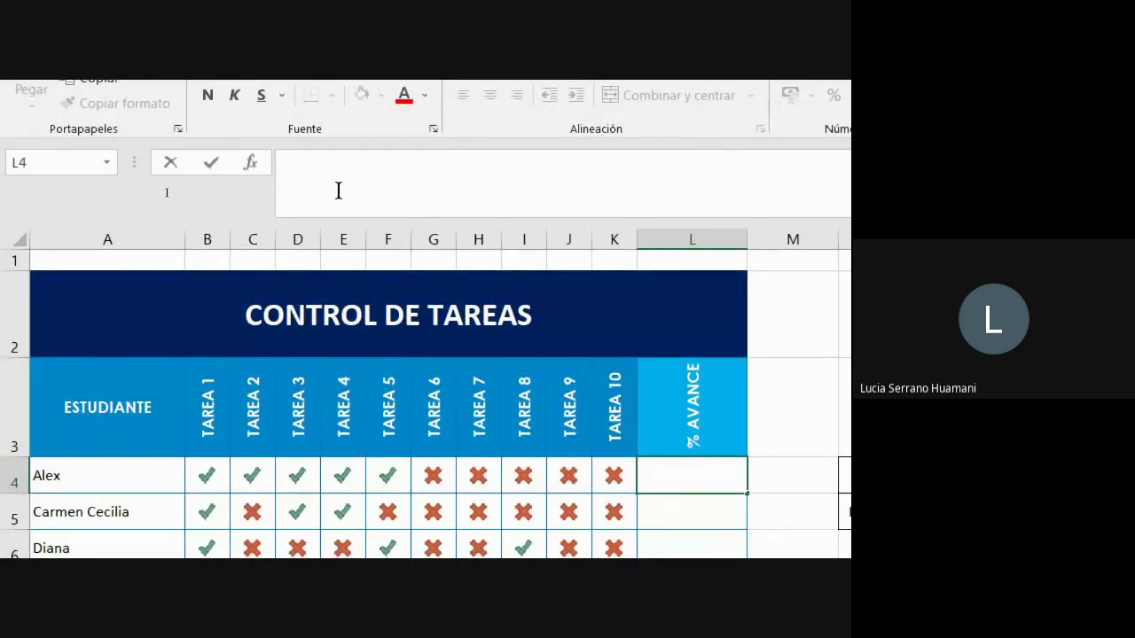
Step: Enter =(SUMA(B4:K4)*100%)/10 in L4 through the formula bar
click(321, 181)
text(=)
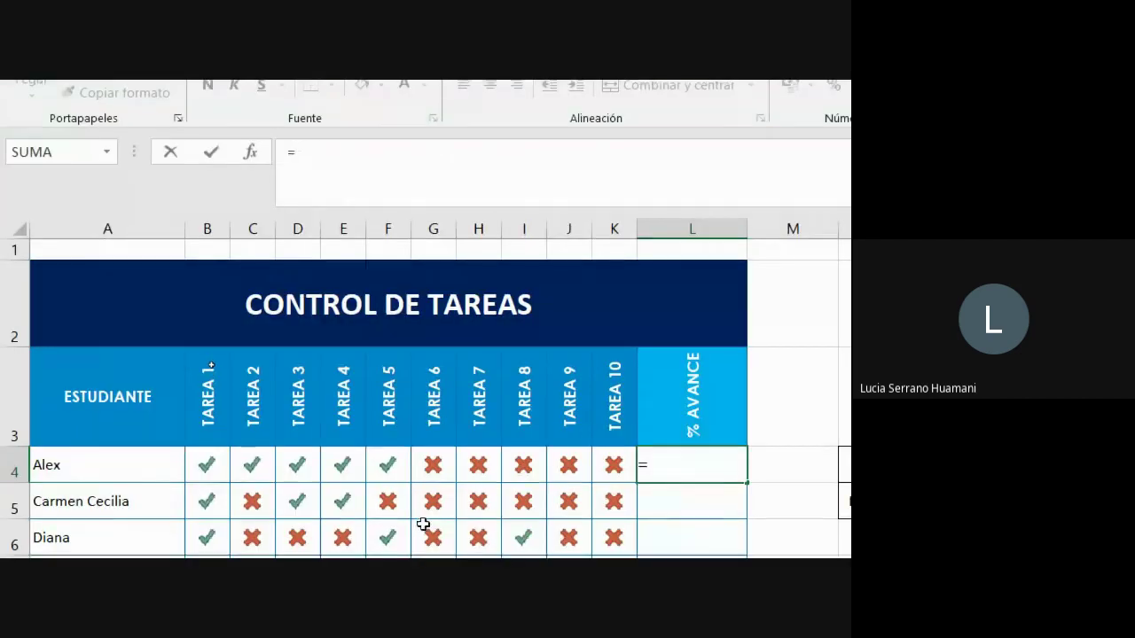
text(()
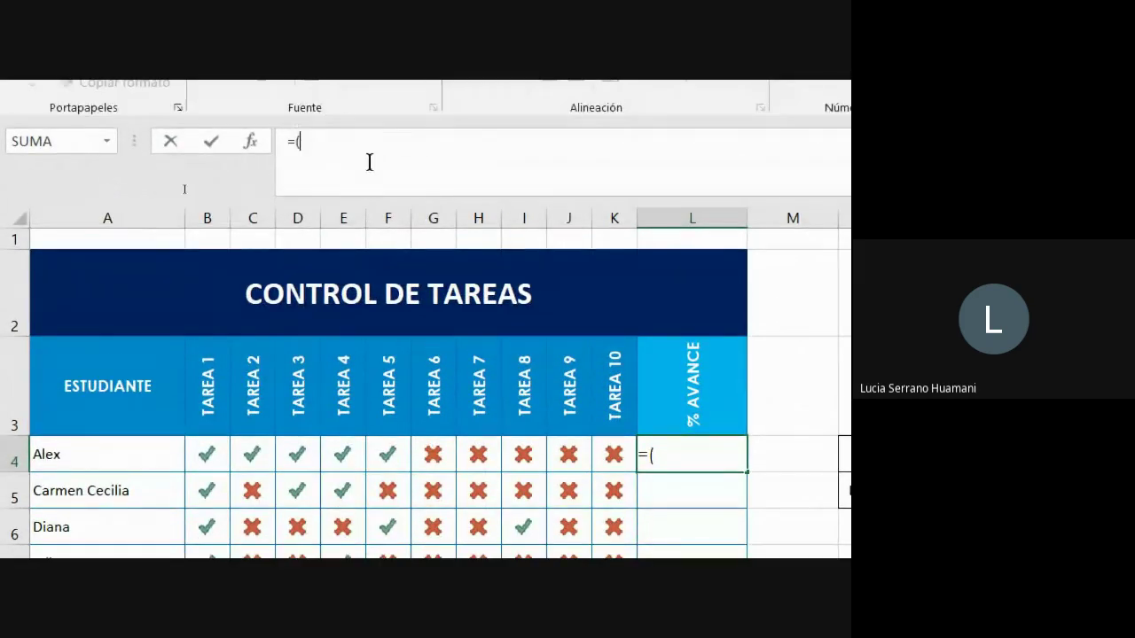
text(SU)
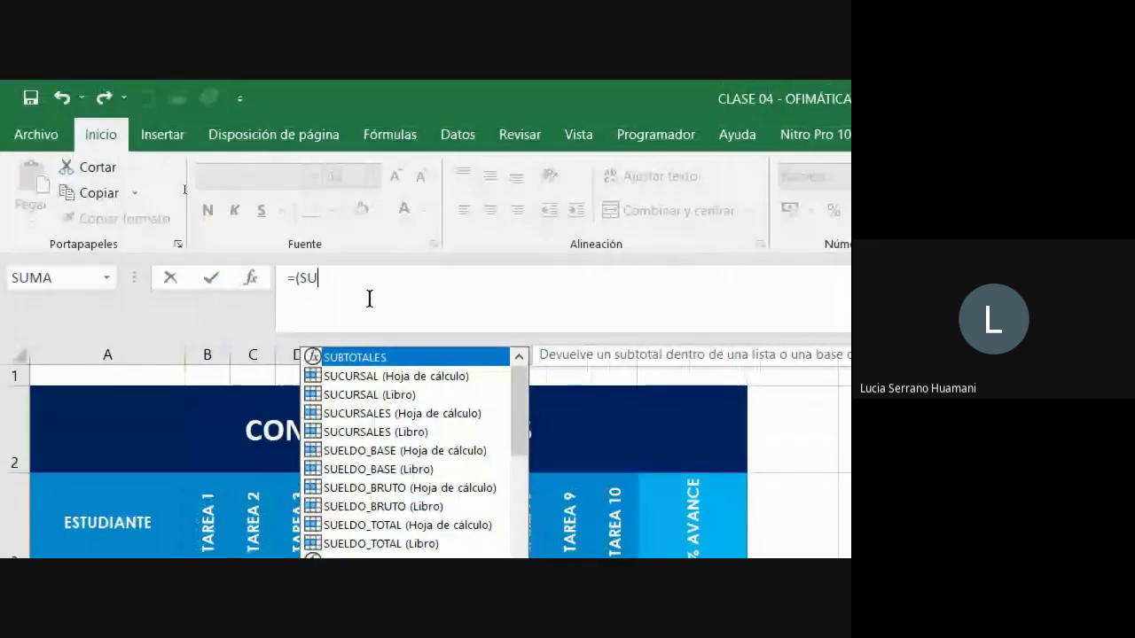
text(MA)
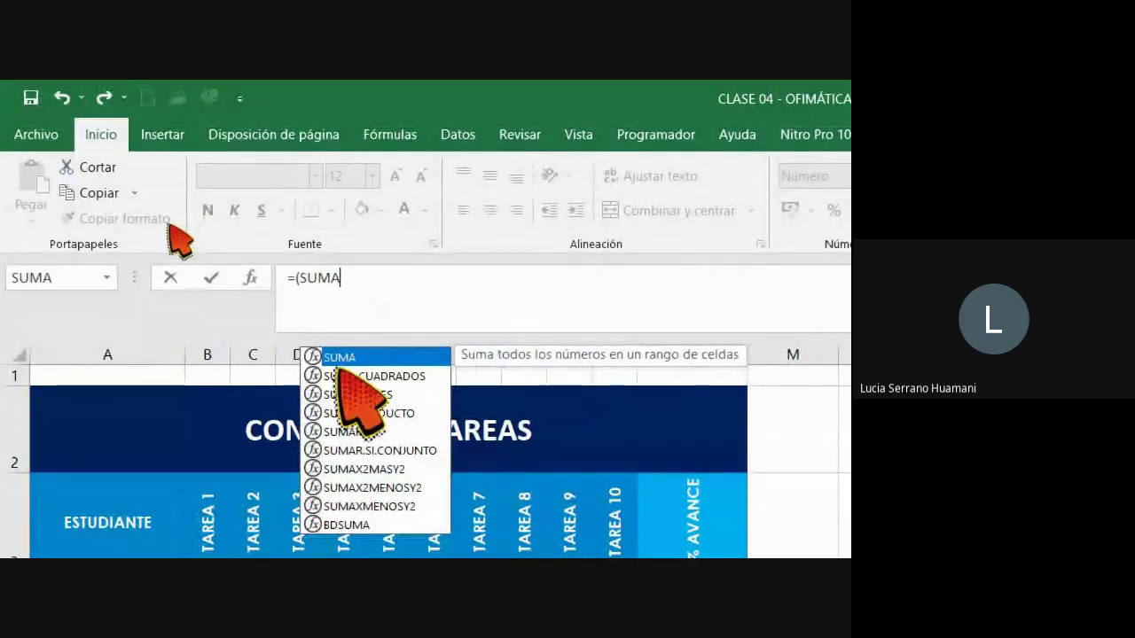
double_click(338, 358)
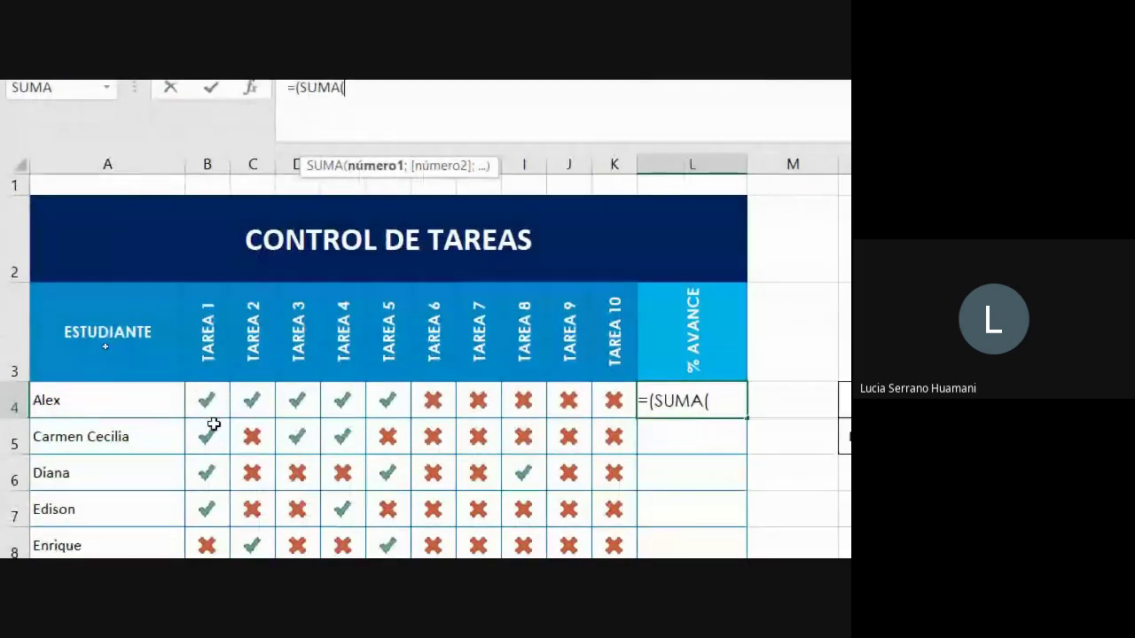
drag(204, 402, 614, 400)
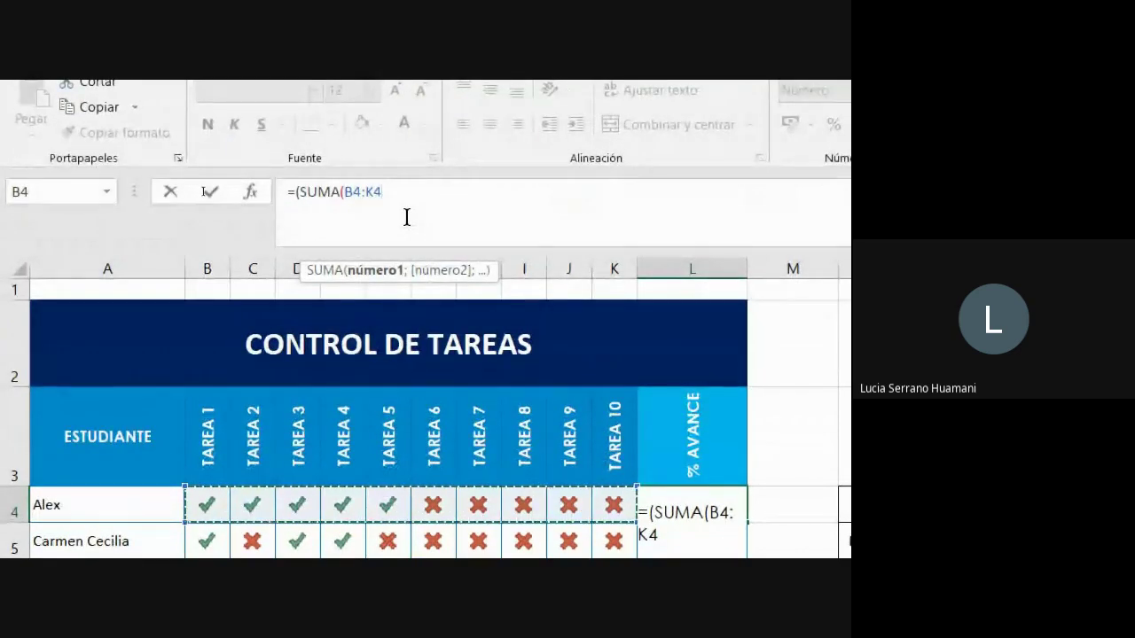
text())
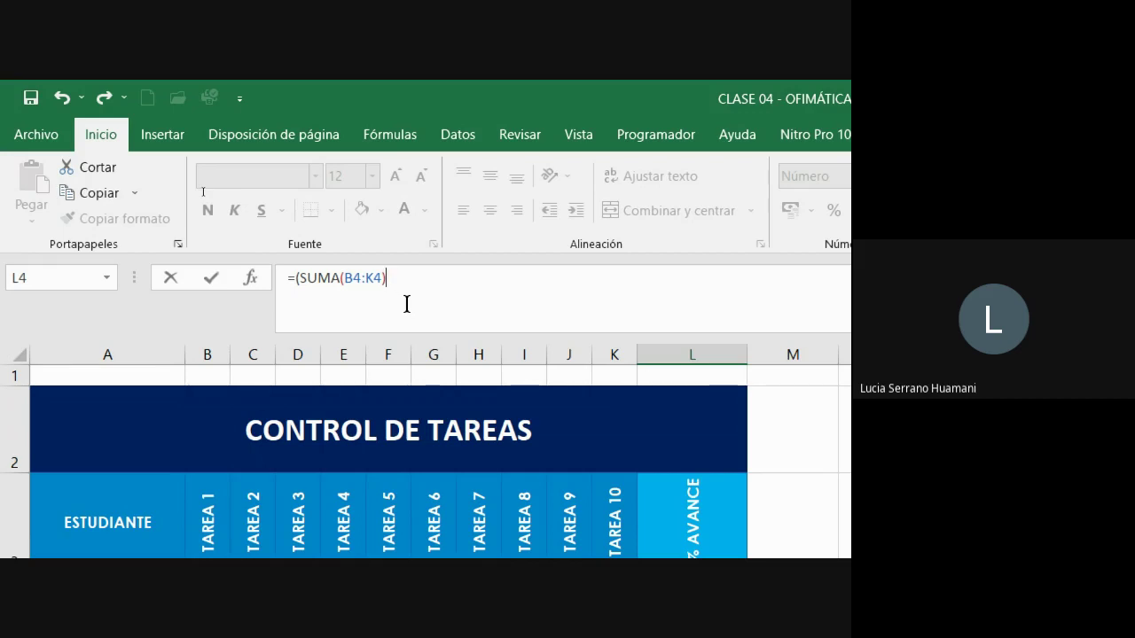
text(*100%)
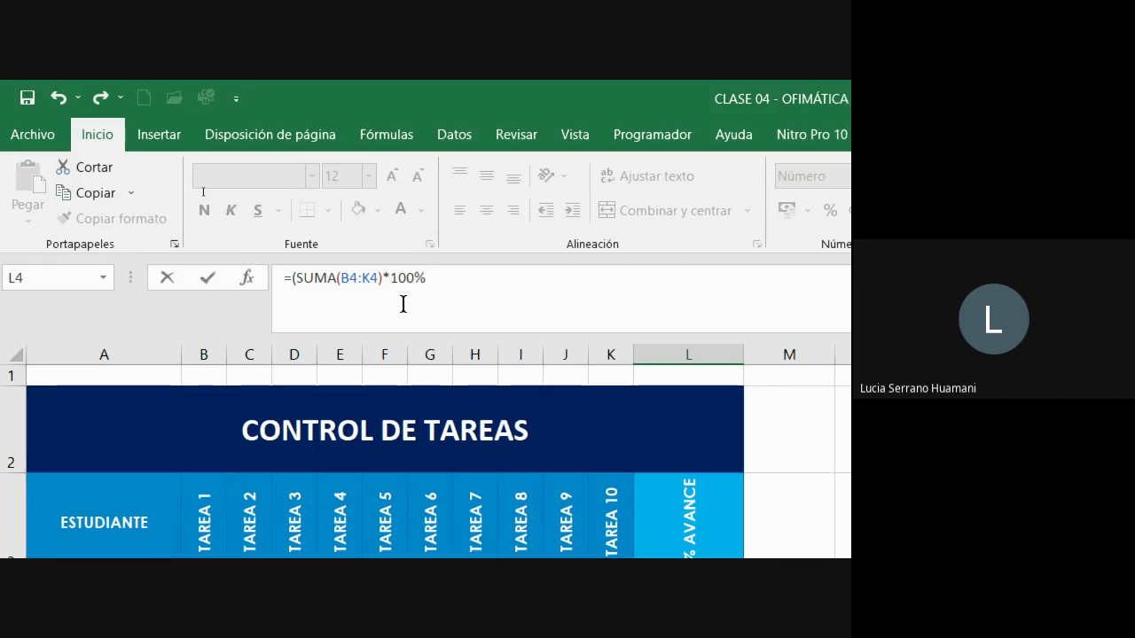
text())
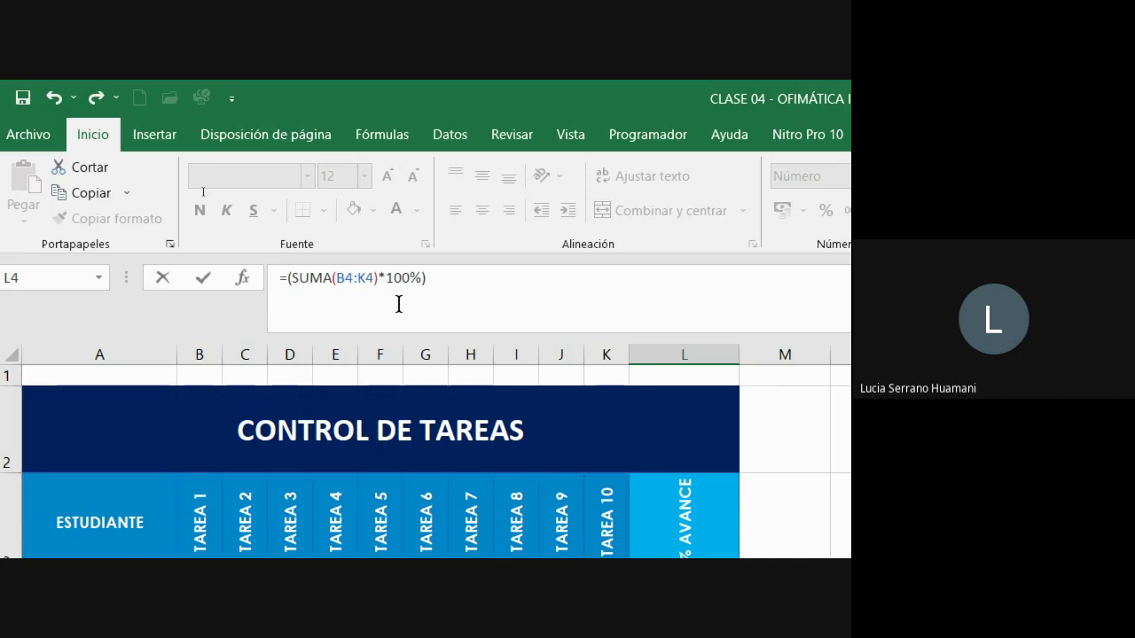
text(/10)
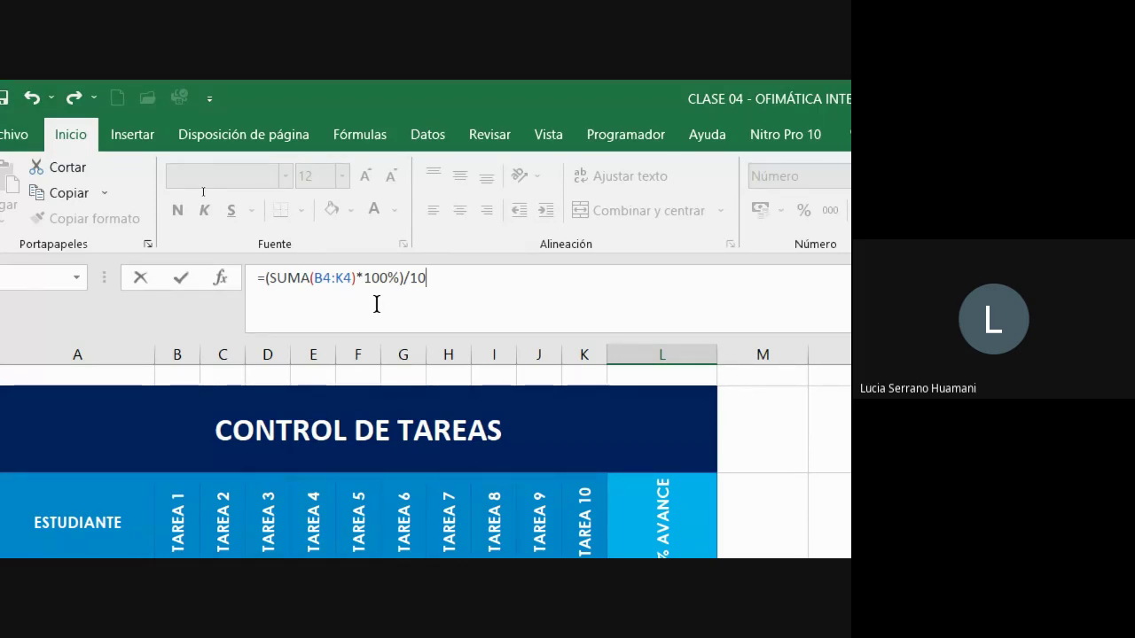
key(Return)
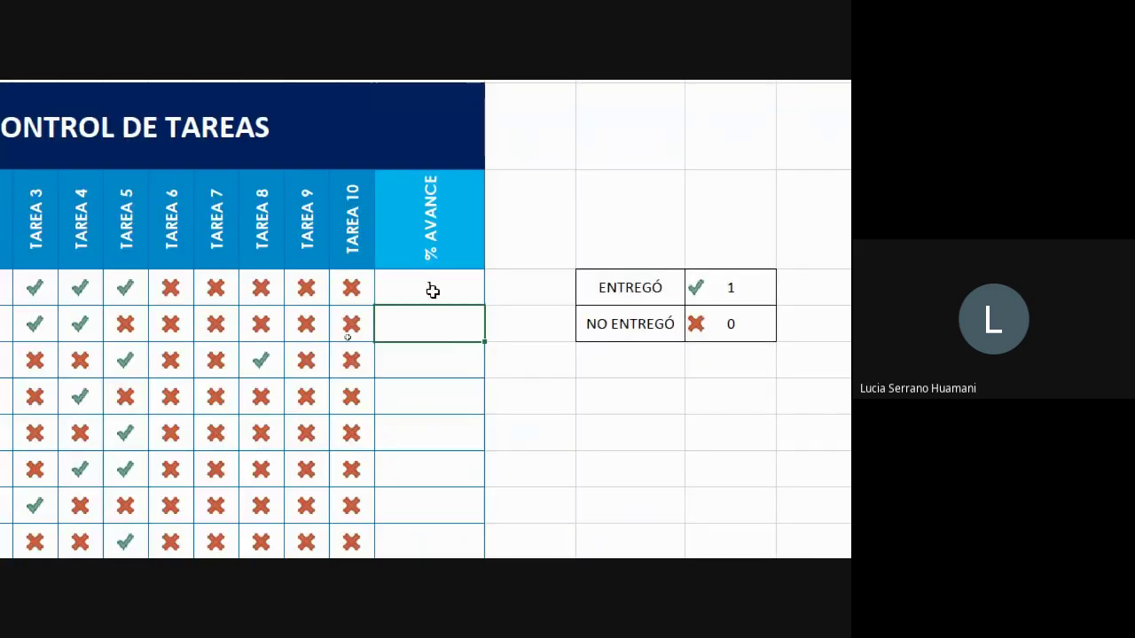
Step: Format L4 as Porcentaje, after briefly trying Número, so it reads 50,00%
click(431, 293)
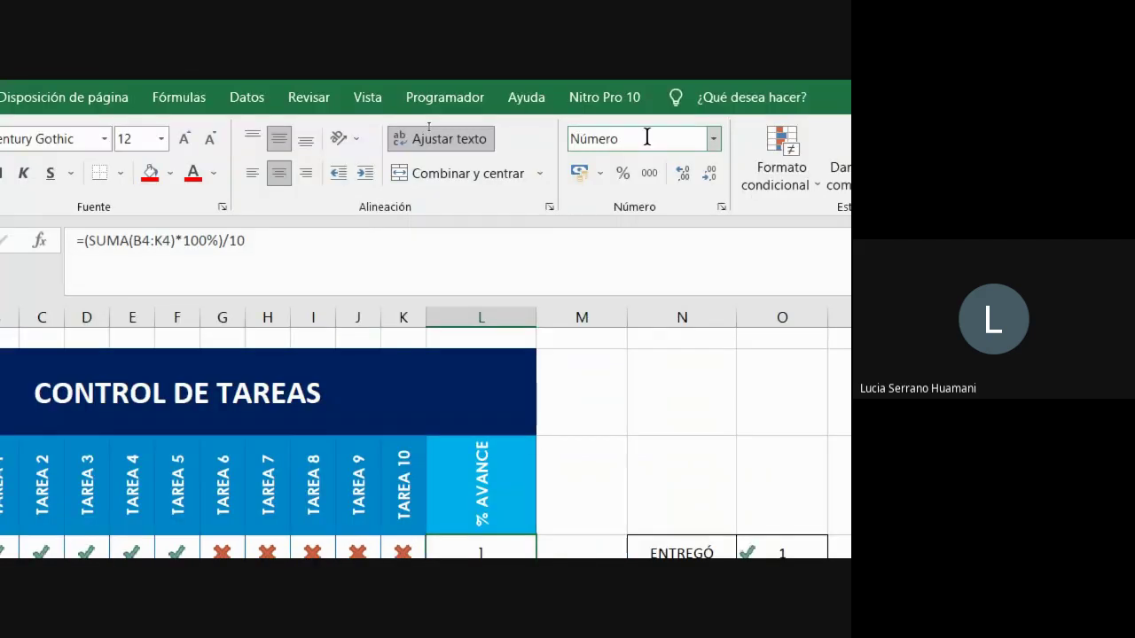
click(713, 139)
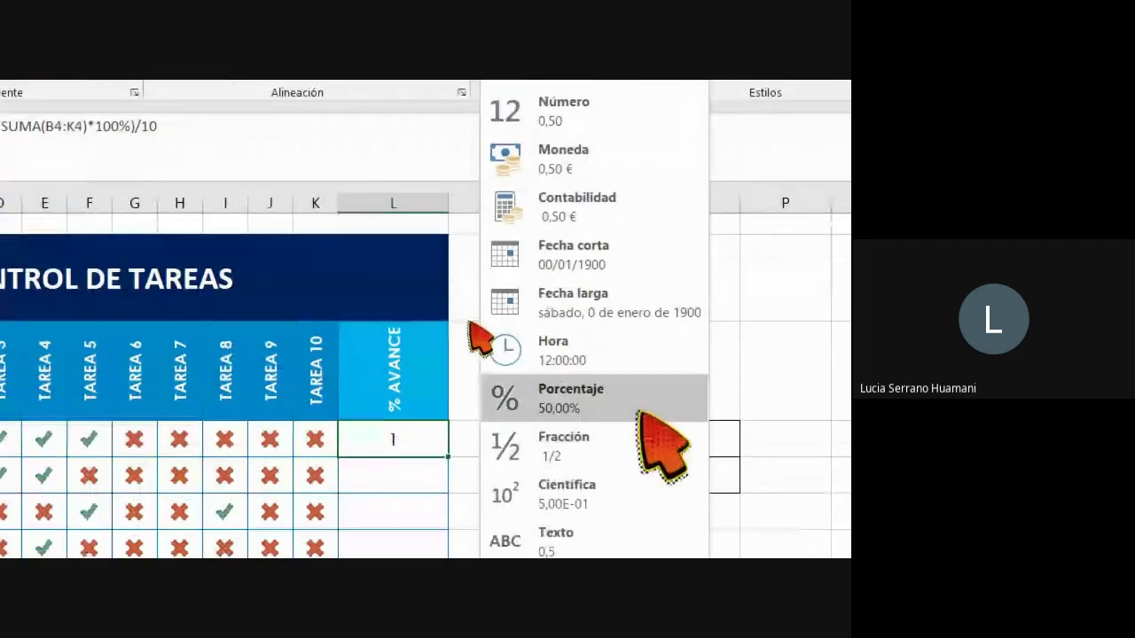
click(603, 397)
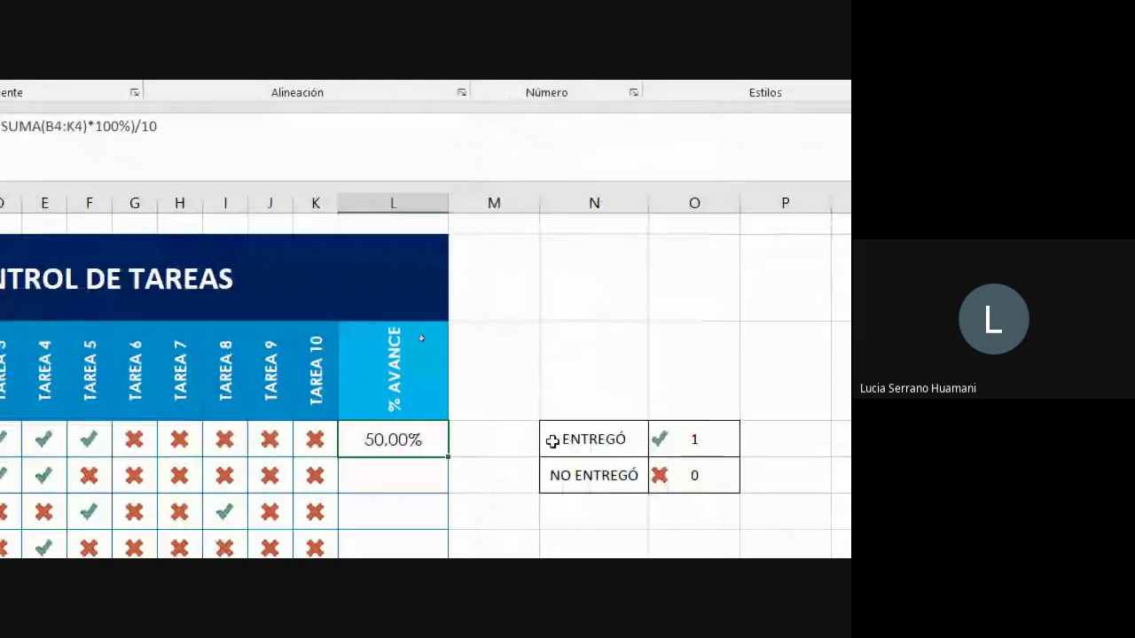
click(418, 485)
click(411, 446)
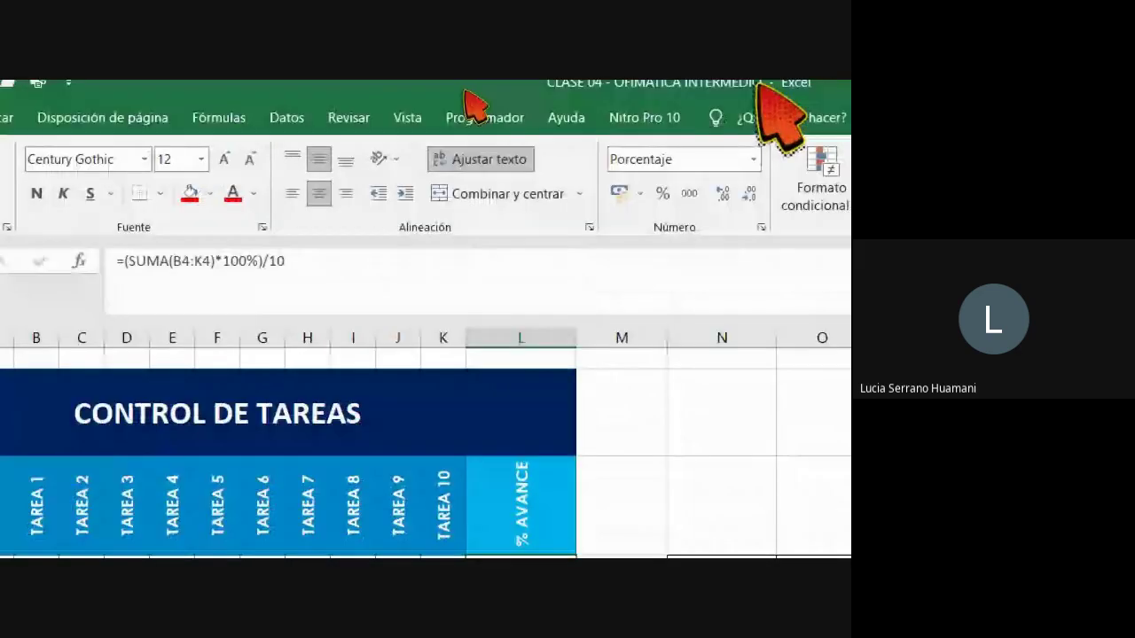
click(753, 158)
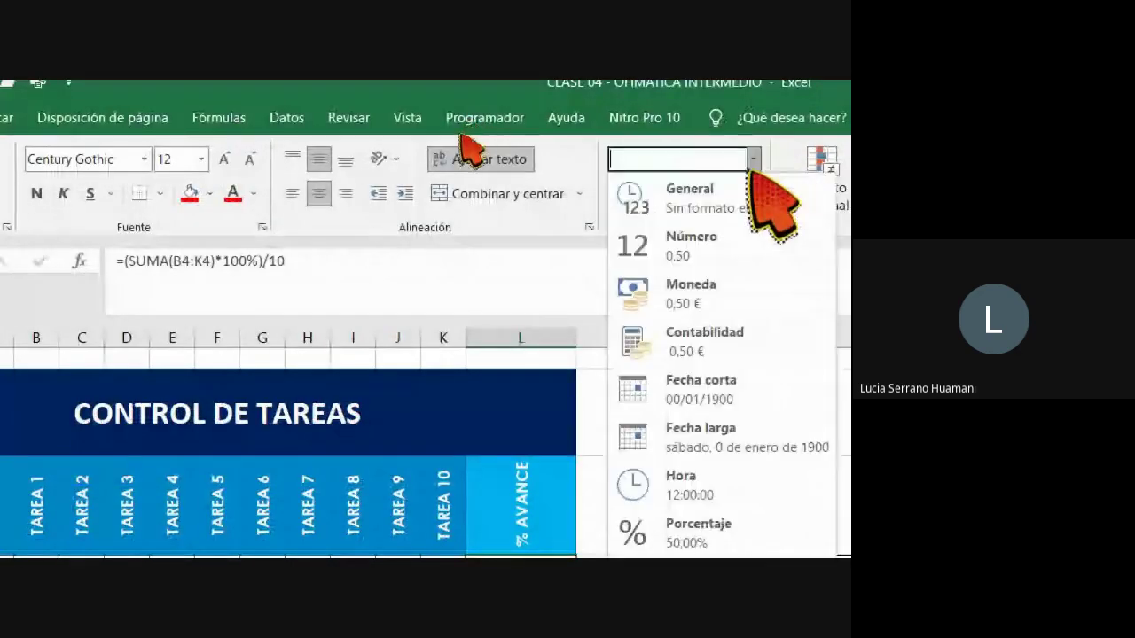
click(725, 241)
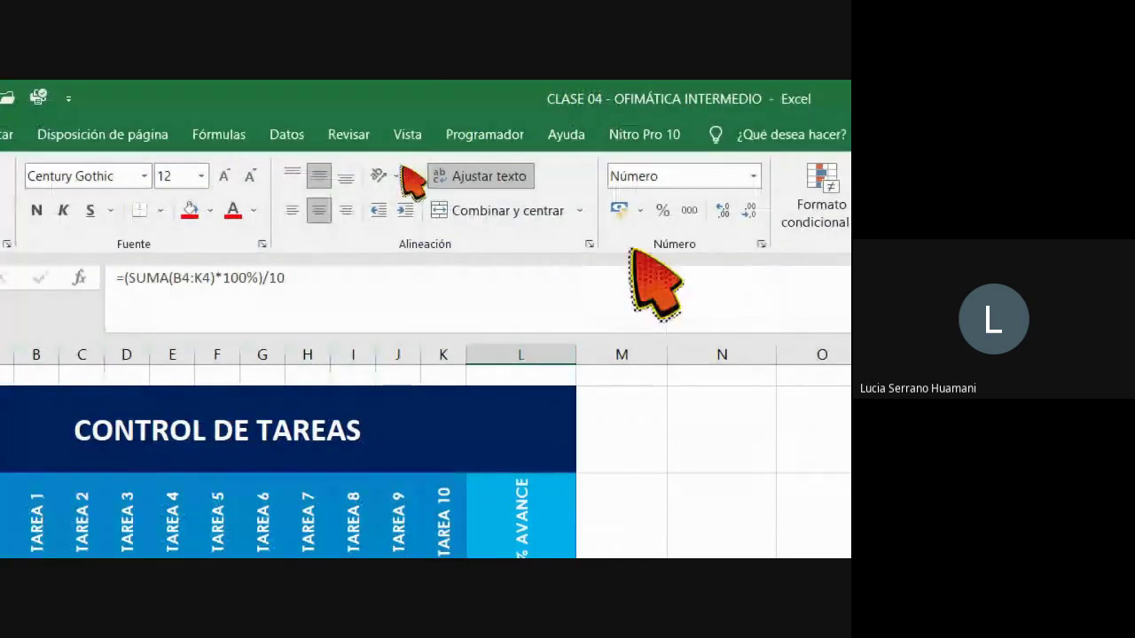
click(752, 176)
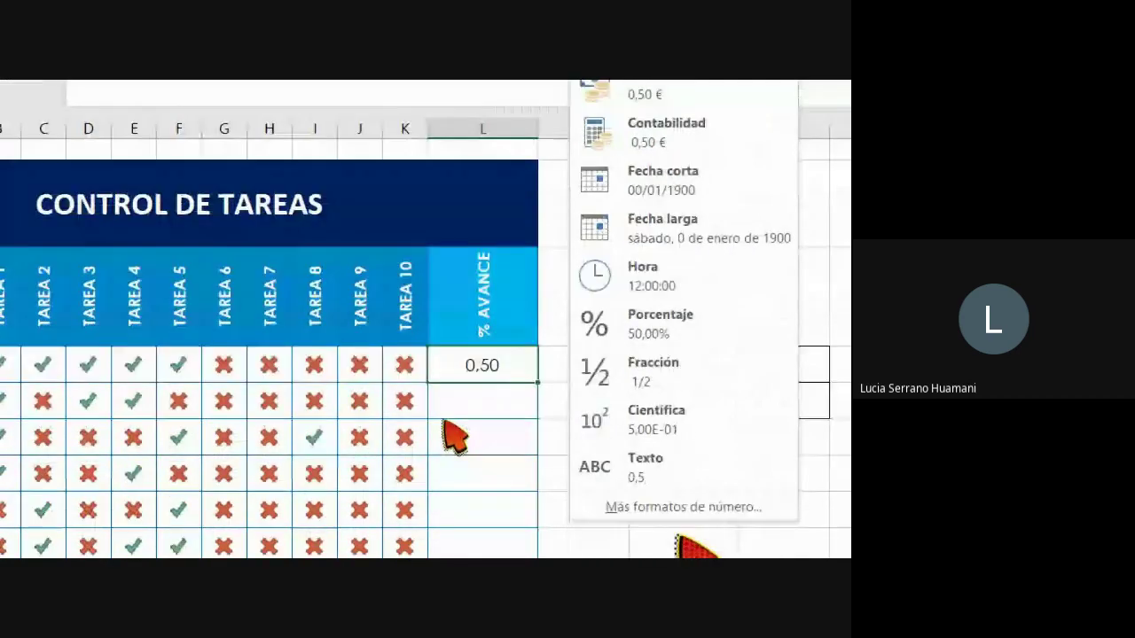
click(674, 454)
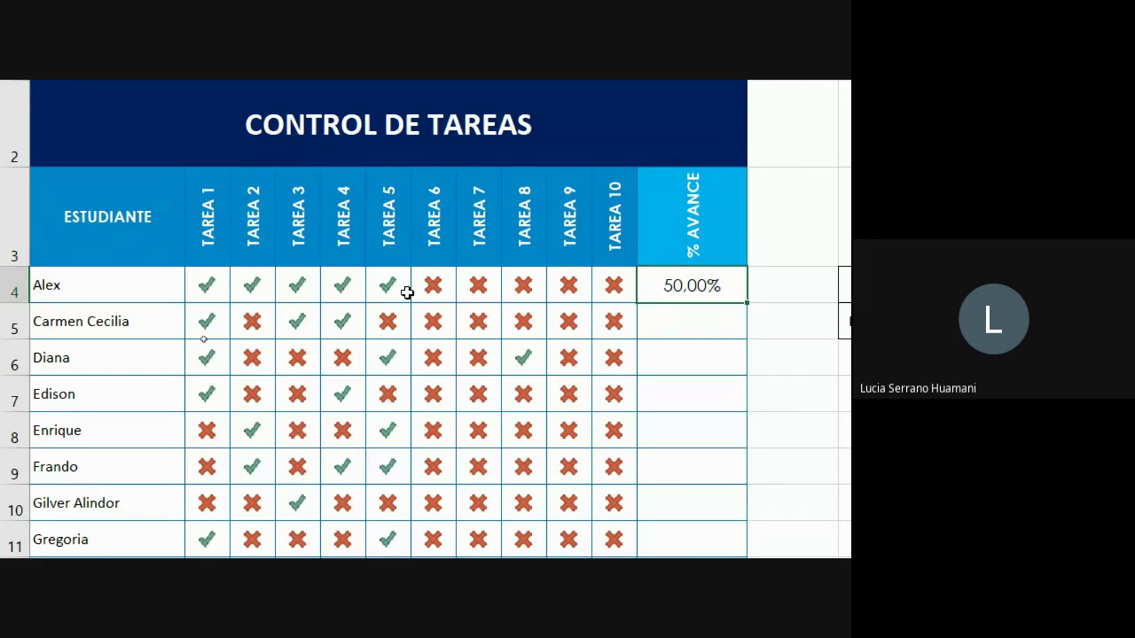
Step: Enter O in the first student's TAREA 5 and TAREA 4 cells, dropping L4 to 30%
click(407, 292)
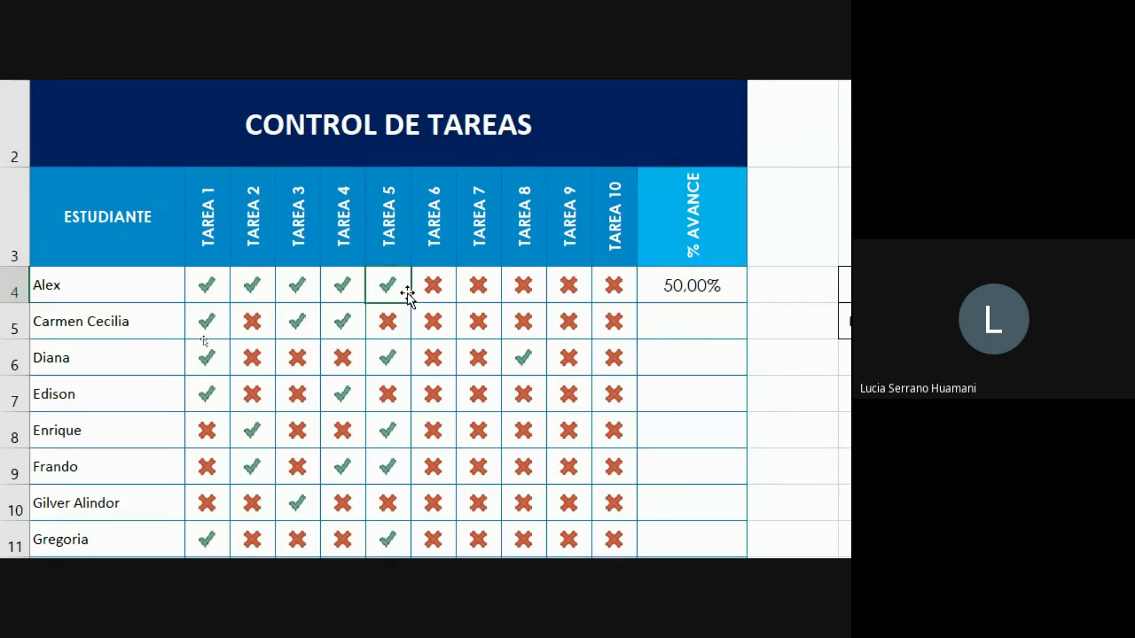
text(O)
key(Return)
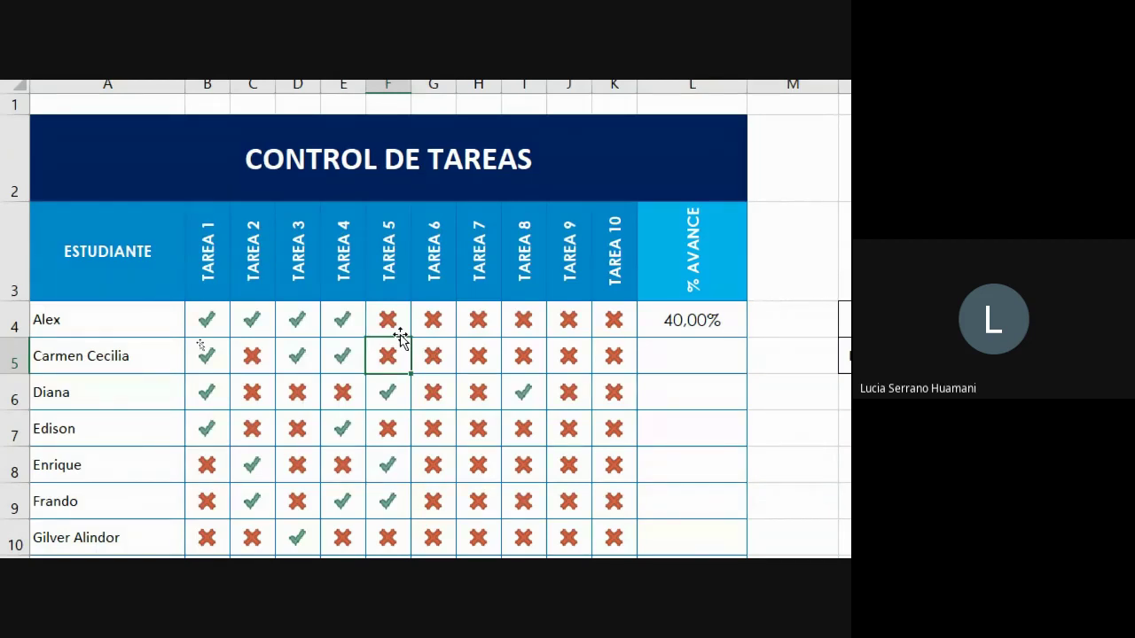
click(354, 320)
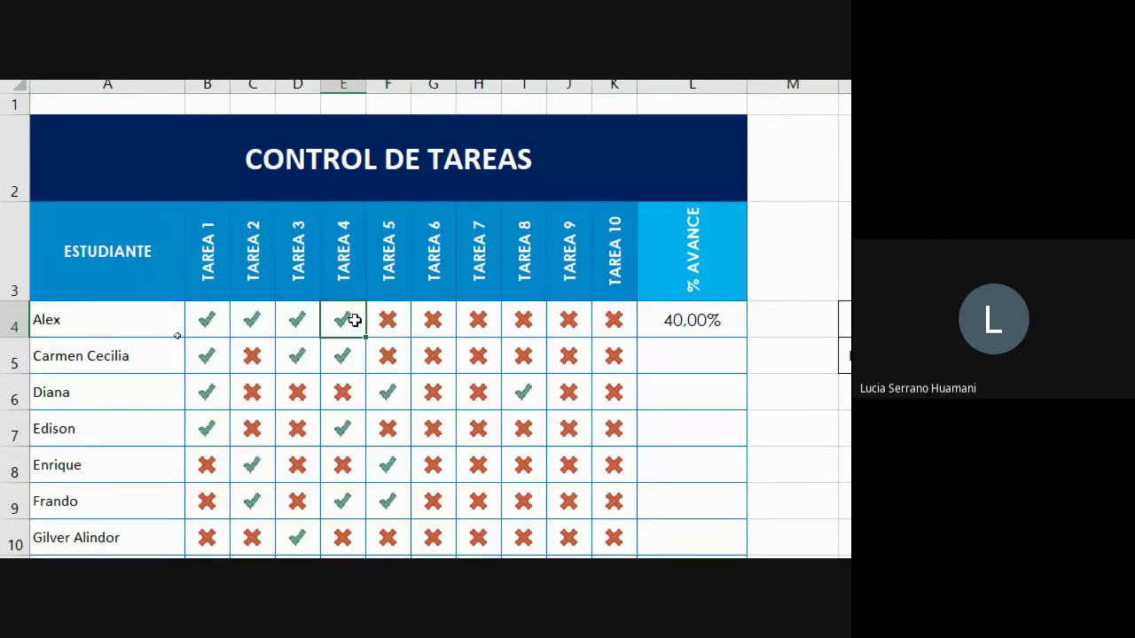
text(O)
click(378, 355)
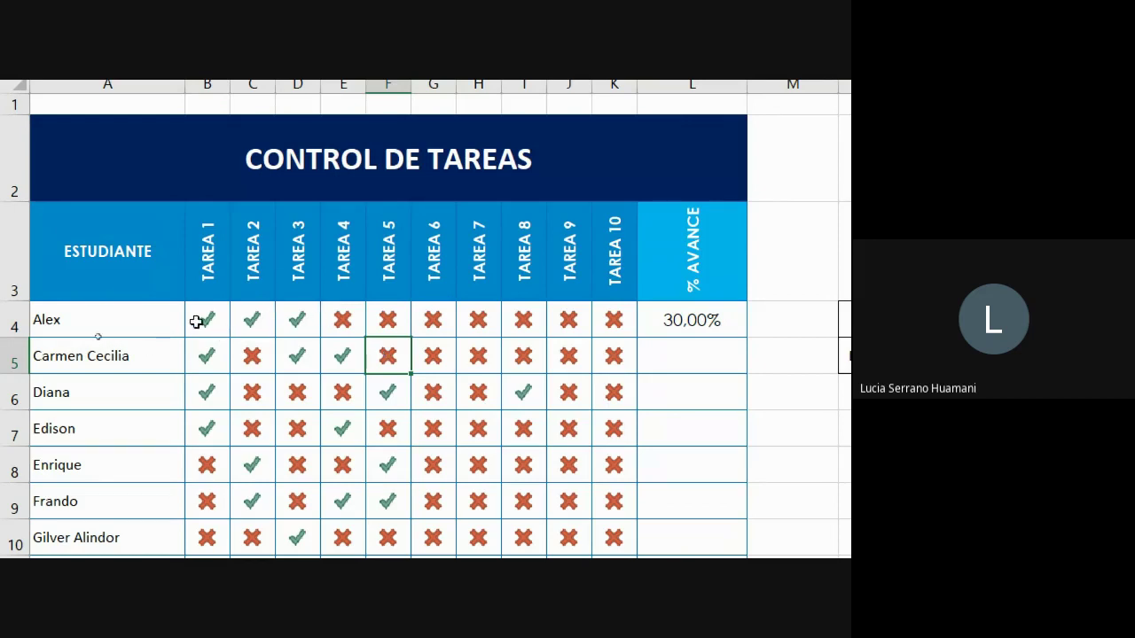
click(279, 329)
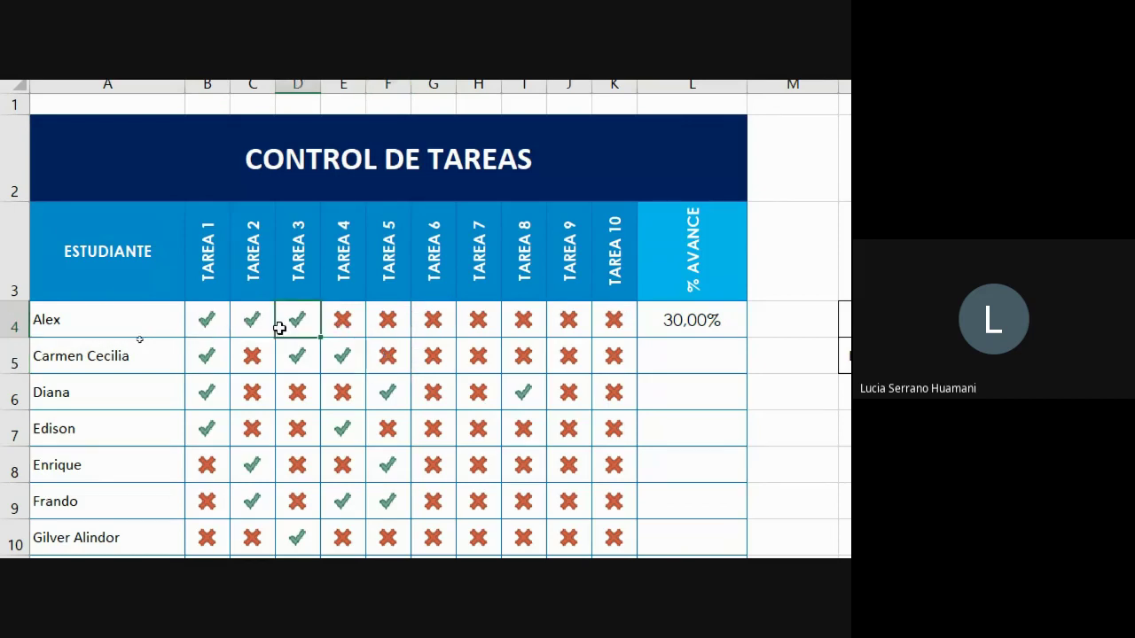
drag(280, 328, 207, 321)
click(342, 321)
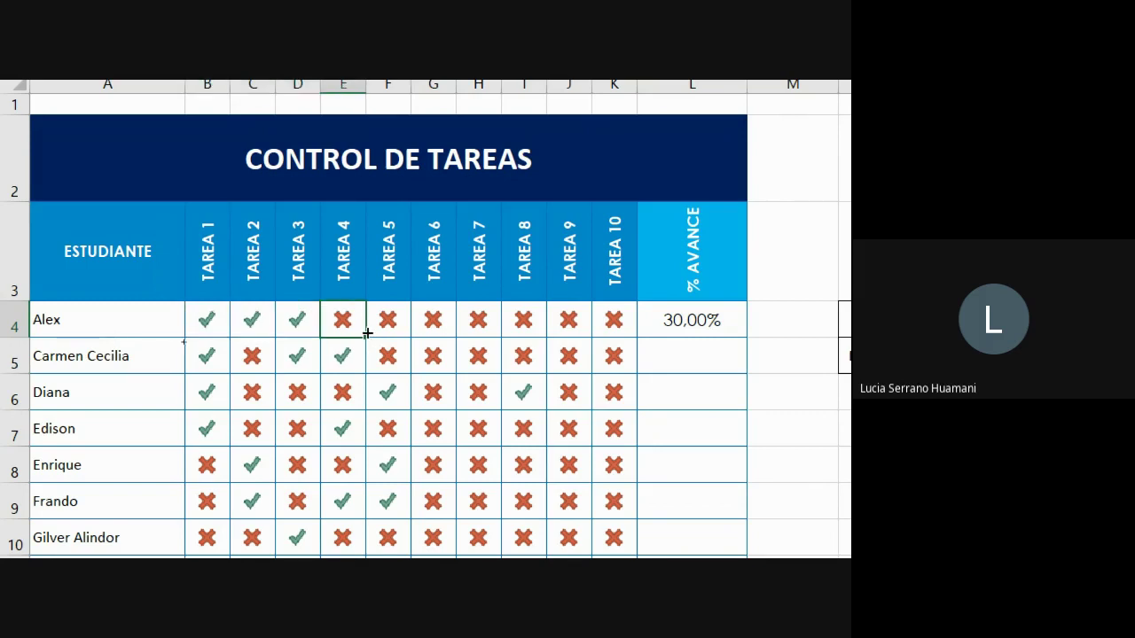
click(677, 329)
scroll(769, 345, right, 1)
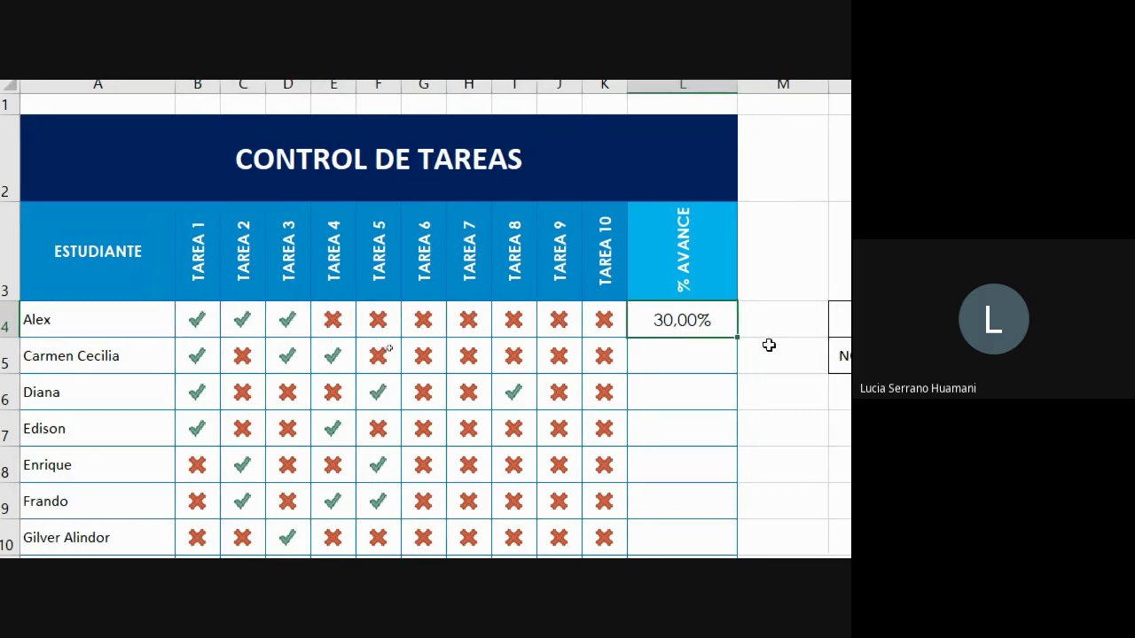
scroll(769, 345, right, 4)
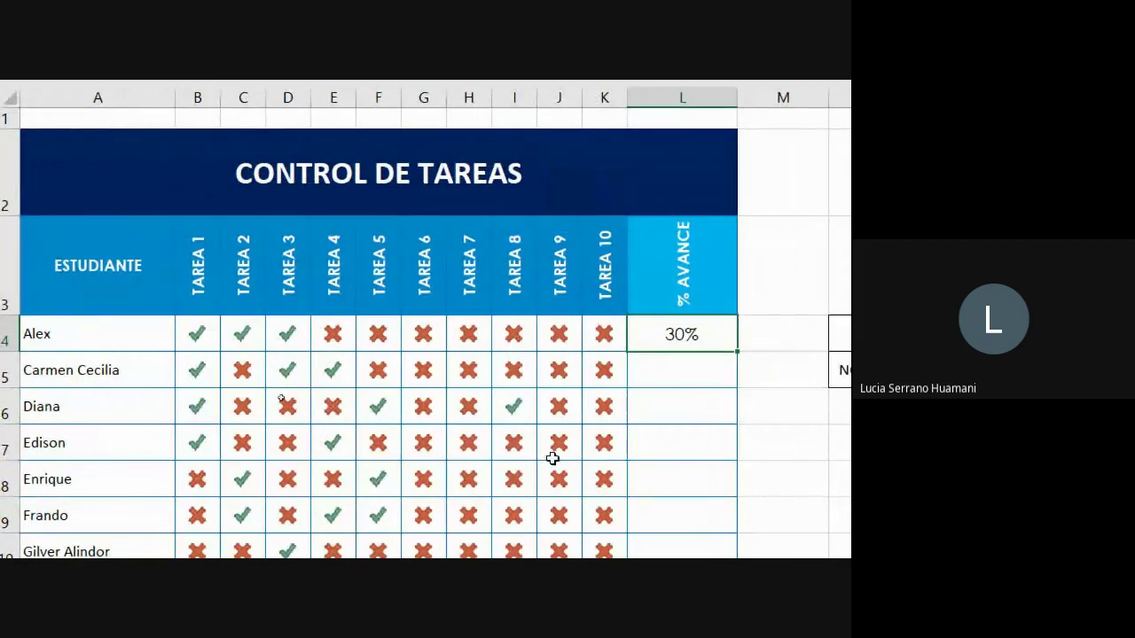
Step: Enter =(SUMA(B5:K5)*100%)/10 in the second student's % AVANCE cell L5, showing 0
click(676, 375)
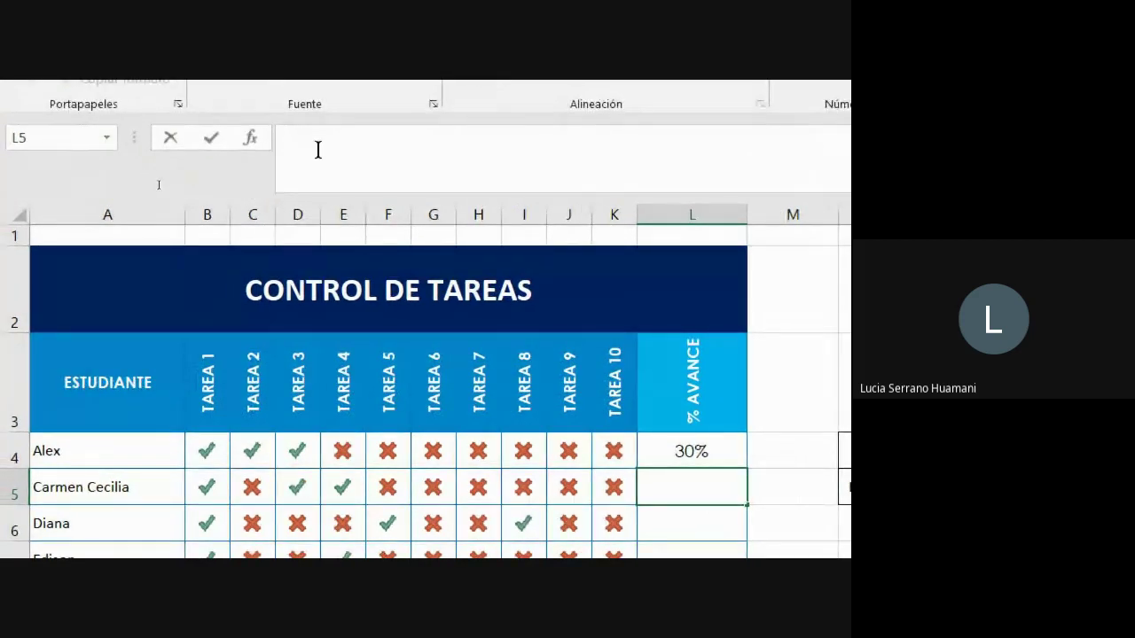
text(=)
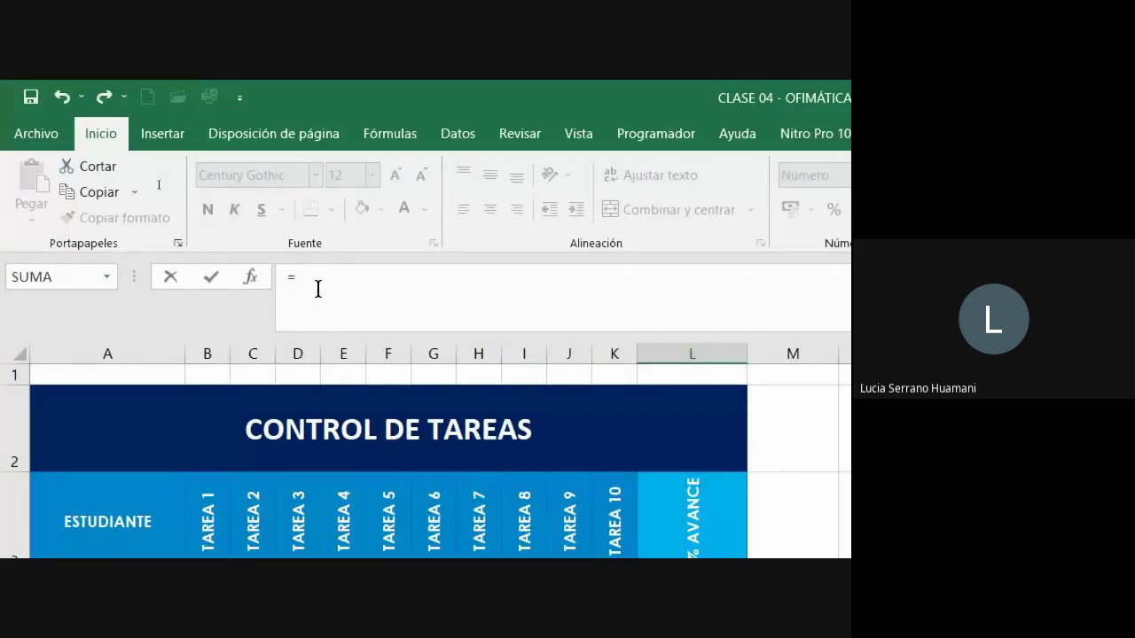
text(()
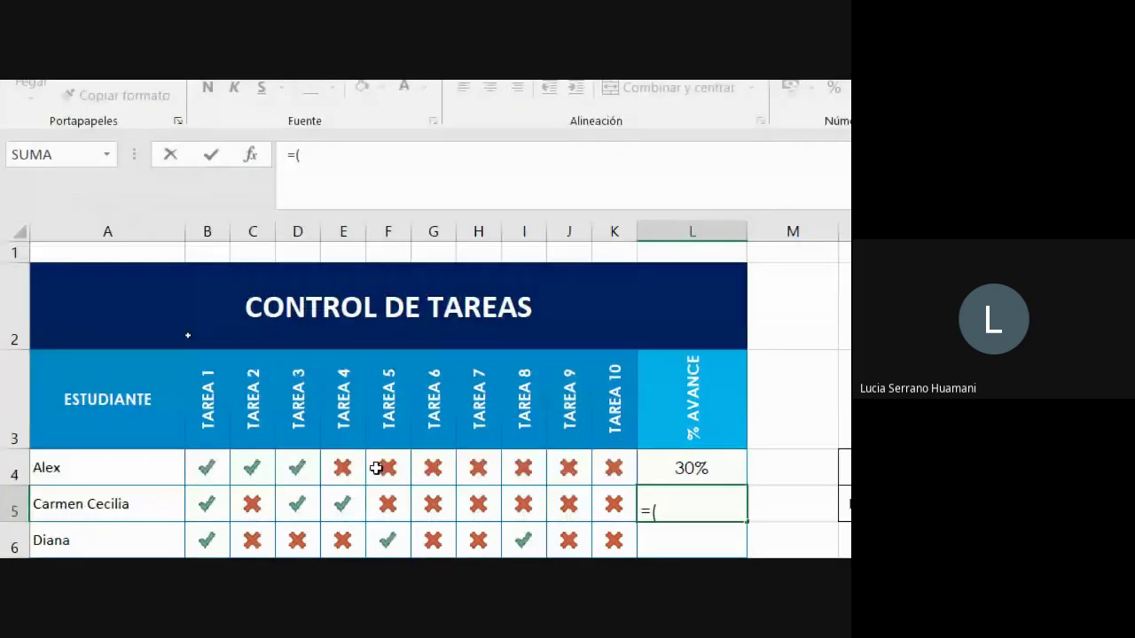
text(SUMA)
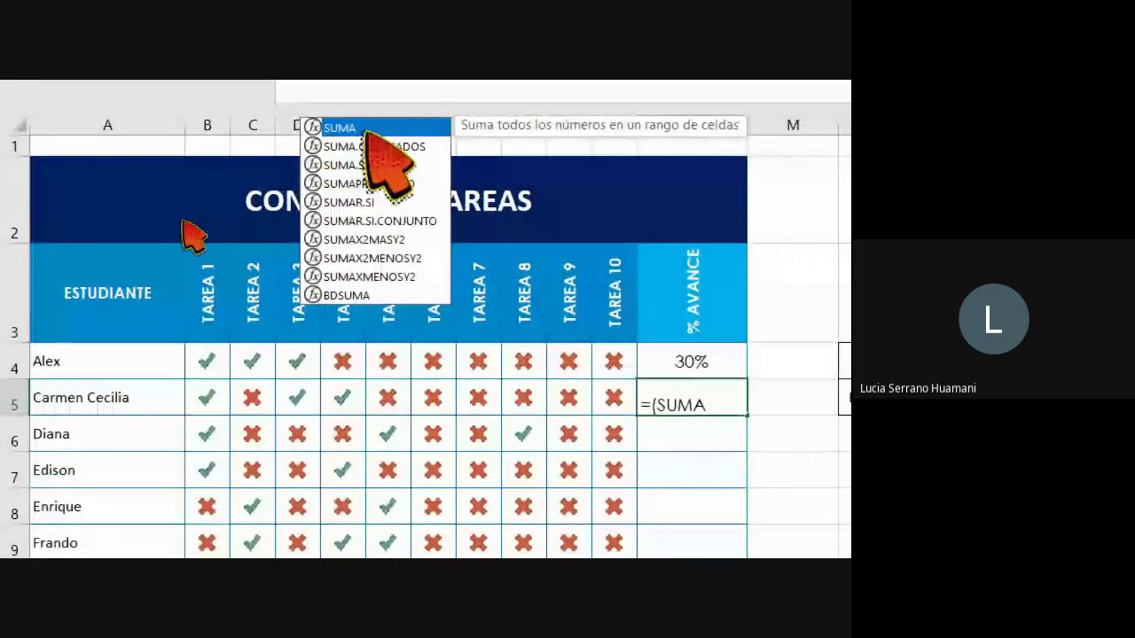
double_click(355, 358)
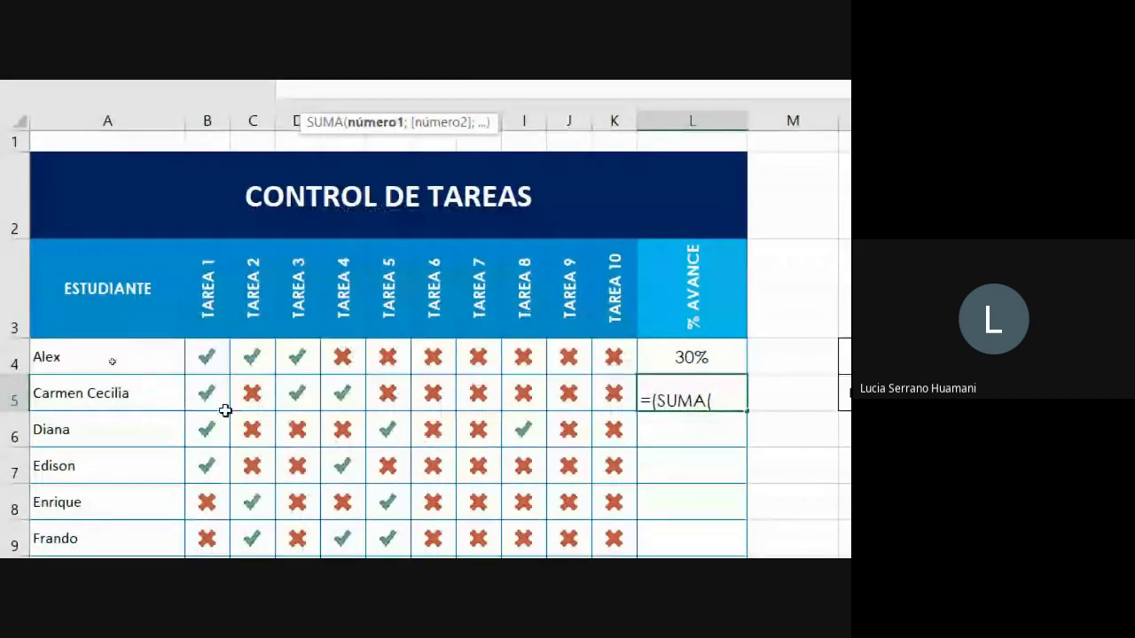
click(218, 496)
drag(219, 395, 616, 395)
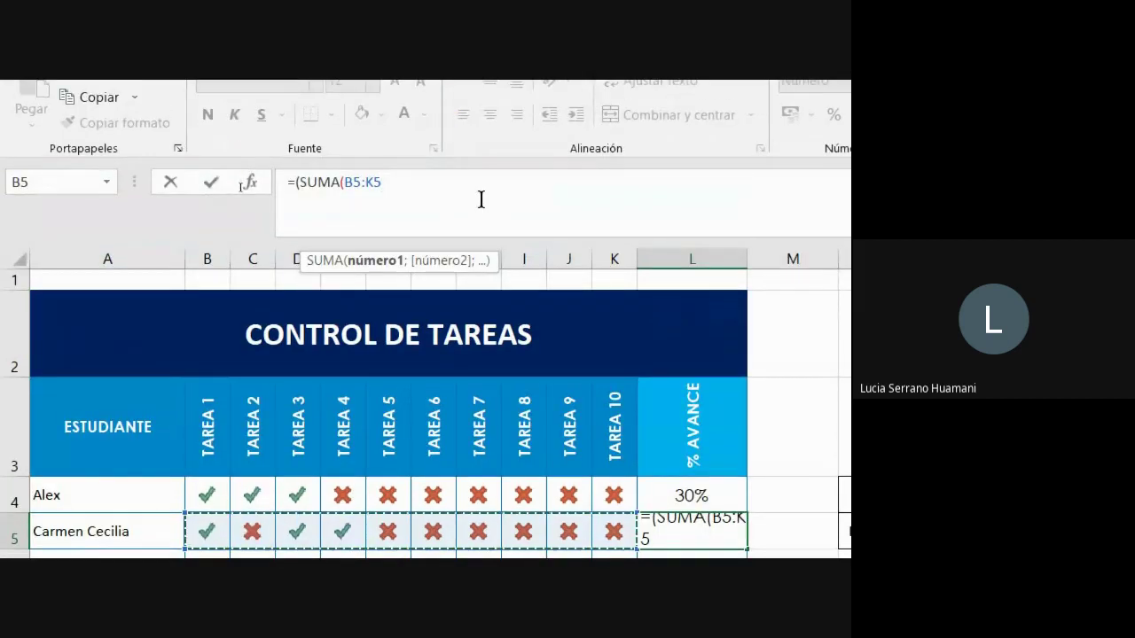
text())
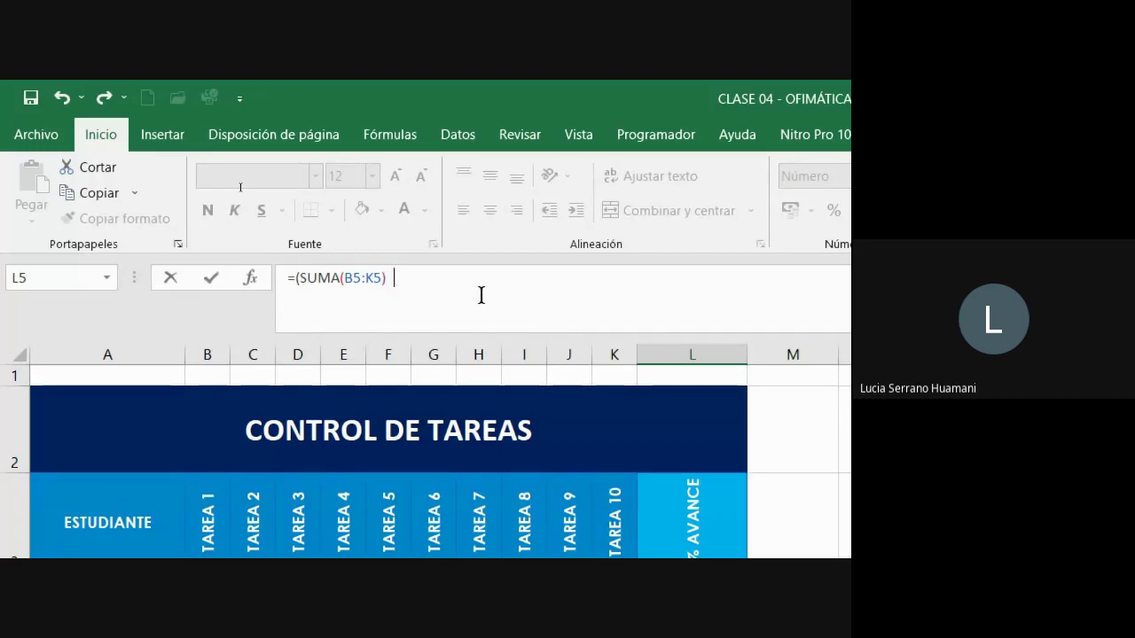
text( 100%)
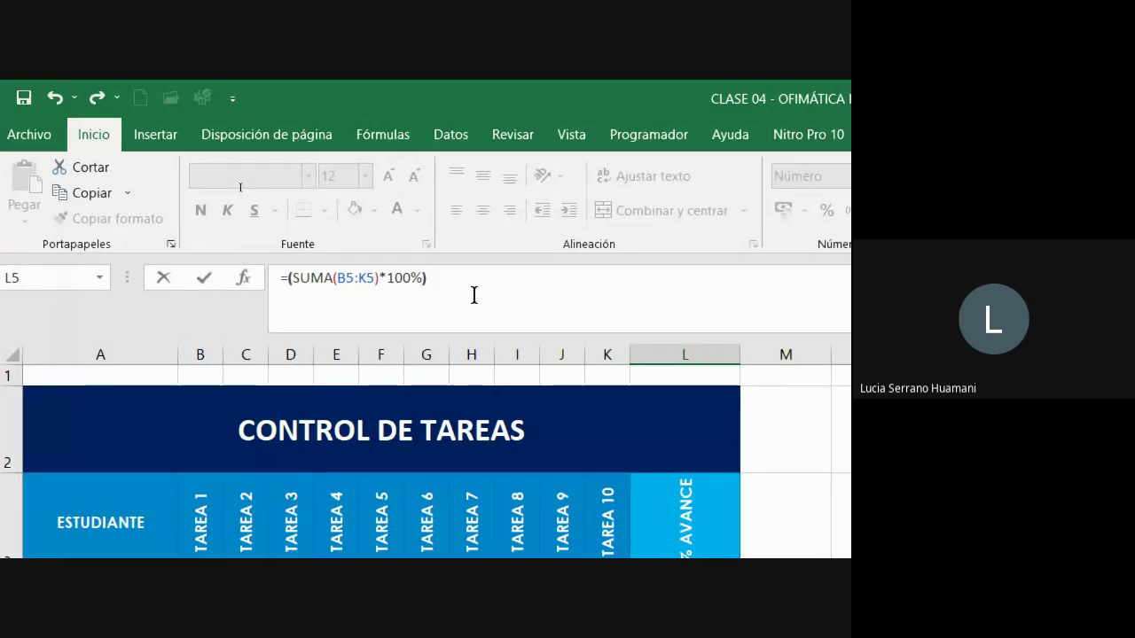
text())
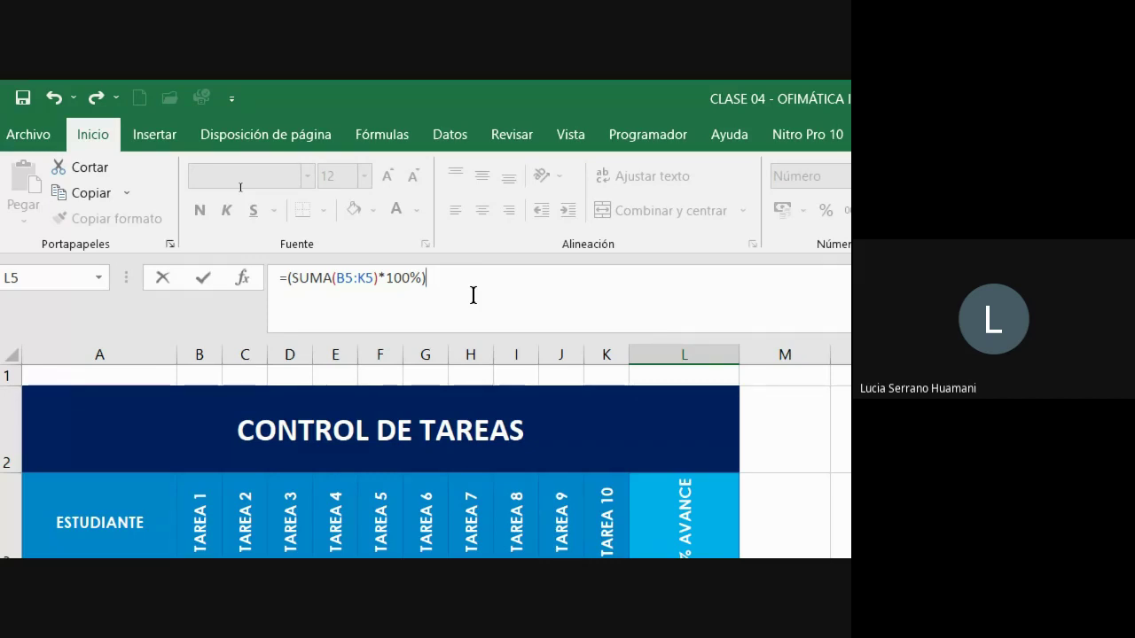
text(/1)
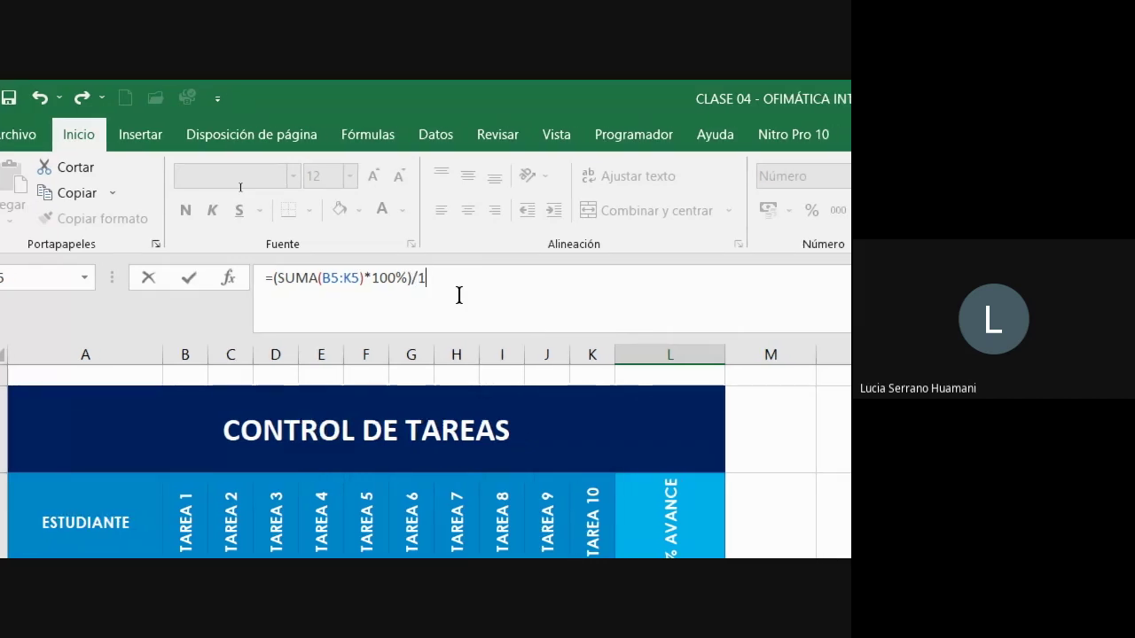
text(0)
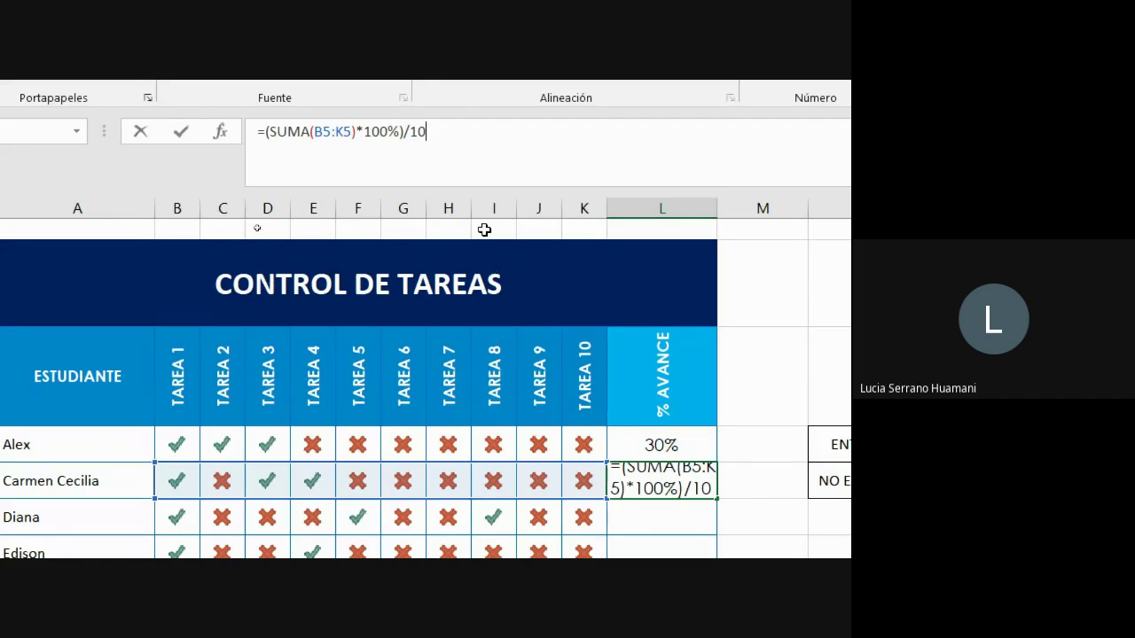
key(Return)
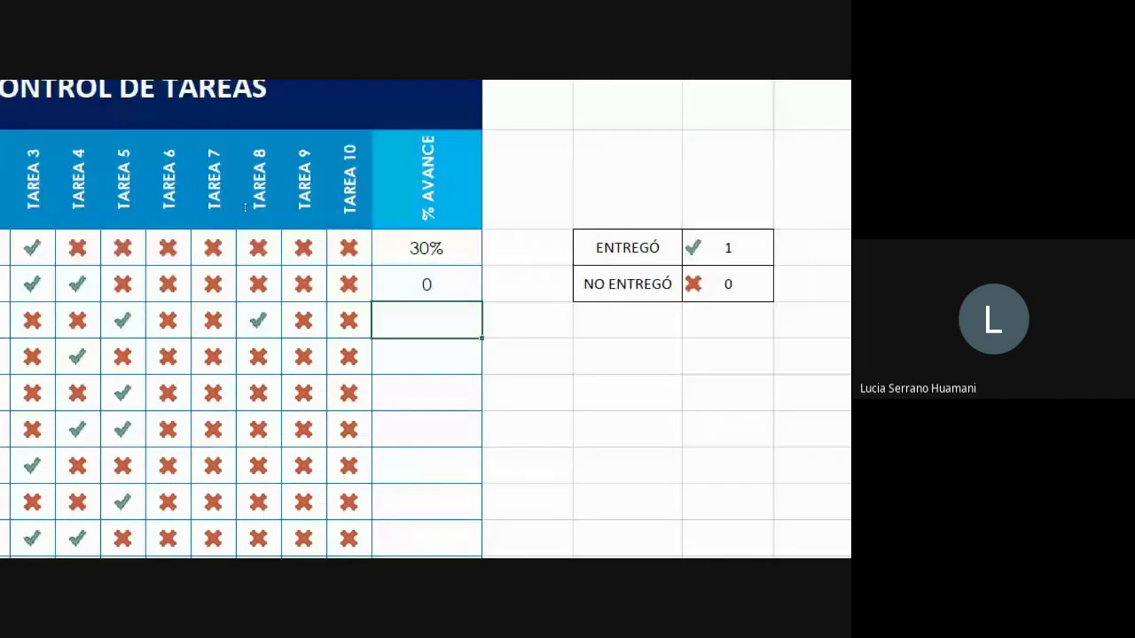
Step: Apply the Porcentaje number format to the second student's % AVANCE cell L5
click(421, 292)
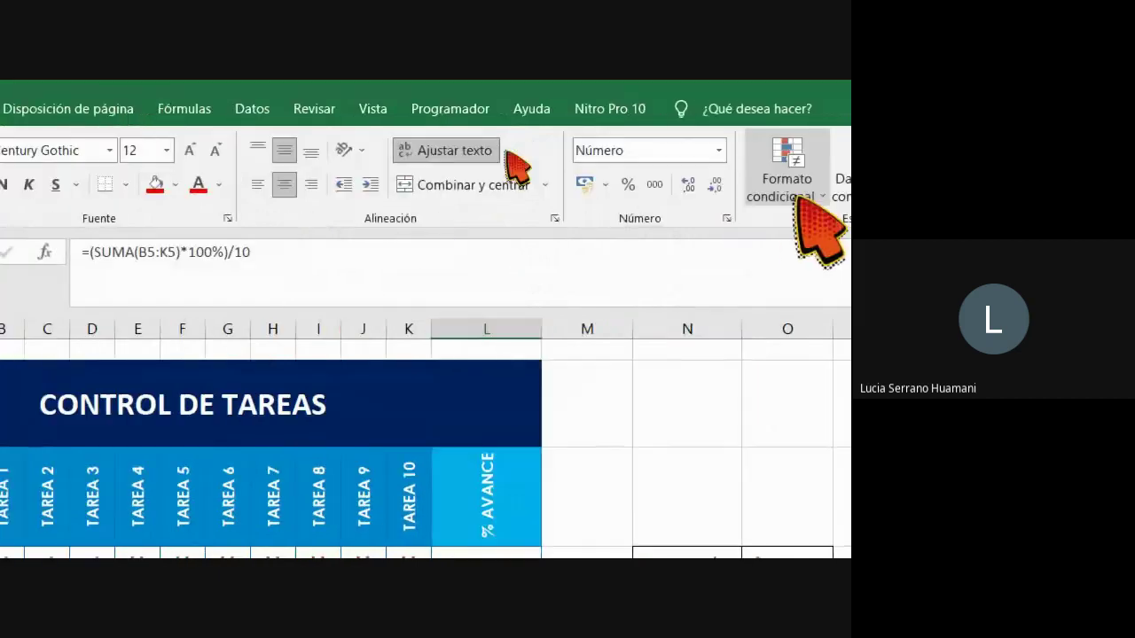
click(448, 149)
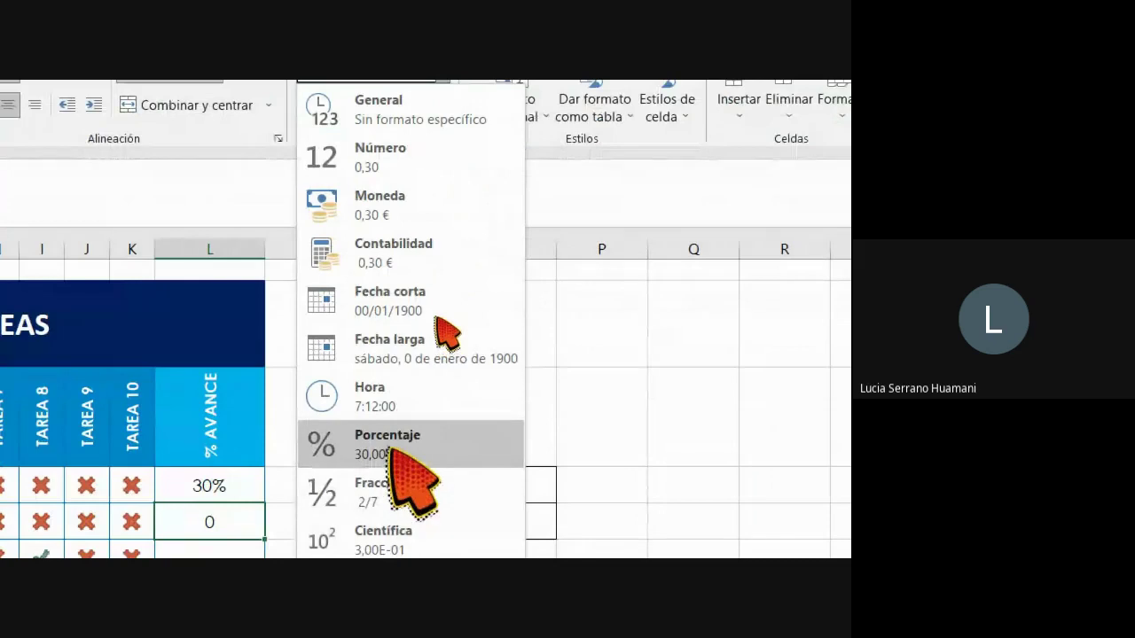
click(390, 443)
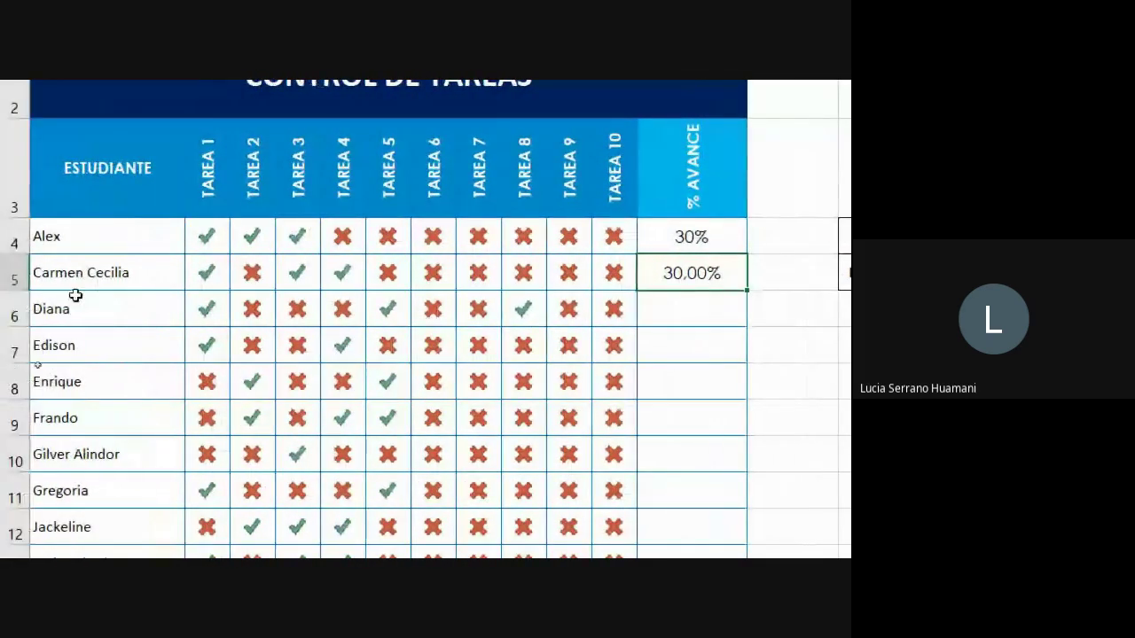
Step: Enter 1 for the second student's TAREA 2 in C5, raising L5 to 40,00%
click(256, 280)
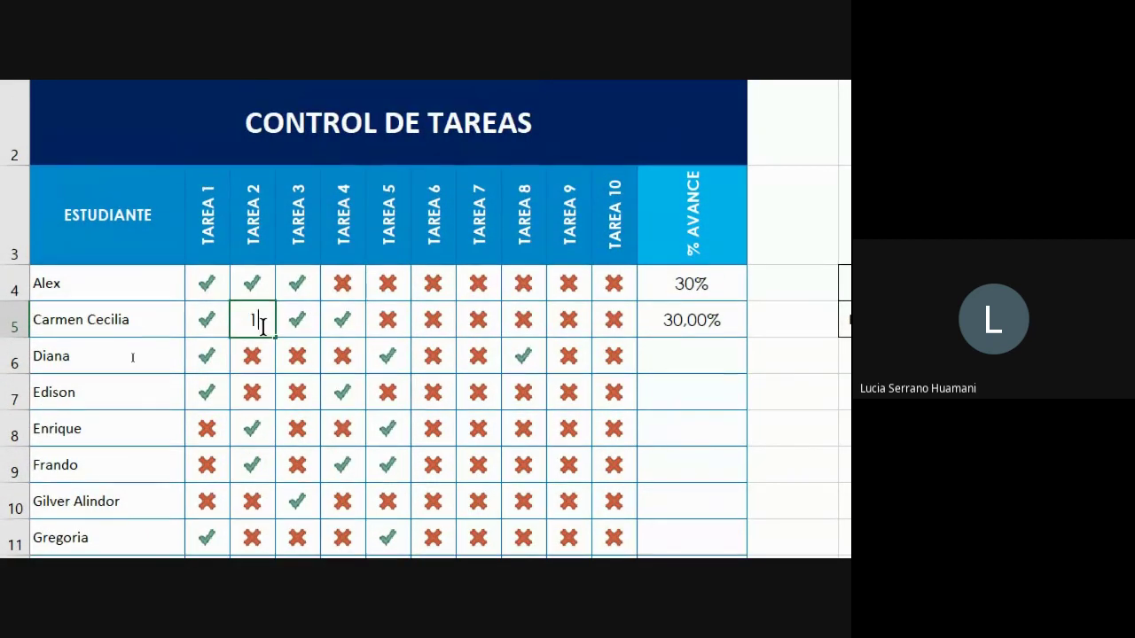
text(1)
click(387, 275)
click(694, 263)
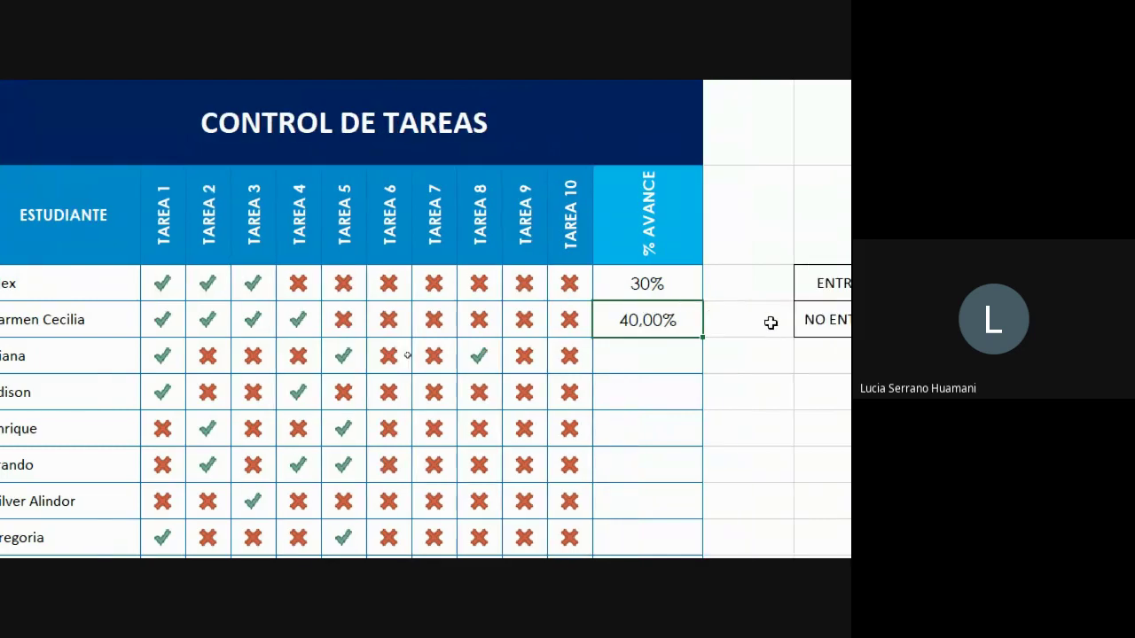
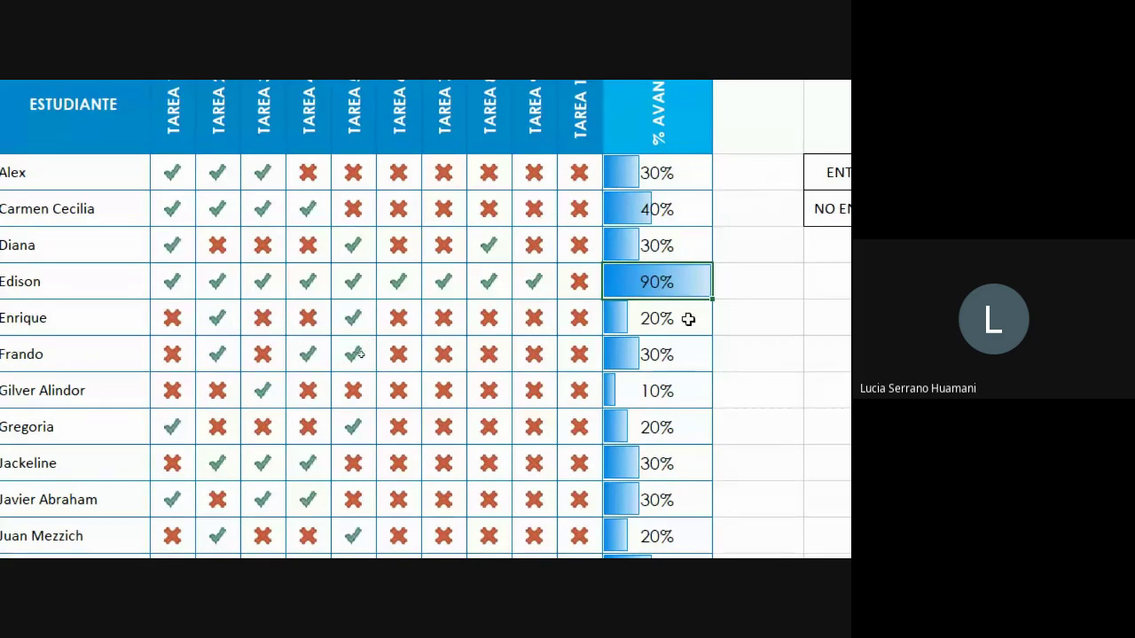
Step: Enter 1 in Tarea 10 for the student at 90%, bringing their progress to 100%
scroll(683, 328, down, 5)
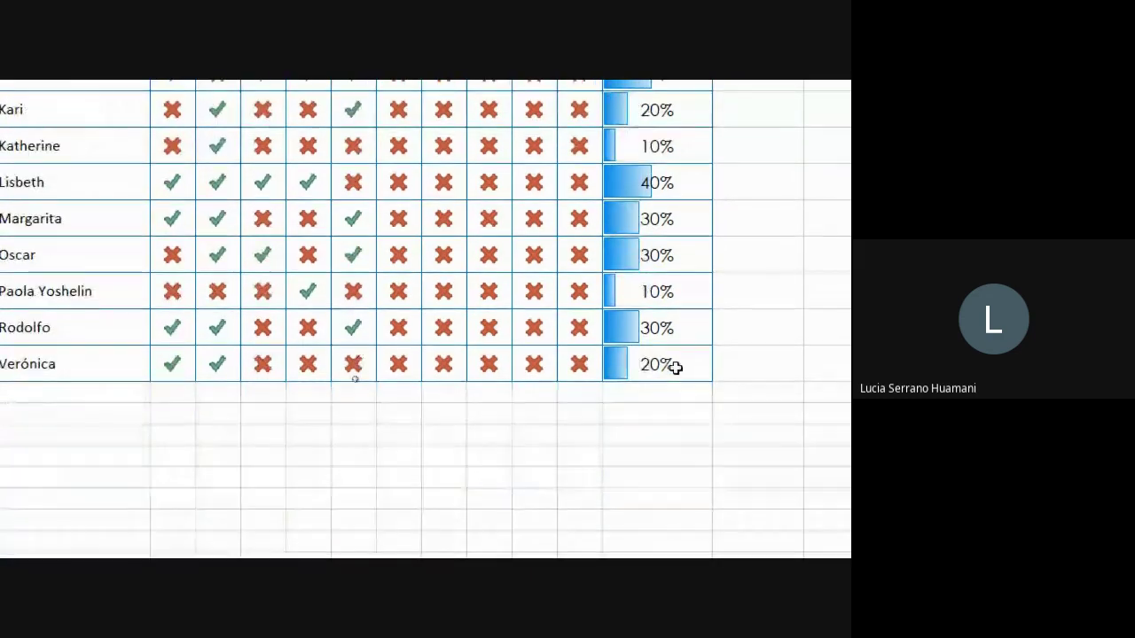
scroll(676, 369, up, 6)
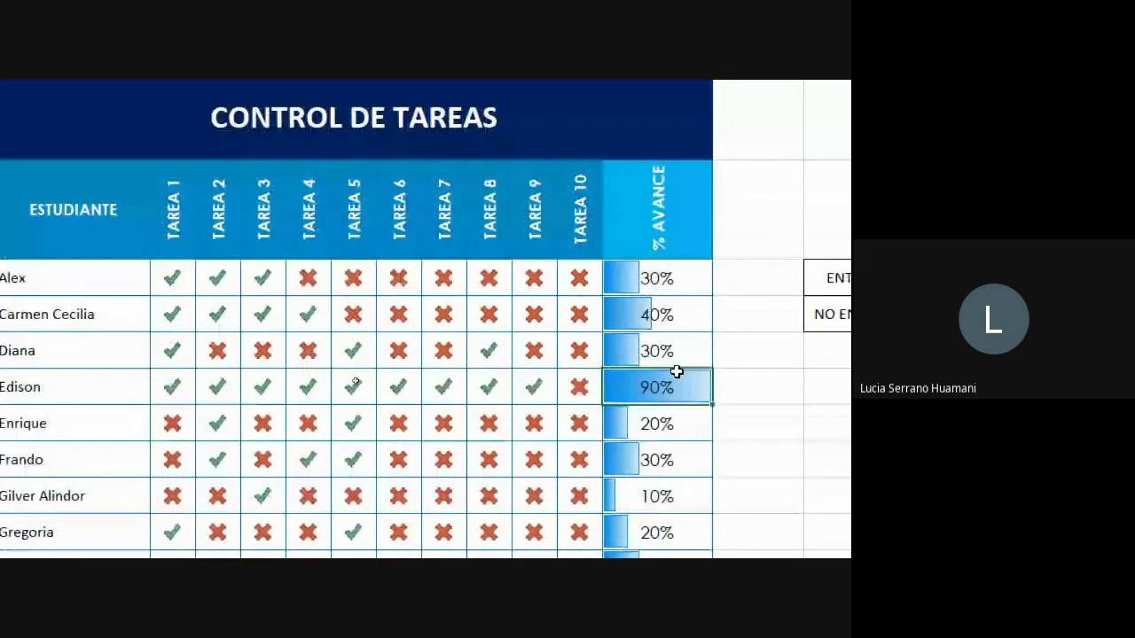
click(567, 390)
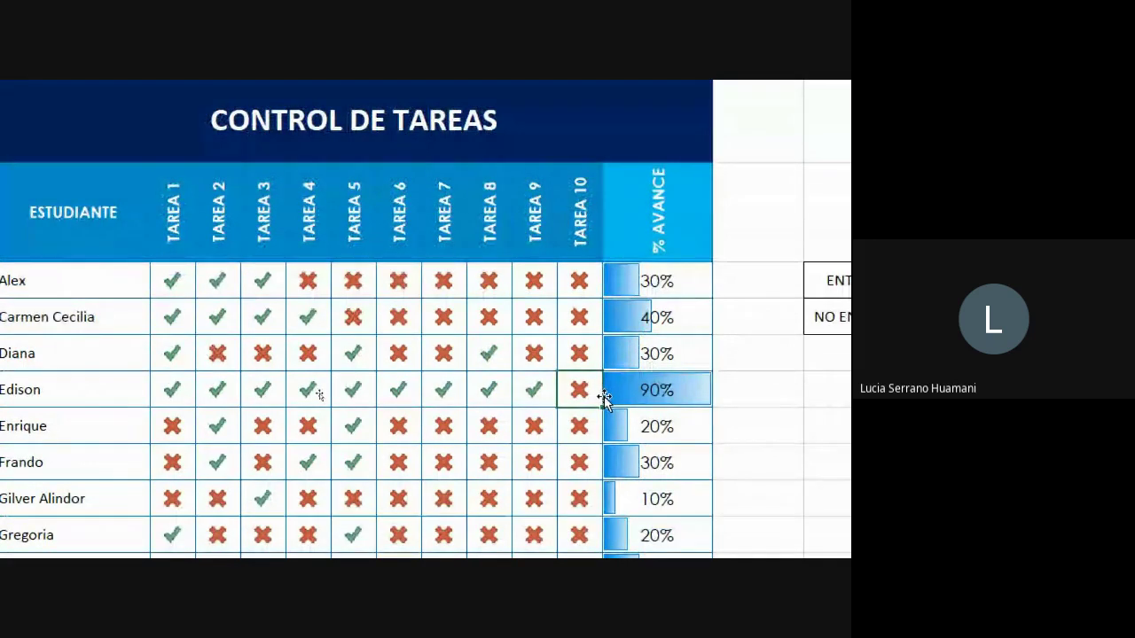
text(1)
key(Return)
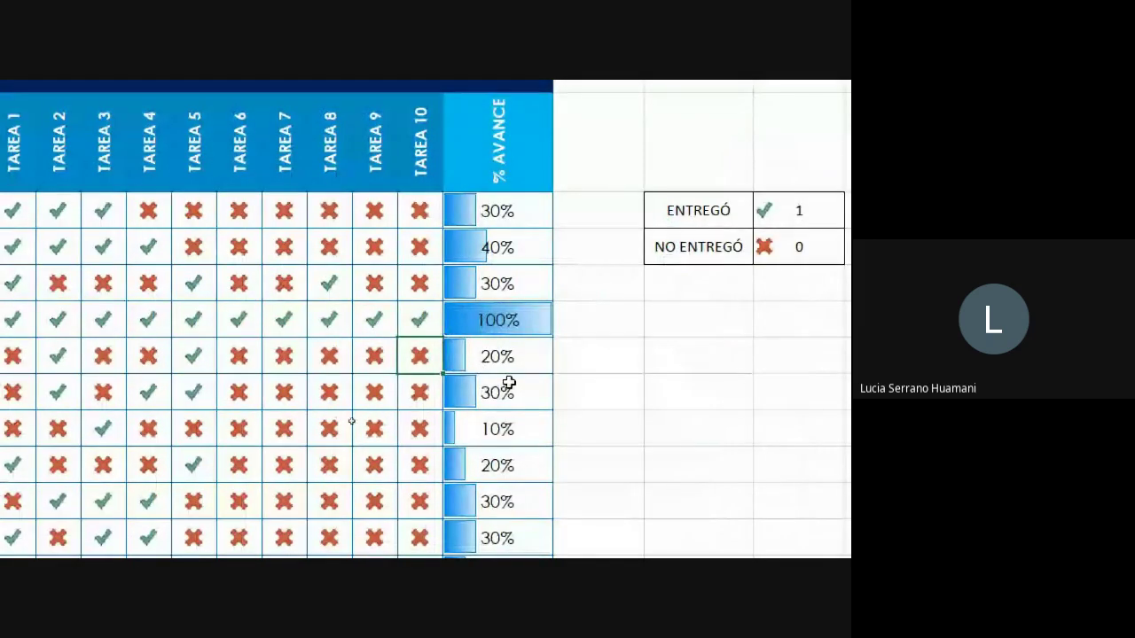
click(506, 321)
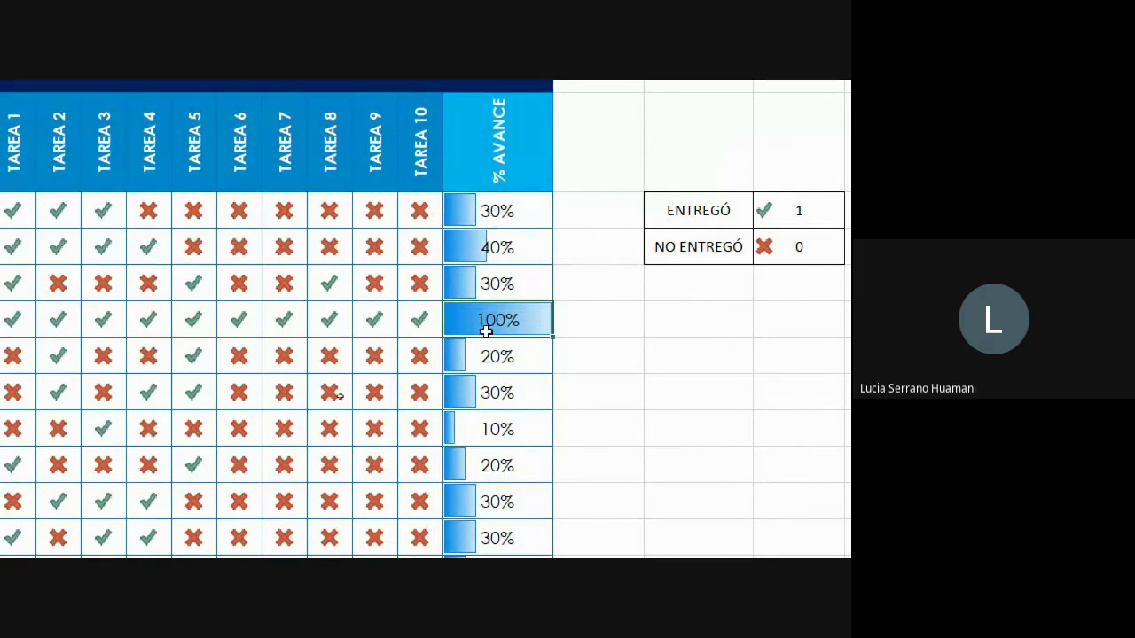
Step: Enter 1 in Tarea 5 for the student at 40%, raising their progress to 50%
scroll(487, 418, down, 5)
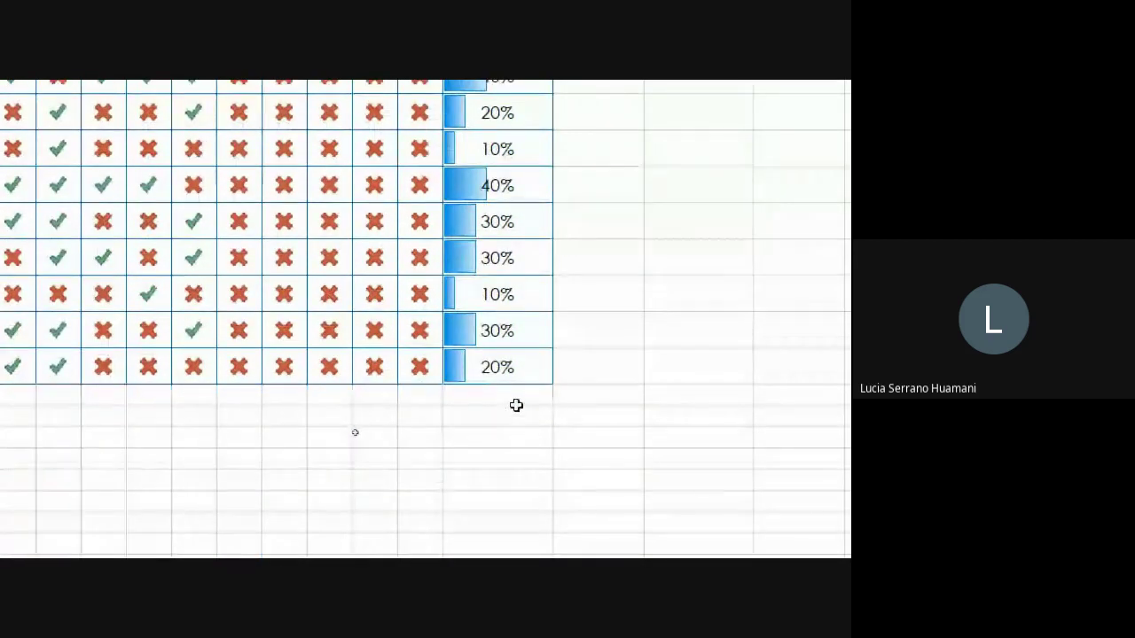
scroll(534, 370, up, 5)
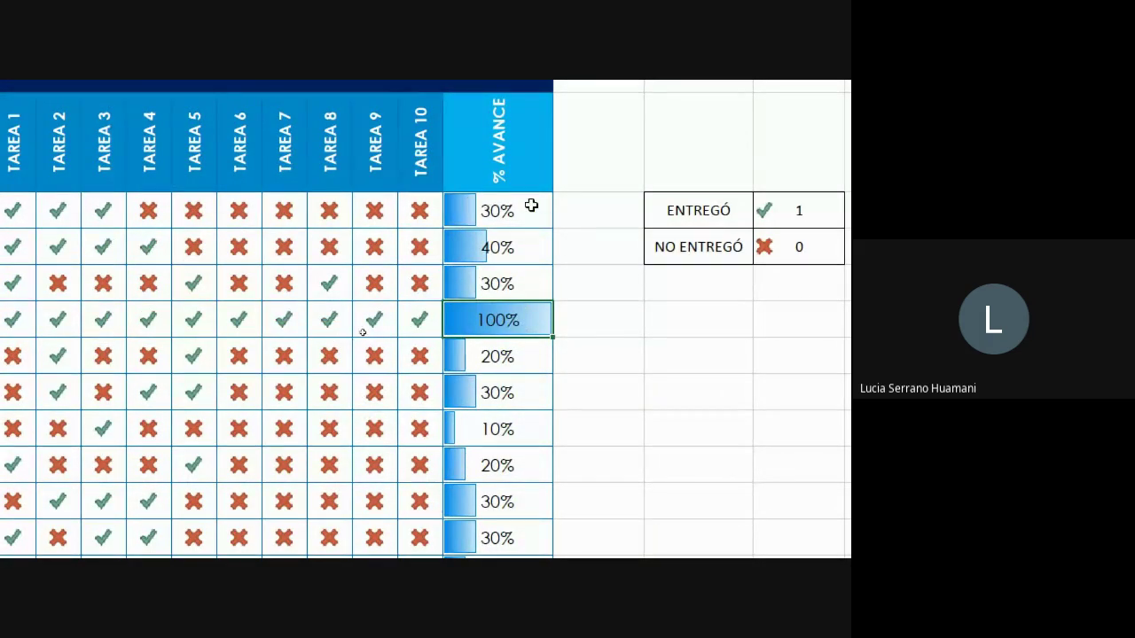
scroll(10, 373, left, 3)
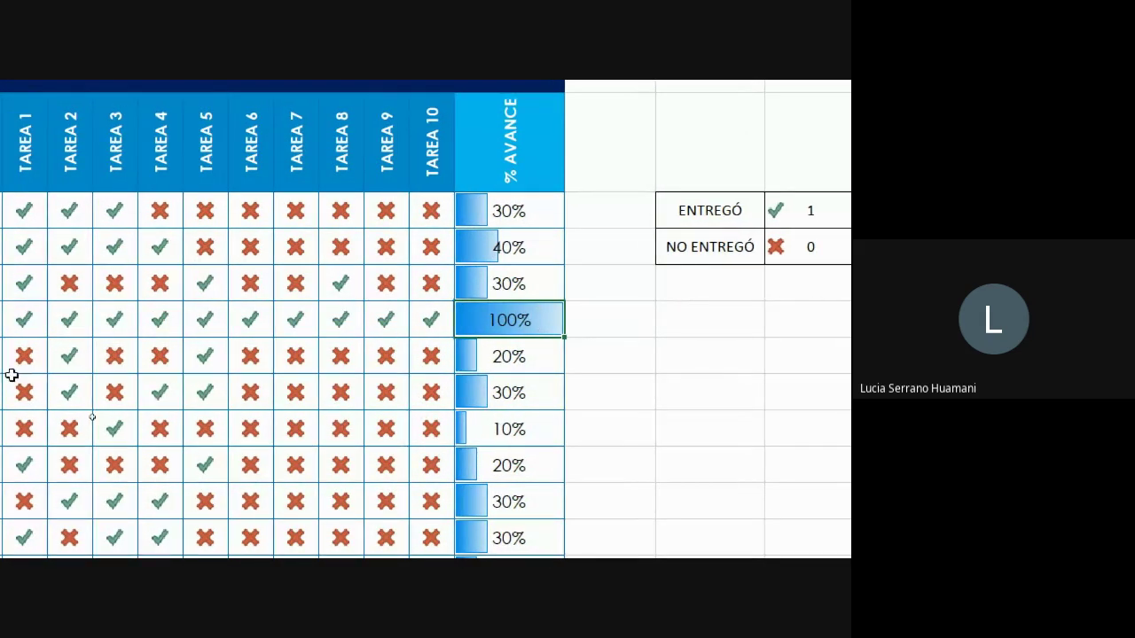
click(356, 247)
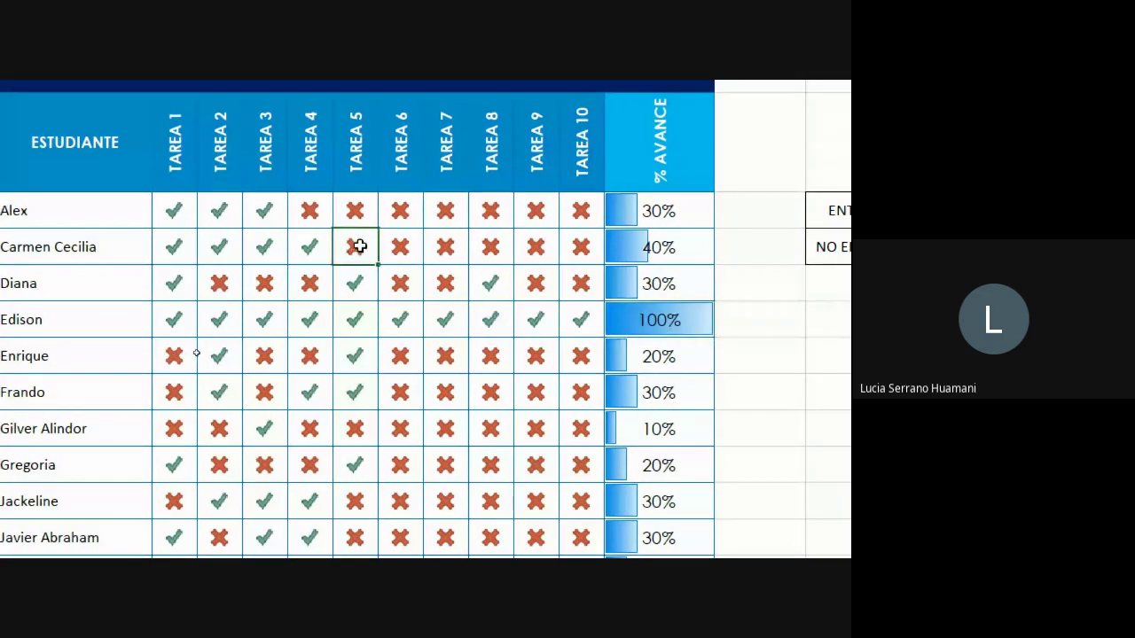
text(1)
click(445, 320)
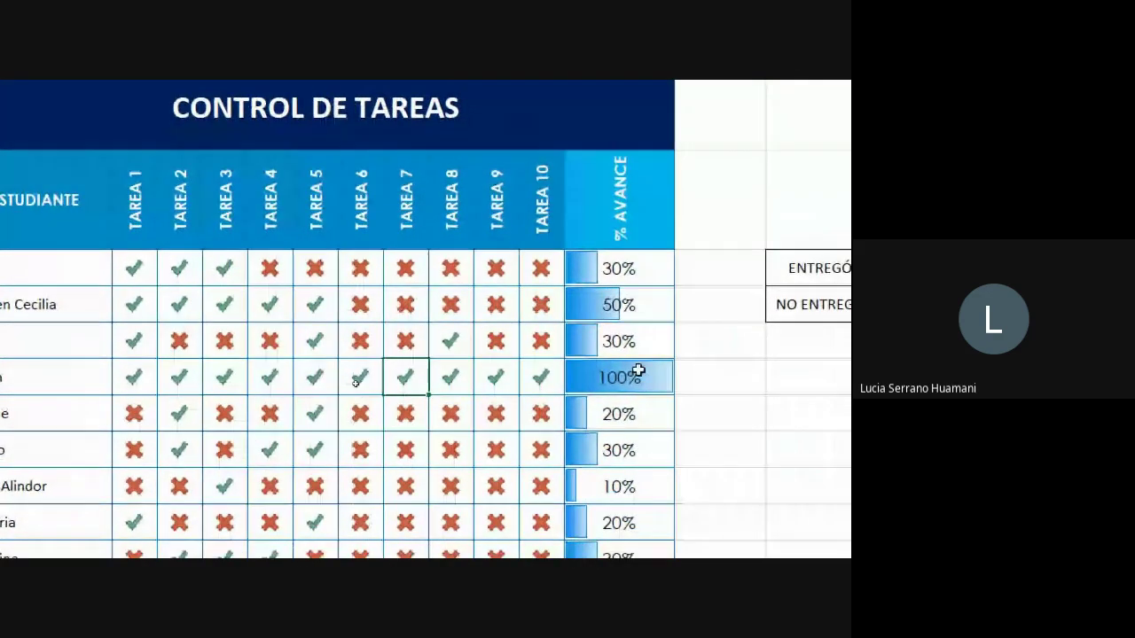
Step: Review the updated progress percentages and select the % AVANCE range L4:L23
scroll(631, 436, down, 1)
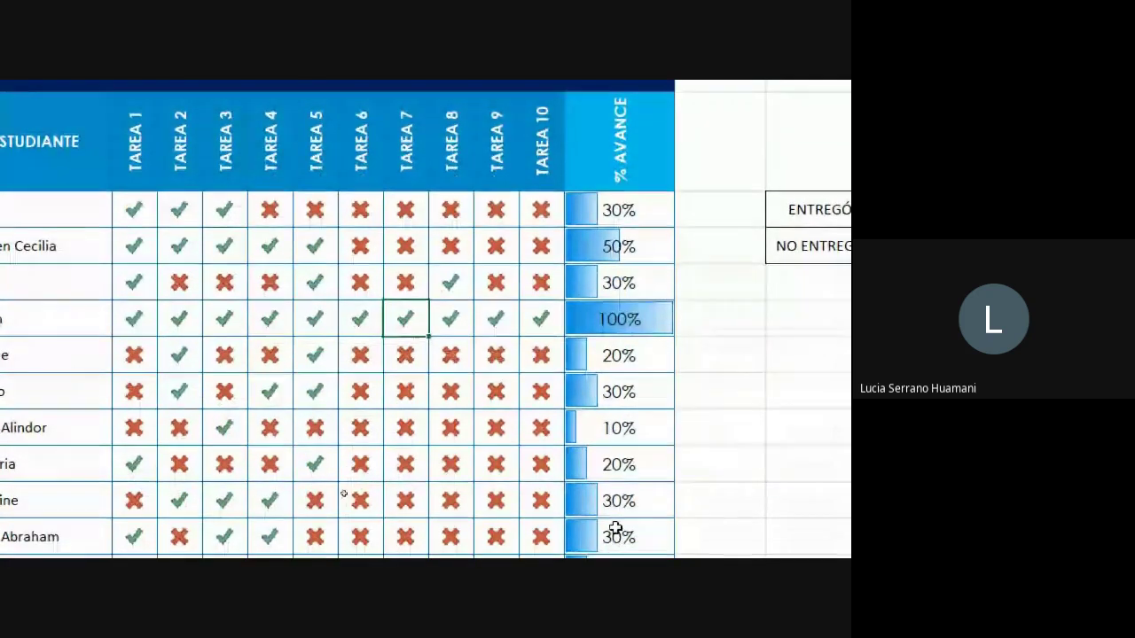
scroll(634, 461, down, 8)
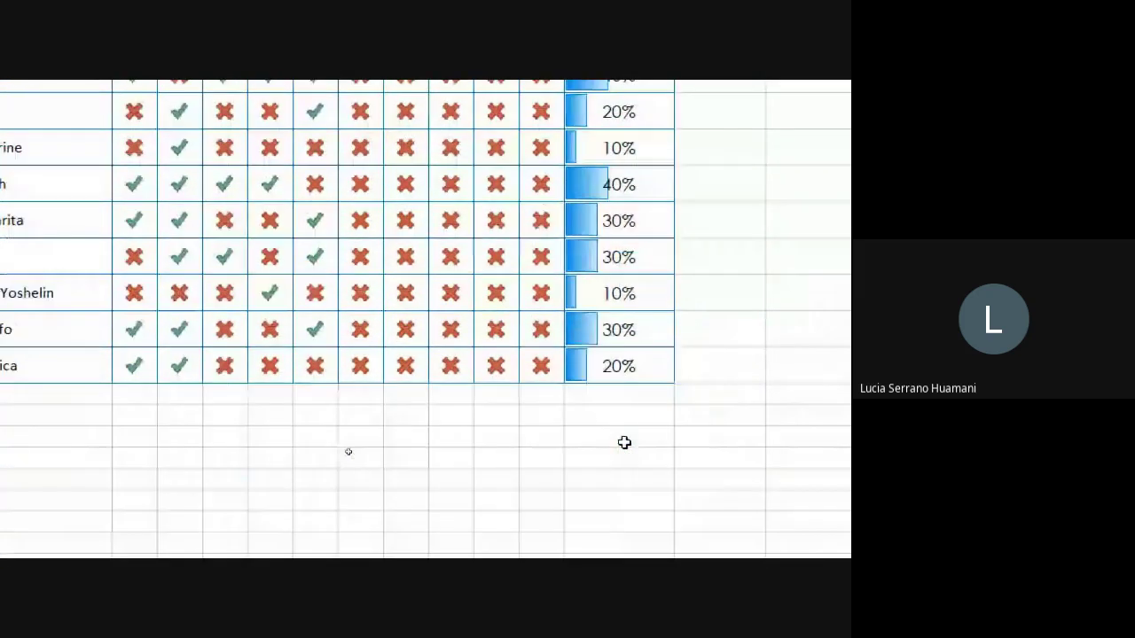
scroll(625, 441, up, 3)
scroll(625, 441, up, 3)
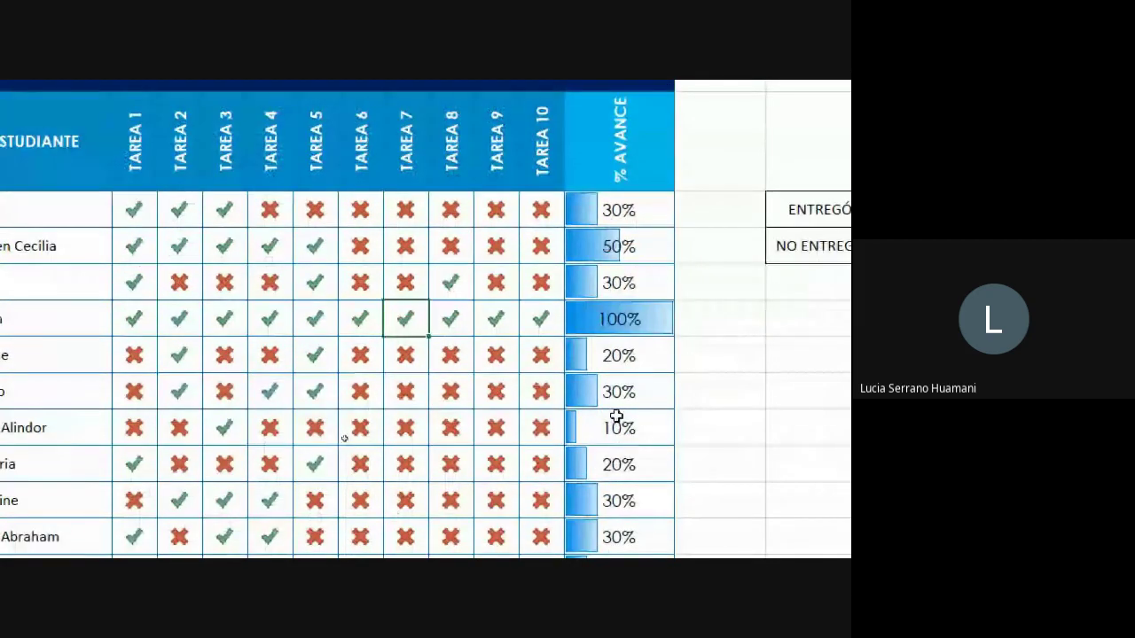
click(626, 212)
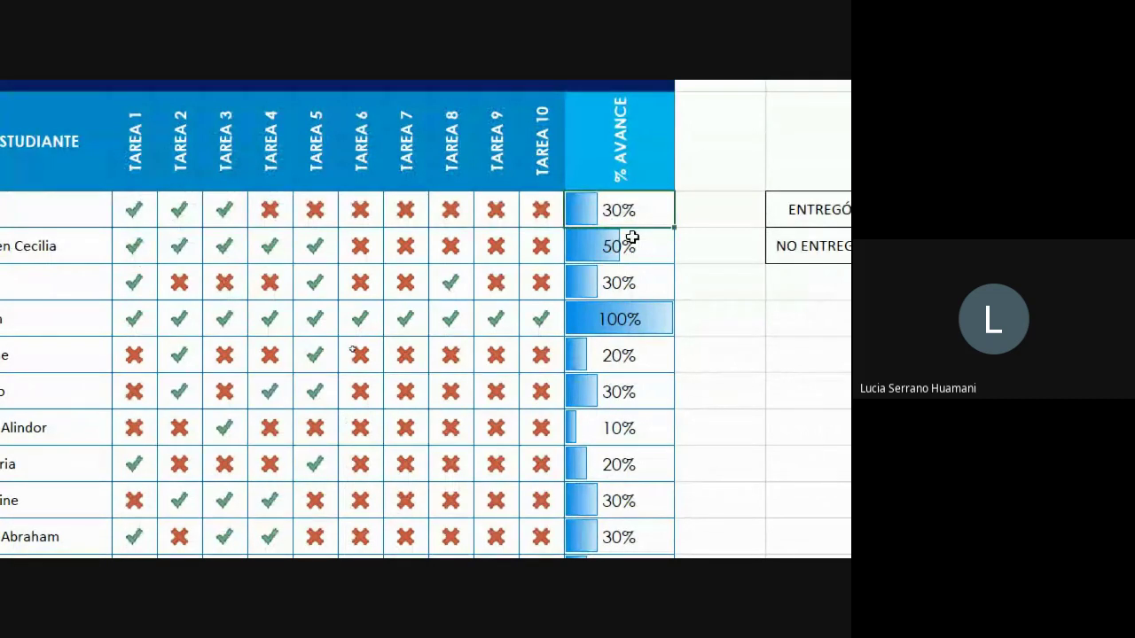
click(630, 238)
click(636, 285)
click(639, 322)
click(640, 394)
click(630, 318)
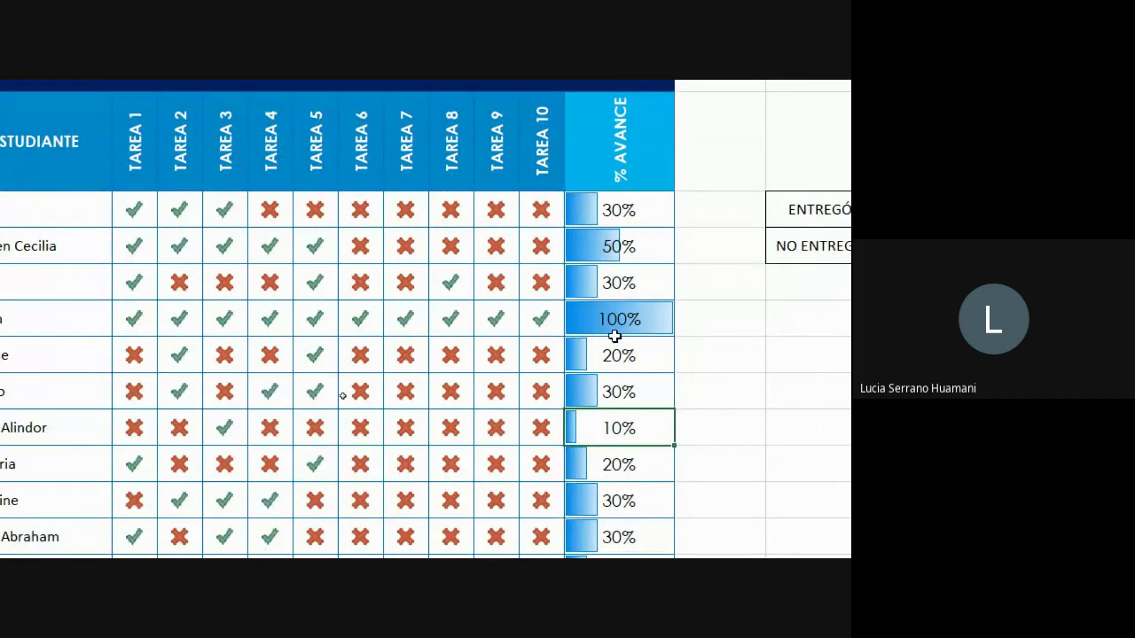
drag(619, 217, 683, 464)
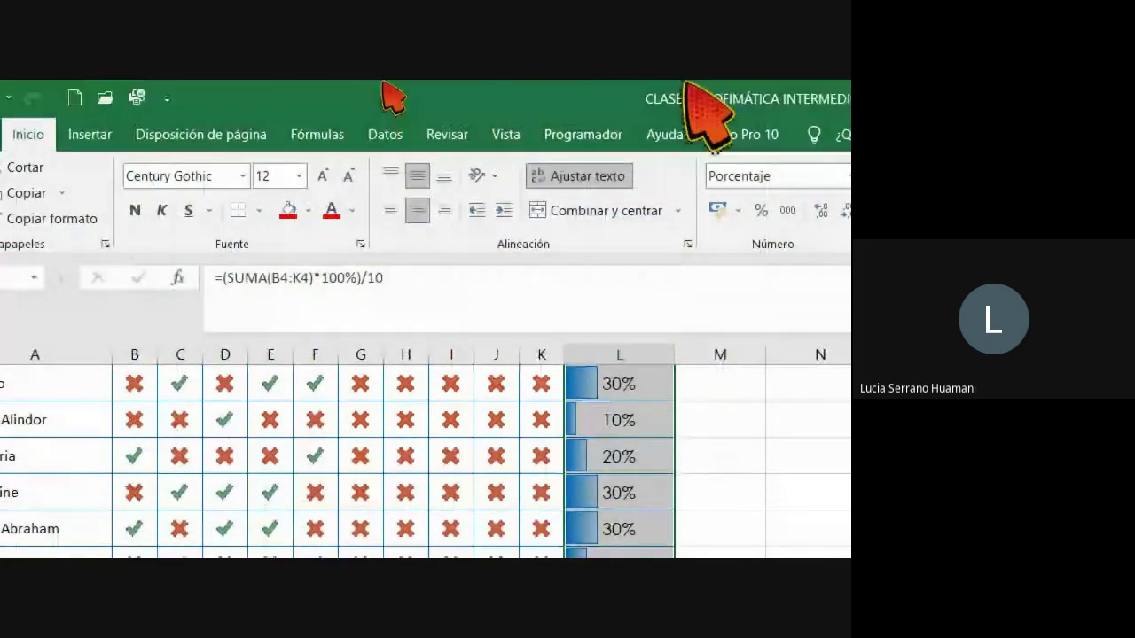
Step: Edit the % AVANCE Data Bar rule to Show Bar Only, hiding the percentage numbers
click(431, 209)
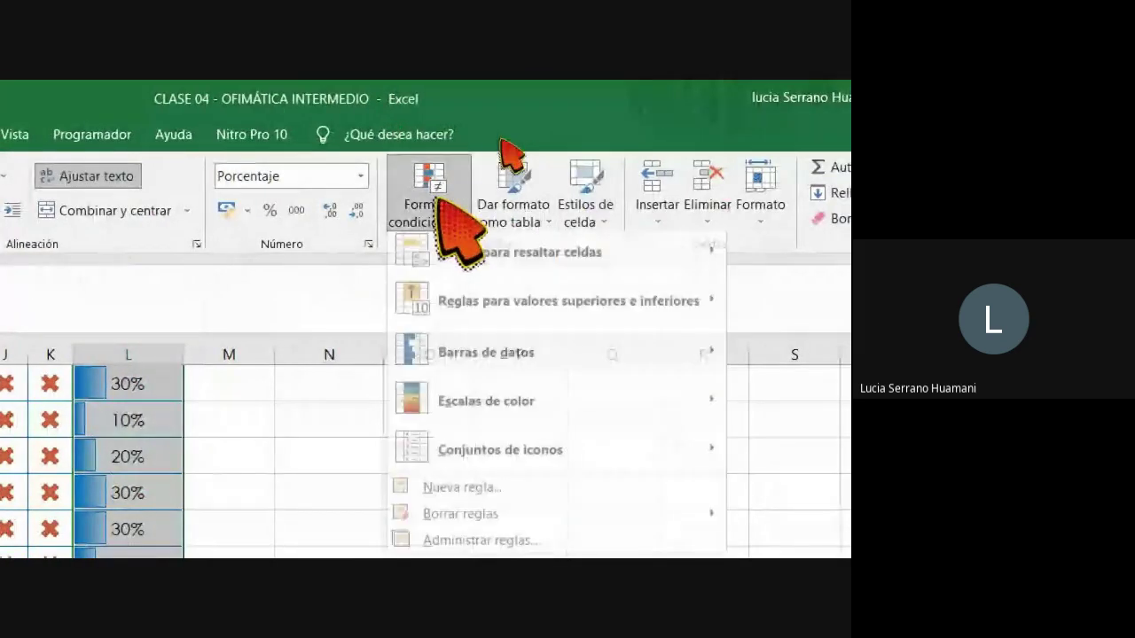
click(480, 440)
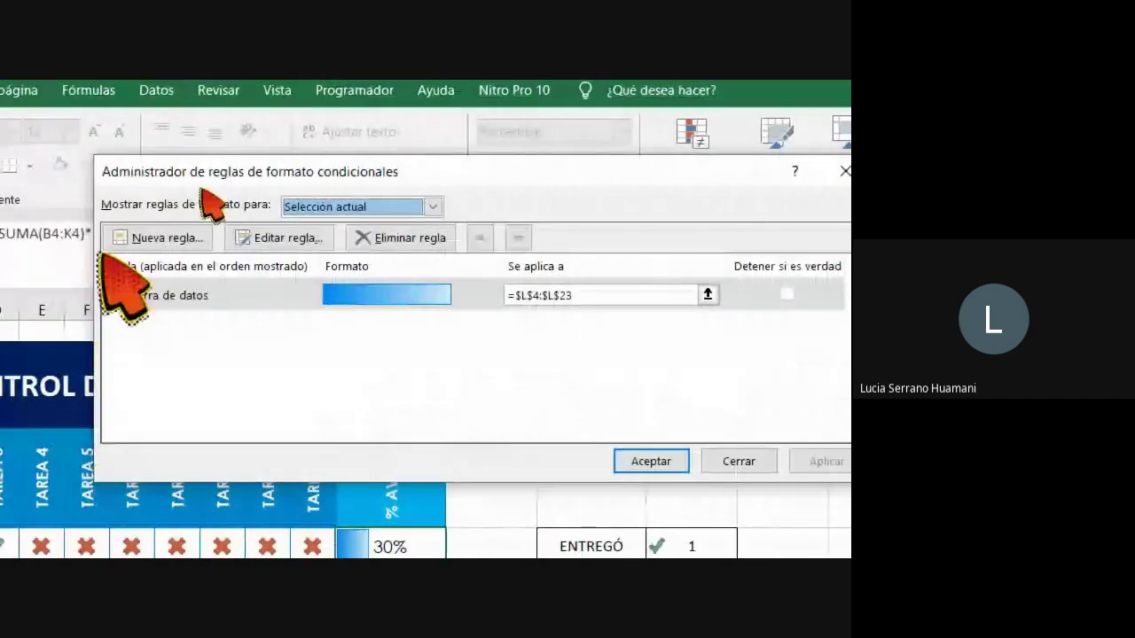
click(200, 293)
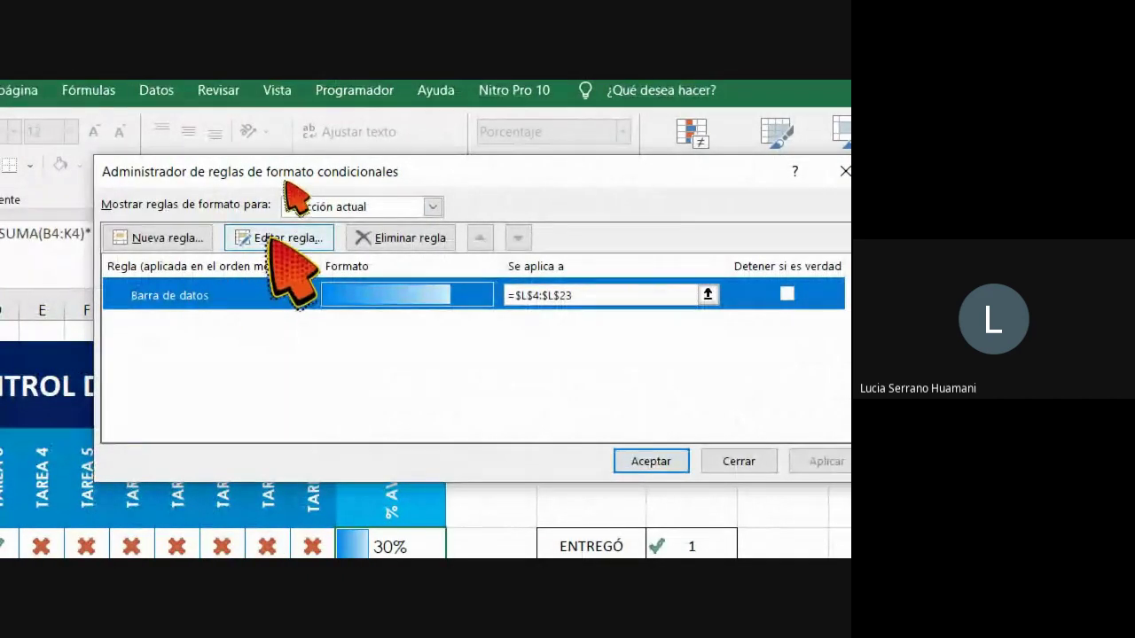
click(280, 237)
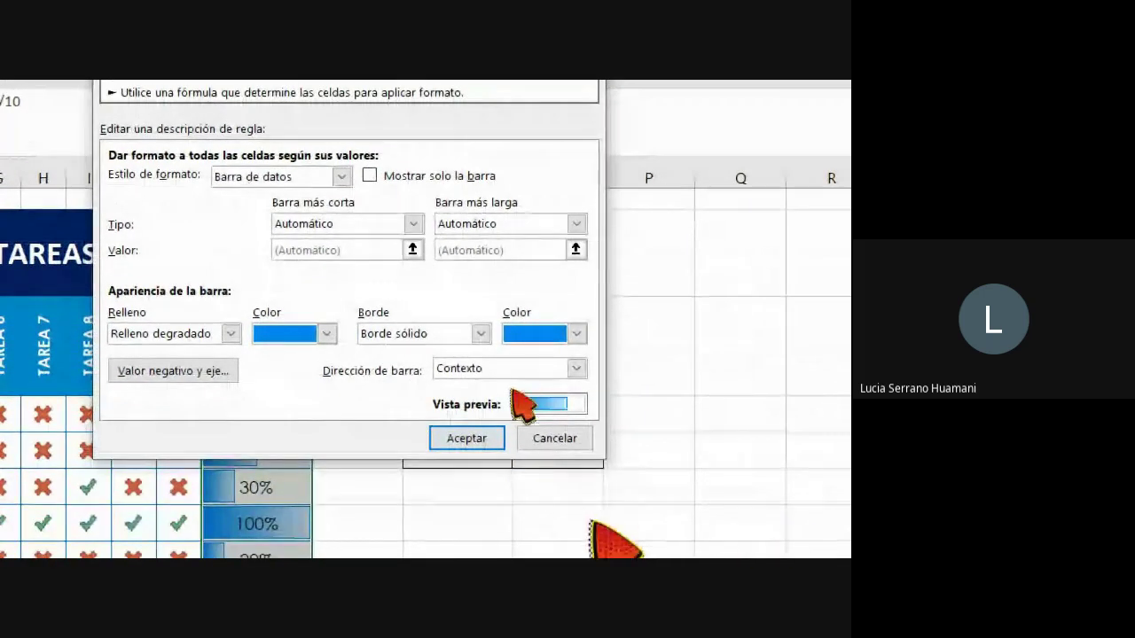
click(370, 176)
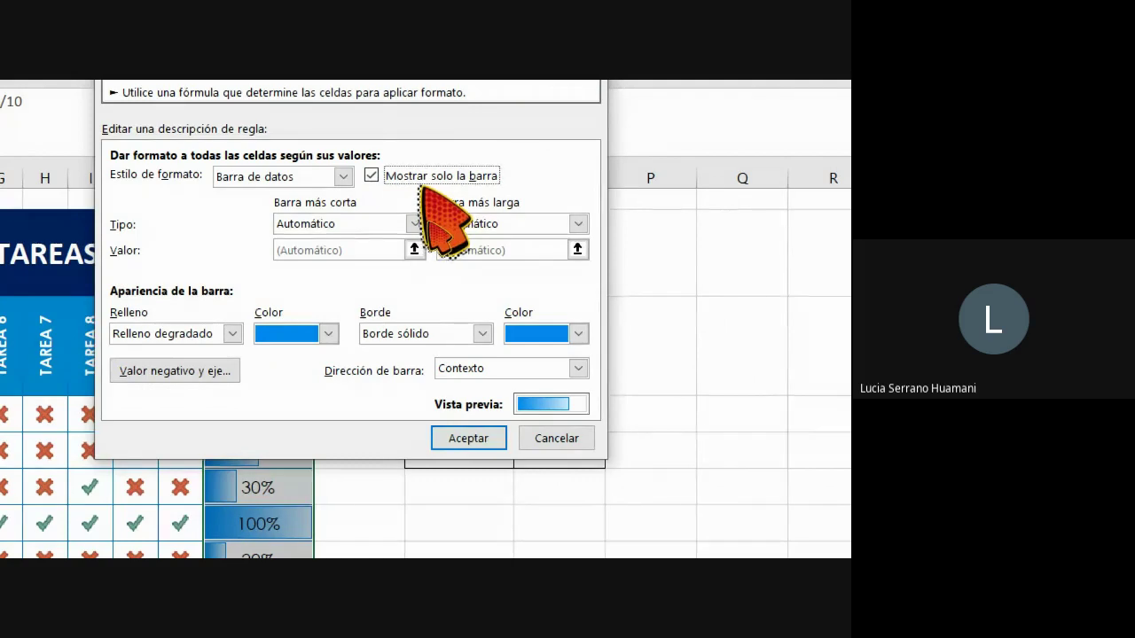
click(484, 438)
click(507, 326)
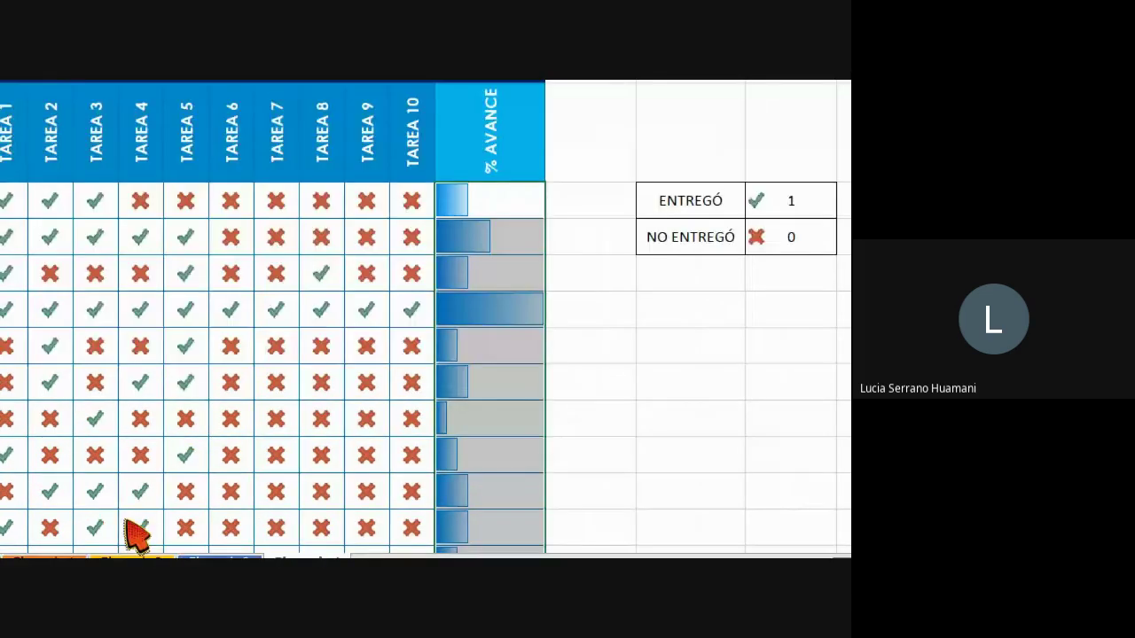
Step: Compare the 100% student's full-length progress bar with their Tarea 10 mark and progress formula
click(519, 422)
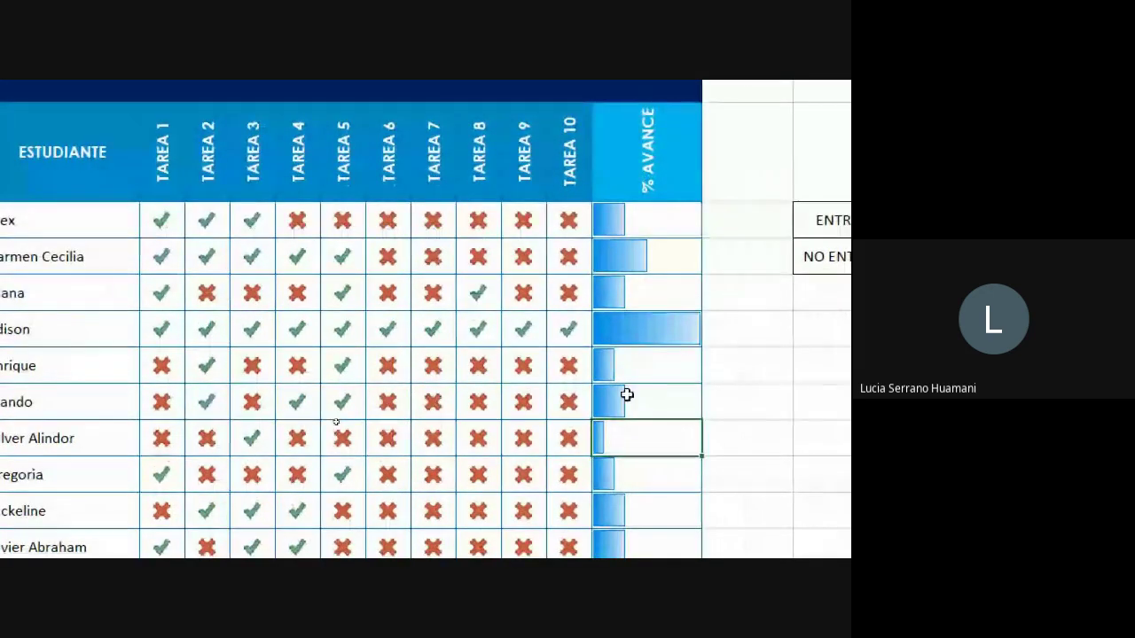
click(568, 329)
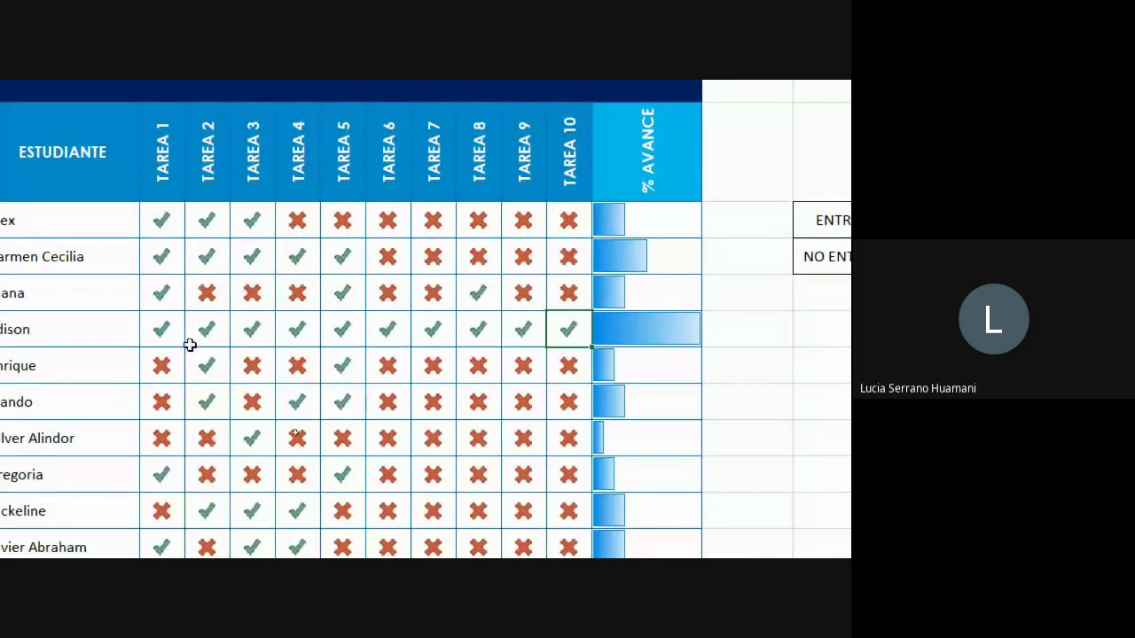
click(636, 405)
click(595, 337)
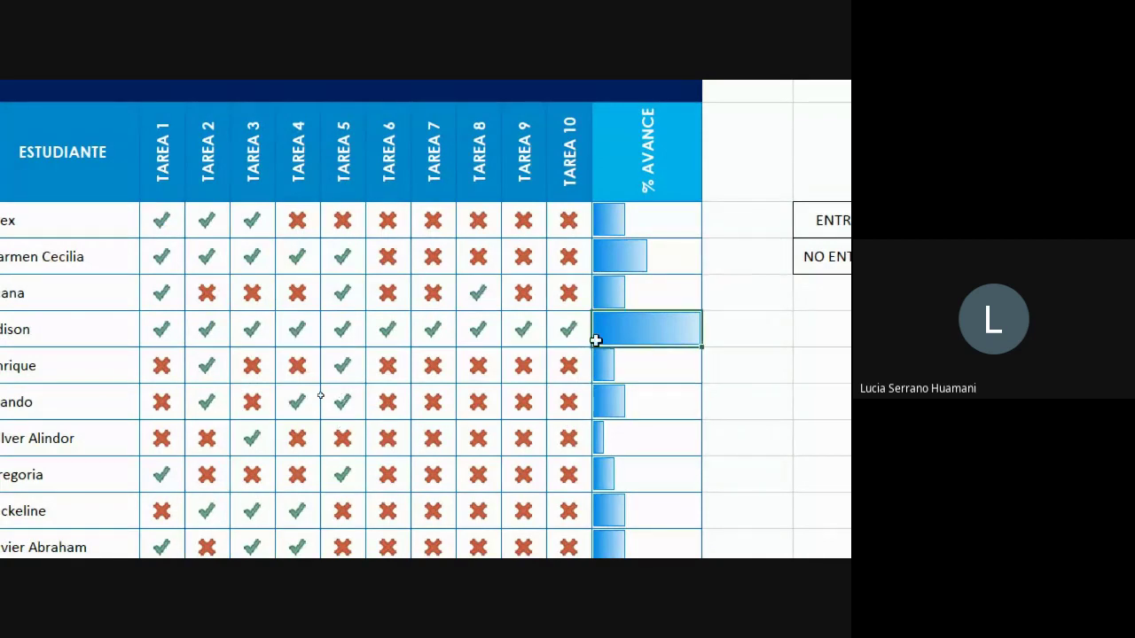
click(578, 334)
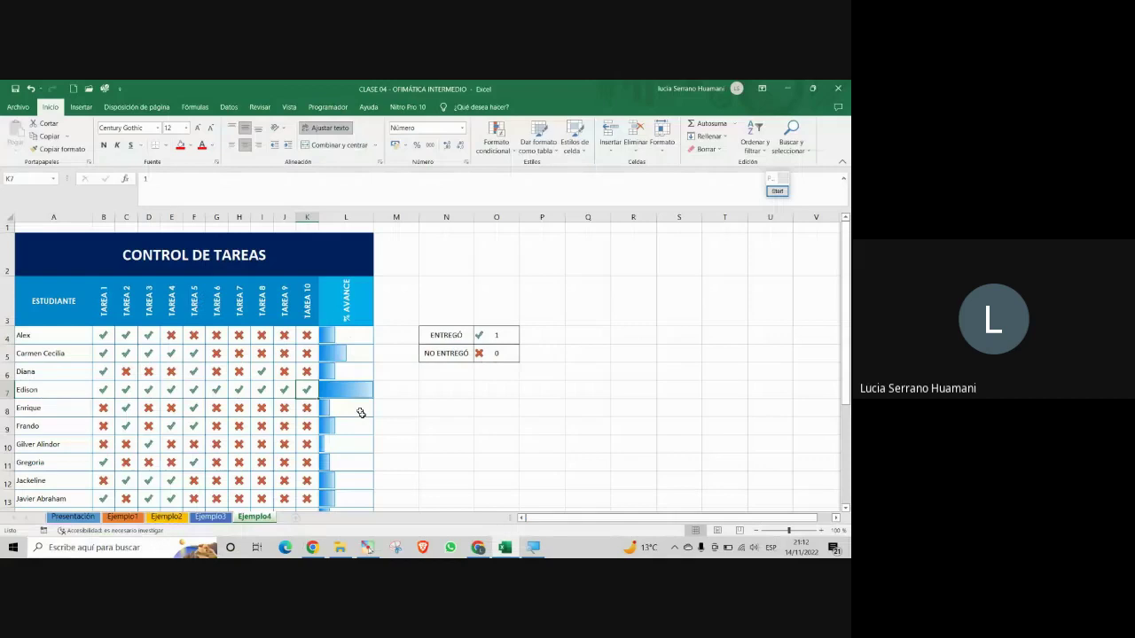
click(654, 365)
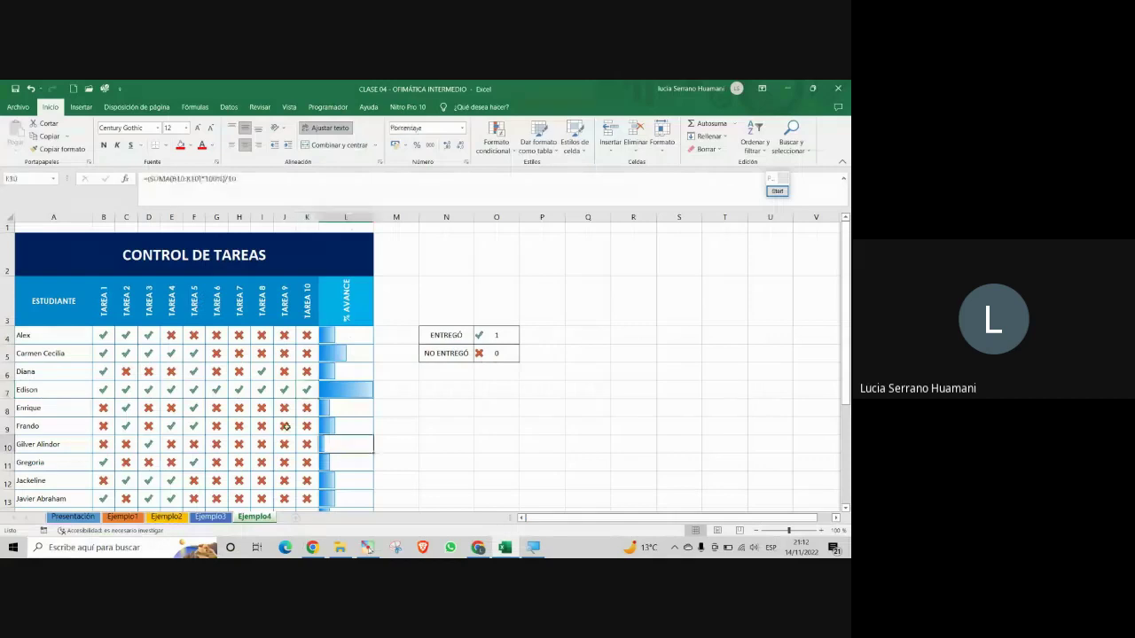
click(479, 401)
Step: Check the 1/0 values behind task and cross marks, then return from Google Meet to Excel
scroll(263, 426, down, 1)
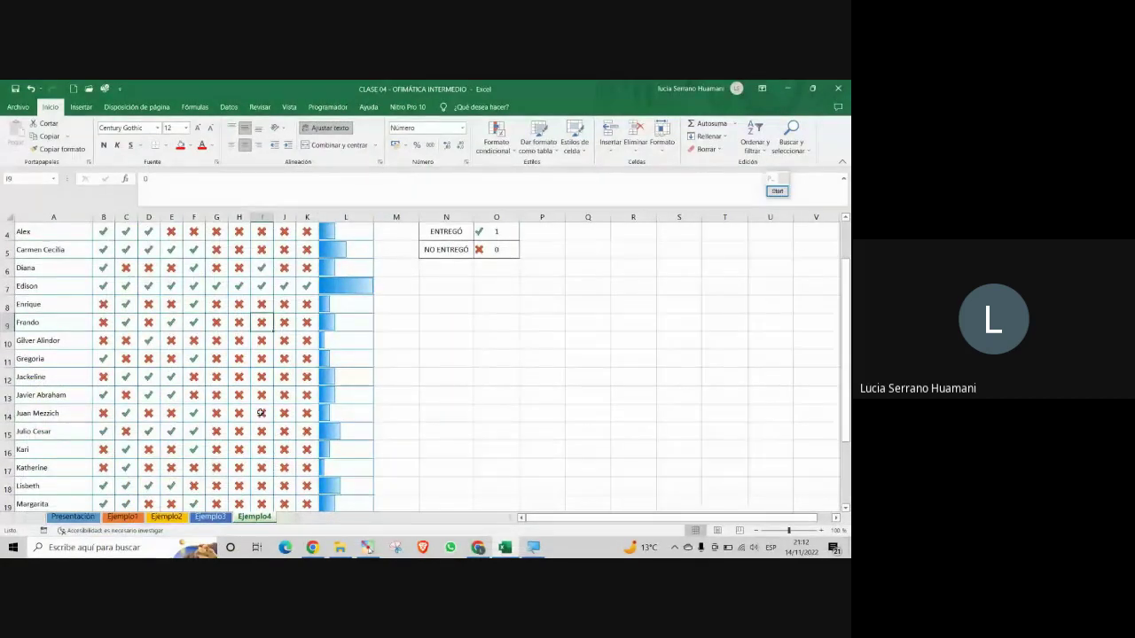
scroll(259, 363, up, 1)
click(259, 366)
click(239, 408)
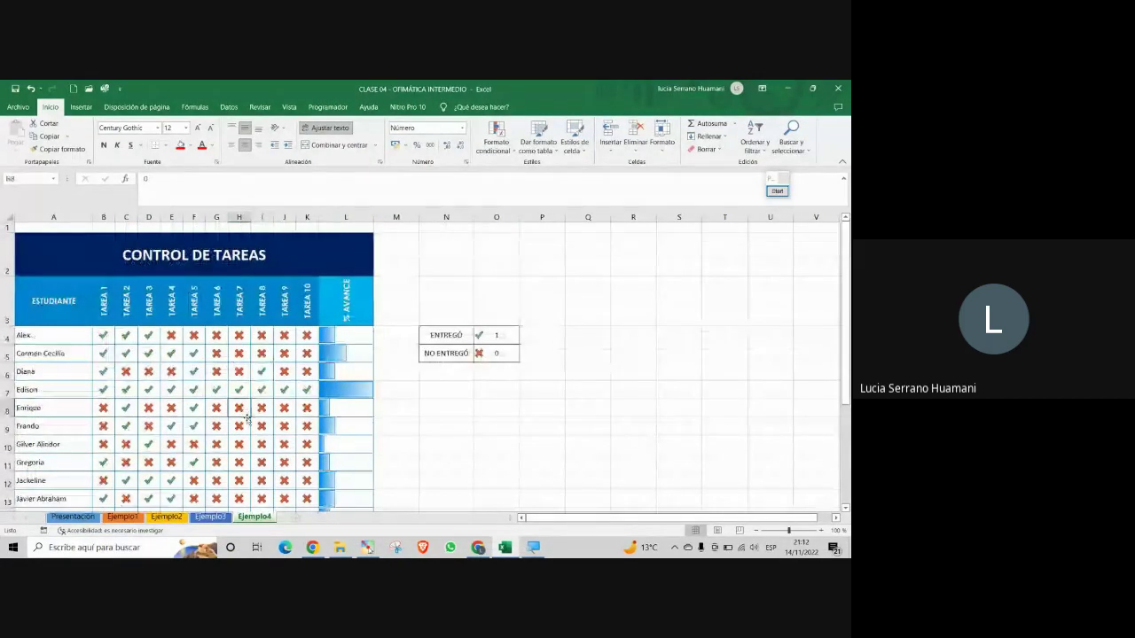
scroll(287, 460, down, 1)
scroll(288, 461, down, 3)
scroll(287, 460, up, 3)
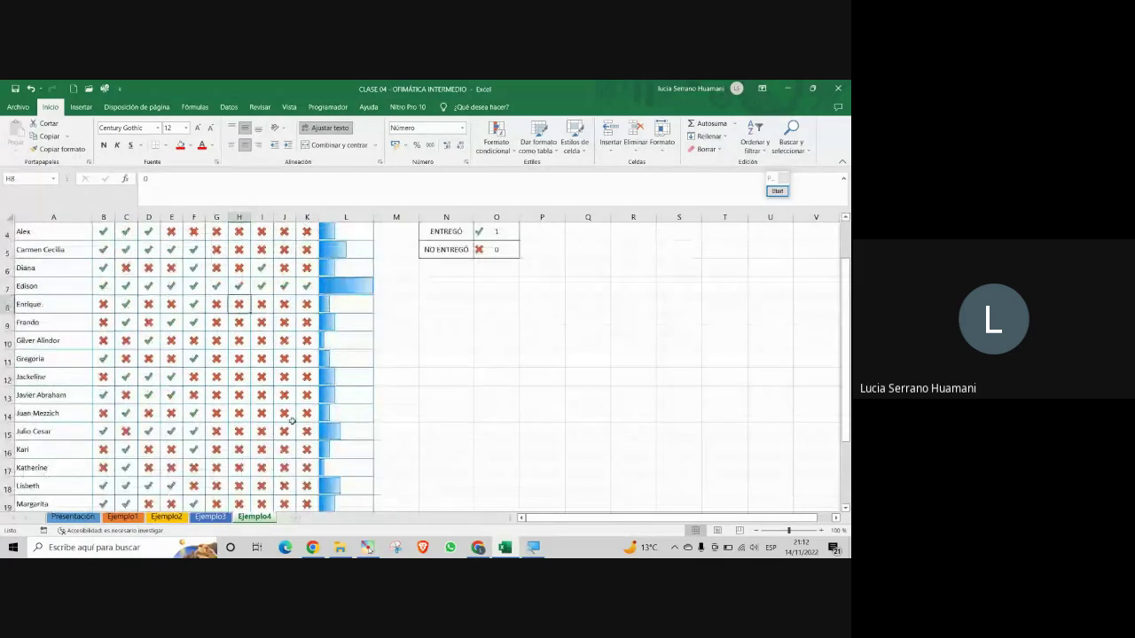
scroll(306, 409, up, 1)
click(306, 421)
click(306, 372)
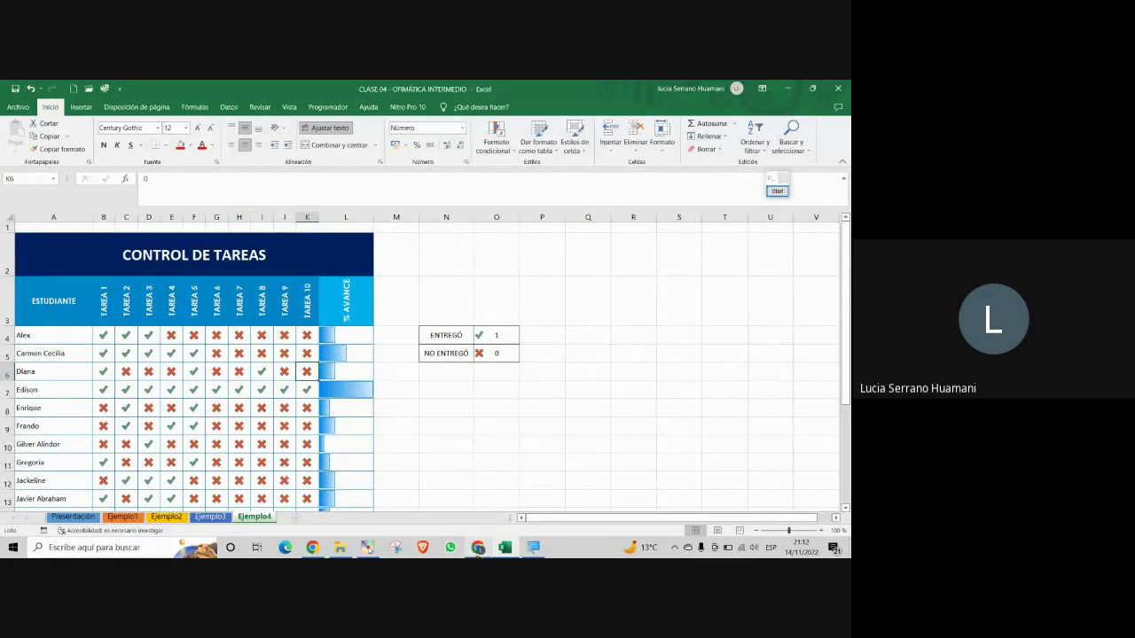
click(478, 547)
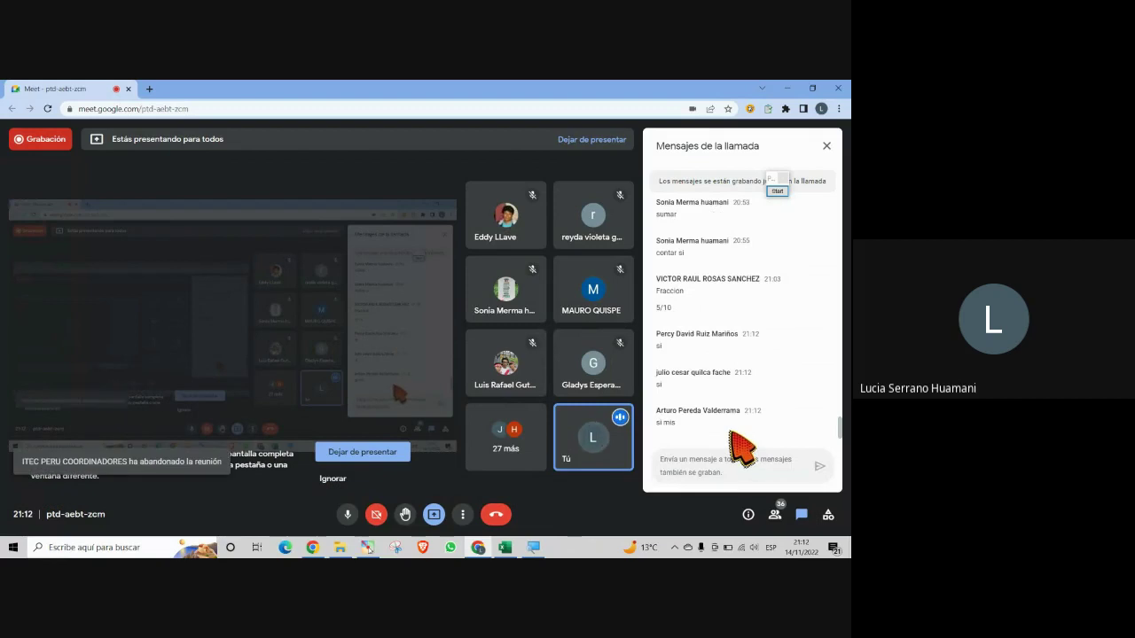
key(alt+Tab)
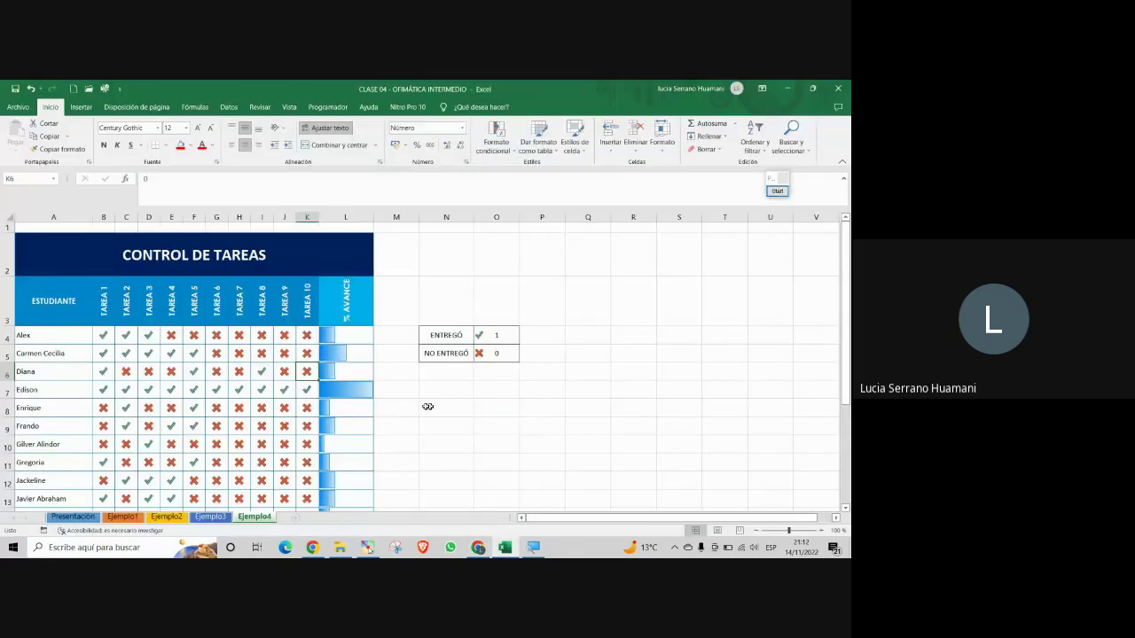
click(443, 372)
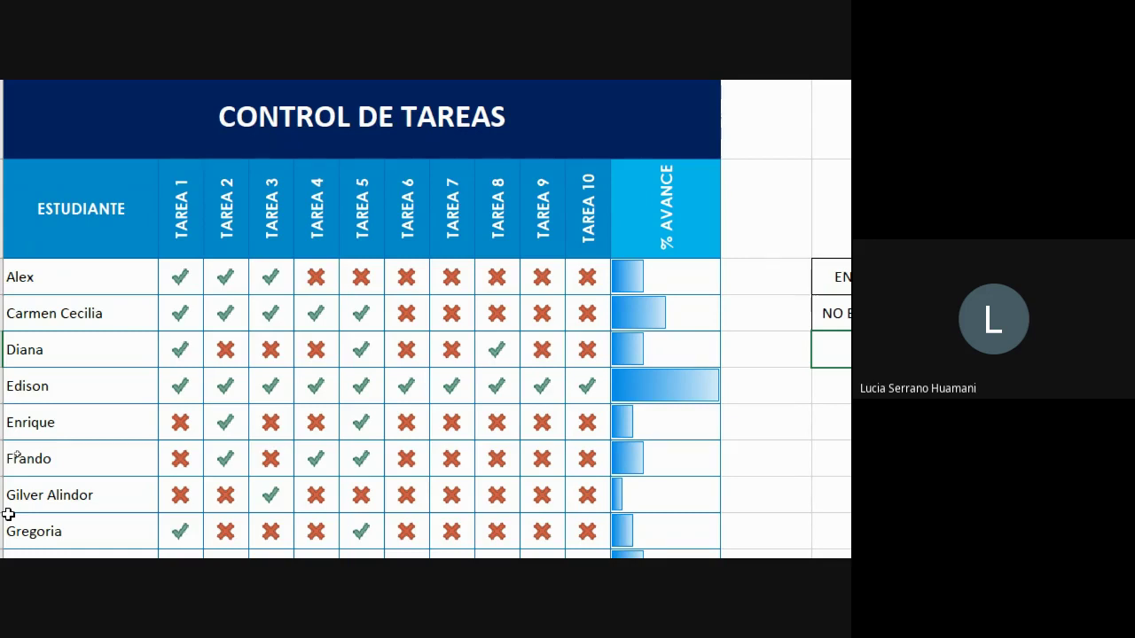
scroll(271, 469, down, 4)
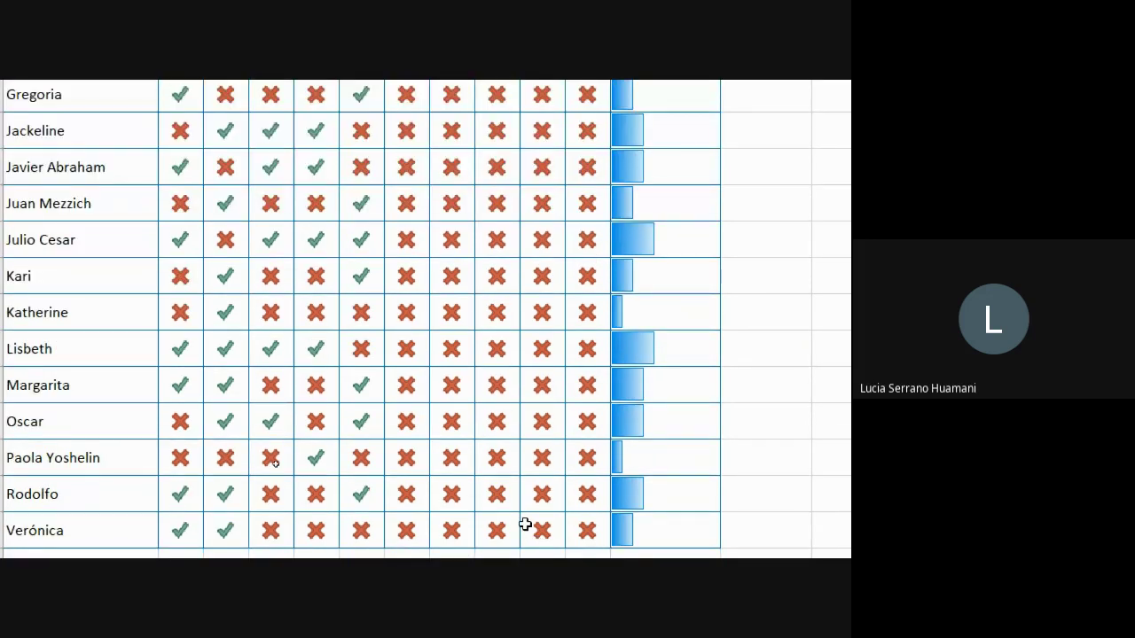
click(684, 261)
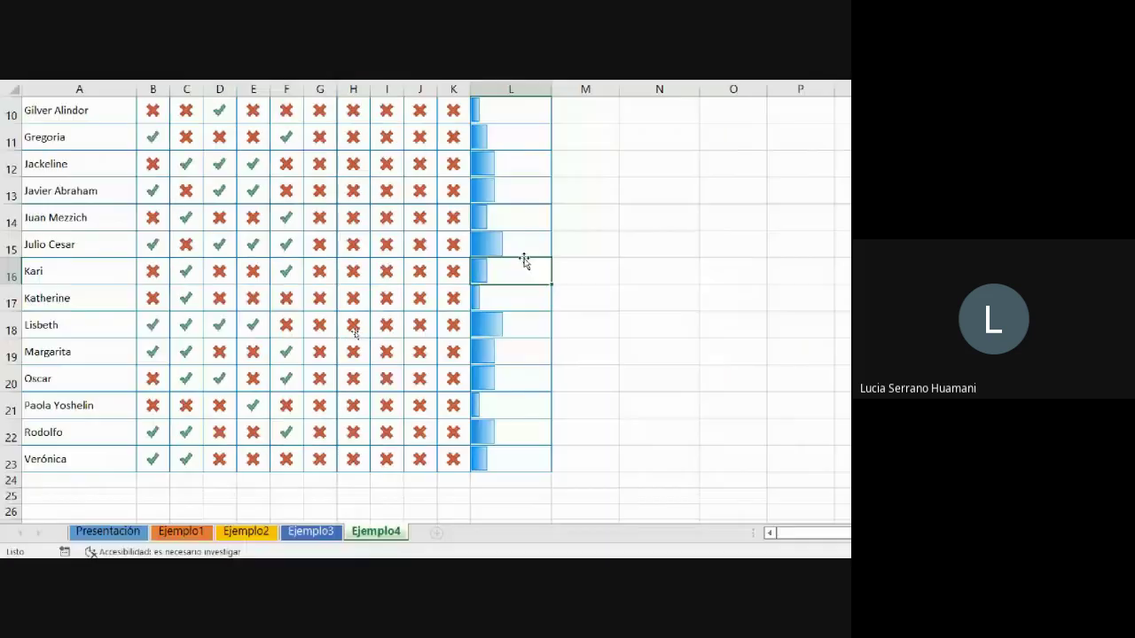
click(287, 410)
scroll(266, 408, up, 3)
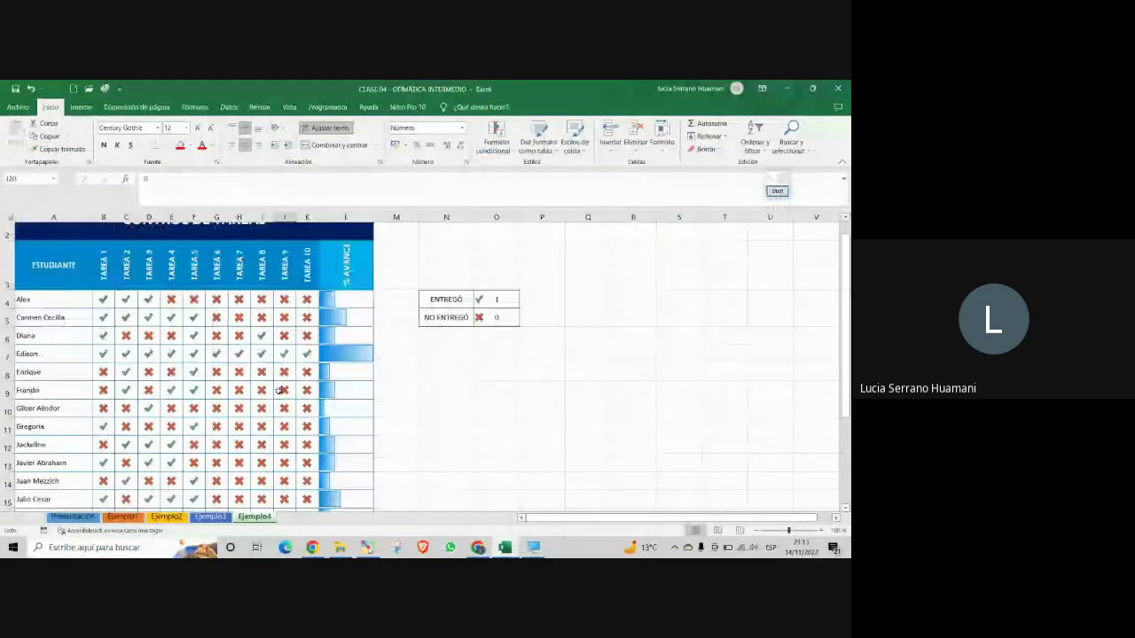
click(258, 405)
click(245, 366)
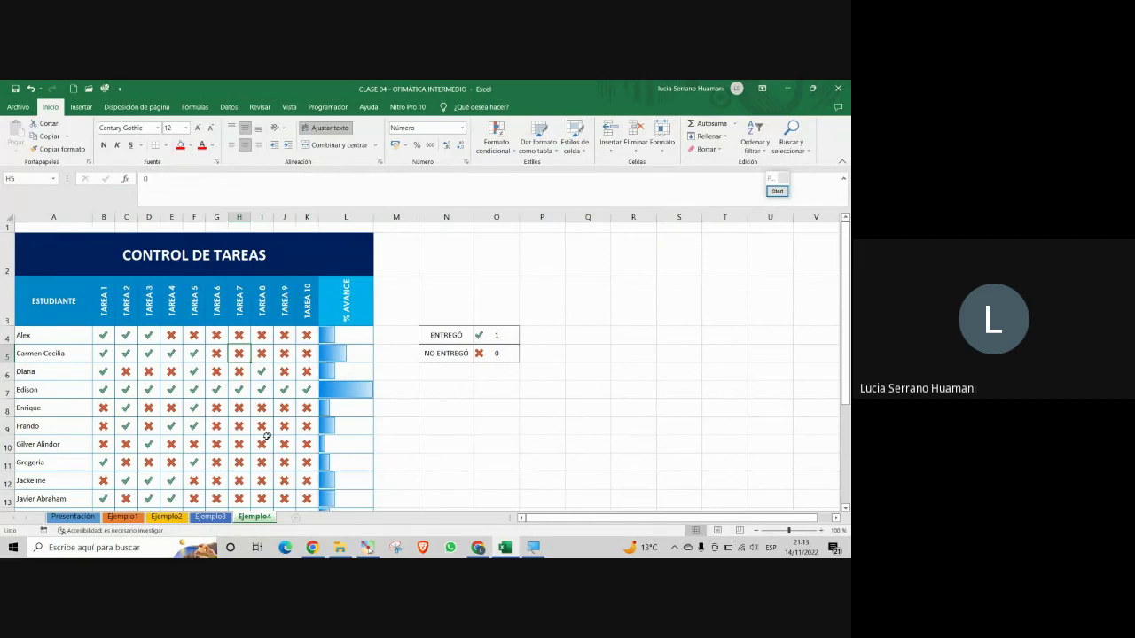
click(239, 389)
click(262, 389)
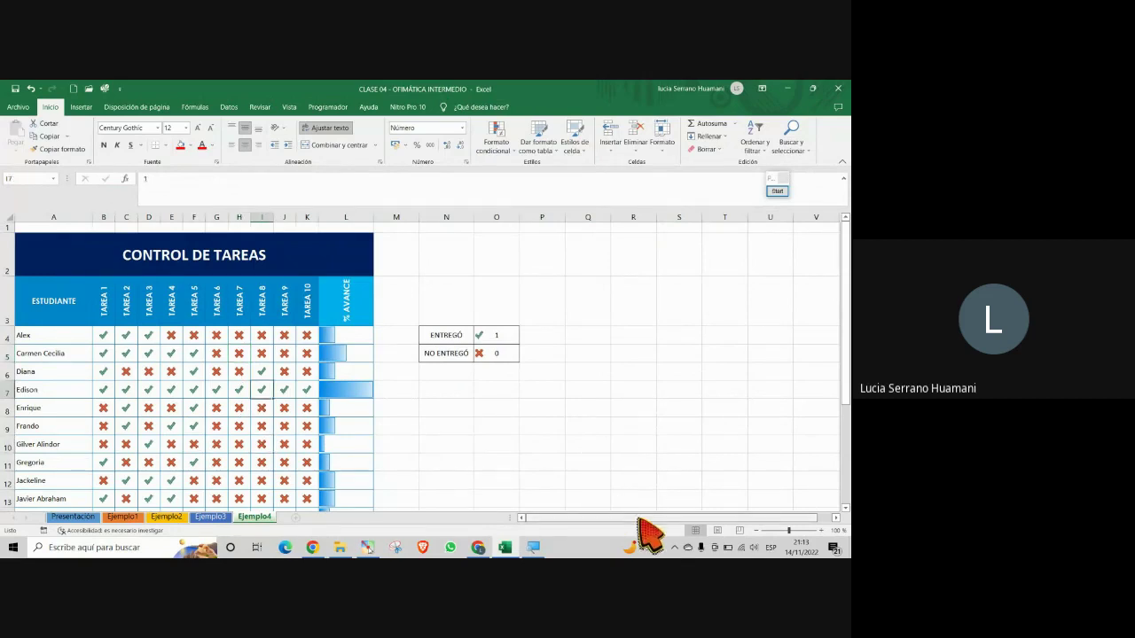
Step: Go to the Ejemplo1 sheet and clear conditional formatting rules from the entire sheet
click(177, 520)
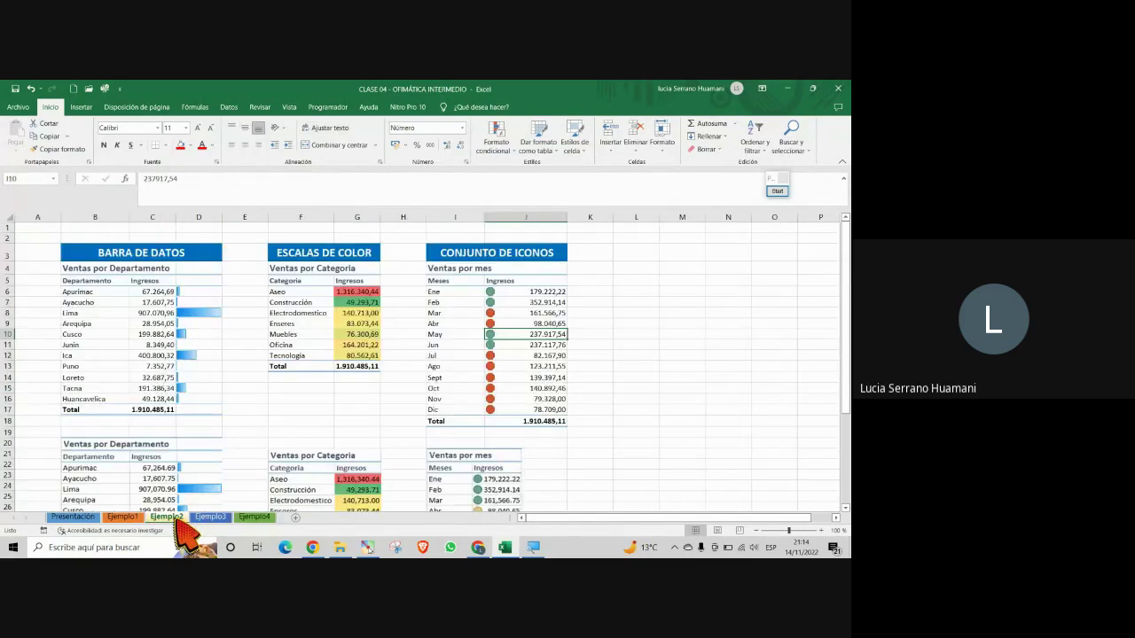
click(124, 517)
scroll(204, 524, down, 5)
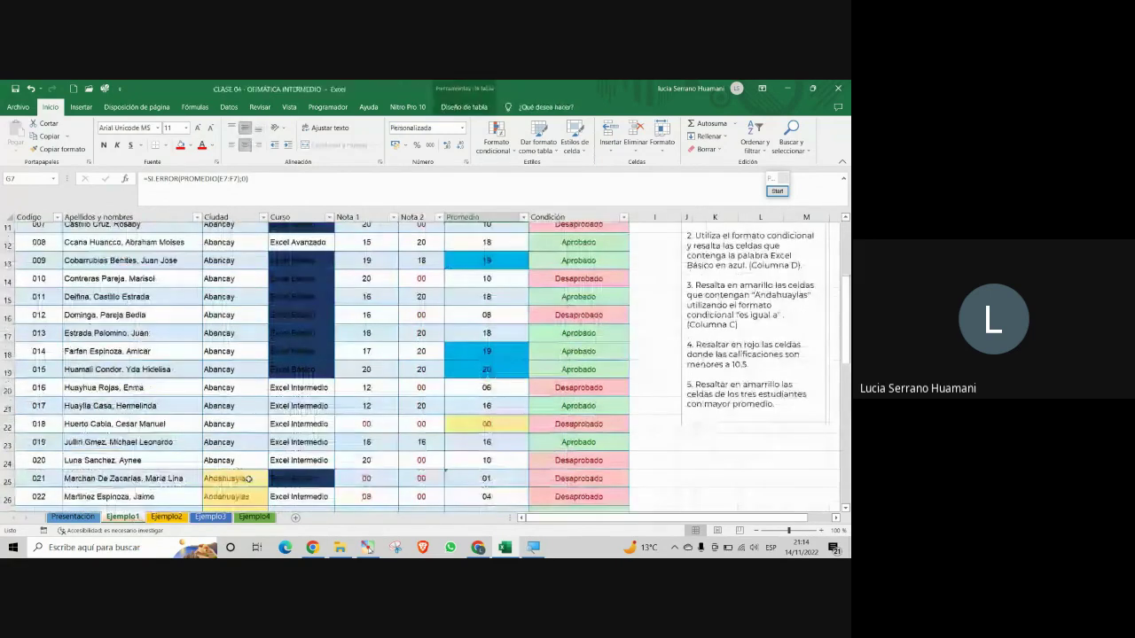
click(211, 517)
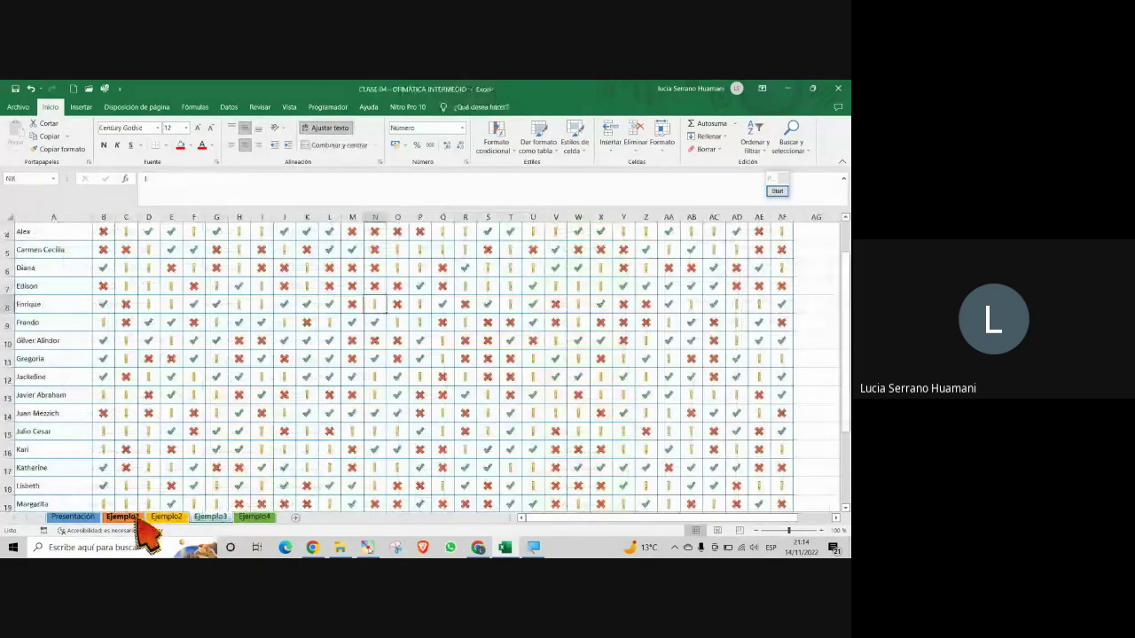
click(125, 517)
scroll(286, 472, up, 5)
scroll(415, 354, down, 1)
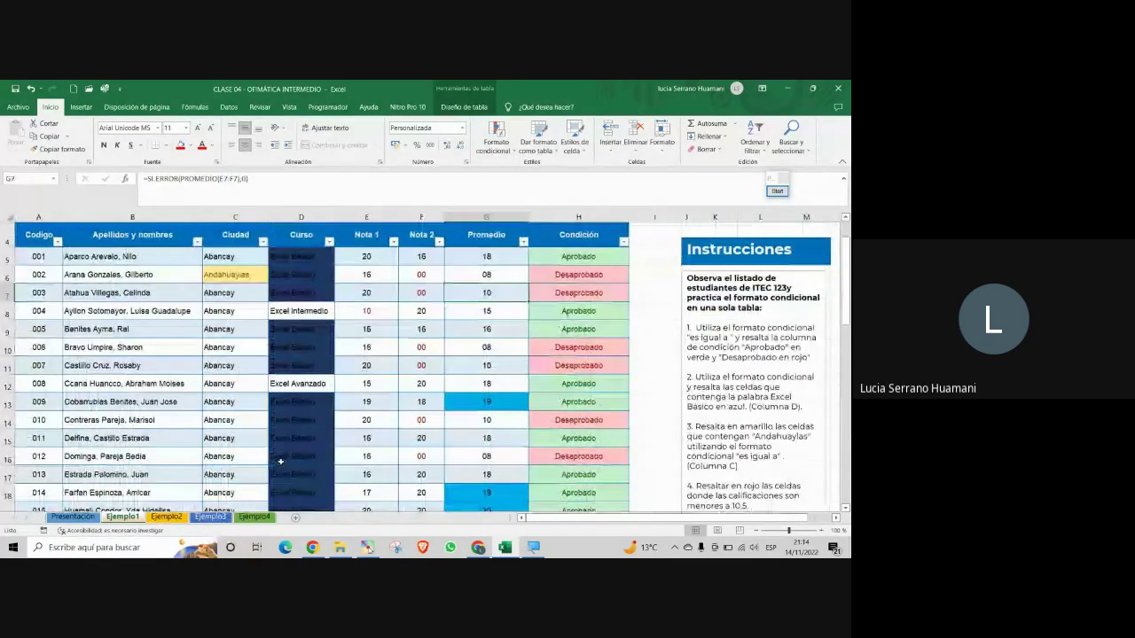
click(422, 311)
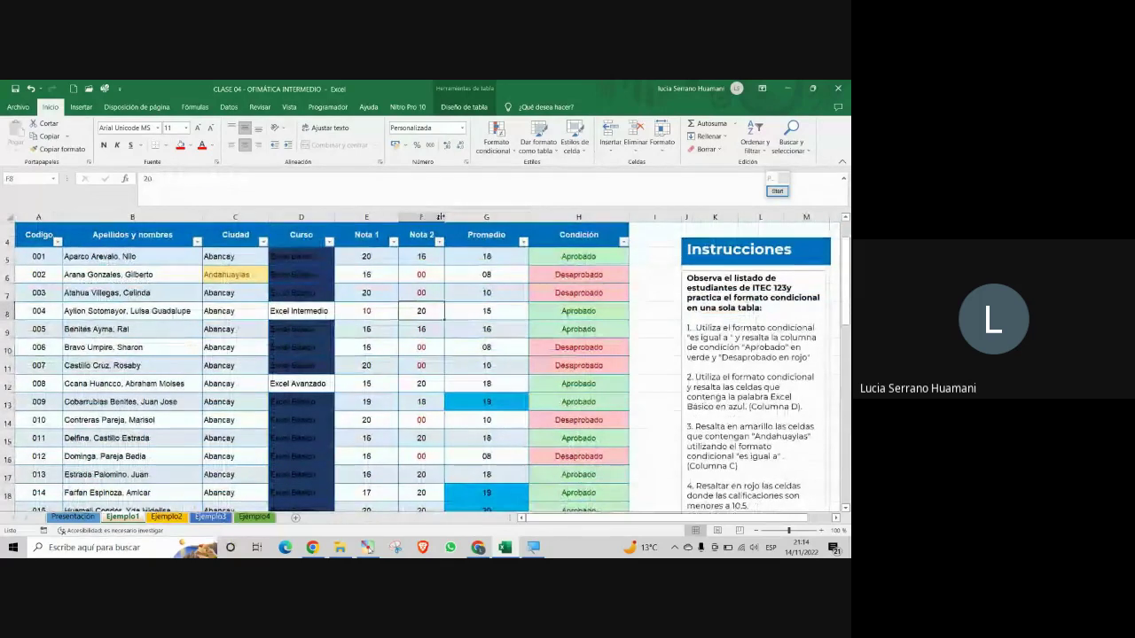
click(500, 149)
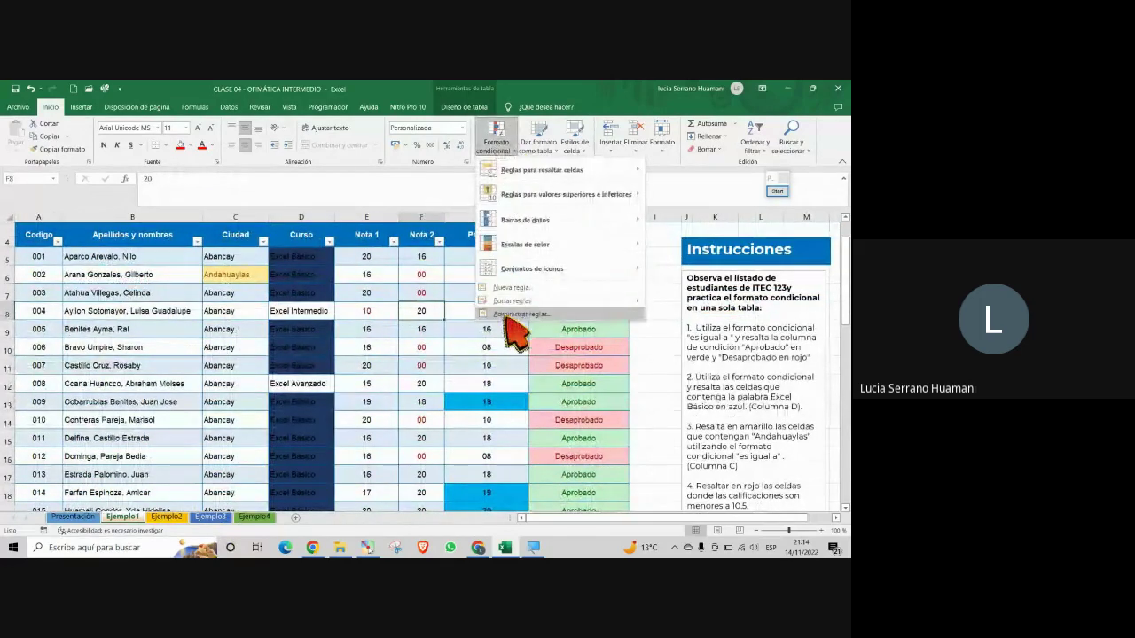
mouse_move(518, 300)
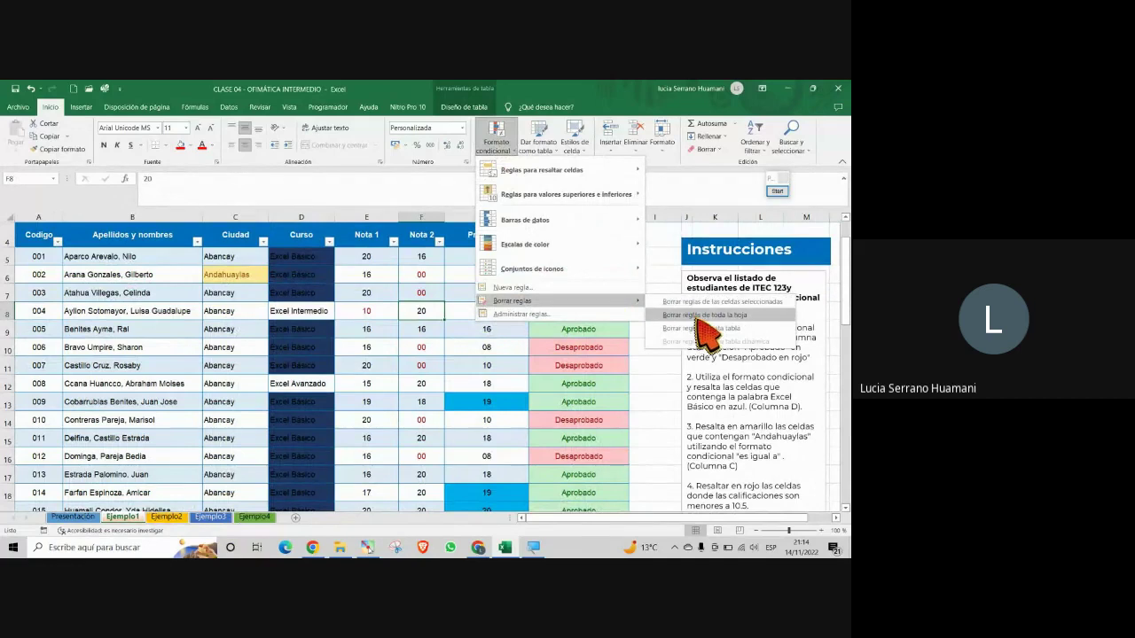
click(705, 316)
Step: Inspect Curso, Nota 1 and Nota 2 cells and the full row of student 004
click(322, 365)
click(347, 325)
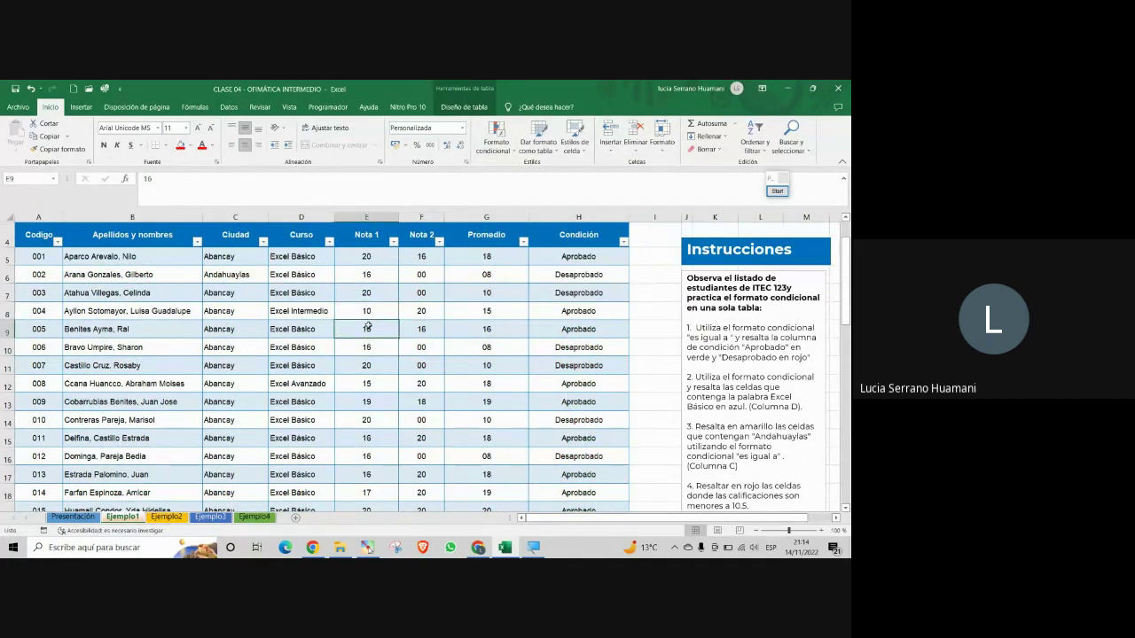
click(367, 347)
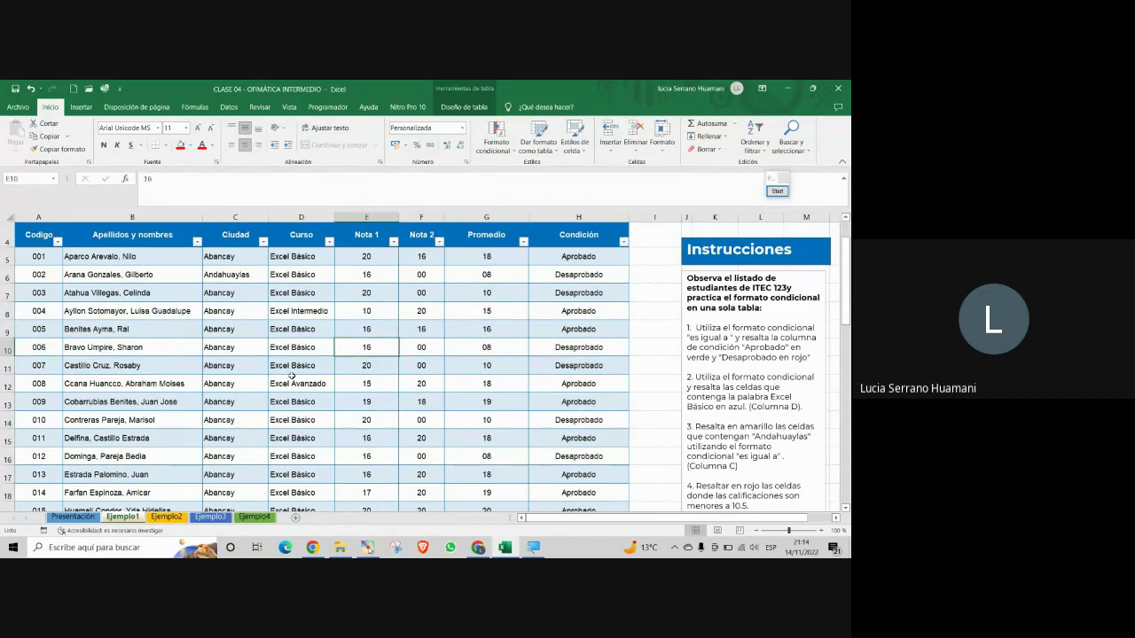
click(324, 325)
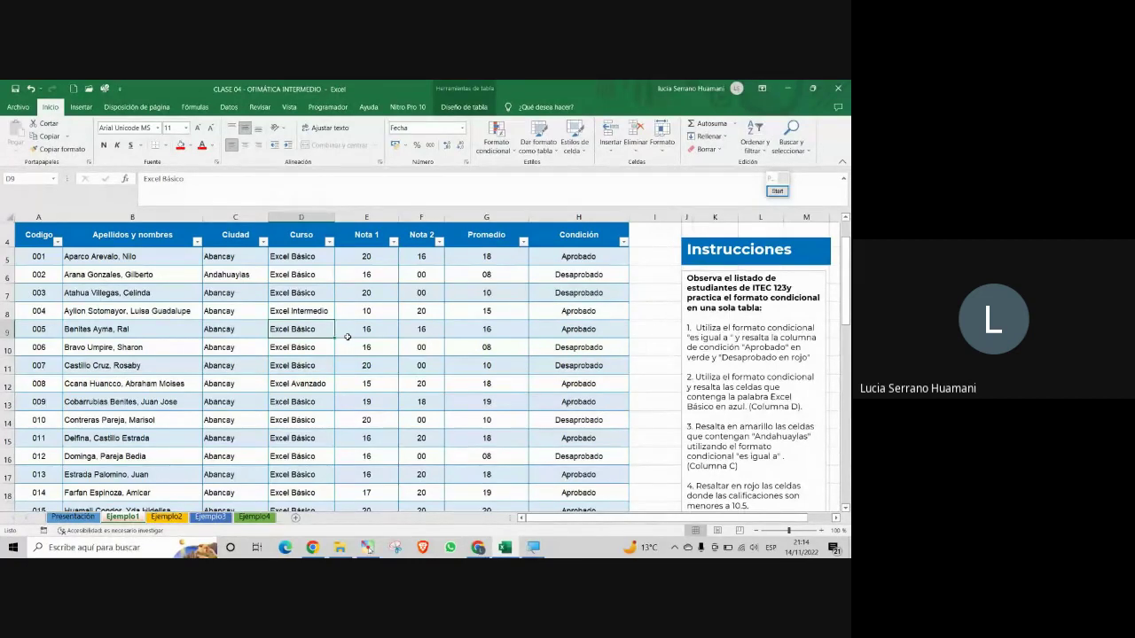
click(378, 233)
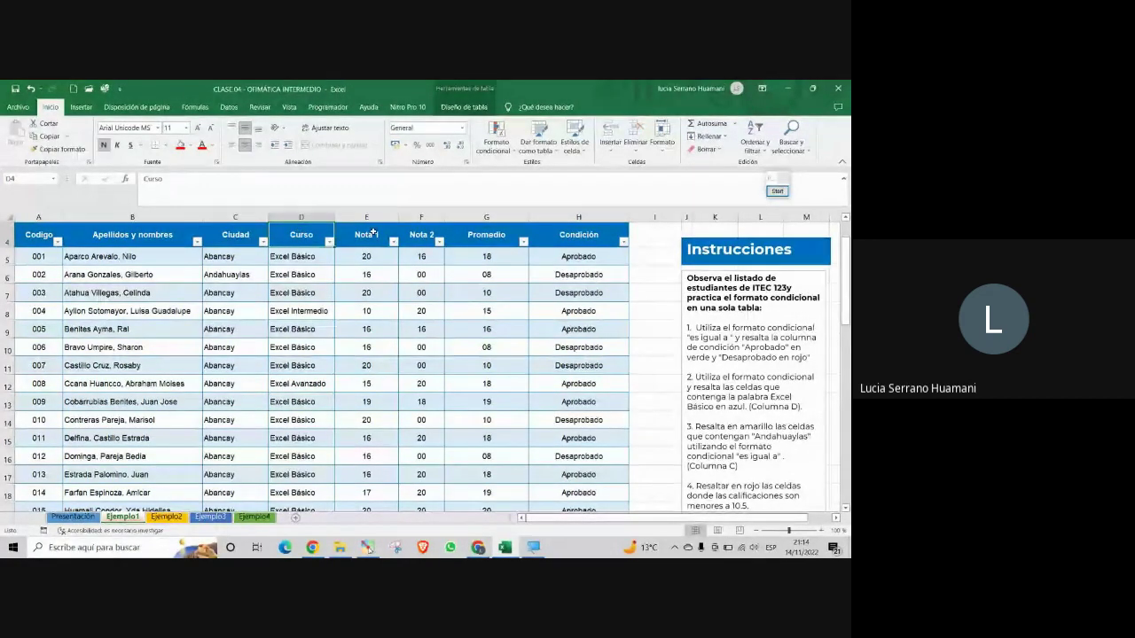
click(422, 329)
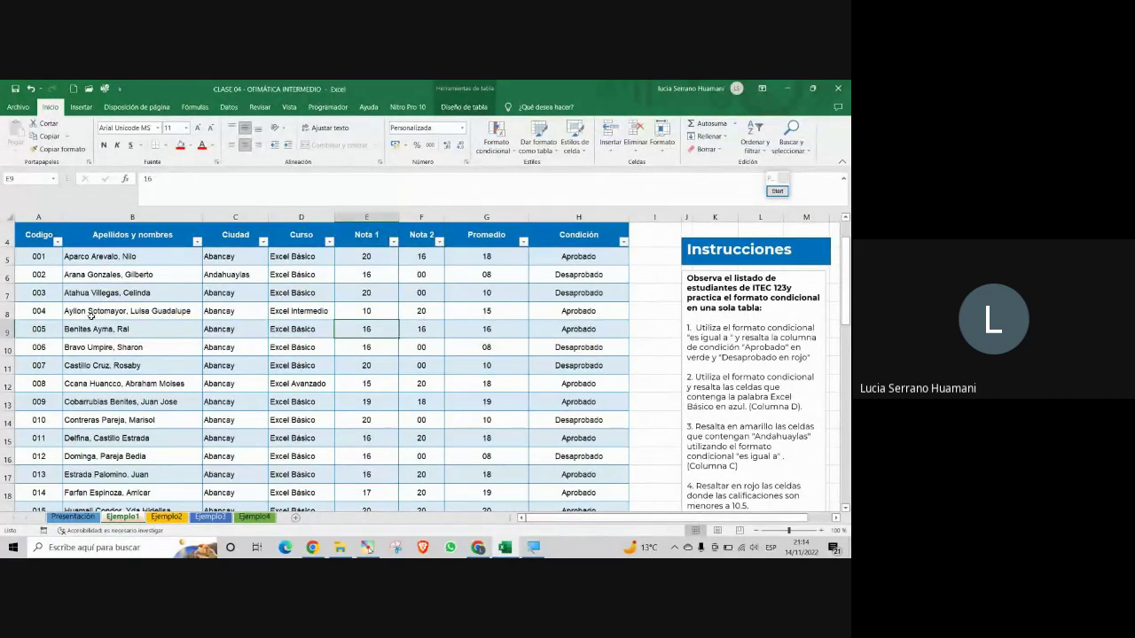
drag(44, 302, 584, 306)
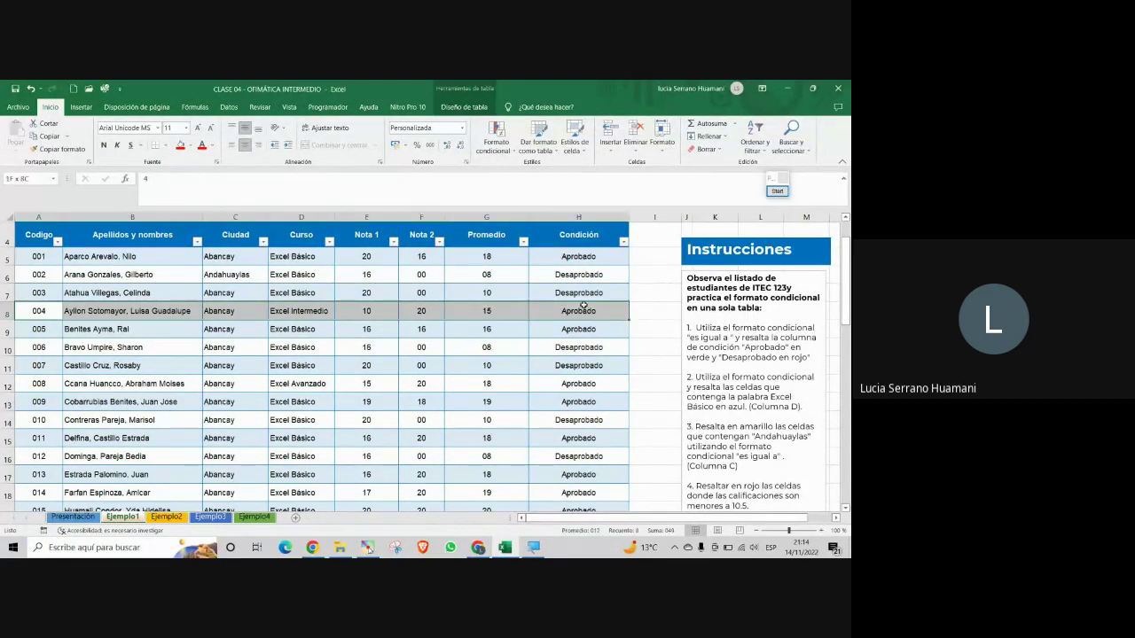
click(293, 364)
drag(44, 311, 585, 311)
click(376, 351)
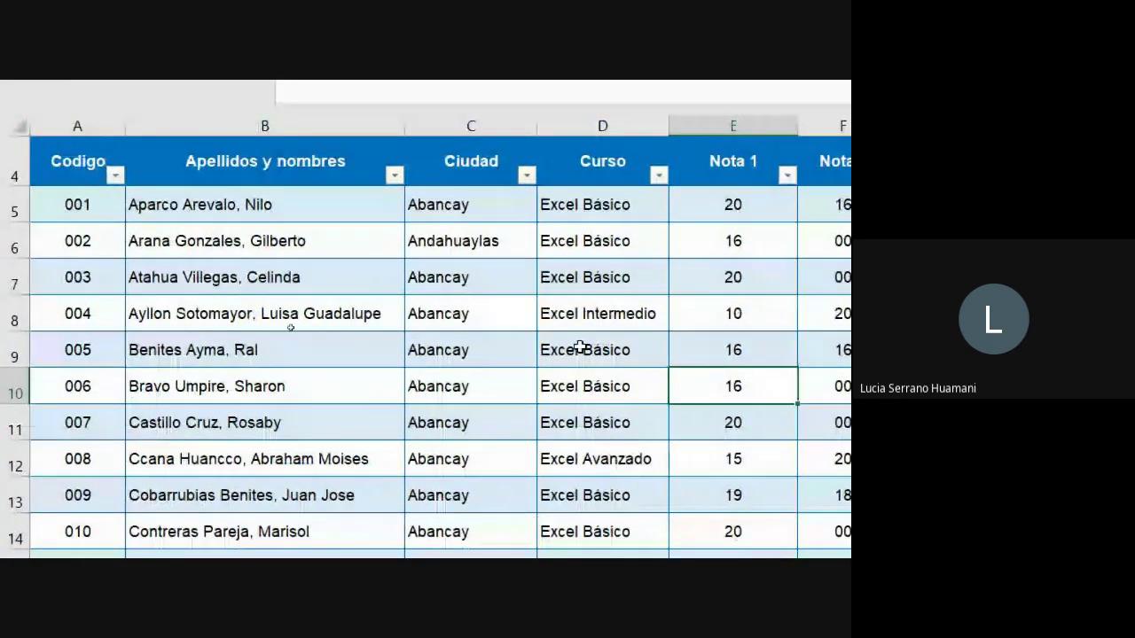
Step: Inspect row 12, the Excel Avanzado student, from name and city to the Aprobado condition
click(594, 254)
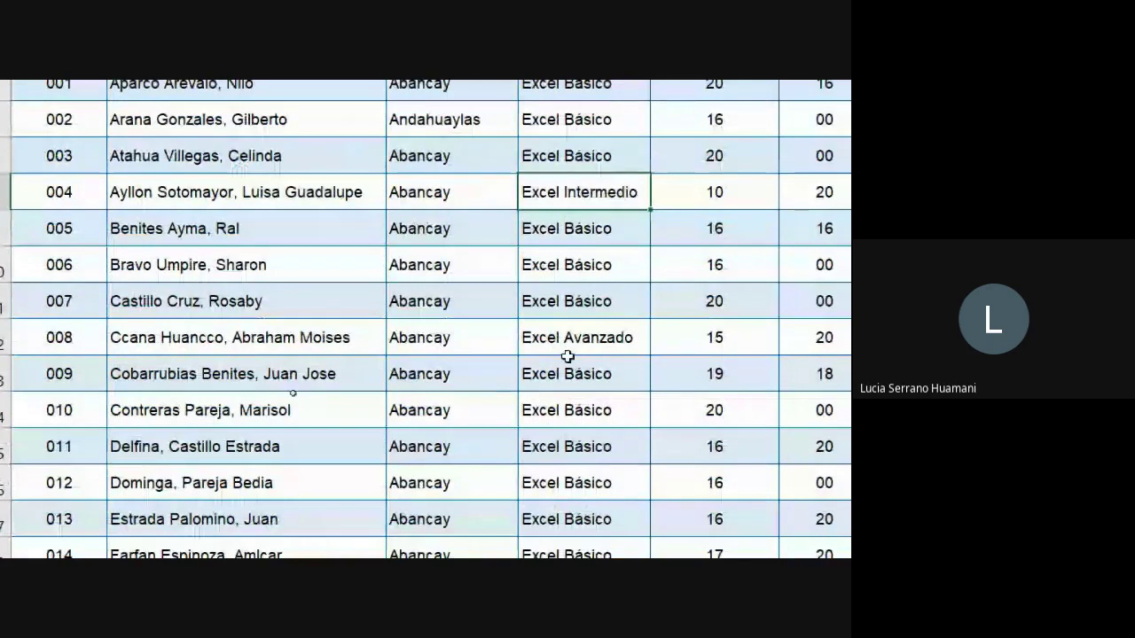
click(572, 346)
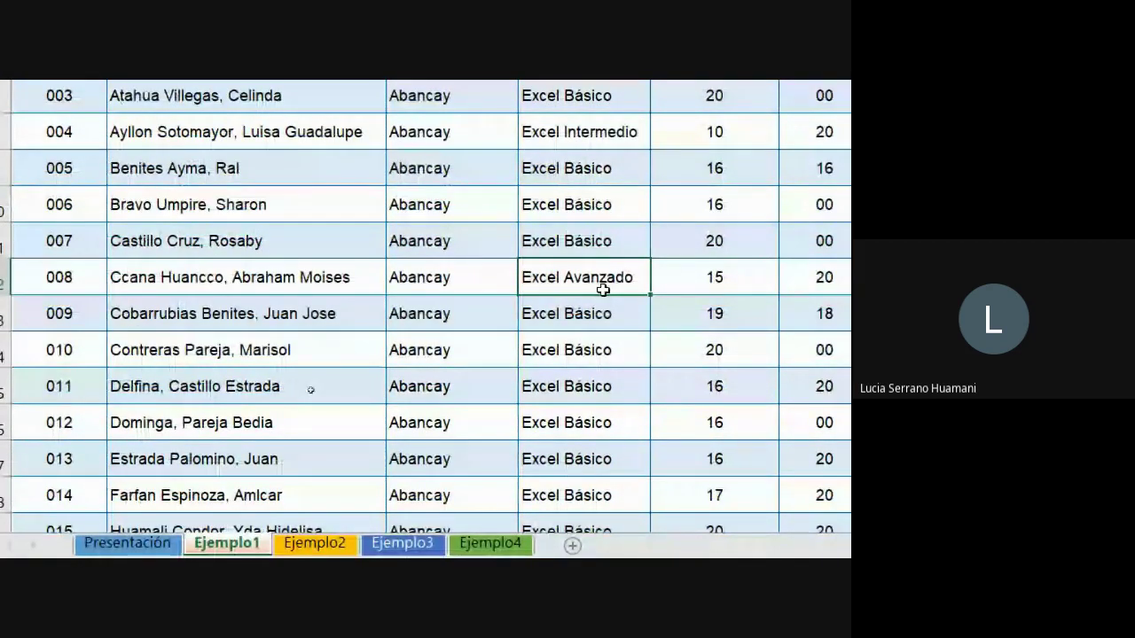
click(10, 278)
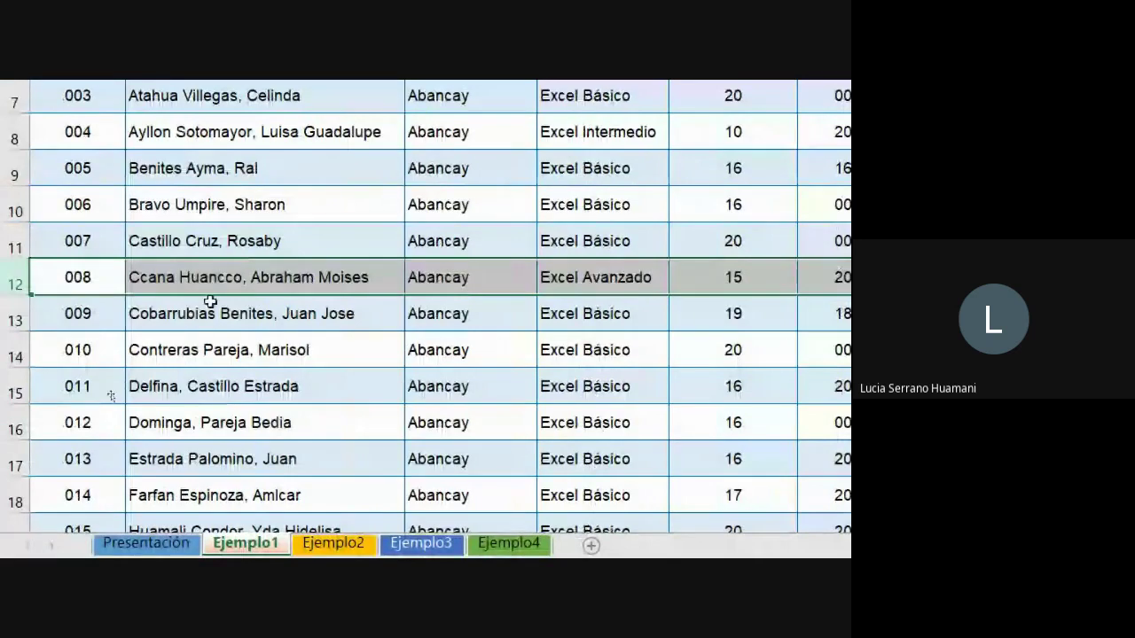
click(560, 274)
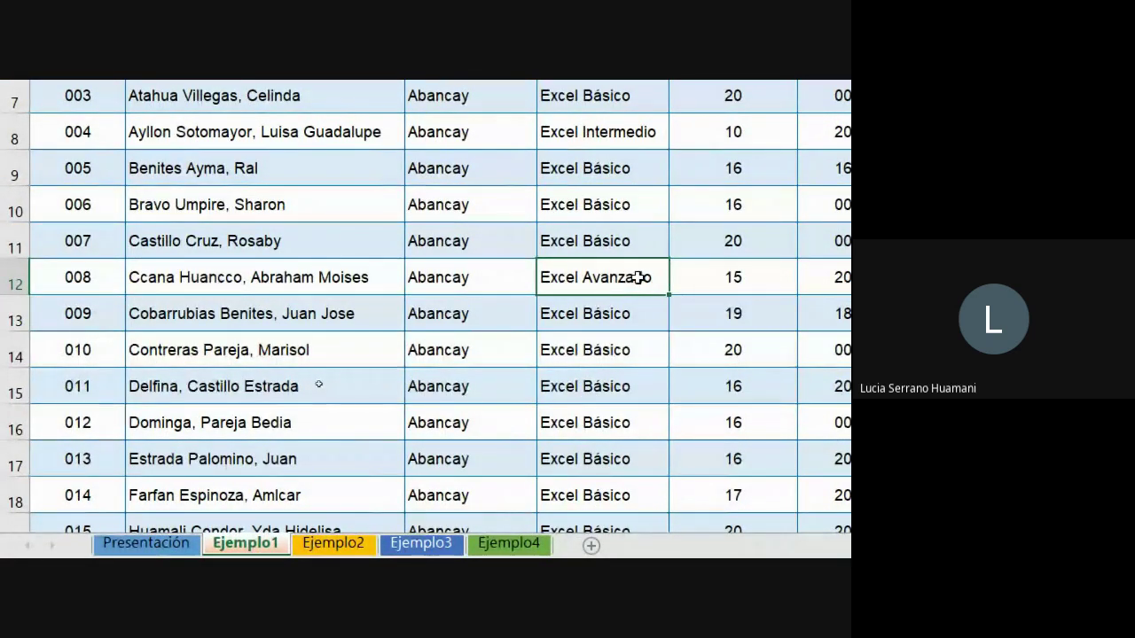
click(223, 278)
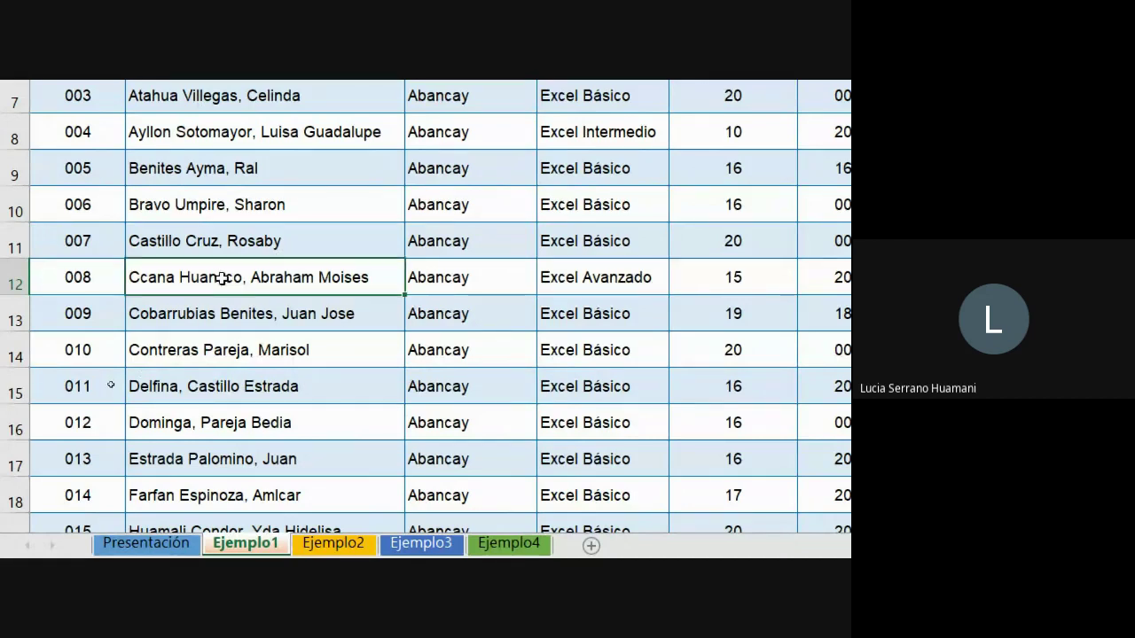
click(426, 278)
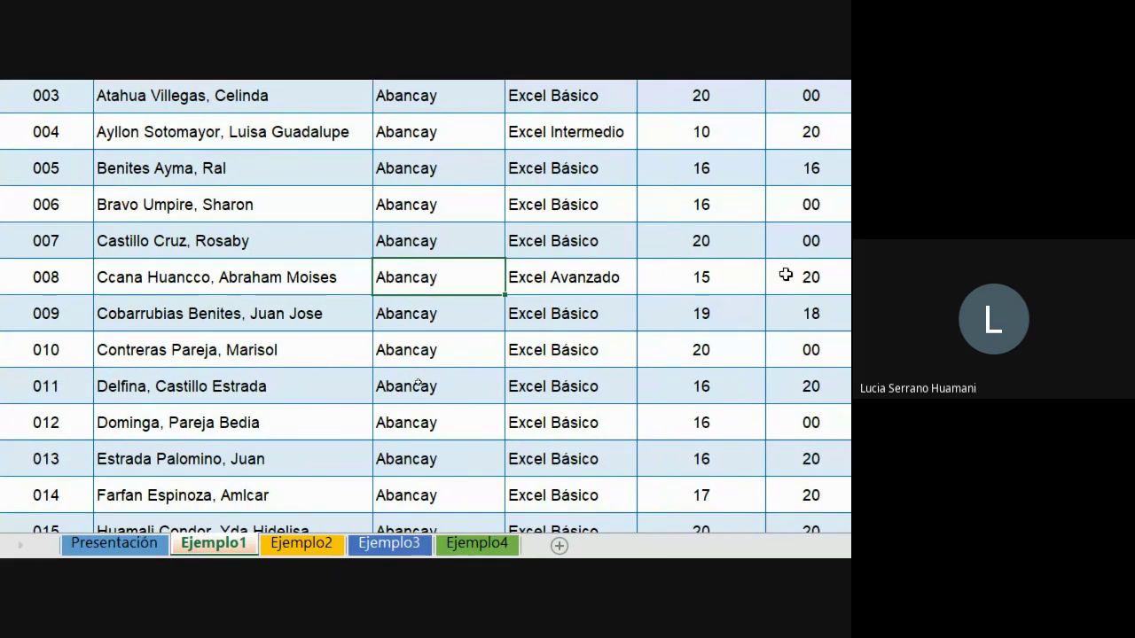
scroll(785, 277, right, 3)
drag(537, 286, 760, 286)
scroll(789, 282, right, 5)
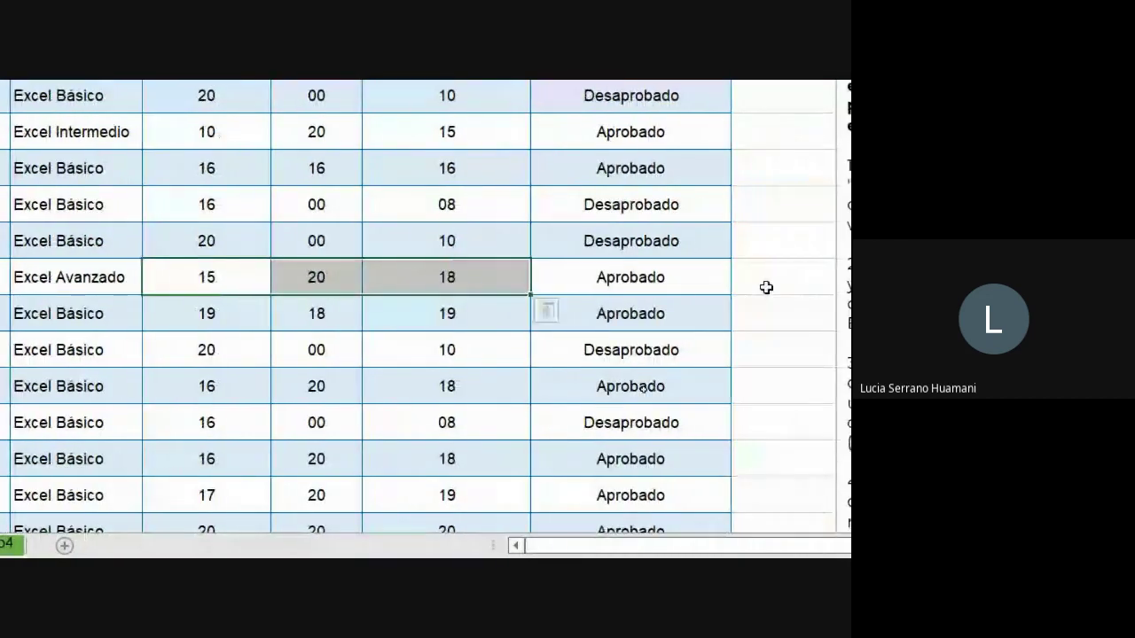
click(654, 277)
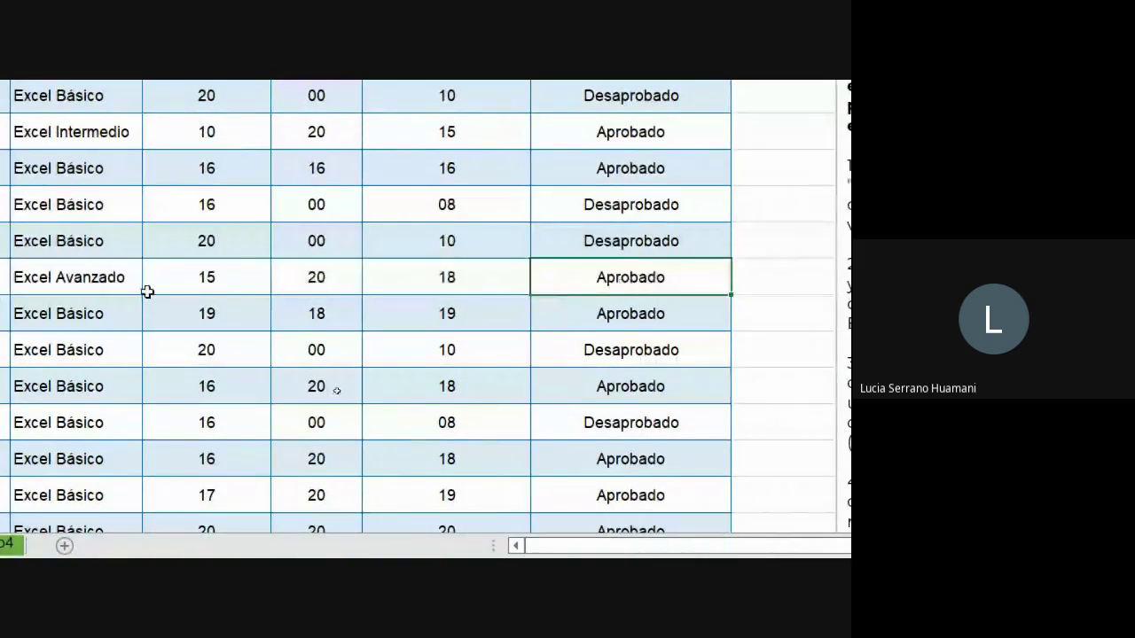
scroll(148, 292, left, 6)
click(626, 282)
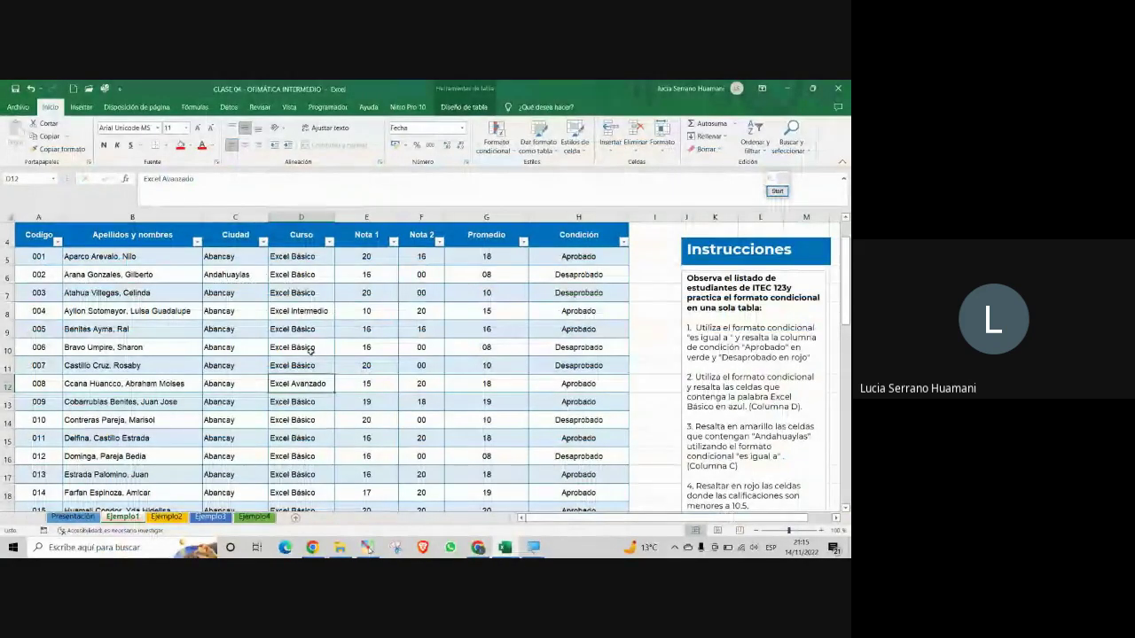
scroll(308, 448, down, 3)
scroll(313, 432, up, 3)
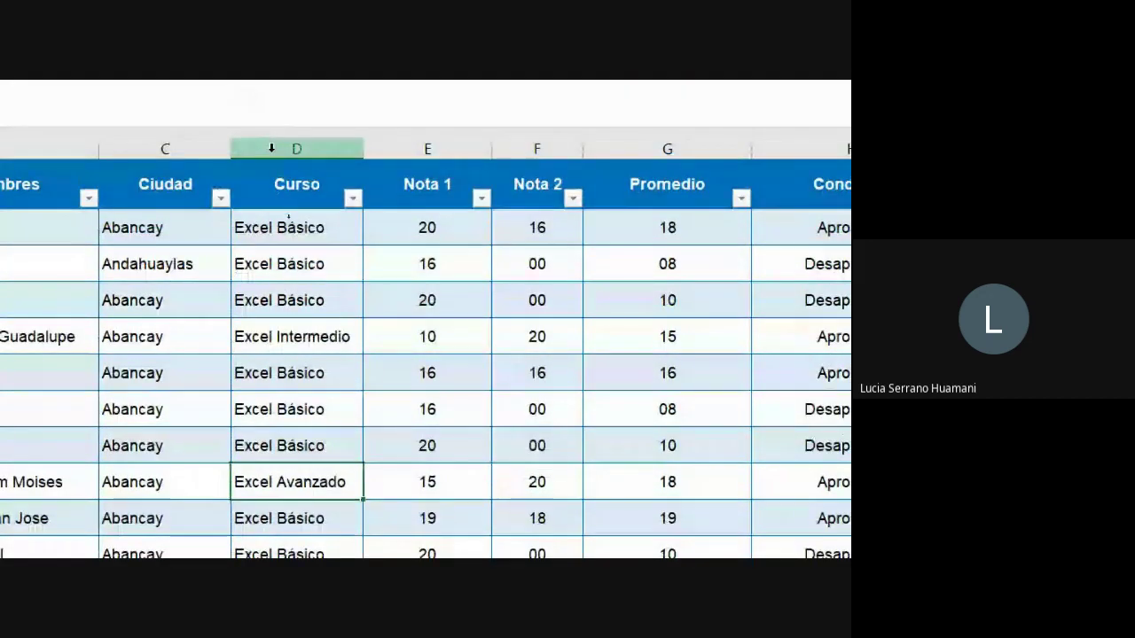
Step: Add an Es igual a rule on the Curso column: EXCEL AVANZADO gets yellow fill, dark yellow text
click(282, 154)
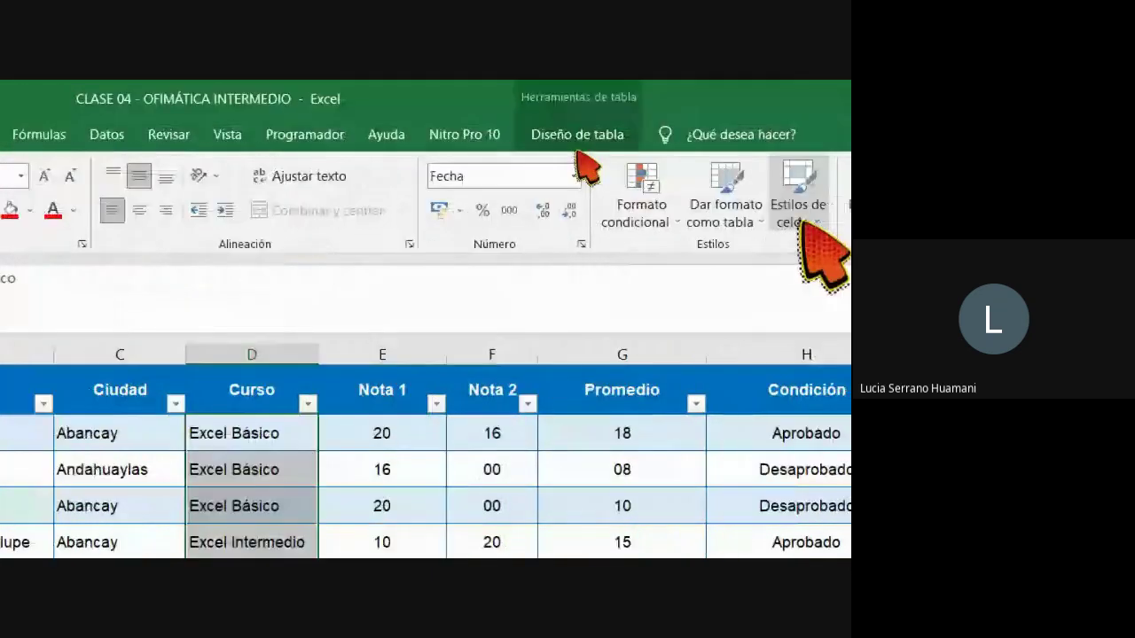
click(345, 197)
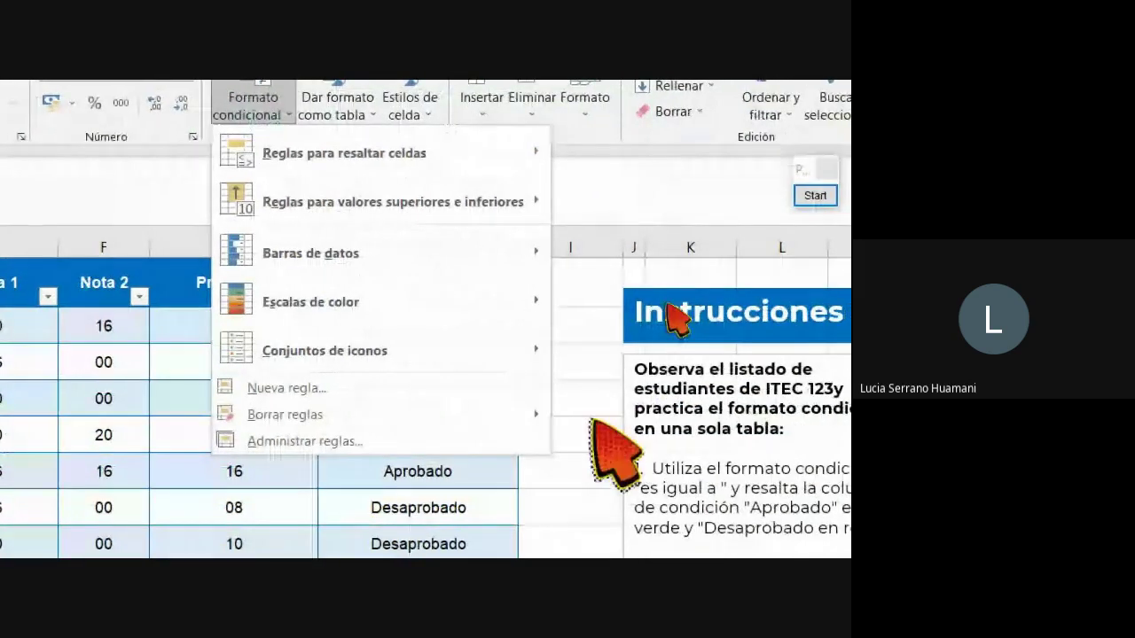
mouse_move(355, 153)
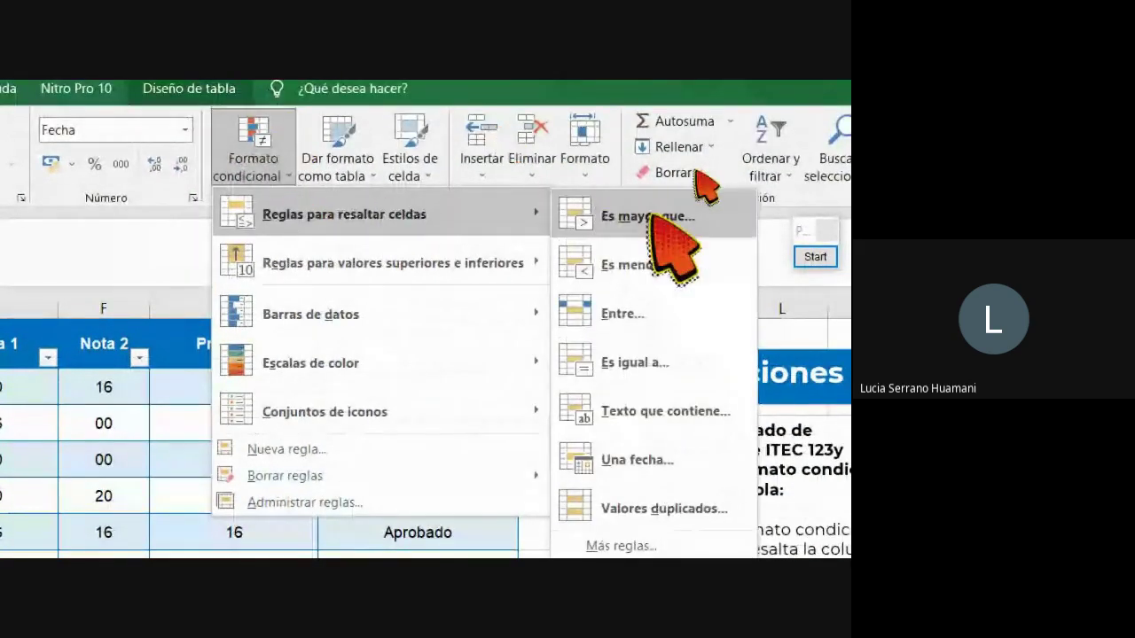
click(661, 364)
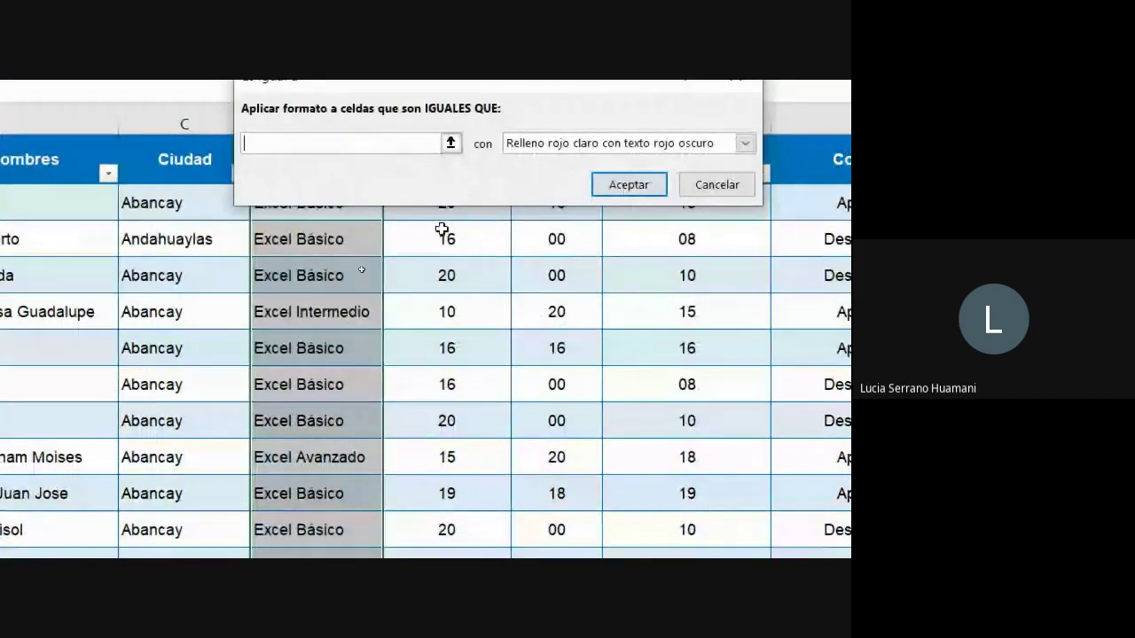
text(EXCEL A)
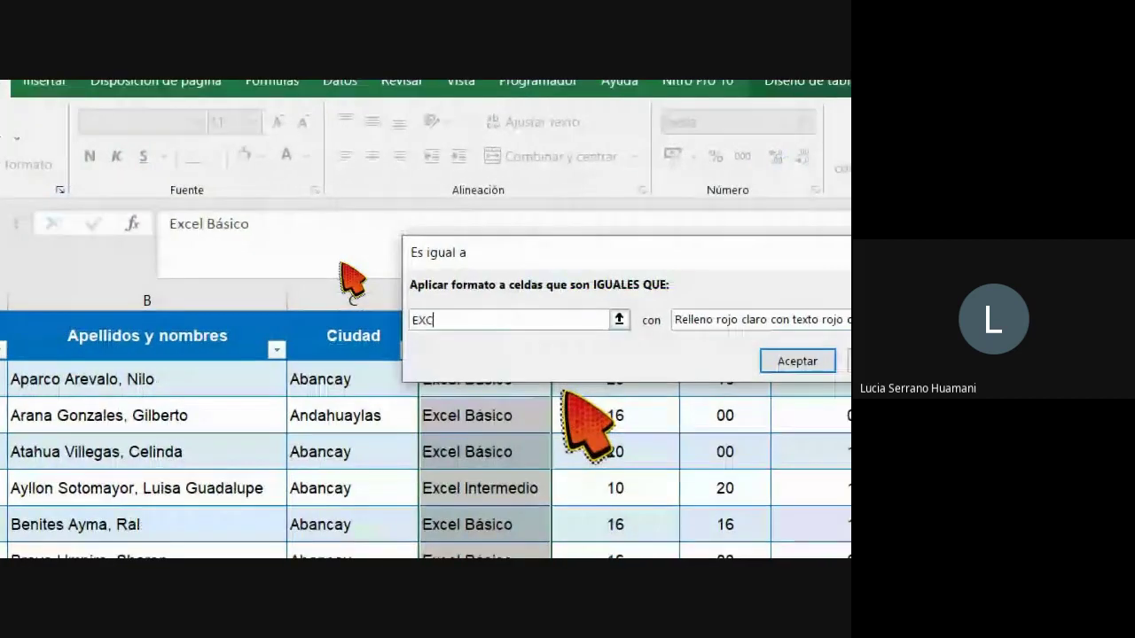
text(VANZADP)
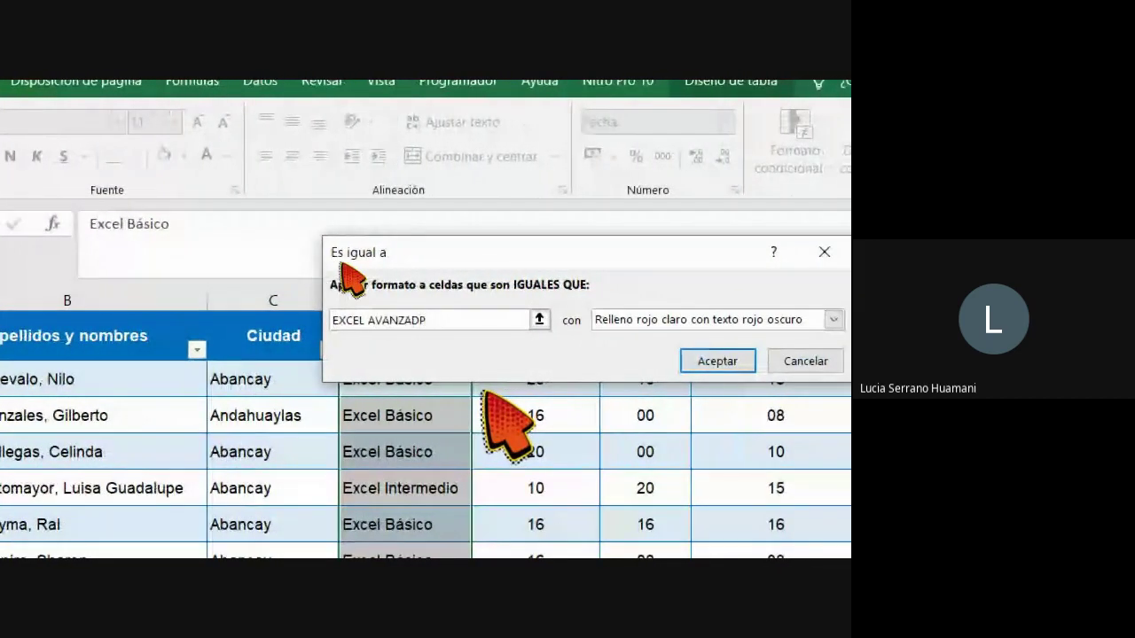
key(BackSpace)
text(O)
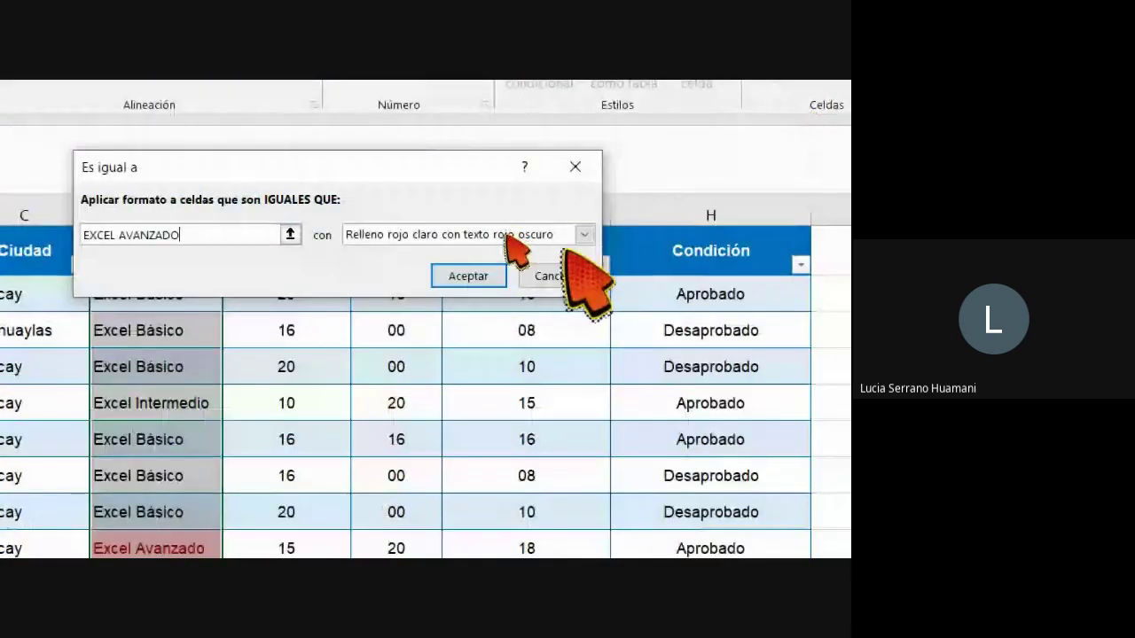
click(584, 234)
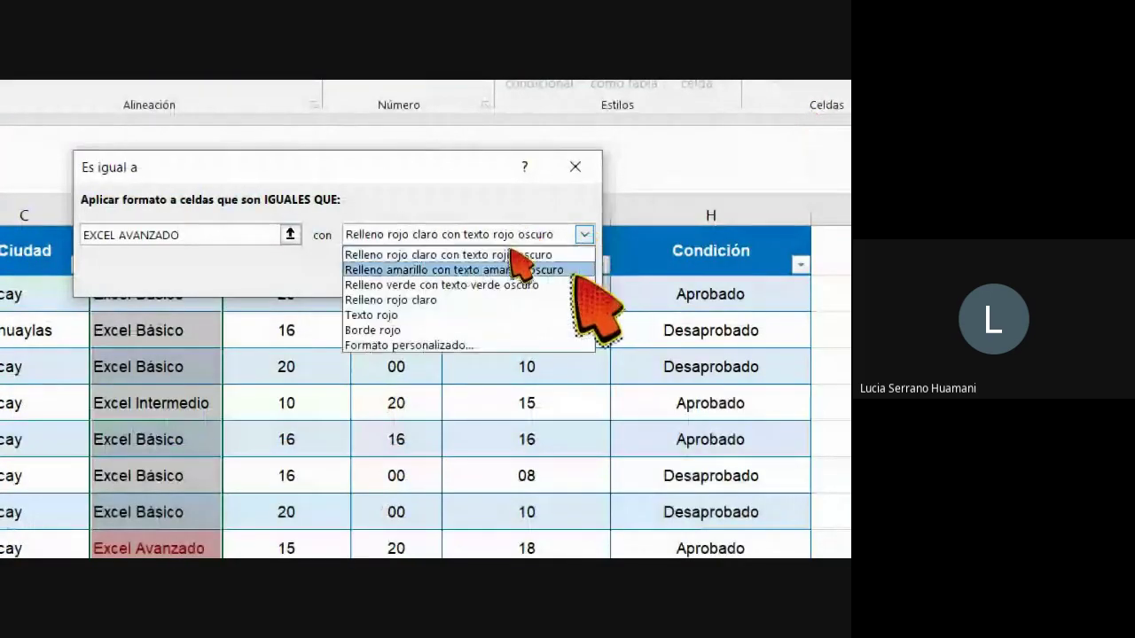
click(466, 269)
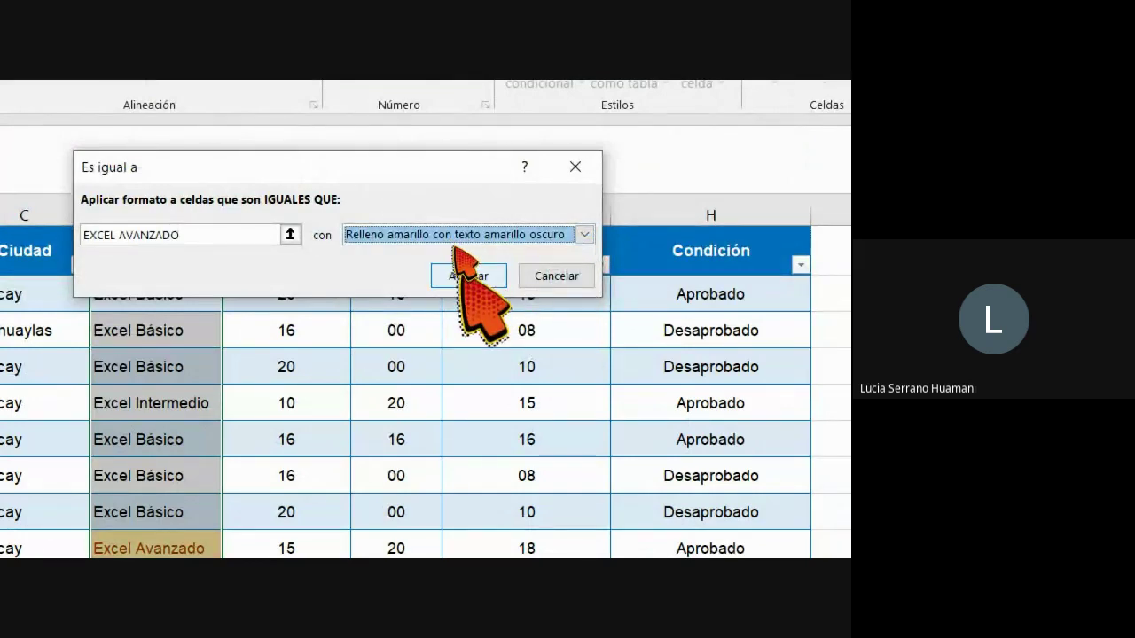
click(466, 271)
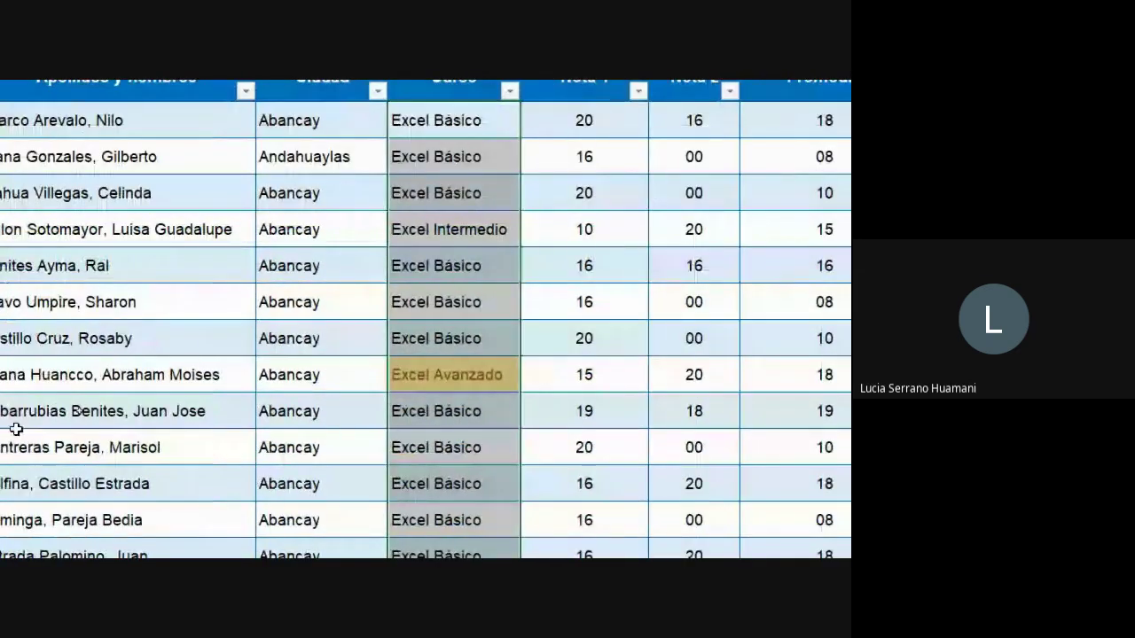
click(471, 410)
click(475, 376)
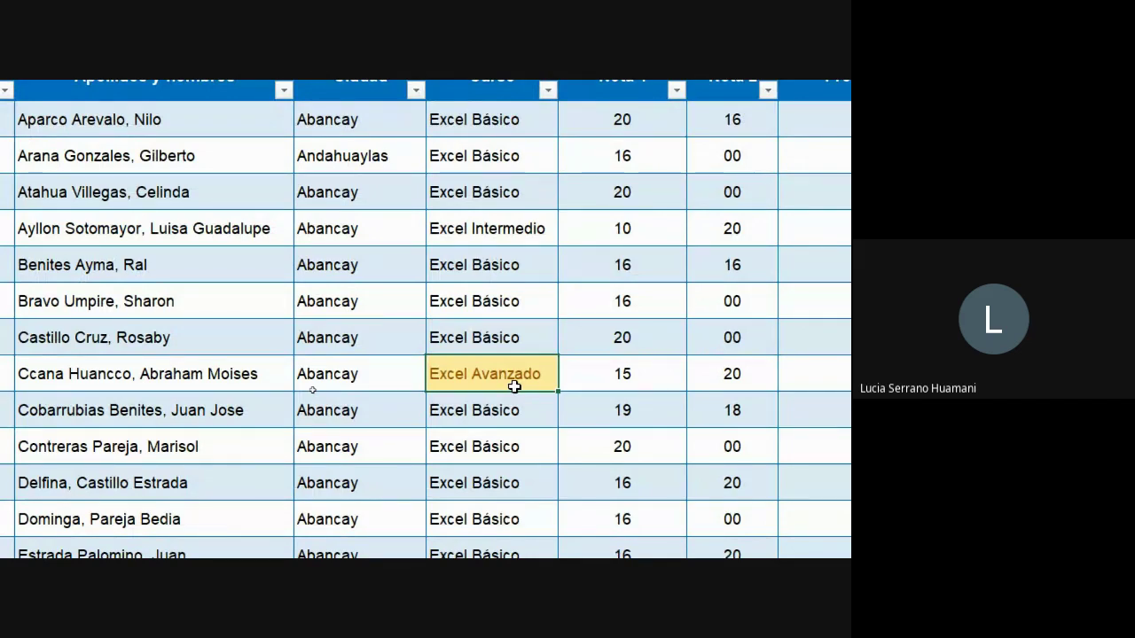
Step: Inspect student 008's highlighted Excel Avanzado cell and row, then open Formato condicional
scroll(88, 405, left, 2)
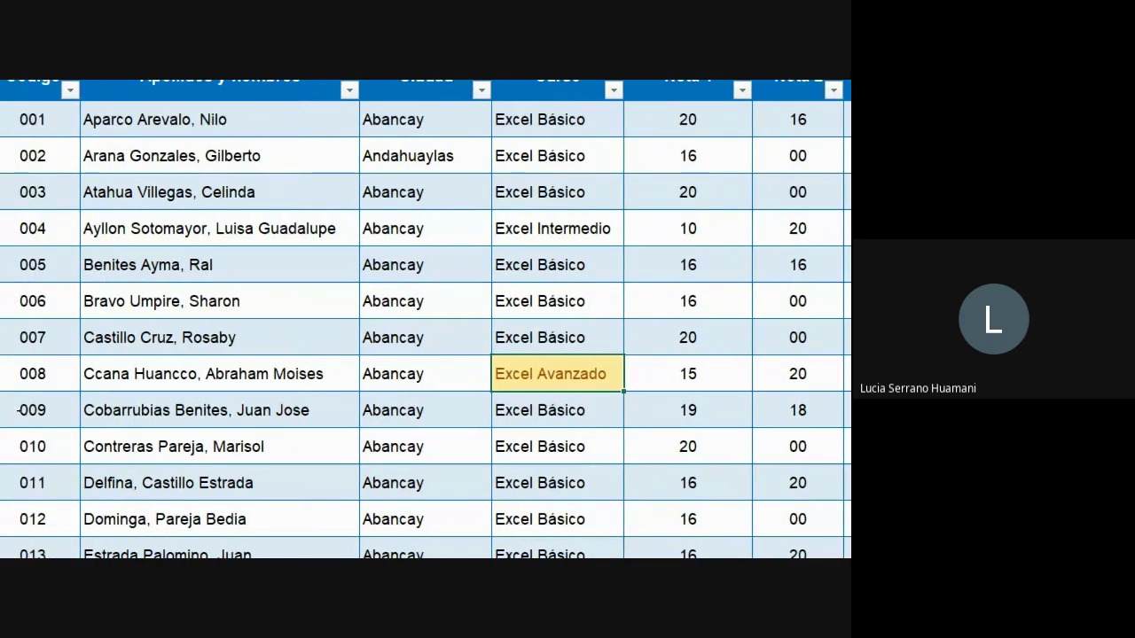
click(284, 381)
click(532, 373)
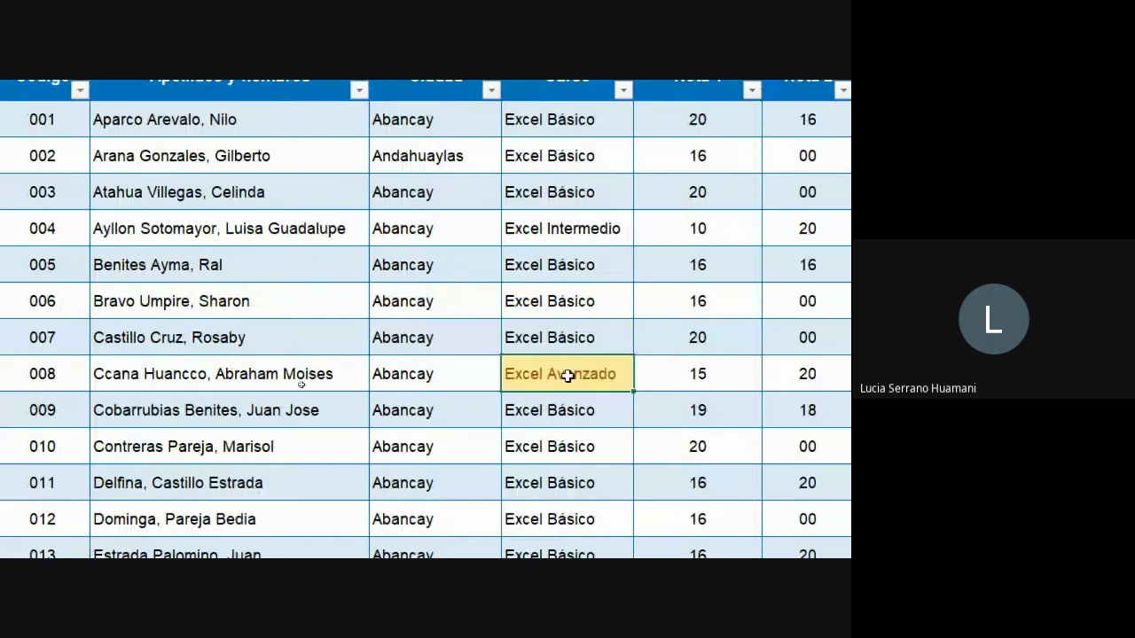
click(17, 377)
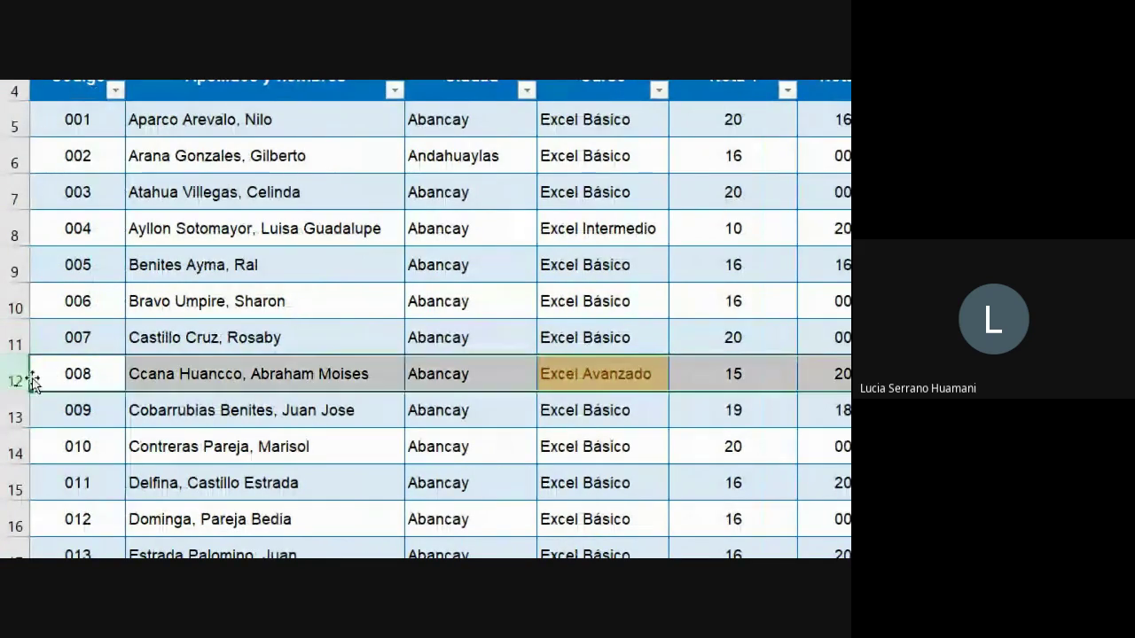
click(578, 377)
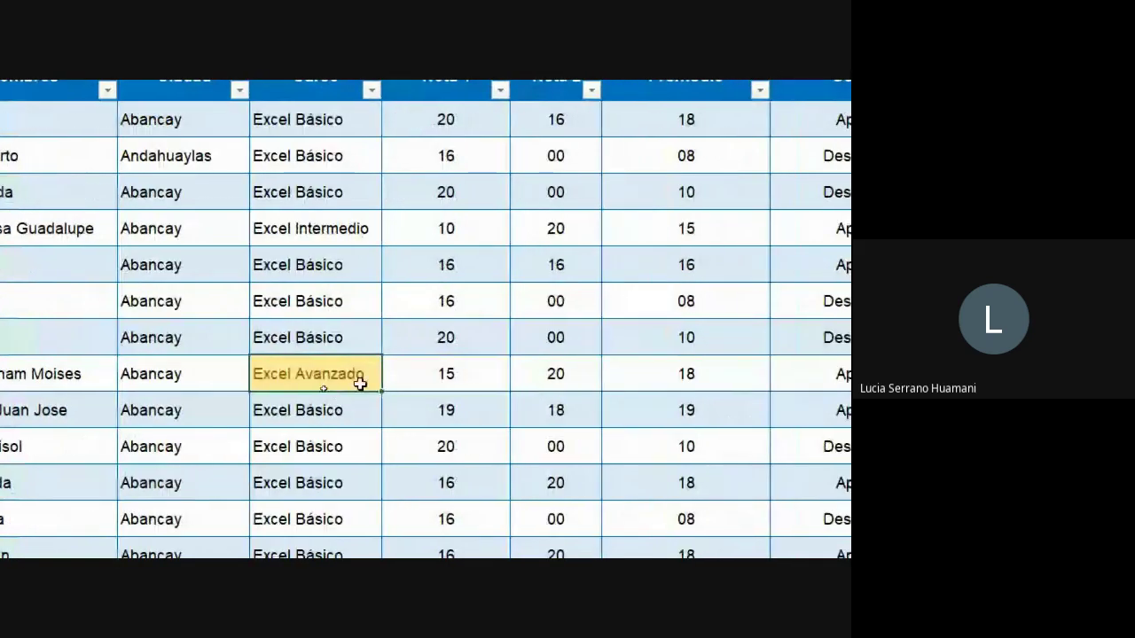
click(332, 337)
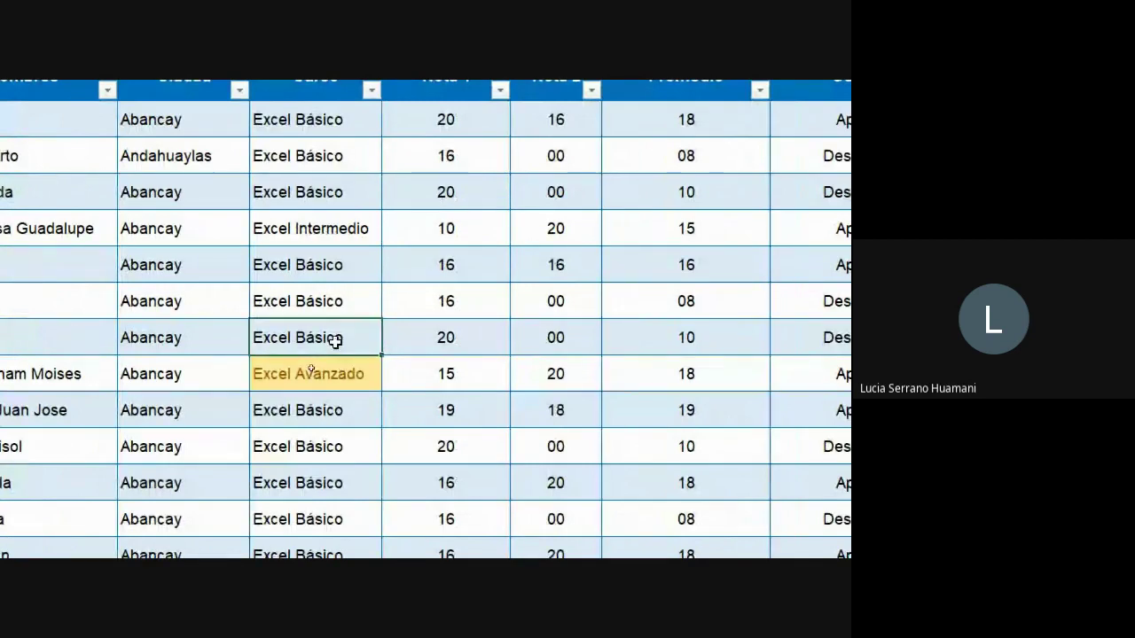
click(321, 309)
click(312, 371)
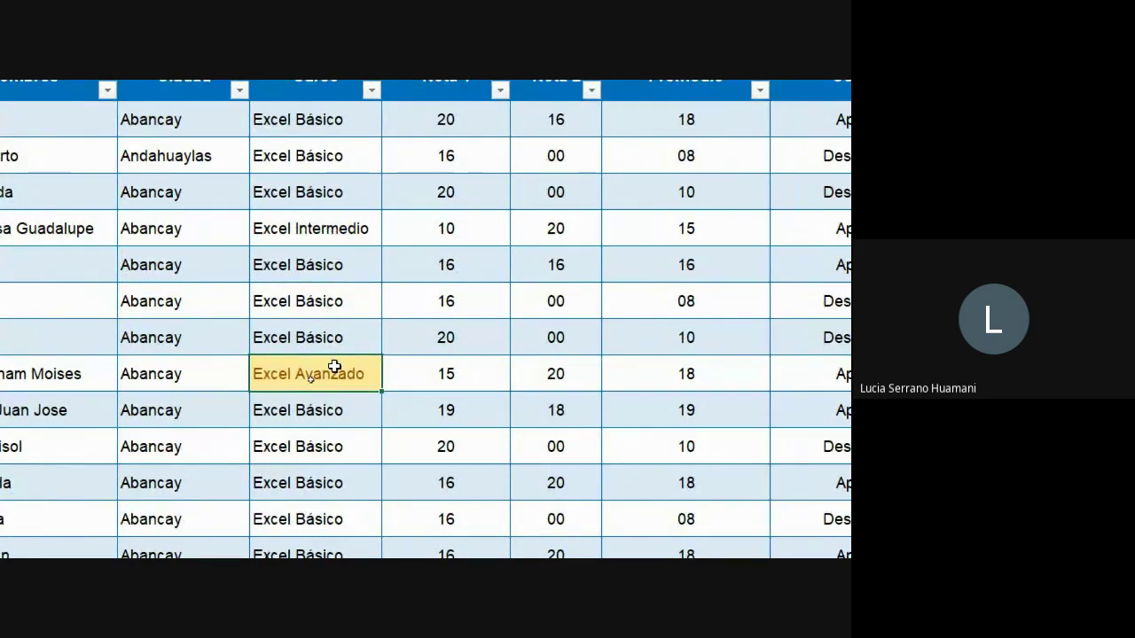
scroll(32, 364, left, 2)
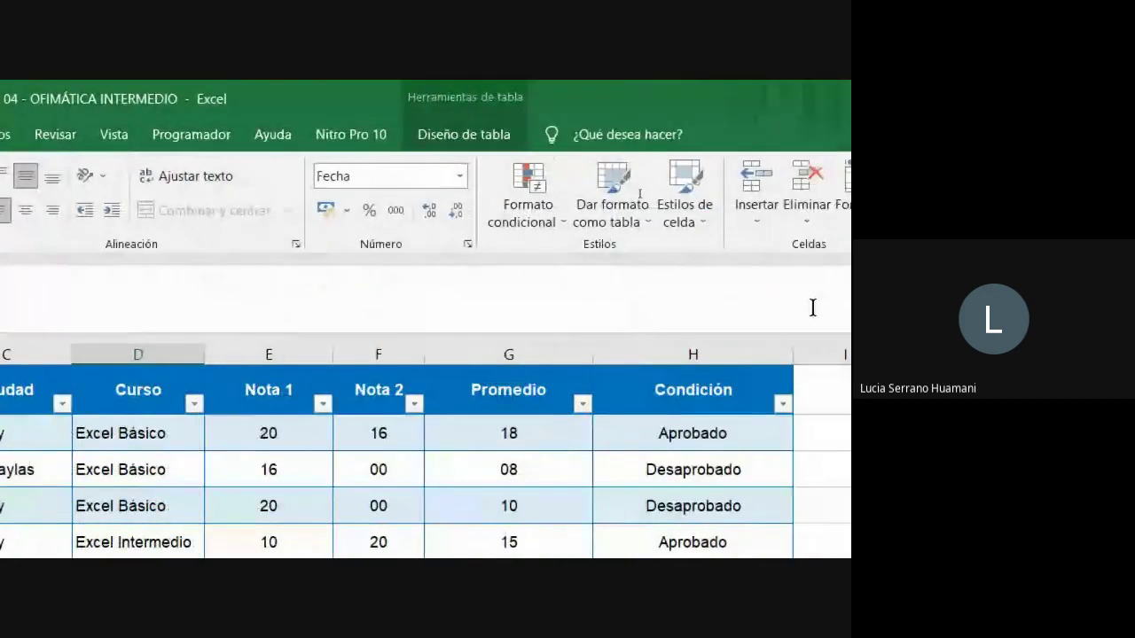
click(529, 190)
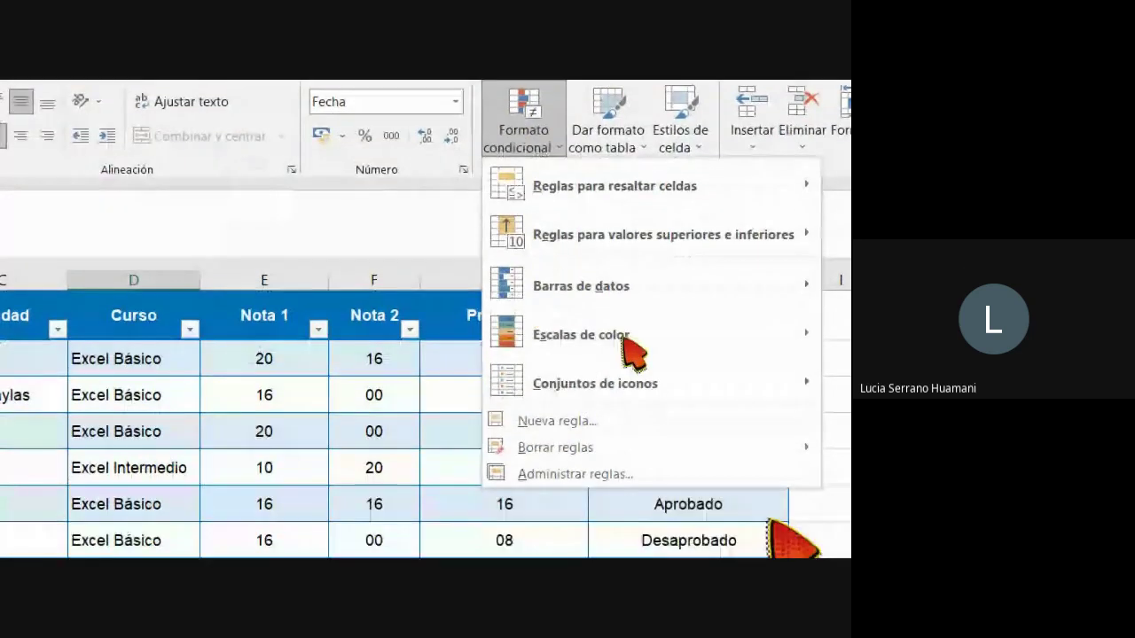
Step: In Administrar reglas, clear the EXCEL AVANZADO rule's column D Se aplica a range
click(483, 474)
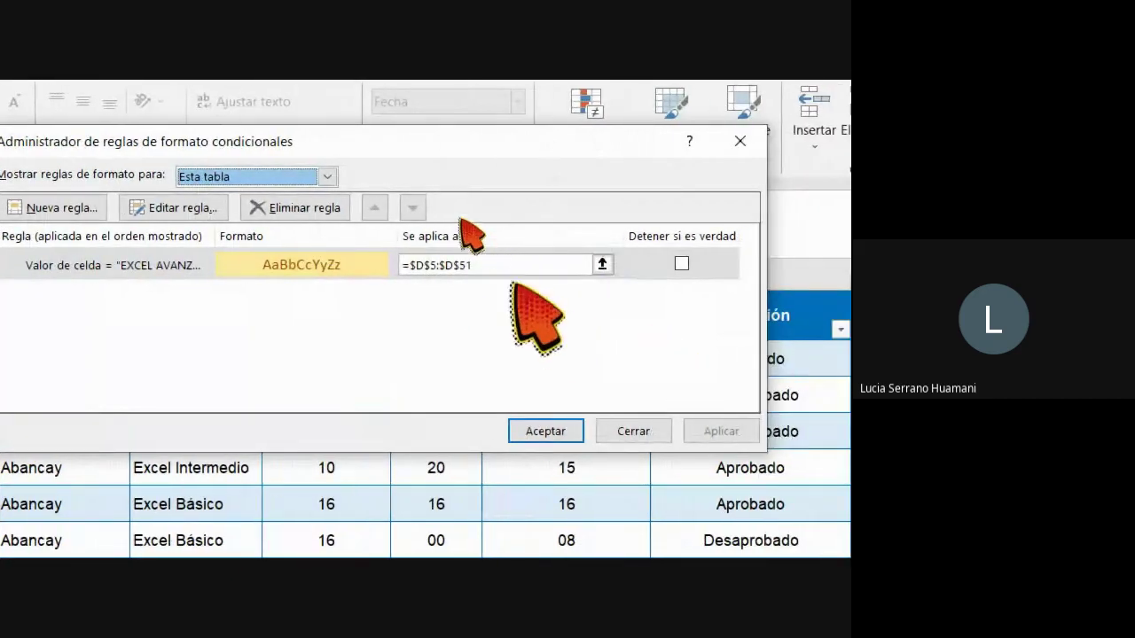
click(593, 265)
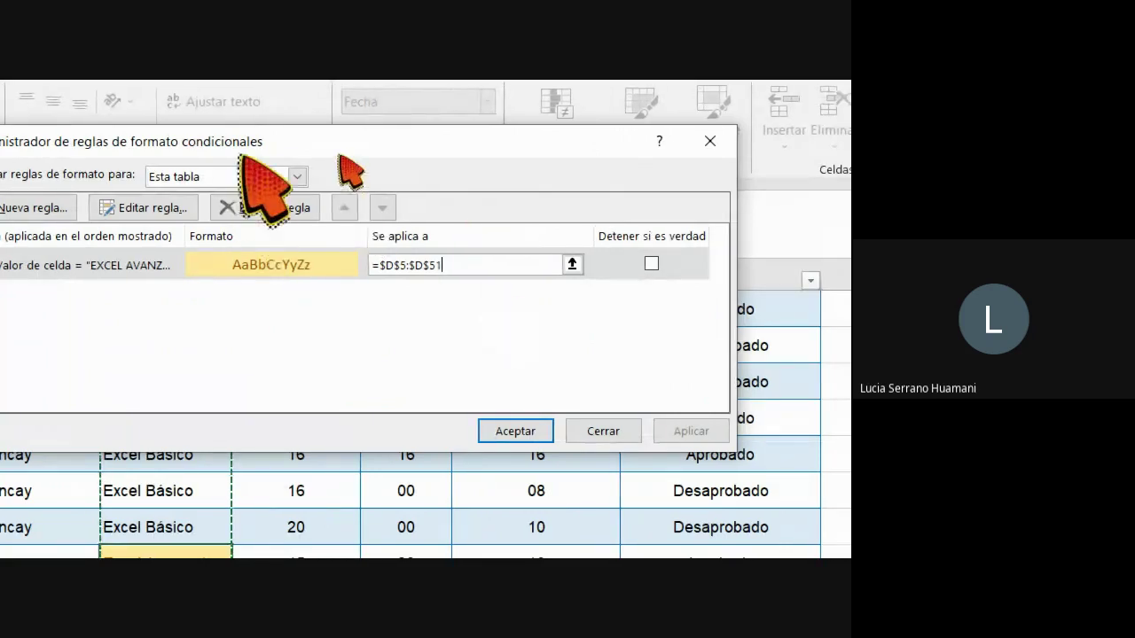
drag(254, 141, 602, 111)
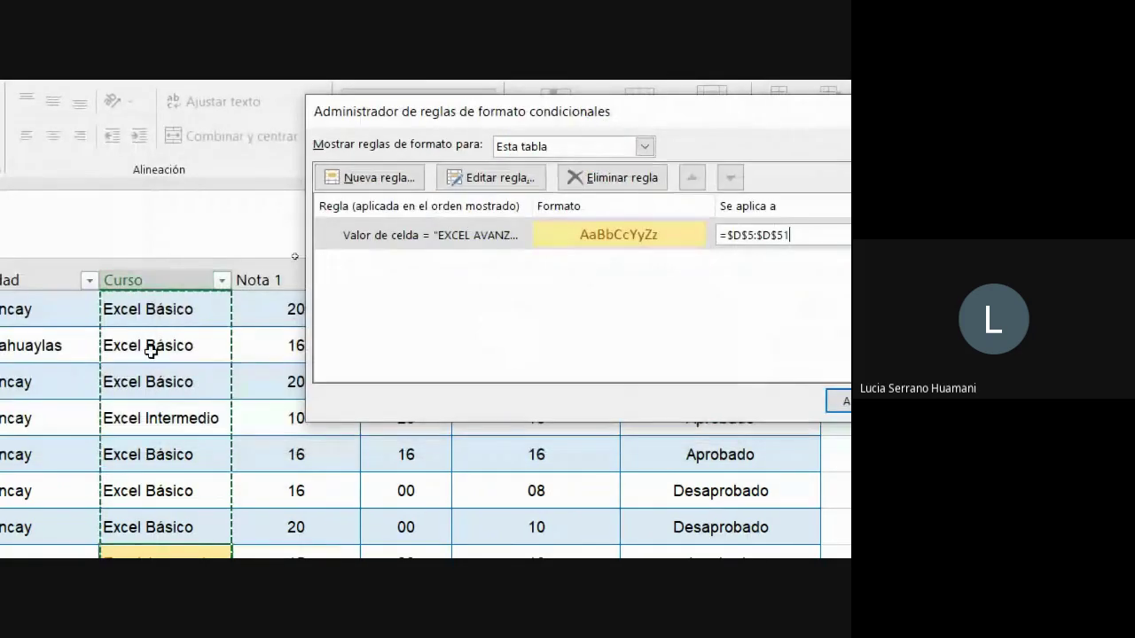
drag(461, 111, 208, 133)
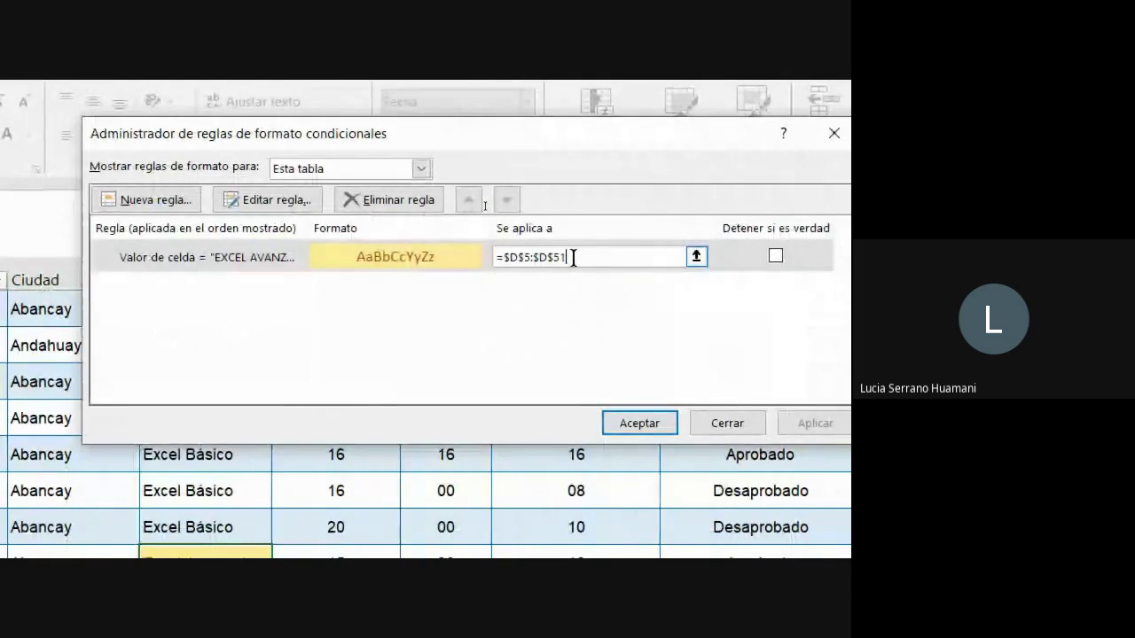
key(BackSpace)
key(BackSpace)
key(BackSpace)
key(BackSpace)
key(BackSpace)
key(BackSpace)
key(BackSpace)
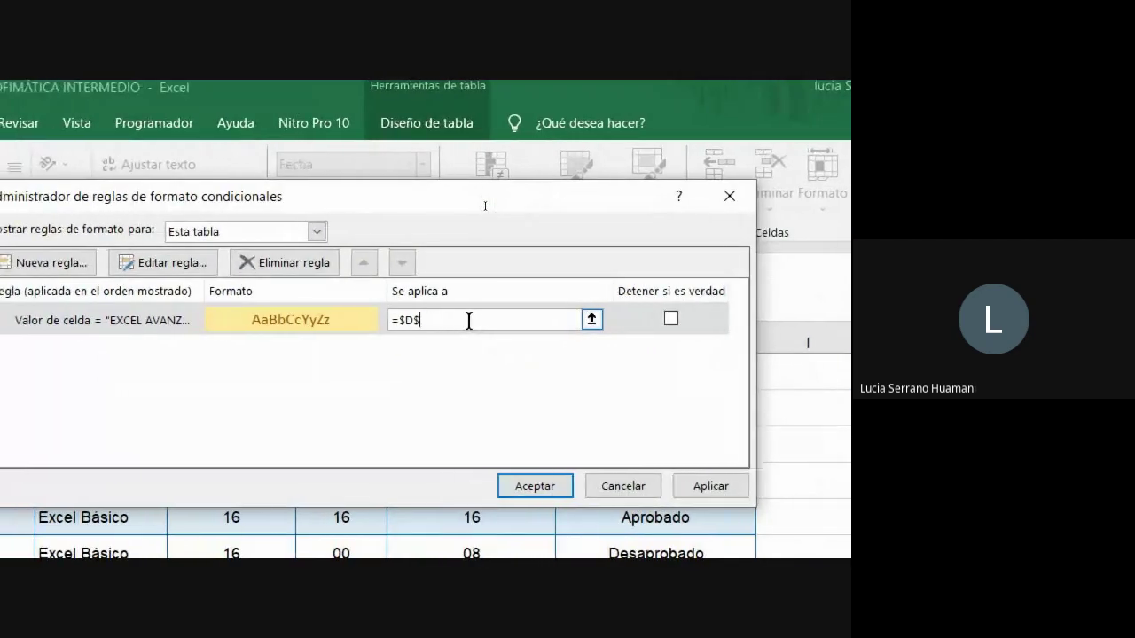
key(BackSpace)
key(BackSpace)
key(BackSpace)
key(BackSpace)
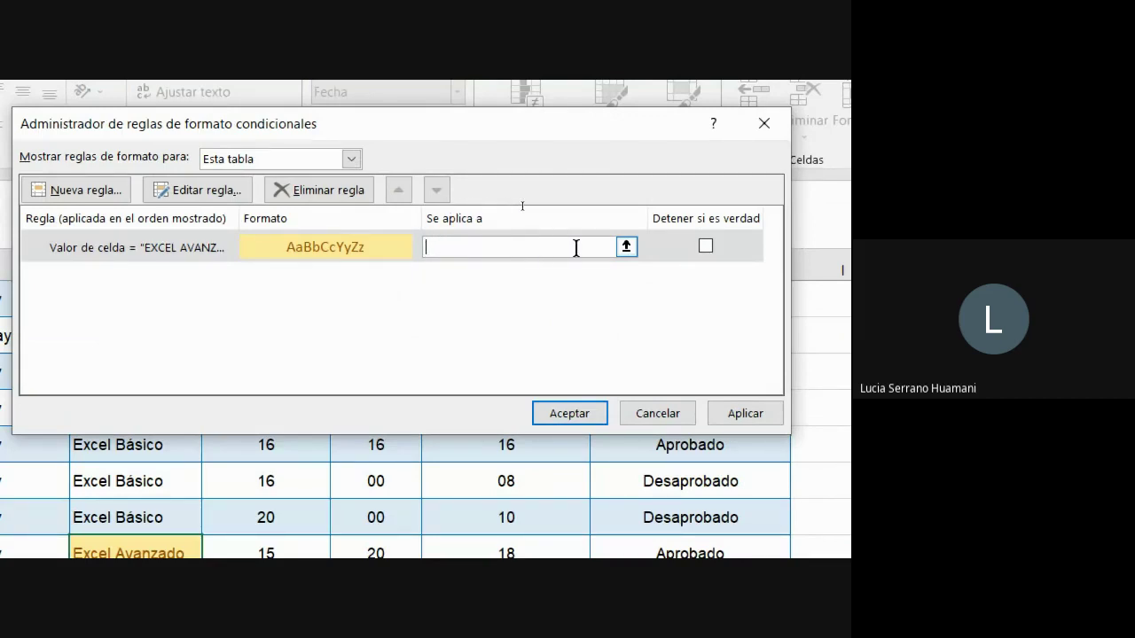
Step: Select $A$5:$H$51 on the sheet as the rule's new range and accept it
click(625, 246)
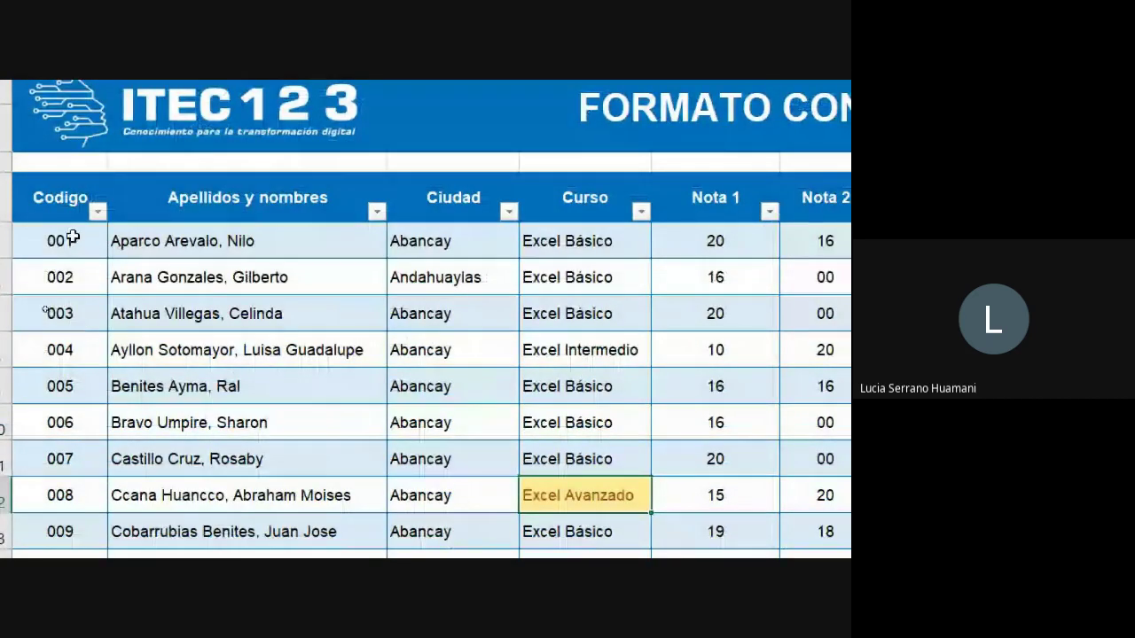
drag(62, 234, 768, 422)
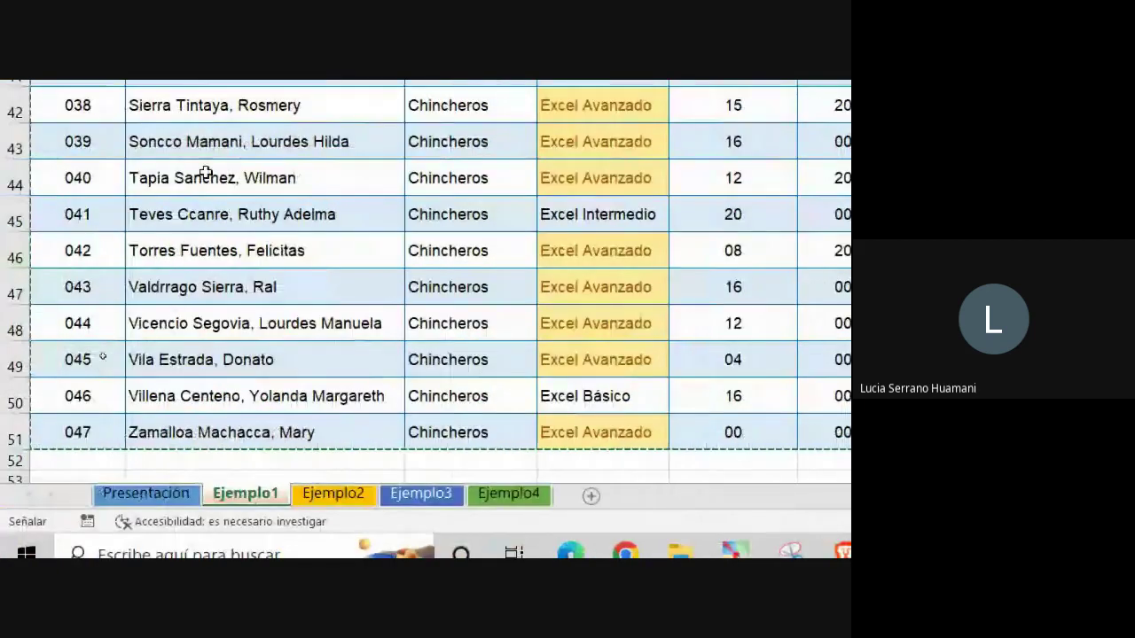
scroll(66, 266, up, 8)
scroll(503, 265, up, 6)
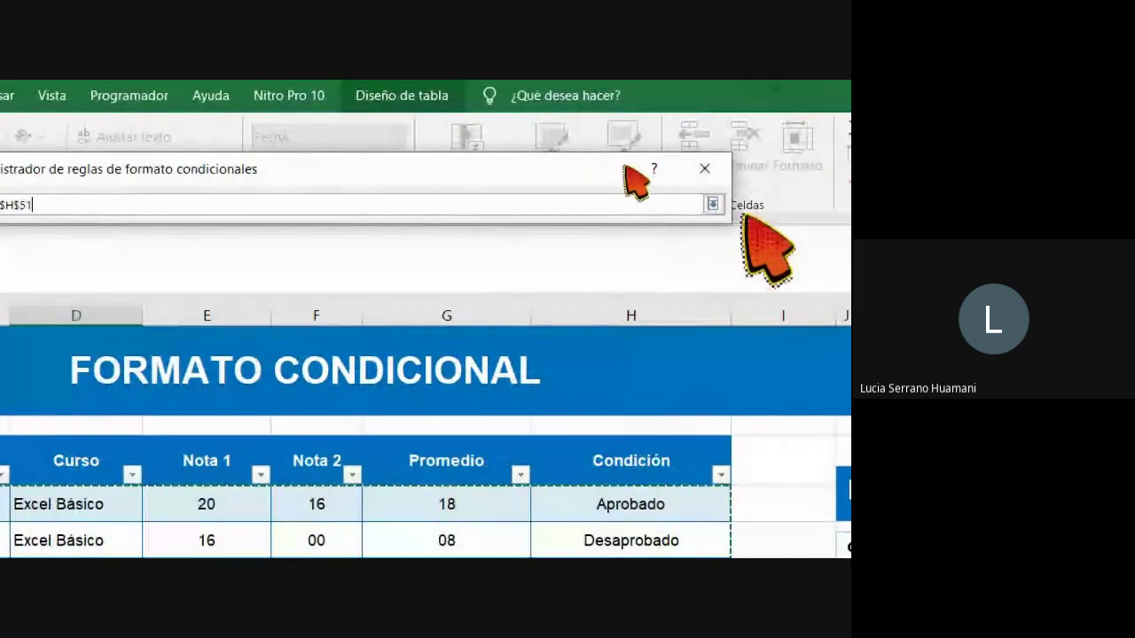
click(712, 204)
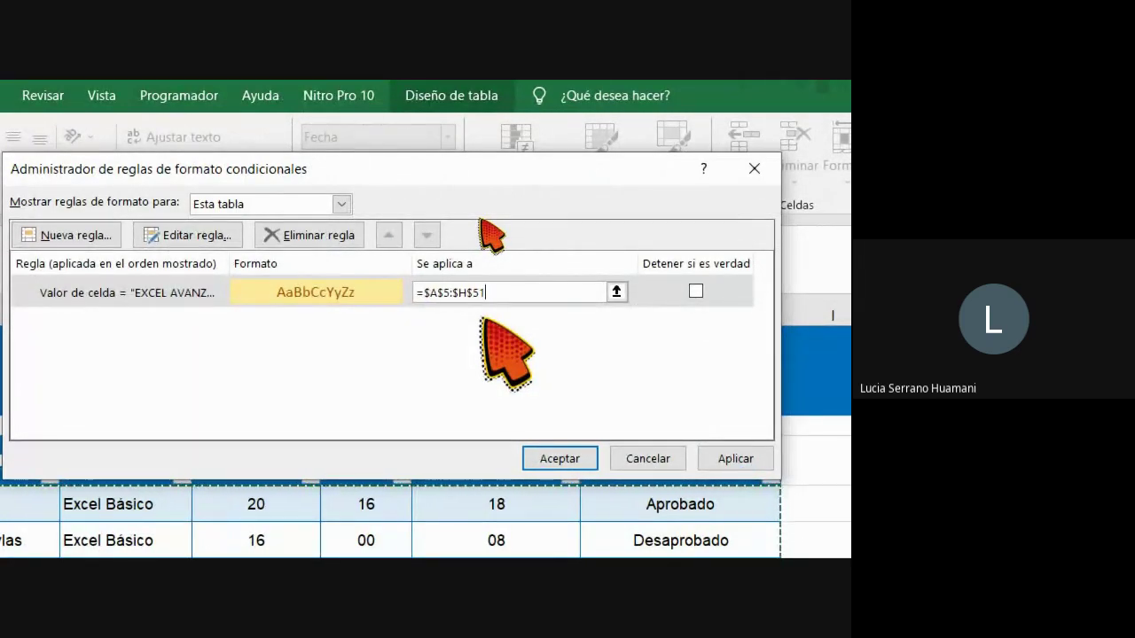
click(559, 458)
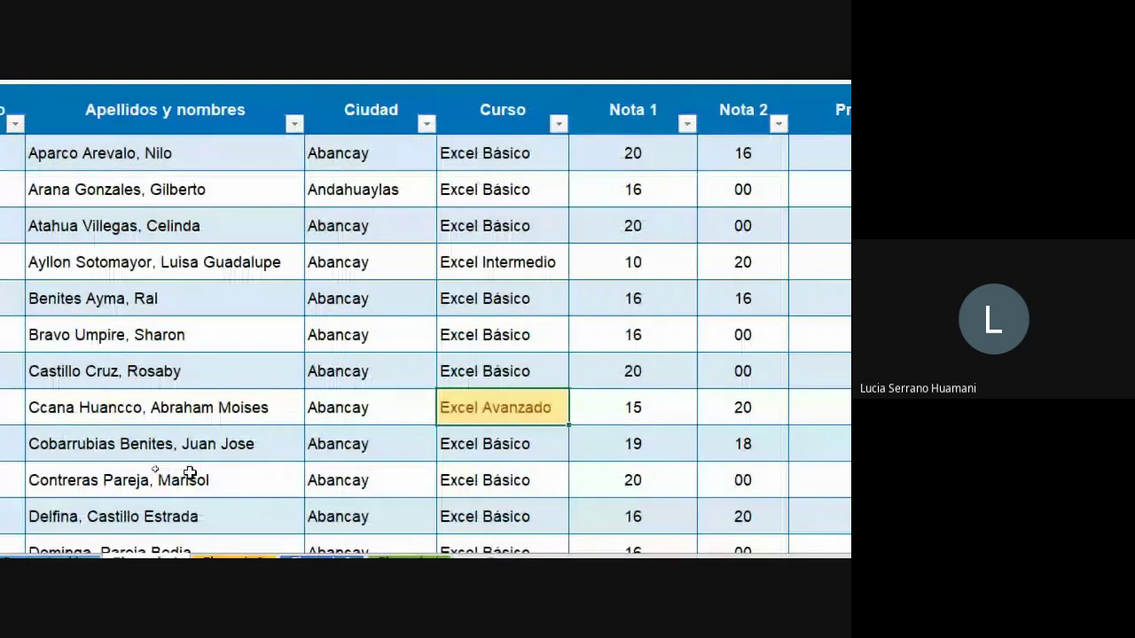
scroll(559, 393, down, 2)
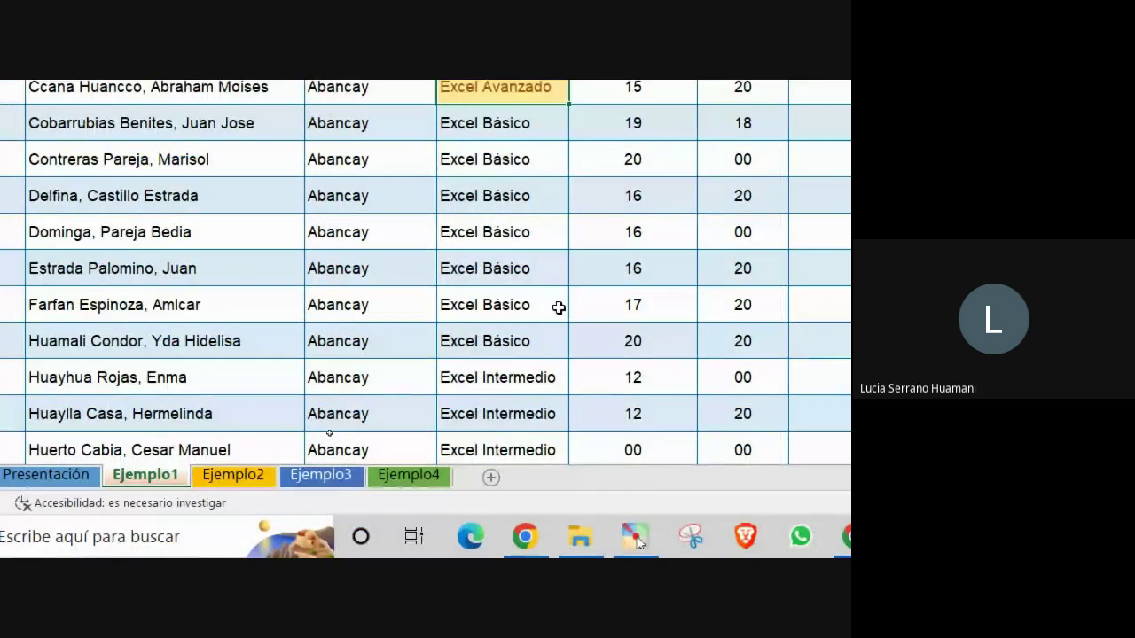
scroll(558, 307, up, 1)
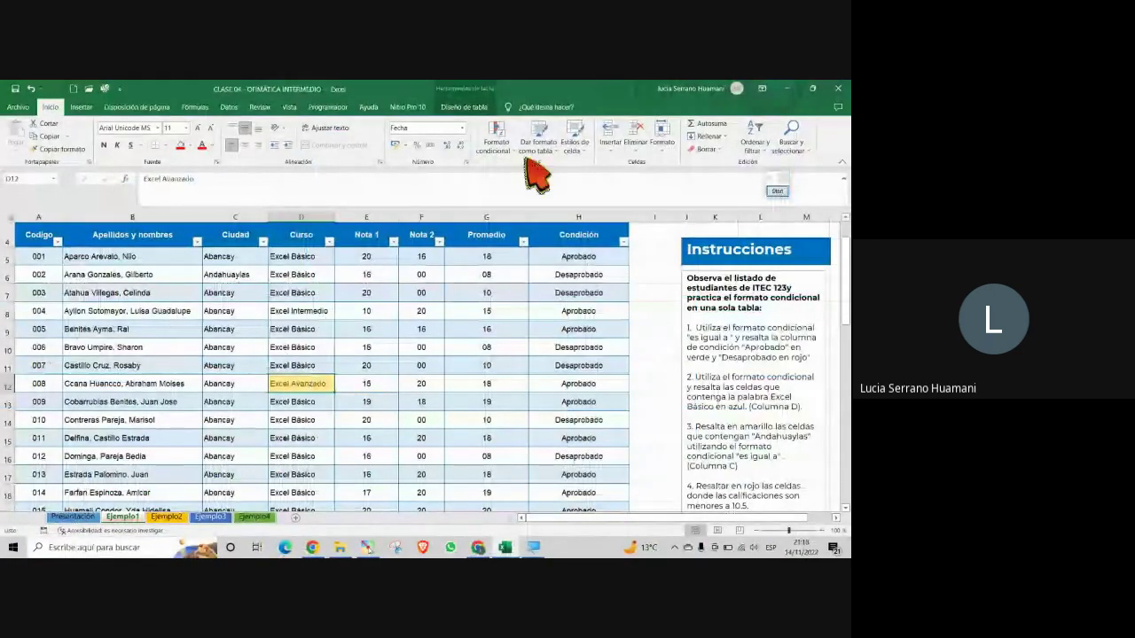
click(496, 140)
Step: Reopen the rule's Applies to range and drag-select A4:H51 on the sheet
click(517, 314)
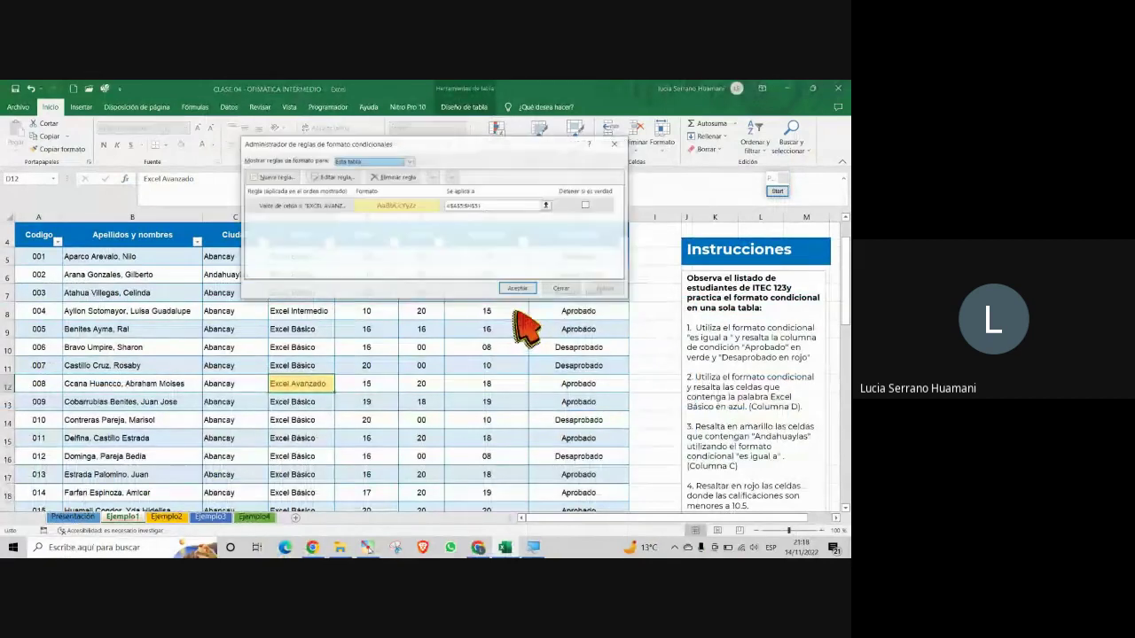
click(501, 208)
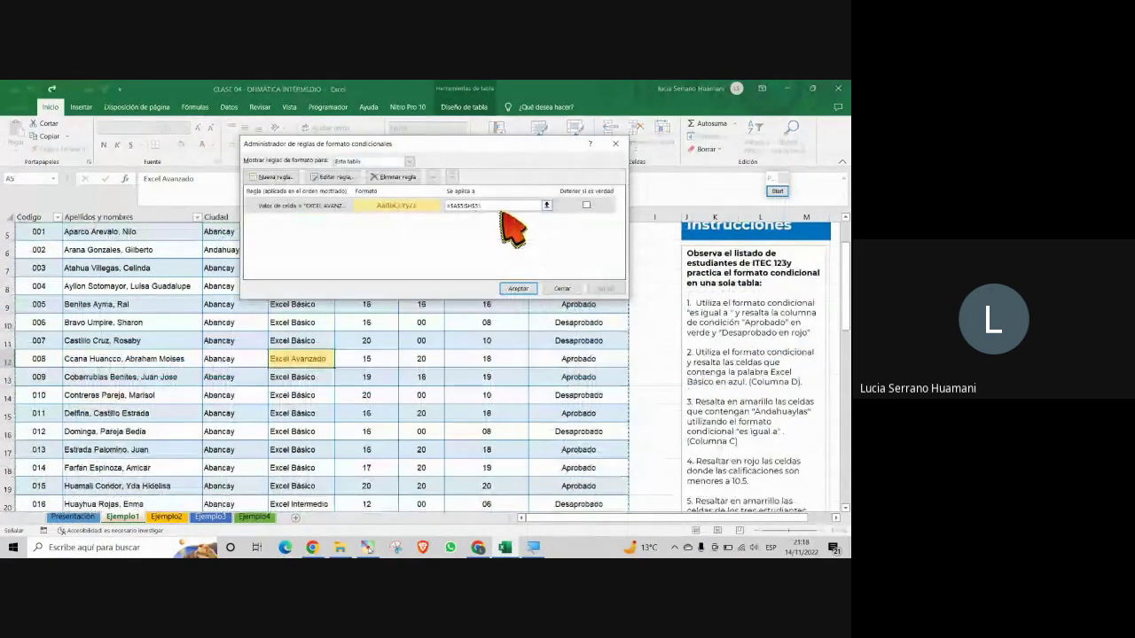
click(503, 208)
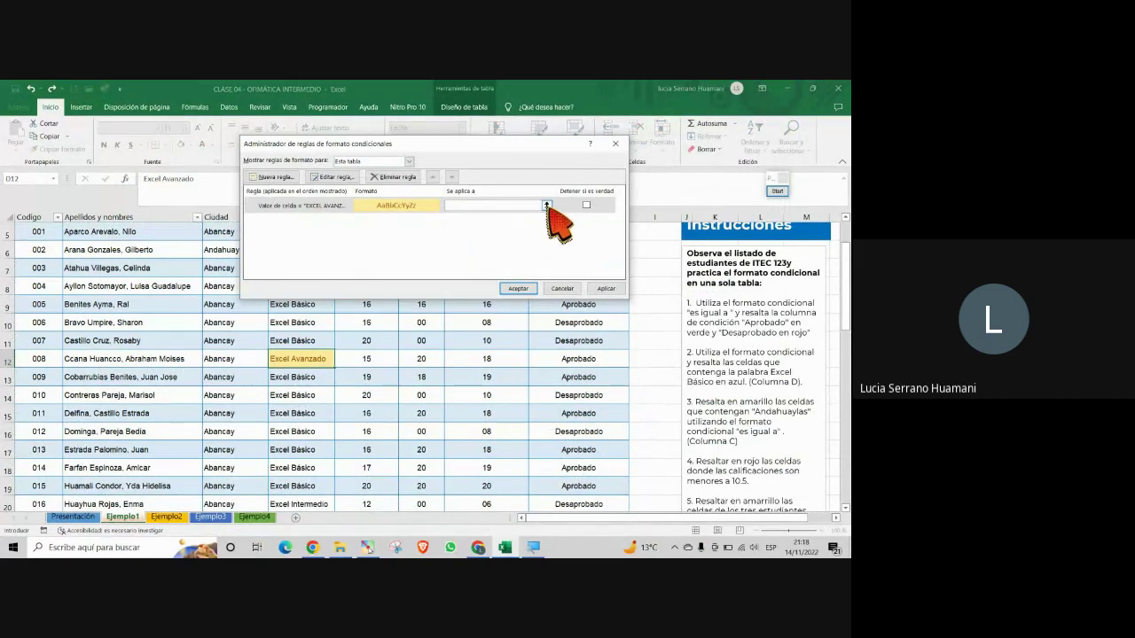
click(547, 204)
scroll(236, 340, up, 2)
scroll(263, 362, down, 1)
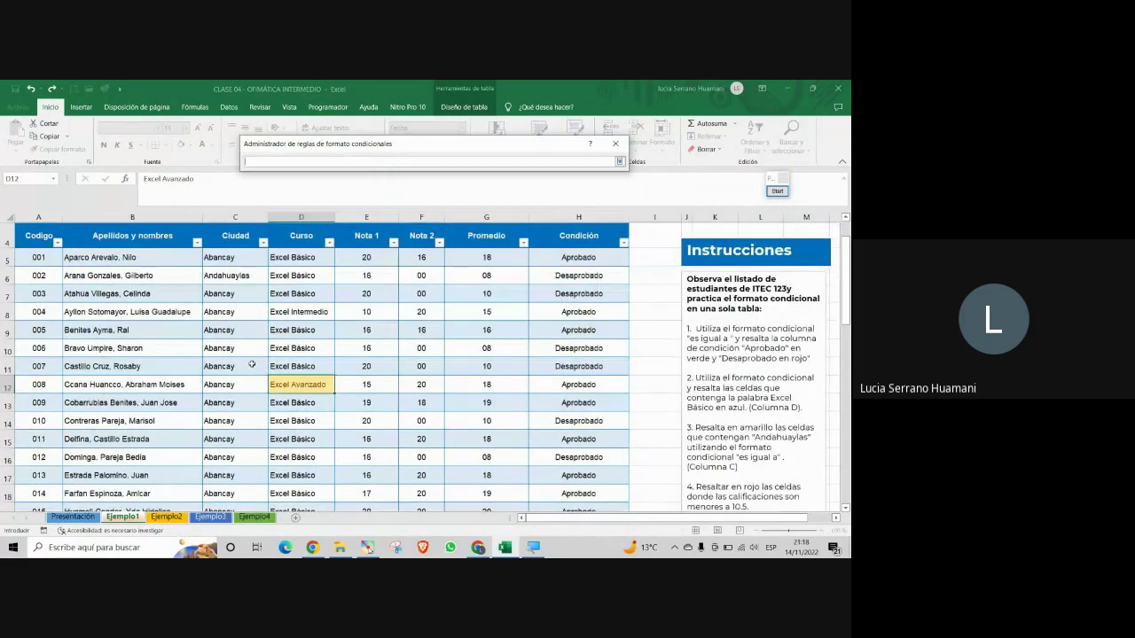
scroll(262, 362, up, 1)
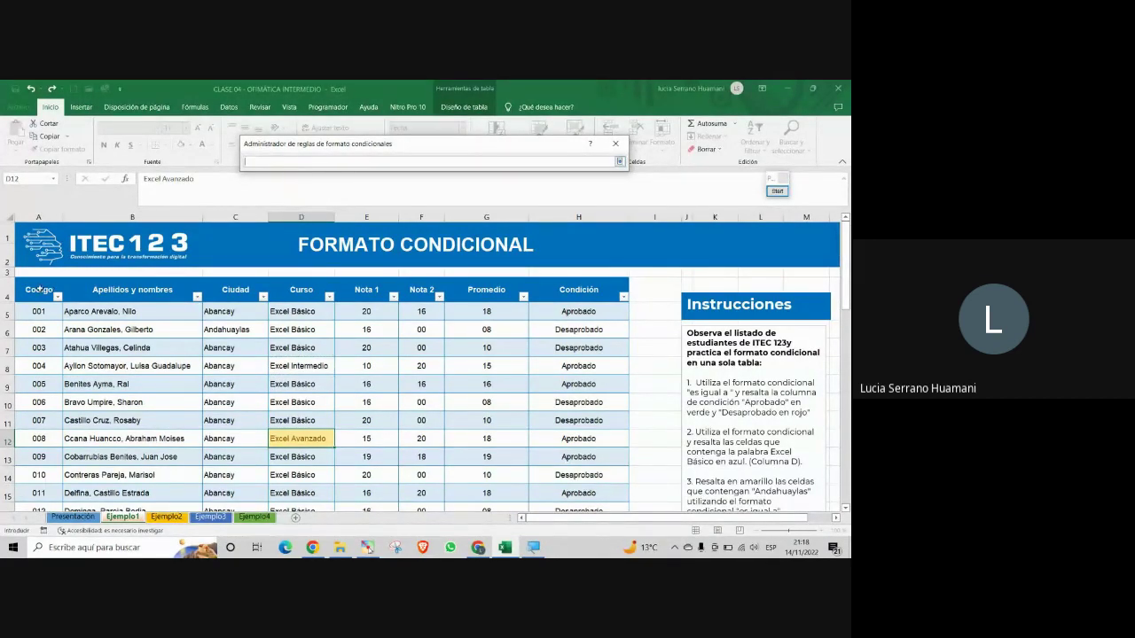
drag(38, 289, 600, 518)
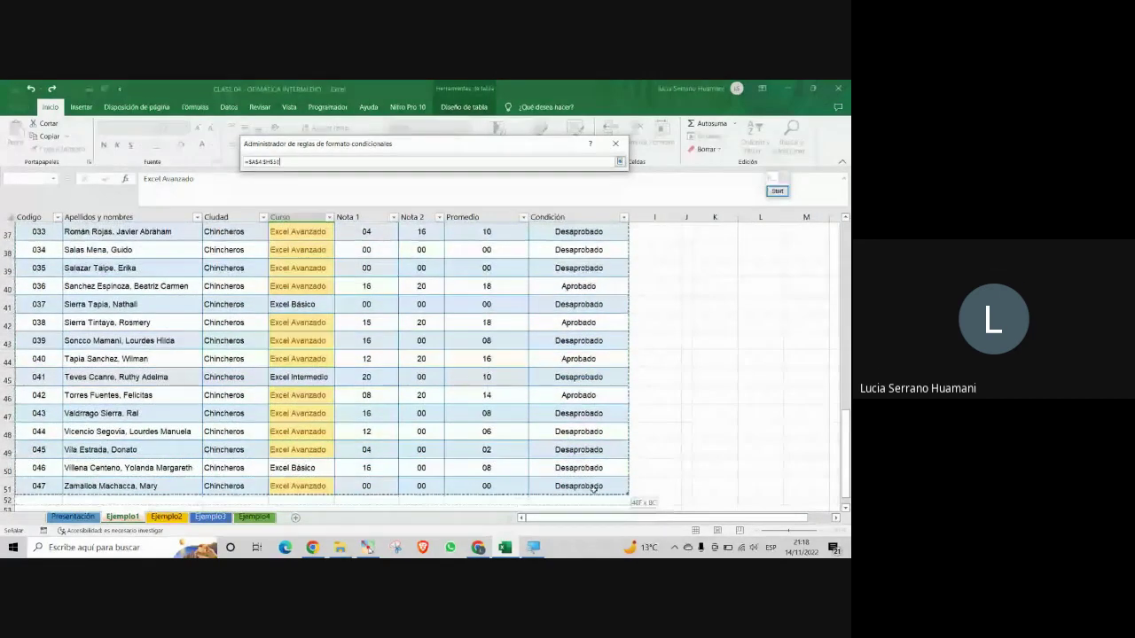
Step: Confirm the A4:H51 range and check the Curso cells for the Excel Avanzado highlight
click(620, 163)
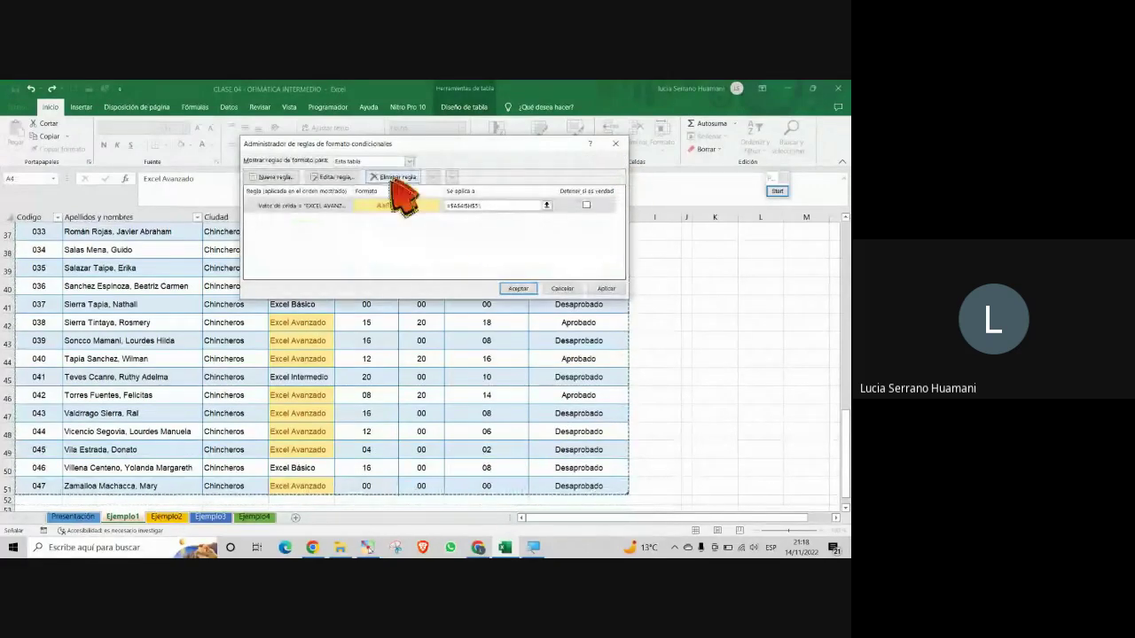
click(520, 288)
scroll(435, 334, up, 7)
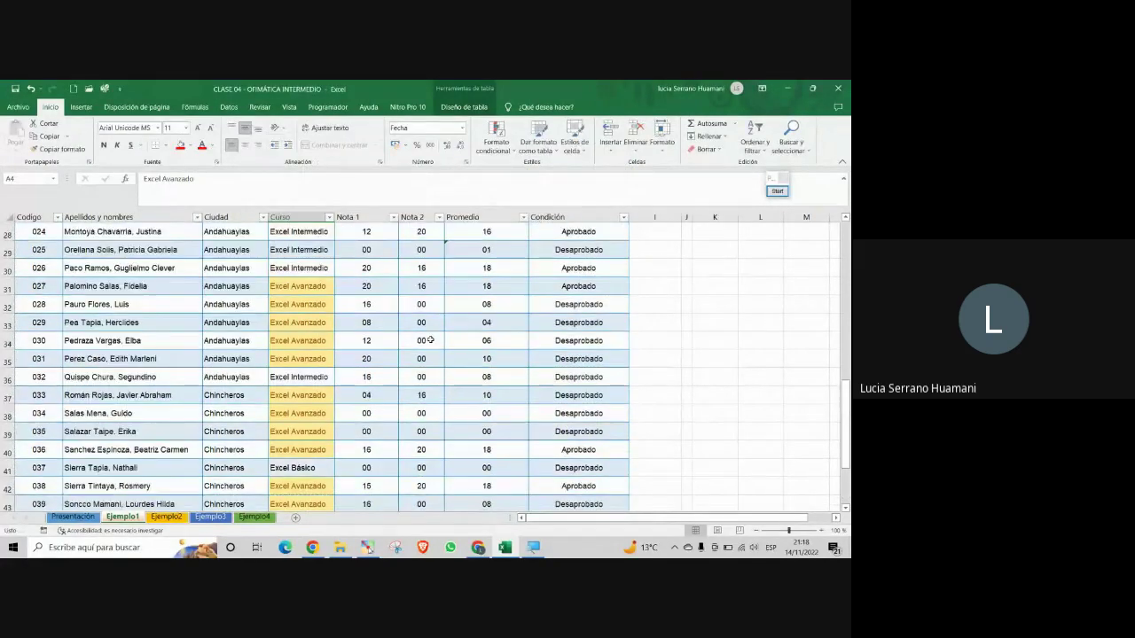
scroll(435, 334, up, 4)
click(323, 421)
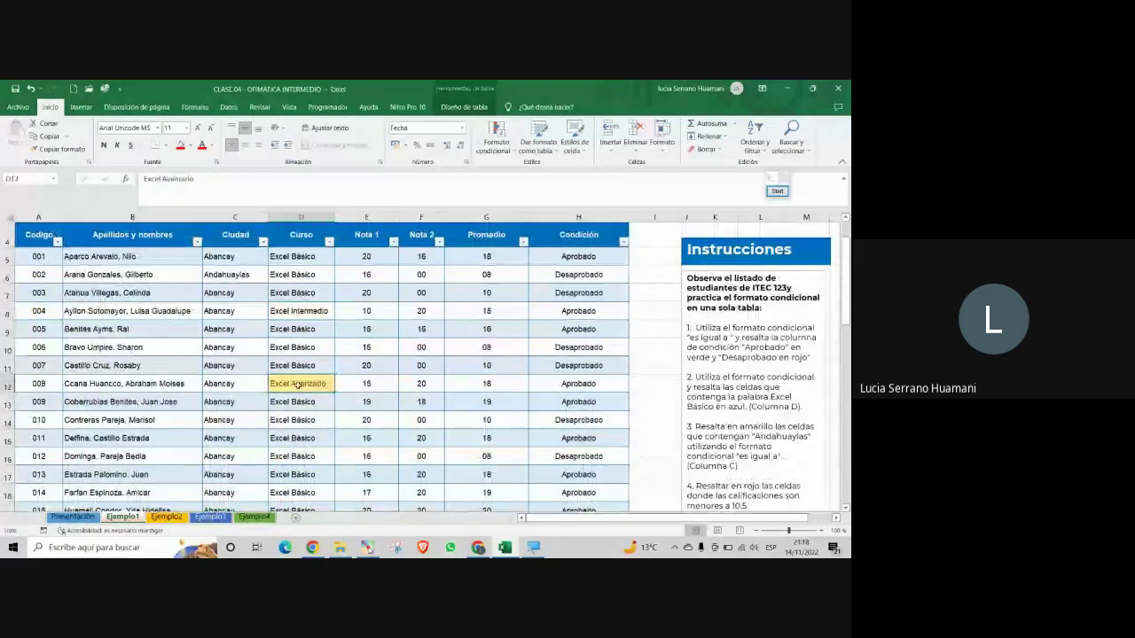
click(299, 277)
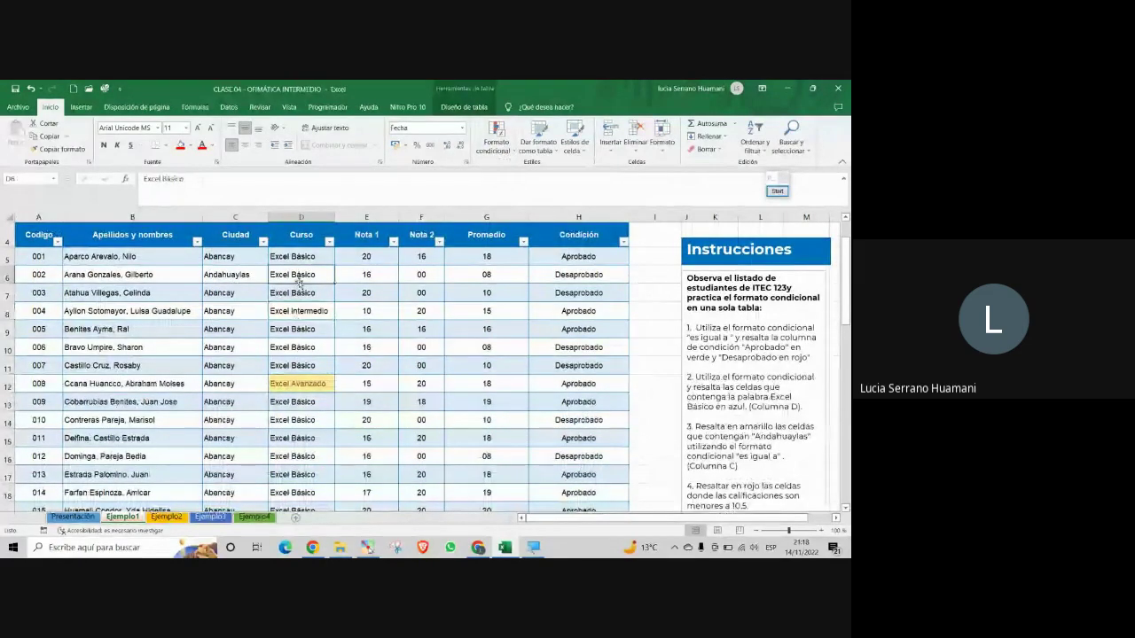
Step: Reopen the Excel Avanzado rule in Manage Rules and keep its yellow fill
click(495, 140)
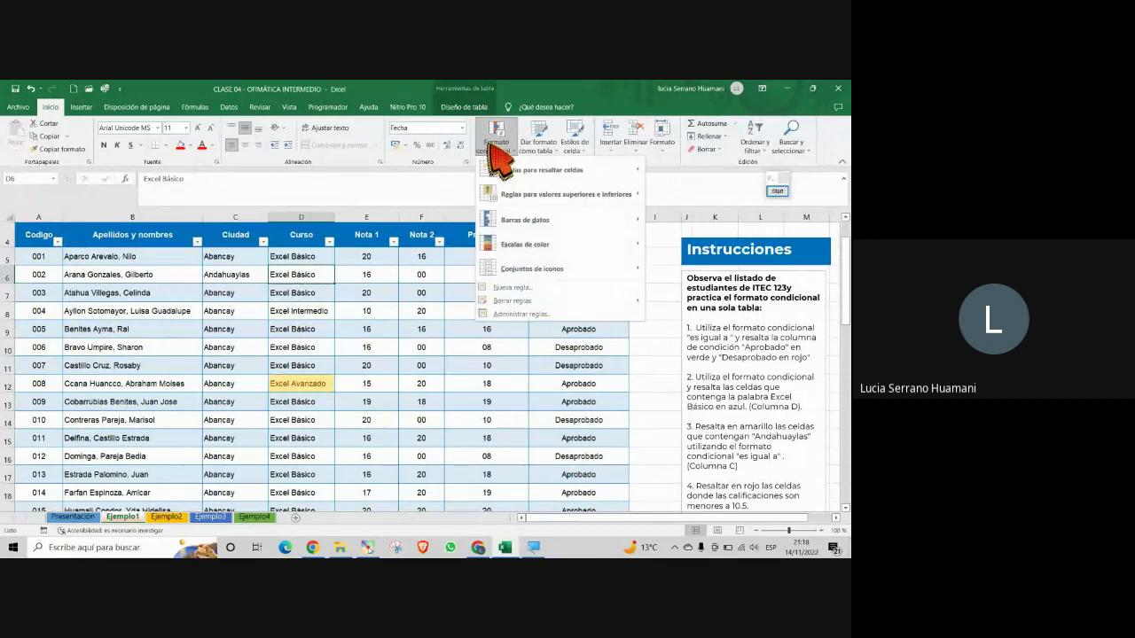
click(514, 314)
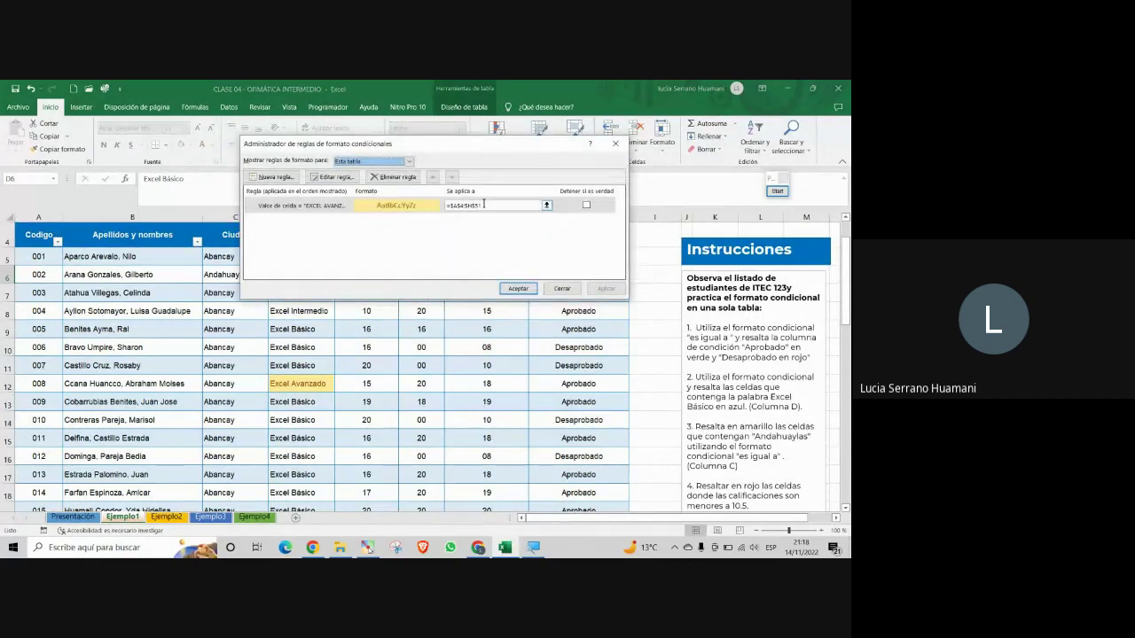
click(485, 205)
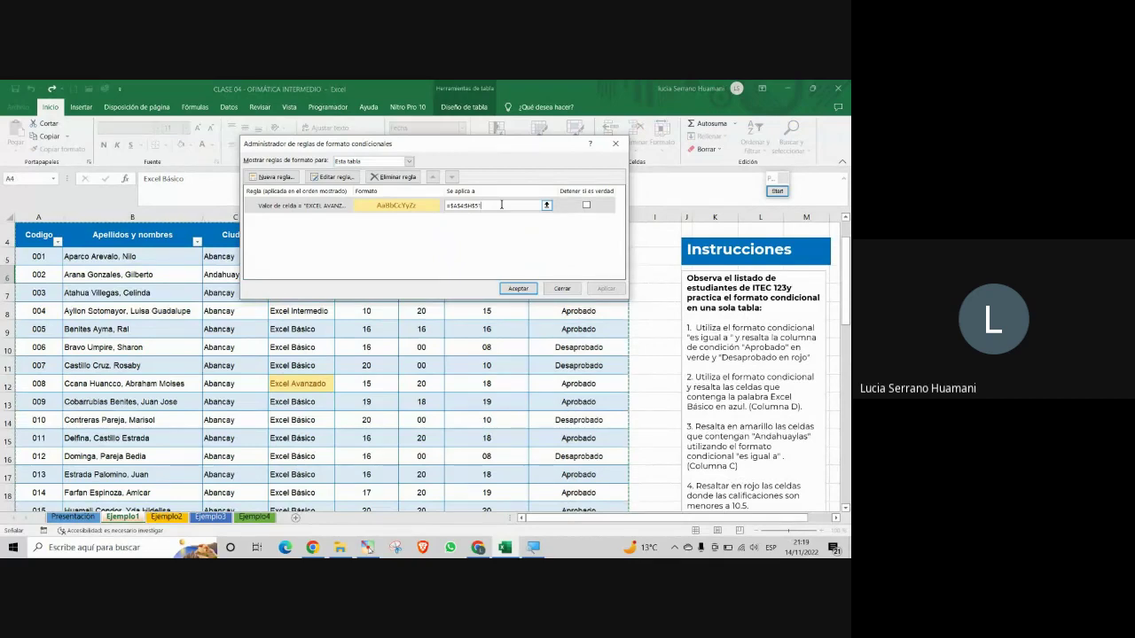
click(336, 177)
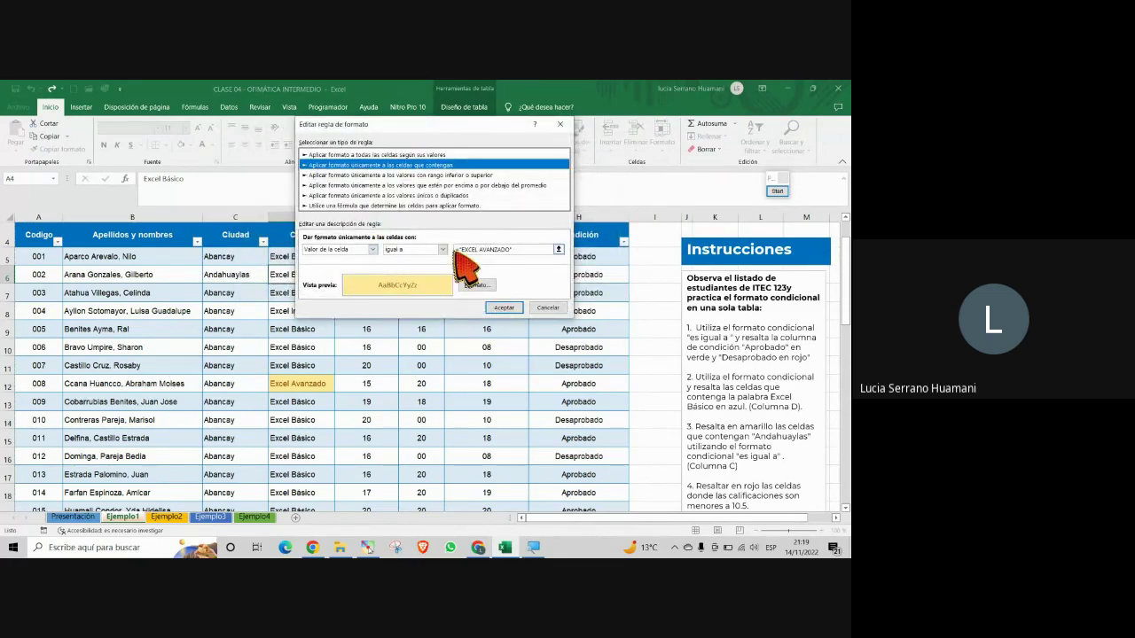
click(477, 285)
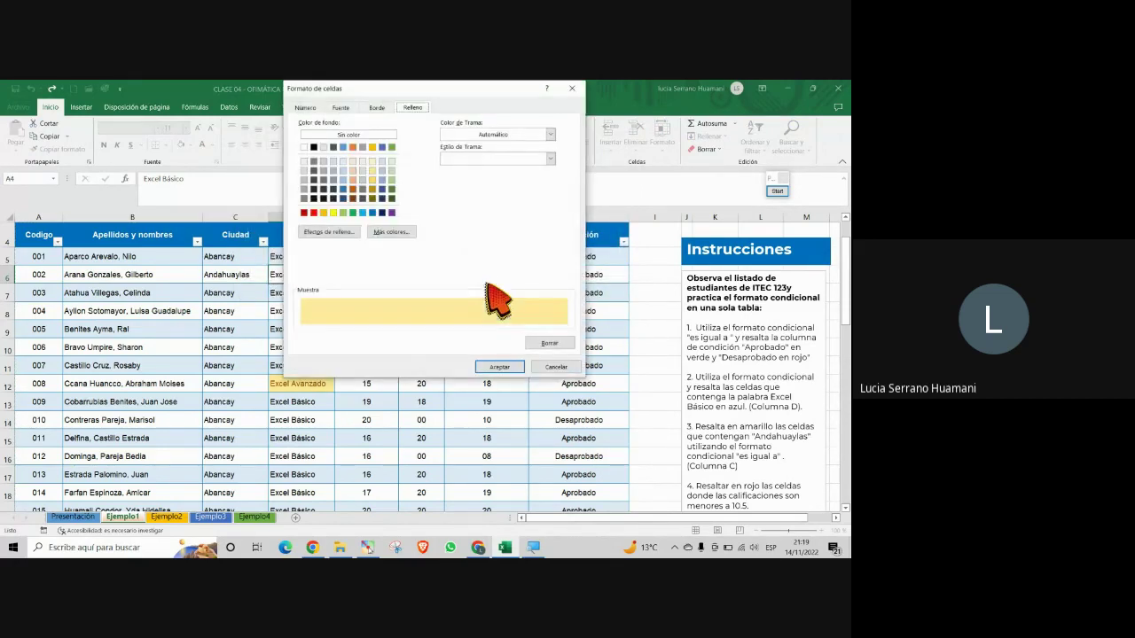
click(501, 367)
click(511, 309)
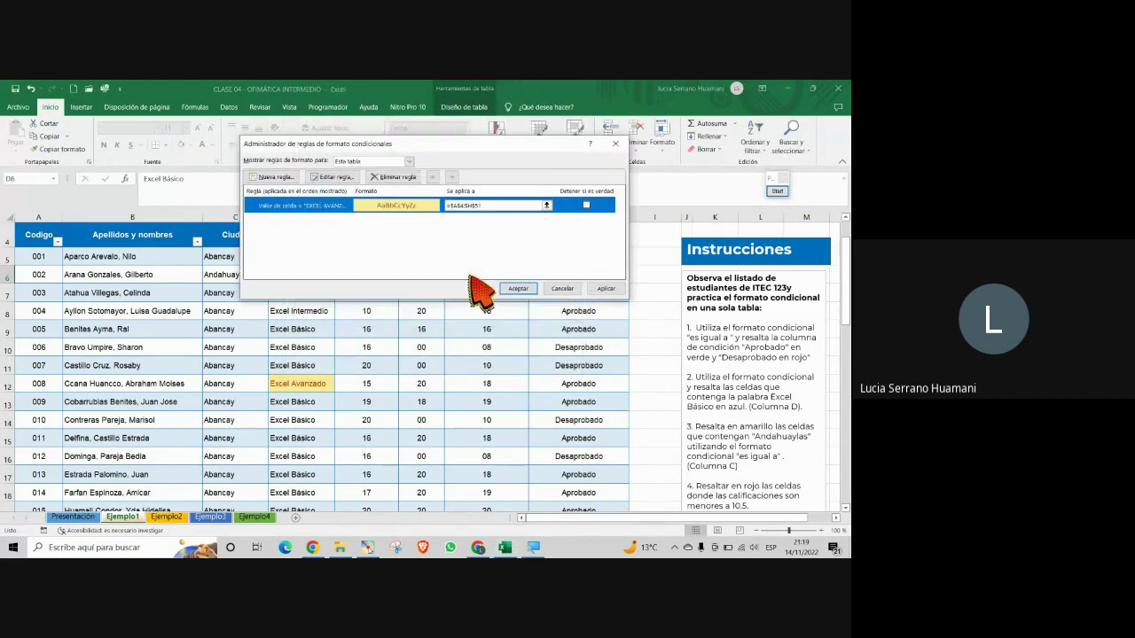
Step: Set the rule's 'Se aplica a' range to A5:H51 and apply it
click(547, 205)
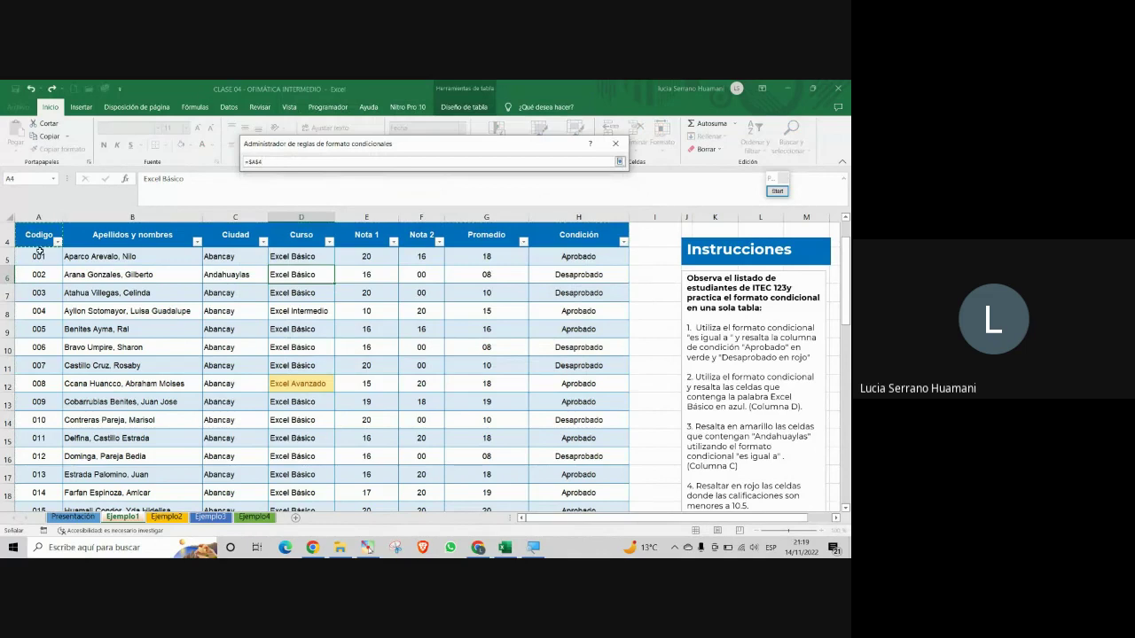
drag(129, 263, 596, 493)
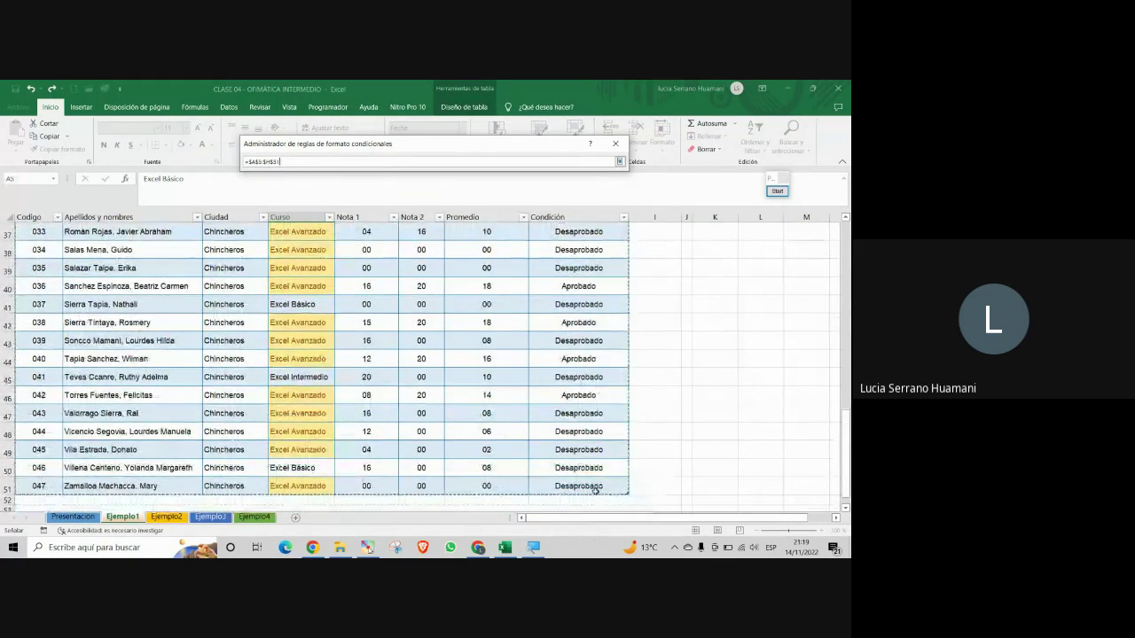
click(620, 162)
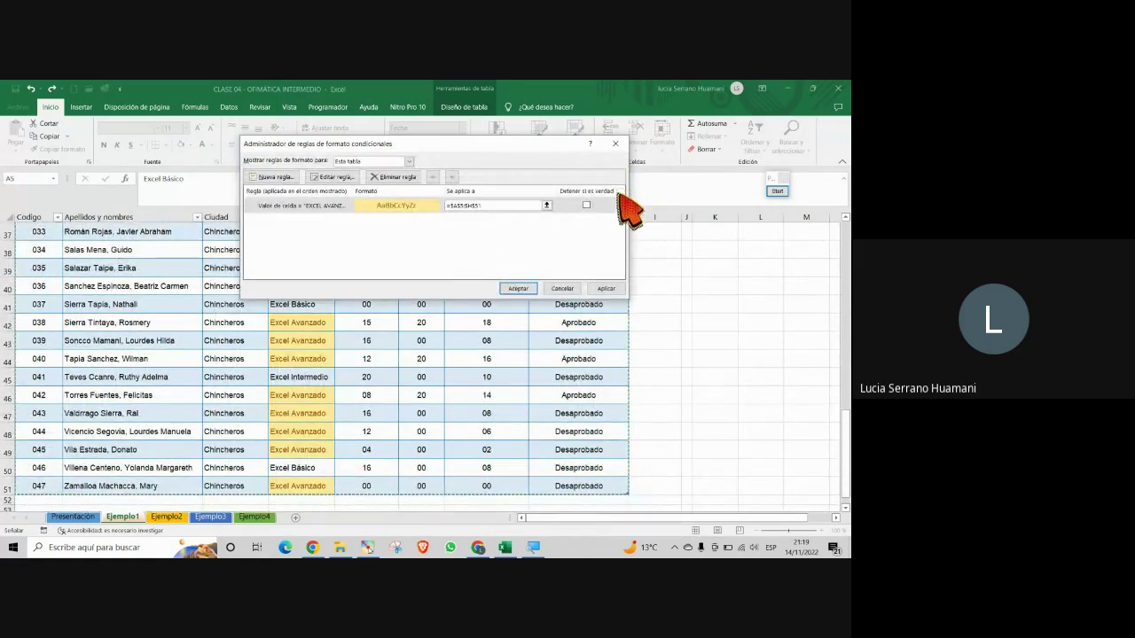
click(519, 289)
scroll(335, 368, up, 7)
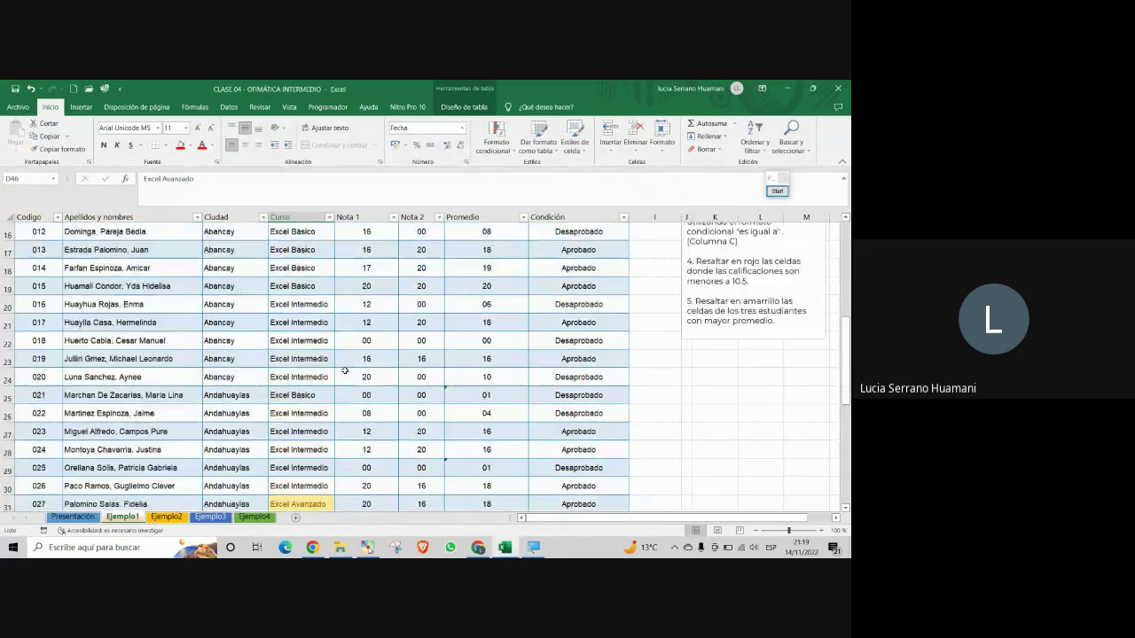
Step: Select Curso column cells D5 and D8 in the student table
click(317, 341)
scroll(315, 346, up, 4)
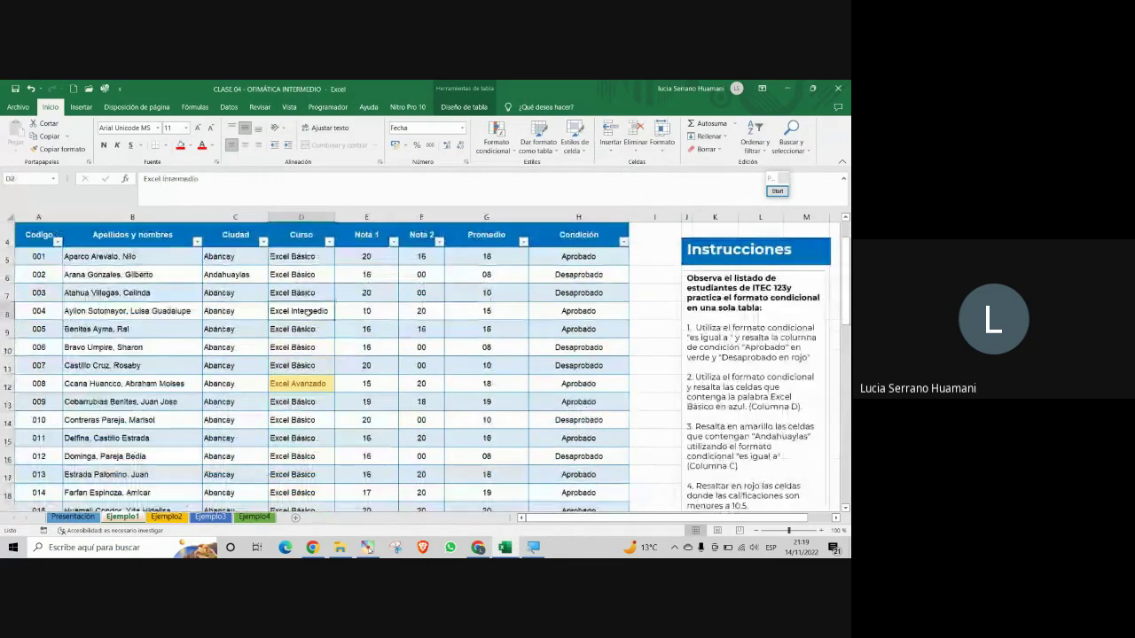
click(306, 260)
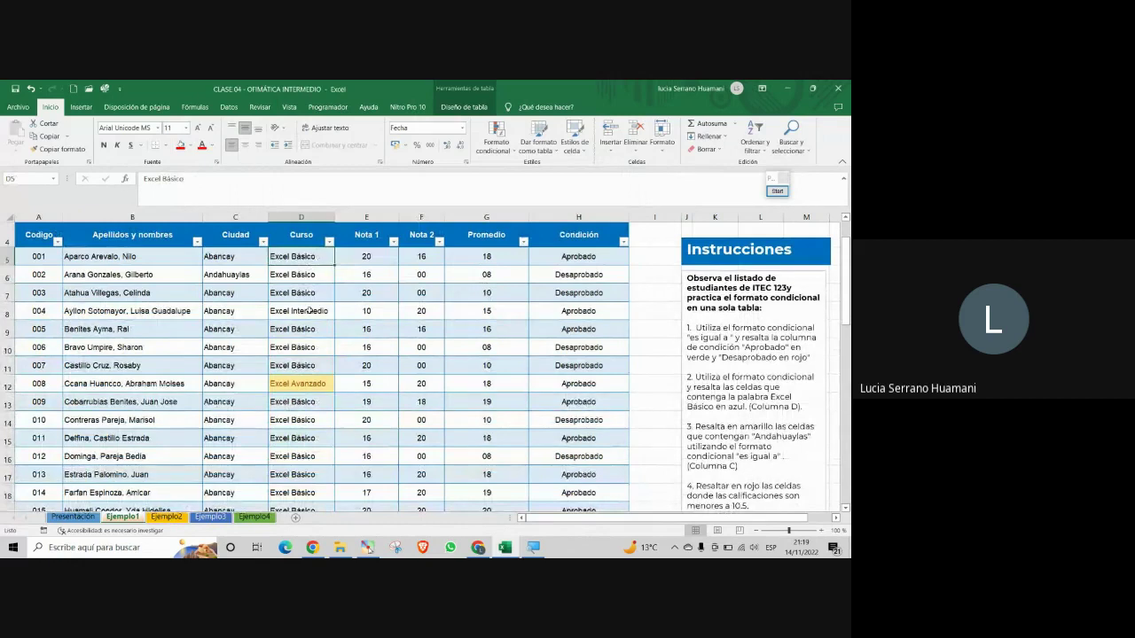
click(308, 310)
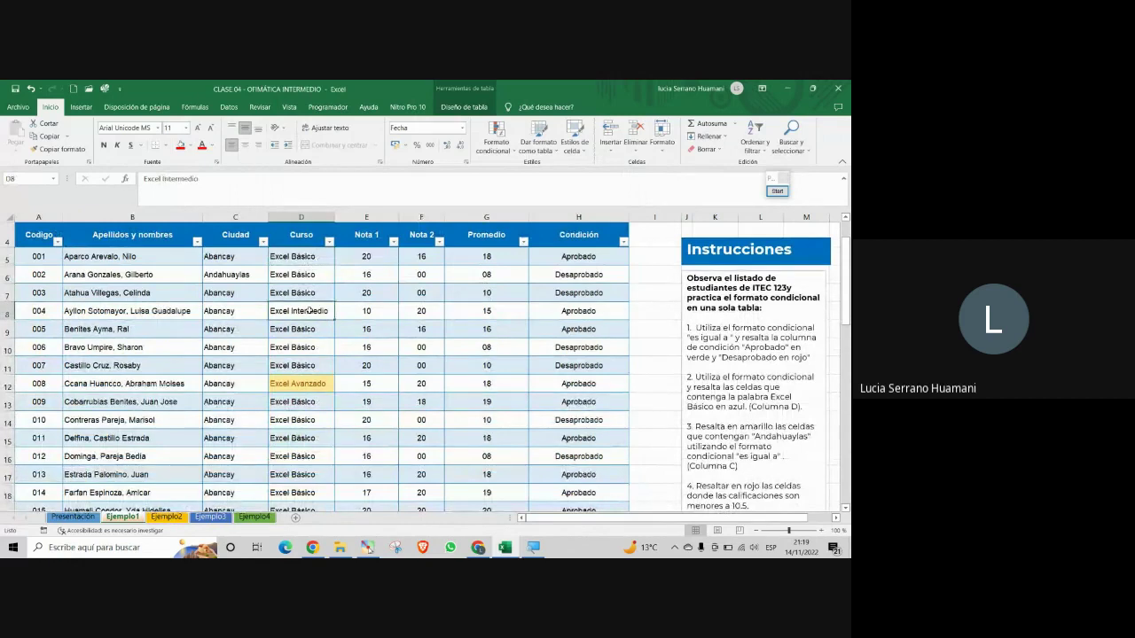
Step: Clear the table's conditional formatting rules with Borrar reglas, then check cells F11 and E9
click(502, 142)
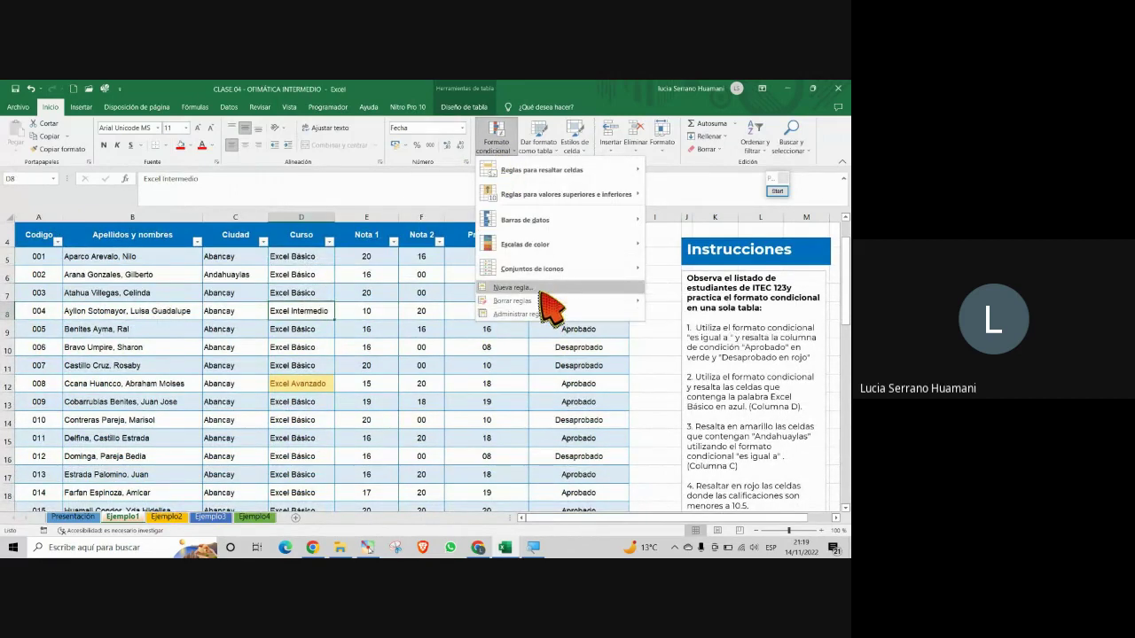
mouse_move(541, 301)
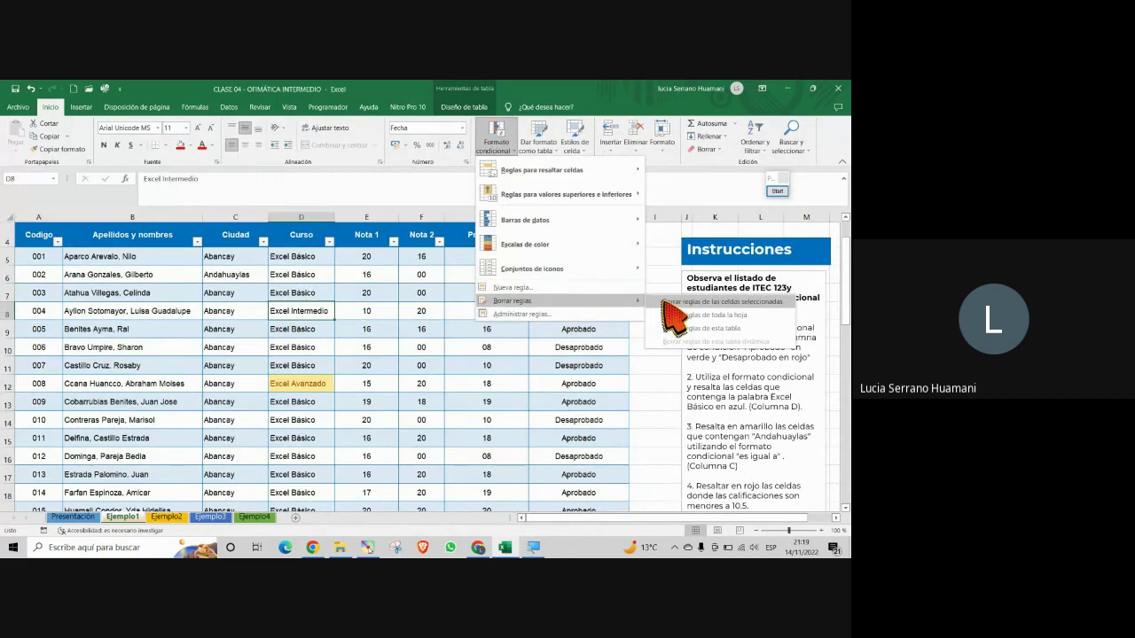
click(672, 303)
click(501, 142)
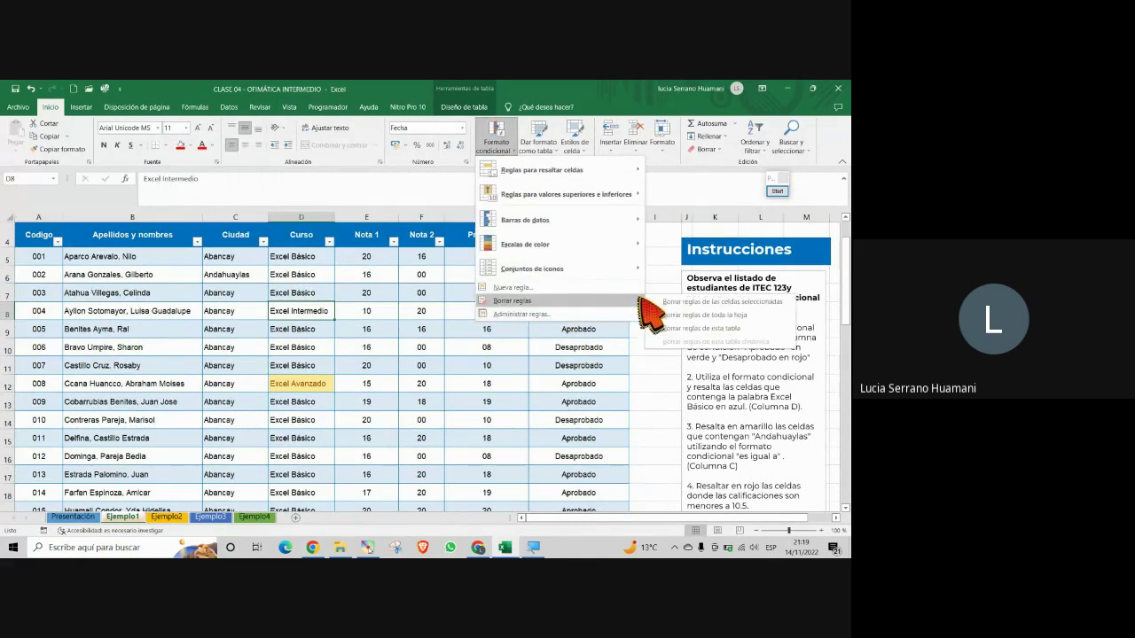
click(688, 321)
click(431, 365)
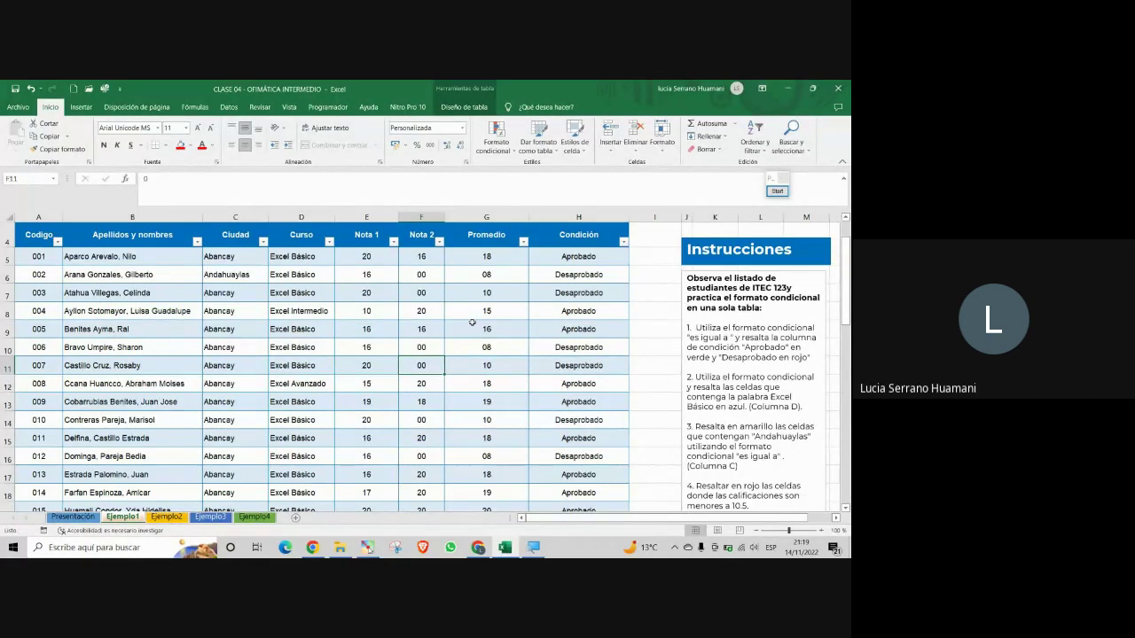
click(350, 328)
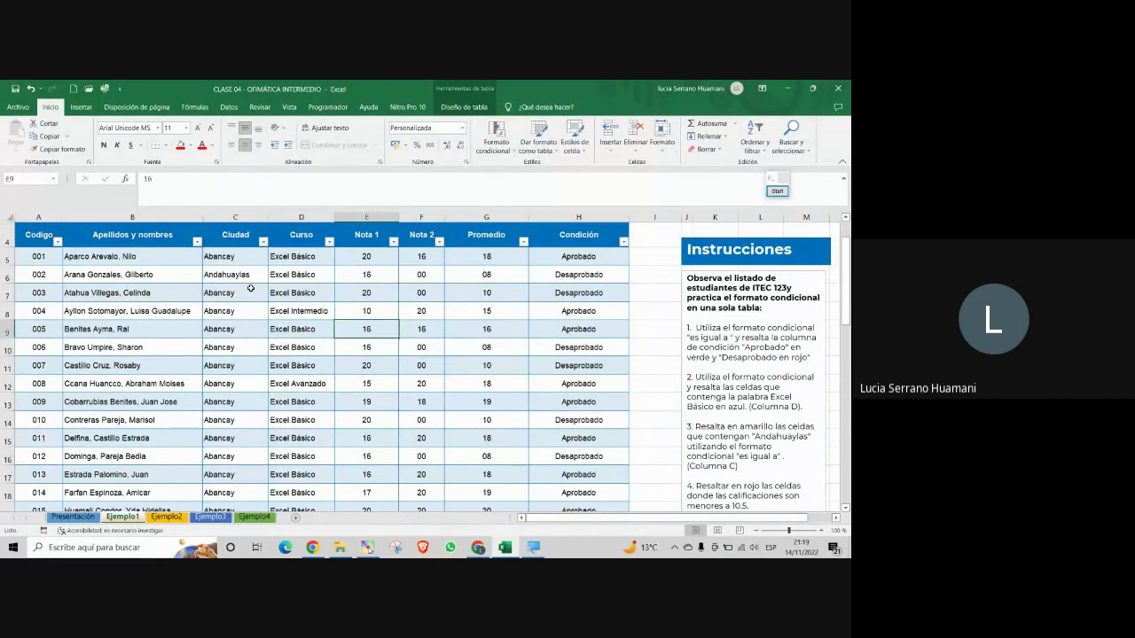
Step: Select the student rows from 001 down and start a Nueva regla from the Rules Manager
drag(19, 258, 396, 484)
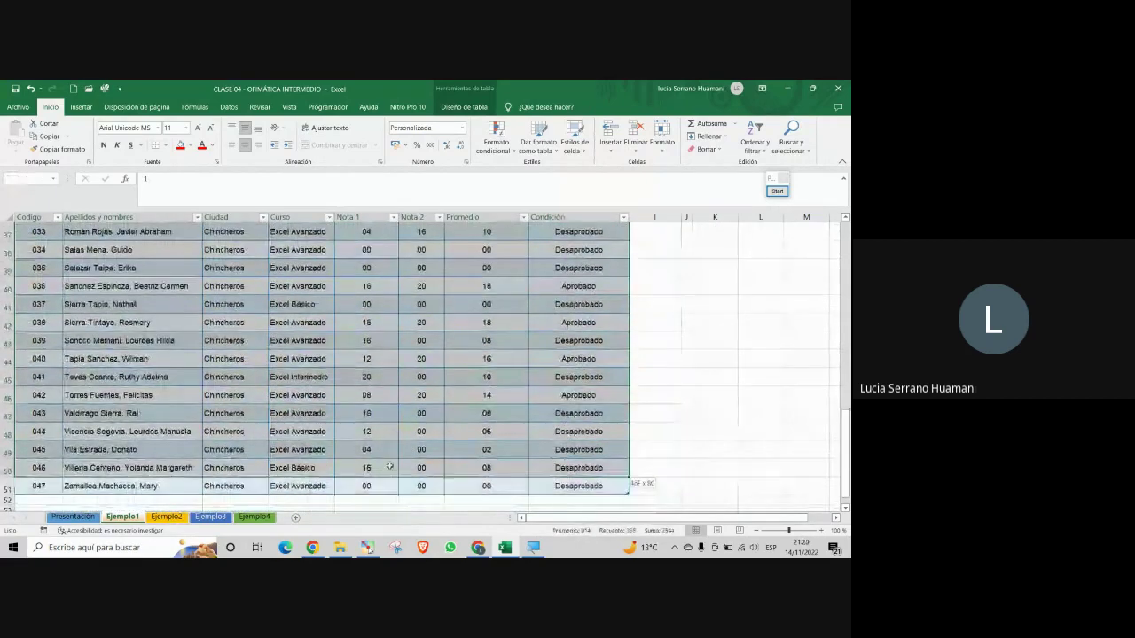
scroll(393, 393, up, 5)
scroll(392, 393, up, 7)
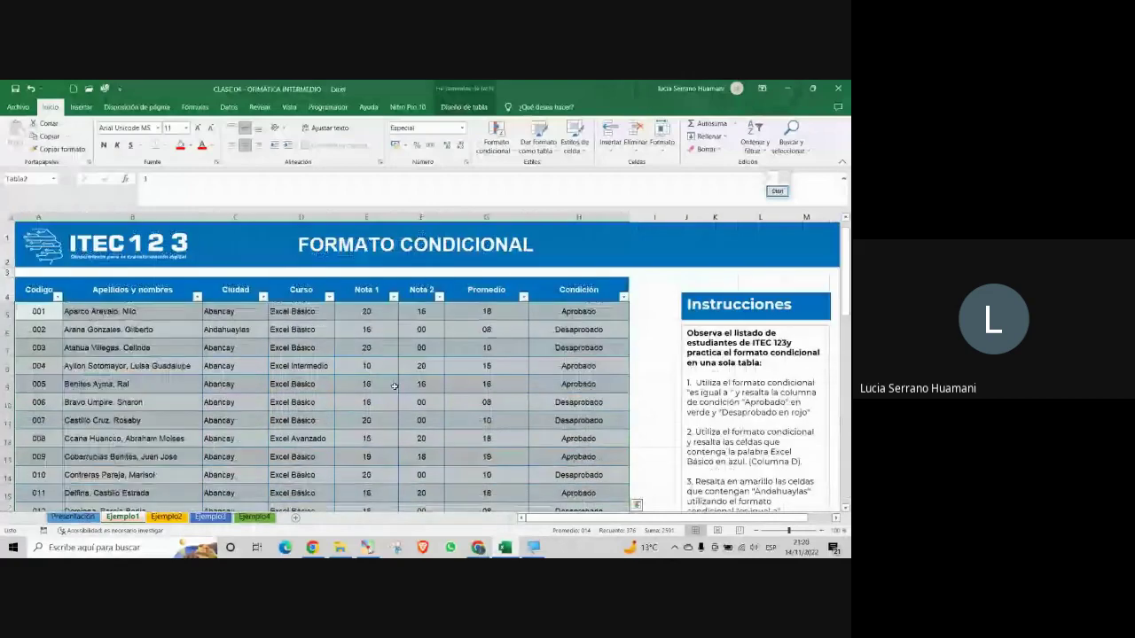
click(500, 147)
click(500, 147)
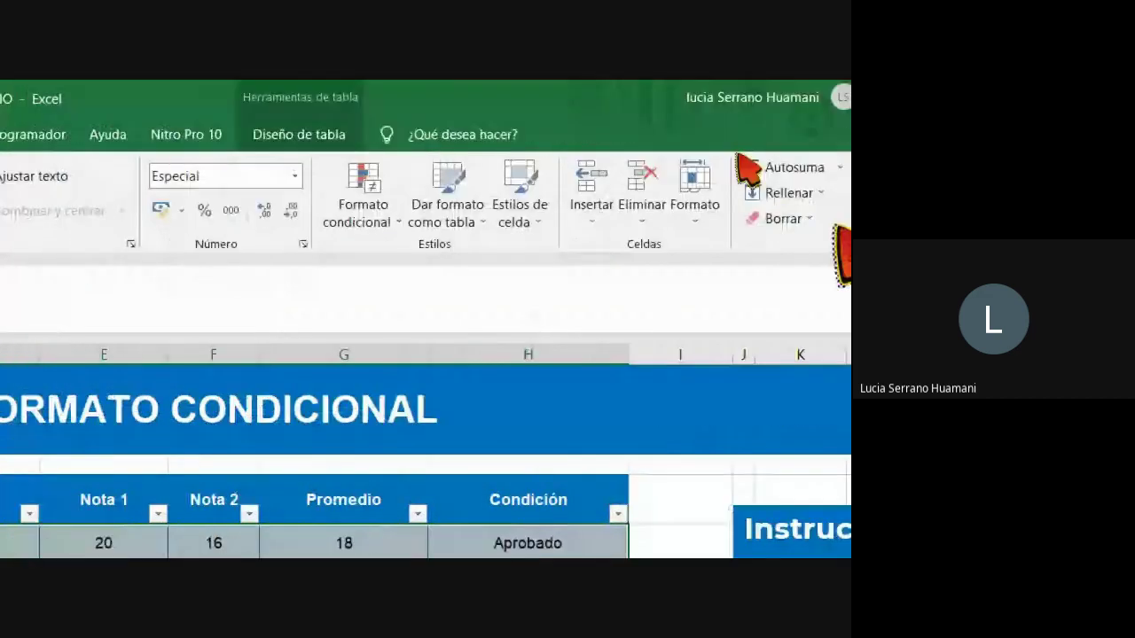
click(340, 204)
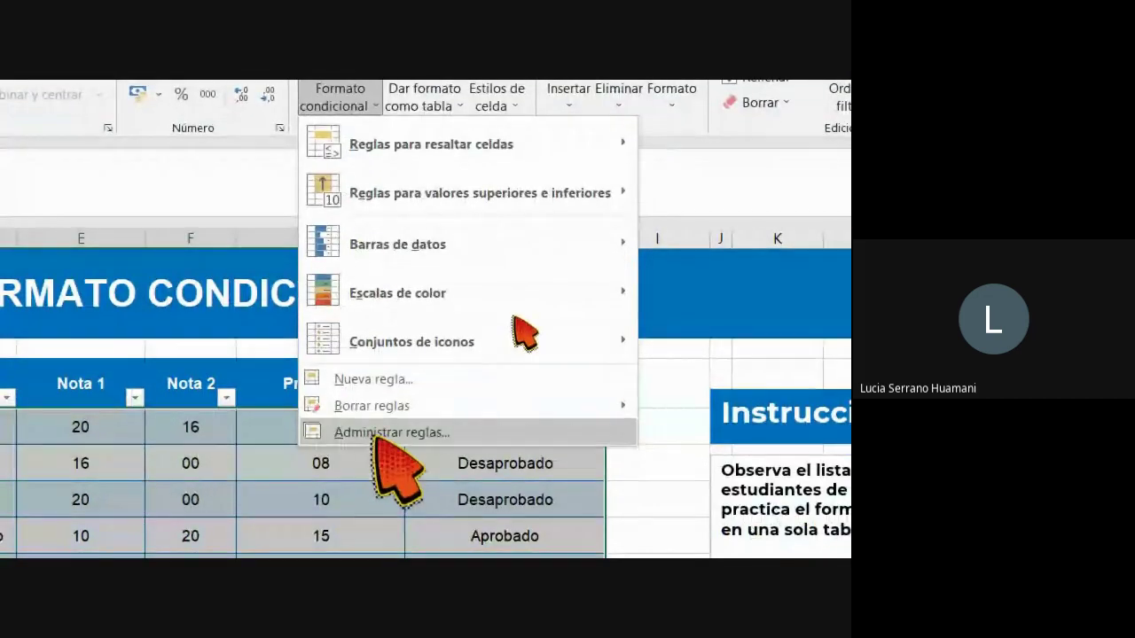
click(390, 432)
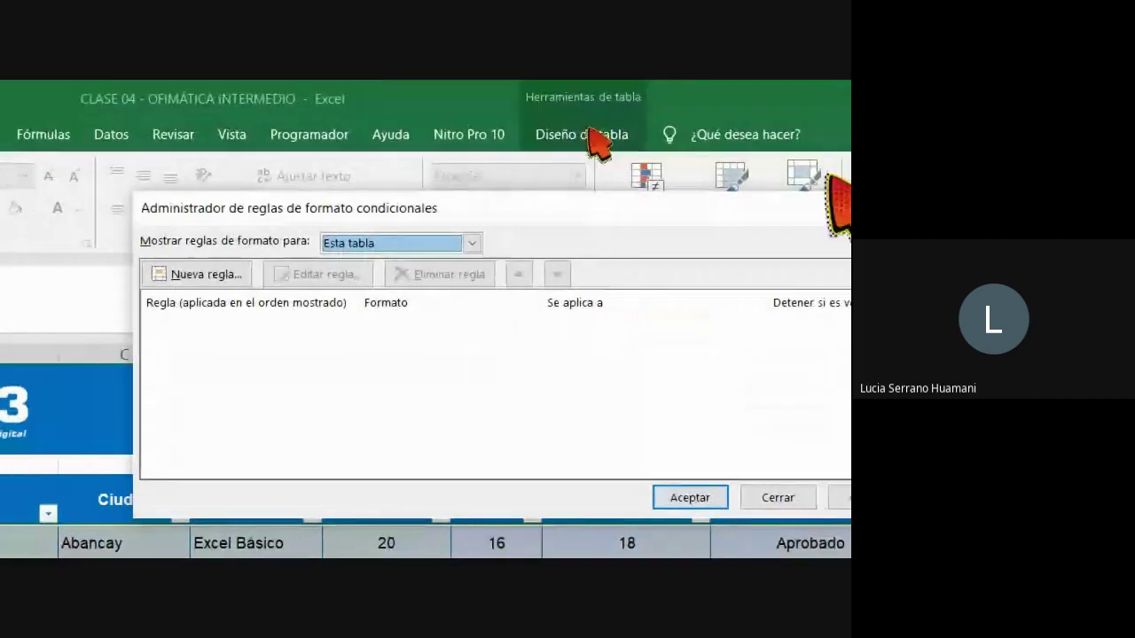
click(197, 274)
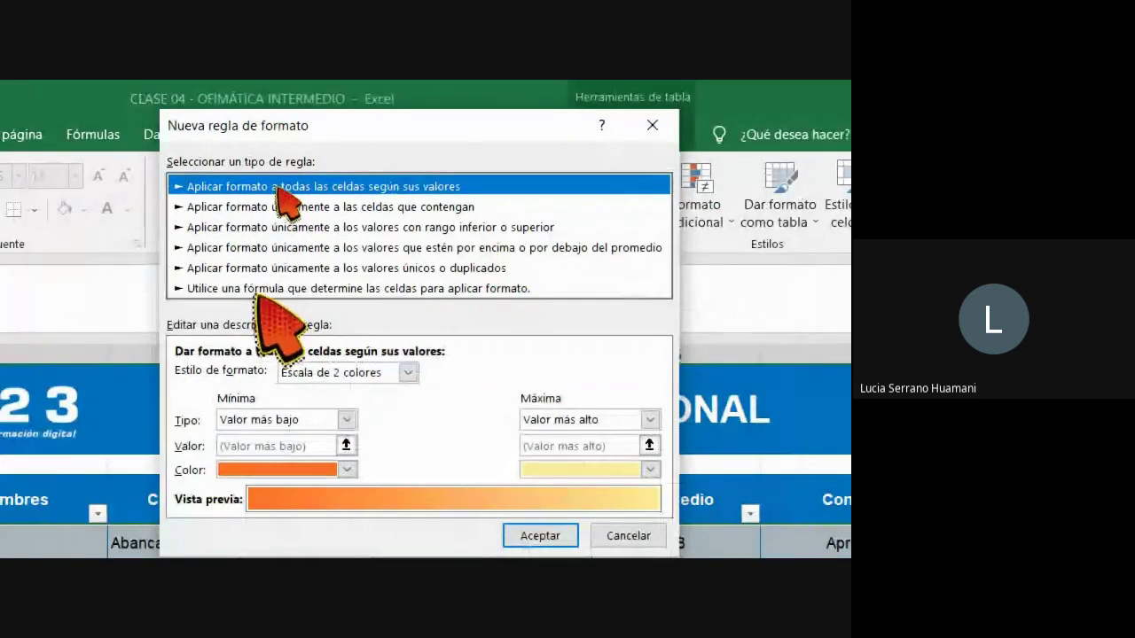
Step: Choose the formula-based rule type and enter =$D$5="EXCEL AVANZADO" as its formula
click(257, 291)
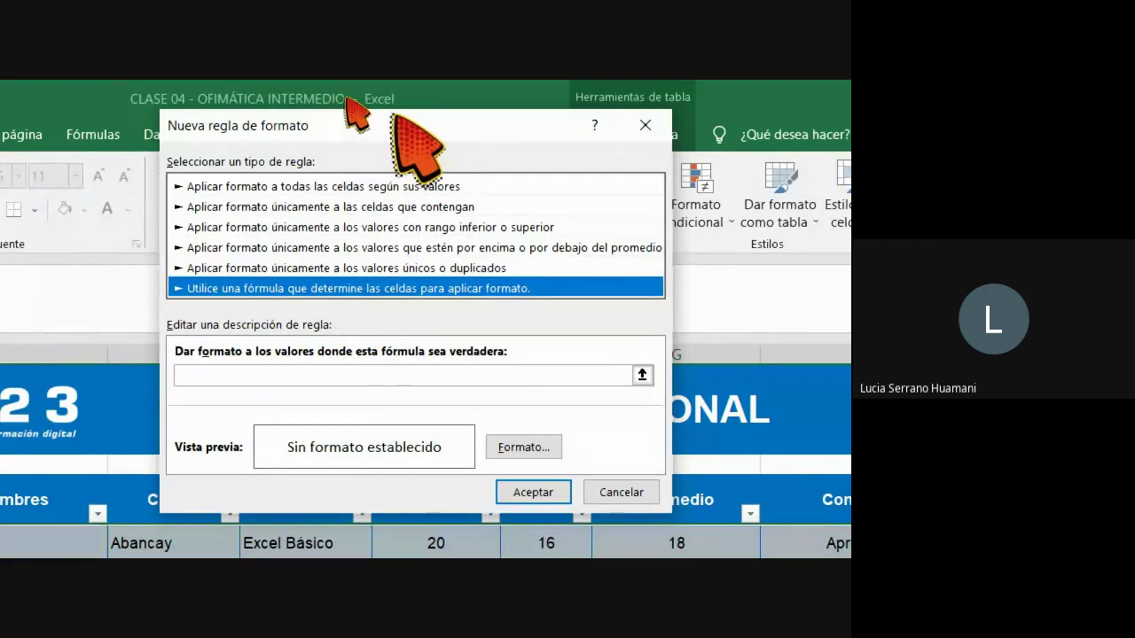
drag(350, 115, 589, 170)
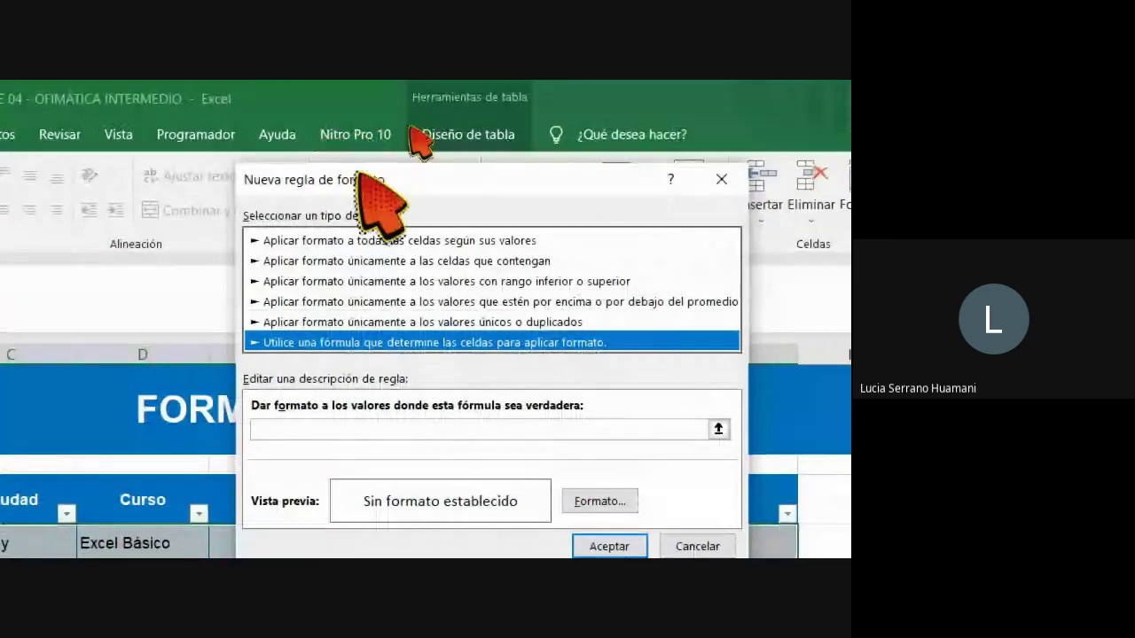
drag(358, 175, 364, 270)
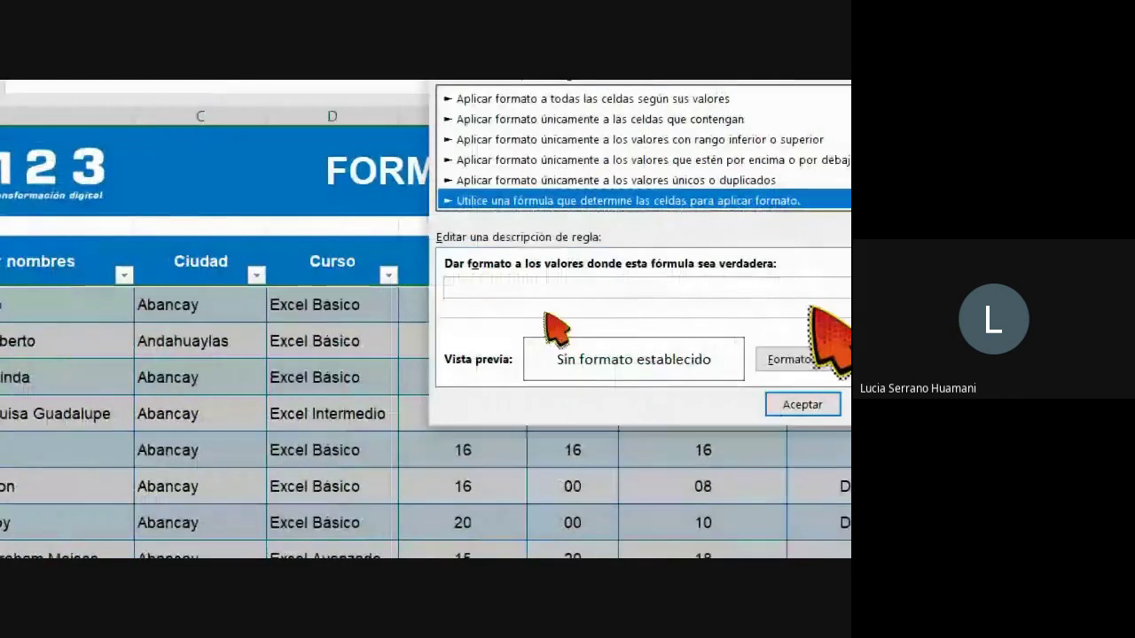
click(479, 287)
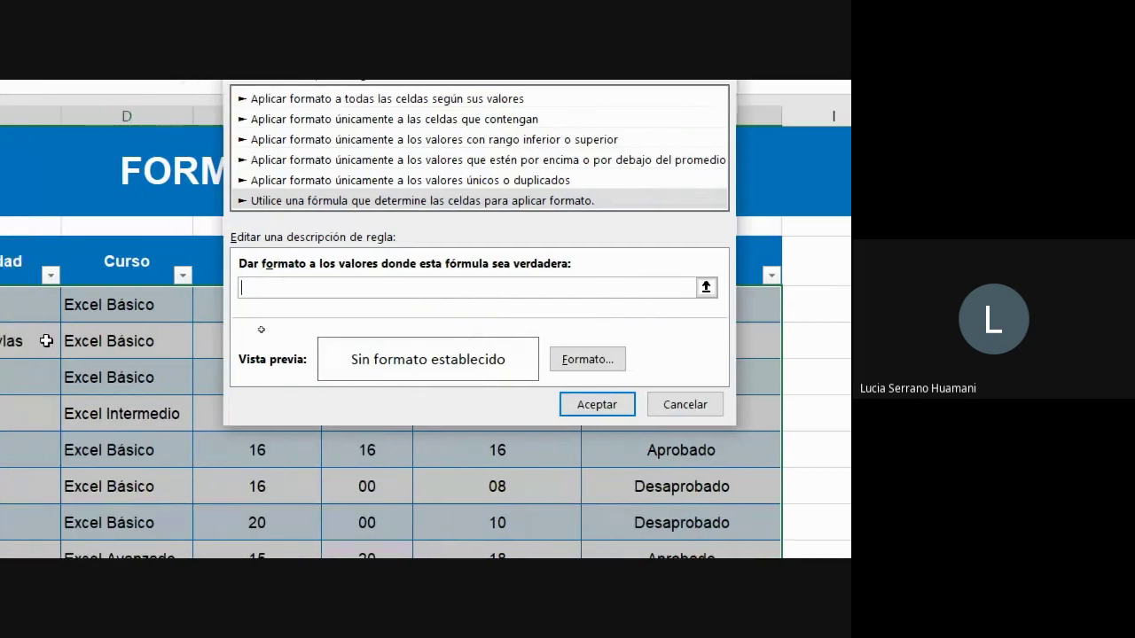
click(180, 305)
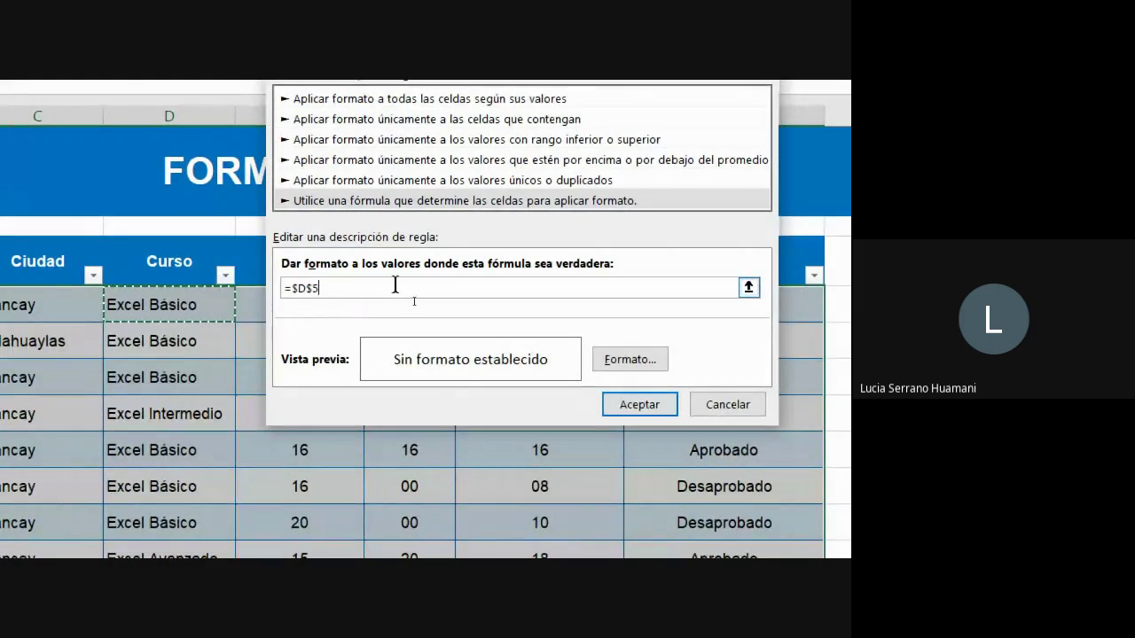
text(=)
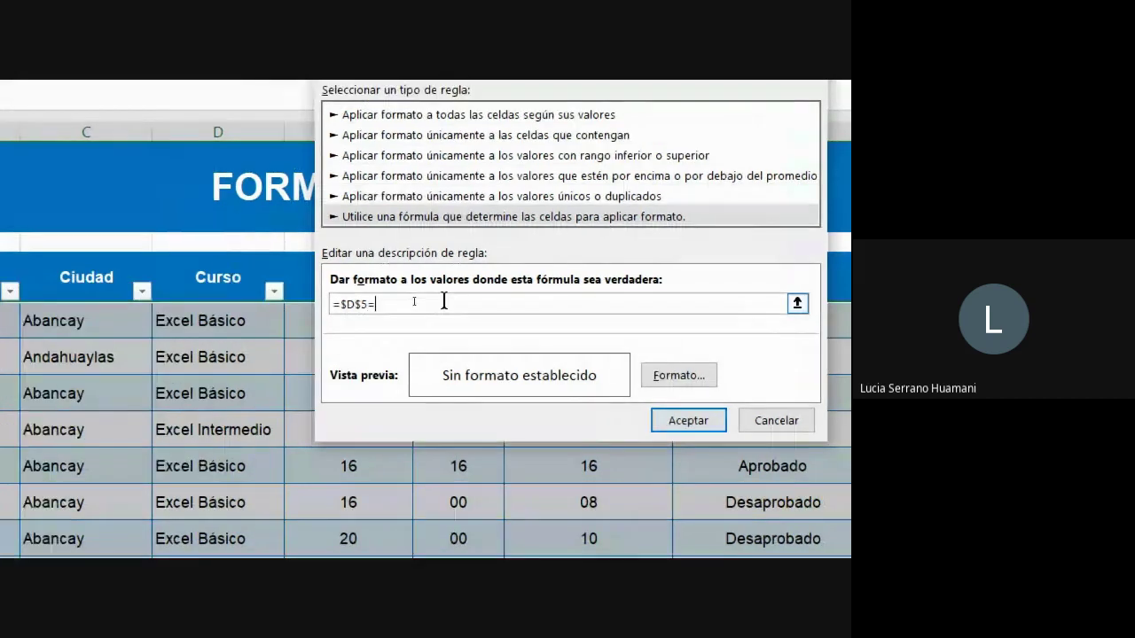
text("E)
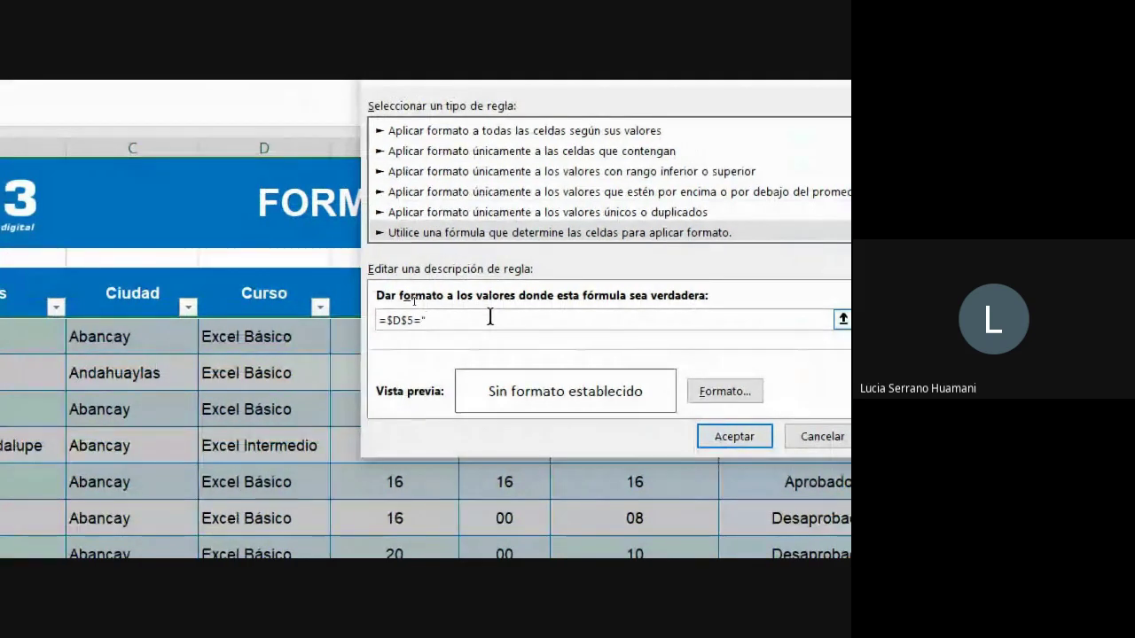
text(XCEL AVAN)
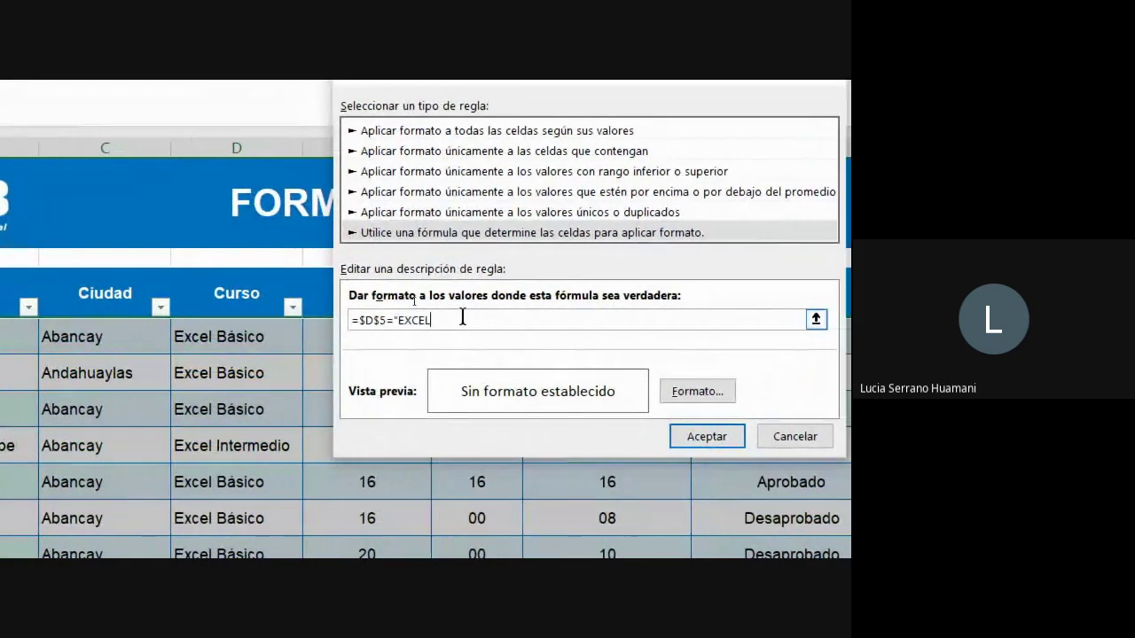
text(ZADO)
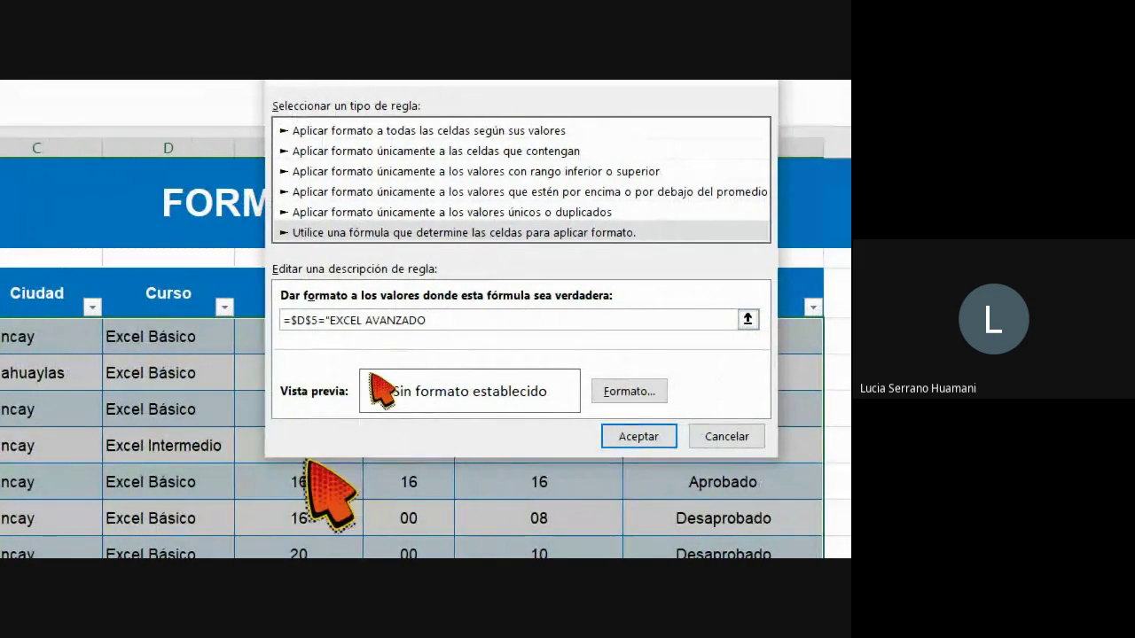
text(")
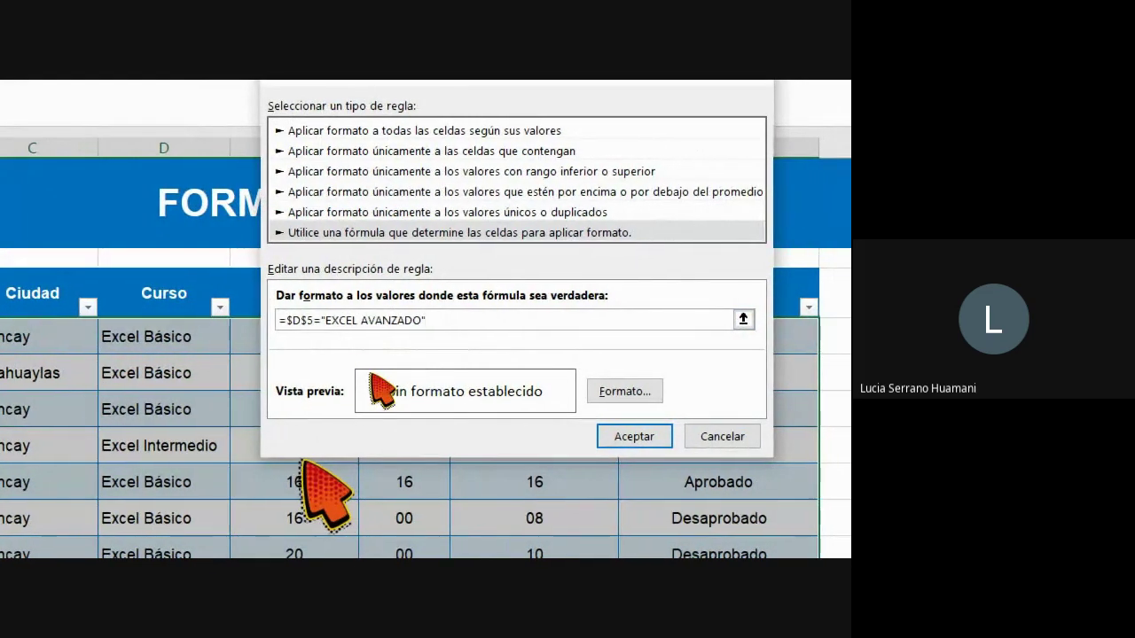
Step: Give the new rule a gold fill in its Formato settings
click(626, 392)
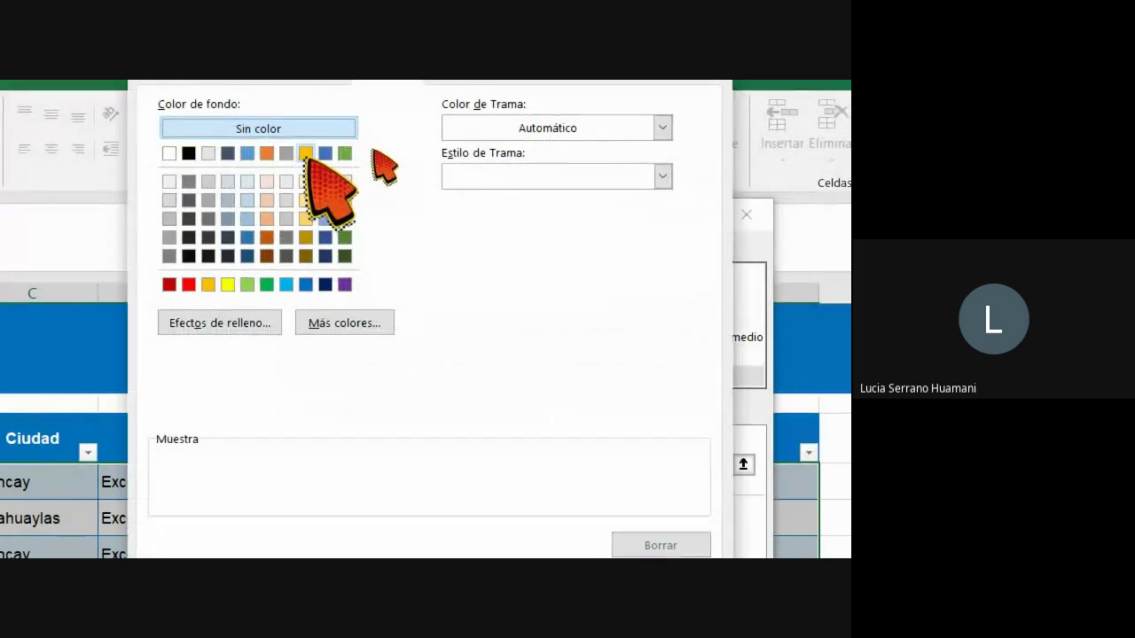
click(306, 154)
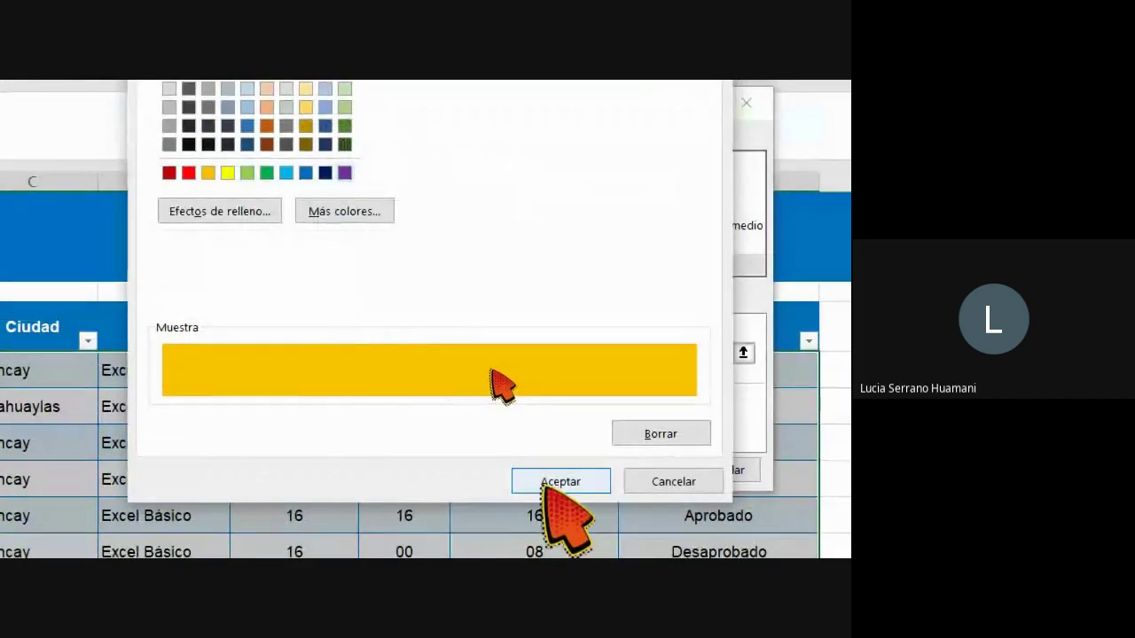
click(546, 486)
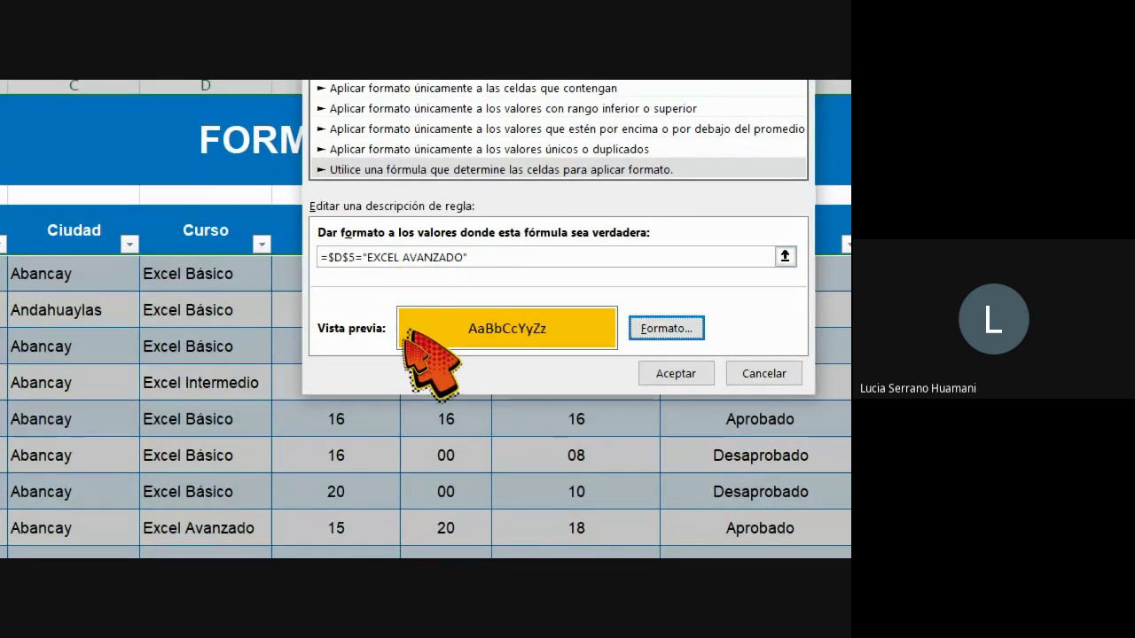
Step: Change the formula to =$D5="EXCEL AVANZADO" and apply the rule
click(346, 259)
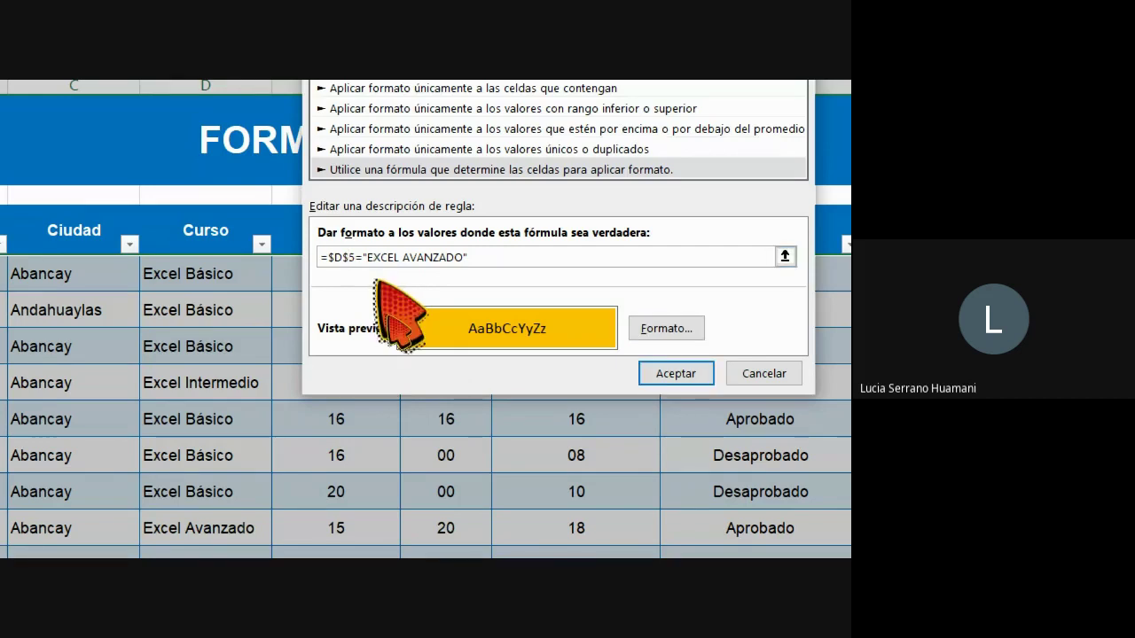
key(BackSpace)
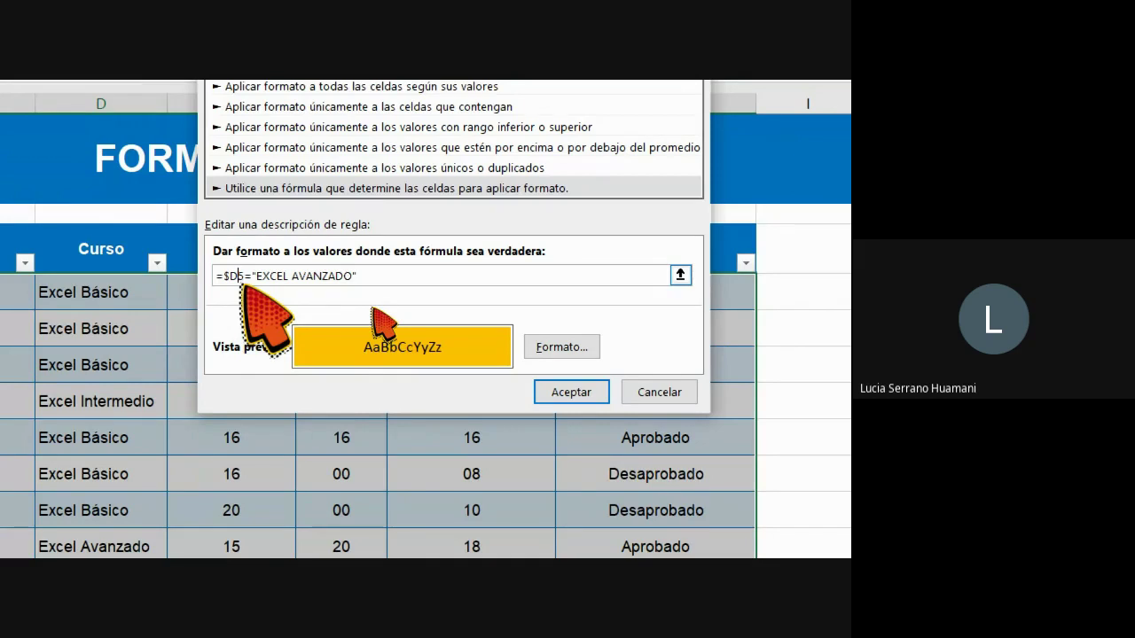
click(243, 276)
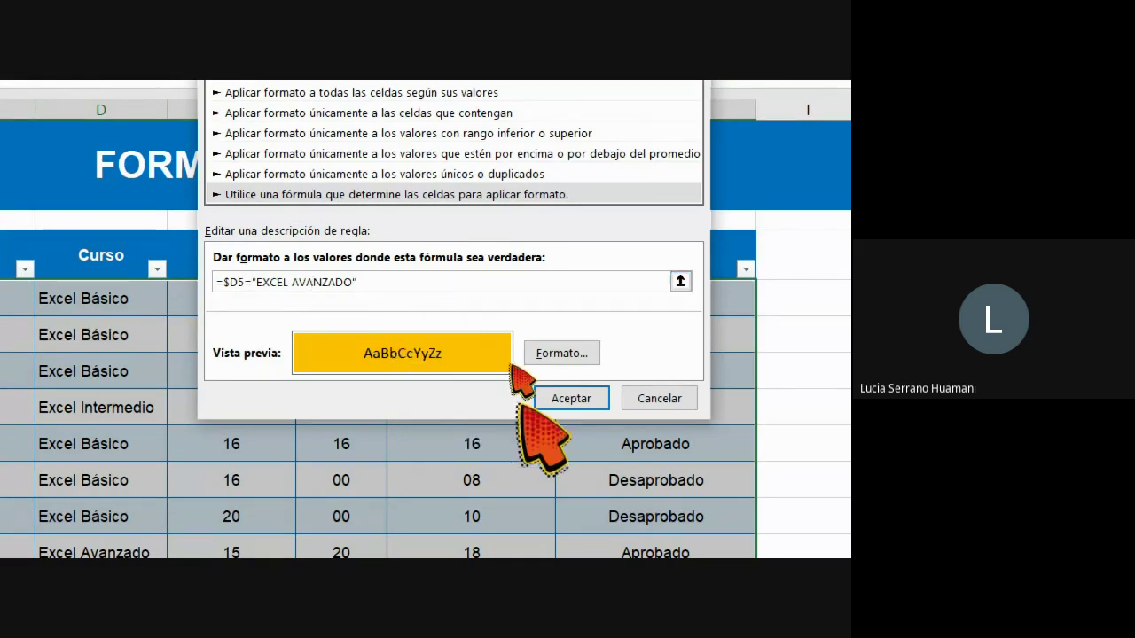
click(567, 398)
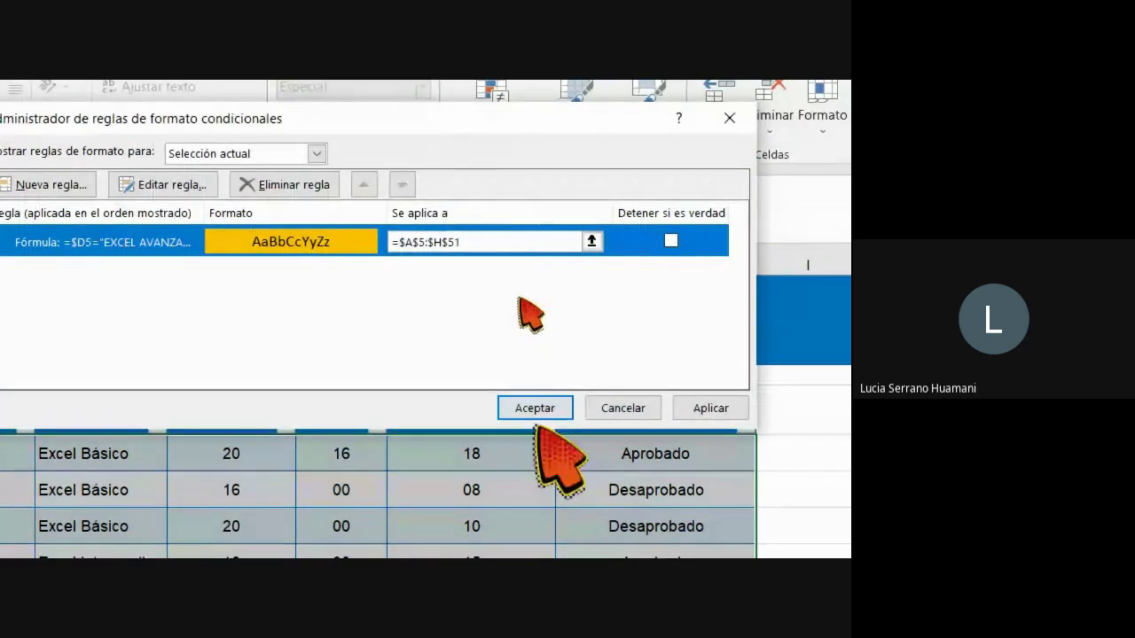
click(535, 408)
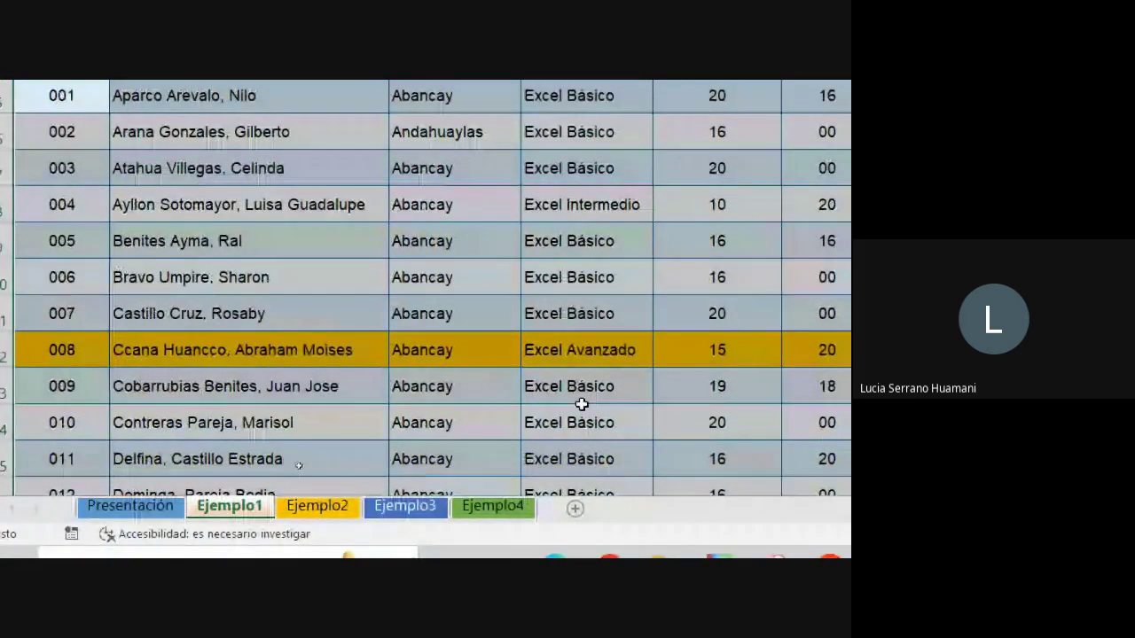
Step: Review the gold Excel Avanzado rows down the table, selecting highlighted row 12
click(204, 501)
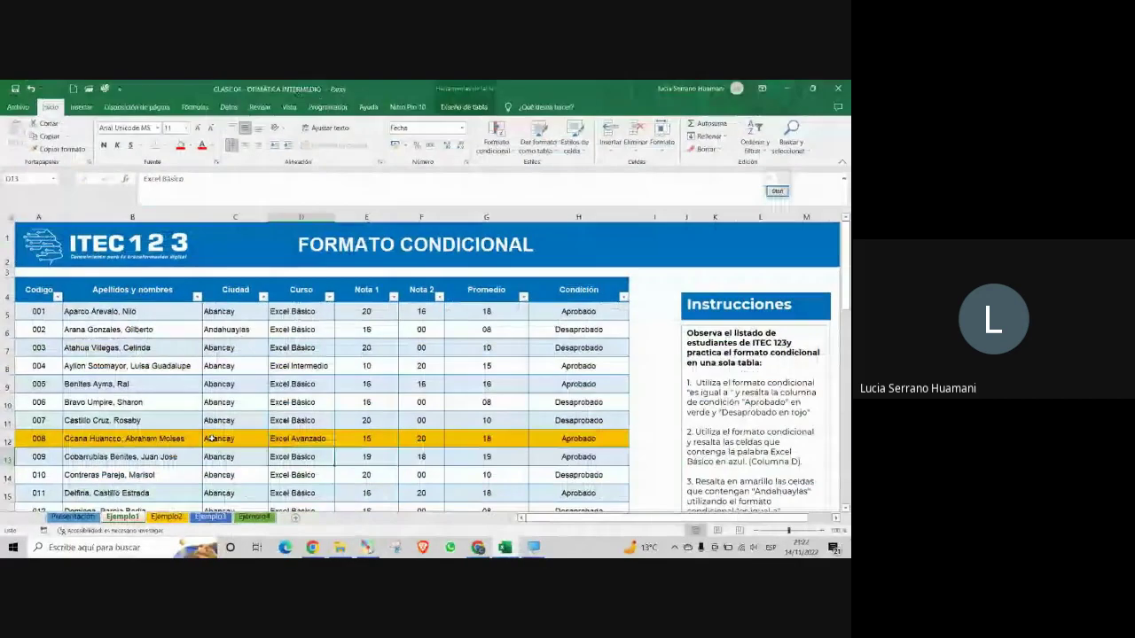
scroll(188, 441, down, 2)
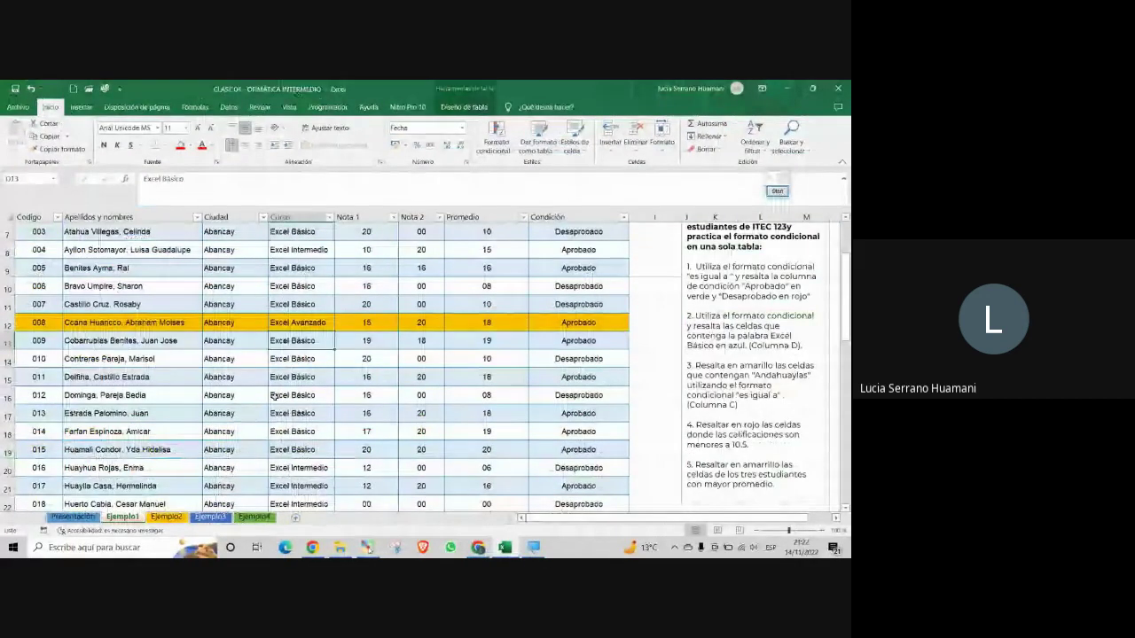
key(Up)
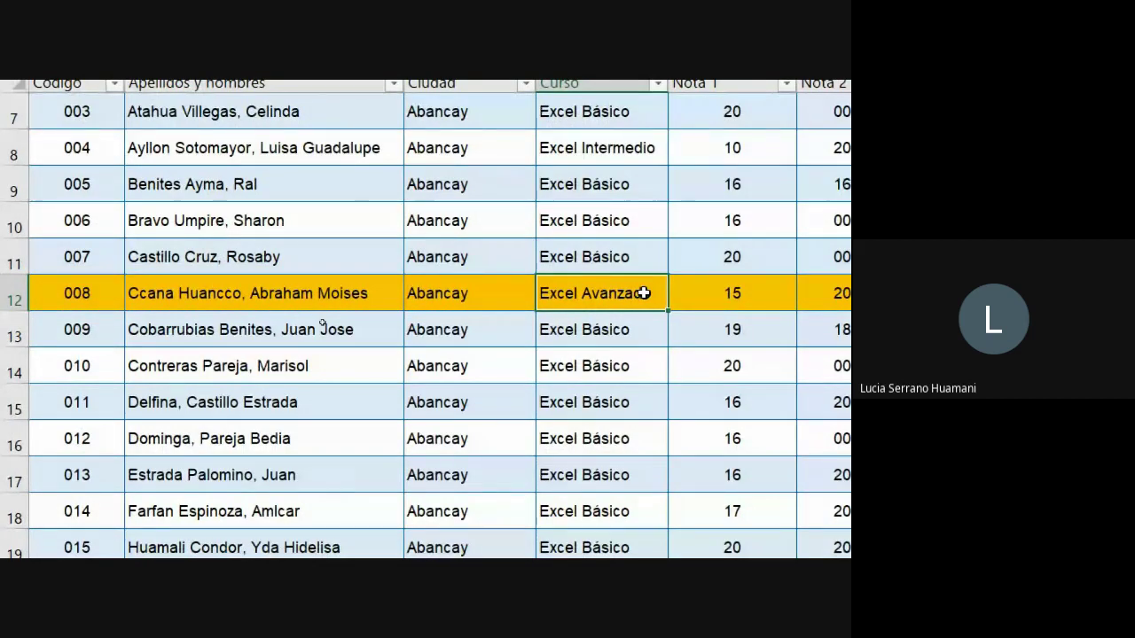
click(13, 293)
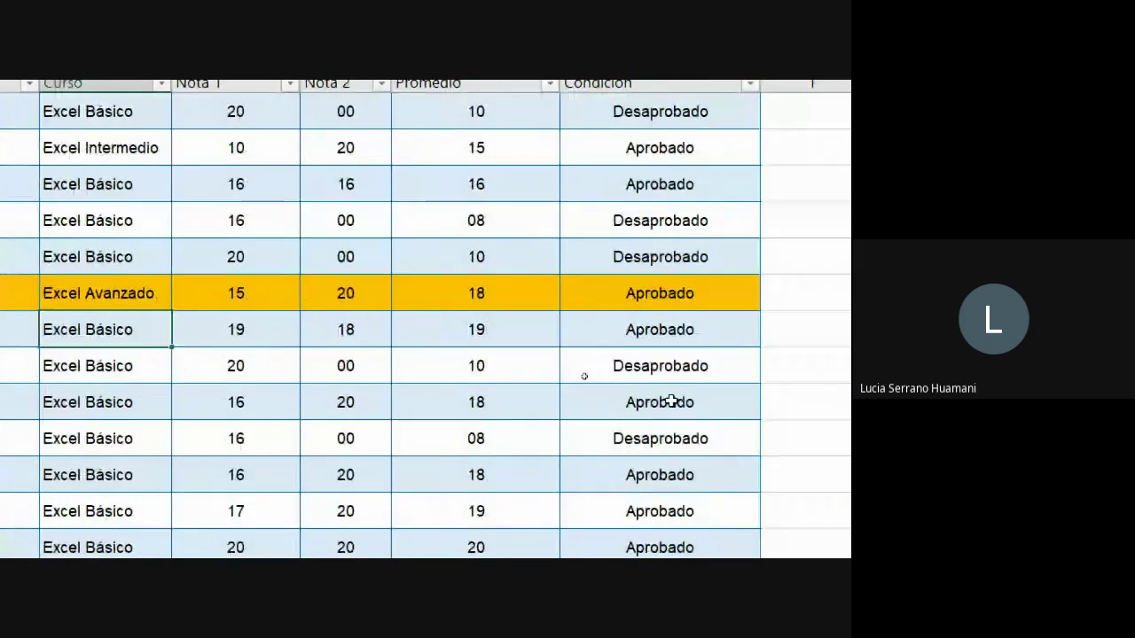
scroll(413, 385, down, 3)
scroll(413, 383, down, 4)
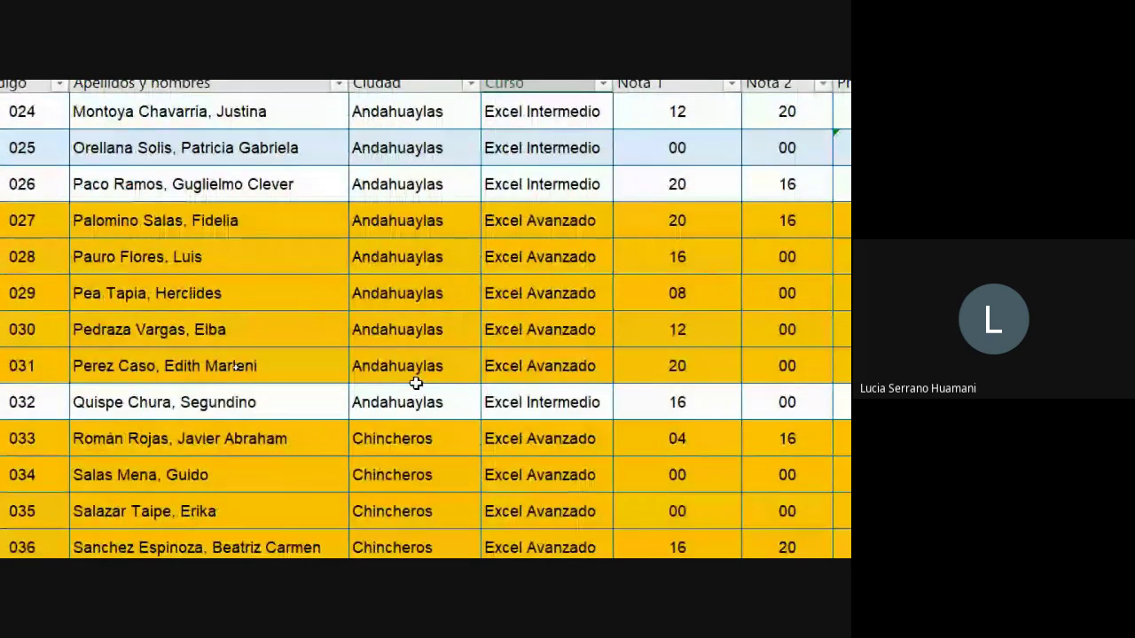
scroll(422, 383, down, 1)
key(super+Escape)
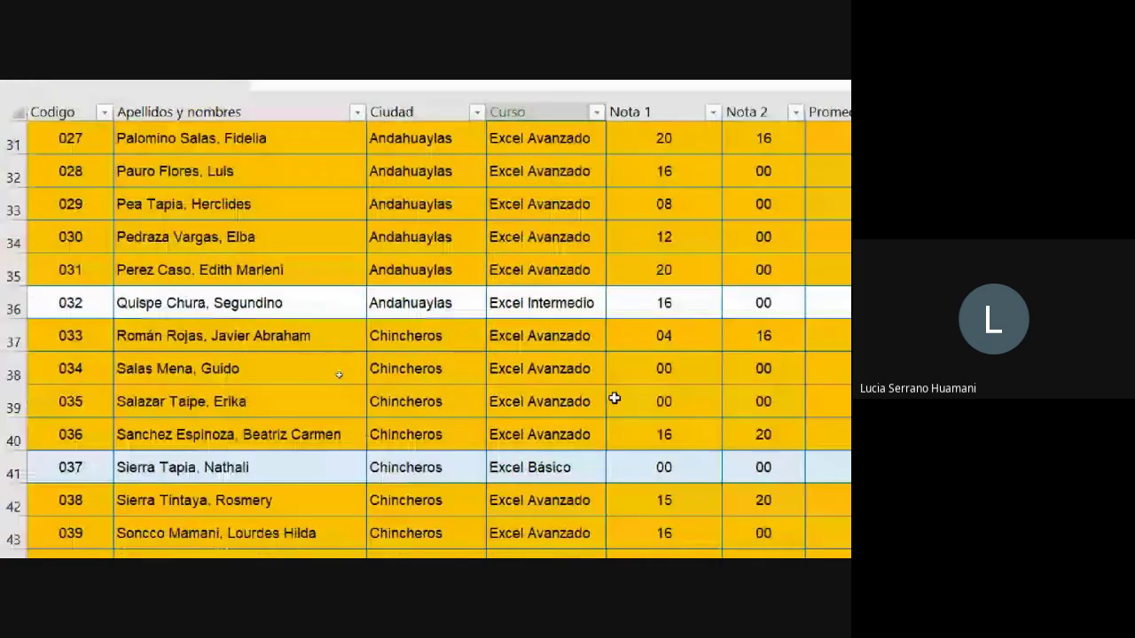
scroll(344, 377, down, 5)
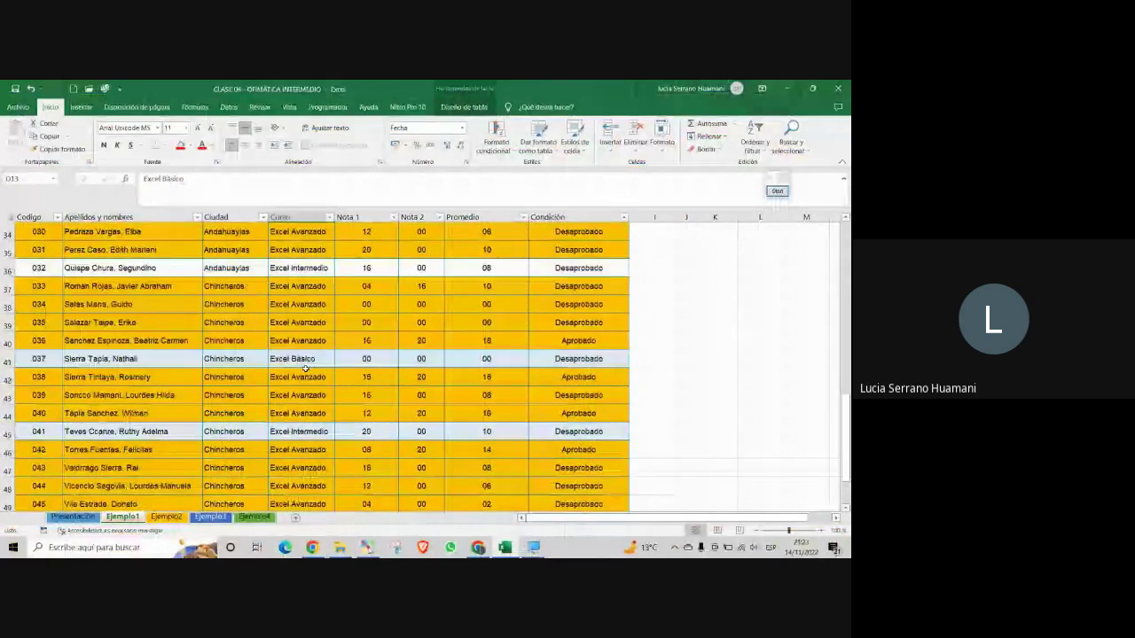
scroll(315, 385, up, 7)
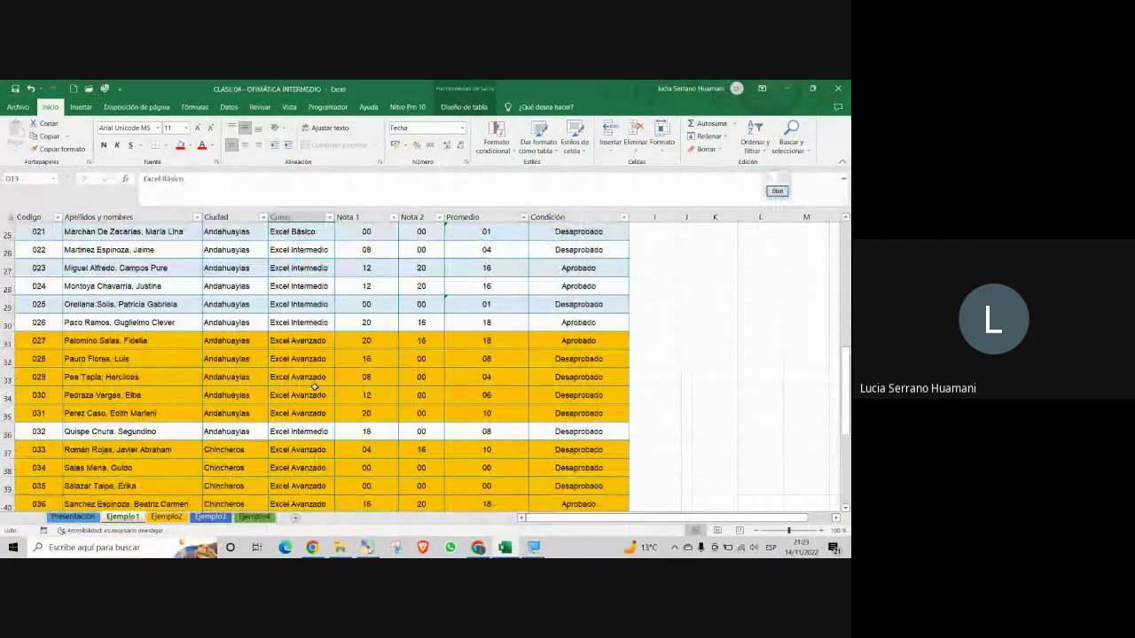
scroll(315, 387, up, 5)
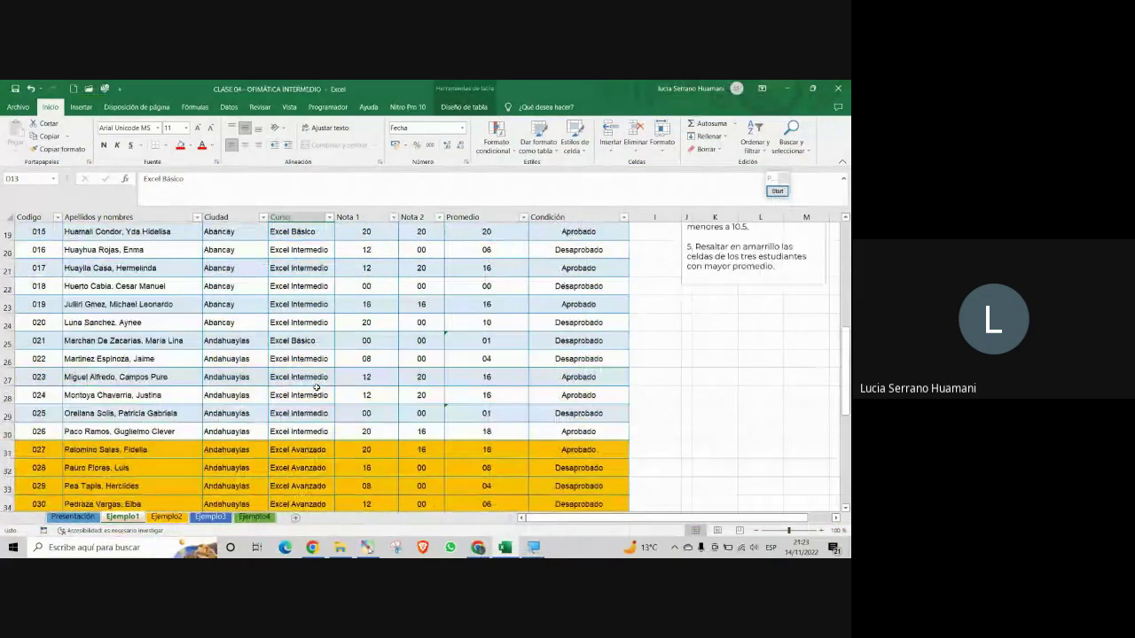
scroll(315, 387, up, 2)
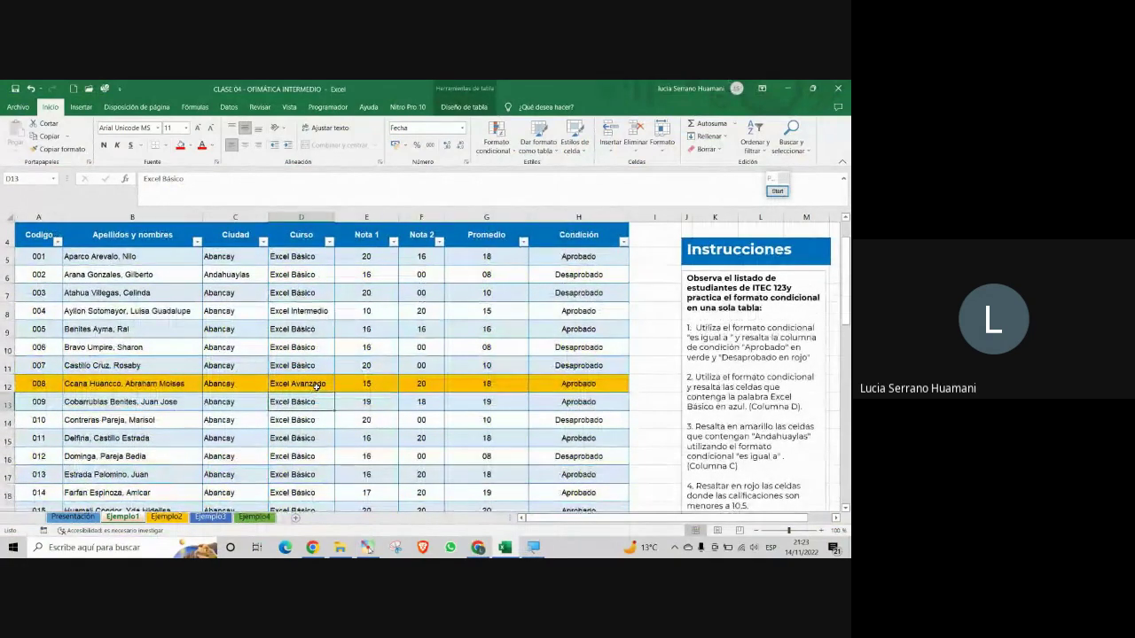
scroll(316, 385, down, 2)
scroll(316, 388, up, 1)
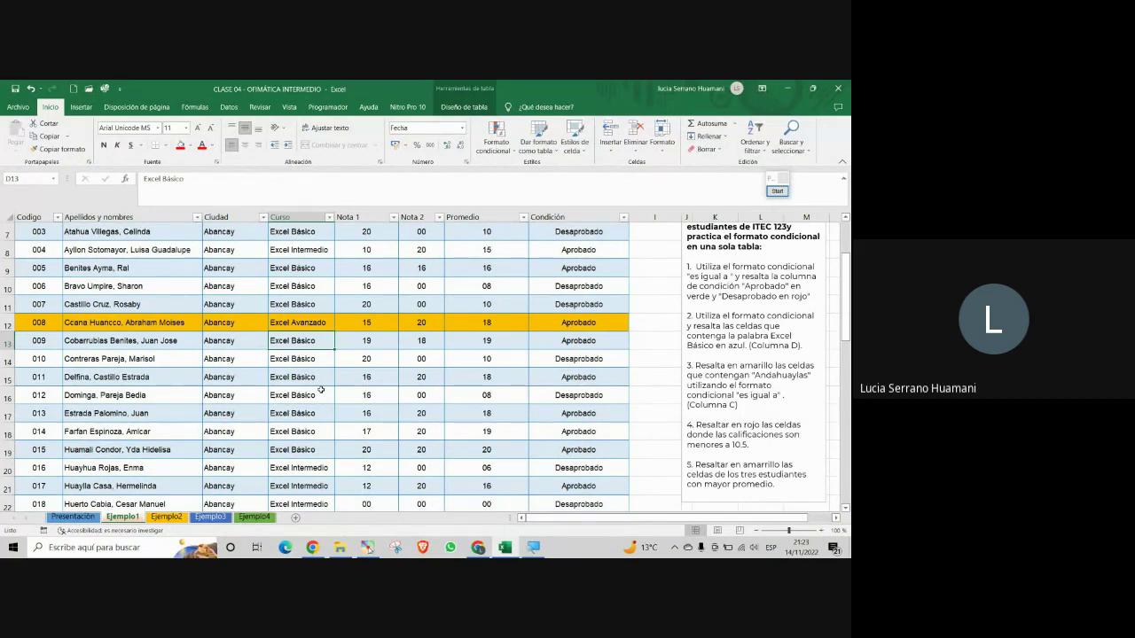
Step: Check more Curso cells such as D14, then bring up the Google Meet call
click(298, 379)
click(306, 358)
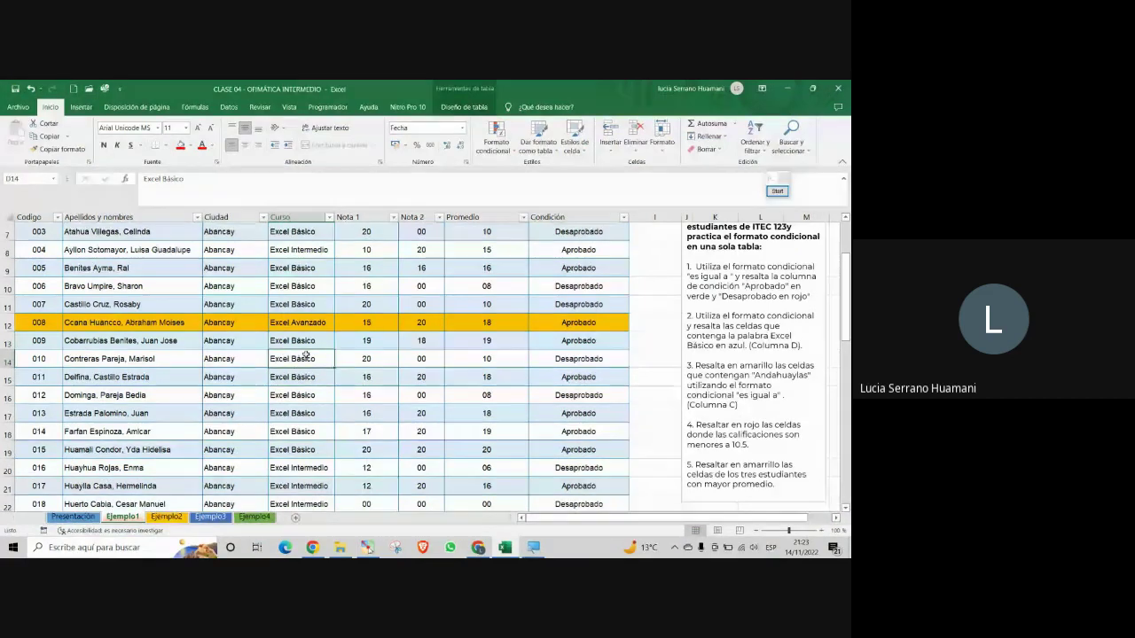
scroll(306, 358, down, 8)
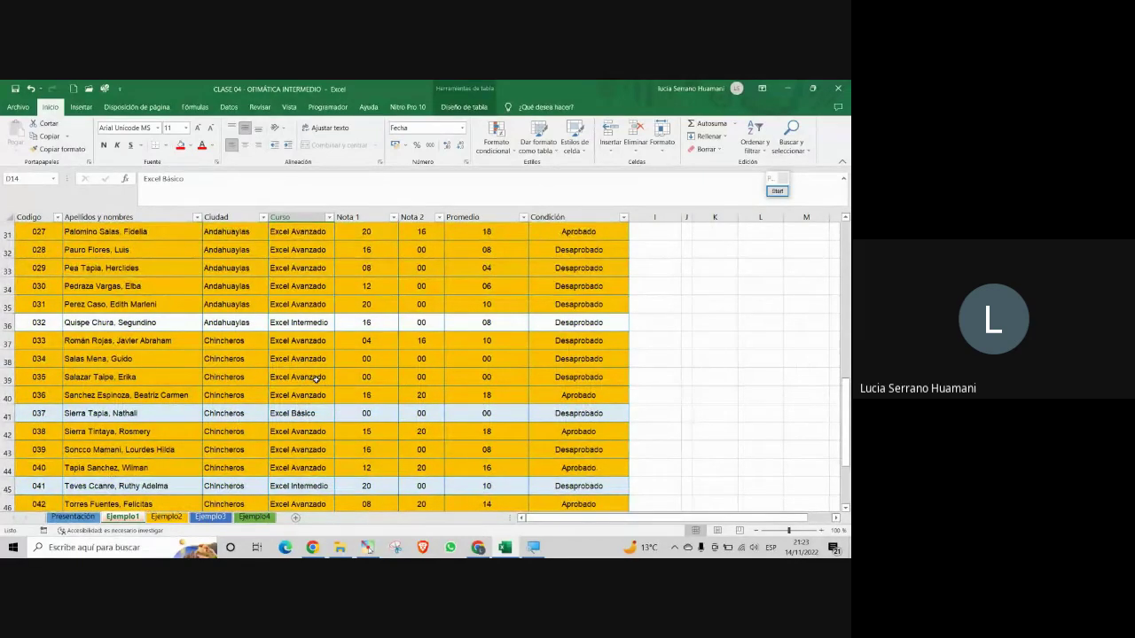
scroll(316, 380, down, 5)
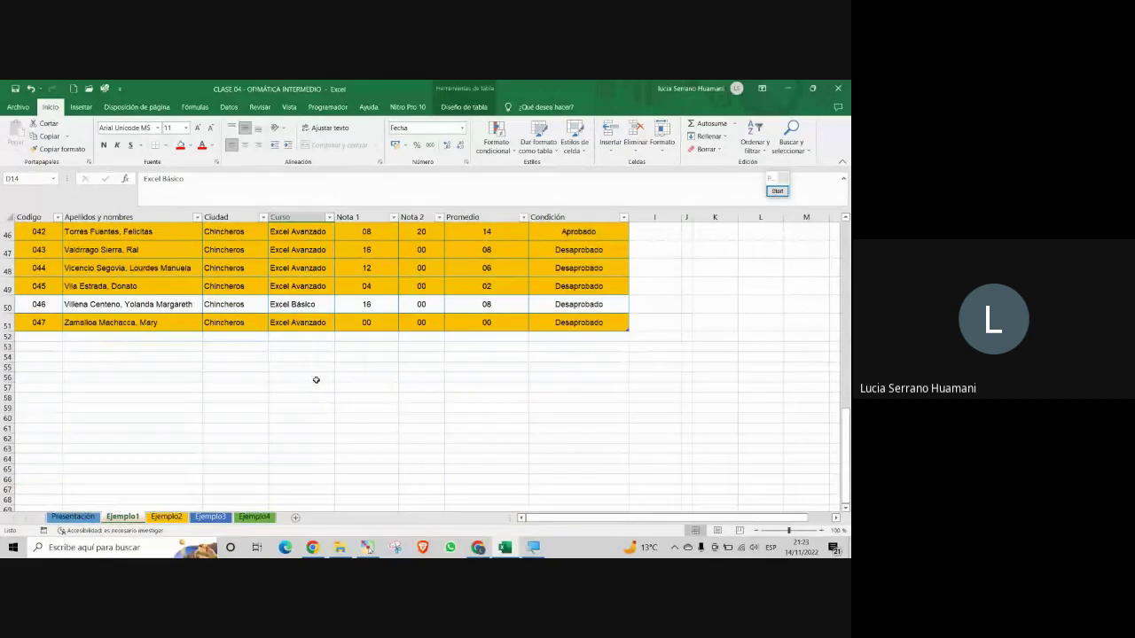
scroll(333, 386, up, 8)
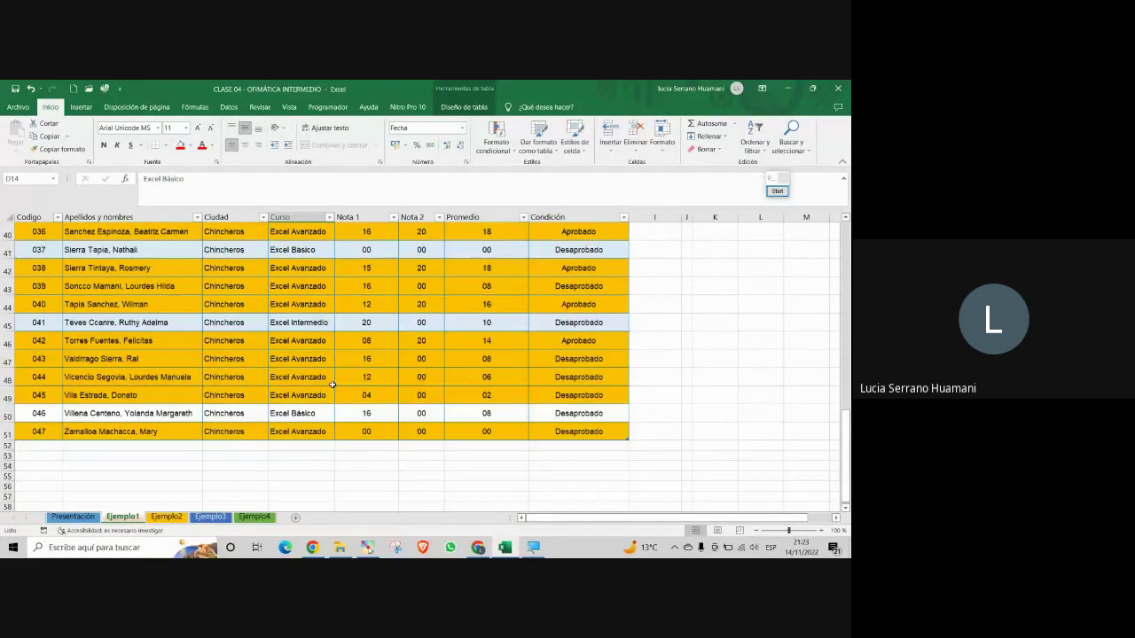
scroll(339, 387, up, 6)
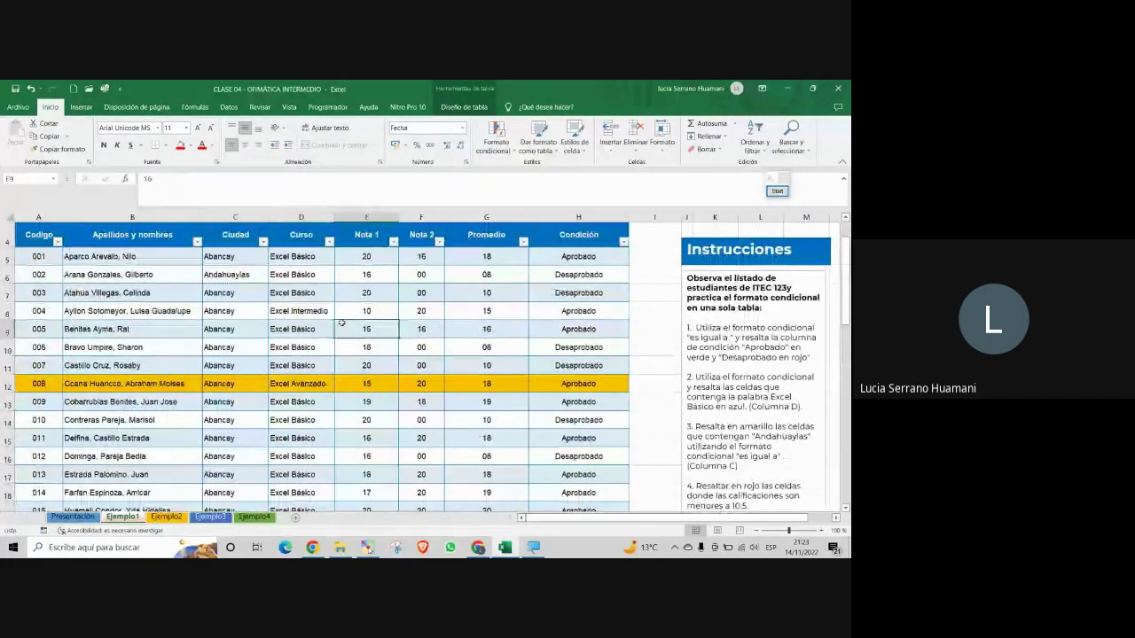
click(302, 292)
click(478, 547)
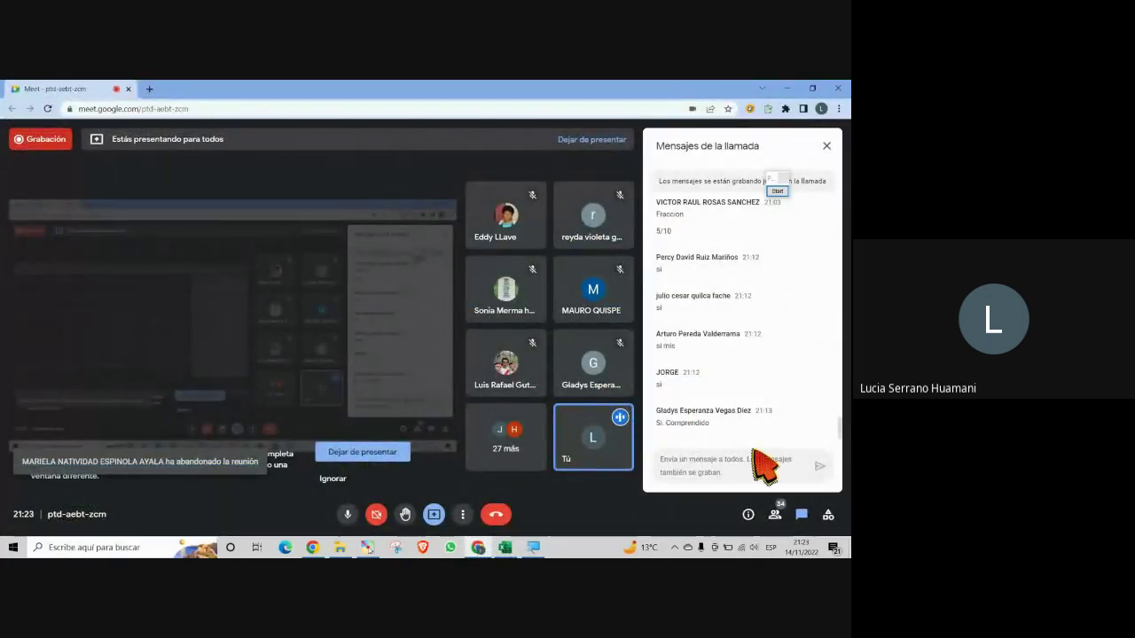
Step: Check the Meet chat, return to Excel, and click through Curso cells D7 to D9
key(alt+Tab)
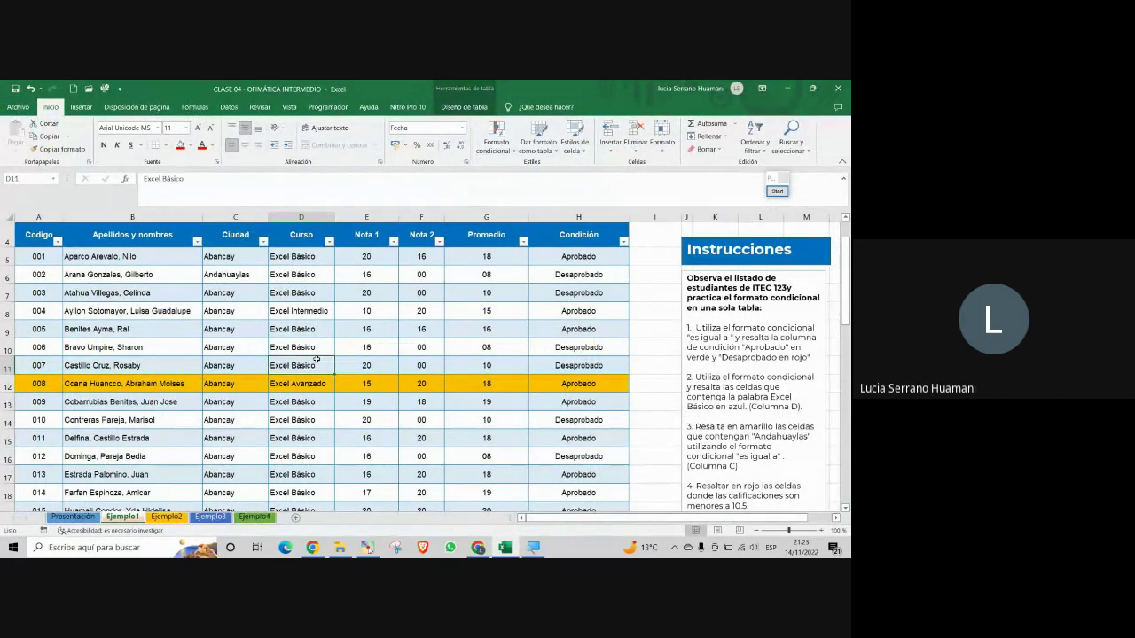
key(alt+Tab)
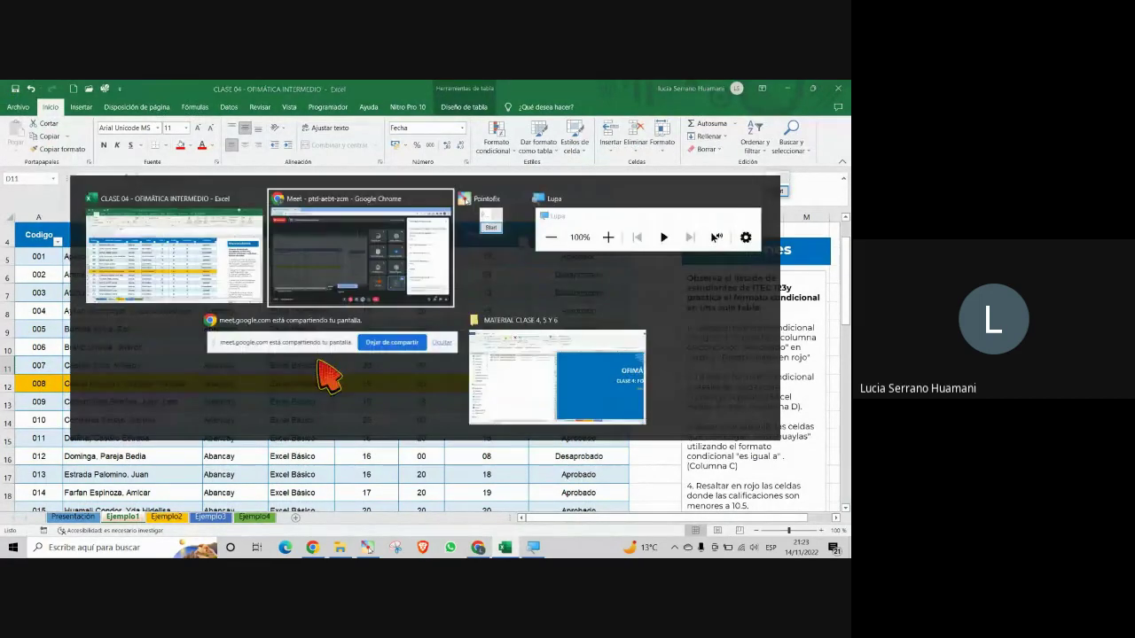
key(alt+Tab)
click(317, 317)
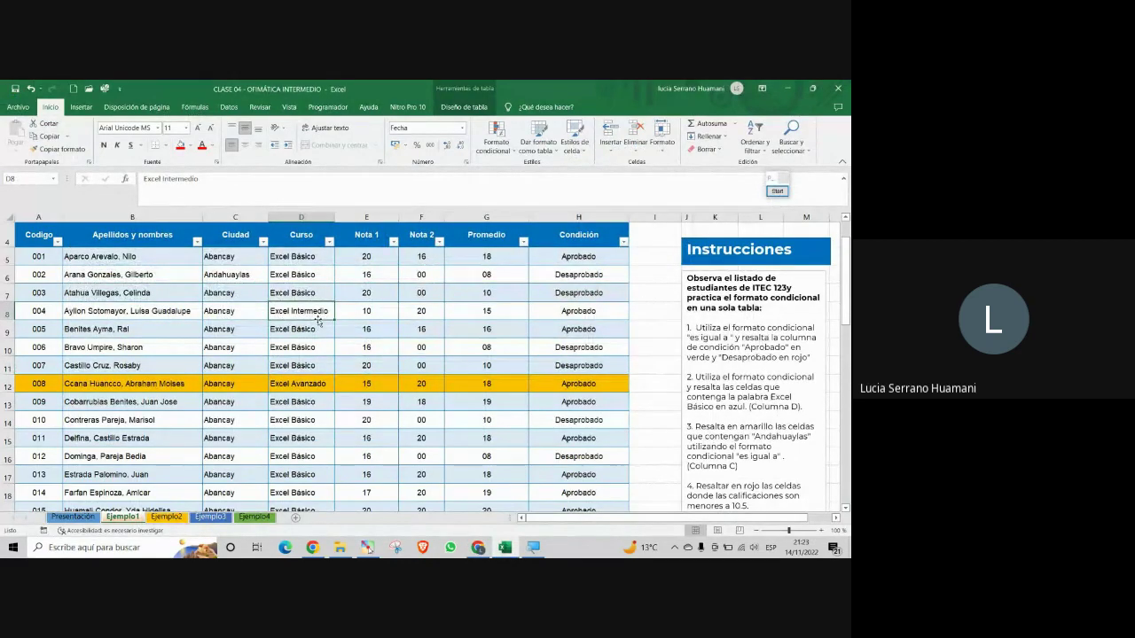
click(294, 360)
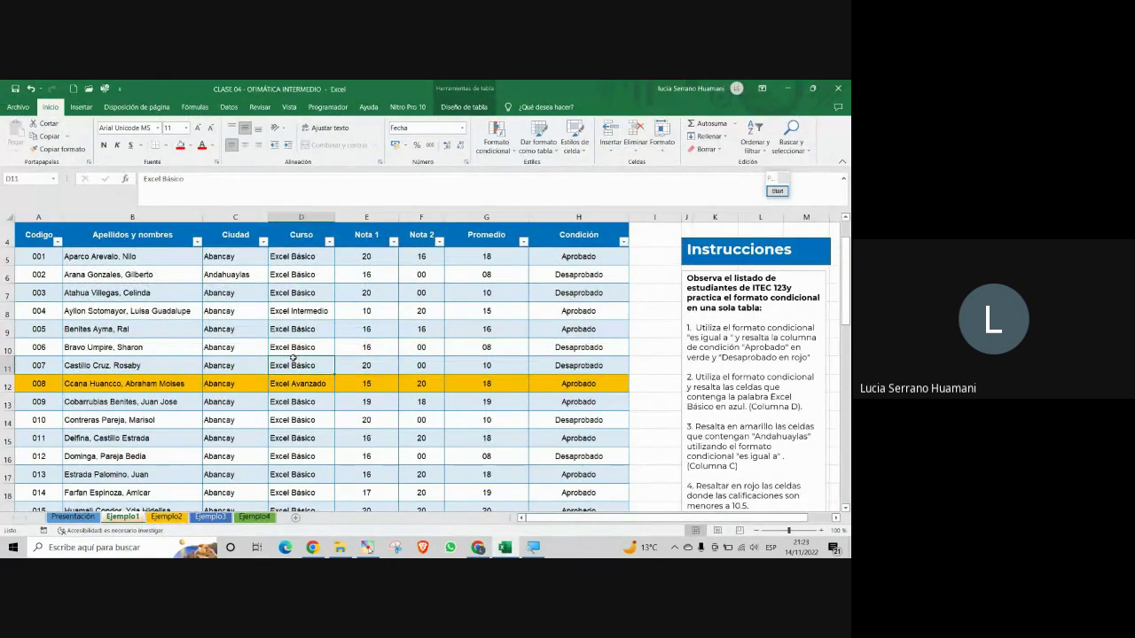
click(293, 329)
click(300, 309)
click(298, 292)
click(297, 274)
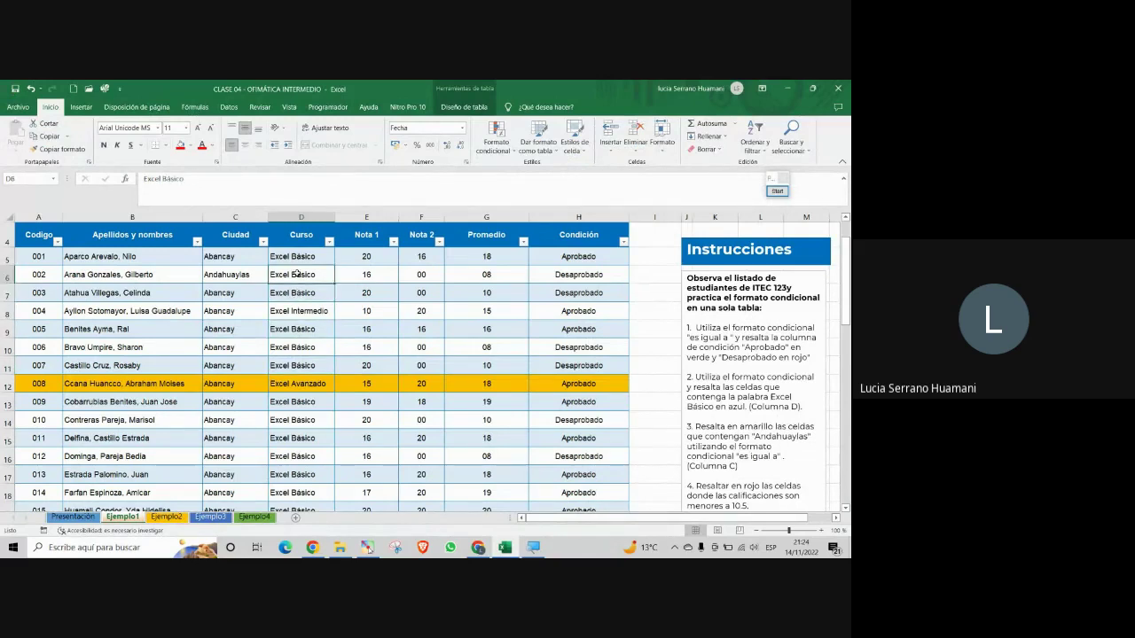
click(301, 293)
key(alt+Tab)
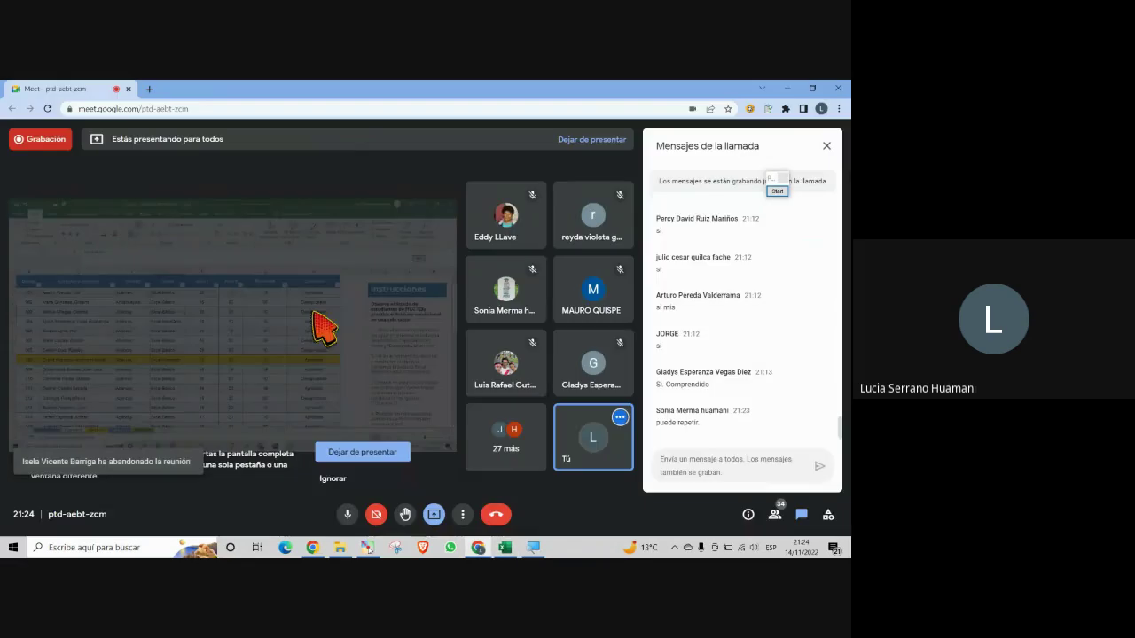
key(alt+Tab)
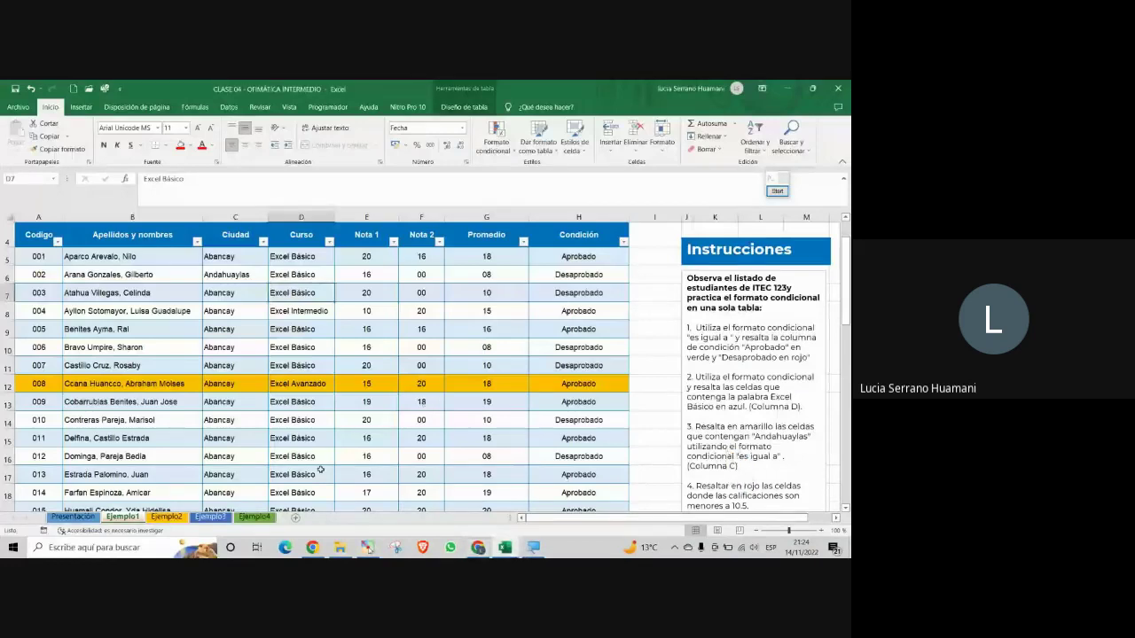
Step: Clear conditional formatting rules from the entire sheet via Borrar reglas de toda la hoja
click(306, 439)
click(315, 388)
click(307, 273)
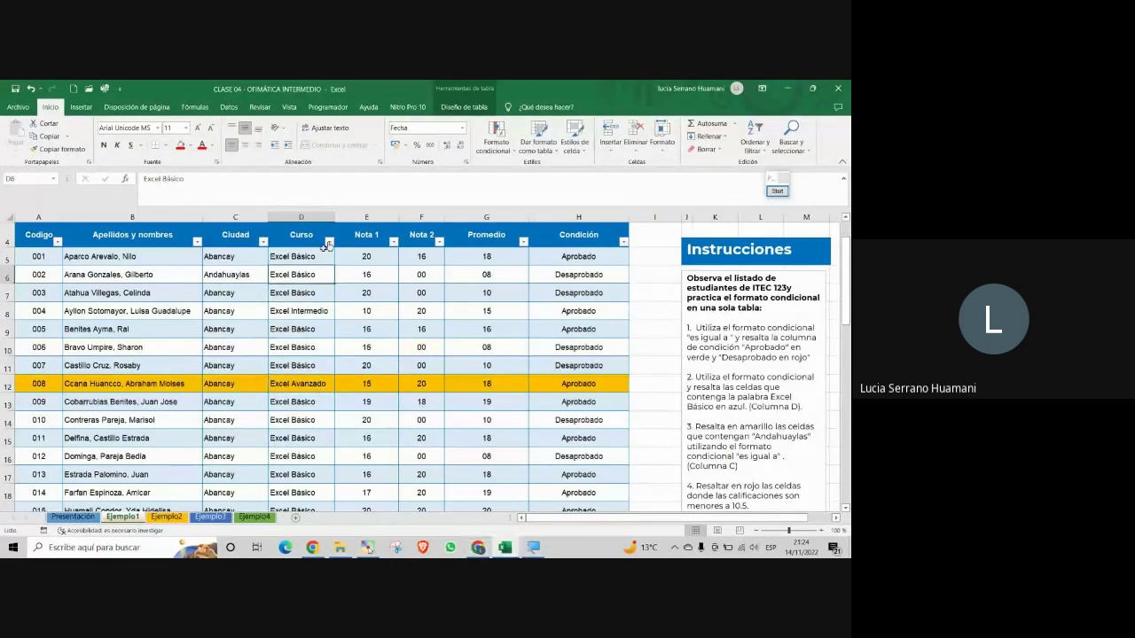
click(497, 142)
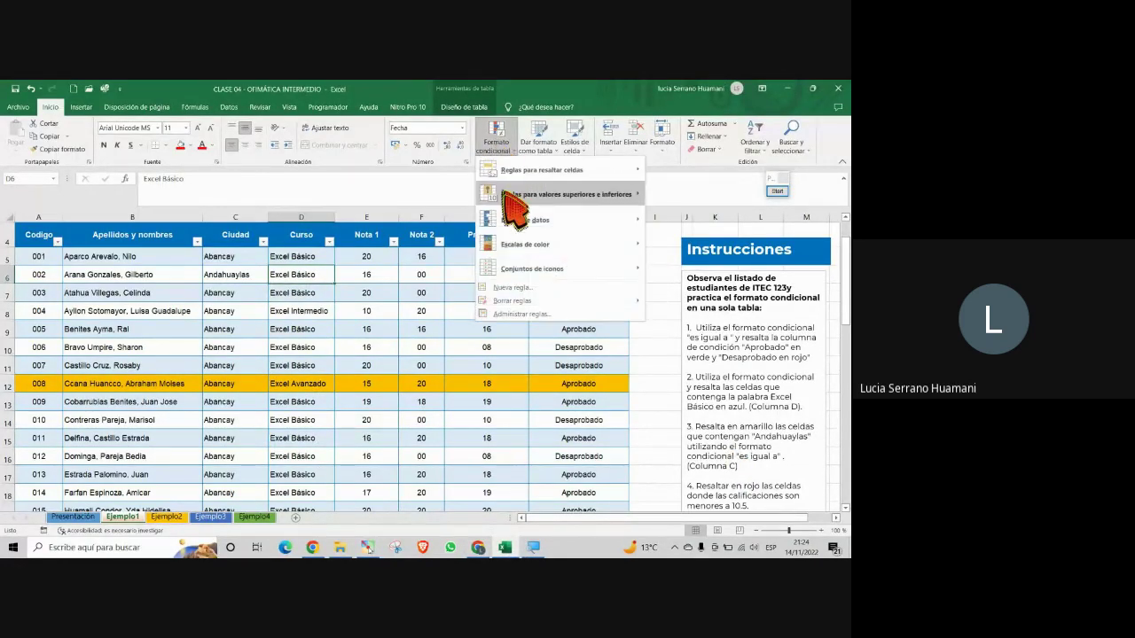
mouse_move(523, 302)
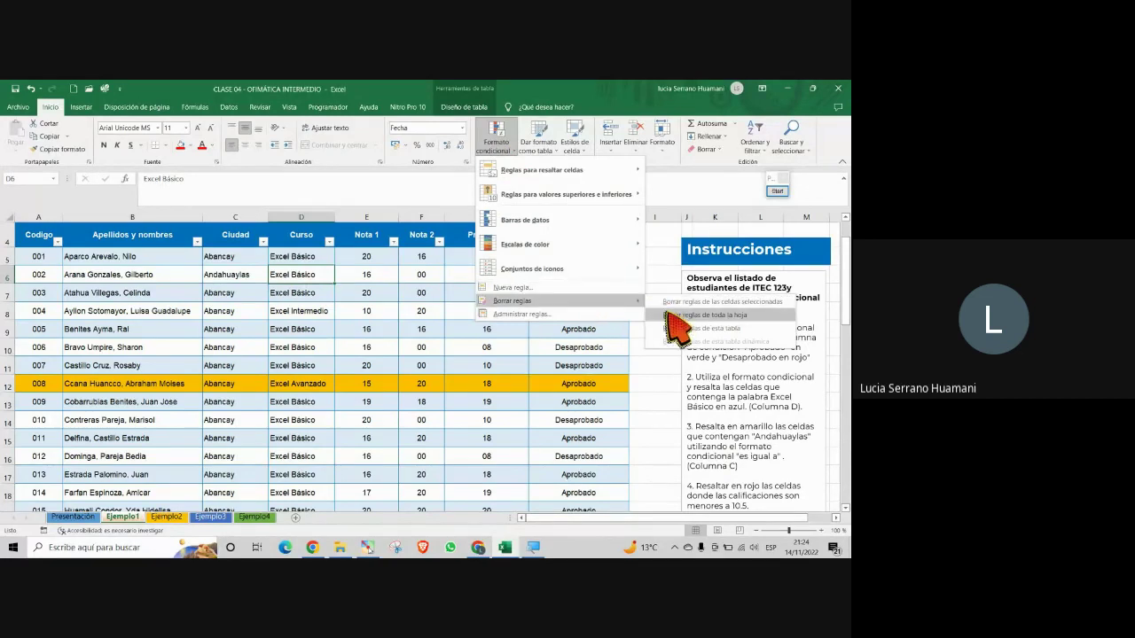
click(679, 319)
click(324, 415)
Step: Scroll the table and check Curso cells to confirm no orange rows remain, then show the desktop
click(297, 344)
scroll(304, 397, down, 2)
scroll(304, 397, down, 6)
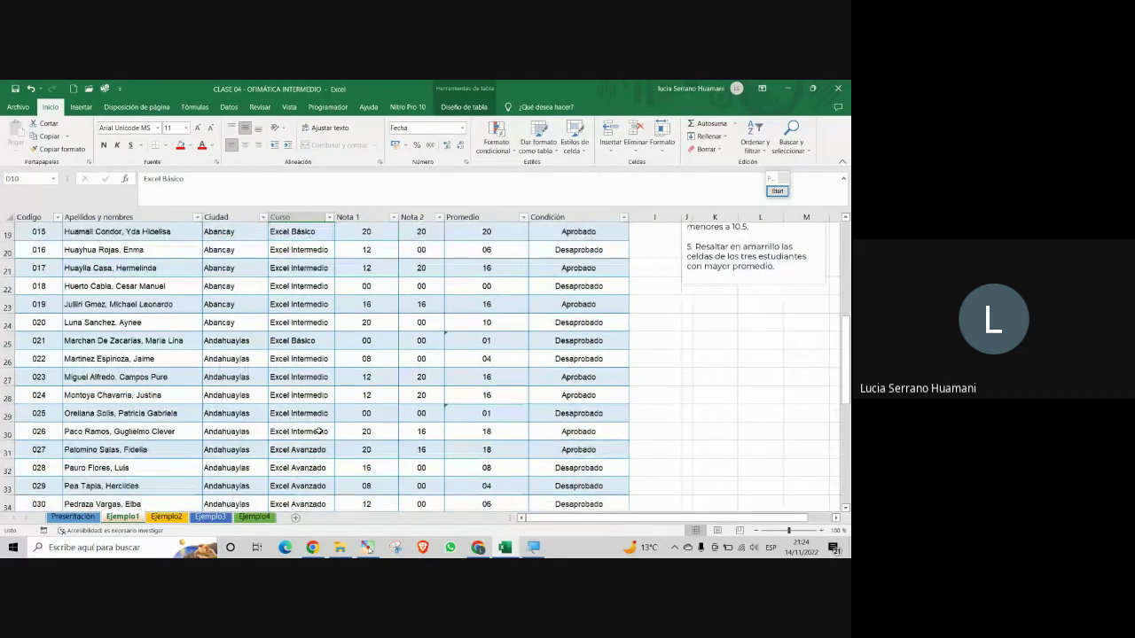
scroll(328, 435, up, 7)
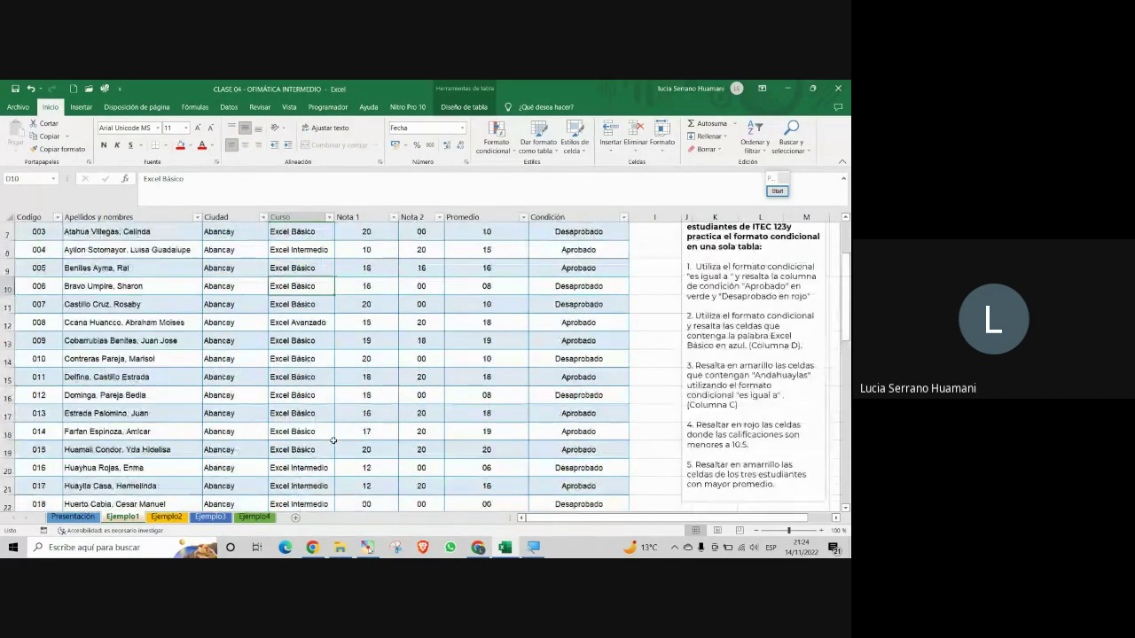
scroll(333, 441, up, 1)
click(300, 282)
click(302, 383)
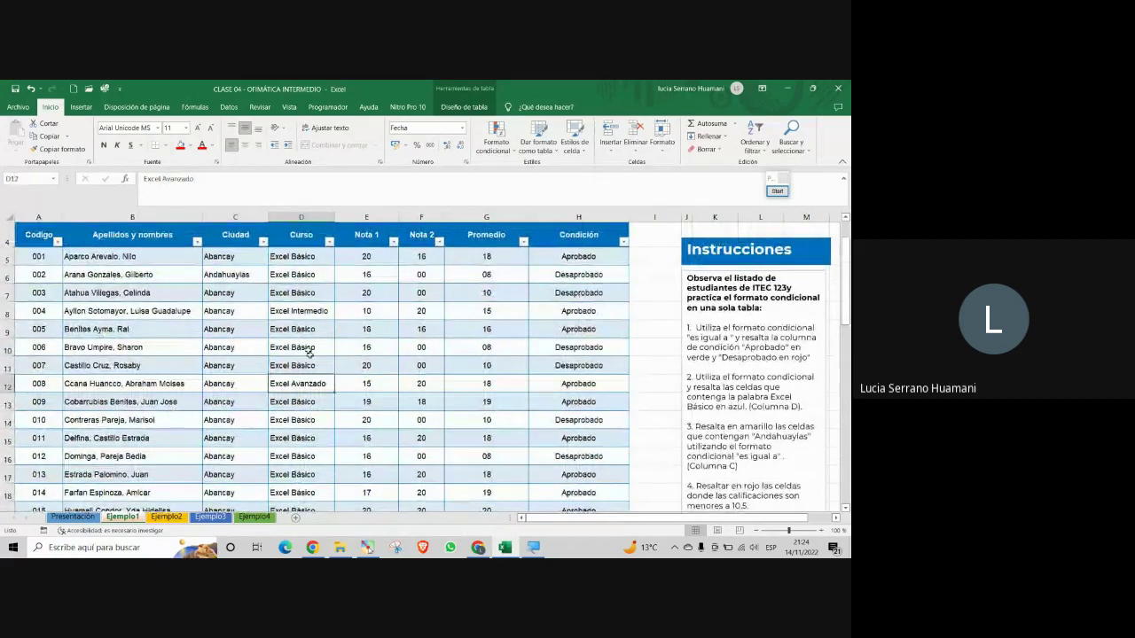
click(305, 330)
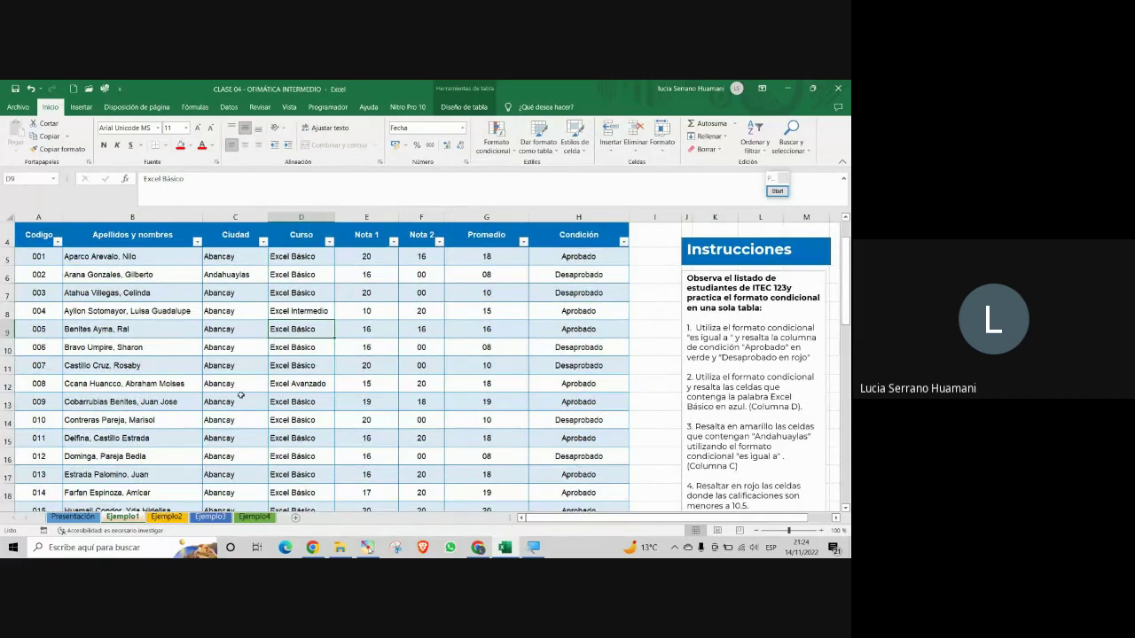
scroll(300, 417, down, 7)
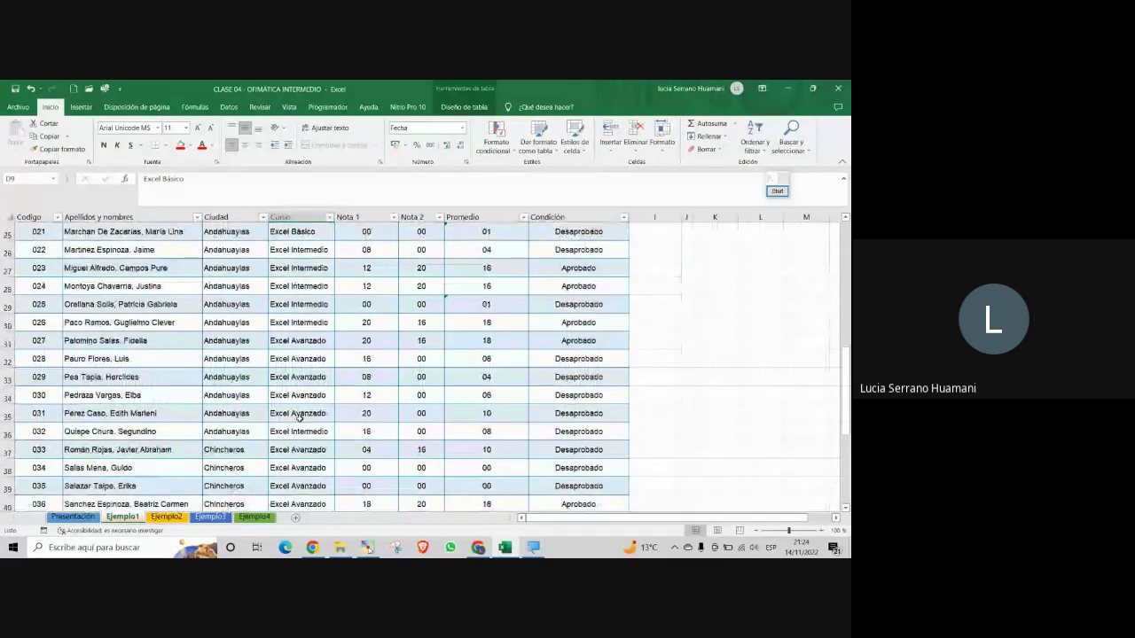
scroll(299, 416, down, 6)
scroll(300, 417, up, 8)
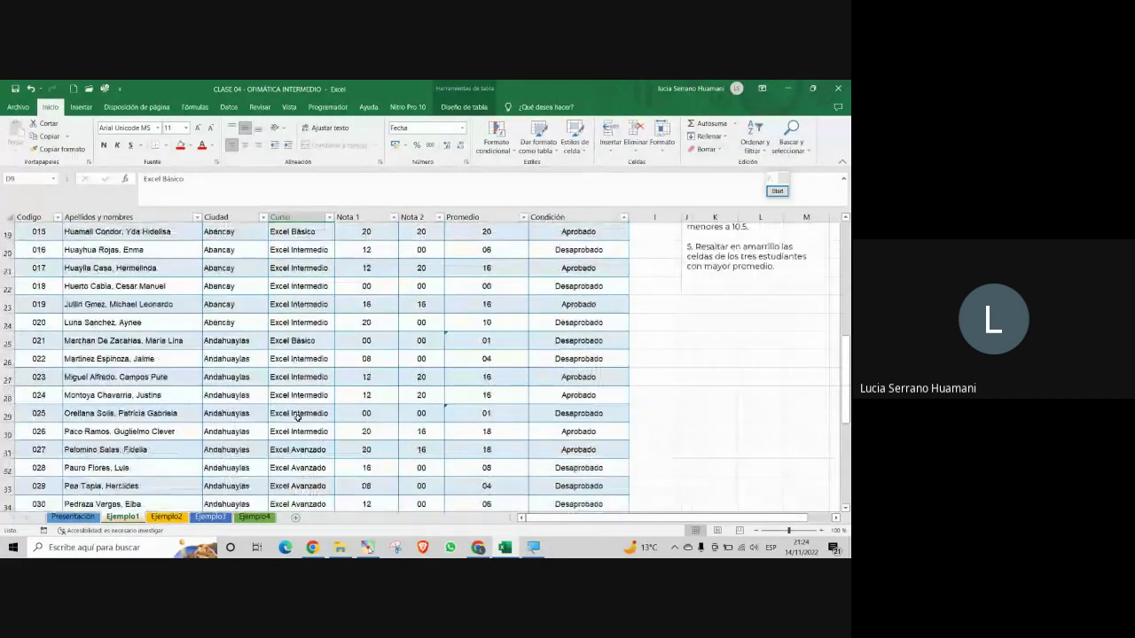
scroll(298, 417, up, 6)
scroll(298, 416, down, 3)
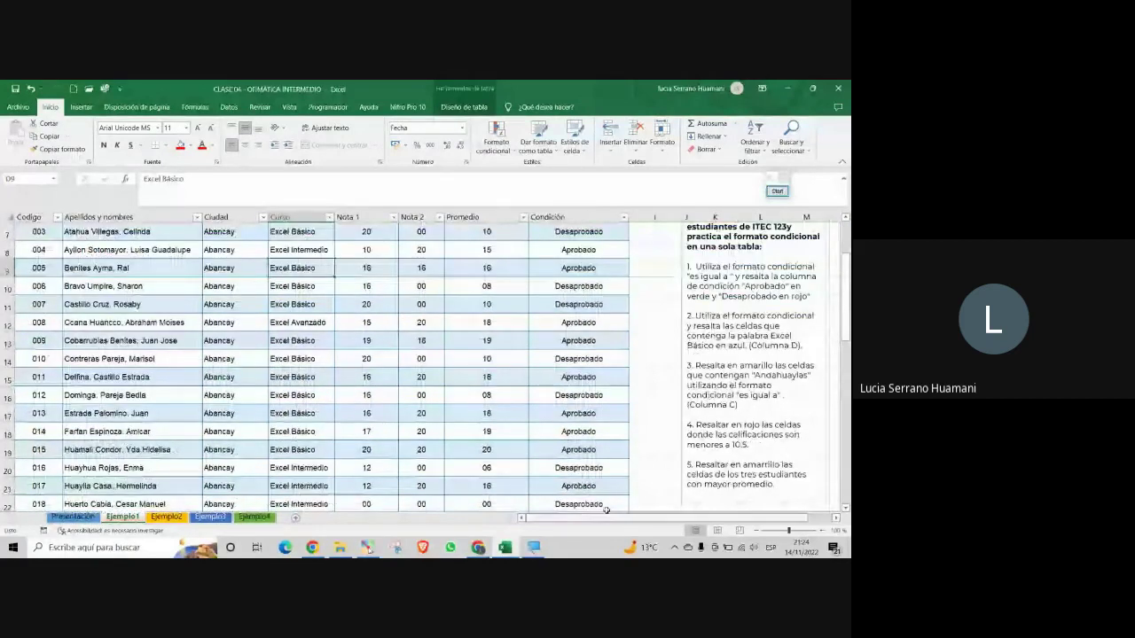
key(super+d)
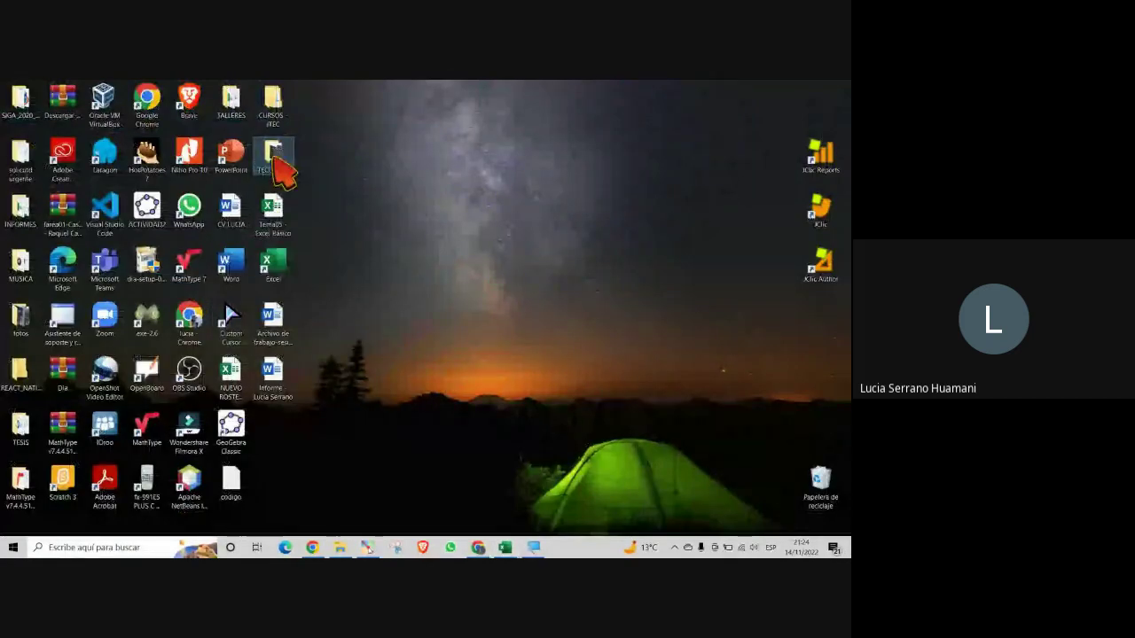
Step: View TECLADO 1.jpg from the TECLADOS folder in Photos, then return to Excel
double_click(274, 158)
click(497, 293)
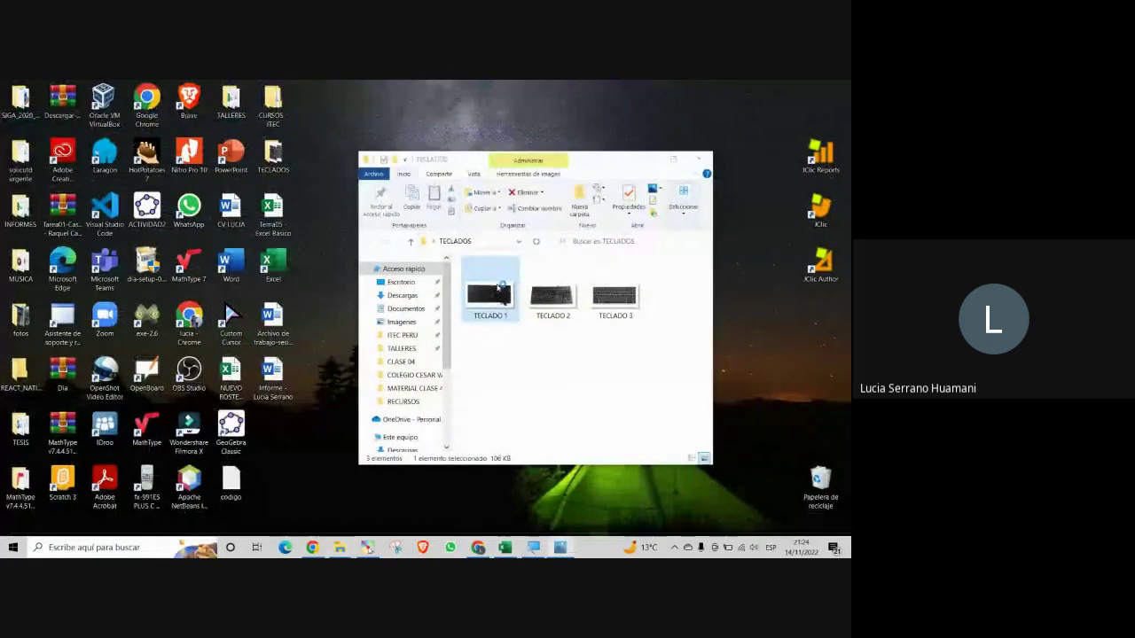
double_click(497, 288)
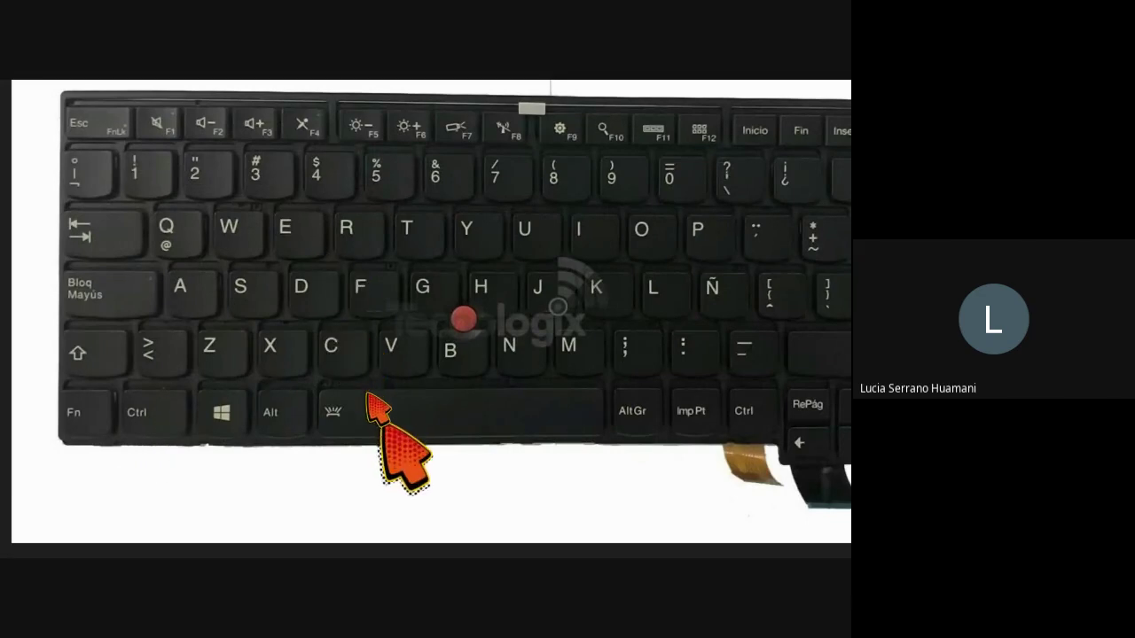
scroll(368, 397, down, 3)
key(Escape)
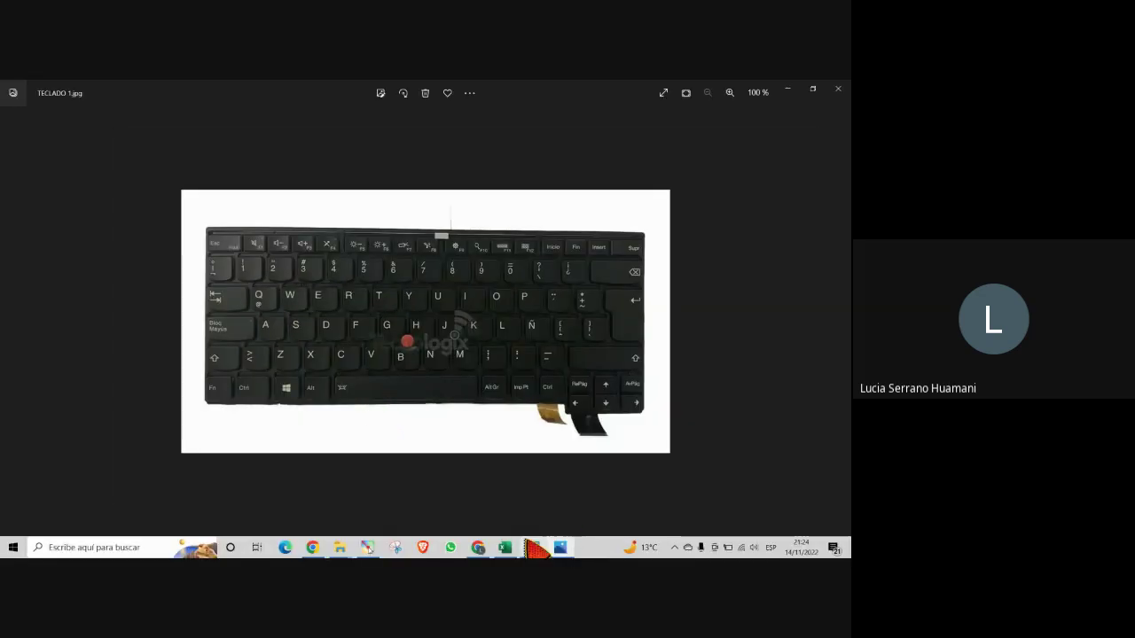
click(513, 545)
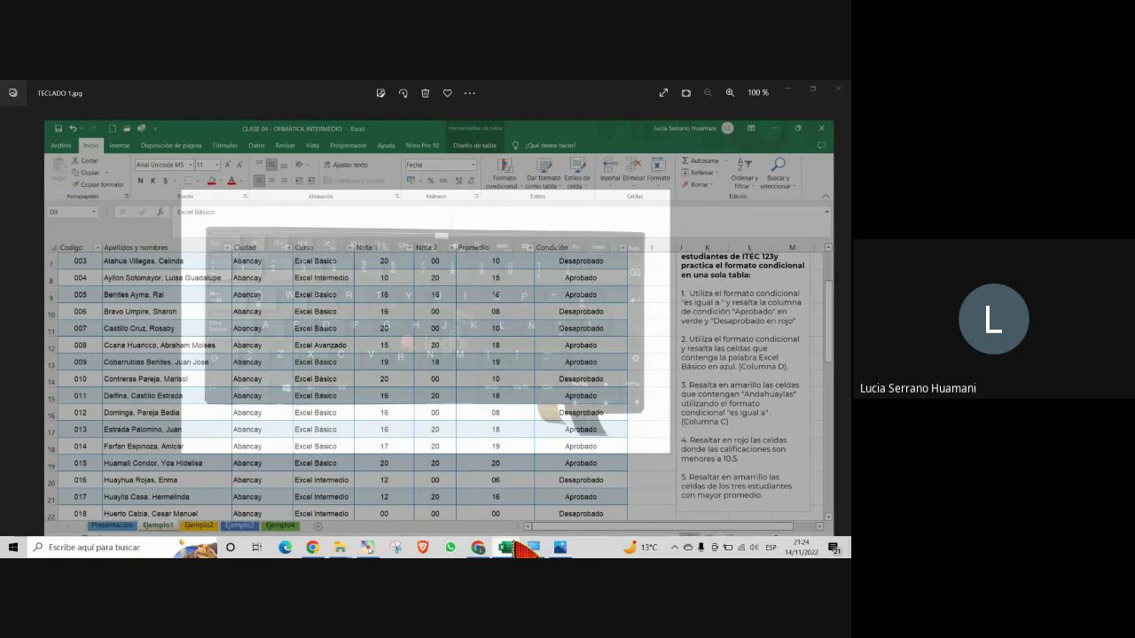
Step: Select all of the student table's data with Ctrl+A
scroll(295, 391, up, 2)
key(ctrl+a)
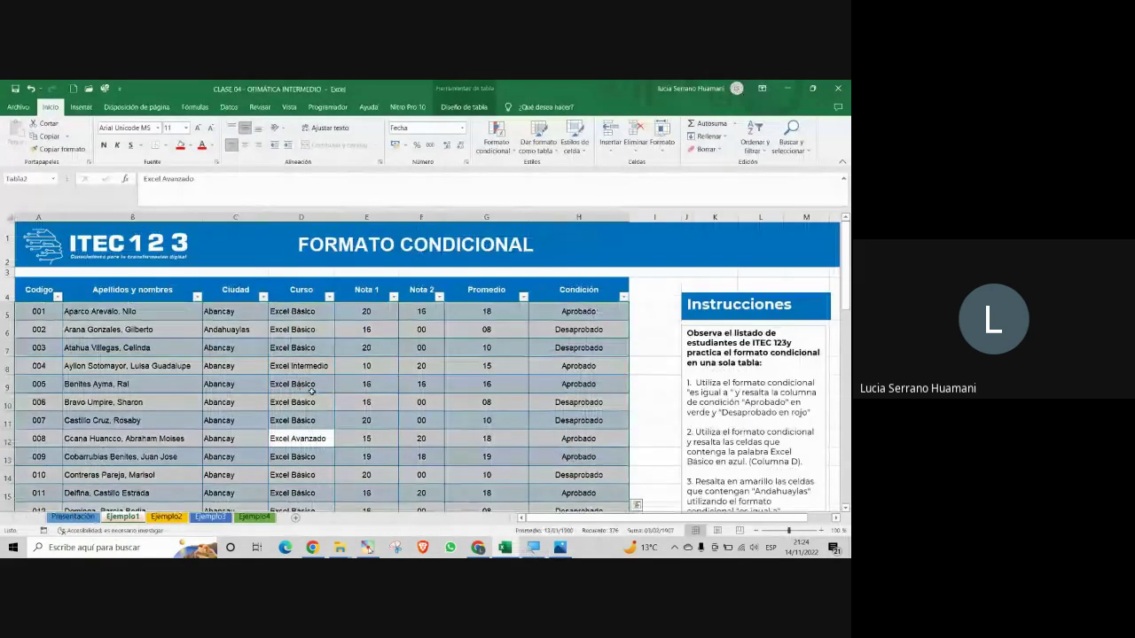
scroll(325, 384, down, 20)
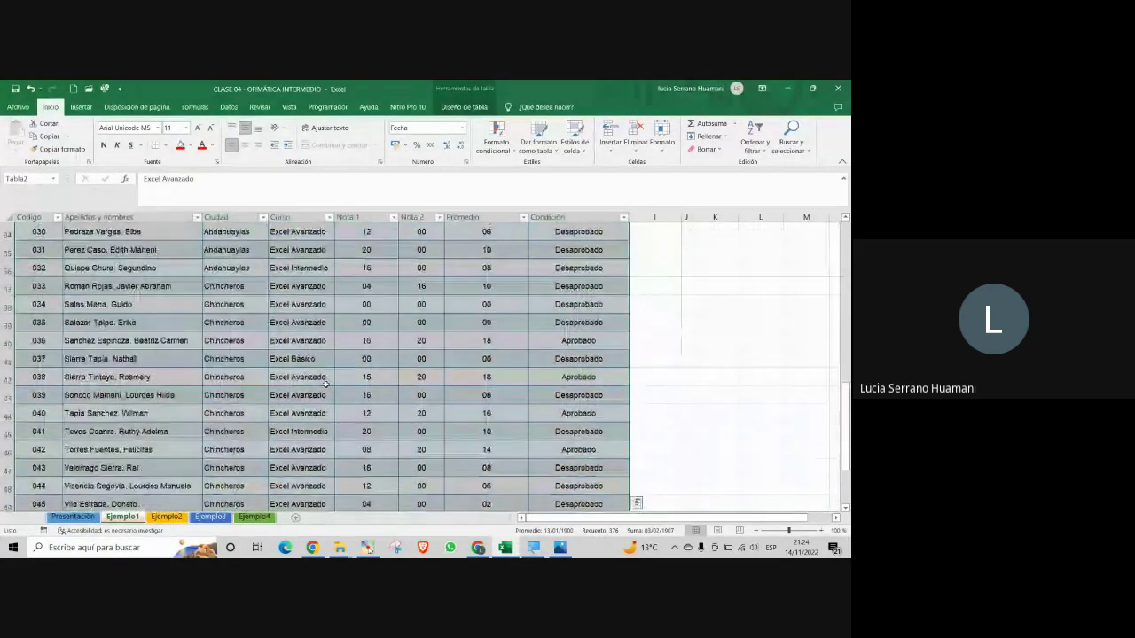
scroll(323, 387, up, 20)
scroll(322, 387, up, 3)
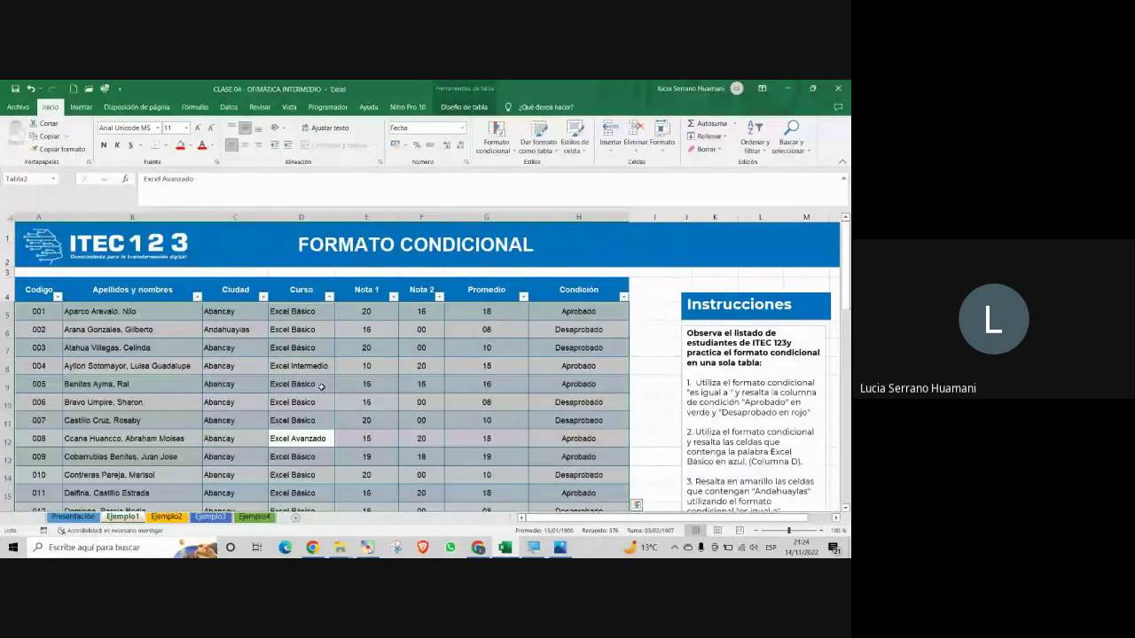
key(super+plus)
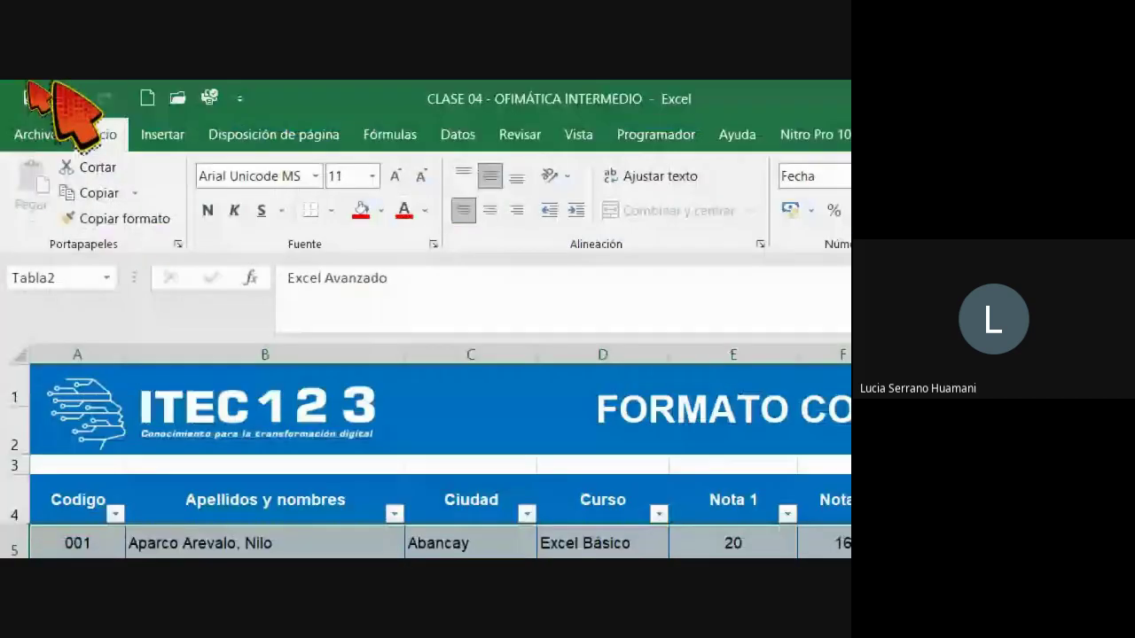
Step: Start a new rule using 'Utilice una fórmula que determine las celdas para aplicar formato'
click(430, 202)
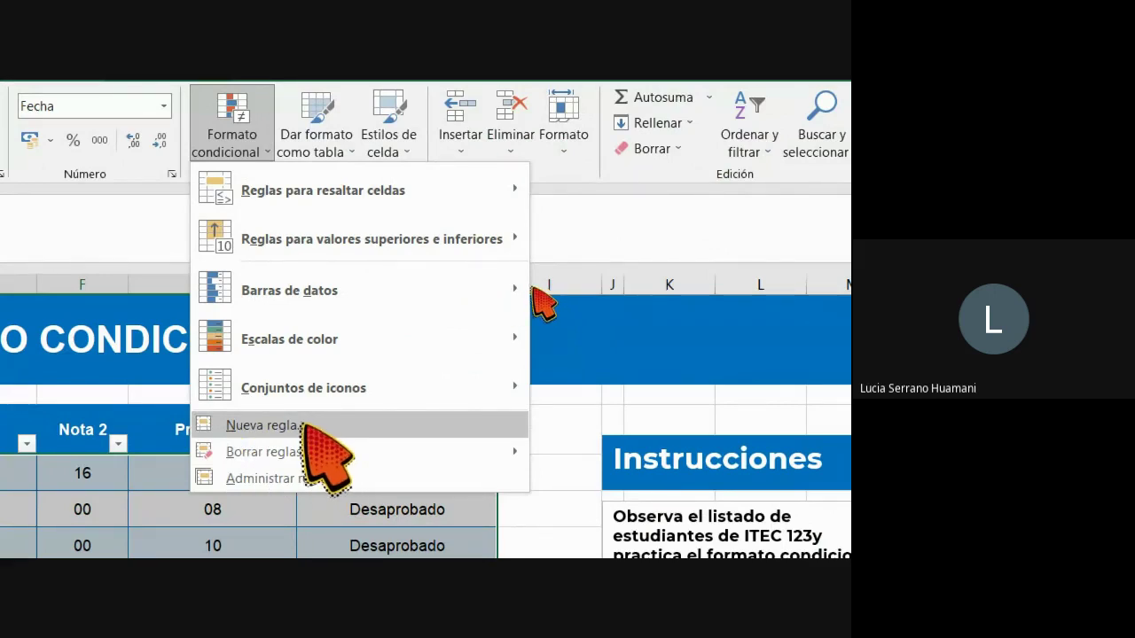
click(324, 427)
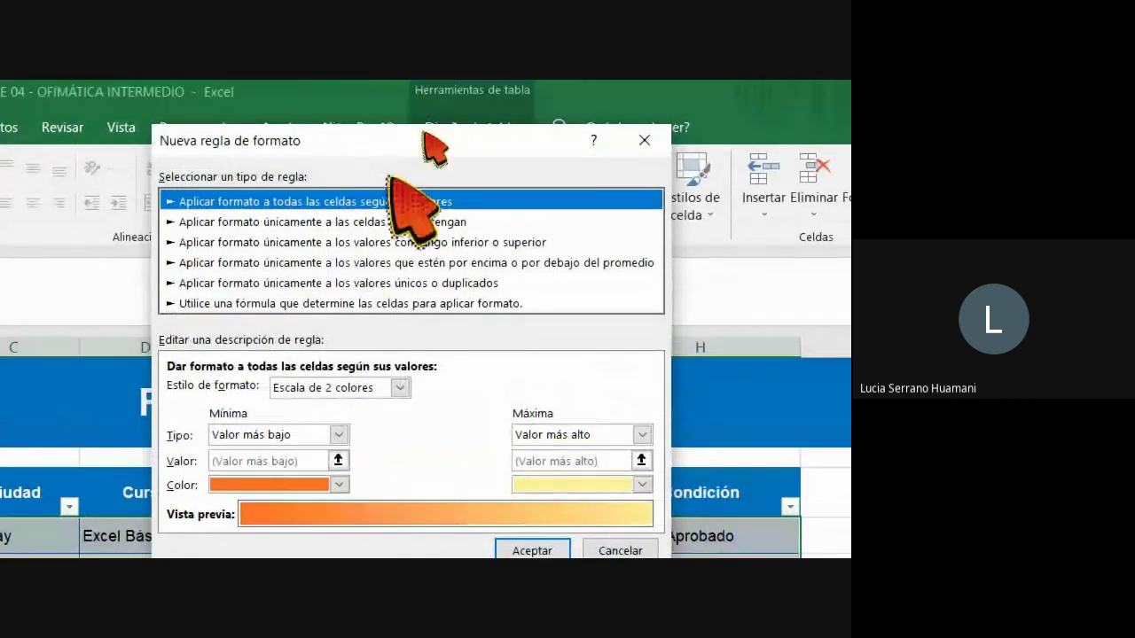
click(417, 304)
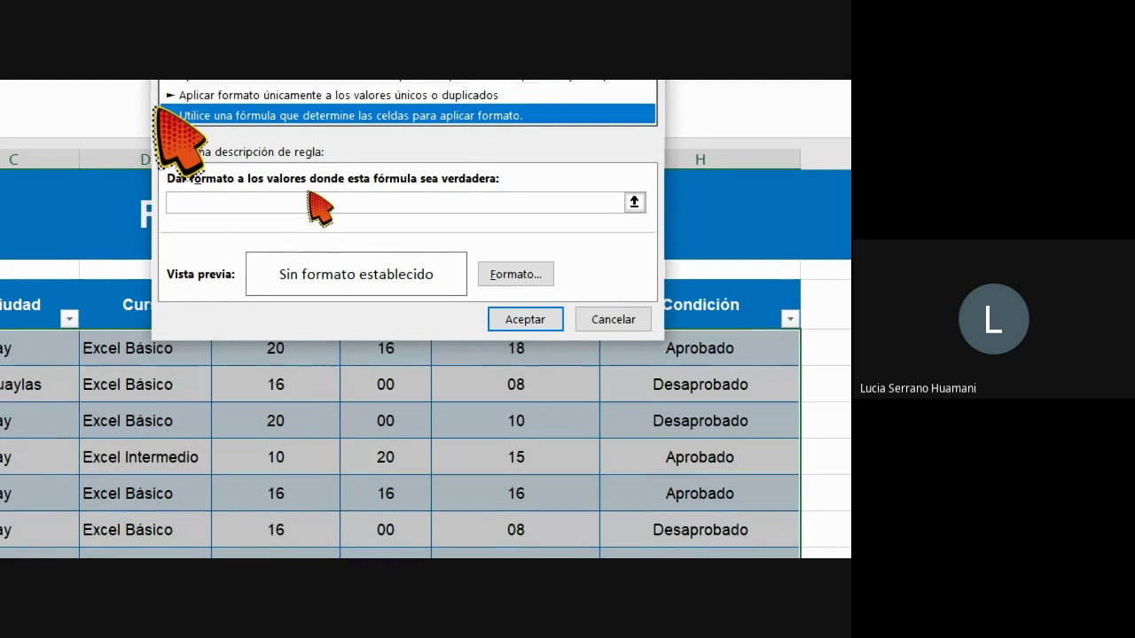
click(195, 254)
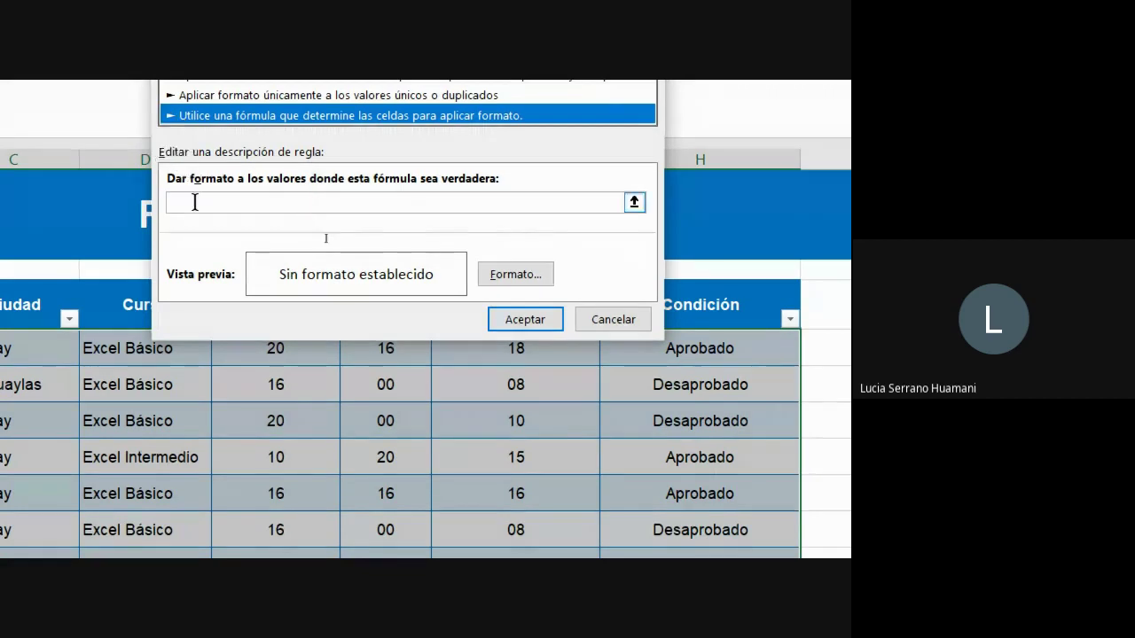
drag(377, 130, 448, 192)
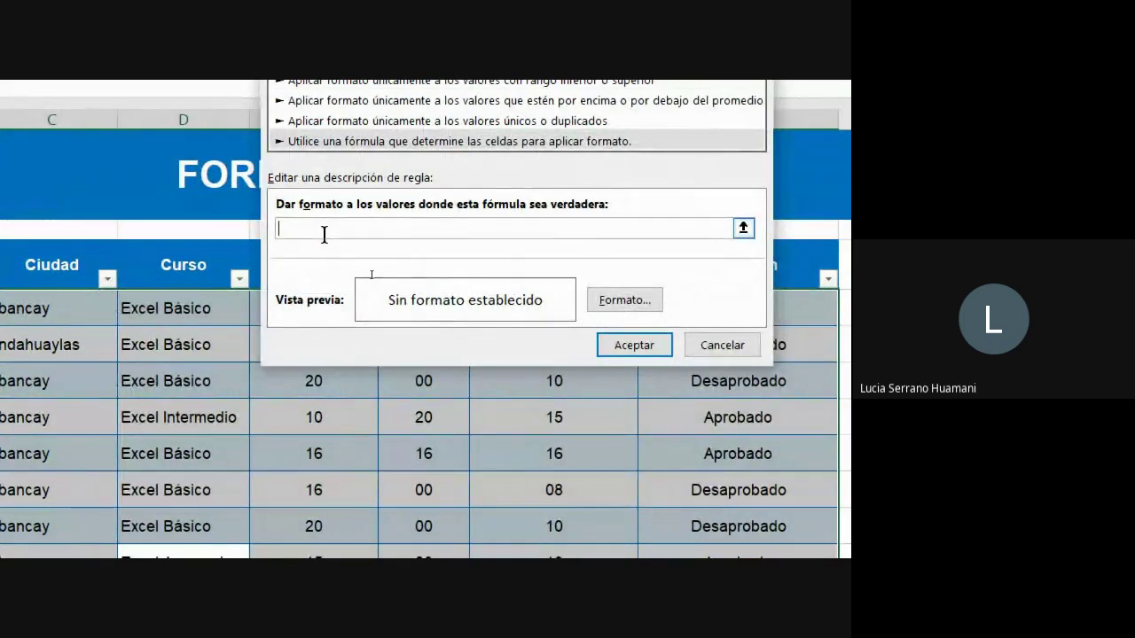
Step: Build the rule formula from cell D5 followed by ="EXCEL AVANZADO"
click(189, 310)
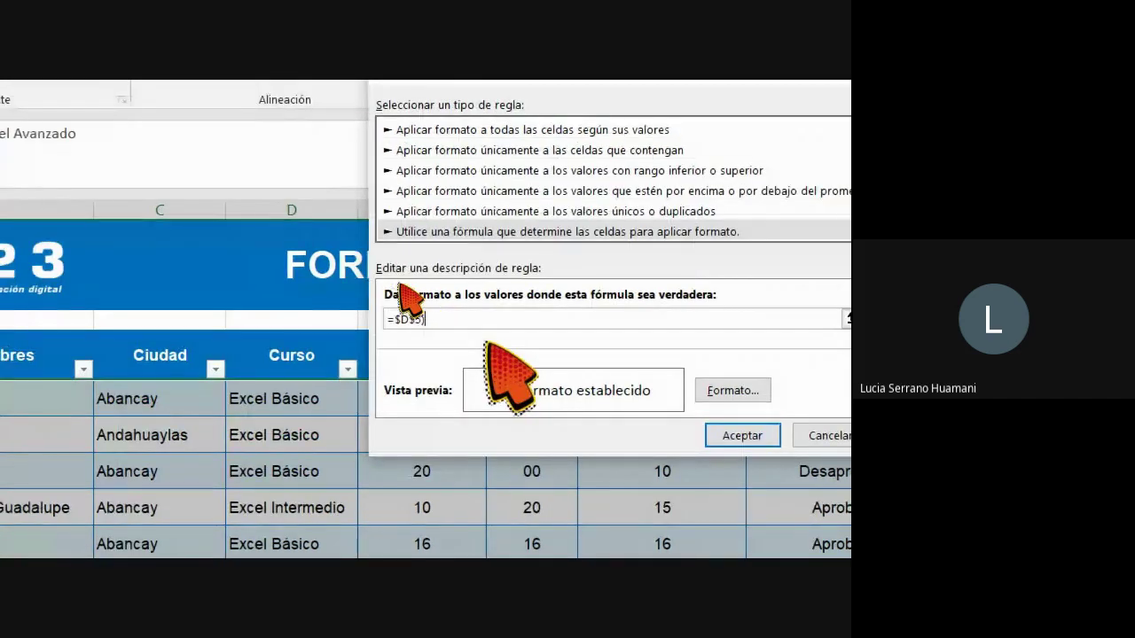
text(=)
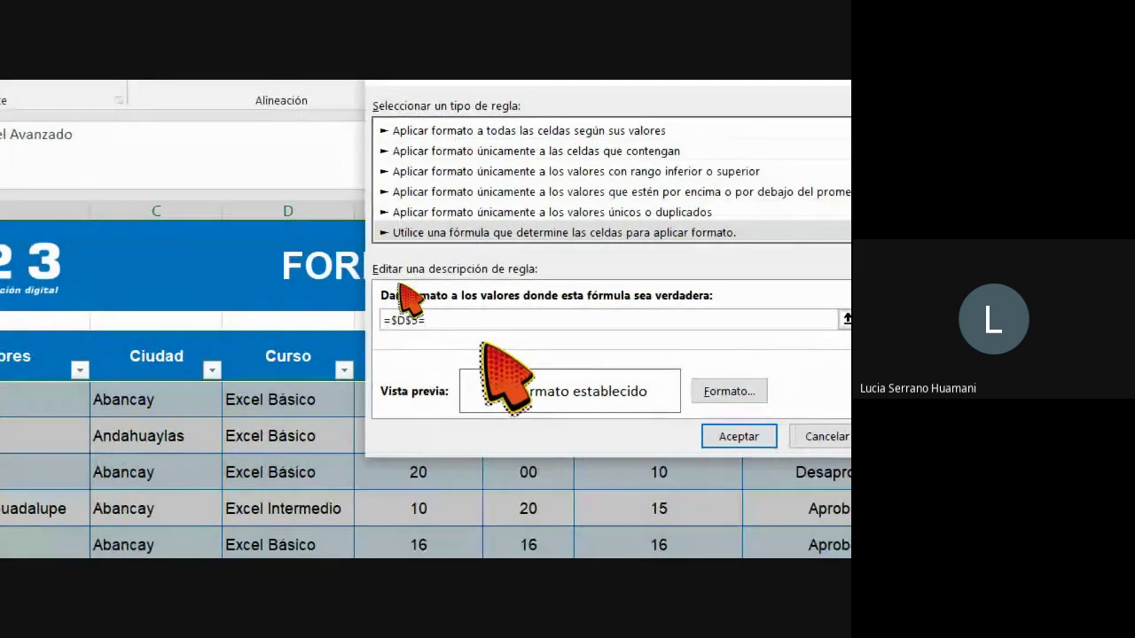
text(")
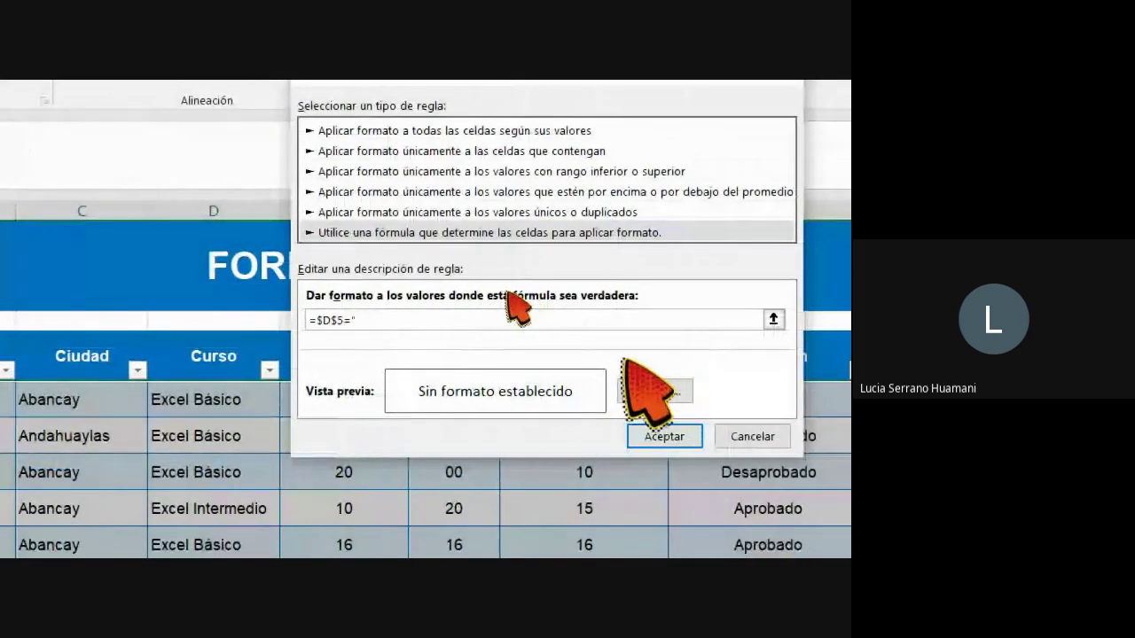
text(EXCEL AVA)
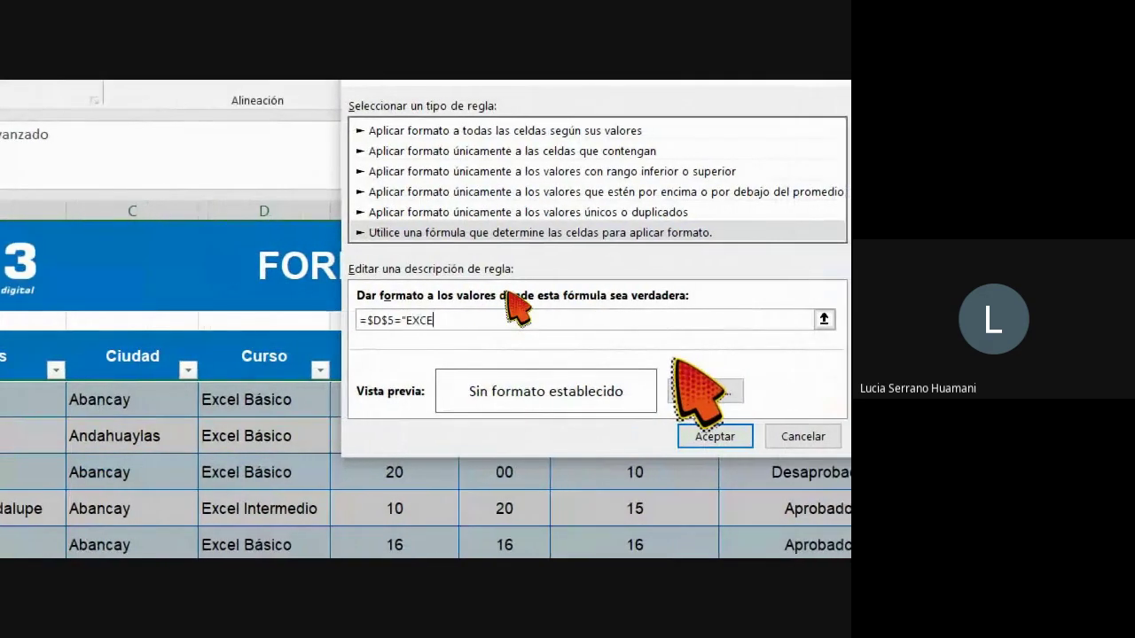
text(NZADO)
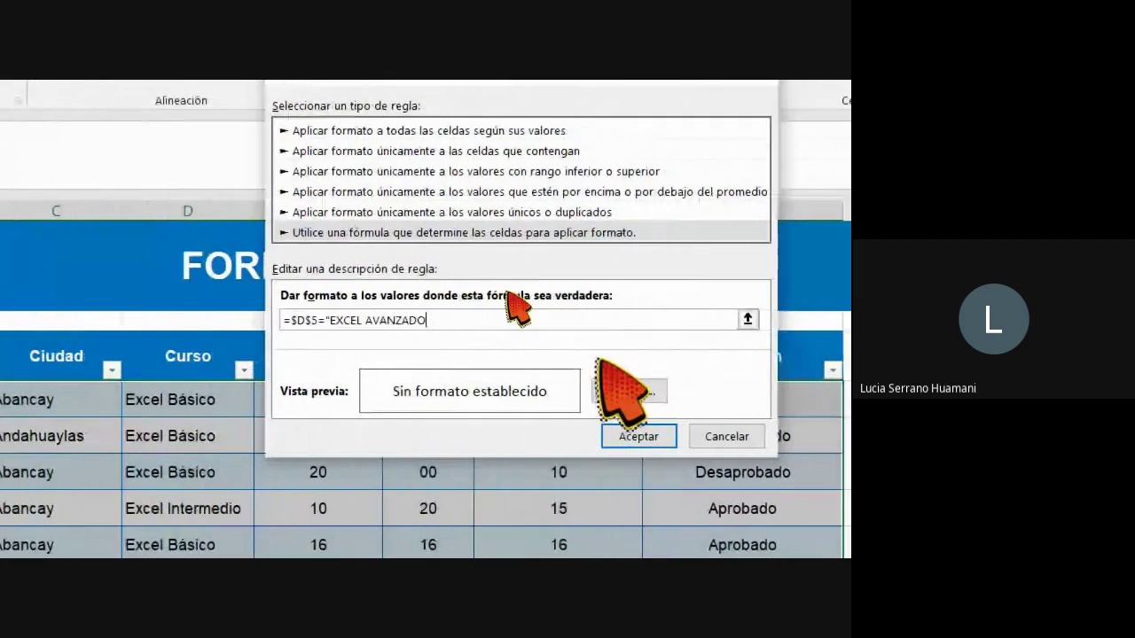
text(")
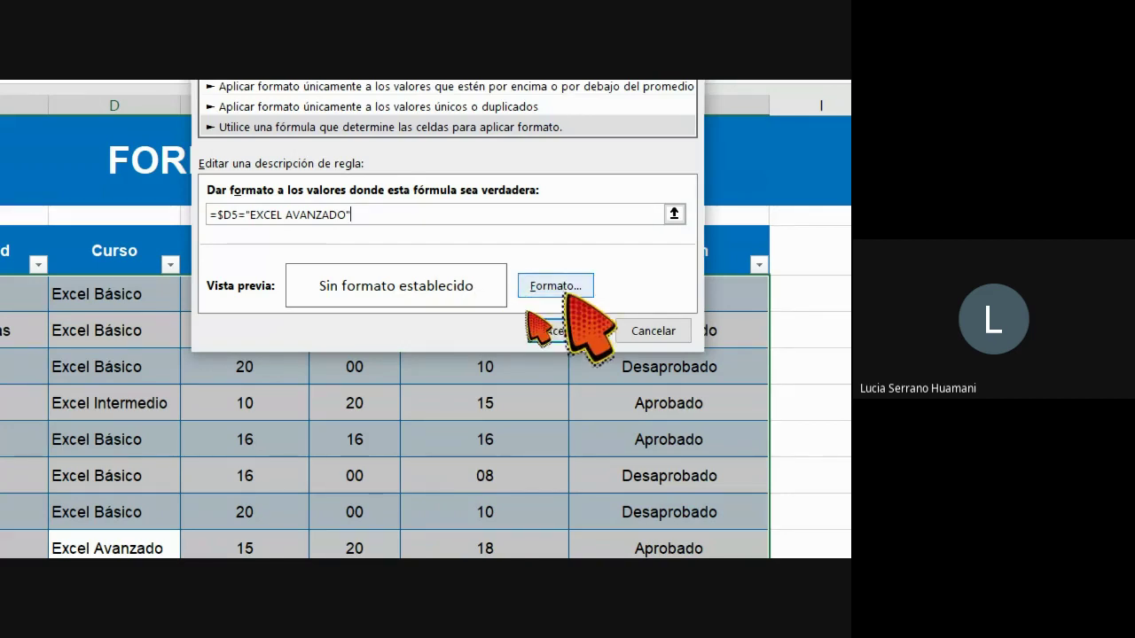
Step: Give the Excel Avanzado formula rule a green fill and confirm the rule
click(563, 289)
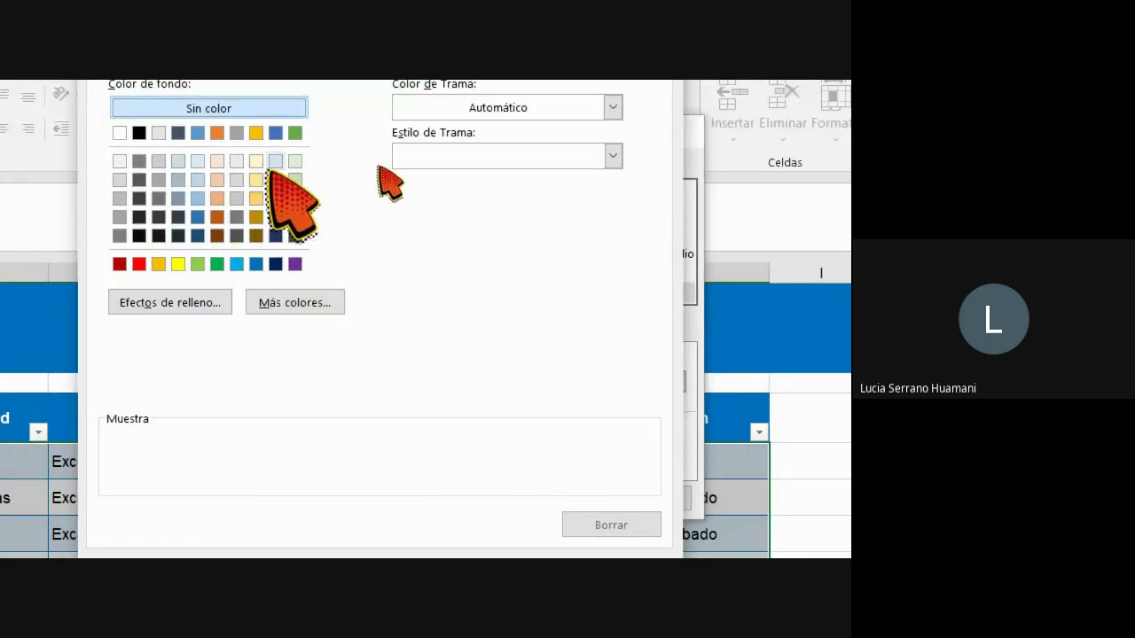
click(295, 133)
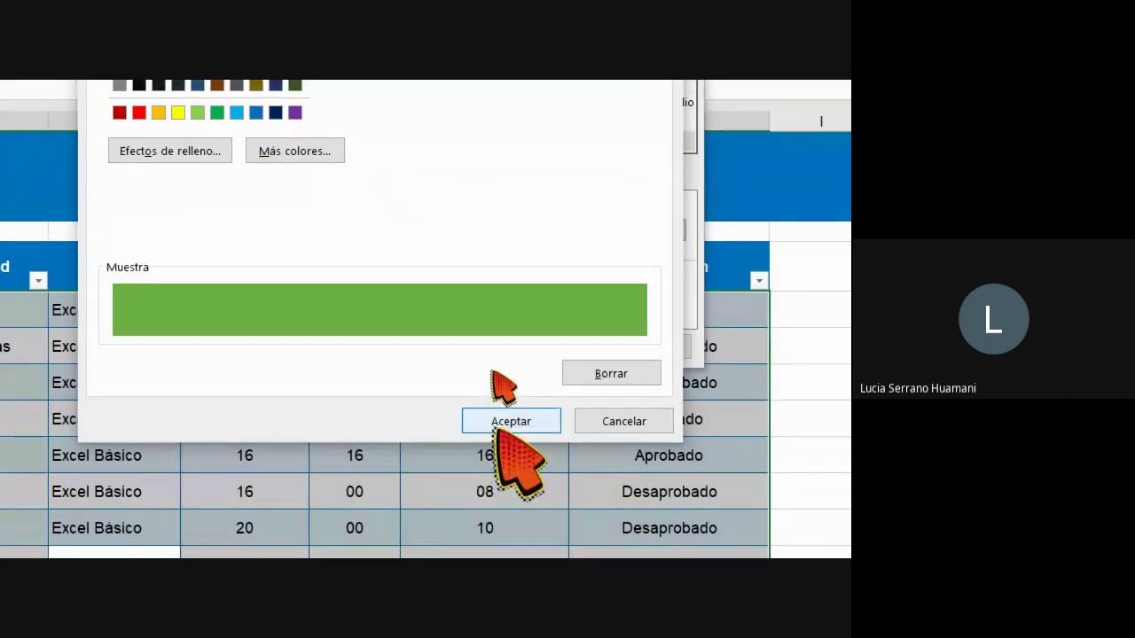
click(502, 420)
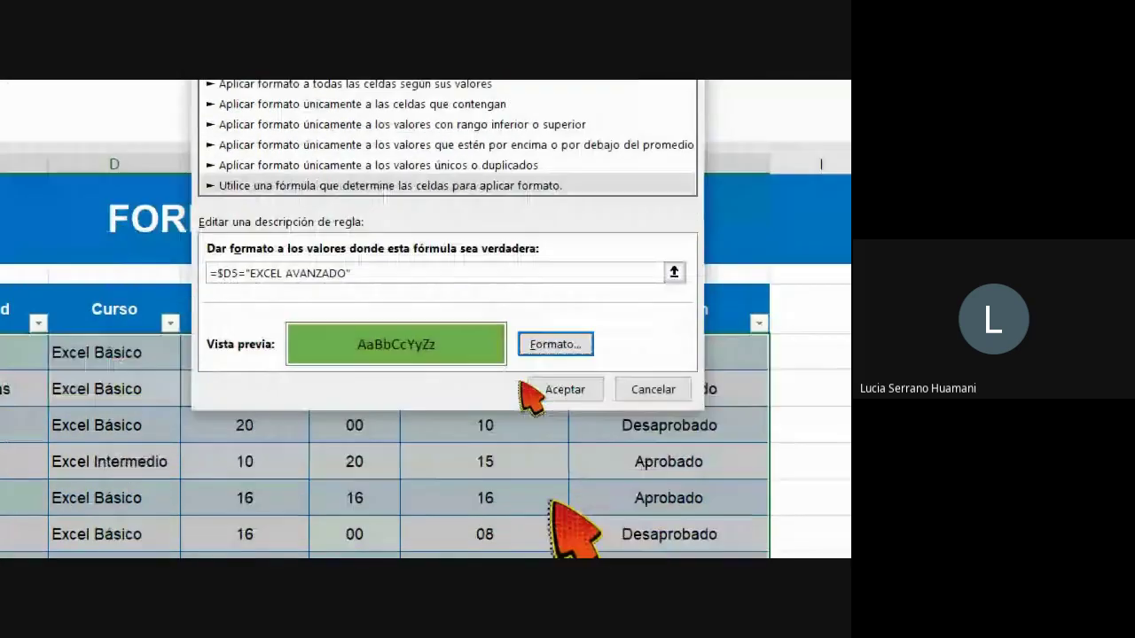
click(565, 389)
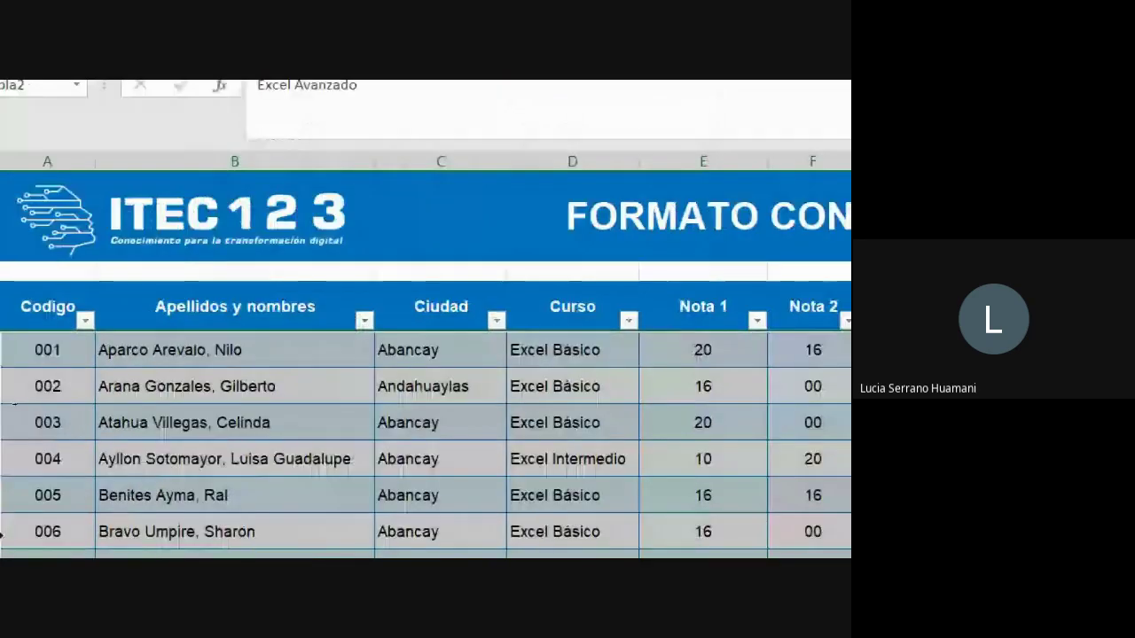
scroll(609, 392, down, 4)
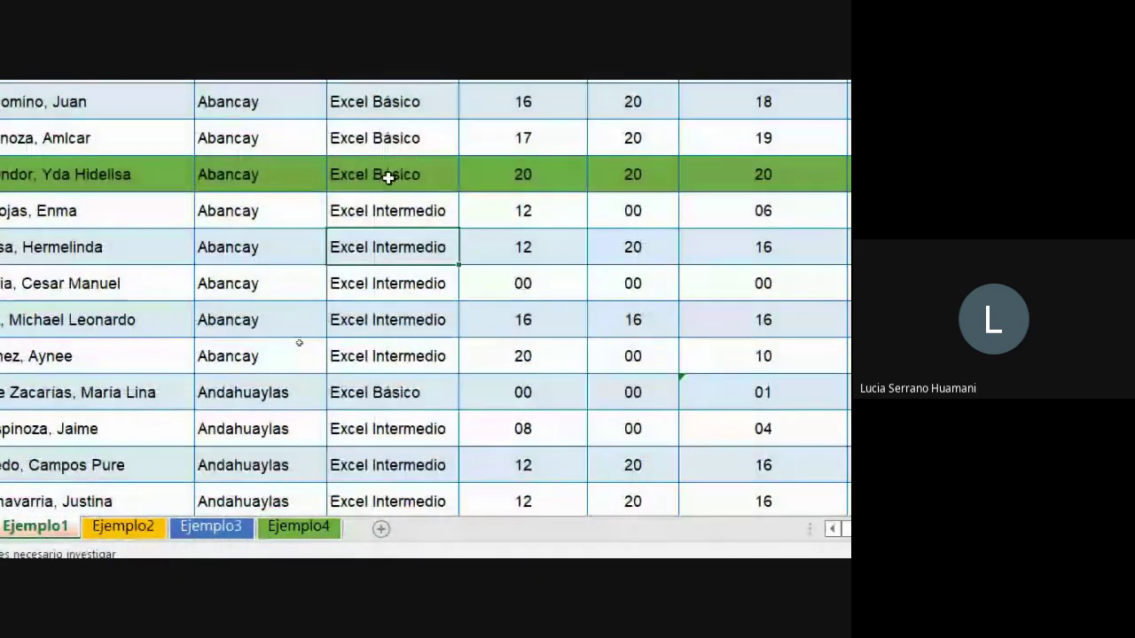
click(387, 177)
scroll(436, 395, up, 3)
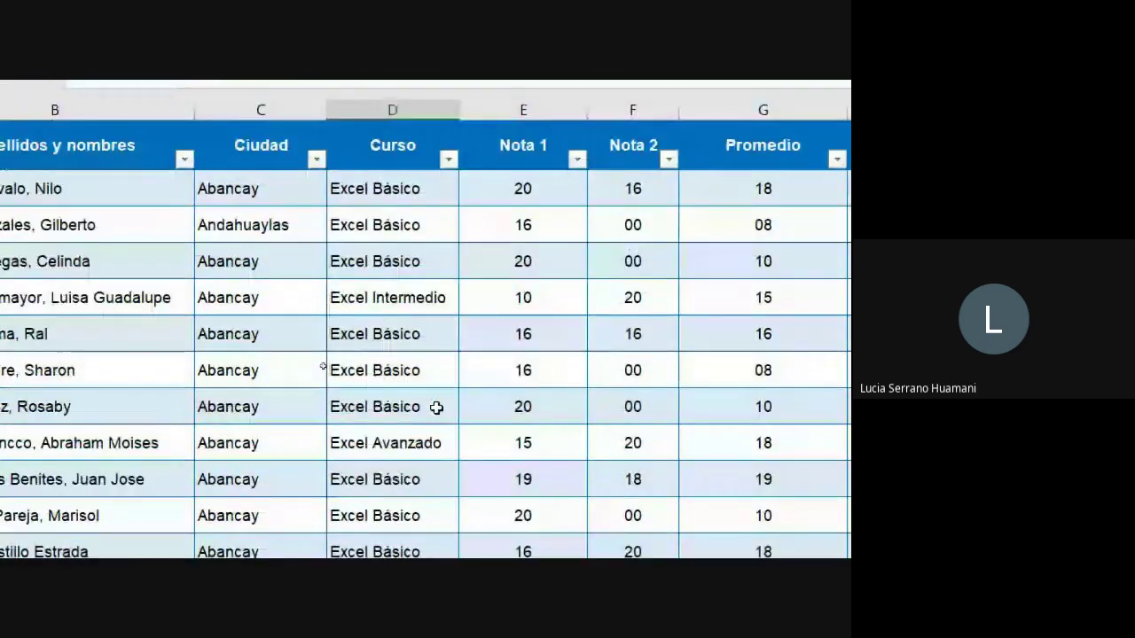
scroll(436, 415, down, 3)
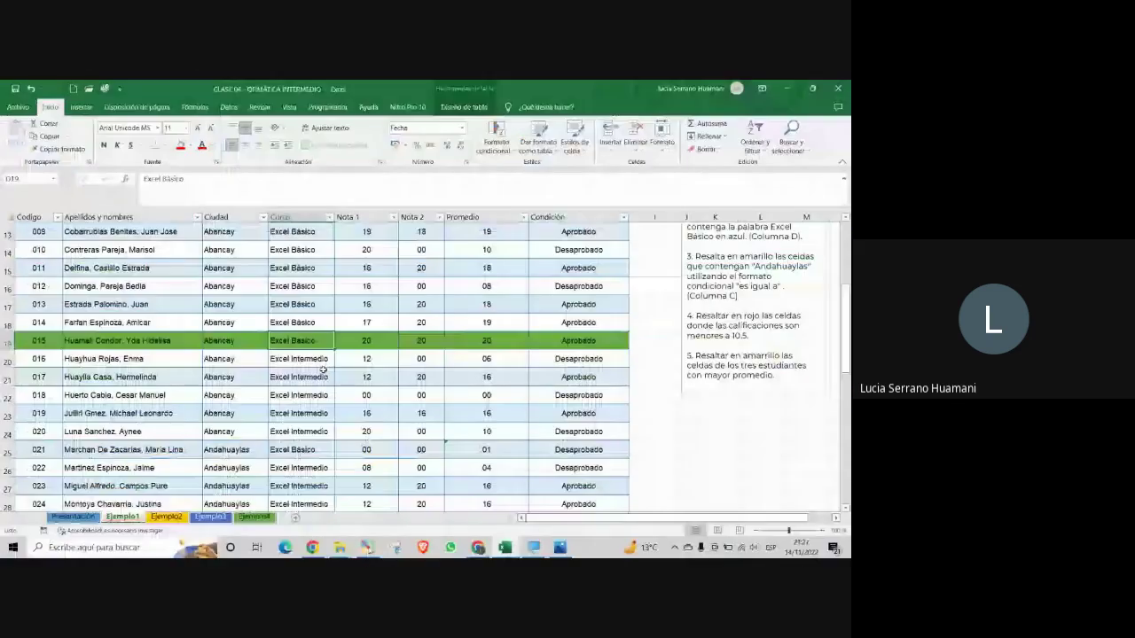
scroll(315, 363, down, 10)
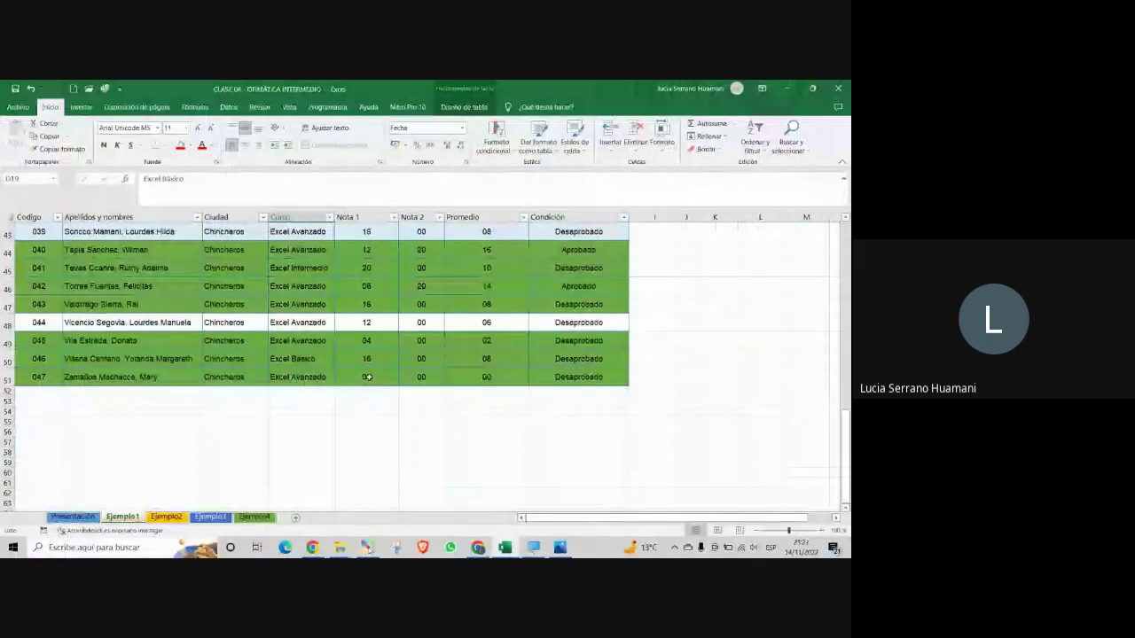
scroll(368, 377, up, 2)
scroll(368, 377, up, 8)
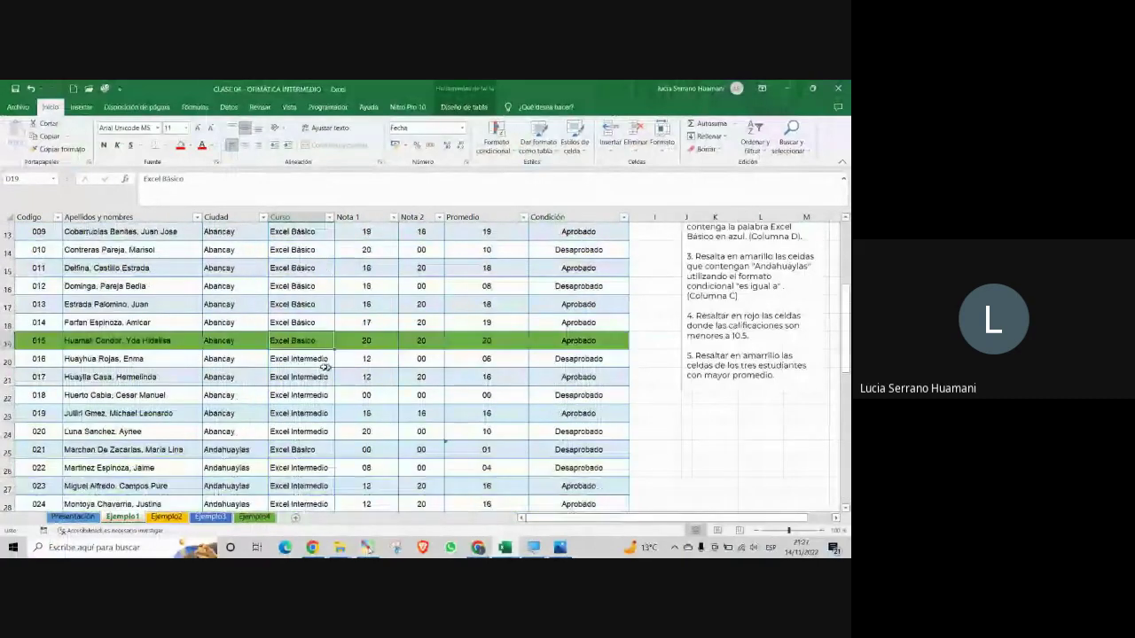
key(Down)
key(Up)
key(Up)
scroll(300, 342, up, 3)
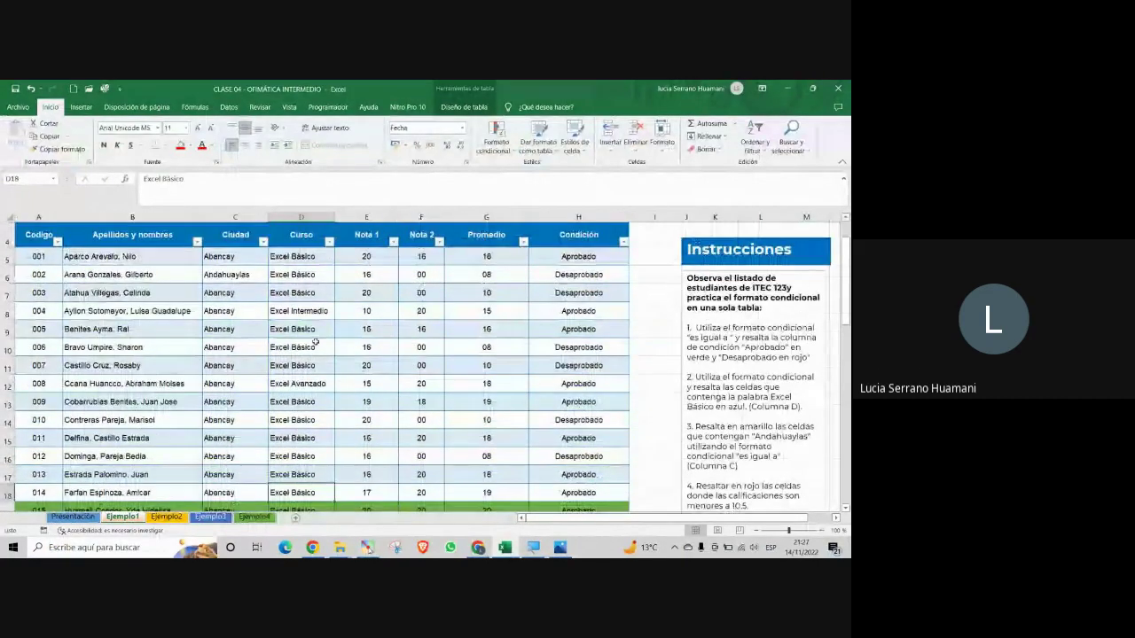
key(Up)
key(Up)
key(Up)
key(Up)
key(Up)
key(Up)
key(Up)
key(Up)
key(Up)
key(Up)
key(Up)
key(Up)
scroll(314, 355, up, 1)
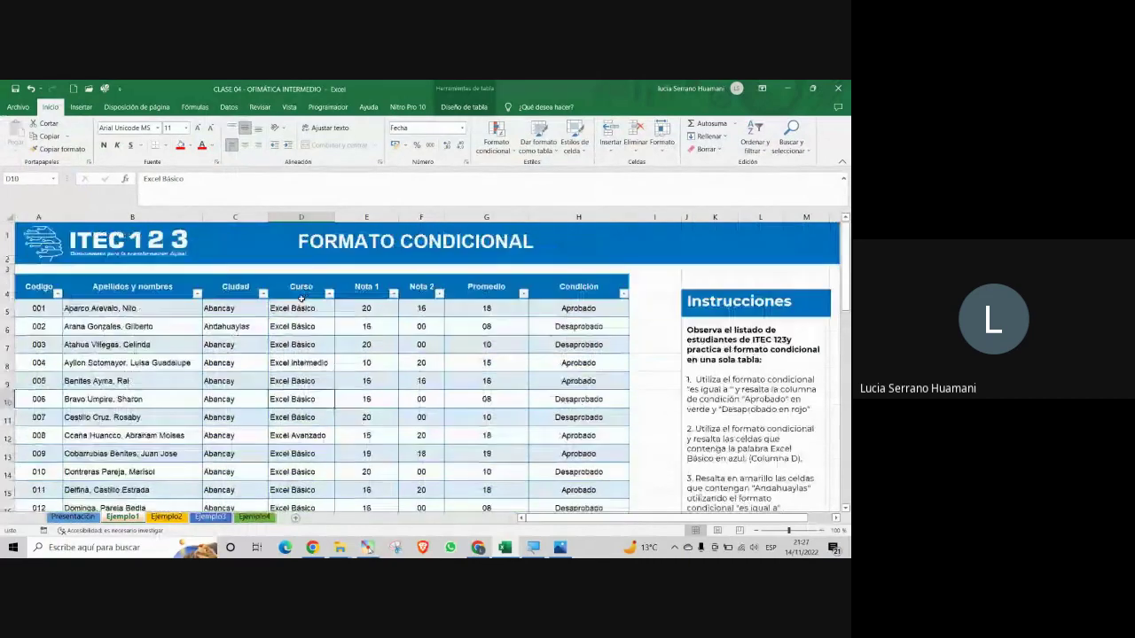
key(Down)
key(Down)
key(Down)
key(Down)
key(Down)
key(Down)
key(ctrl+a)
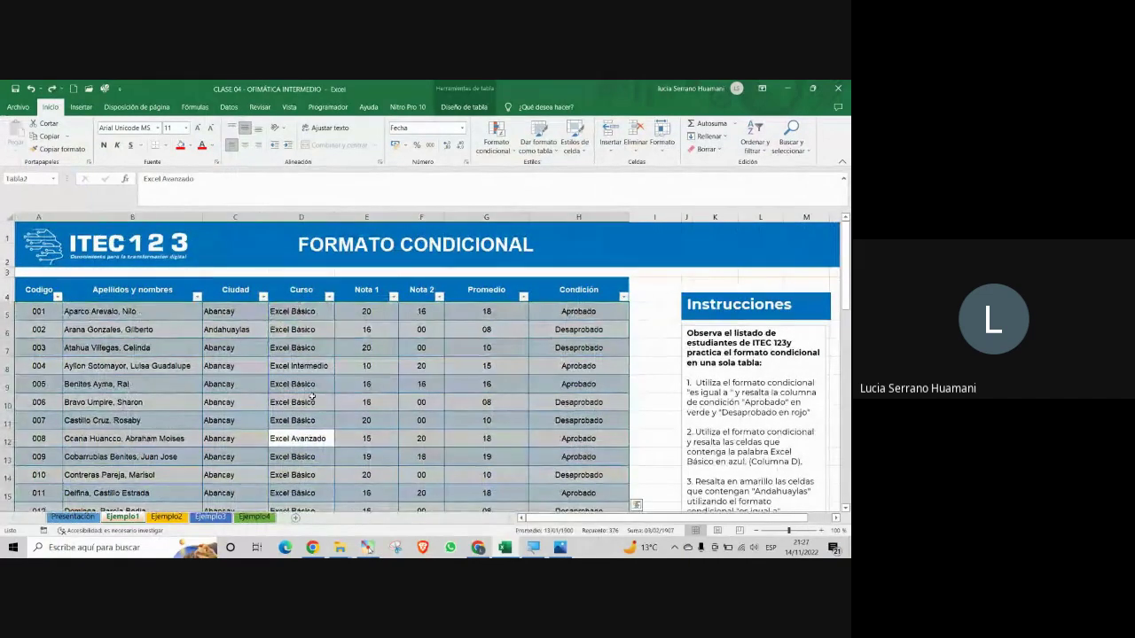
scroll(354, 382, down, 3)
scroll(376, 366, up, 3)
Step: Start a new formula-based rule from the rules manager, referencing cell D5
click(497, 133)
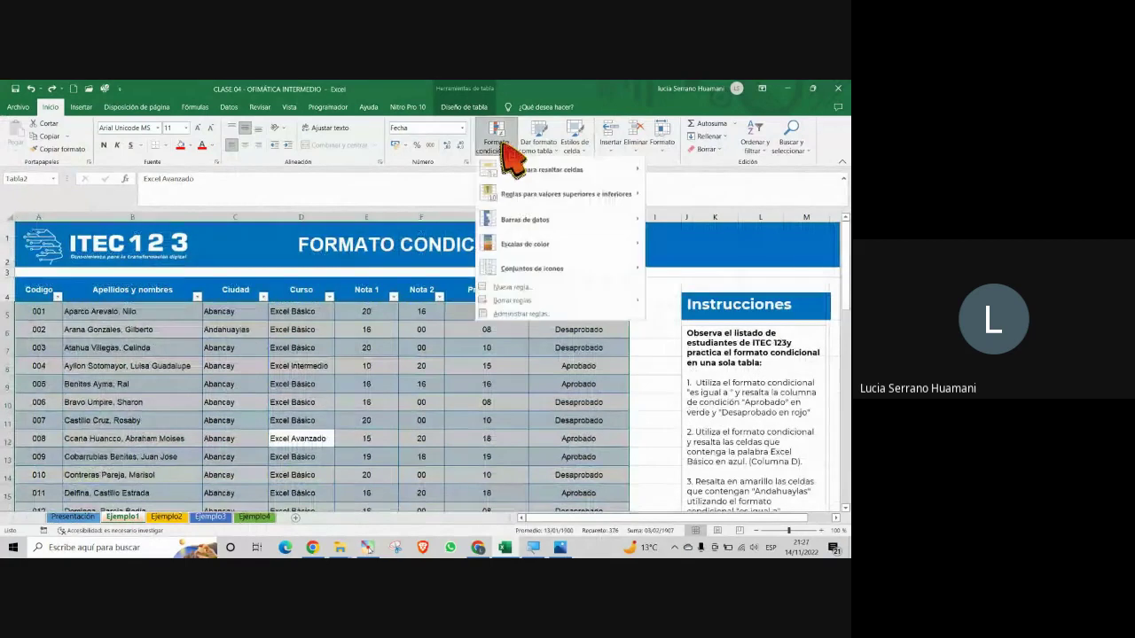
click(520, 314)
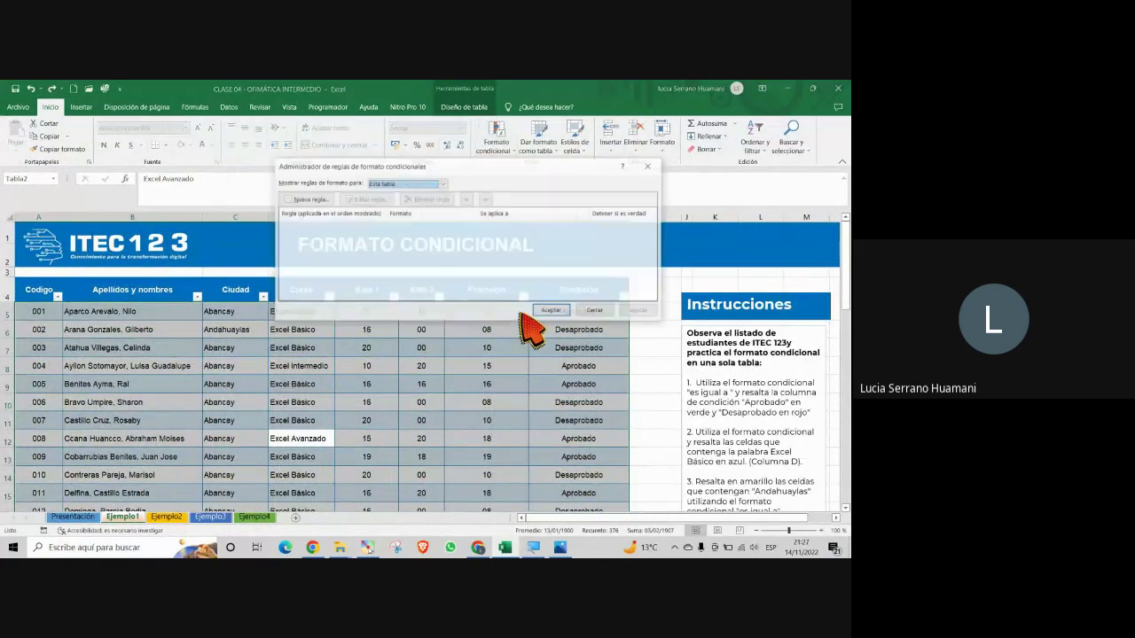
click(308, 199)
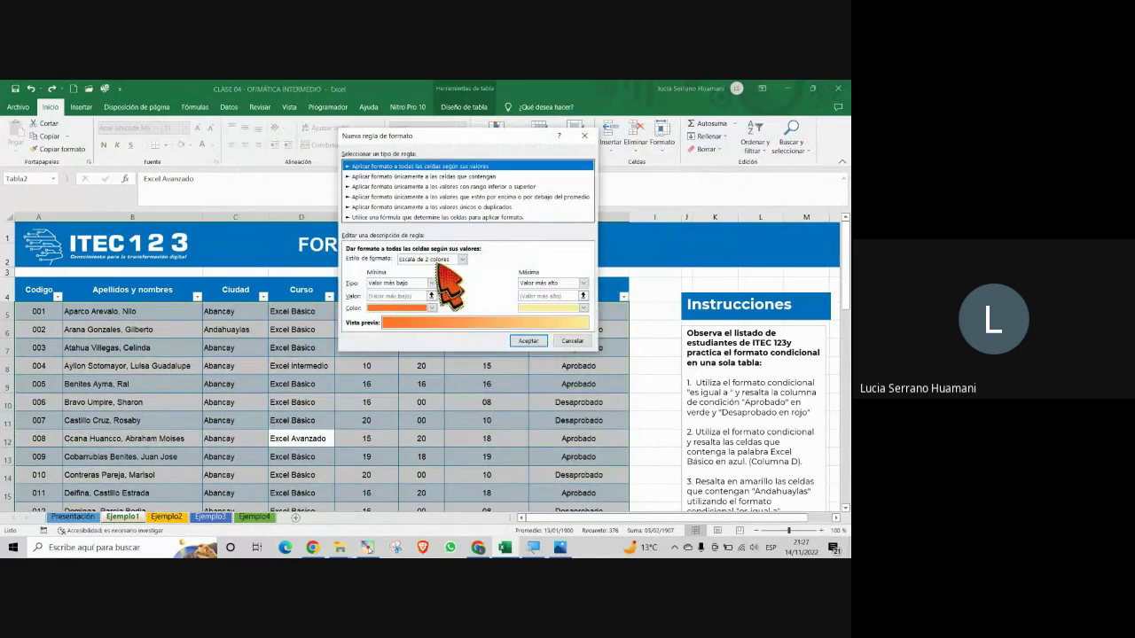
click(433, 217)
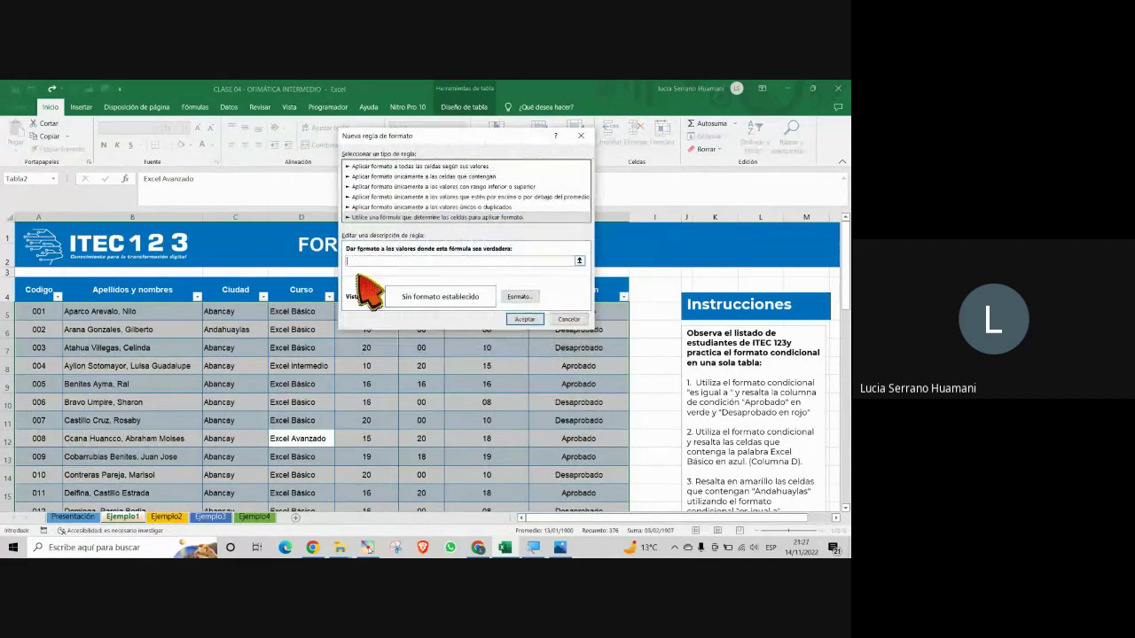
click(310, 313)
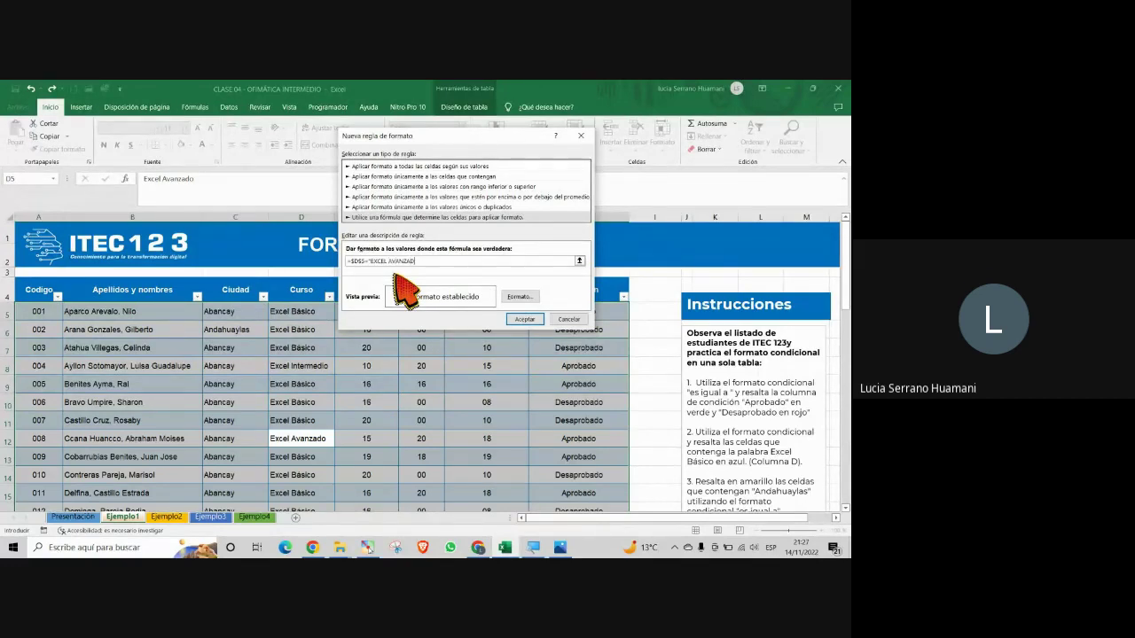
Step: Set a green fill, make the reference $D5, and save and apply the rule
click(521, 298)
click(426, 147)
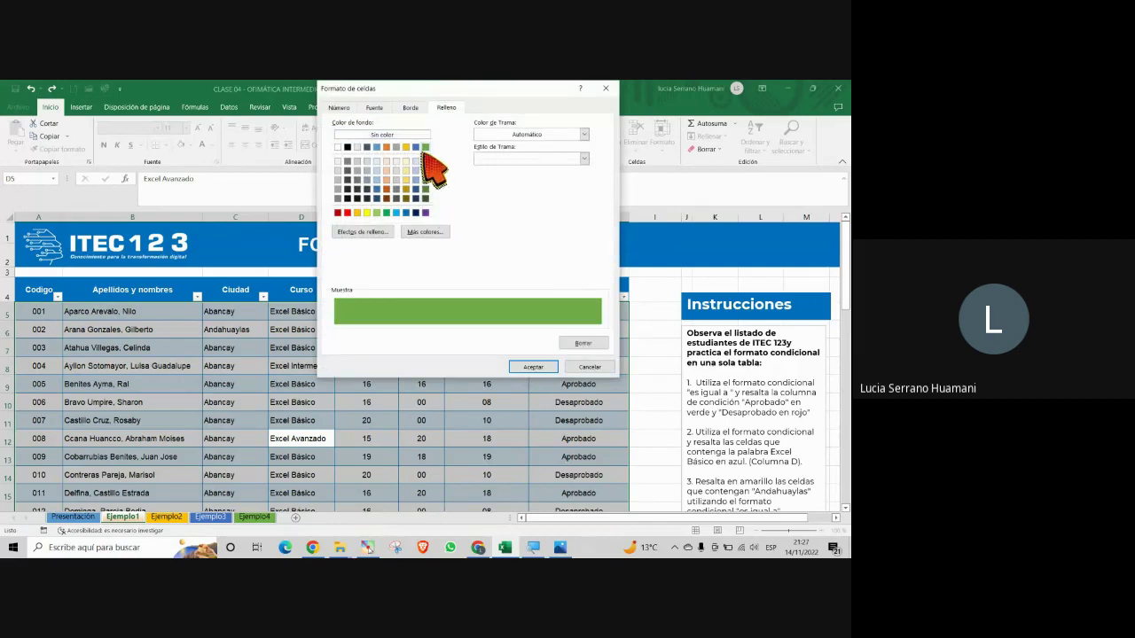
click(535, 367)
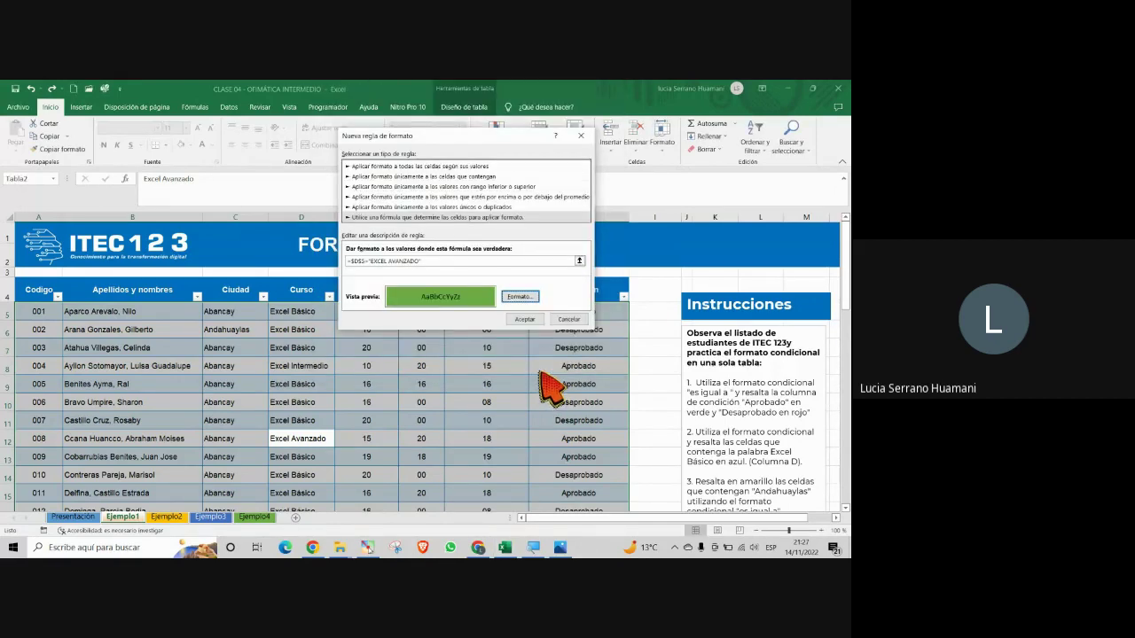
click(366, 261)
key(BackSpace)
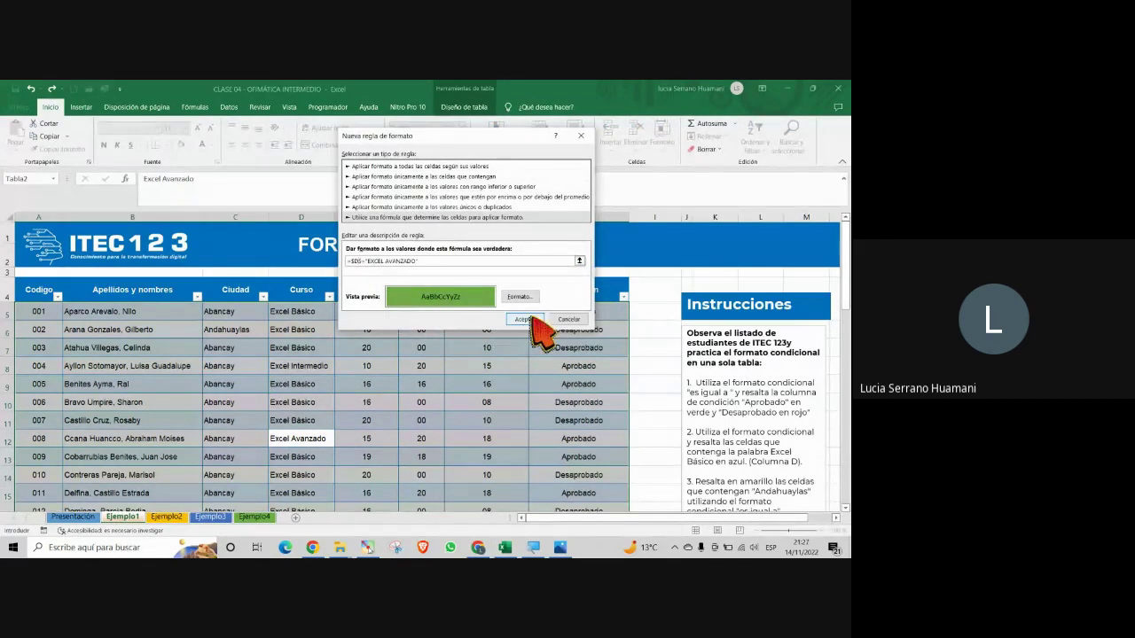
click(525, 319)
click(543, 311)
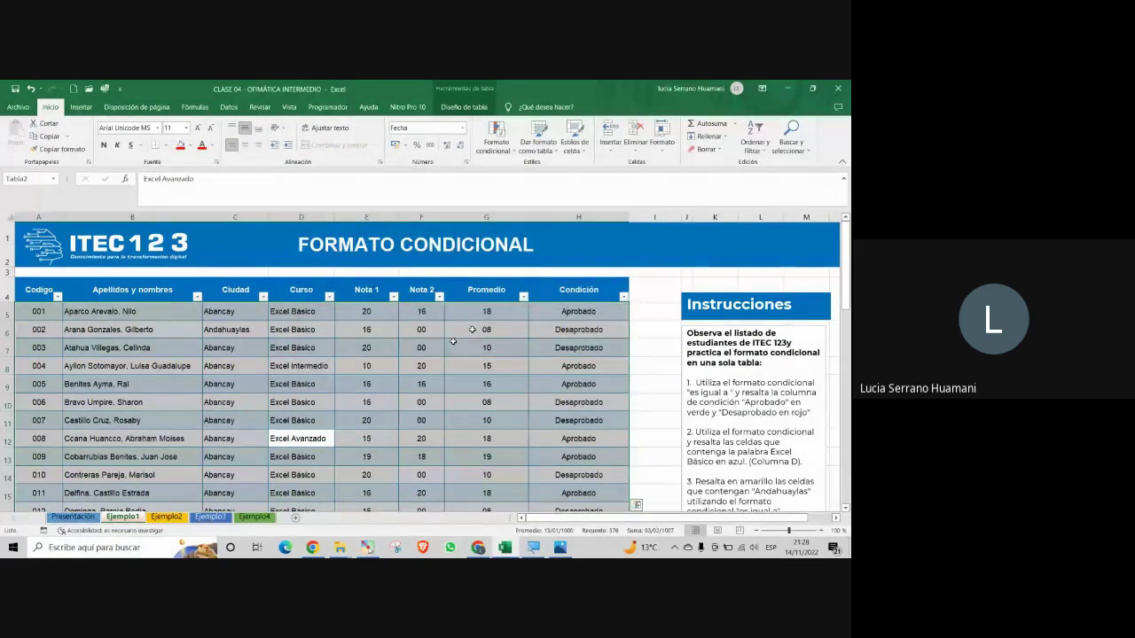
Step: Undo the green fill on row 19
click(366, 384)
scroll(335, 407, down, 4)
scroll(336, 407, down, 1)
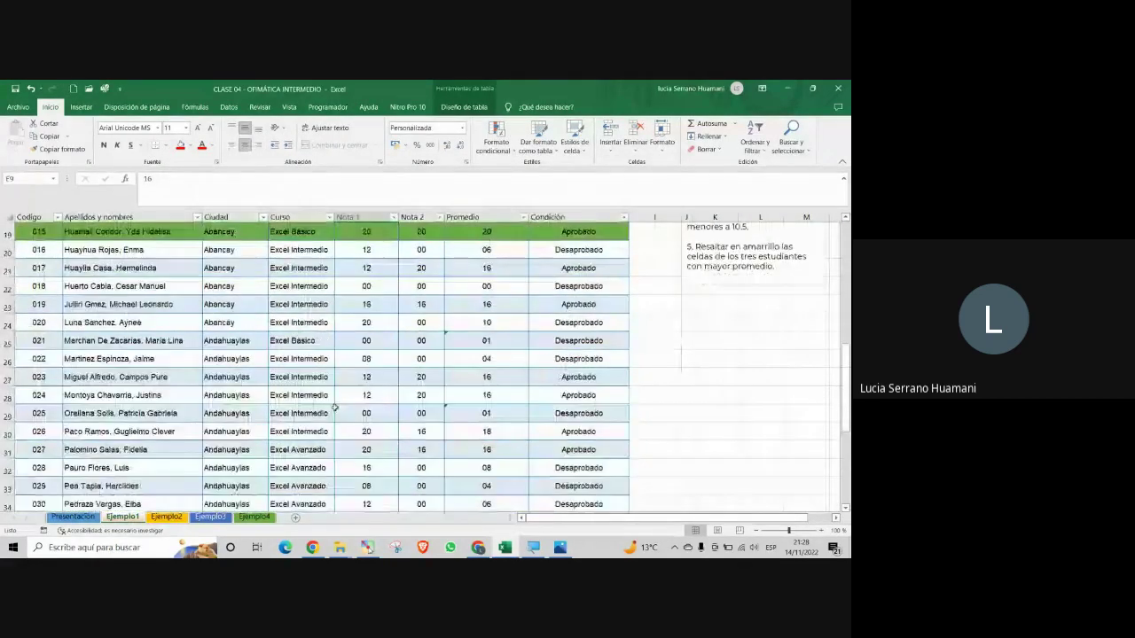
scroll(335, 407, up, 5)
click(310, 328)
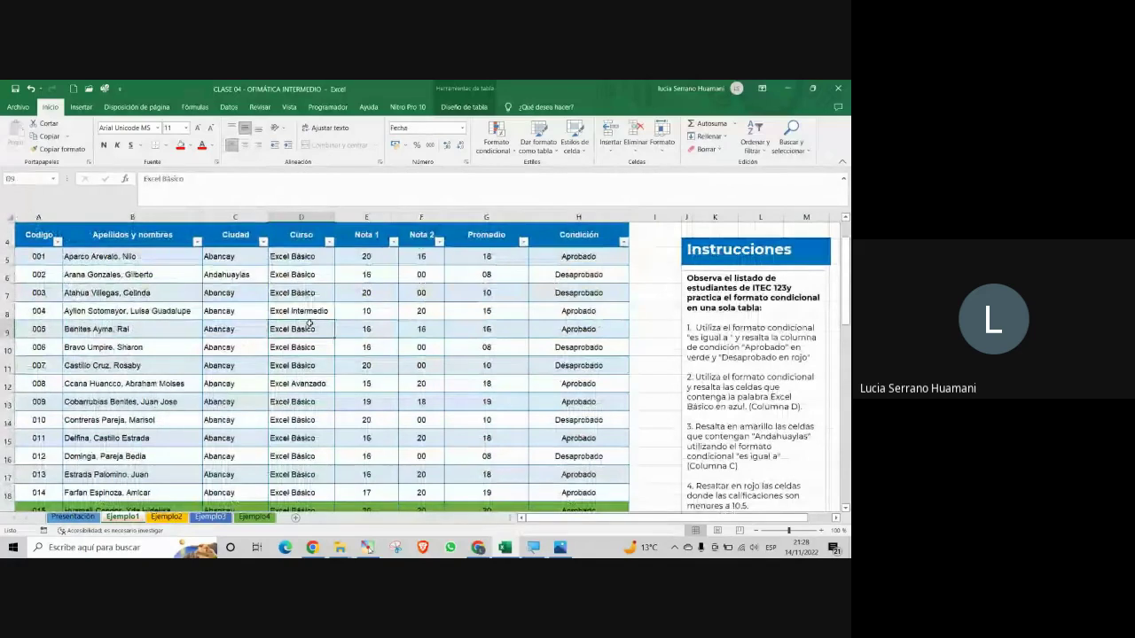
key(ctrl+z)
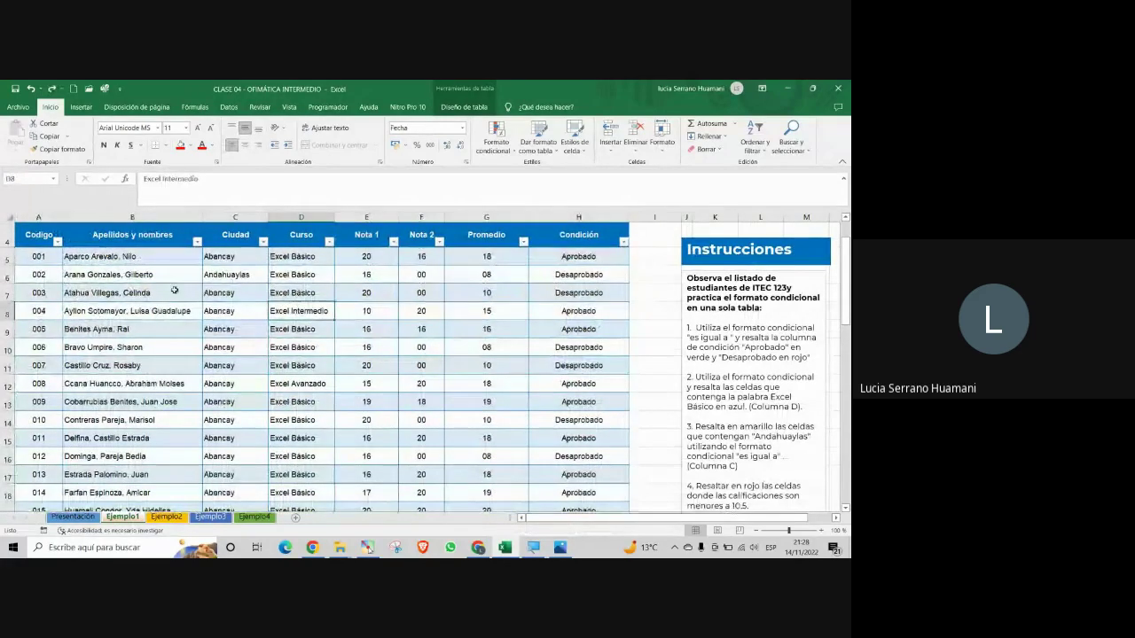
Step: Highlight Curso cells equal to EXCEL AVANZADO with a yellow fill
click(293, 227)
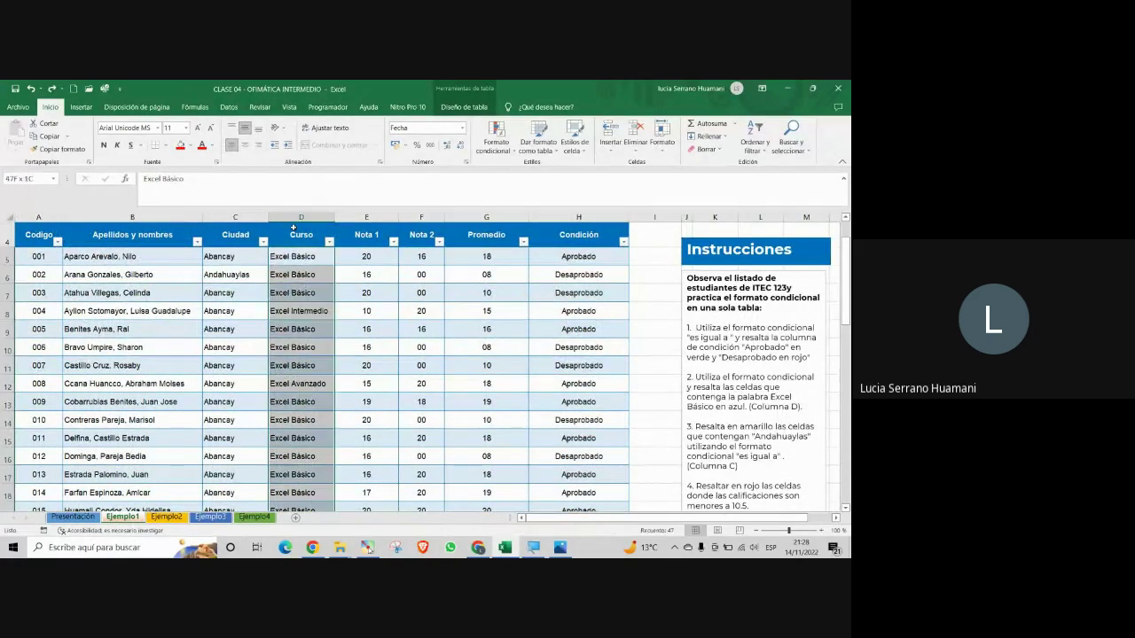
click(496, 141)
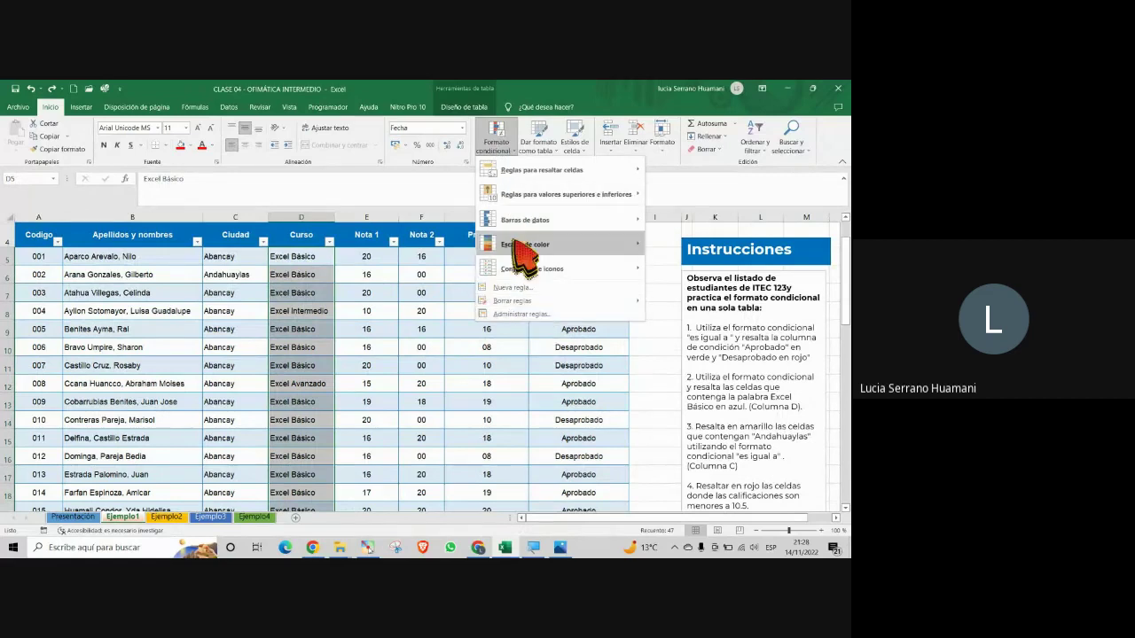
mouse_move(568, 173)
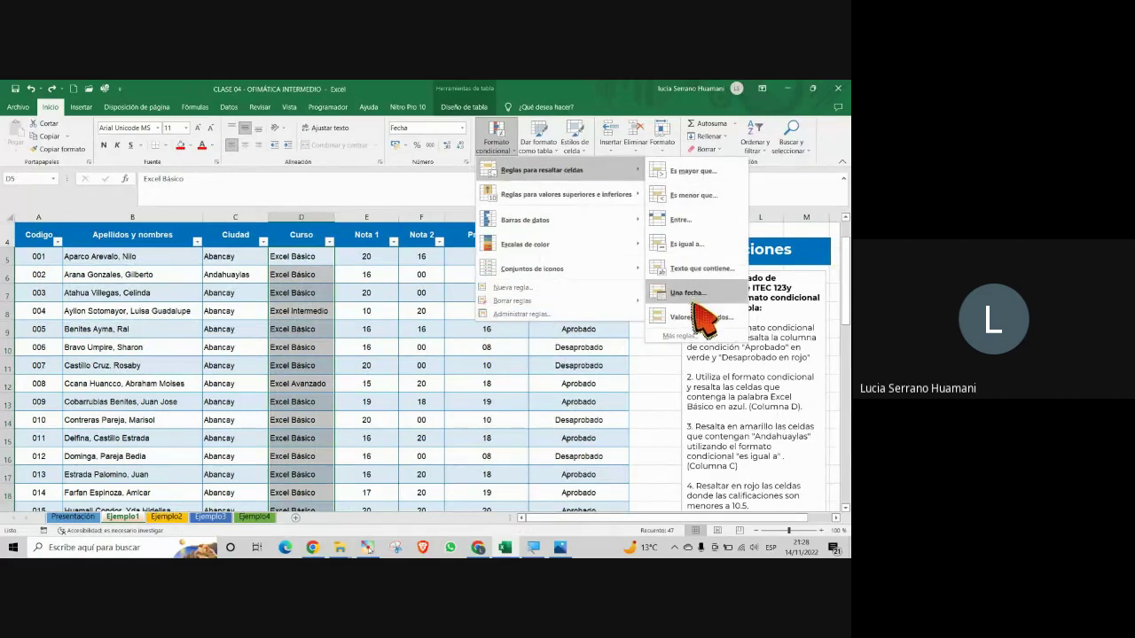
click(687, 246)
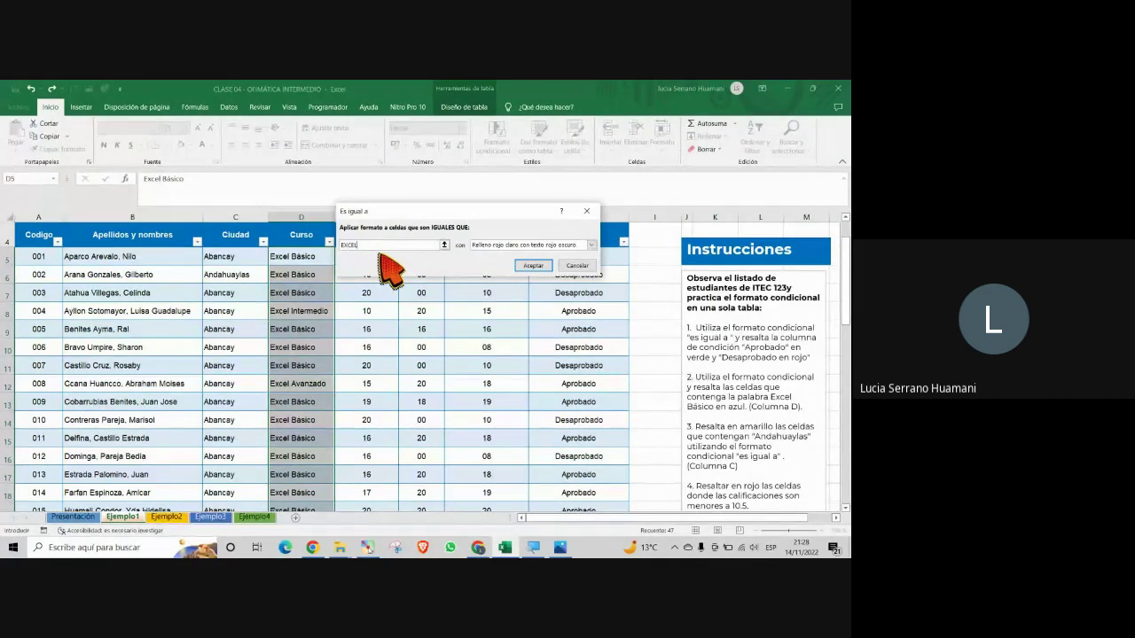
text(EXCEL AVANZADO)
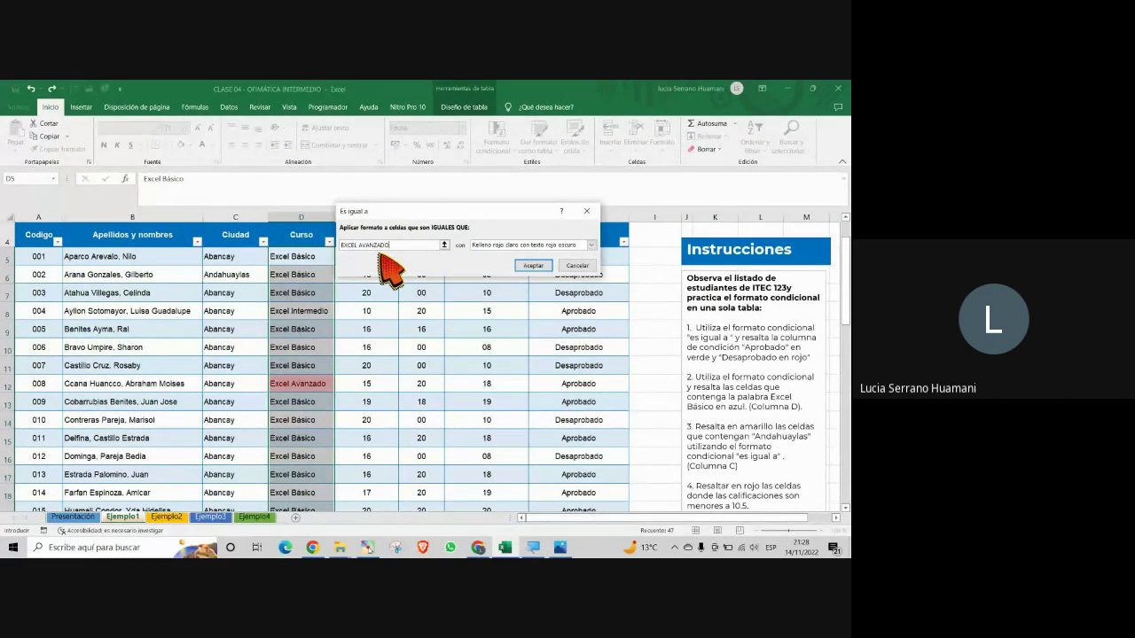
click(589, 244)
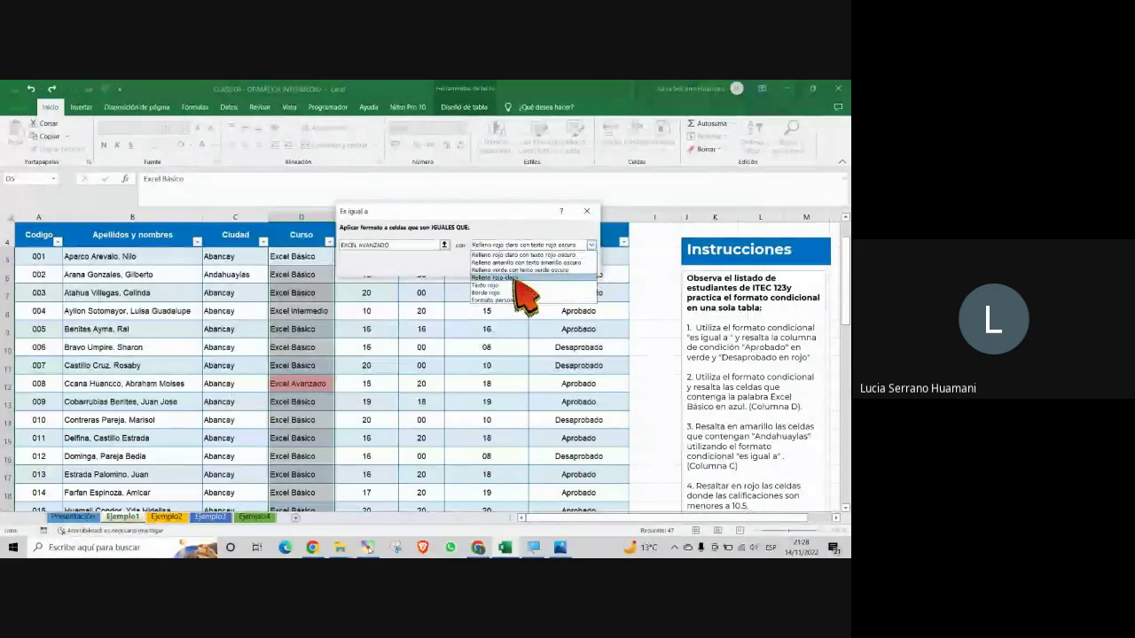
click(536, 264)
click(533, 265)
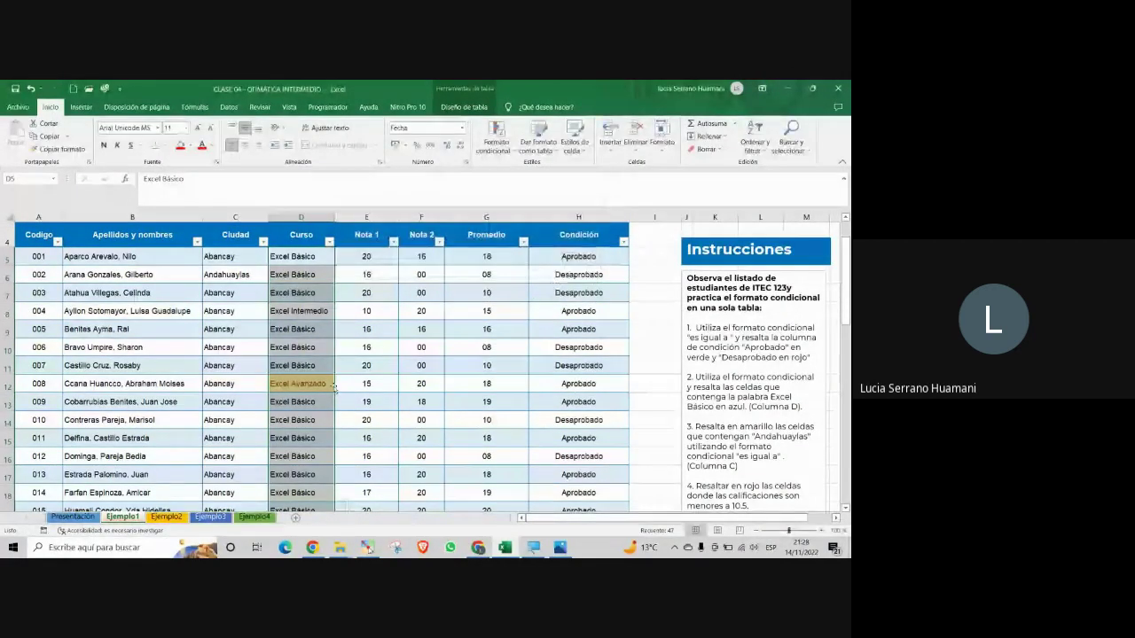
Step: Change the equal-to rule's applies-to range to the whole table, $A$5:$H$51
click(497, 142)
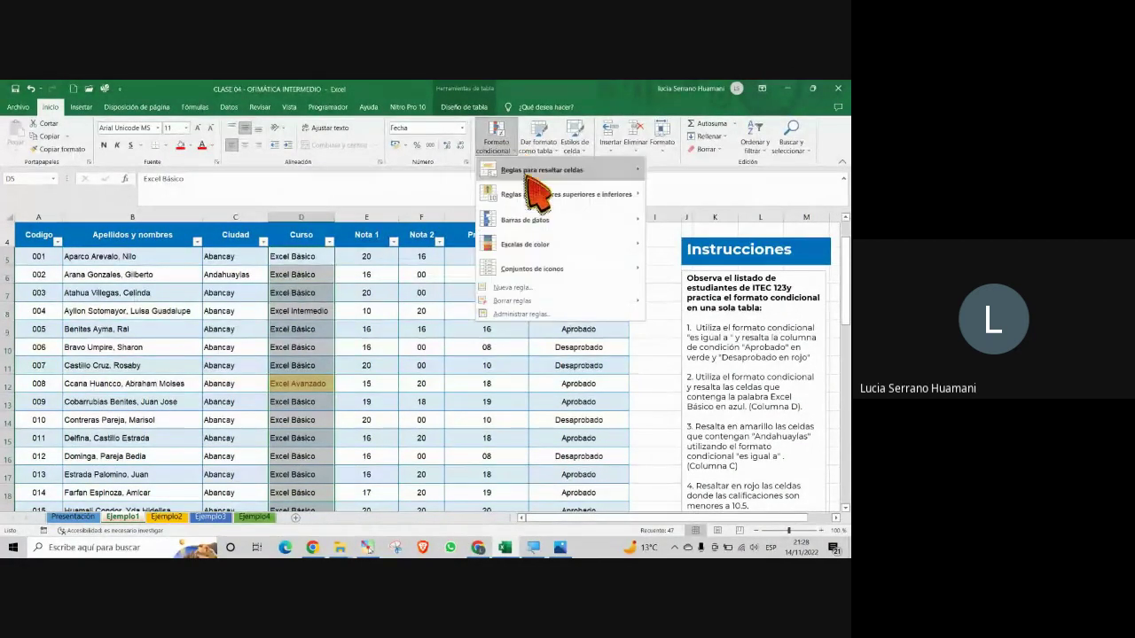
click(521, 314)
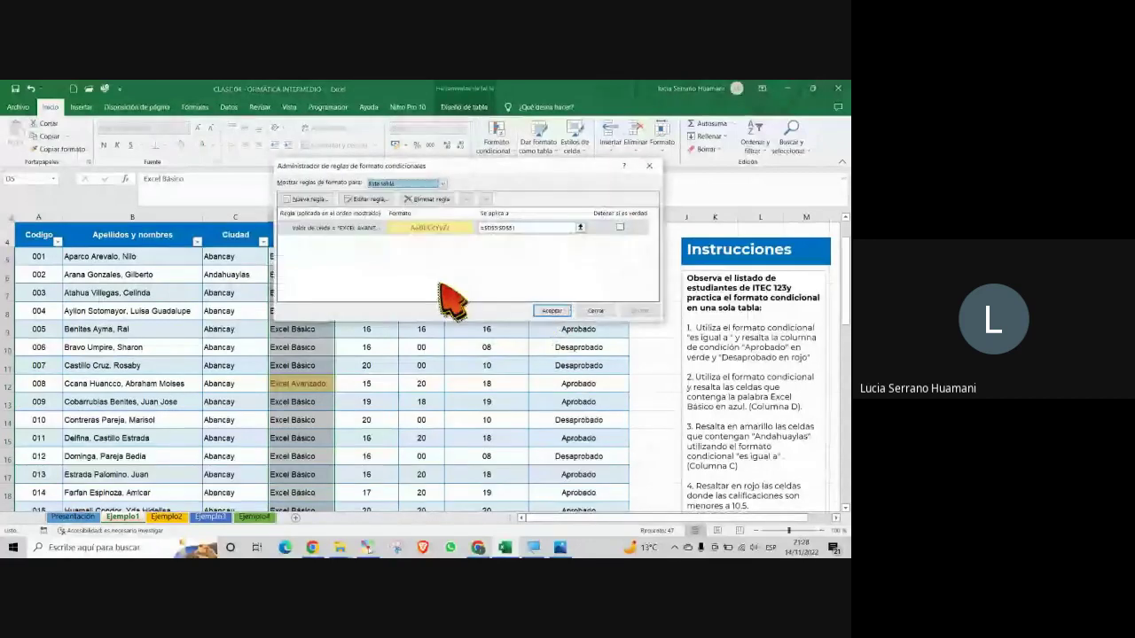
click(550, 228)
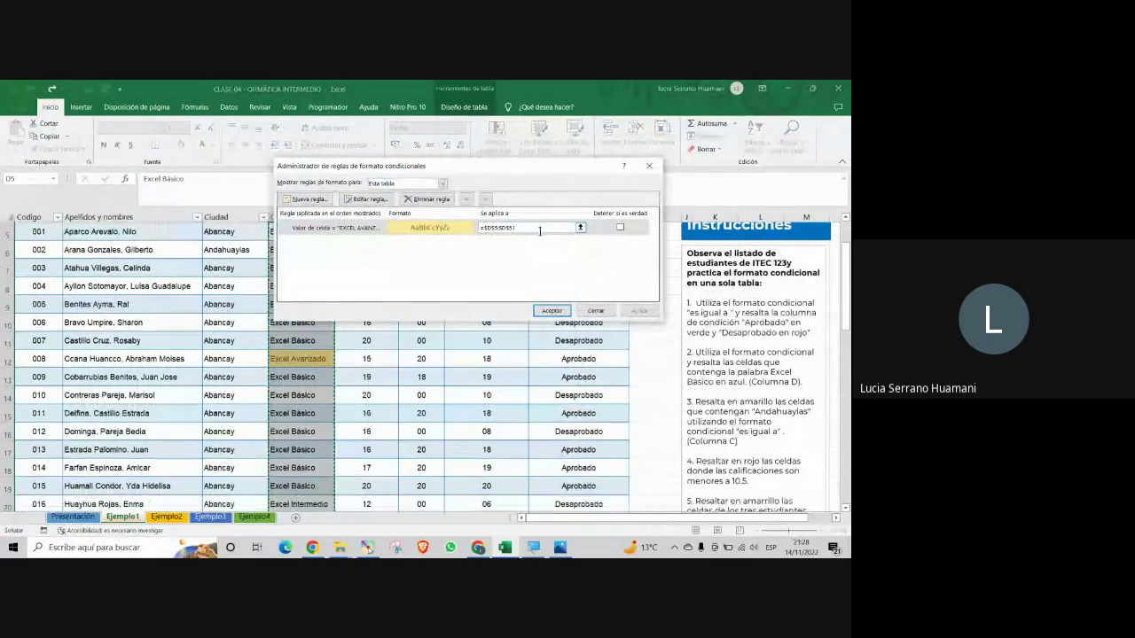
key(BackSpace)
key(BackSpace)
key(BackSpace)
key(BackSpace)
key(BackSpace)
key(BackSpace)
key(BackSpace)
key(BackSpace)
key(BackSpace)
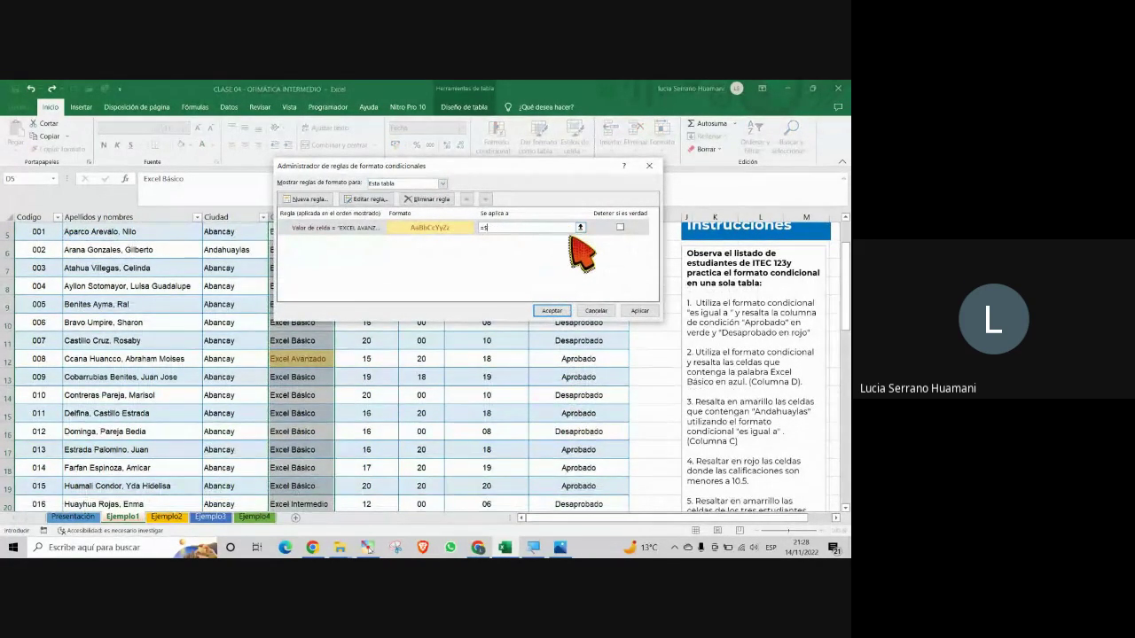
click(580, 228)
scroll(242, 319, up, 2)
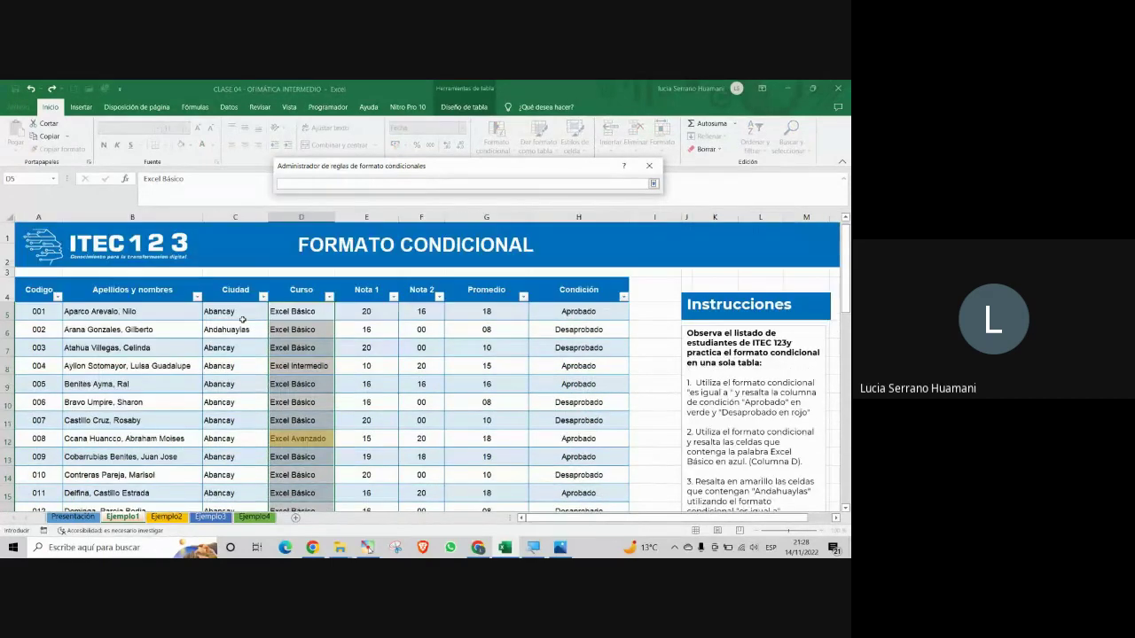
drag(74, 314, 625, 472)
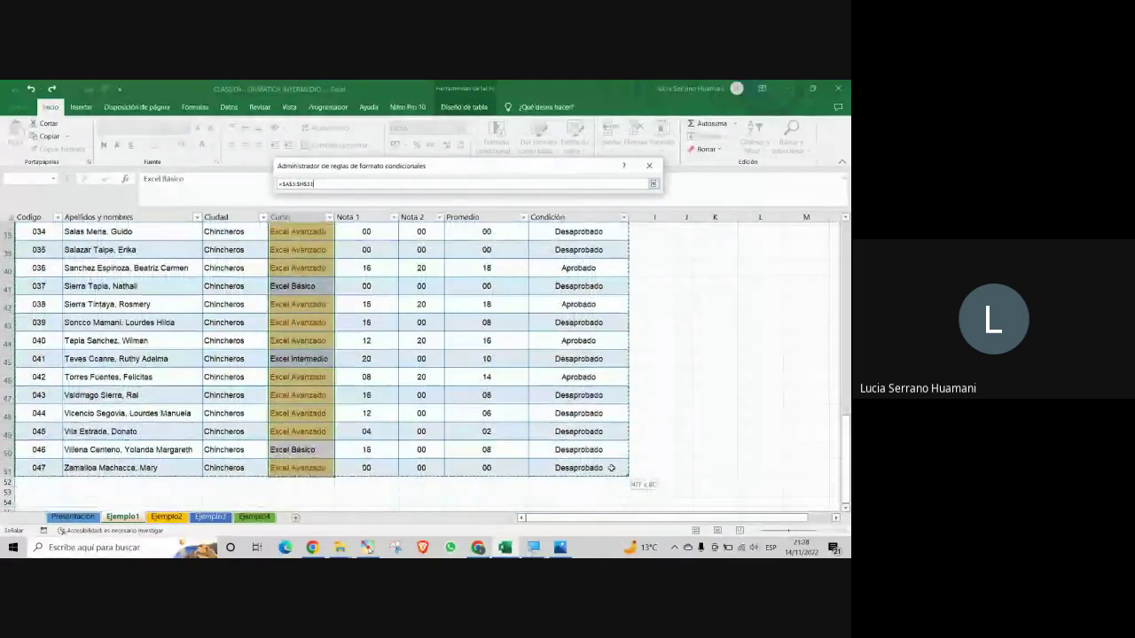
click(654, 183)
click(551, 311)
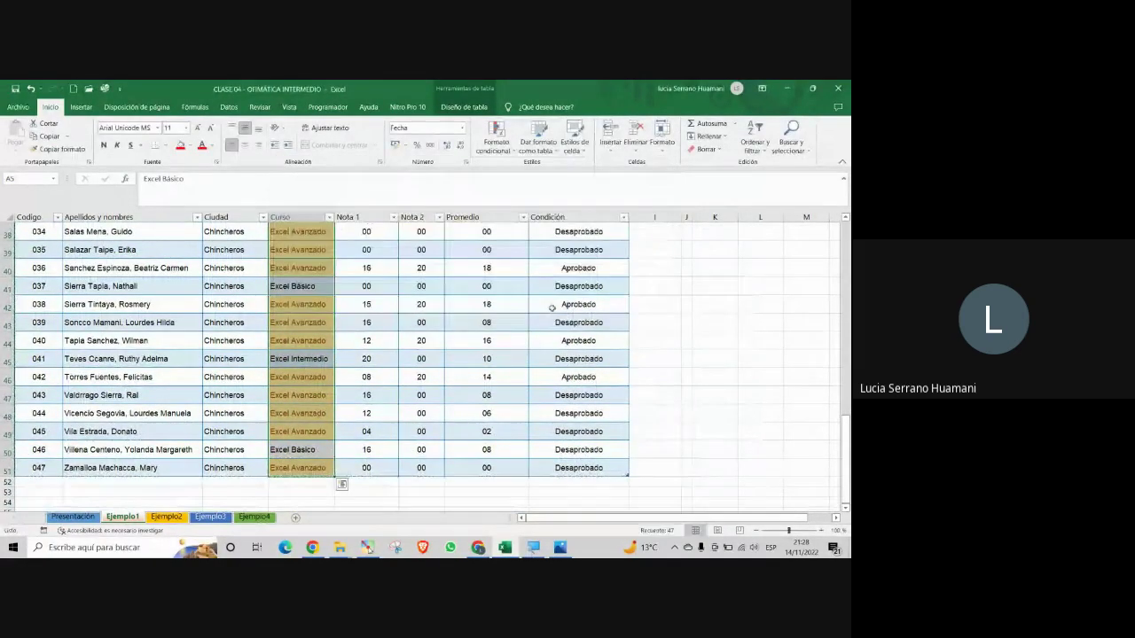
Step: Check the Curso cells down the table to confirm Excel Avanzado entries are yellow
scroll(521, 342, up, 4)
scroll(521, 342, up, 9)
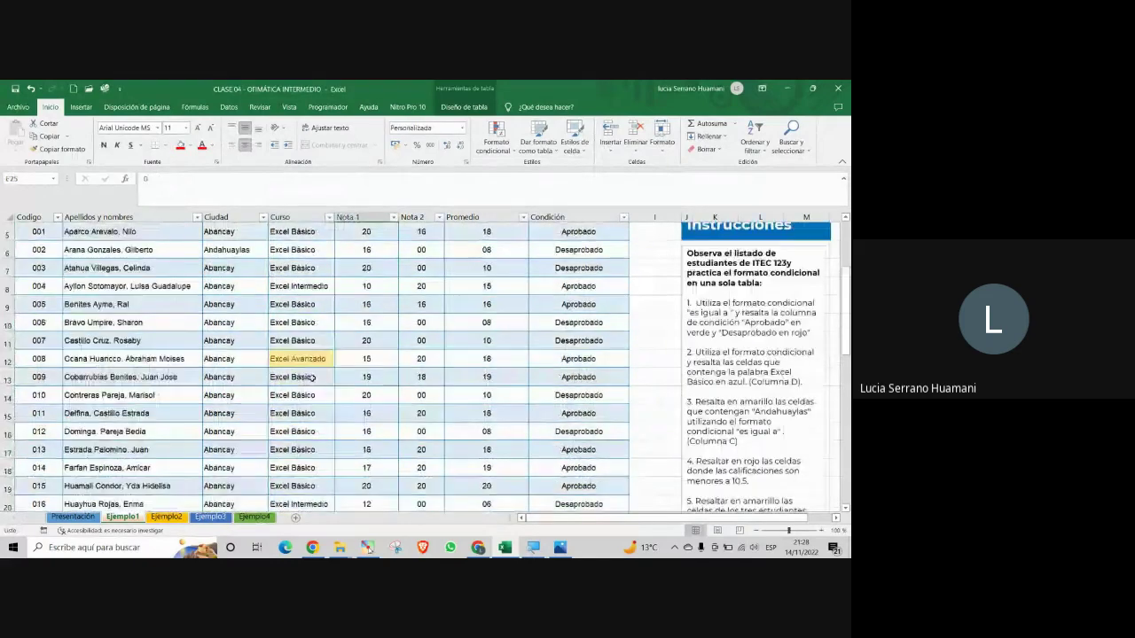
click(301, 363)
click(317, 320)
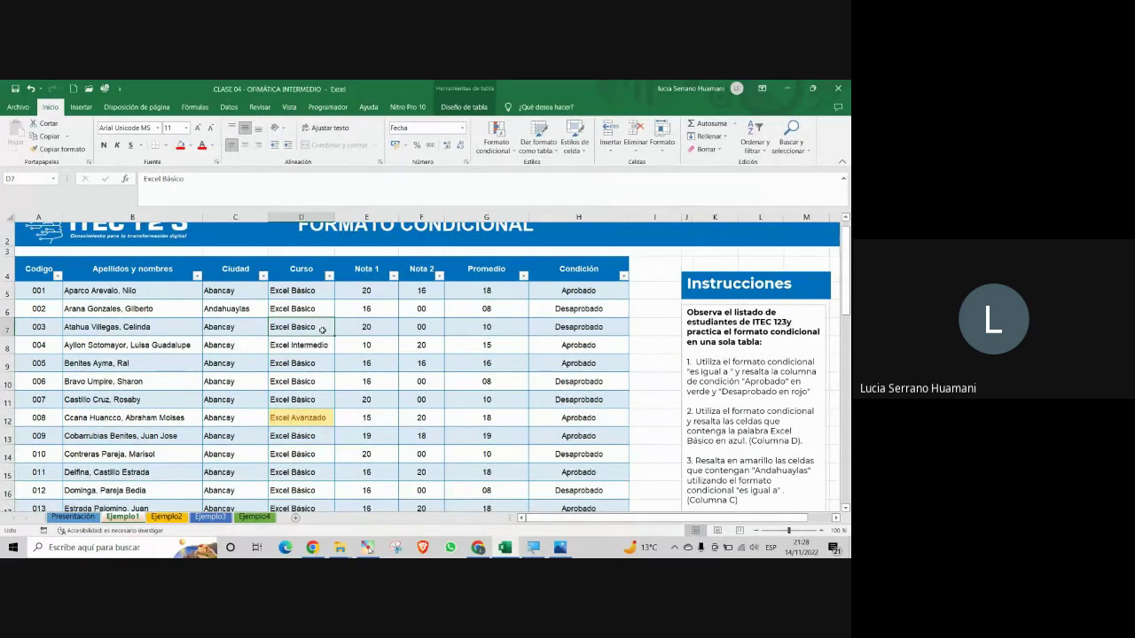
scroll(328, 337, up, 1)
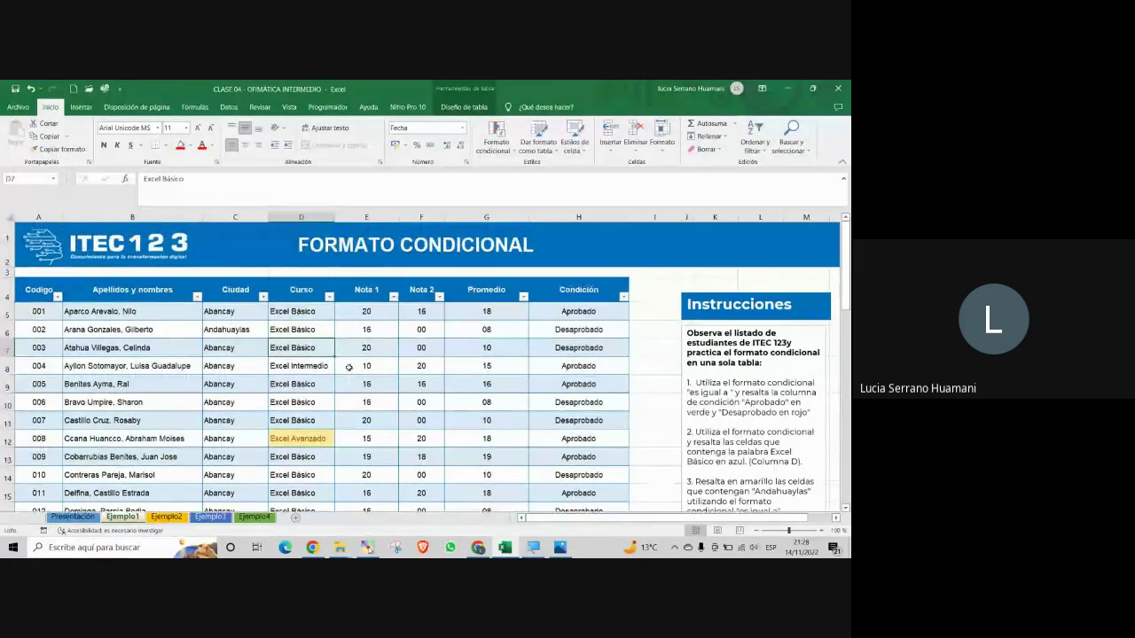
key(Up)
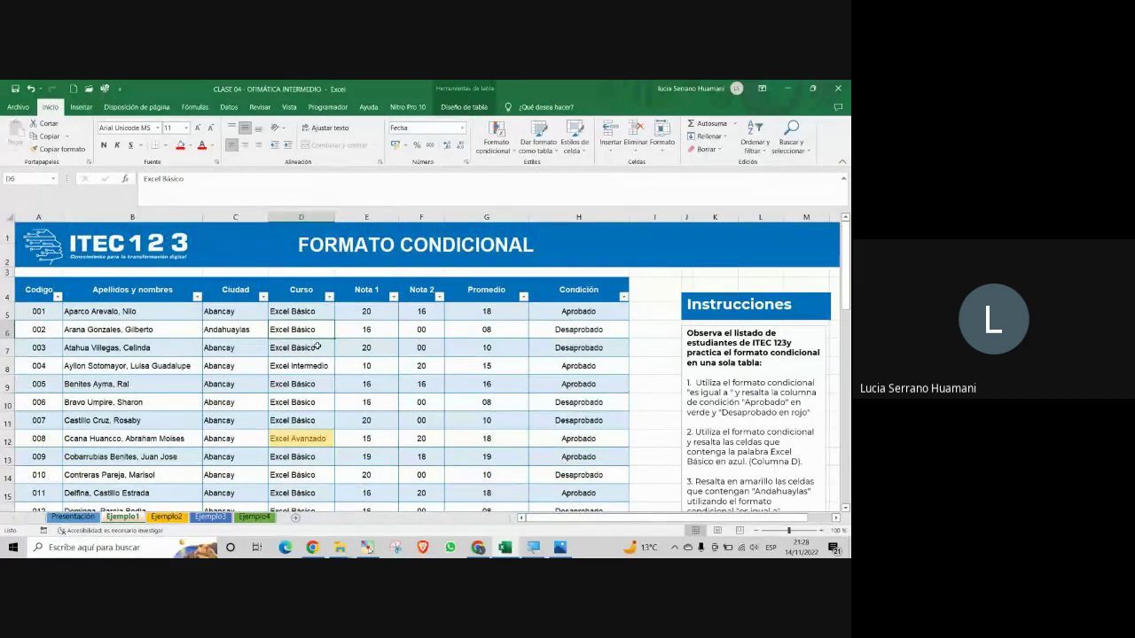
click(338, 417)
click(302, 438)
scroll(302, 438, down, 3)
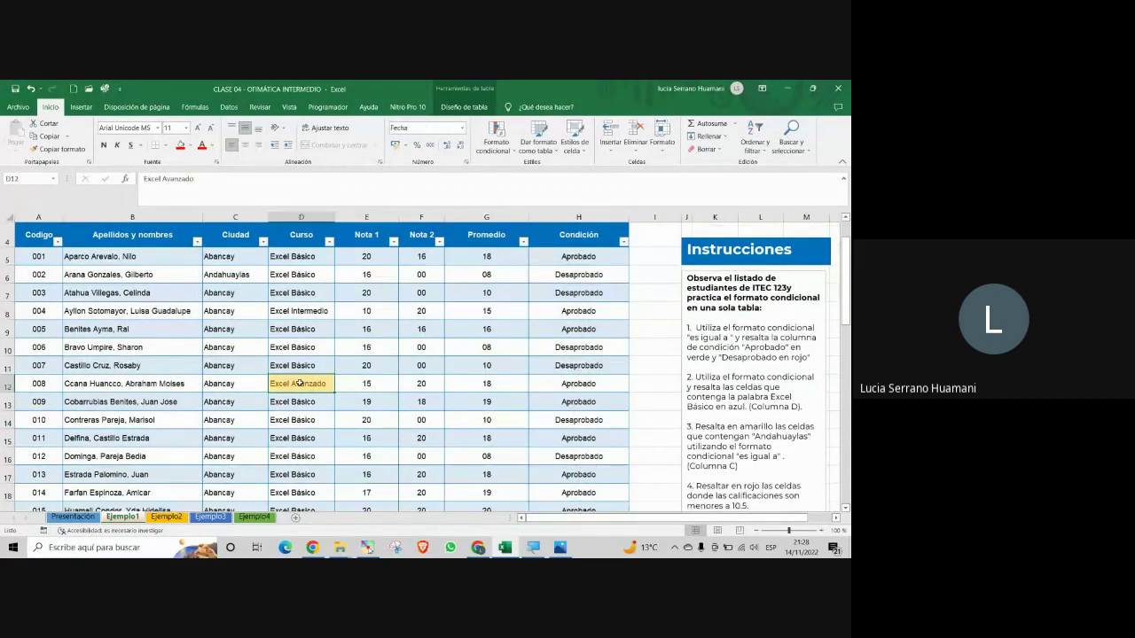
click(530, 548)
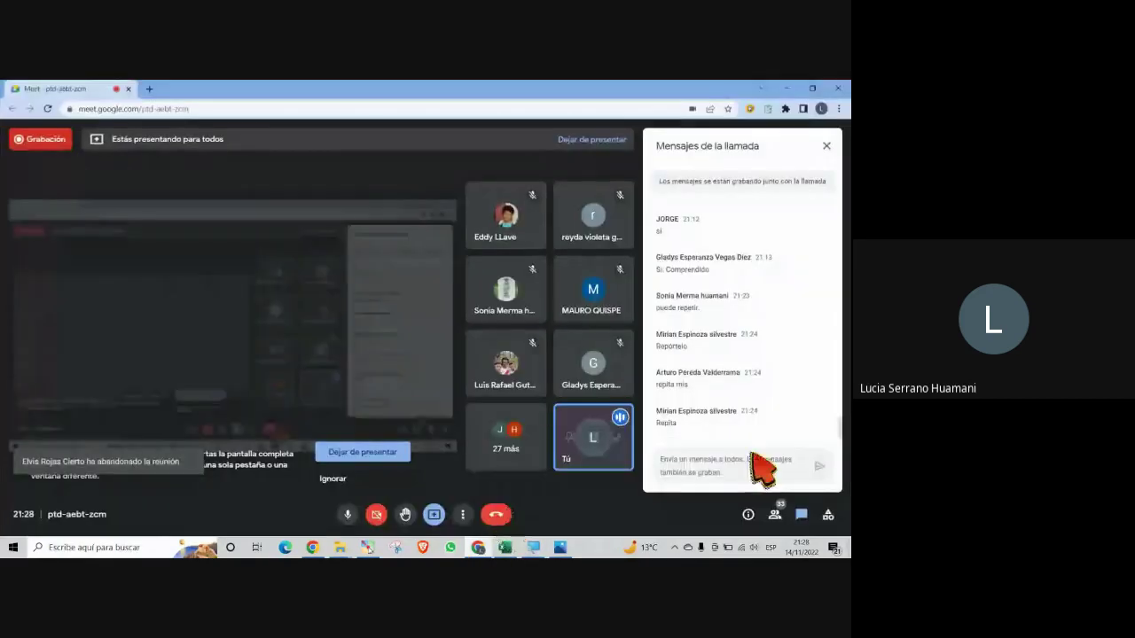
key(alt+Tab)
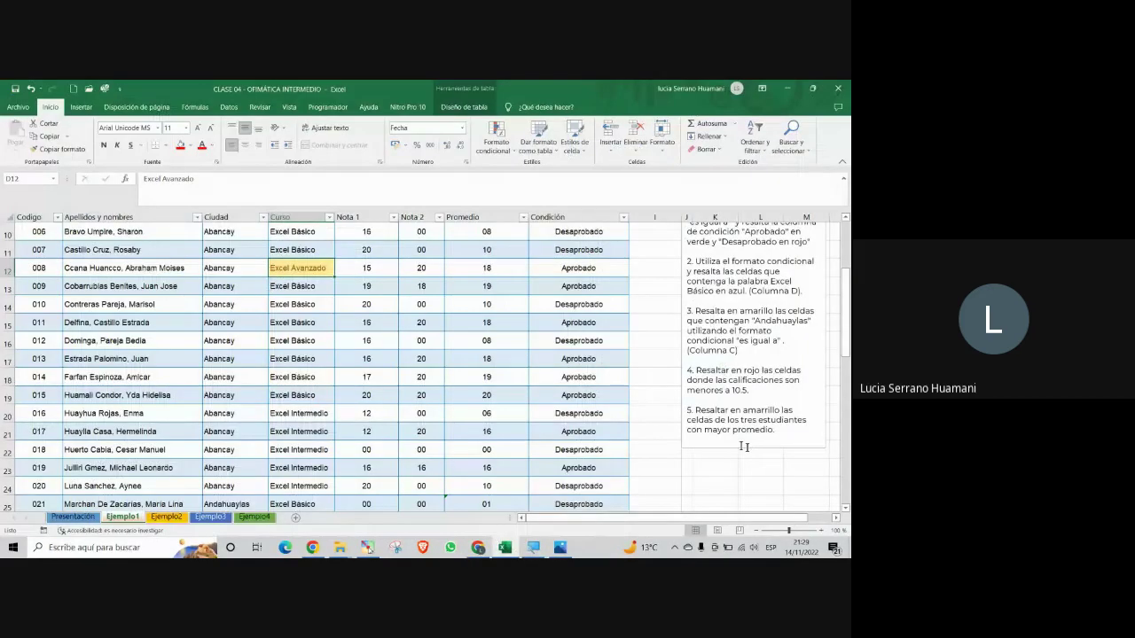
click(298, 361)
scroll(298, 365, up, 2)
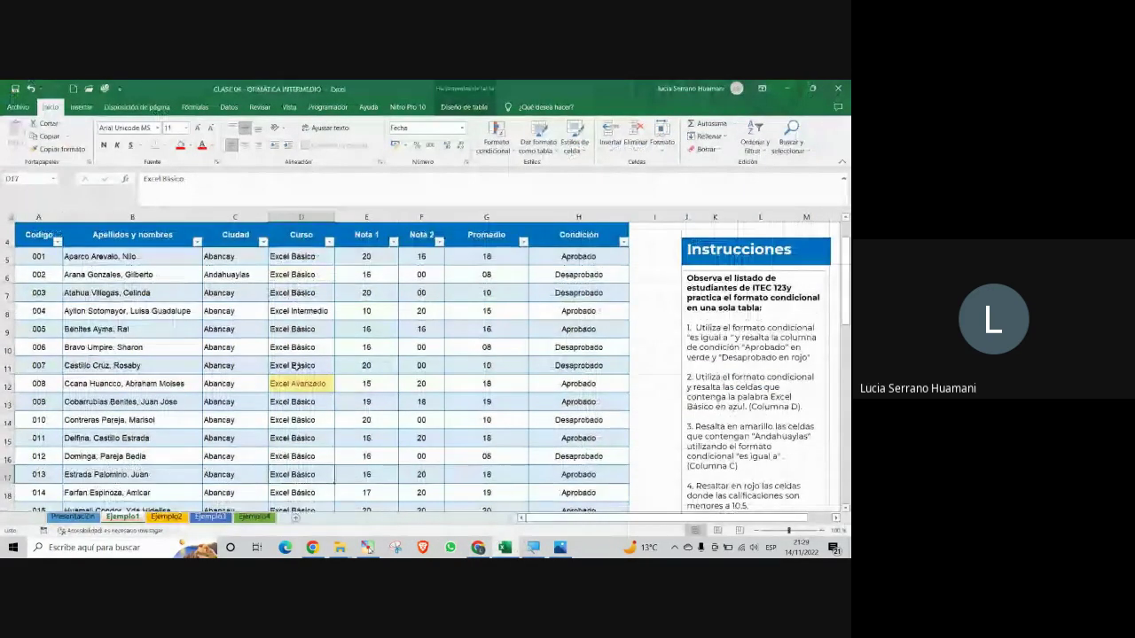
scroll(298, 366, up, 1)
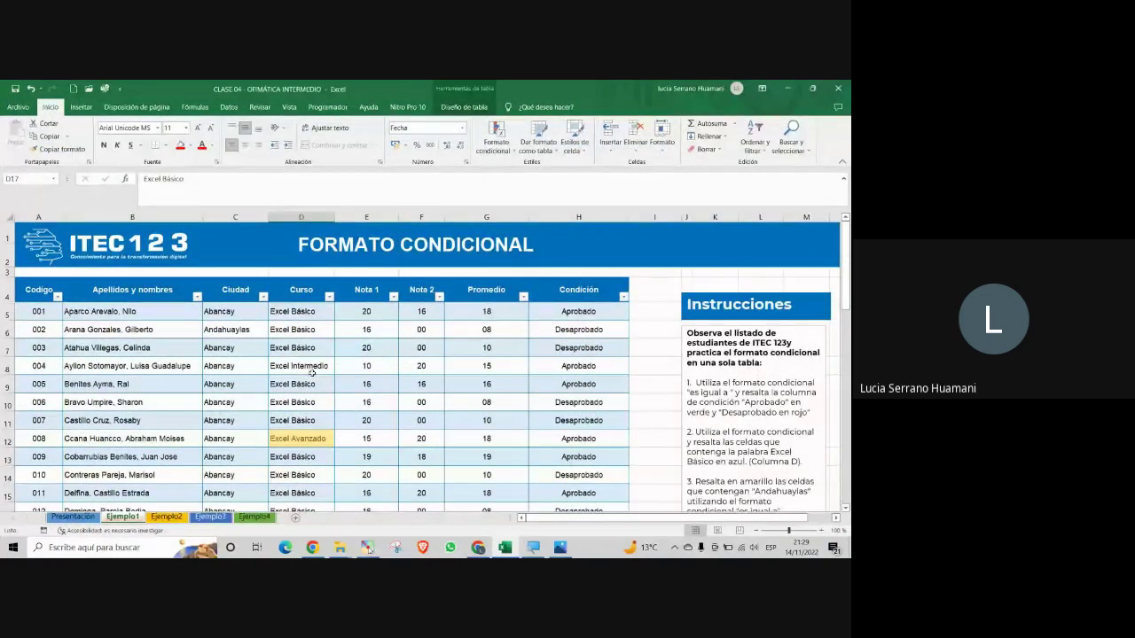
scroll(314, 380, down, 2)
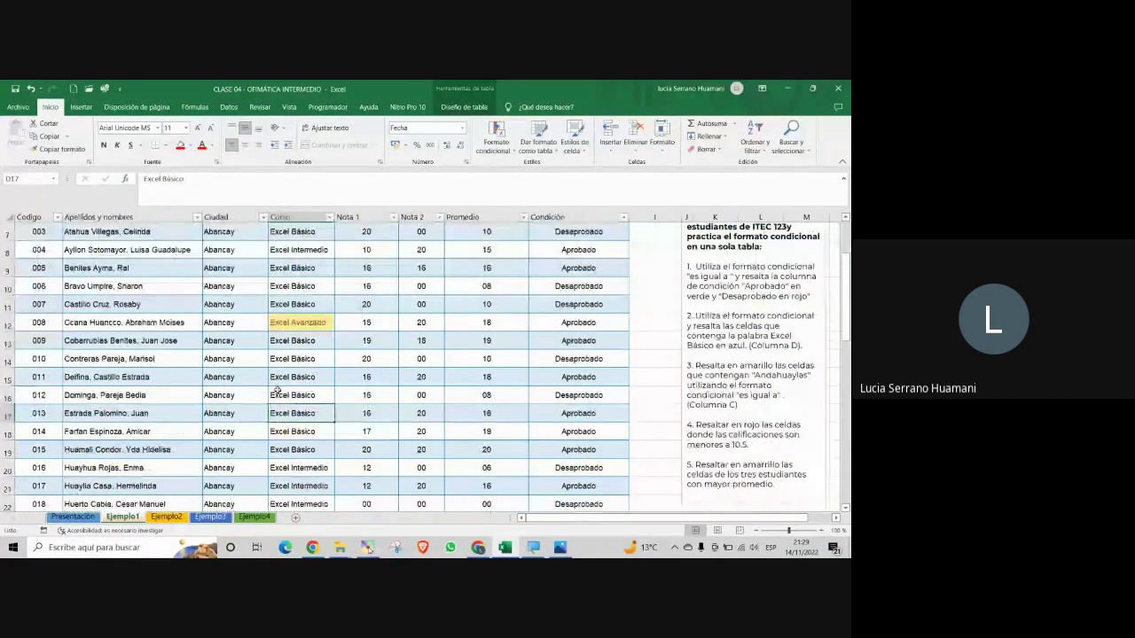
click(292, 341)
scroll(302, 355, up, 1)
scroll(320, 381, down, 5)
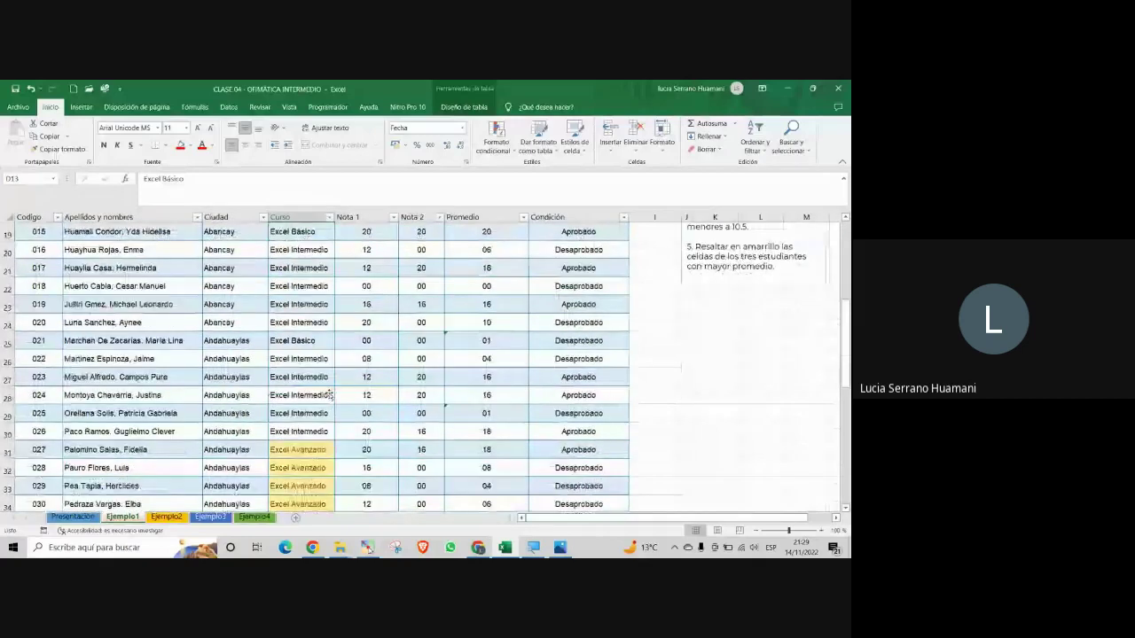
scroll(330, 395, down, 3)
scroll(290, 377, up, 4)
scroll(296, 374, up, 3)
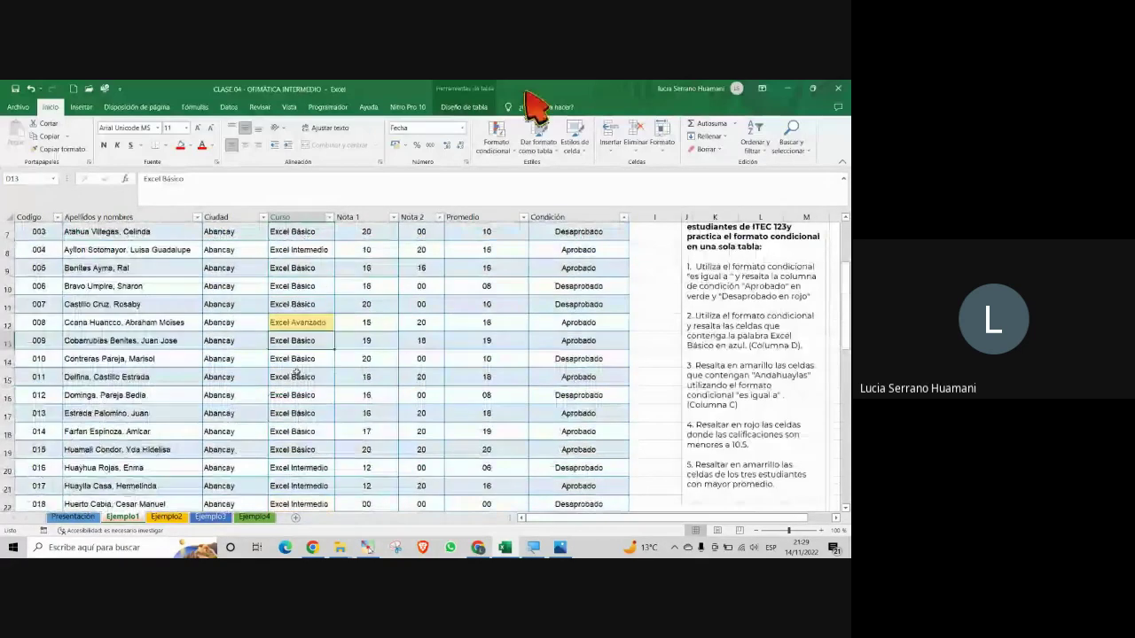
Step: Select the entire student table from cell D7
click(499, 142)
click(346, 313)
scroll(346, 313, up, 2)
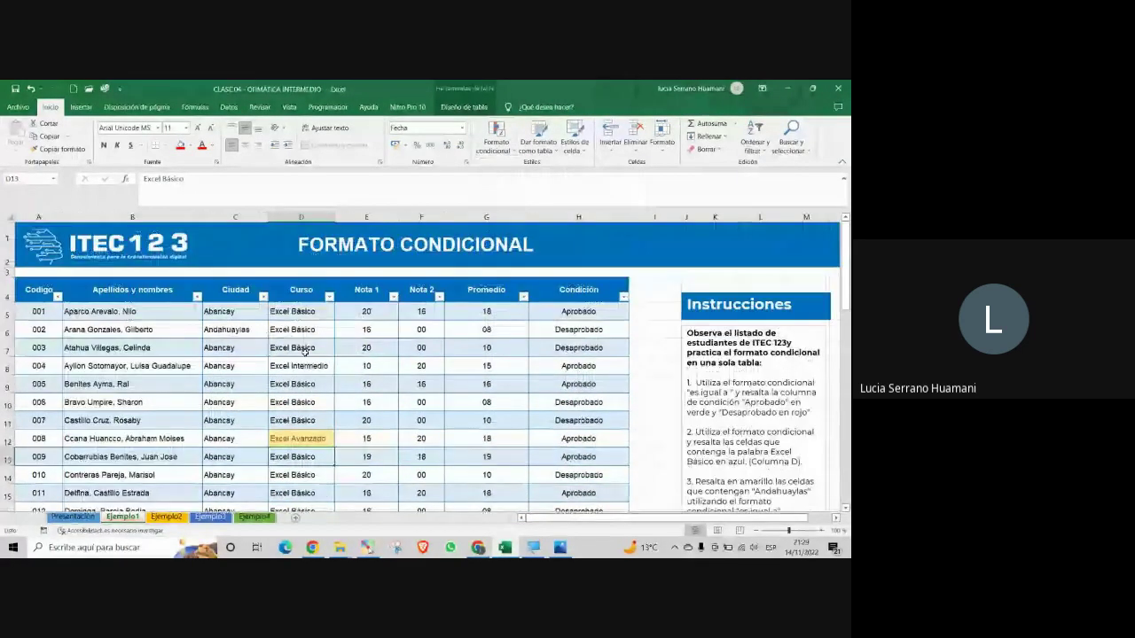
click(302, 347)
key(ctrl+a)
Step: Start a new formula rule =$D$5="EXCEL AVANZADO" for the table
click(500, 148)
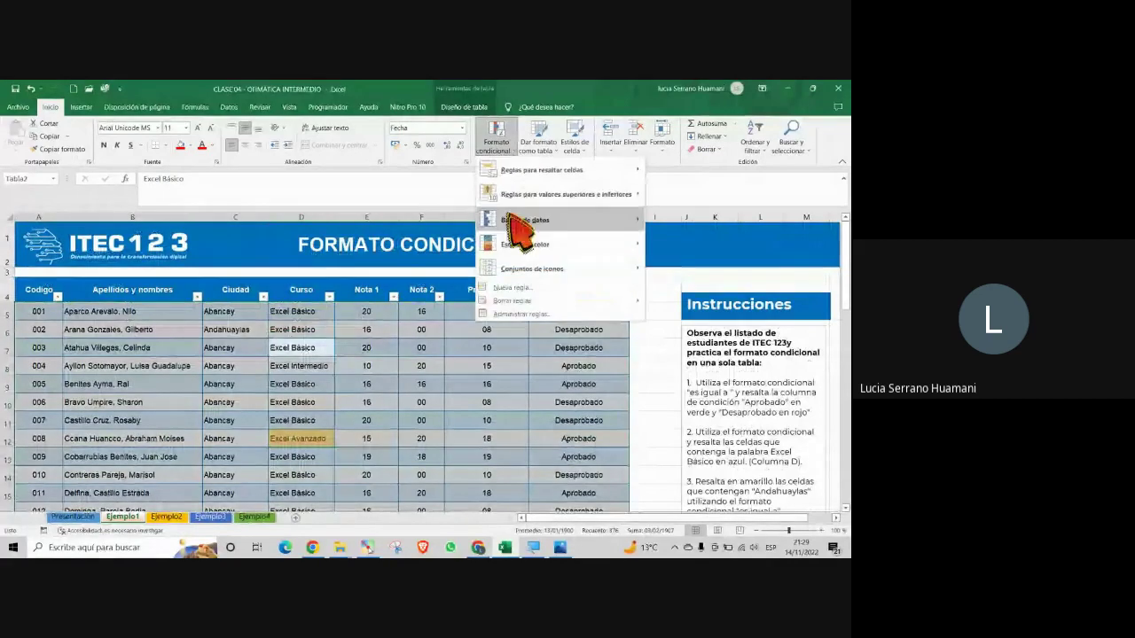
click(501, 288)
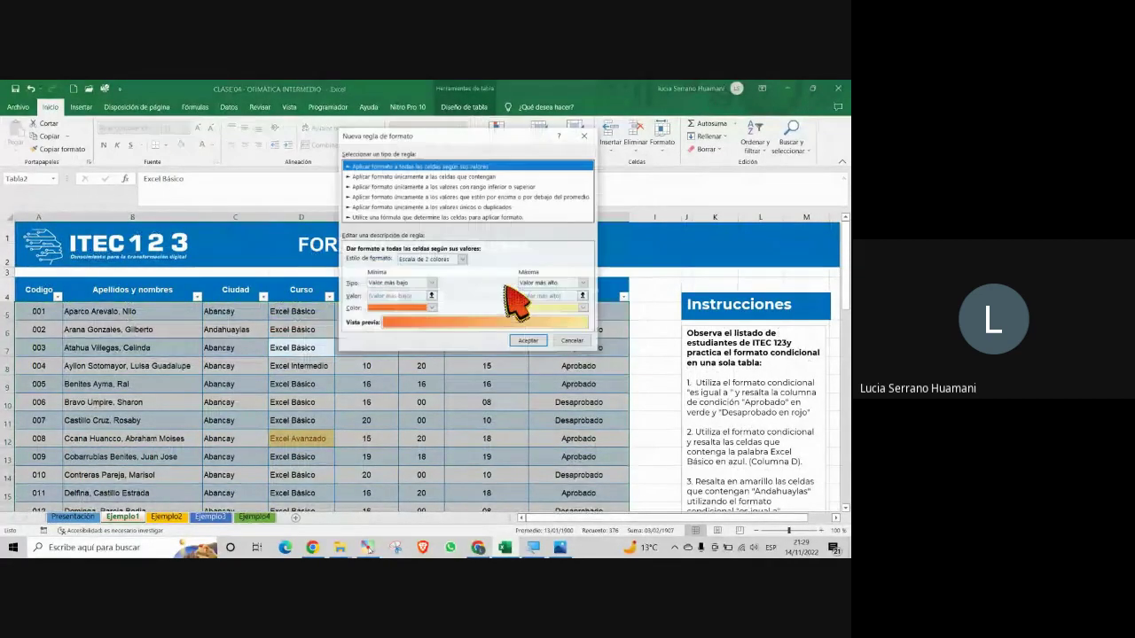
click(456, 217)
click(448, 261)
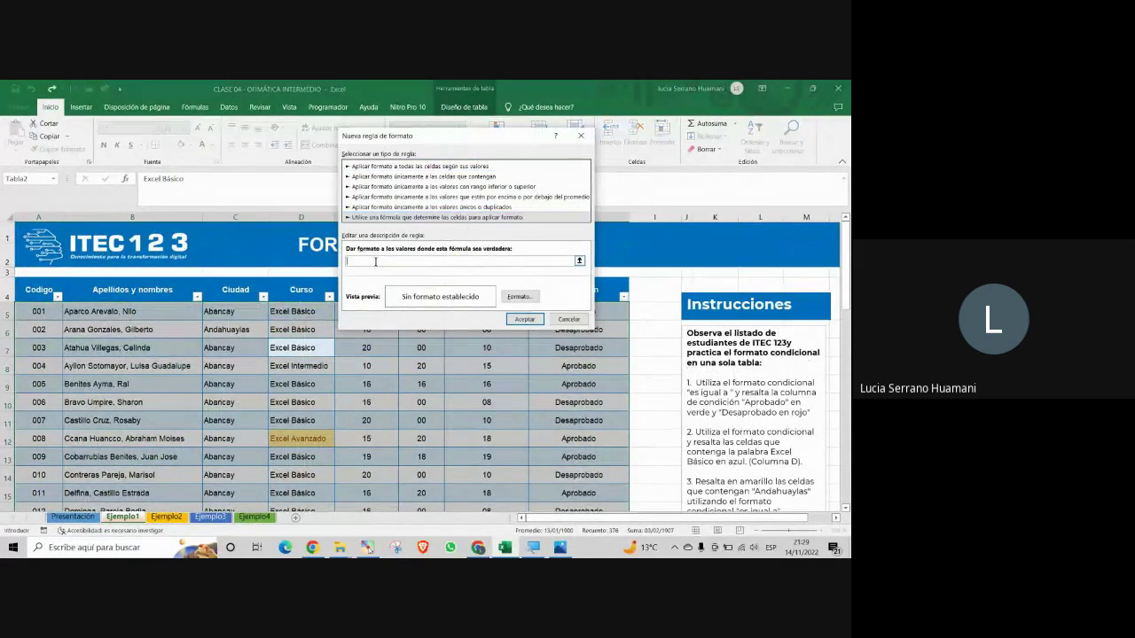
click(329, 313)
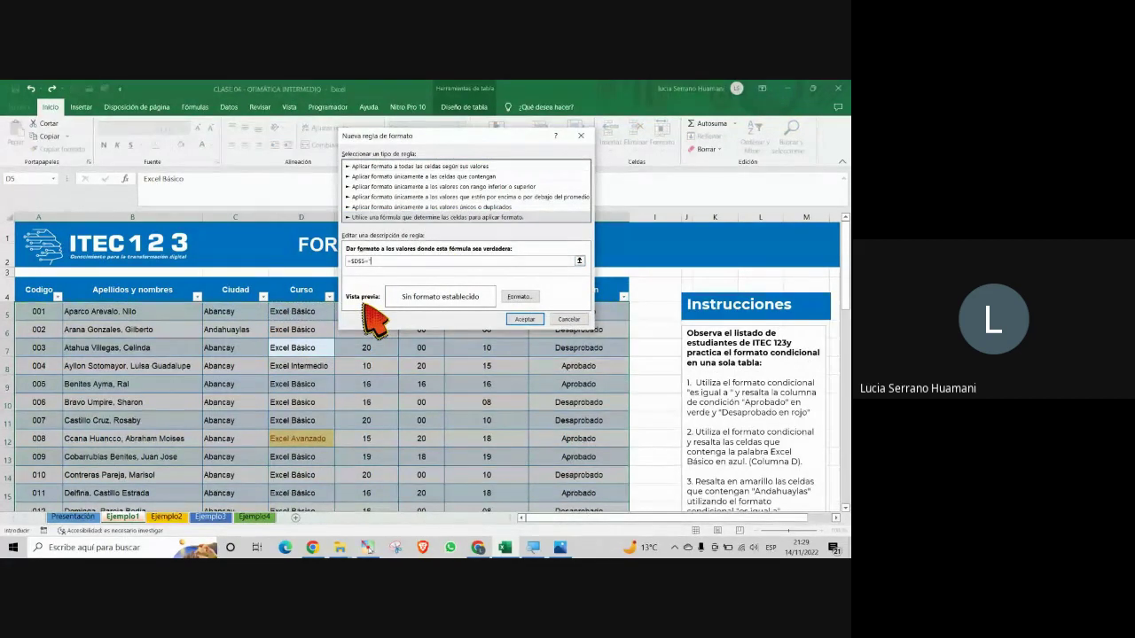
text(="EXCEL AVANZADO)
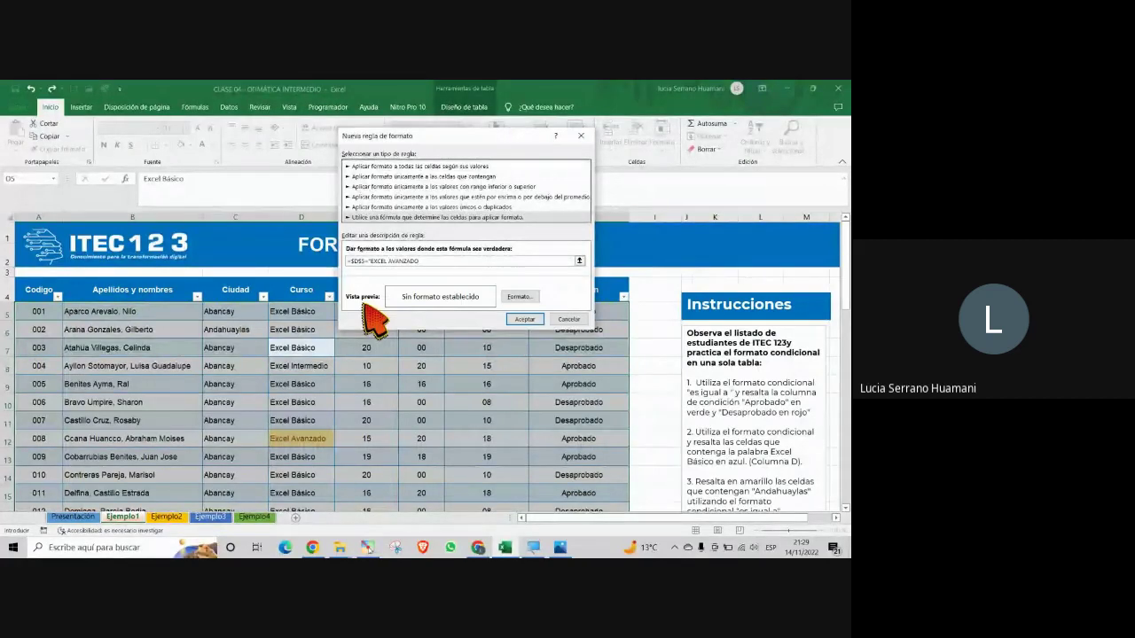
Step: Give the formula rule a gold fill and save it
click(520, 296)
click(406, 147)
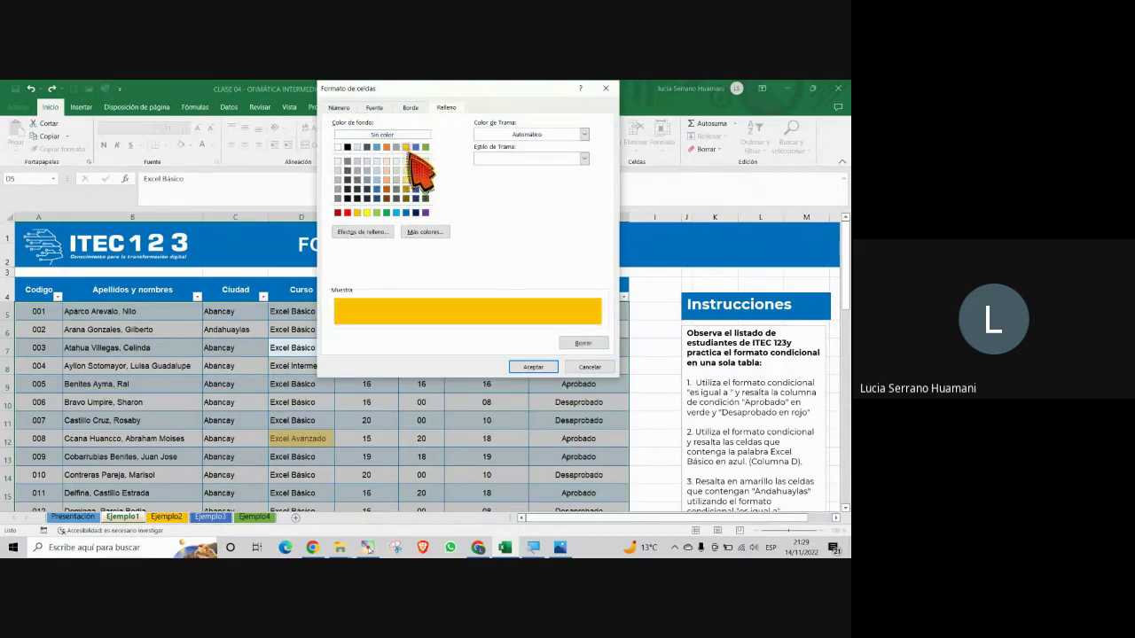
click(535, 367)
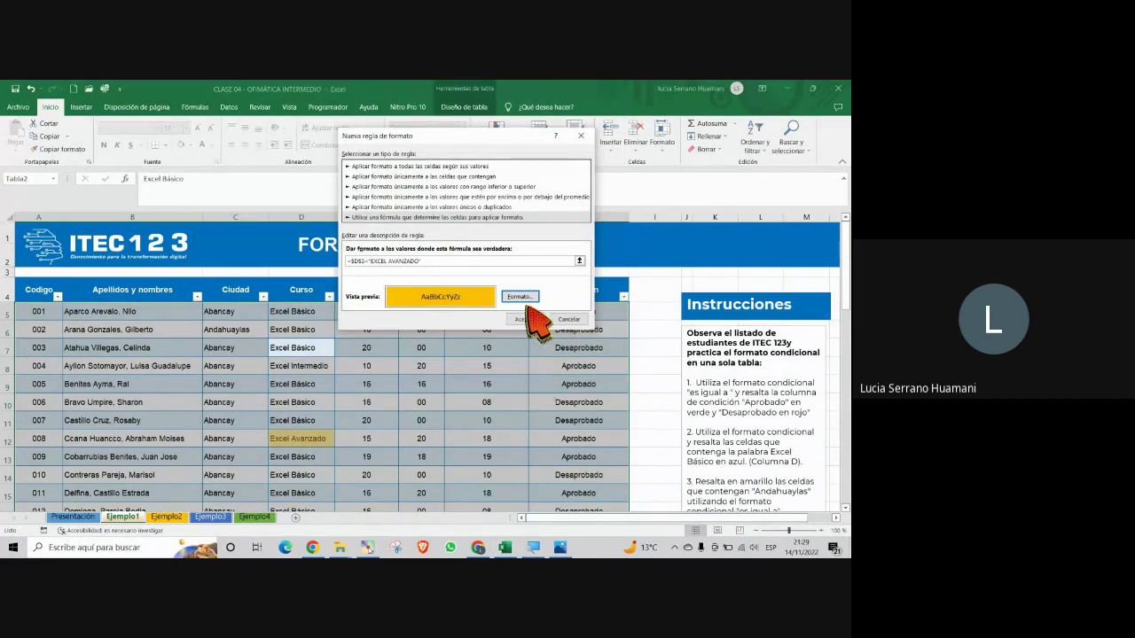
click(530, 317)
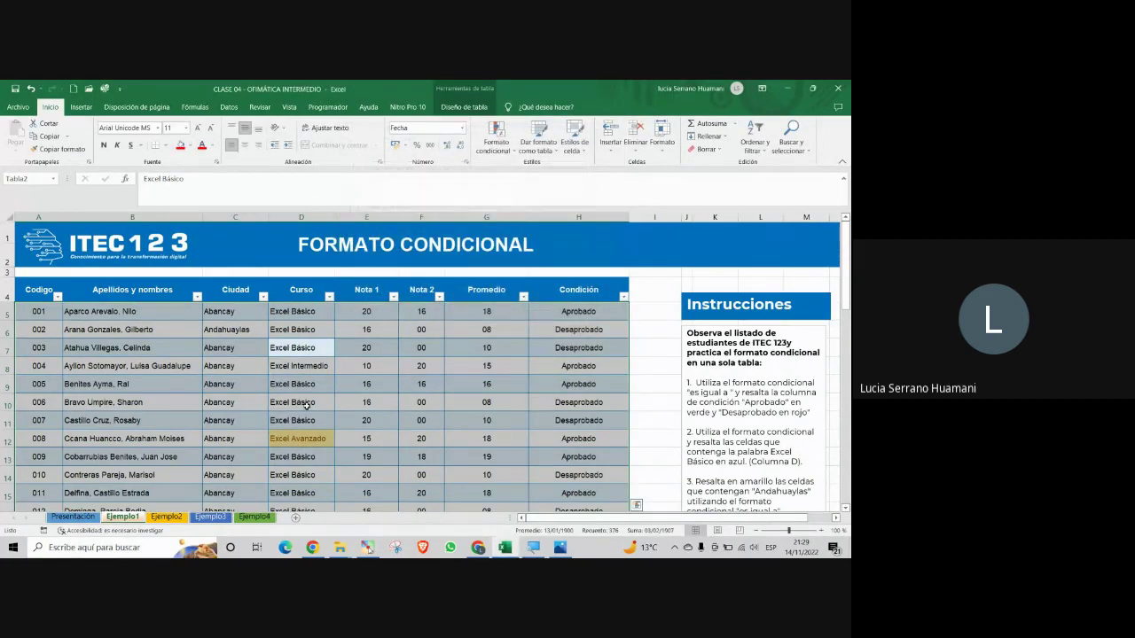
Step: Select the whole student table starting from cell D5
scroll(306, 405, down, 8)
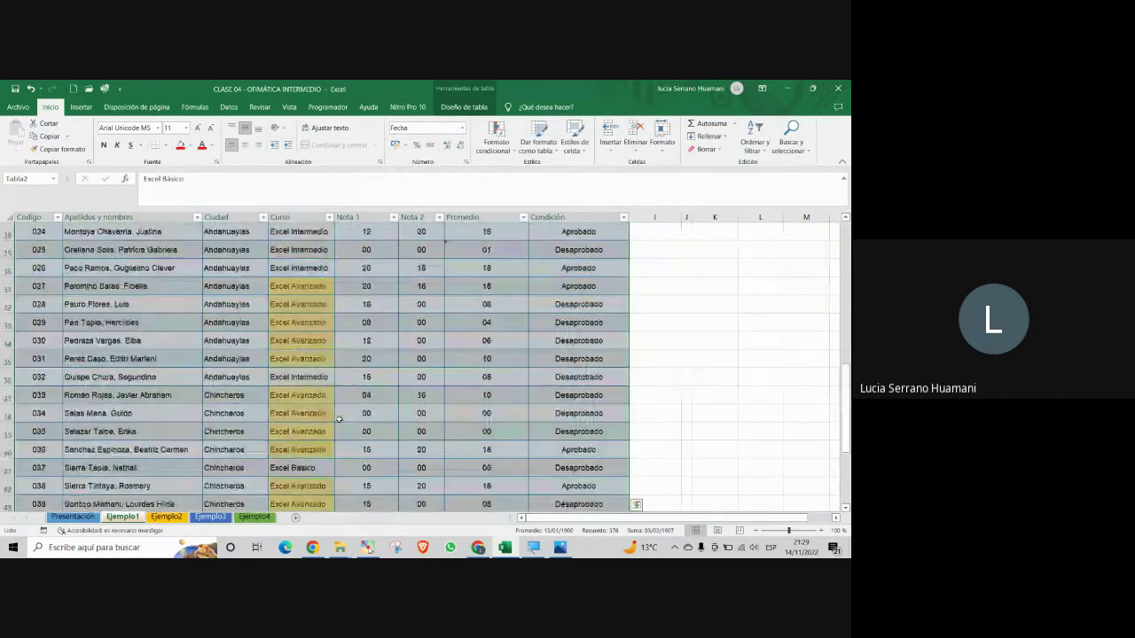
scroll(339, 419, up, 8)
click(302, 275)
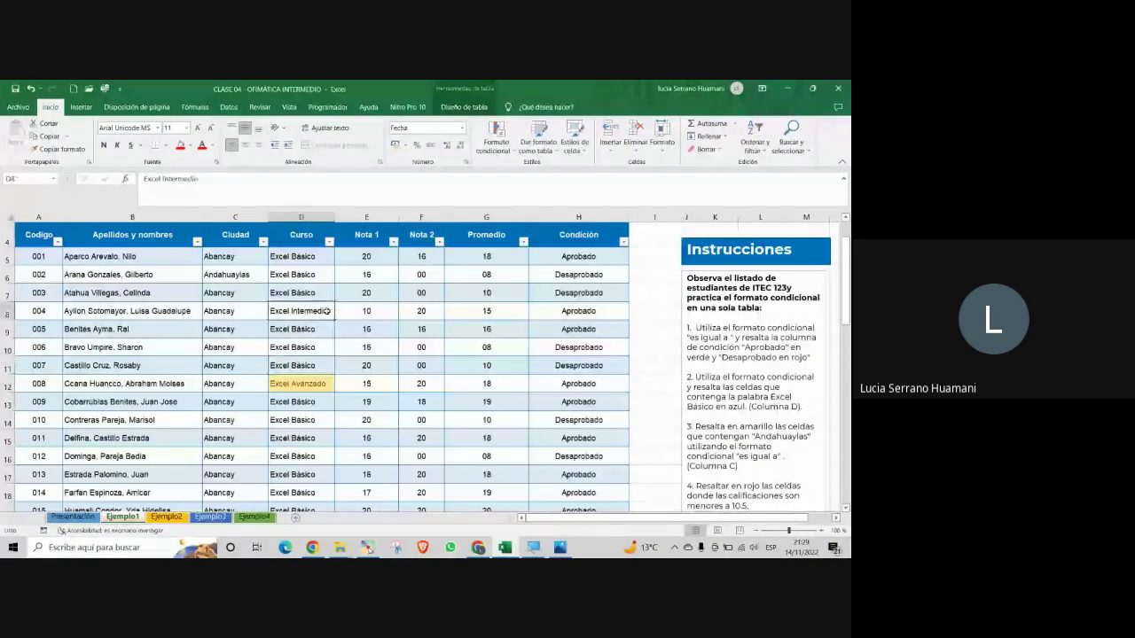
click(315, 256)
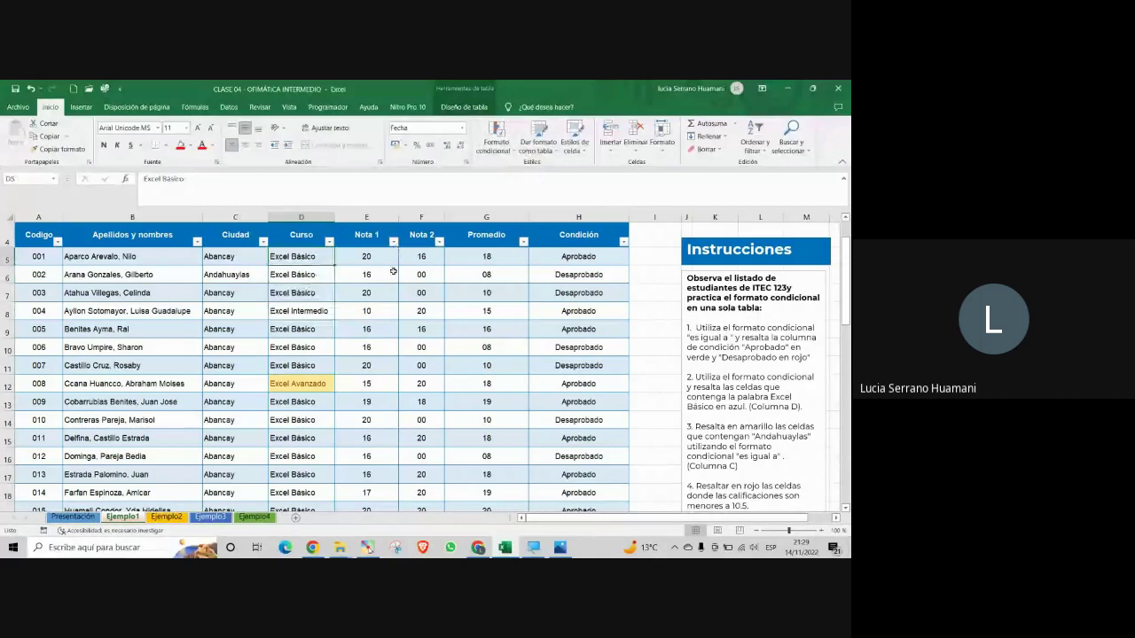
key(ctrl+a)
scroll(396, 257, down, 10)
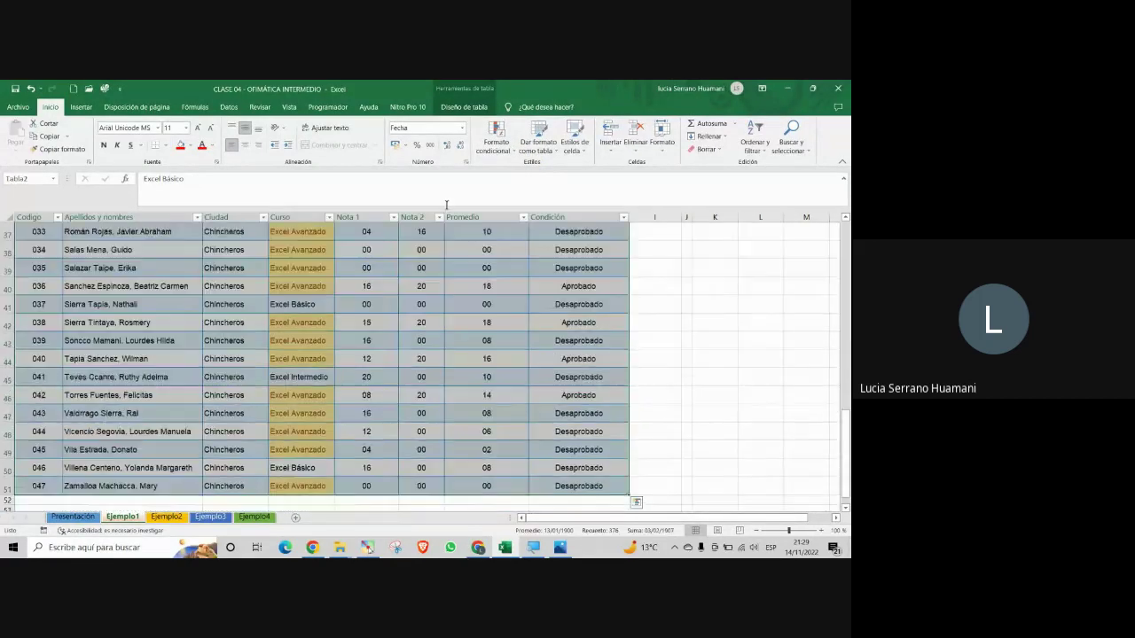
Step: Edit the gold rule's formula to =$D5="EXCEL AVANZADO" and apply it
click(496, 142)
click(524, 315)
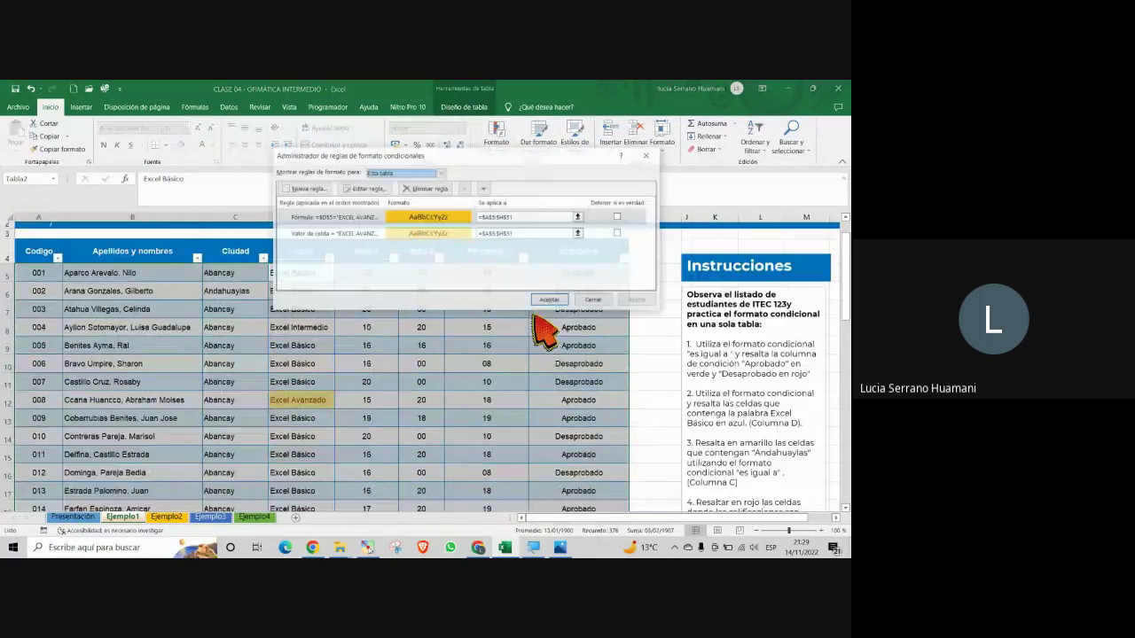
click(434, 218)
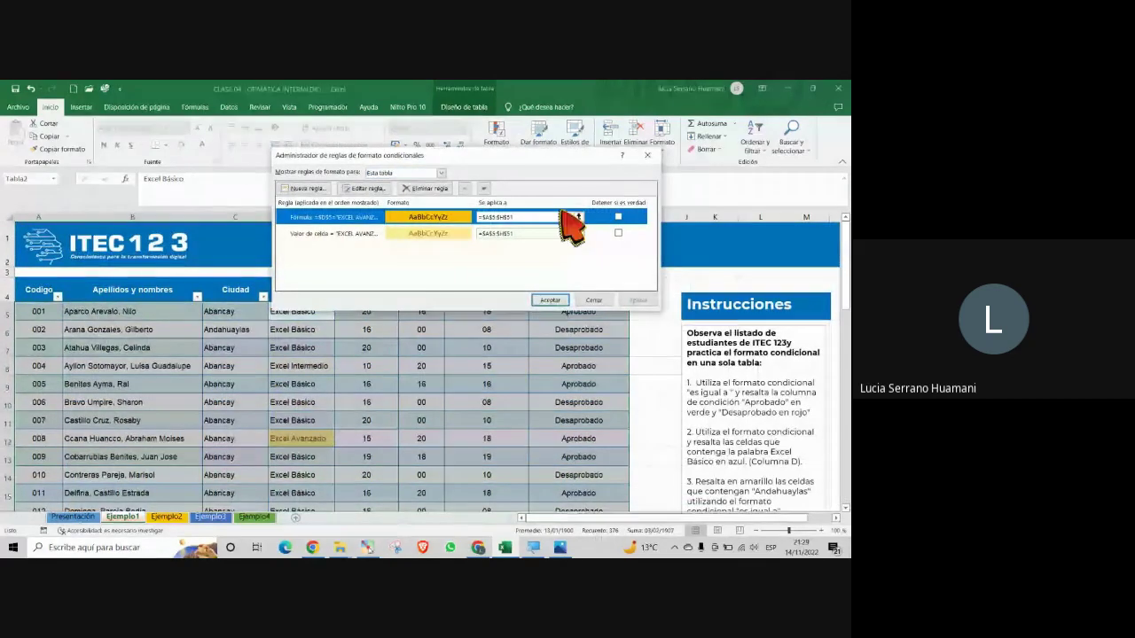
click(368, 188)
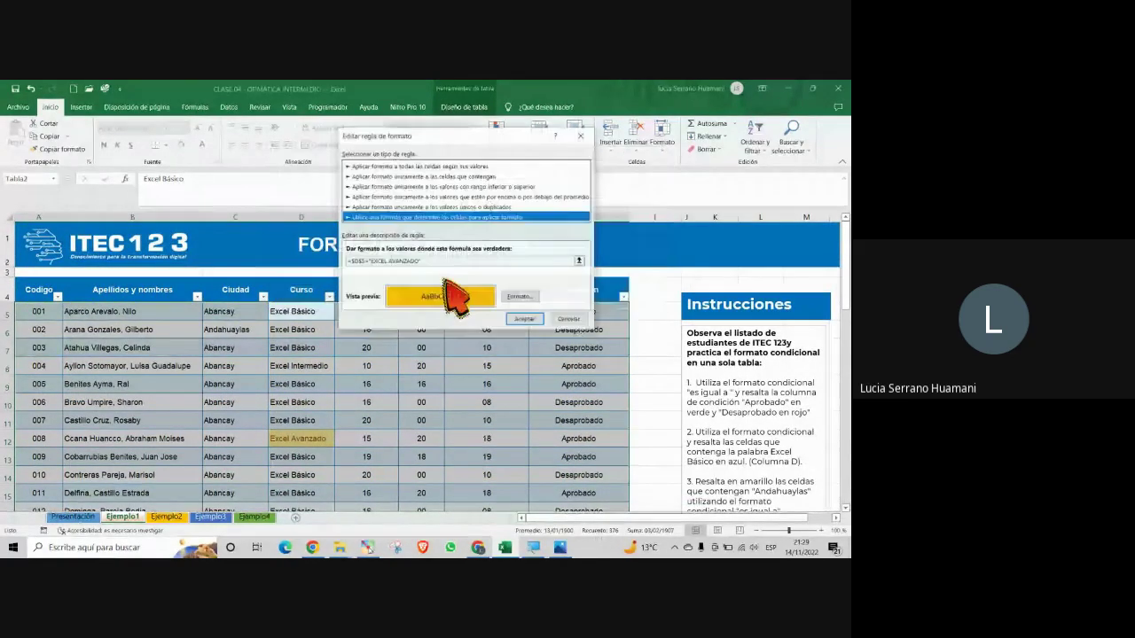
click(362, 262)
key(BackSpace)
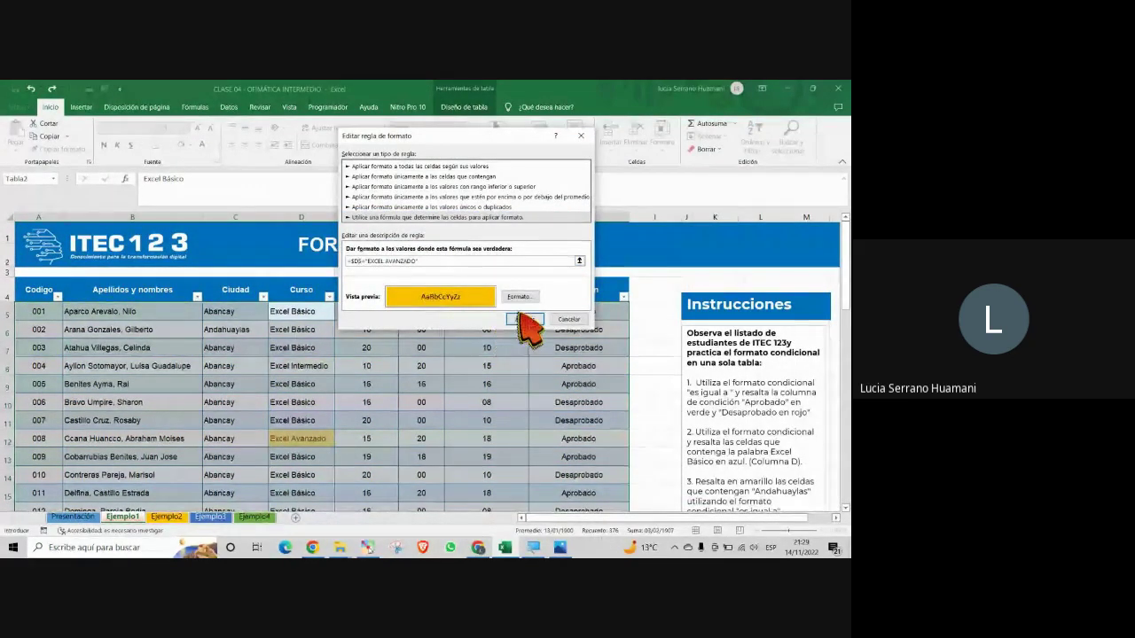
click(525, 320)
click(540, 300)
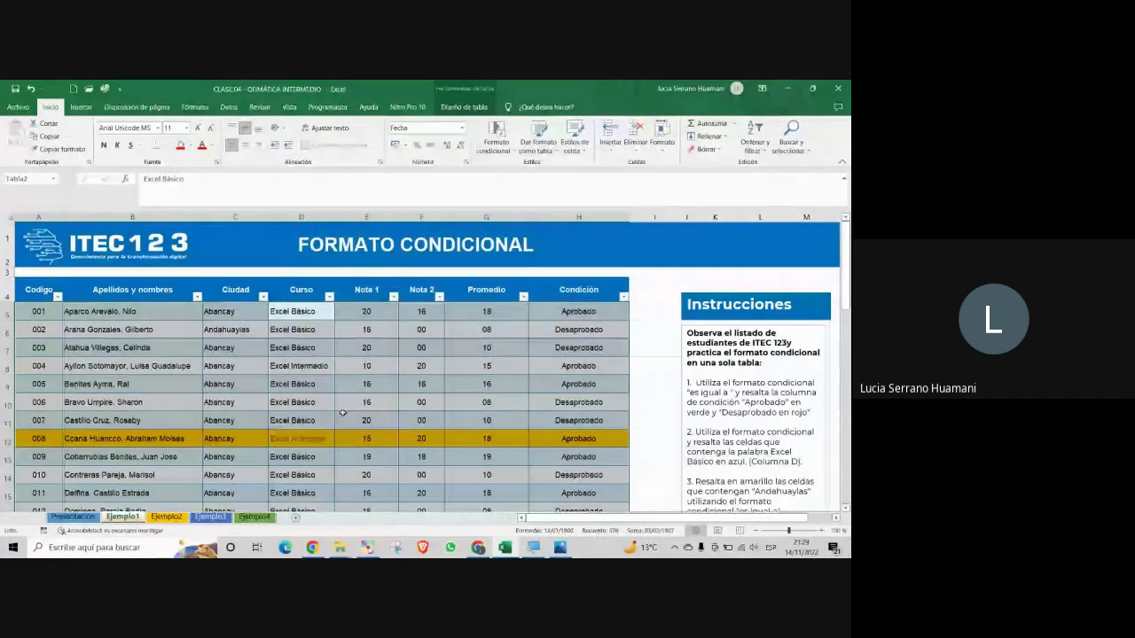
Step: Scroll through the table confirming each Excel Avanzado row is filled gold
click(355, 422)
scroll(358, 431, down, 9)
scroll(359, 431, down, 3)
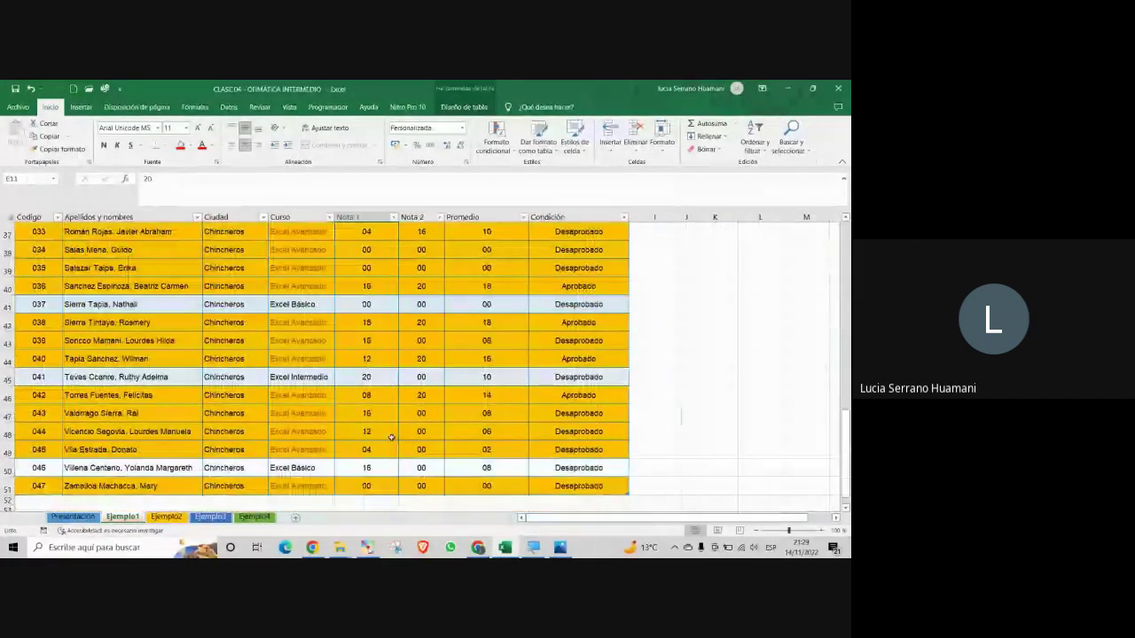
scroll(403, 431, down, 4)
scroll(412, 428, up, 4)
scroll(412, 429, up, 9)
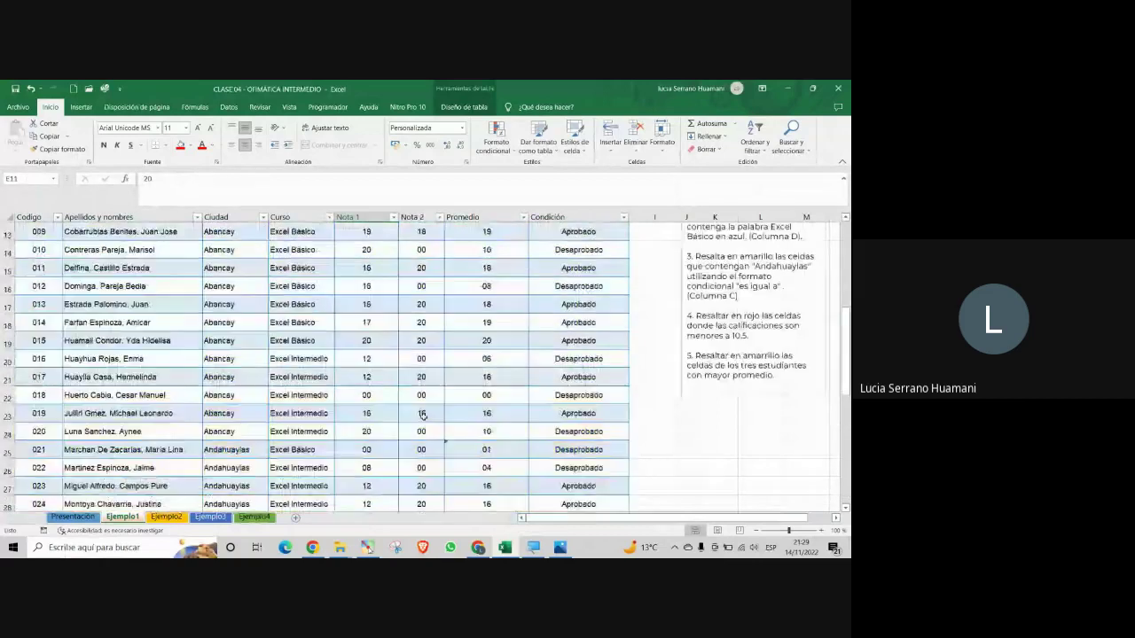
click(324, 369)
scroll(325, 370, up, 3)
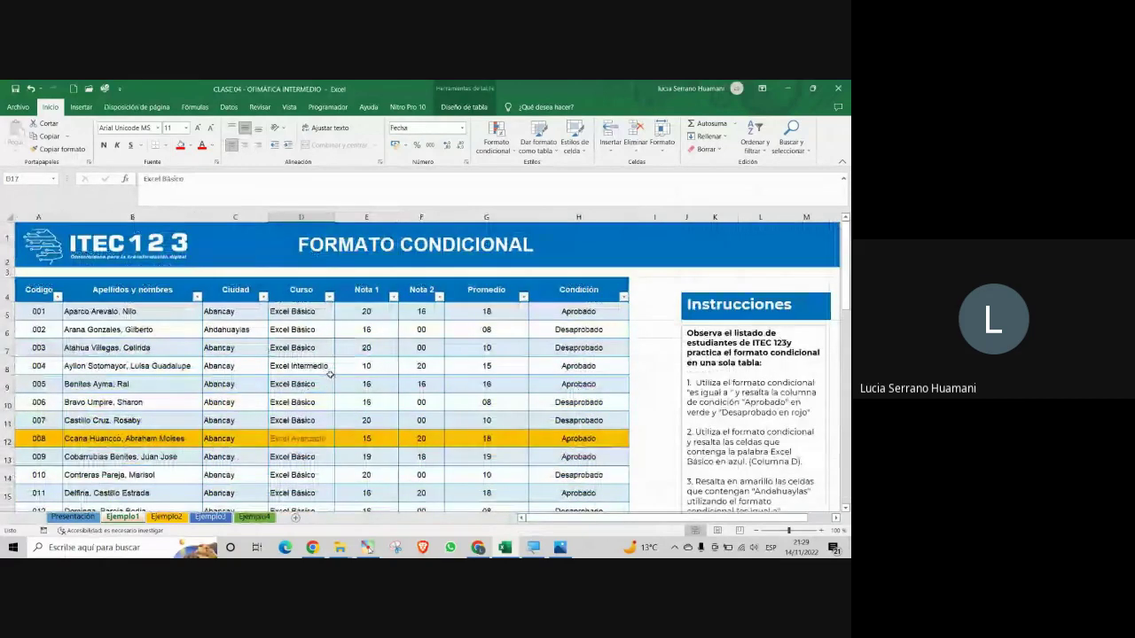
scroll(329, 374, down, 2)
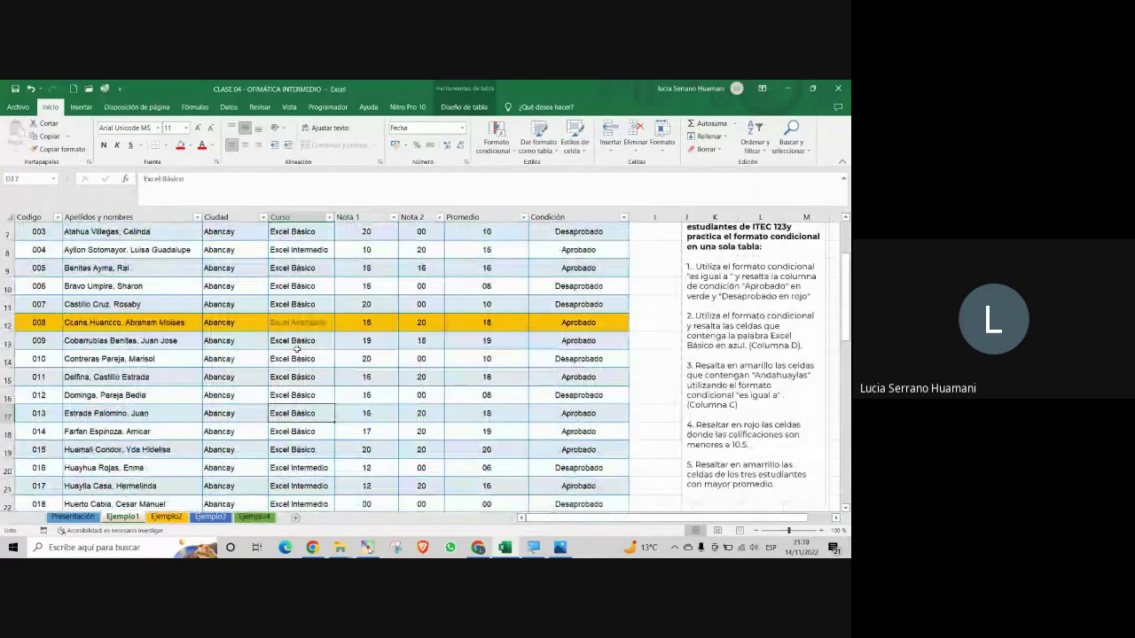
click(298, 344)
scroll(303, 355, up, 2)
scroll(326, 360, down, 3)
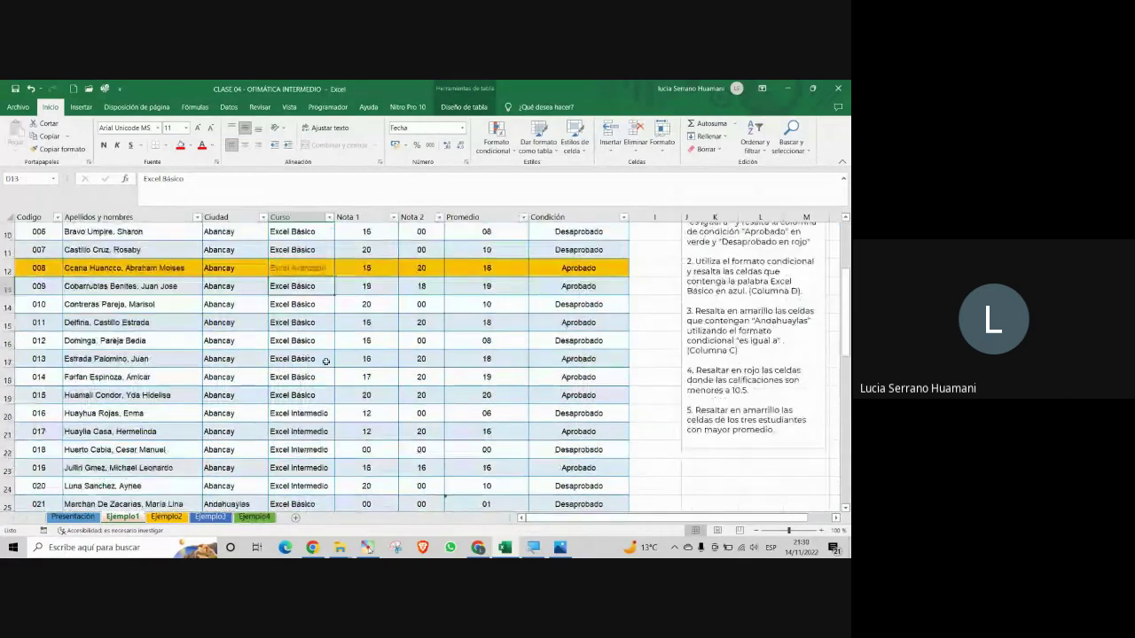
scroll(326, 361, down, 9)
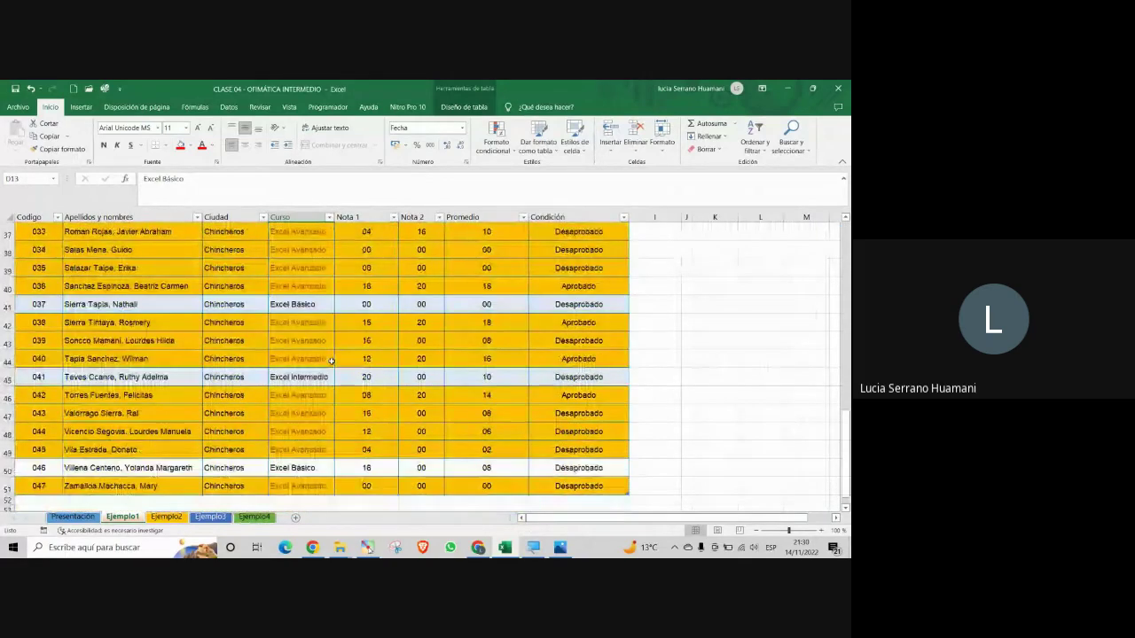
scroll(332, 361, down, 3)
scroll(334, 362, up, 1)
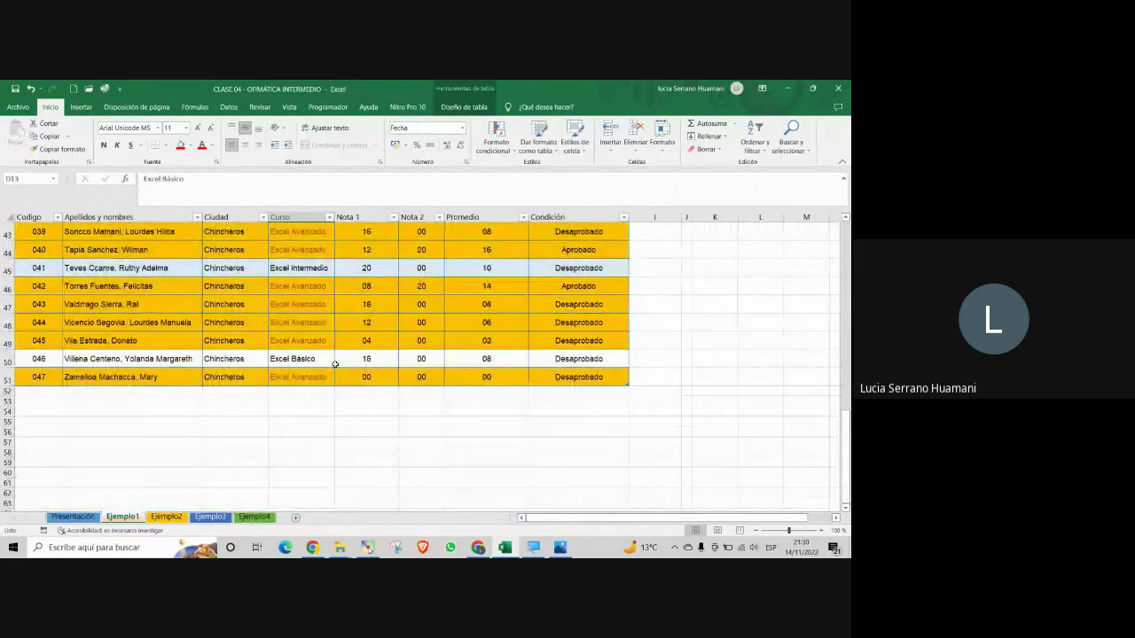
scroll(335, 363, up, 9)
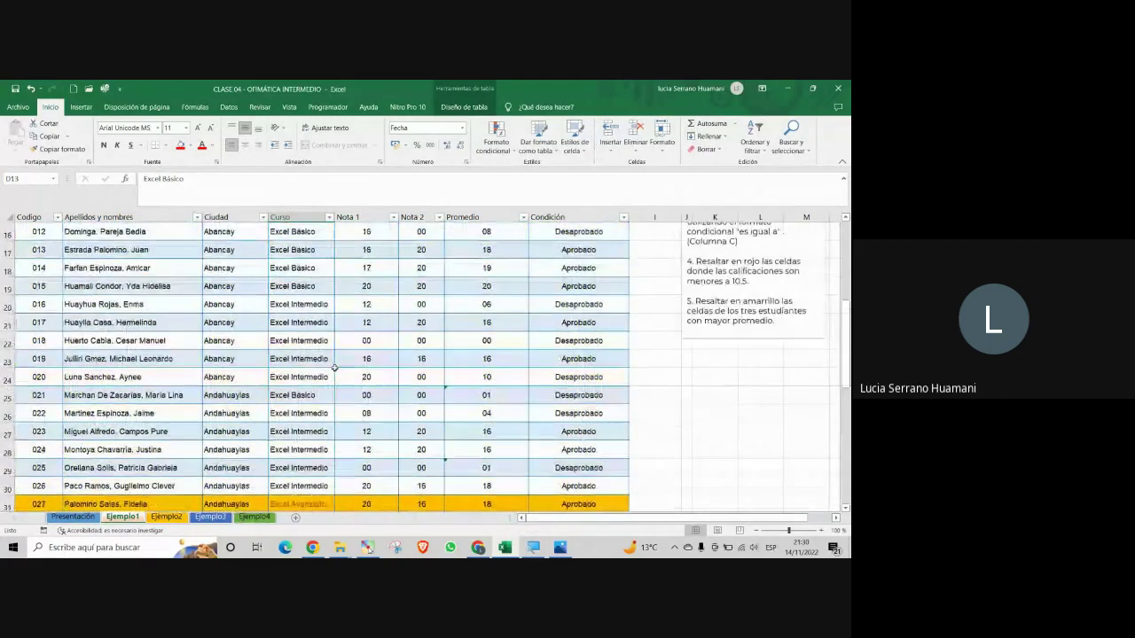
scroll(334, 367, up, 2)
scroll(333, 373, up, 2)
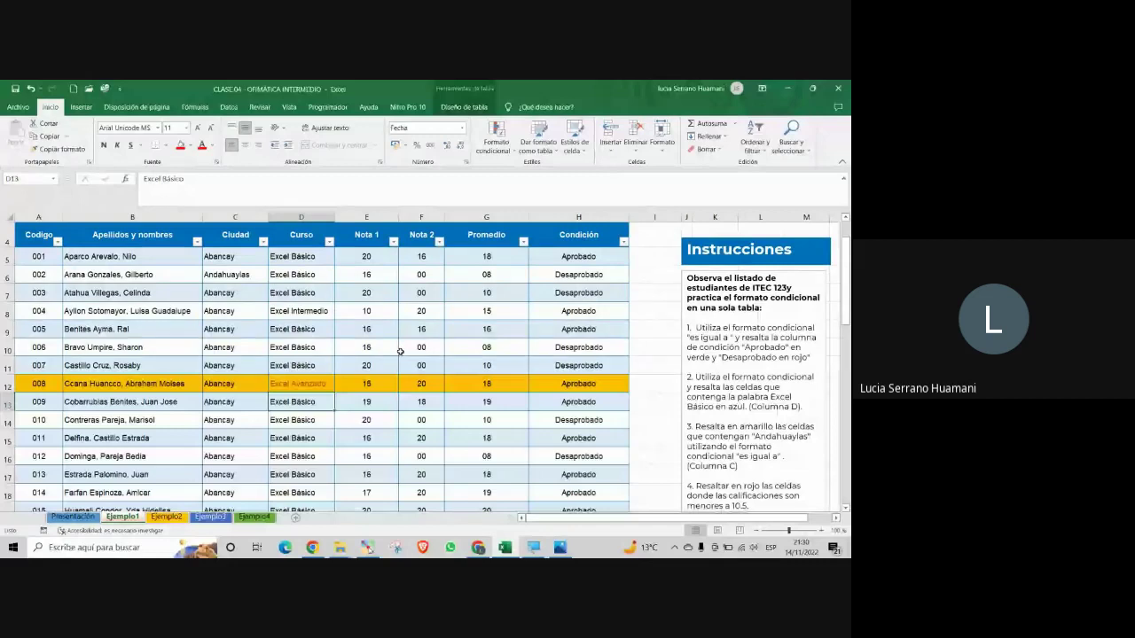
scroll(400, 352, down, 3)
scroll(400, 352, up, 1)
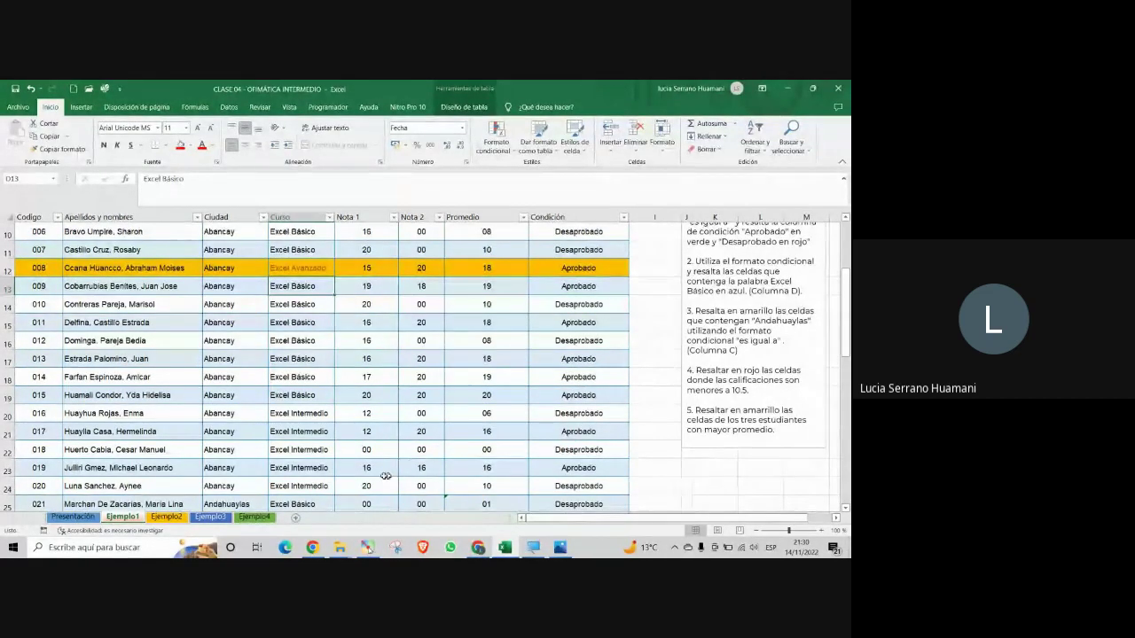
Step: Bring the Google Meet call window to the front
scroll(404, 452, up, 3)
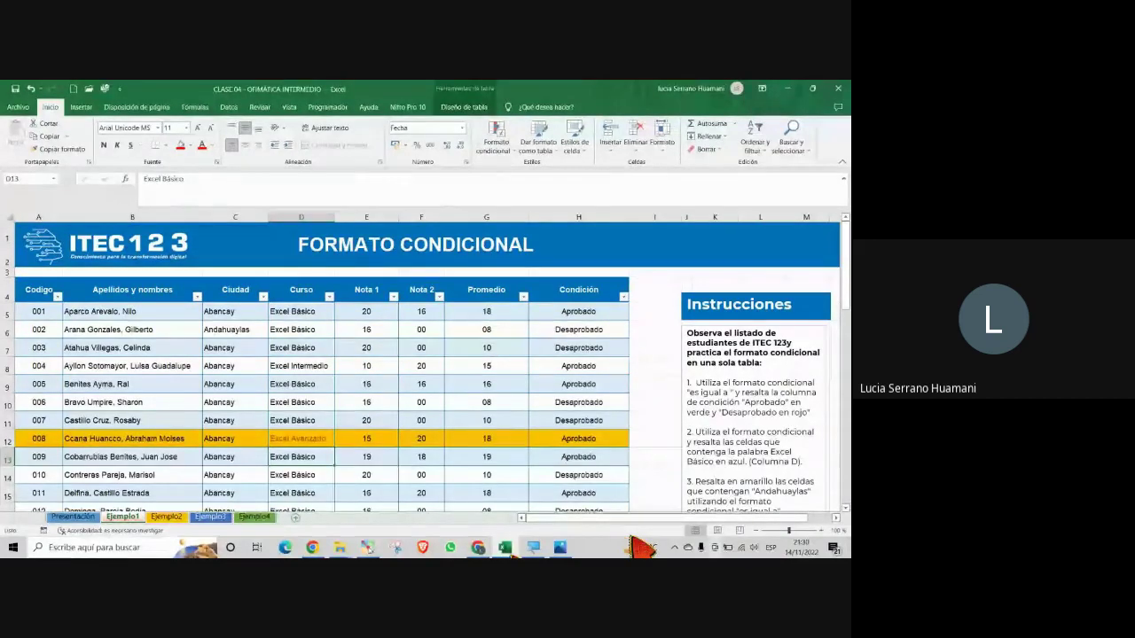
key(alt+Tab)
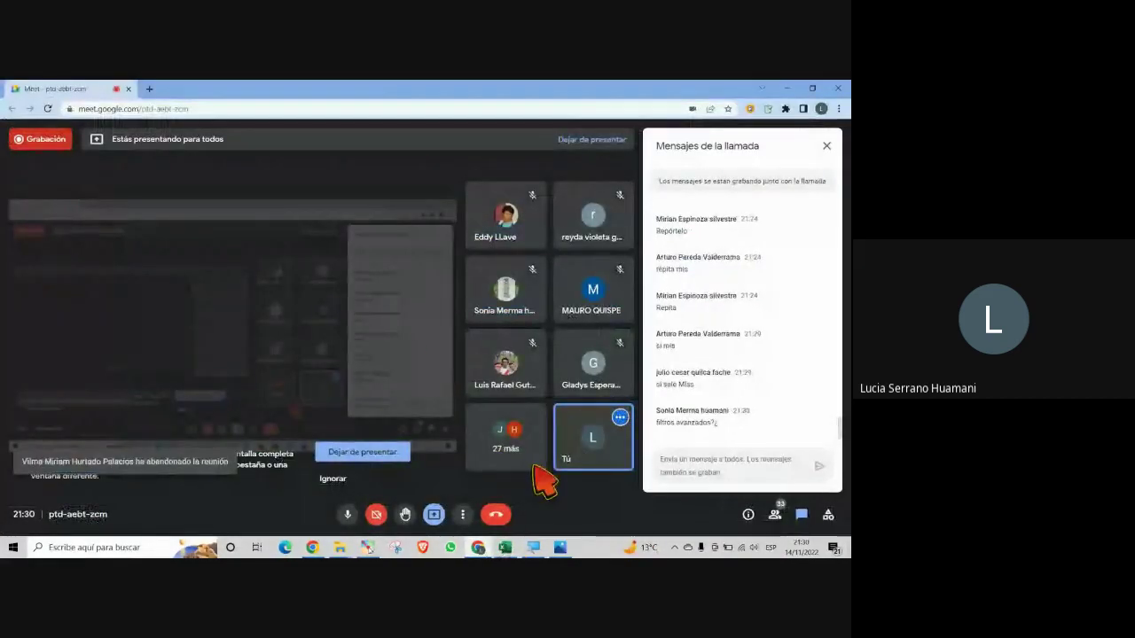
mouse_move(577, 469)
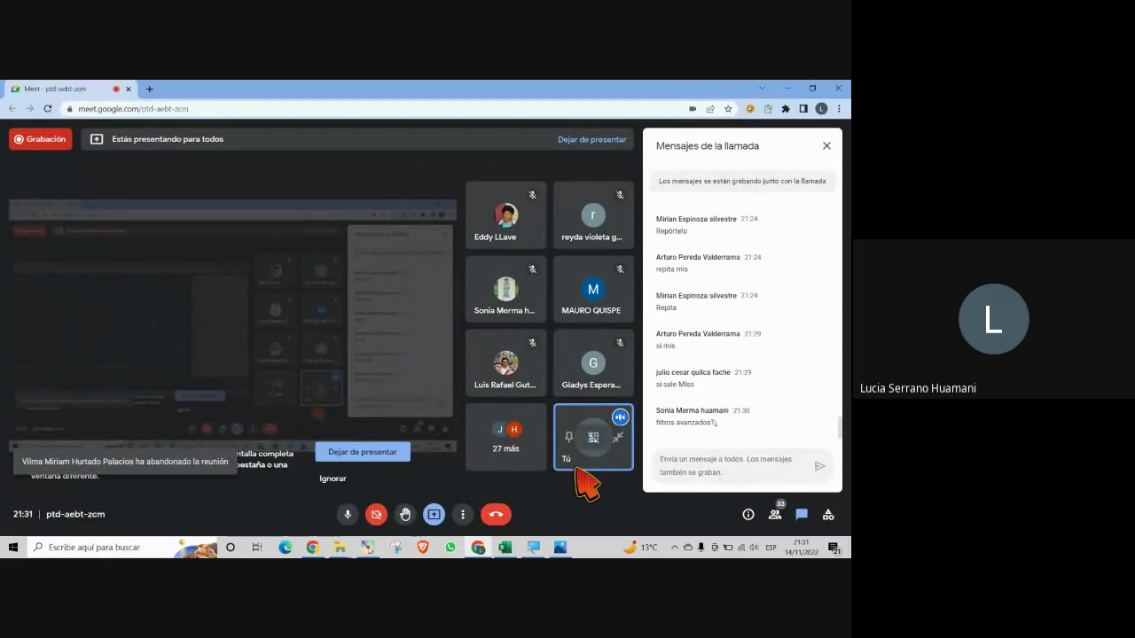